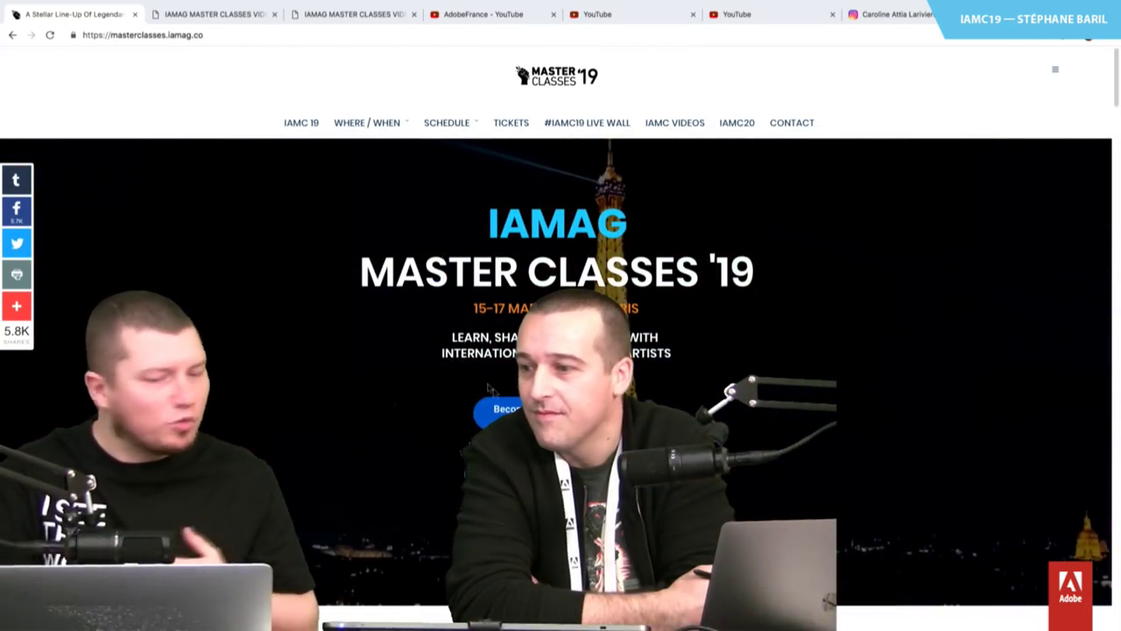
# Look through the artist line-up, special guests, VR workshops and participating studios on the IAMAG Master Classes '19 home page
pyautogui.scroll(-10, 560, 350)
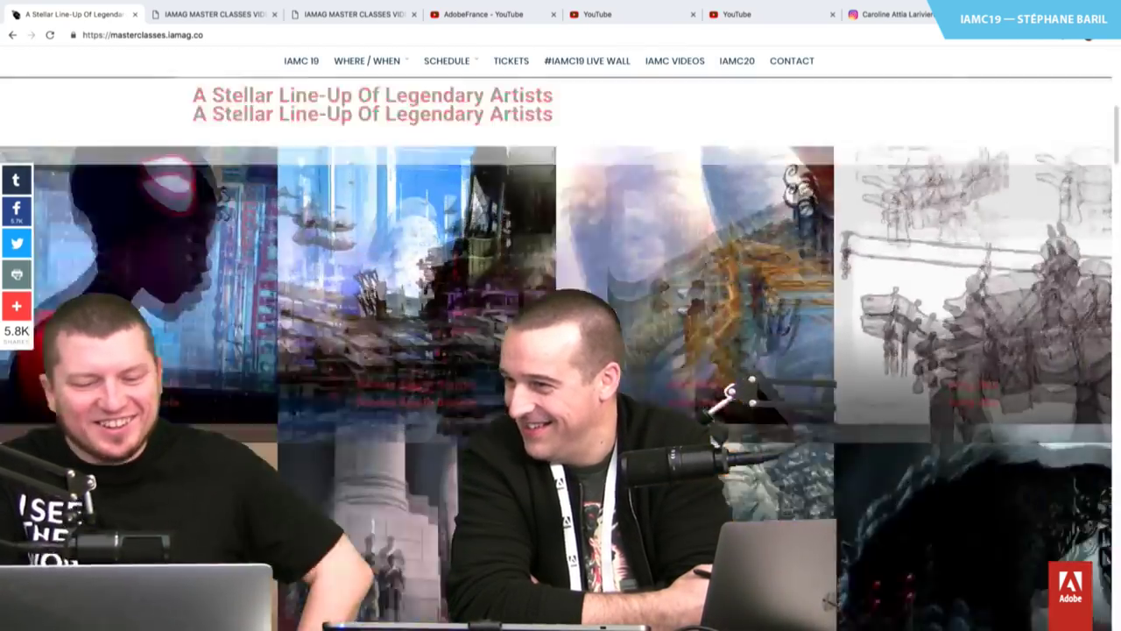
pyautogui.scroll(-10, 561, 351)
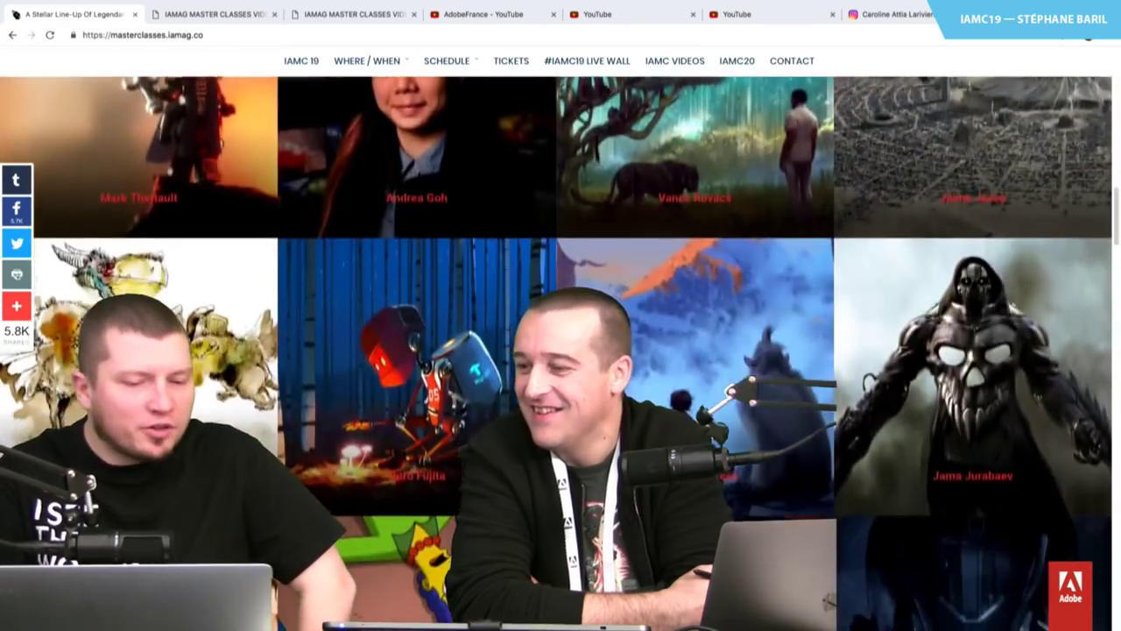
pyautogui.scroll(10, 560, 350)
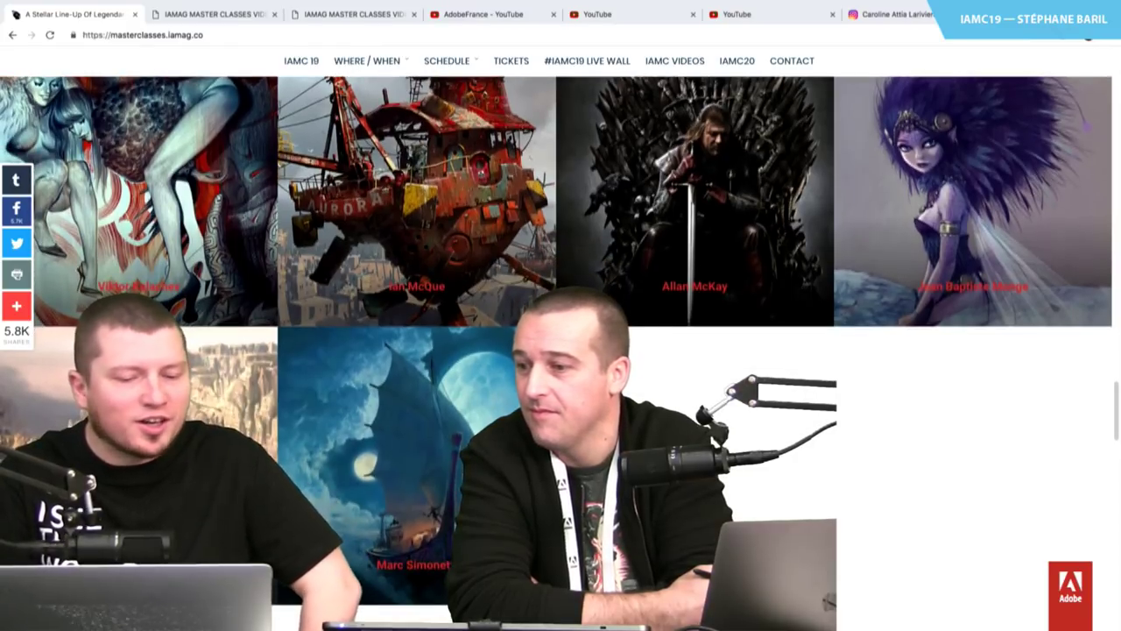
pyautogui.scroll(-8, 560, 350)
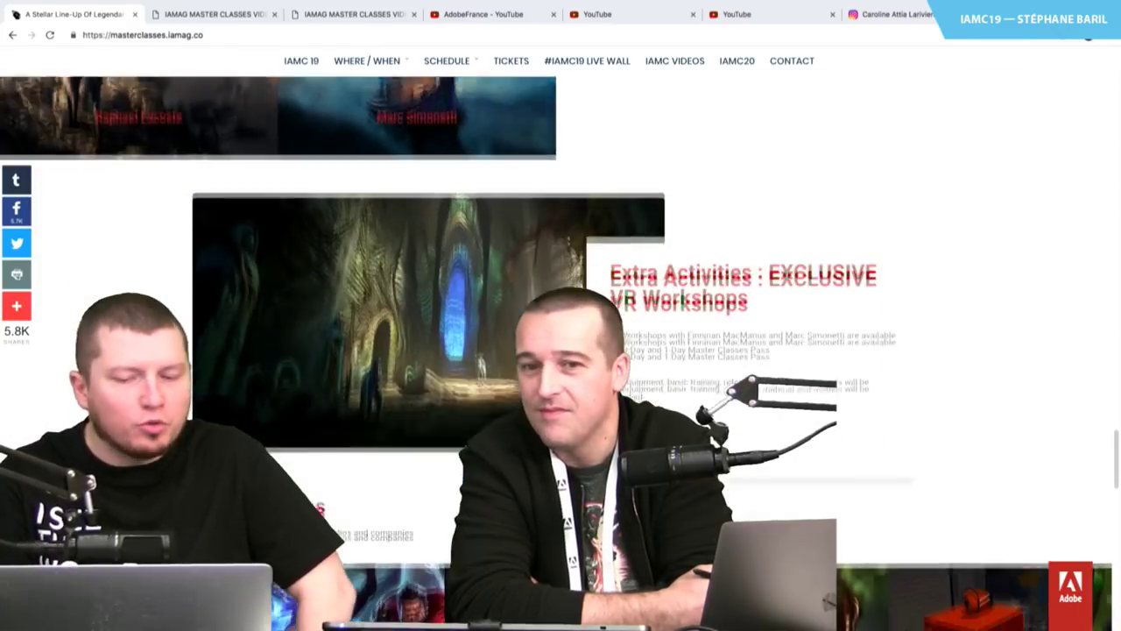
pyautogui.scroll(-3, 561, 351)
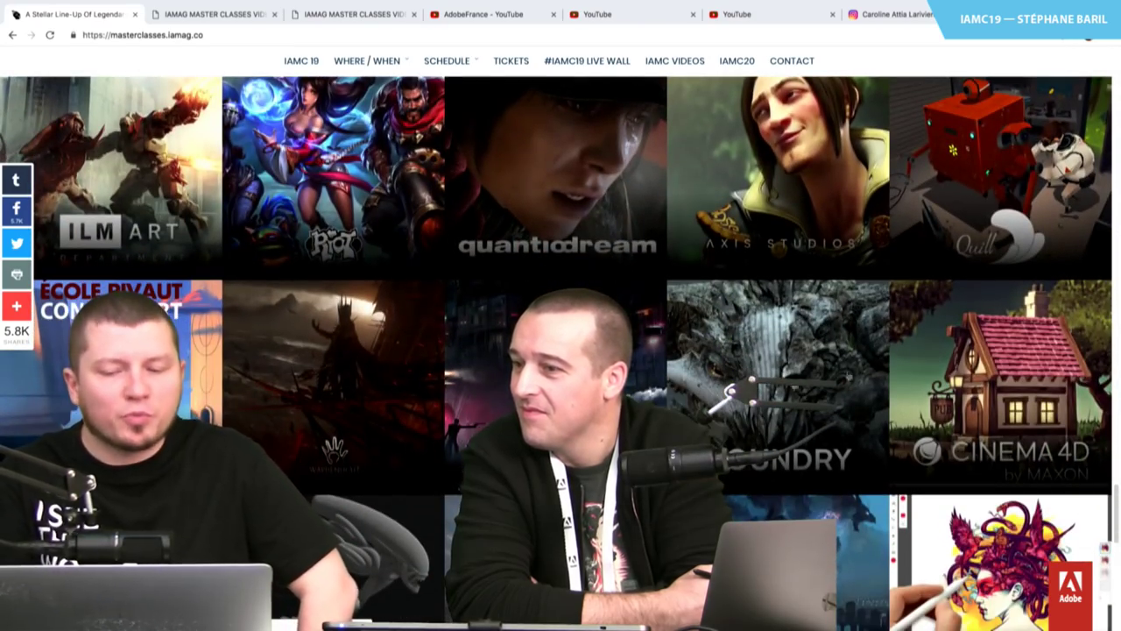
pyautogui.scroll(-7, 561, 350)
pyautogui.scroll(1, 561, 351)
pyautogui.scroll(-2, 560, 351)
pyautogui.scroll(8, 560, 350)
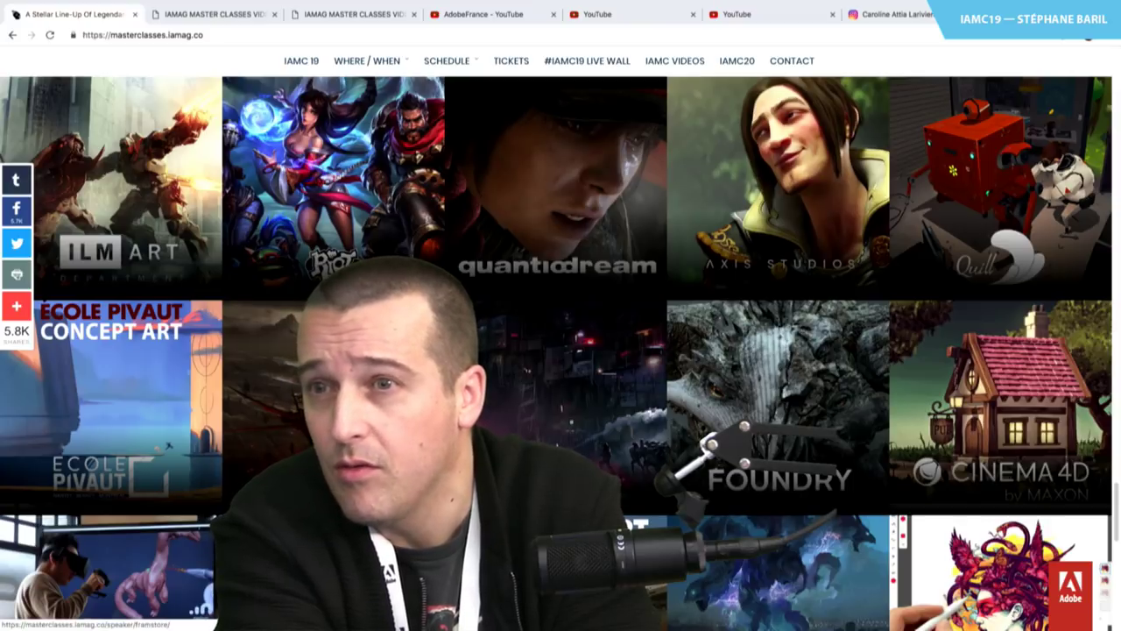
pyautogui.scroll(-2, 557, 353)
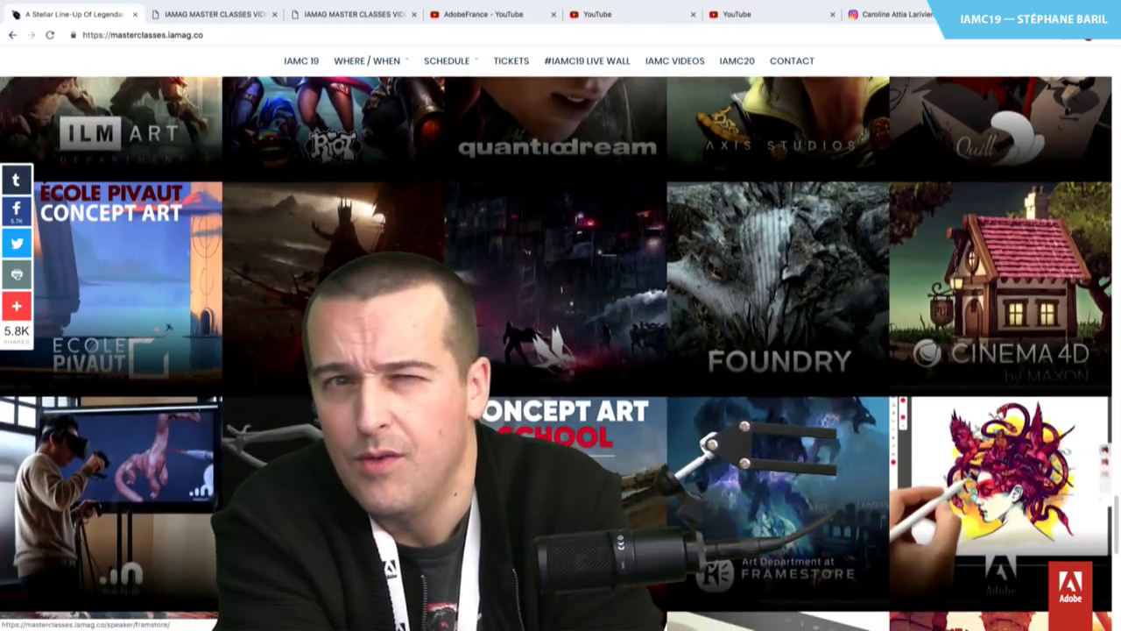
pyautogui.scroll(2, 557, 353)
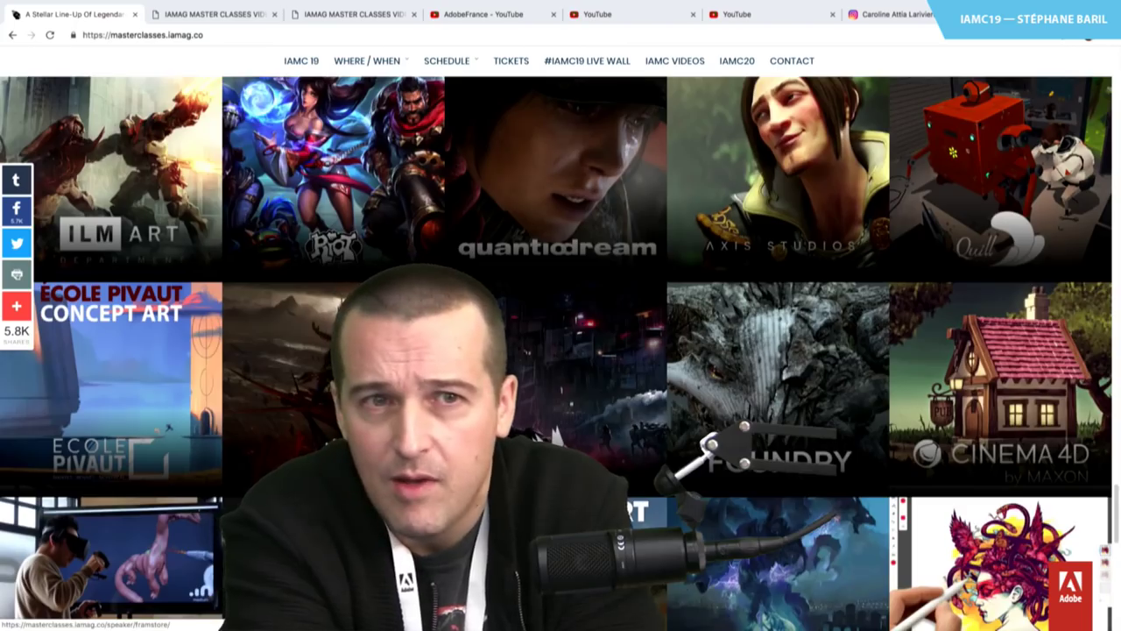
# Review the special guests and artist gallery again, going back to the beginning of the home page
pyautogui.scroll(5, 556, 353)
pyautogui.scroll(8, 556, 353)
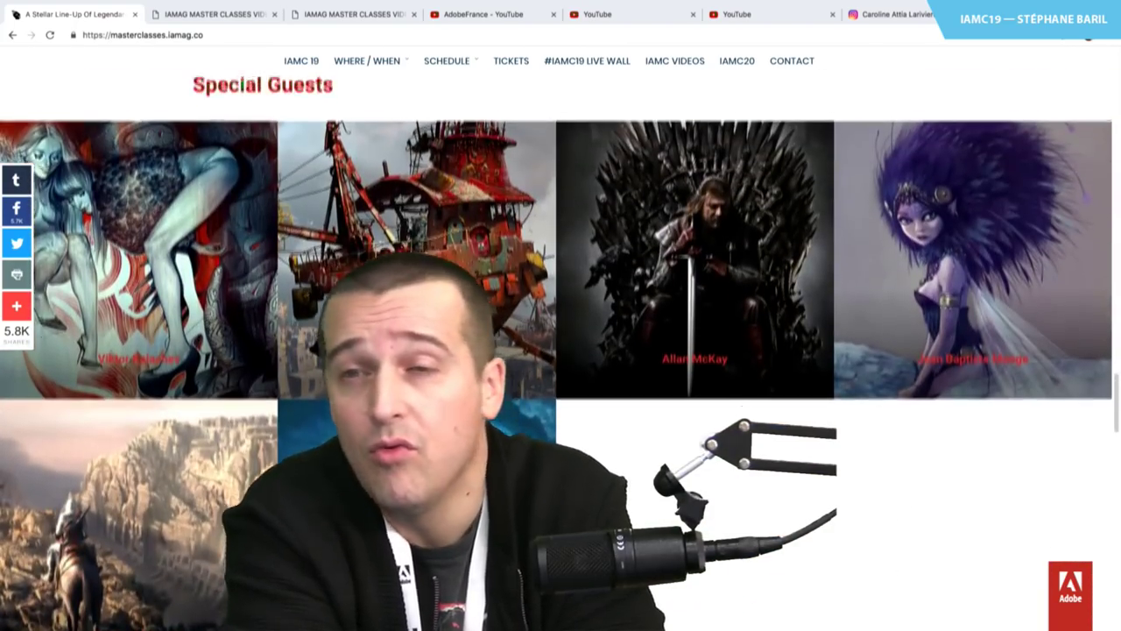
pyautogui.scroll(4, 734, 583)
pyautogui.scroll(10, 734, 583)
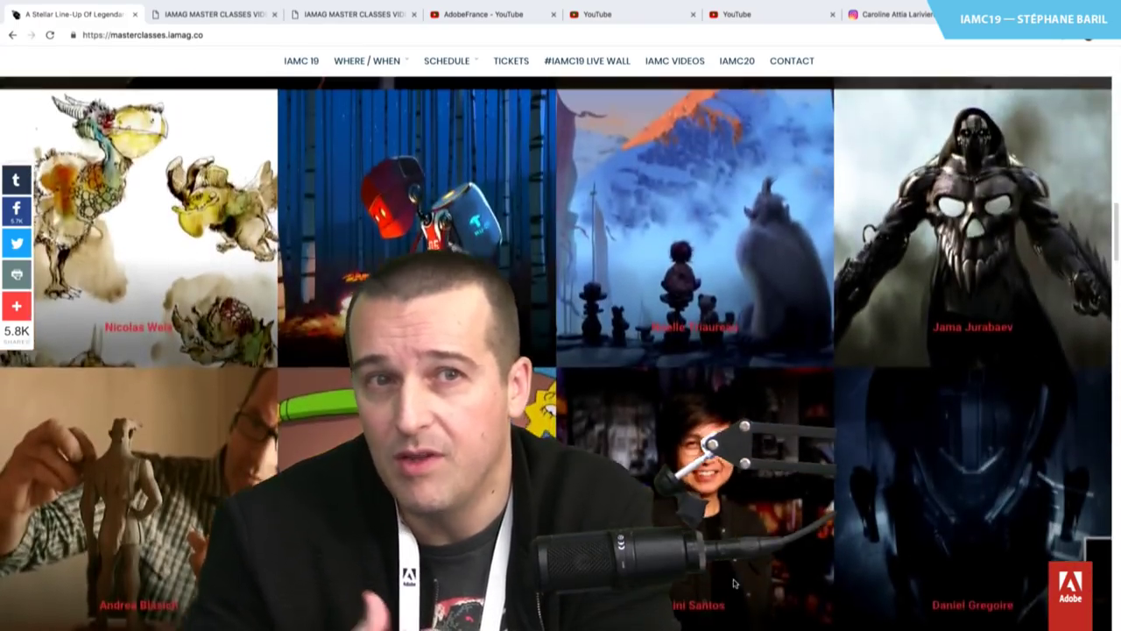
pyautogui.scroll(6, 733, 582)
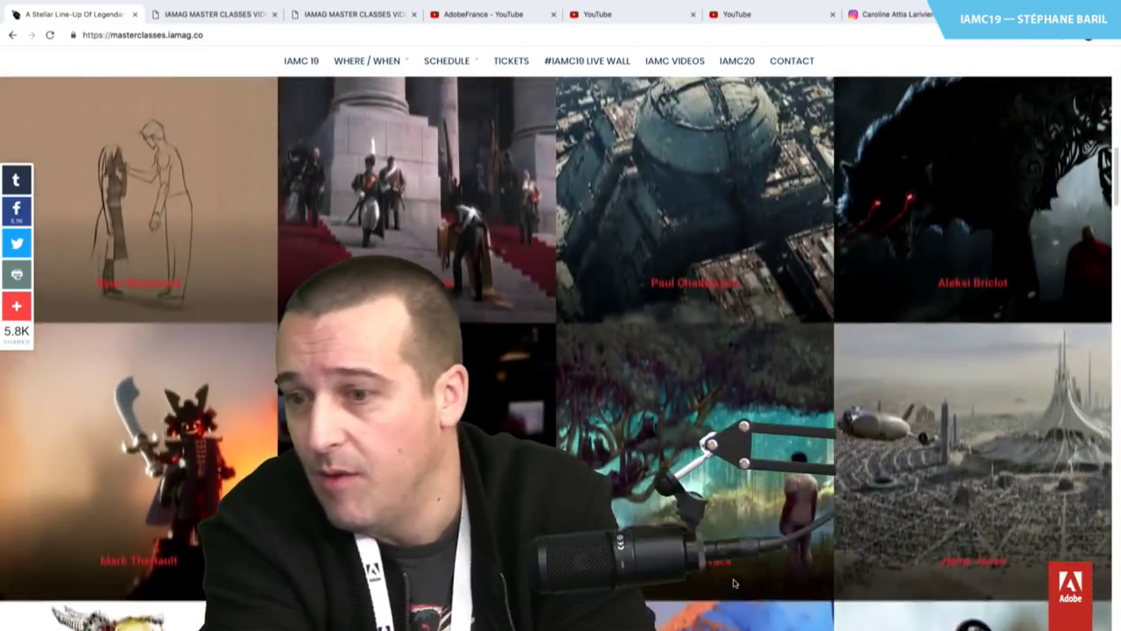
pyautogui.scroll(1, 734, 582)
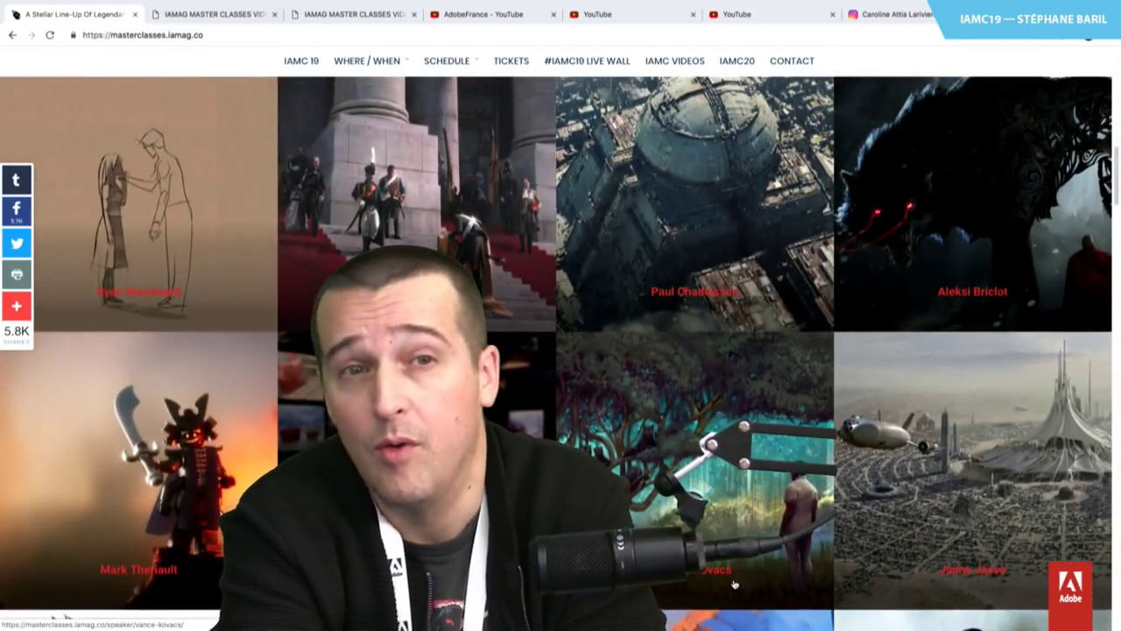
pyautogui.scroll(2, 734, 583)
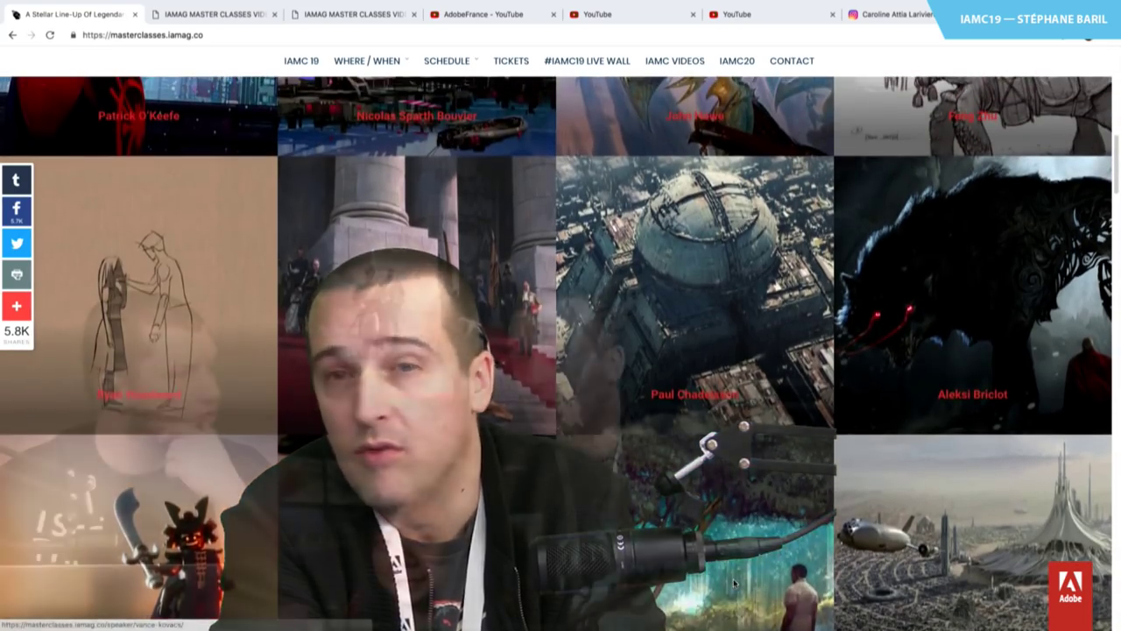
pyautogui.scroll(6, 733, 578)
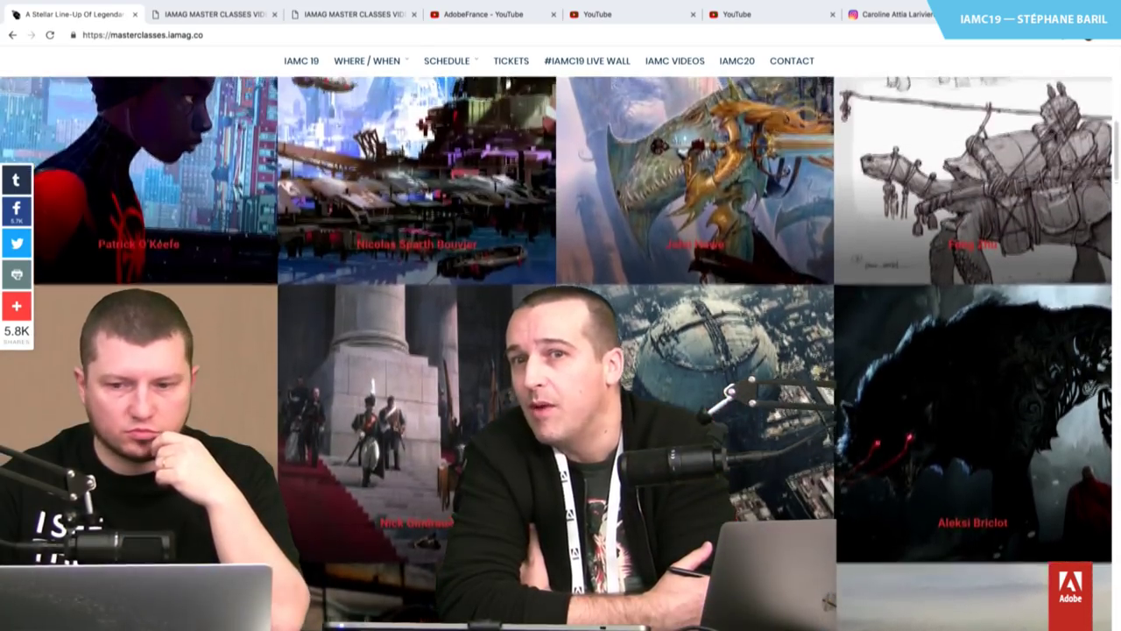
pyautogui.scroll(8, 733, 578)
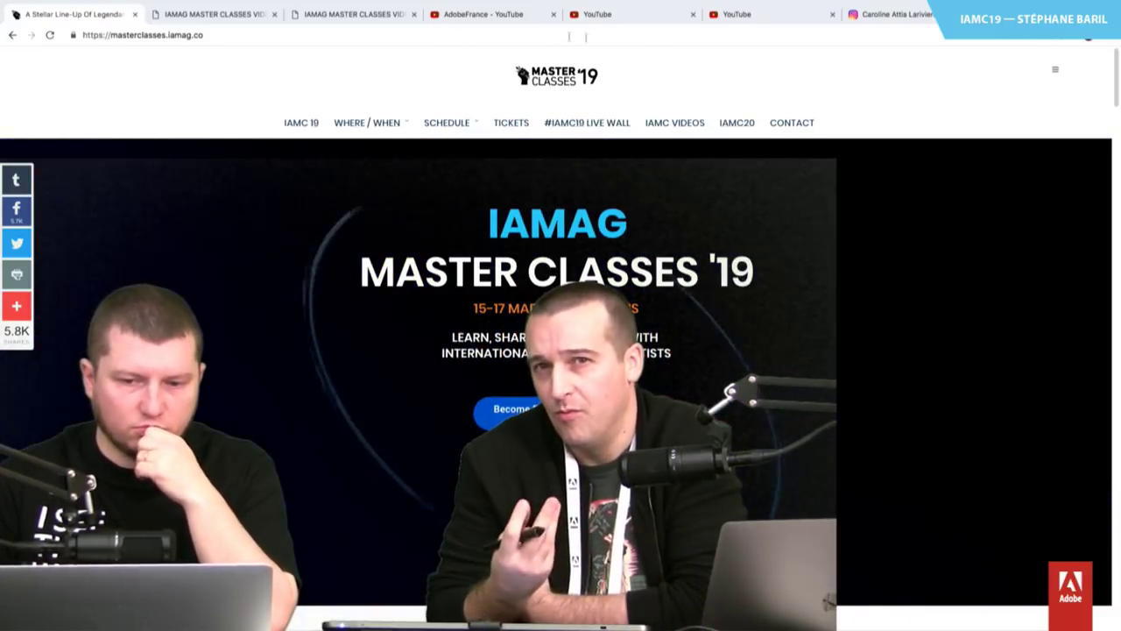
# Open the Master Classes schedule page and view the Extra Activities workshops on offer
pyautogui.moveTo(448, 121)
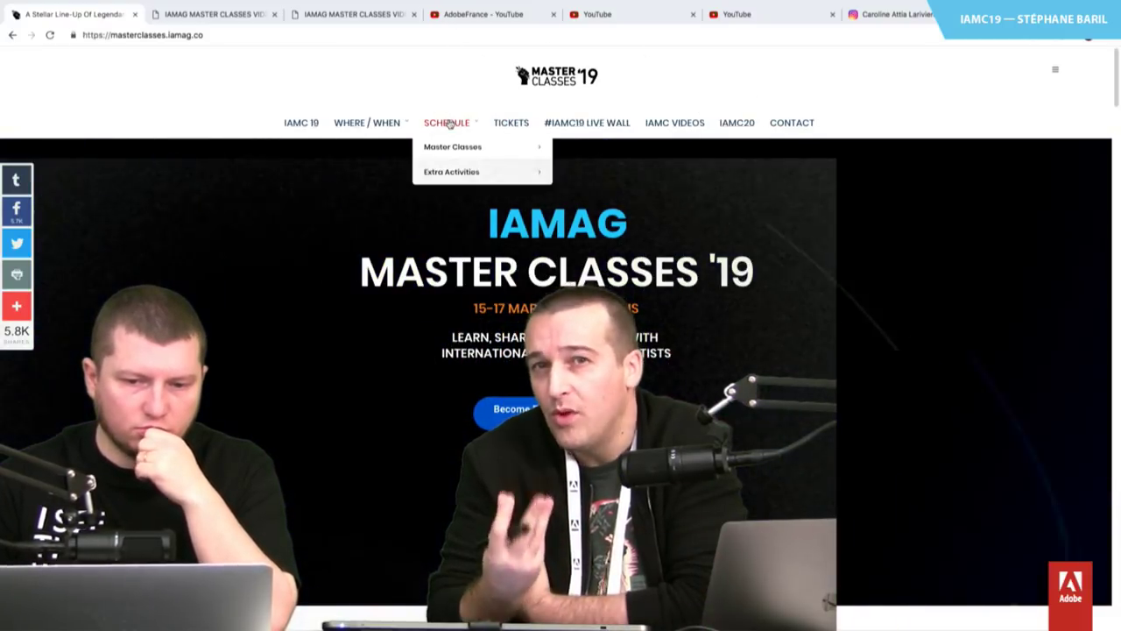
pyautogui.click(429, 147)
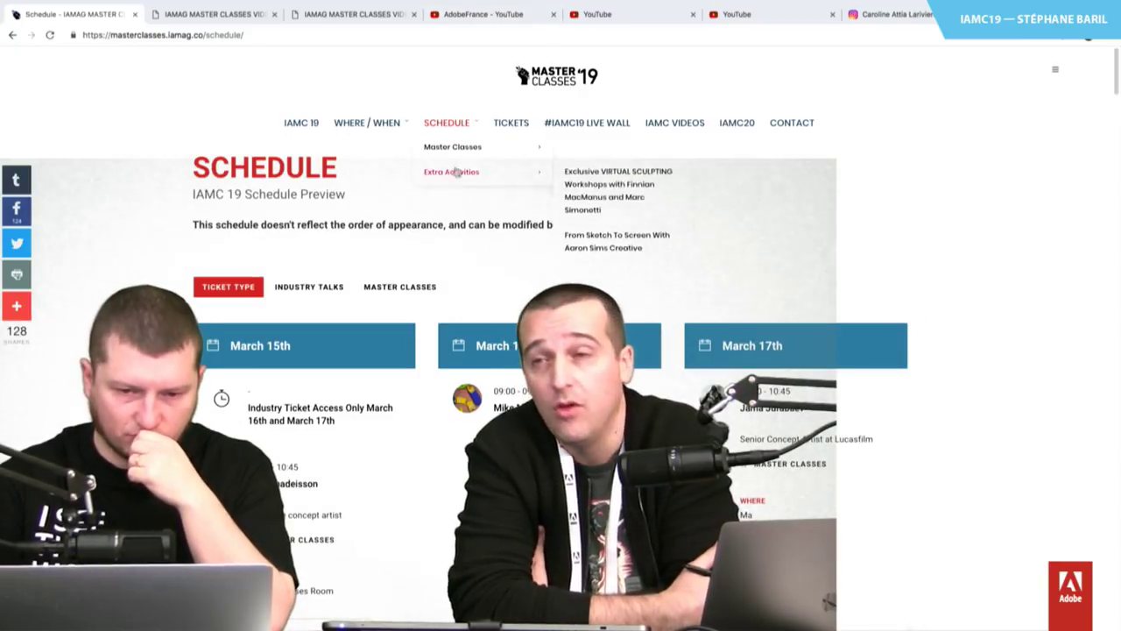
pyautogui.moveTo(449, 176)
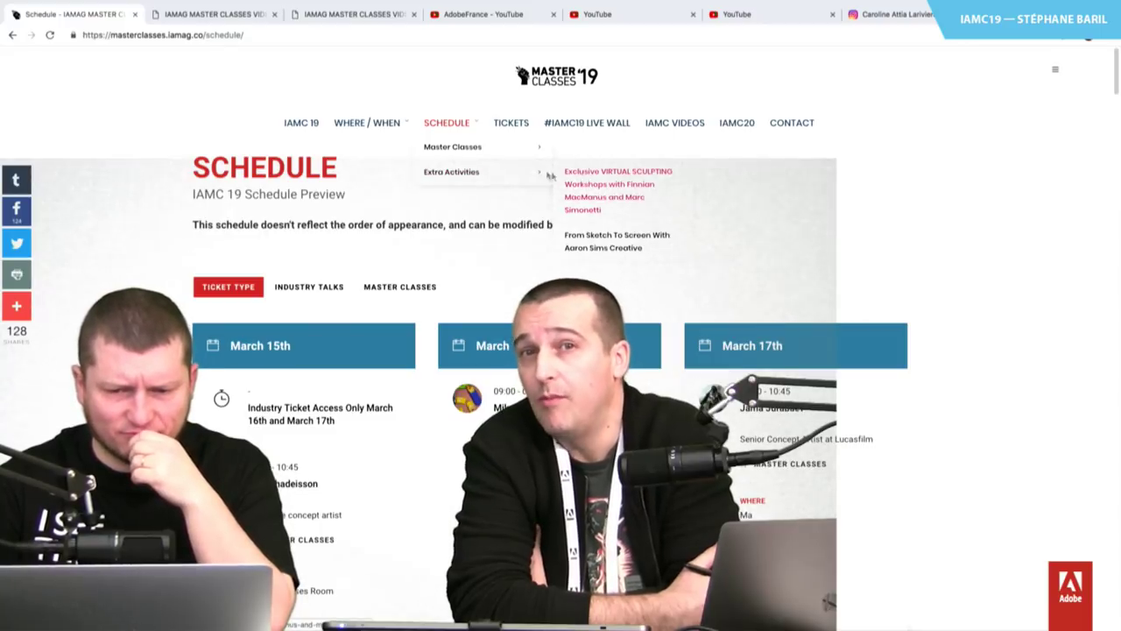
pyautogui.moveTo(518, 148)
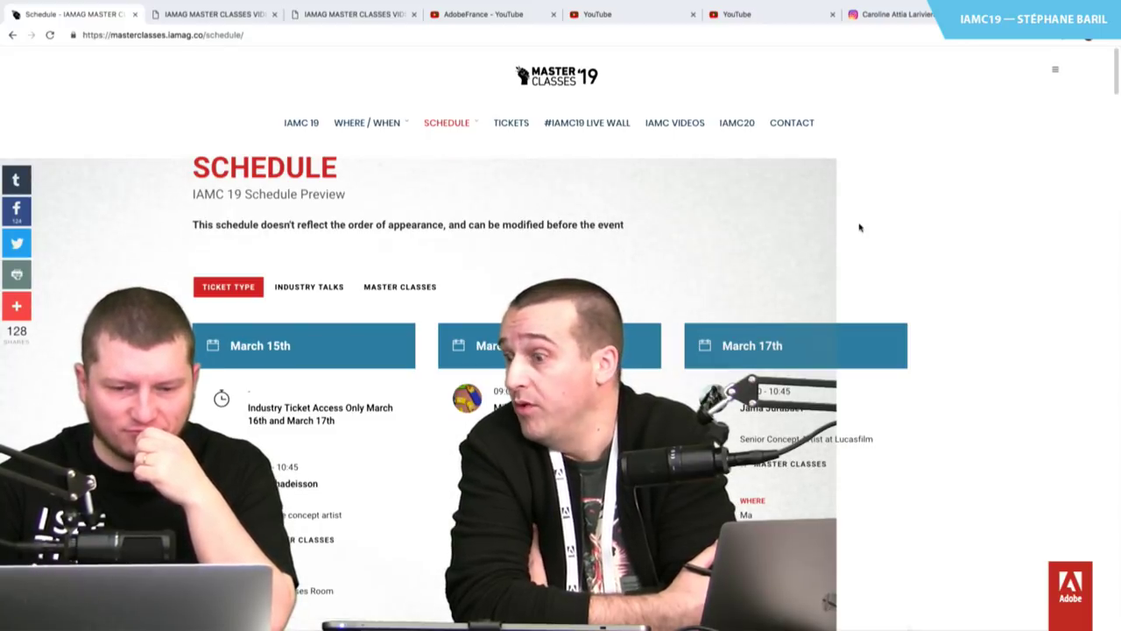
# Filter the schedule to Industry Talks and examine the sessions for March 16th and March 17th
pyautogui.click(288, 287)
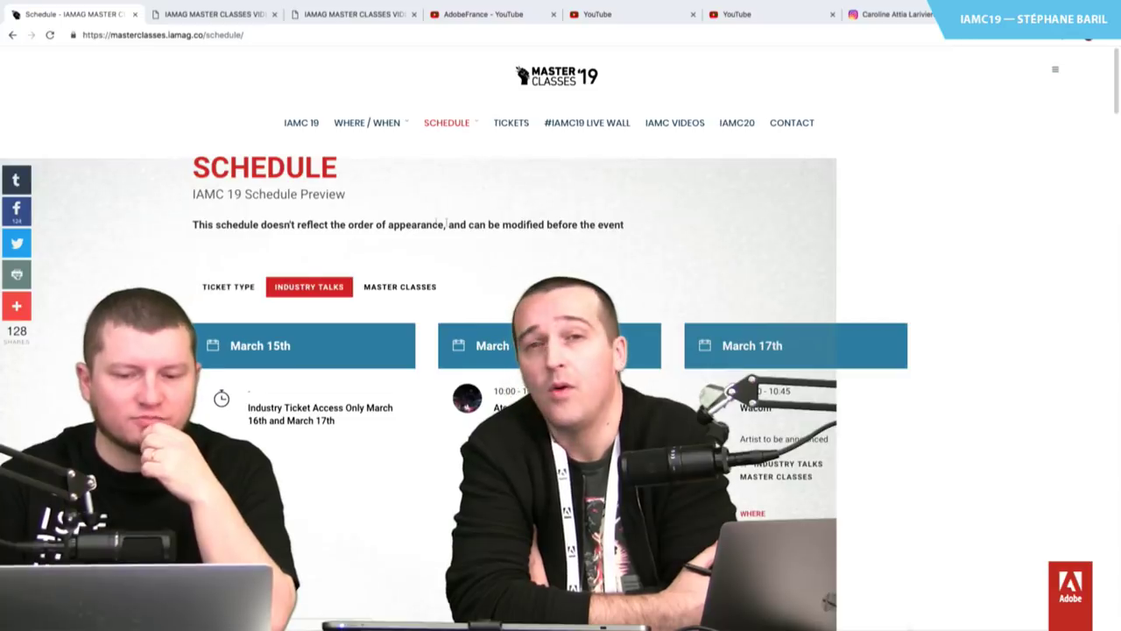
pyautogui.scroll(-3, 561, 351)
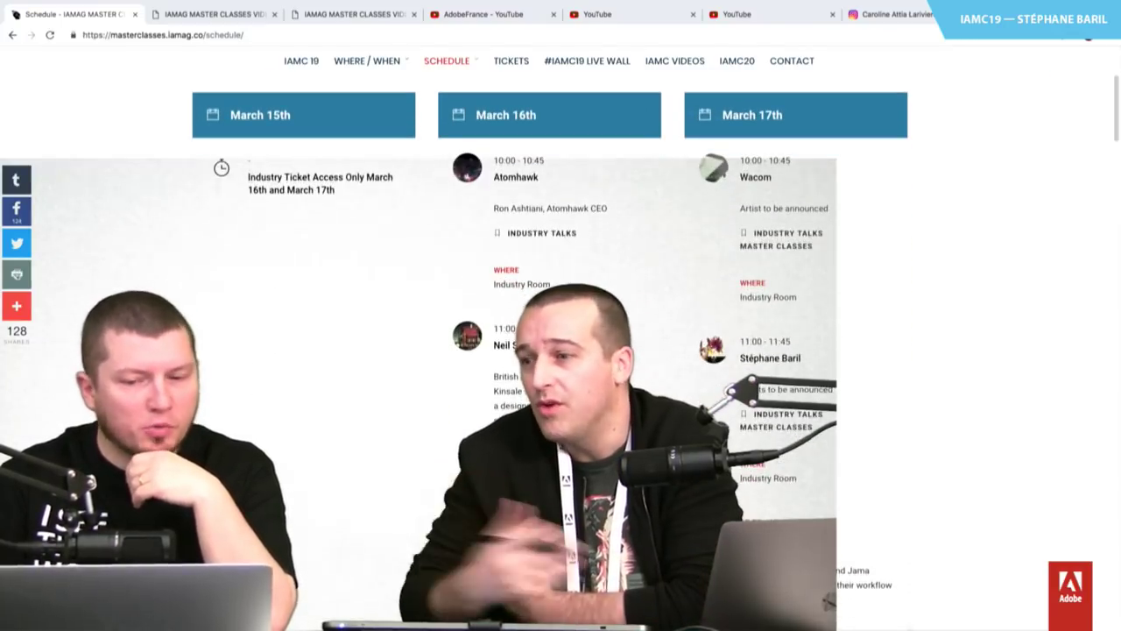
pyautogui.scroll(-1, 954, 457)
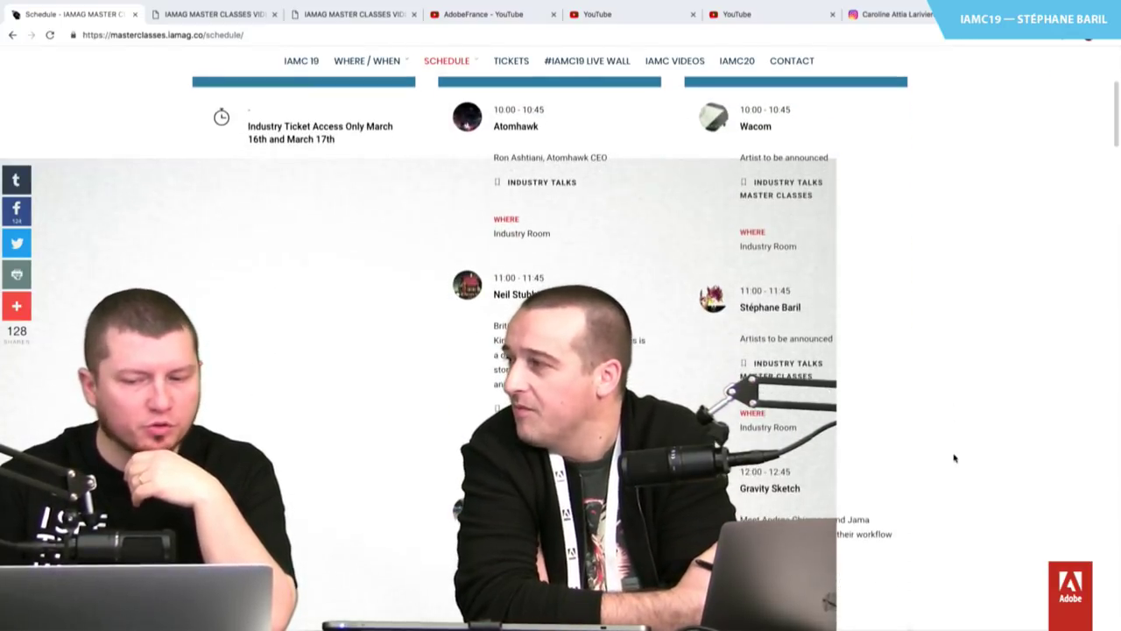
pyautogui.scroll(-3, 954, 443)
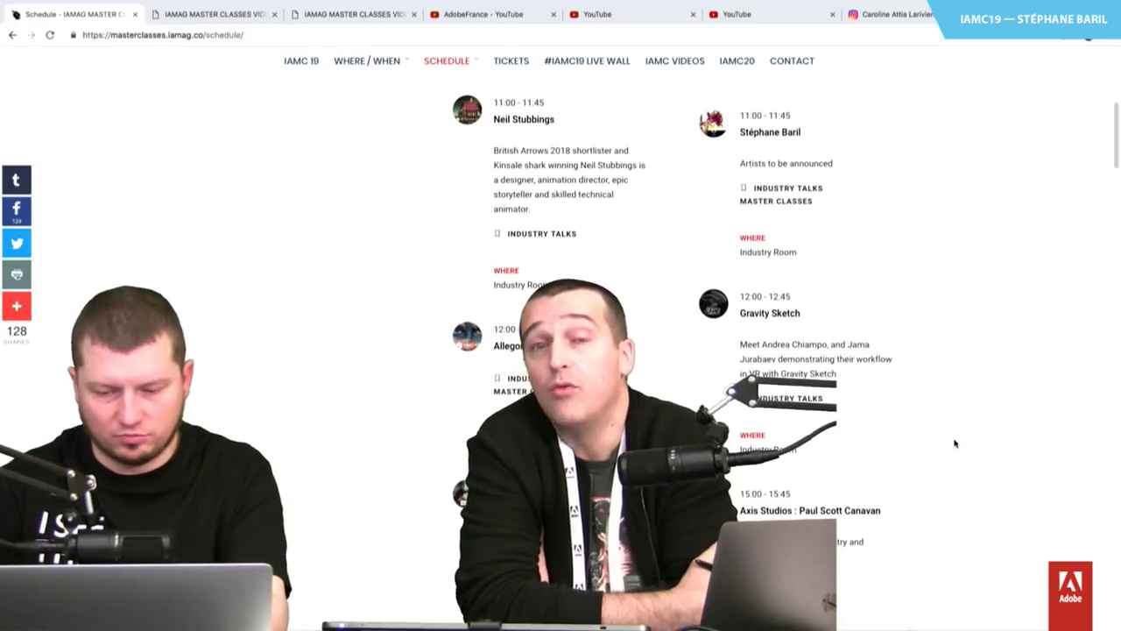
pyautogui.scroll(-4, 954, 443)
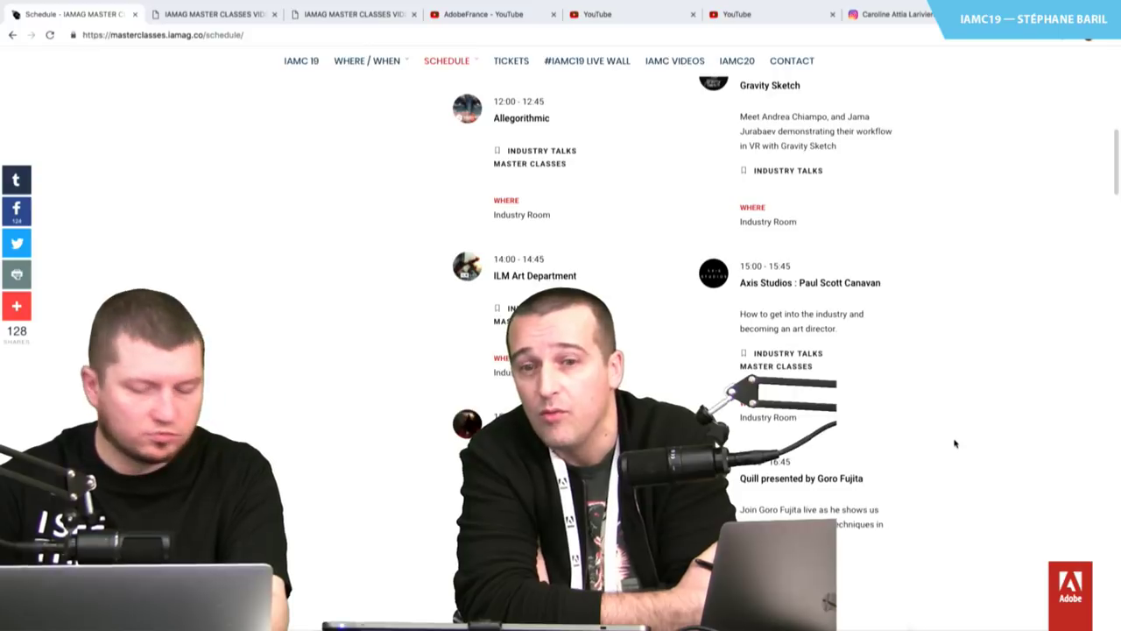
pyautogui.scroll(-3, 955, 443)
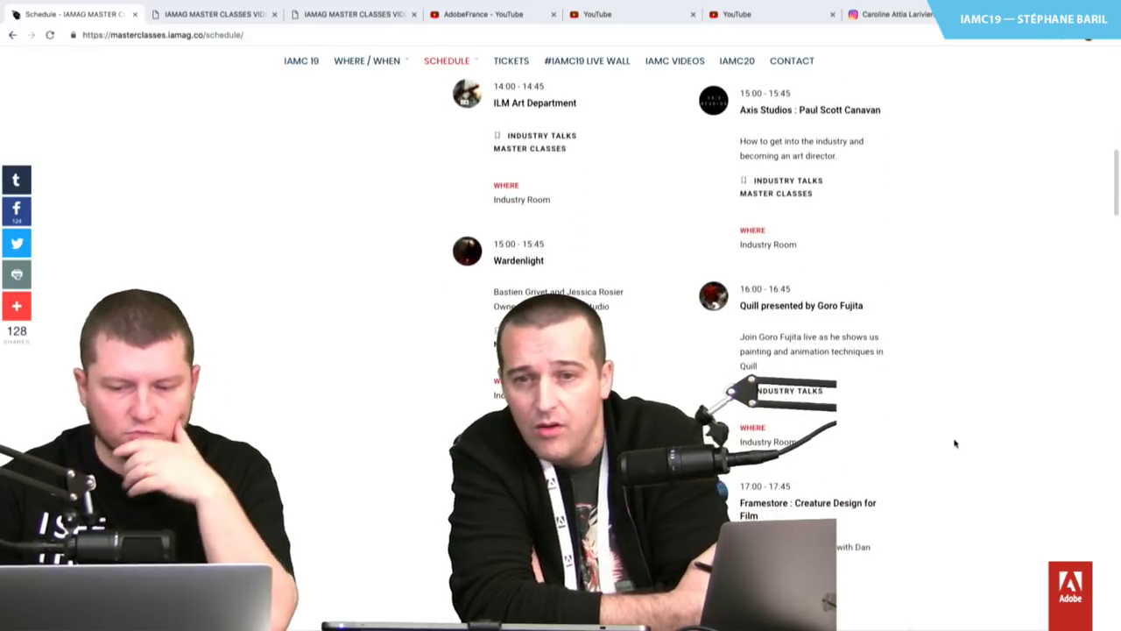
pyautogui.scroll(-1, 955, 443)
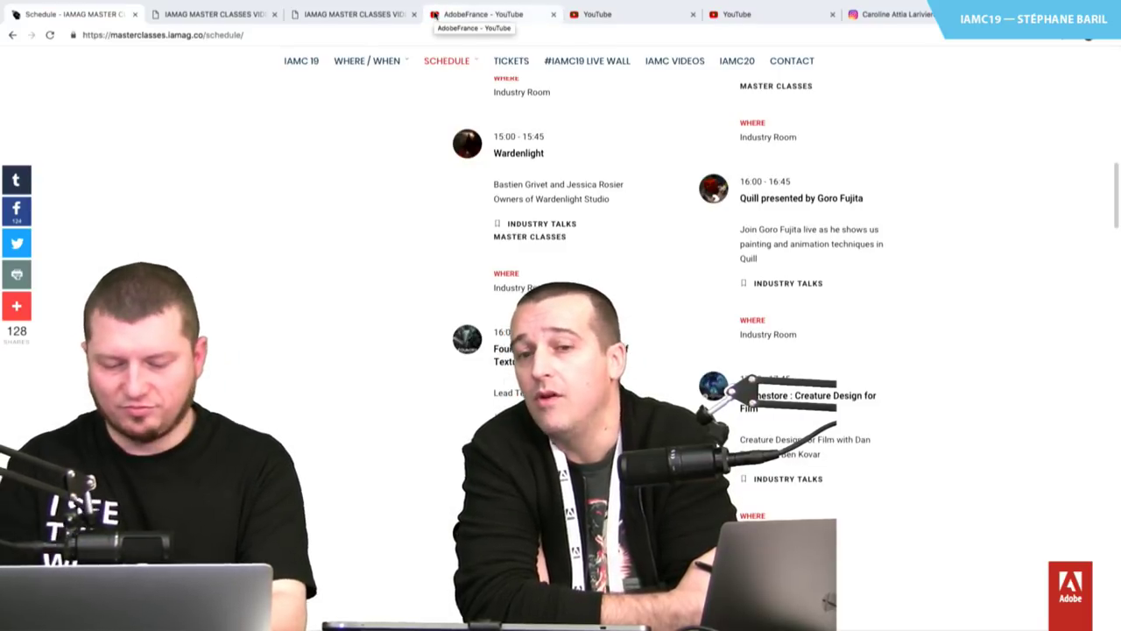
# Search the web for "mixamo" in a new browser tab and open the official Mixamo website
pyautogui.hotkey('ctrl', 't')
pyautogui.write('mixao')
pyautogui.press('BackSpace')
pyautogui.write('mo')
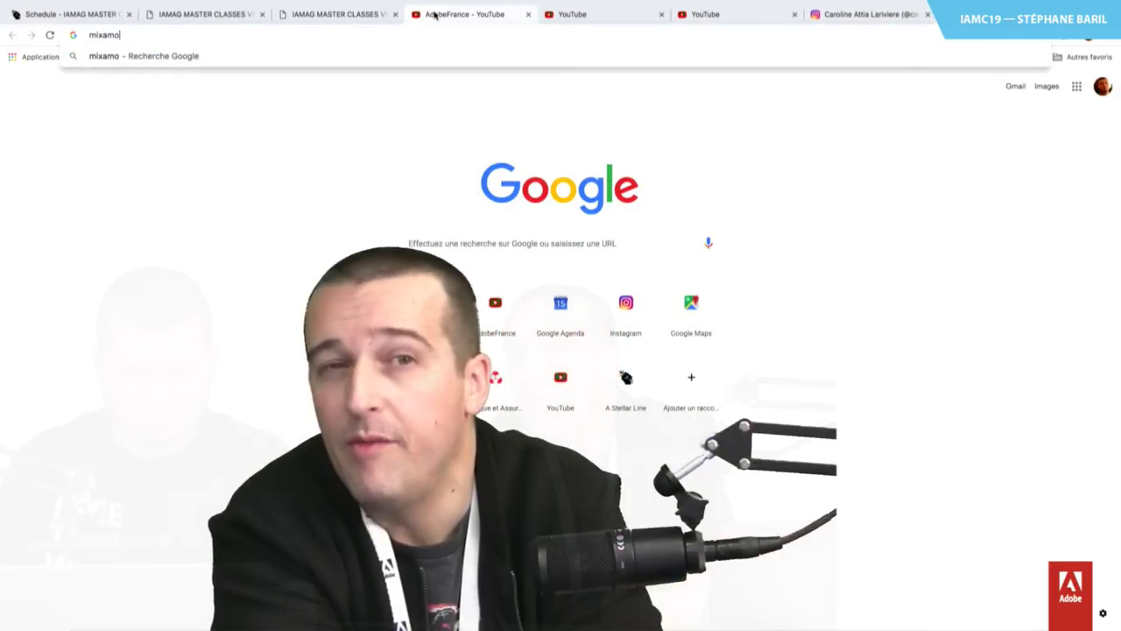
pyautogui.press('Return')
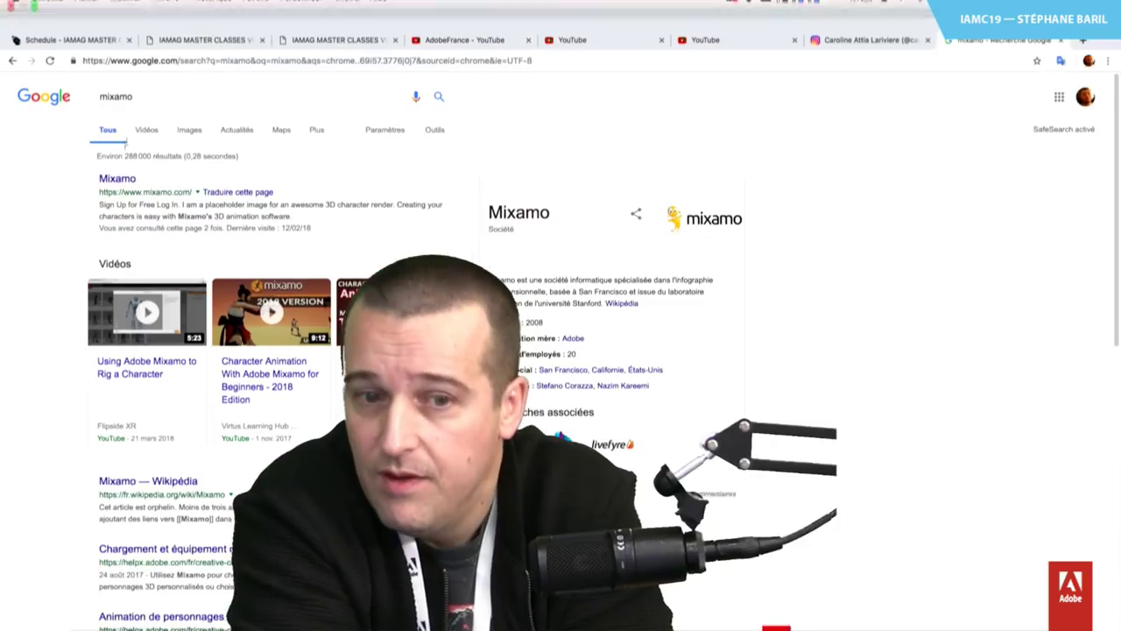
pyautogui.click(101, 154)
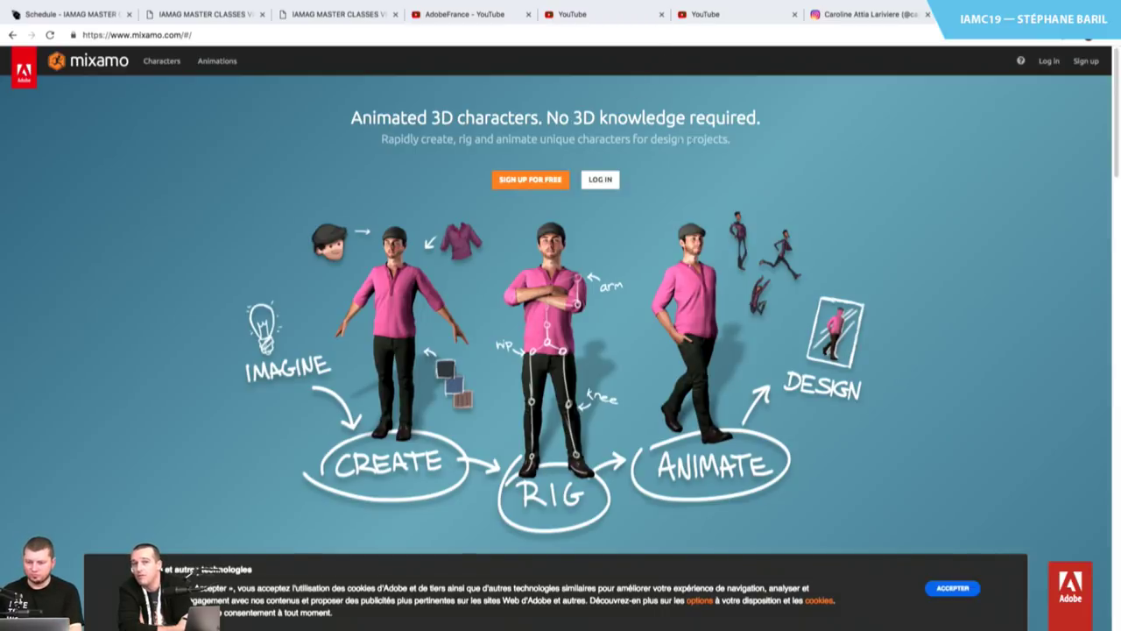
# Bring the IAMC 19 Day3 YouTube live window to the front, move it clear of the chat window and minimize it
pyautogui.moveTo(569, 3)
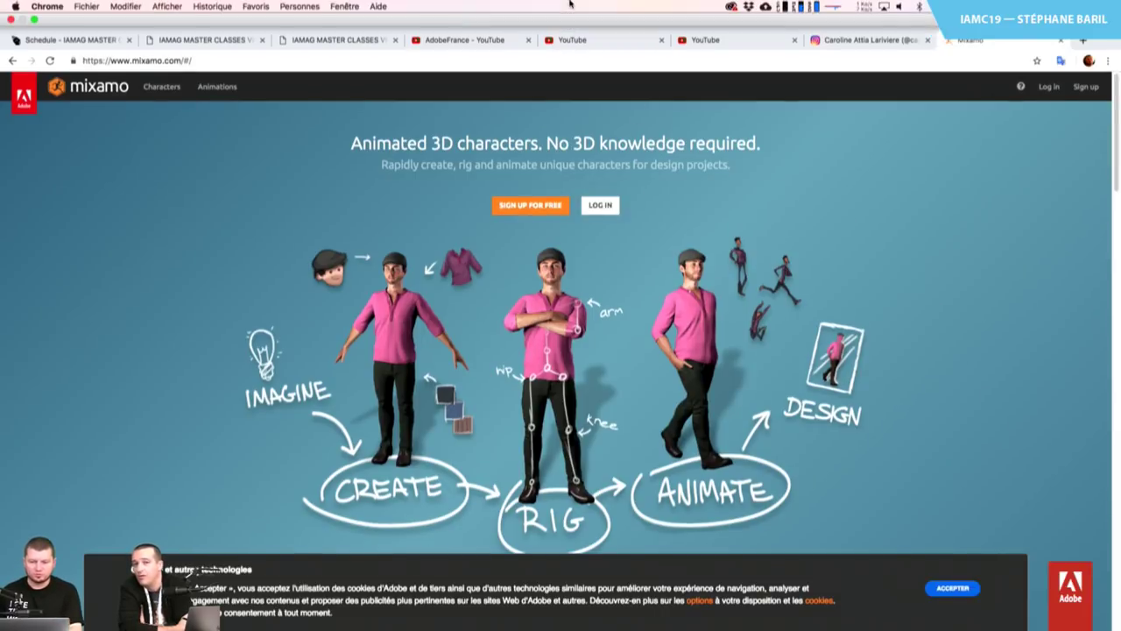
pyautogui.click(359, 5)
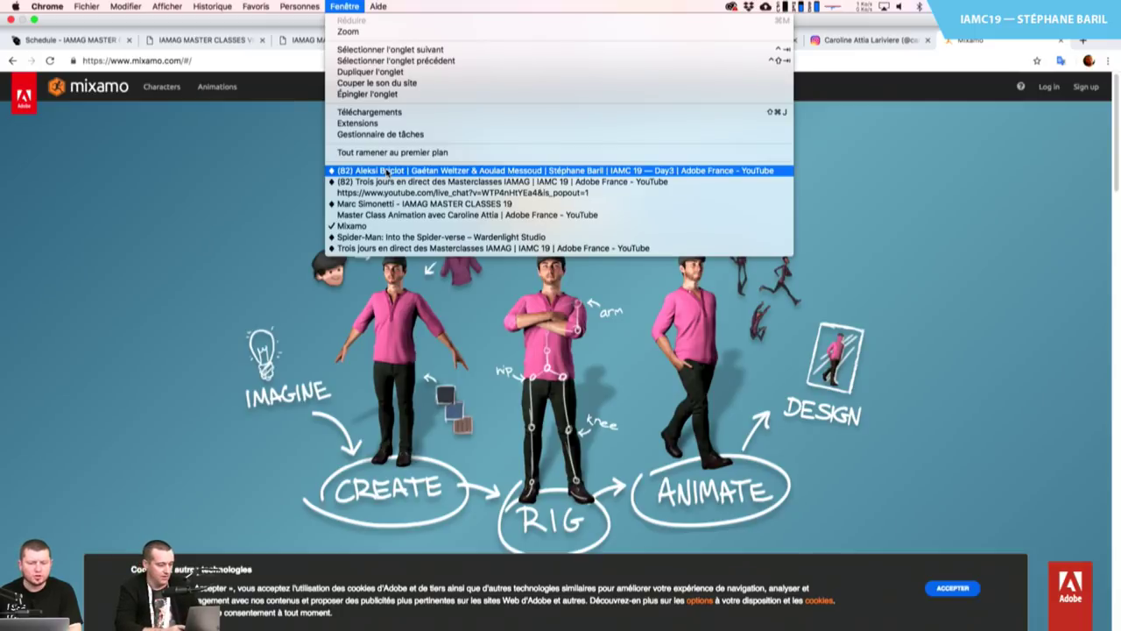
pyautogui.click(386, 171)
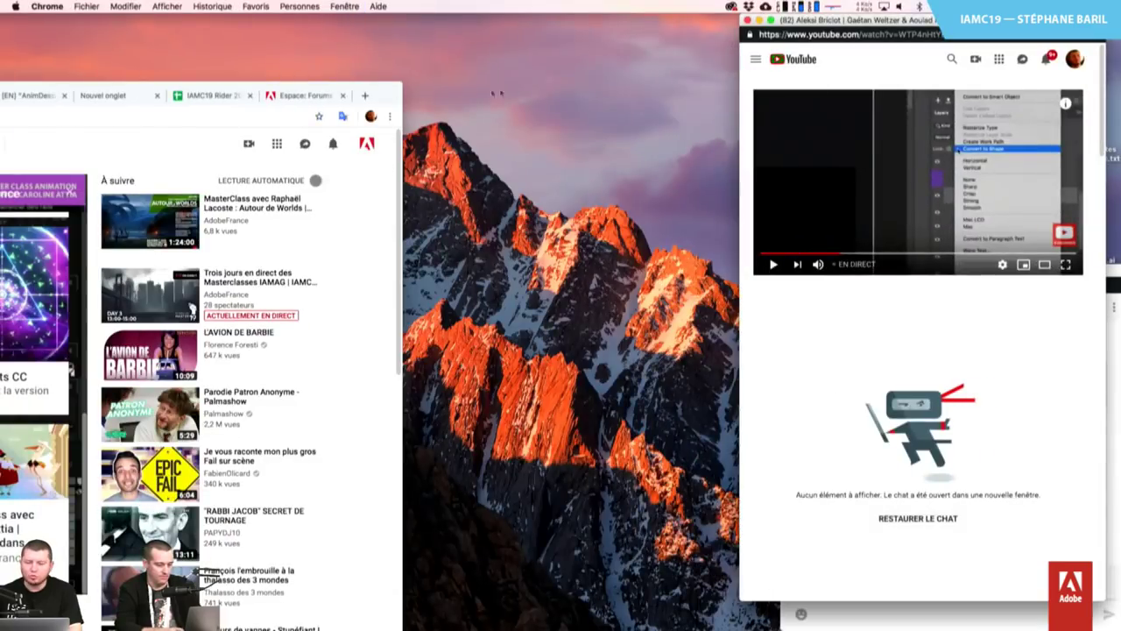
pyautogui.moveTo(841, 19); pyautogui.dragTo(484, 19)
pyautogui.click(403, 19)
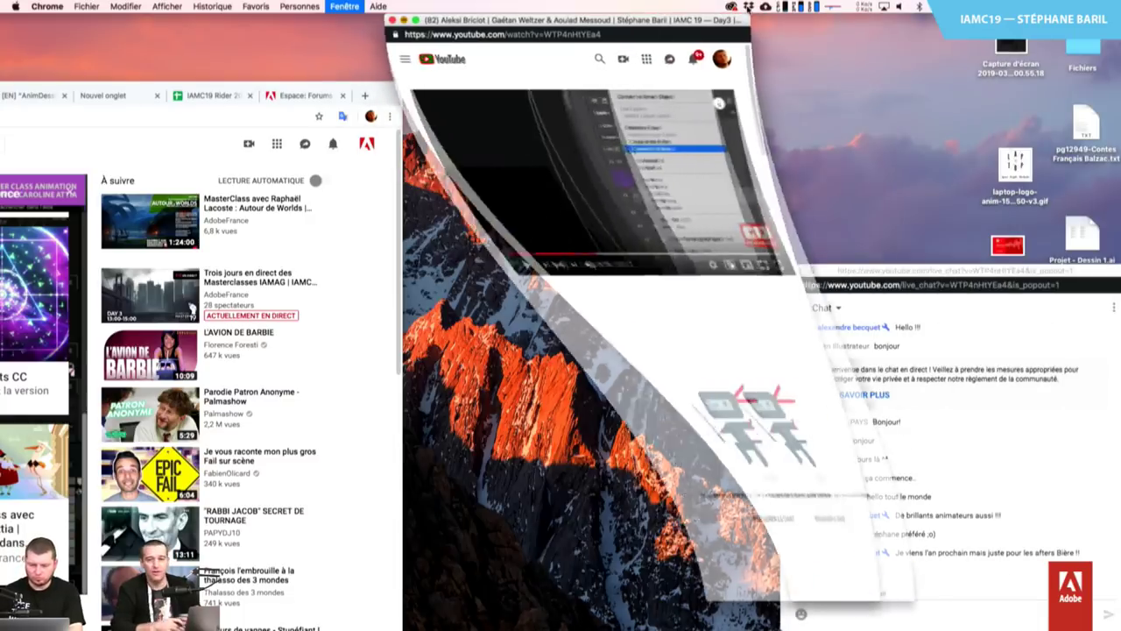
# Switch to the Animation-03.mindnode mind map in MindNode and enlarge the central Animation node with its Technics branch
pyautogui.doubleClick(365, 97)
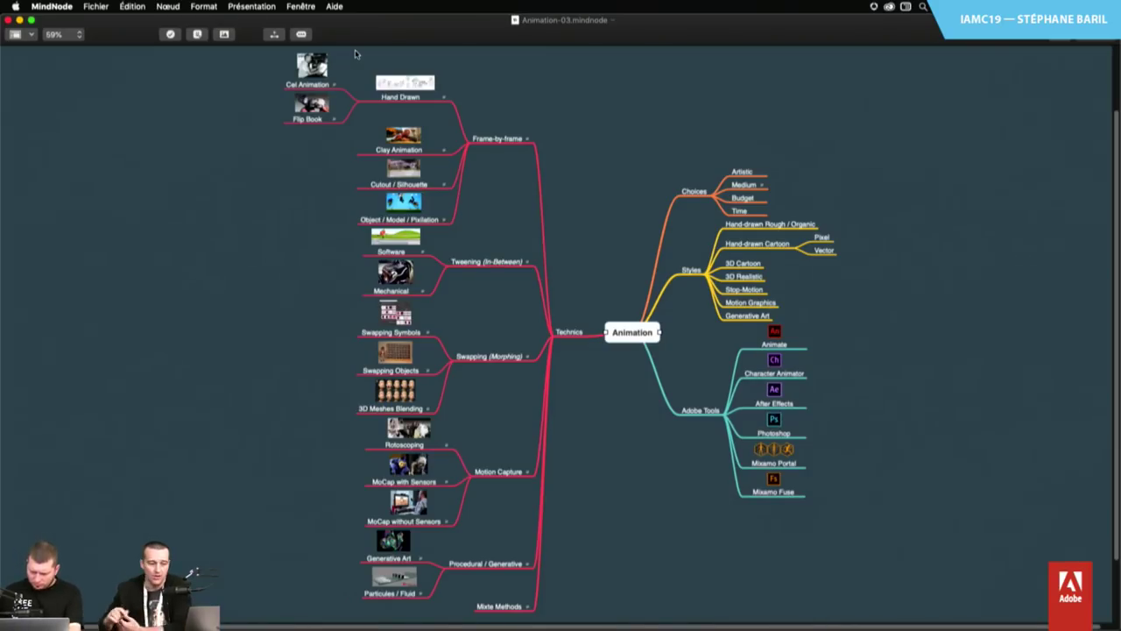
pyautogui.scroll(10, 622, 275)
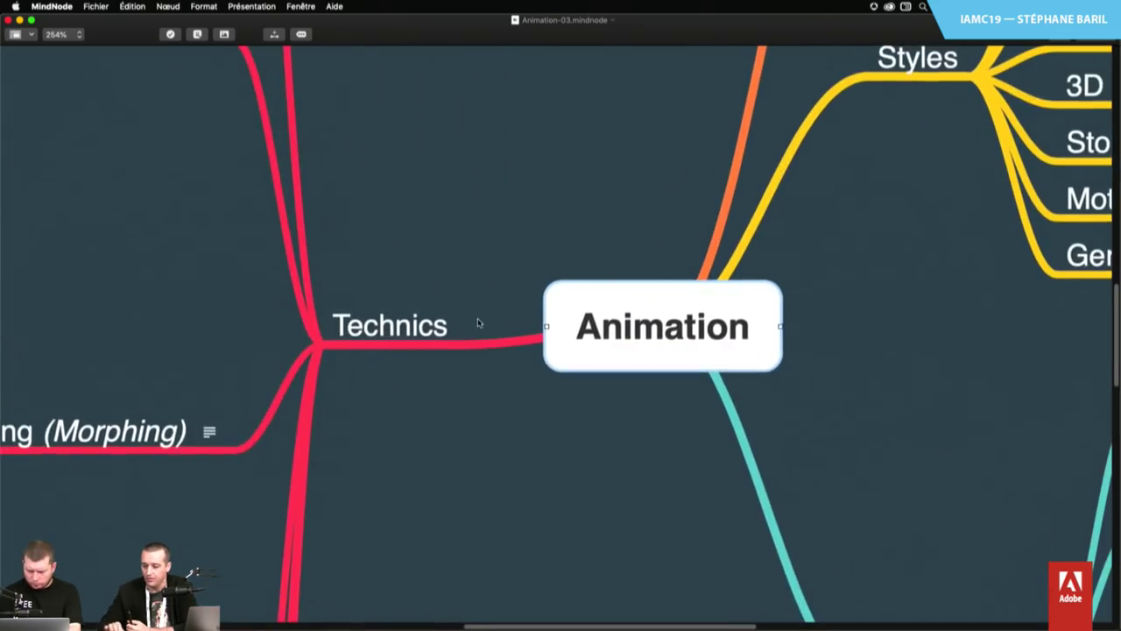
# Examine the Choices and Styles branches of the Animation mind map
pyautogui.hscroll(5, 578, 475)
pyautogui.moveTo(789, 319); pyautogui.dragTo(795, 348)
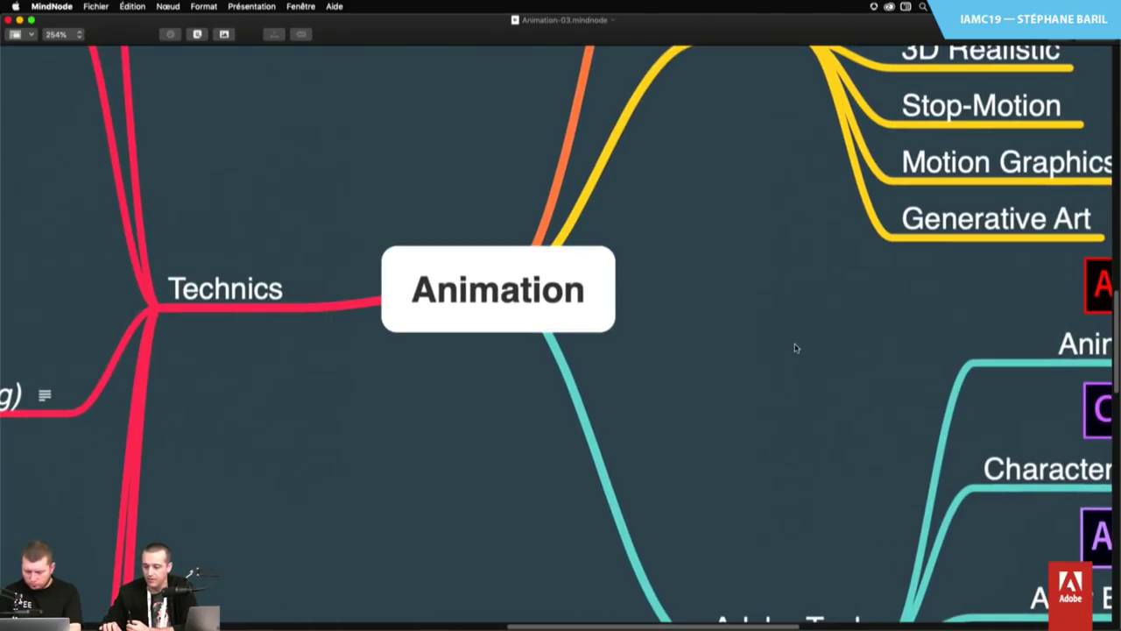
pyautogui.scroll(-2, 743, 342)
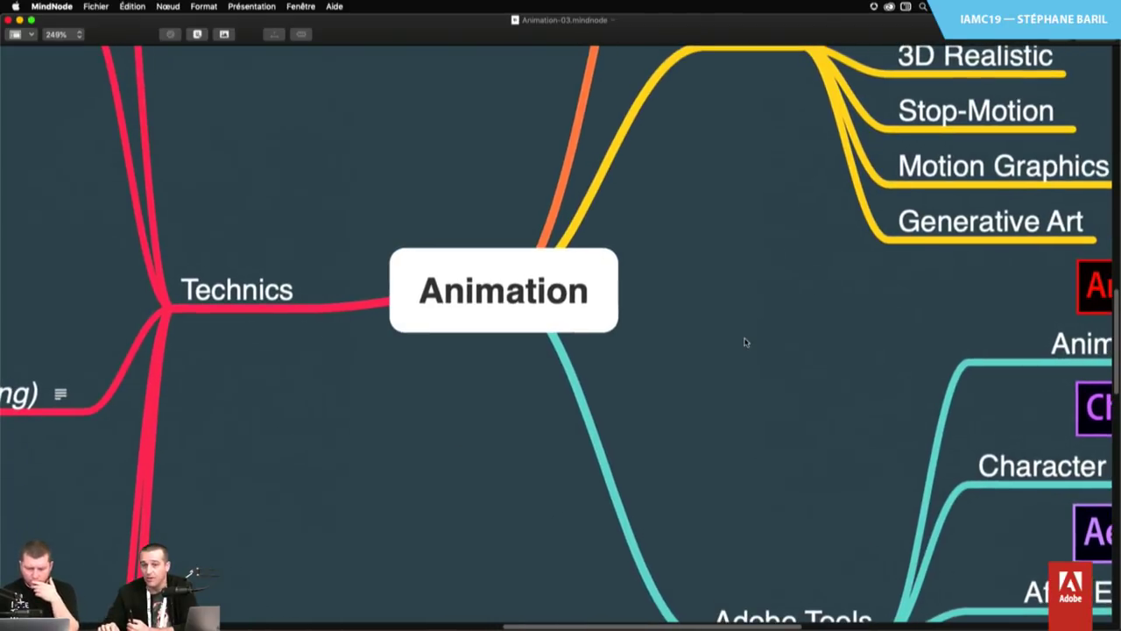
pyautogui.scroll(-5, 744, 290)
pyautogui.scroll(5, 743, 290)
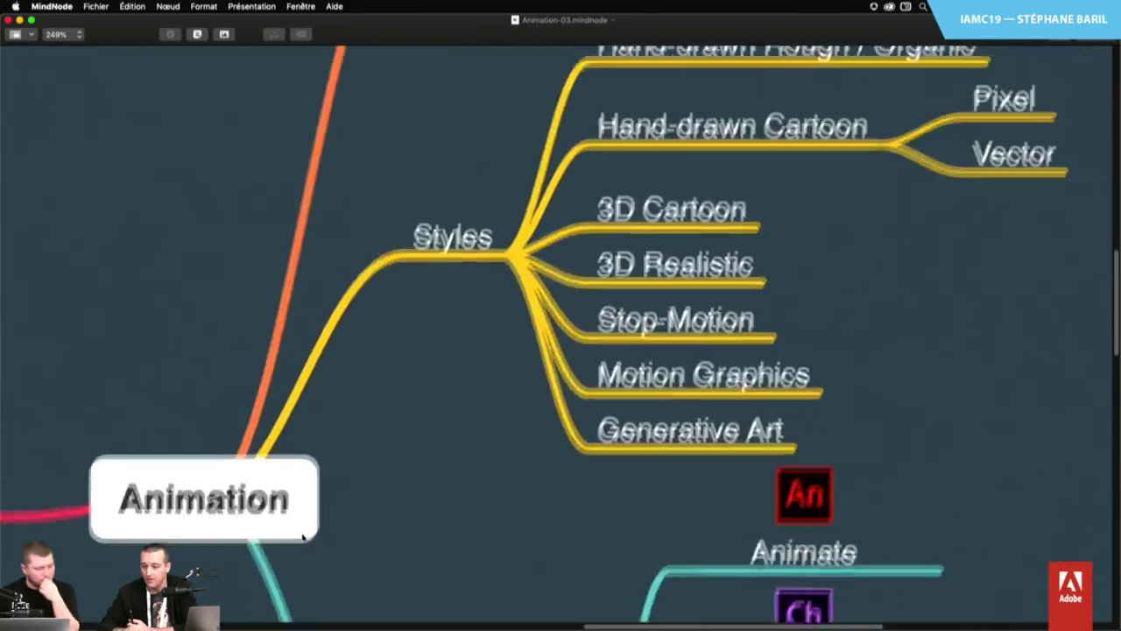
pyautogui.scroll(2, 737, 452)
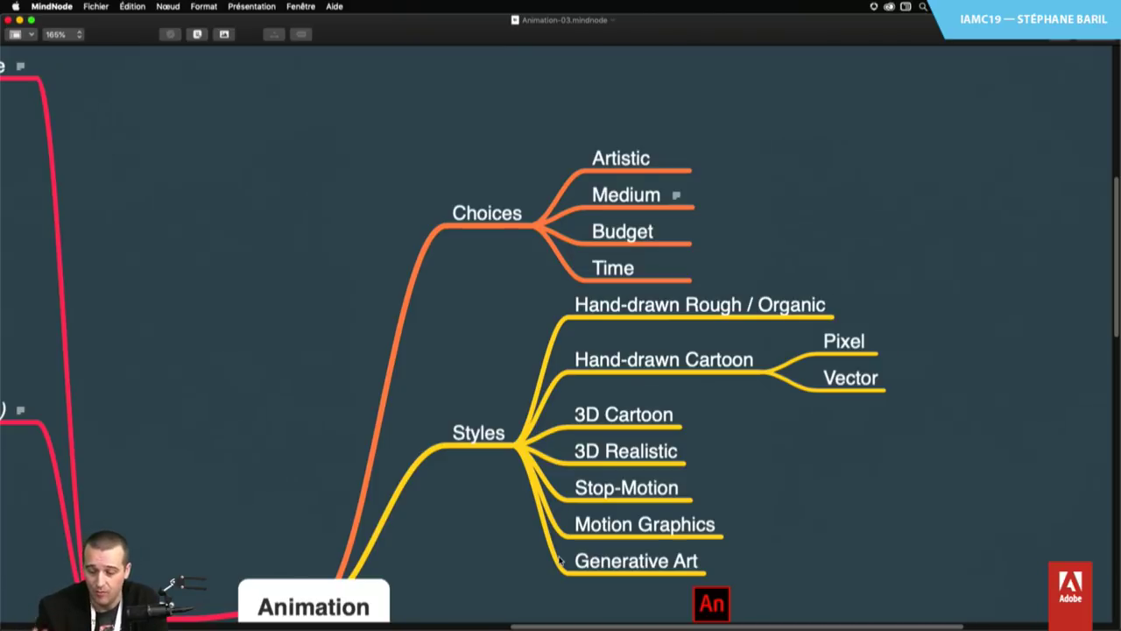
pyautogui.scroll(-5, 560, 559)
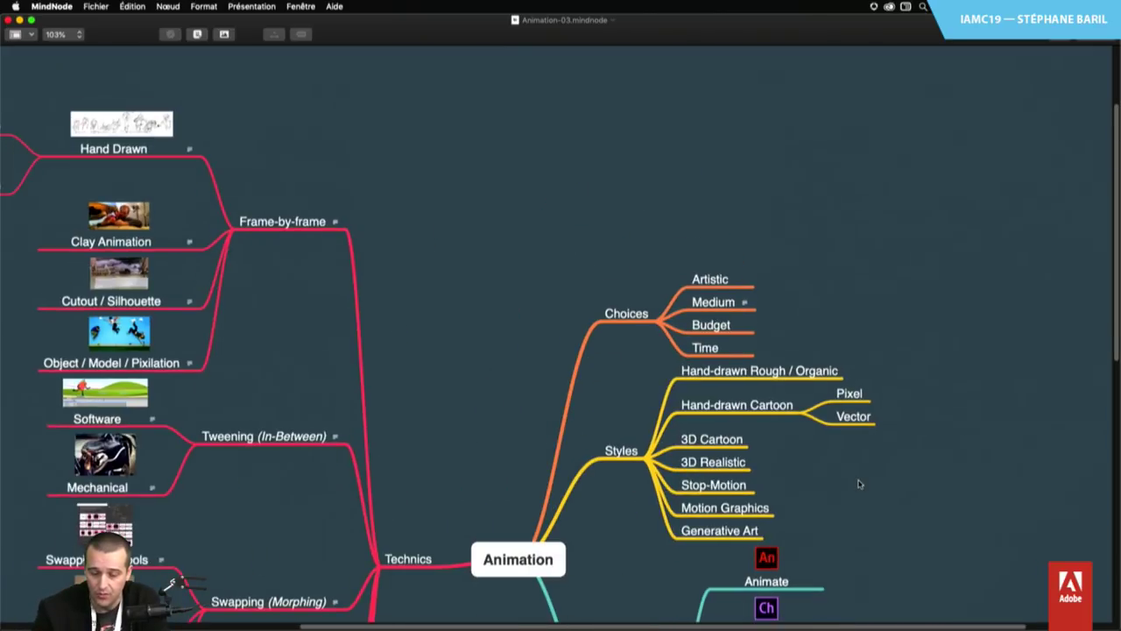
pyautogui.scroll(2, 442, 320)
pyautogui.scroll(1, 507, 302)
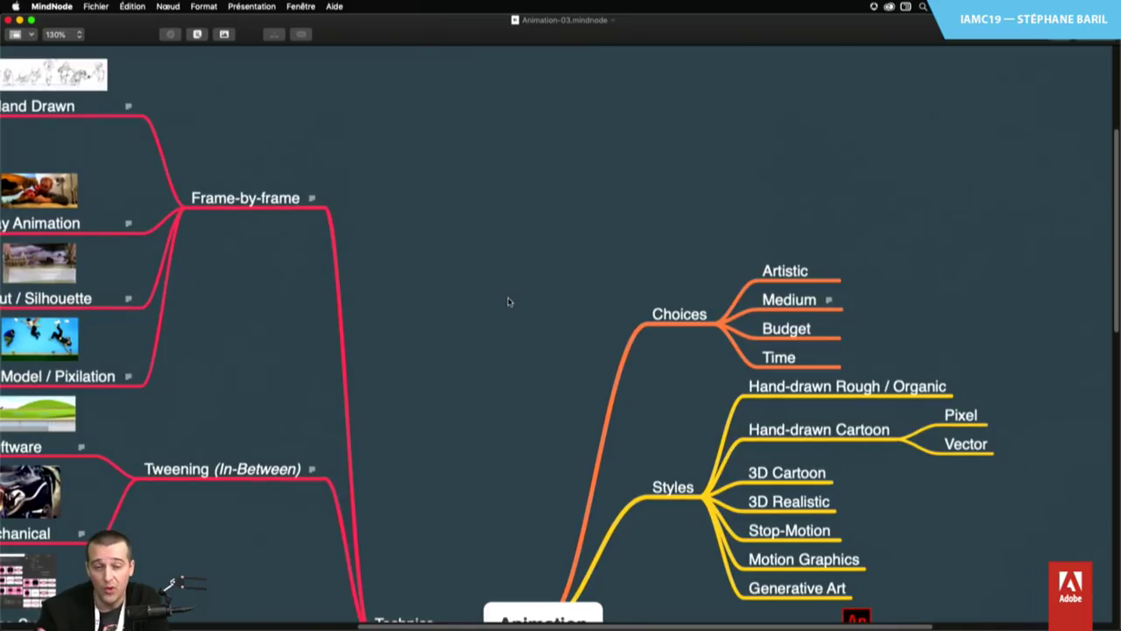
# Examine the Frame-by-frame and Tweening (In-Between) branches under Technics, including their hand-drawn, clay, cutout, pixilation, software and mechanical examples
pyautogui.scroll(3, 507, 302)
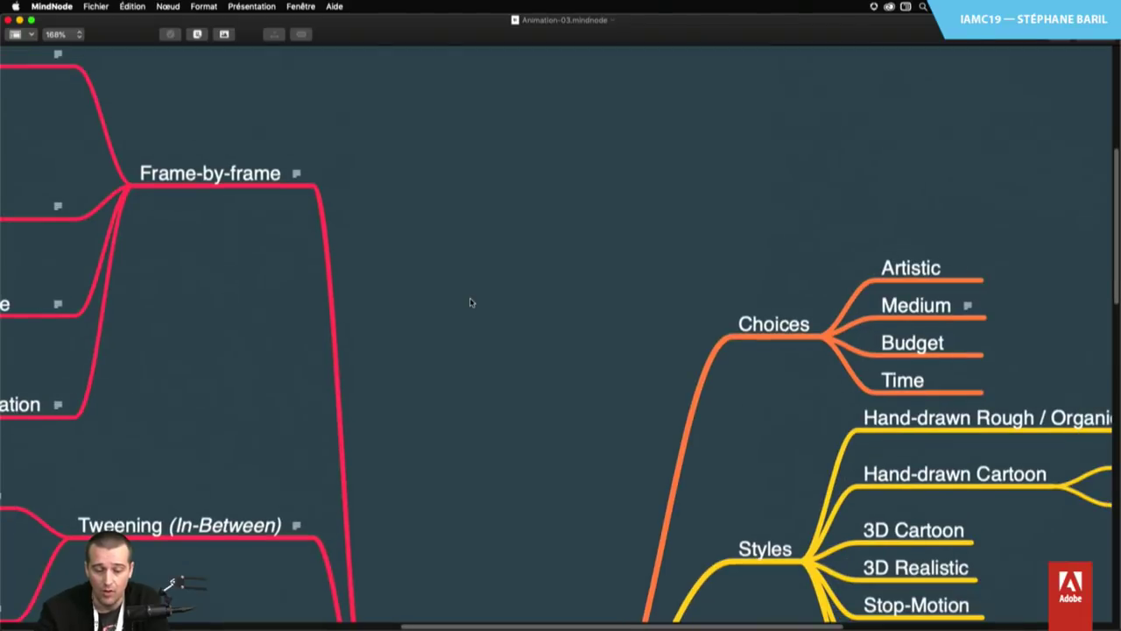
pyautogui.hscroll(-5, 456, 313)
pyautogui.scroll(3, 456, 313)
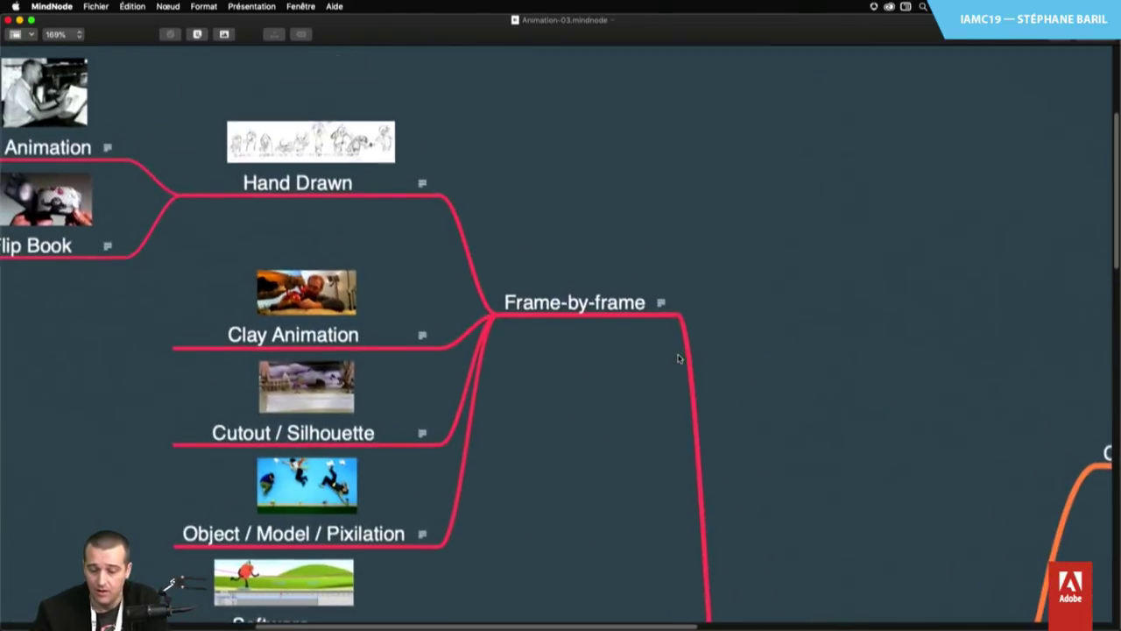
pyautogui.hscroll(-3, 676, 357)
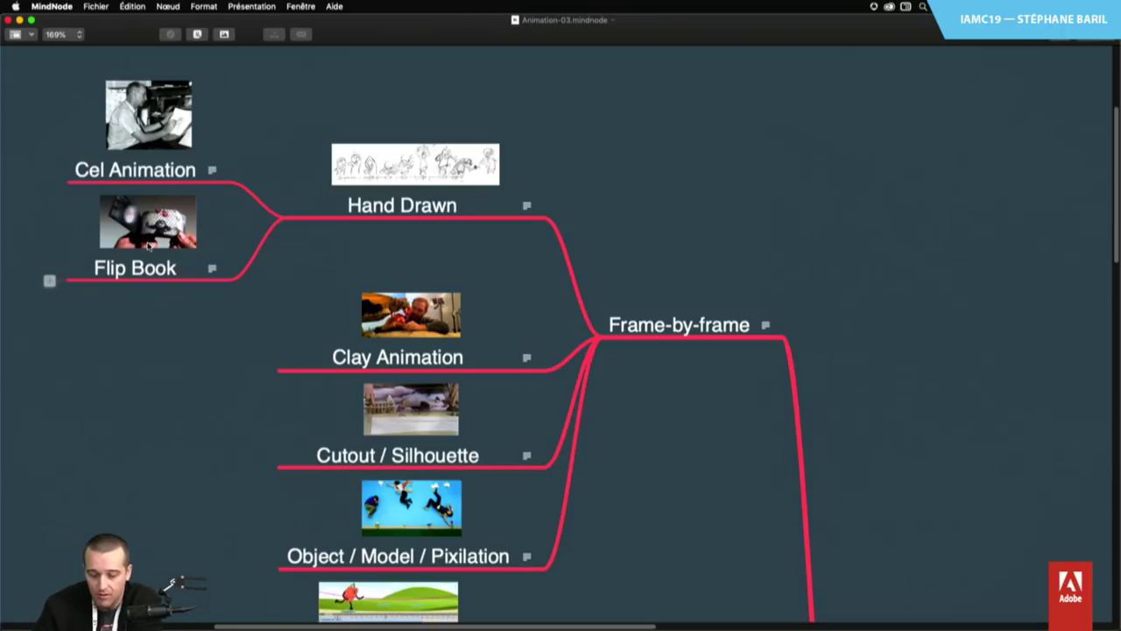
pyautogui.scroll(-6, 655, 477)
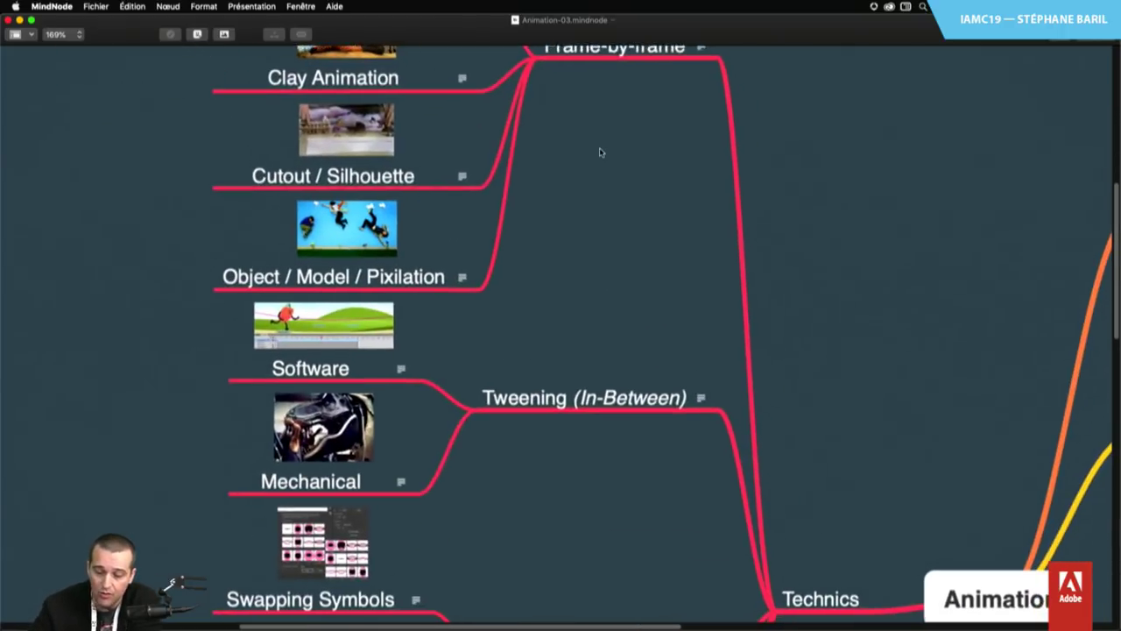
pyautogui.scroll(-5, 600, 153)
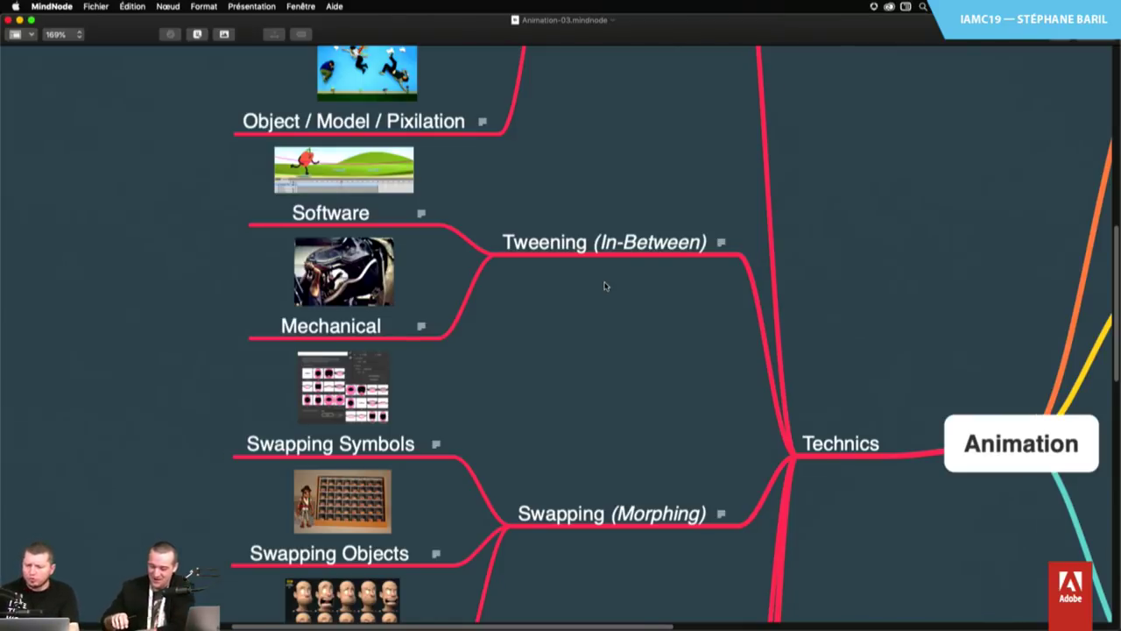
# Examine an enlarged view of the Swapping (Morphing) branch with its symbols, objects and 3D meshes blending examples
pyautogui.scroll(-4, 650, 428)
pyautogui.scroll(2, 616, 425)
pyautogui.scroll(-2, 616, 426)
pyautogui.scroll(-3, 616, 350)
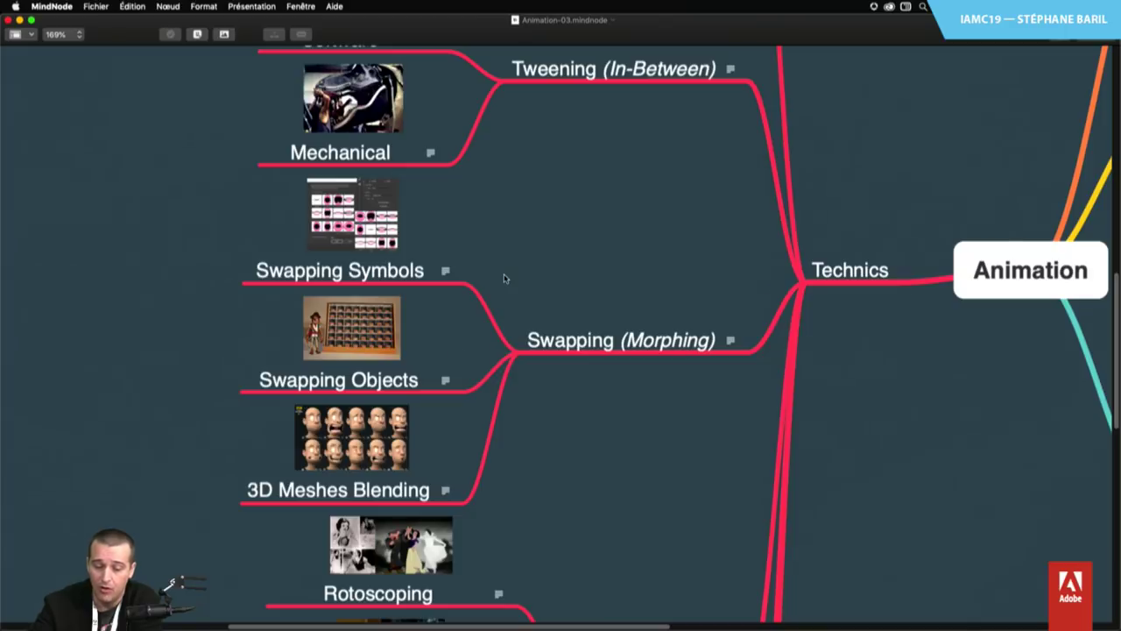
pyautogui.scroll(3, 505, 278)
pyautogui.scroll(1, 504, 260)
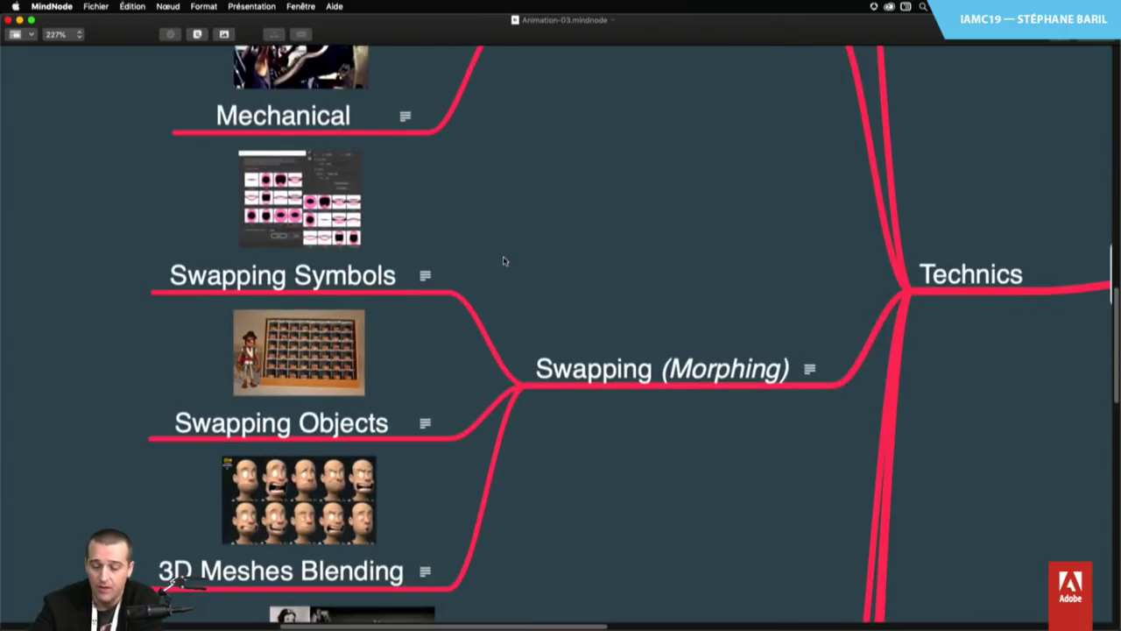
pyautogui.moveTo(133, 293)
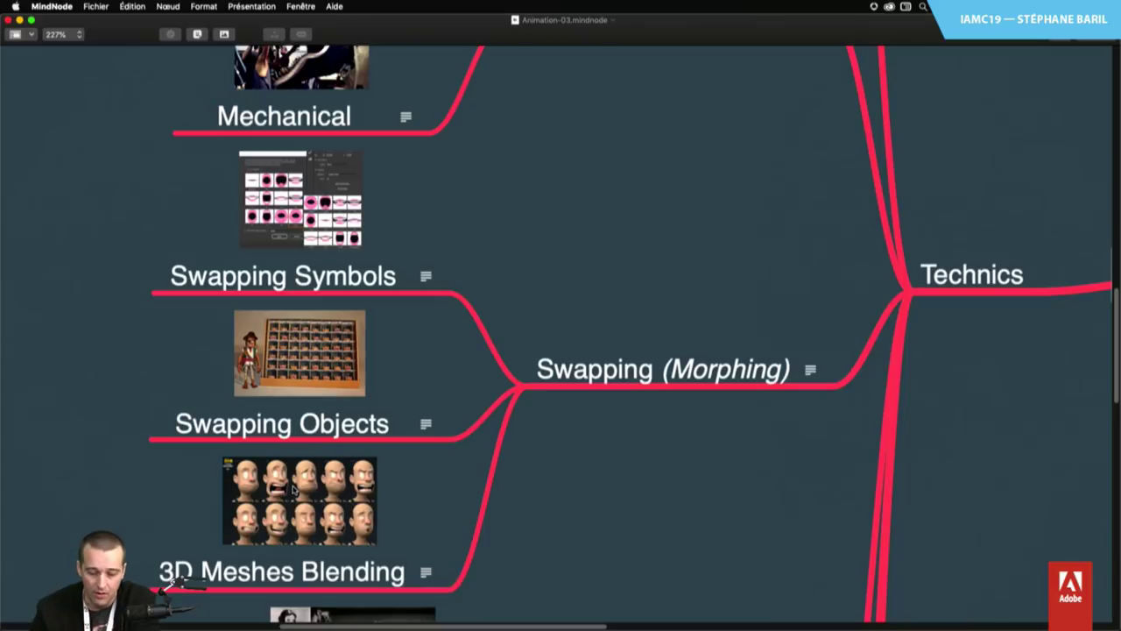
# Examine the Motion Capture and Procedural / Generative branches under Technics
pyautogui.scroll(-10, 713, 500)
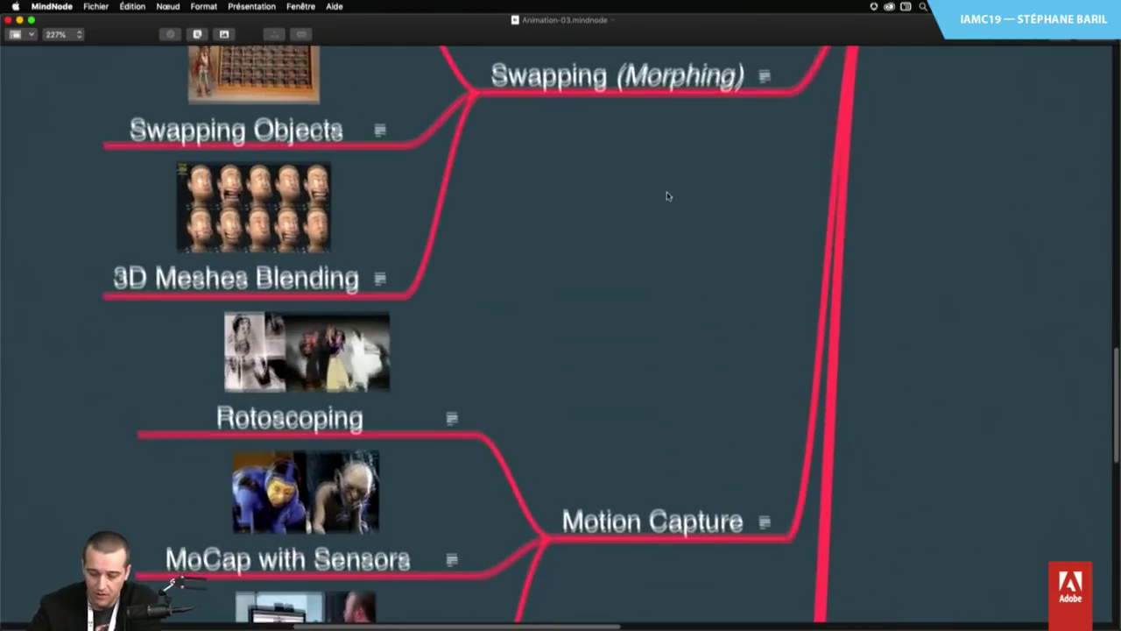
pyautogui.scroll(-4, 666, 551)
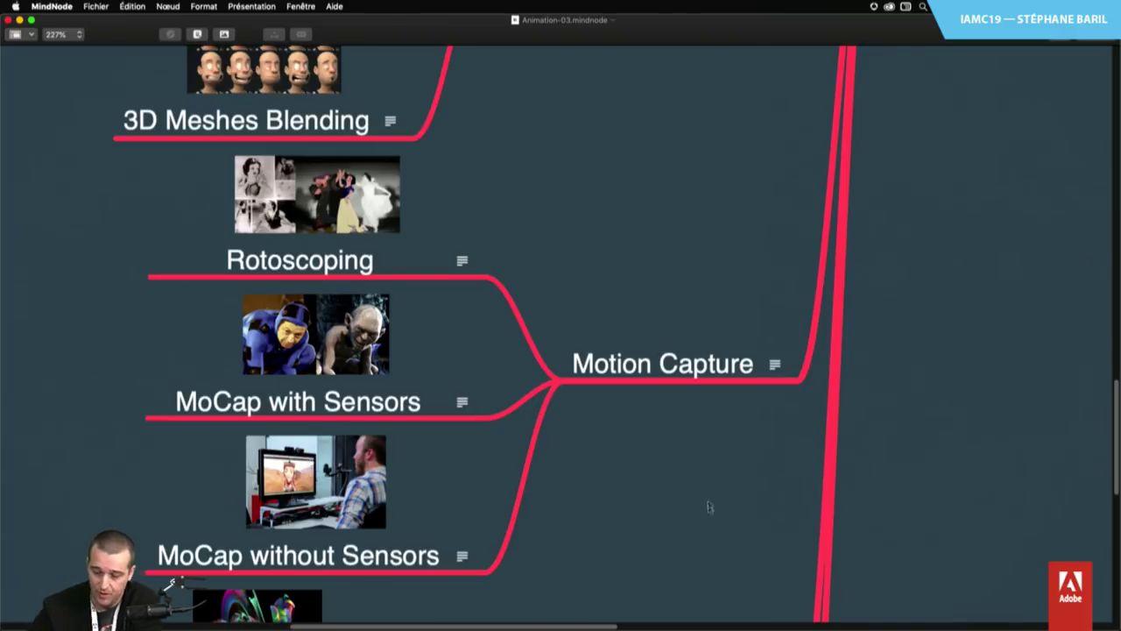
pyautogui.scroll(-10, 670, 533)
pyautogui.scroll(5, 629, 495)
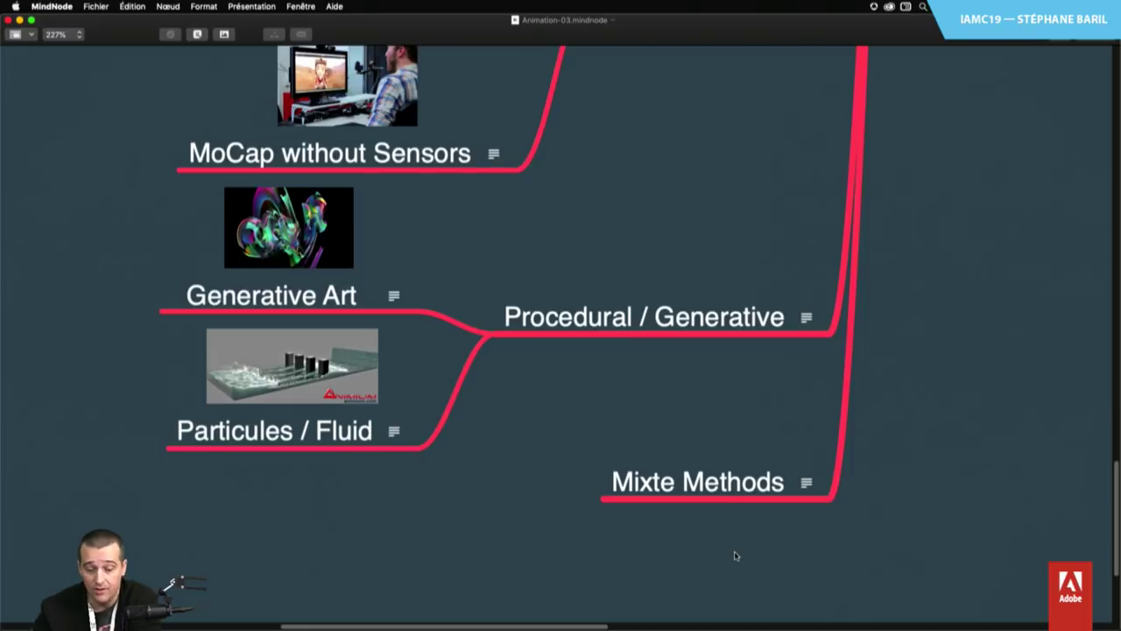
pyautogui.moveTo(142, 313)
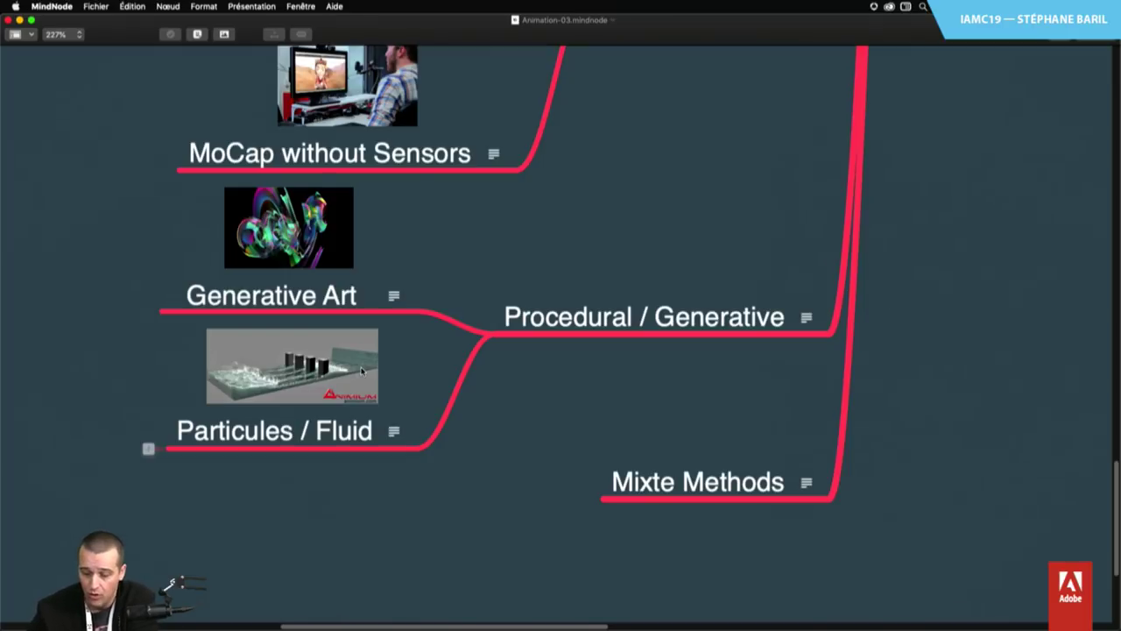
# Read the note attached to the Mixte Methods node and close it
pyautogui.hscroll(1, 788, 512)
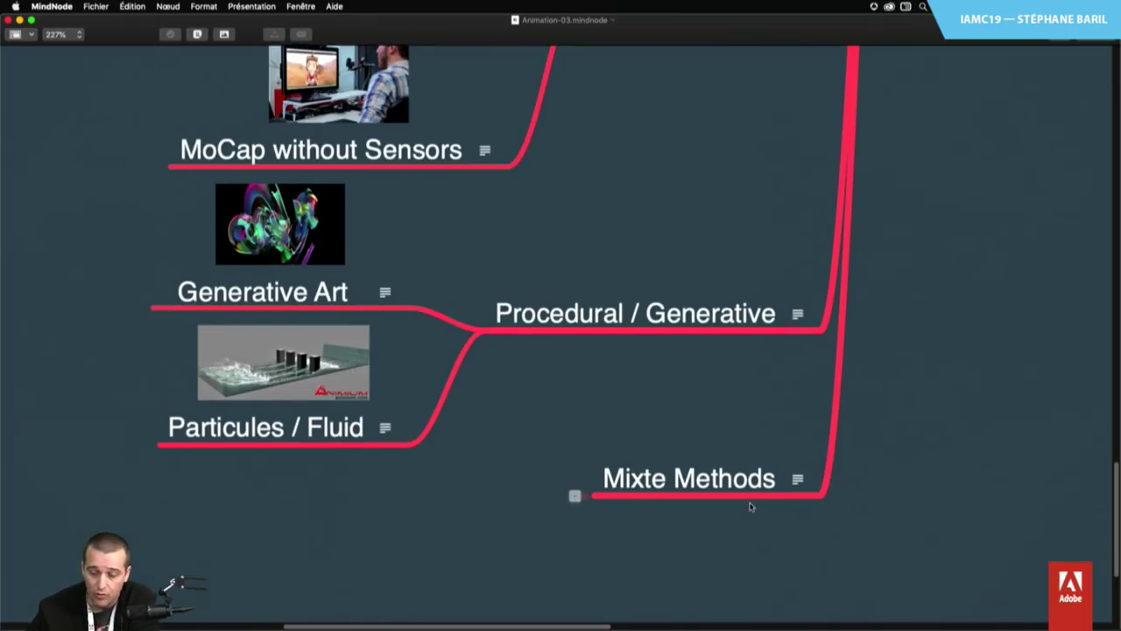
pyautogui.click(794, 478)
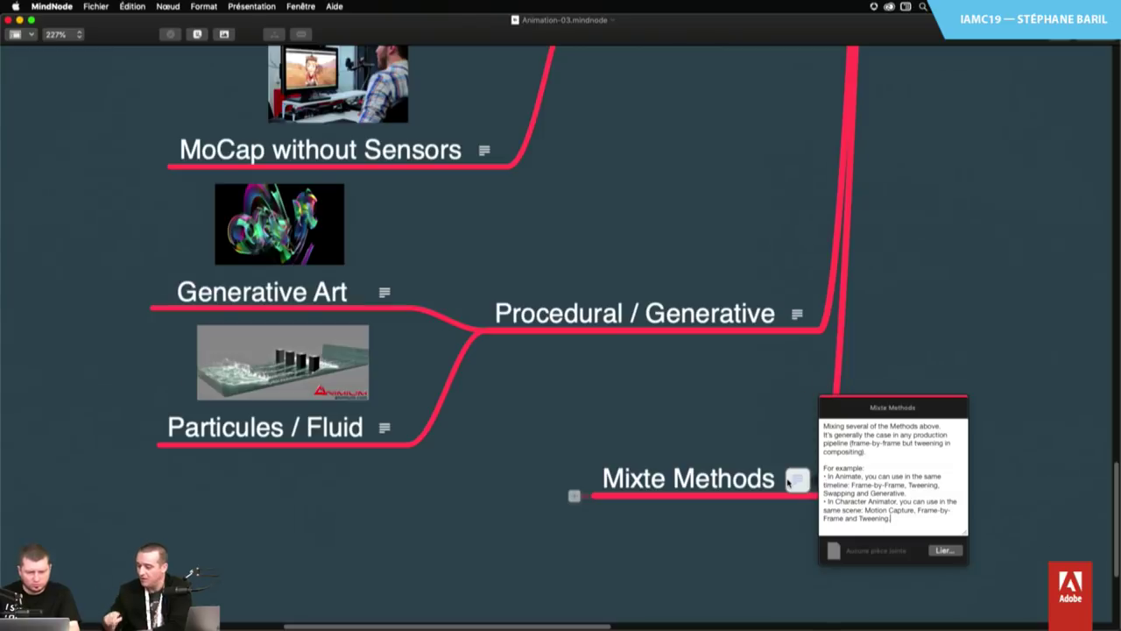
pyautogui.click(947, 331)
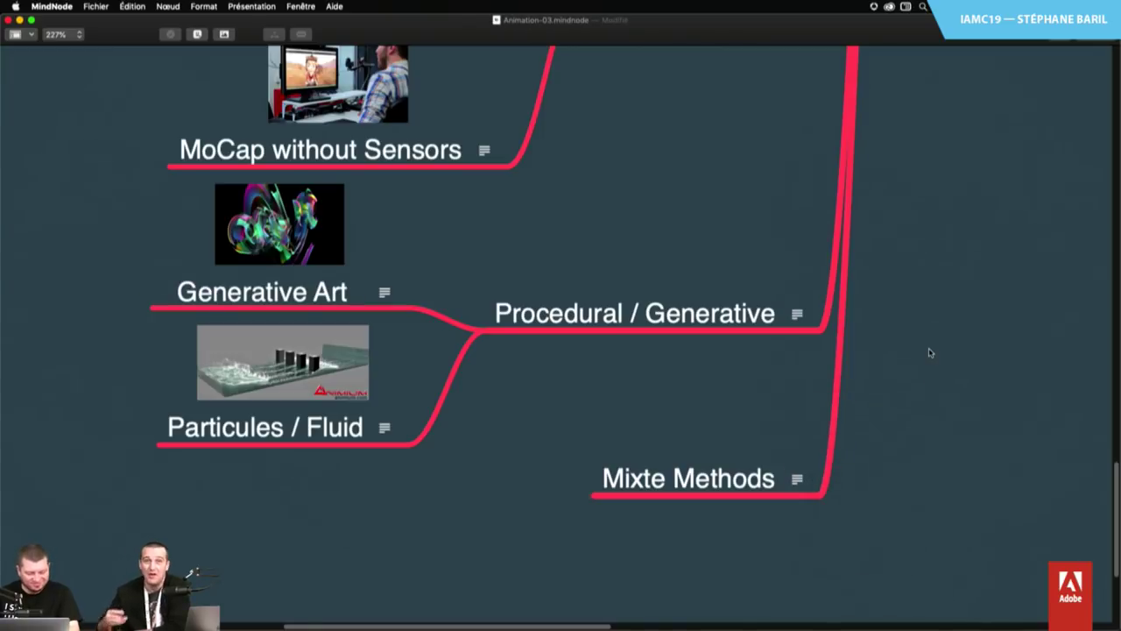
# Return to an overview of the mind map and enlarge the Adobe Tools branch to examine its applications
pyautogui.scroll(-6, 930, 352)
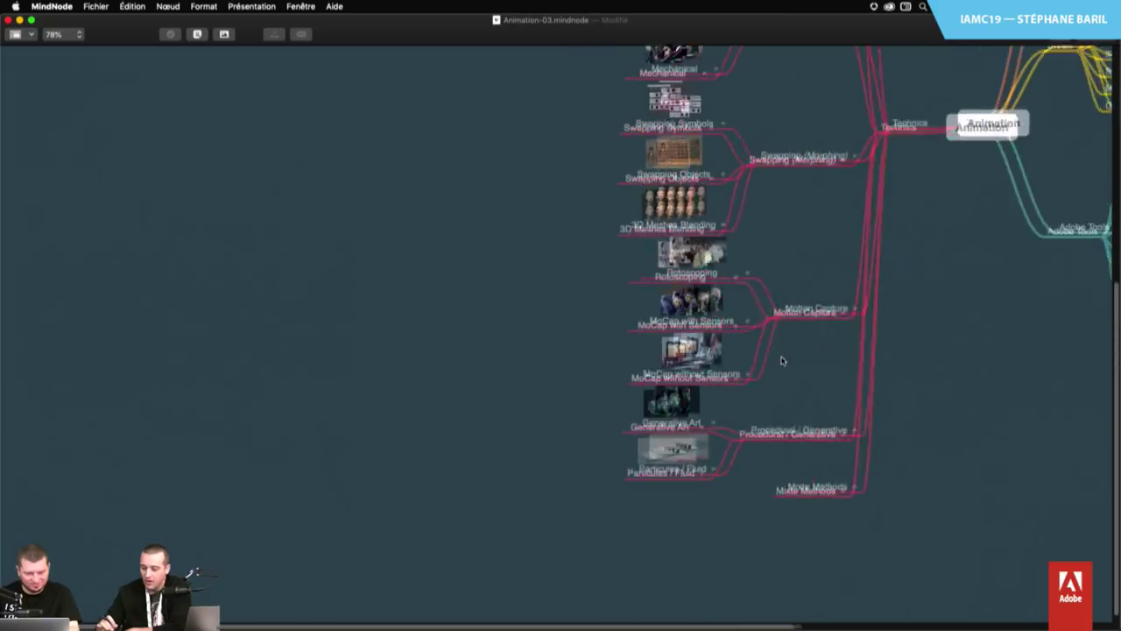
pyautogui.hscroll(10, 810, 421)
pyautogui.scroll(4, 809, 422)
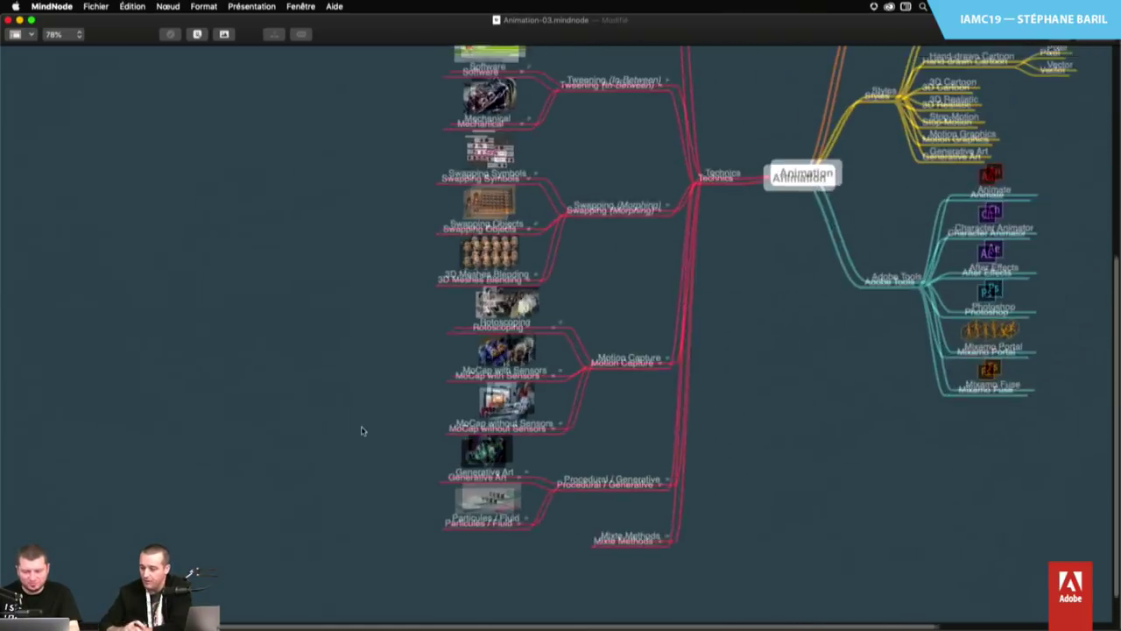
pyautogui.hscroll(3, 876, 509)
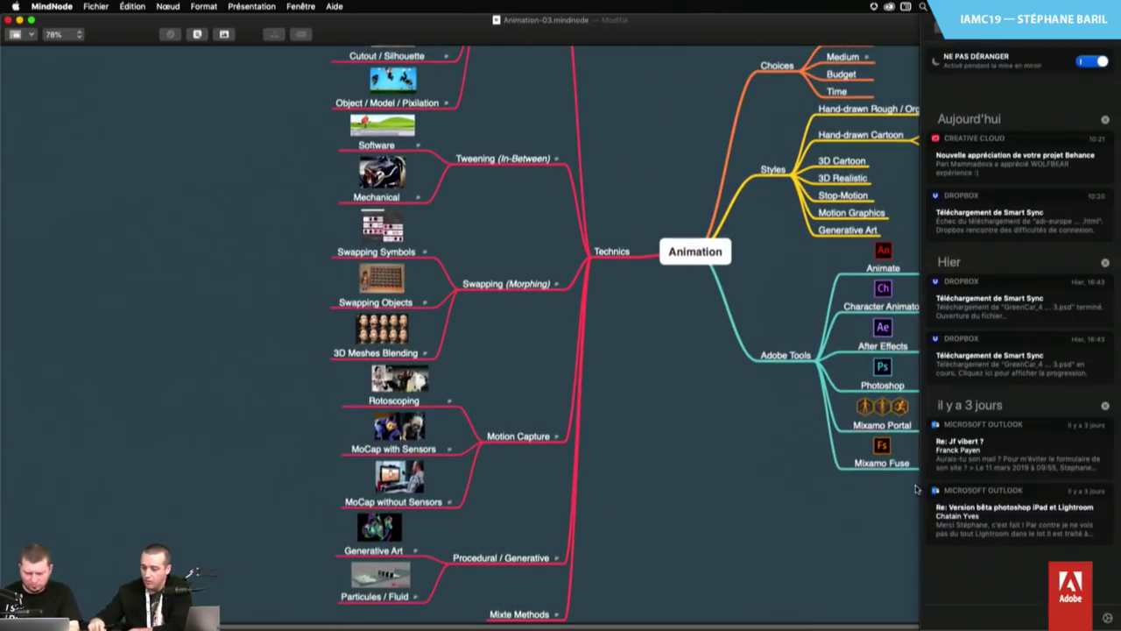
pyautogui.hscroll(-3, 933, 393)
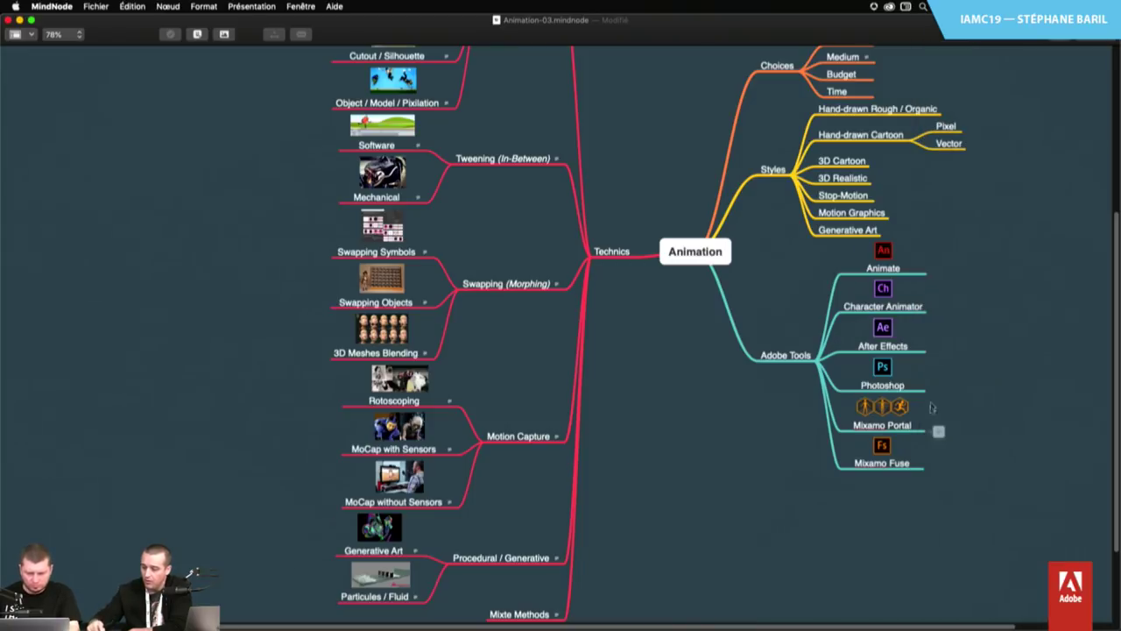
pyautogui.scroll(3, 931, 399)
pyautogui.scroll(5, 955, 394)
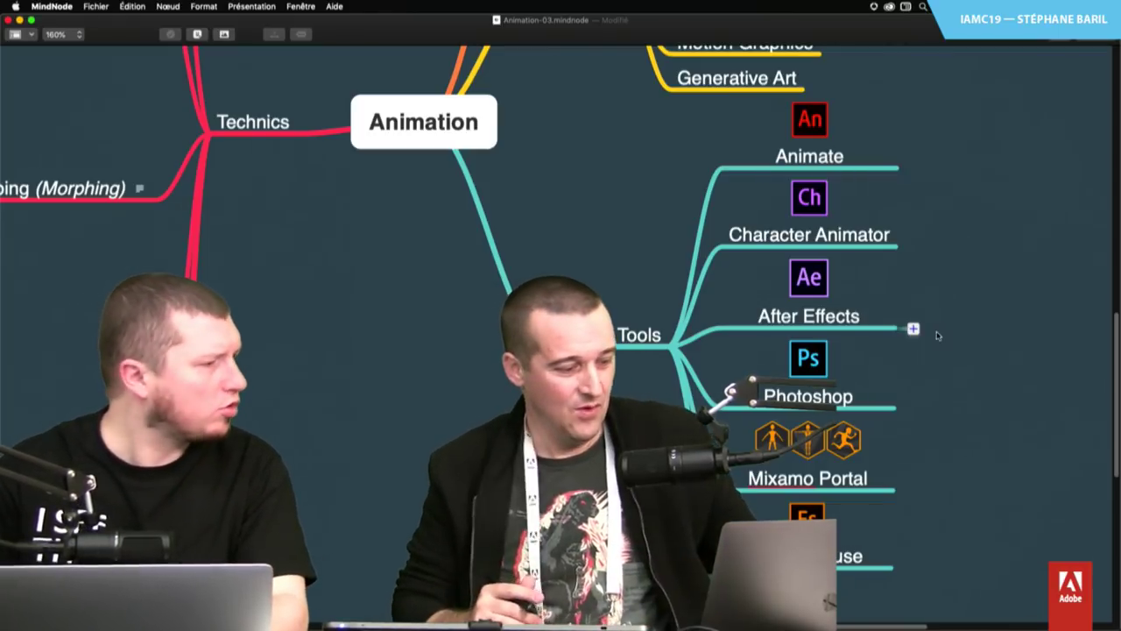
# Switch to Google Chrome and open mixamo.com
pyautogui.press('super+Tab')
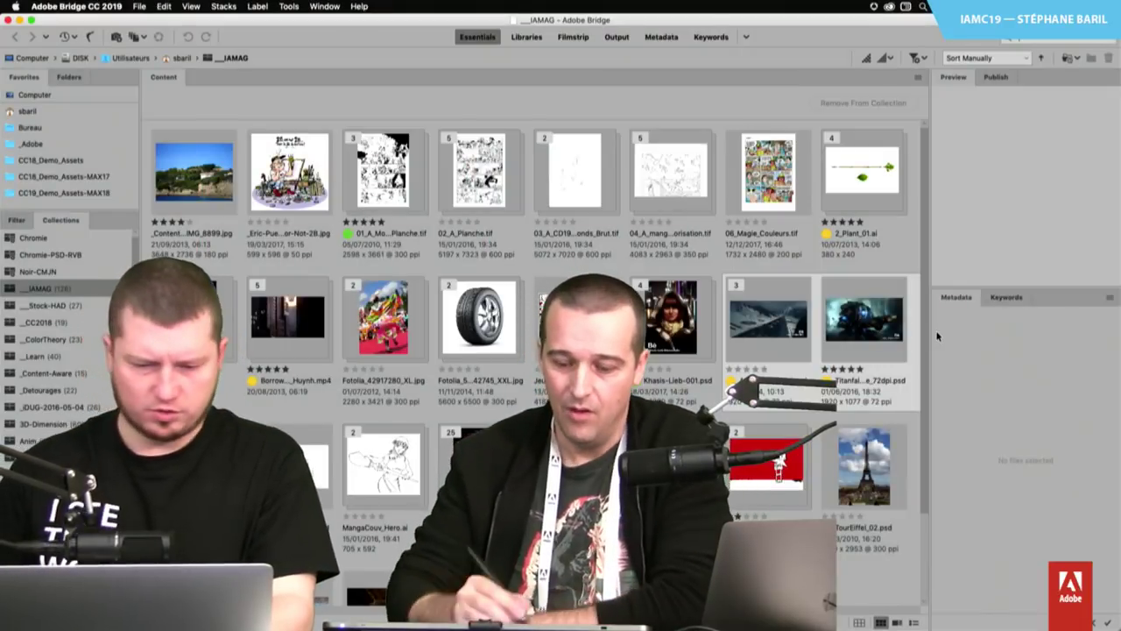
pyautogui.moveTo(243, 613)
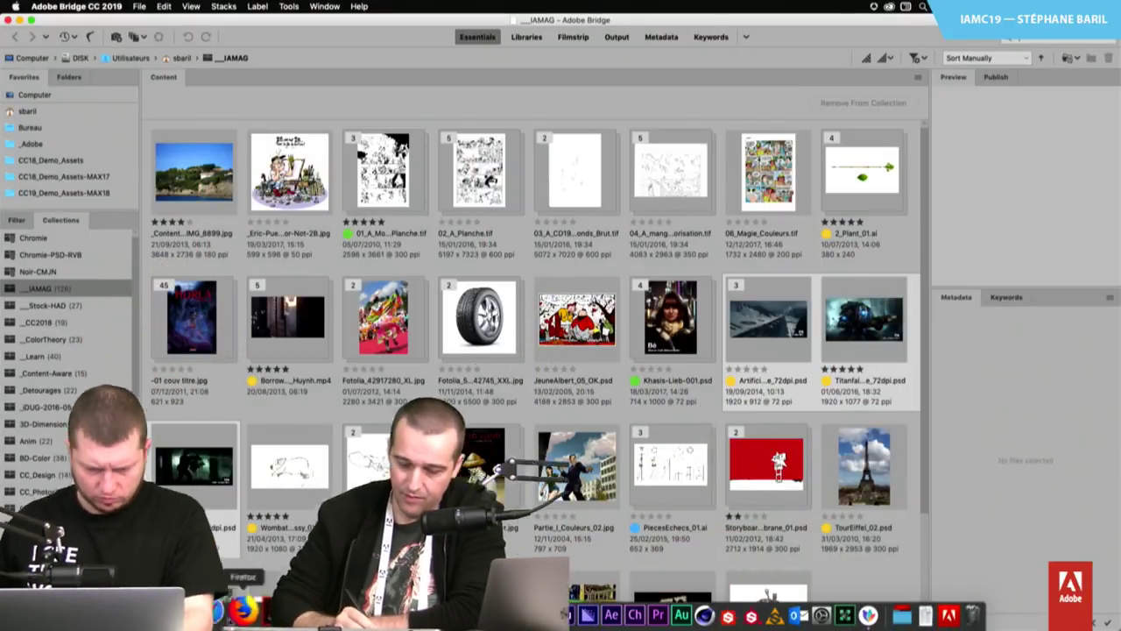
pyautogui.click(196, 609)
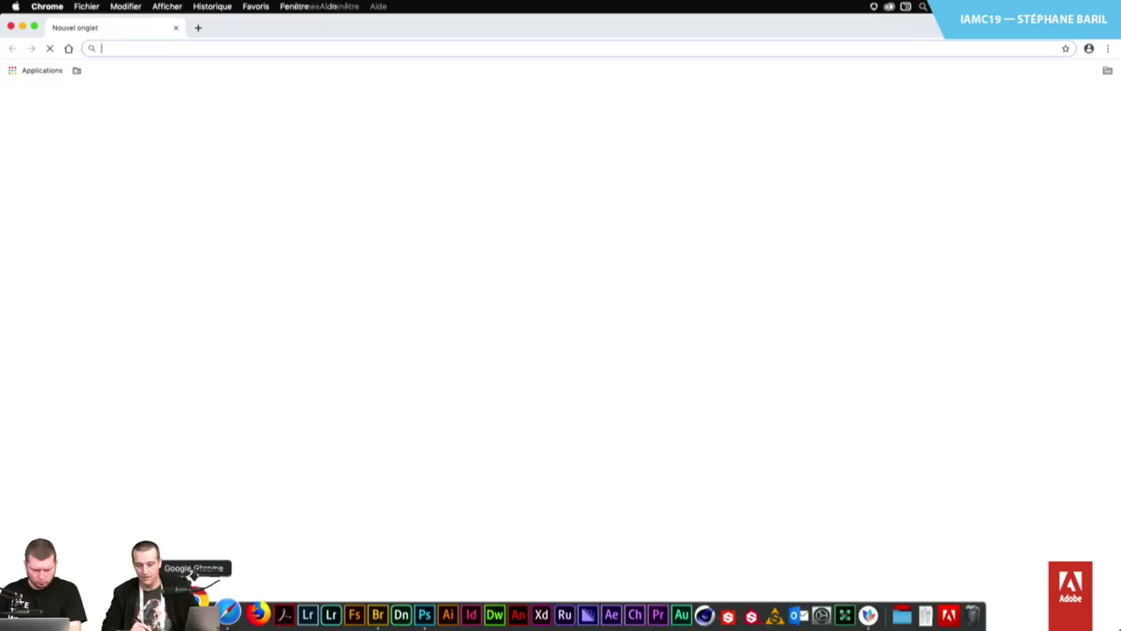
pyautogui.write('m')
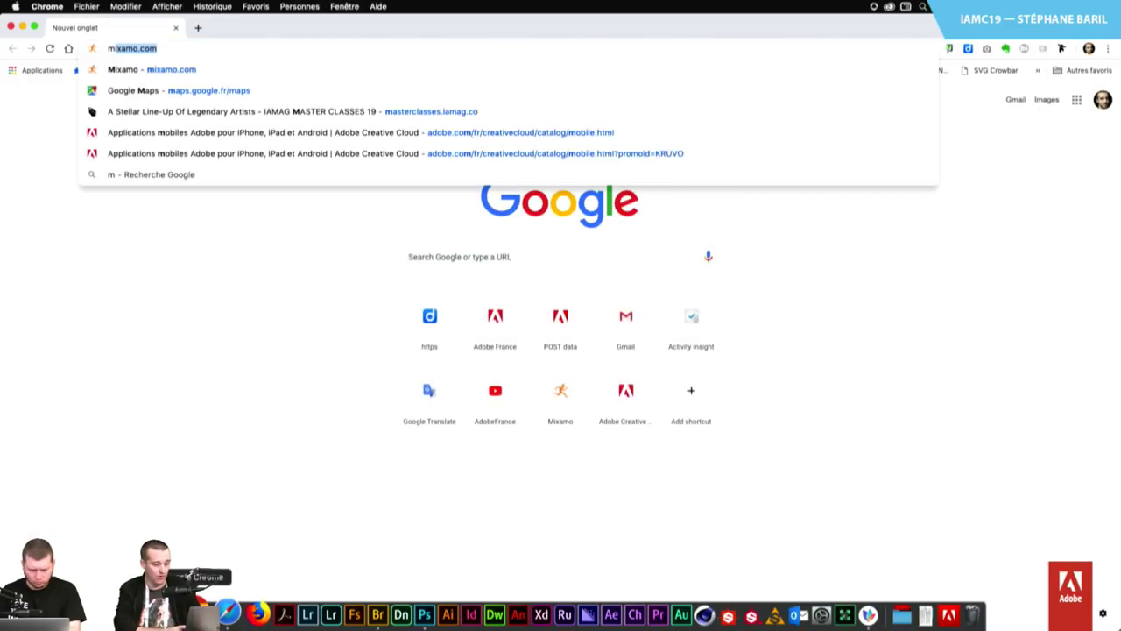
pyautogui.write('ix')
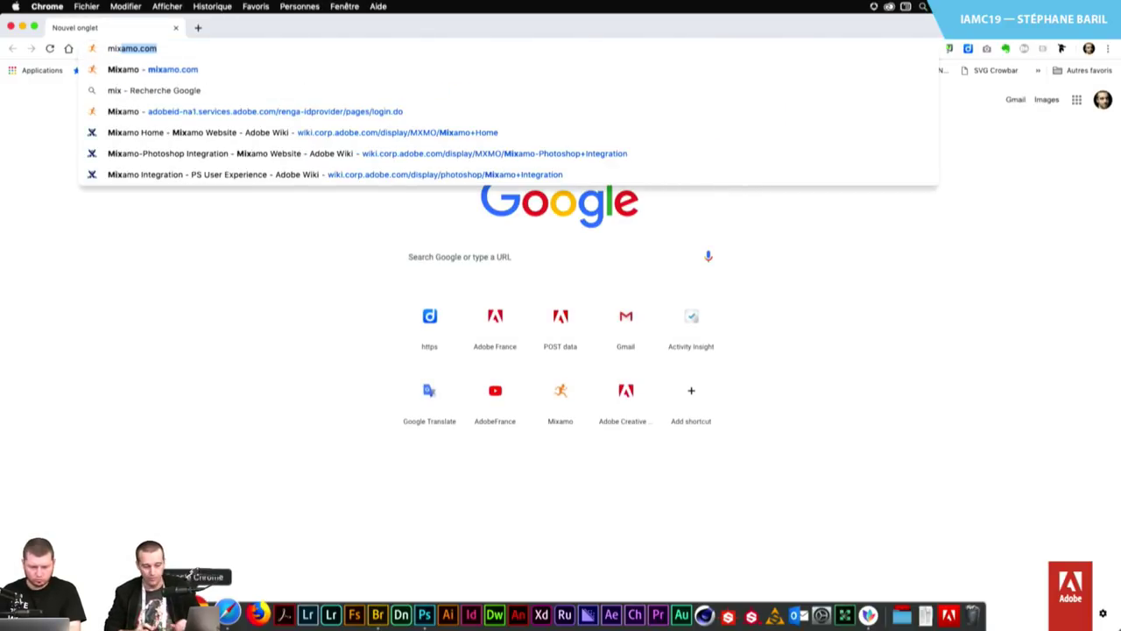
pyautogui.press('Return')
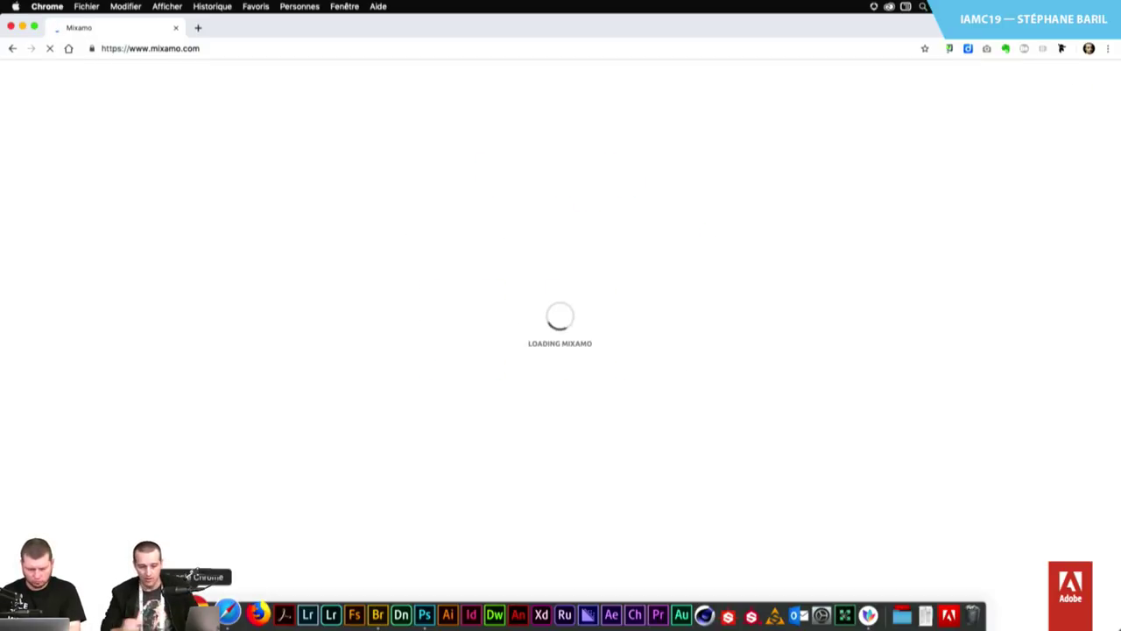
# Switch to Finder, open Mixamo-Portal.png from the Desktop folder in Preview (Aperçu), and reposition its window to show the whole image
pyautogui.press('super+Tab')
pyautogui.press('super+Tab')
pyautogui.press('super+Tab')
pyautogui.press('super+Tab')
pyautogui.press('super+Tab')
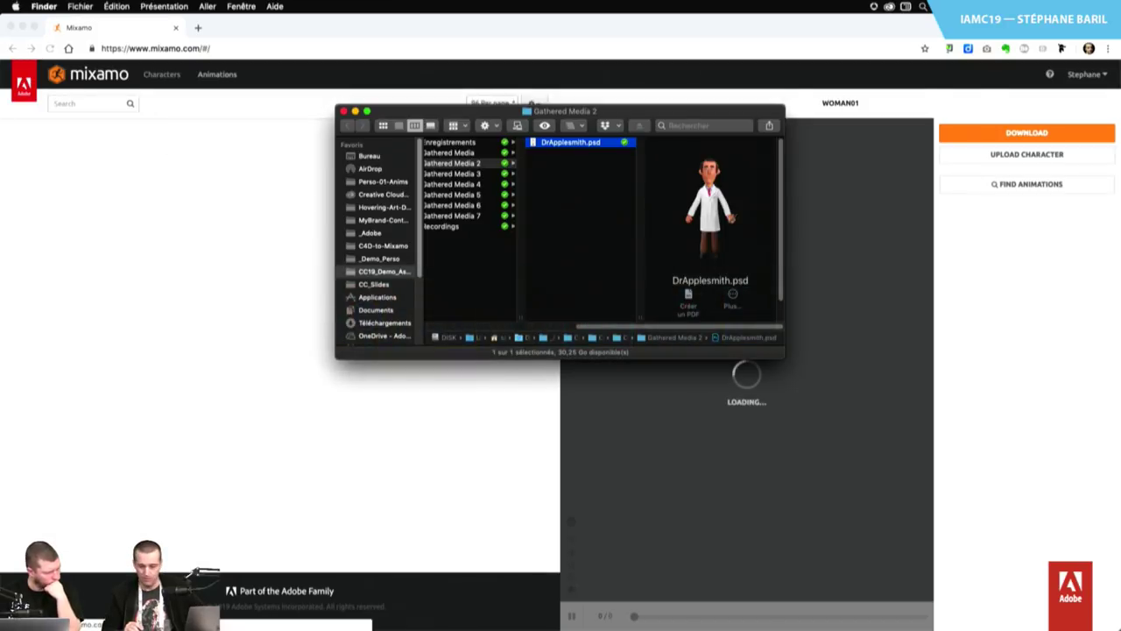
pyautogui.press('super+n')
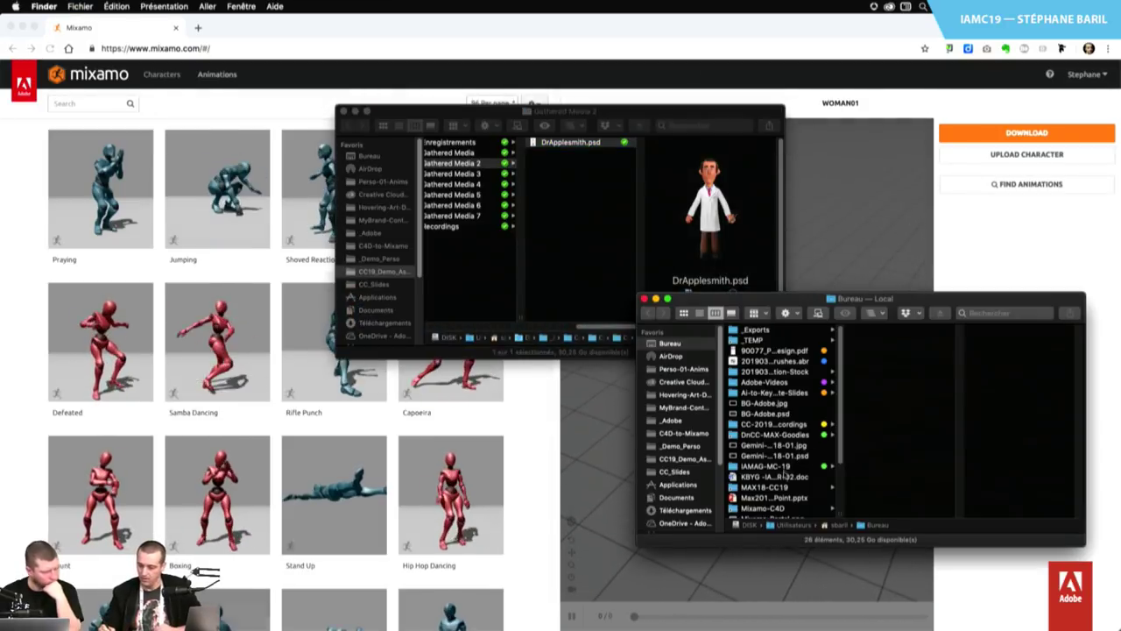
pyautogui.scroll(-5, 788, 467)
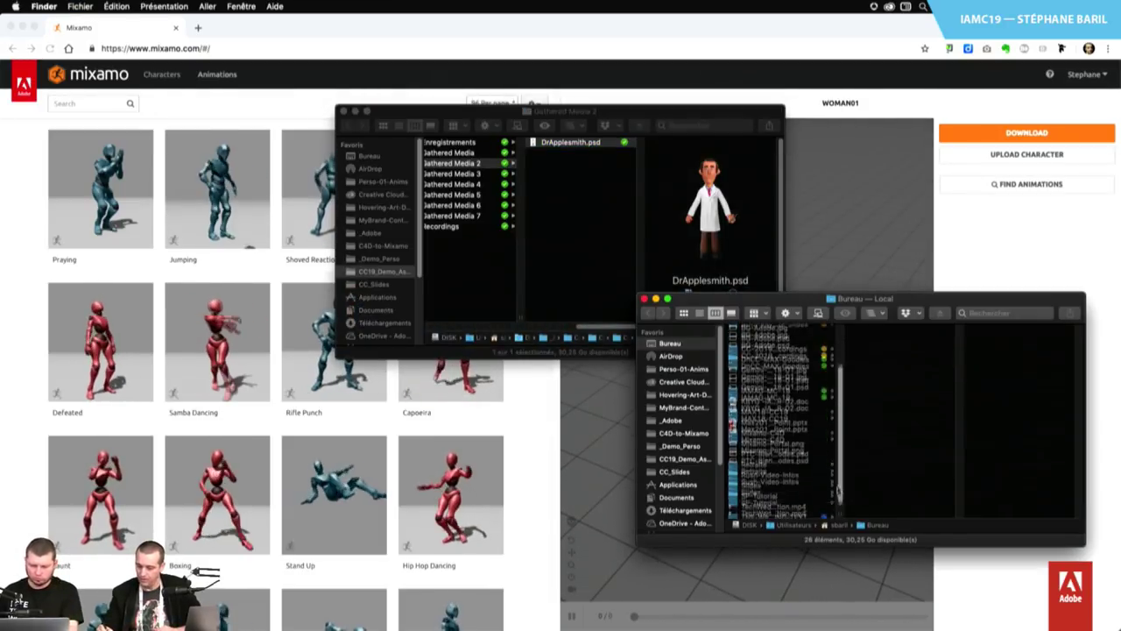
pyautogui.click(788, 439)
pyautogui.rightClick(800, 441)
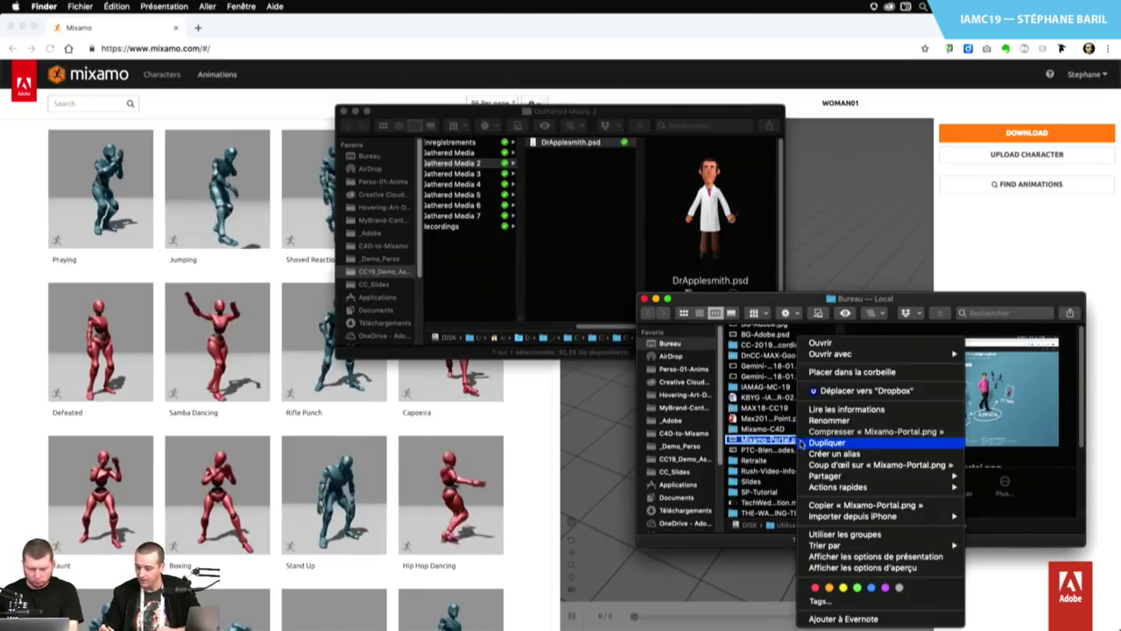
pyautogui.moveTo(830, 354)
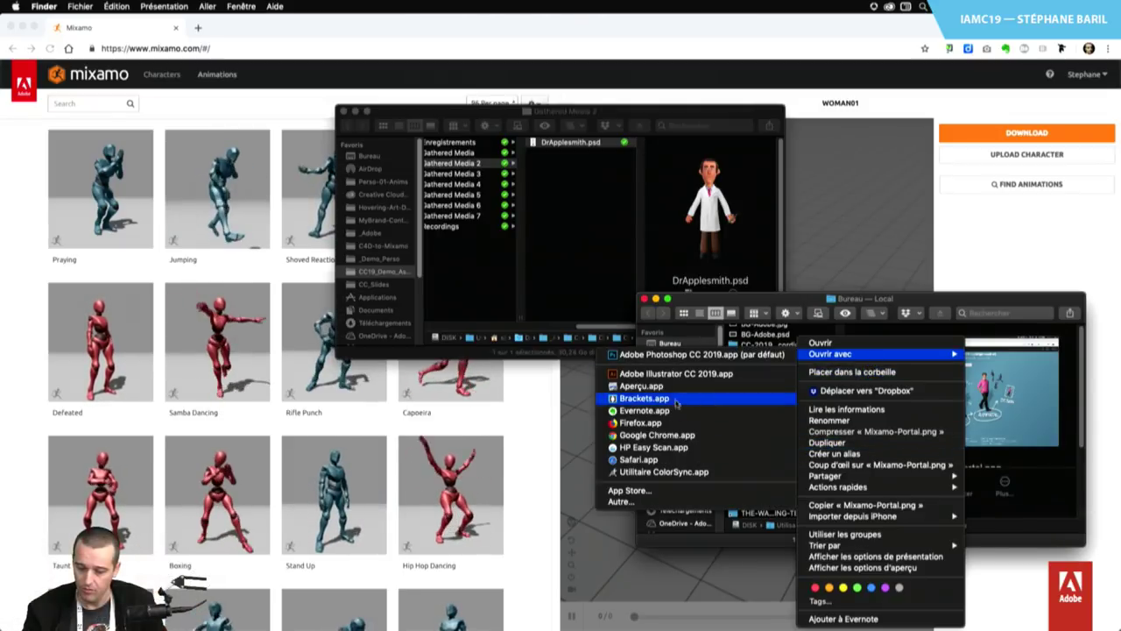
pyautogui.click(640, 385)
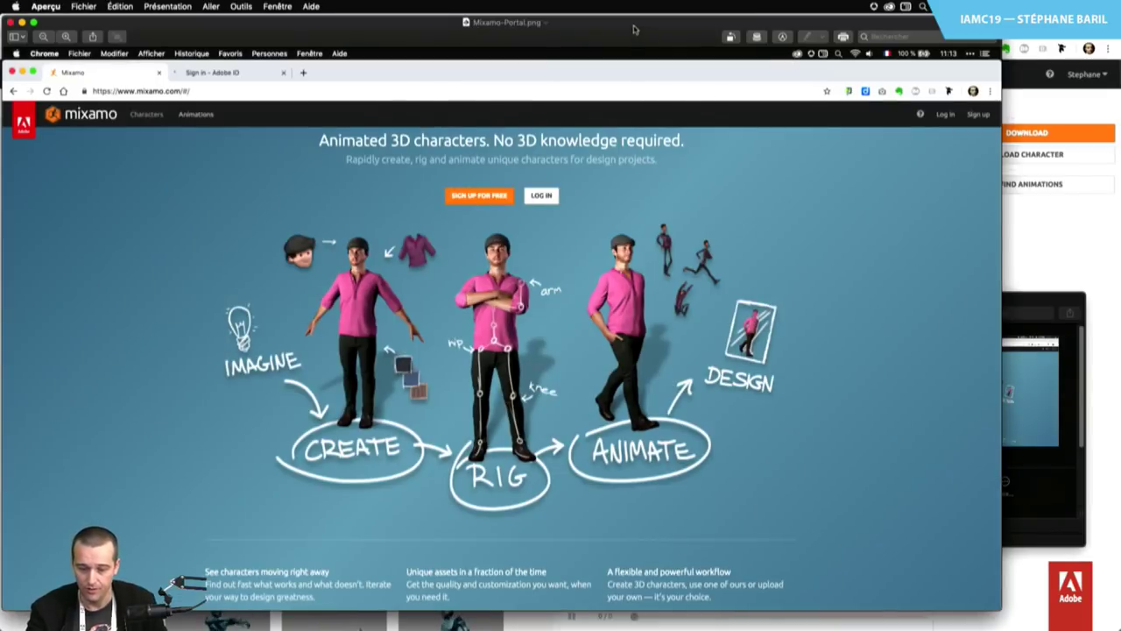
pyautogui.moveTo(636, 33); pyautogui.dragTo(685, 31)
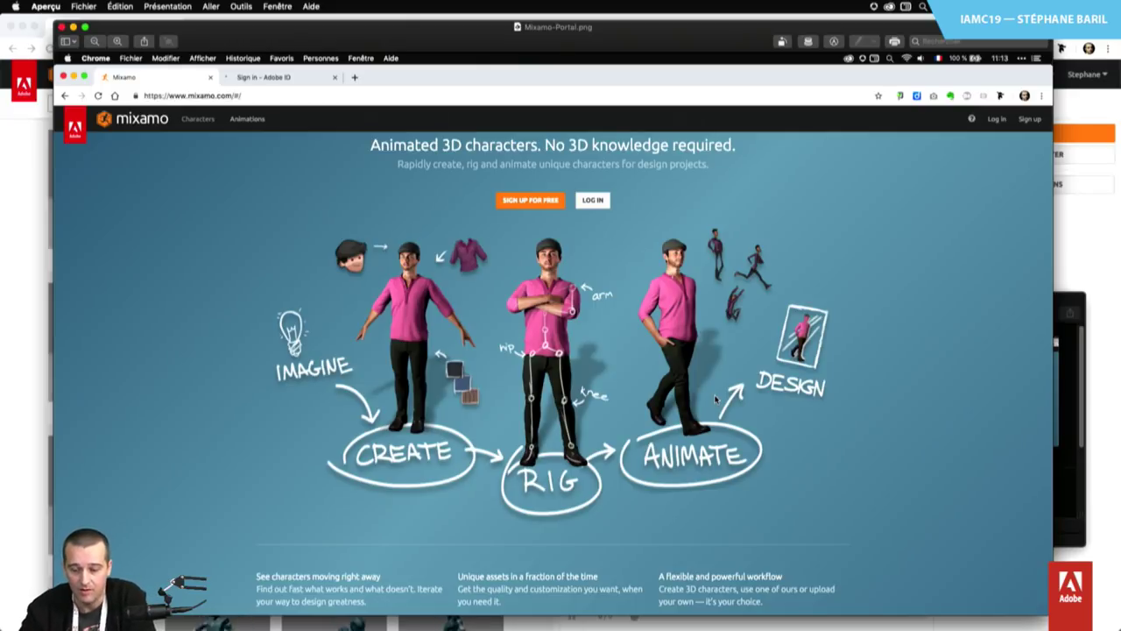
# Return to Mixamo in Chrome, examine the WOMAN01 character from different angles, and look through the animation library
pyautogui.click(18, 305)
pyautogui.moveTo(807, 420)
pyautogui.mouseDown()
pyautogui.moveTo(747, 493)
pyautogui.moveTo(788, 438)
pyautogui.moveTo(871, 394)
pyautogui.moveTo(843, 482)
pyautogui.moveTo(786, 487)
pyautogui.moveTo(825, 457)
pyautogui.moveTo(818, 475)
pyautogui.moveTo(885, 468)
pyautogui.moveTo(814, 488)
pyautogui.moveTo(711, 471)
pyautogui.moveTo(803, 478)
pyautogui.moveTo(834, 431)
pyautogui.moveTo(809, 450)
pyautogui.moveTo(791, 417)
pyautogui.mouseUp()
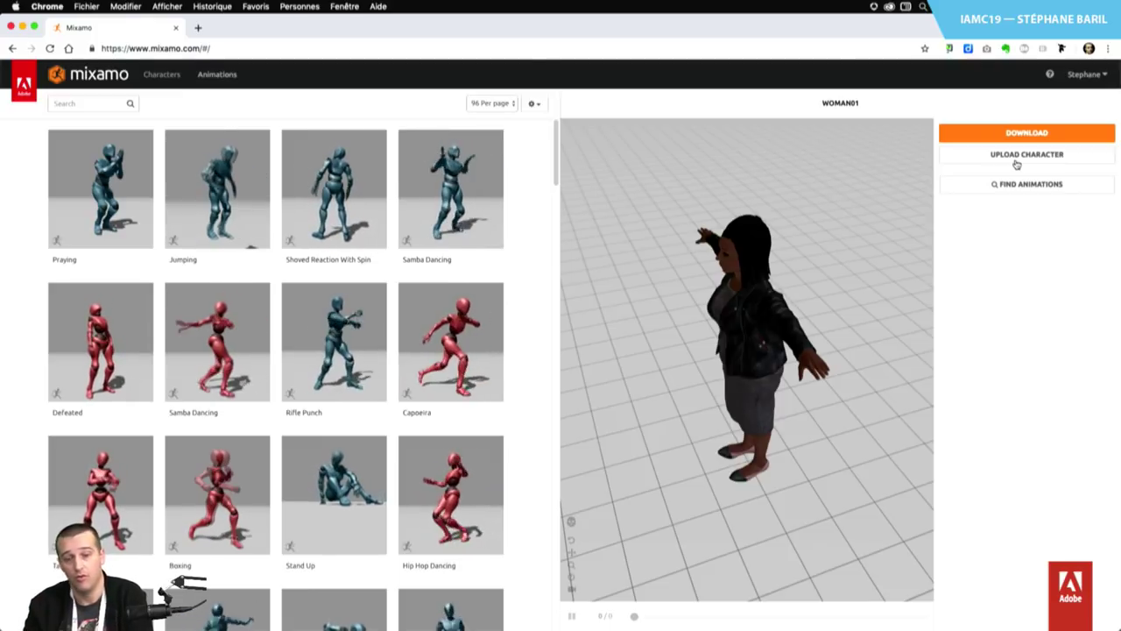
pyautogui.moveTo(745, 443); pyautogui.dragTo(683, 399)
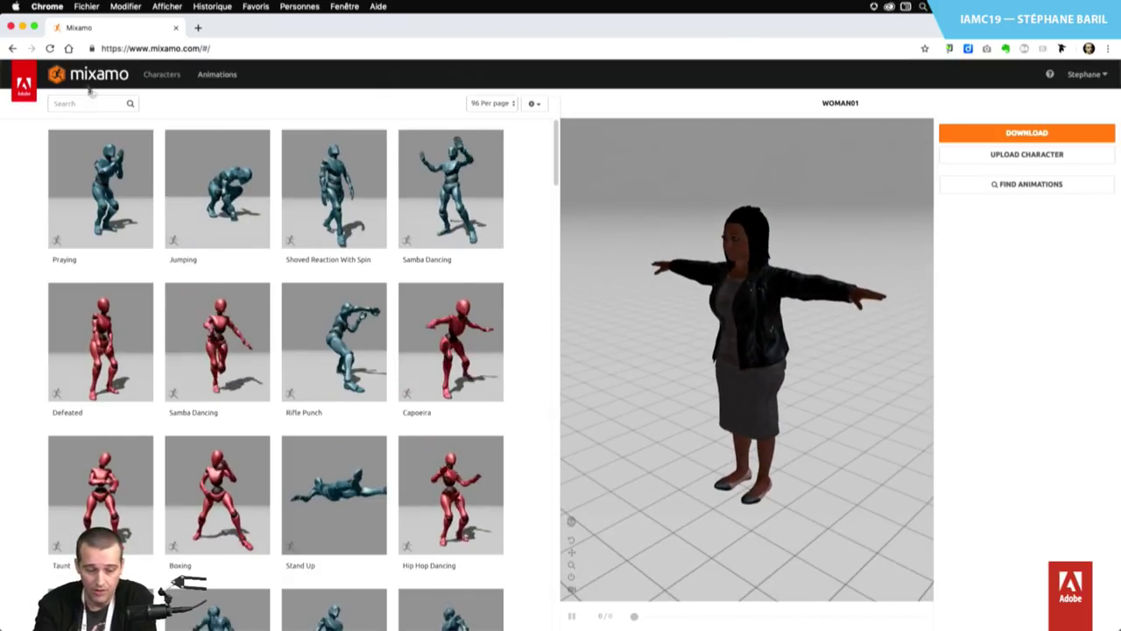
pyautogui.moveTo(554, 185); pyautogui.dragTo(525, 450)
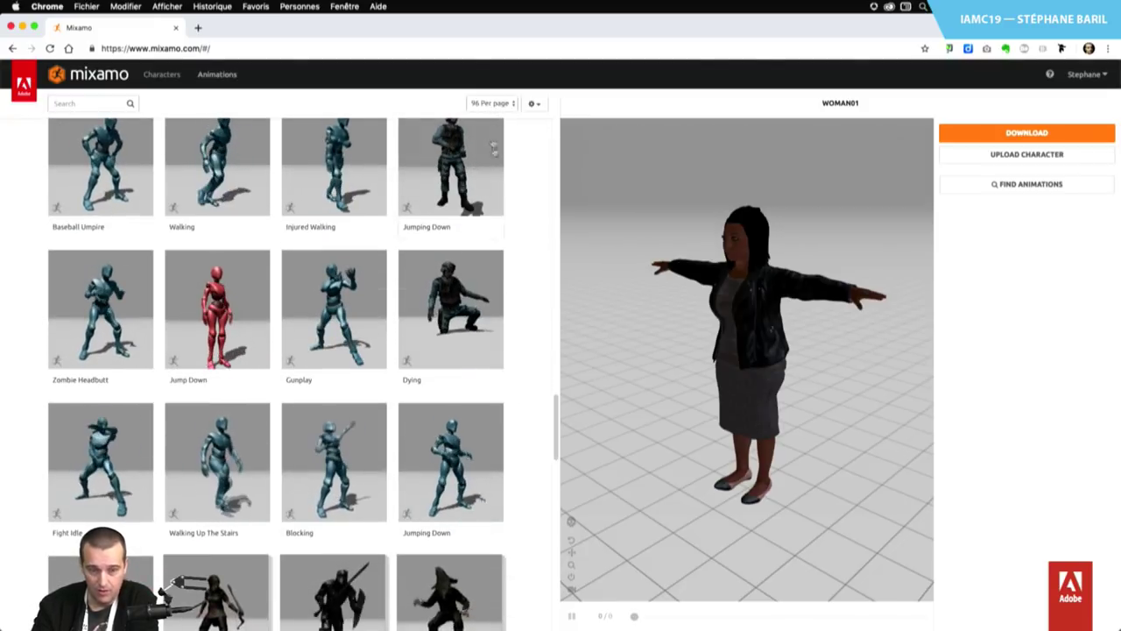
pyautogui.moveTo(554, 407); pyautogui.dragTo(468, 120)
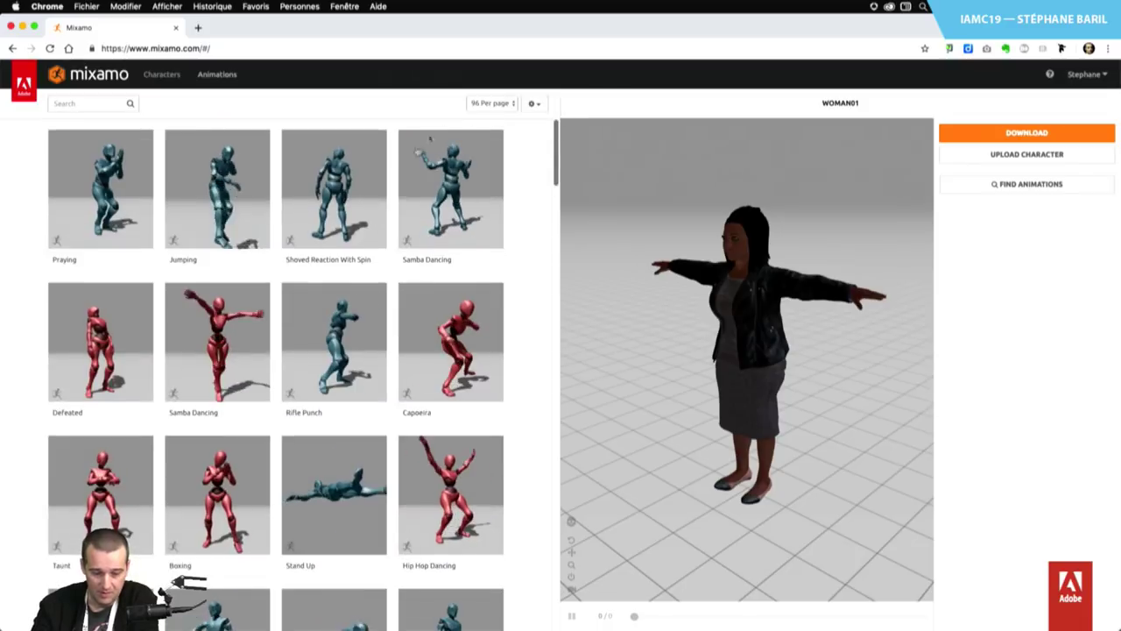
# Search the Mixamo animations for "walk" and apply the Walking animation in the second row, second column to WOMAN01
pyautogui.click(92, 102)
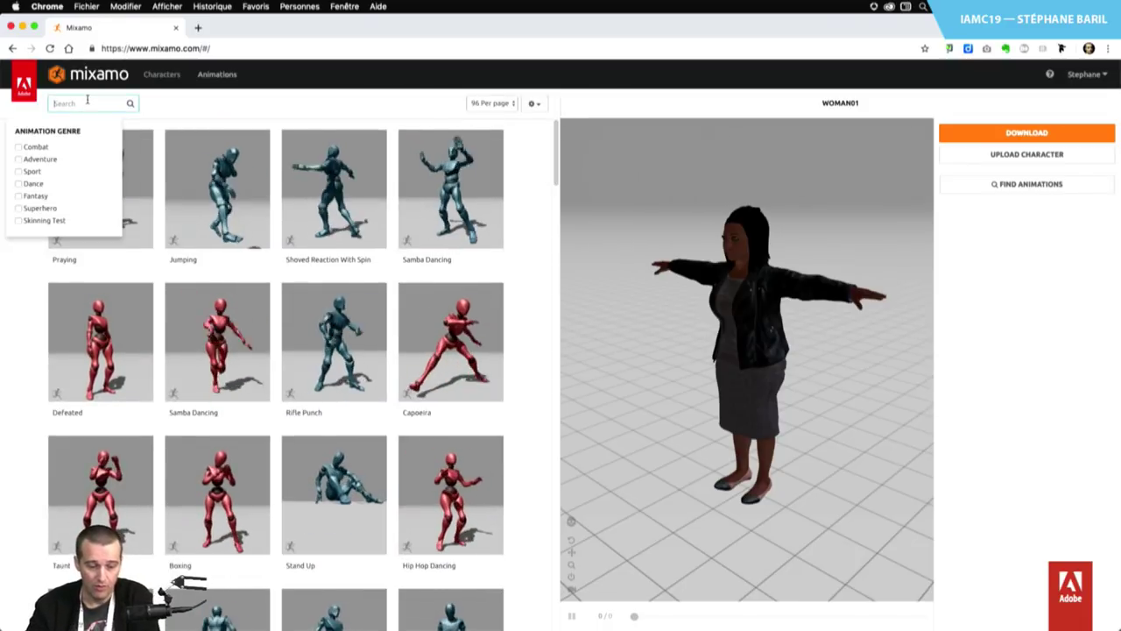
pyautogui.write('walk')
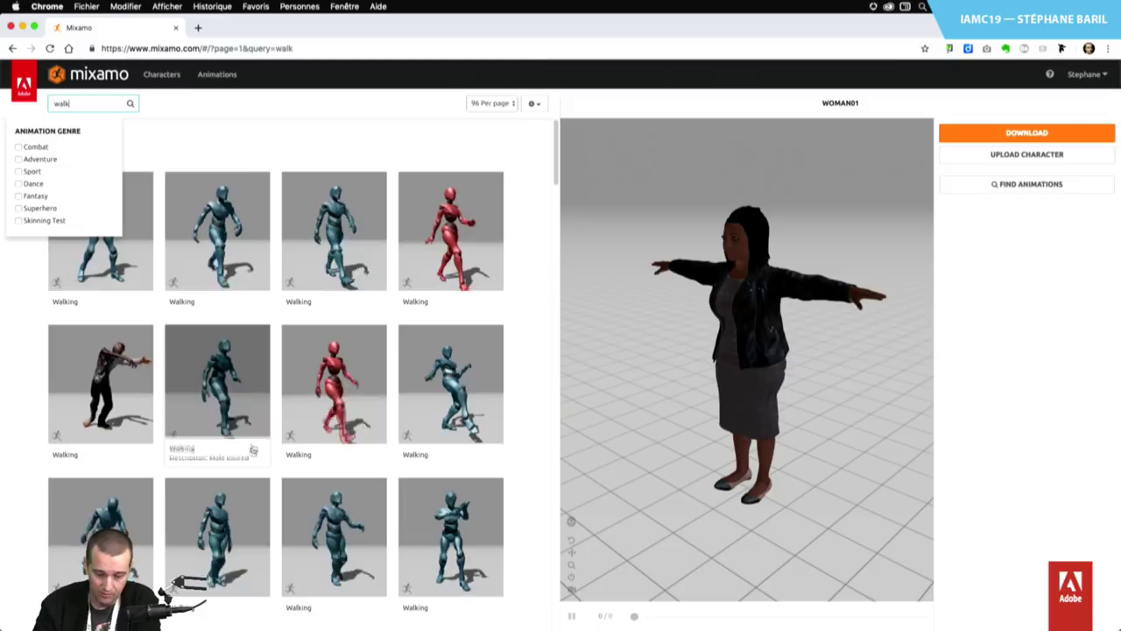
pyautogui.click(252, 452)
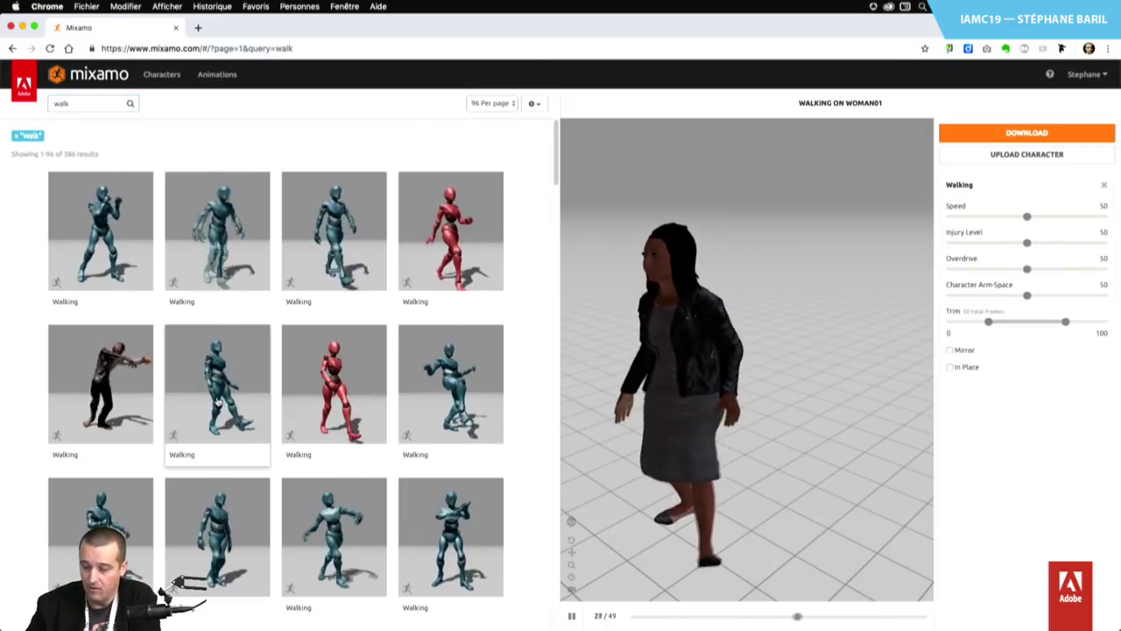
# Set the Walking animation's Speed to 40 and enable In Place
pyautogui.moveTo(1027, 216)
pyautogui.mouseDown()
pyautogui.moveTo(982, 218)
pyautogui.moveTo(1010, 217)
pyautogui.mouseUp()
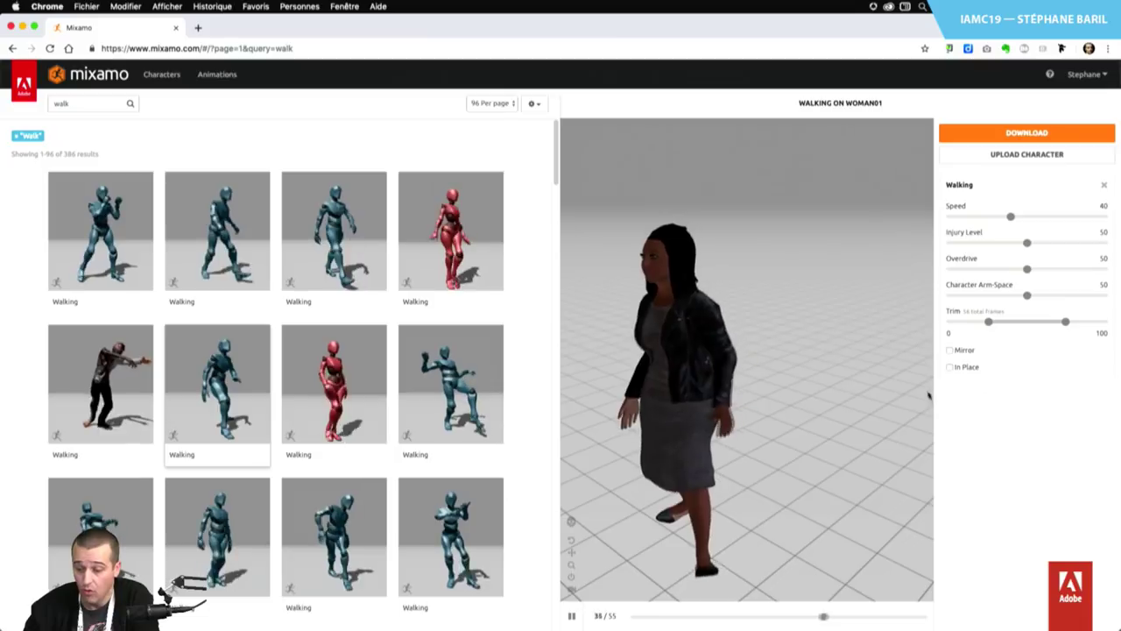
pyautogui.click(950, 367)
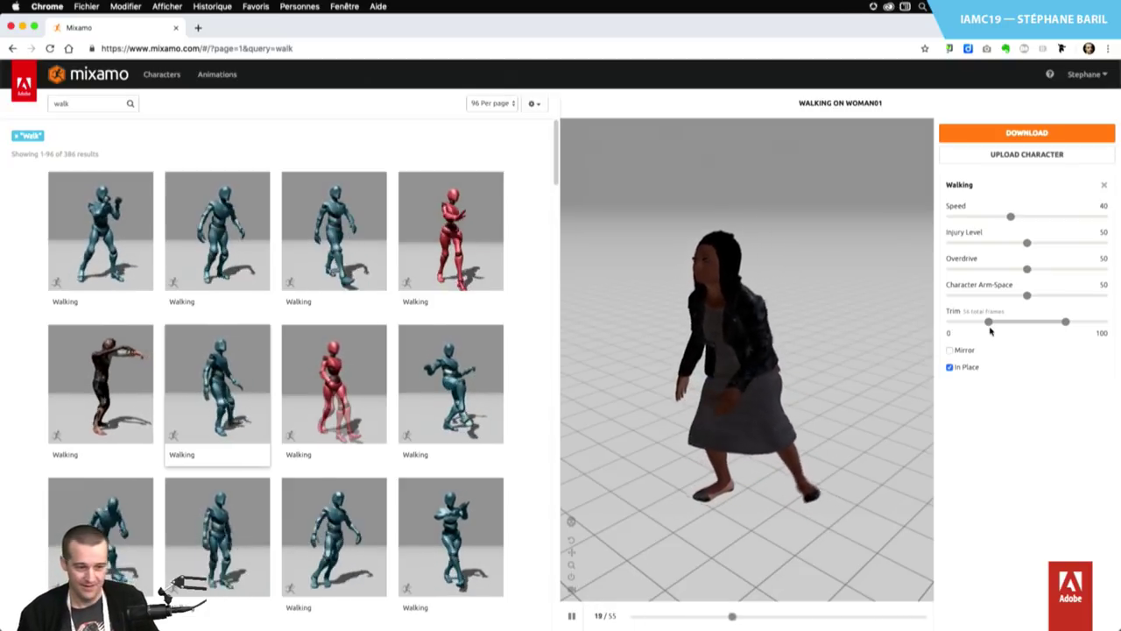
# Launch CINEMA 4D.app and dismiss its licence notice
pyautogui.press('super+Tab')
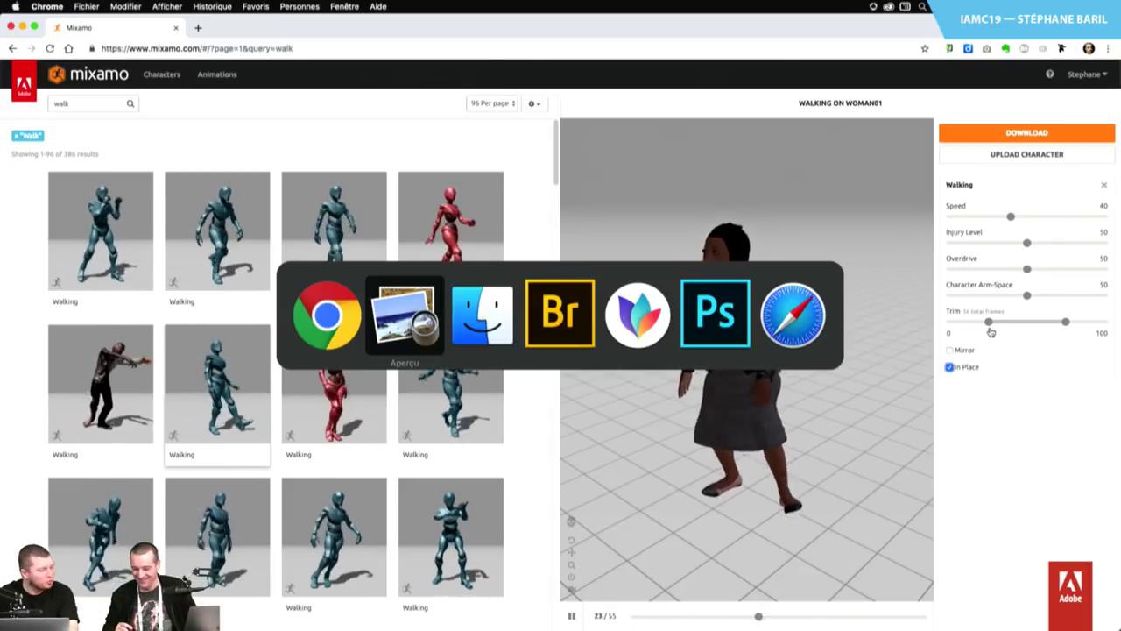
pyautogui.press('super+shift+Tab')
pyautogui.press('super+space')
pyautogui.write('cin')
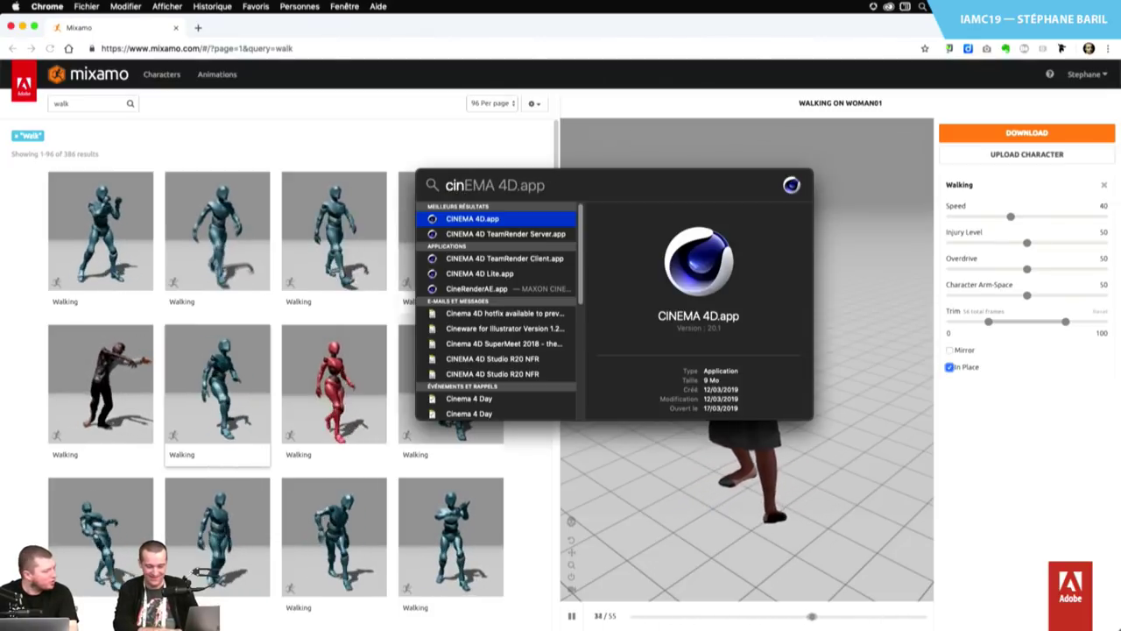
pyautogui.press('Return')
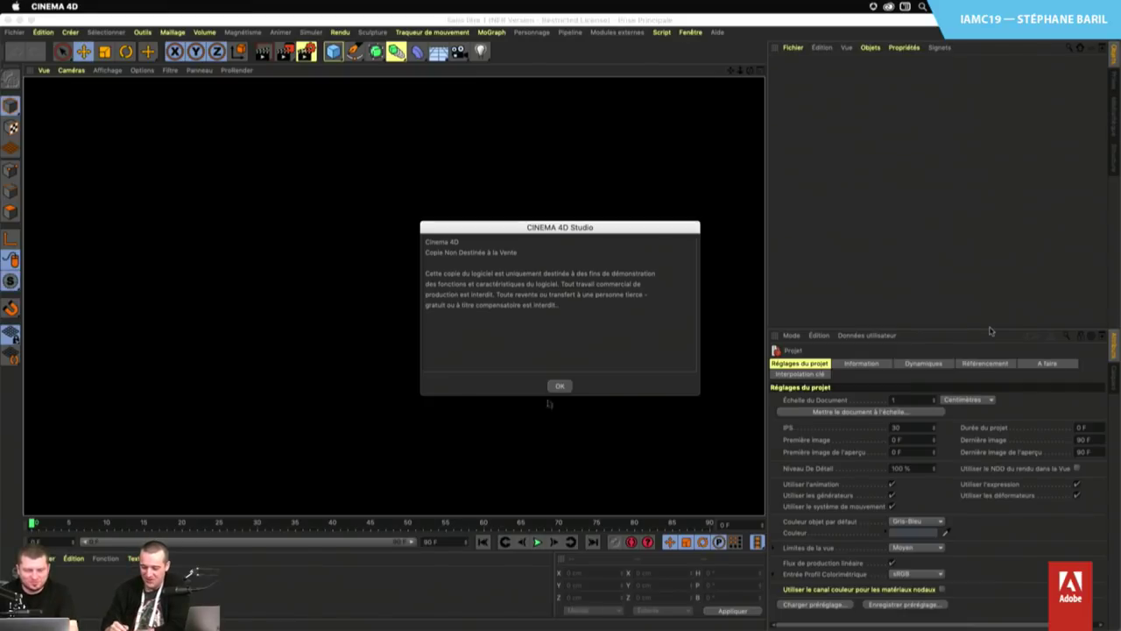
pyautogui.click(561, 386)
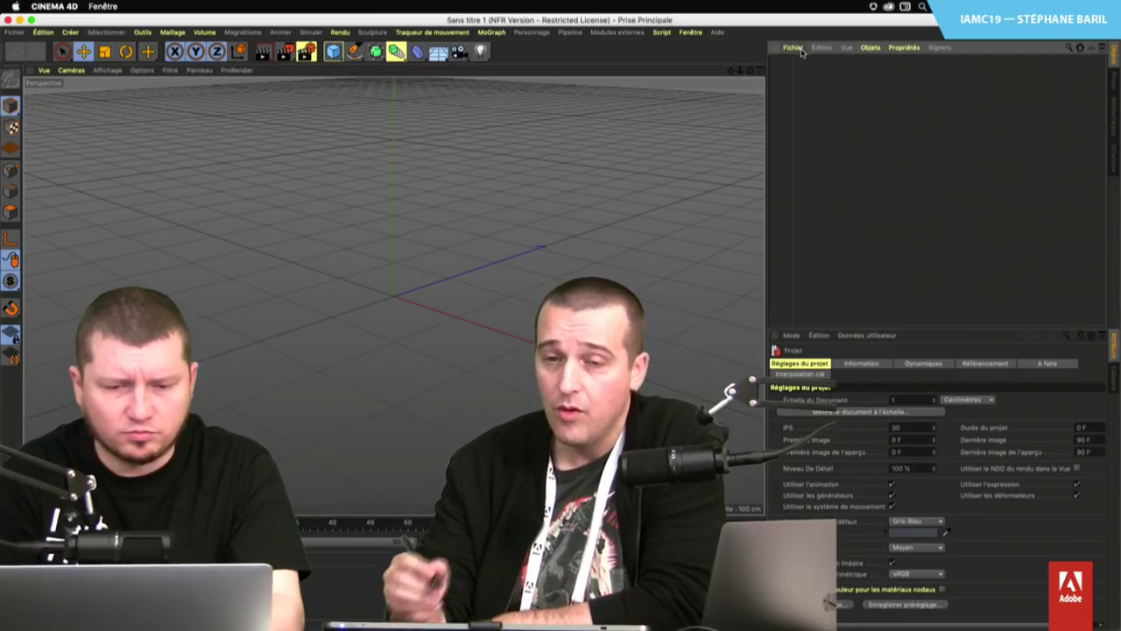
# Look back at the walking character on the Mixamo page in Chrome and return to Cinema 4D
pyautogui.press('super+Tab')
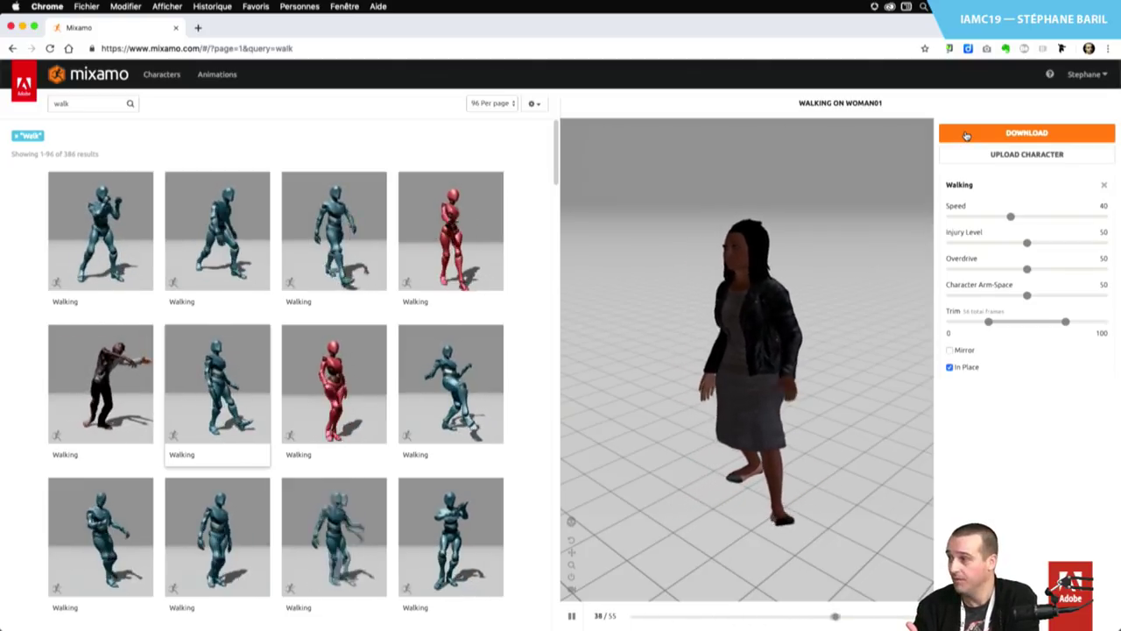
pyautogui.press('super+Tab')
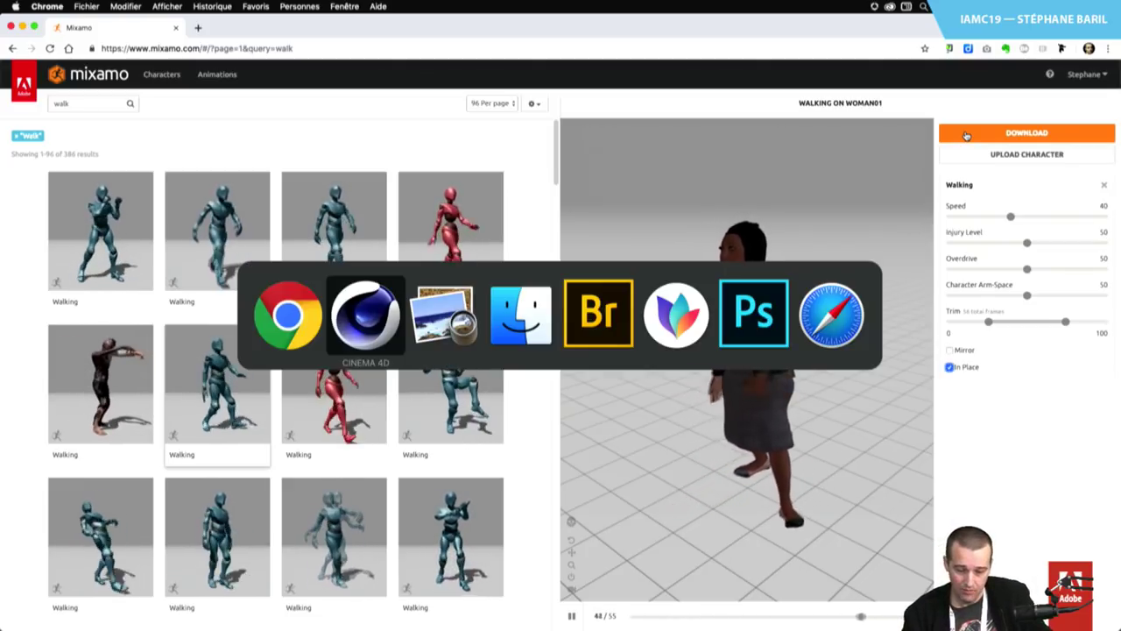
pyautogui.click(213, 155)
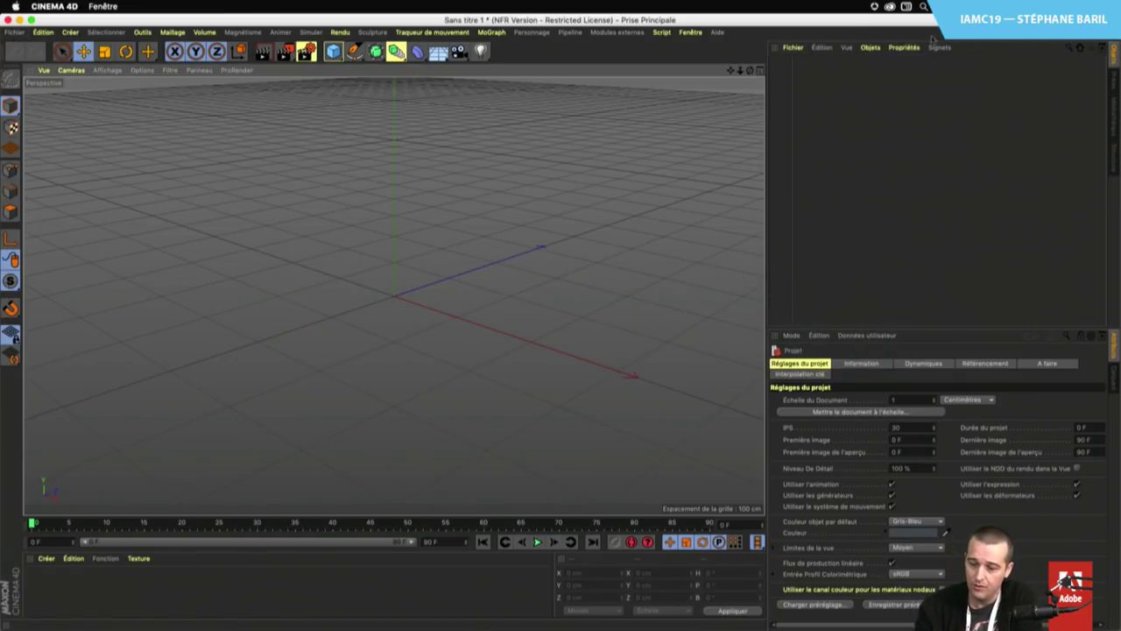
# Merge Walking.fbx from the Perso-01-Anims folder into the empty scene, accepting the FBX import settings as they are
pyautogui.click(793, 48)
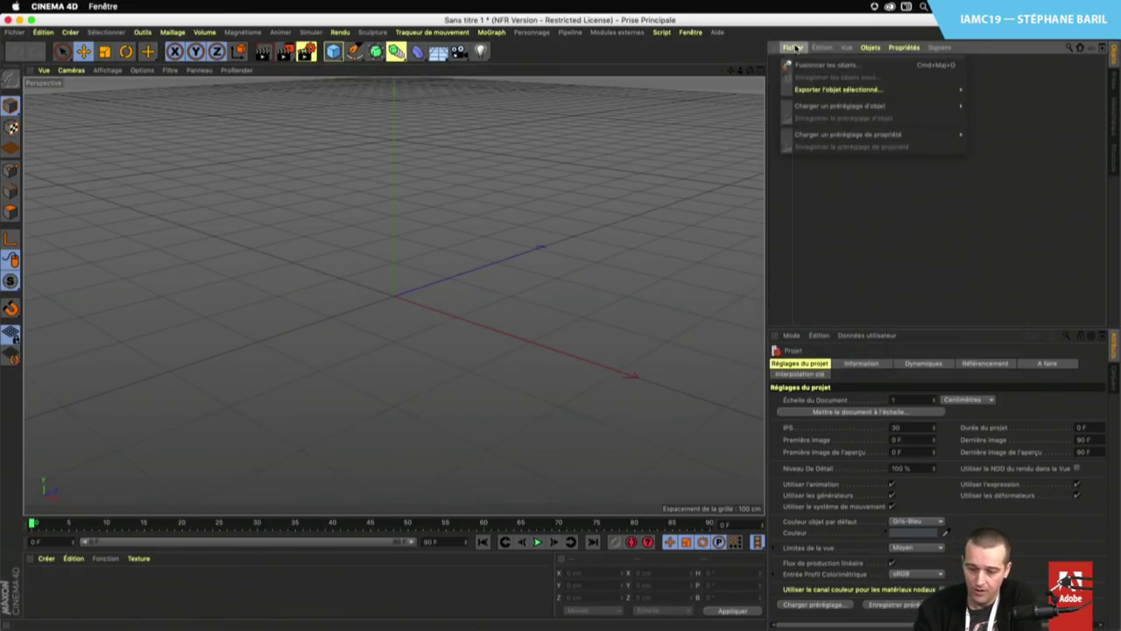
pyautogui.click(882, 69)
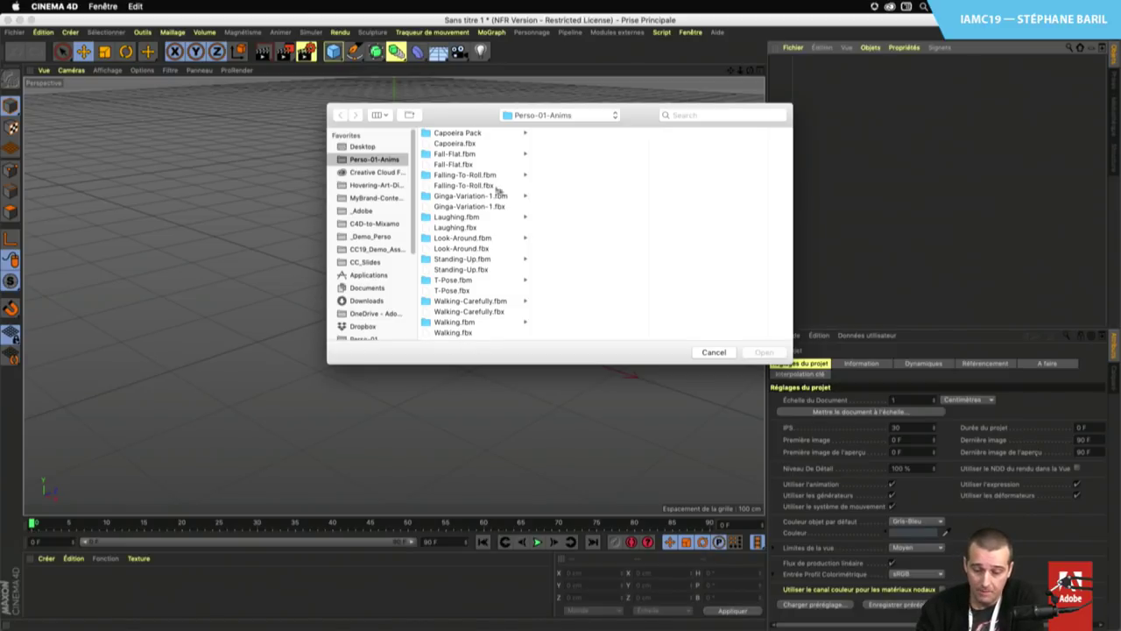
pyautogui.click(454, 333)
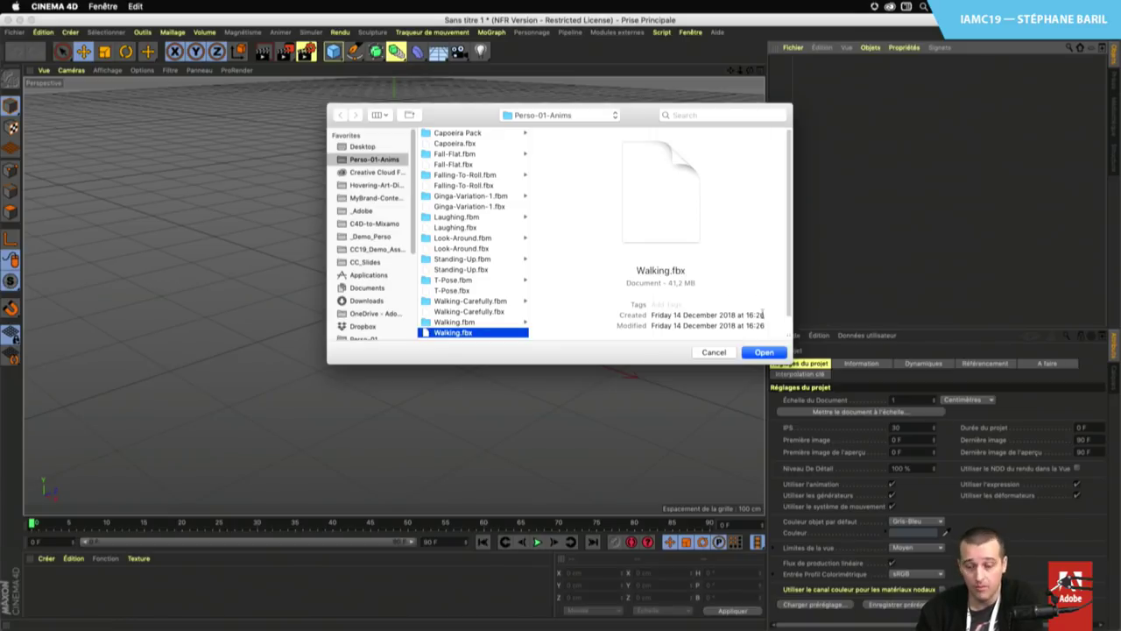
pyautogui.click(763, 352)
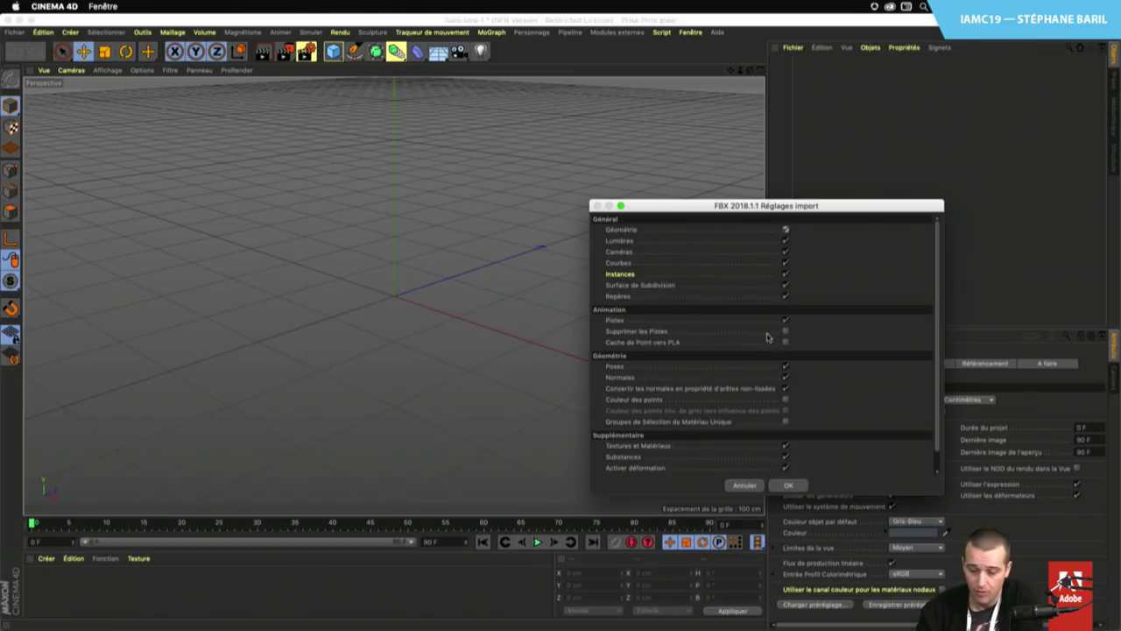
pyautogui.click(790, 485)
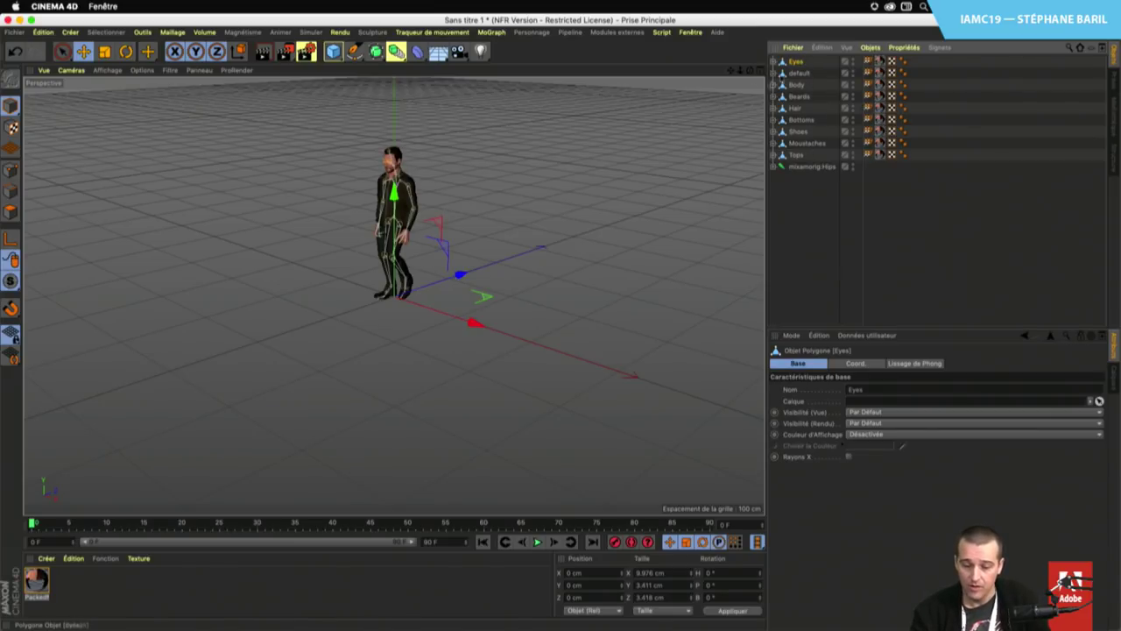
# Group the nine character meshes from Eyes to Tops under a null object
pyautogui.keyDown('shift'); pyautogui.click(799, 154); pyautogui.keyUp('shift')
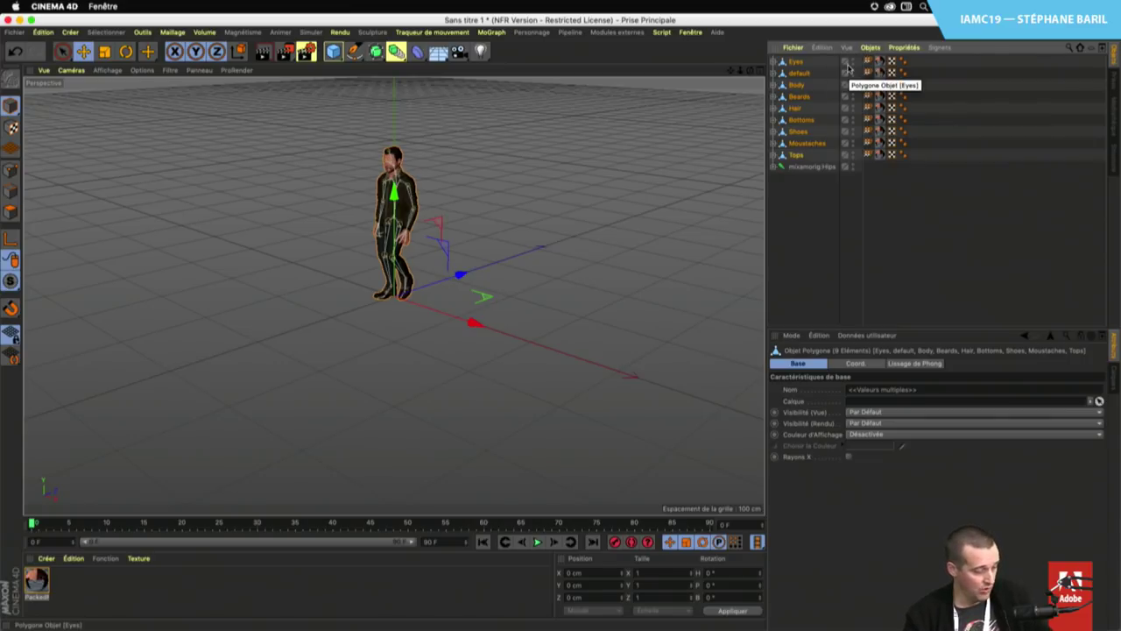
pyautogui.hotkey('alt', 'g')
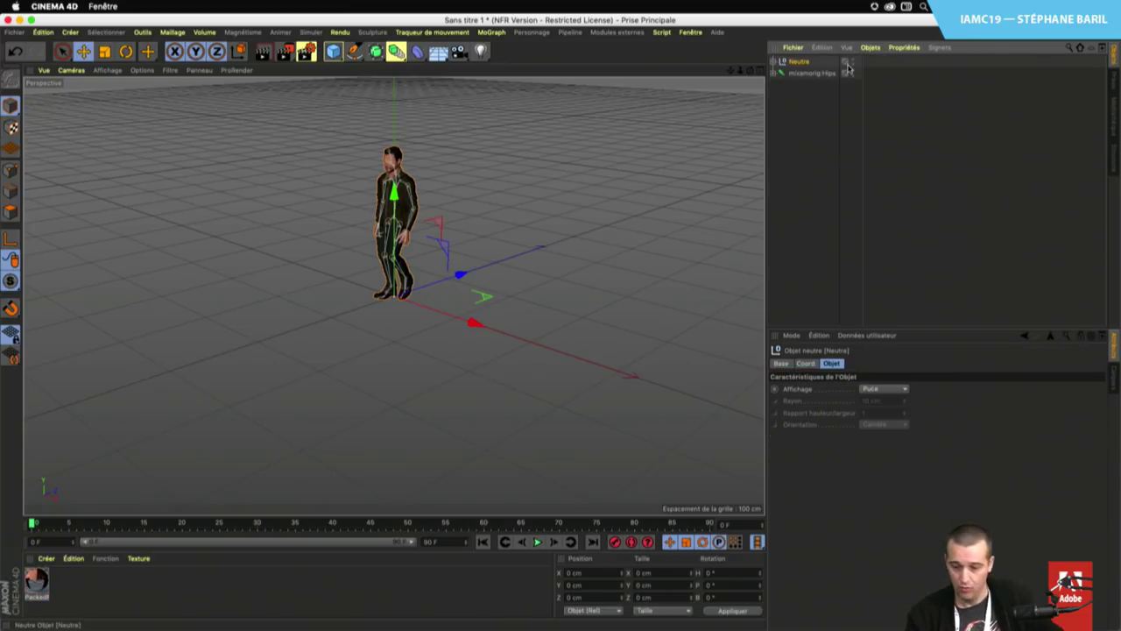
# Rename the mixamorig:Hips joint as Walk
pyautogui.doubleClick(797, 73)
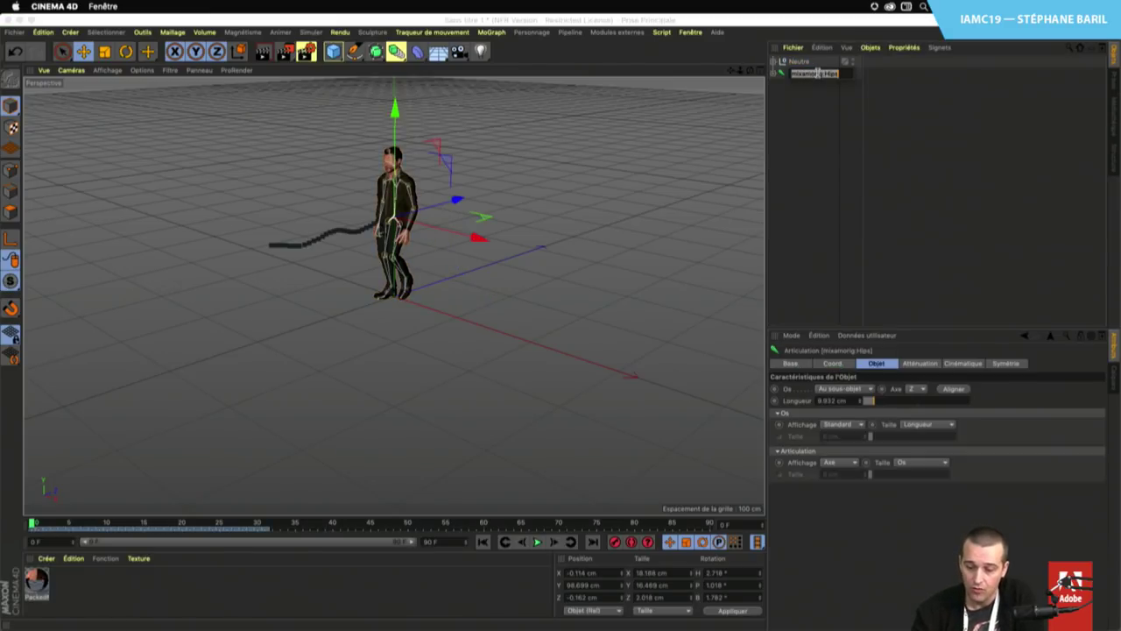
pyautogui.write('Wi')
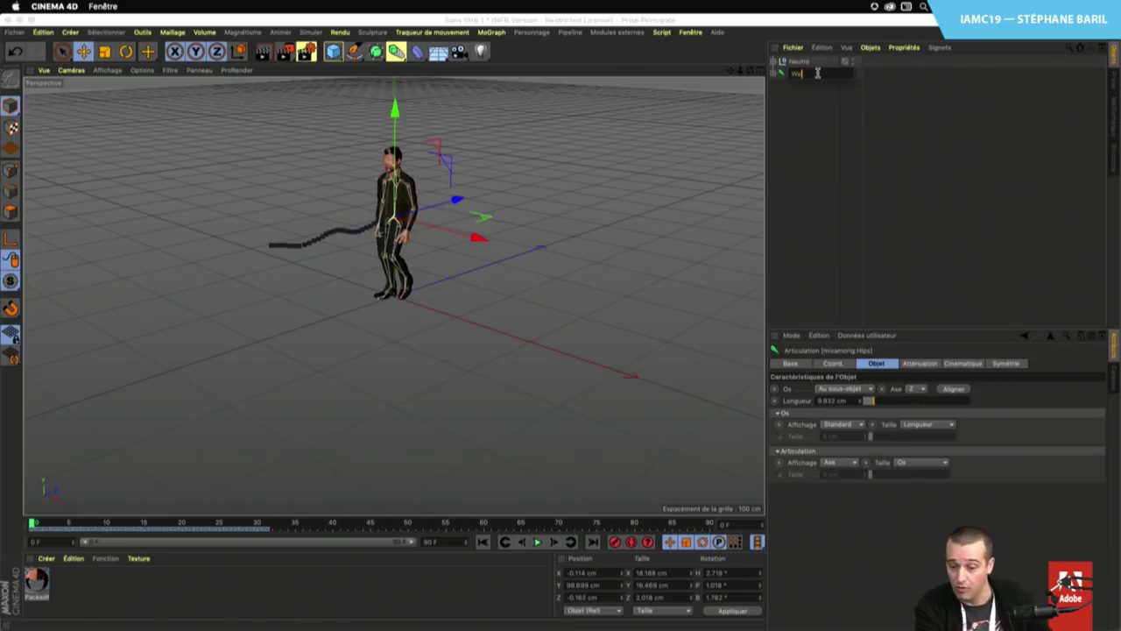
pyautogui.write('lk')
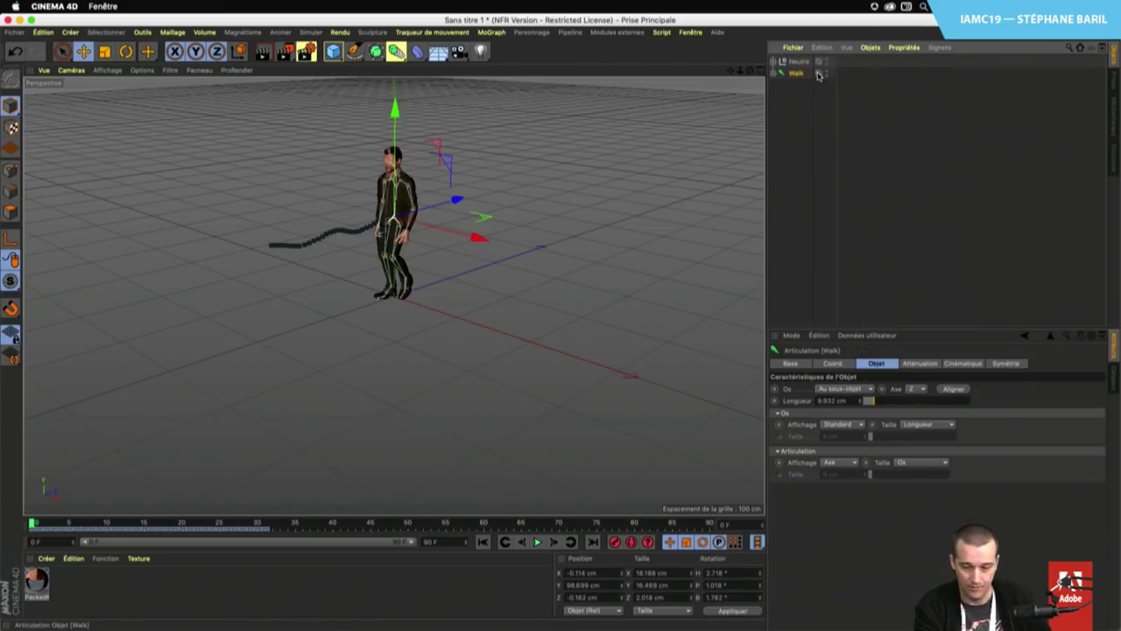
pyautogui.press('Return')
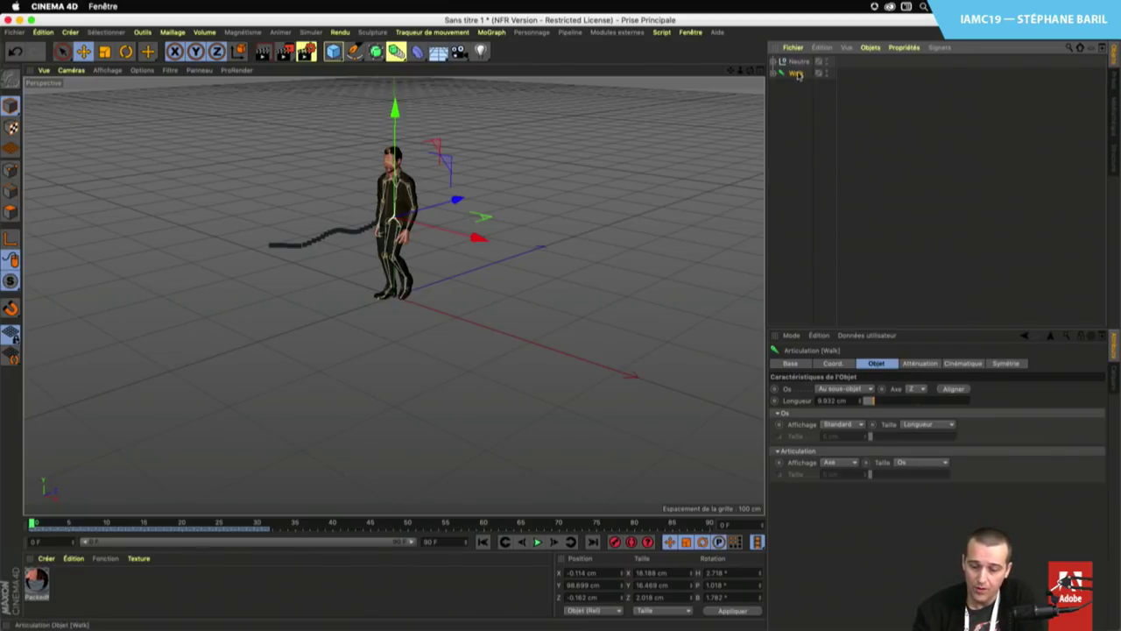
# Add a motion clip from the Walk joint, with removal of the included animation from the original object turned off
pyautogui.click(280, 31)
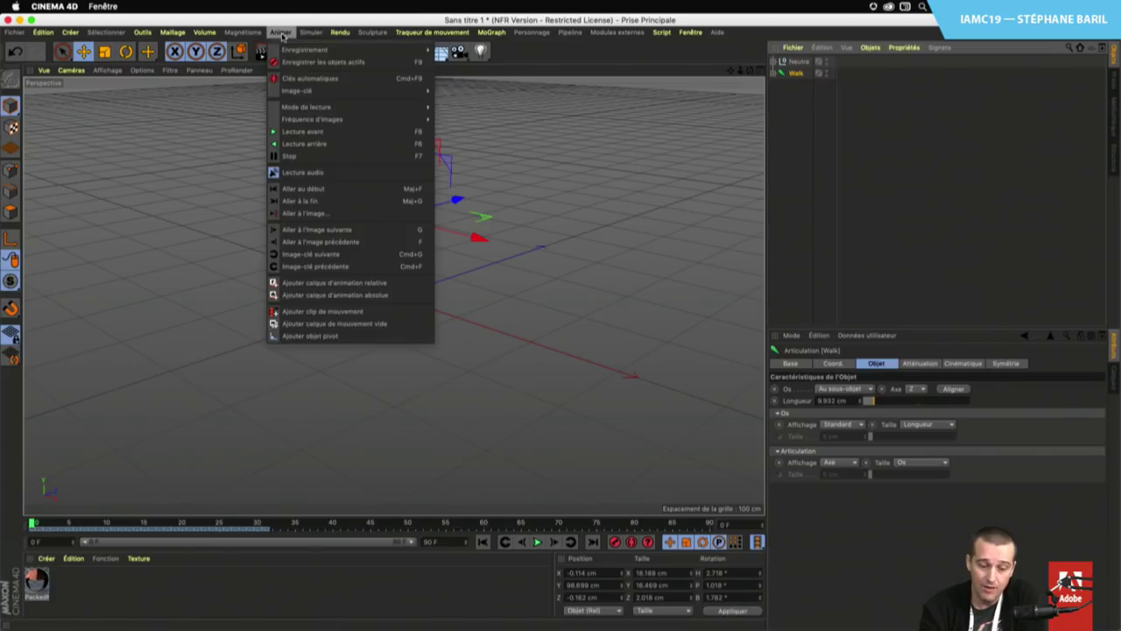
pyautogui.click(386, 314)
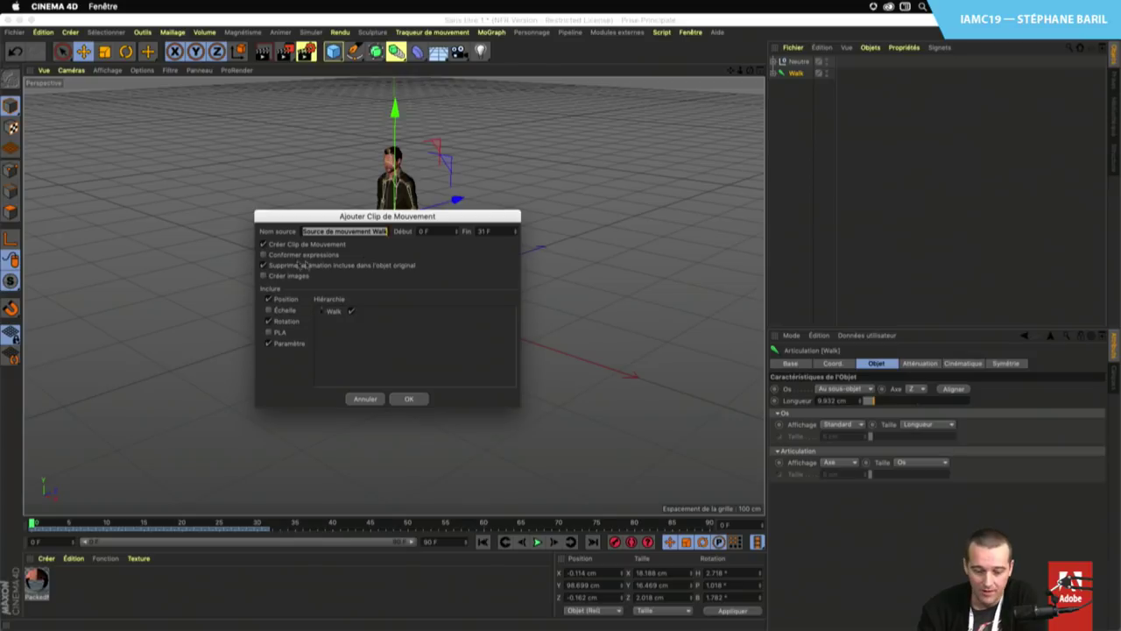
pyautogui.click(264, 265)
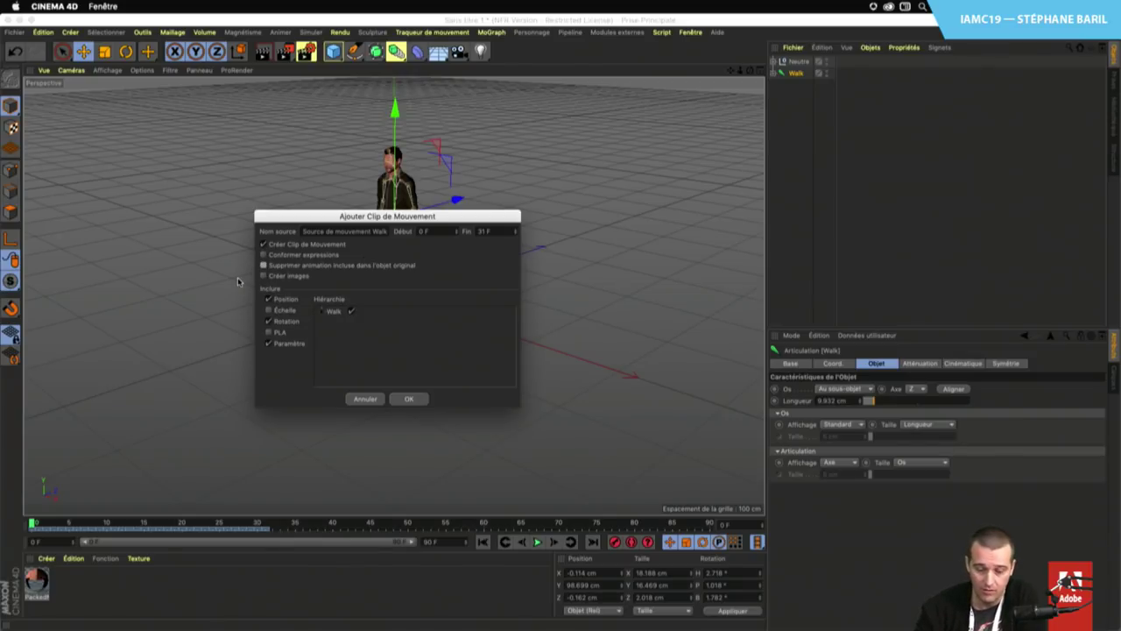
pyautogui.click(409, 400)
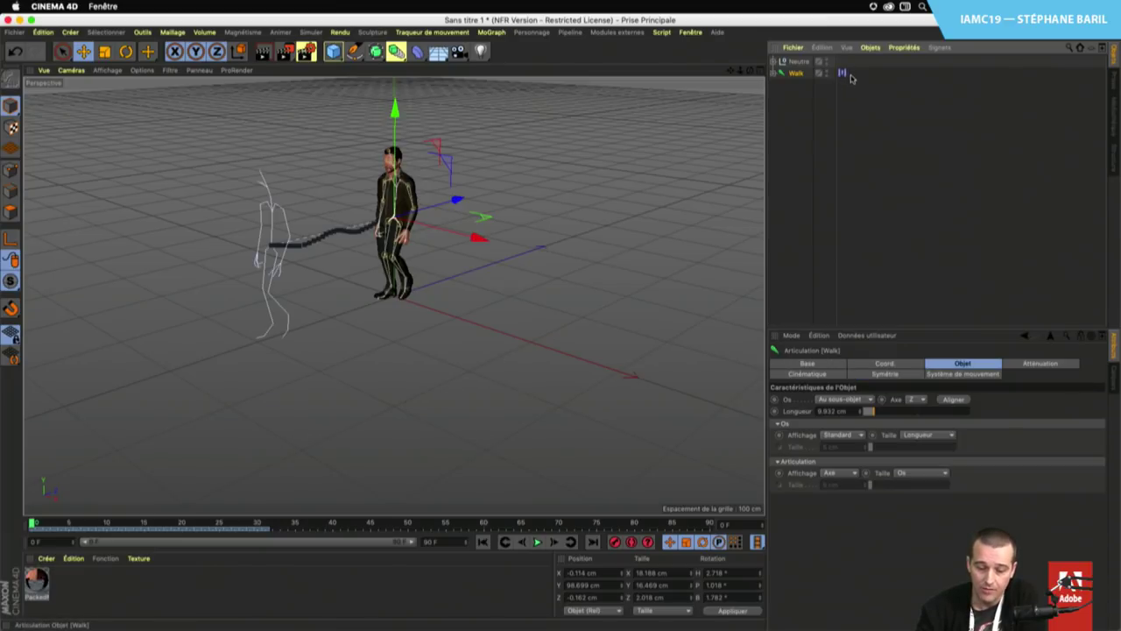
# Merge Falling-To-Roll.fbx from the Perso-01-Anims folder into the scene, accepting the FBX import settings as they are
pyautogui.click(792, 47)
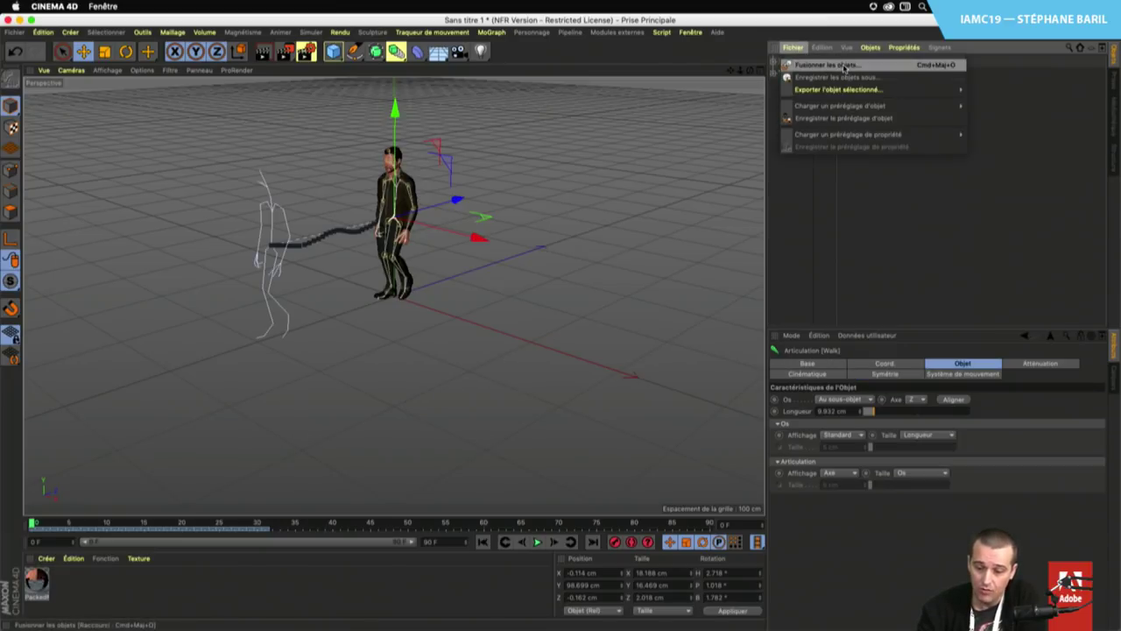
pyautogui.click(844, 67)
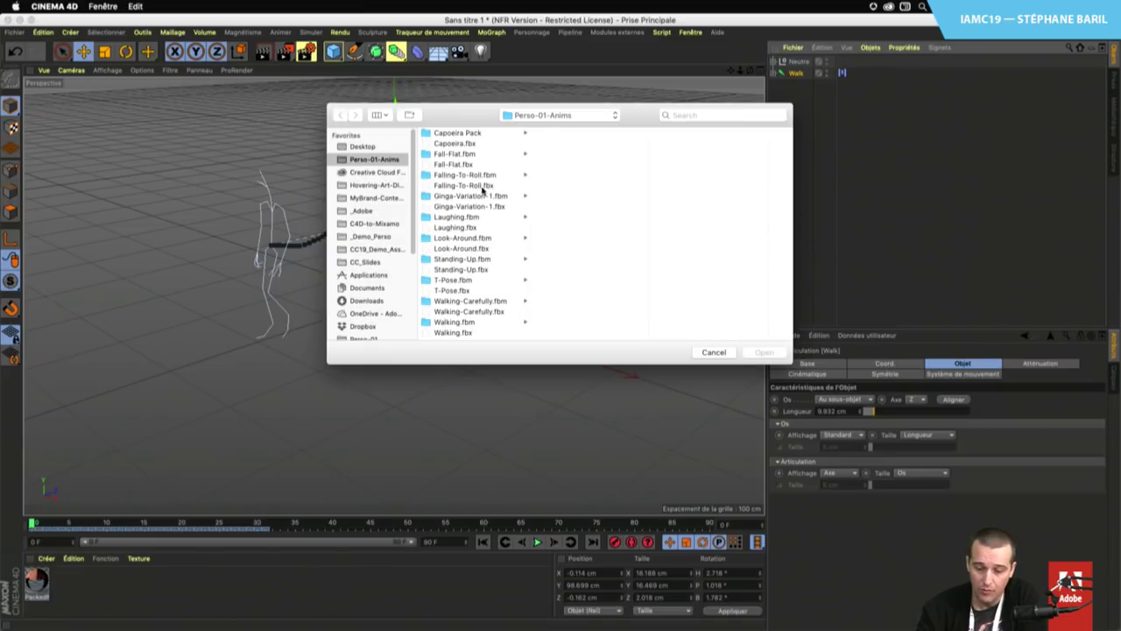
pyautogui.click(481, 186)
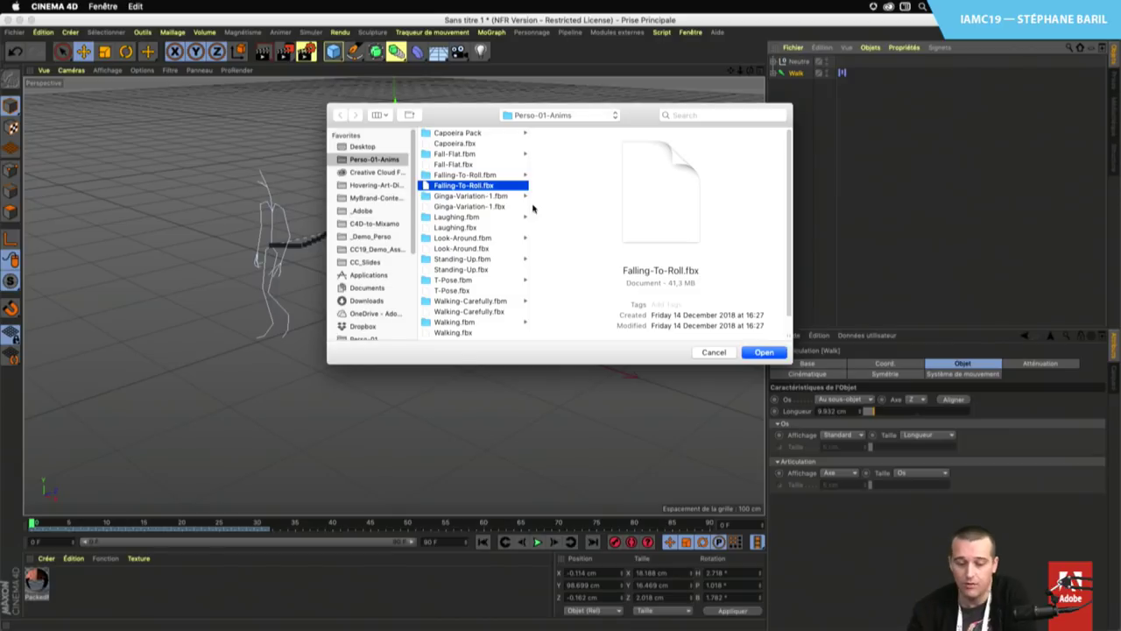
pyautogui.click(761, 353)
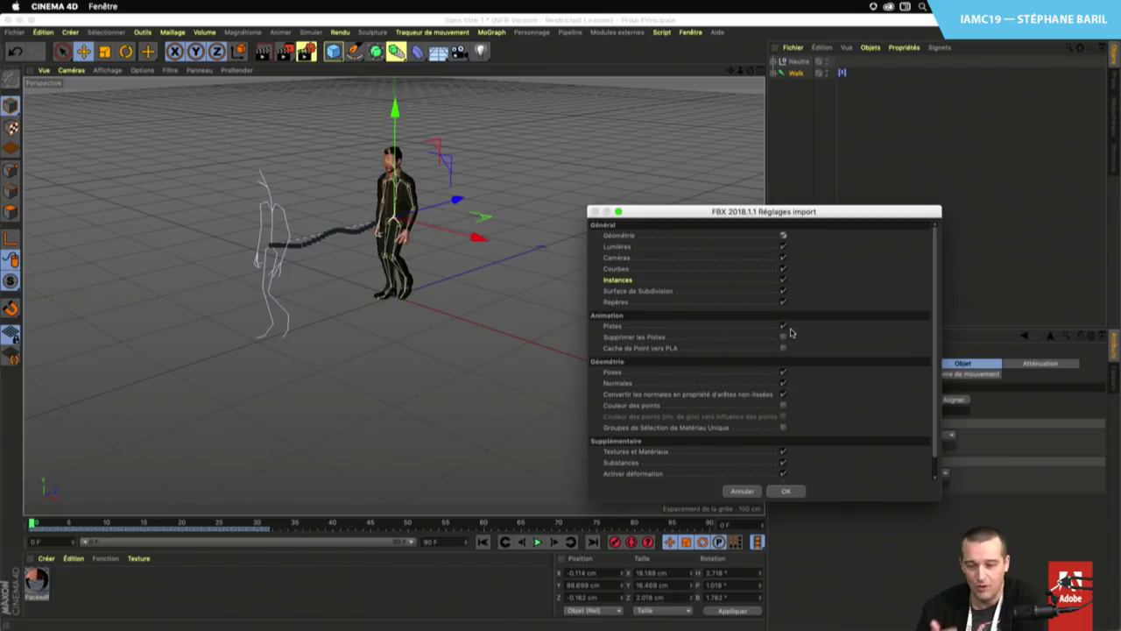
pyautogui.click(788, 493)
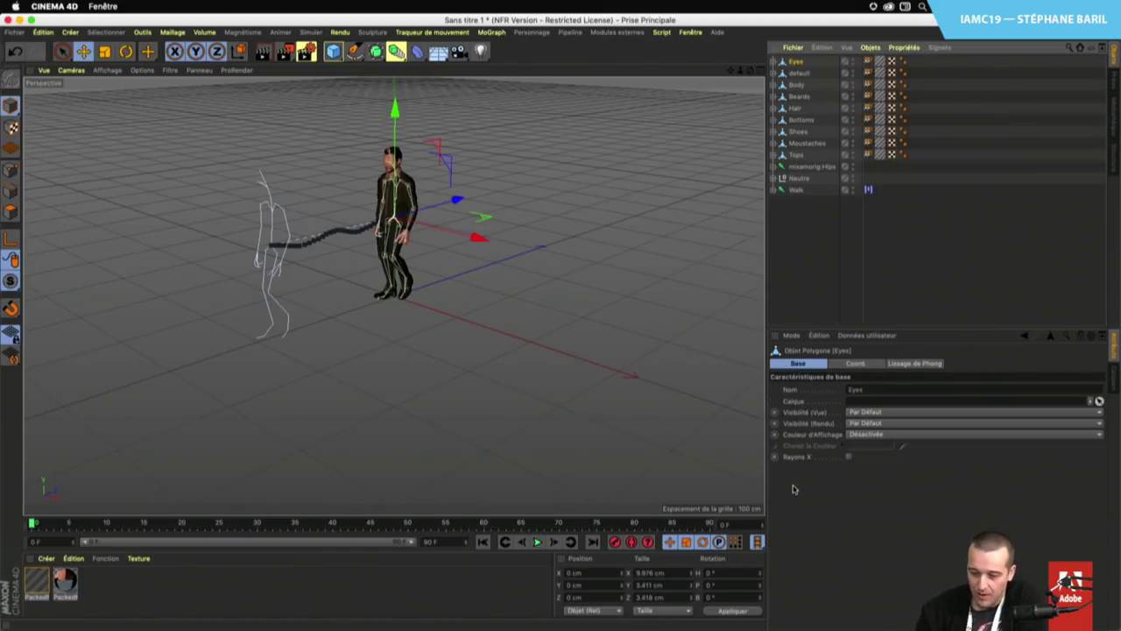
# Delete the nine newly imported character meshes from Eyes to Tops, keeping the mixamorig:Hips joint
pyautogui.keyDown('ctrl'); pyautogui.click(810, 62); pyautogui.keyUp('ctrl')
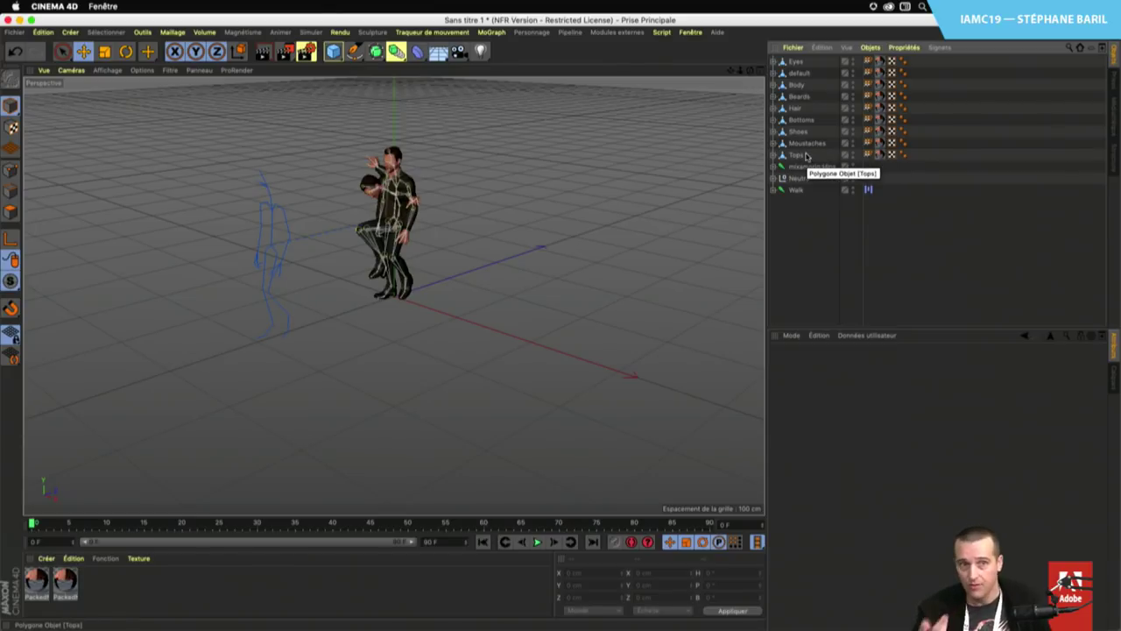
pyautogui.moveTo(901, 325); pyautogui.dragTo(799, 156)
pyautogui.click(806, 155)
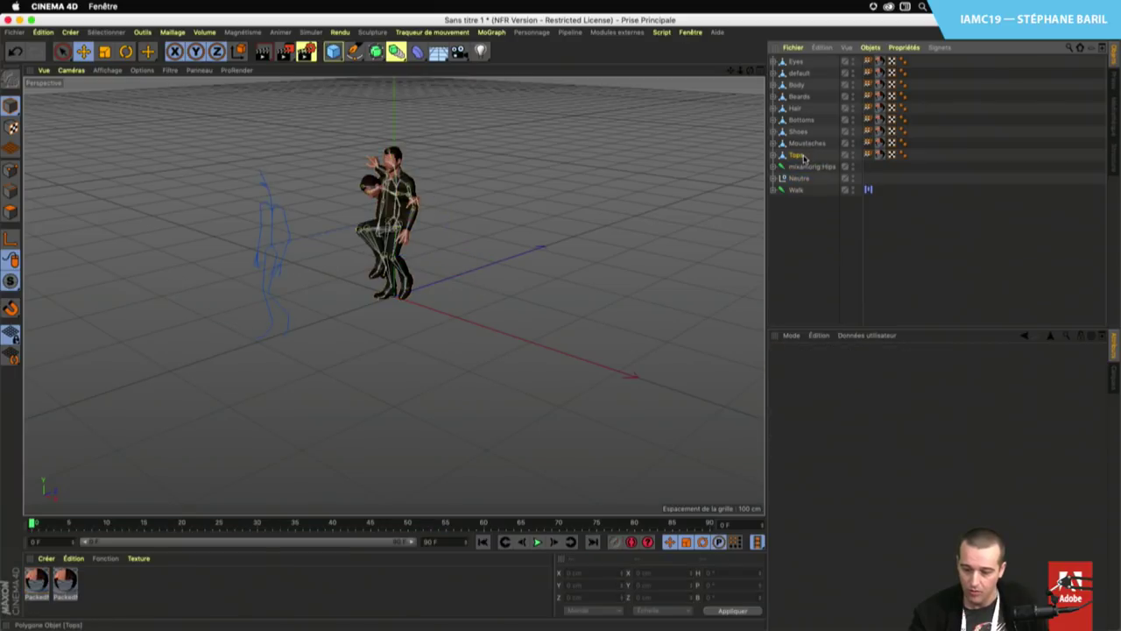
pyautogui.keyDown('shift'); pyautogui.click(801, 64); pyautogui.keyUp('shift')
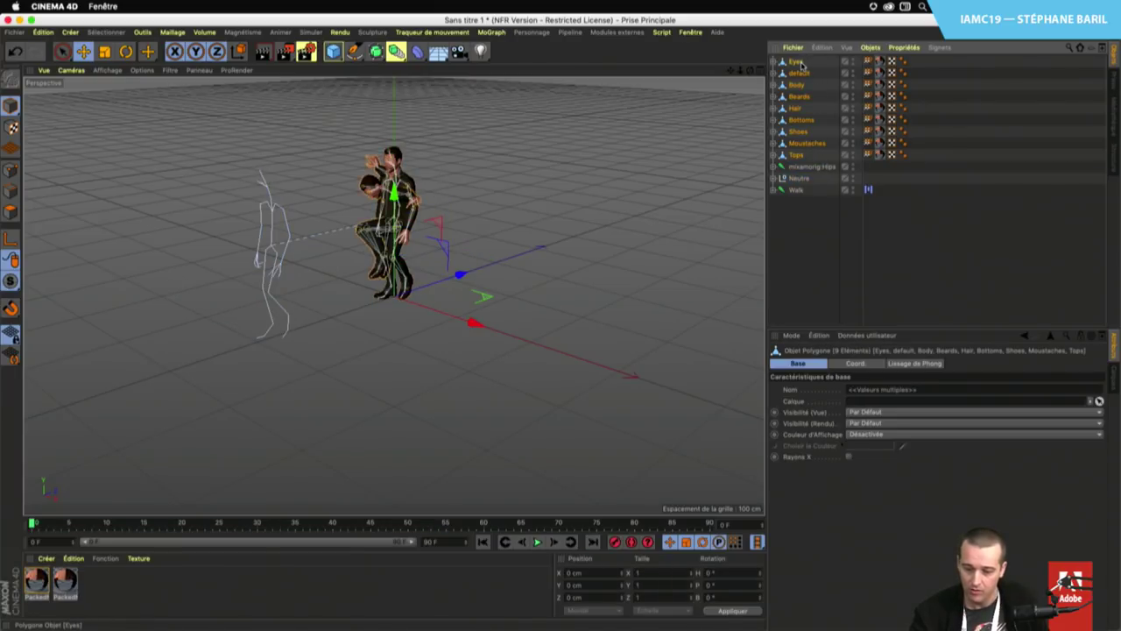
pyautogui.press('Delete')
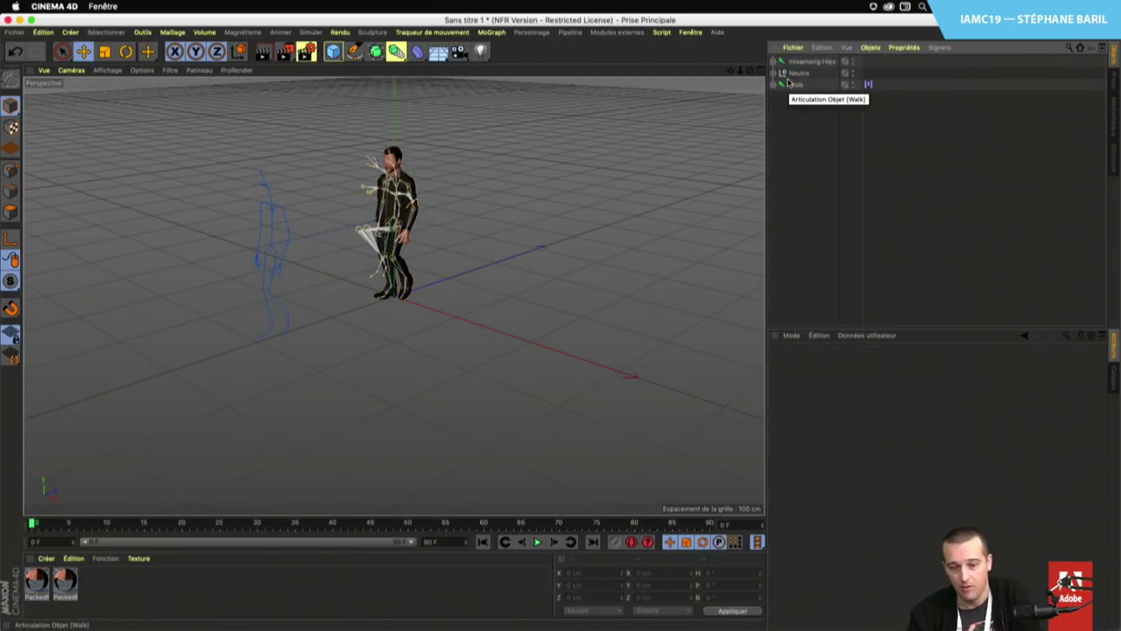
# Rename the newly imported mixamorig:Hips joint as Fall
pyautogui.click(804, 62)
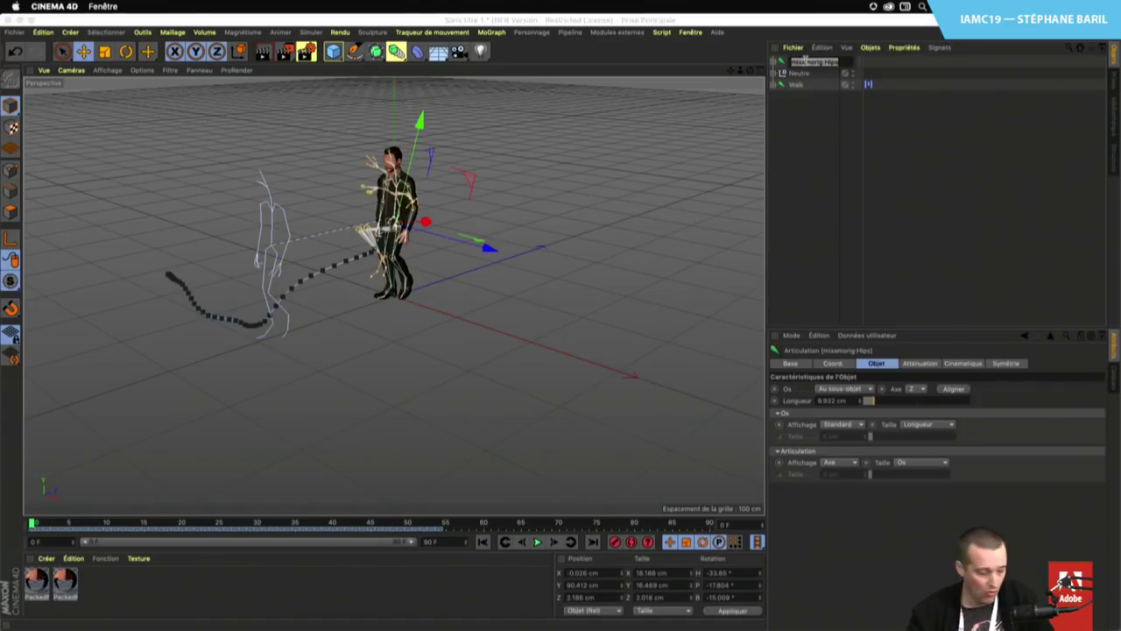
pyautogui.write('H')
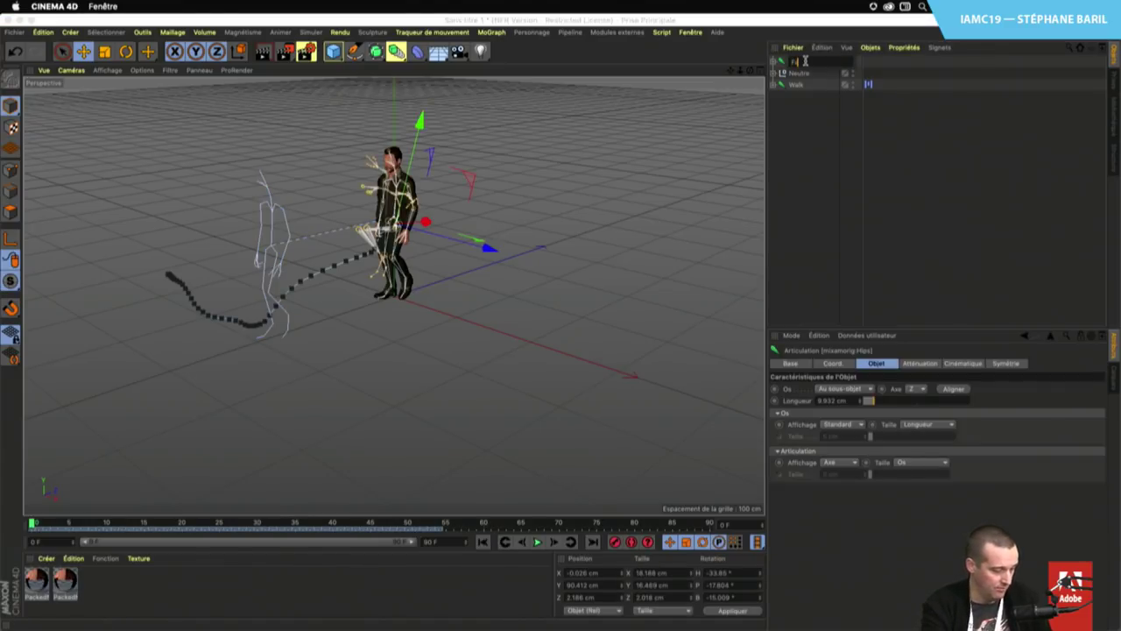
pyautogui.write('all')
pyautogui.press('Return')
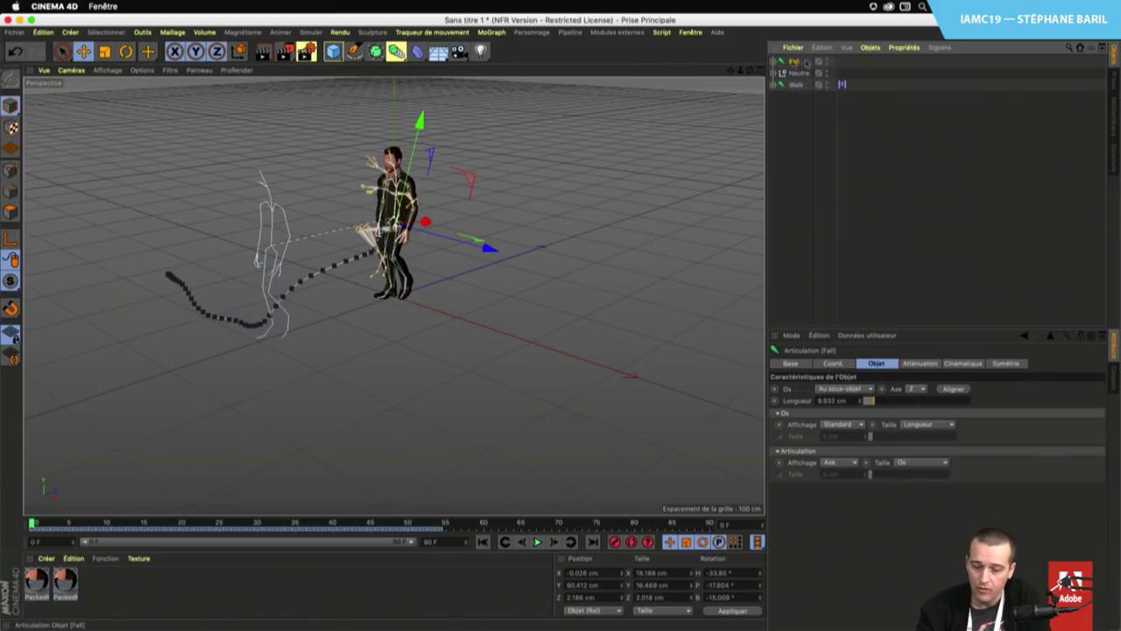
# Add a motion clip from the Fall joint, keeping its source name and the 0 to 54 frame range
pyautogui.click(286, 33)
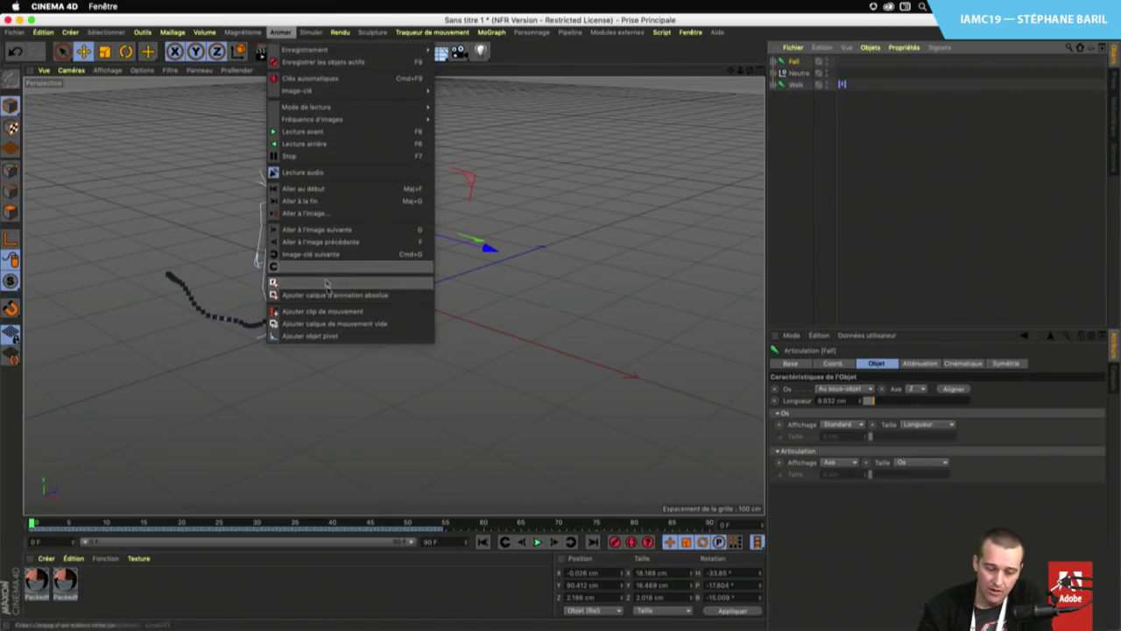
pyautogui.click(386, 312)
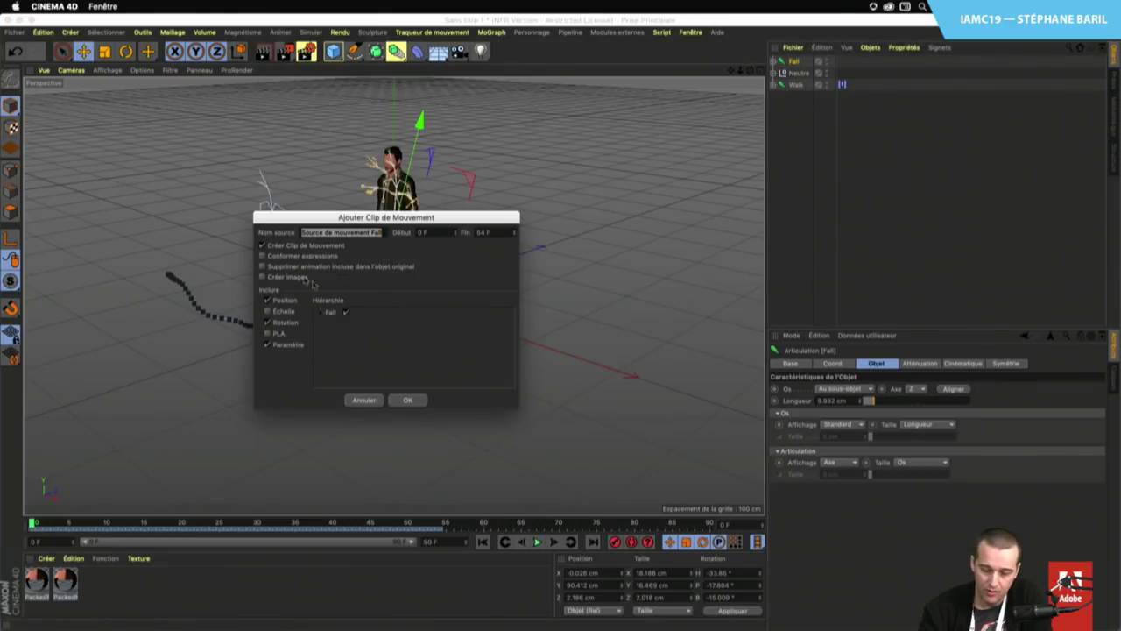
pyautogui.click(405, 401)
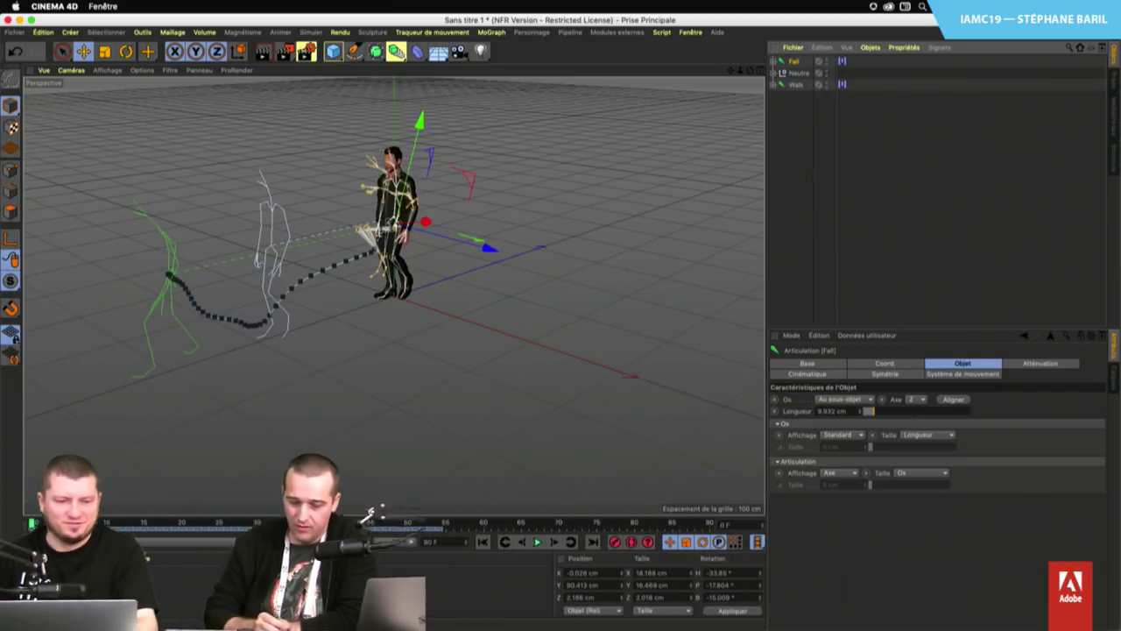
# Open the Walk joint's motion system in the timeline and arrange the window so the whole walk clip is in view
pyautogui.moveTo(32, 522); pyautogui.dragTo(52, 501)
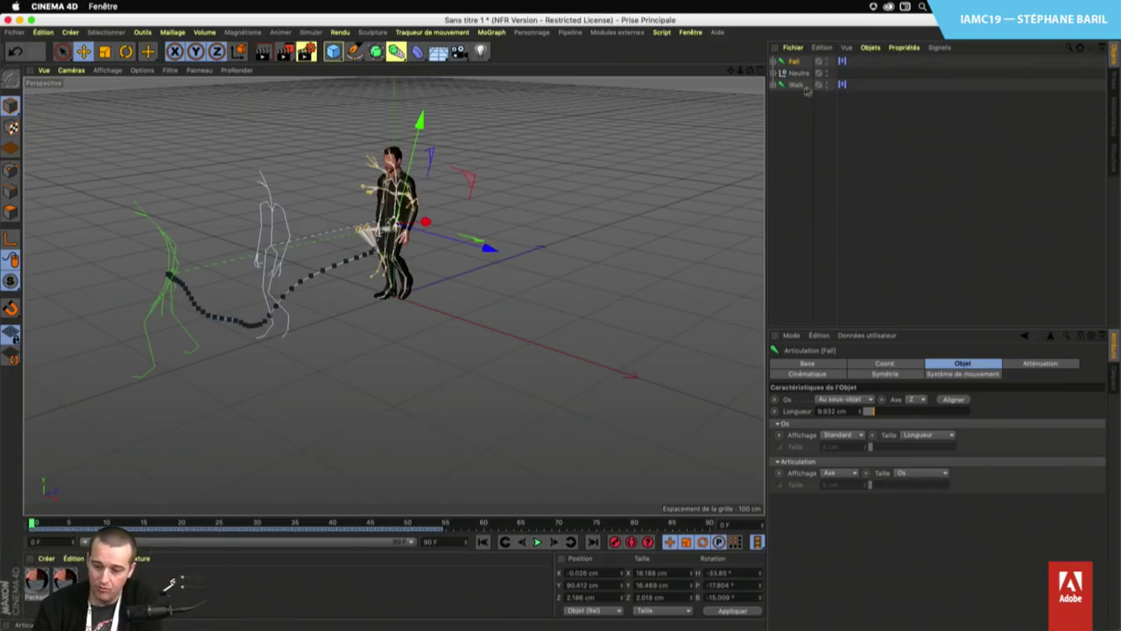
pyautogui.click(843, 84)
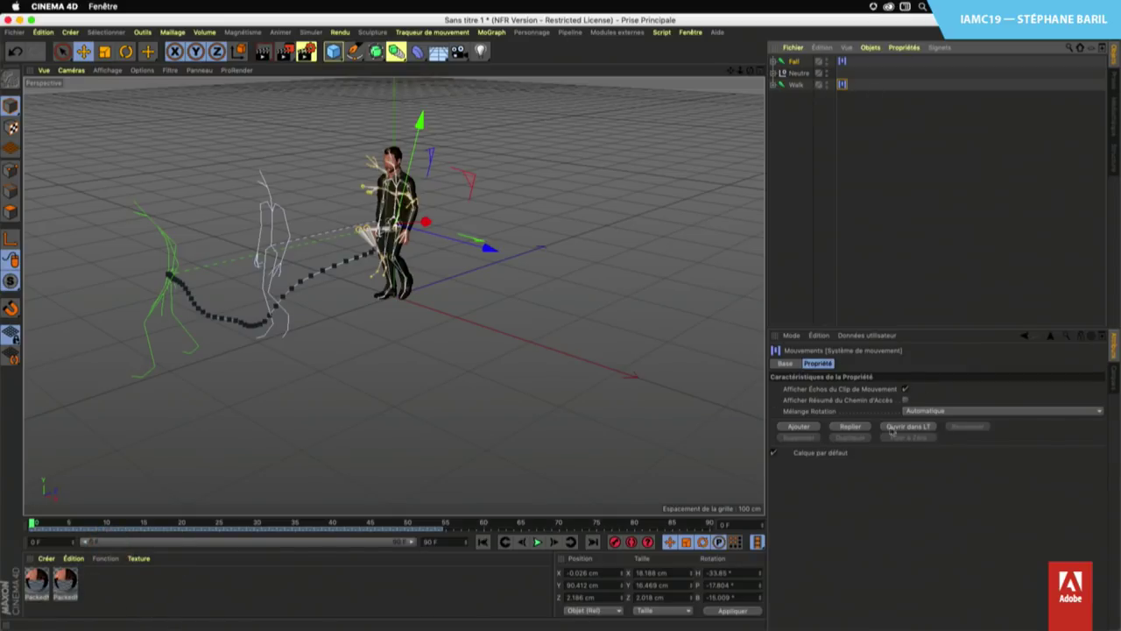
pyautogui.click(922, 430)
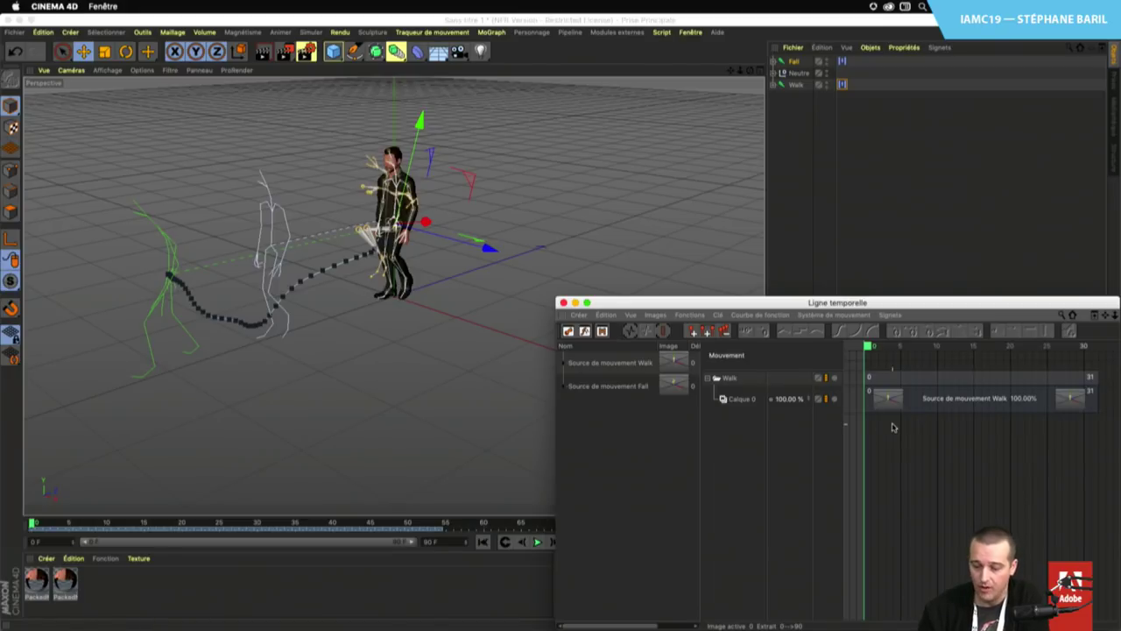
pyautogui.moveTo(917, 306); pyautogui.dragTo(826, 287)
pyautogui.click(850, 394)
pyautogui.moveTo(1022, 294); pyautogui.dragTo(770, 464)
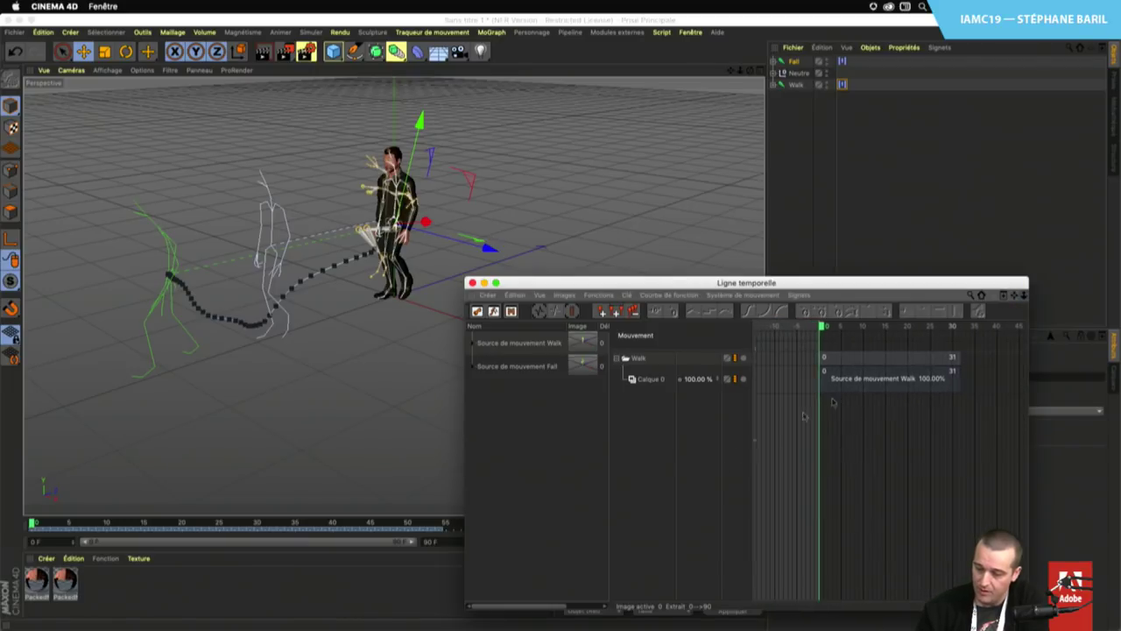
pyautogui.moveTo(1012, 294); pyautogui.dragTo(536, 391)
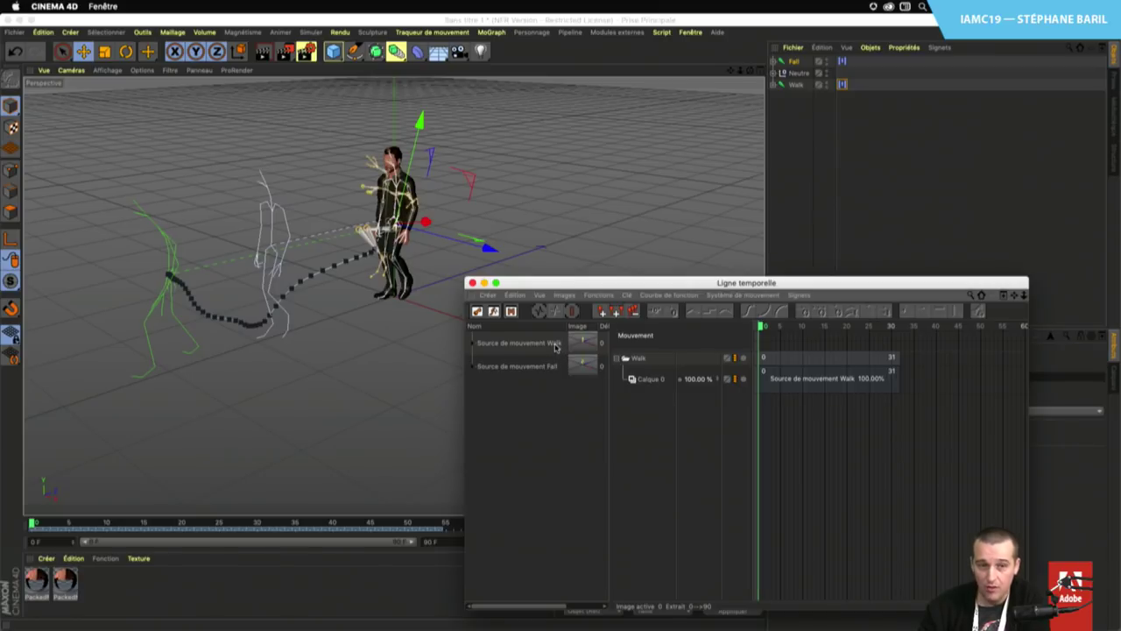
# Place the Fall motion source on Walk's Calque 0, overlapping the walk clip from frame 26, and scrub to frame 30 to preview the transition
pyautogui.moveTo(533, 370); pyautogui.dragTo(904, 367)
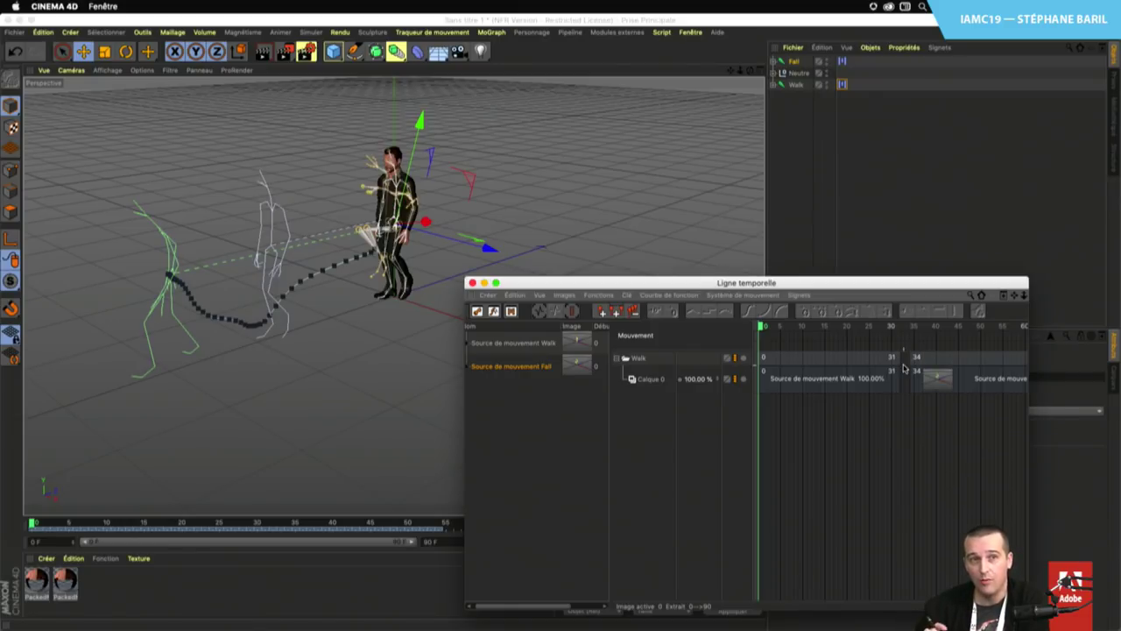
pyautogui.click(936, 352)
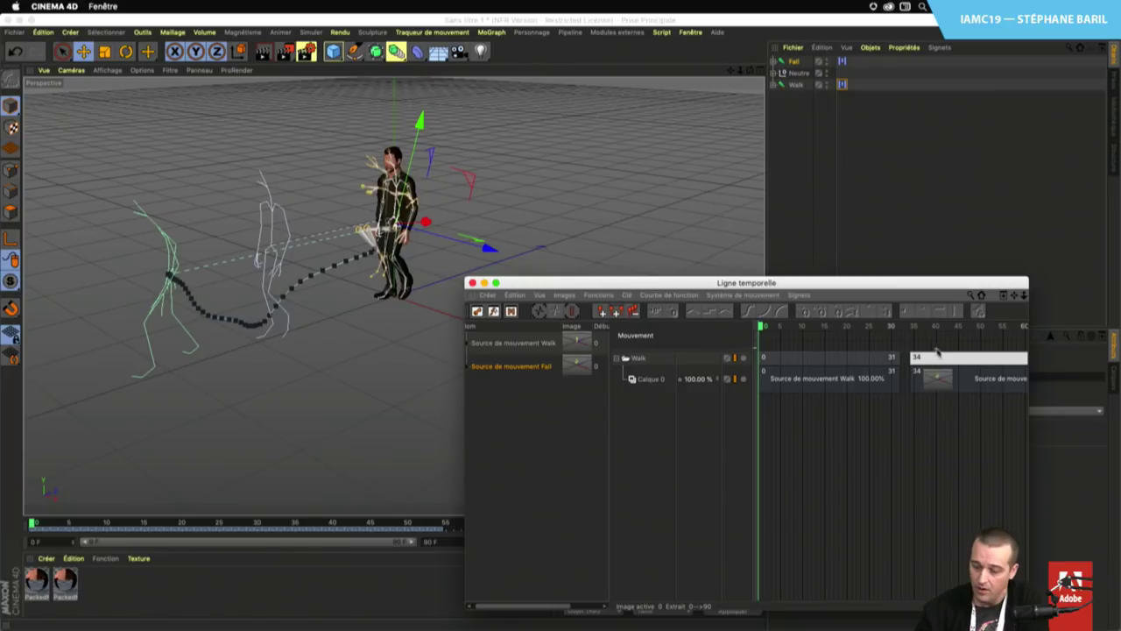
pyautogui.moveTo(953, 363); pyautogui.dragTo(919, 362)
pyautogui.click(881, 385)
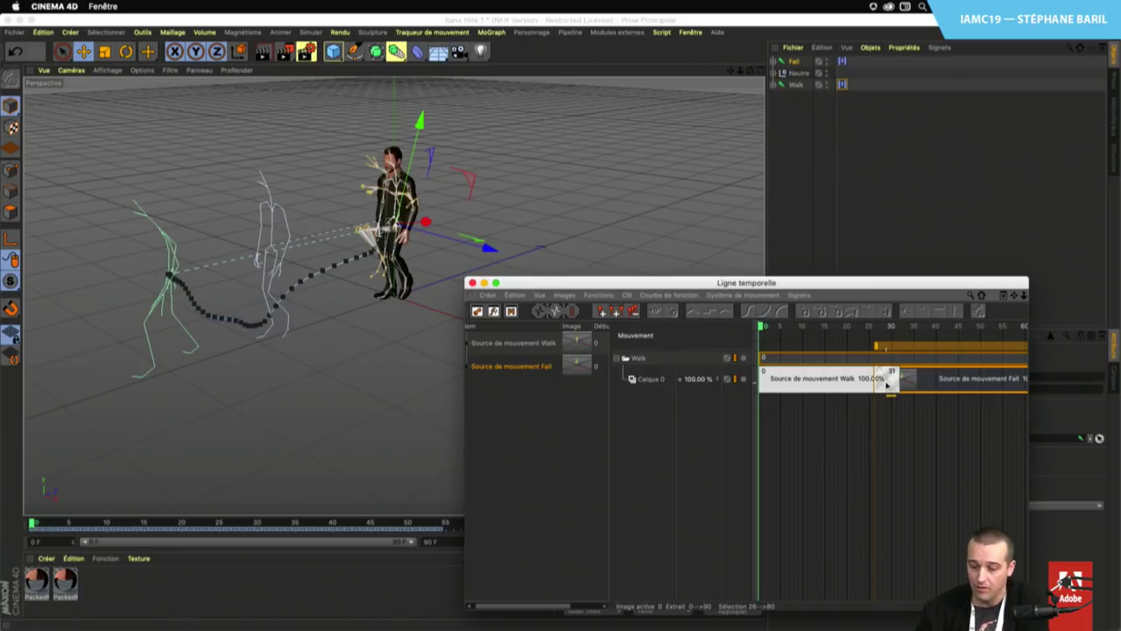
pyautogui.moveTo(764, 329); pyautogui.dragTo(846, 336)
pyautogui.moveTo(882, 329); pyautogui.dragTo(900, 329)
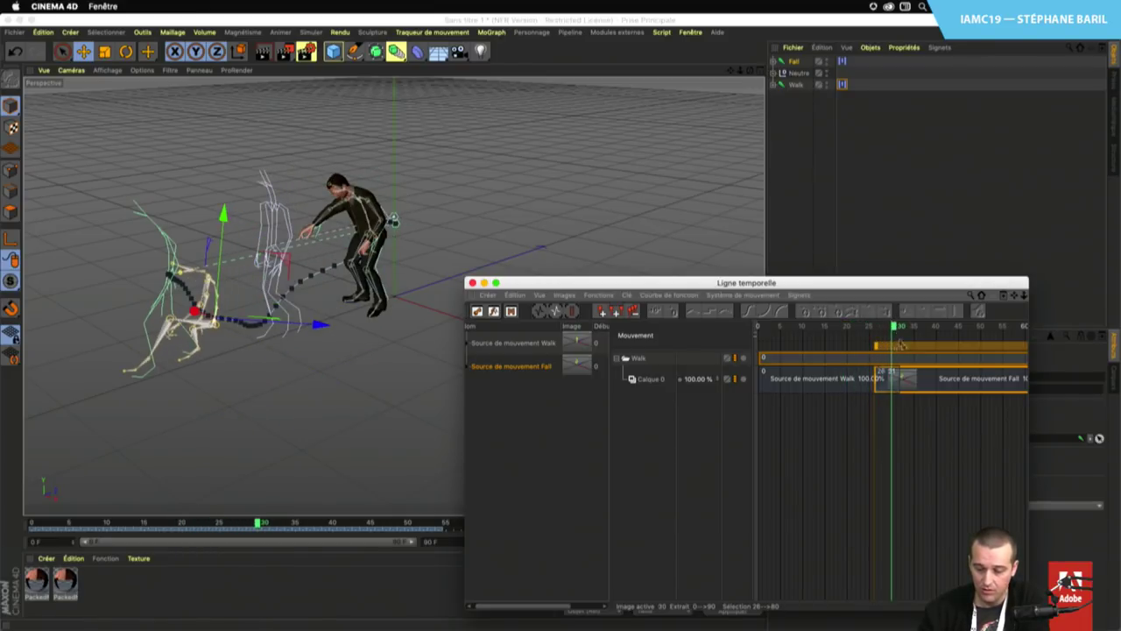
# Display the Fall clip's F-curves in a second timeline window and enlarge that window
pyautogui.click(939, 379)
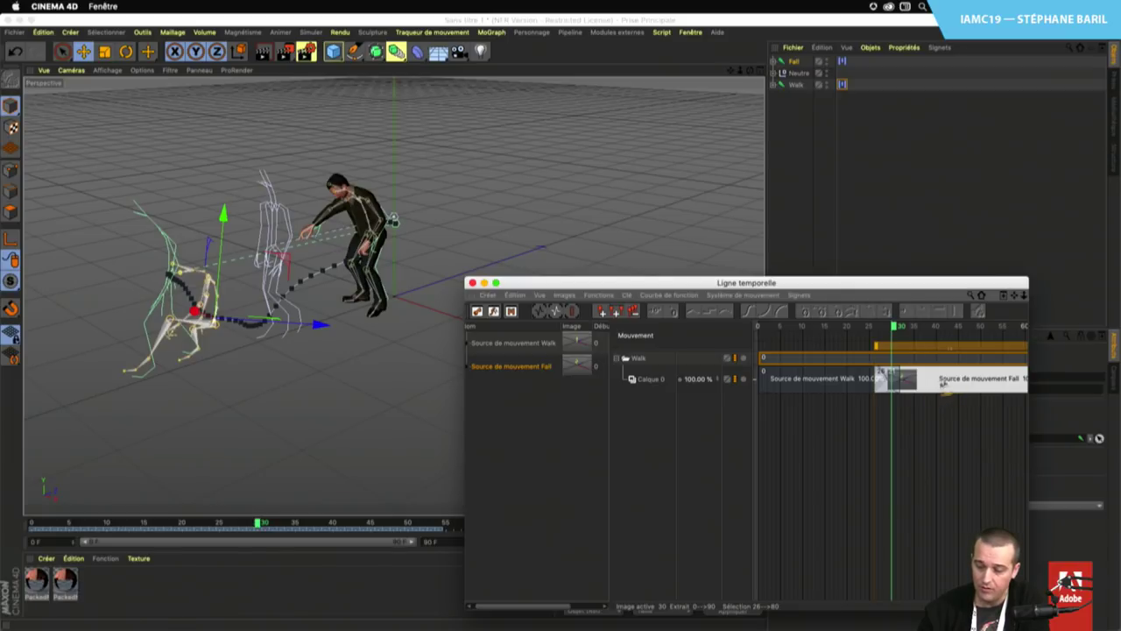
pyautogui.rightClick(951, 385)
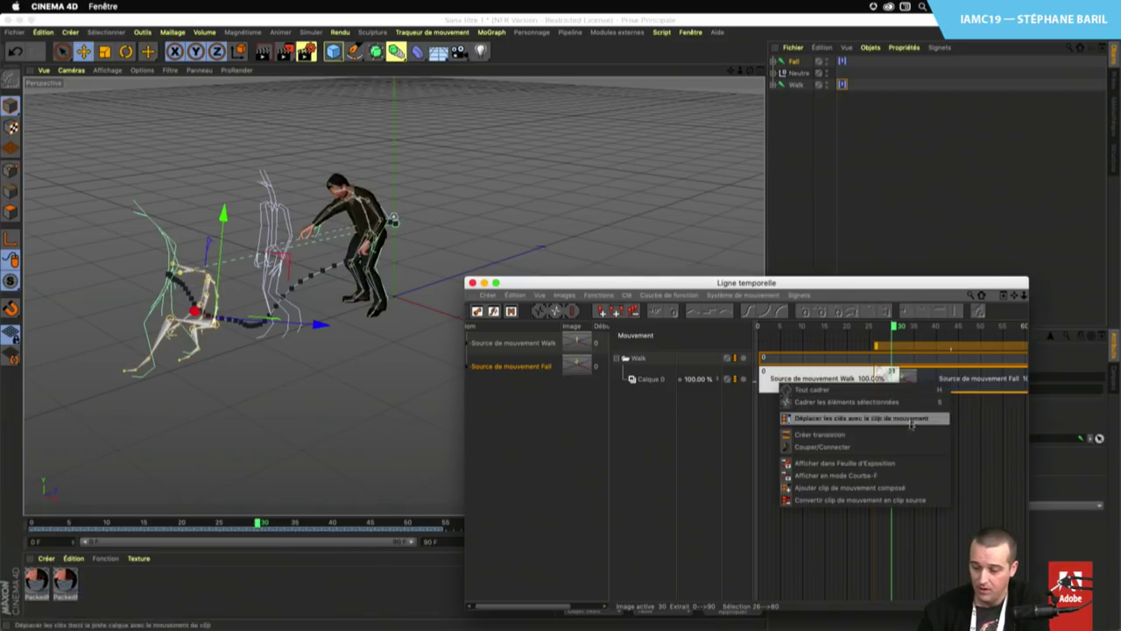
pyautogui.click(880, 476)
pyautogui.moveTo(884, 471); pyautogui.dragTo(550, 139)
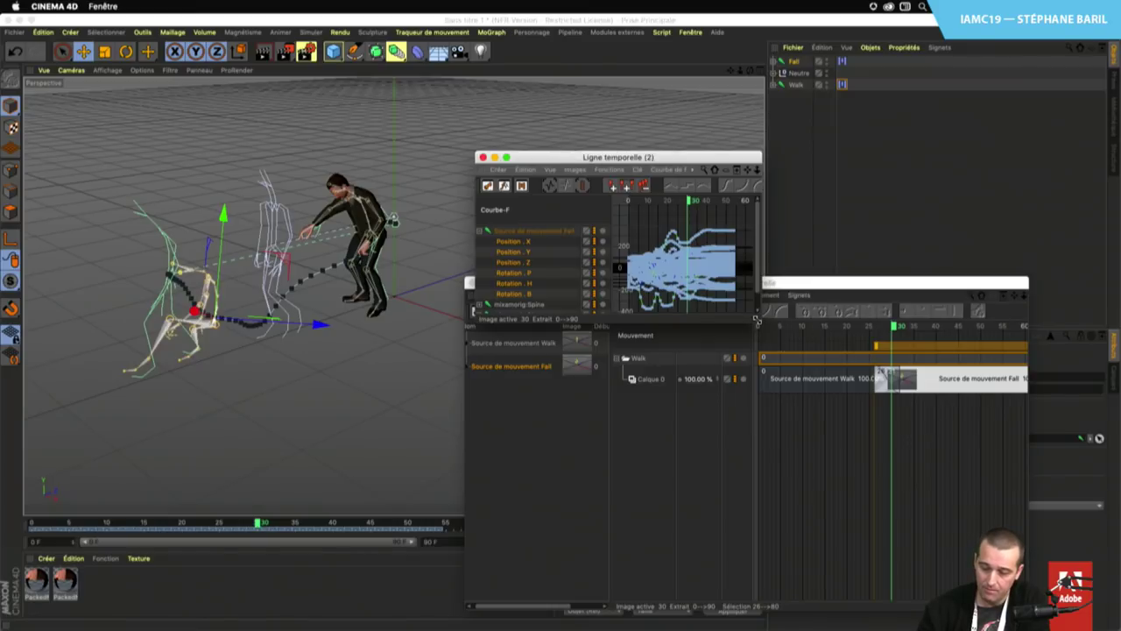
pyautogui.moveTo(768, 323); pyautogui.dragTo(928, 468)
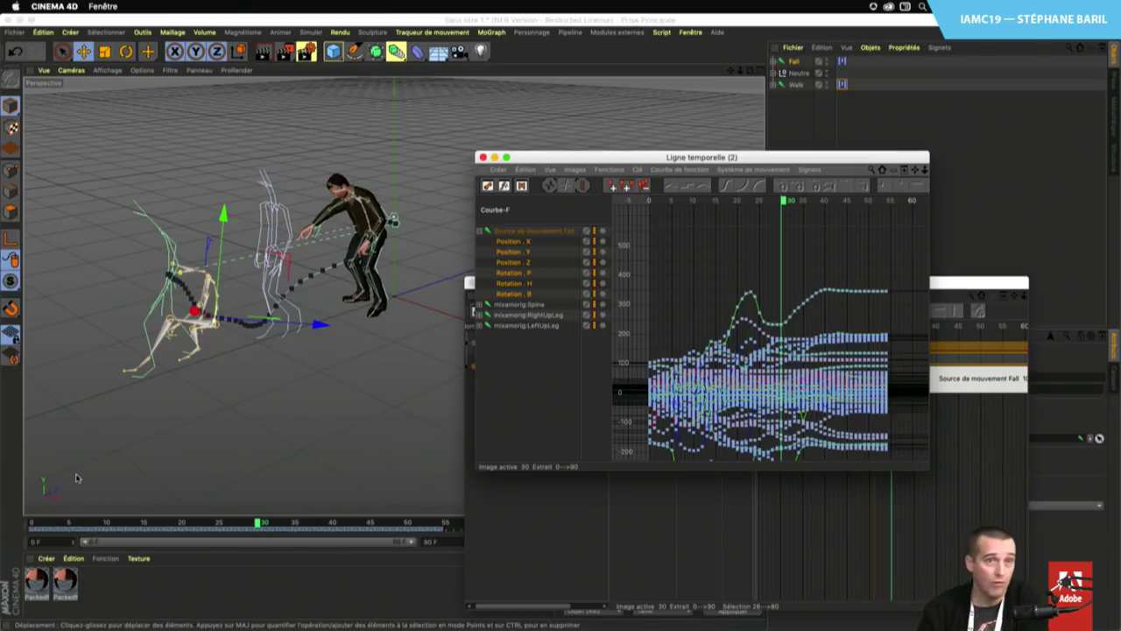
# Isolate the Position . Z curve of the Fall motion source by turning off the display of all tracks
pyautogui.click(522, 265)
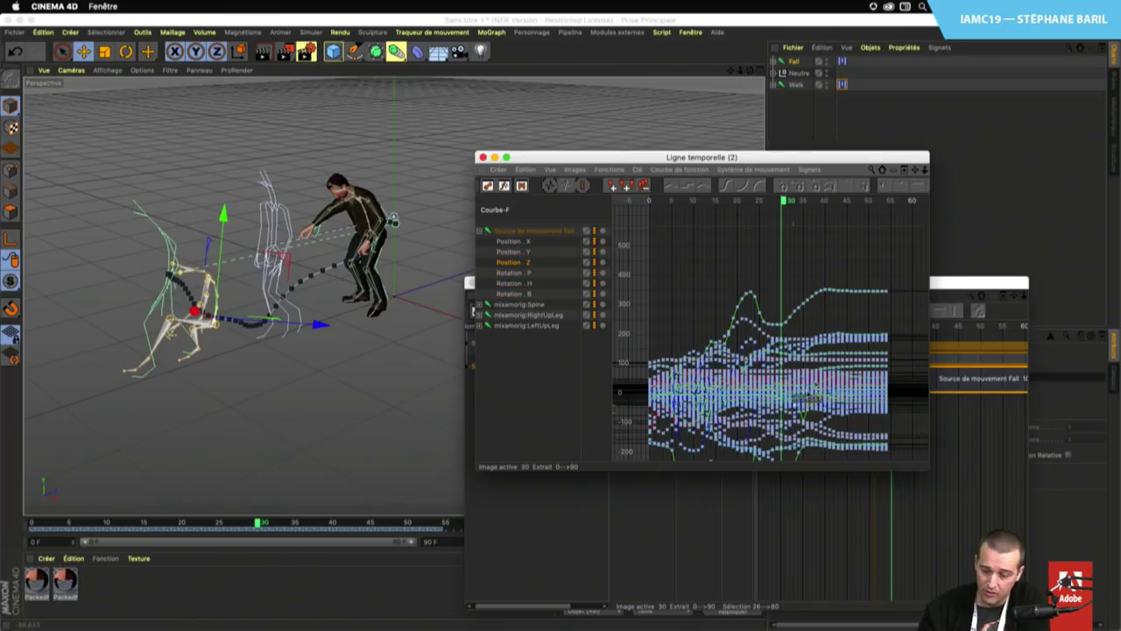
pyautogui.click(682, 169)
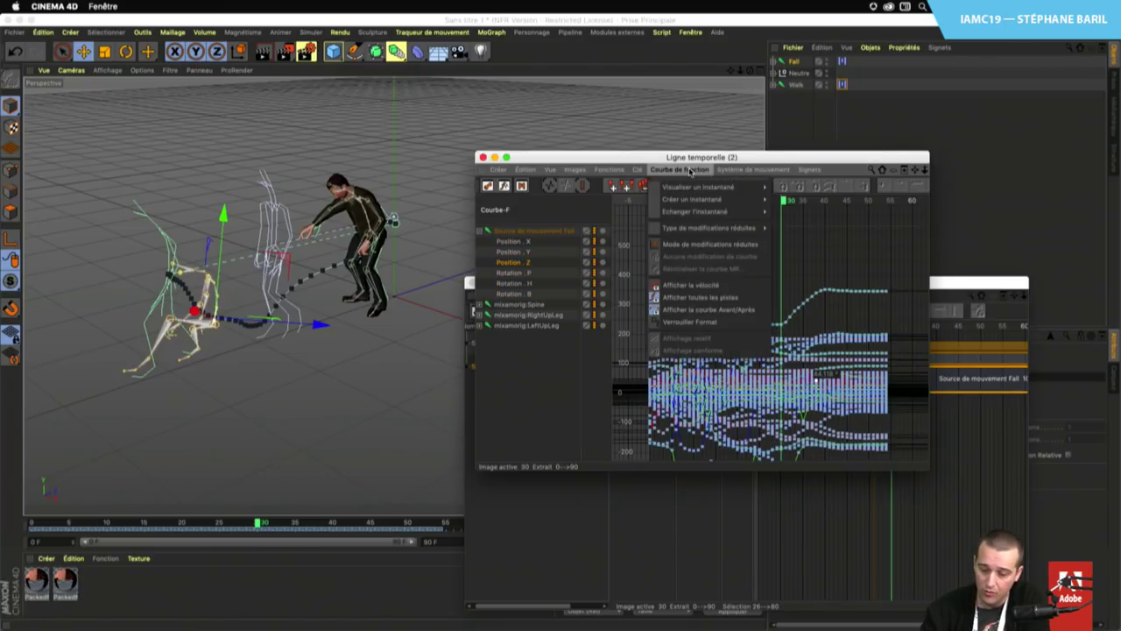
pyautogui.click(745, 300)
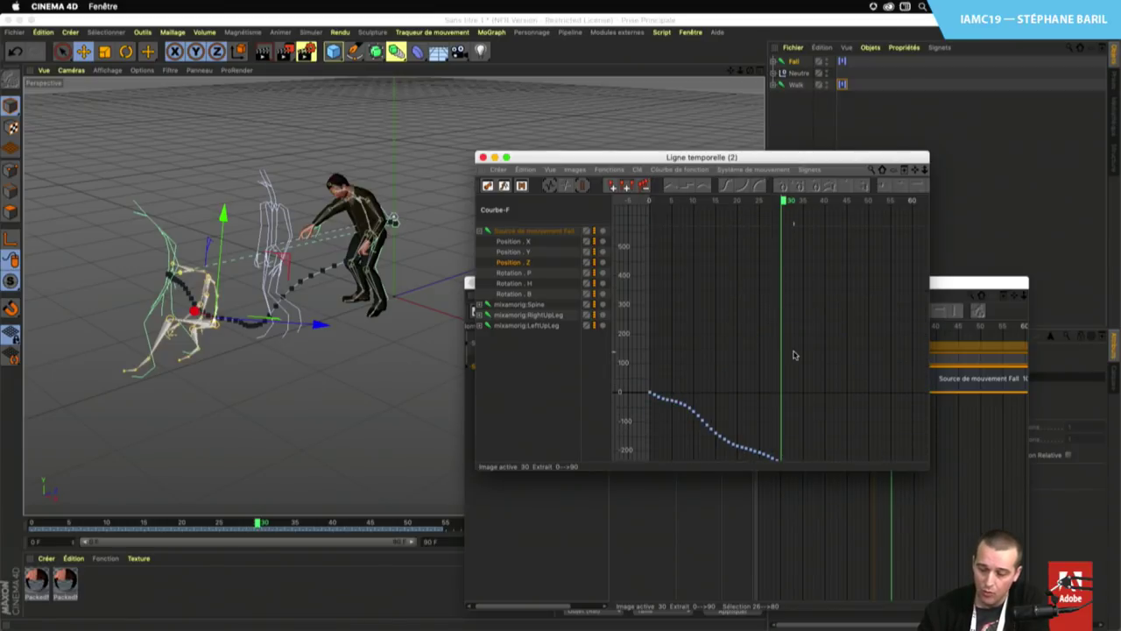
# Select every key of the Fall source's Position . Z curve, shift the curve down about 175 cm and 3 frames later, then scrub to frame 13
pyautogui.click(923, 173)
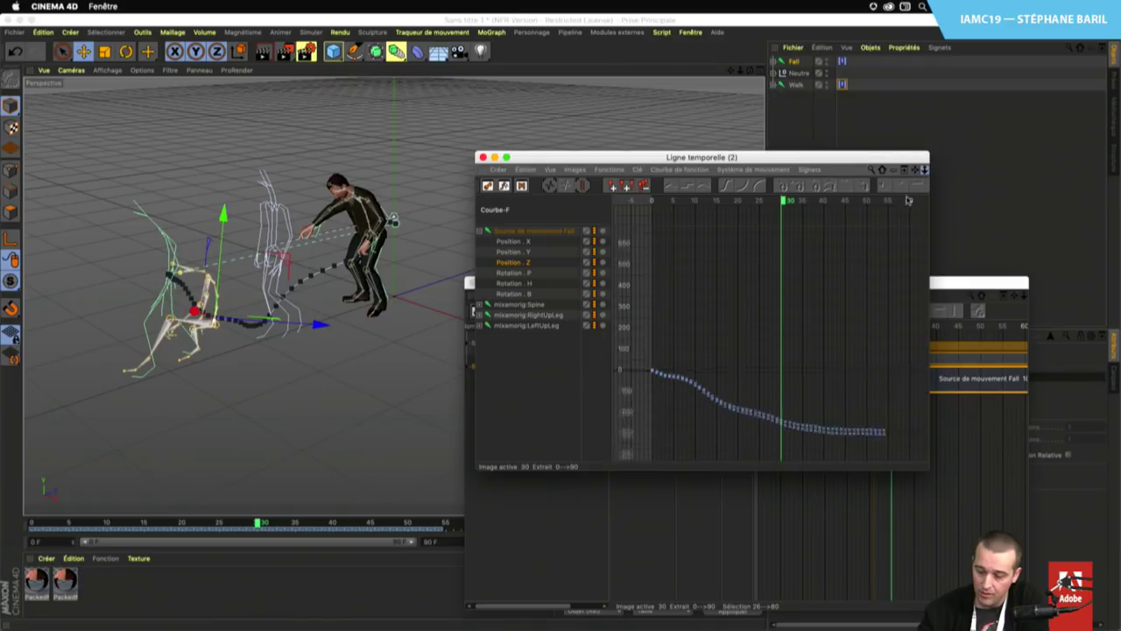
pyautogui.moveTo(912, 321); pyautogui.dragTo(625, 445)
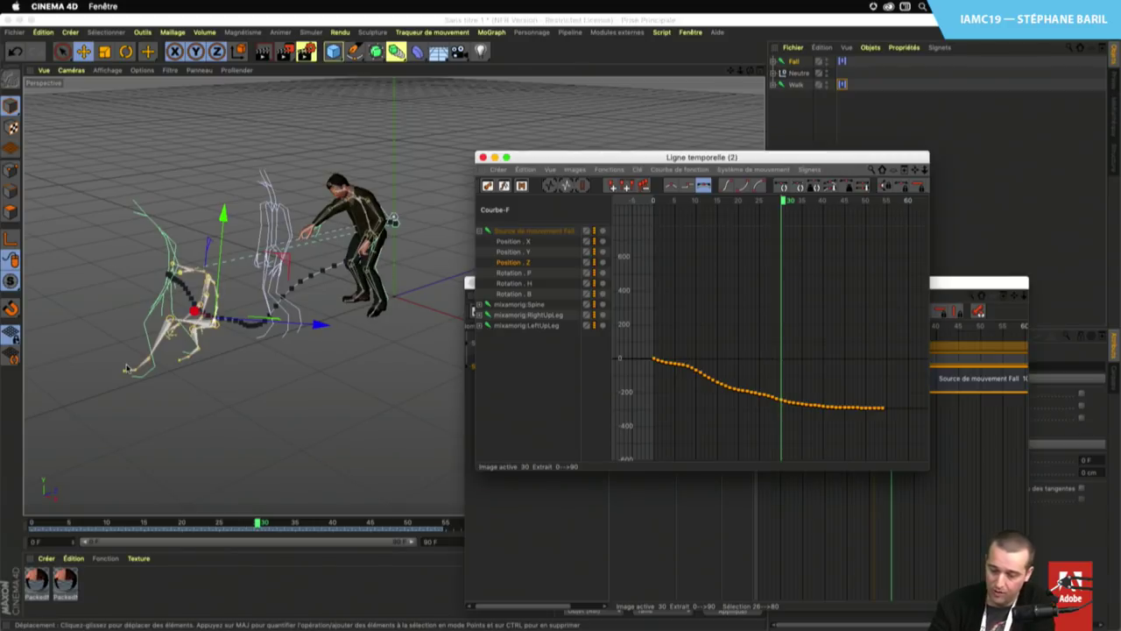
pyautogui.moveTo(654, 358); pyautogui.dragTo(667, 395)
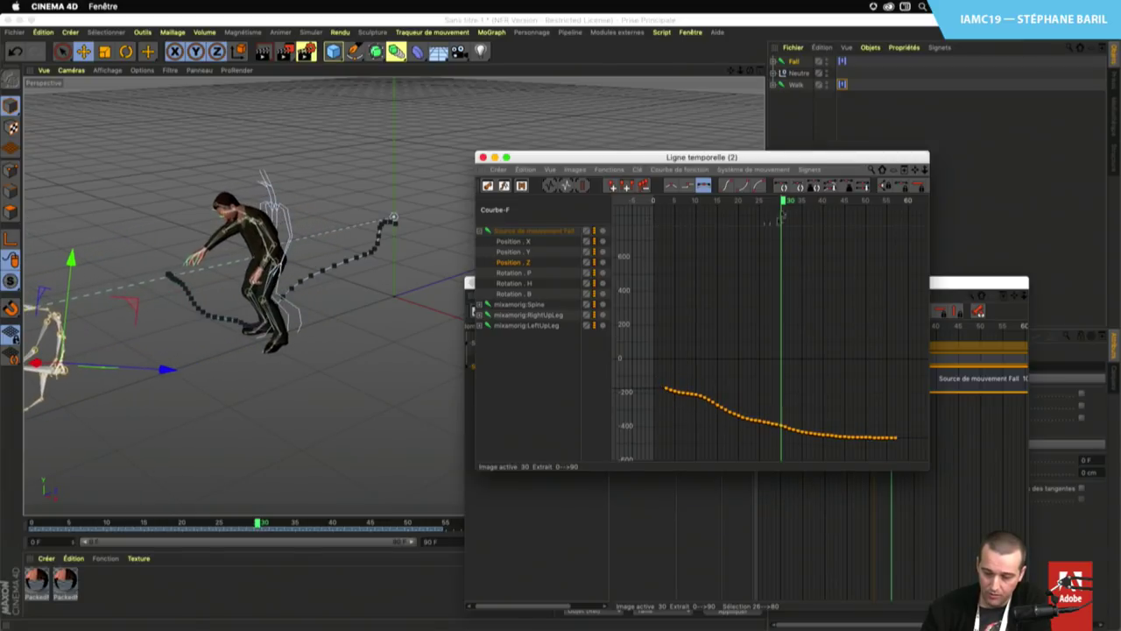
pyautogui.click(778, 203)
pyautogui.moveTo(777, 203); pyautogui.dragTo(710, 219)
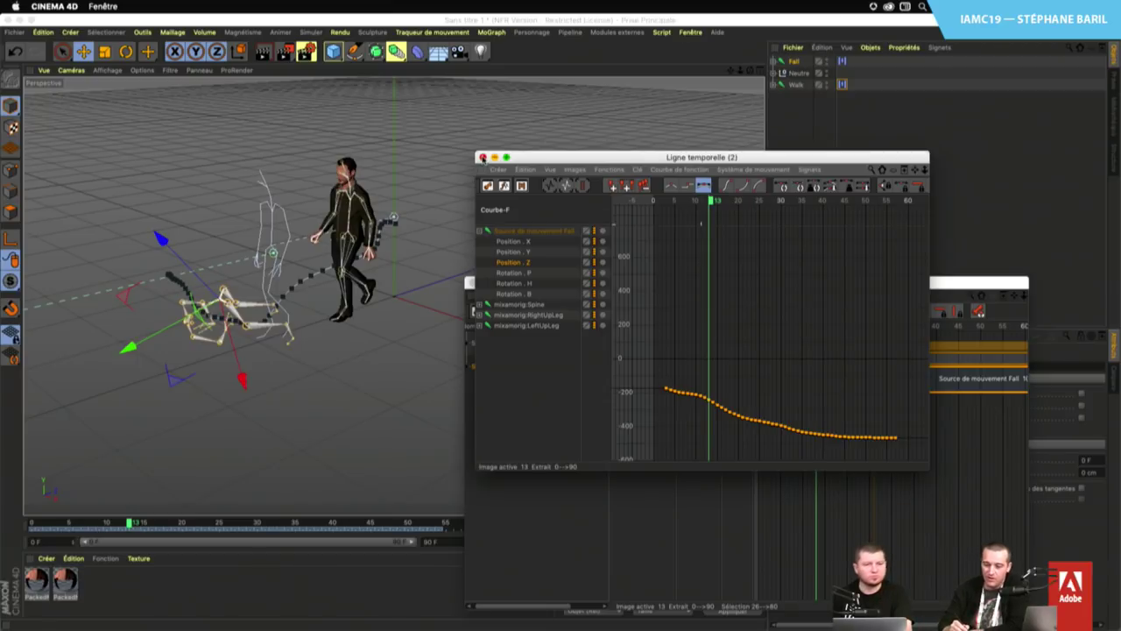
# Close both timeline windows and create a new empty project
pyautogui.click(482, 156)
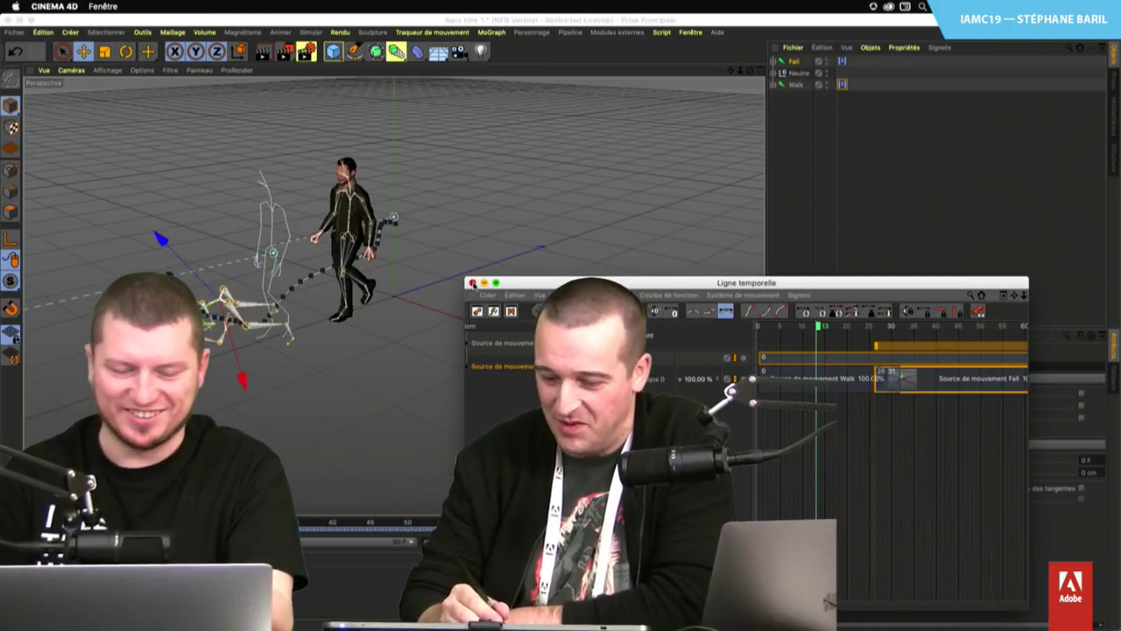
pyautogui.click(472, 284)
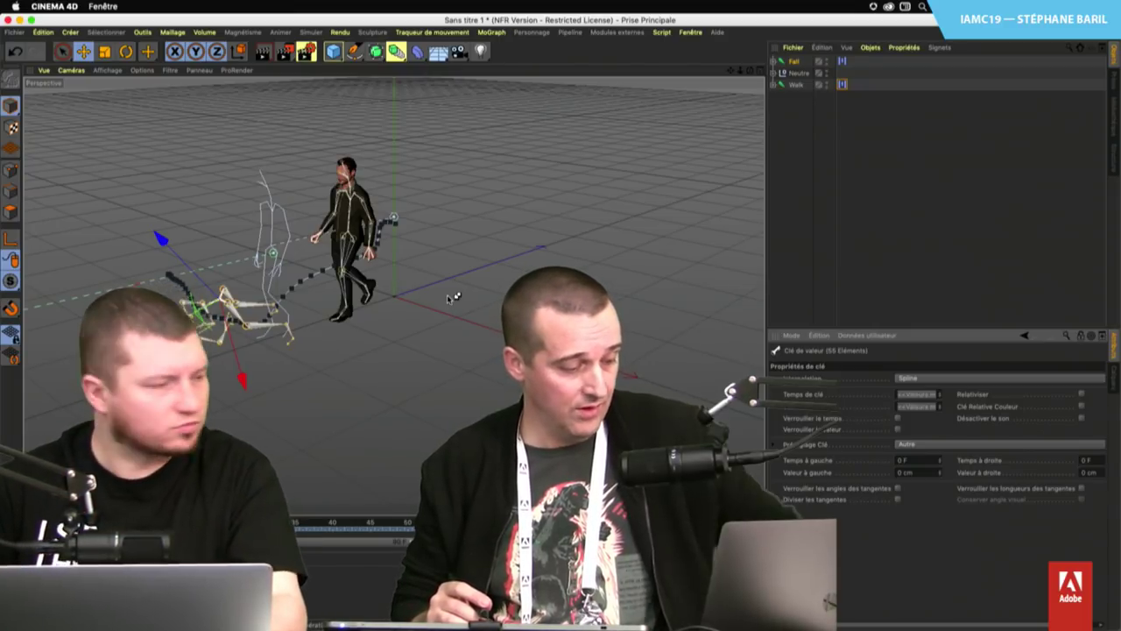
pyautogui.press('super+n')
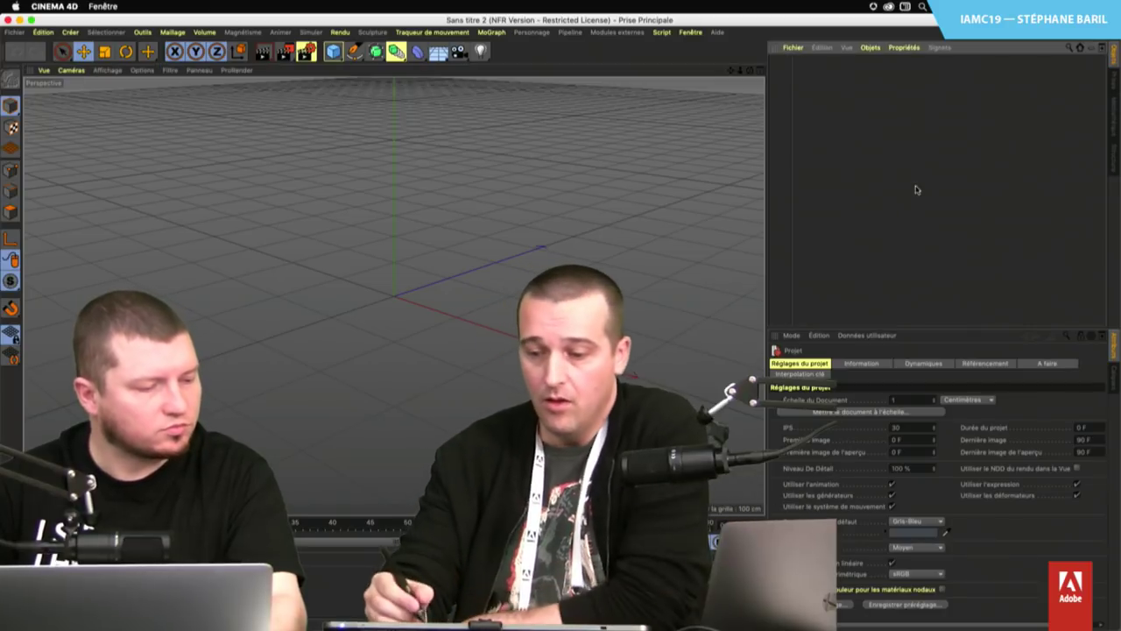
# Merge T-Pose.fbx from the Perso-01-Anims folder into the project, keeping the FBX import settings as they are
pyautogui.click(793, 48)
pyautogui.click(833, 68)
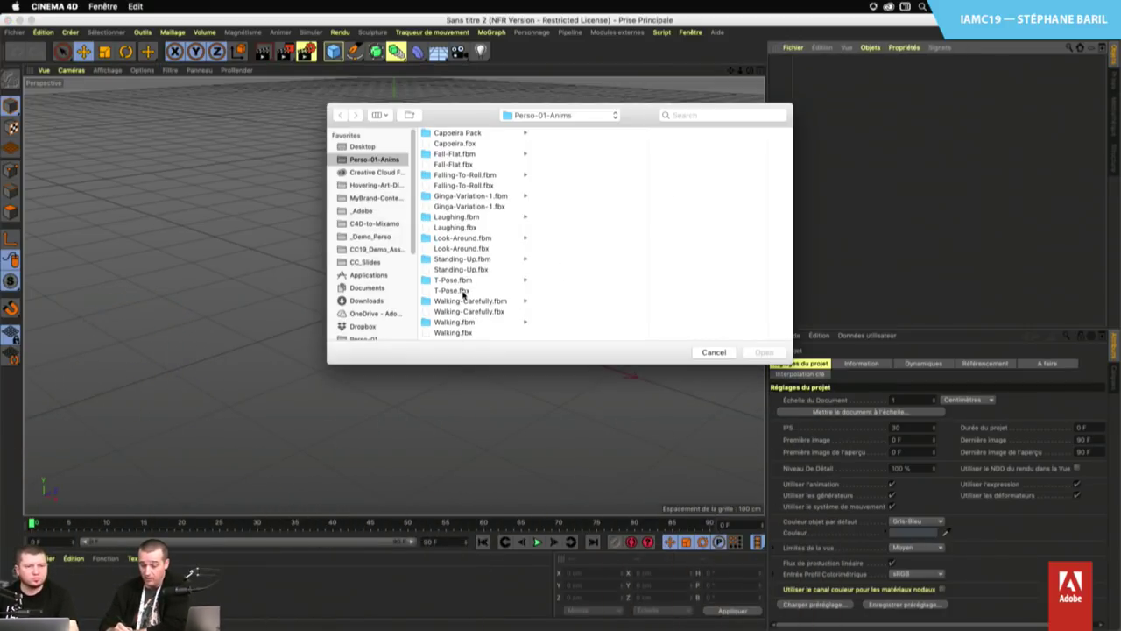
pyautogui.click(462, 291)
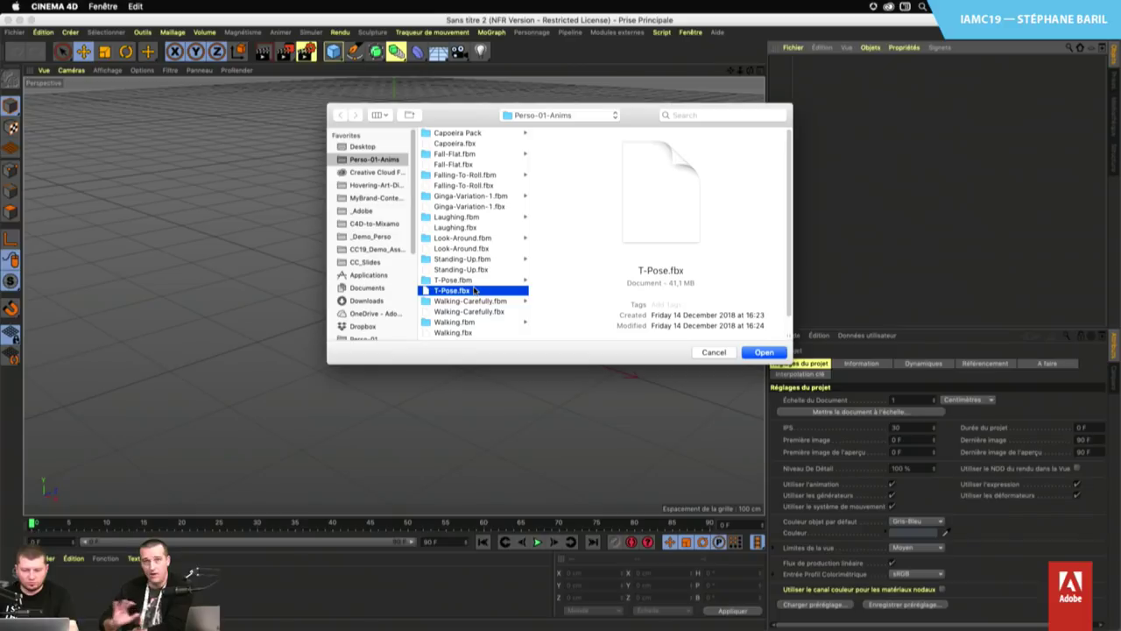
pyautogui.click(763, 352)
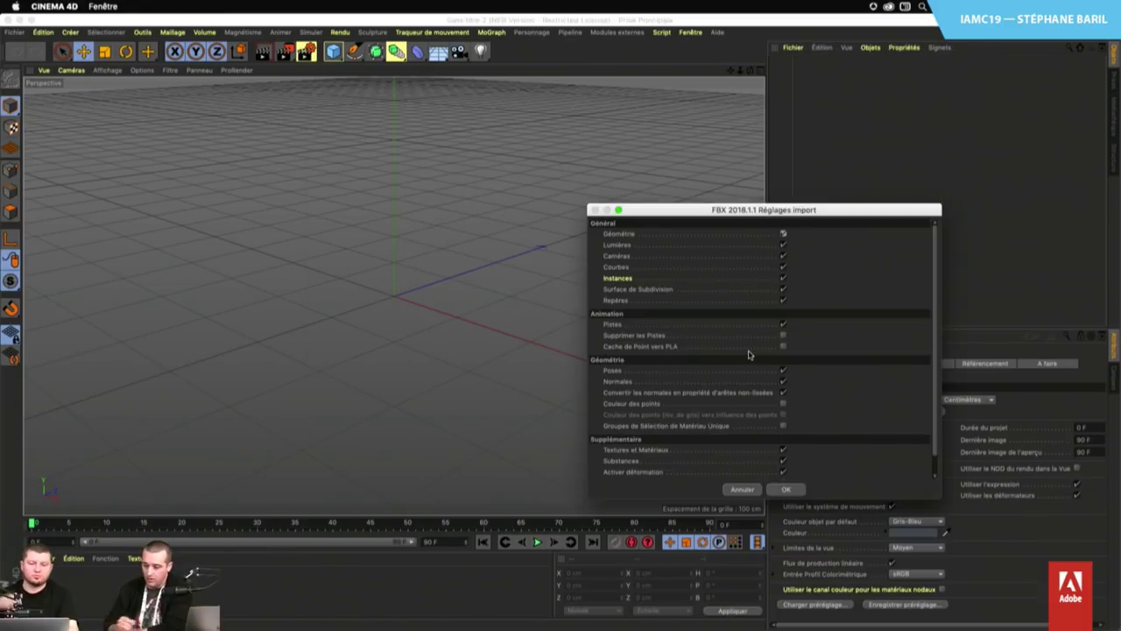
pyautogui.click(785, 489)
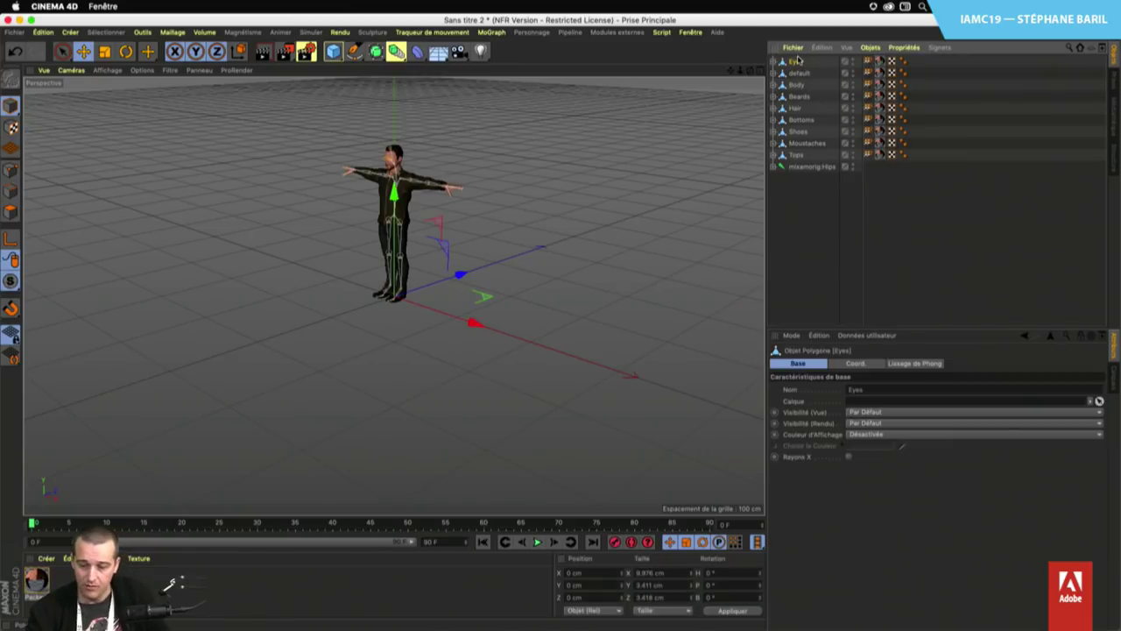
# Group the nine mesh objects from Eyes to Tops under a null and display the presets in the content library
pyautogui.keyDown('shift'); pyautogui.click(794, 155); pyautogui.keyUp('shift')
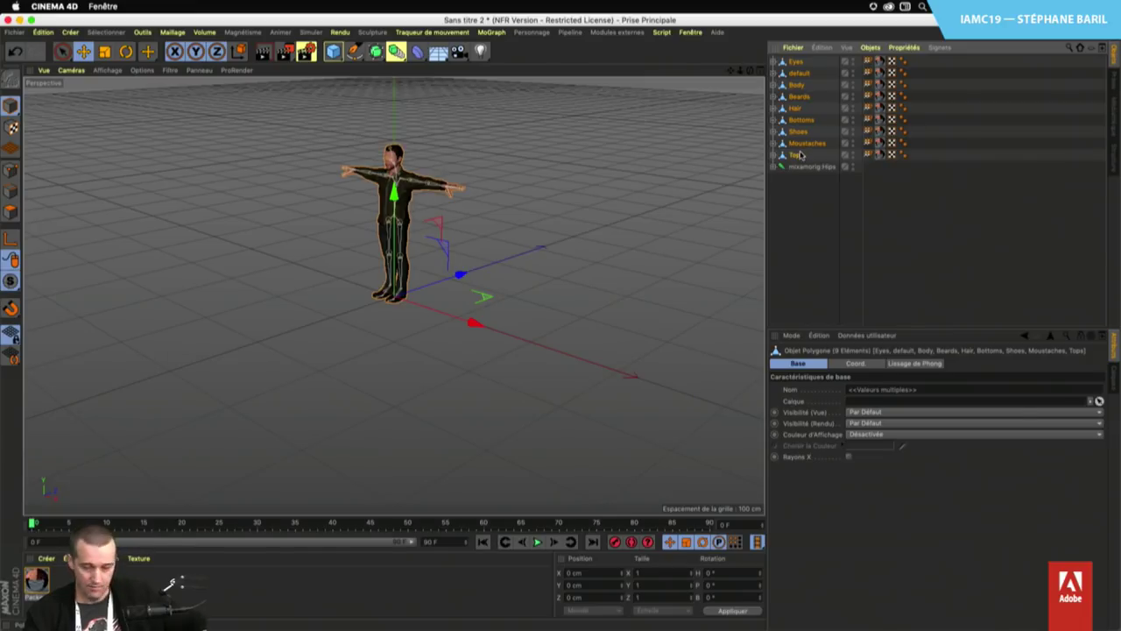
pyautogui.hotkey('alt', 'g')
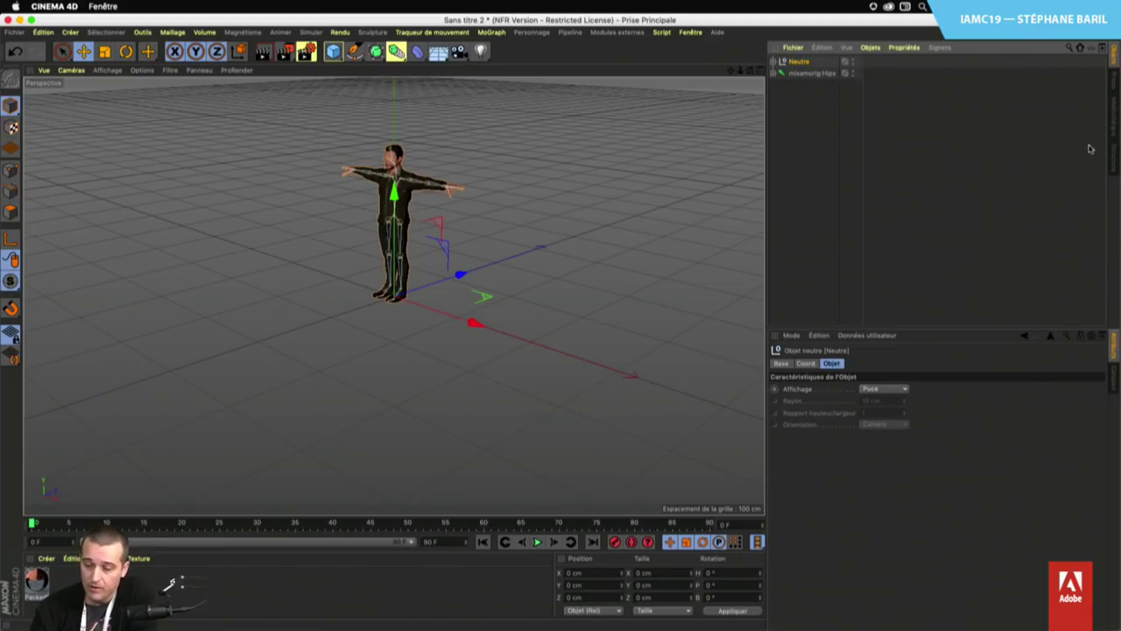
pyautogui.click(1116, 130)
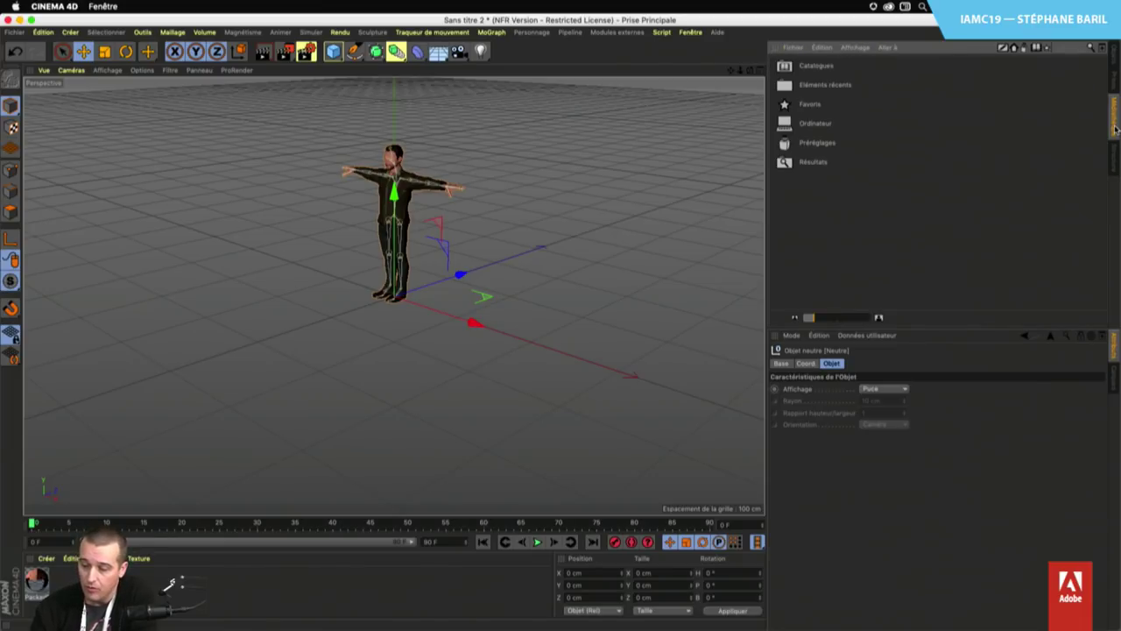
pyautogui.doubleClick(810, 142)
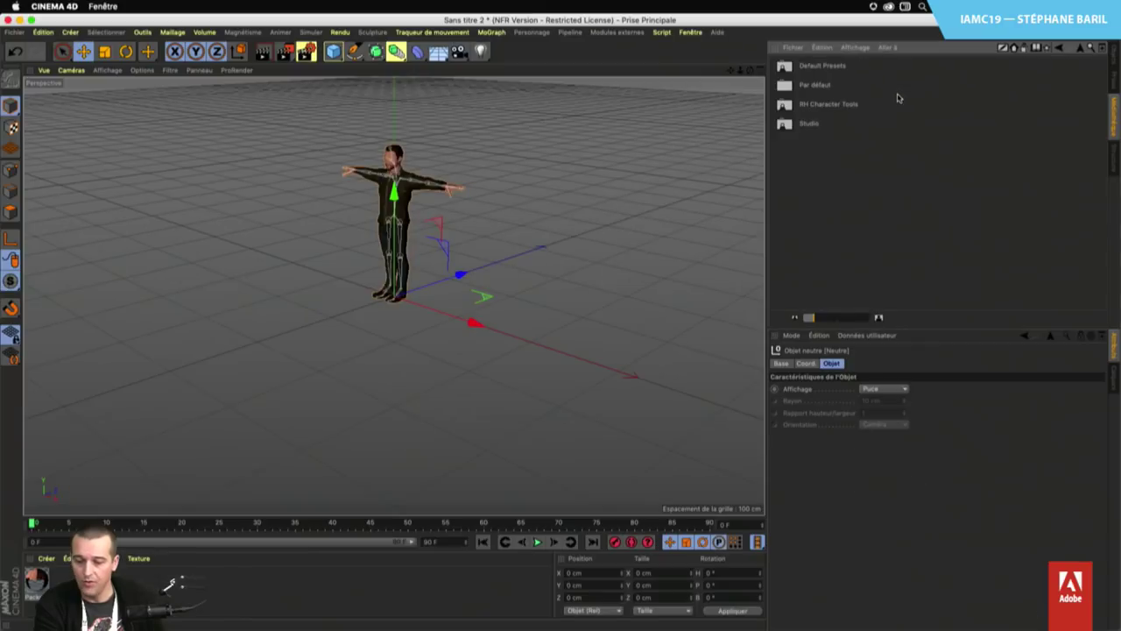
# Switch to Safari, view the portfolio site's Links page, and bring up the Diigo public bookmark library
pyautogui.press('super+Tab')
pyautogui.press('super+Tab')
pyautogui.press('super+Tab')
pyautogui.press('super+Tab')
pyautogui.press('super+Tab')
pyautogui.press('super+Tab')
pyautogui.press('super+Tab')
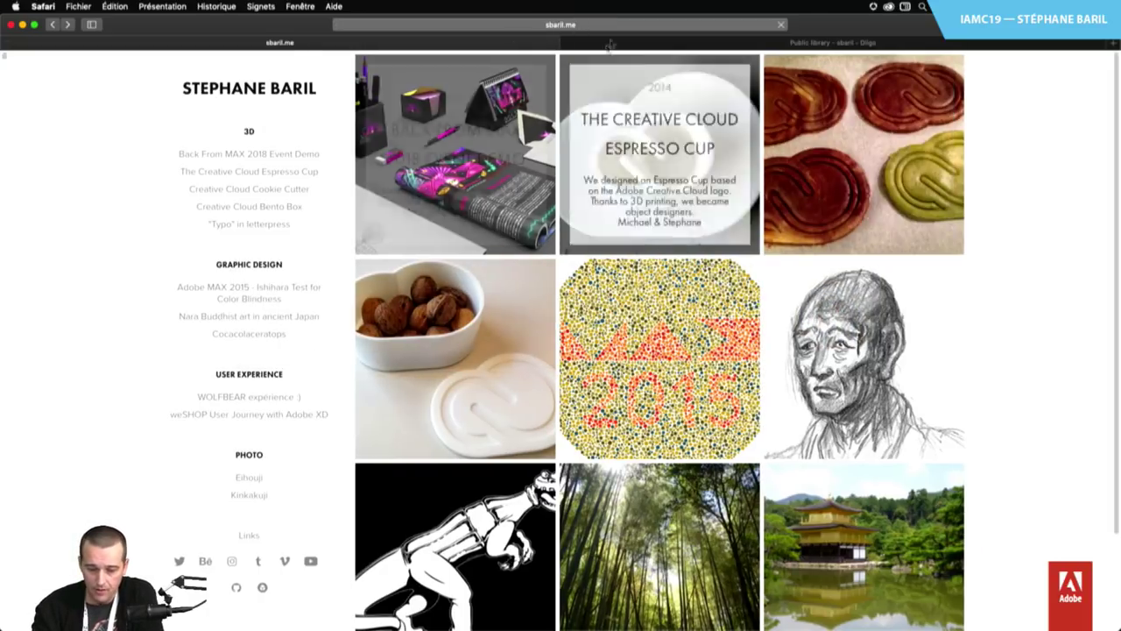
pyautogui.click(248, 537)
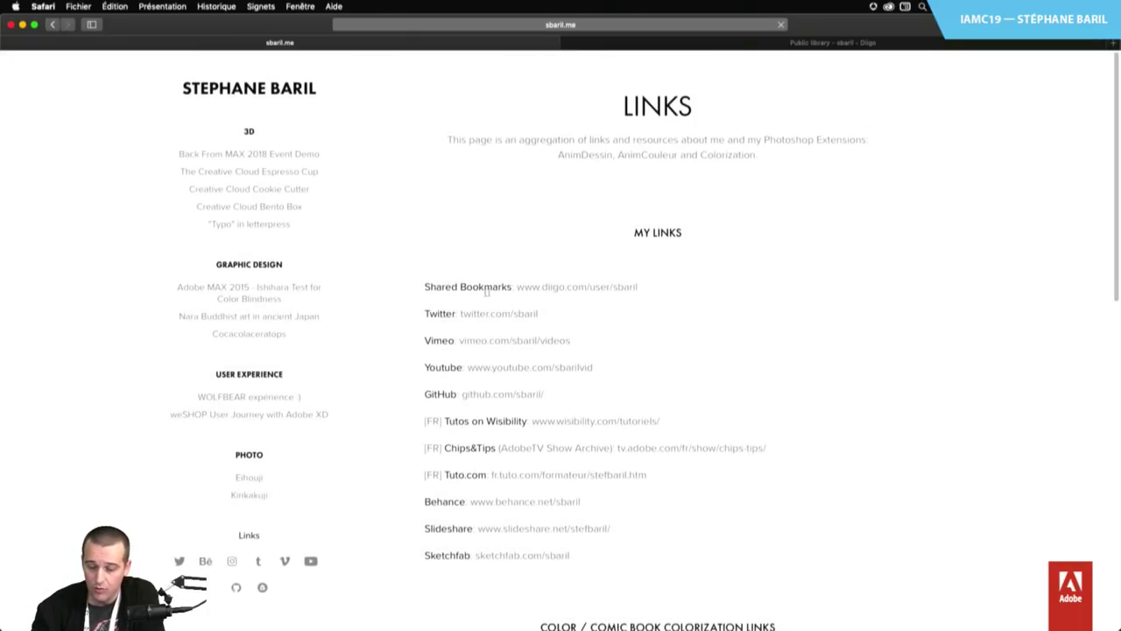
pyautogui.click(833, 44)
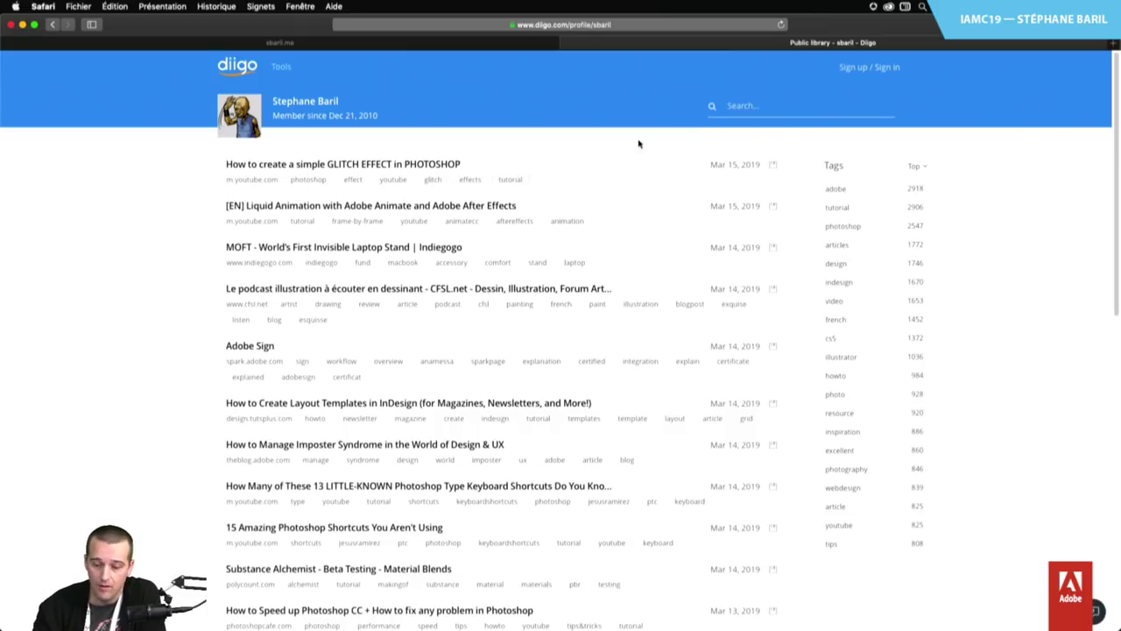
# Search the Diigo bookmark library for cinema4D
pyautogui.click(751, 102)
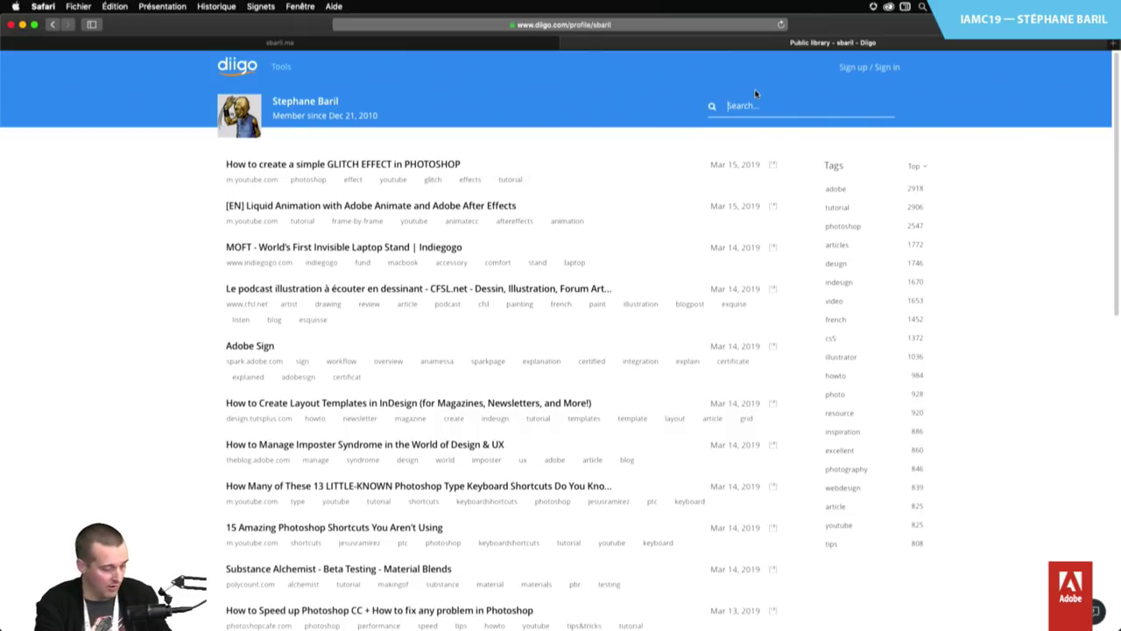
pyautogui.write('cini')
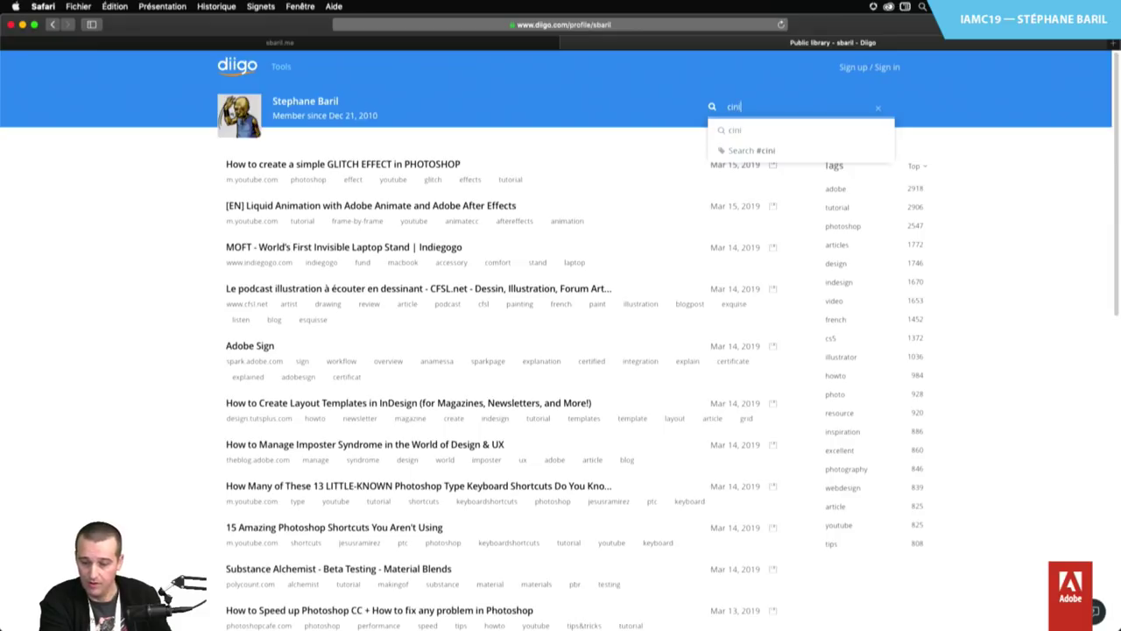
pyautogui.press('BackSpace')
pyautogui.write('ema')
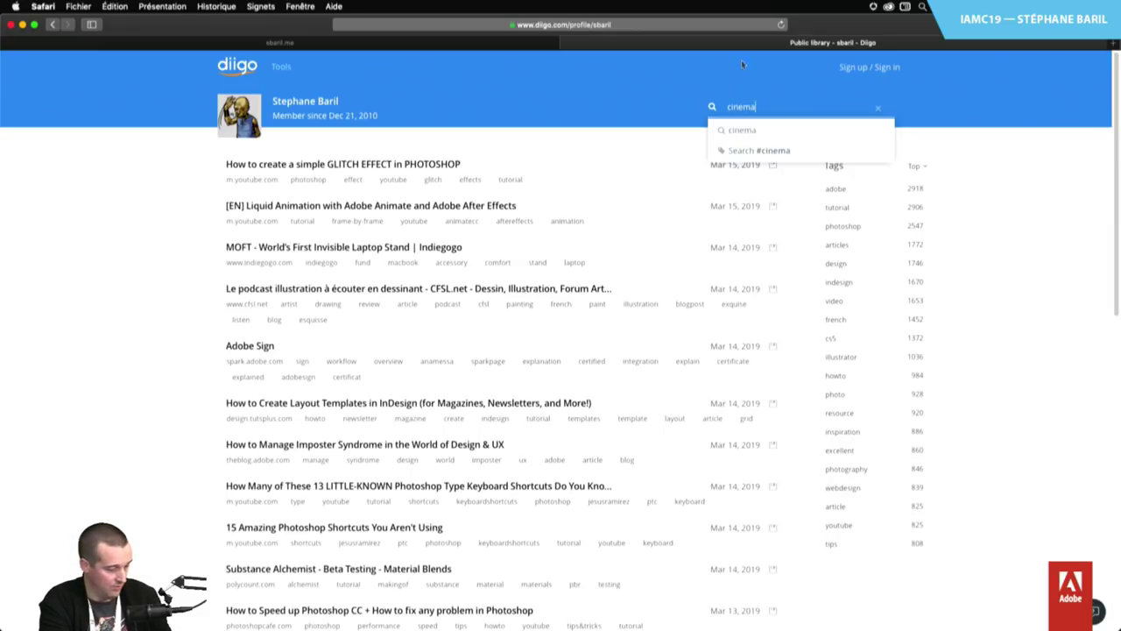
pyautogui.write('4D')
pyautogui.press('Return')
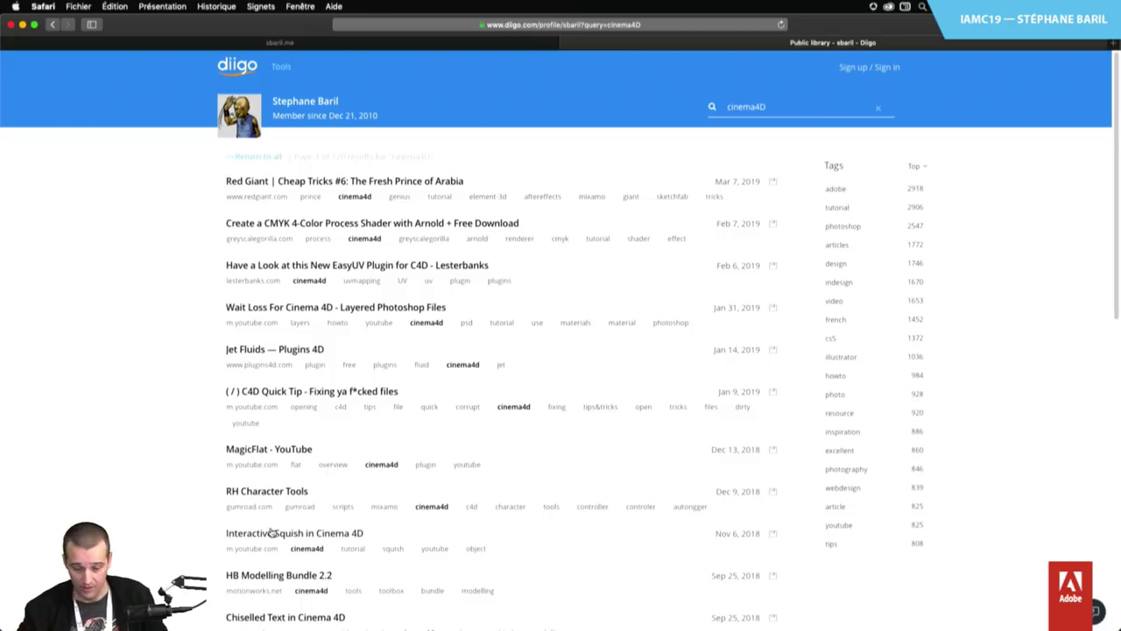
# Return to Cinema 4D, load the Tool Palette from the RH Character Tools presets, and enlarge it to show all its tools
pyautogui.press('super+Tab')
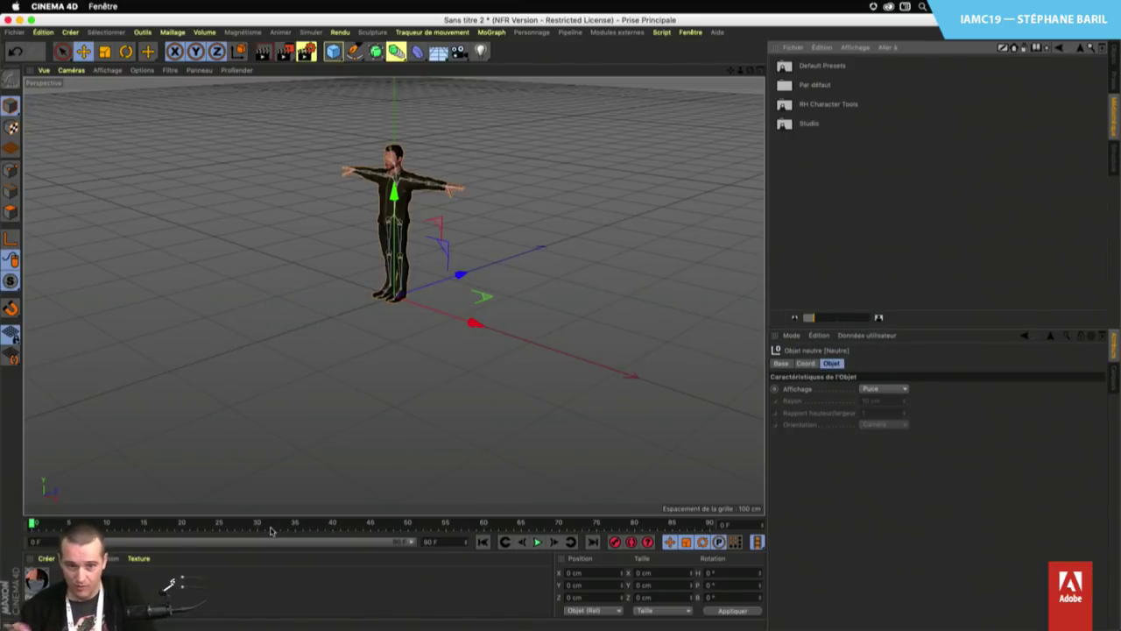
pyautogui.doubleClick(830, 105)
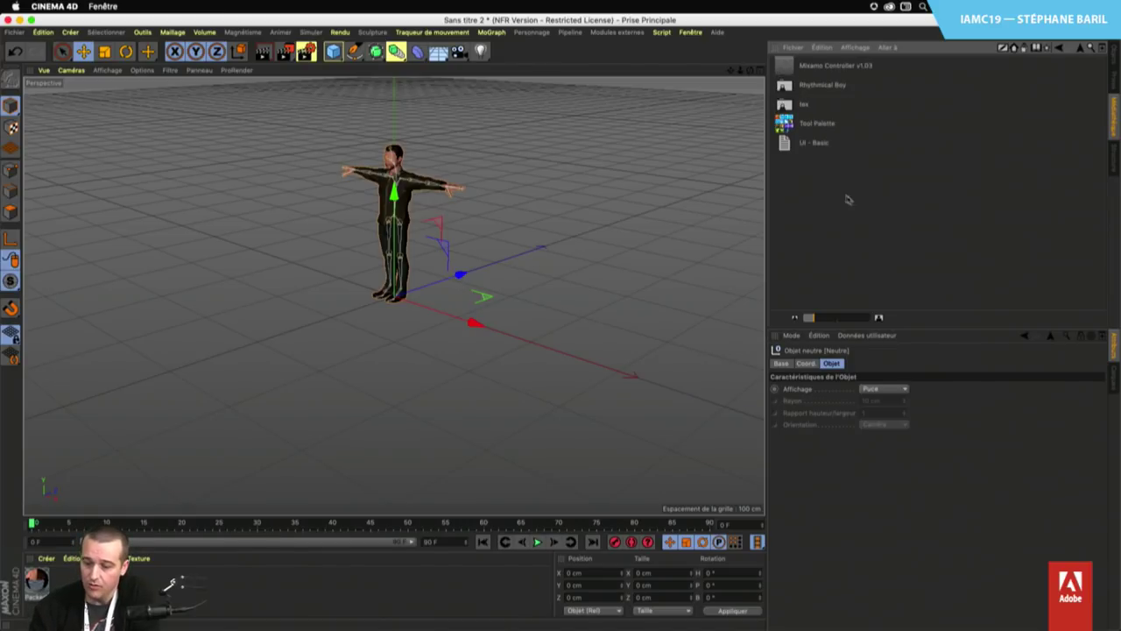
pyautogui.click(825, 127)
pyautogui.doubleClick(825, 128)
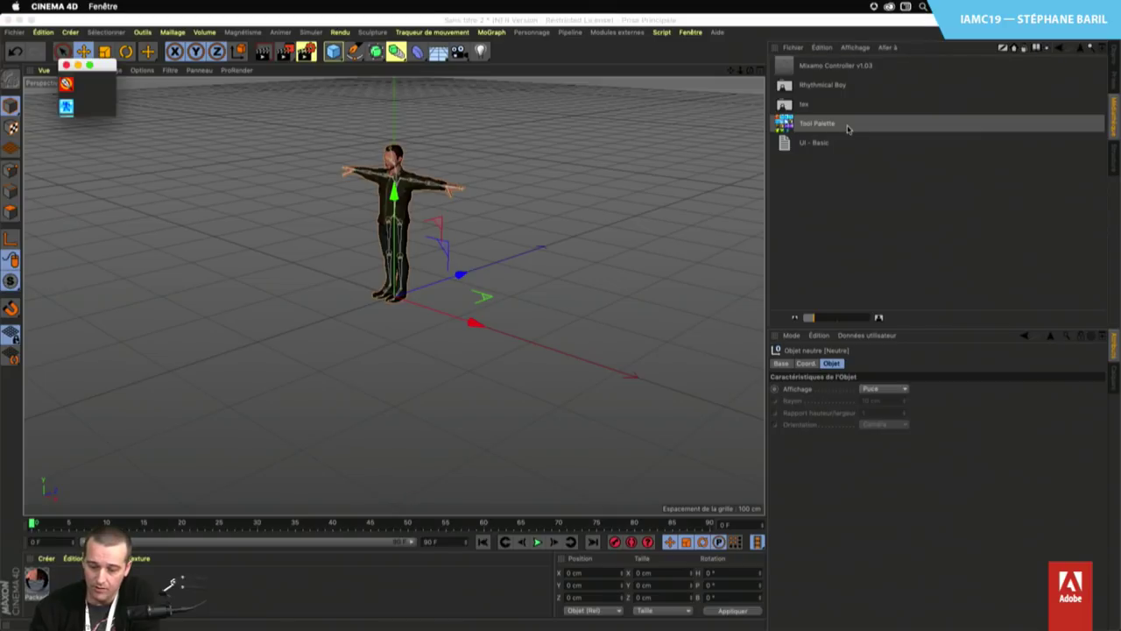
pyautogui.moveTo(114, 116); pyautogui.dragTo(96, 425)
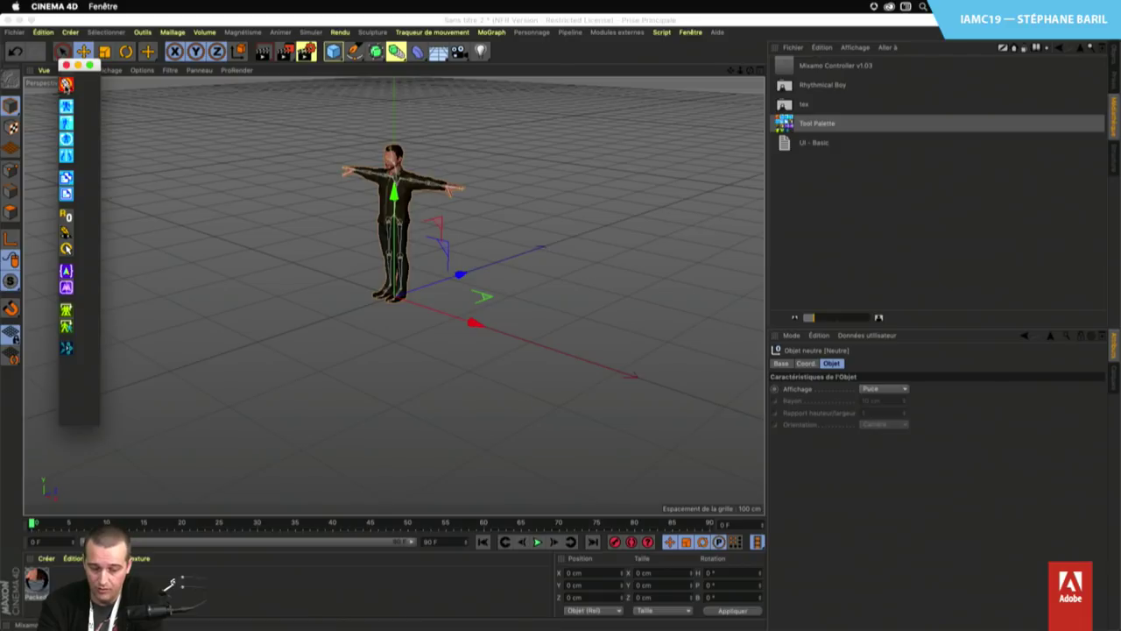
# Load the UI - Basic layout and add the Mixamo Controller v1.03 preset to the scene
pyautogui.click(819, 146)
pyautogui.doubleClick(819, 145)
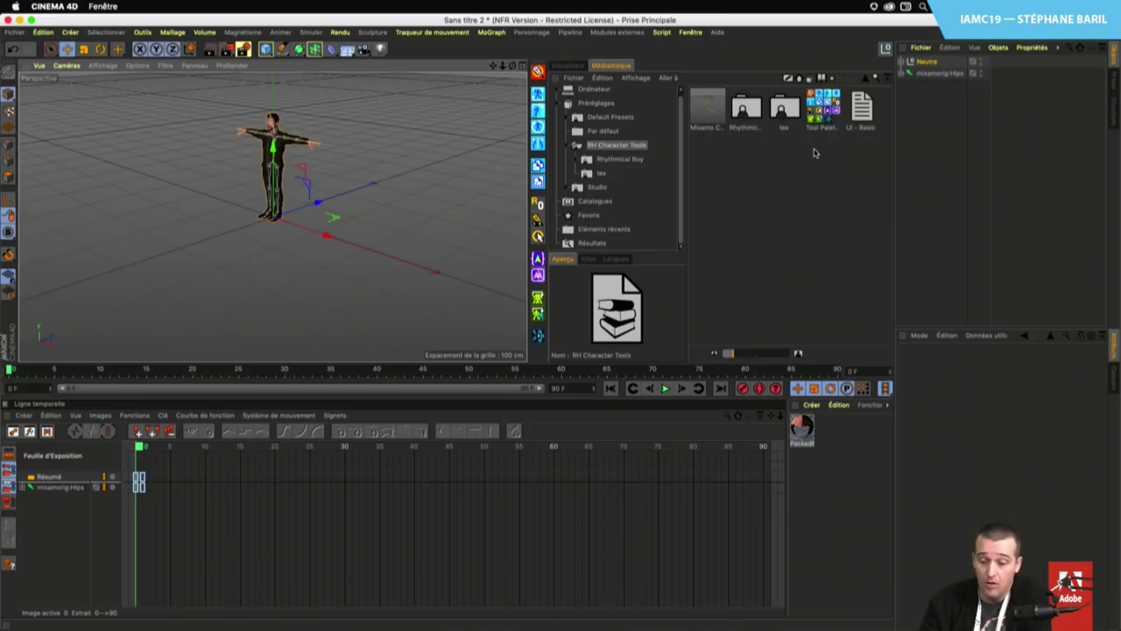
pyautogui.click(714, 116)
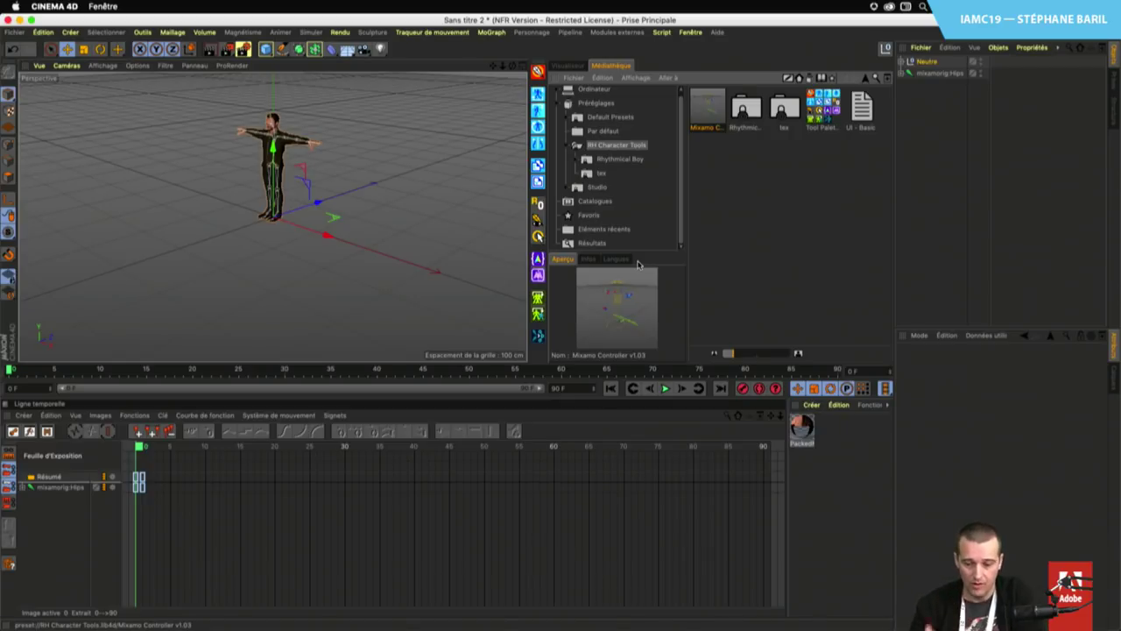
pyautogui.moveTo(708, 107); pyautogui.dragTo(370, 203)
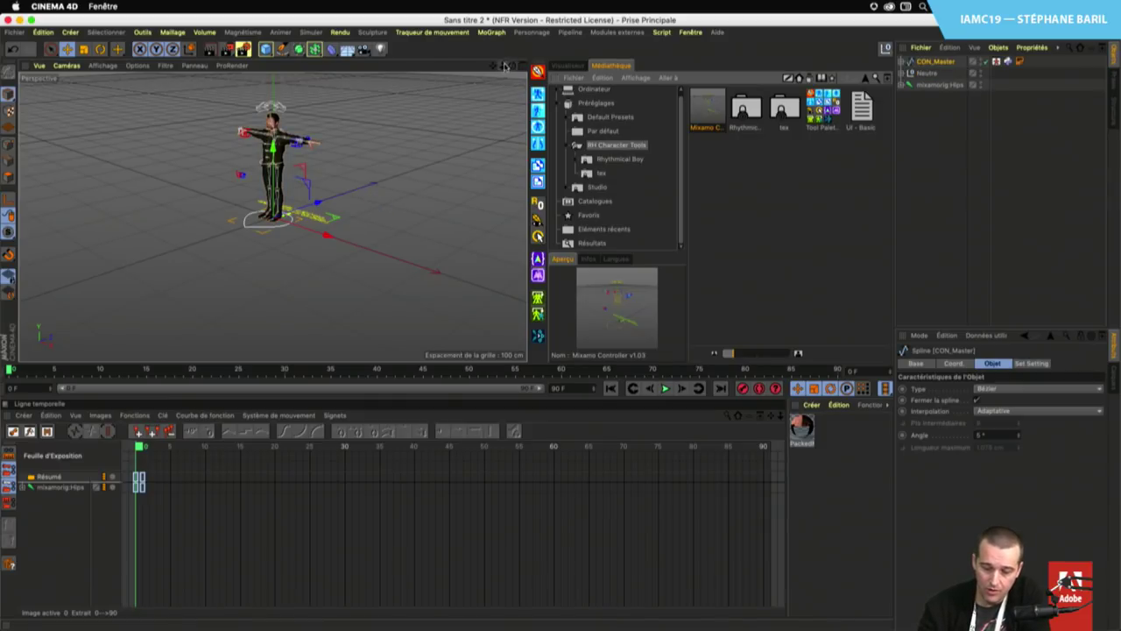
# Move the HeelL marker to the back of the character's left shoe heel with Symmetry on
pyautogui.press('o')
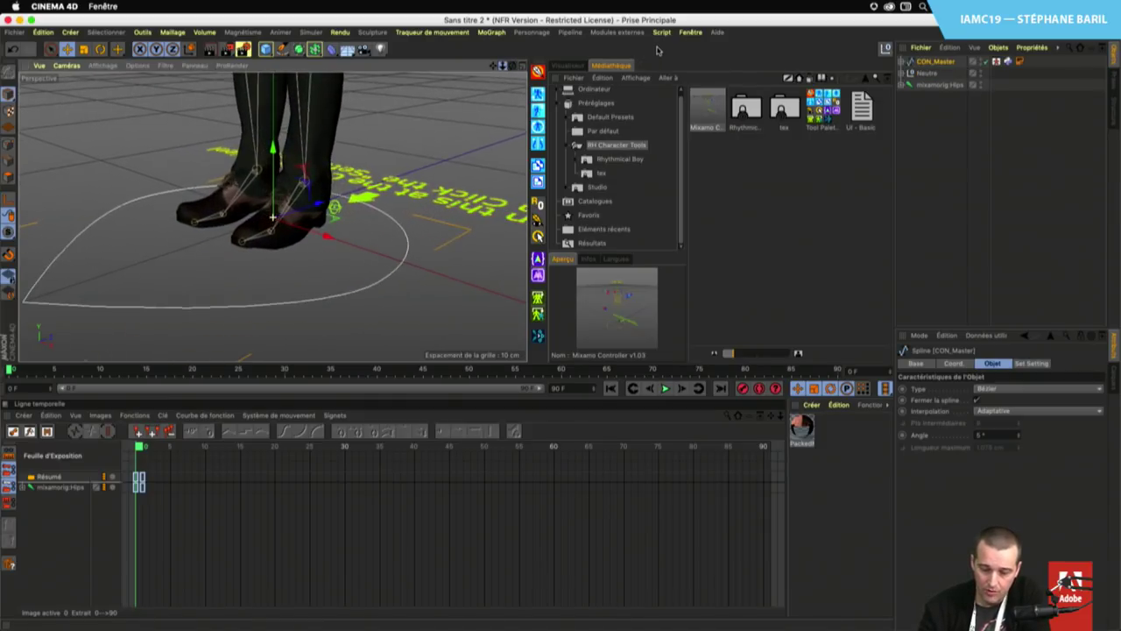
pyautogui.moveTo(512, 68); pyautogui.dragTo(391, 298)
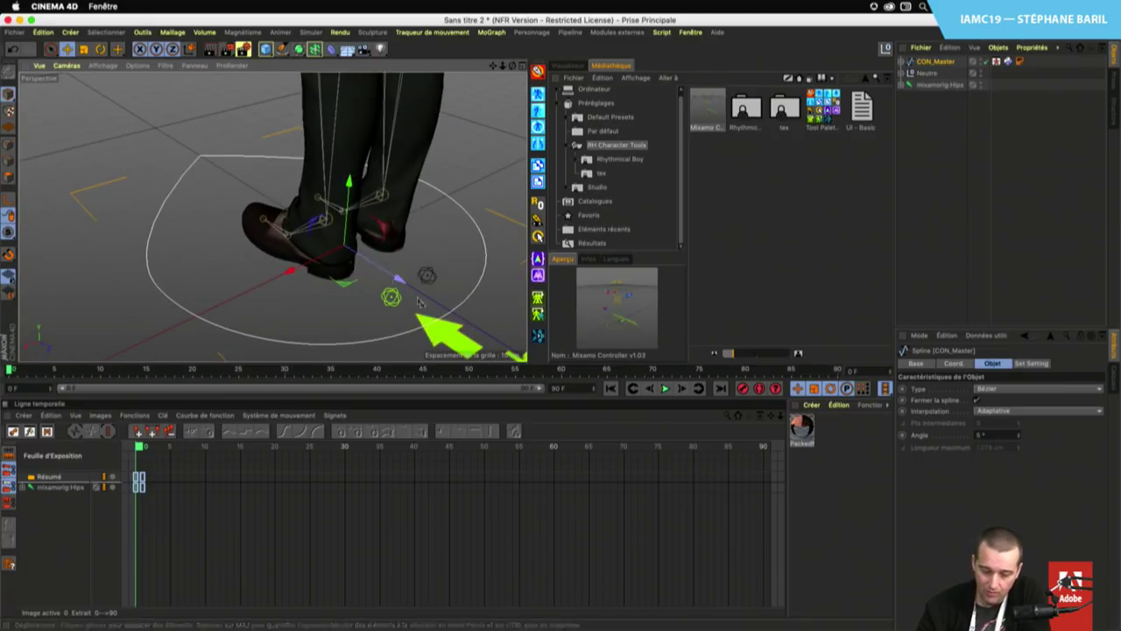
pyautogui.click(394, 304)
pyautogui.moveTo(454, 344); pyautogui.dragTo(408, 308)
pyautogui.moveTo(299, 301); pyautogui.dragTo(293, 304)
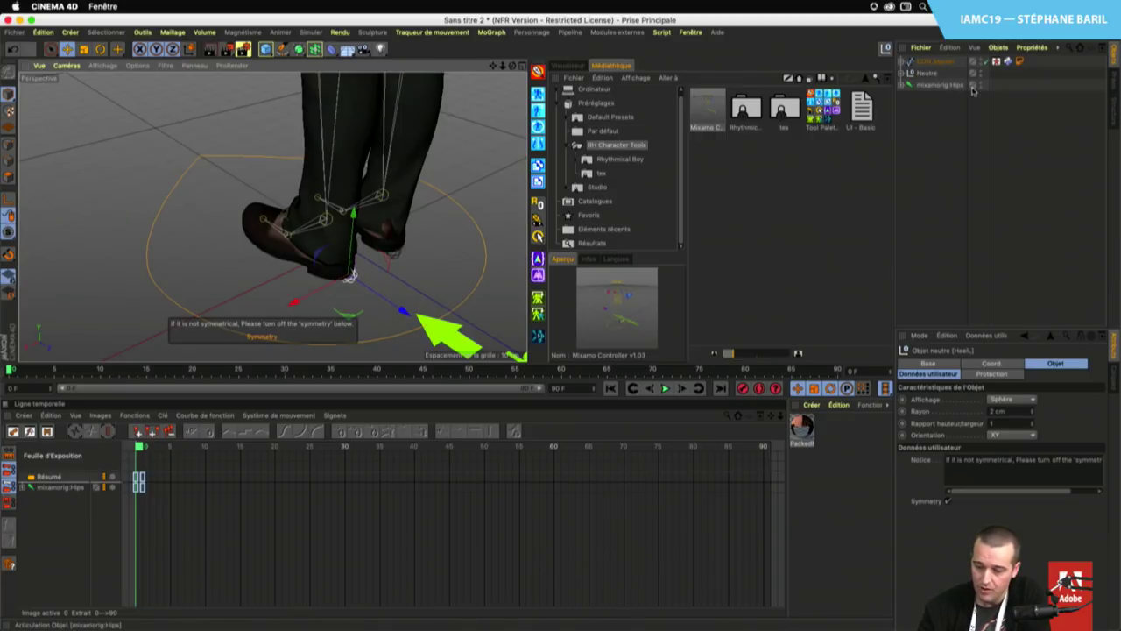
# Run the Mixamo controller setup on the character, accepting the deletion of all animation tracks in the joints
pyautogui.click(536, 71)
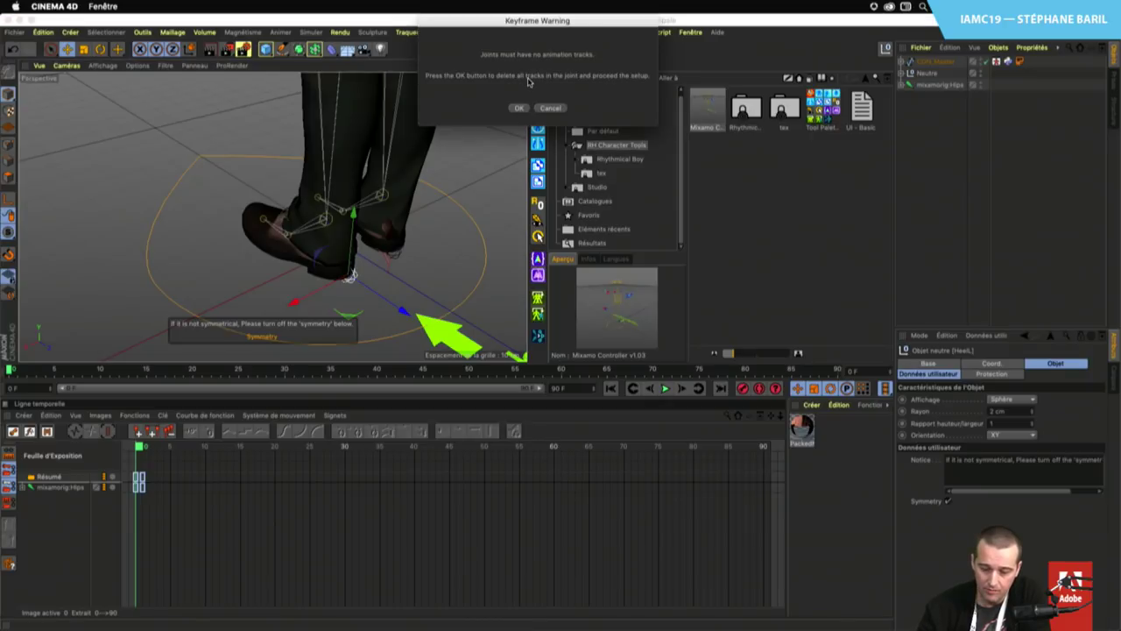
pyautogui.click(518, 108)
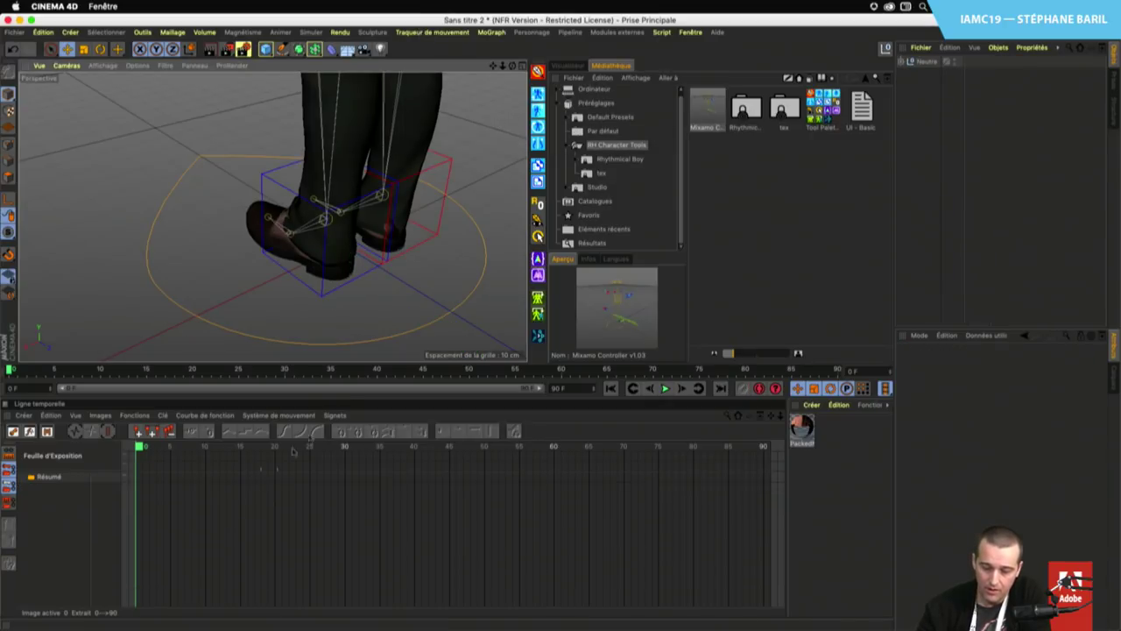
pyautogui.moveTo(502, 66); pyautogui.dragTo(462, 120)
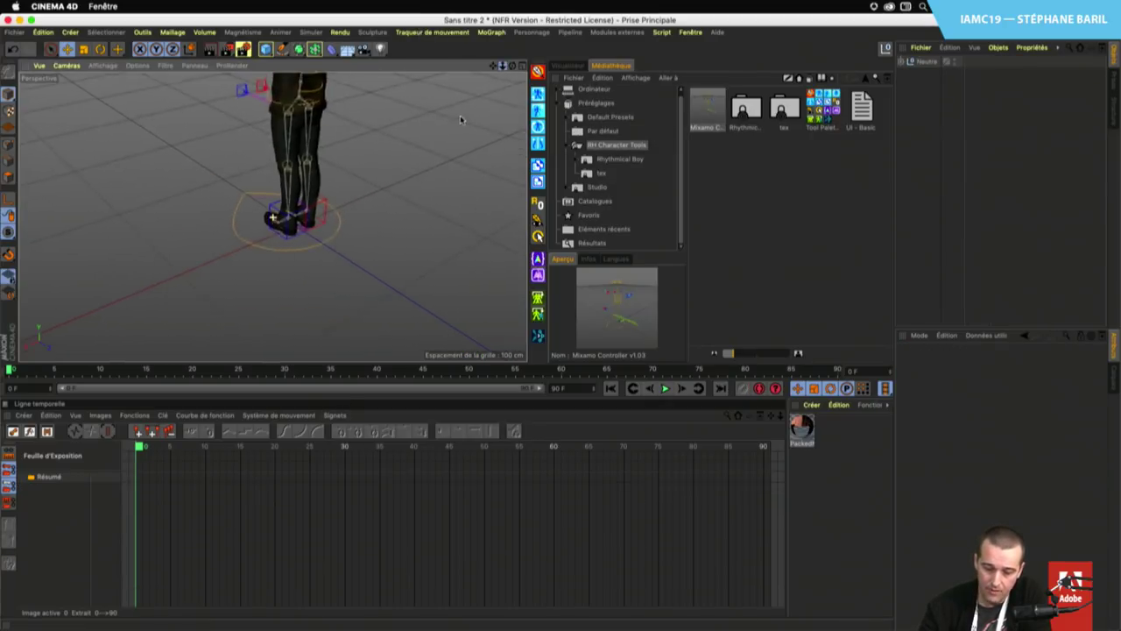
# Test the Mixamo rig by raising the character's left hand controller in the viewport
pyautogui.moveTo(494, 66); pyautogui.dragTo(569, 158)
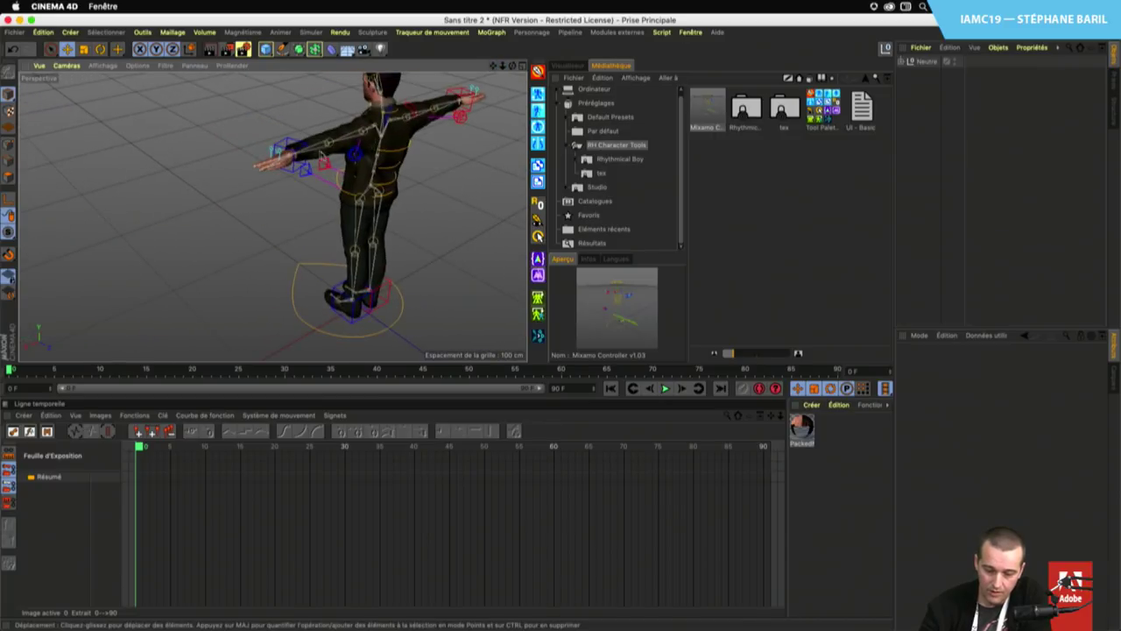
pyautogui.click(302, 155)
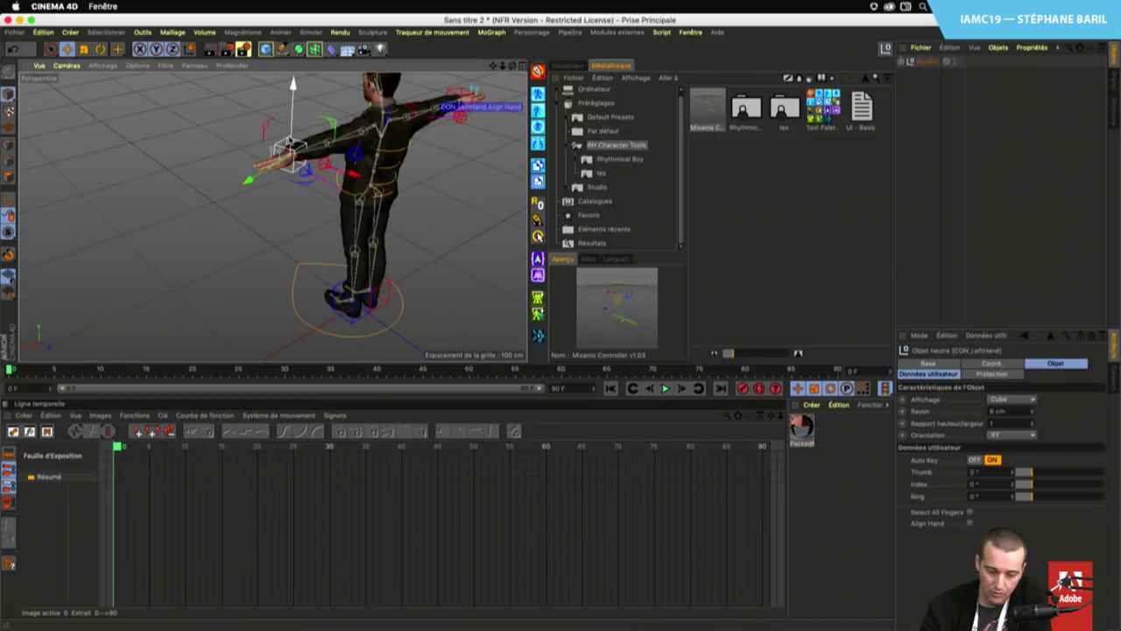
pyautogui.moveTo(339, 131)
pyautogui.mouseDown()
pyautogui.moveTo(358, 154)
pyautogui.moveTo(346, 114)
pyautogui.mouseUp()
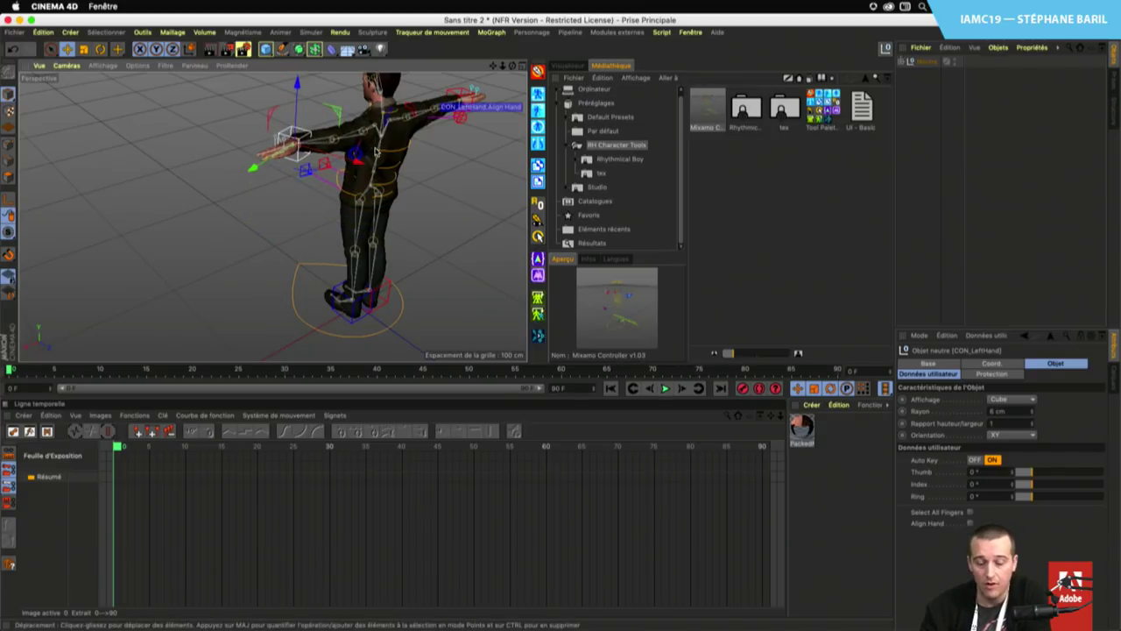
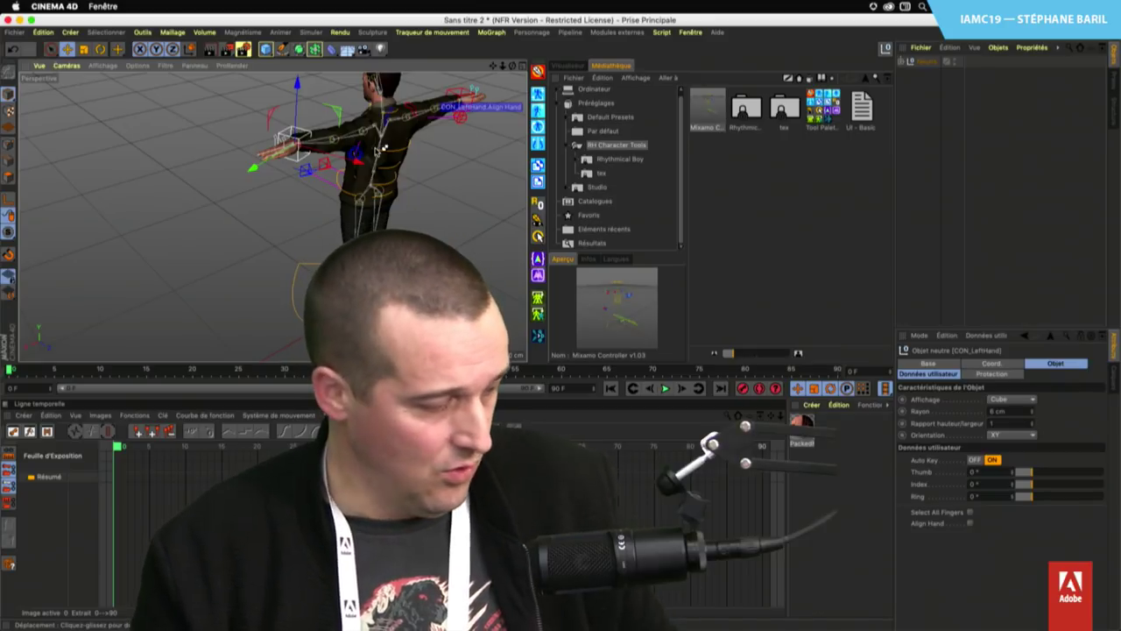
# Quit Cinema 4D without saving either untitled project
pyautogui.press('super+q')
pyautogui.click(516, 218)
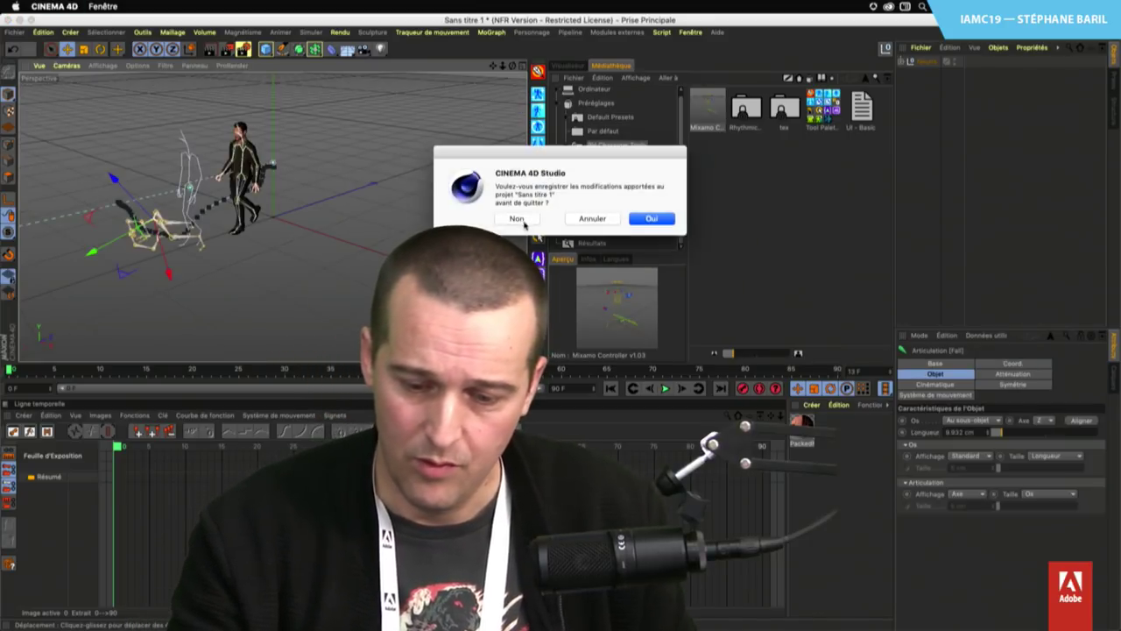
pyautogui.click(516, 219)
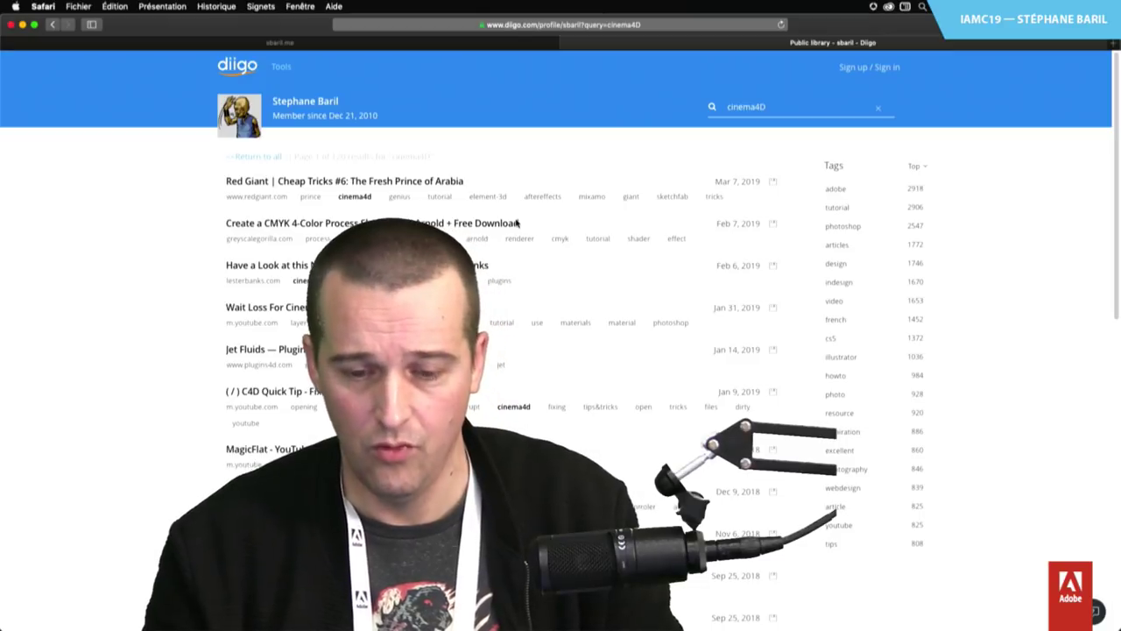
# Switch to Adobe Fuse CC (Beta) and enlarge its window to fill the screen
pyautogui.press('super+Tab')
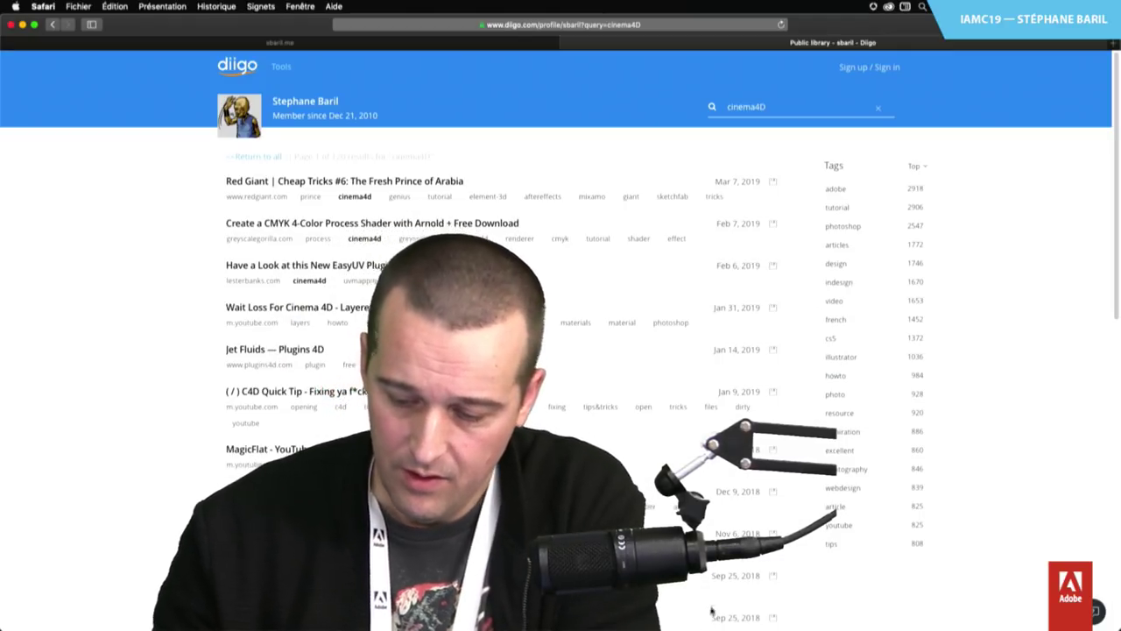
pyautogui.moveTo(791, 613)
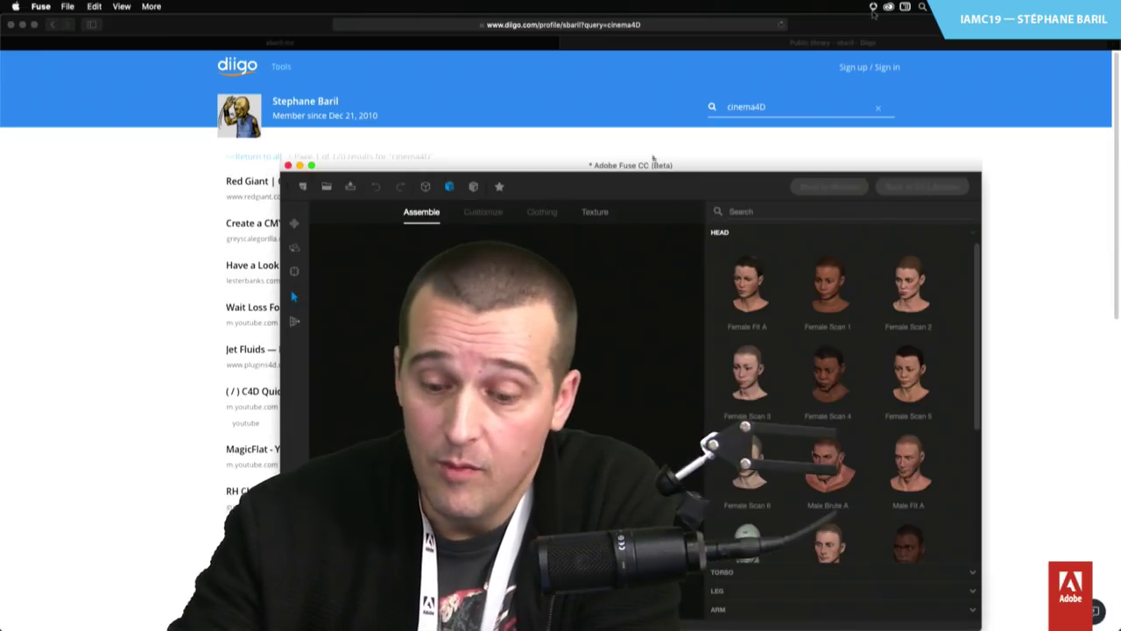
pyautogui.moveTo(652, 159); pyautogui.dragTo(558, 54)
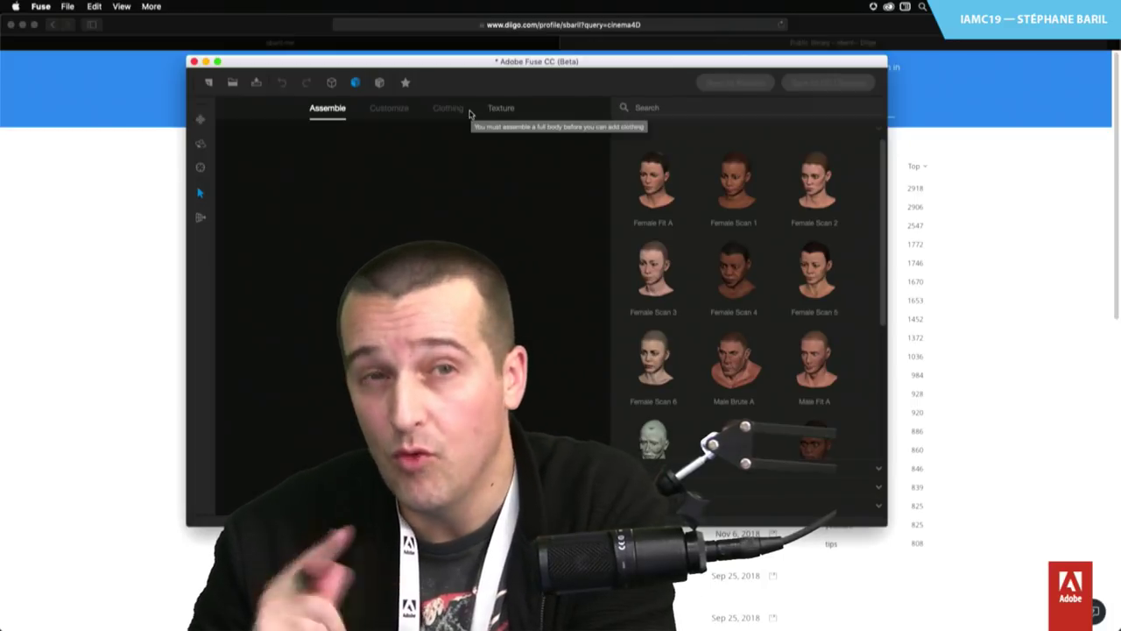
pyautogui.doubleClick(262, 61)
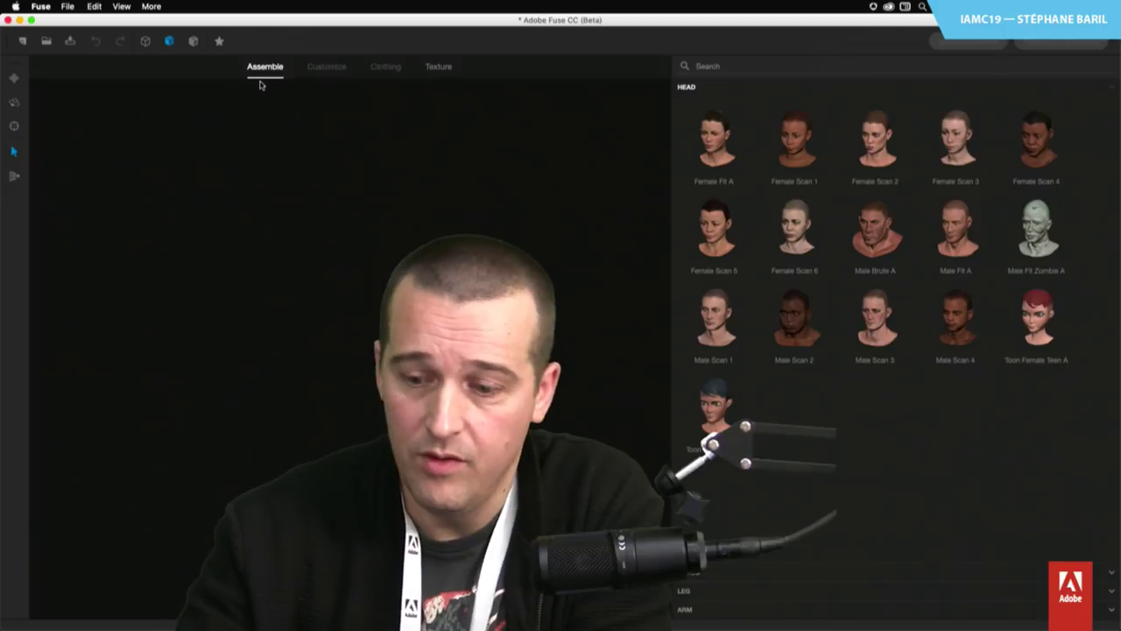
# Open the Creative Cloud desktop app and look through its list of apps for Fuse
pyautogui.click(887, 7)
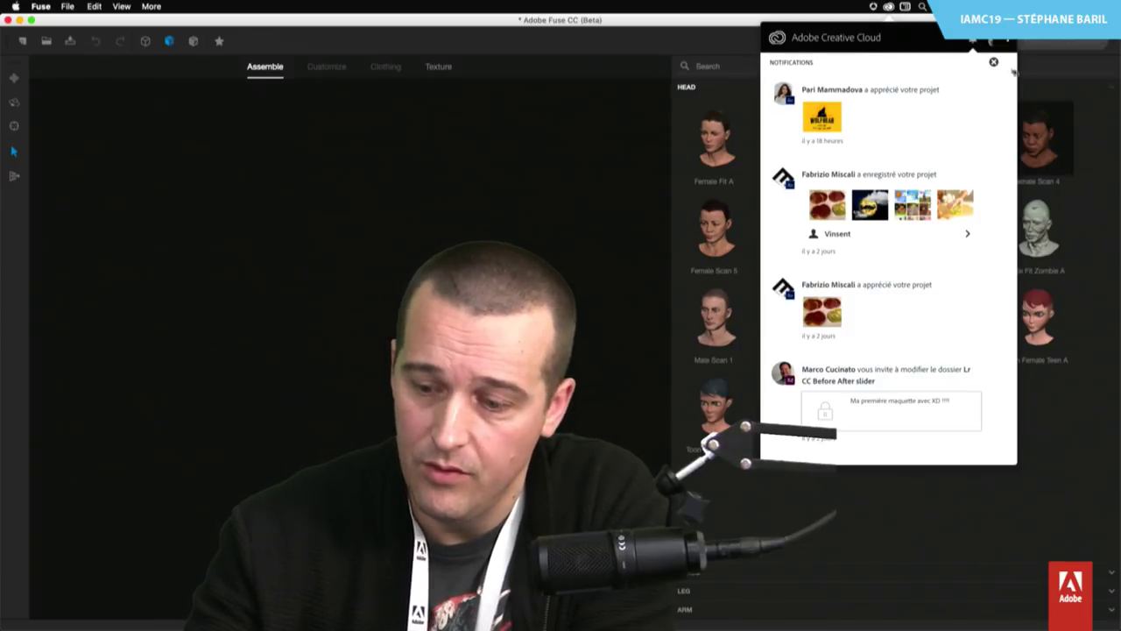
pyautogui.click(999, 73)
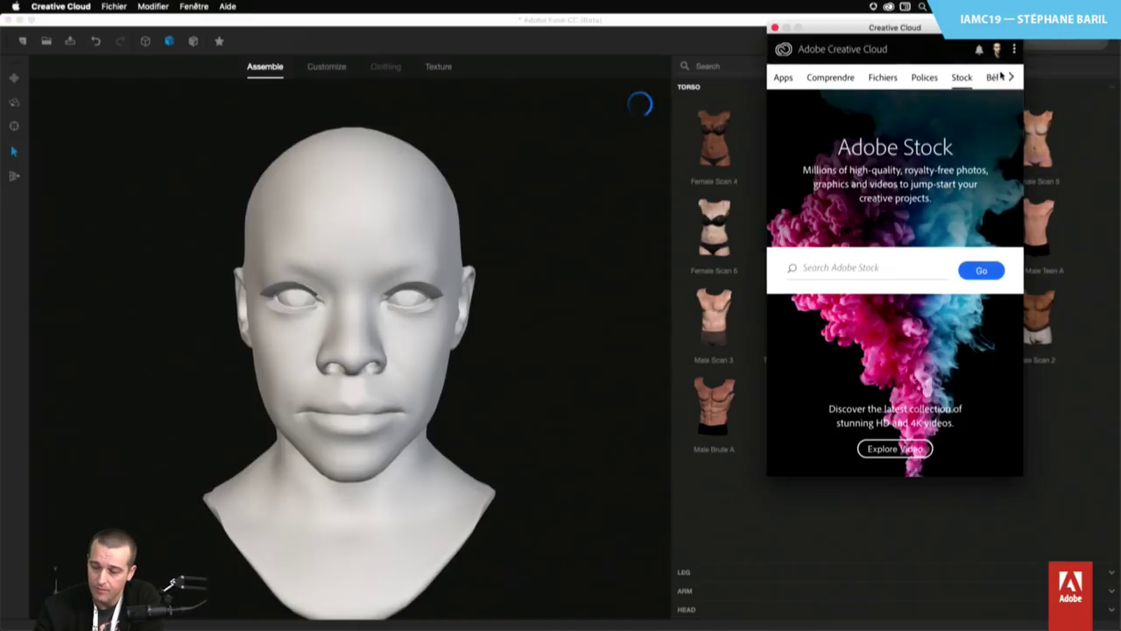
pyautogui.click(783, 79)
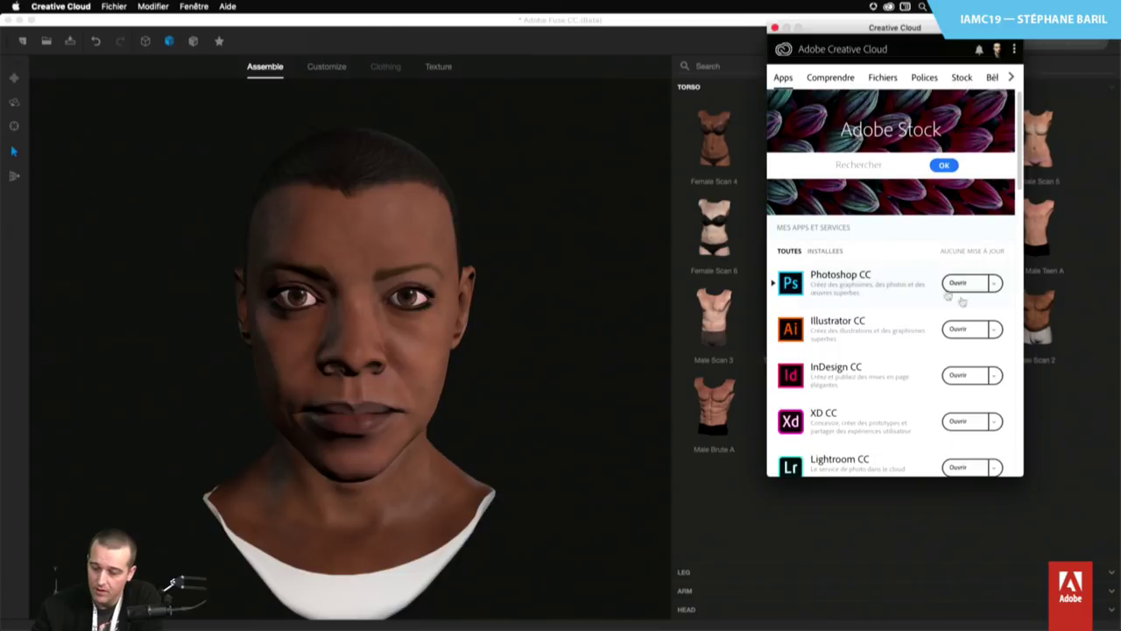
pyautogui.moveTo(1018, 175); pyautogui.dragTo(1003, 447)
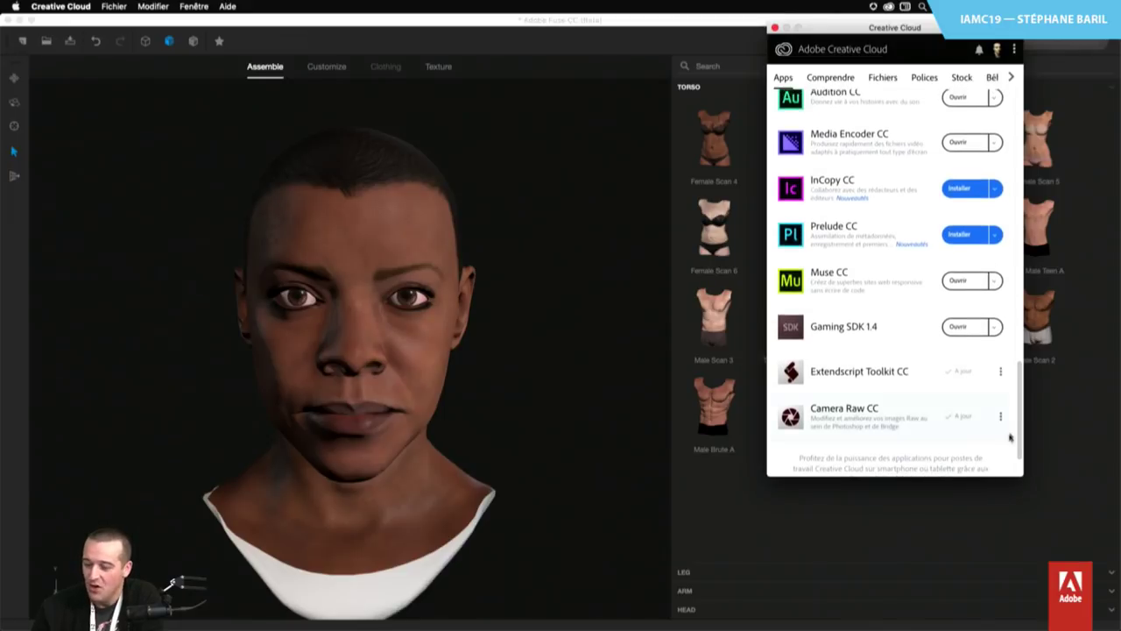
pyautogui.moveTo(1020, 427); pyautogui.dragTo(1012, 149)
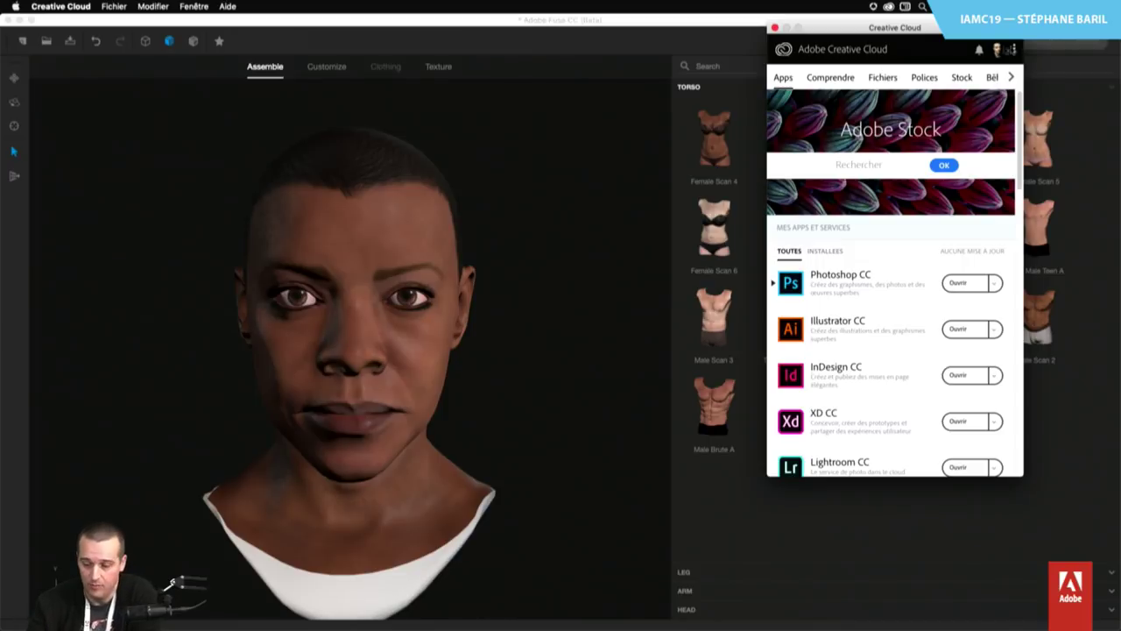
# Set the Creative Cloud app language to English (North America) and find Fuse CC (Beta) in the app list
pyautogui.click(1014, 49)
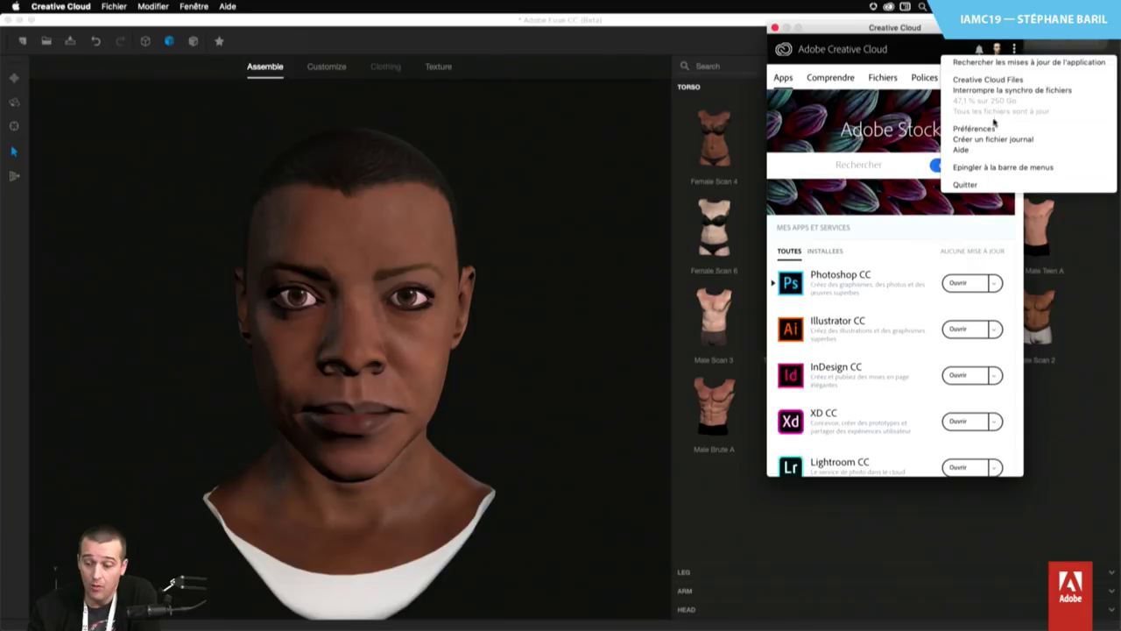
pyautogui.click(988, 131)
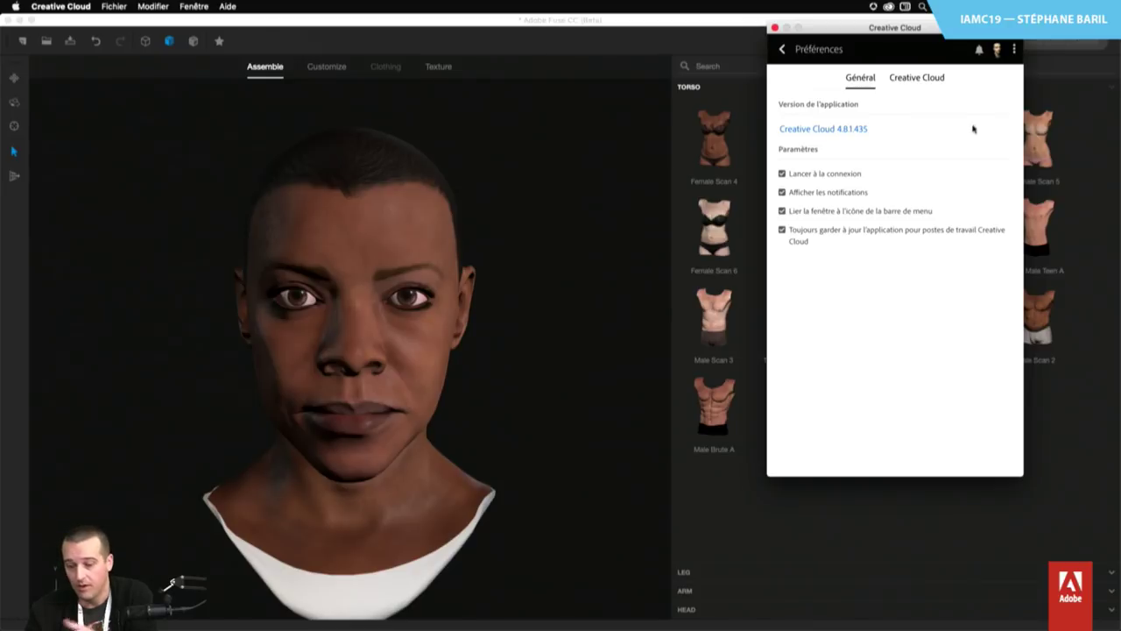
pyautogui.click(930, 80)
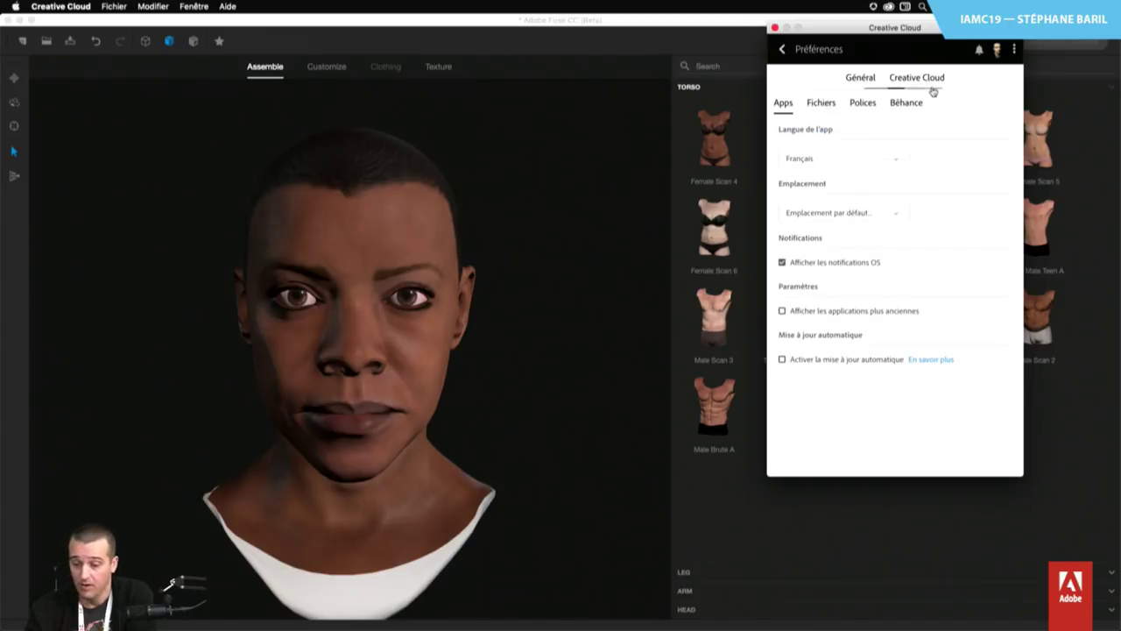
pyautogui.click(833, 164)
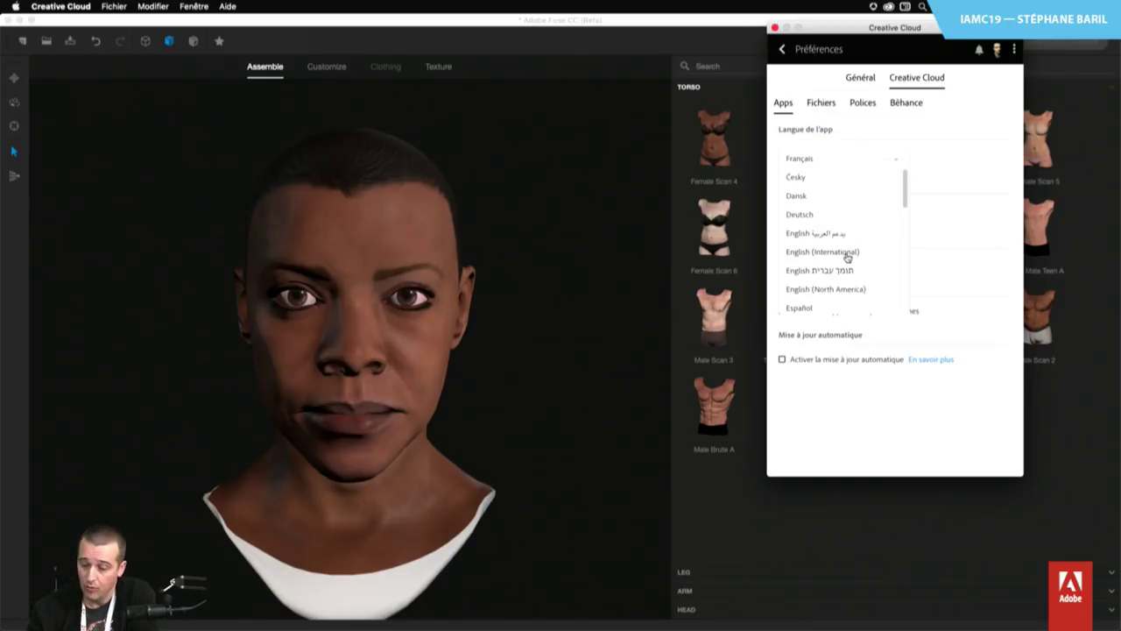
pyautogui.click(845, 289)
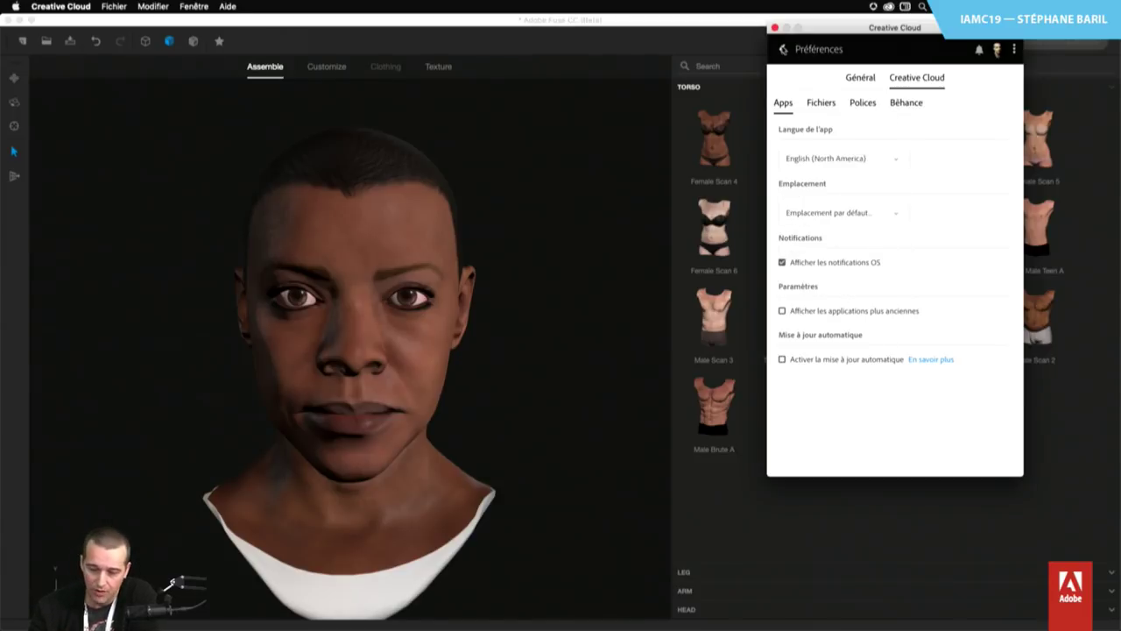
pyautogui.click(782, 49)
pyautogui.moveTo(1018, 132); pyautogui.dragTo(996, 393)
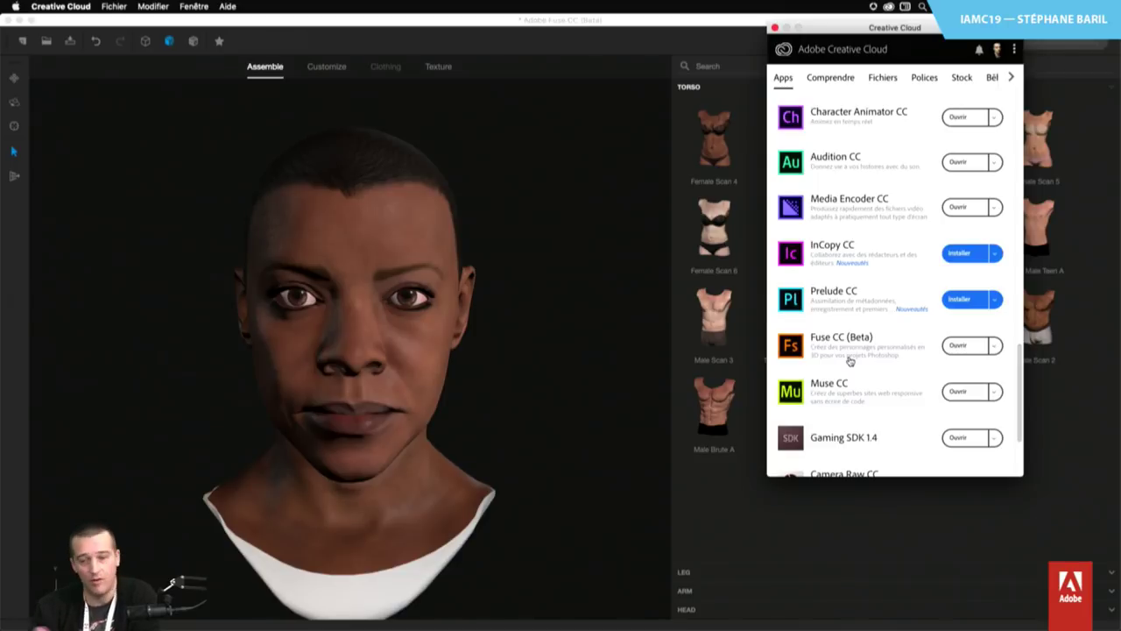
# Return to Fuse and complete the body with the Female Scan 4 torso, Female Scan 4 legs and Female Fit A arms
pyautogui.click(627, 84)
pyautogui.moveTo(545, 500)
pyautogui.mouseDown()
pyautogui.moveTo(531, 451)
pyautogui.moveTo(478, 481)
pyautogui.moveTo(513, 549)
pyautogui.moveTo(604, 528)
pyautogui.moveTo(615, 501)
pyautogui.moveTo(522, 534)
pyautogui.moveTo(408, 533)
pyautogui.moveTo(356, 548)
pyautogui.moveTo(458, 413)
pyautogui.moveTo(555, 498)
pyautogui.mouseUp()
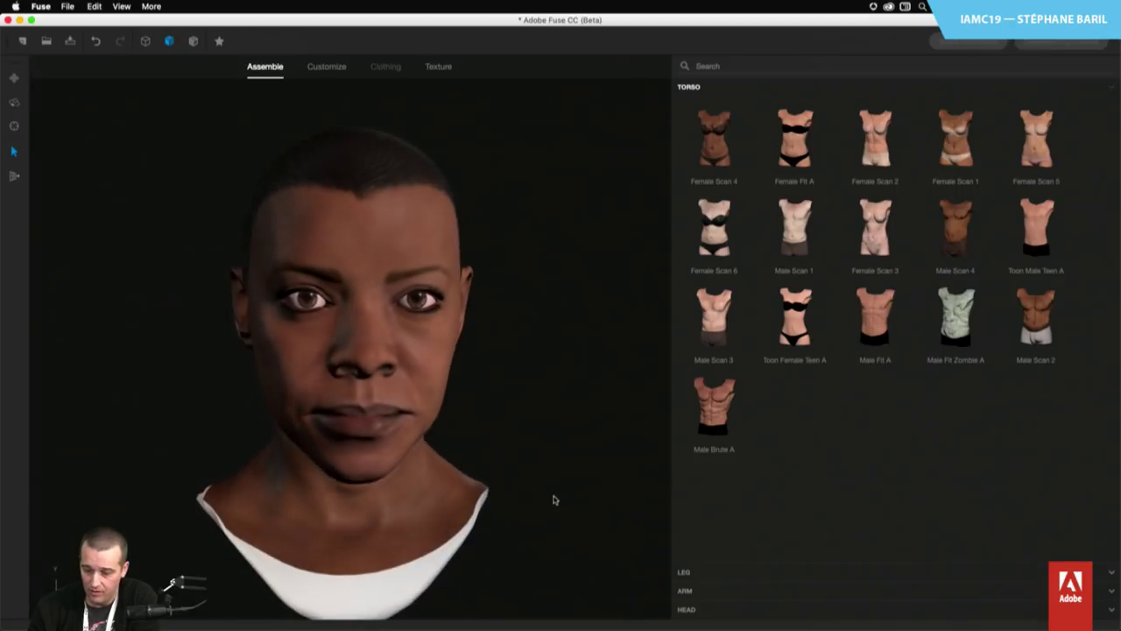
pyautogui.click(710, 160)
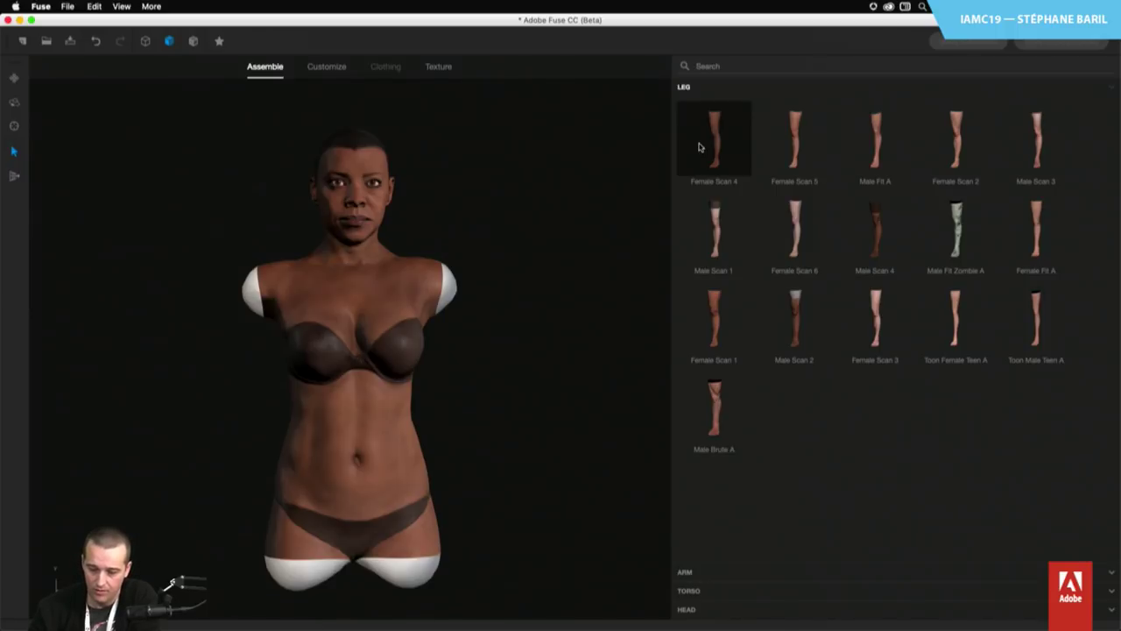
pyautogui.click(724, 124)
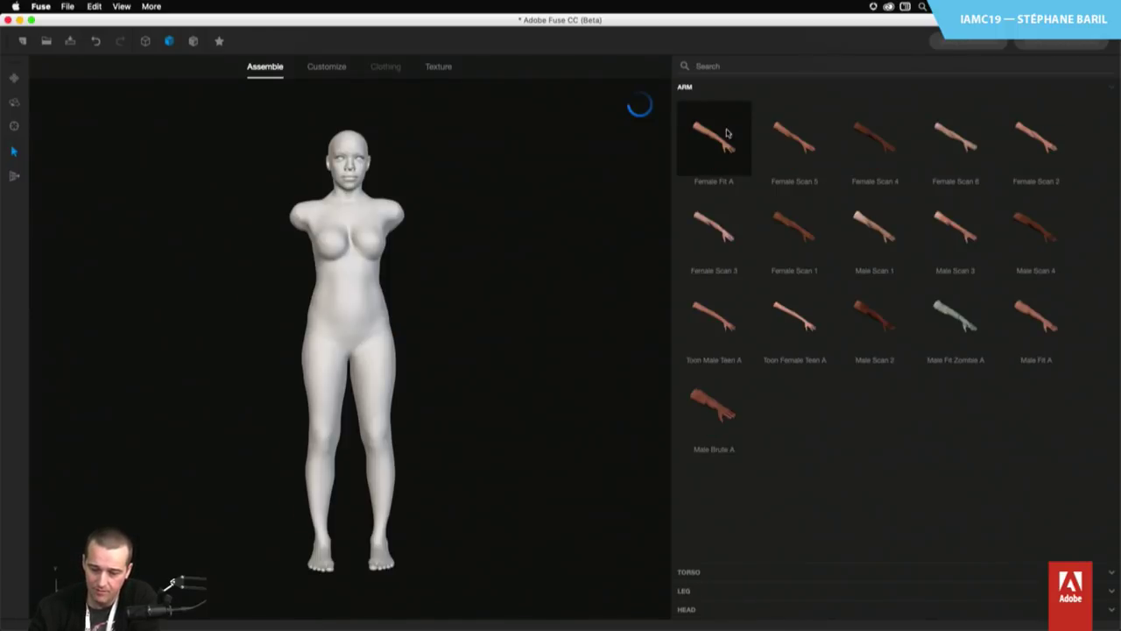
pyautogui.click(725, 135)
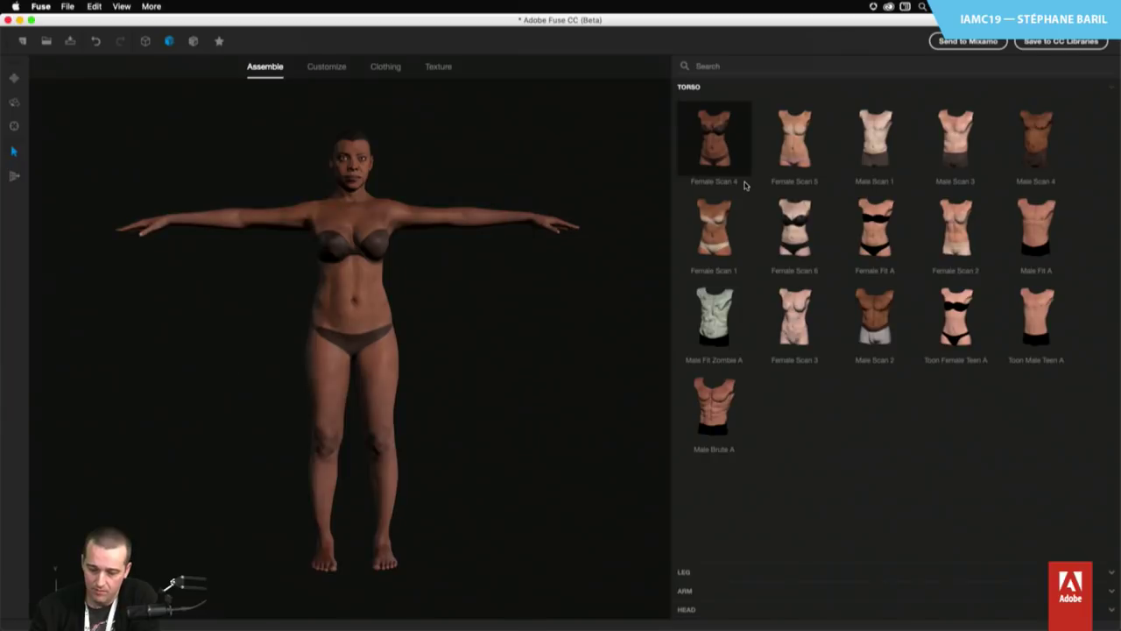
pyautogui.moveTo(438, 446); pyautogui.dragTo(396, 329)
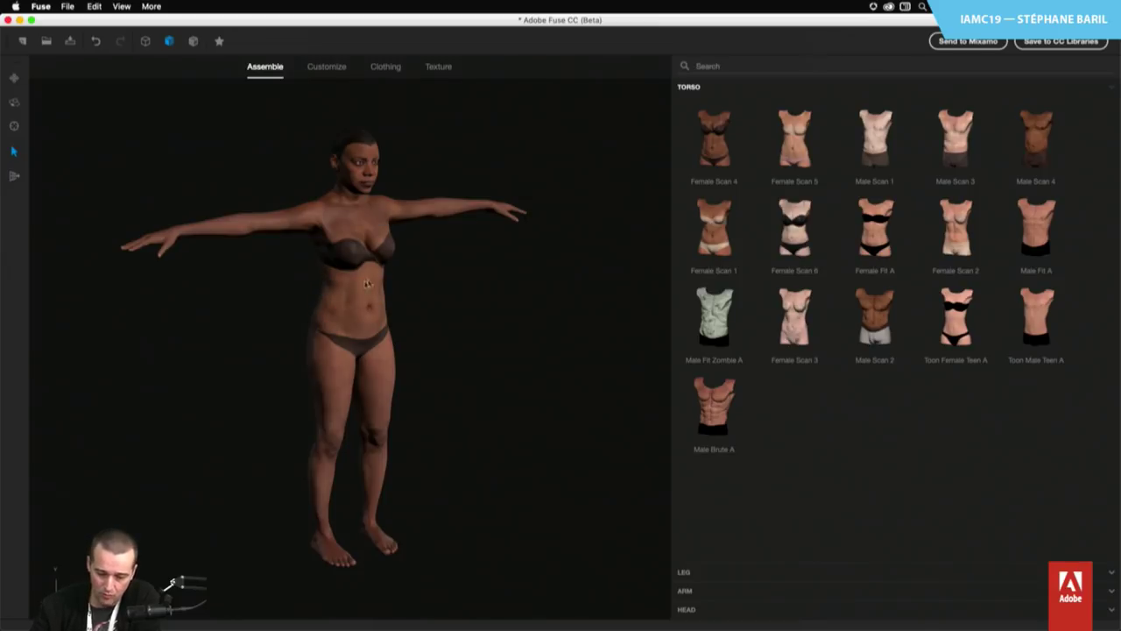
# Open the character's head customization parameters and randomize them several times
pyautogui.click(340, 70)
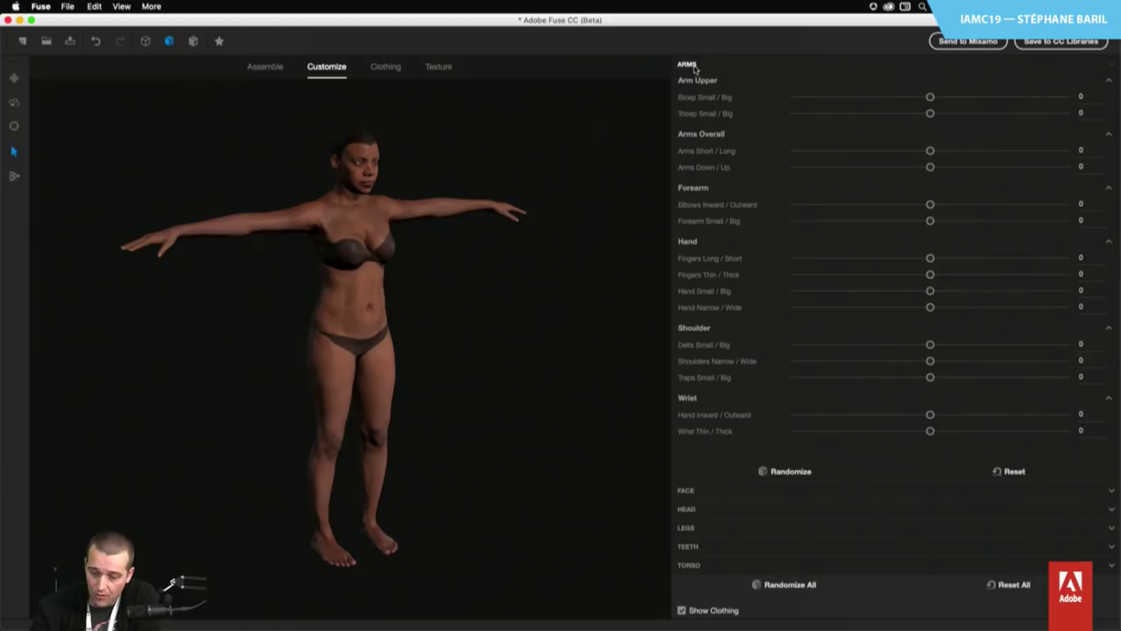
pyautogui.click(717, 492)
pyautogui.click(720, 513)
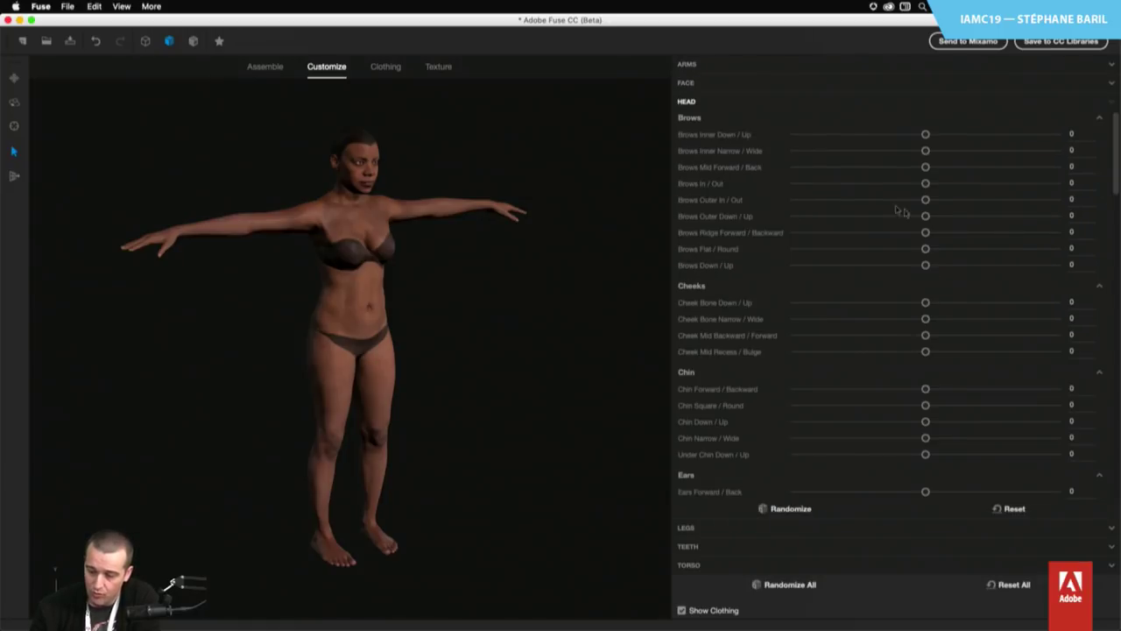
pyautogui.click(800, 510)
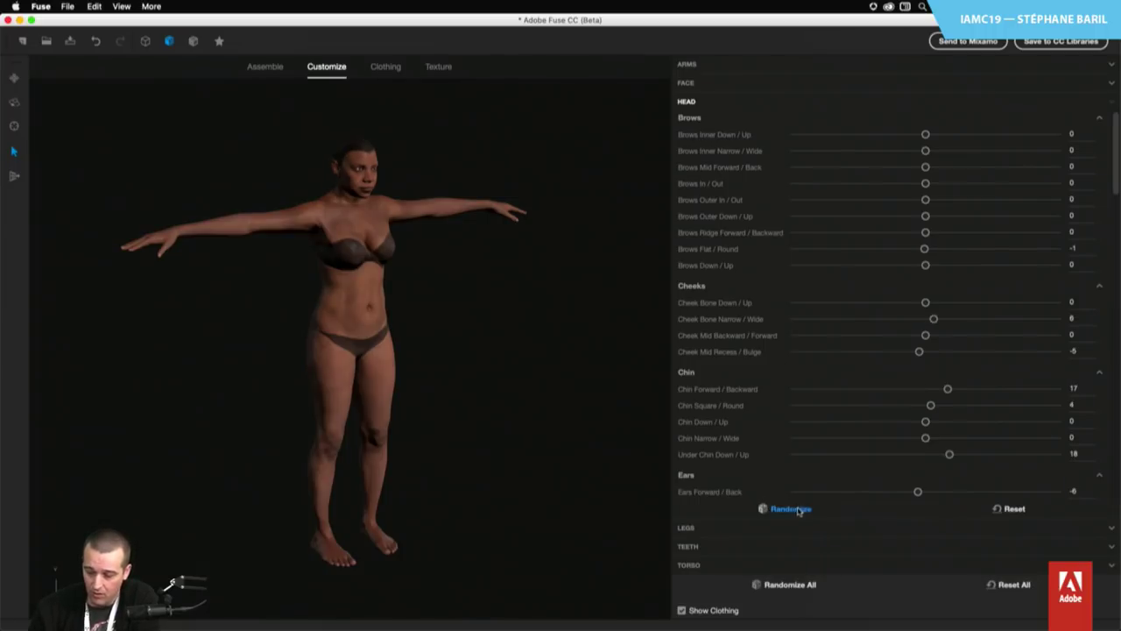
pyautogui.click(796, 511)
pyautogui.click(796, 511)
pyautogui.click(796, 511)
pyautogui.click(796, 513)
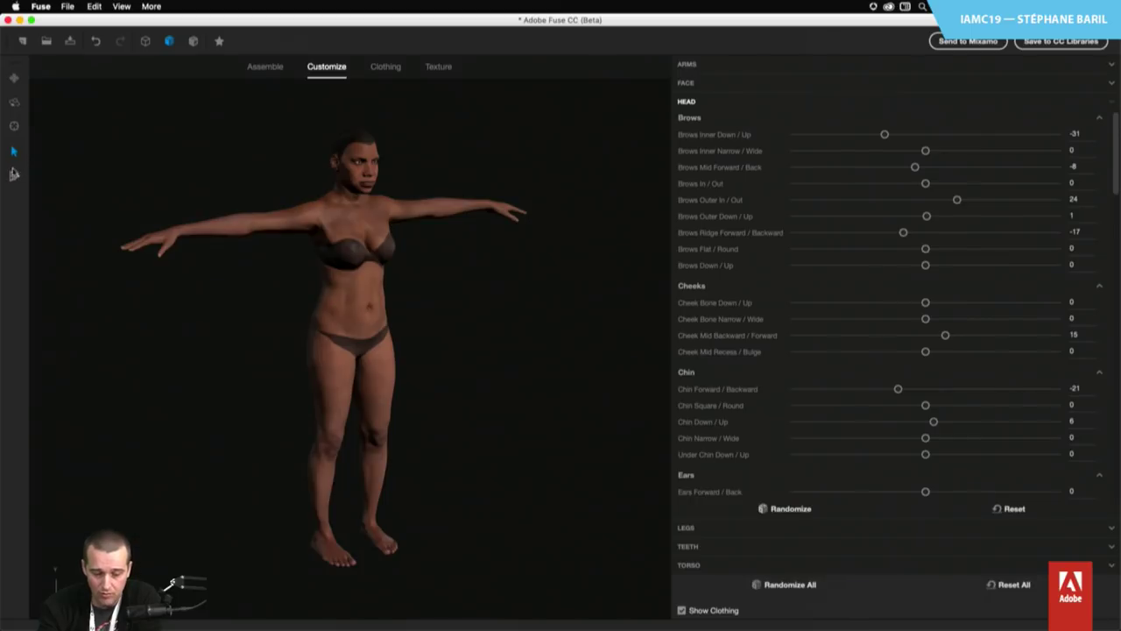
# Activate the geometry sculpting tool with Symmetry on and reshape the character's upper arms near the shoulders
pyautogui.click(15, 176)
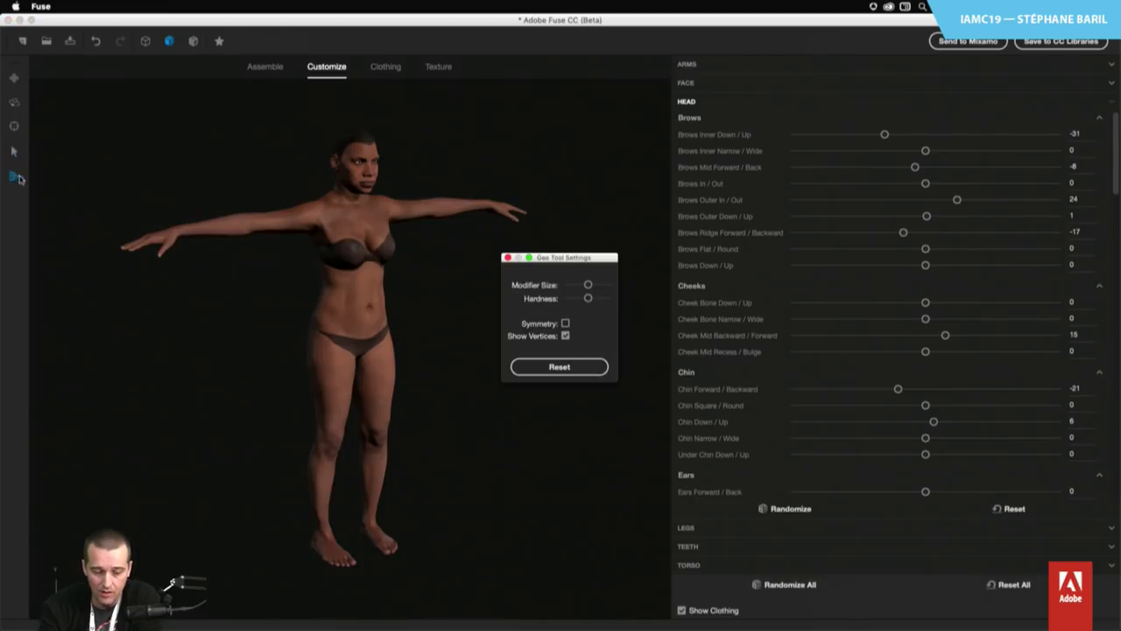
pyautogui.click(565, 323)
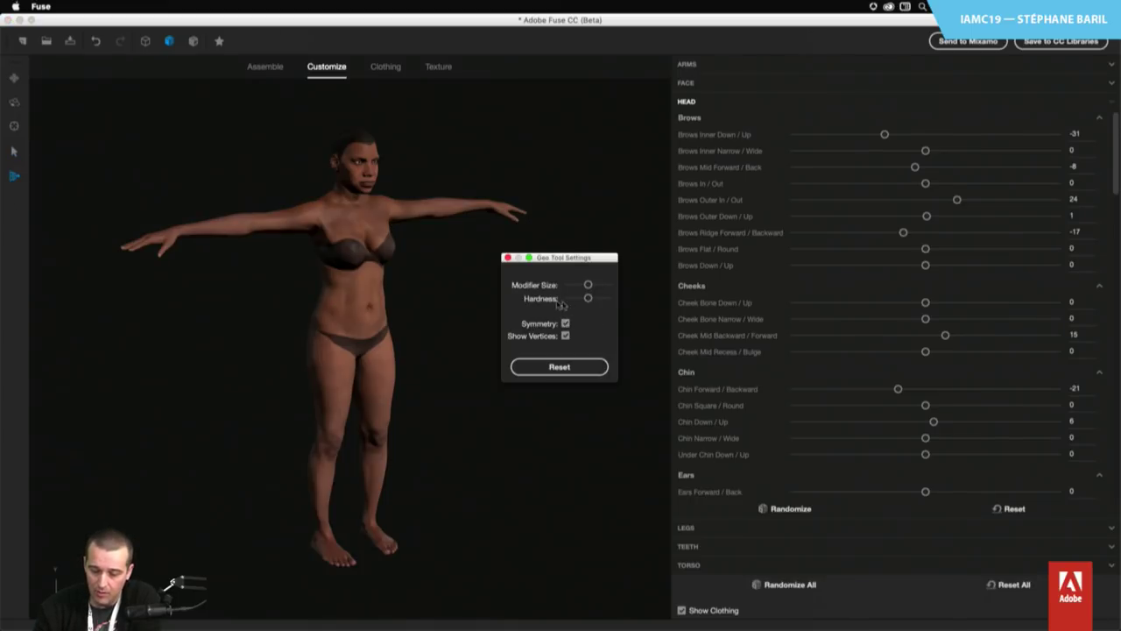
pyautogui.click(406, 258)
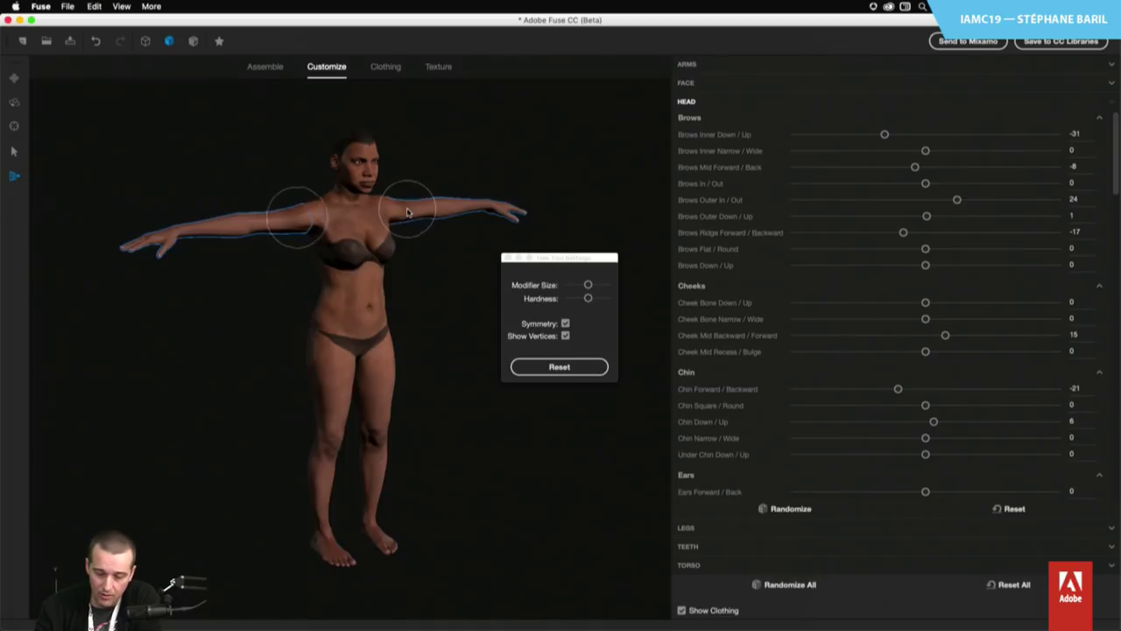
pyautogui.moveTo(405, 201)
pyautogui.mouseDown()
pyautogui.moveTo(410, 219)
pyautogui.moveTo(431, 211)
pyautogui.moveTo(408, 215)
pyautogui.moveTo(412, 175)
pyautogui.moveTo(422, 212)
pyautogui.mouseUp()
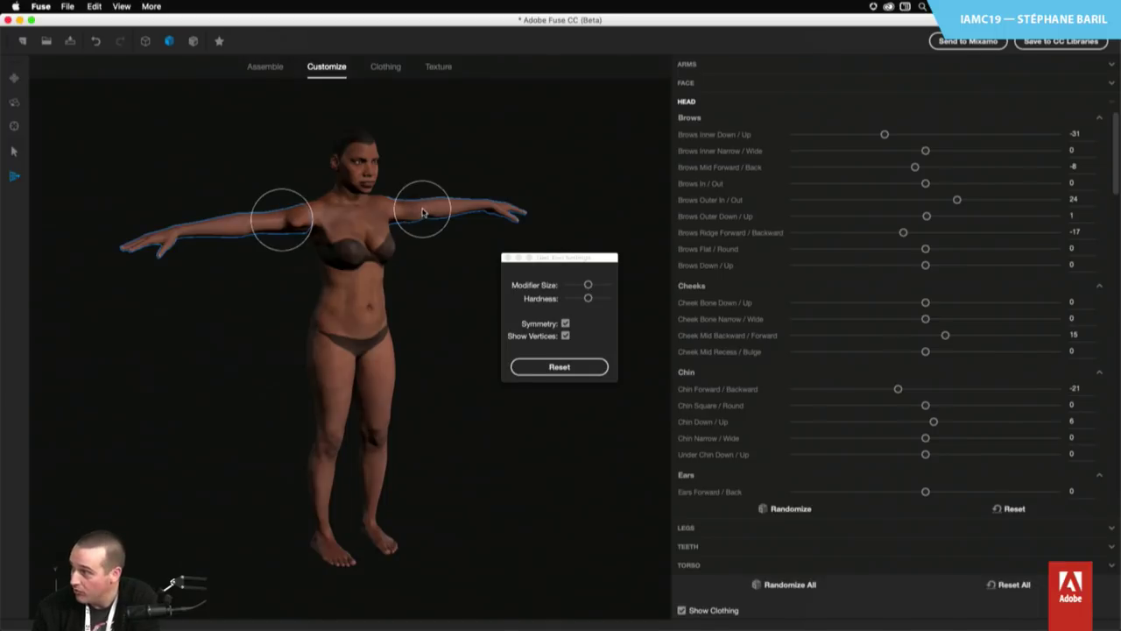
pyautogui.click(515, 260)
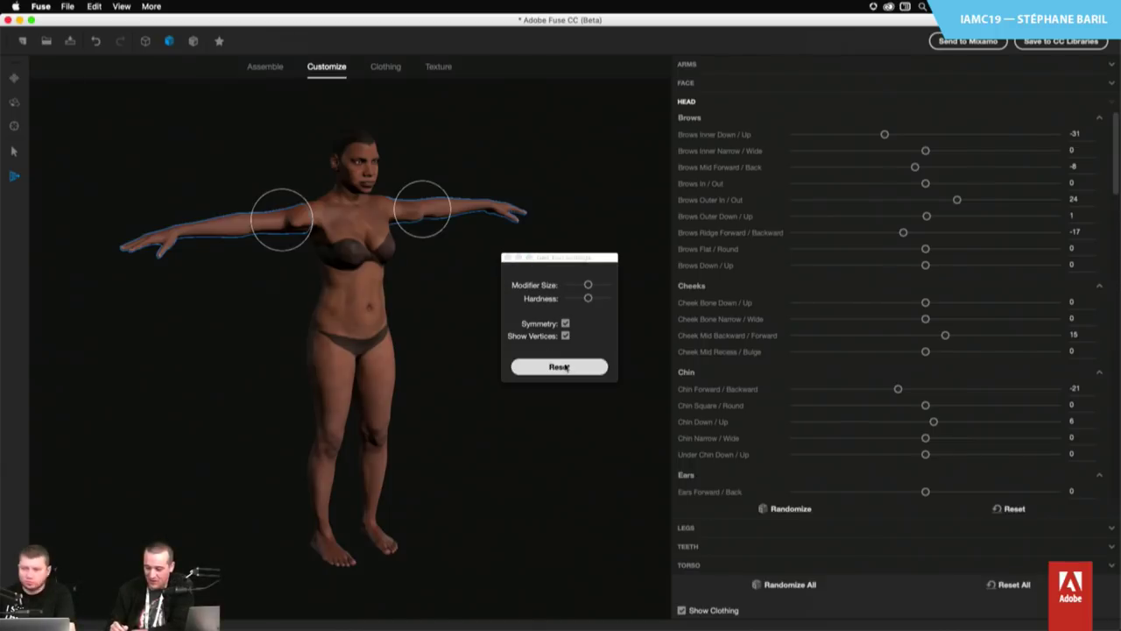
# Close the geometry sculpting settings, leave the sculpting tool and shift the character slightly within the view
pyautogui.click(507, 258)
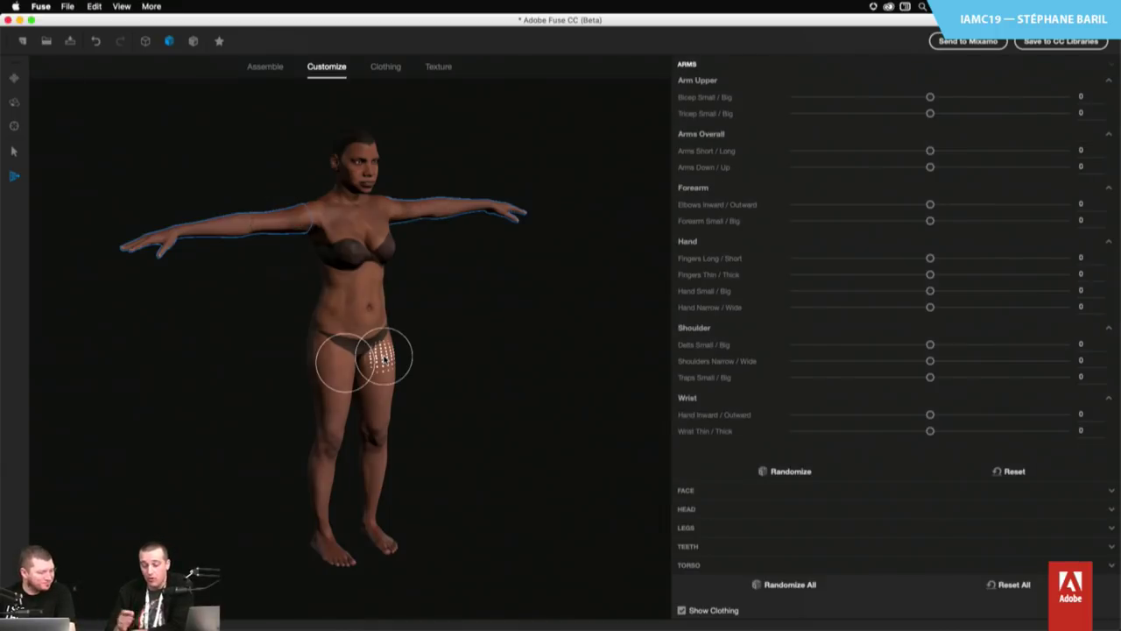
pyautogui.click(14, 78)
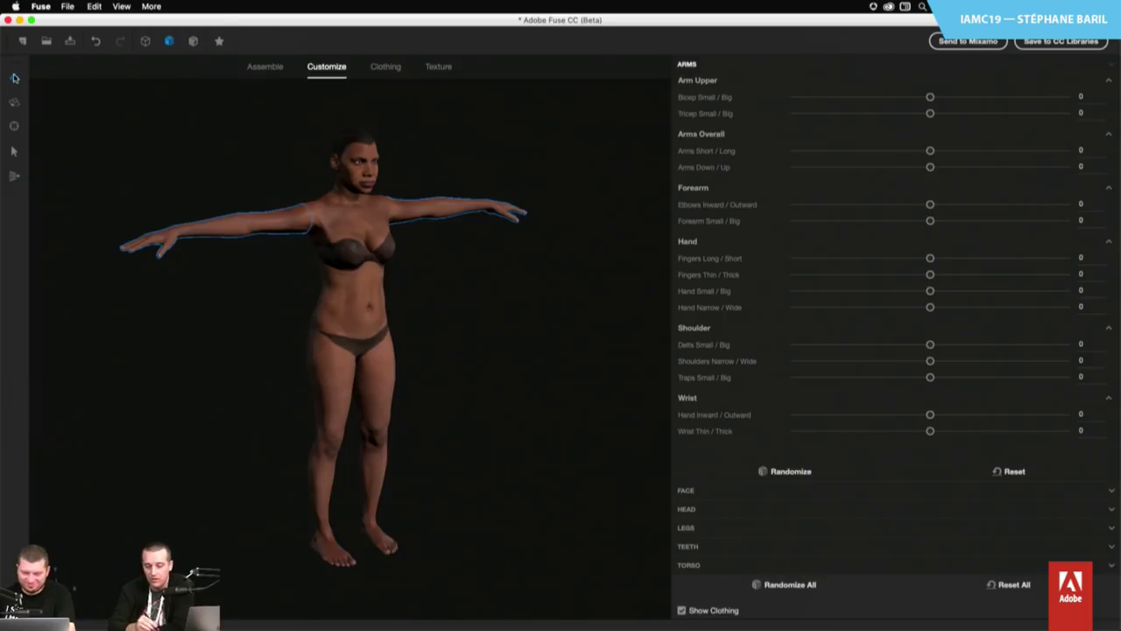
pyautogui.moveTo(537, 395); pyautogui.dragTo(496, 429)
# Dress the character in the 3Quarter Sleeve Tee top and the High Waisted Skirt
pyautogui.click(385, 67)
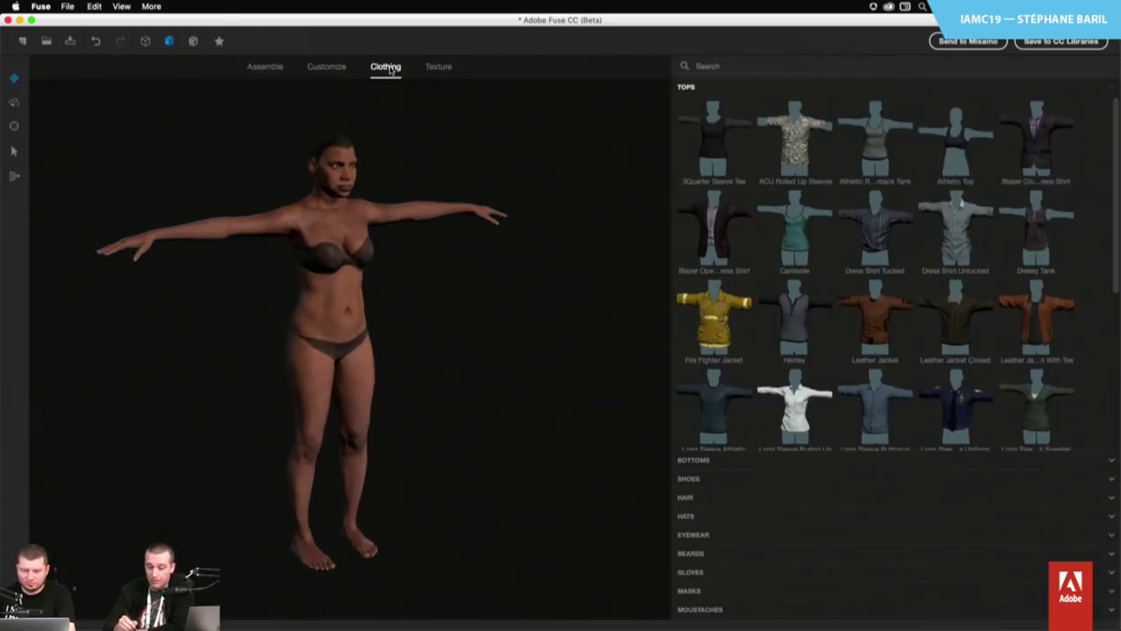
pyautogui.click(720, 138)
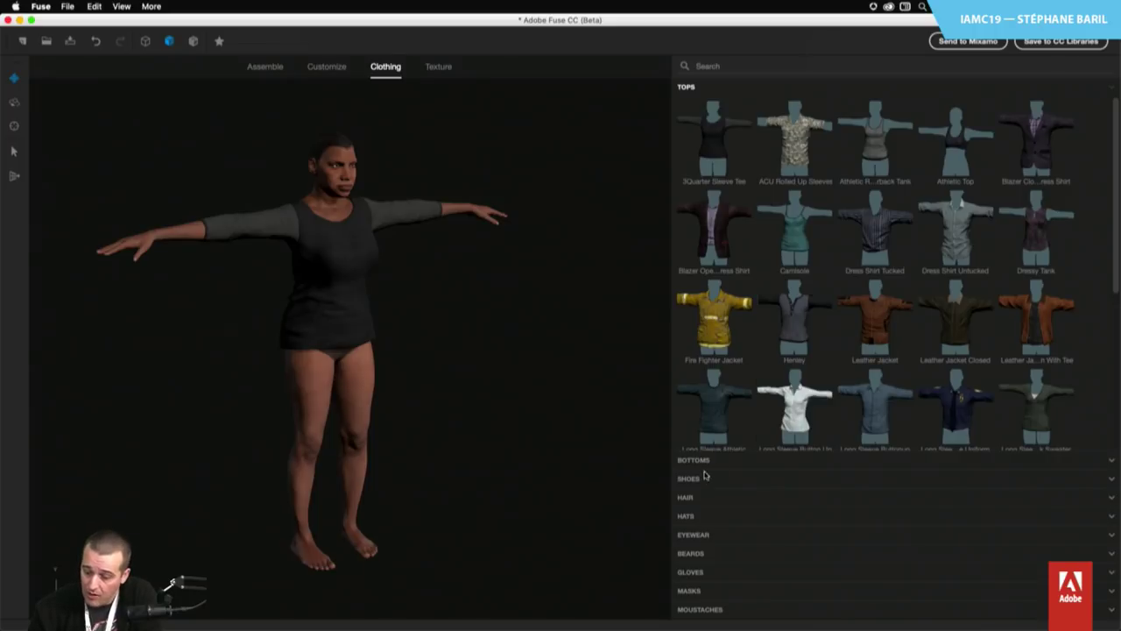
pyautogui.click(692, 459)
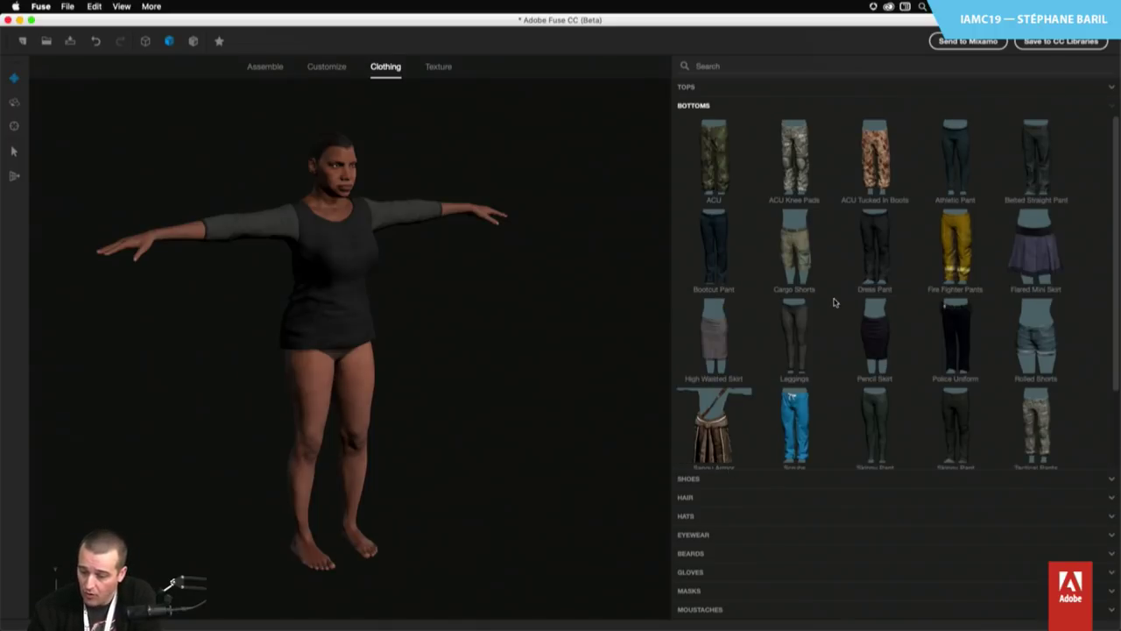
pyautogui.click(725, 331)
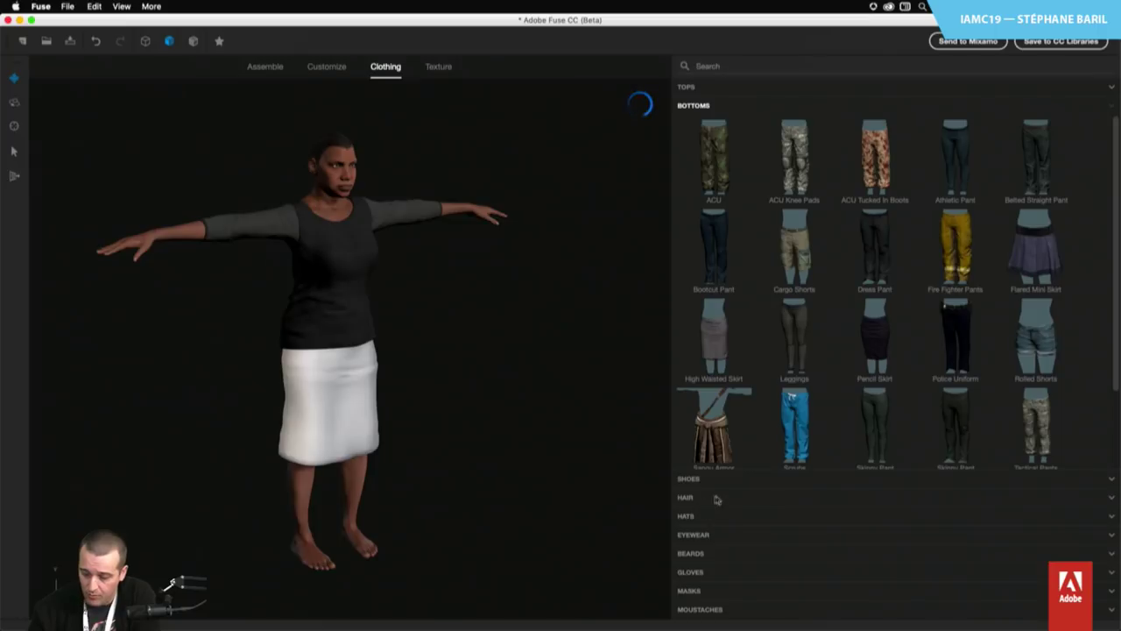
pyautogui.moveTo(535, 533); pyautogui.dragTo(543, 502)
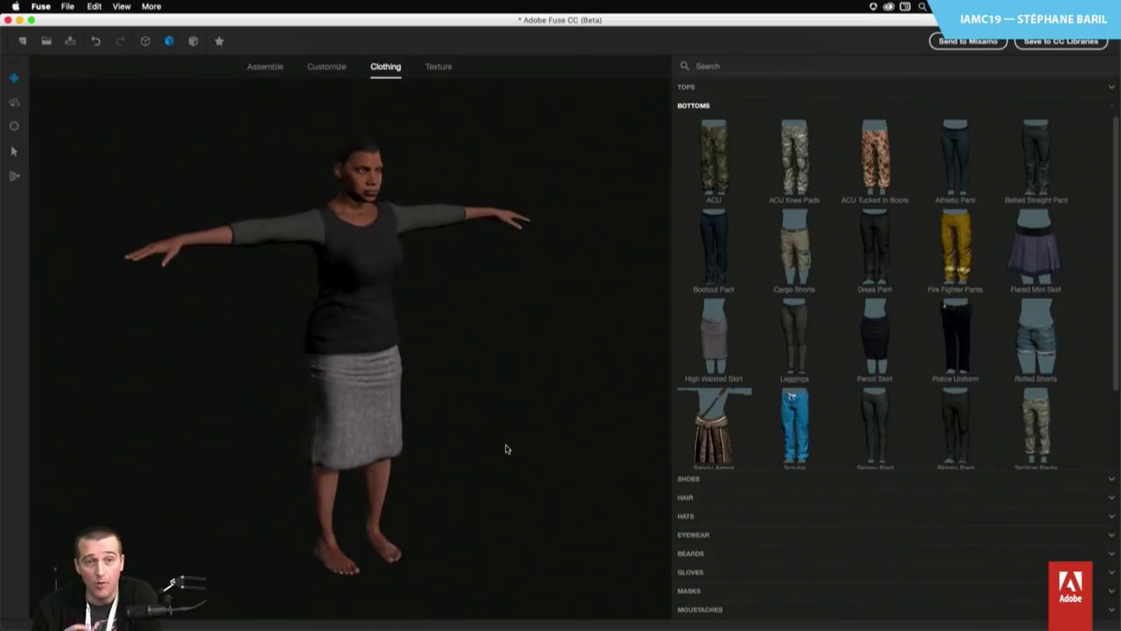
# Set the texture resolution of the tee to 1024 x 1024 and of the body to 2048 x 2048
pyautogui.click(438, 67)
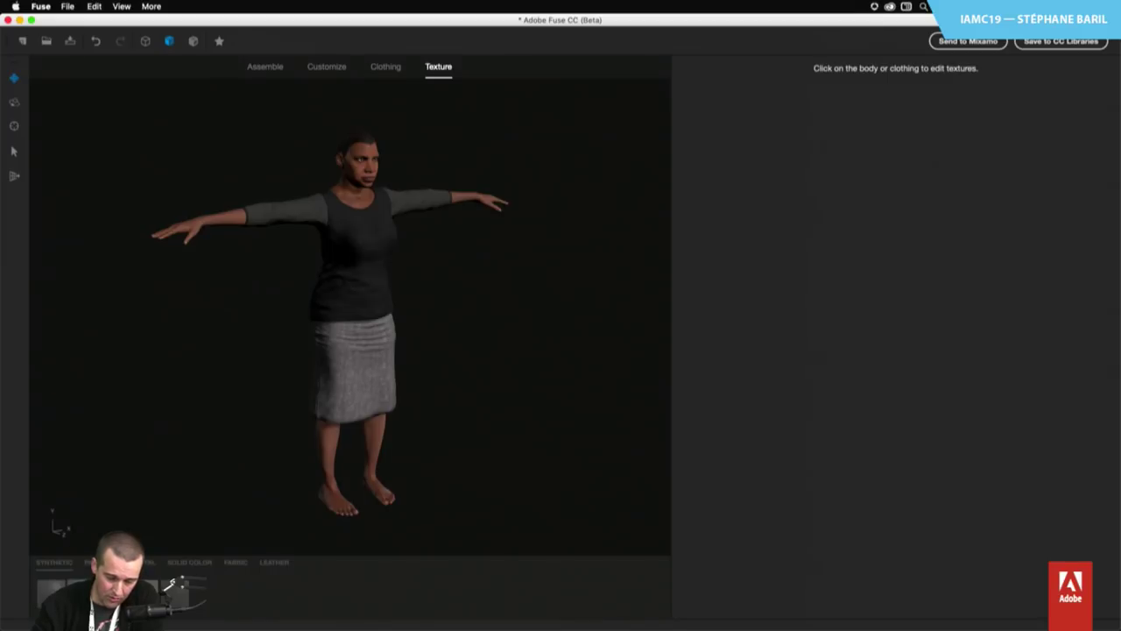
pyautogui.click(377, 262)
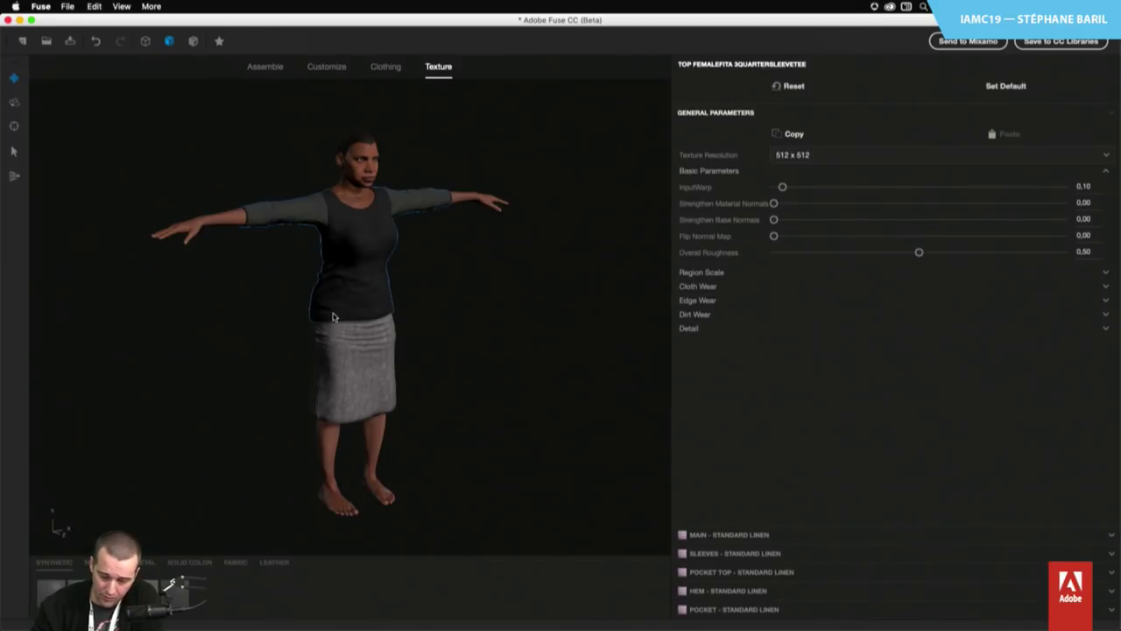
pyautogui.click(826, 156)
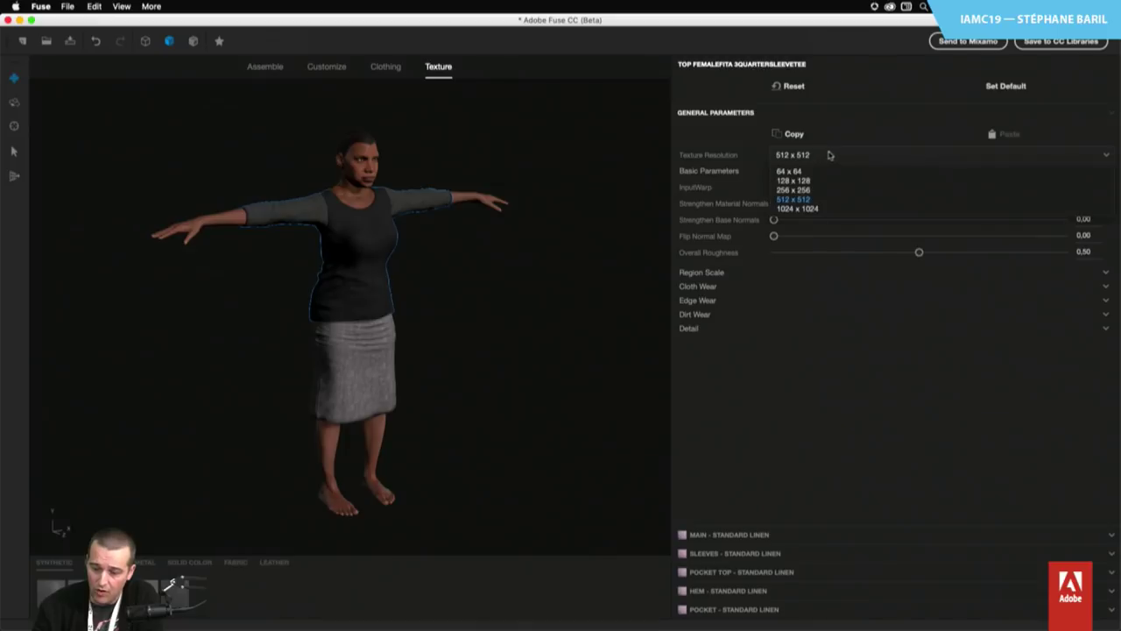
pyautogui.click(821, 210)
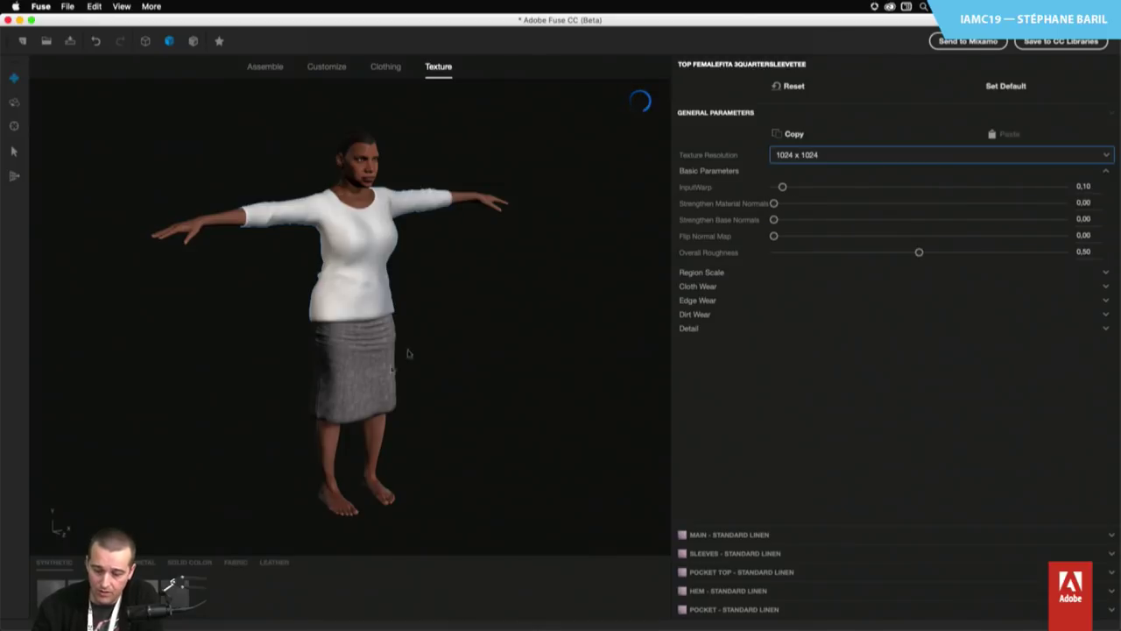
pyautogui.click(379, 450)
pyautogui.click(810, 156)
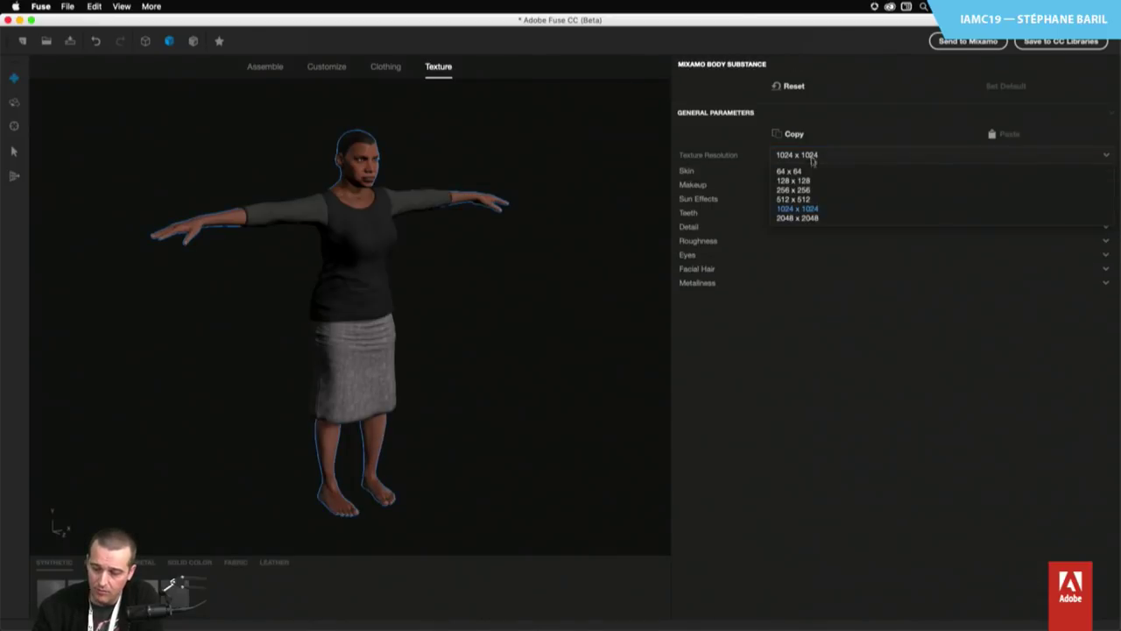
pyautogui.click(813, 218)
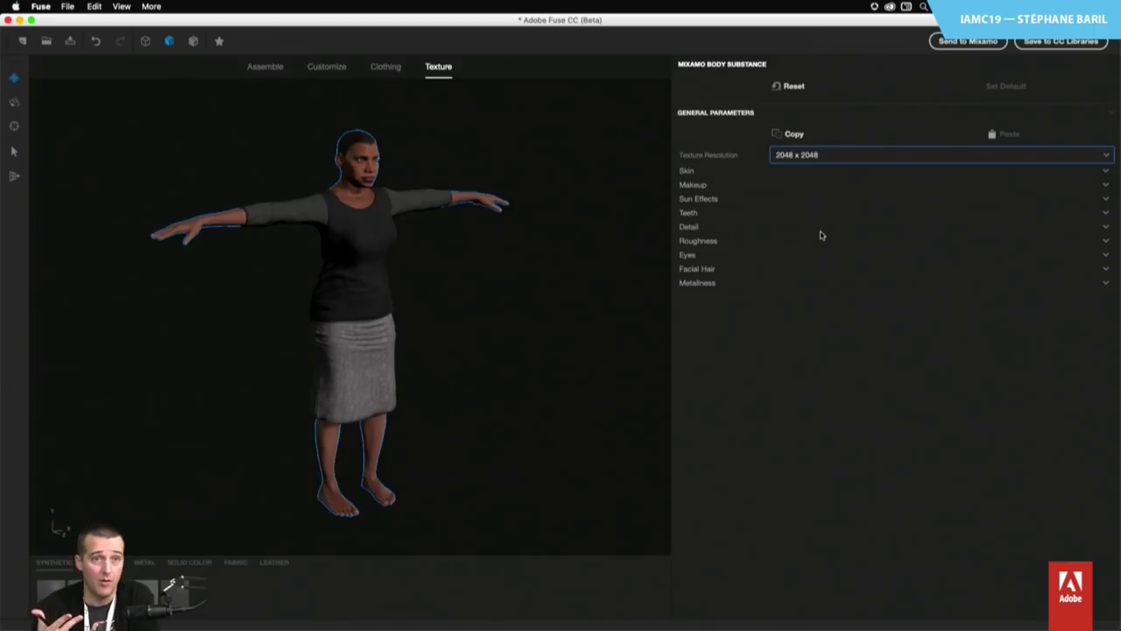
# Examine the options for exporting the model as OBJ, exporting its textures and saving it to CC Libraries
pyautogui.click(68, 7)
pyautogui.moveTo(208, 129)
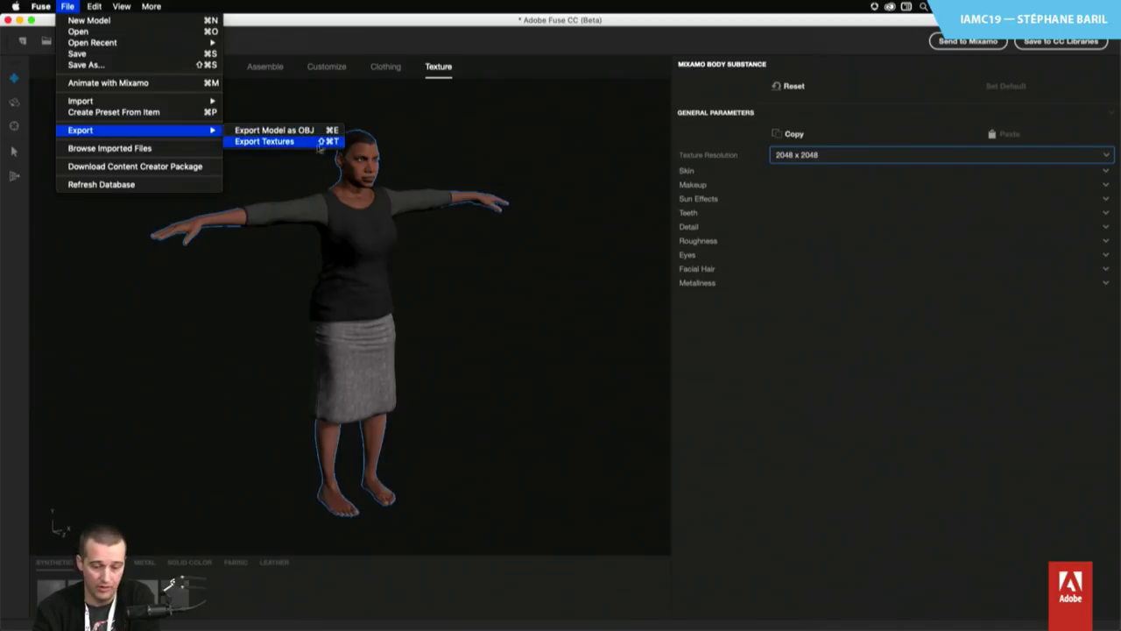
pyautogui.click(415, 30)
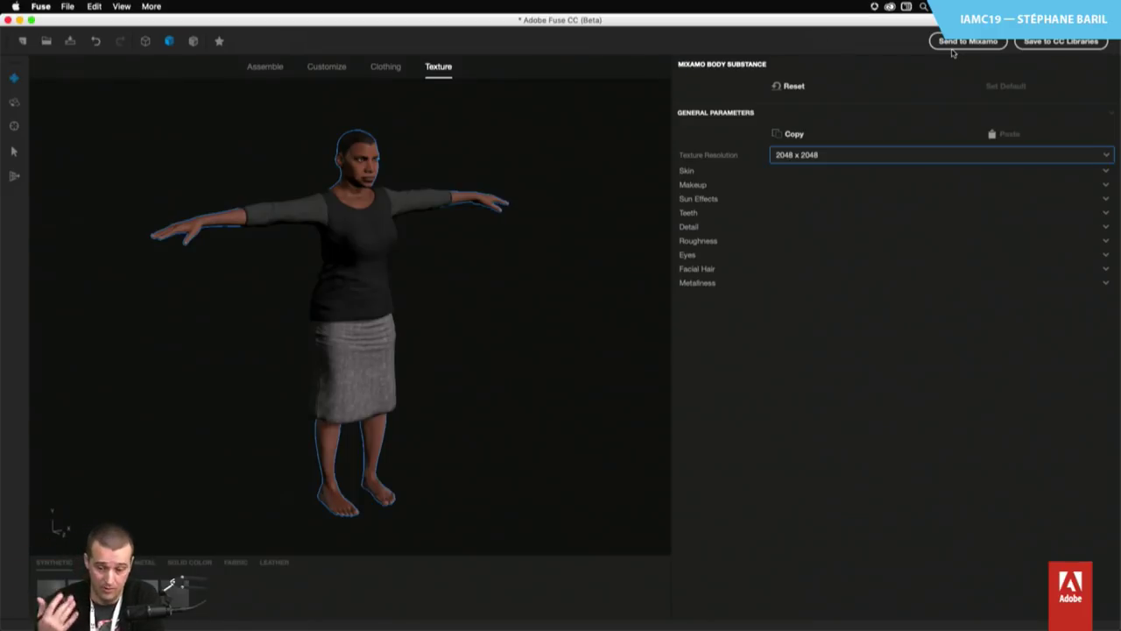
pyautogui.click(1070, 45)
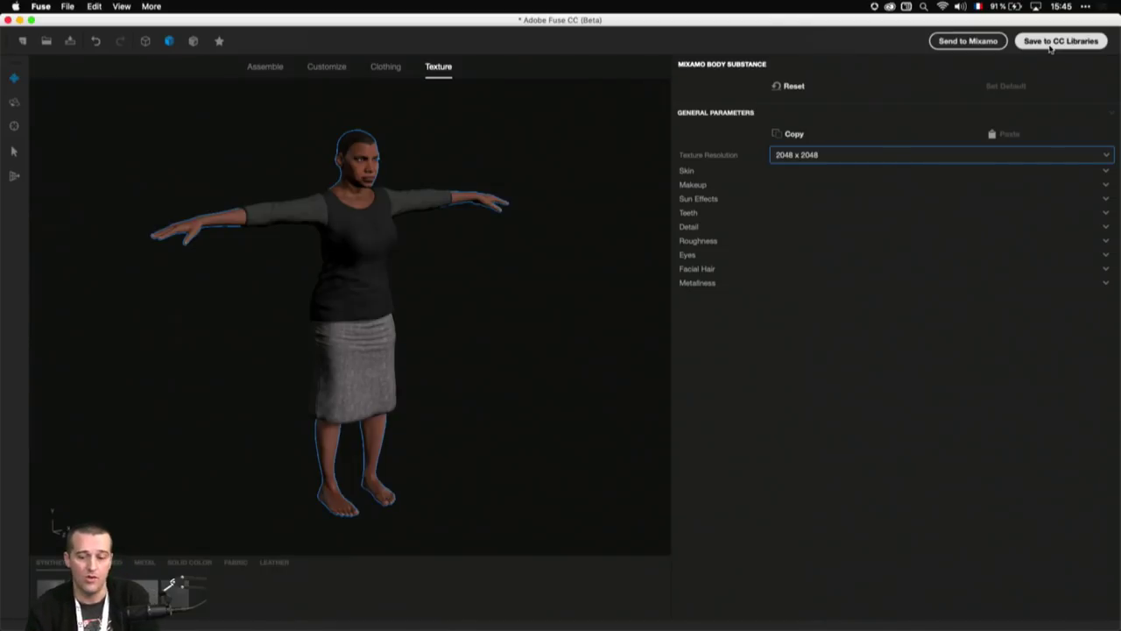
# Switch to Photoshop and create a new document from the recent Demo preset, 3500 x 2500 px at 300 ppi
pyautogui.press('super+Tab')
pyautogui.press('super+shift+Tab')
pyautogui.press('super+shift+Tab')
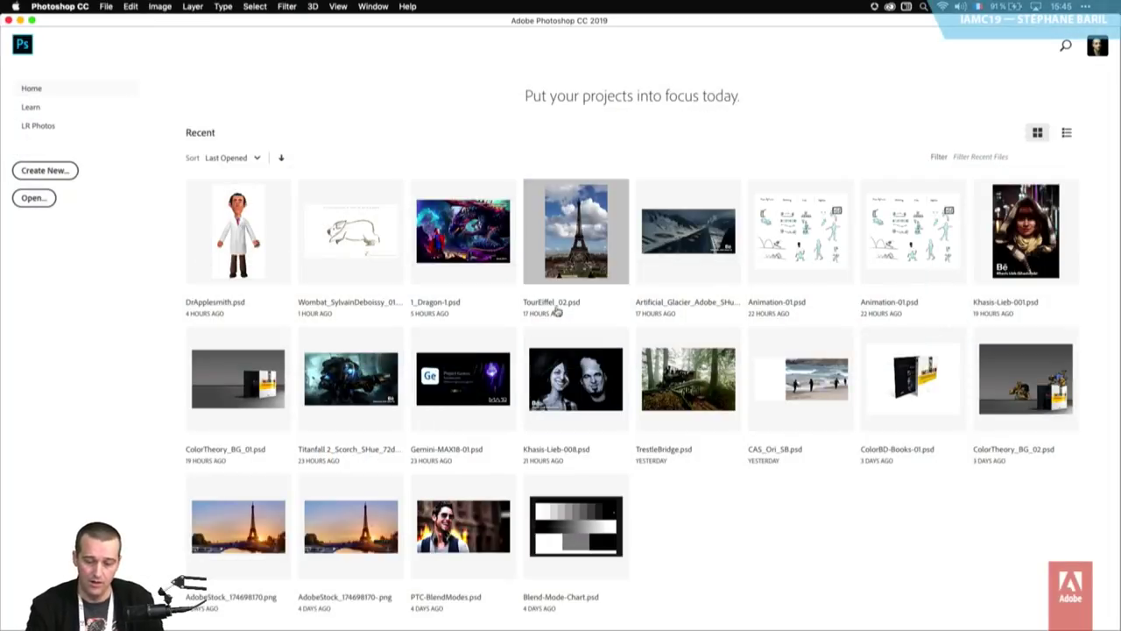
pyautogui.middleClick(557, 310)
pyautogui.middleClick(565, 219)
pyautogui.press('super+n')
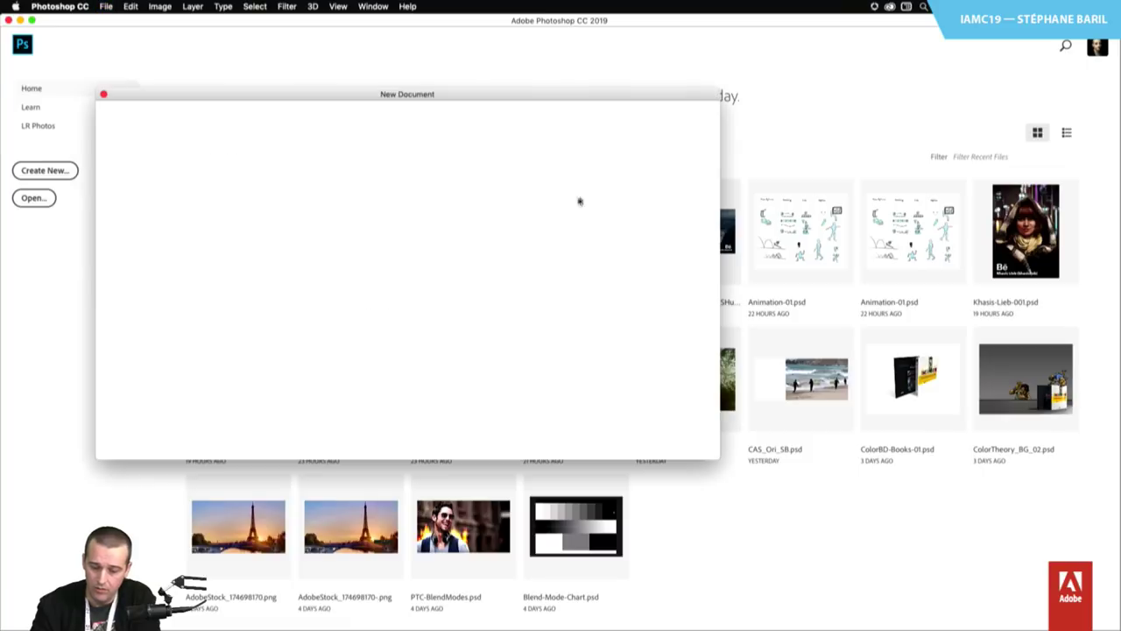
pyautogui.click(273, 200)
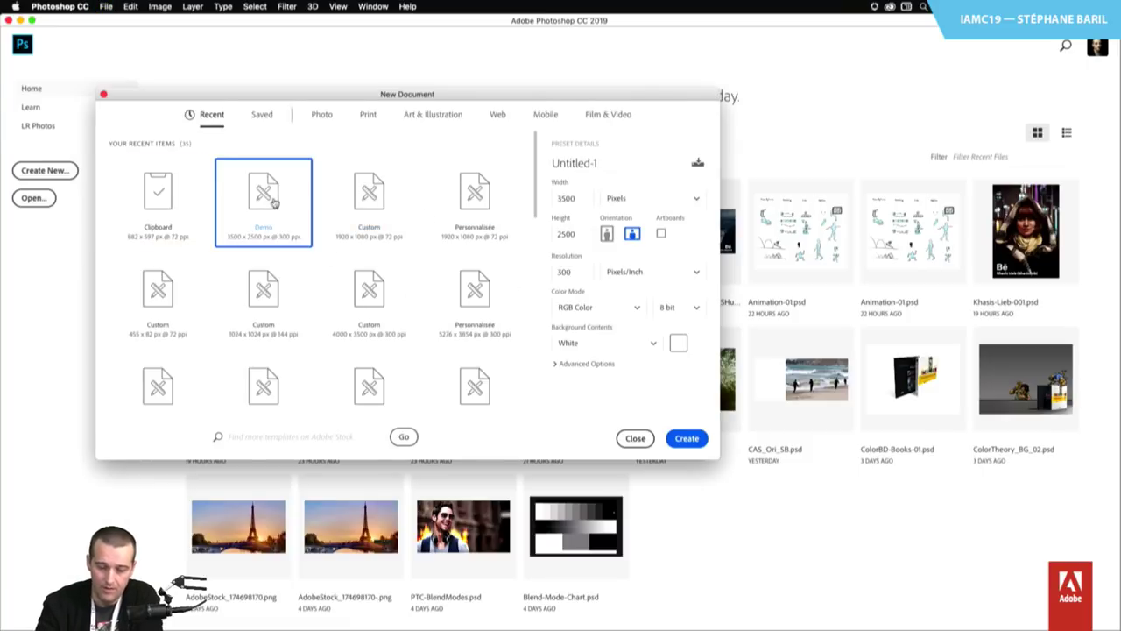
pyautogui.doubleClick(273, 199)
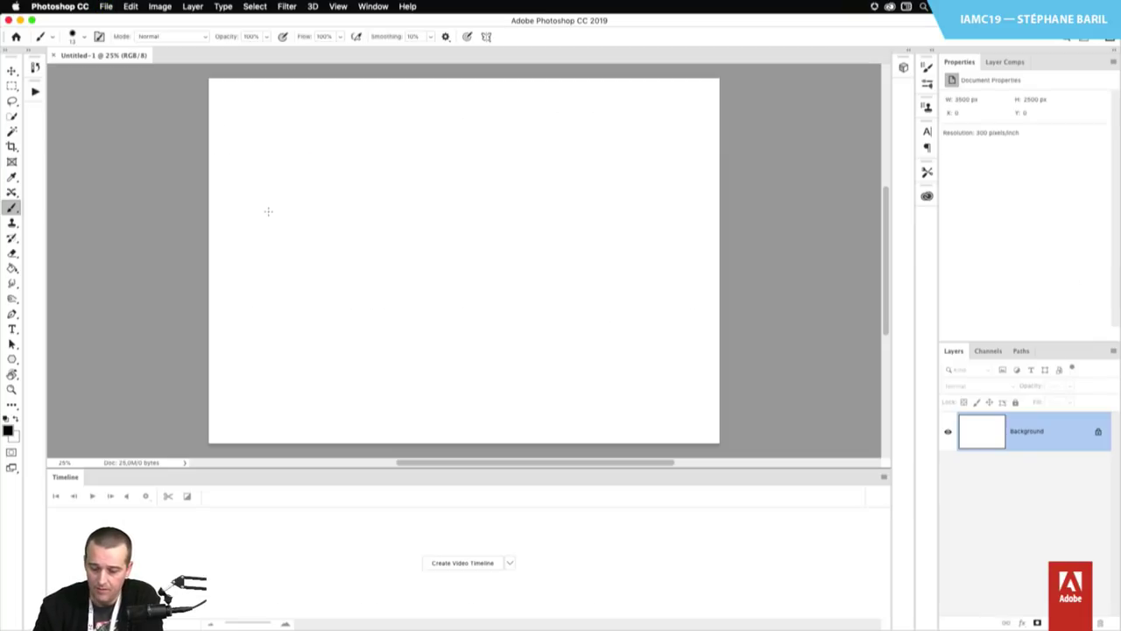
# Choose the 3D-Space workspace and place the Chemise character from the 3D-Project library's Fuse group onto the canvas
pyautogui.click(1088, 38)
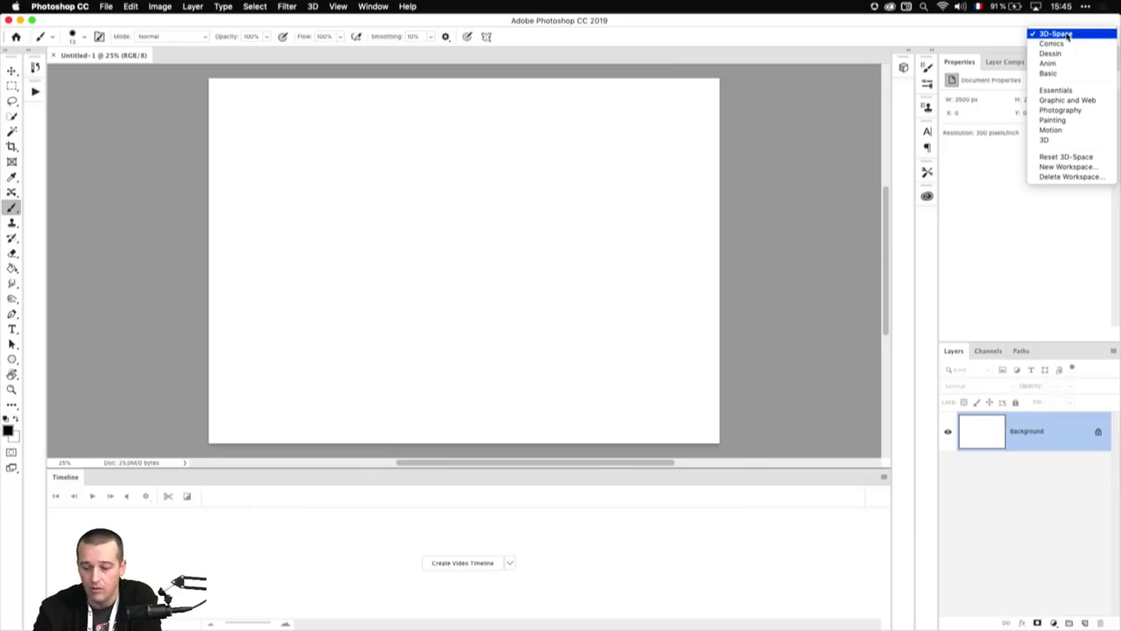
pyautogui.click(1056, 33)
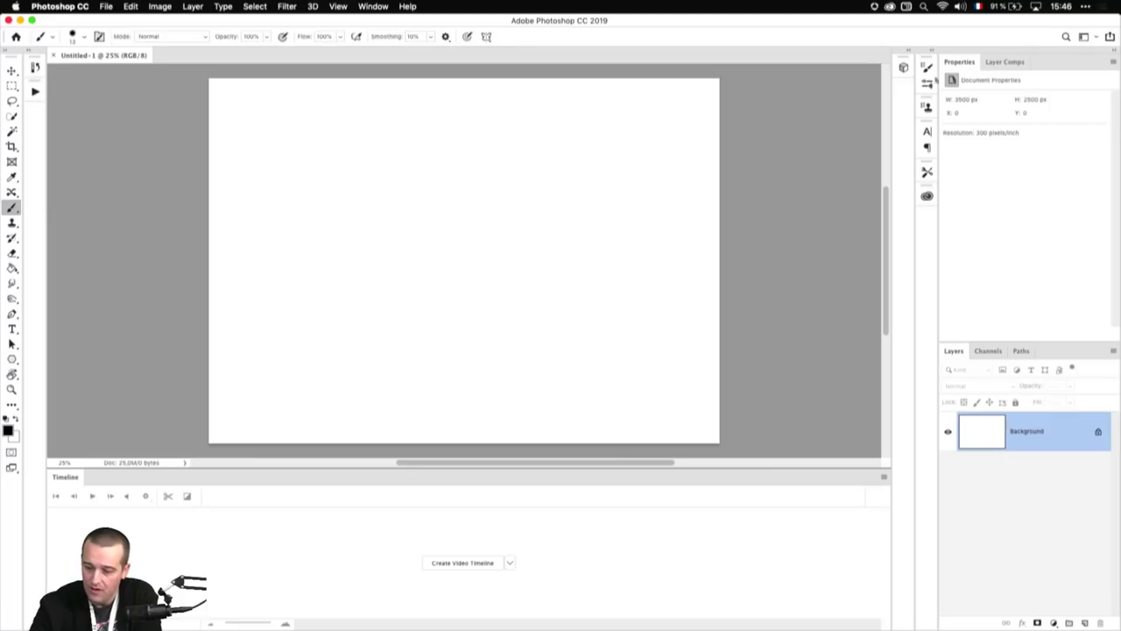
pyautogui.click(927, 196)
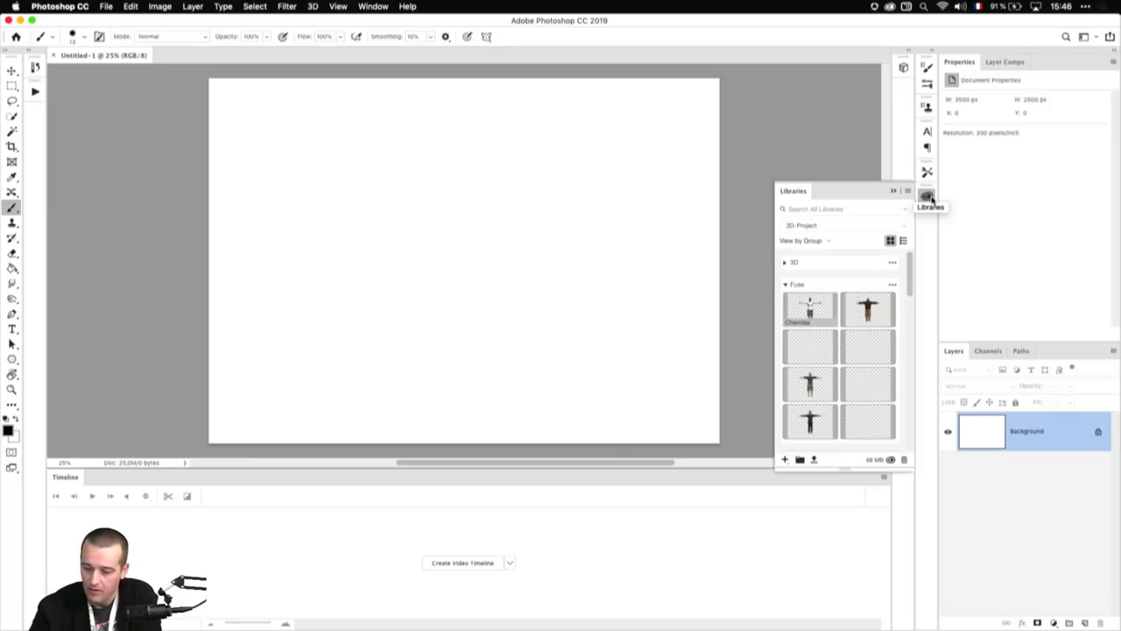
pyautogui.click(845, 225)
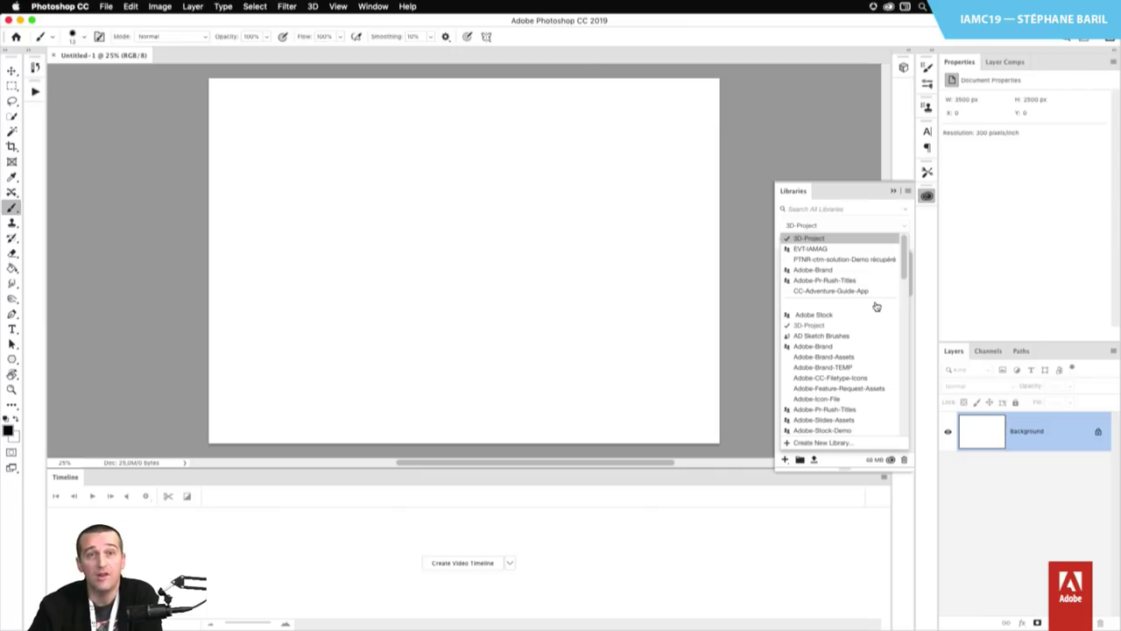
pyautogui.click(844, 240)
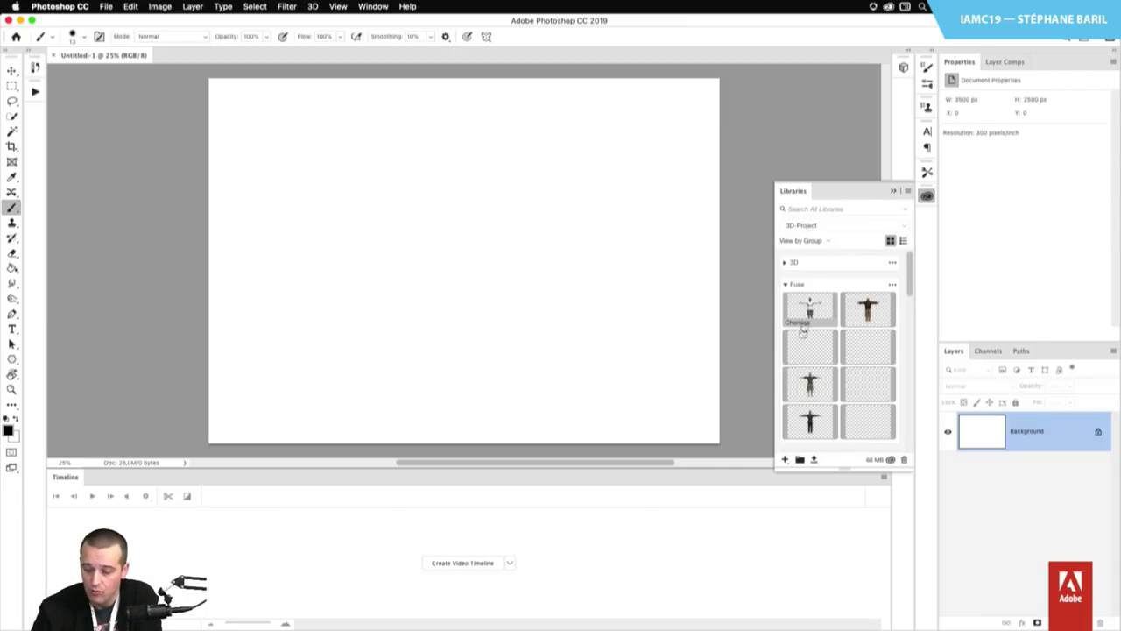
pyautogui.moveTo(812, 310)
pyautogui.mouseDown()
pyautogui.moveTo(718, 321)
pyautogui.moveTo(482, 275)
pyautogui.moveTo(436, 245)
pyautogui.mouseUp()
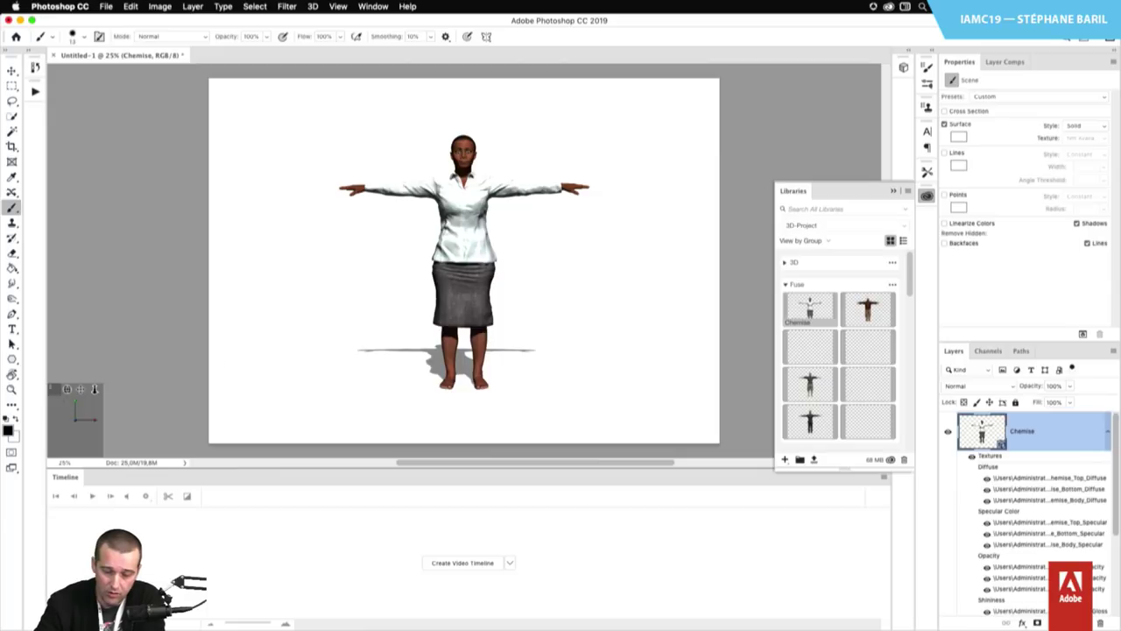
# Orbit the 3D camera to a slightly raised three-quarter view of the Chemise character and close the libraries
pyautogui.click(12, 70)
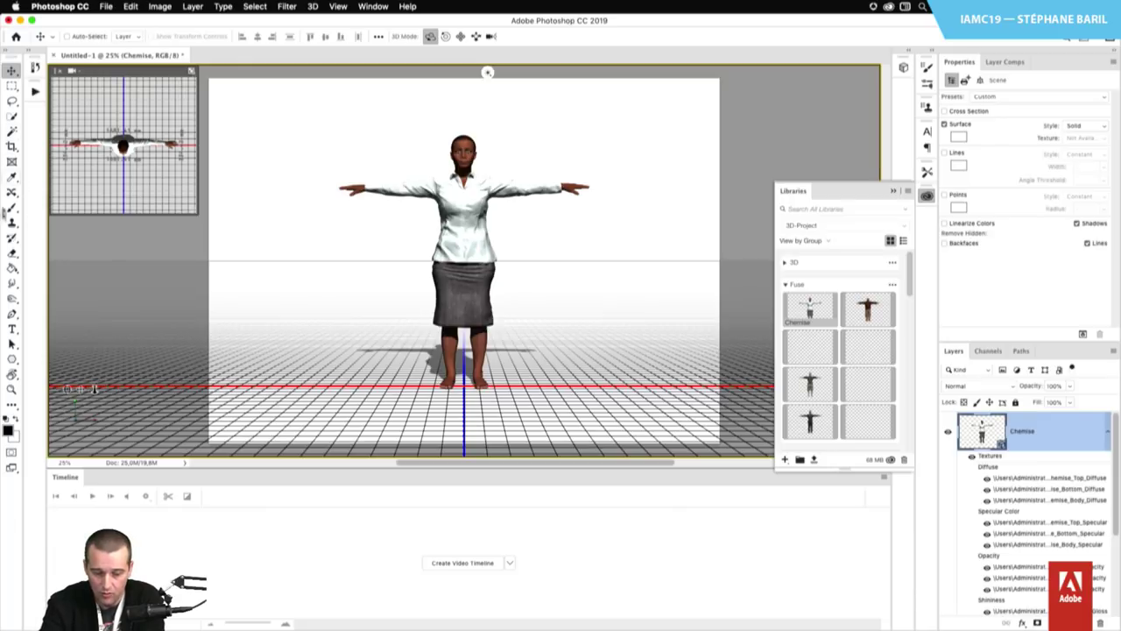
pyautogui.click(11, 207)
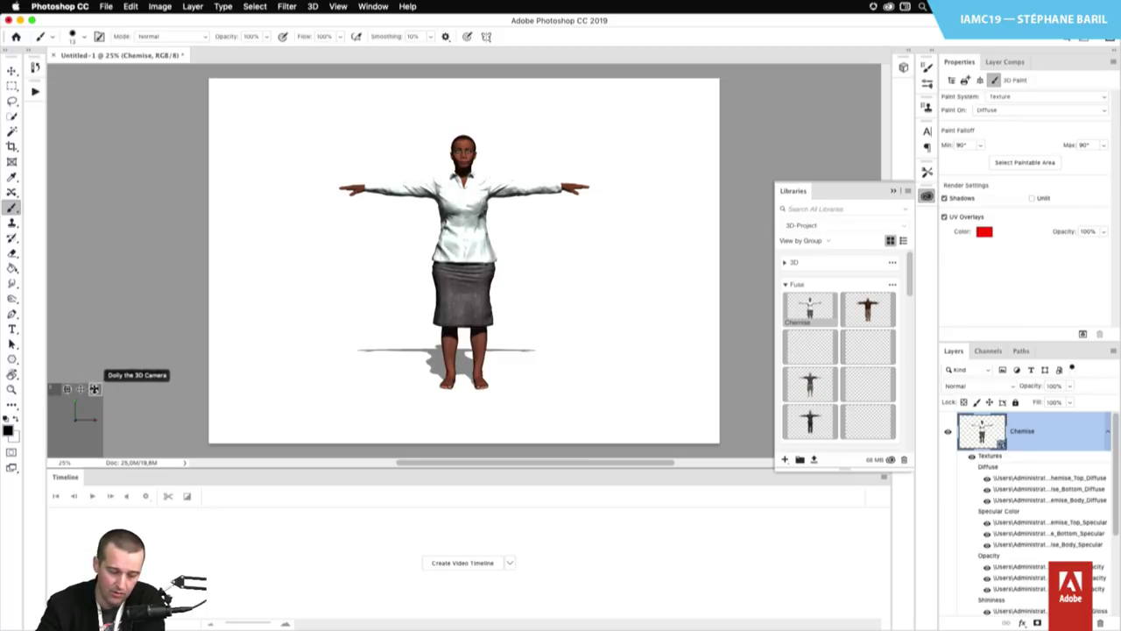
pyautogui.moveTo(80, 388); pyautogui.dragTo(117, 403)
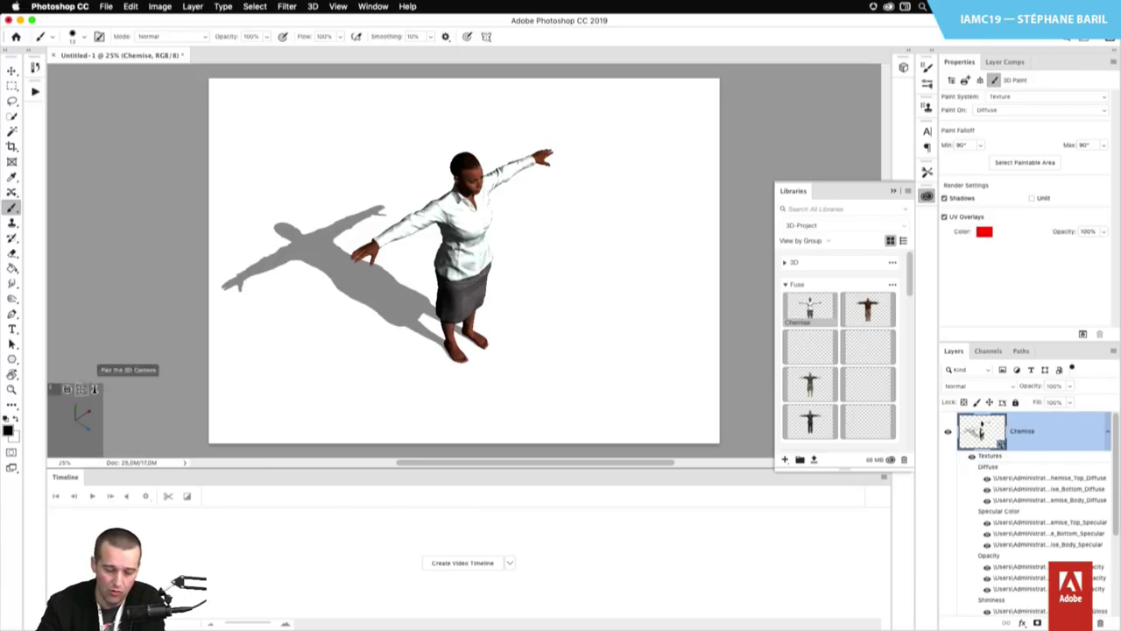
pyautogui.moveTo(86, 388); pyautogui.dragTo(53, 380)
pyautogui.click(926, 196)
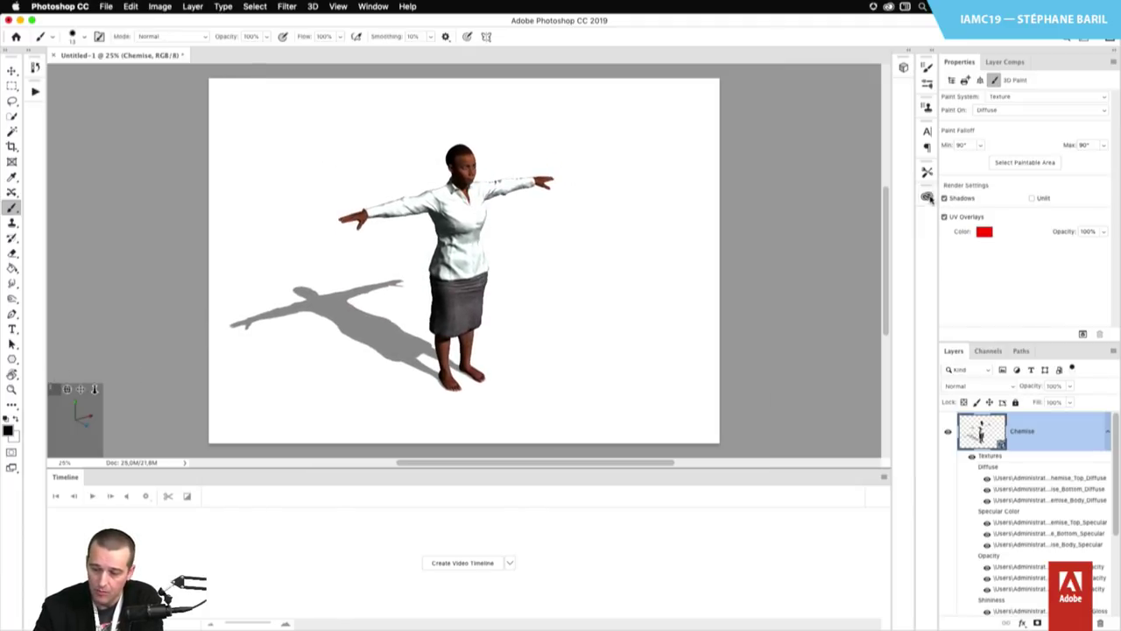
# Select Tops_Skeleton in the 3D scene and apply the Playing A Guitar animation to it
pyautogui.click(903, 67)
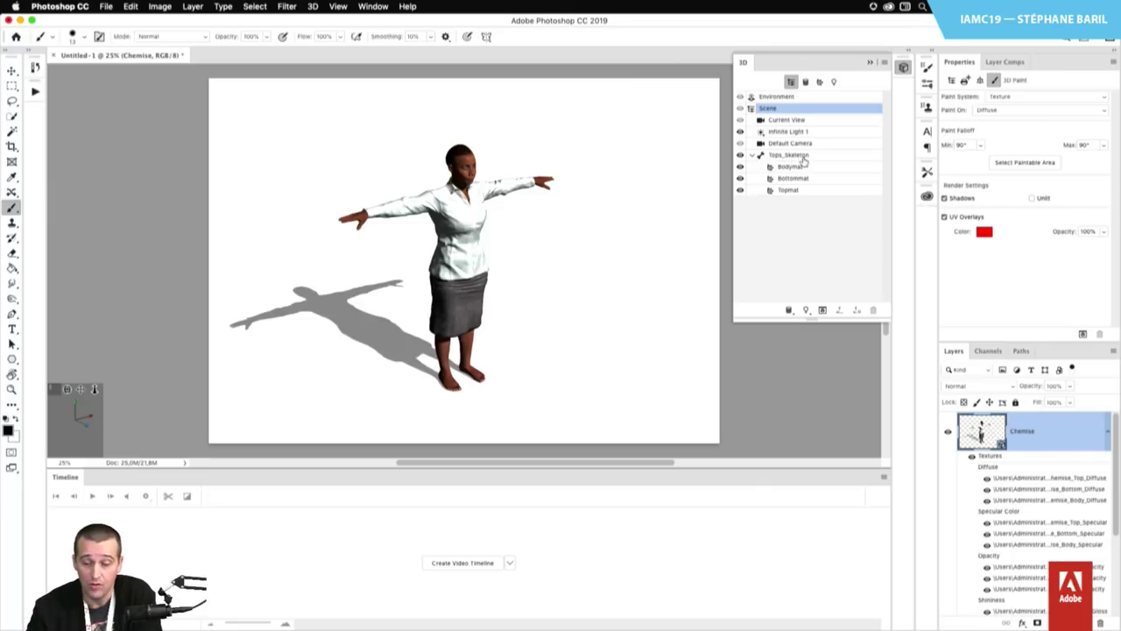
pyautogui.click(799, 155)
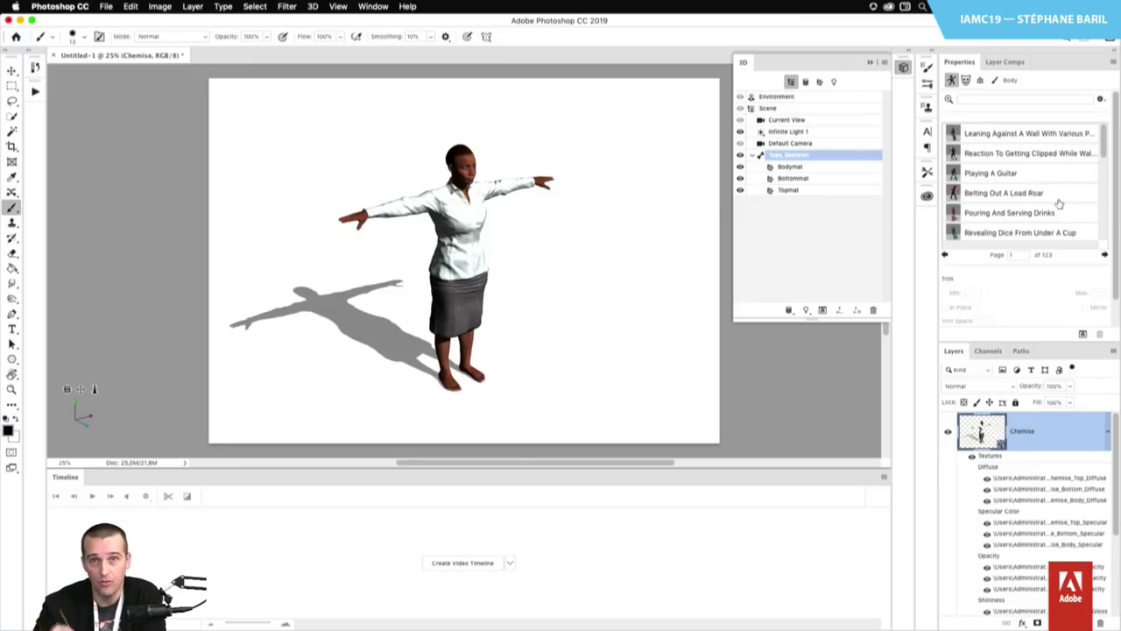
pyautogui.click(982, 173)
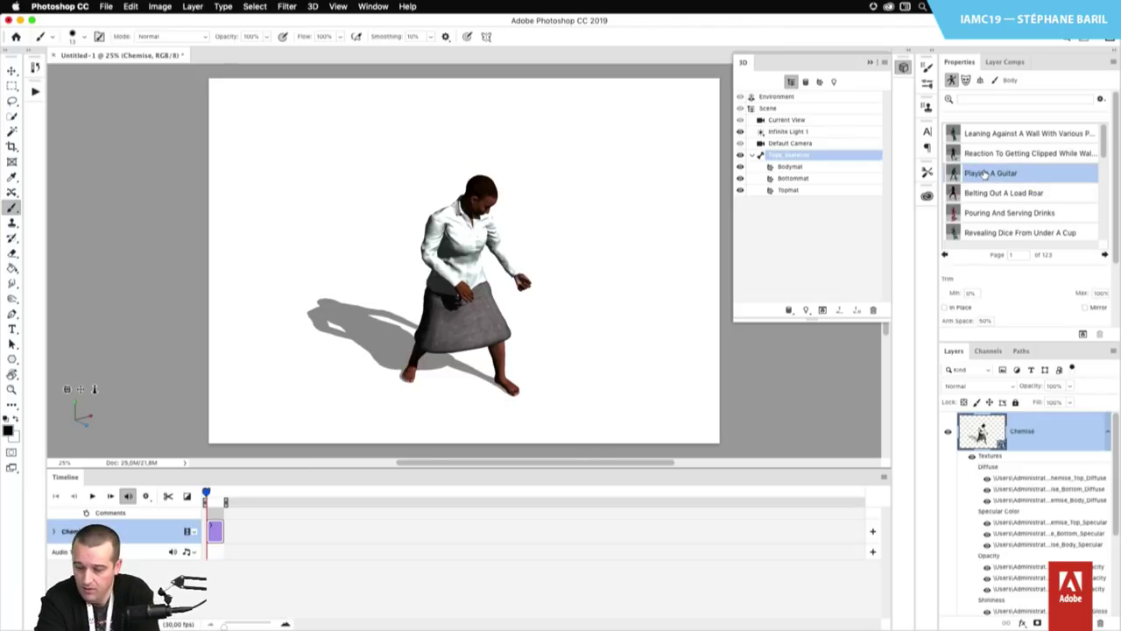
# Magnify the timeline and preview the guitar animation at two moments, one before and one after 01:00f
pyautogui.moveTo(224, 627); pyautogui.dragTo(238, 626)
pyautogui.click(258, 493)
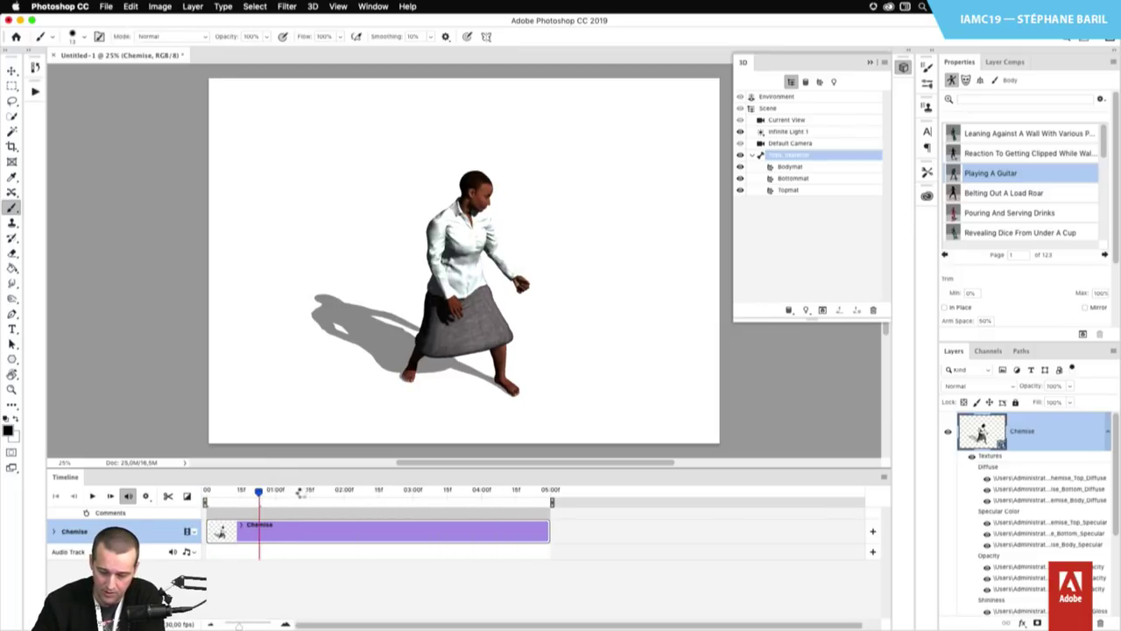
pyautogui.click(292, 493)
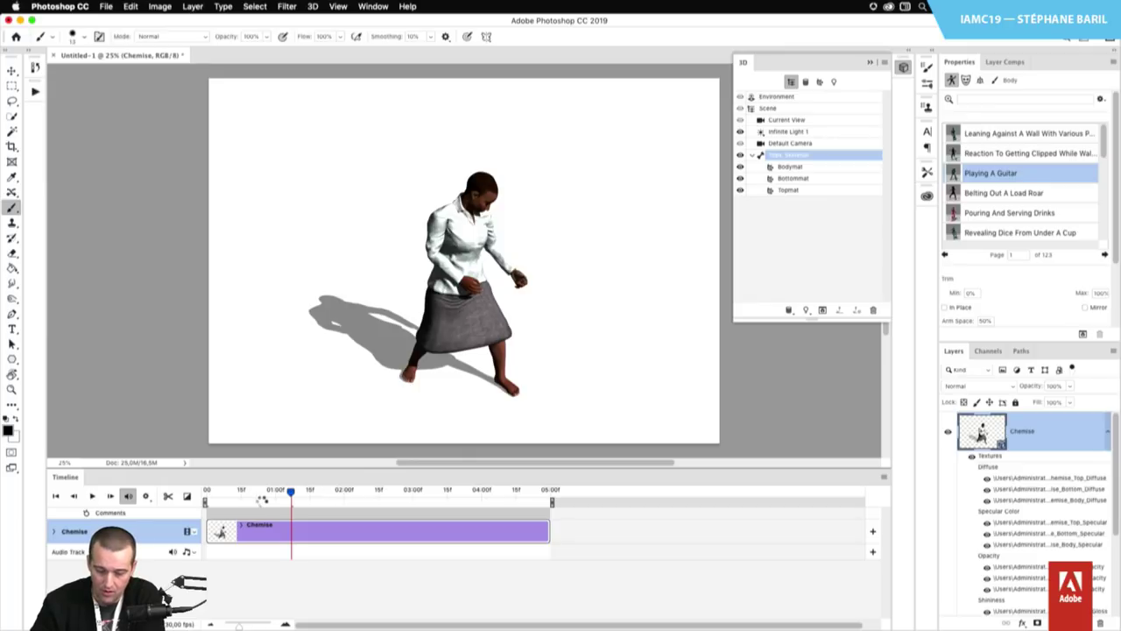
# Preview the guitar animation at two further moments up to about 02:00f, orbiting the 3D camera slightly between them
pyautogui.hotkey('shift', 'Right')
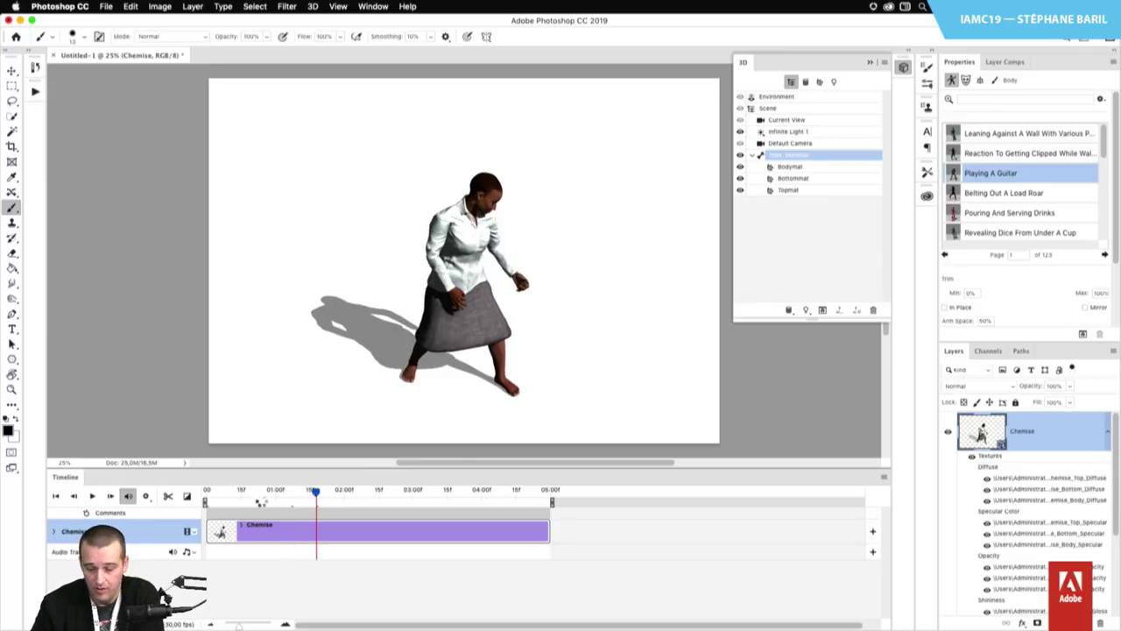
pyautogui.moveTo(67, 389)
pyautogui.mouseDown()
pyautogui.moveTo(44, 396)
pyautogui.moveTo(30, 372)
pyautogui.moveTo(49, 366)
pyautogui.moveTo(25, 374)
pyautogui.moveTo(45, 395)
pyautogui.moveTo(71, 394)
pyautogui.moveTo(60, 388)
pyautogui.mouseUp()
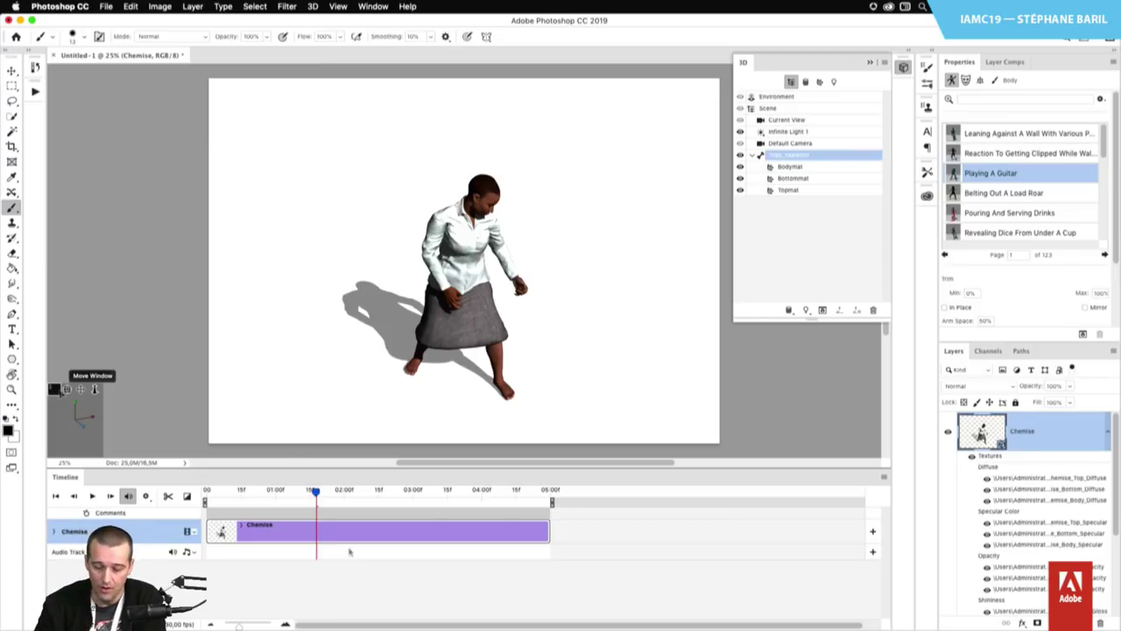
pyautogui.click(346, 491)
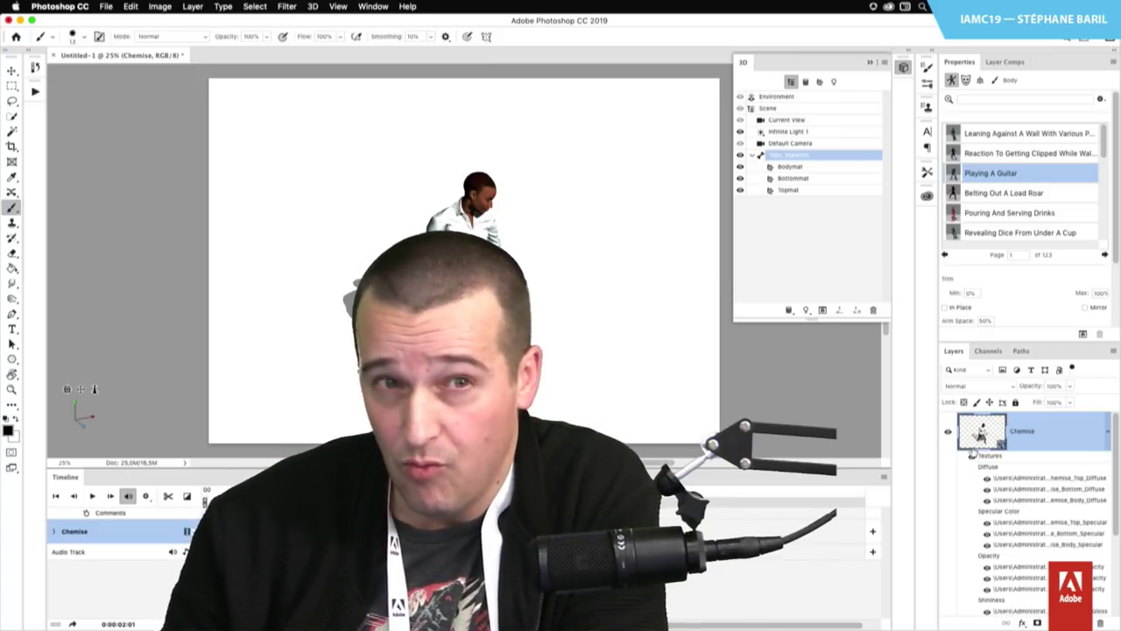
# Add a Color Overlay effect in black (000000) to the Chemise layer with Normal blending at 100% opacity
pyautogui.click(1021, 623)
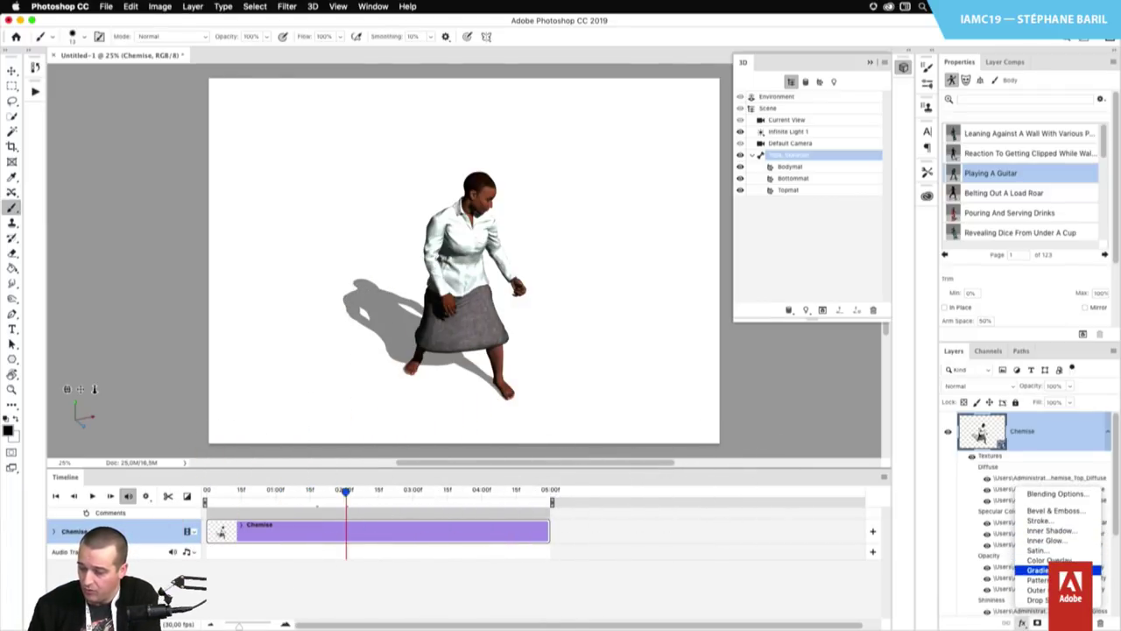
pyautogui.click(1051, 560)
pyautogui.moveTo(337, 22); pyautogui.dragTo(970, 158)
pyautogui.click(910, 200)
pyautogui.click(489, 347)
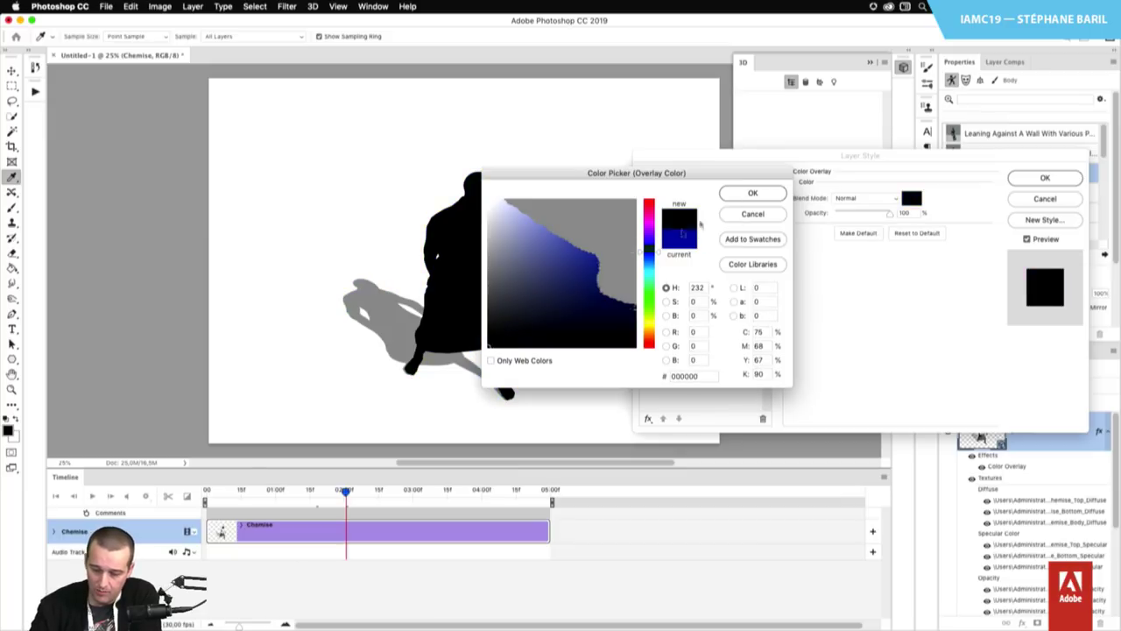
pyautogui.click(743, 194)
pyautogui.click(1041, 179)
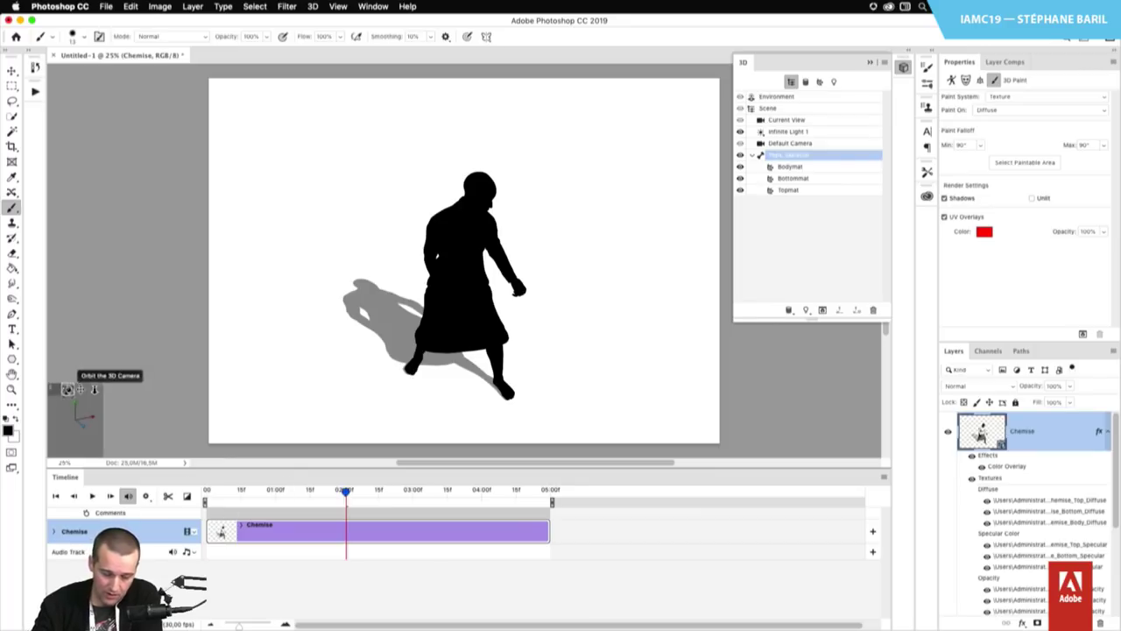
# Orbit the 3D camera down to near ground level, hide the Chemise layer's Color Overlay, and preview the animation just past 02:00f
pyautogui.moveTo(66, 388); pyautogui.dragTo(83, 405)
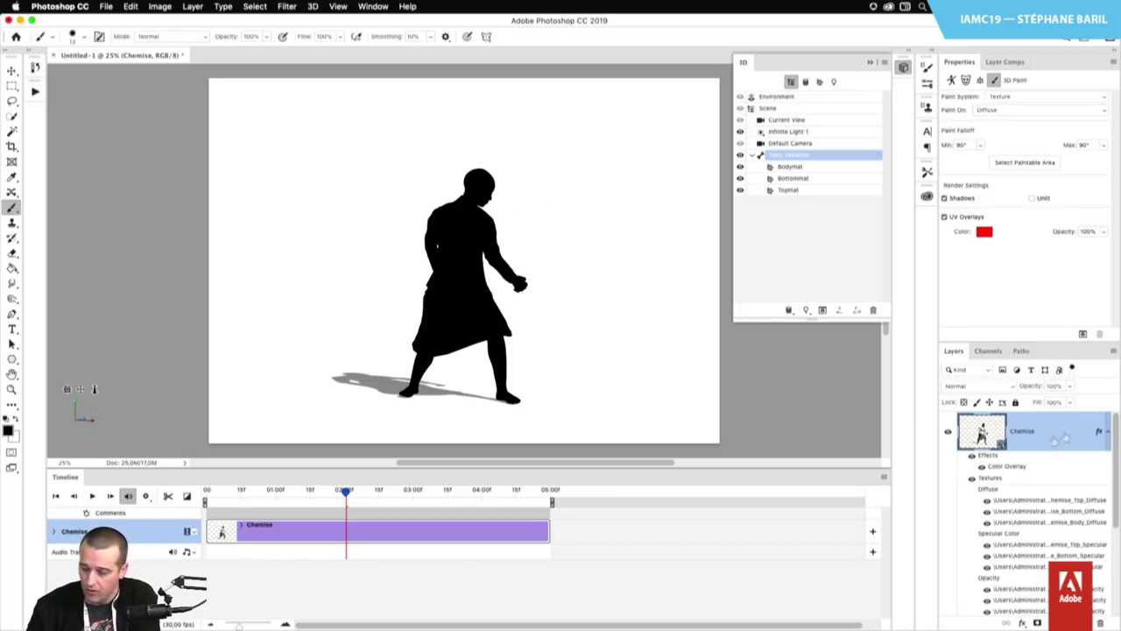
pyautogui.click(982, 466)
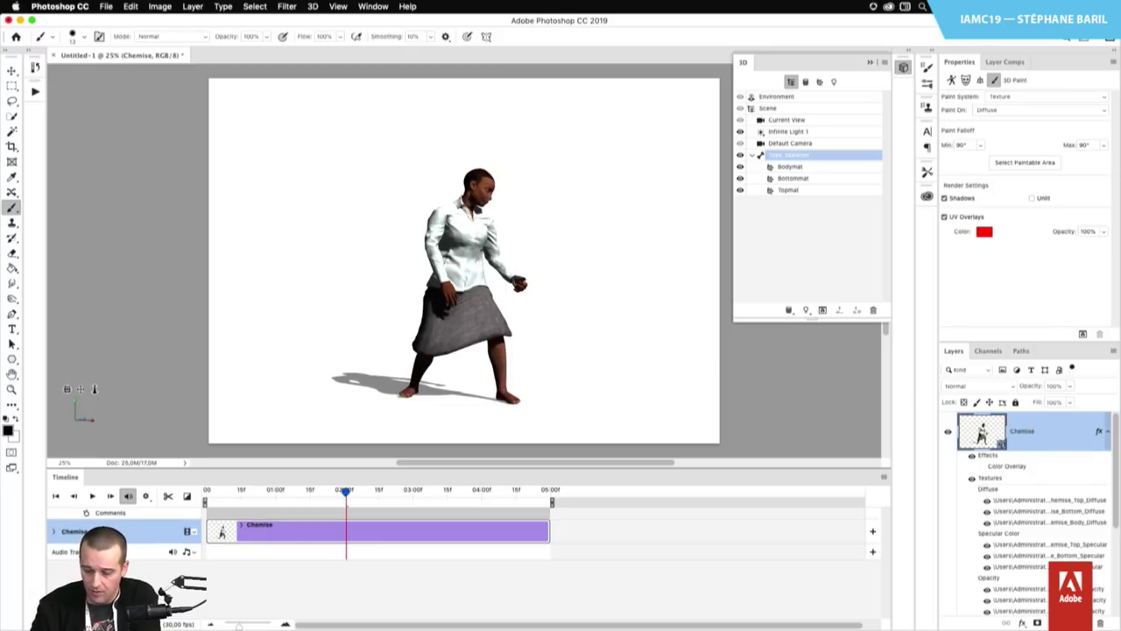
pyautogui.click(361, 492)
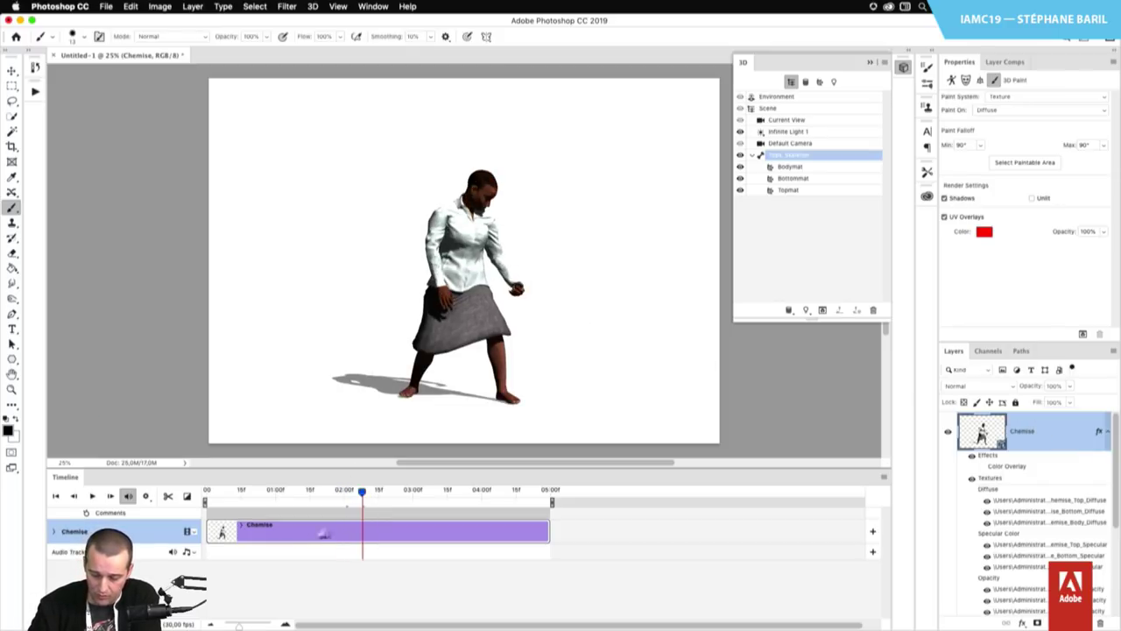
# Examine the 3D file formats available for exporting the Chemise layer, and close the export settings without exporting
pyautogui.rightClick(1062, 436)
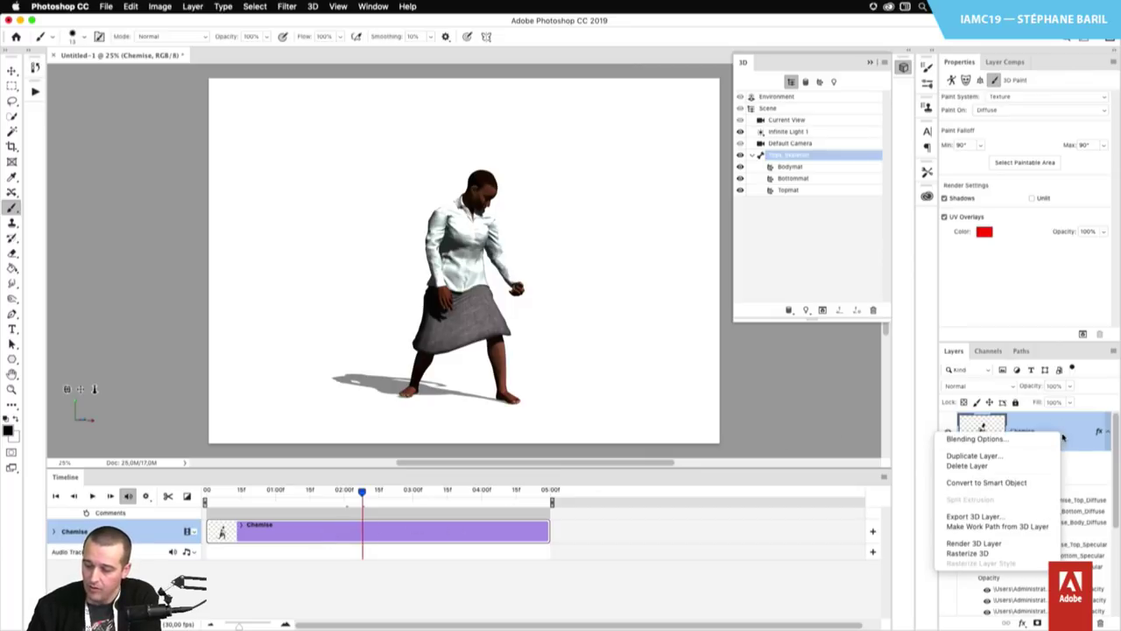
pyautogui.click(1019, 518)
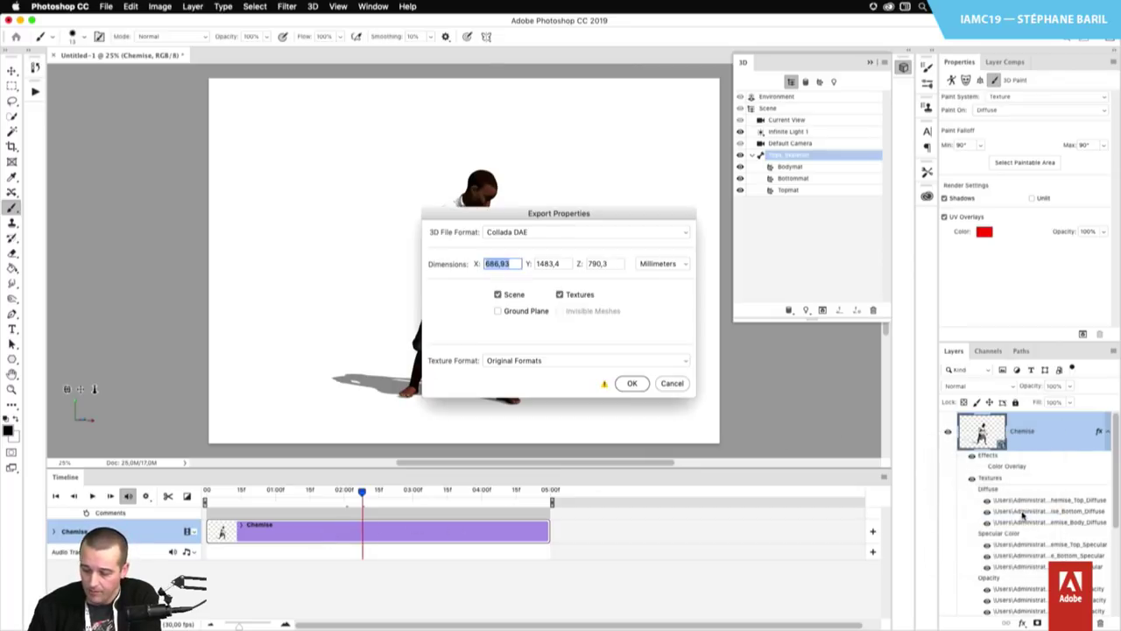
pyautogui.click(562, 233)
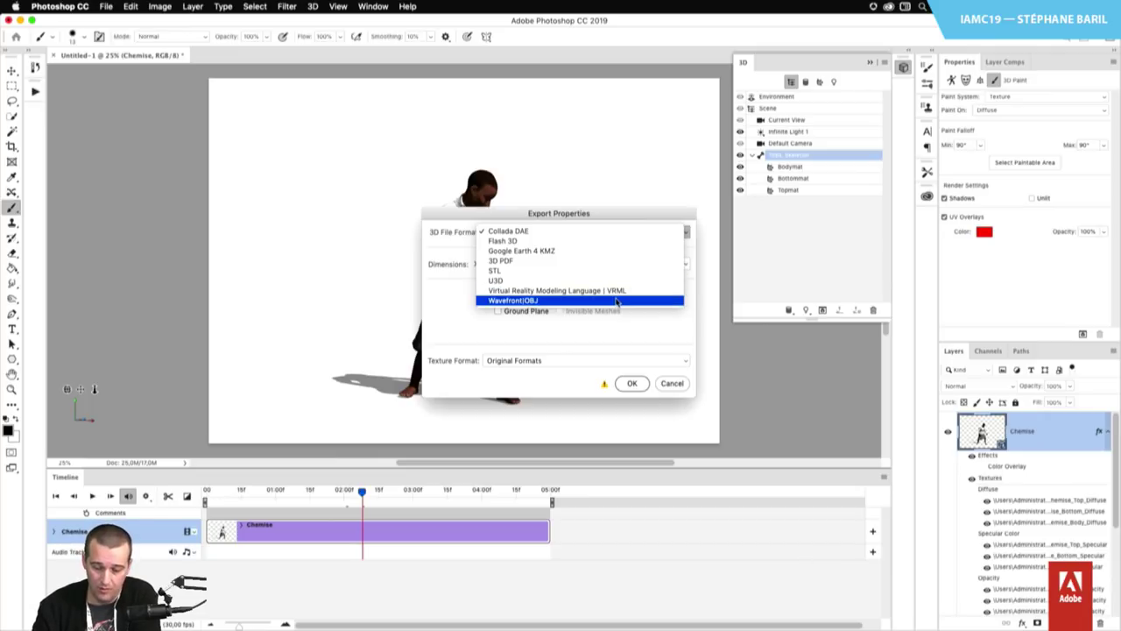
pyautogui.click(604, 231)
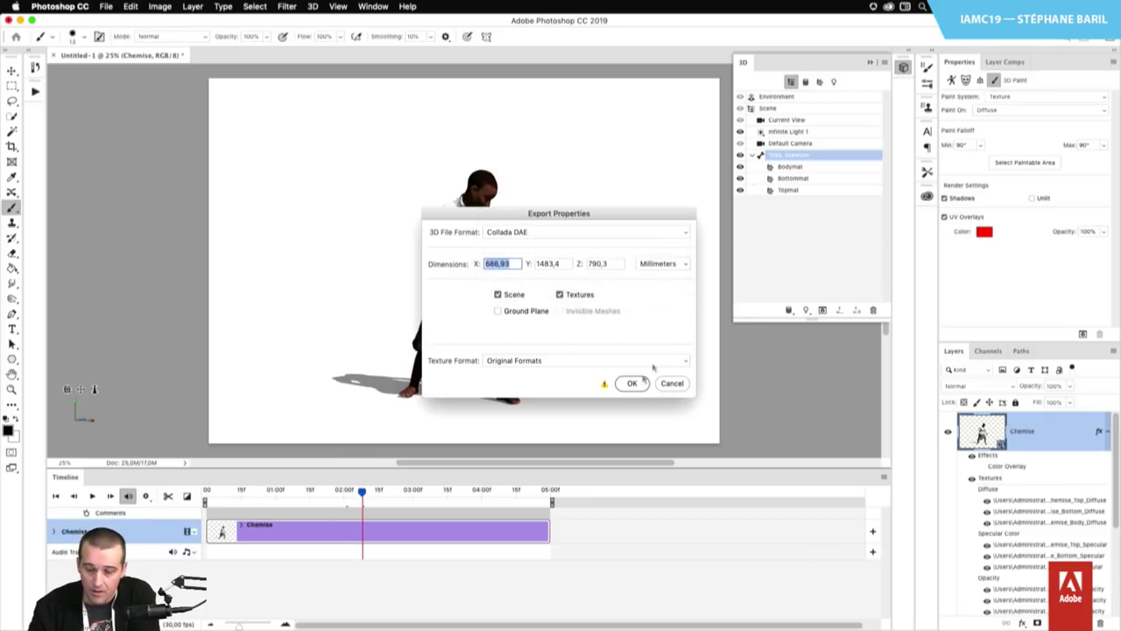
pyautogui.click(665, 383)
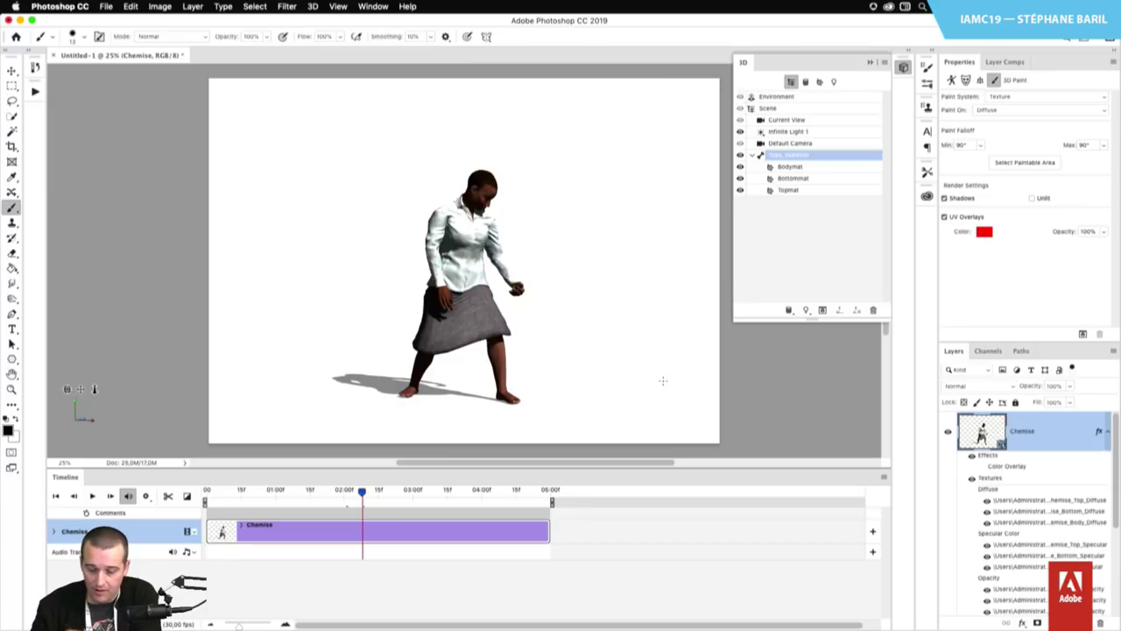
# Orbit, dolly and pan the 3D camera to frame the character's head and upper body closely
pyautogui.moveTo(68, 388); pyautogui.dragTo(96, 387)
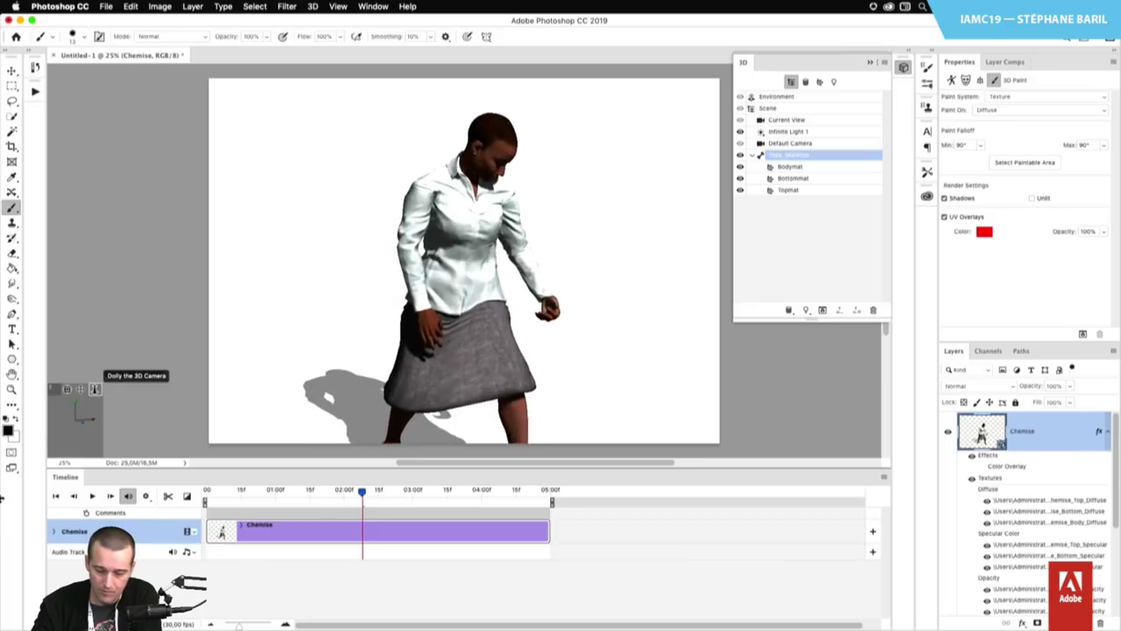
pyautogui.moveTo(94, 388); pyautogui.dragTo(29, 435)
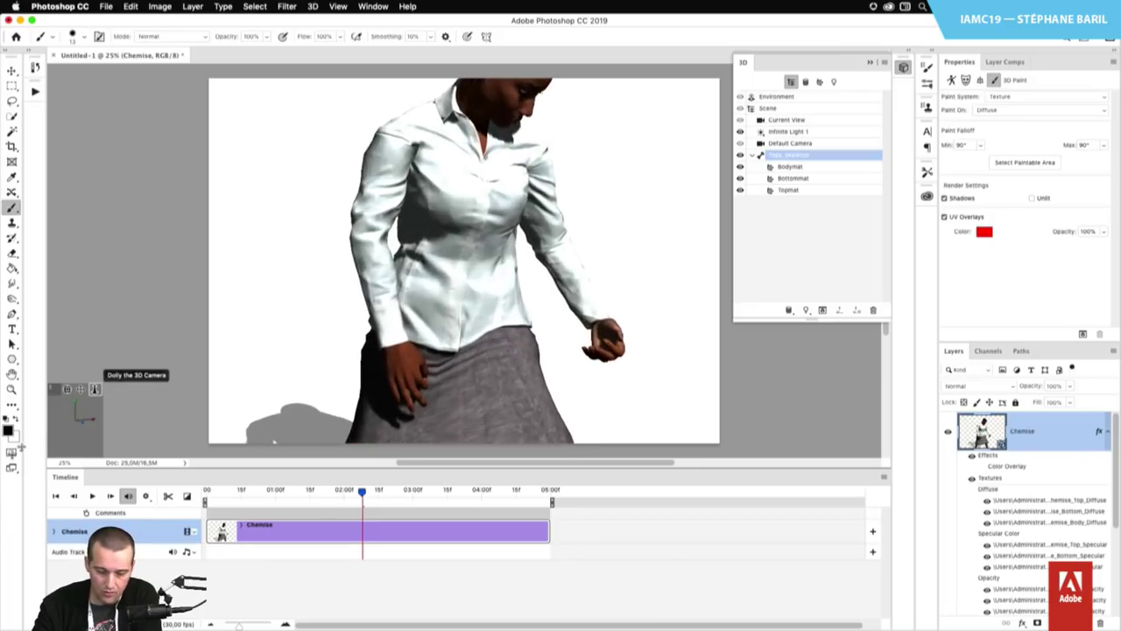
pyautogui.moveTo(80, 389); pyautogui.dragTo(77, 416)
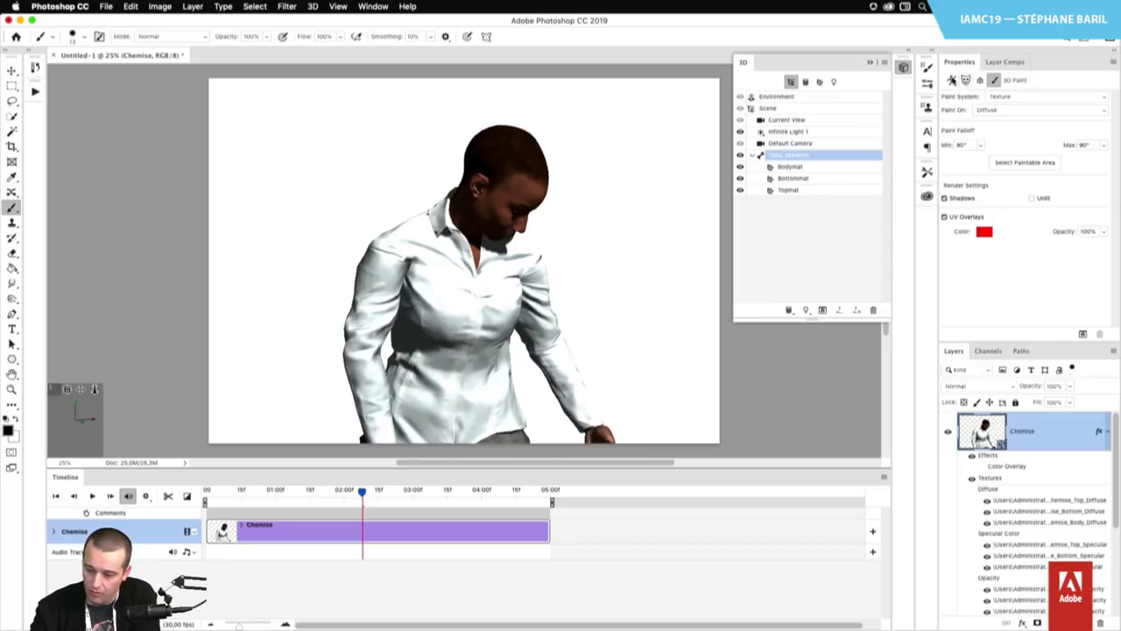
# Set the Guitar Position of the Playing A Guitar body animation to 80%
pyautogui.click(951, 80)
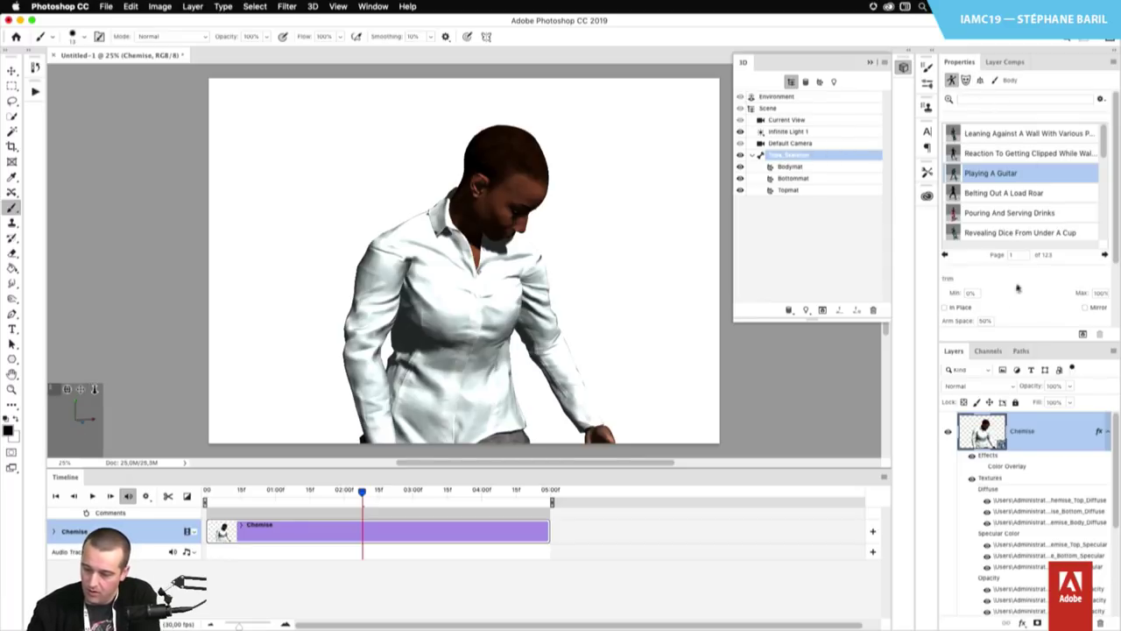
pyautogui.scroll(-3, 1112, 254)
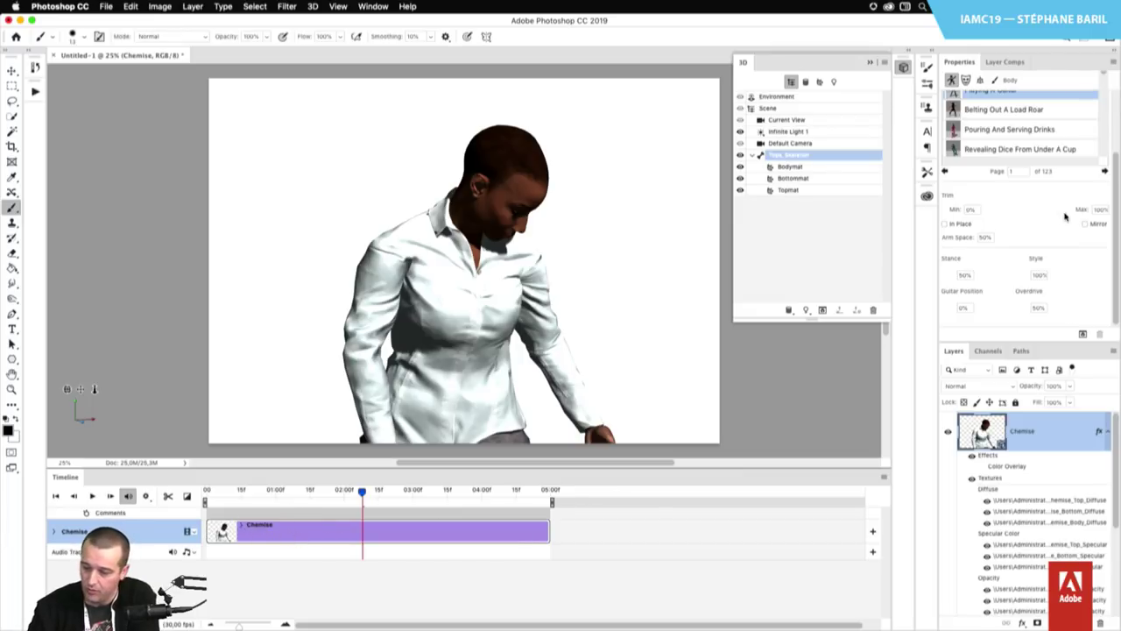
pyautogui.click(965, 308)
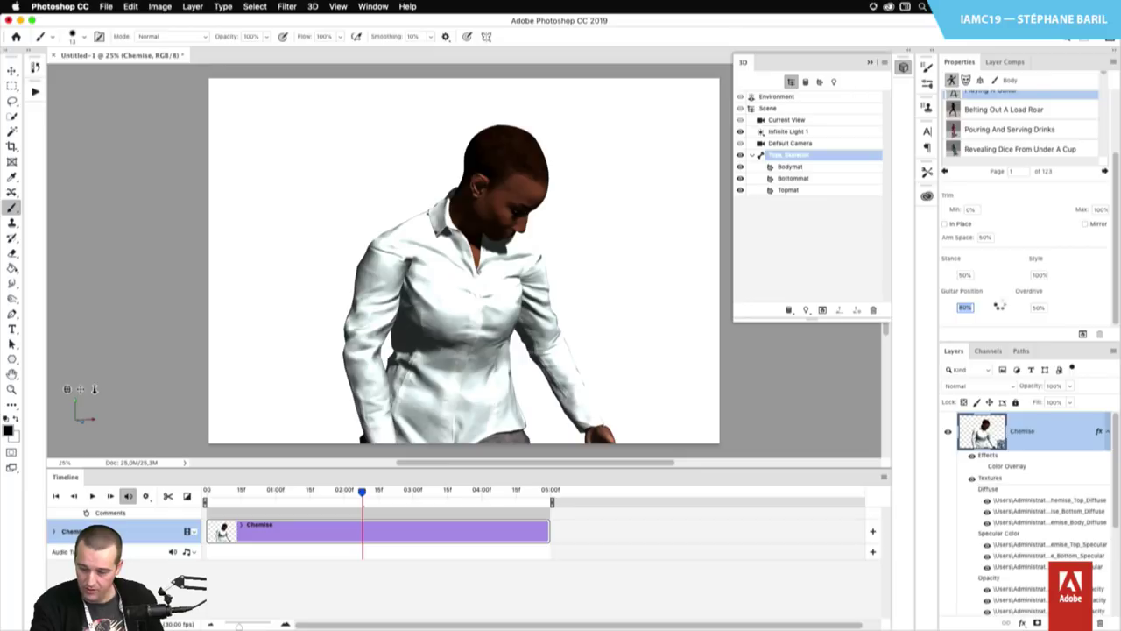
pyautogui.press('Tab')
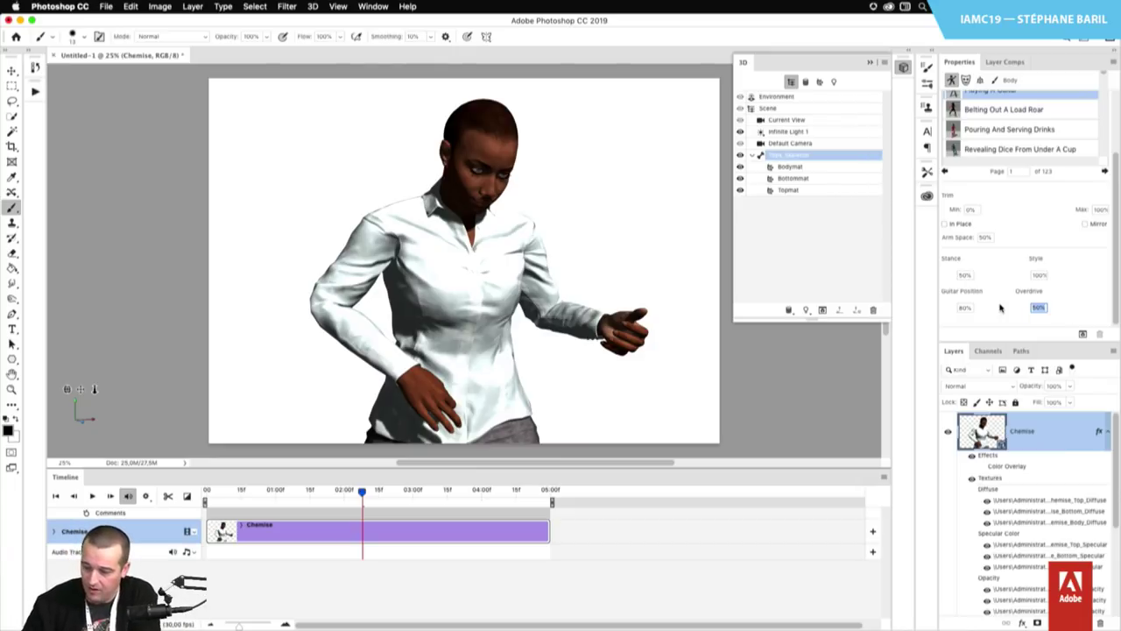
# Apply the Embarassed facial expression to the character with a strength of 64%
pyautogui.click(966, 80)
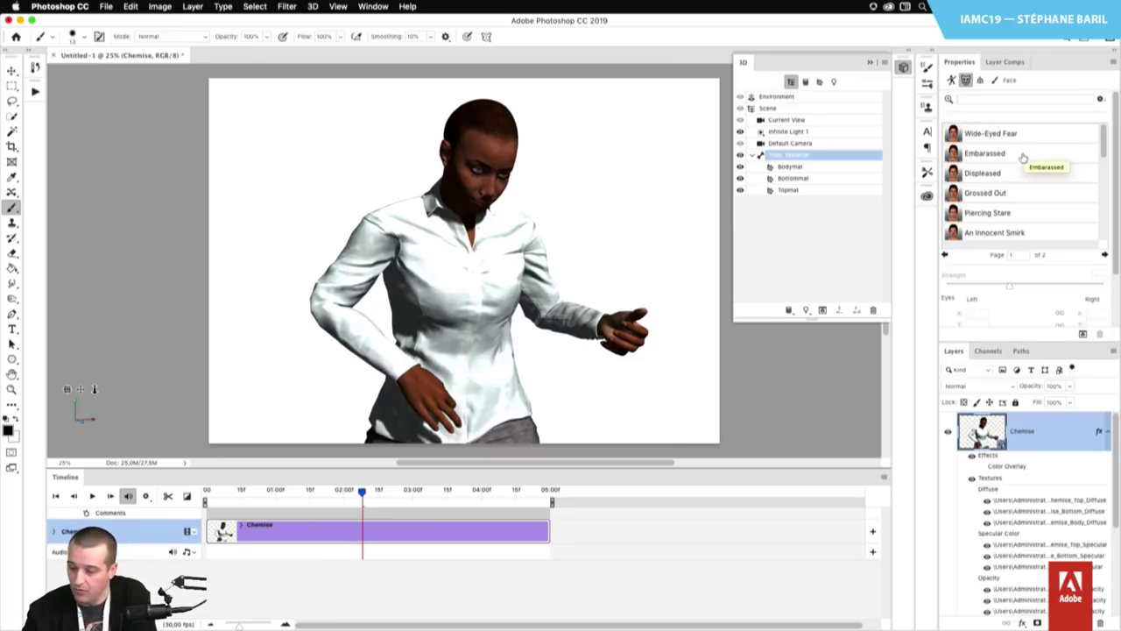
pyautogui.moveTo(1104, 144)
pyautogui.mouseDown()
pyautogui.moveTo(1093, 233)
pyautogui.moveTo(1099, 138)
pyautogui.mouseUp()
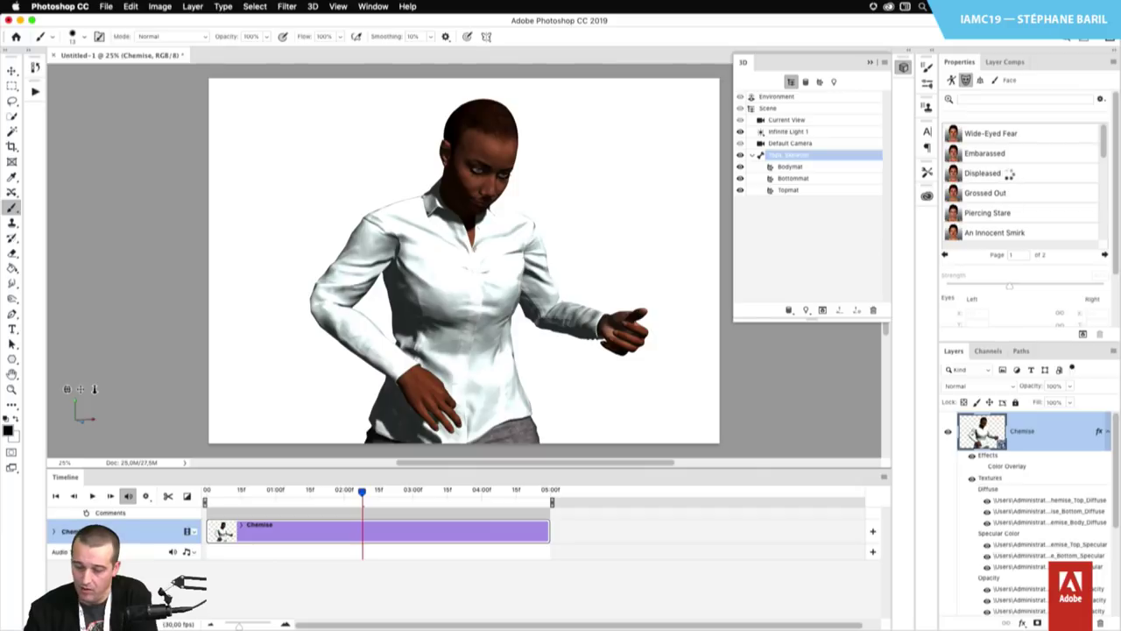
pyautogui.click(1001, 153)
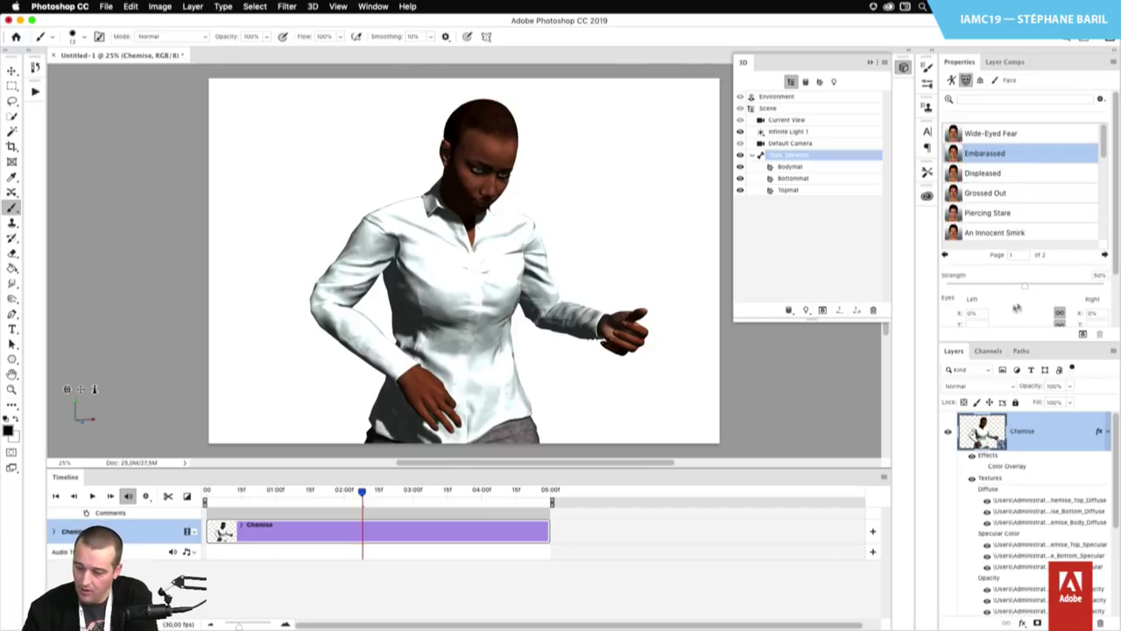
pyautogui.click(1028, 288)
pyautogui.moveTo(1043, 285)
pyautogui.mouseDown()
pyautogui.moveTo(1100, 281)
pyautogui.moveTo(971, 287)
pyautogui.moveTo(1089, 281)
pyautogui.moveTo(1047, 283)
pyautogui.mouseUp()
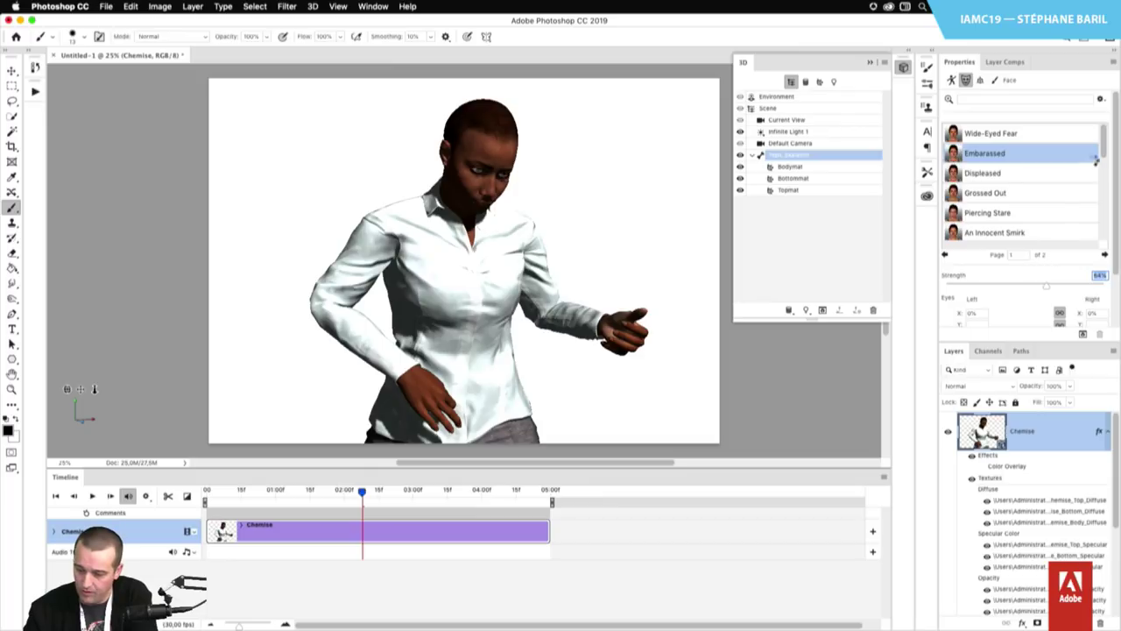
# Try the Displeased facial expression, and replace it with Intense Stare at 59% strength
pyautogui.click(1025, 179)
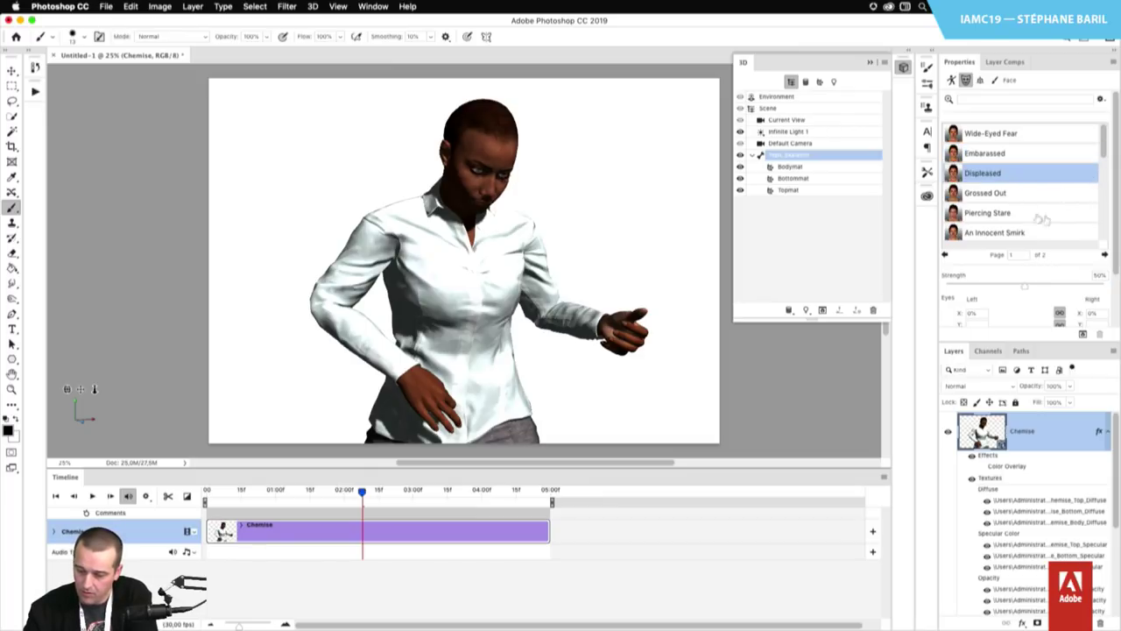
pyautogui.moveTo(1103, 159); pyautogui.dragTo(1102, 180)
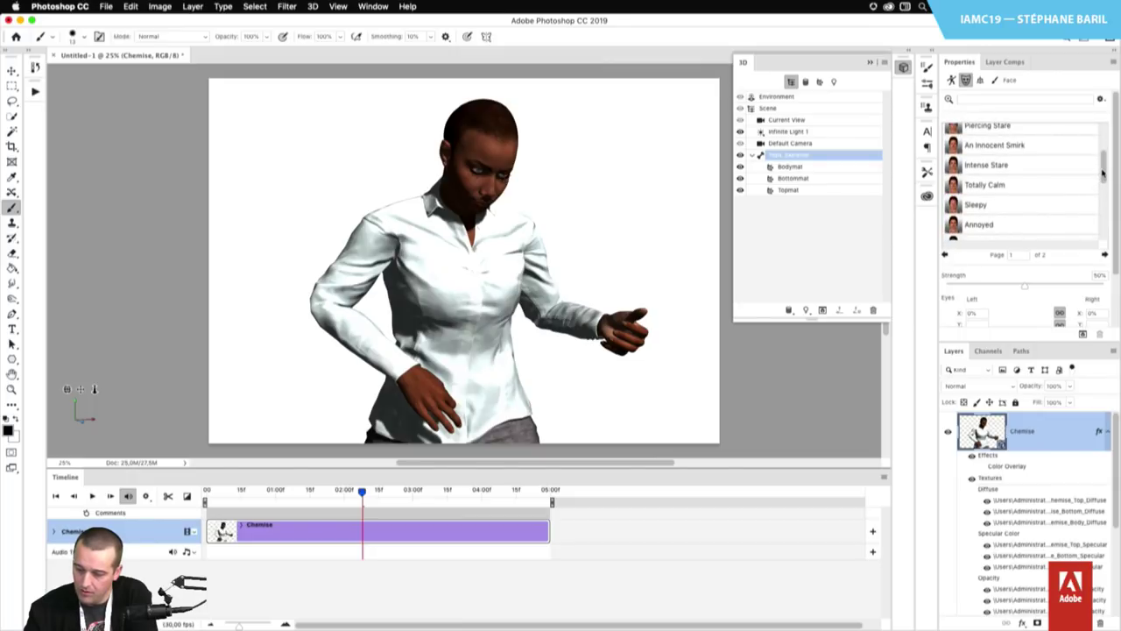
pyautogui.click(1025, 164)
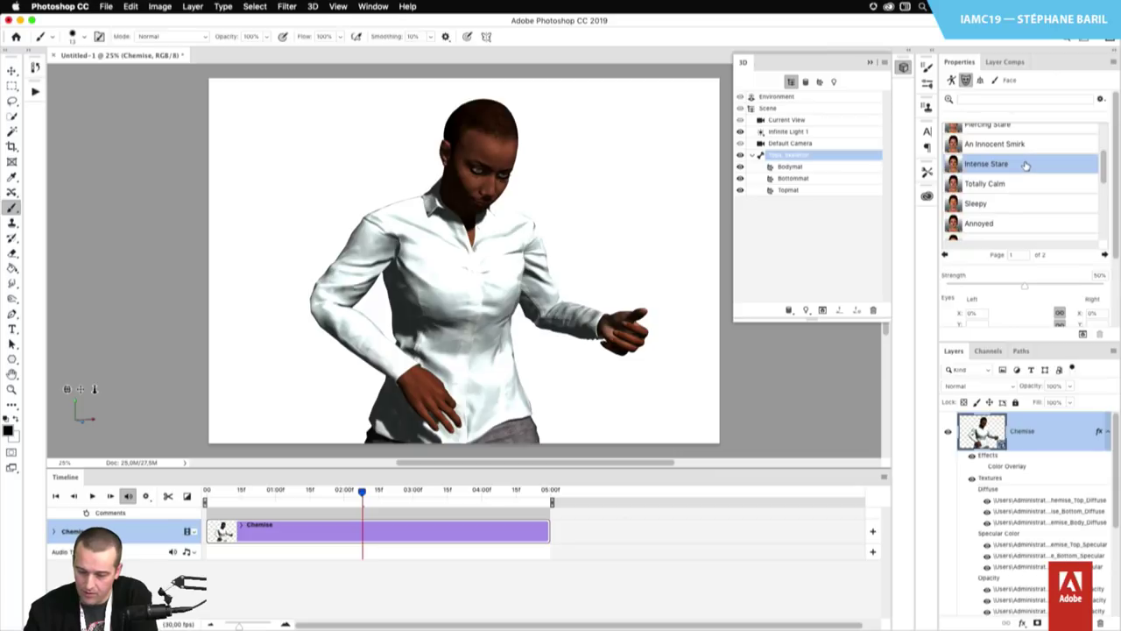
pyautogui.moveTo(1026, 289)
pyautogui.mouseDown()
pyautogui.moveTo(1067, 288)
pyautogui.moveTo(1013, 288)
pyautogui.mouseUp()
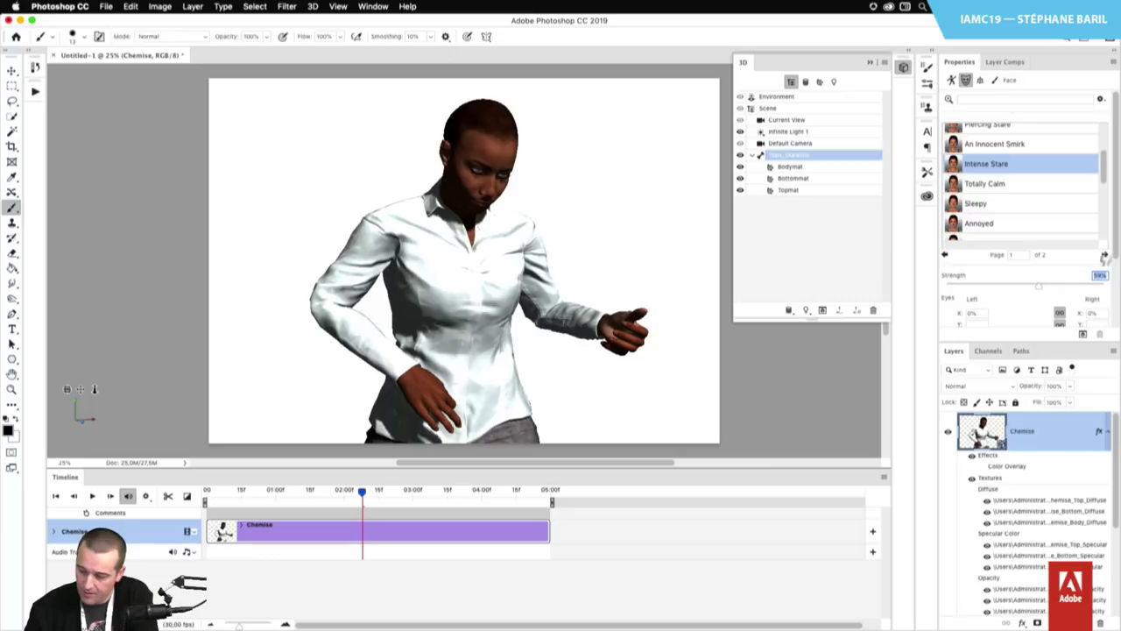
# Turn and raise the character's head by setting Head X to -20% and Head Y to 20%
pyautogui.scroll(-3, 1114, 274)
pyautogui.scroll(-3, 1114, 274)
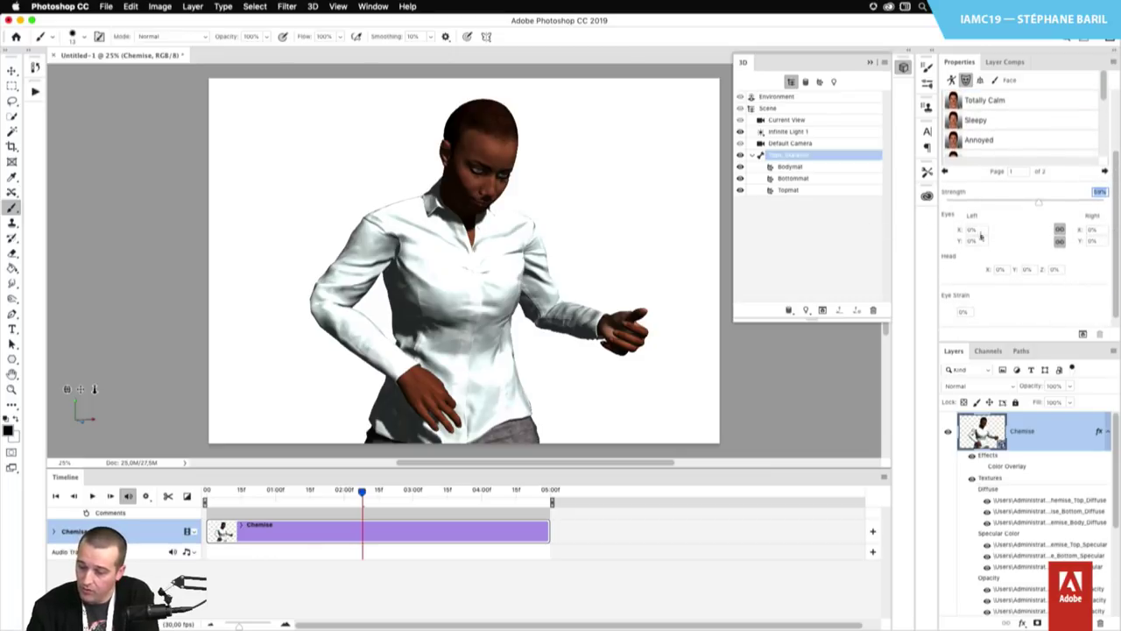
pyautogui.click(1000, 269)
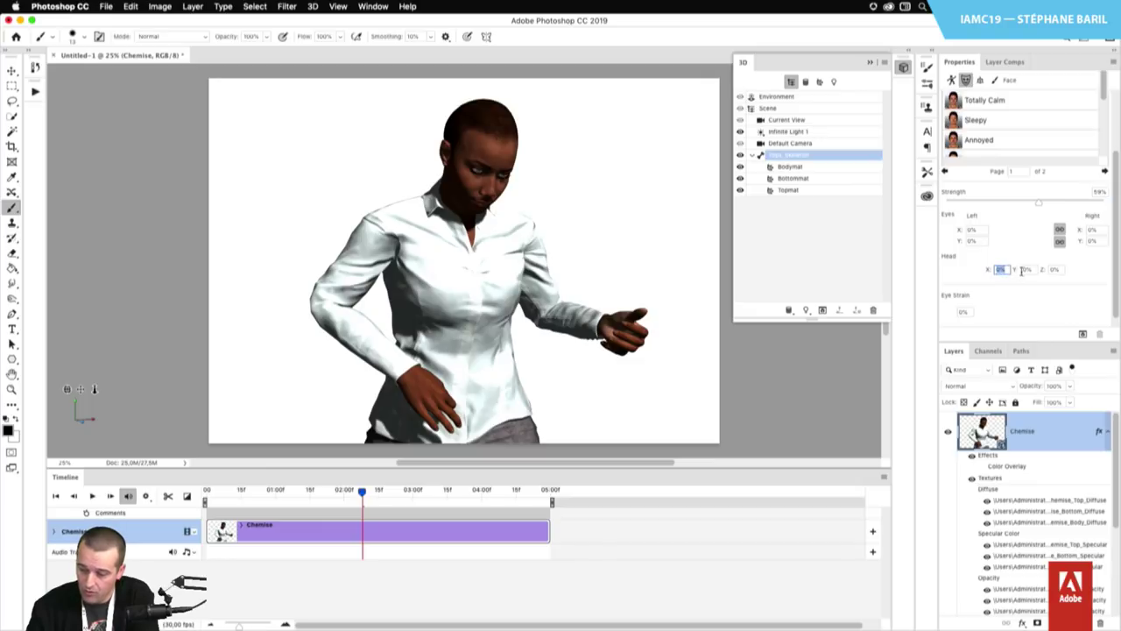
pyautogui.hotkey('shift', 'Down')
pyautogui.hotkey('shift', 'Down')
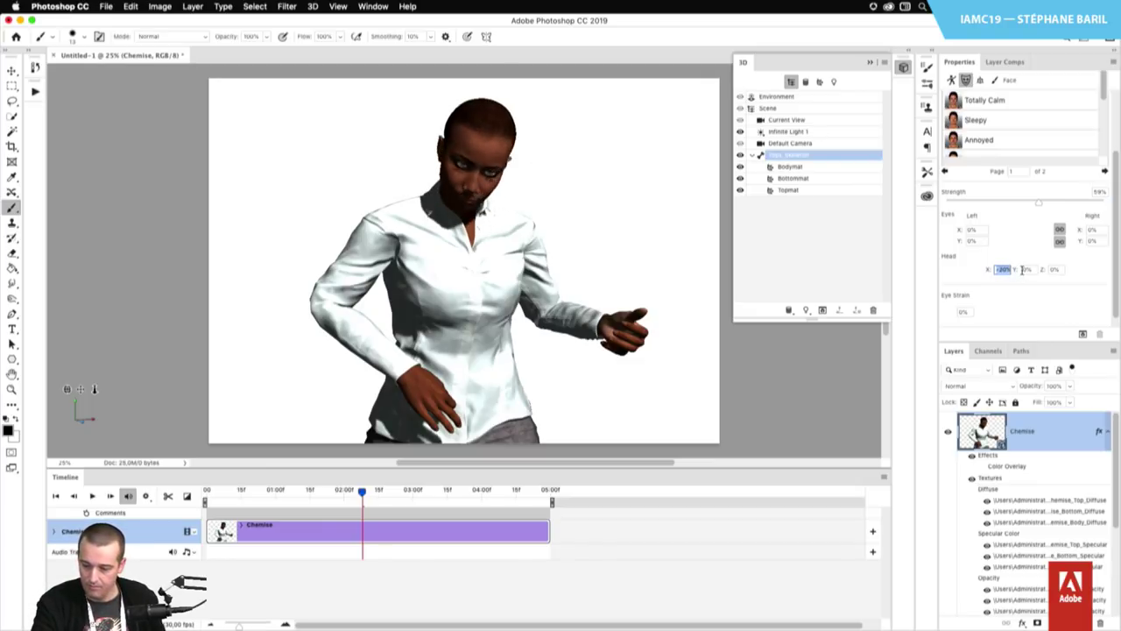
pyautogui.click(1026, 269)
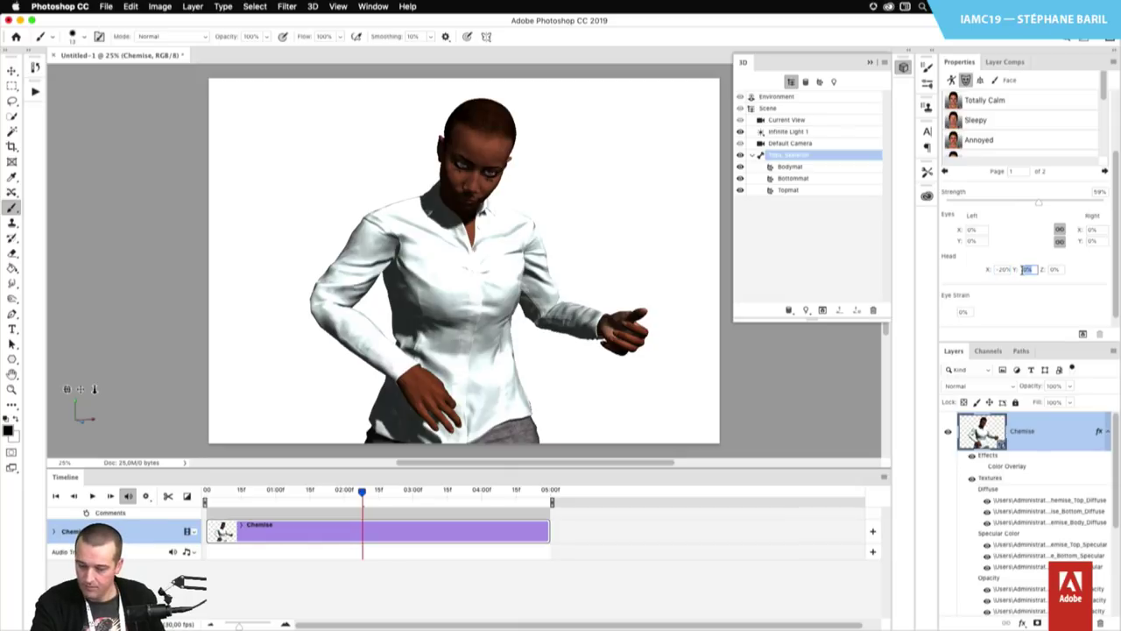
pyautogui.hotkey('shift', 'Up')
pyautogui.hotkey('shift', 'Up')
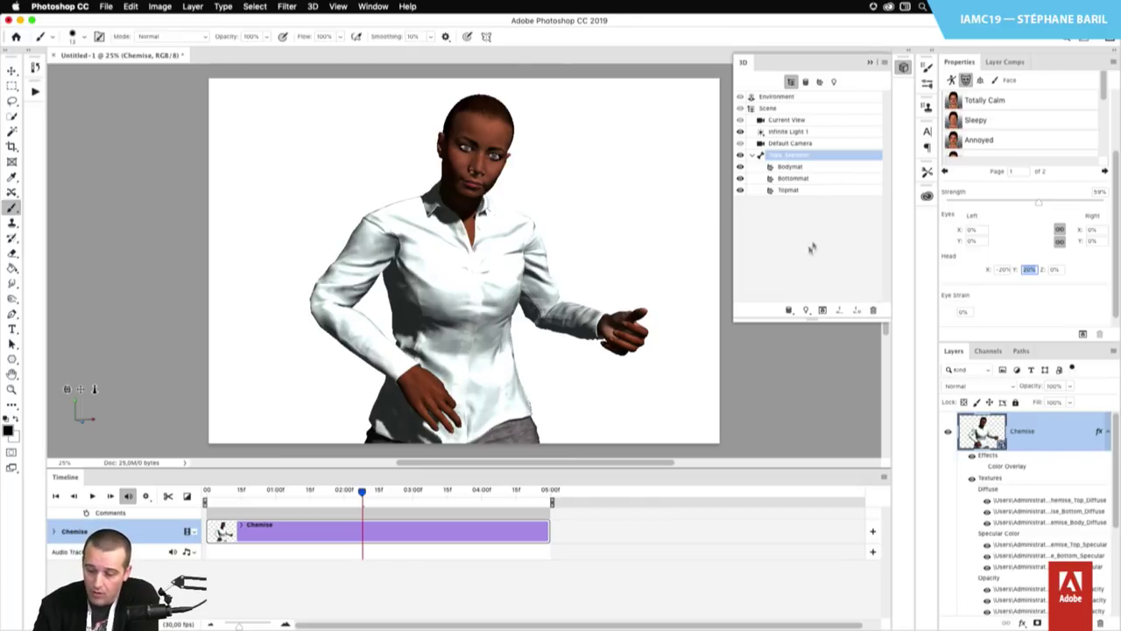
pyautogui.click(788, 310)
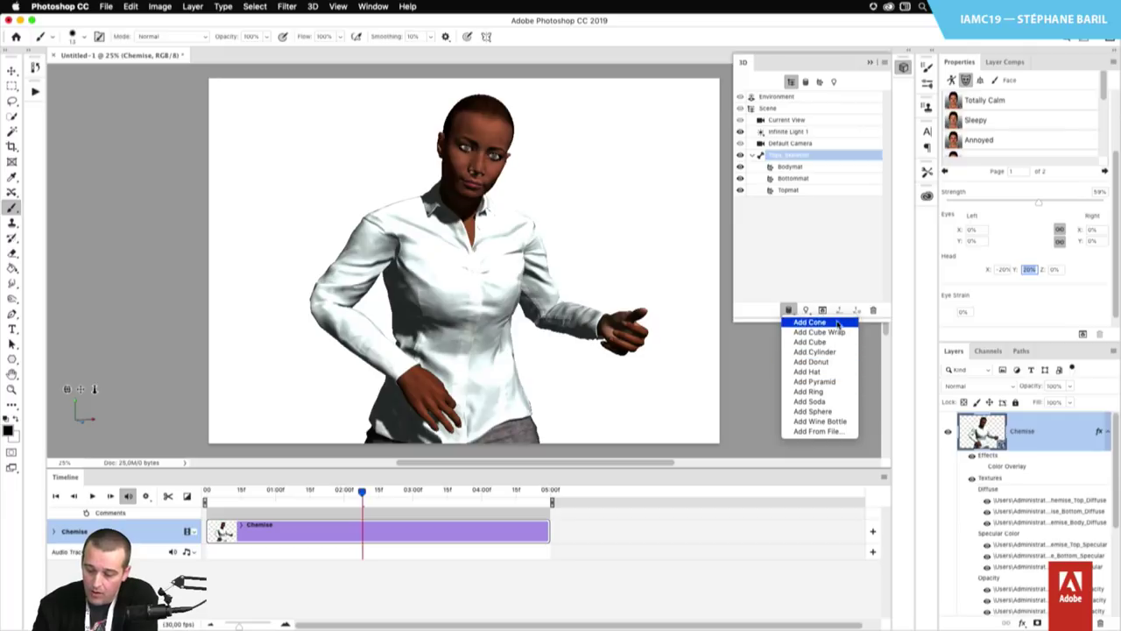
pyautogui.click(836, 432)
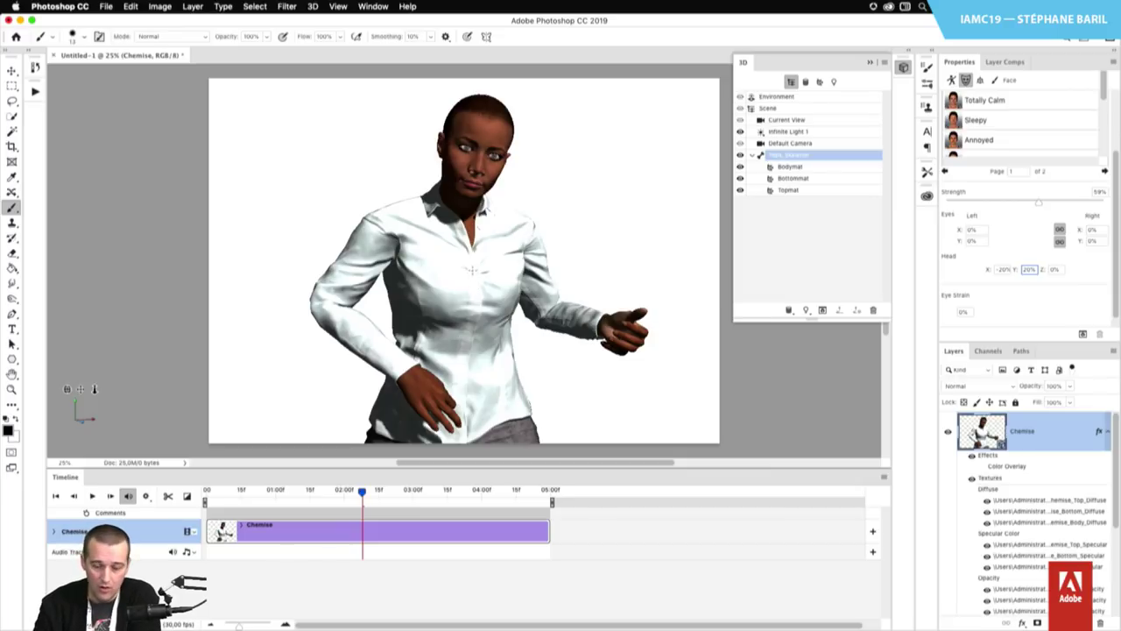
# Try to create a new document from the recent Demo preset, 3500 x 2500 px at 300 ppi
pyautogui.middleClick(474, 277)
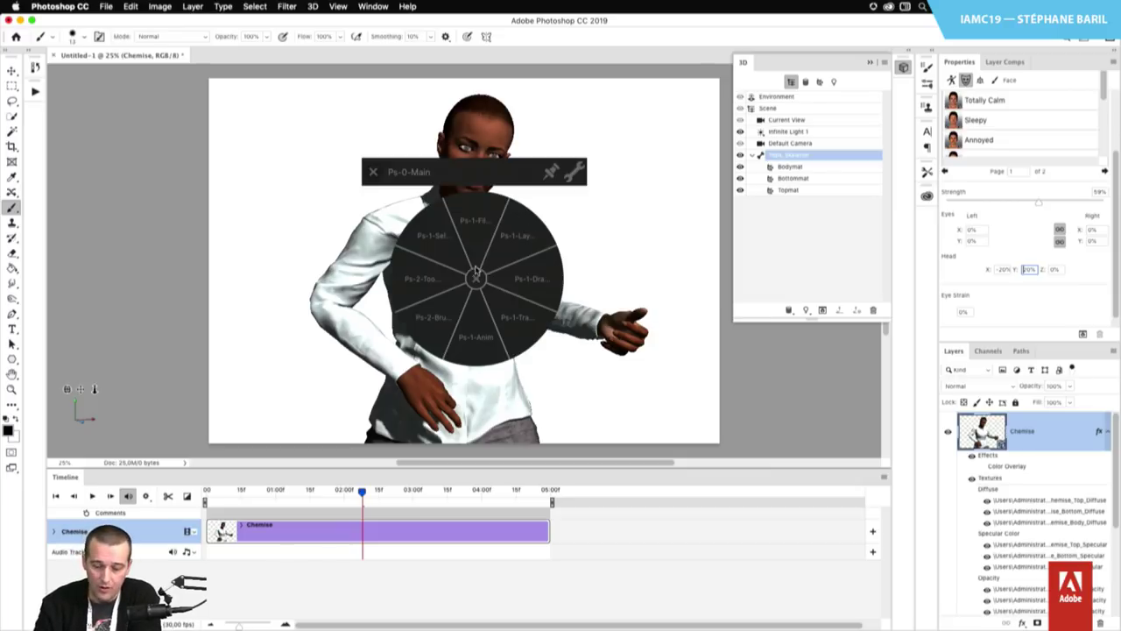
pyautogui.click(478, 222)
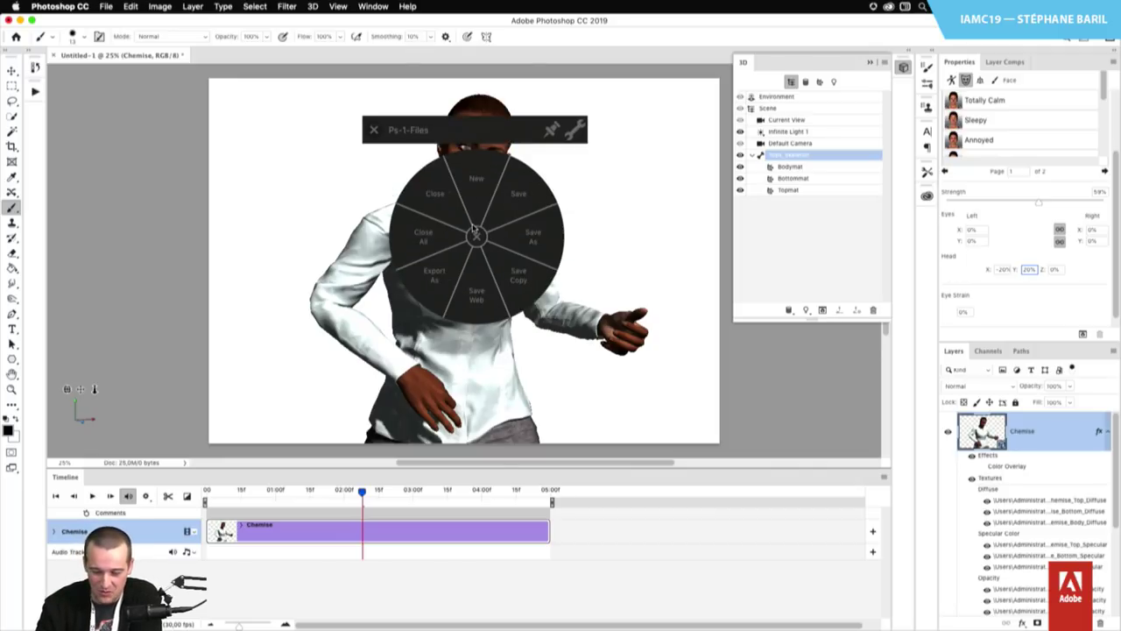
pyautogui.click(477, 179)
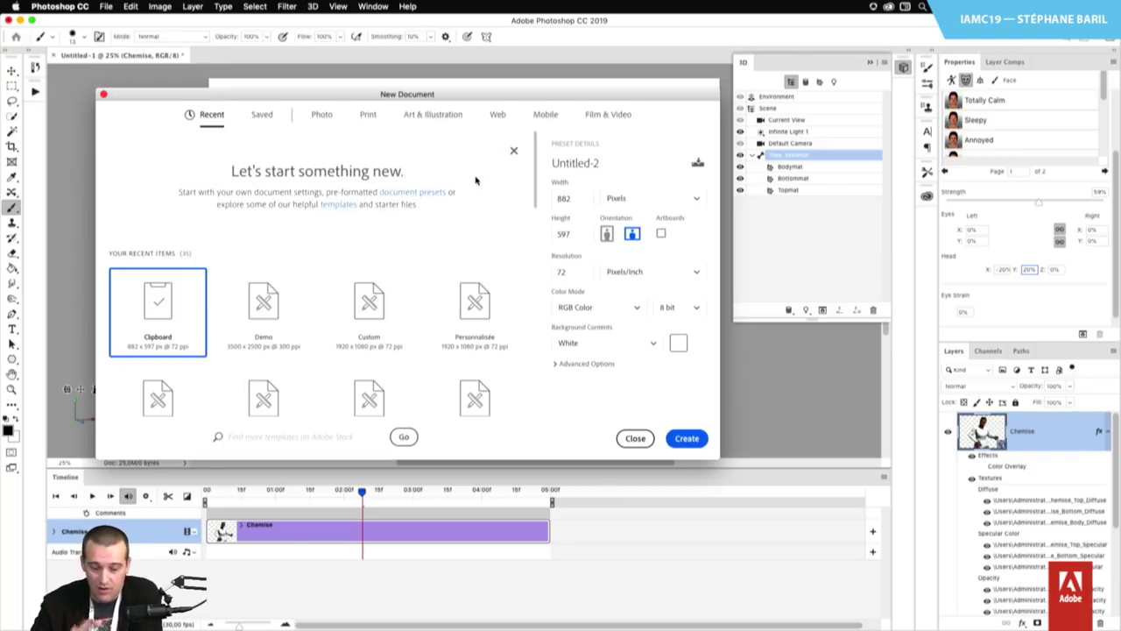
pyautogui.click(268, 311)
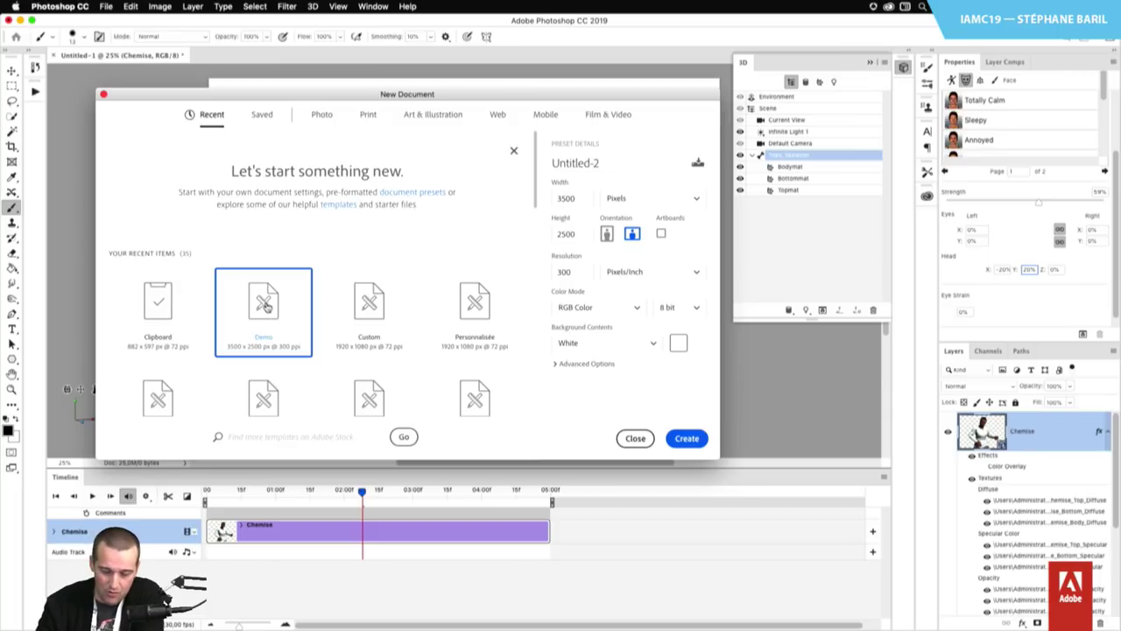
pyautogui.click(687, 438)
# Find Adobe Photoshop CC 2019 with a system search for "pho" and launch it again
pyautogui.press('super+Tab')
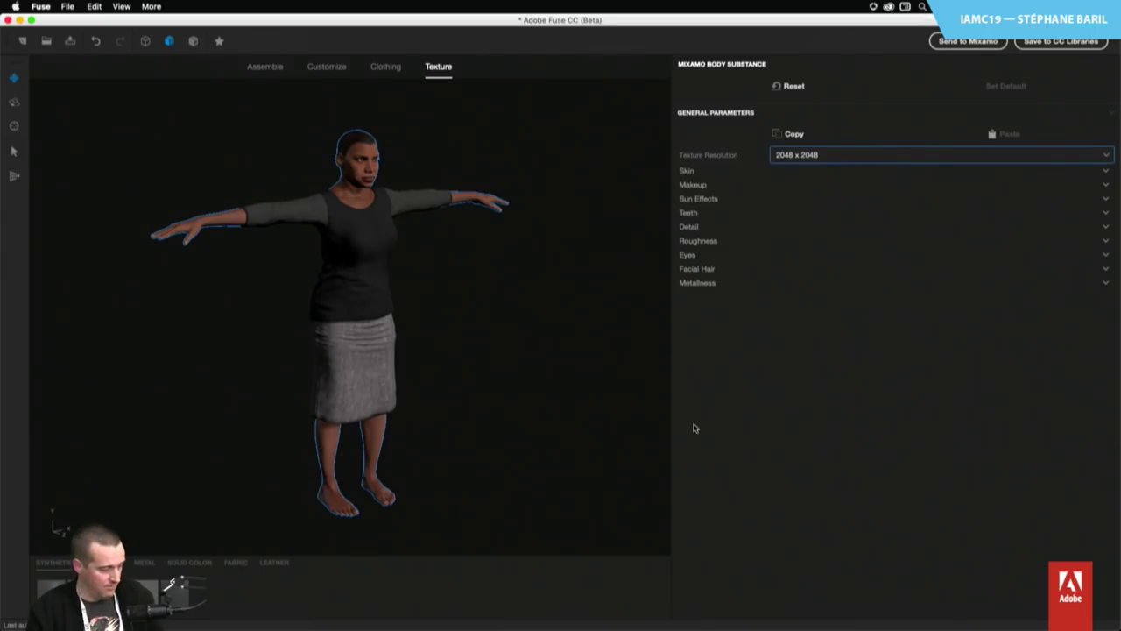
pyautogui.press('super+Tab')
pyautogui.press('super+Tab')
pyautogui.press('shift+super+Tab')
pyautogui.press('shift+super+Tab')
pyautogui.press('shift+super+Tab')
pyautogui.press('super+space')
pyautogui.write('pho')
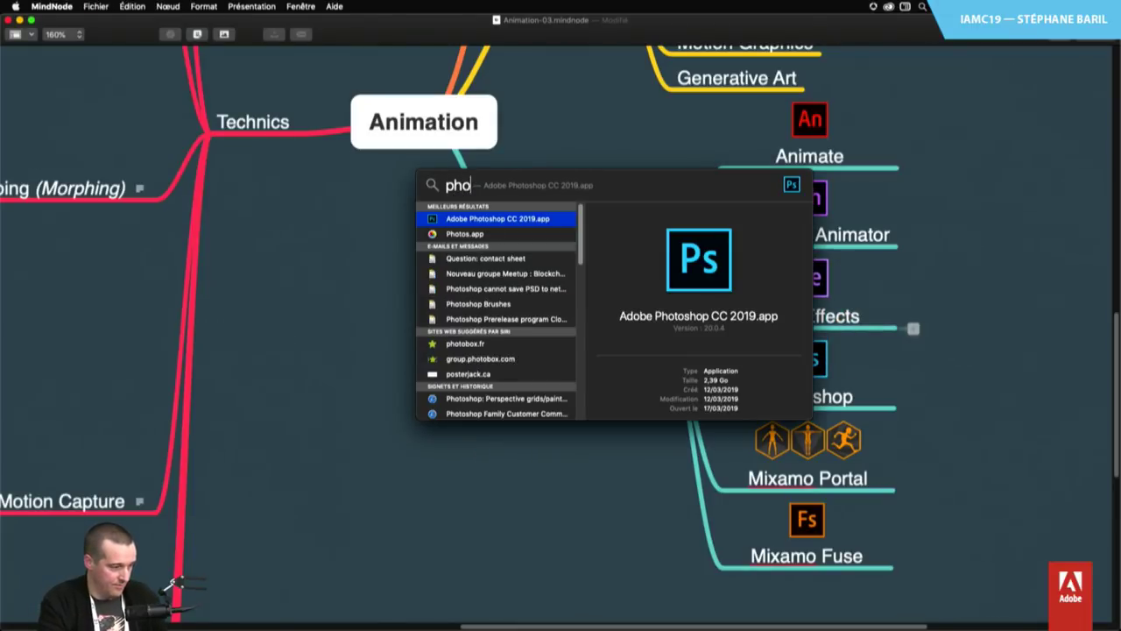
pyautogui.press('Return')
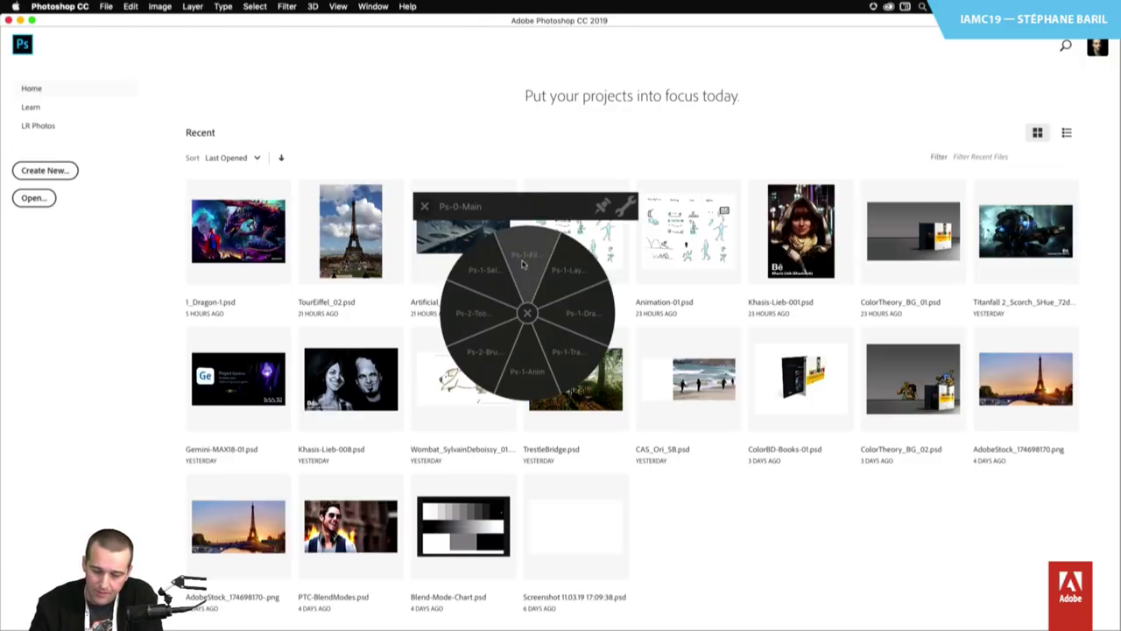
# Create a new blank document of 3500 x 2500 px at 300 ppi
pyautogui.click(528, 260)
pyautogui.click(517, 207)
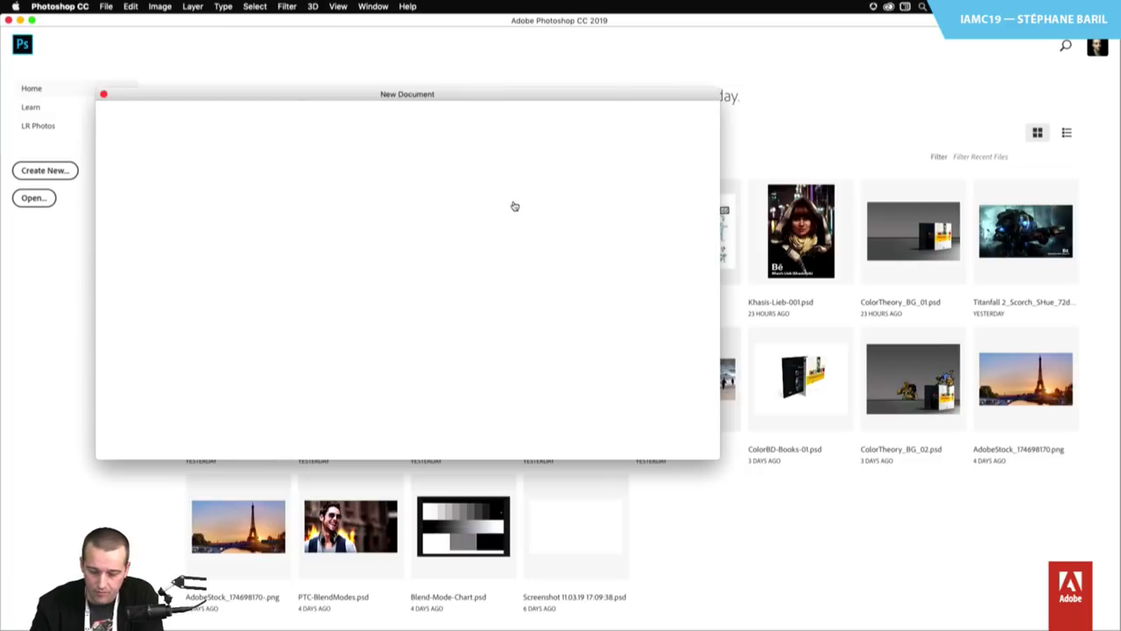
pyautogui.press('Escape')
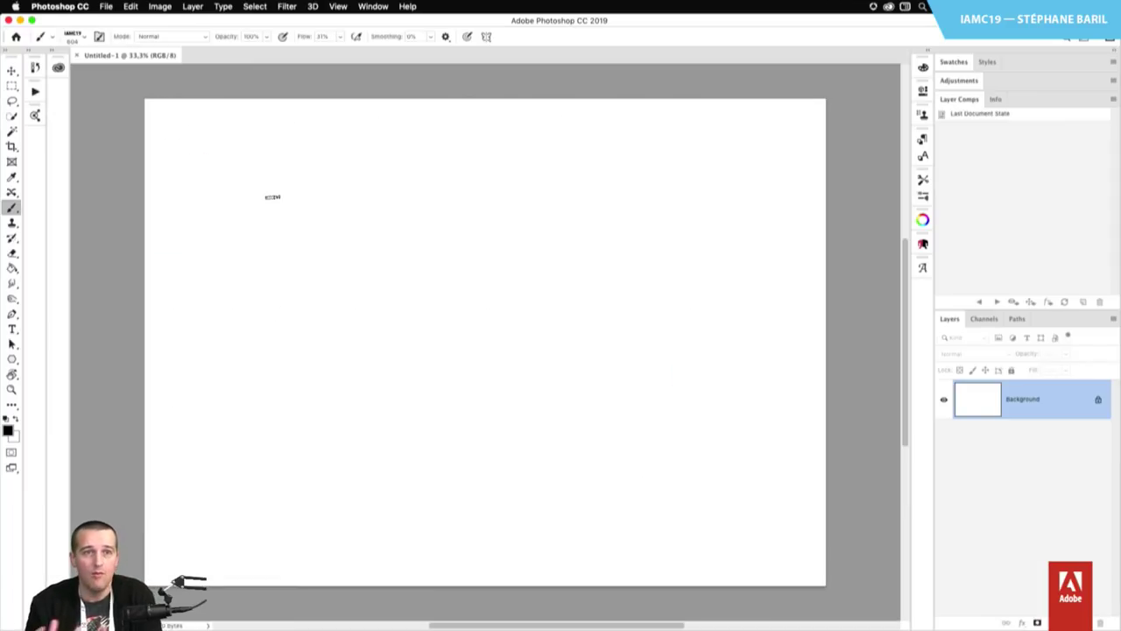
# Try the Freeform Pen Tool on the canvas, undo the placed point, and set its drawing mode to Shape
pyautogui.scroll(3, 272, 196)
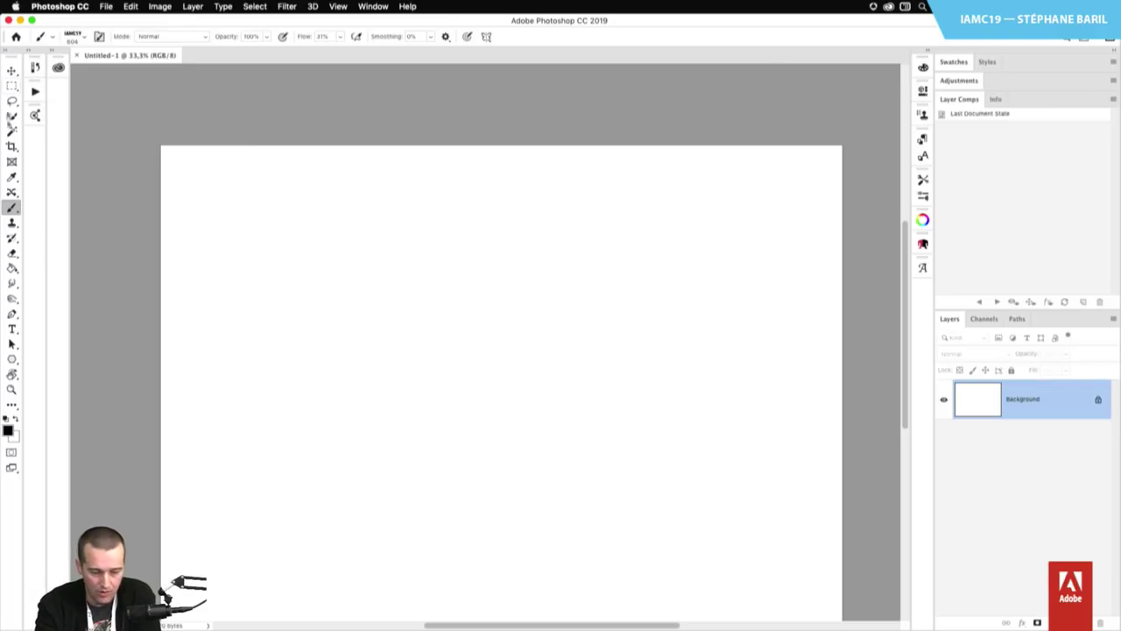
pyautogui.press('p')
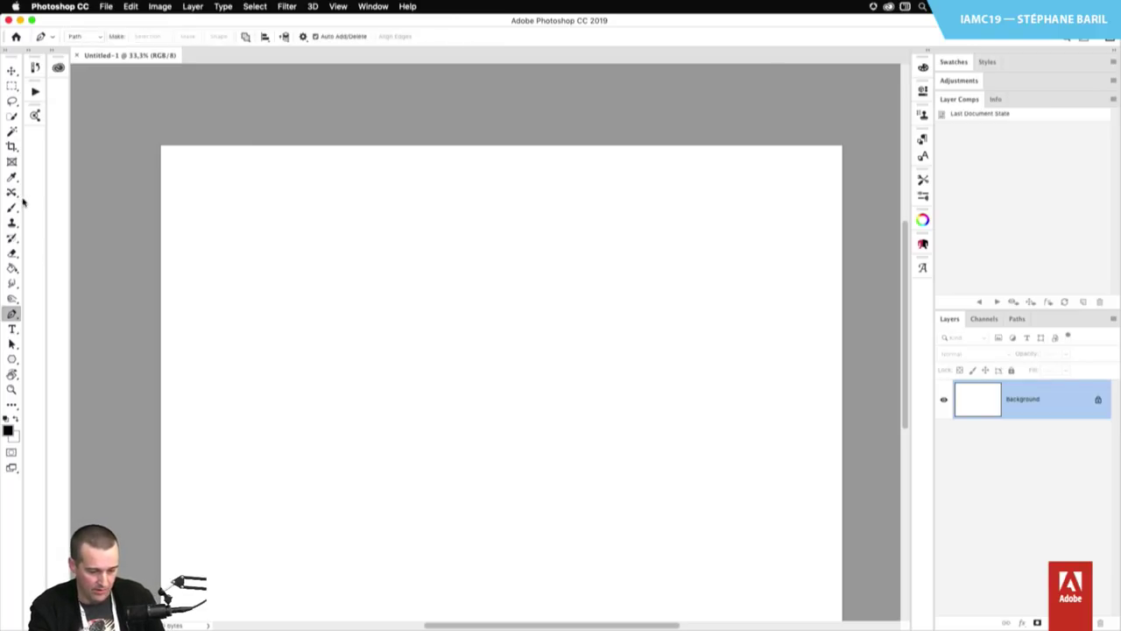
pyautogui.rightClick(12, 315)
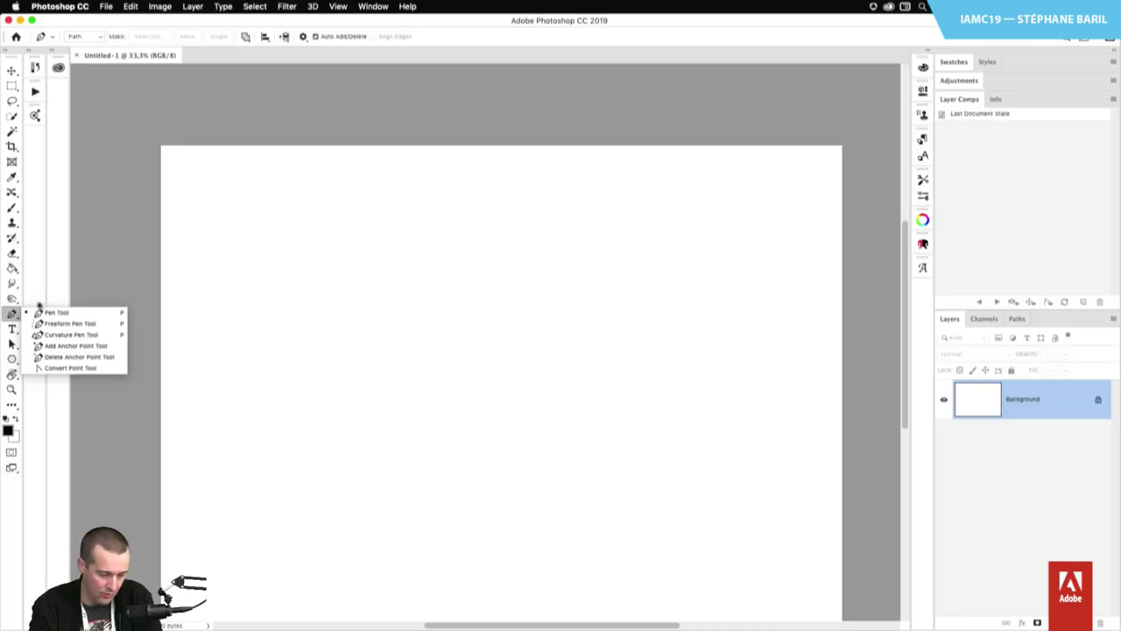
pyautogui.click(101, 324)
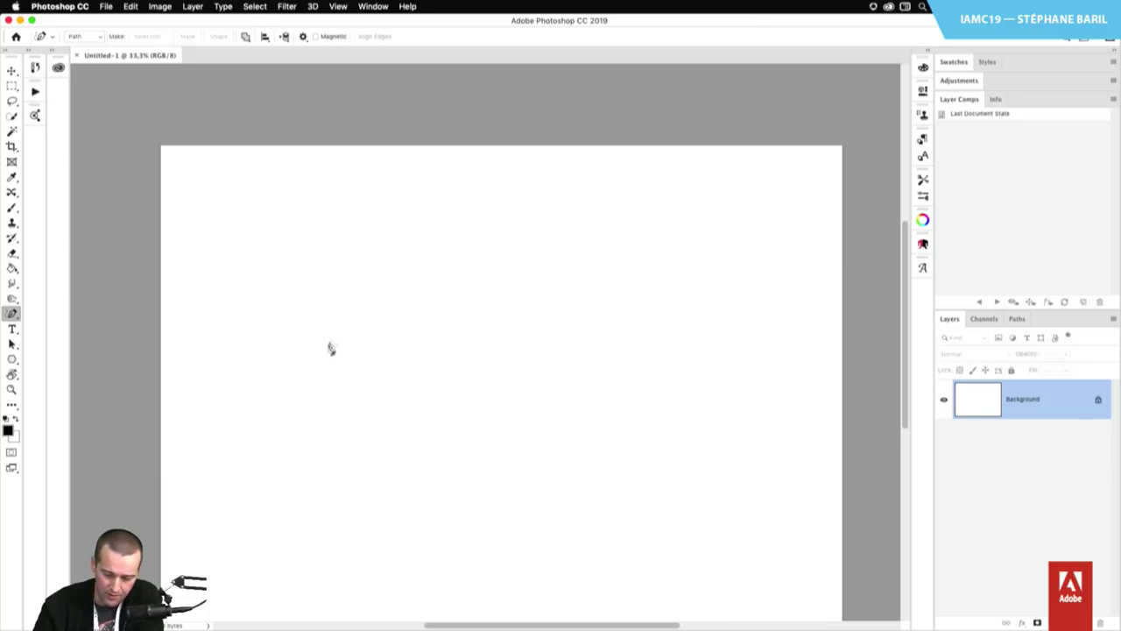
pyautogui.click(373, 296)
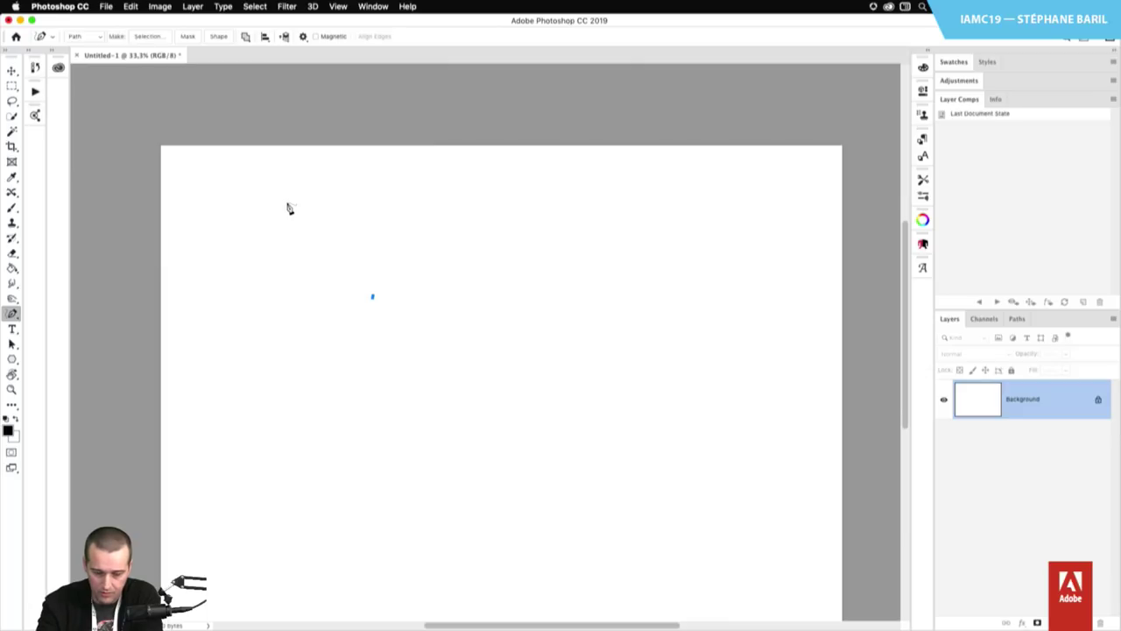
pyautogui.press('super+z')
pyautogui.click(91, 36)
pyautogui.click(95, 29)
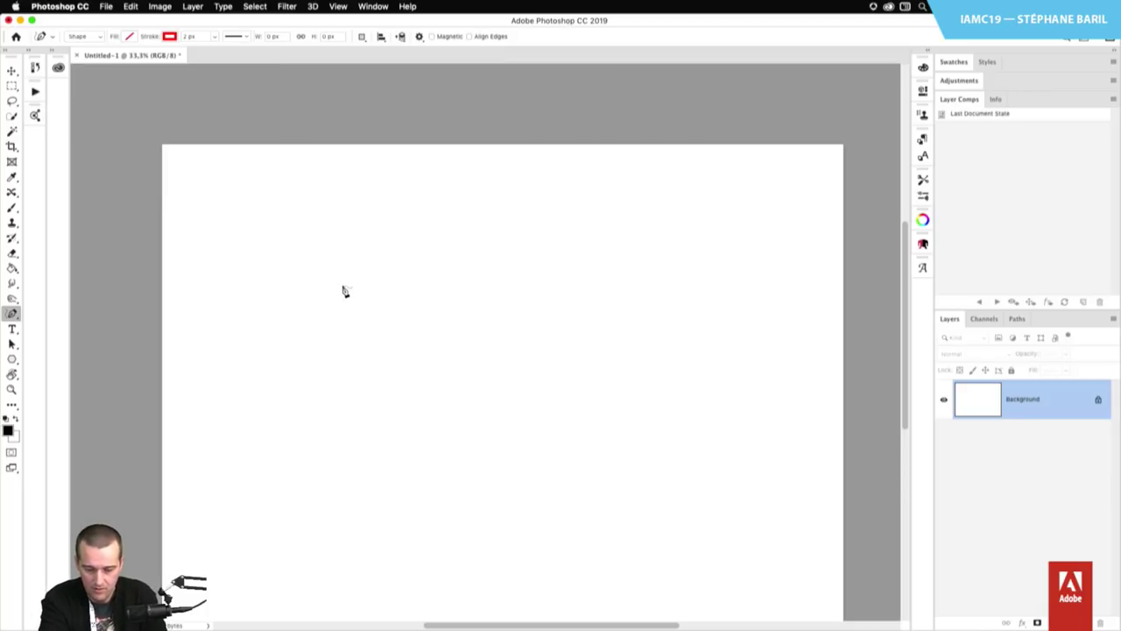
# Try to start a shape on the canvas with the standard Pen Tool, and dismiss the alert
pyautogui.press('super+0')
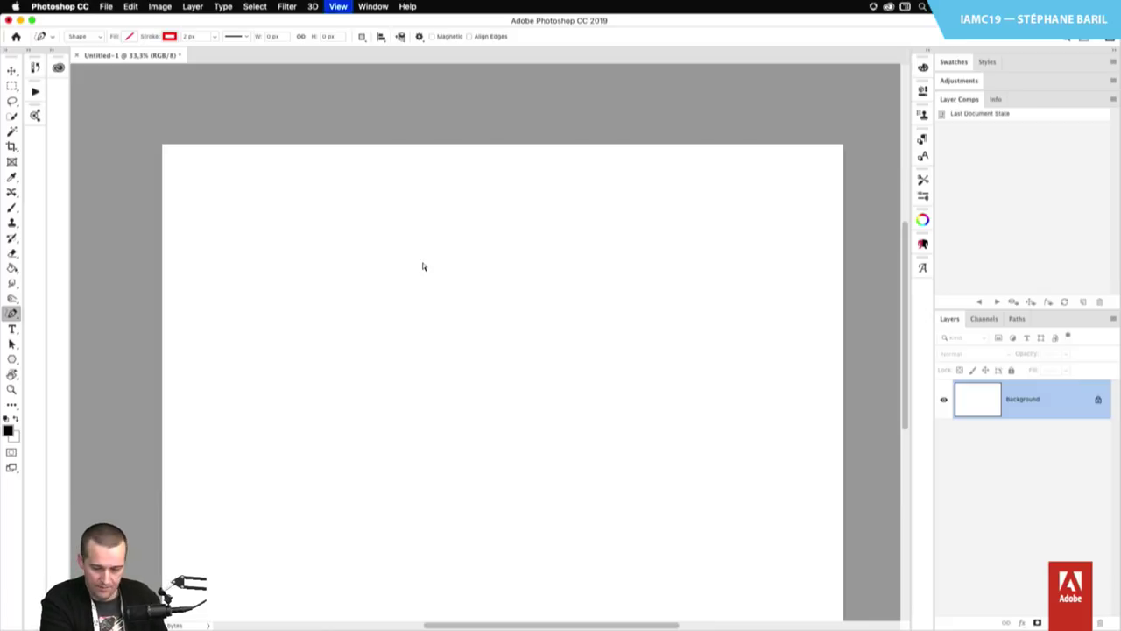
pyautogui.hotkey('shift', 'p')
pyautogui.hotkey('shift', 'p')
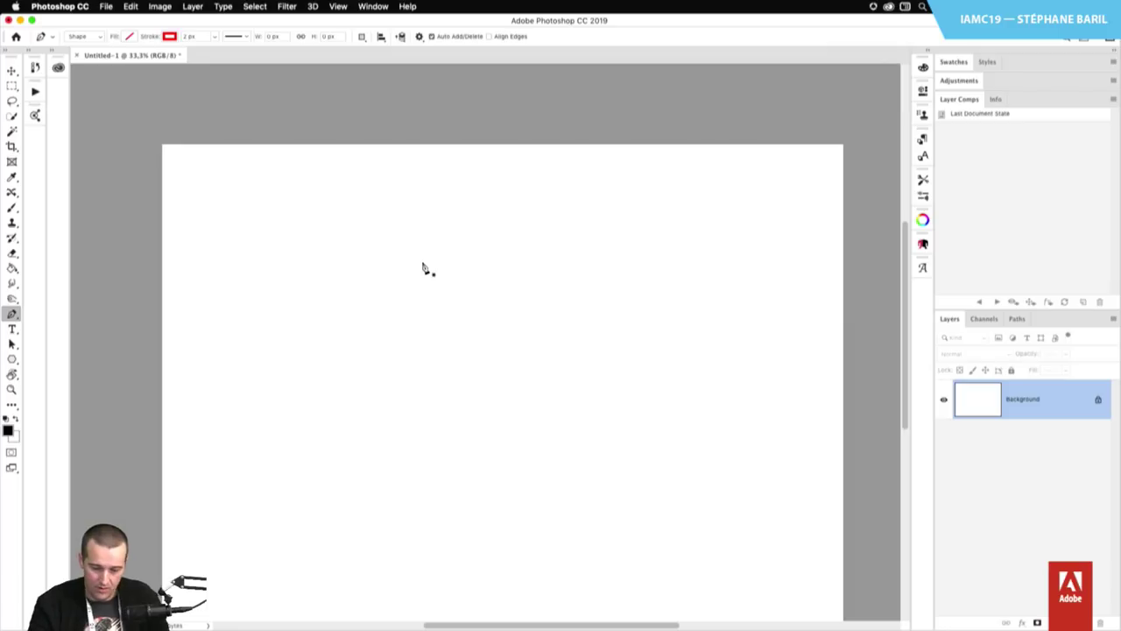
pyautogui.click(324, 362)
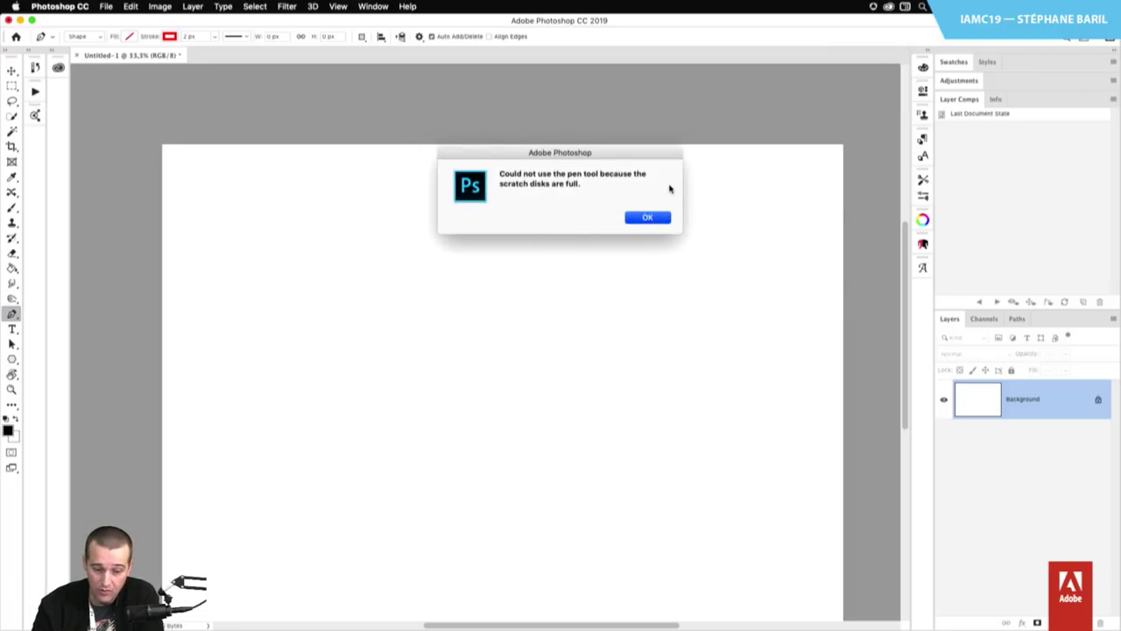
pyautogui.press('Return')
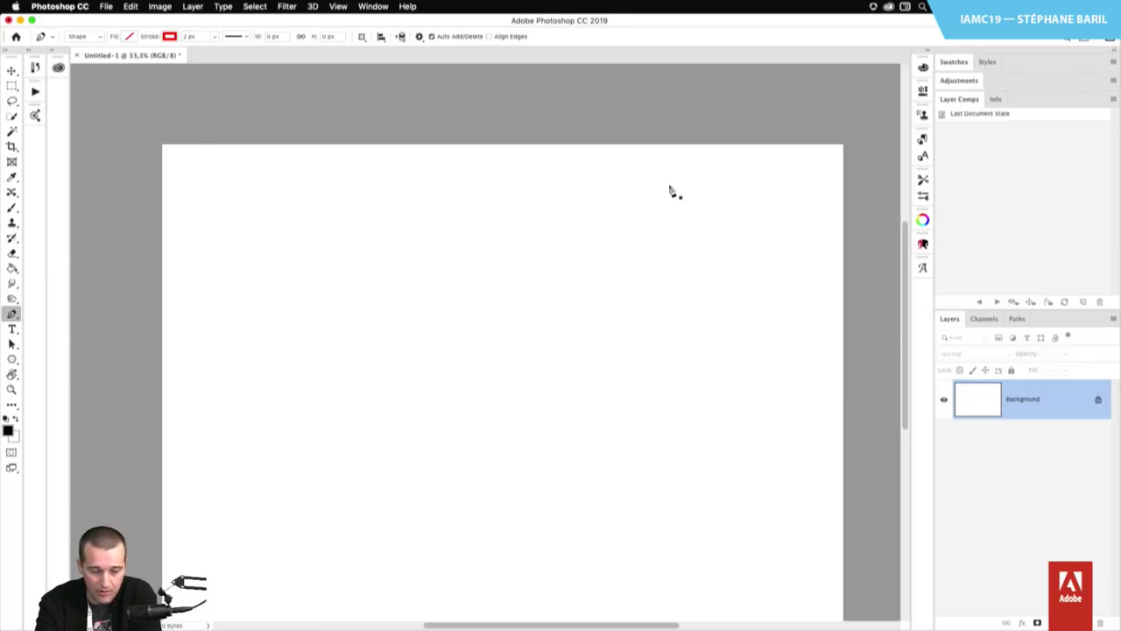
# Reset the Pen Tool to its default settings so that it draws in Path mode
pyautogui.rightClick(52, 37)
pyautogui.click(79, 38)
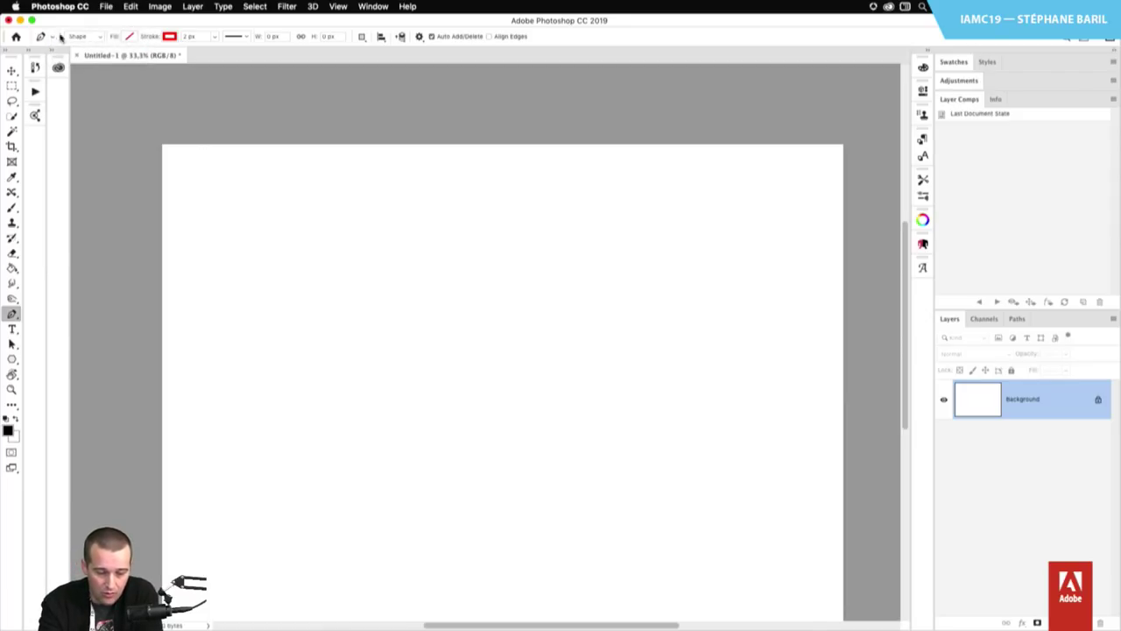
pyautogui.rightClick(54, 38)
pyautogui.click(114, 41)
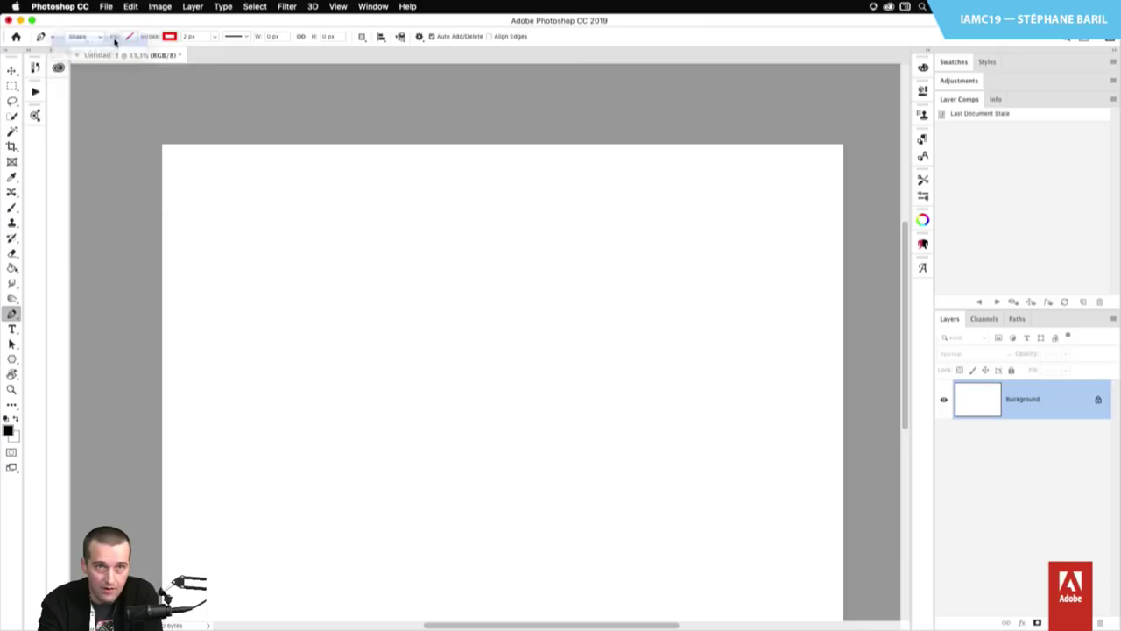
pyautogui.scroll(2, 325, 325)
pyautogui.hscroll(1, 325, 324)
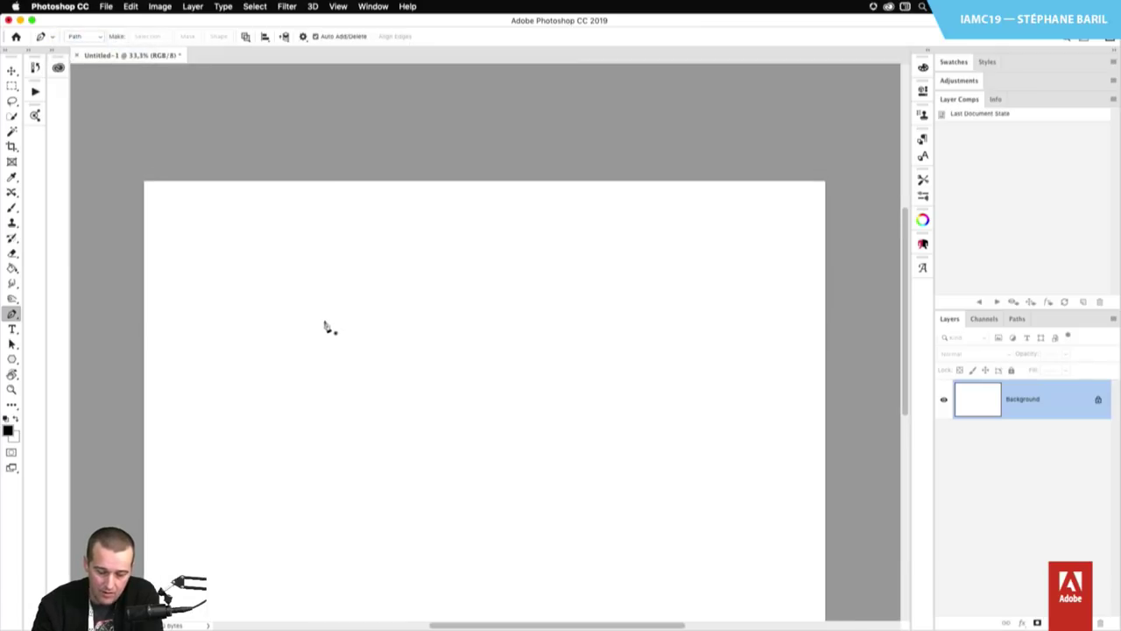
pyautogui.click(349, 296)
pyautogui.moveTo(432, 263); pyautogui.dragTo(478, 273)
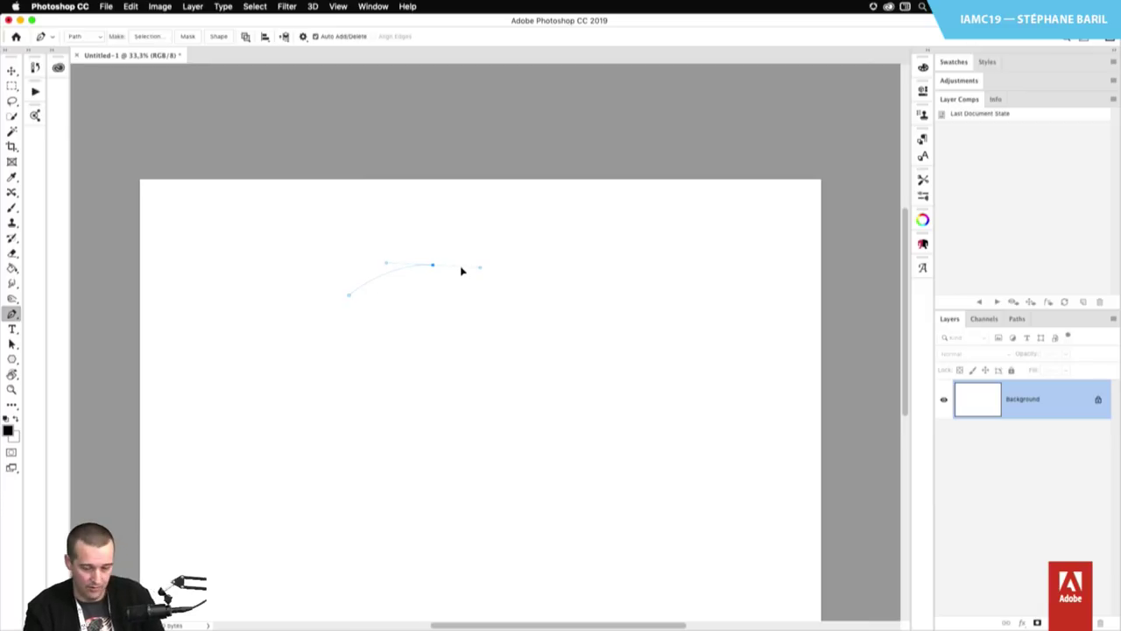
pyautogui.press('Escape')
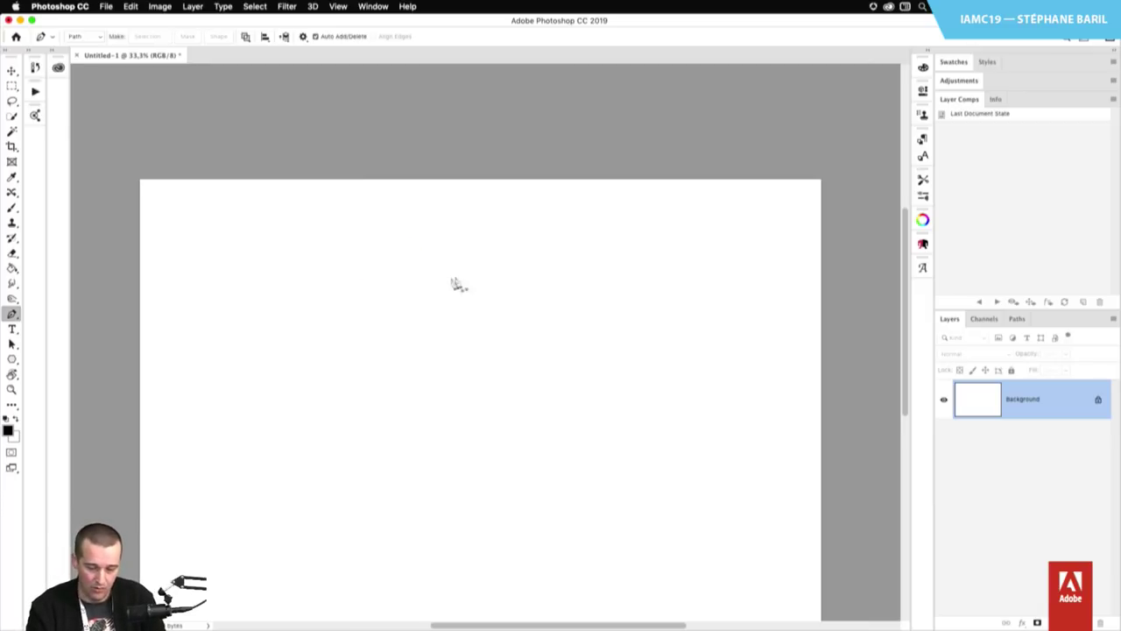
# Draw a closed, curved, guitar-body-like path about 1367 x 993 px on the canvas with the Pen Tool
pyautogui.moveTo(289, 409); pyautogui.dragTo(289, 350)
pyautogui.moveTo(376, 350); pyautogui.dragTo(449, 378)
pyautogui.moveTo(494, 350); pyautogui.dragTo(515, 371)
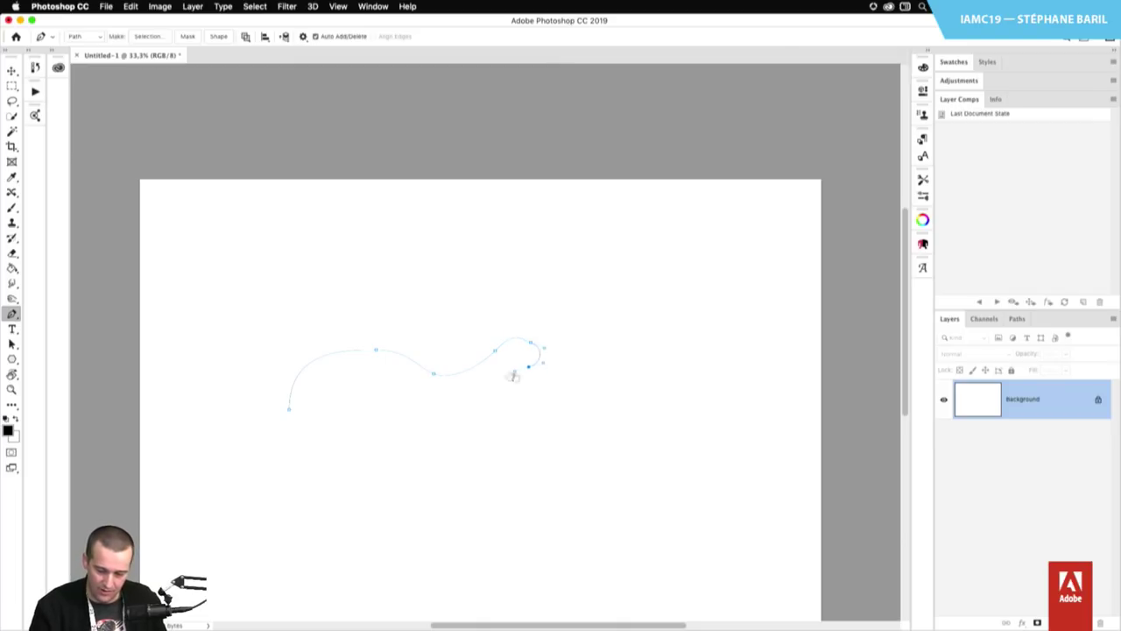
pyautogui.moveTo(511, 445); pyautogui.dragTo(413, 510)
pyautogui.moveTo(353, 531); pyautogui.dragTo(288, 530)
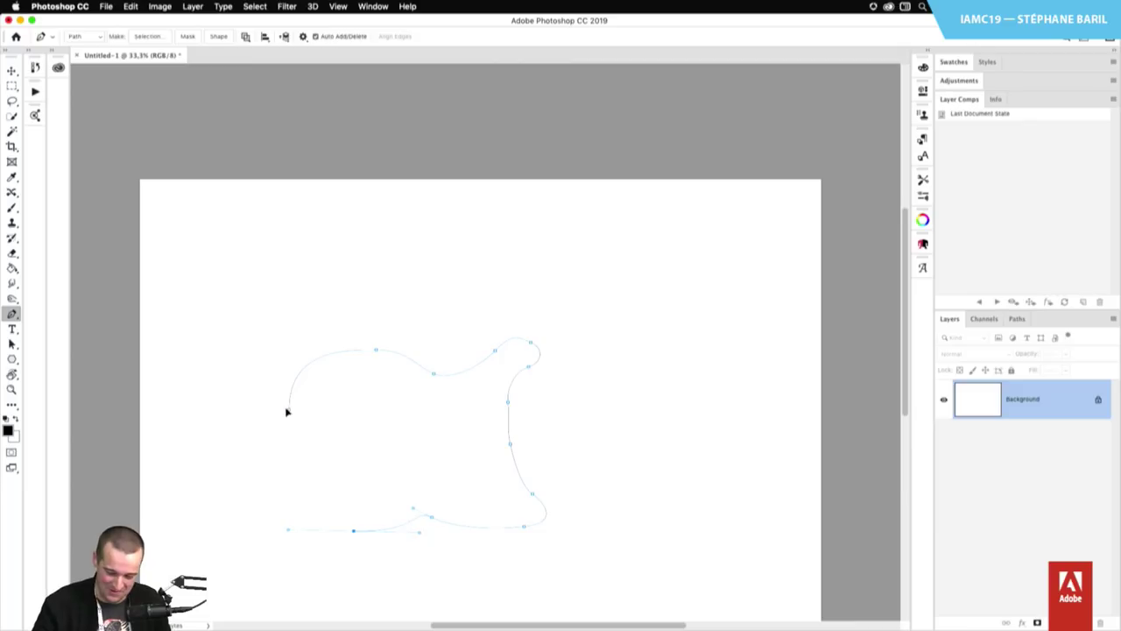
pyautogui.moveTo(290, 410)
pyautogui.mouseDown()
pyautogui.moveTo(289, 375)
pyautogui.moveTo(292, 438)
pyautogui.moveTo(298, 358)
pyautogui.moveTo(290, 443)
pyautogui.moveTo(285, 394)
pyautogui.mouseUp()
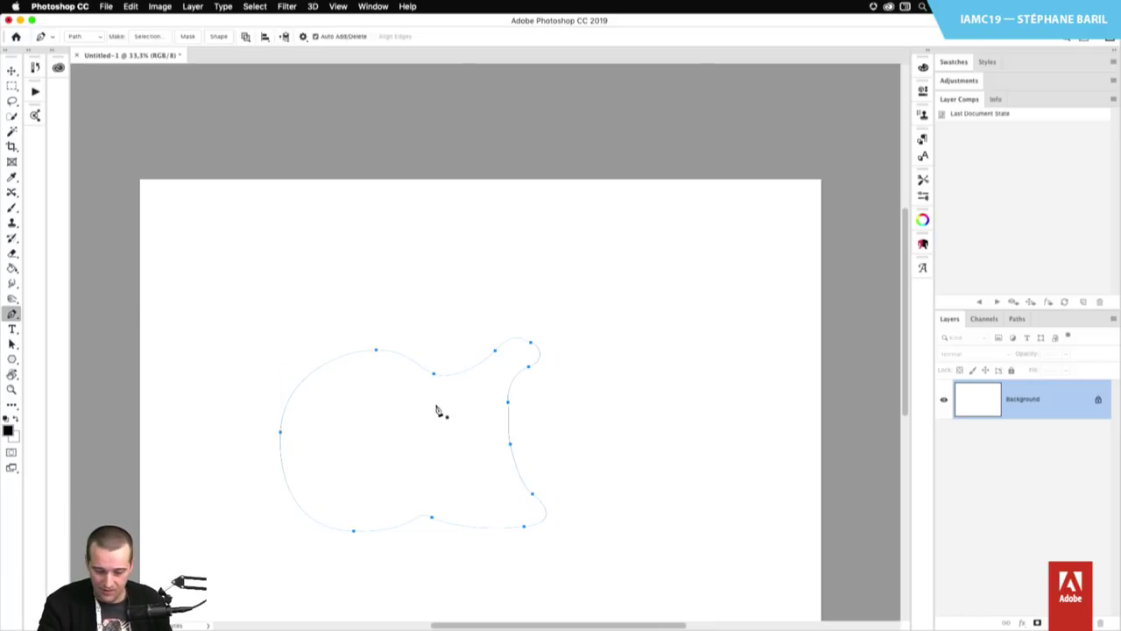
# Try drawing a black rectangle about 1216 x 113 px from the path's inside toward the canvas edge, and undo it
pyautogui.click(12, 359)
pyautogui.click(66, 358)
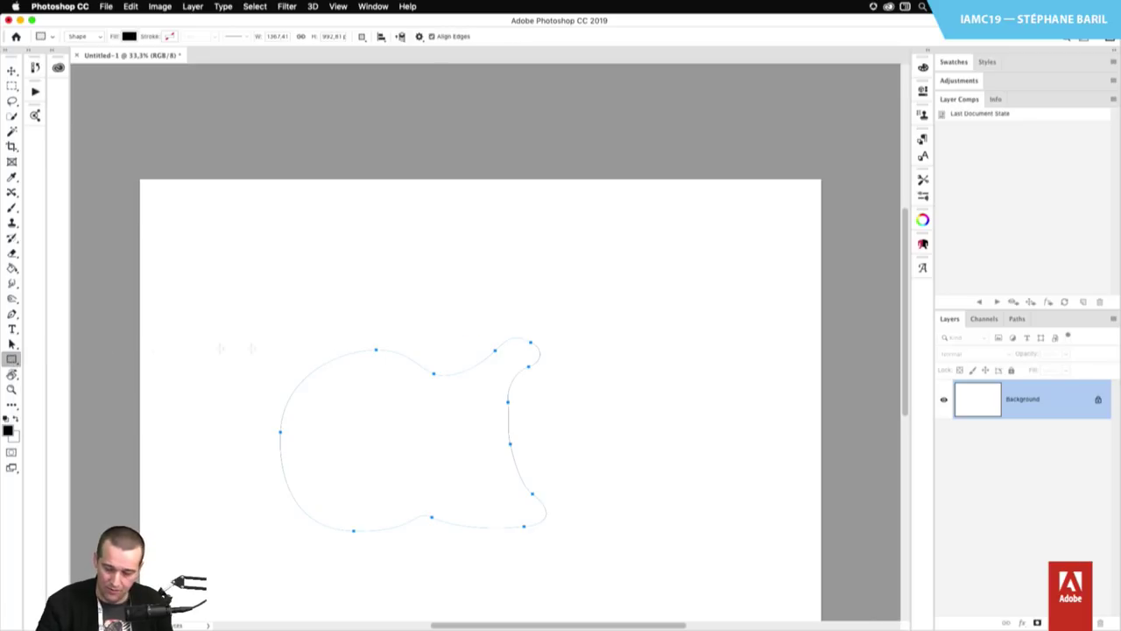
pyautogui.moveTo(499, 416); pyautogui.dragTo(741, 435)
pyautogui.scroll(5, 741, 435)
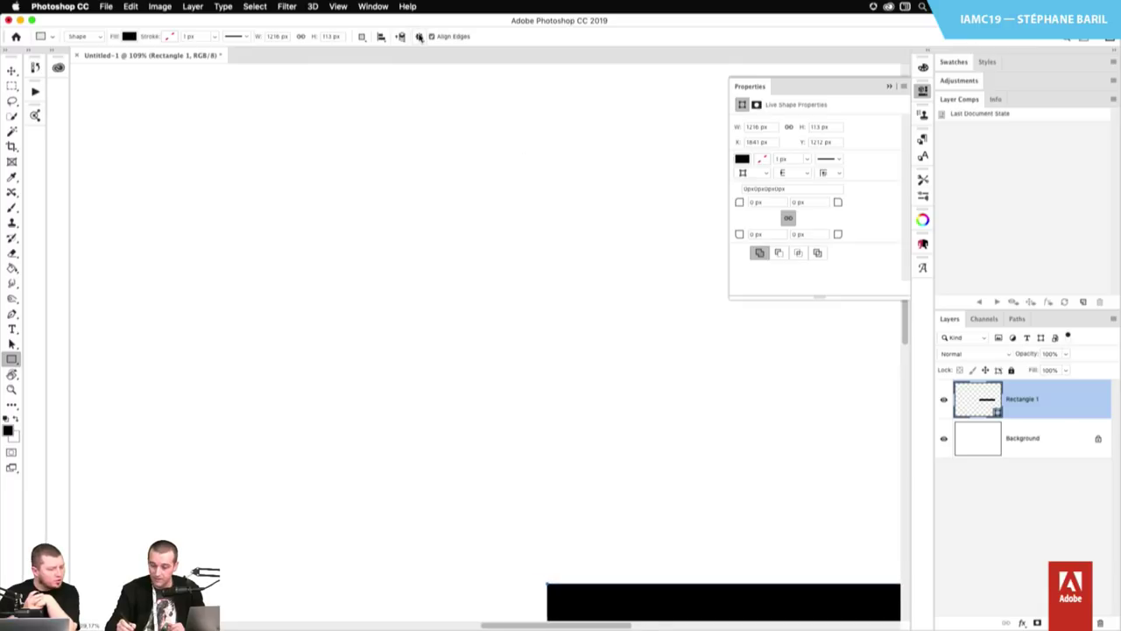
pyautogui.scroll(-6, 553, 388)
pyautogui.scroll(6, 554, 388)
pyautogui.scroll(-1, 553, 388)
pyautogui.scroll(-1, 554, 388)
pyautogui.hotkey('ctrl', 'z')
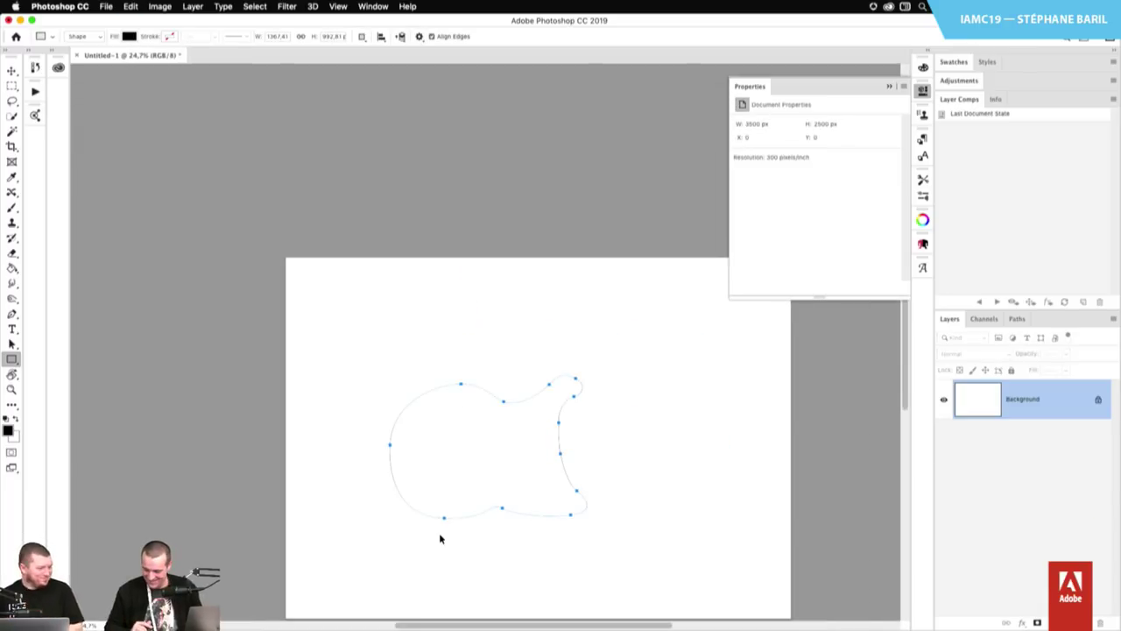
# Draw a rectangle shape about 923 x 903 px above the canvas and set the path display thickness to 3 px
pyautogui.scroll(1, 440, 534)
pyautogui.hotkey('ctrl', 'shift', 'z')
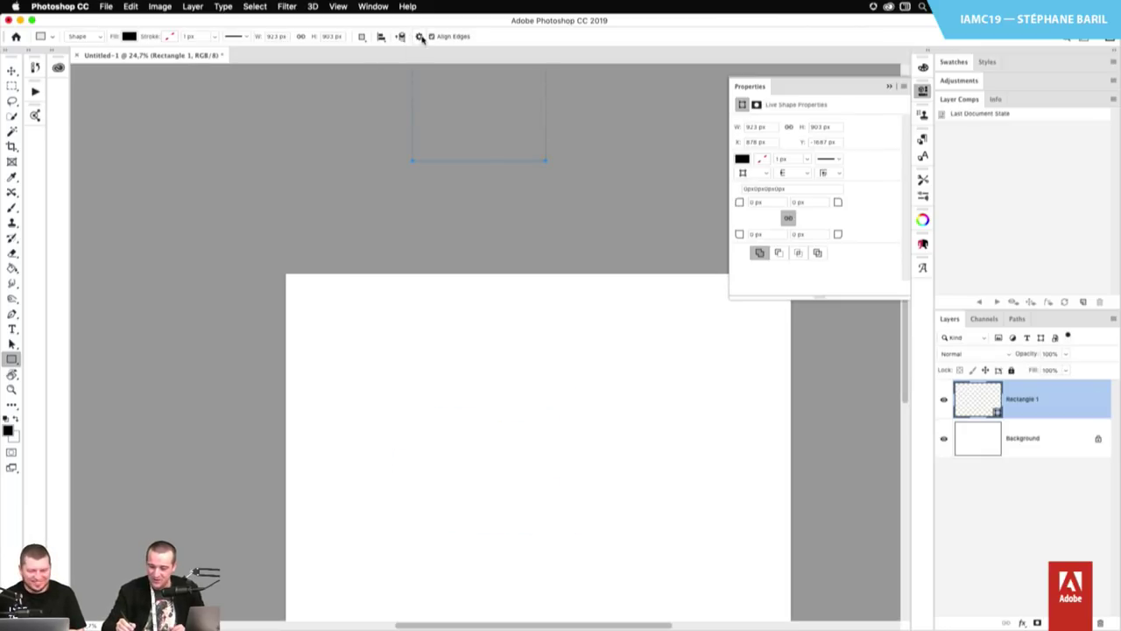
pyautogui.click(419, 36)
pyautogui.click(448, 66)
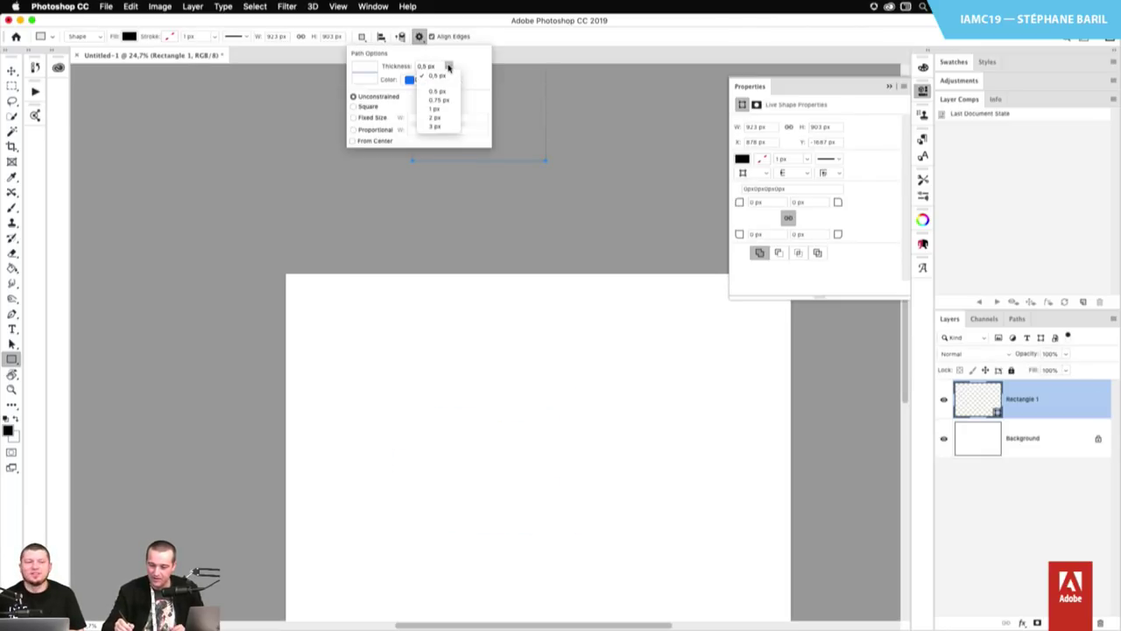
pyautogui.click(444, 128)
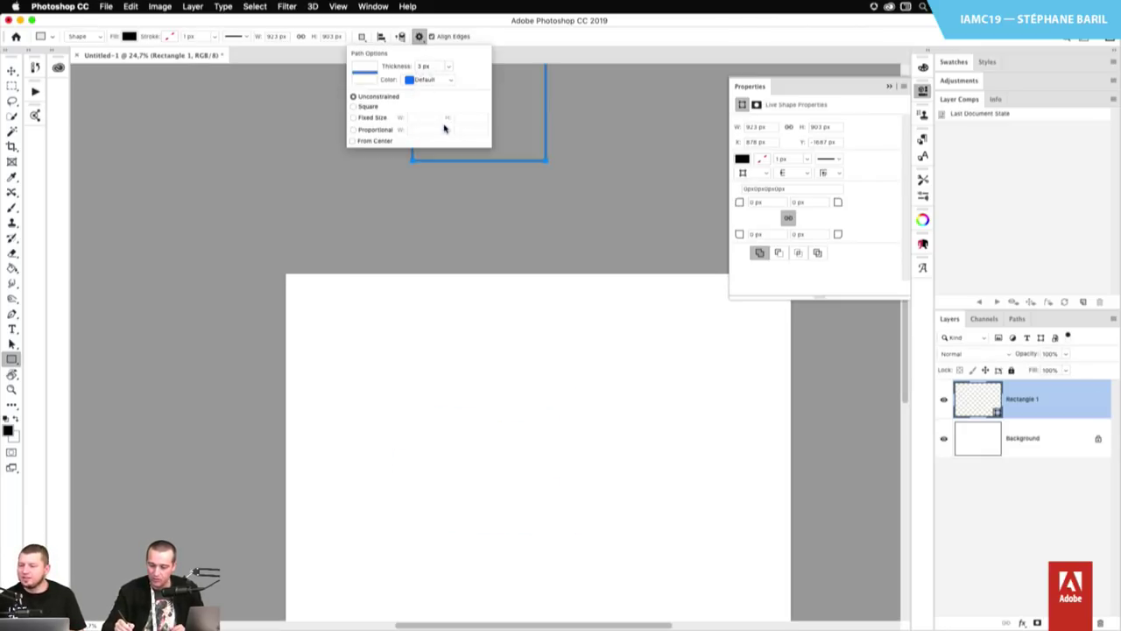
# Undo the rectangle above the canvas, and try drawing a tiny 11 x 32 px rectangle there, undoing it as well
pyautogui.click(541, 37)
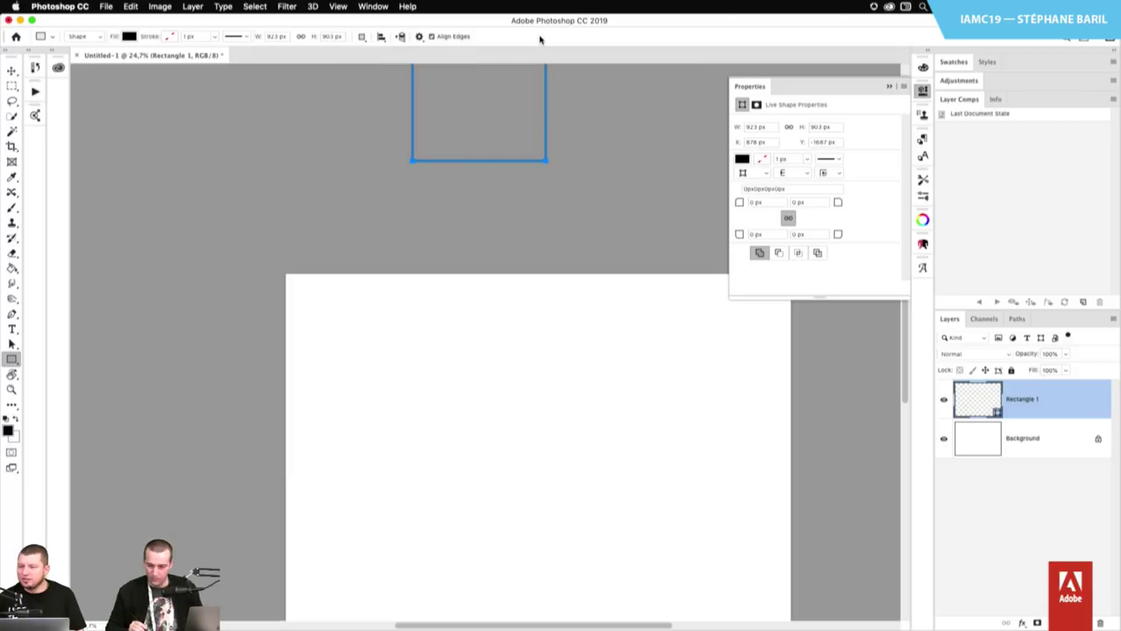
pyautogui.press('super+z')
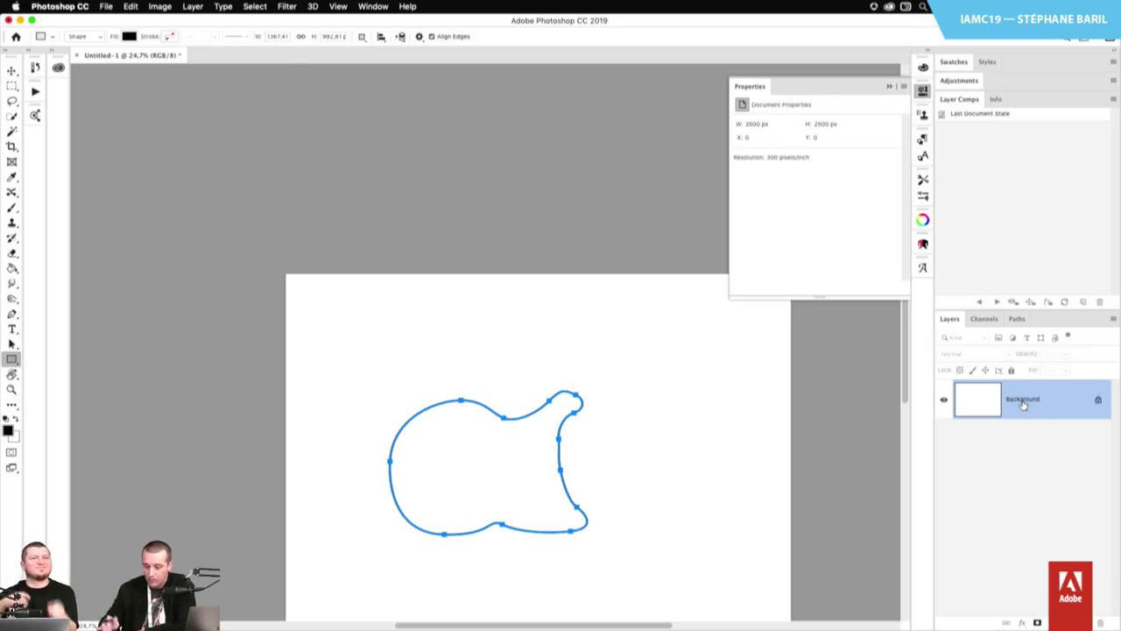
pyautogui.moveTo(520, 153); pyautogui.dragTo(523, 159)
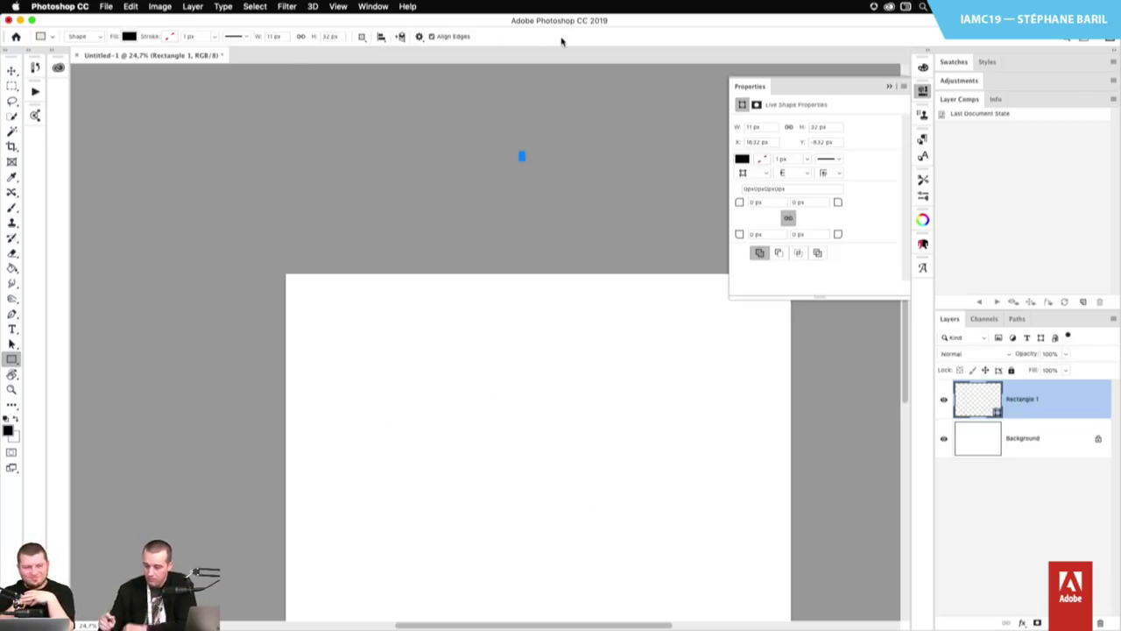
pyautogui.press('super+z')
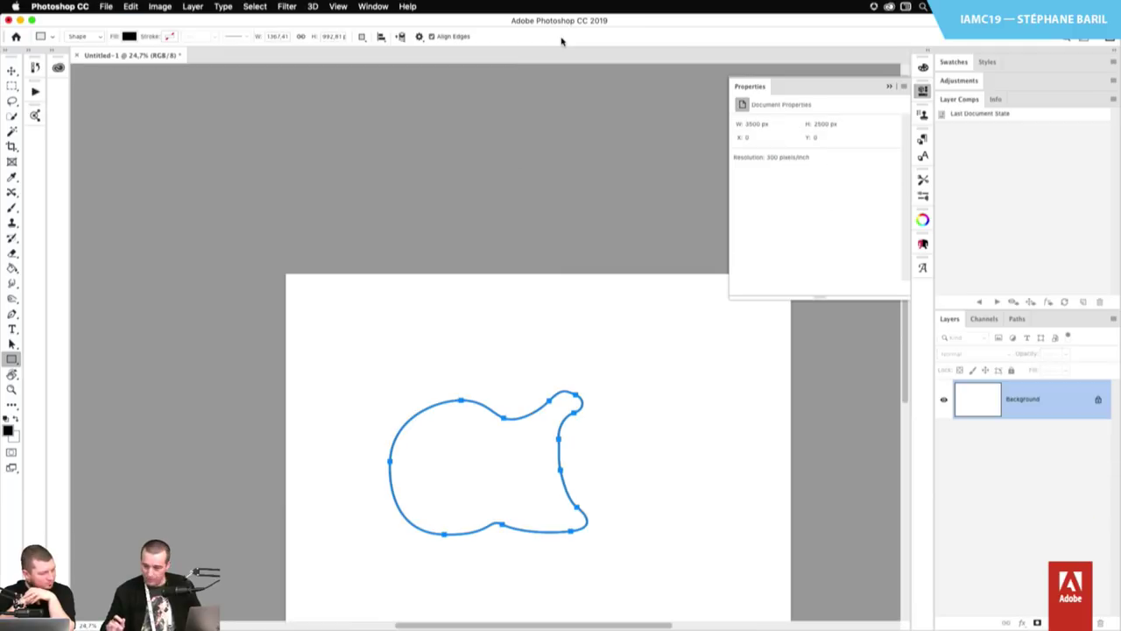
# Switch to the 3D workspace, close the Libraries panel, and create a 3D Extrusion from the selected Background layer
pyautogui.click(1080, 42)
pyautogui.click(1081, 42)
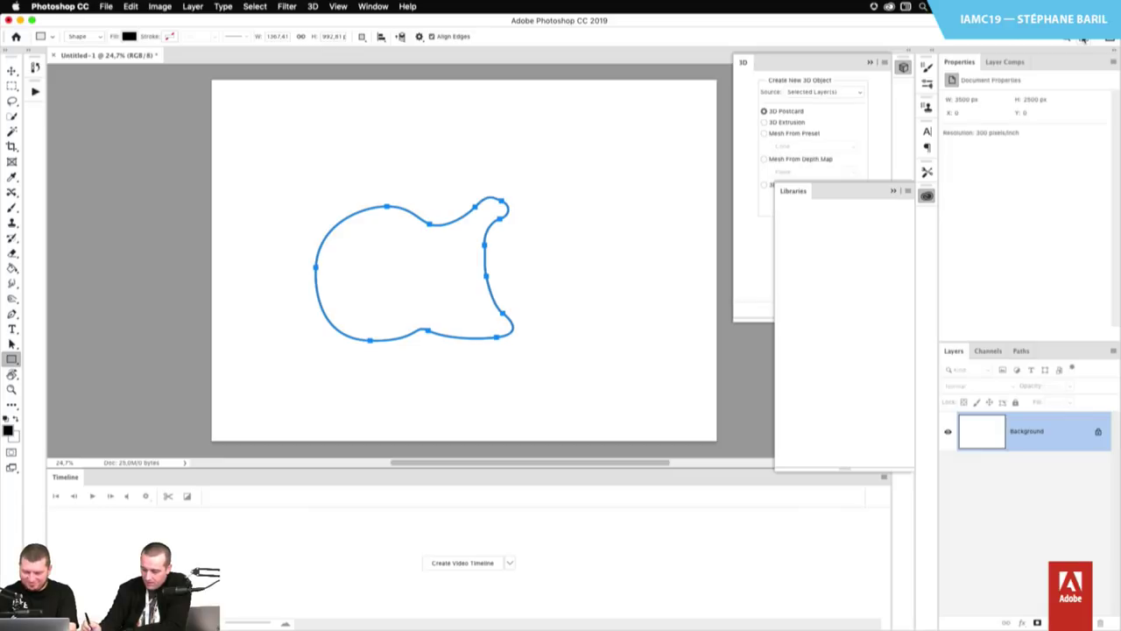
pyautogui.click(927, 196)
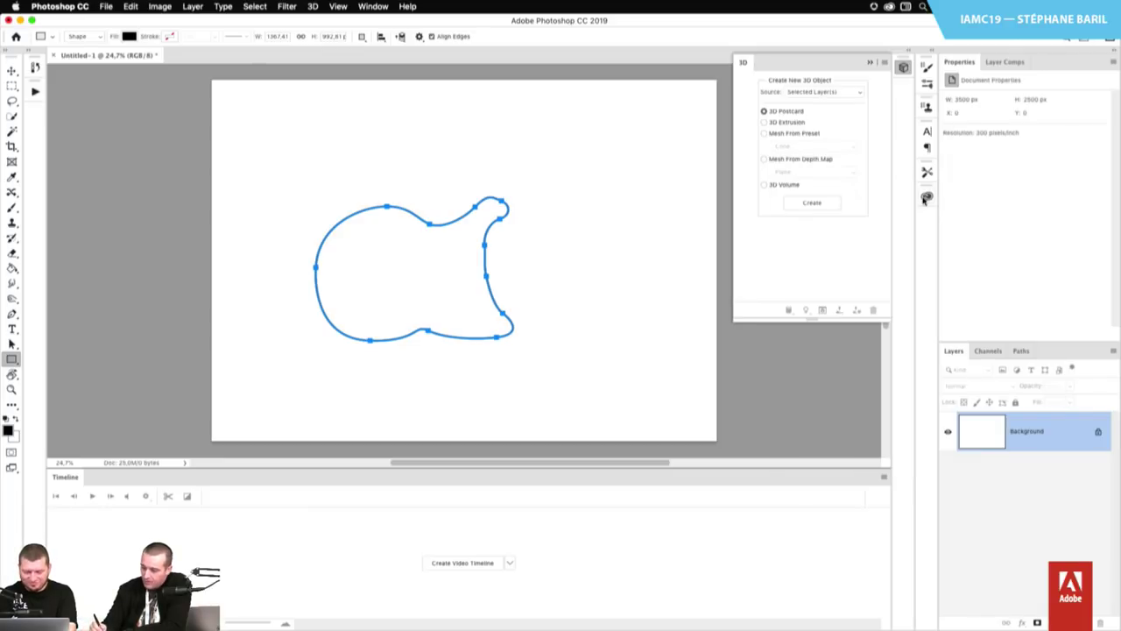
pyautogui.click(814, 135)
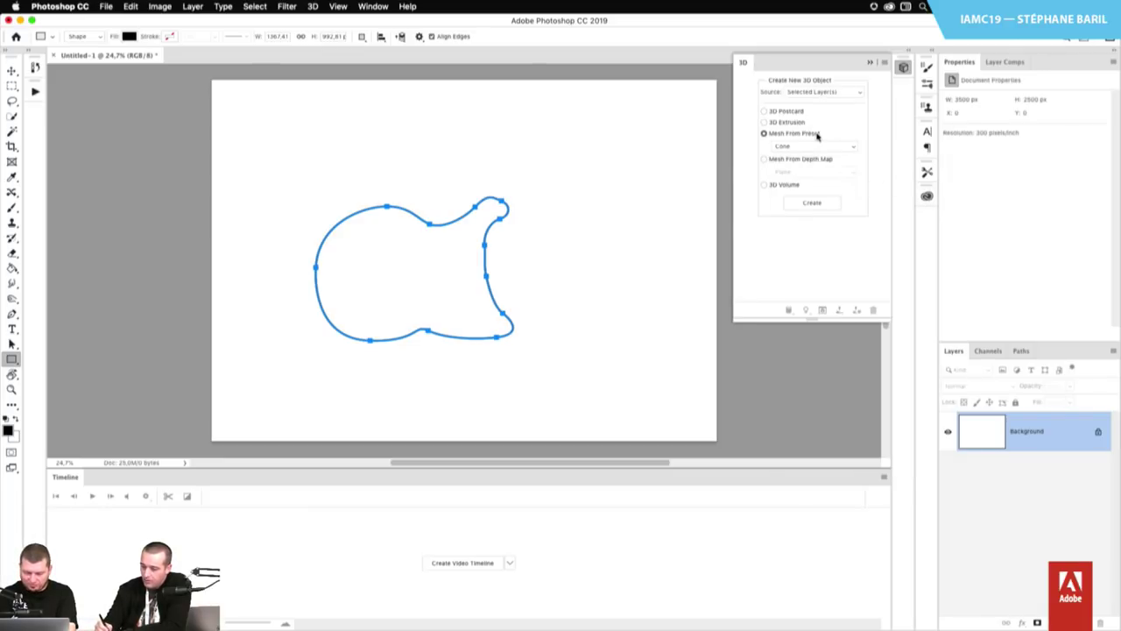
pyautogui.click(795, 122)
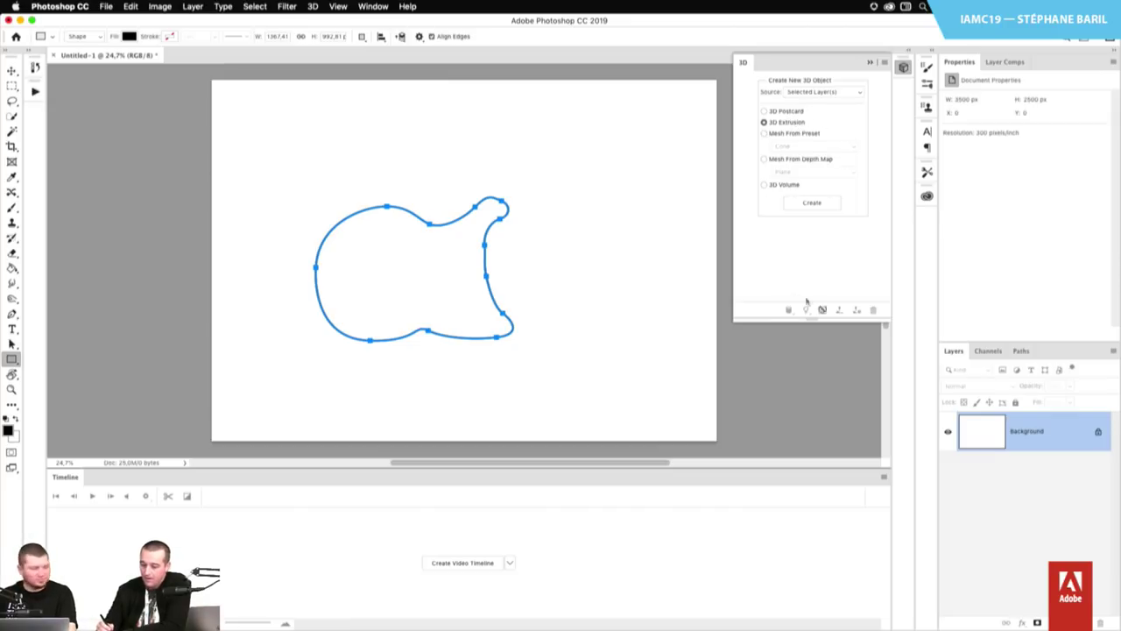
pyautogui.click(812, 204)
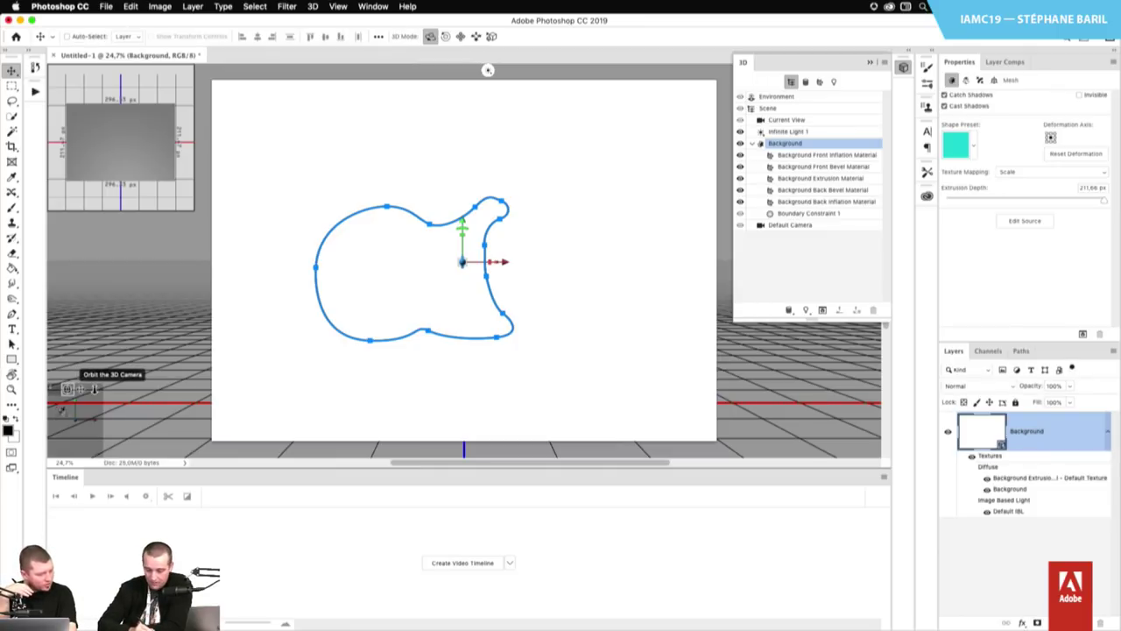
# Reduce the extrusion depth of the Background 3D object to 107.74 px and show its Deform properties
pyautogui.moveTo(70, 385); pyautogui.dragTo(79, 416)
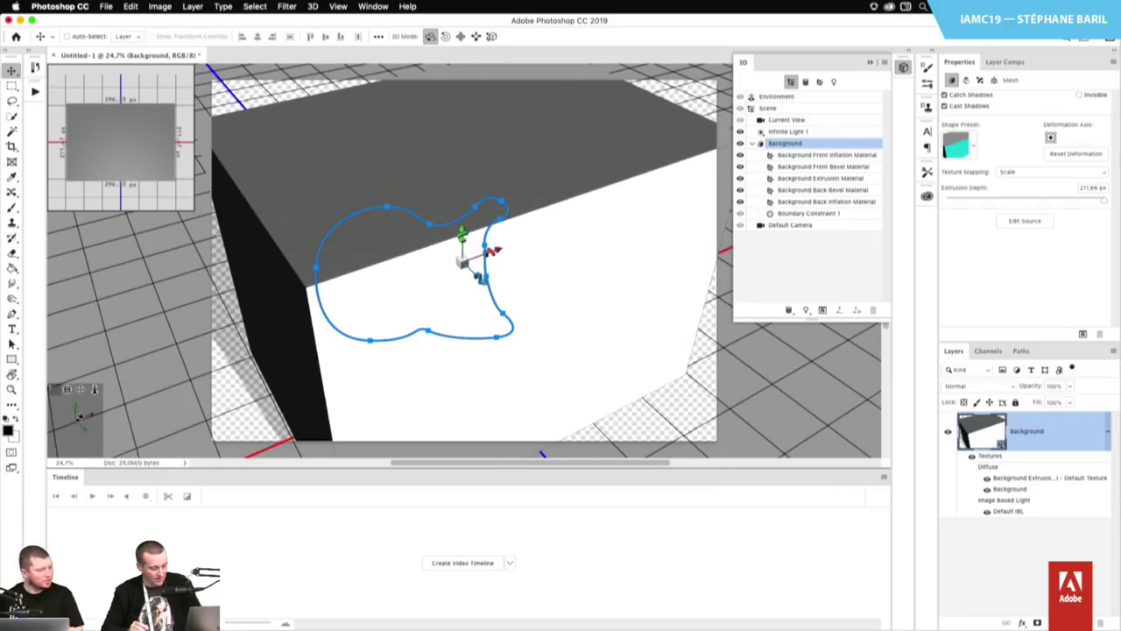
pyautogui.click(550, 344)
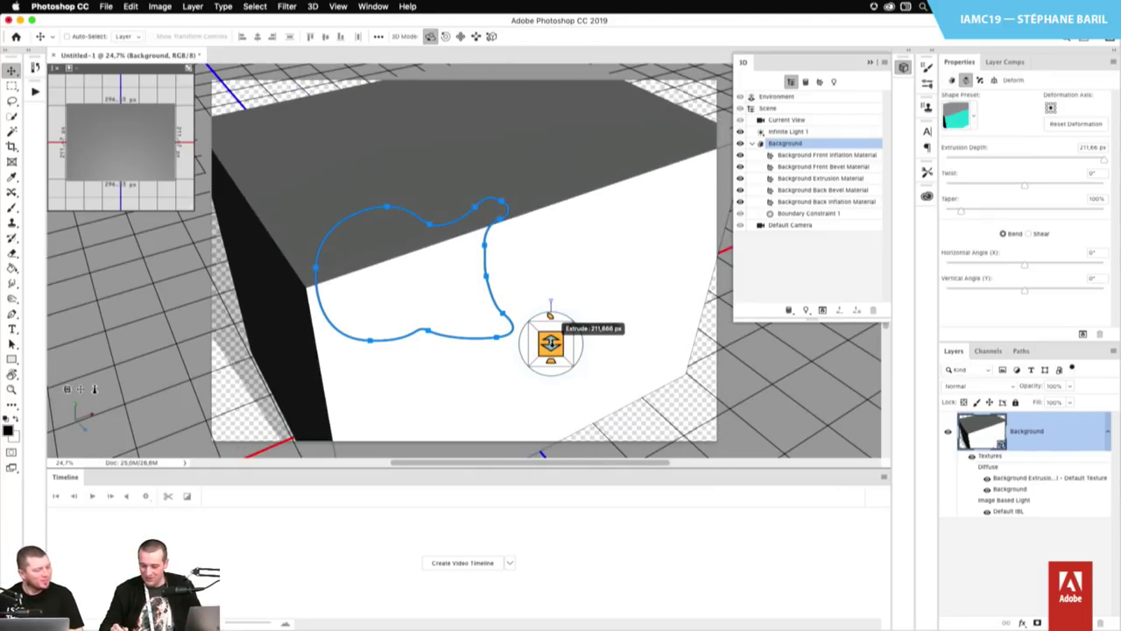
pyautogui.moveTo(551, 326); pyautogui.dragTo(573, 627)
pyautogui.moveTo(567, 343); pyautogui.dragTo(585, 333)
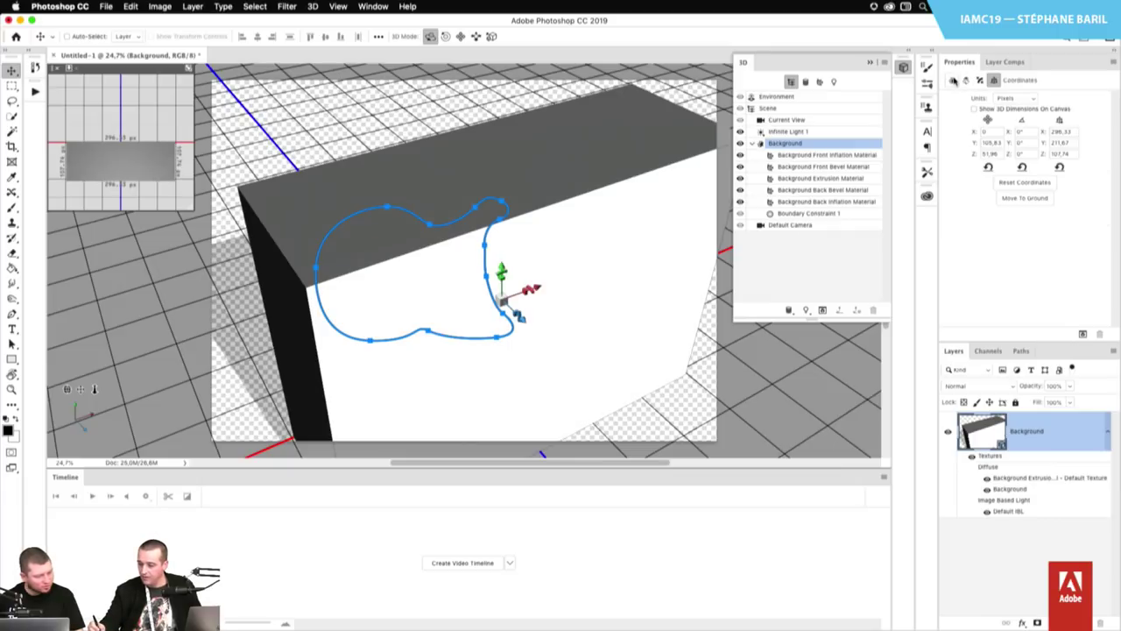
pyautogui.click(965, 80)
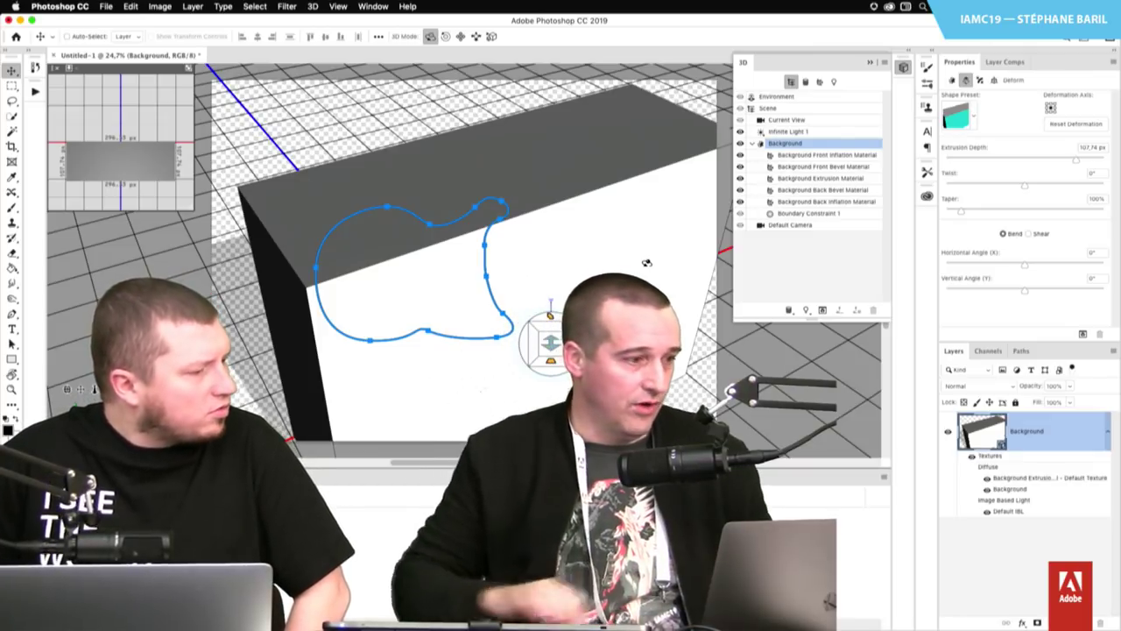
# Open the About This Mac system information to check the computer's specifications
pyautogui.click(15, 6)
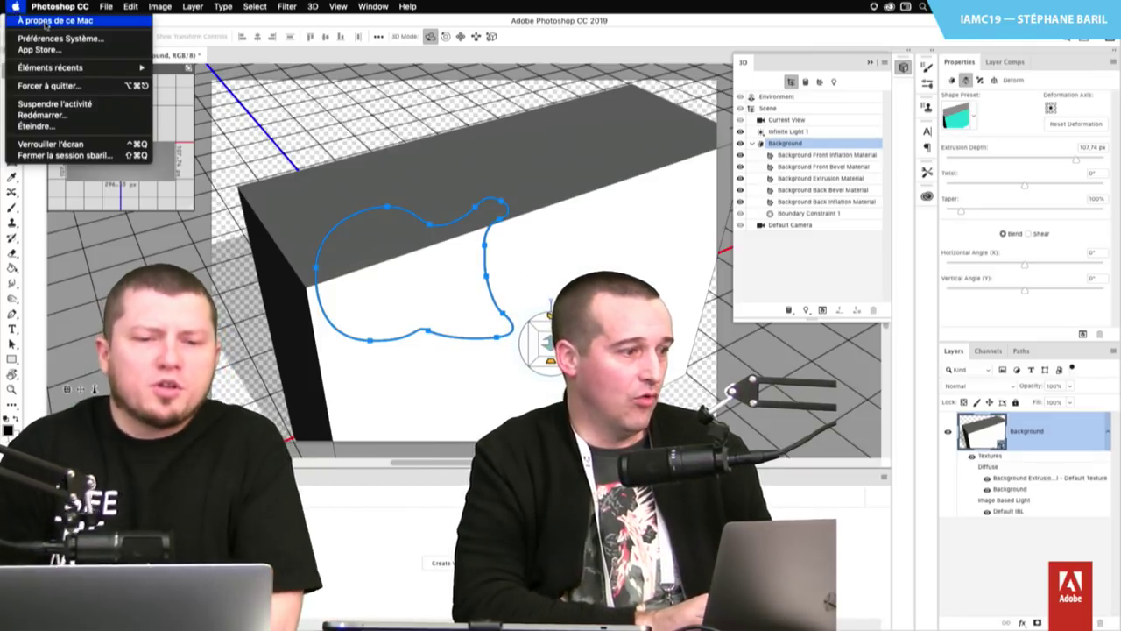
pyautogui.click(45, 21)
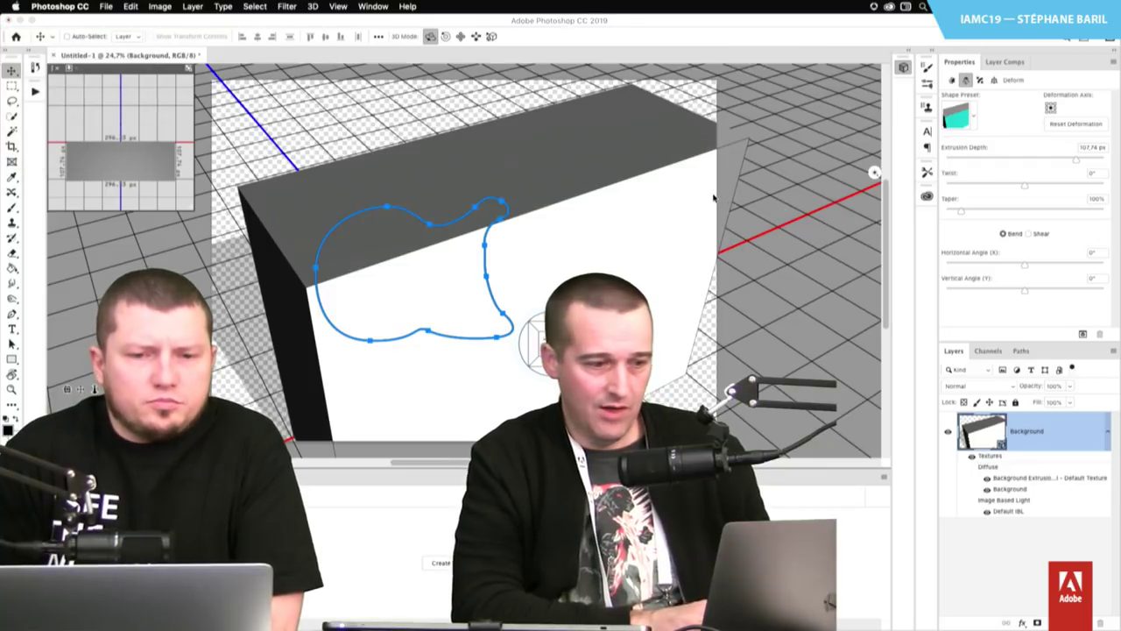
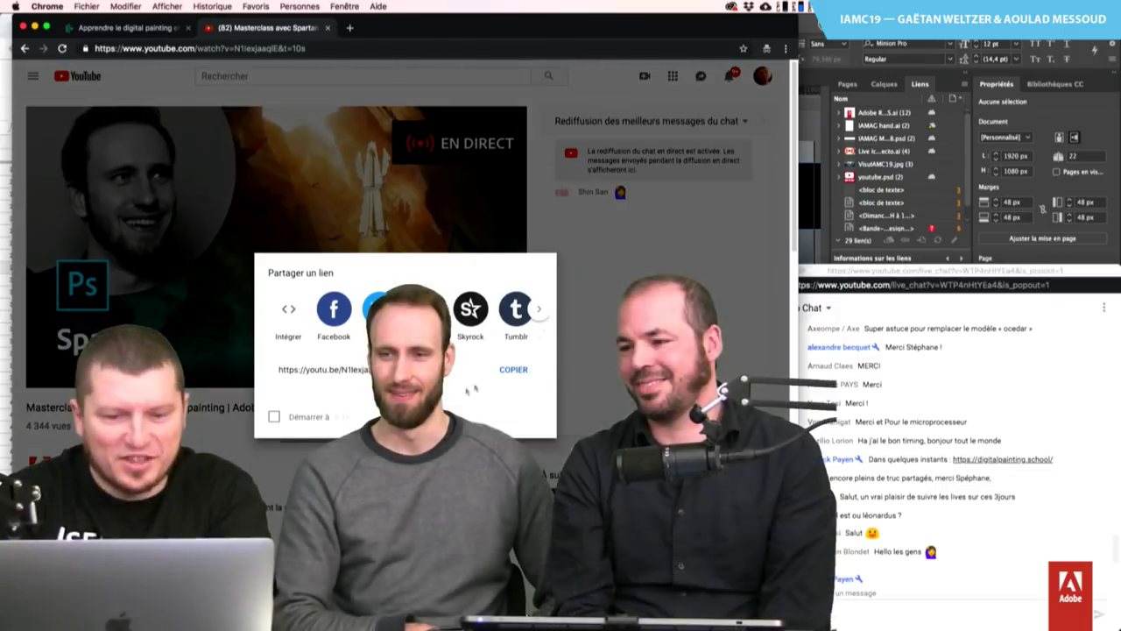
# In Chrome, copy the Spartan masterclass video's share link and post it in the live chat with a masterclass caption
pyautogui.click(513, 369)
pyautogui.click(919, 594)
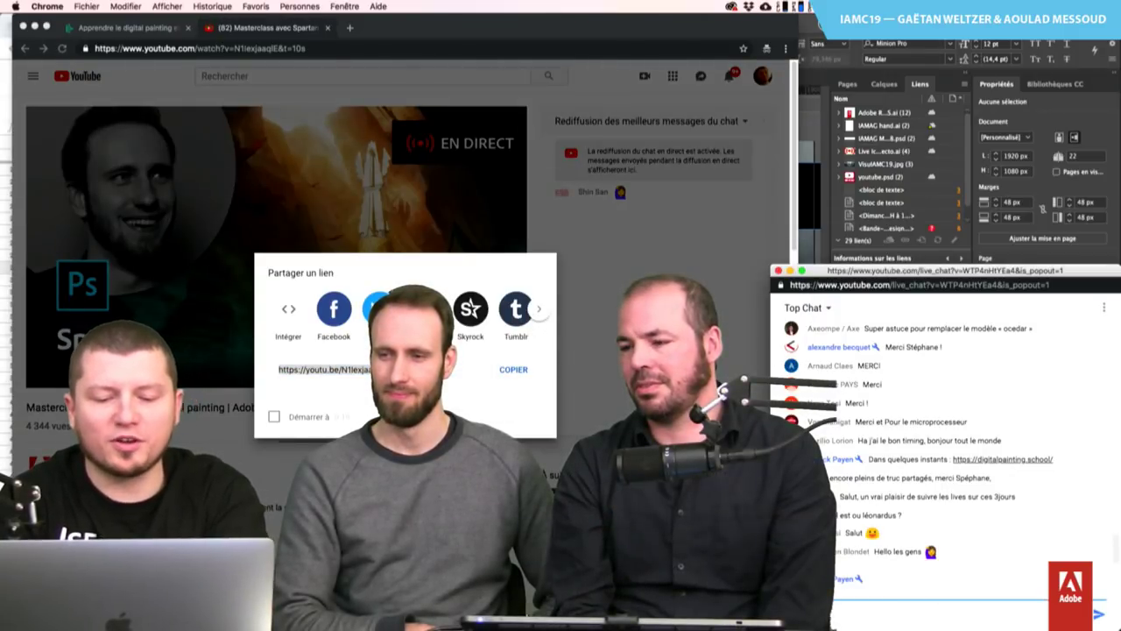
pyautogui.hotkey('ctrl', 'v')
pyautogui.write('ass')
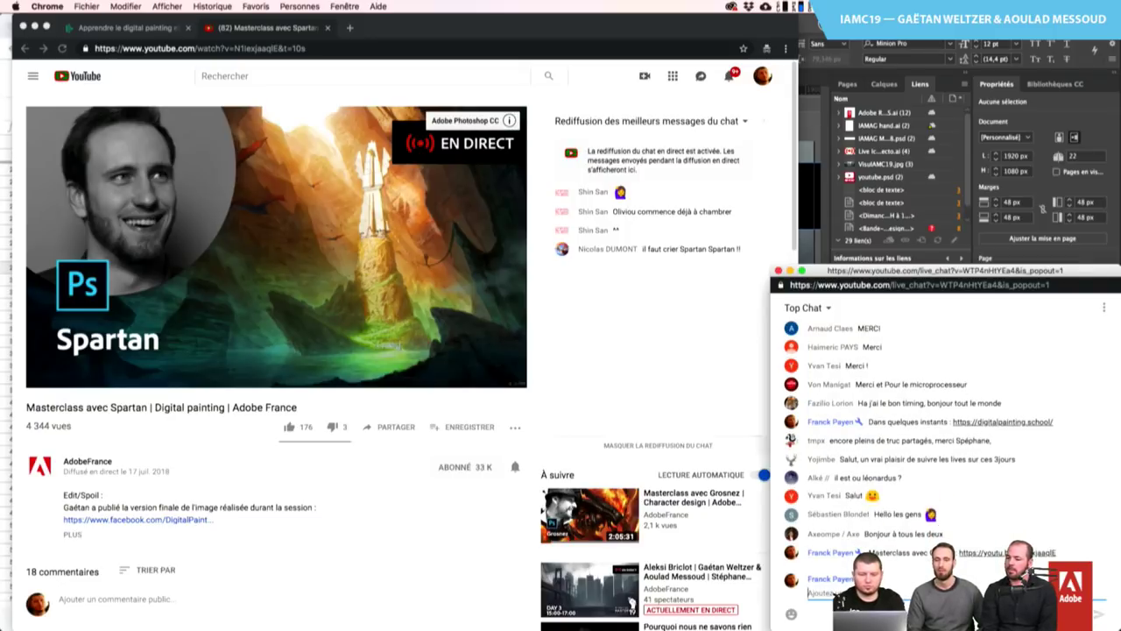
# Hide the other applications and show the digital painting school's home page in full screen
pyautogui.press('super+alt+h')
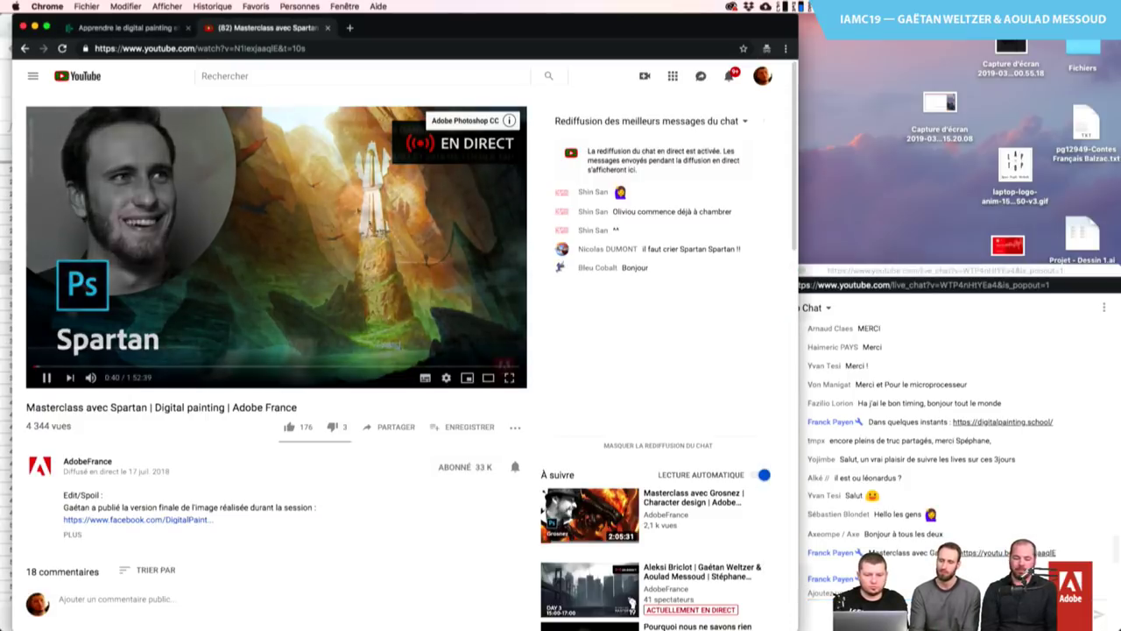
pyautogui.click(137, 28)
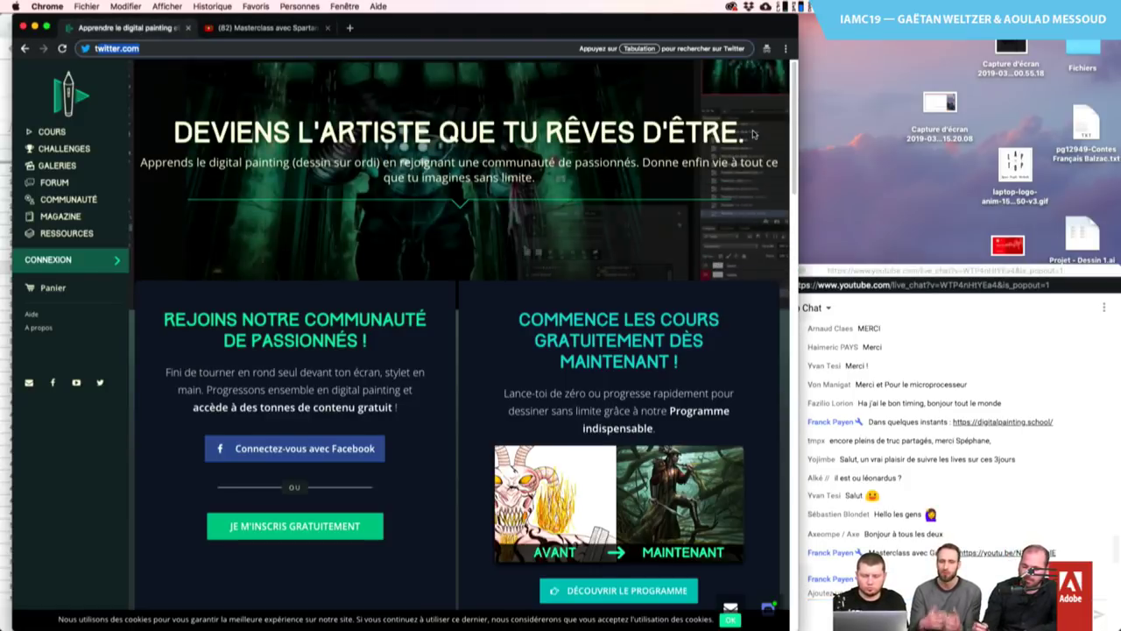
pyautogui.click(48, 28)
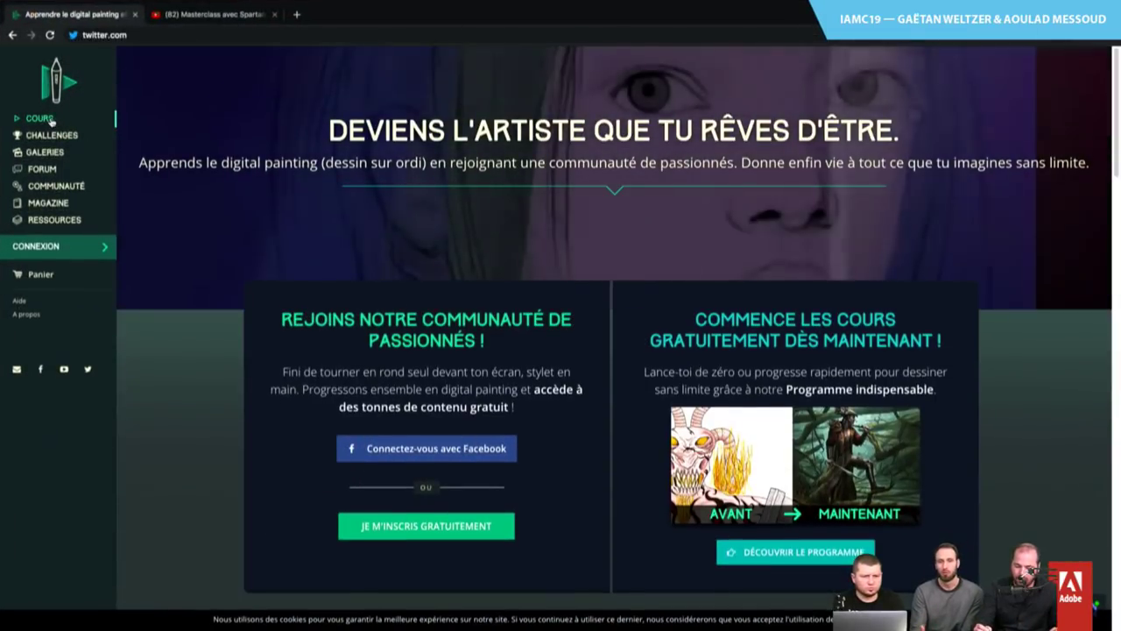
# Examine Le Programme indispensable on the site's Cours page and browse its Challenges page down to the past challenges
pyautogui.click(44, 118)
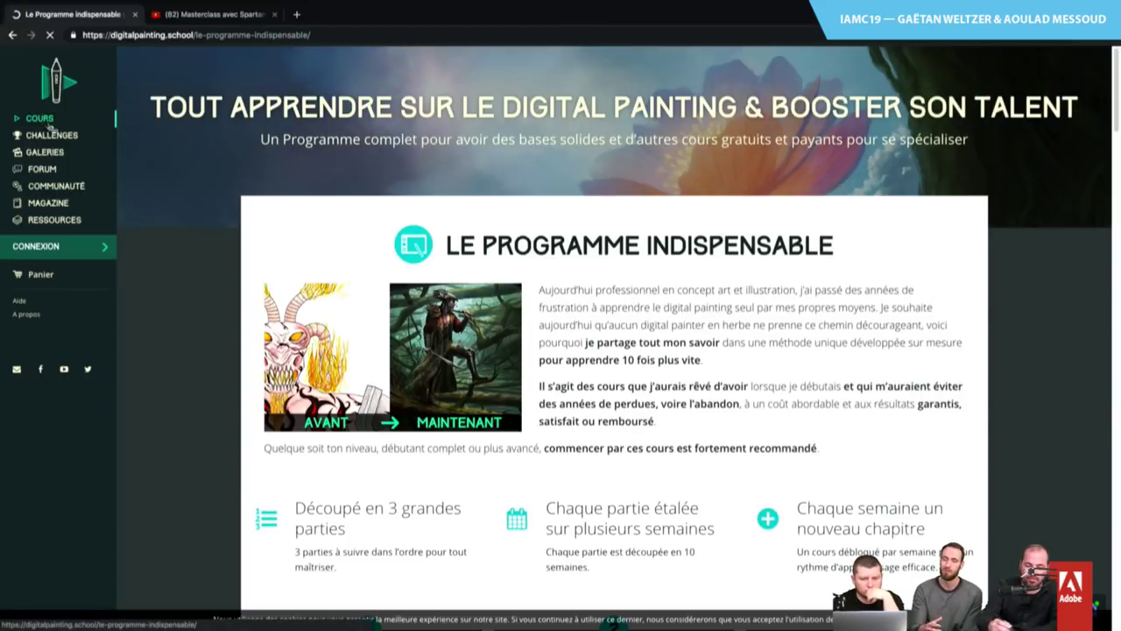
pyautogui.scroll(-1, 272, 407)
pyautogui.scroll(-1, 272, 407)
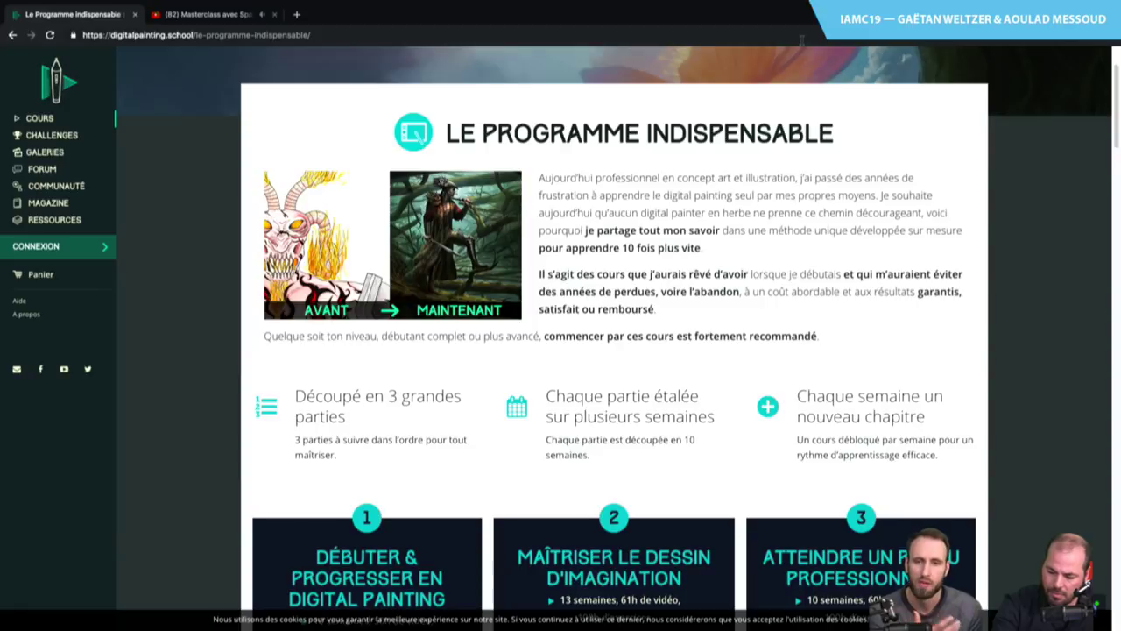
pyautogui.click(53, 135)
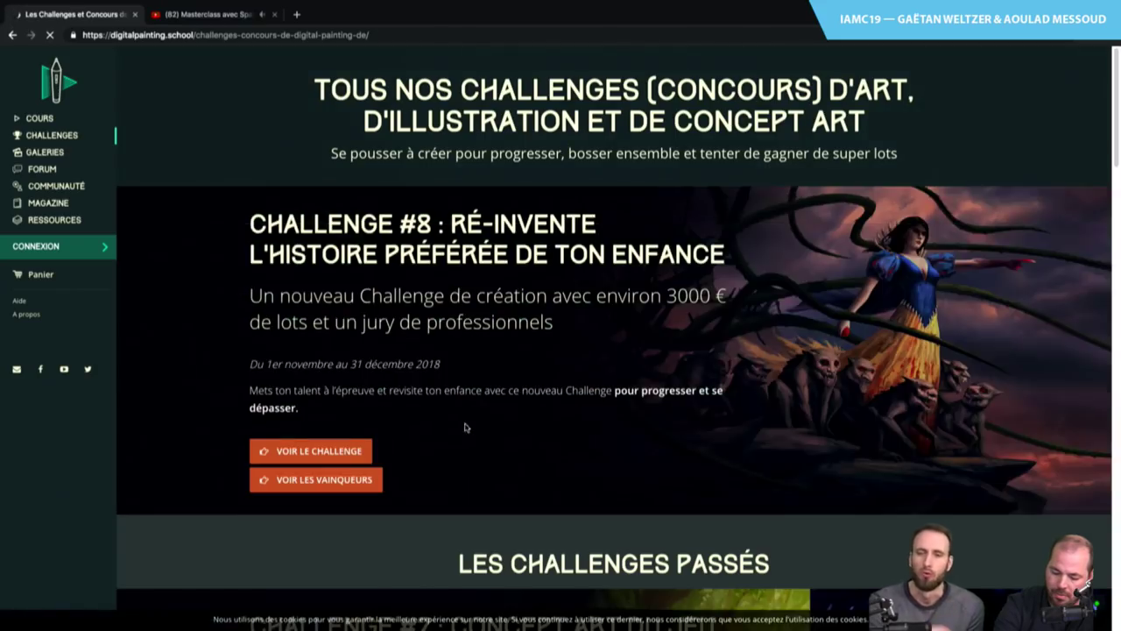
pyautogui.scroll(-7, 465, 427)
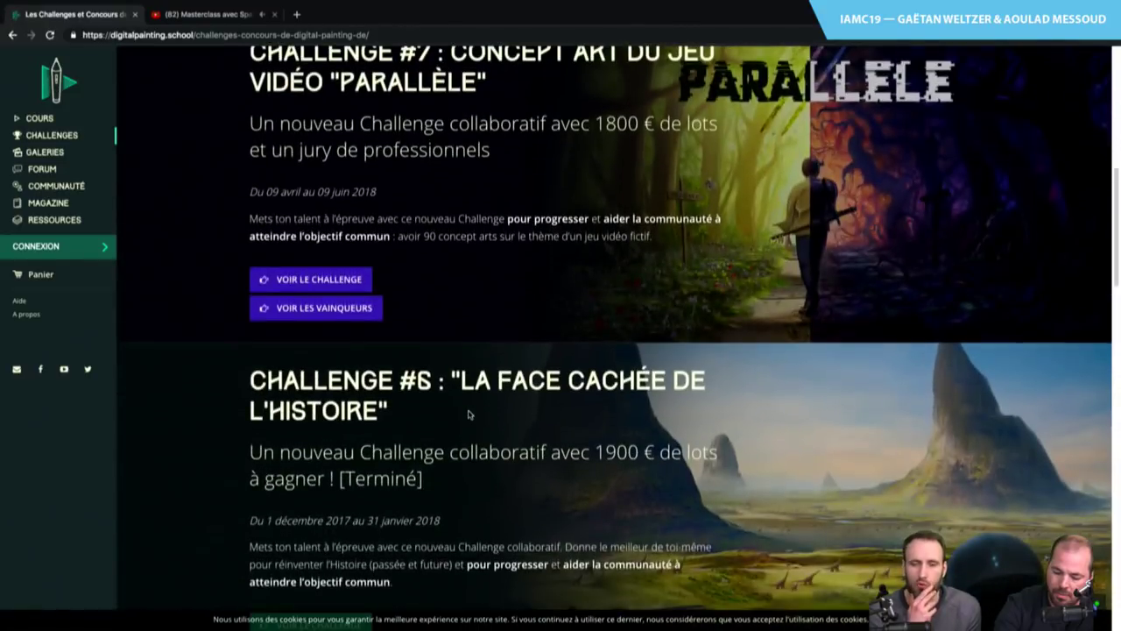
# Look through the past challenges listed from Challenge #7 down to Challenge #4
pyautogui.scroll(-4, 469, 414)
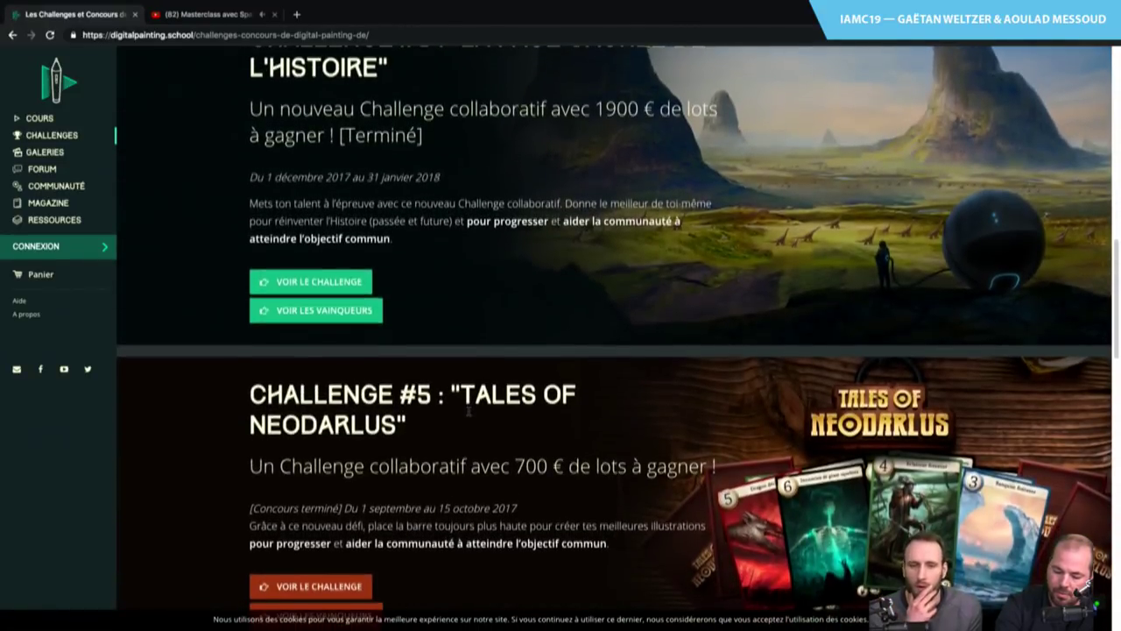
pyautogui.scroll(-1, 468, 412)
pyautogui.scroll(-3, 469, 414)
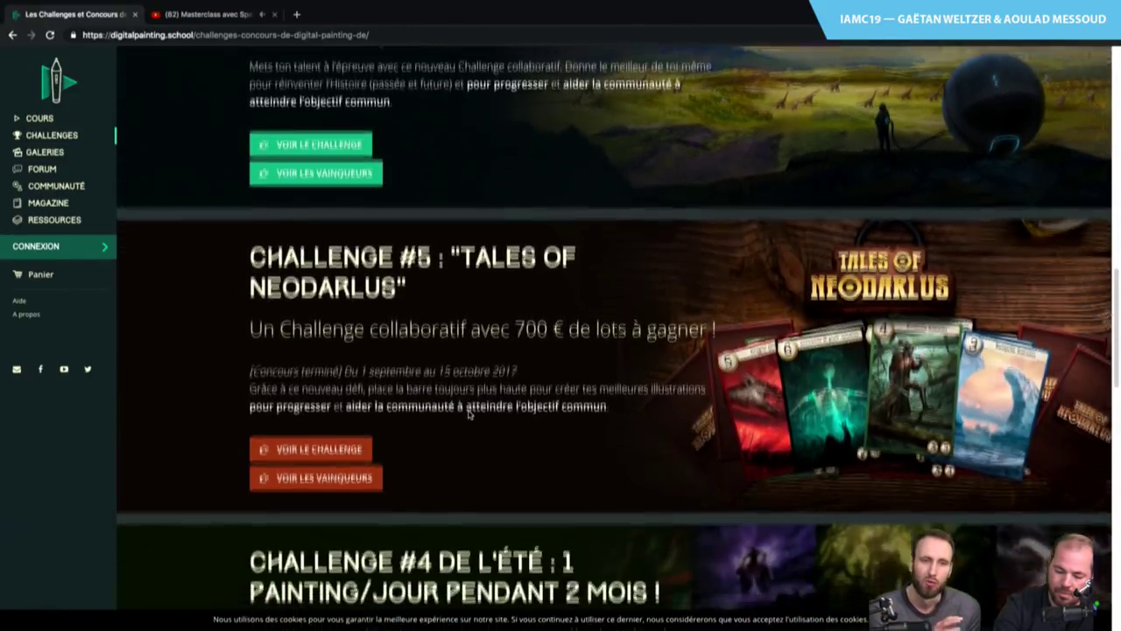
pyautogui.scroll(-2, 469, 414)
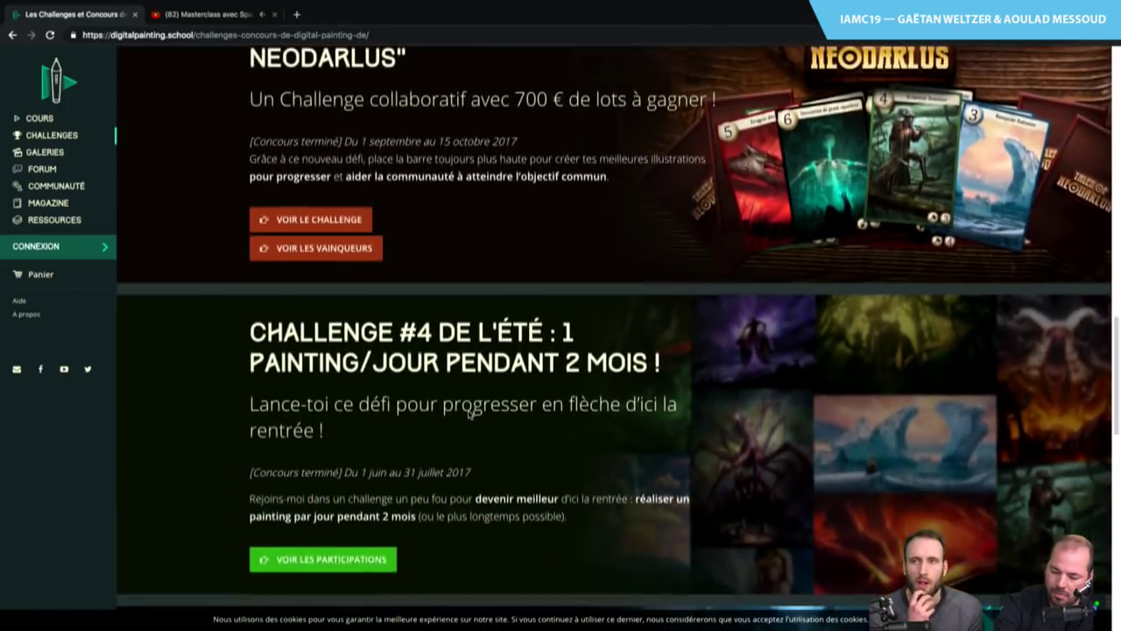
pyautogui.scroll(-1, 469, 414)
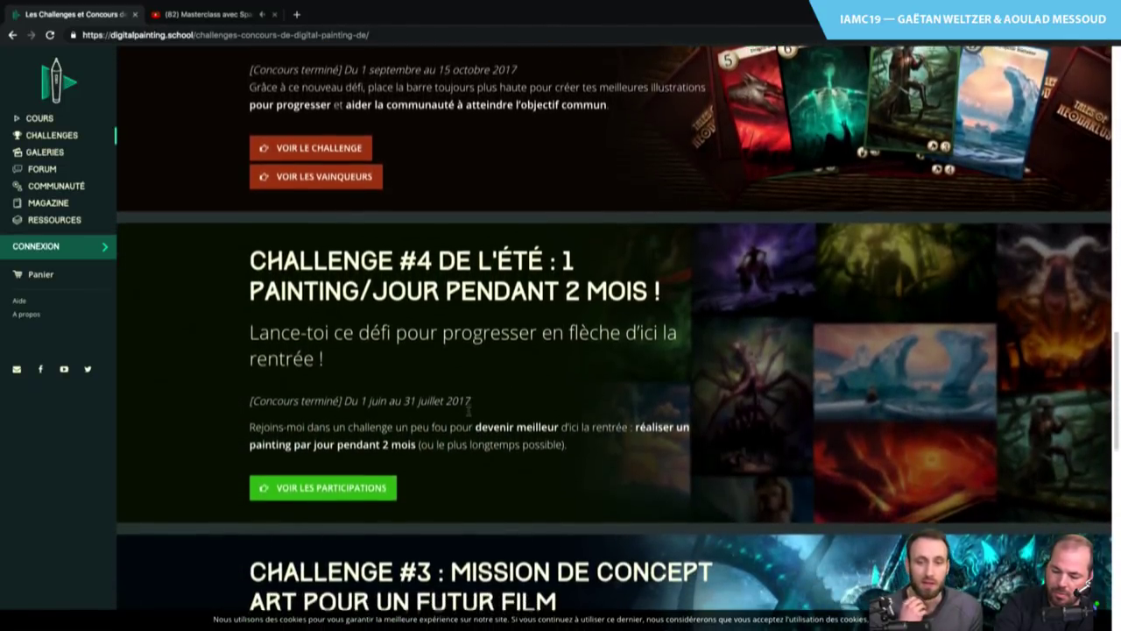
pyautogui.rightClick(468, 414)
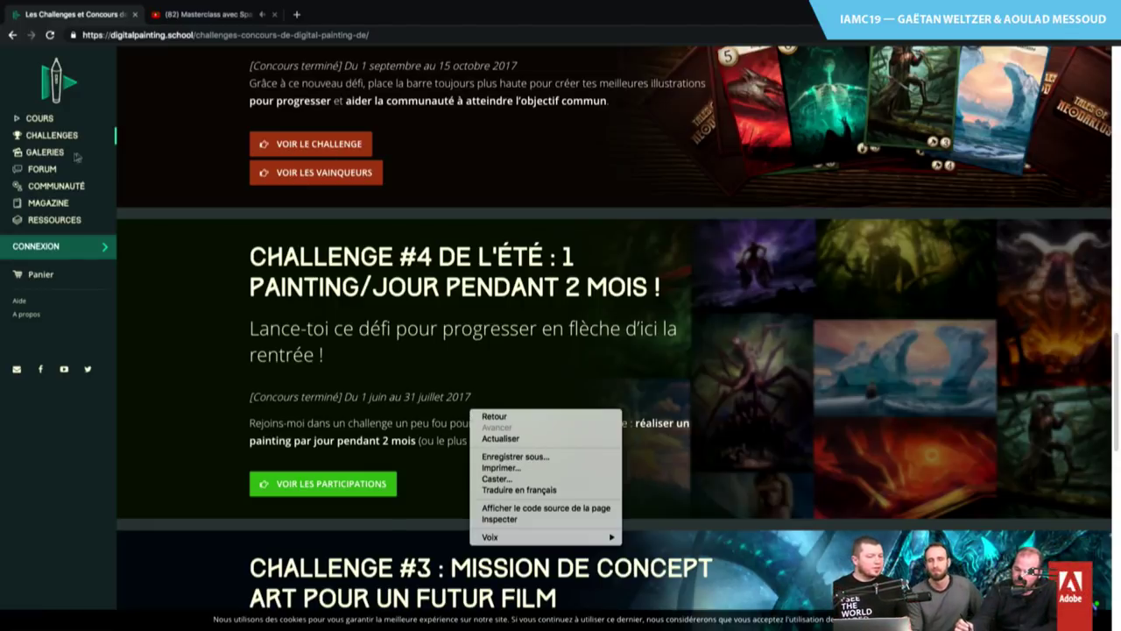
# From the site's galleries page, open the McQueen portrait, the glowing fire giant and the green cathedral scene in separate background tabs
pyautogui.click(46, 154)
pyautogui.click(45, 154)
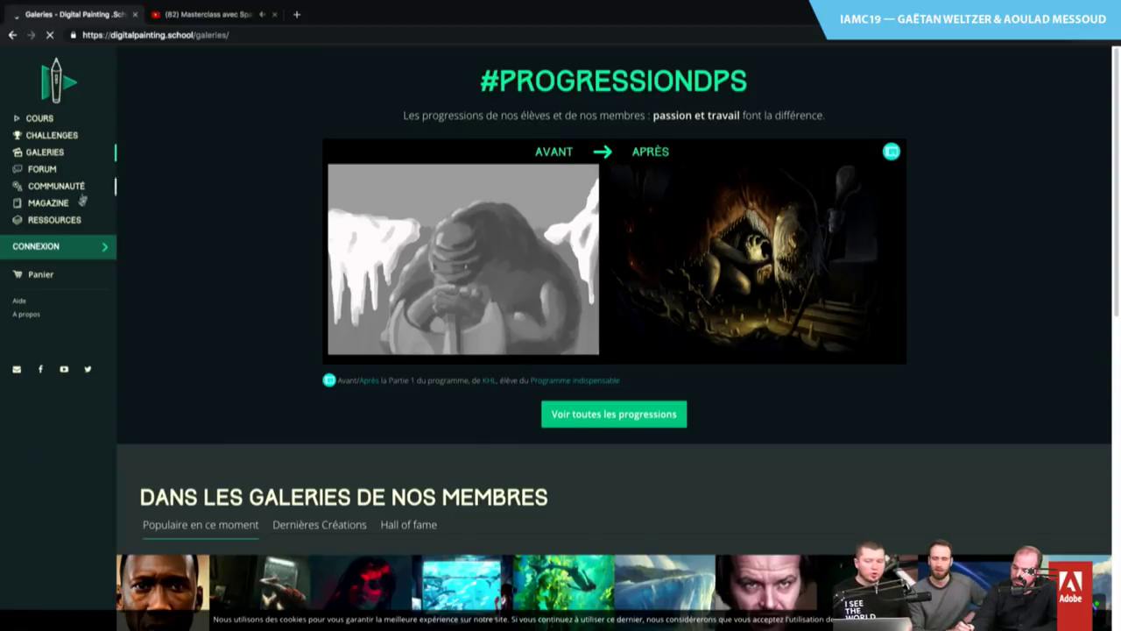
pyautogui.scroll(-5, 313, 295)
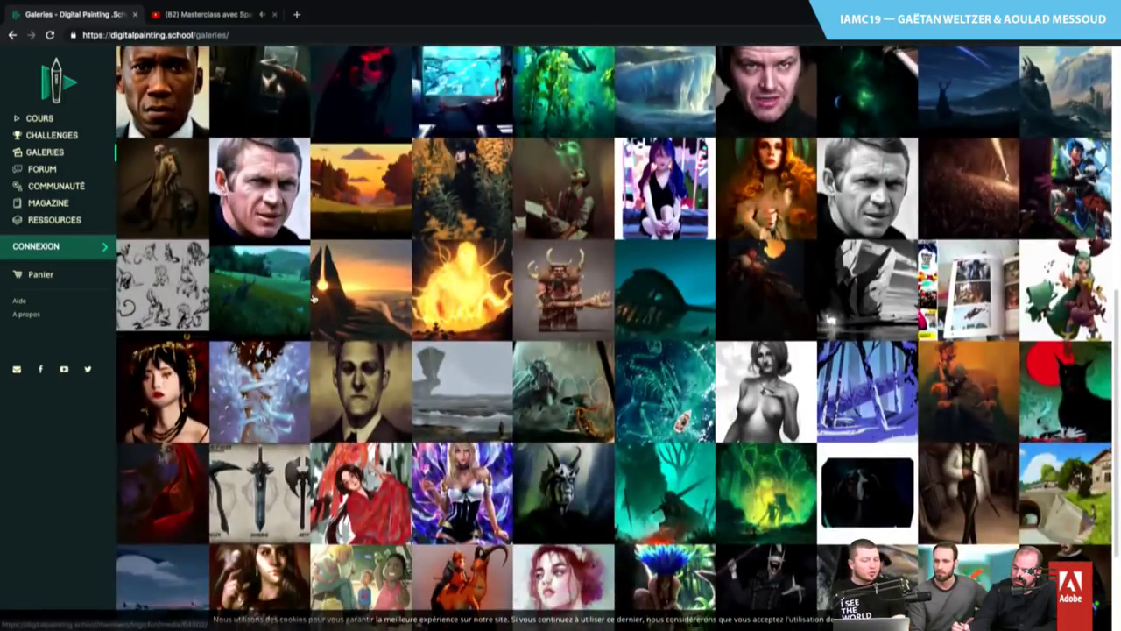
pyautogui.middleClick(274, 185)
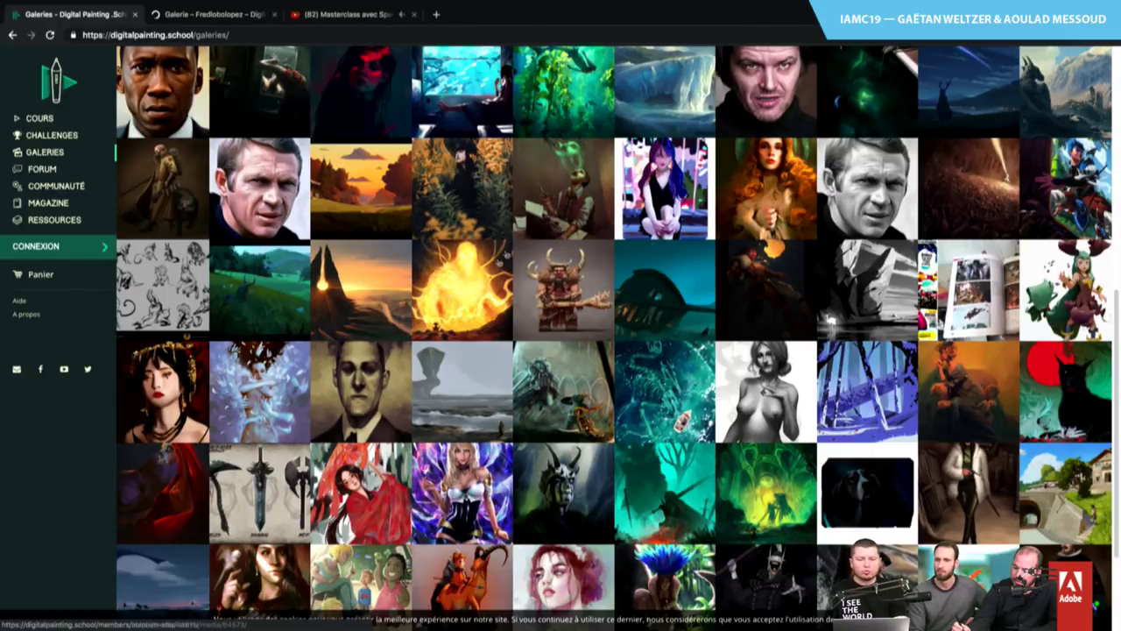
pyautogui.middleClick(478, 281)
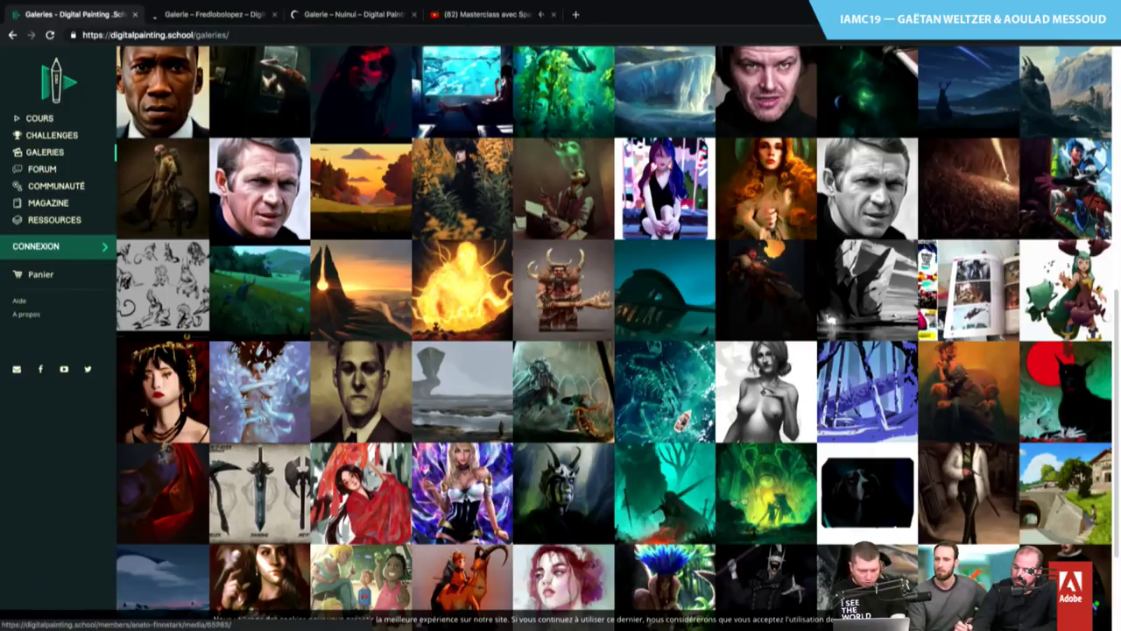
pyautogui.middleClick(771, 496)
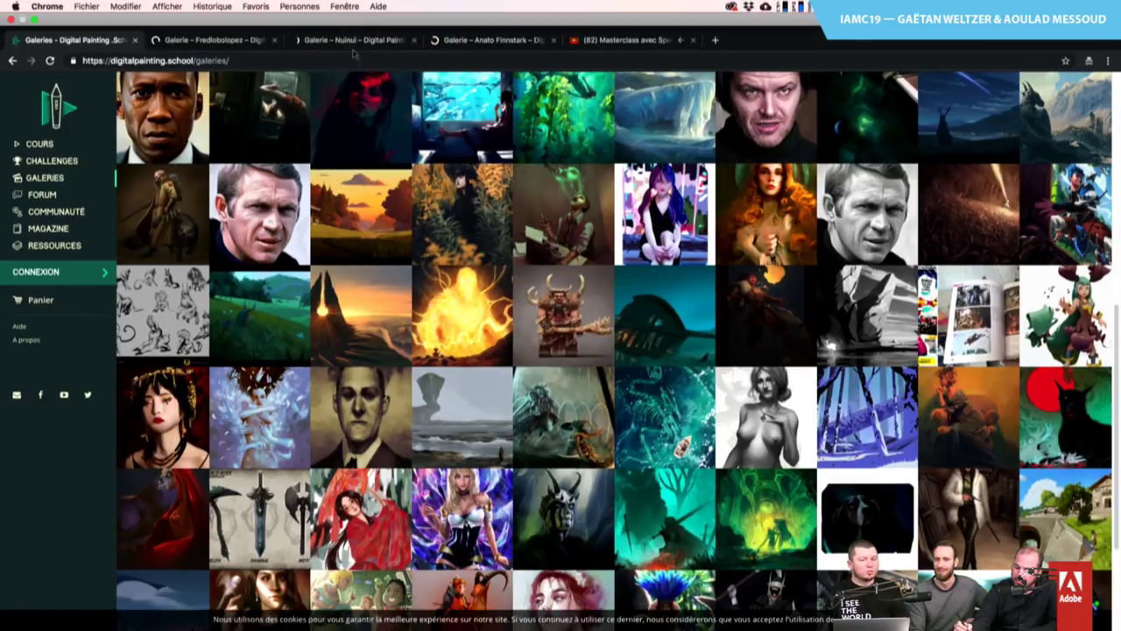
# Examine the full McQueen portrait on its member gallery page, down to the critiques and comments
pyautogui.click(220, 41)
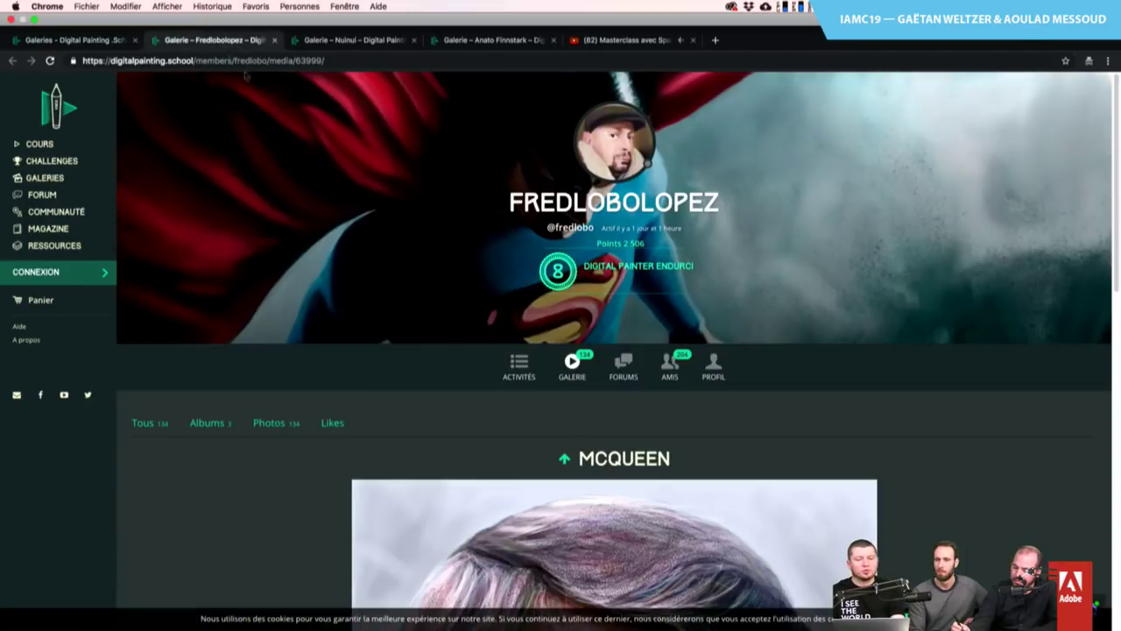
pyautogui.scroll(-4, 408, 305)
pyautogui.scroll(-3, 407, 306)
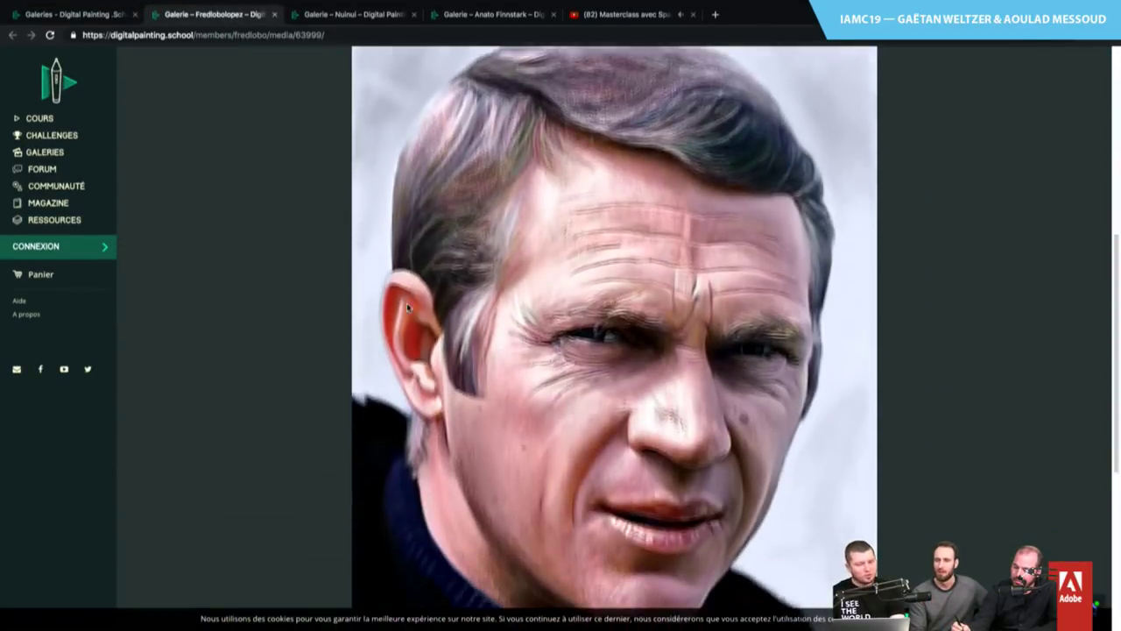
pyautogui.scroll(-6, 408, 306)
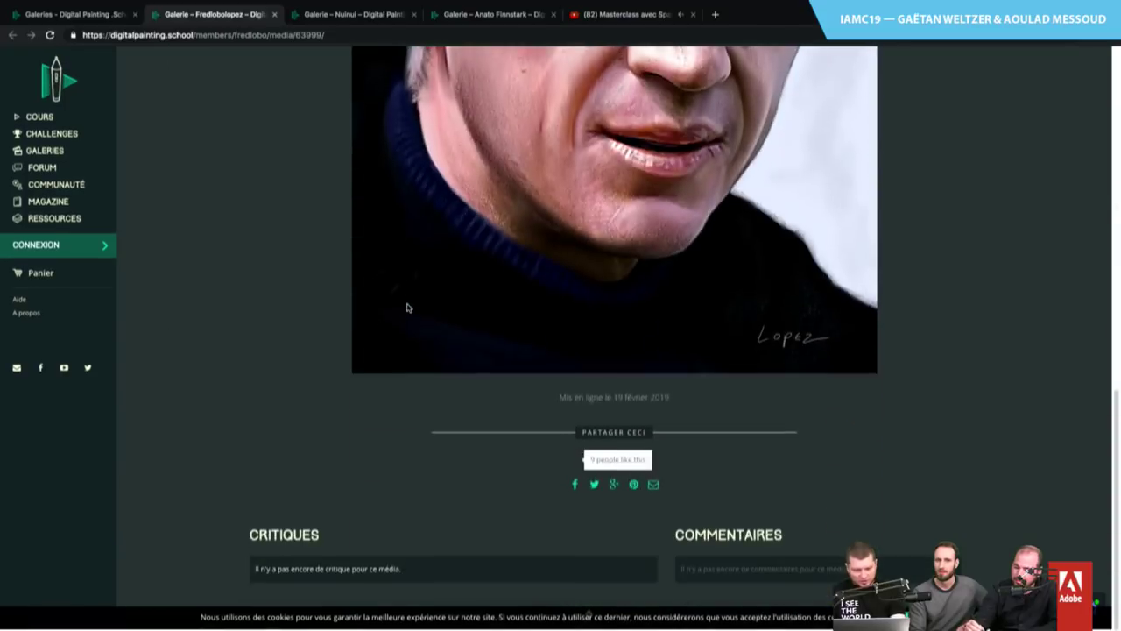
pyautogui.scroll(8, 407, 307)
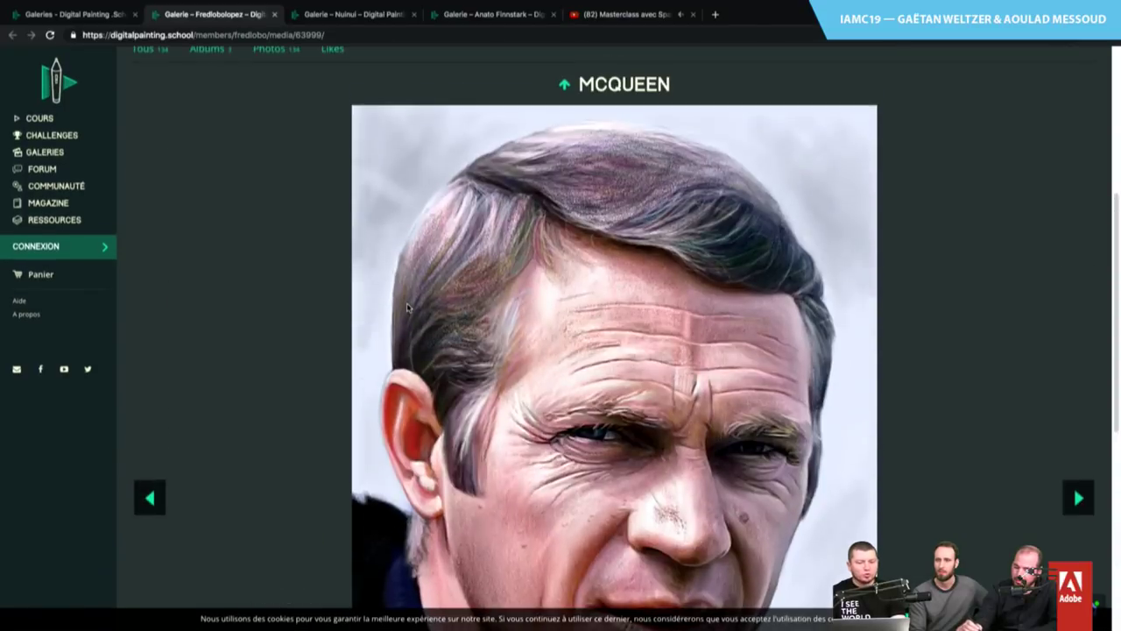
# View the glowing fire giant painting on its opened gallery page
pyautogui.click(354, 14)
pyautogui.scroll(-7, 503, 309)
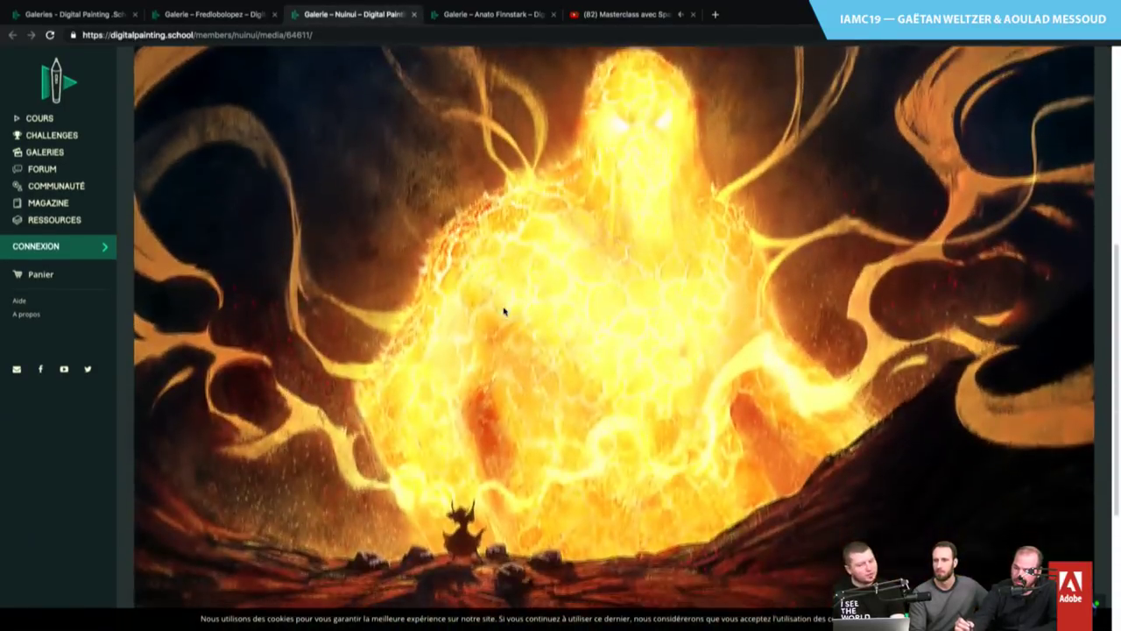
pyautogui.scroll(2, 504, 309)
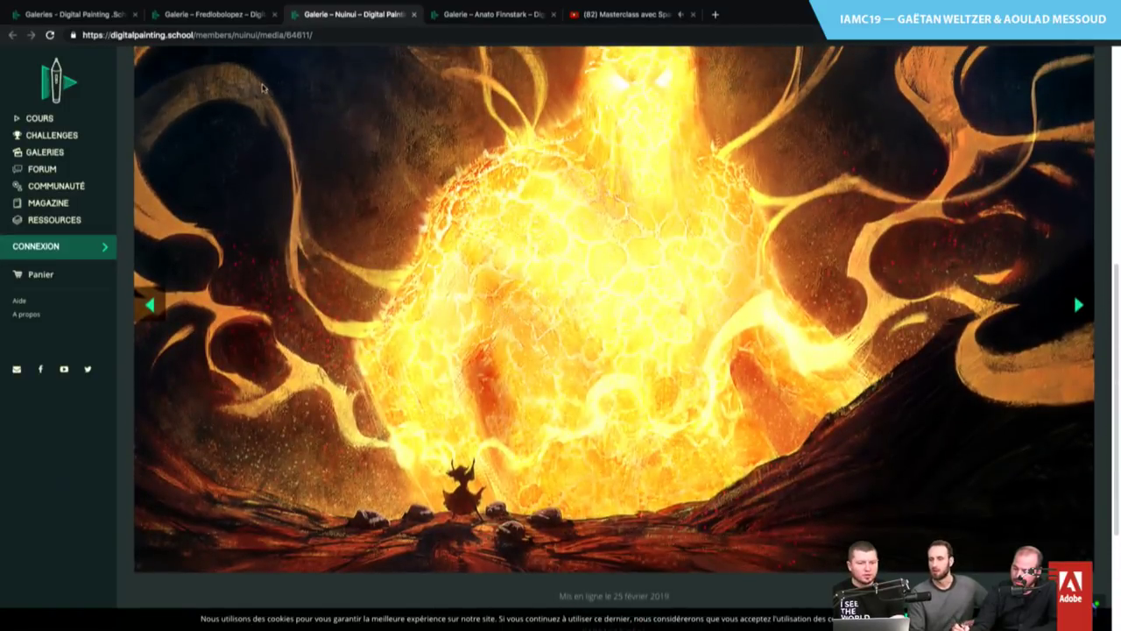
# View the green Dark Souls cathedral painting on its opened gallery page
pyautogui.click(210, 14)
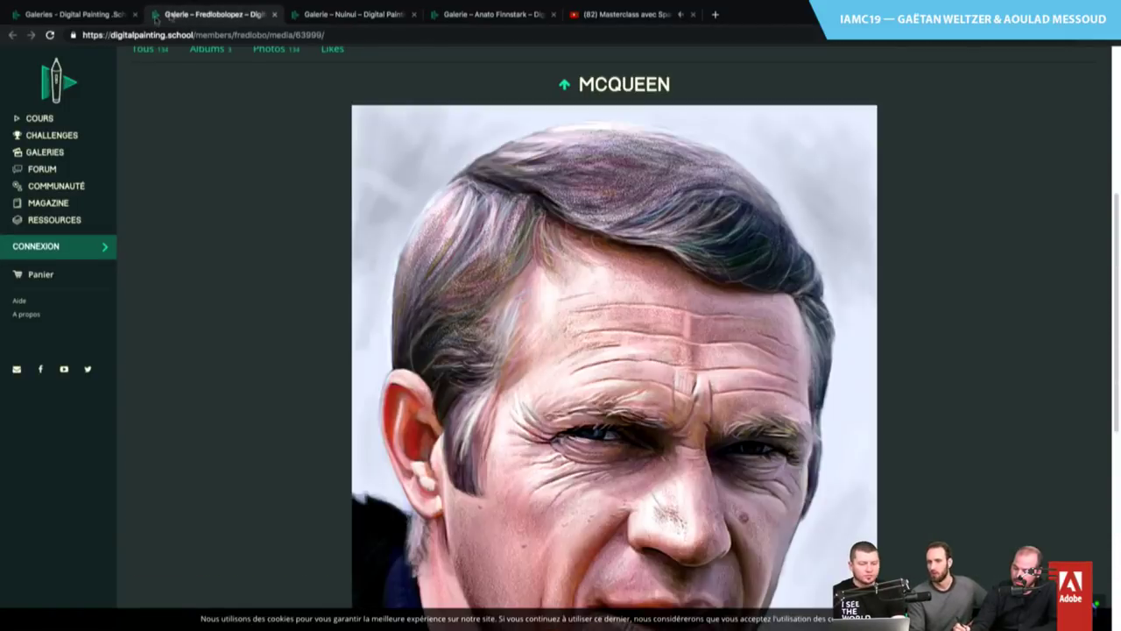
pyautogui.click(498, 16)
pyautogui.scroll(-5, 552, 261)
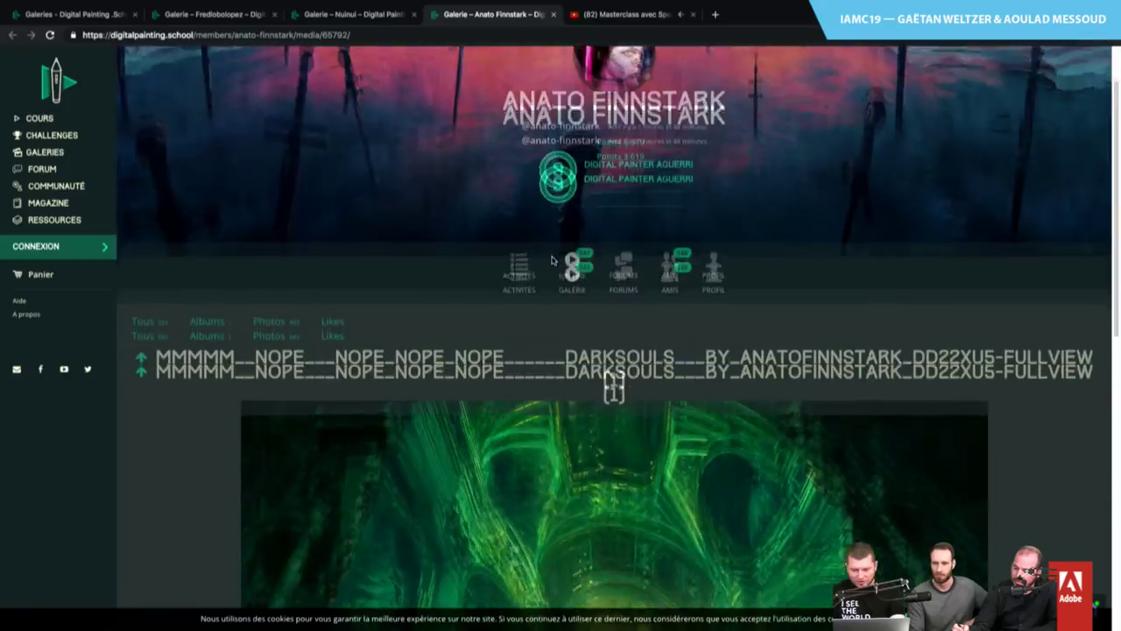
pyautogui.scroll(-1, 552, 260)
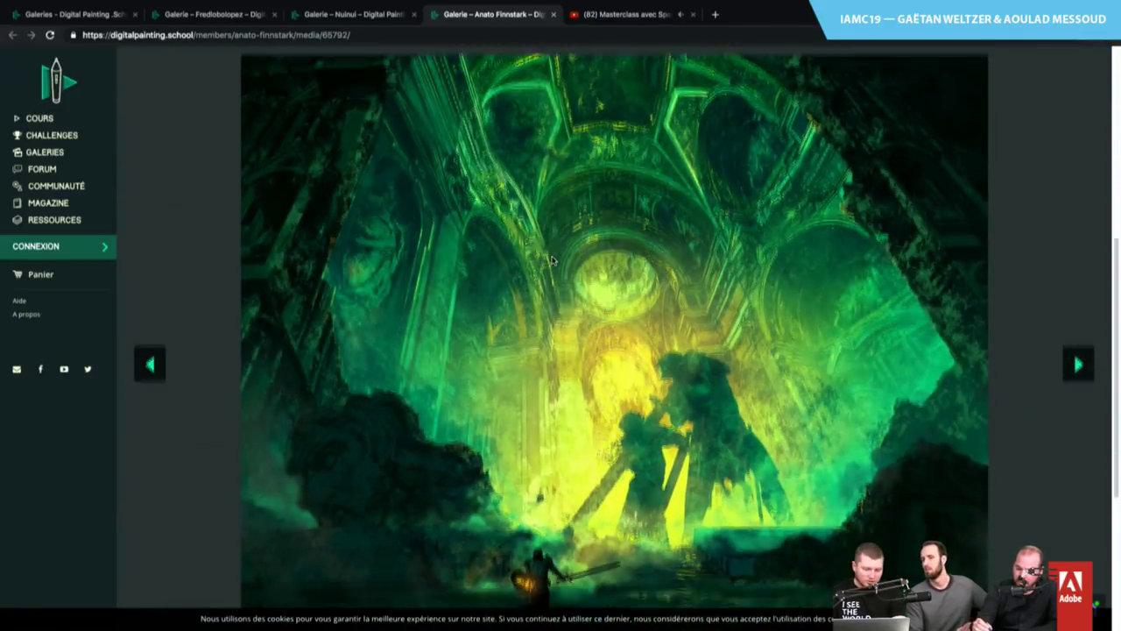
# Return to the main galleries page and open the full #ProgressionDPS collection of progressions
pyautogui.moveTo(83, 5)
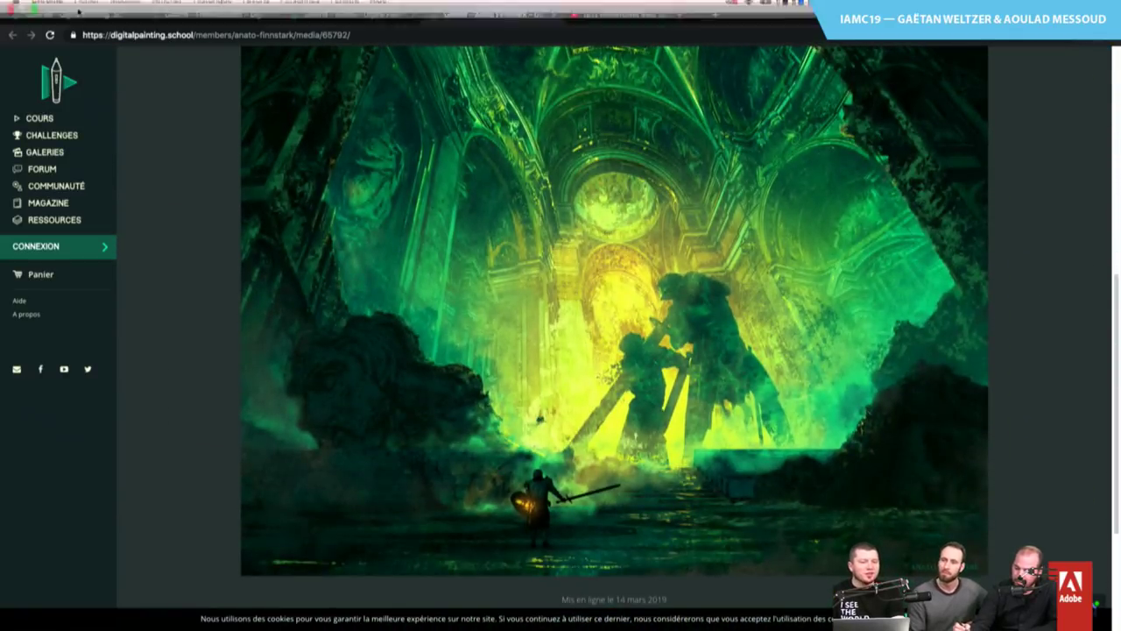
pyautogui.click(77, 40)
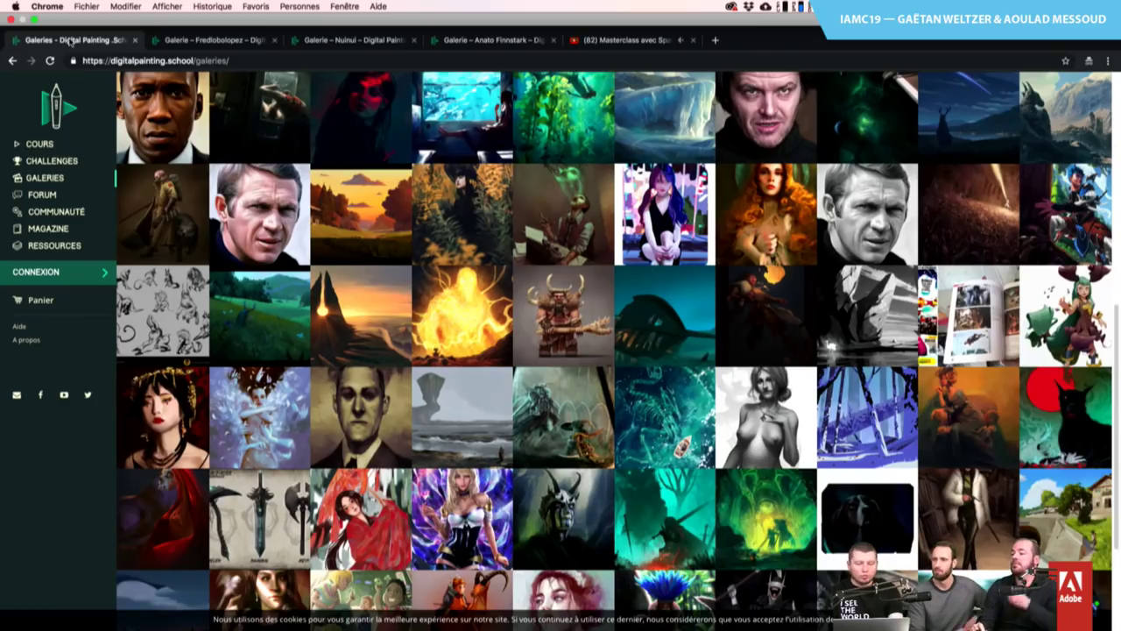
pyautogui.scroll(5, 536, 324)
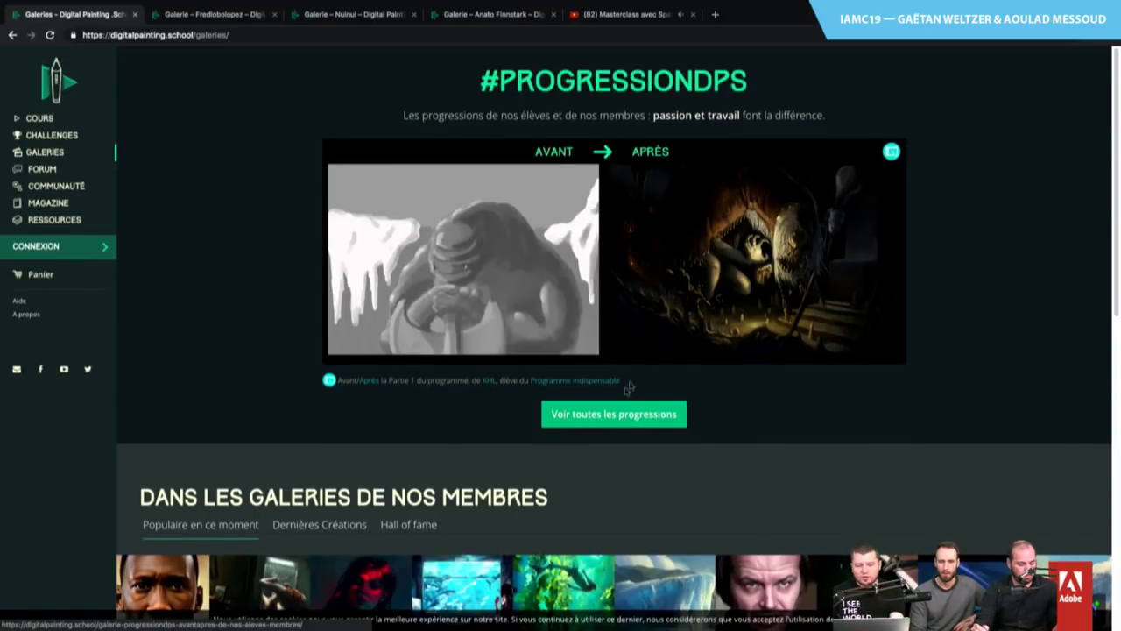
pyautogui.click(594, 415)
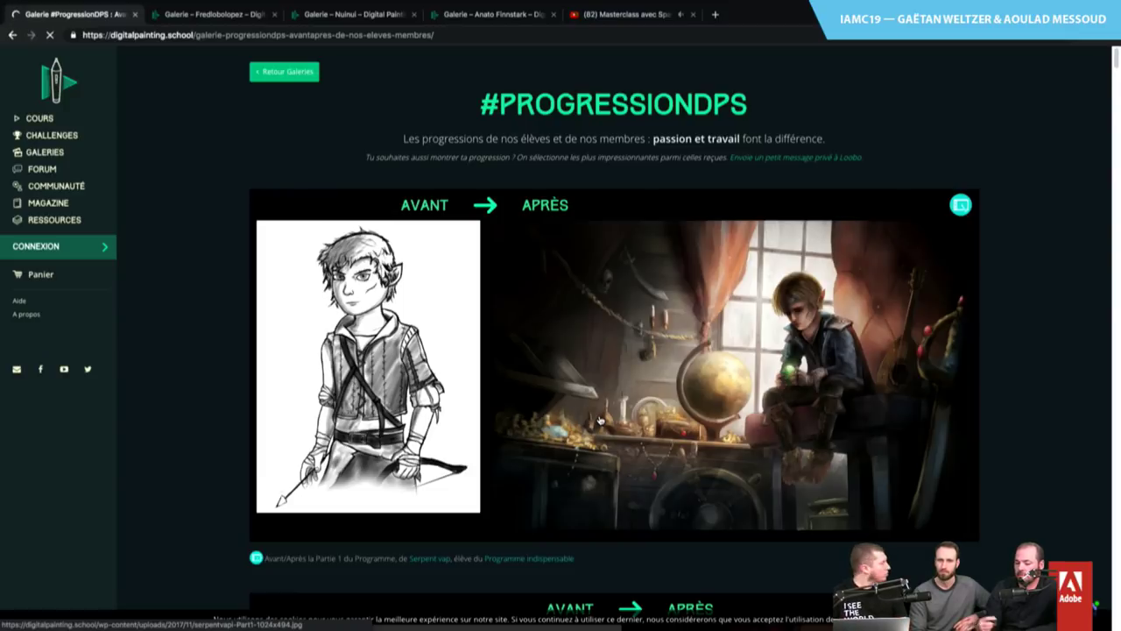
# Examine the before-and-after student comparisons in the #ProgressionDPS gallery, from the elf archer down to the horse carriage scene
pyautogui.scroll(-1, 599, 420)
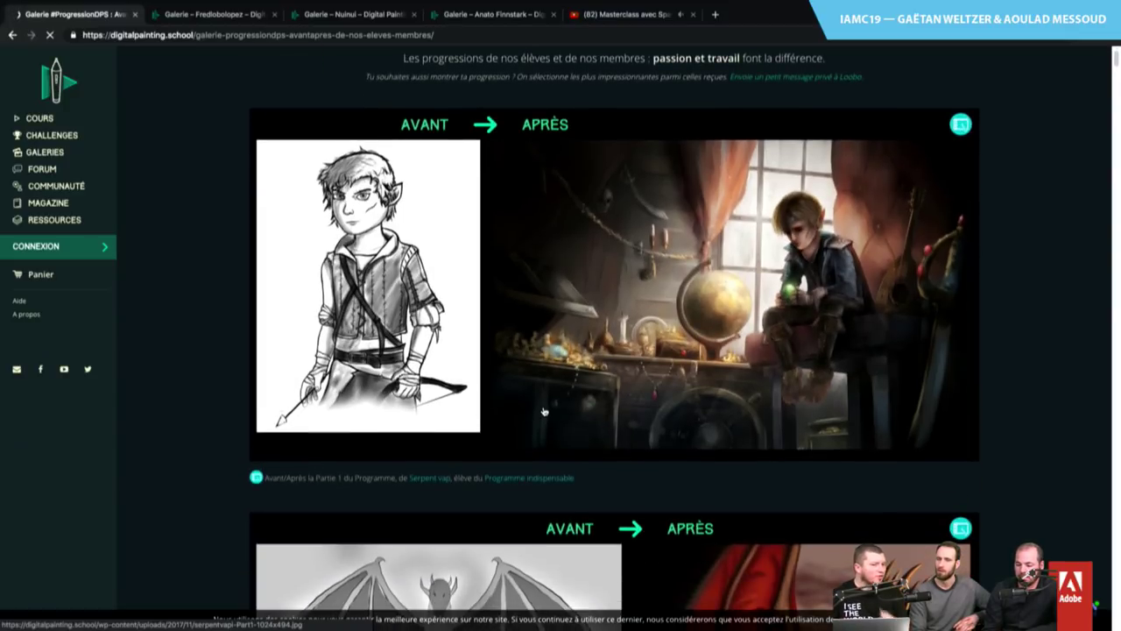
pyautogui.scroll(-1, 543, 412)
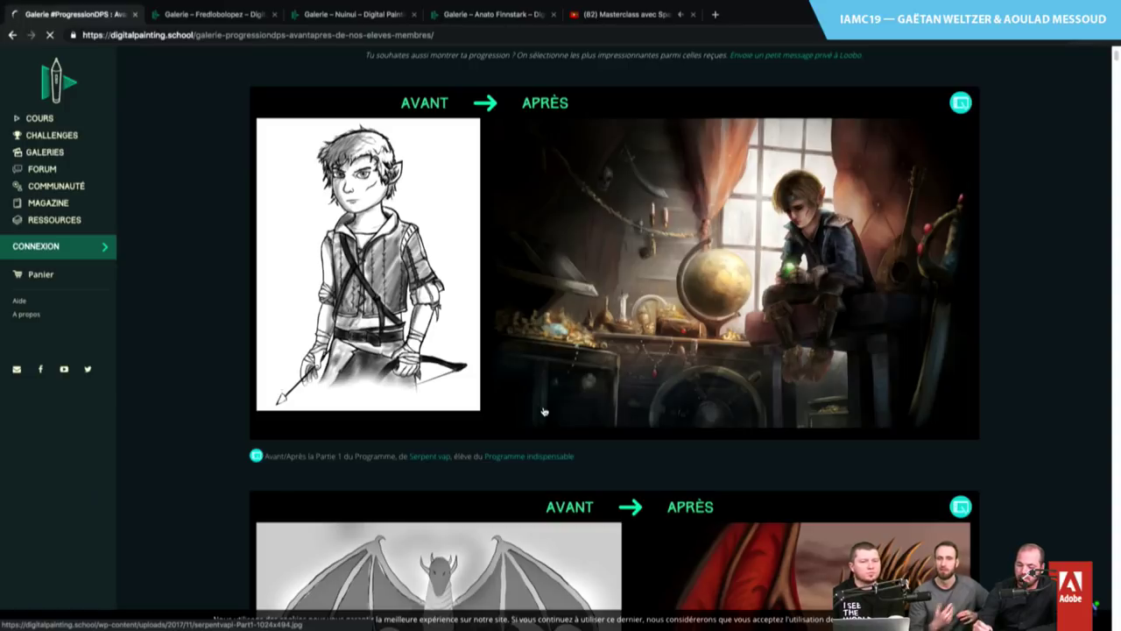
pyautogui.scroll(-2, 543, 411)
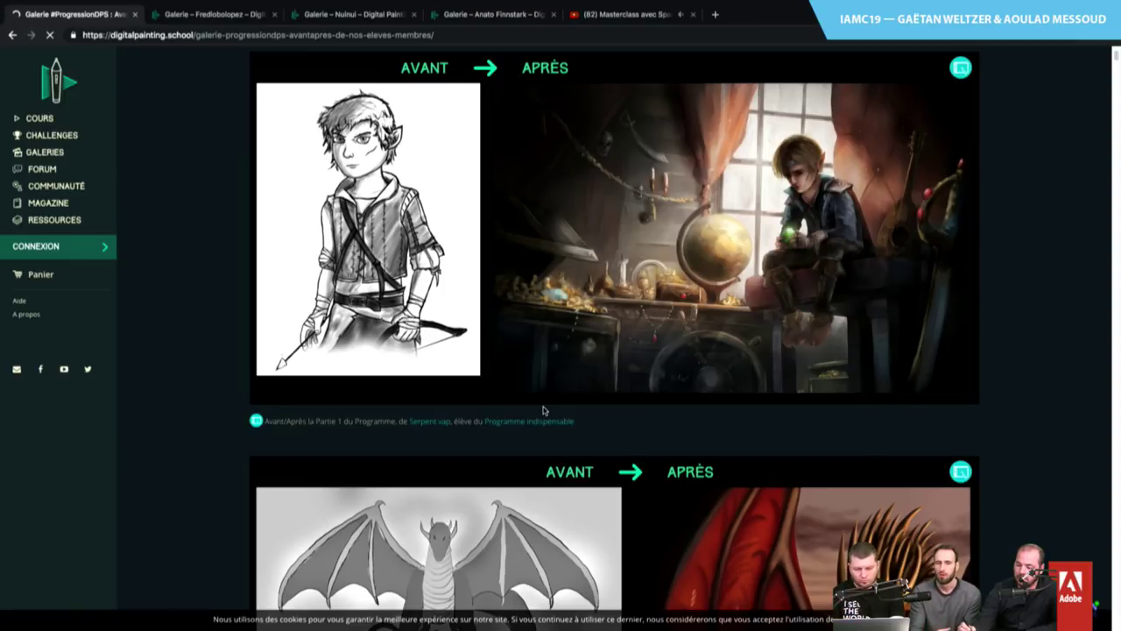
pyautogui.scroll(-5, 543, 410)
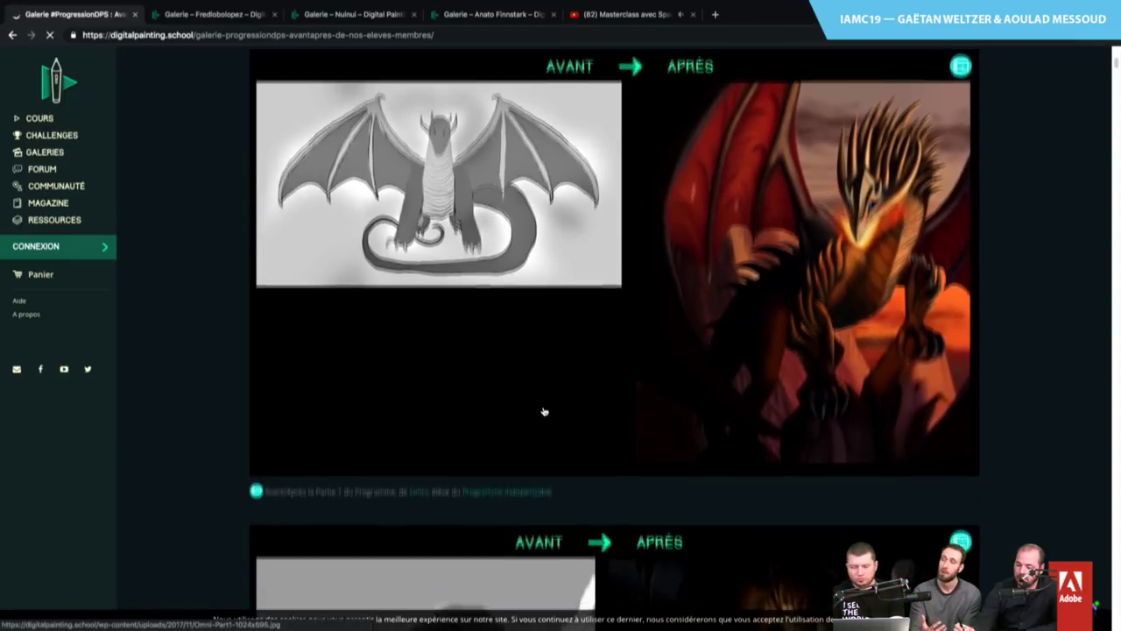
pyautogui.scroll(-4, 542, 410)
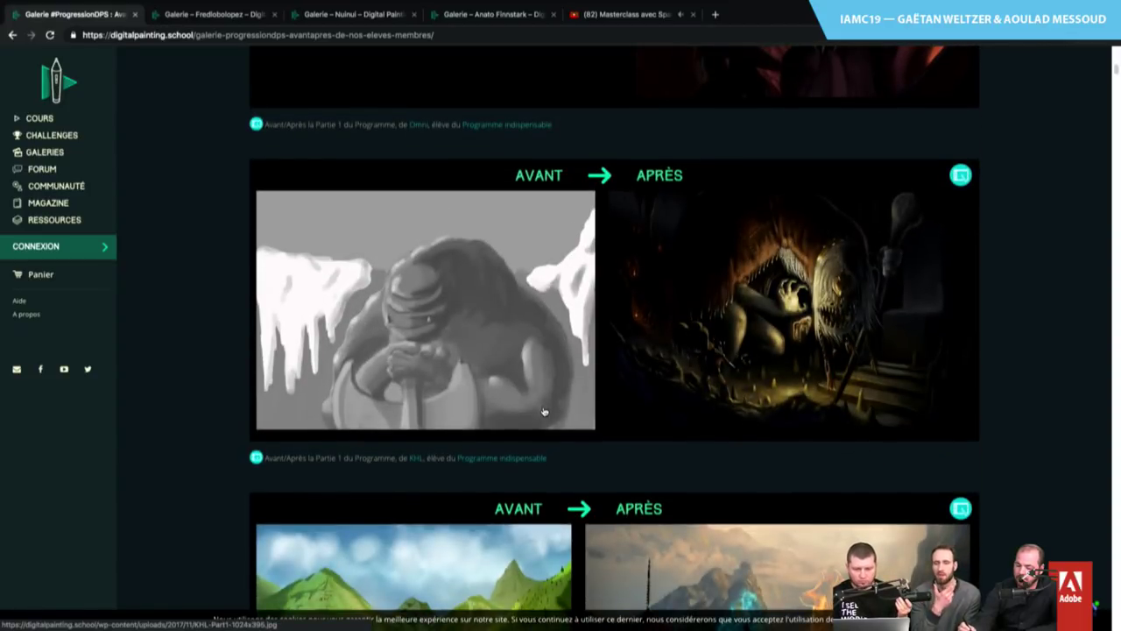
pyautogui.scroll(-4, 543, 410)
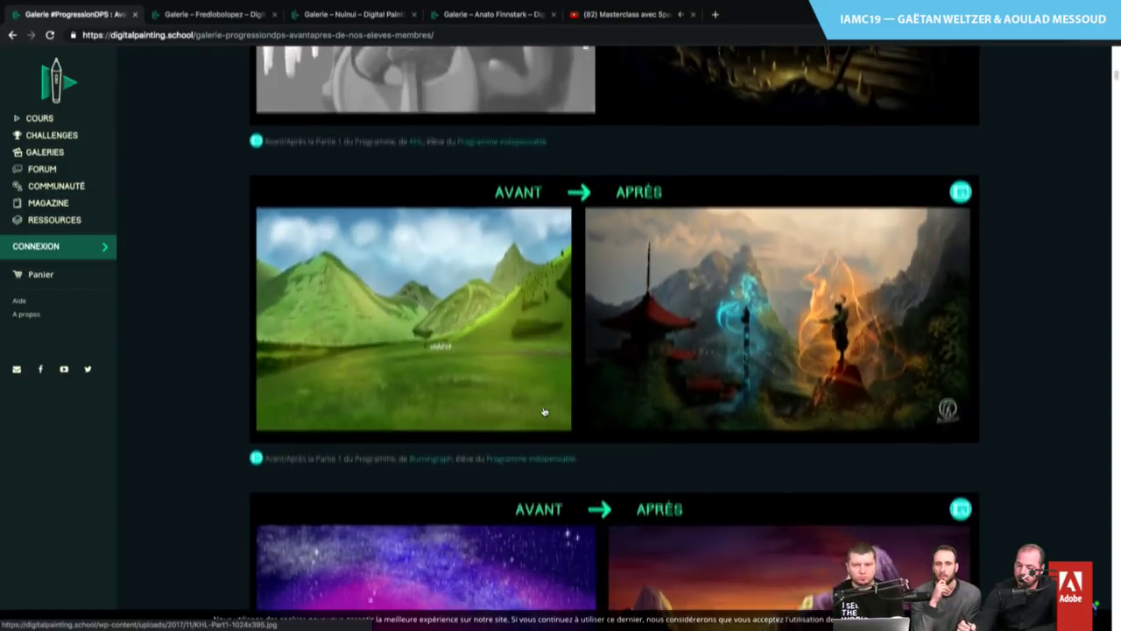
pyautogui.scroll(-1, 543, 411)
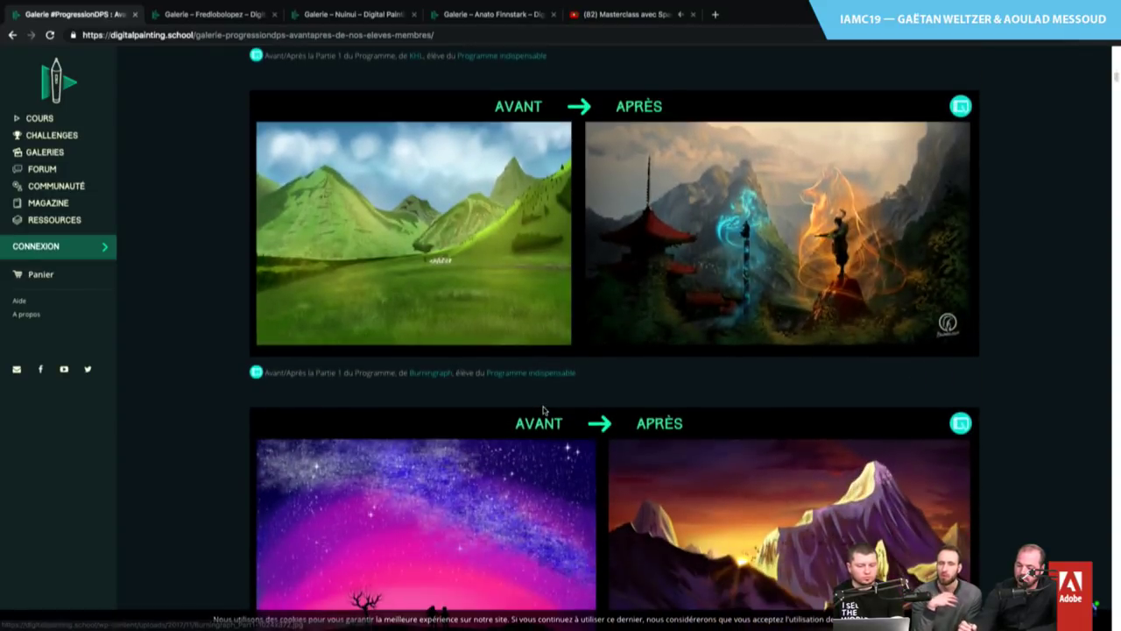
pyautogui.scroll(-1, 542, 410)
pyautogui.scroll(-1, 543, 411)
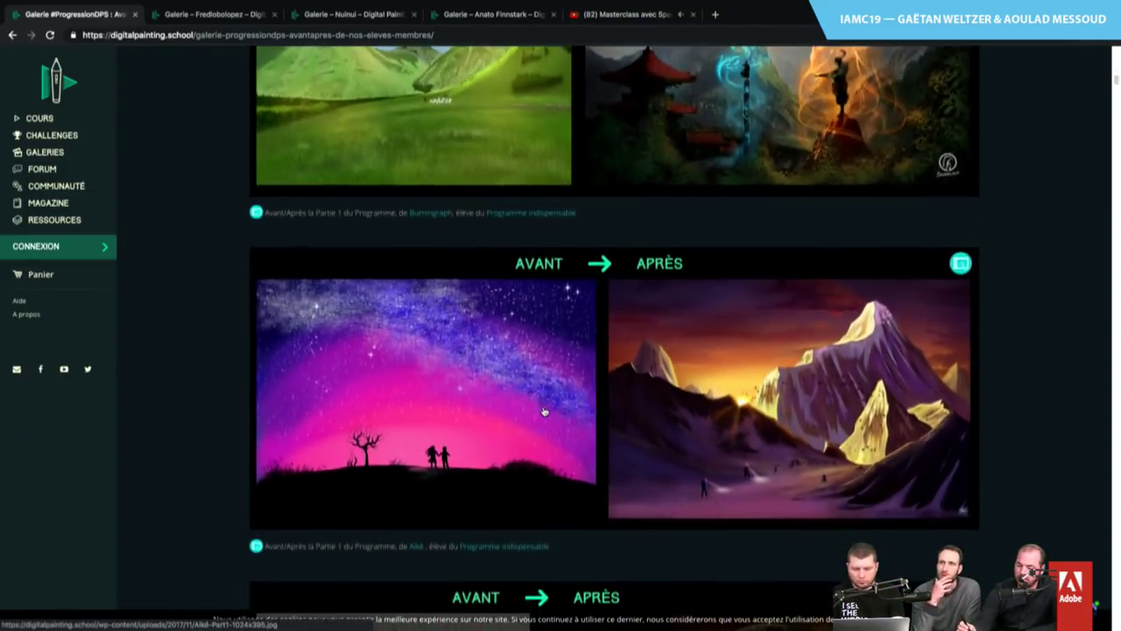
pyautogui.scroll(-1, 543, 410)
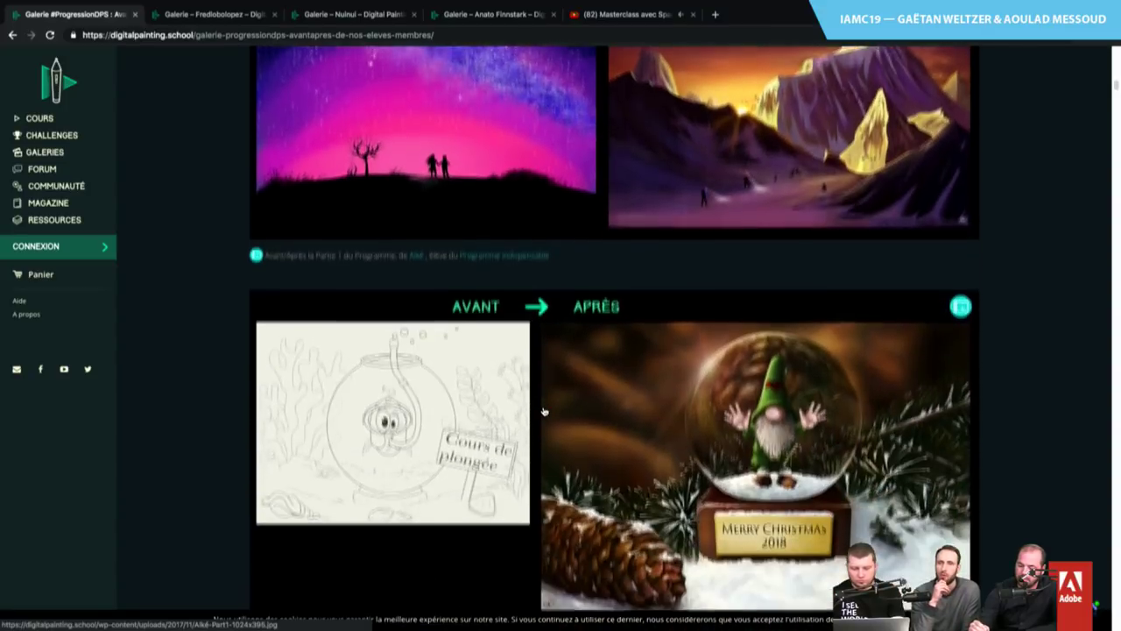
pyautogui.scroll(-1, 543, 411)
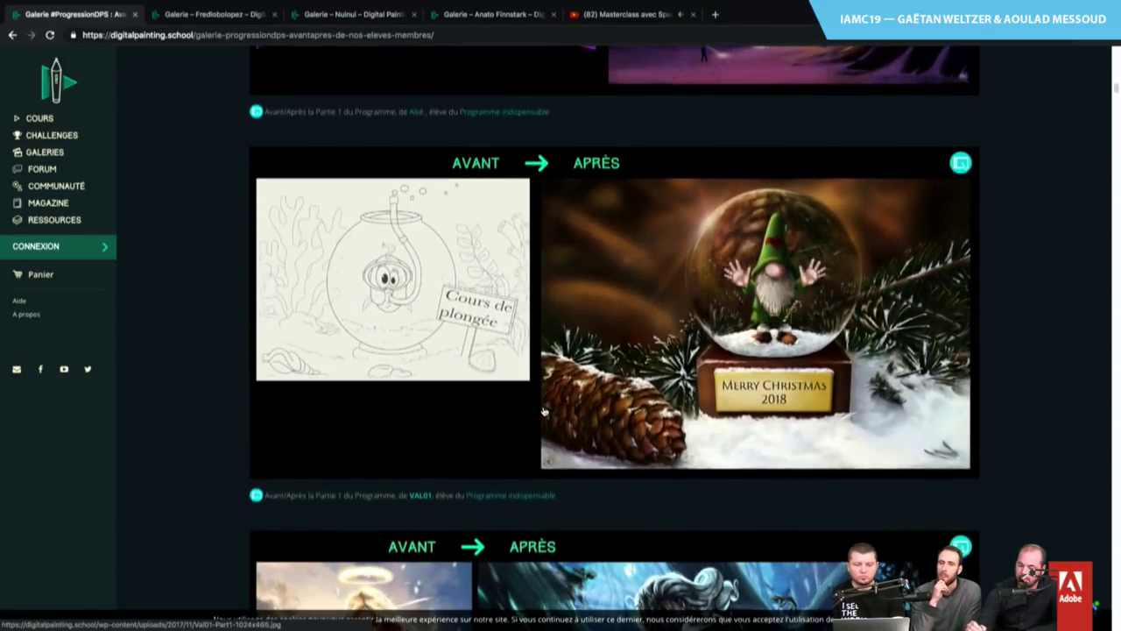
pyautogui.scroll(-1, 543, 411)
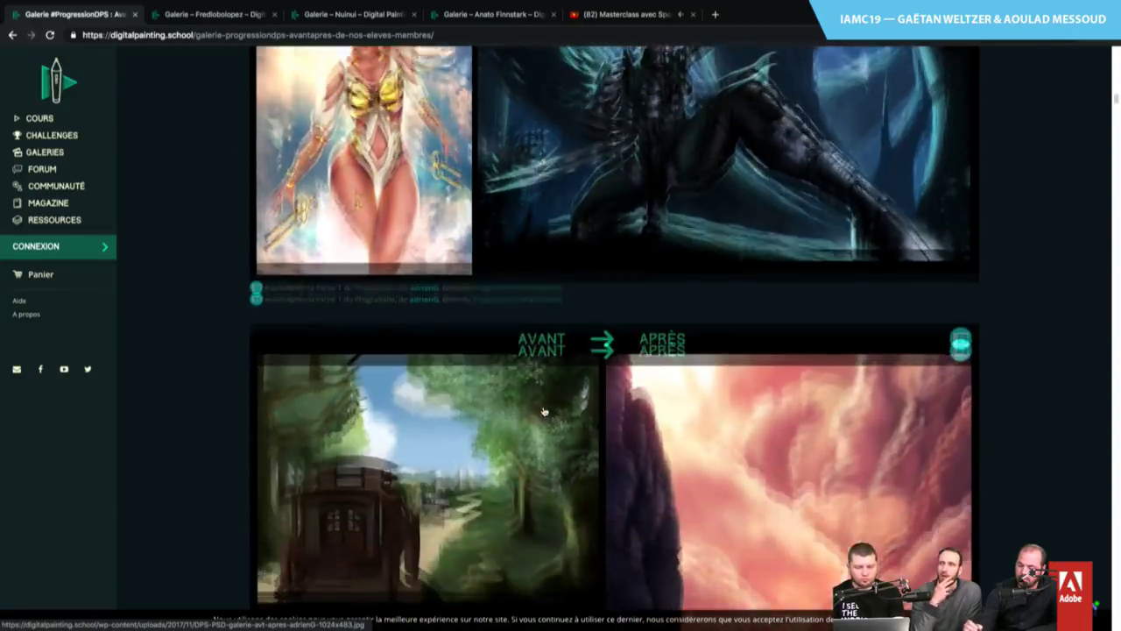
pyautogui.scroll(-1, 543, 411)
pyautogui.scroll(-2, 543, 411)
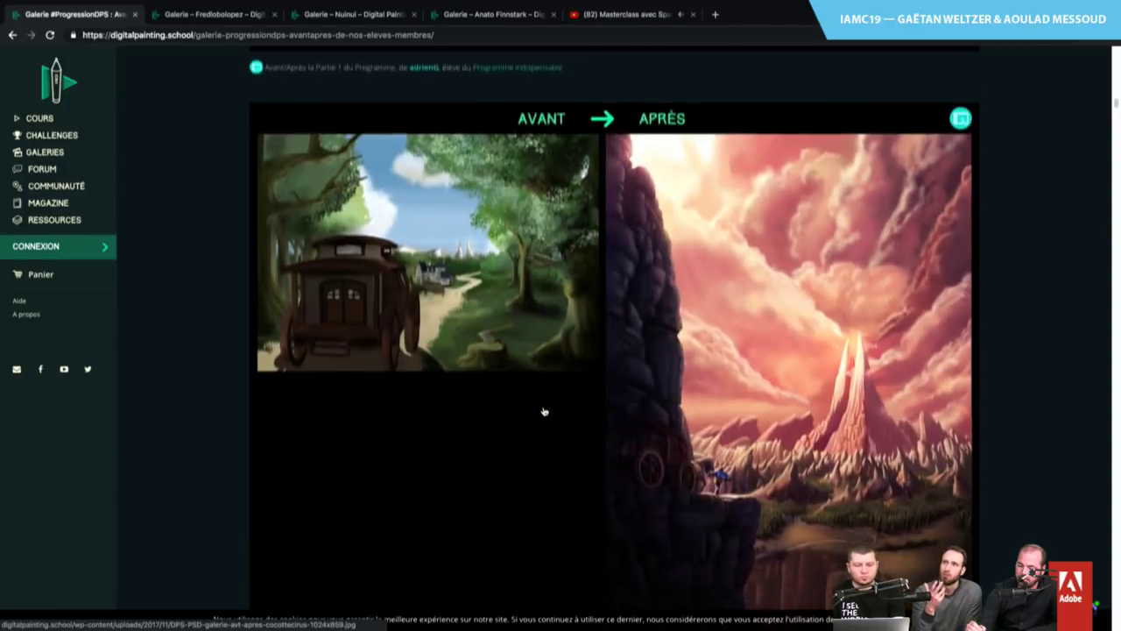
# Examine the before-and-after comparisons in the #ProgressionDPS gallery, from the carriage scene down to the horned figure and green waterfall pair
pyautogui.scroll(-1, 543, 410)
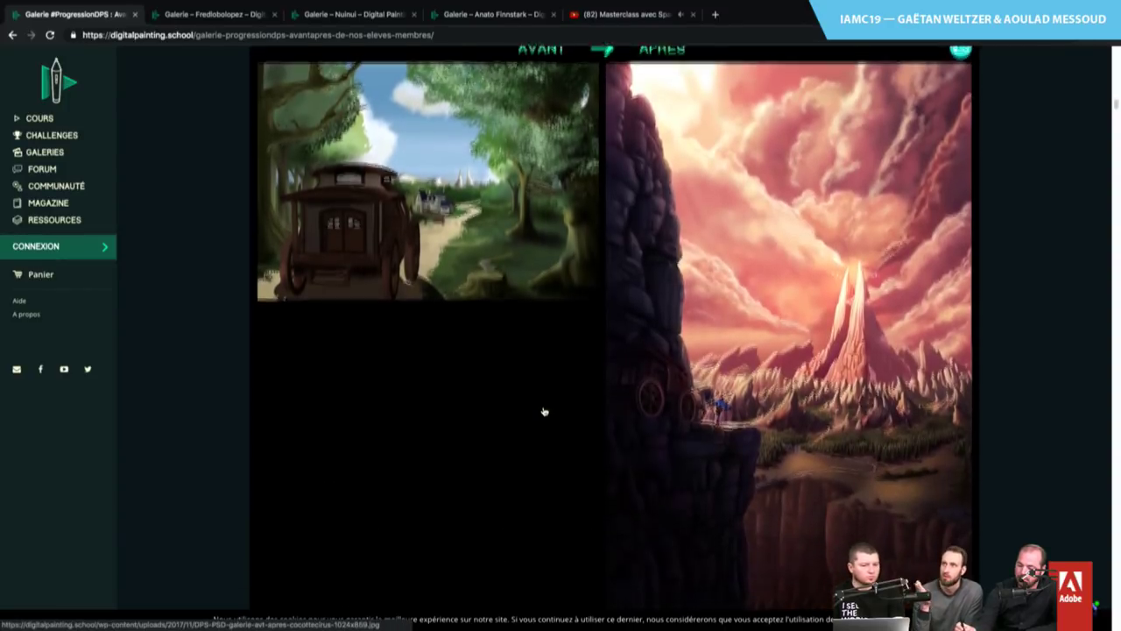
pyautogui.scroll(-5, 543, 411)
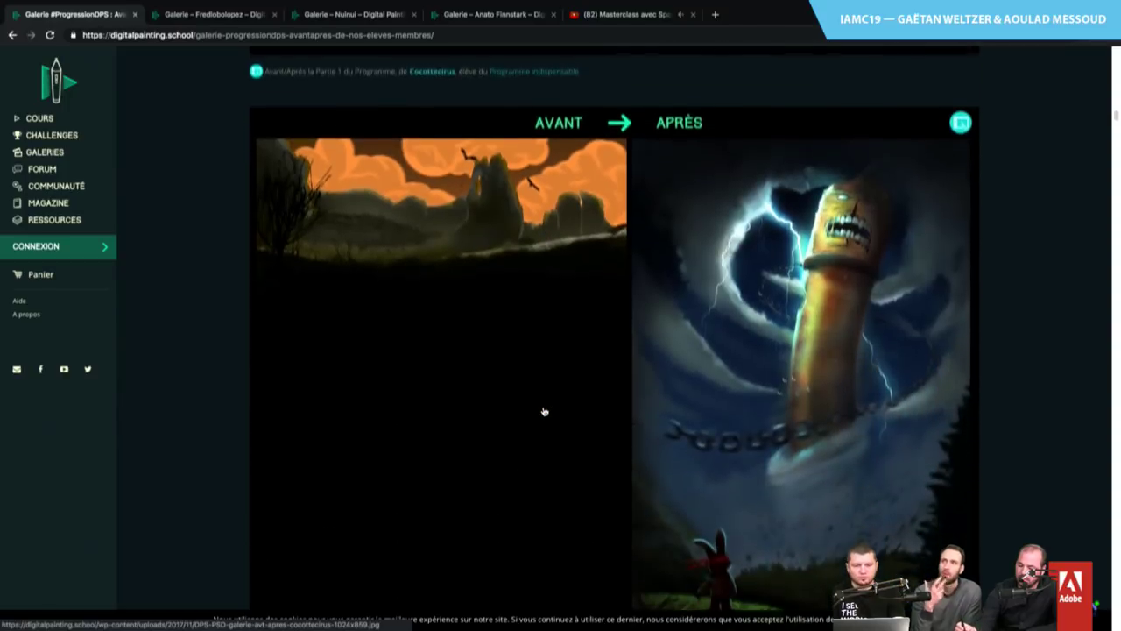
pyautogui.scroll(-4, 542, 411)
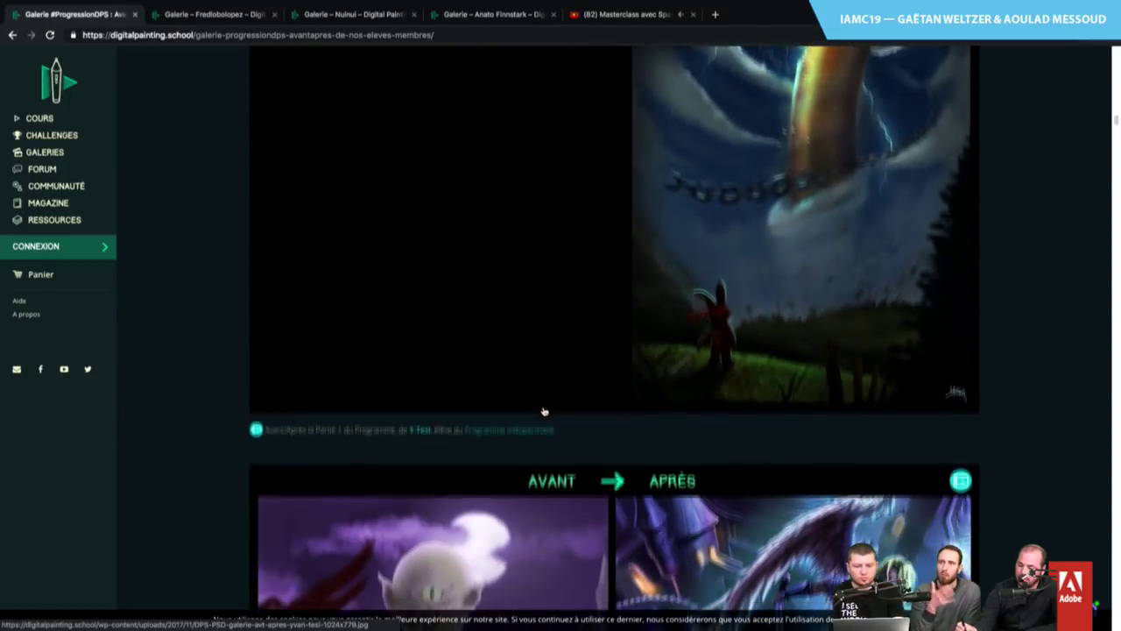
pyautogui.scroll(-3, 542, 411)
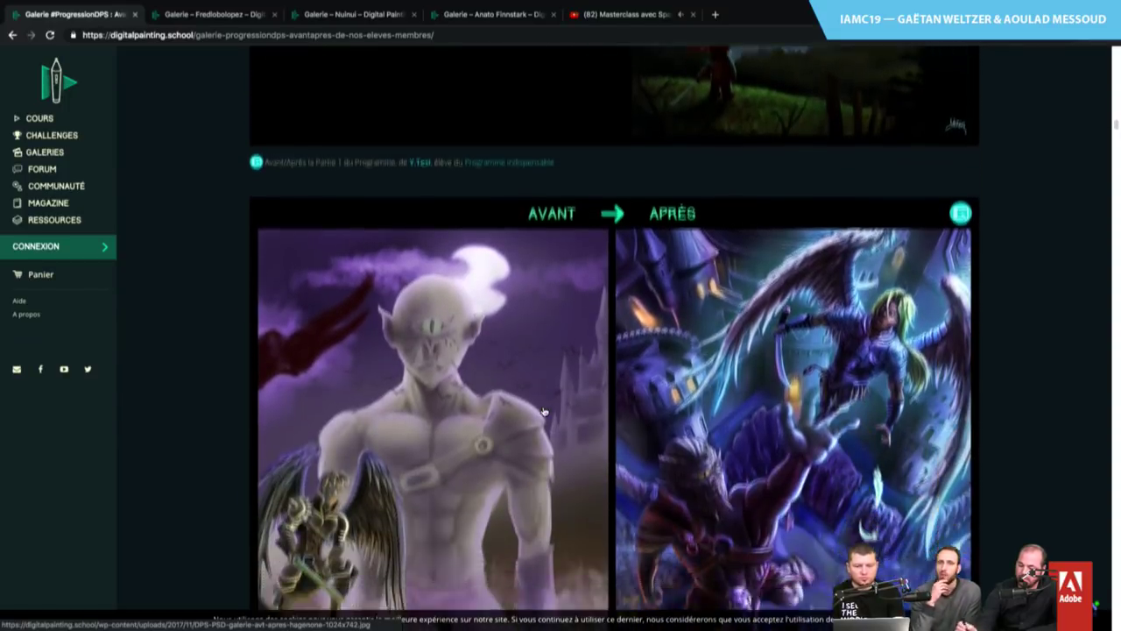
pyautogui.scroll(-2, 543, 410)
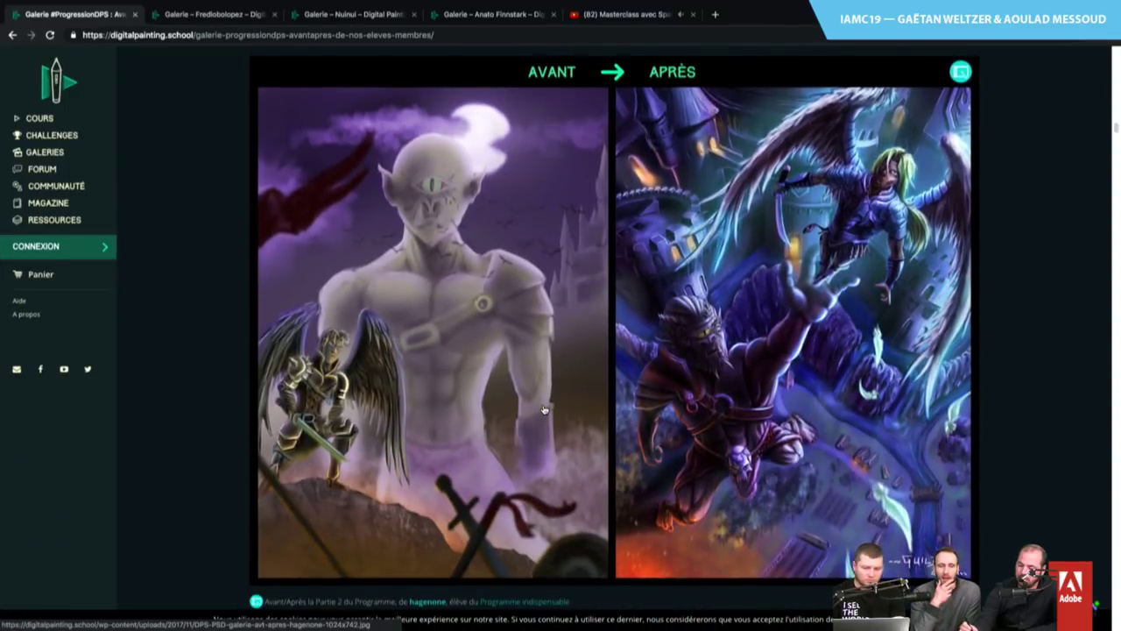
pyautogui.scroll(-3, 543, 409)
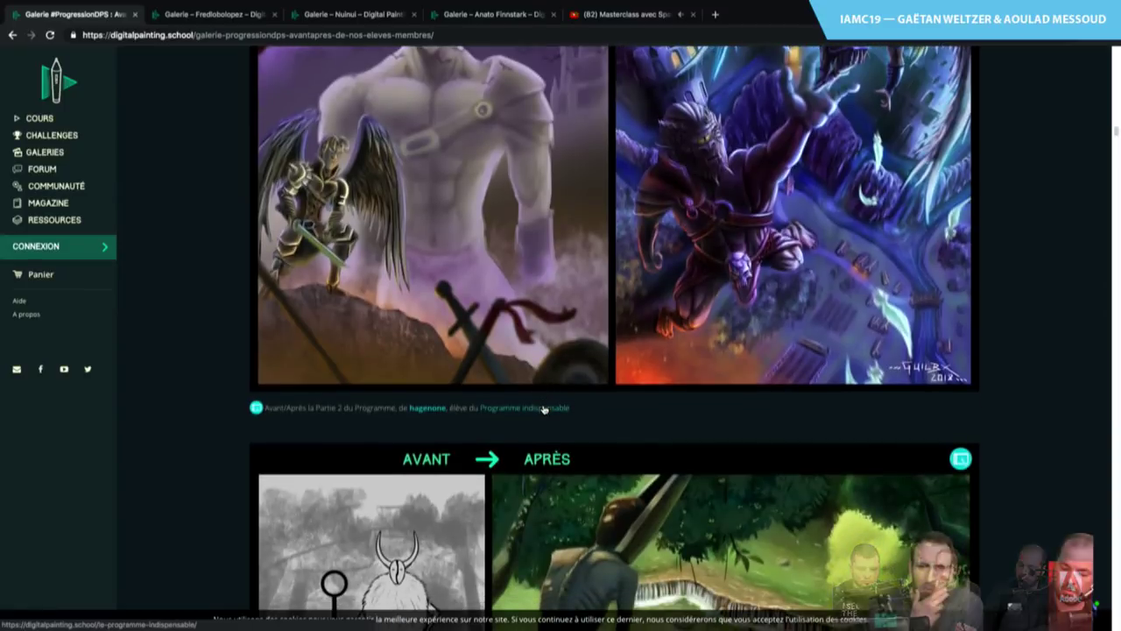
pyautogui.scroll(-3, 543, 409)
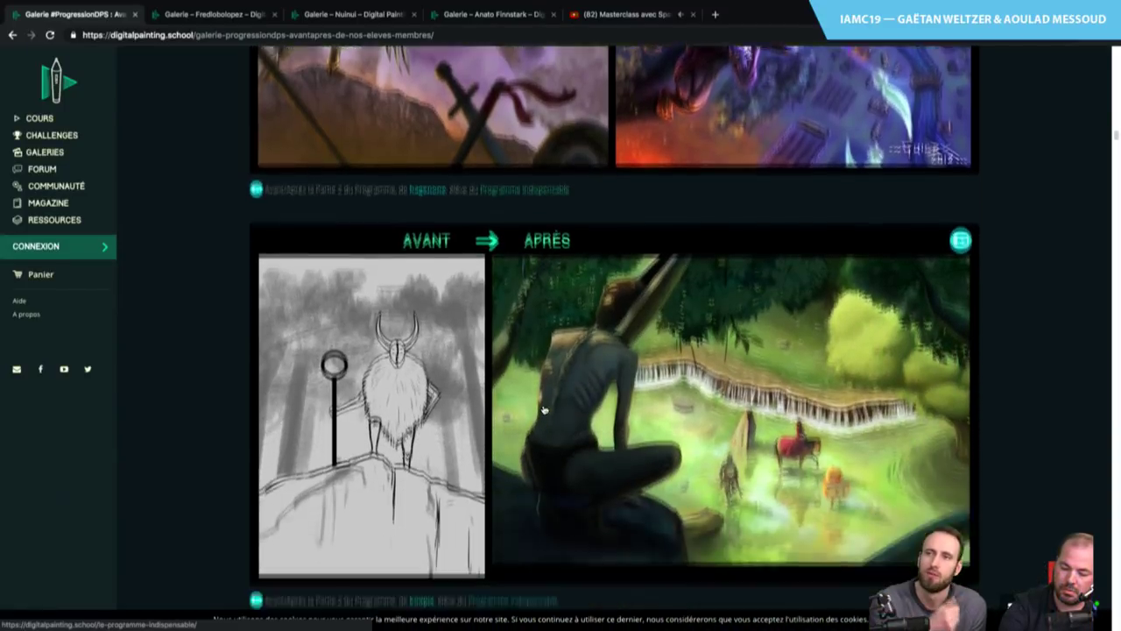
pyautogui.scroll(-3, 543, 409)
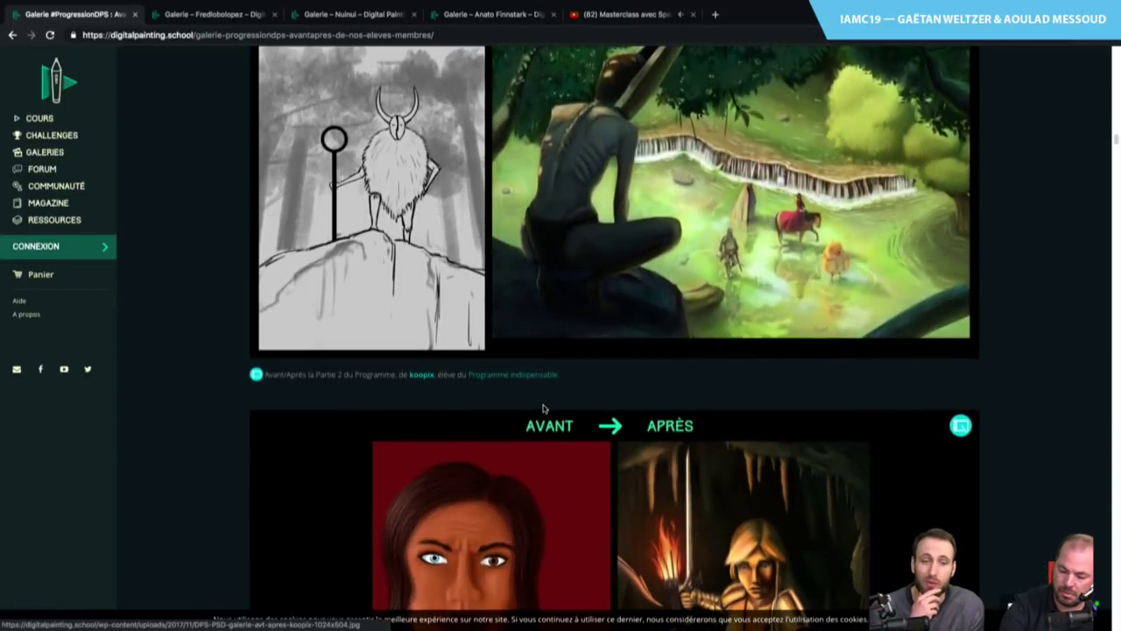
# Examine the following student progressions, from the red-background portrait through the green dragon warrior to the walking war machine pair
pyautogui.scroll(-2, 543, 409)
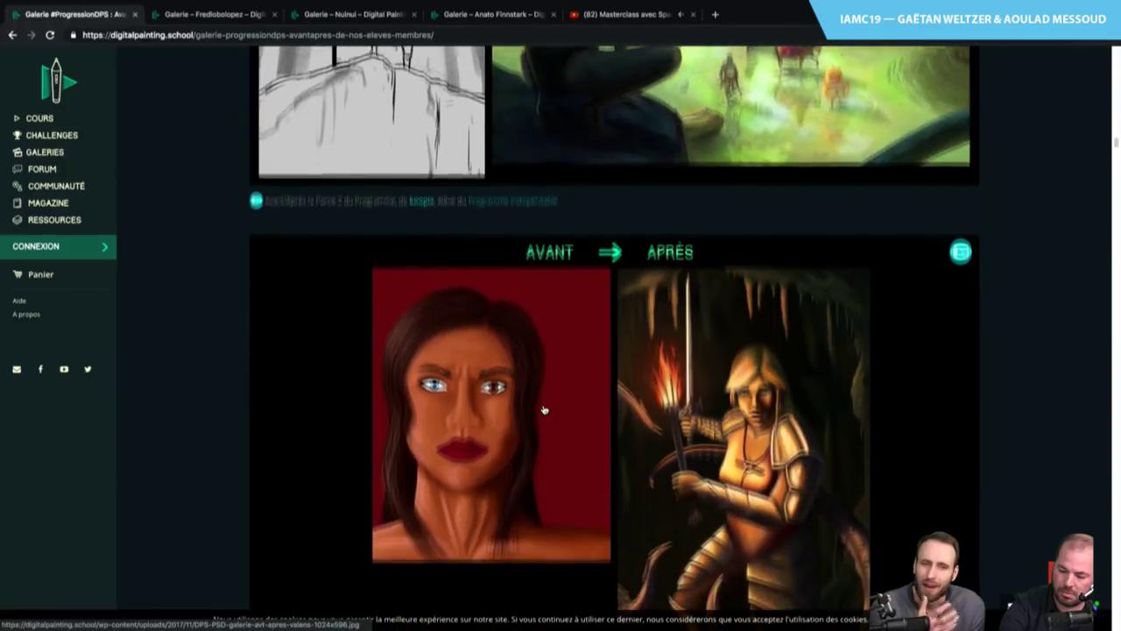
pyautogui.scroll(-8, 543, 409)
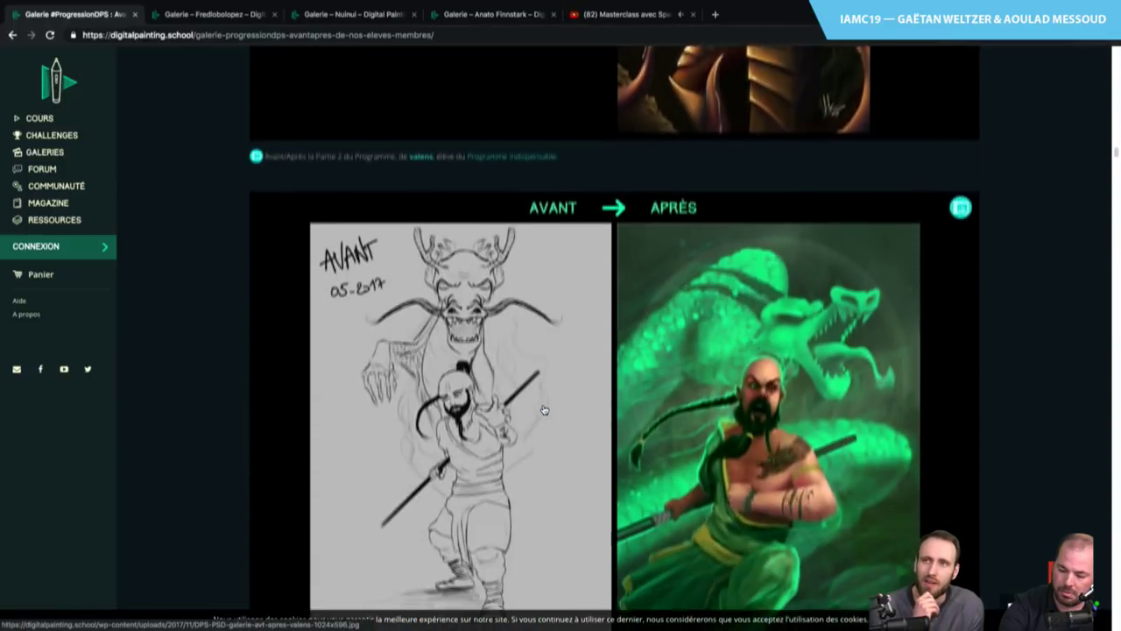
pyautogui.scroll(-5, 542, 409)
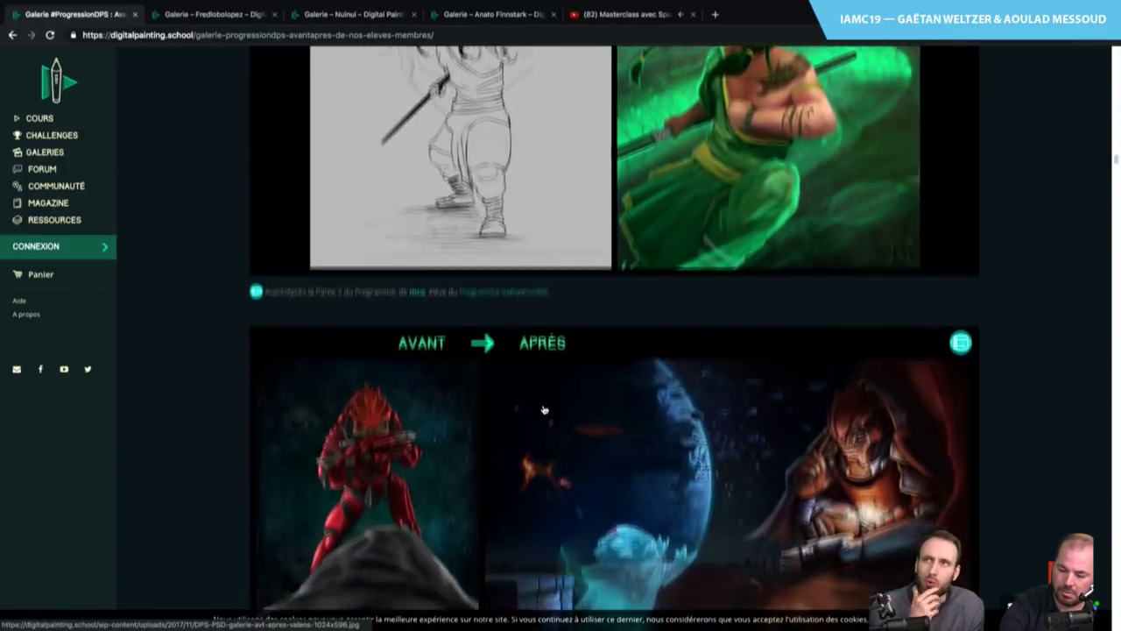
pyautogui.scroll(-6, 543, 409)
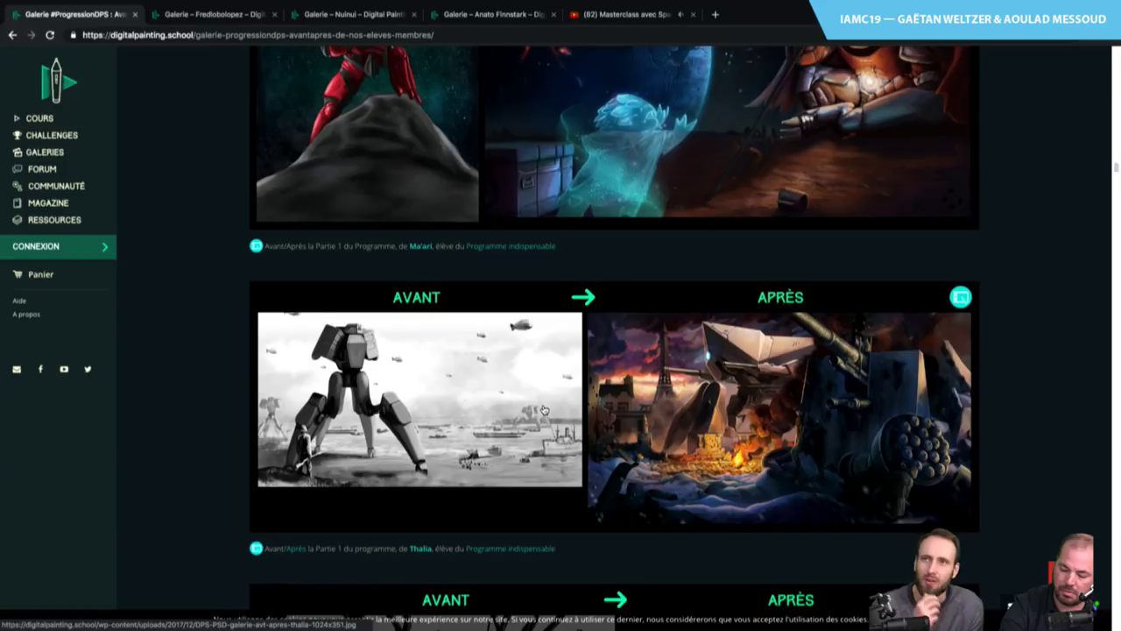
pyautogui.scroll(-1, 543, 409)
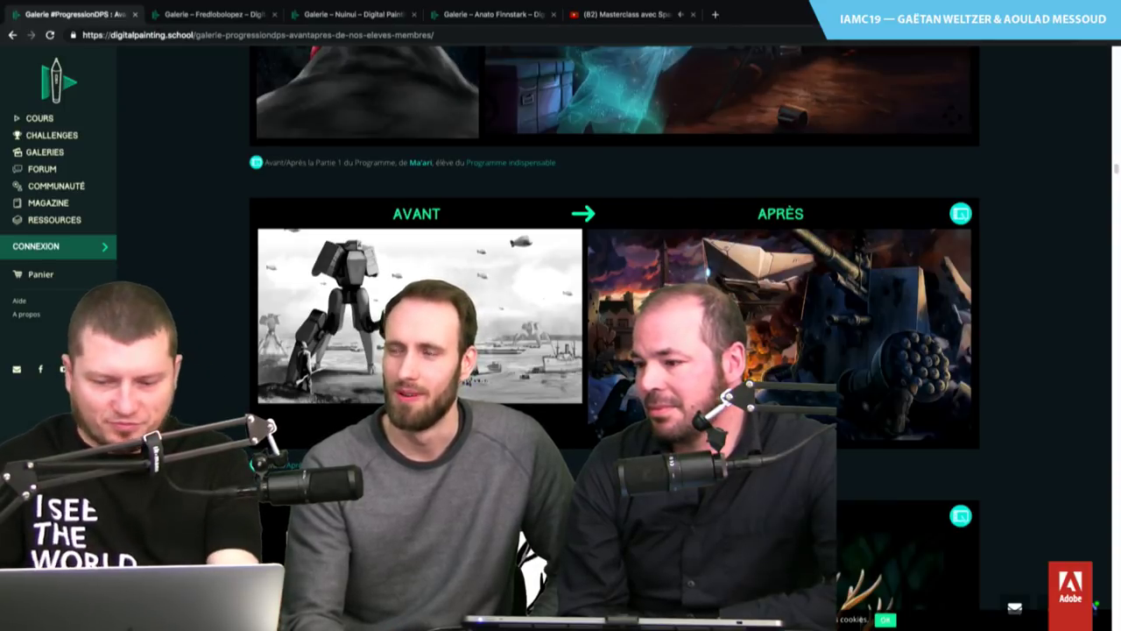
pyautogui.scroll(-2, 613, 262)
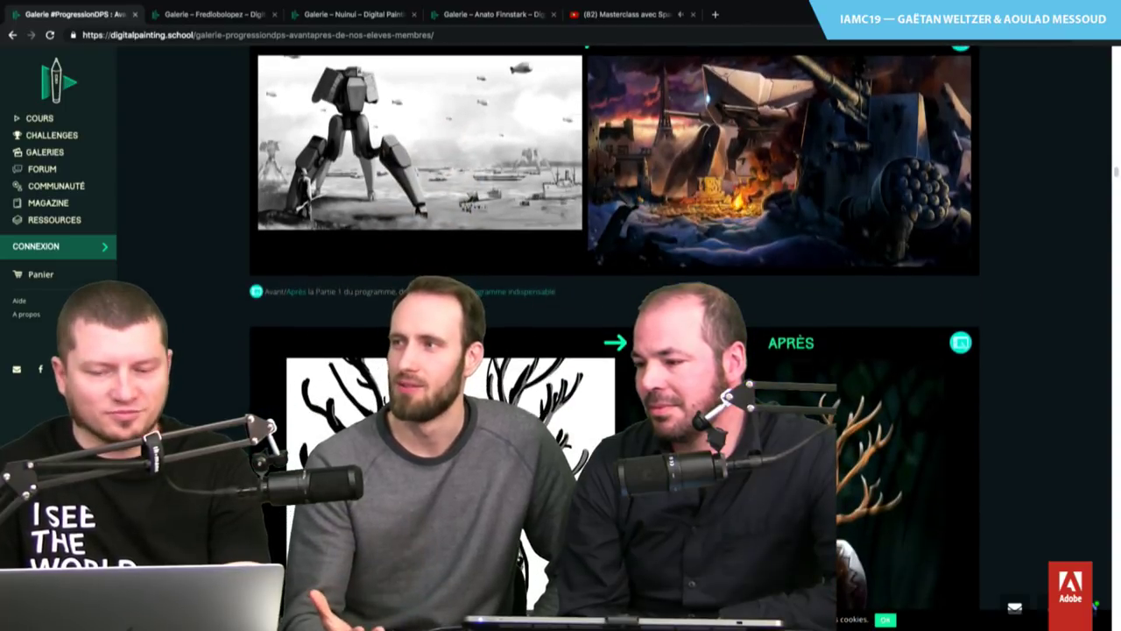
pyautogui.scroll(1, 613, 166)
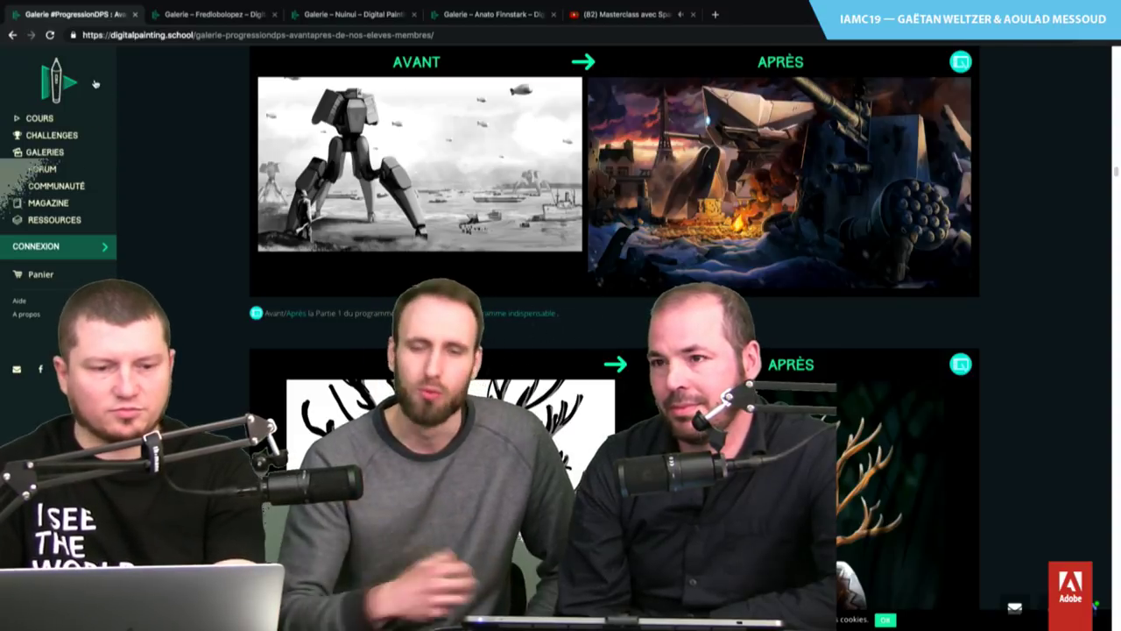
# Return to the main galleries page and go on to the forum's home page
pyautogui.click(48, 153)
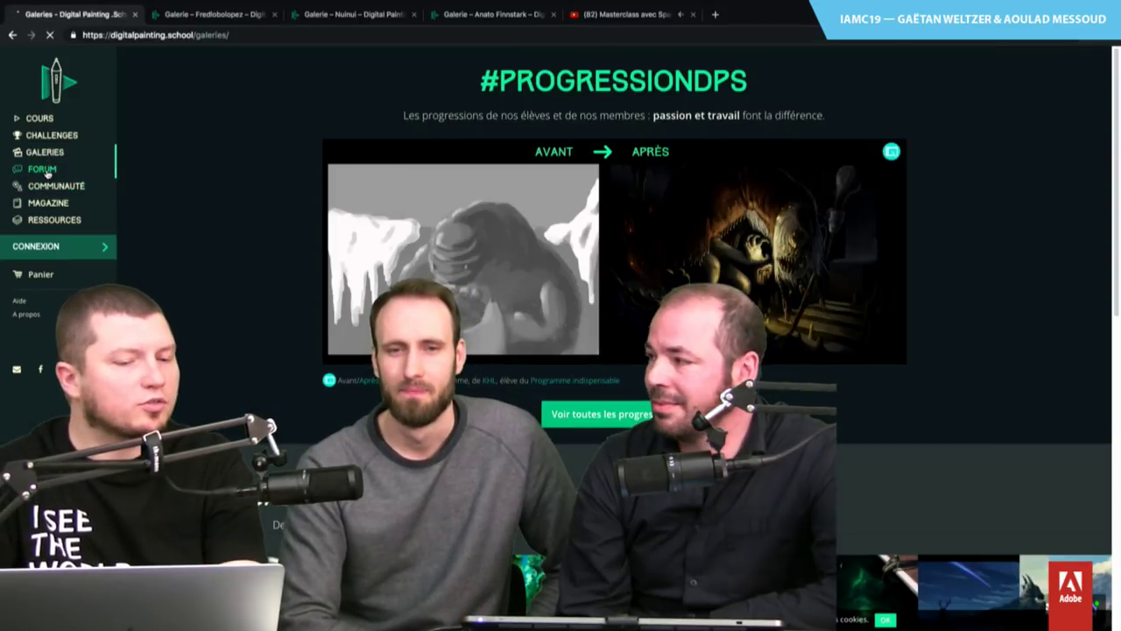
pyautogui.click(47, 171)
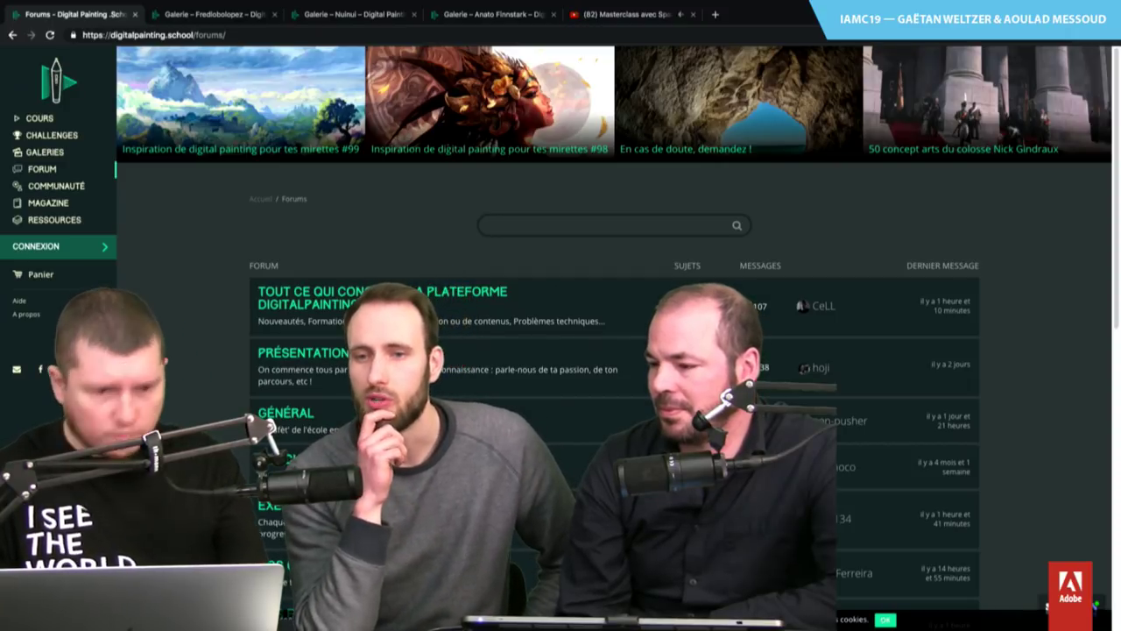
# Open the challenges page and review the contests from Challenge #8 down to Challenge #6
pyautogui.click(39, 137)
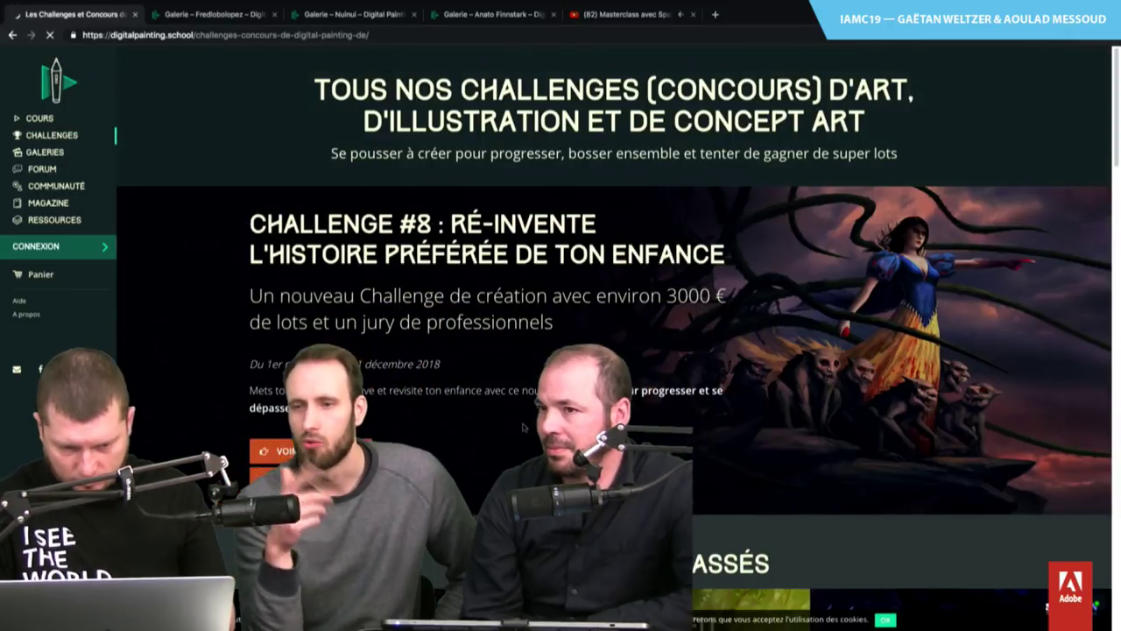
pyautogui.scroll(-5, 493, 453)
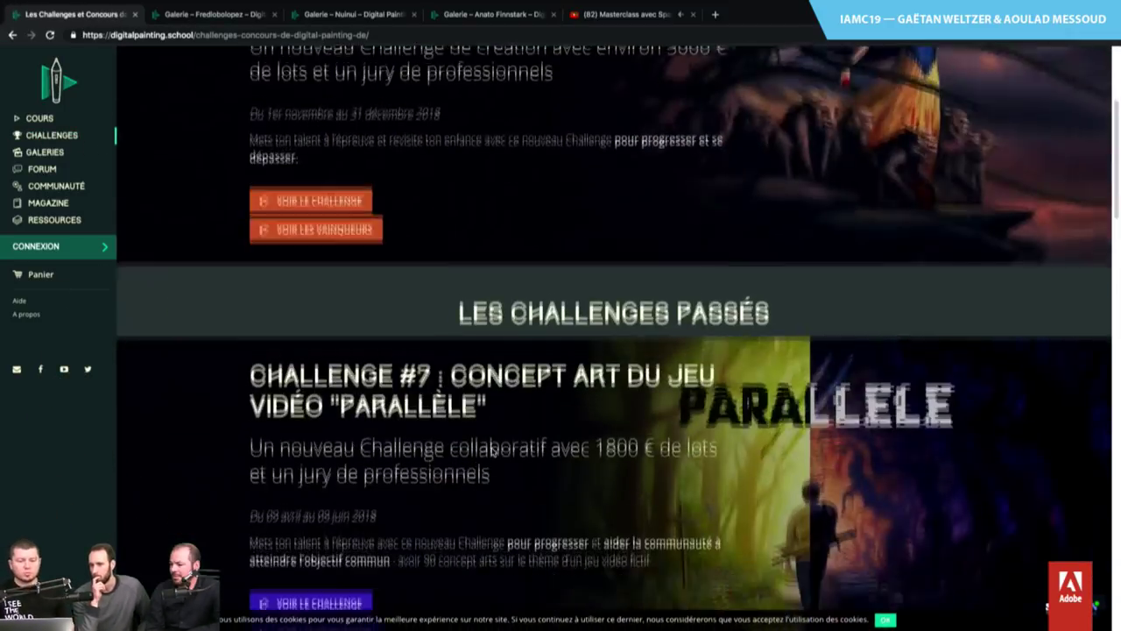
pyautogui.scroll(-3, 493, 453)
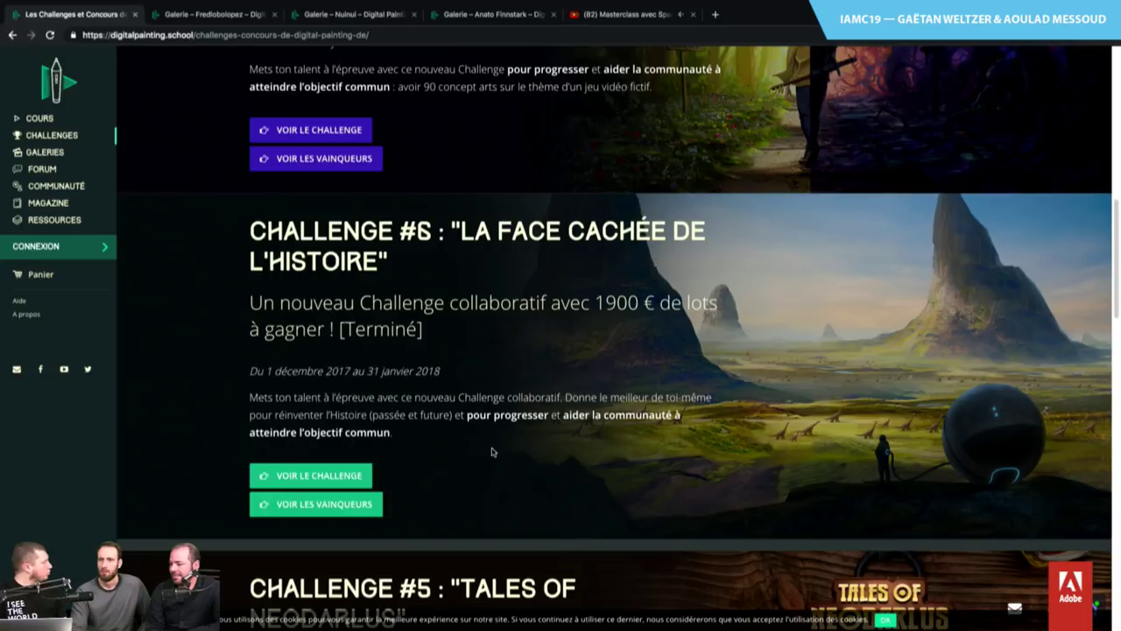
# Open the forum's Exercice hebdomadaire section and look over its list of weekly exercise topics
pyautogui.click(35, 170)
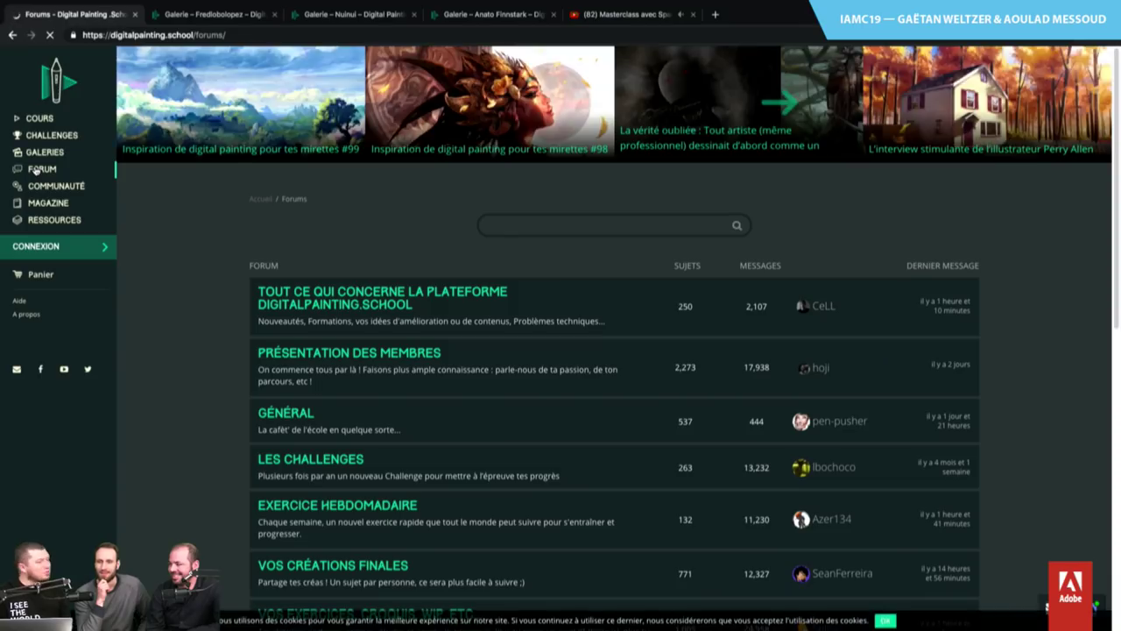
pyautogui.click(354, 505)
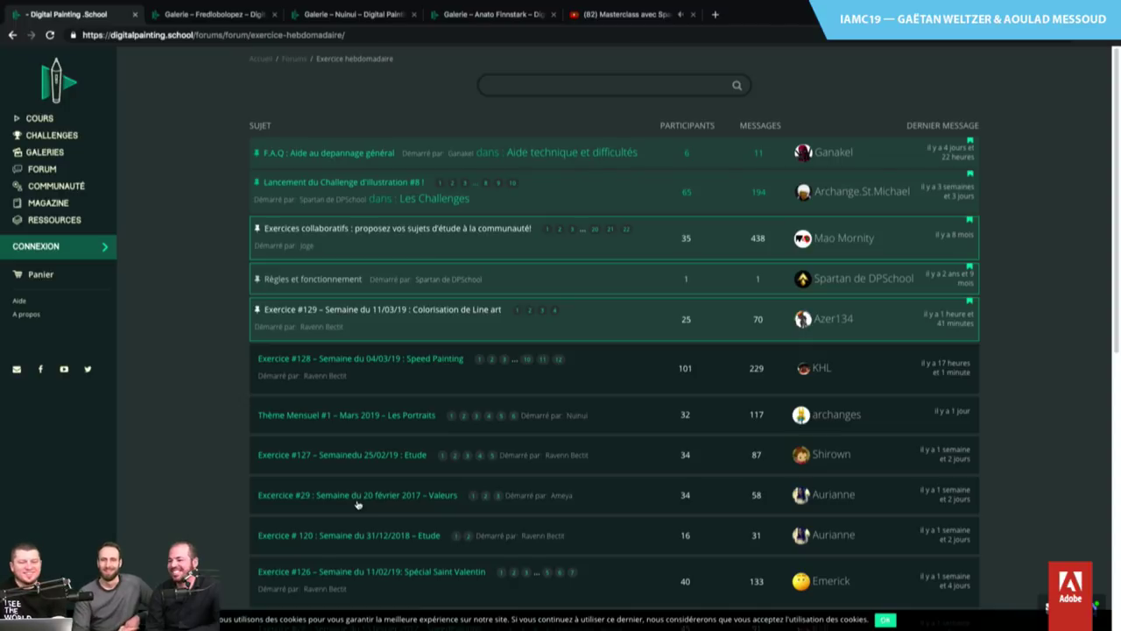
pyautogui.scroll(-1, 358, 505)
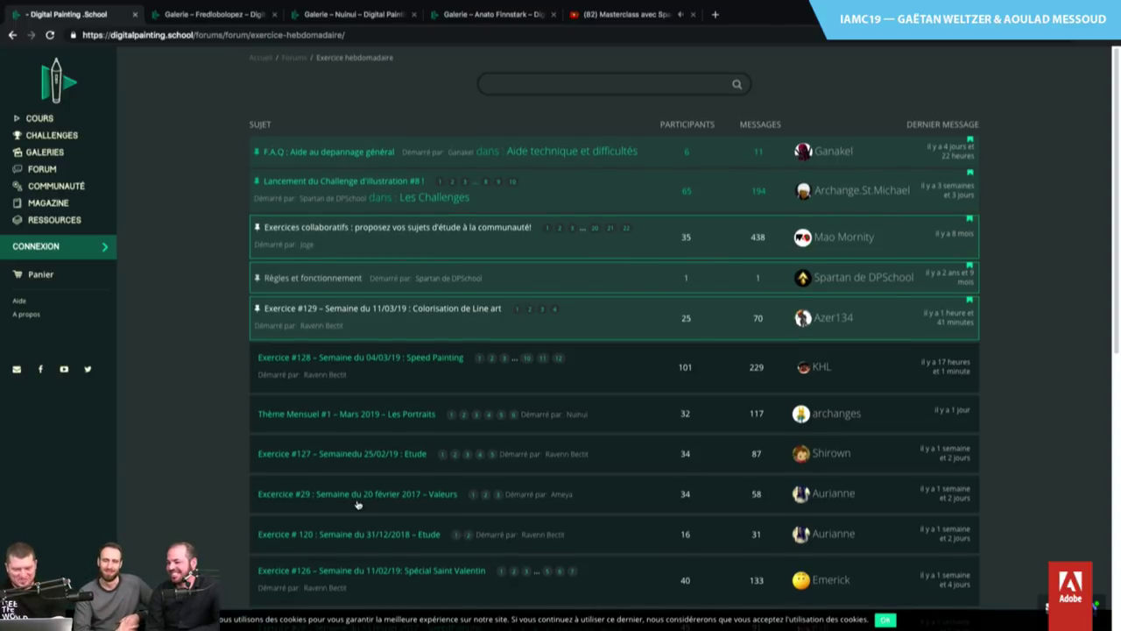
pyautogui.scroll(1, 357, 504)
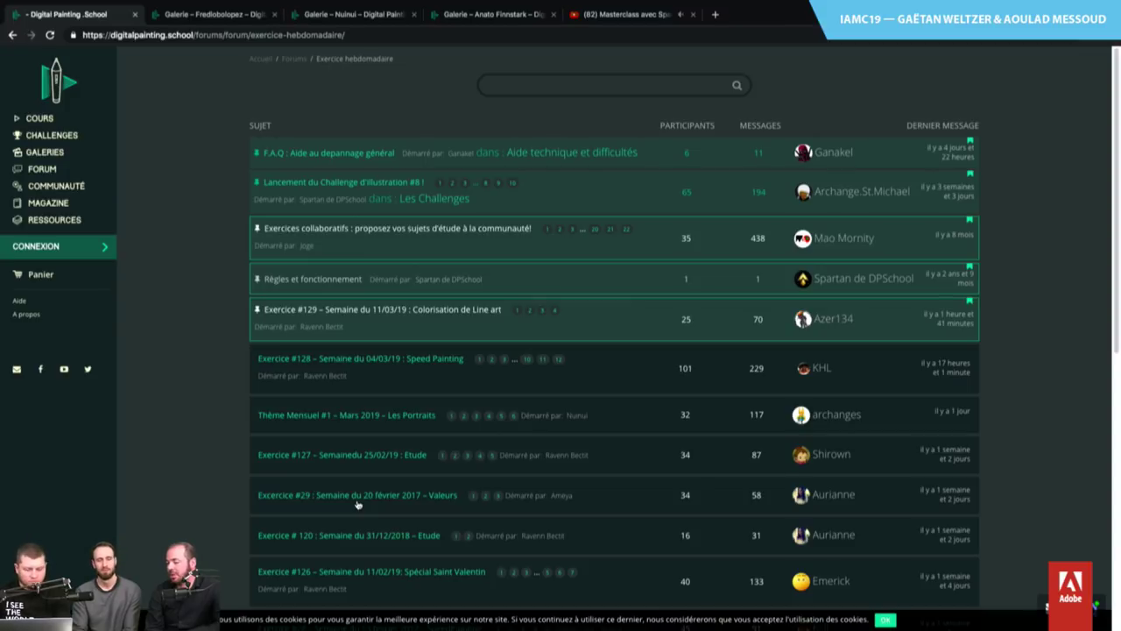
# Open the illustrator site aoulad.com in a new browser tab
pyautogui.hotkey('ctrl', 't')
pyautogui.write('aou')
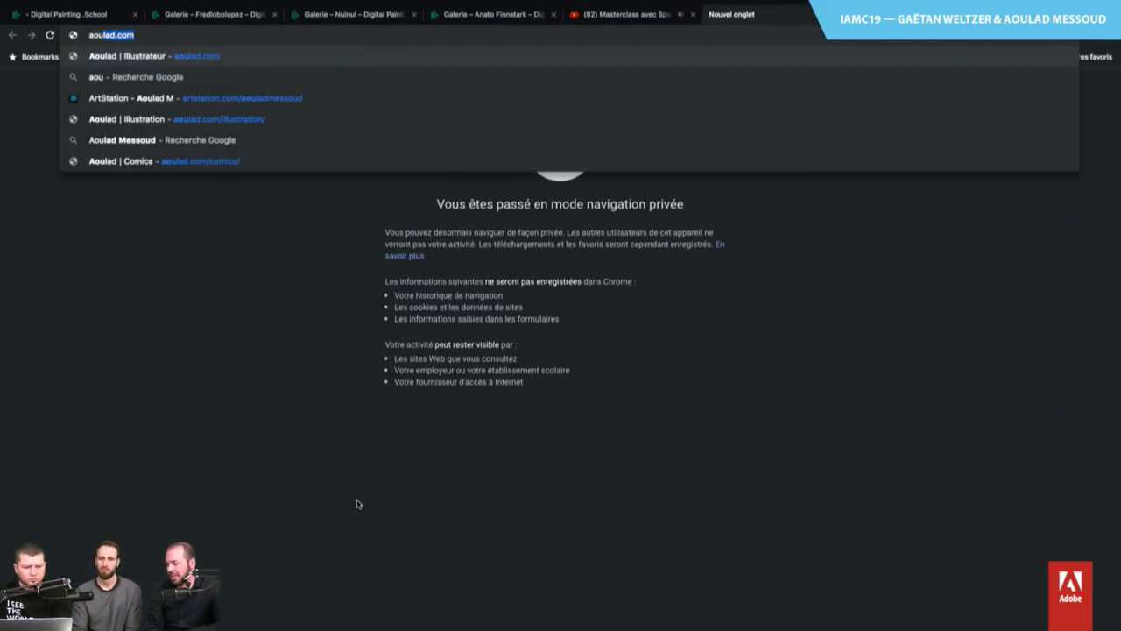
pyautogui.press('Return')
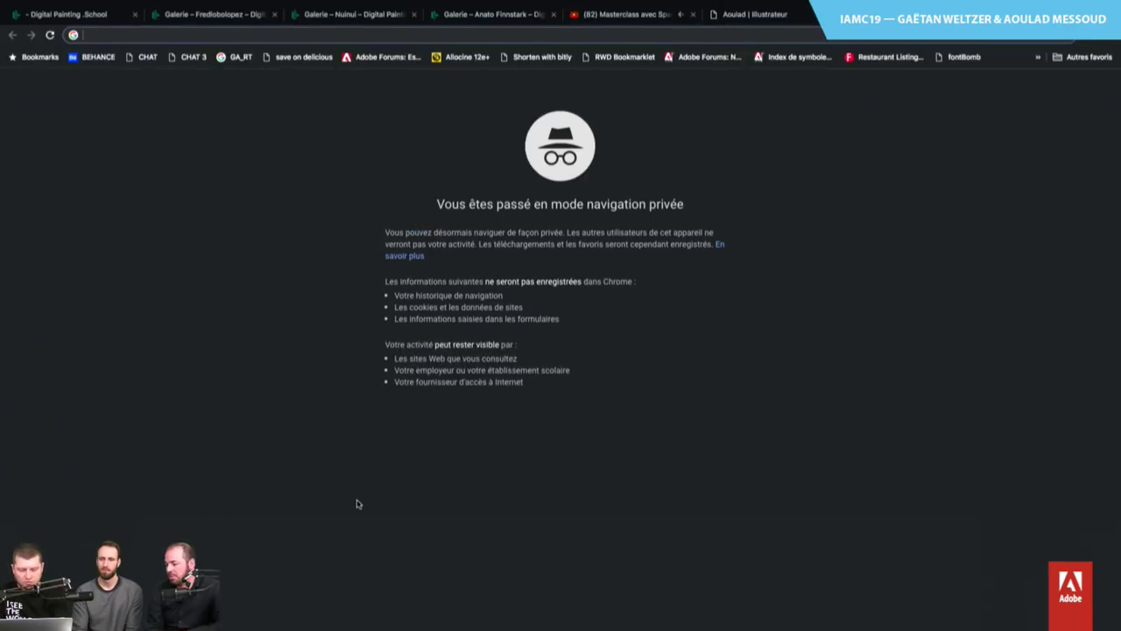
# Open the A-M member's media gallery on digitalpainting.school in another browser tab, using the address suggestion for it
pyautogui.hotkey('ctrl', 'l')
pyautogui.write('digitalpainting.school')
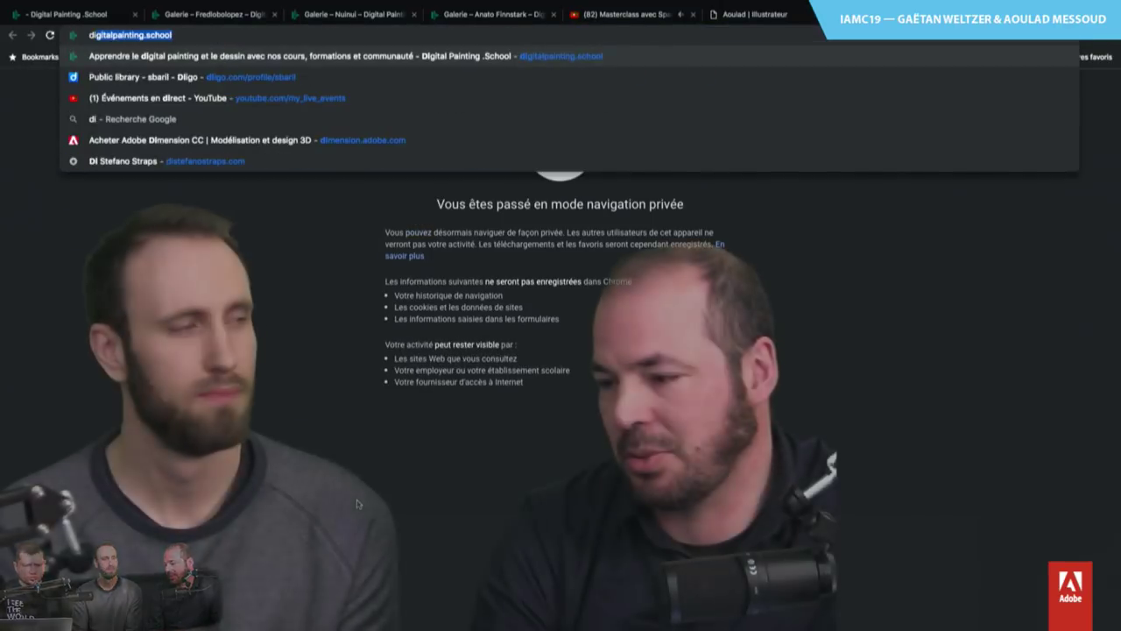
pyautogui.press('Right')
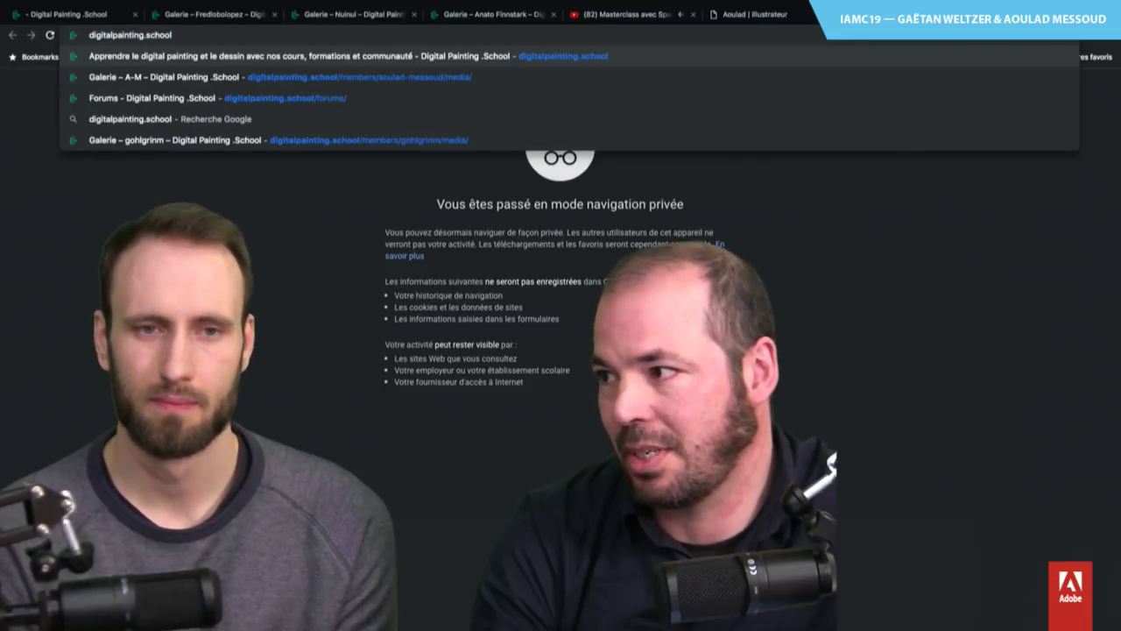
pyautogui.press('Down')
pyautogui.press('Return')
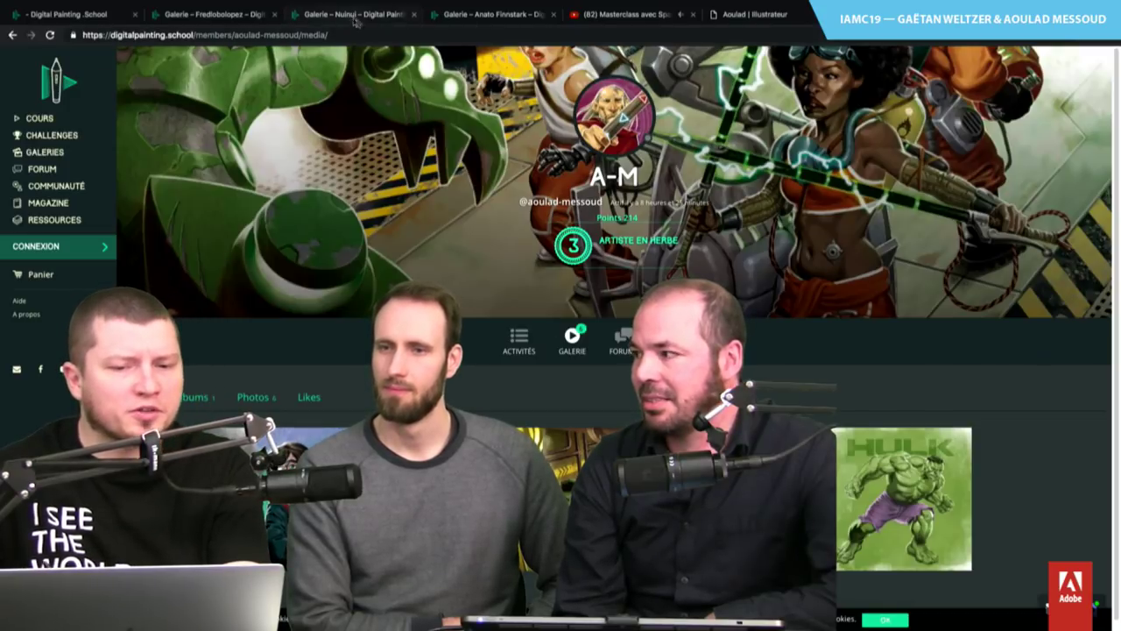
# Go back to the weekly exercises and open the Exercice #128 Speed Painting topic, viewing its brief and submissions down to the blue mushroom painting
pyautogui.click(79, 15)
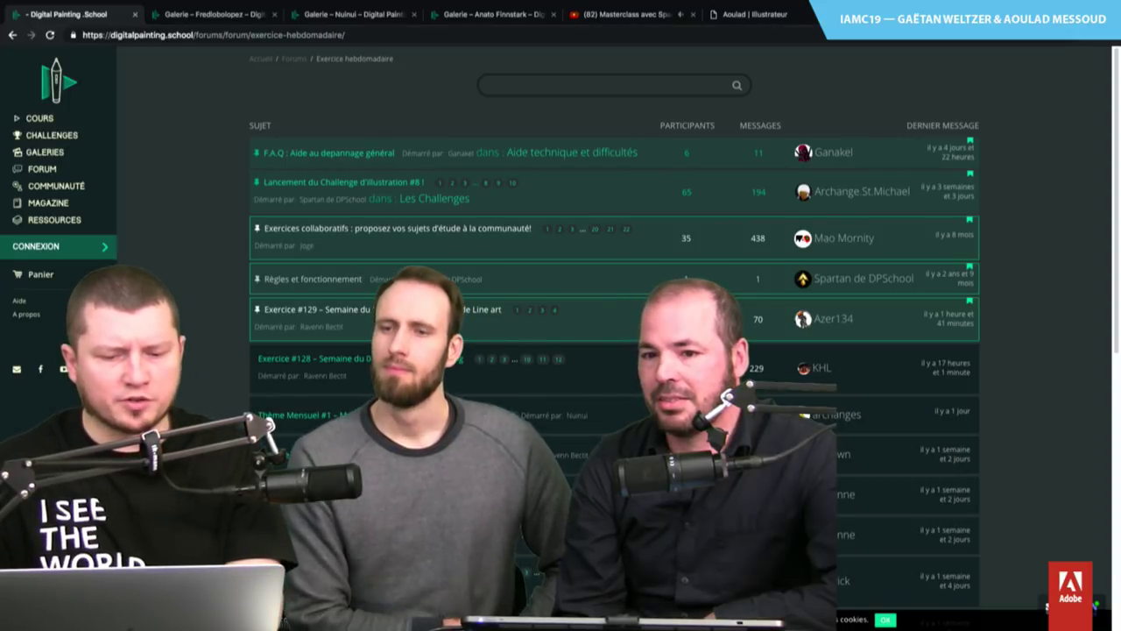
pyautogui.click(538, 365)
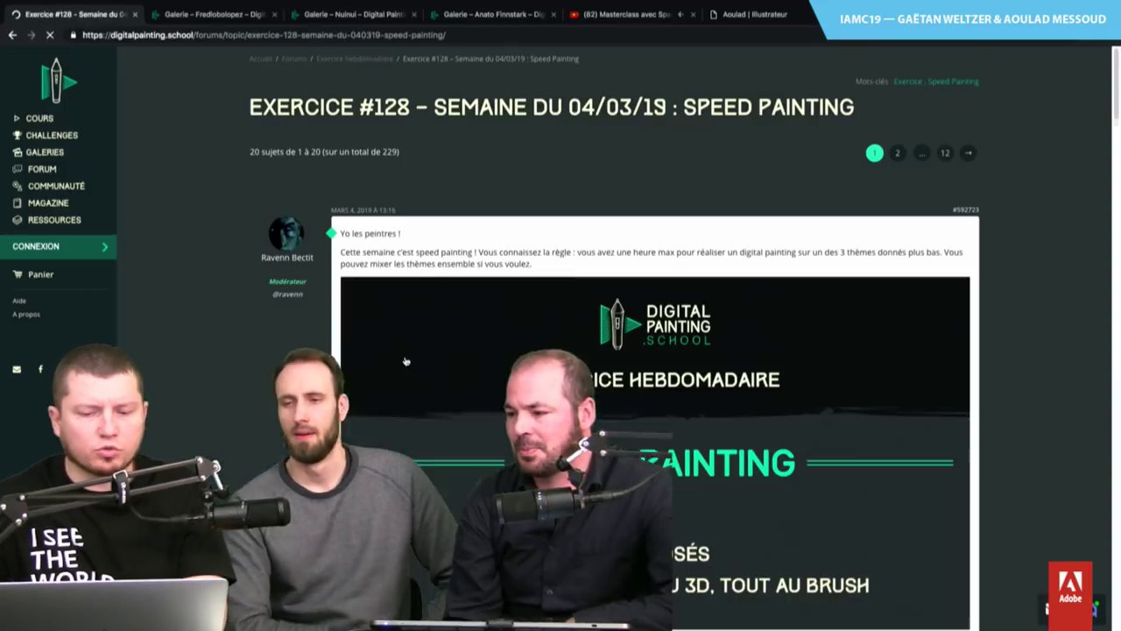
pyautogui.scroll(-2, 501, 426)
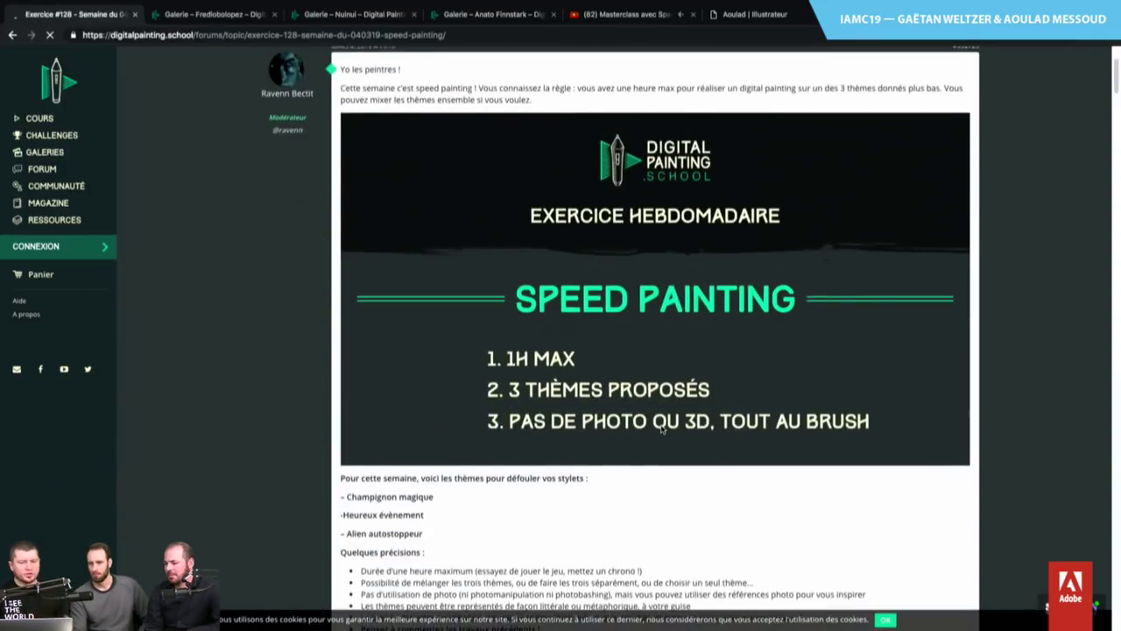
pyautogui.scroll(-6, 623, 496)
pyautogui.scroll(-10, 623, 496)
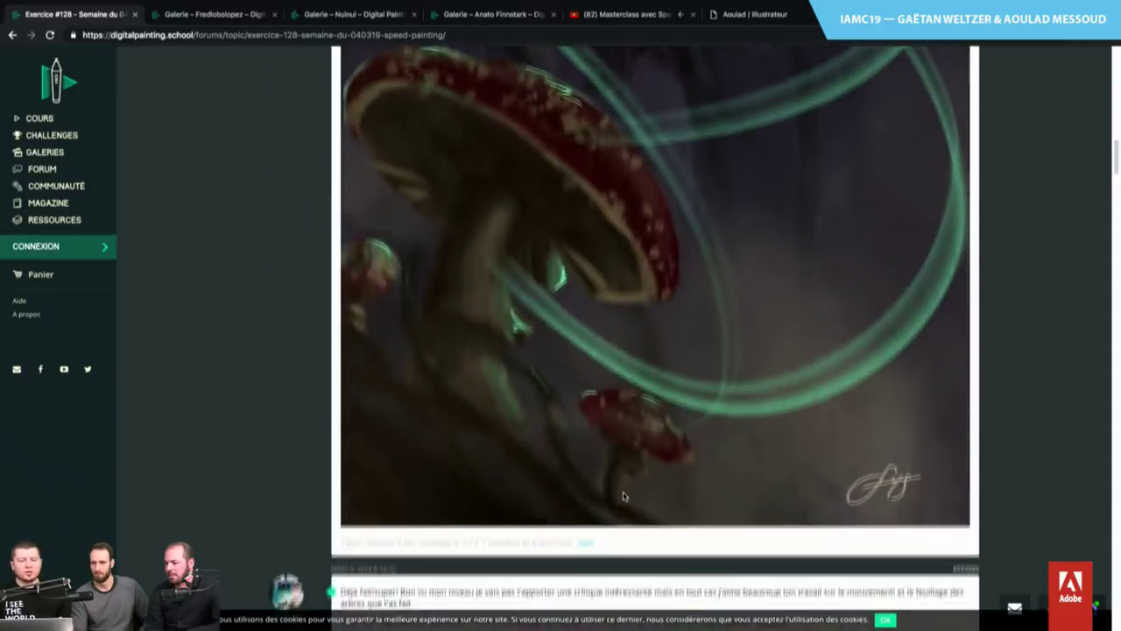
pyautogui.scroll(-8, 622, 497)
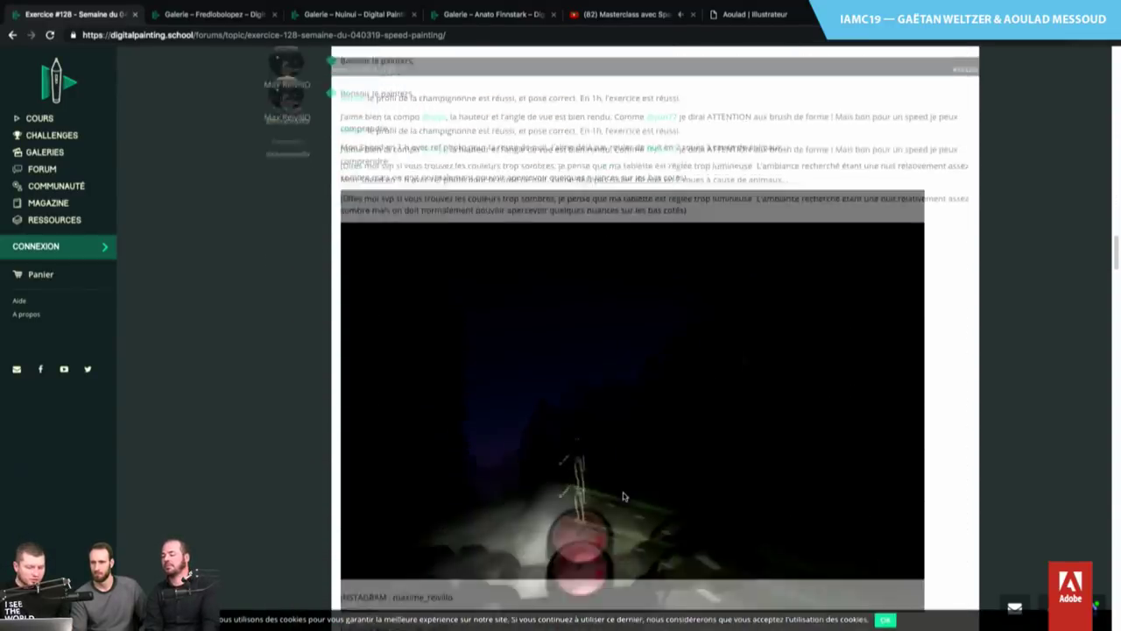
pyautogui.scroll(-3, 626, 479)
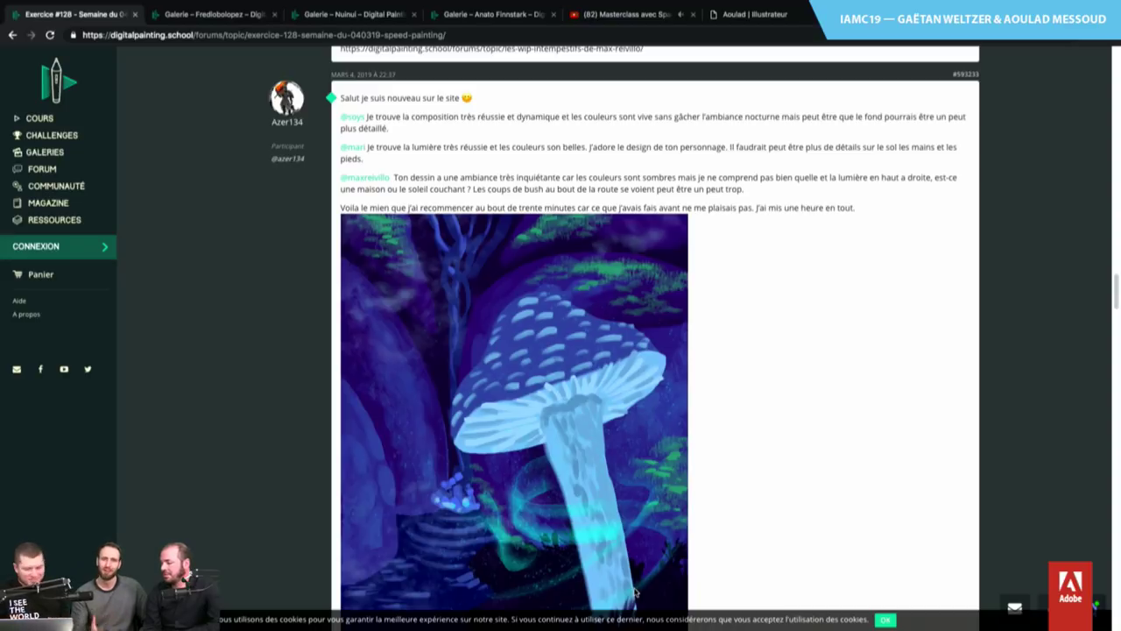
# Look through the remaining mushroom speed painting submissions and comments on the first page of the Exercice #128 topic
pyautogui.scroll(-6, 634, 592)
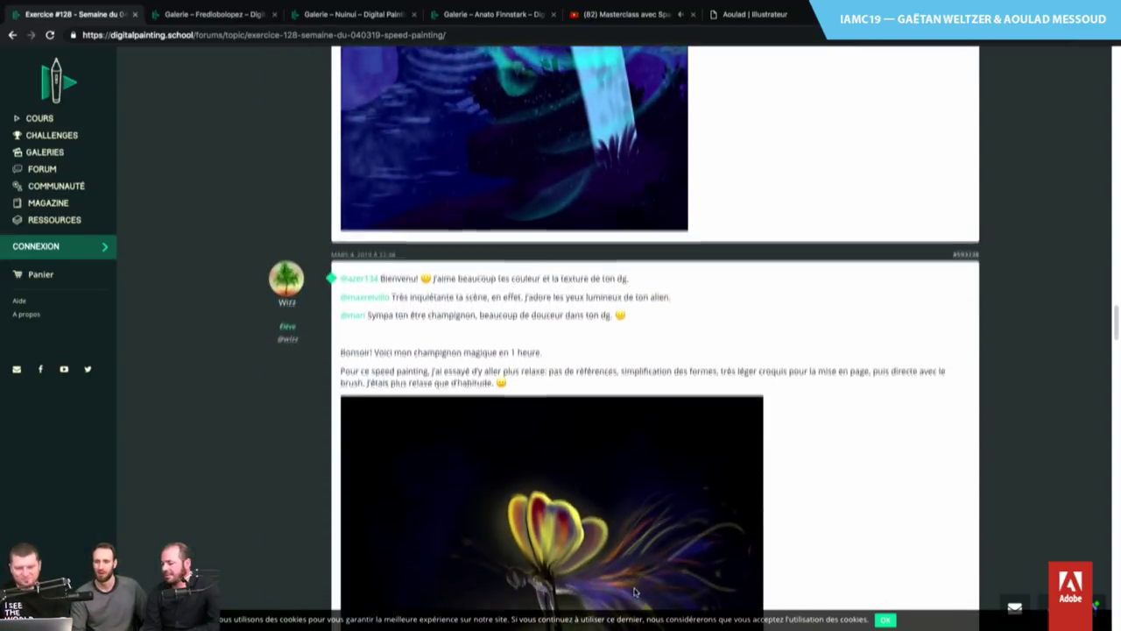
pyautogui.scroll(-6, 634, 592)
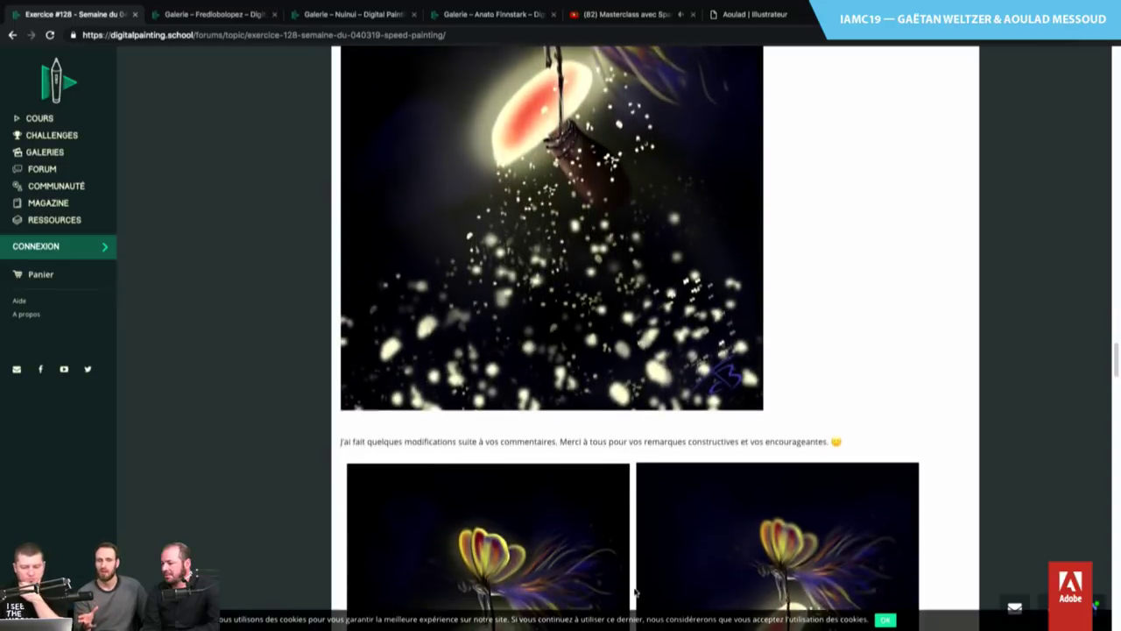
pyautogui.scroll(-6, 634, 592)
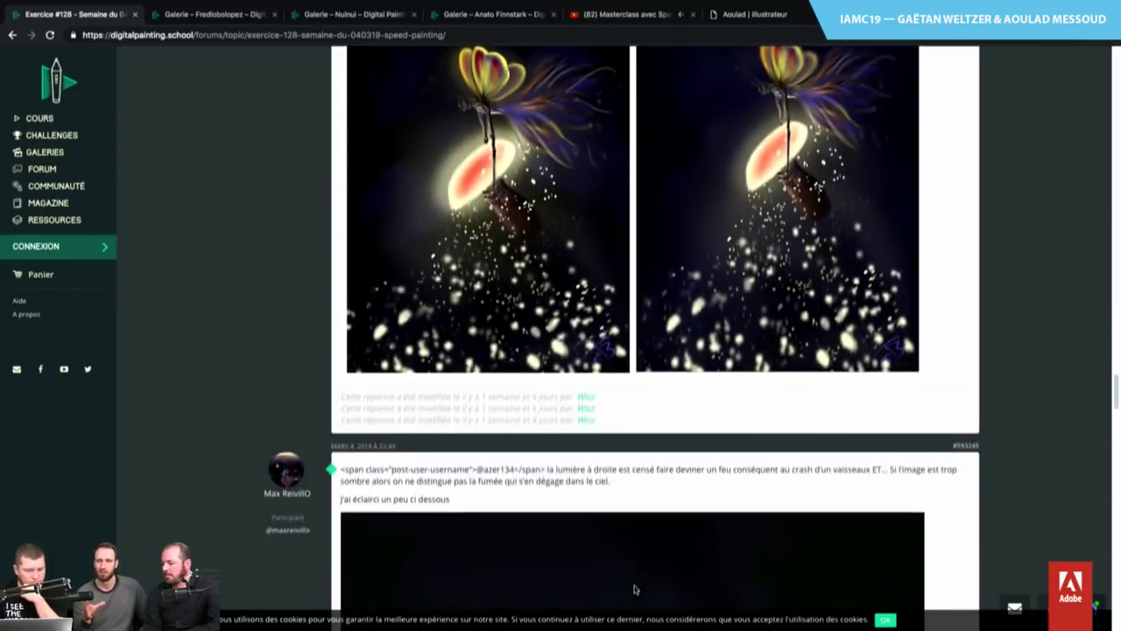
pyautogui.scroll(-10, 634, 590)
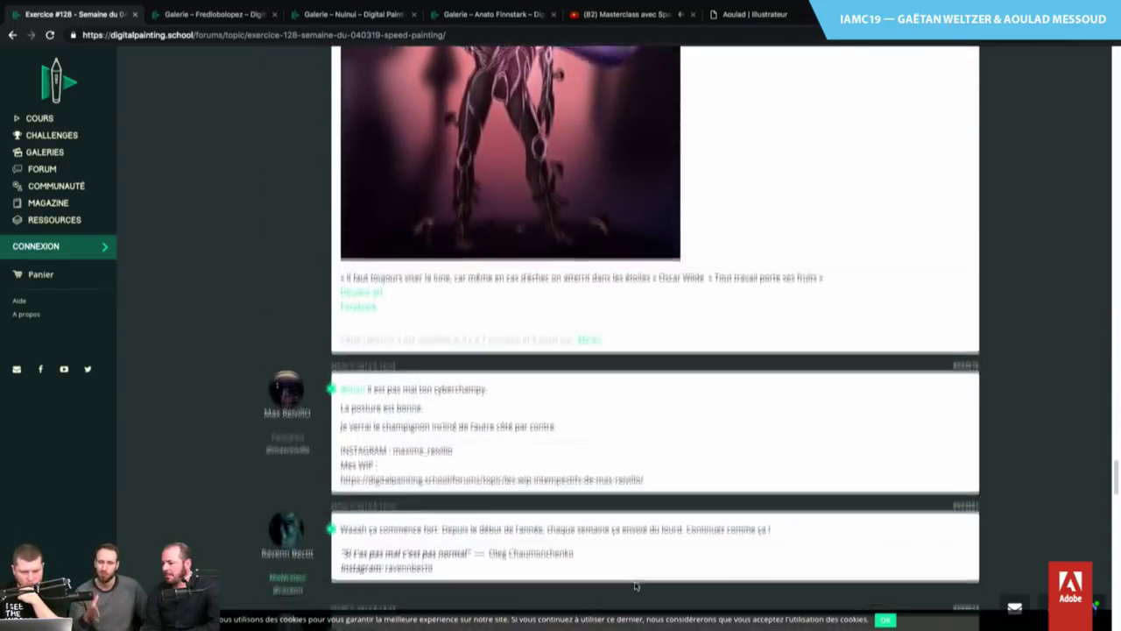
pyautogui.scroll(-10, 636, 586)
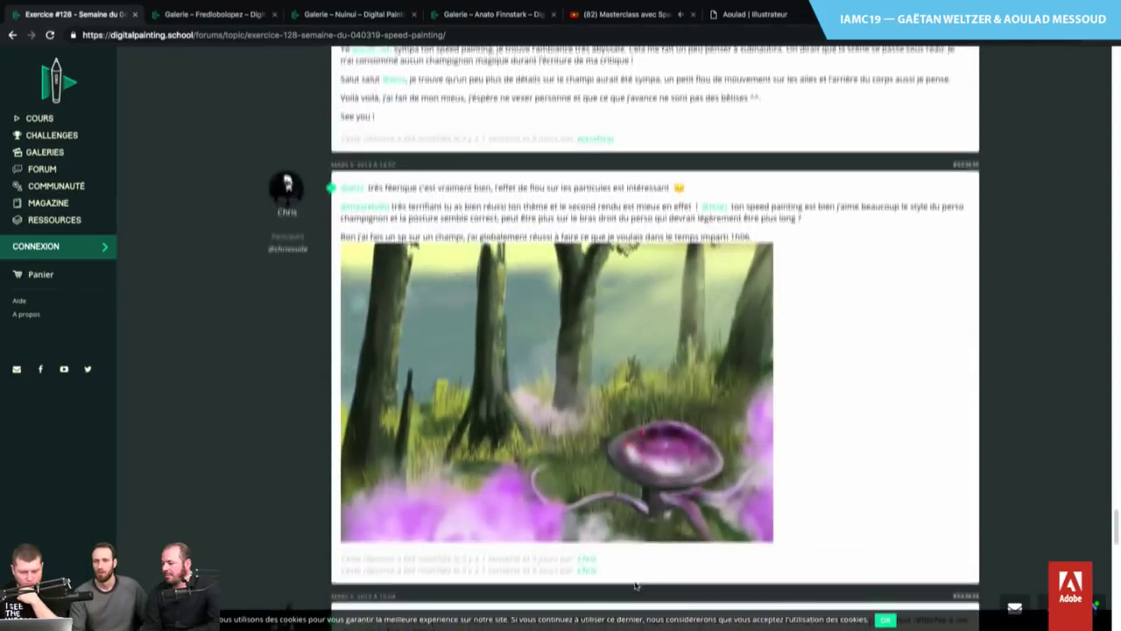
pyautogui.scroll(-10, 635, 586)
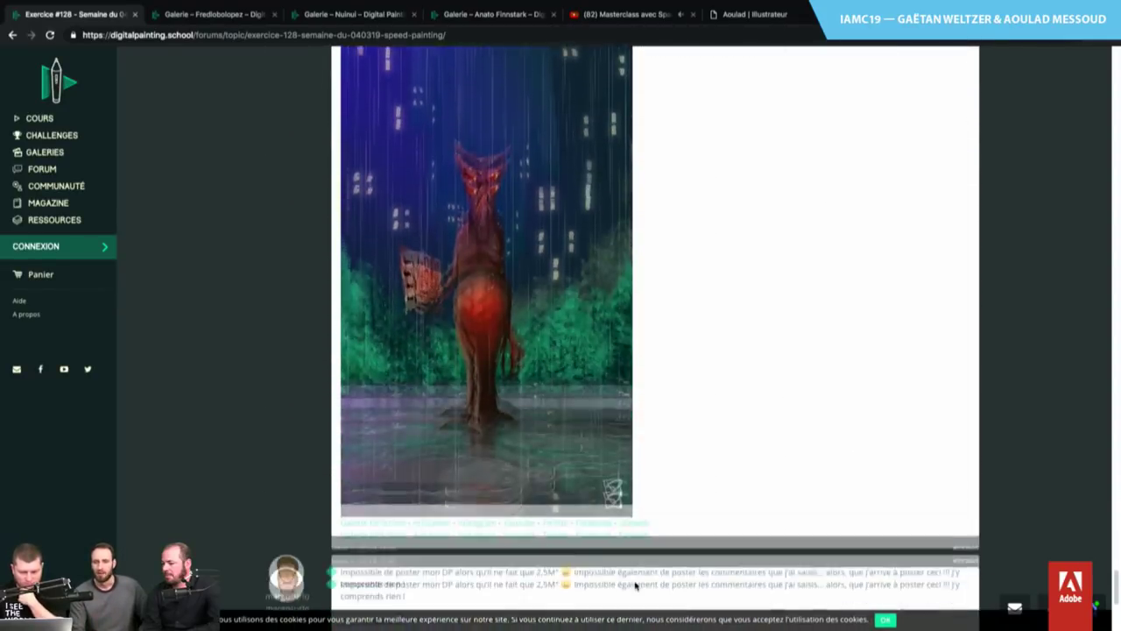
pyautogui.scroll(-5, 636, 585)
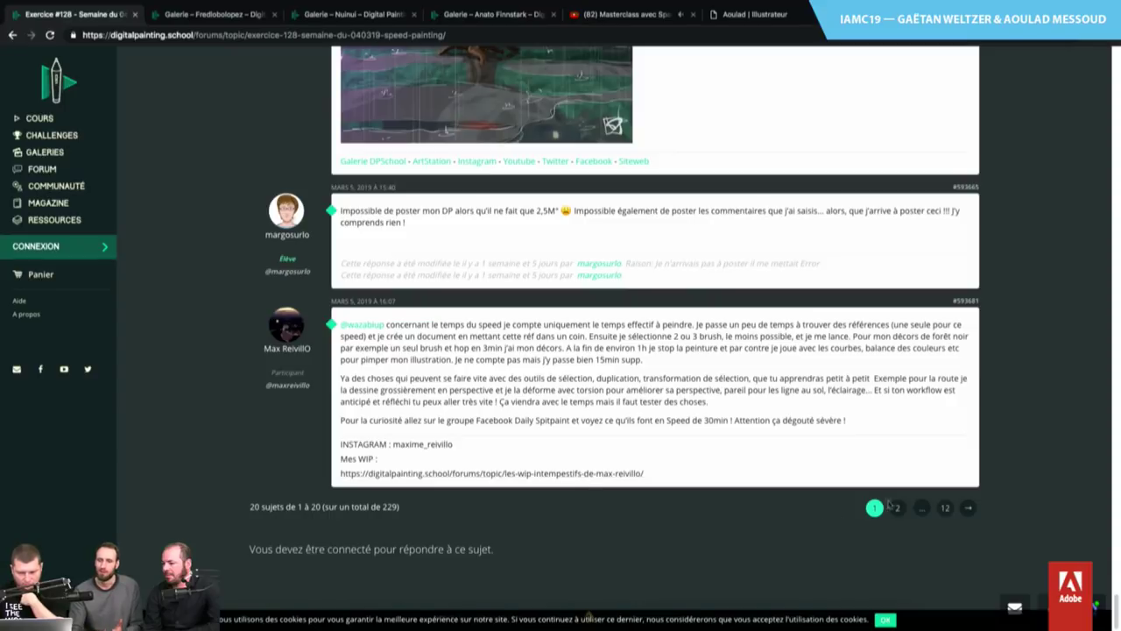
# Open page 2 of the Exercice #128 topic and view its posts down to the Adobe and IAMAG contest banner
pyautogui.click(896, 507)
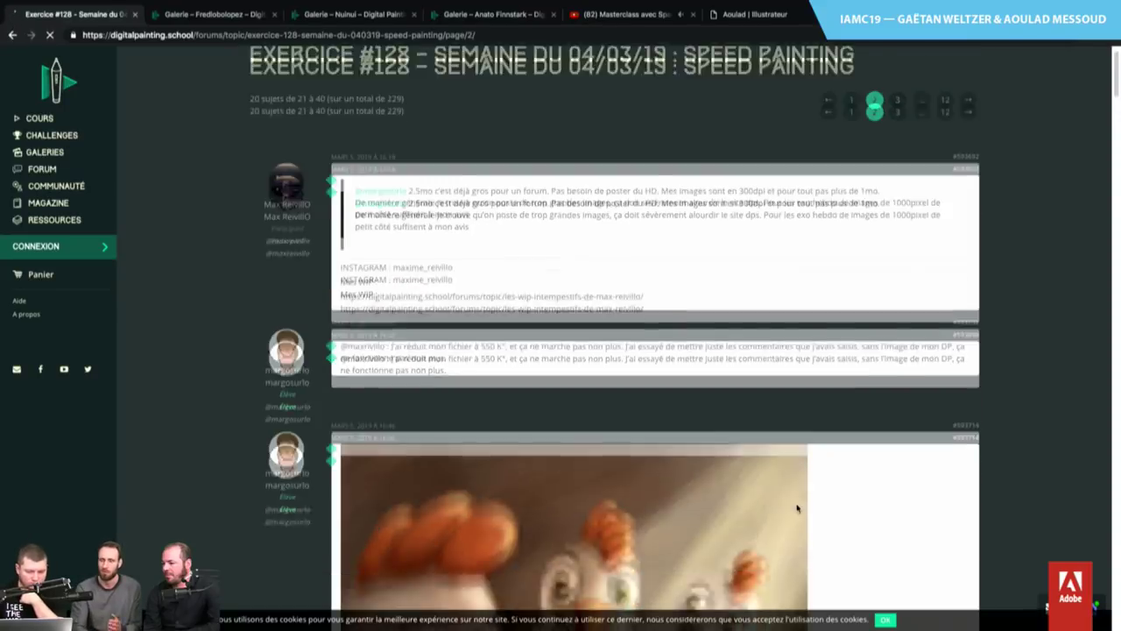
pyautogui.scroll(-5, 797, 508)
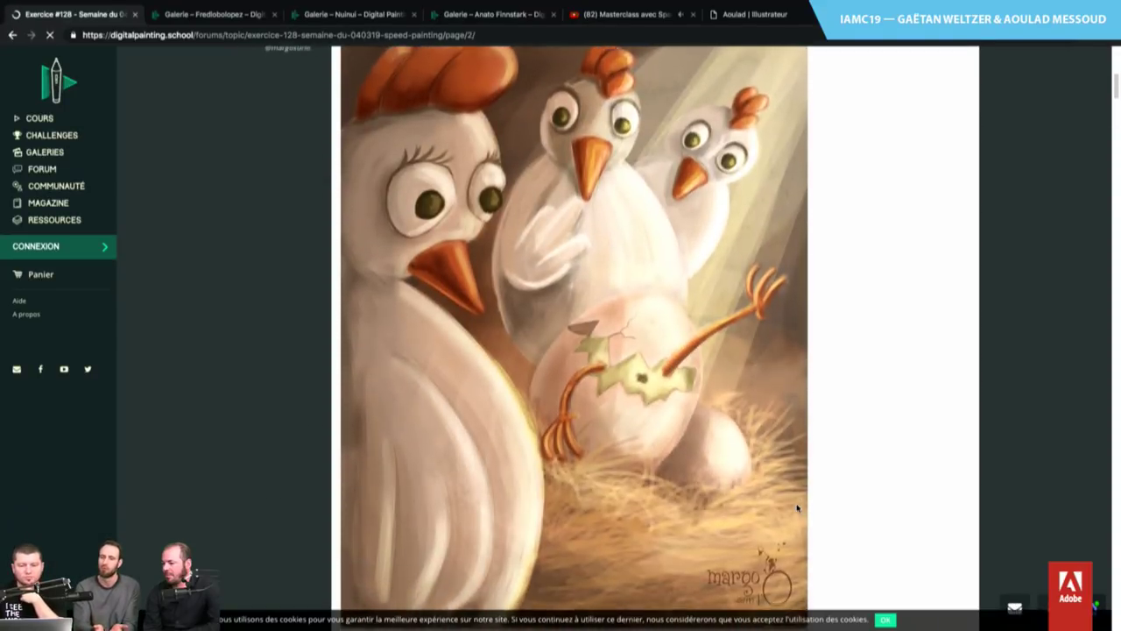
pyautogui.scroll(-10, 797, 508)
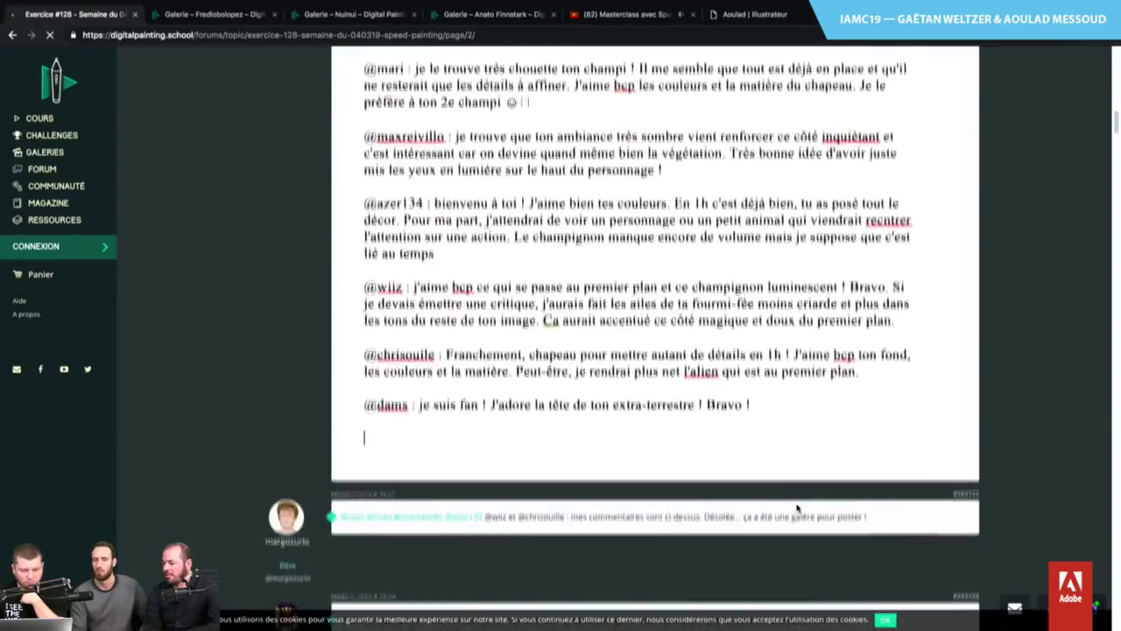
pyautogui.scroll(-10, 797, 508)
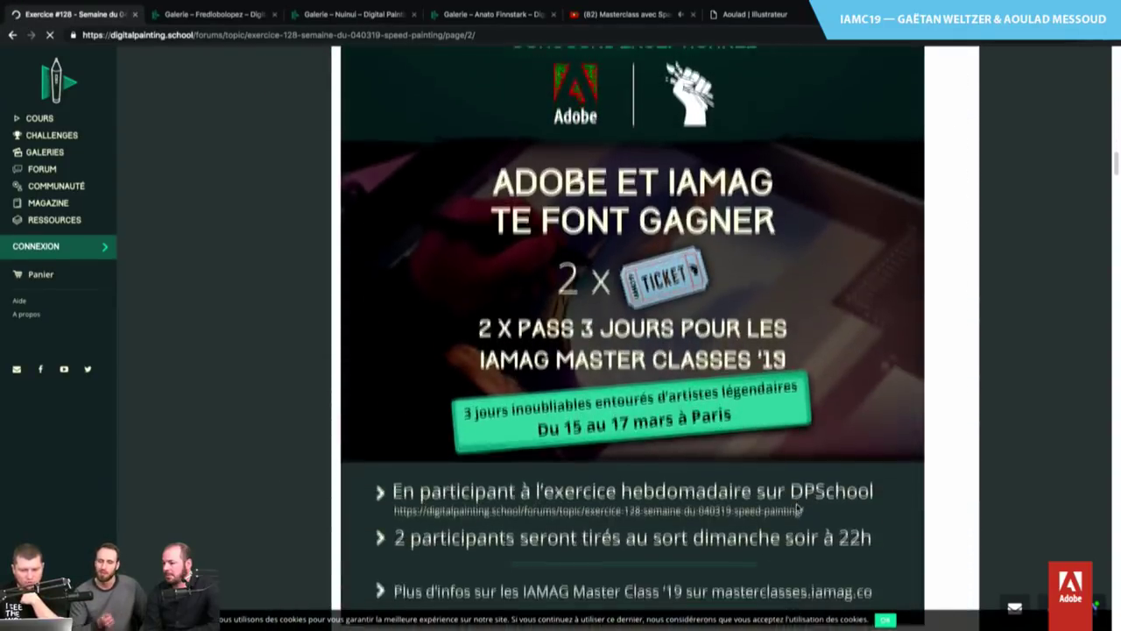
# Read the Concours exceptionnel announcement offering IAMAG Master Classes '19 passes, including its participation rules
pyautogui.scroll(2, 797, 506)
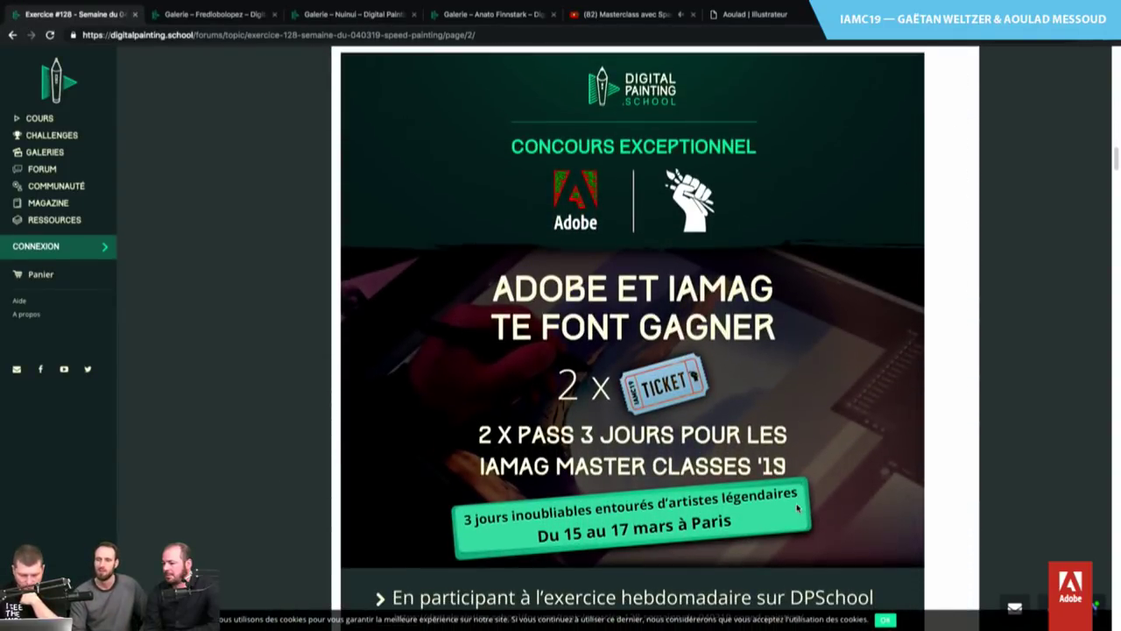
pyautogui.scroll(-5, 797, 508)
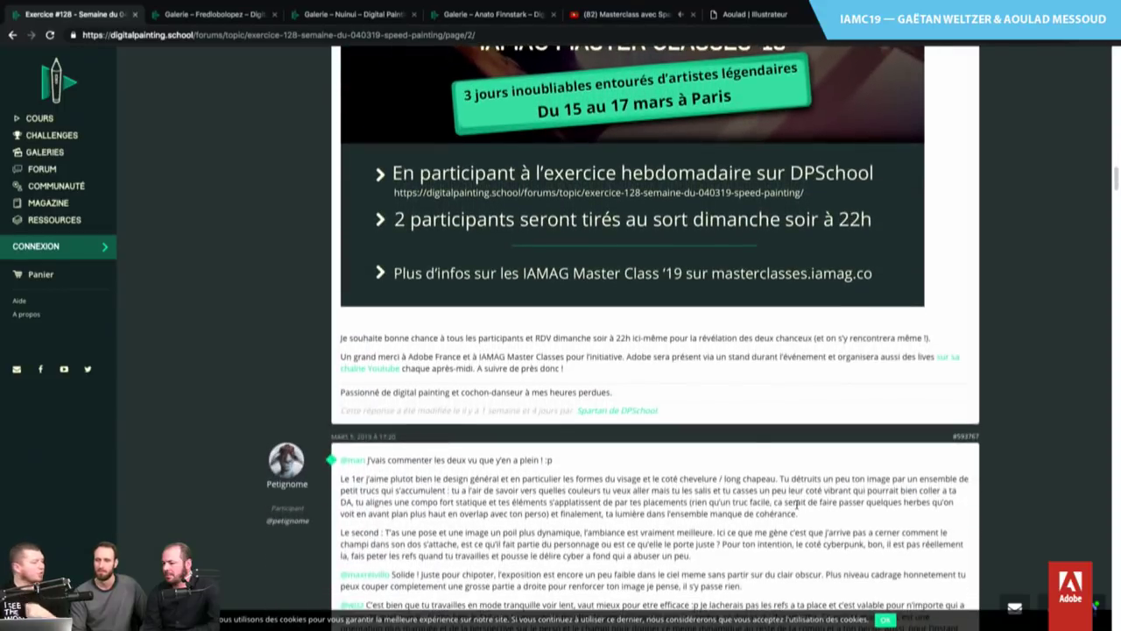
pyautogui.scroll(-1, 797, 505)
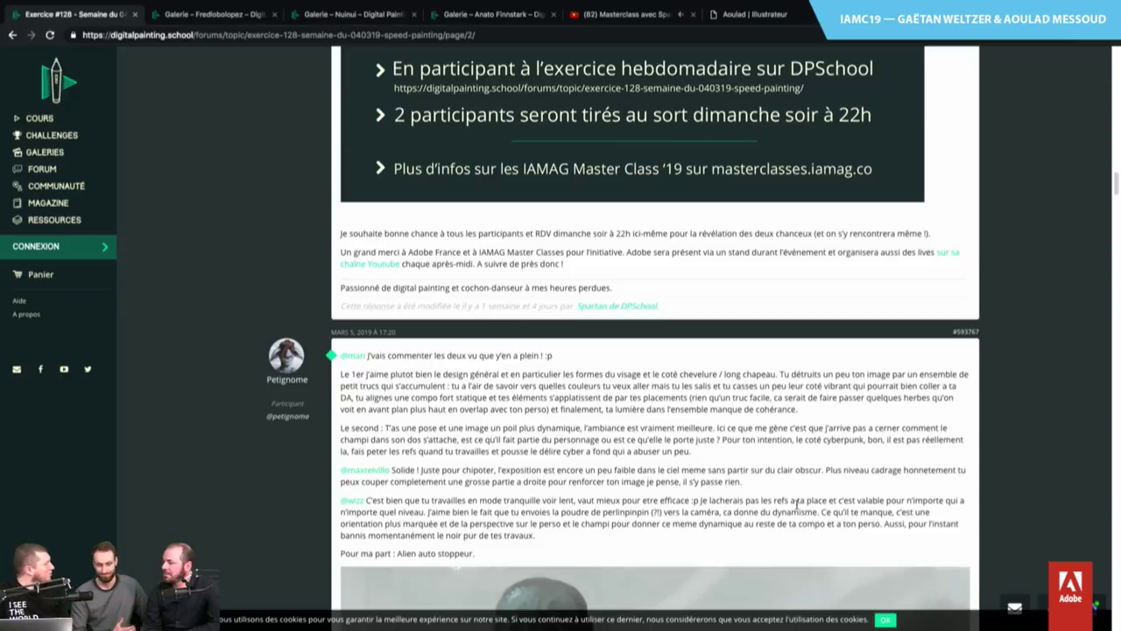
pyautogui.scroll(4, 797, 504)
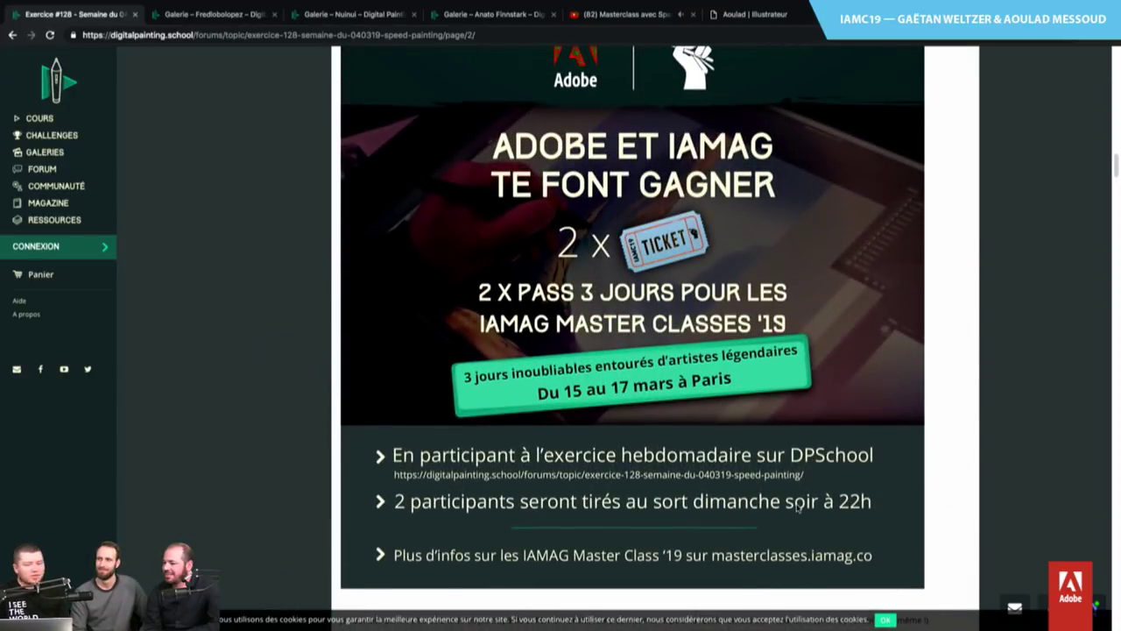
pyautogui.scroll(-1, 797, 505)
pyautogui.scroll(1, 796, 505)
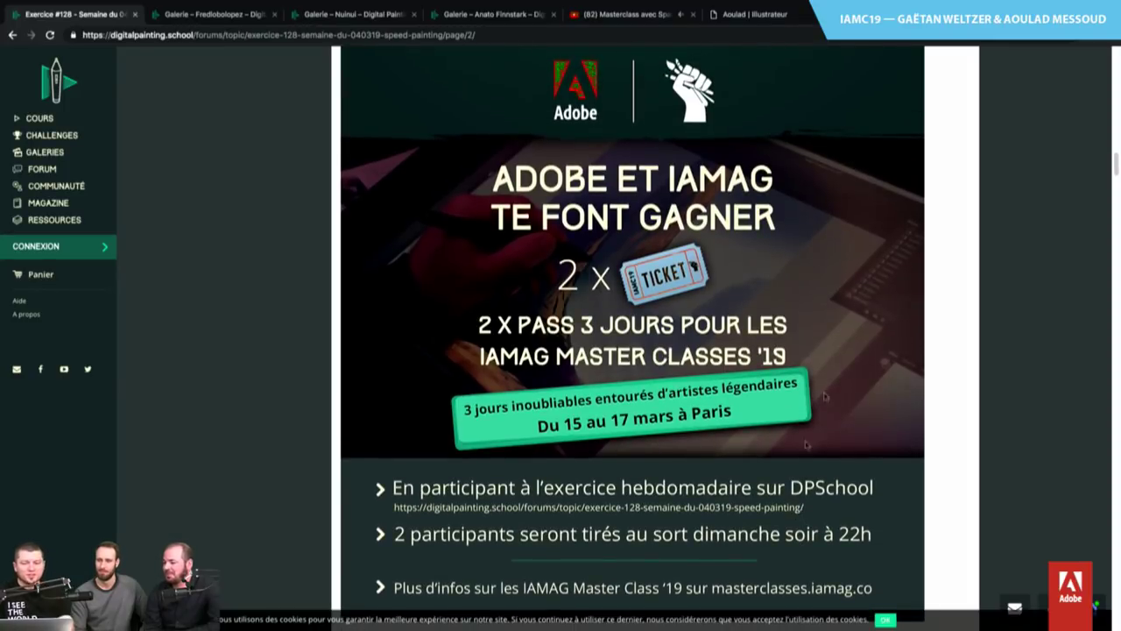
# Switch to the A-M member's gallery and open the green Hulk illustration to view it in full
pyautogui.moveTo(876, 3)
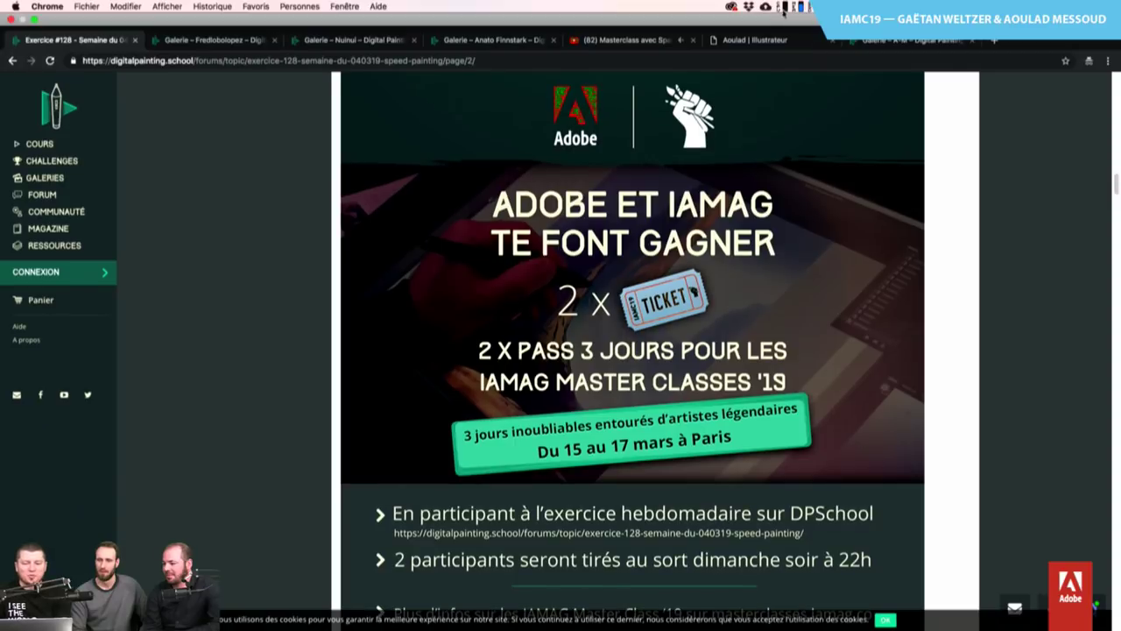
pyautogui.click(910, 41)
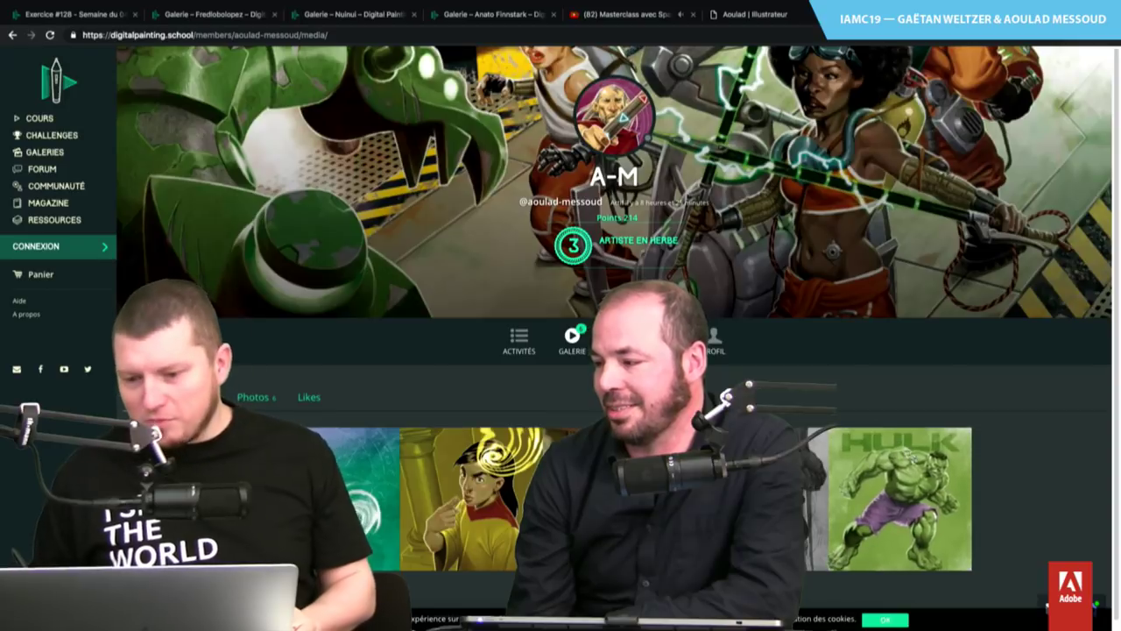
pyautogui.click(913, 490)
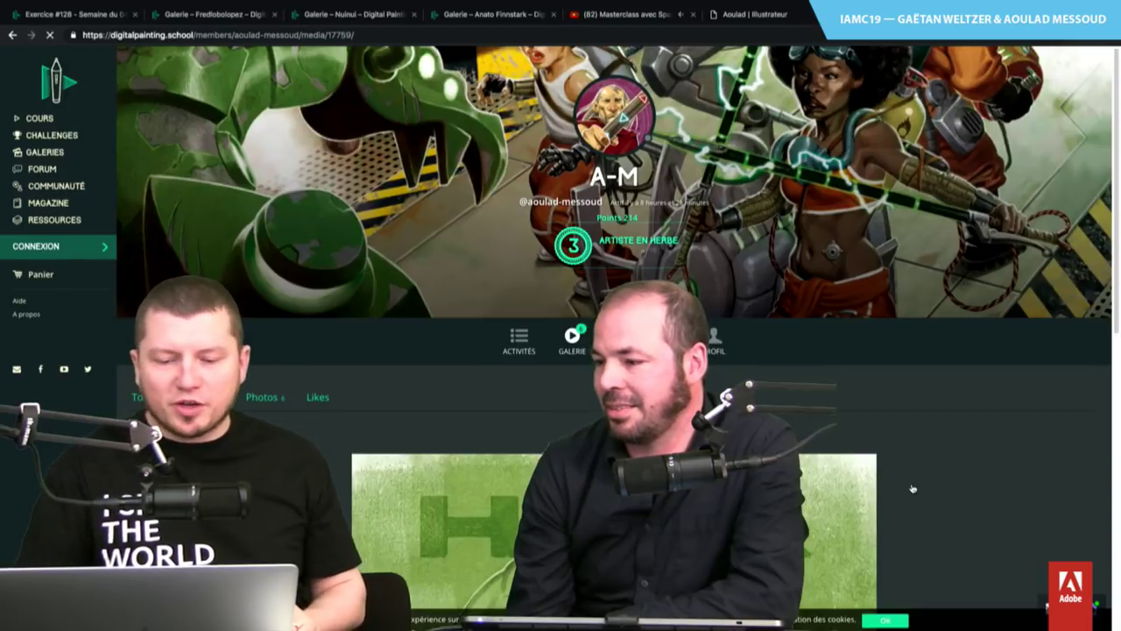
pyautogui.scroll(-1, 912, 488)
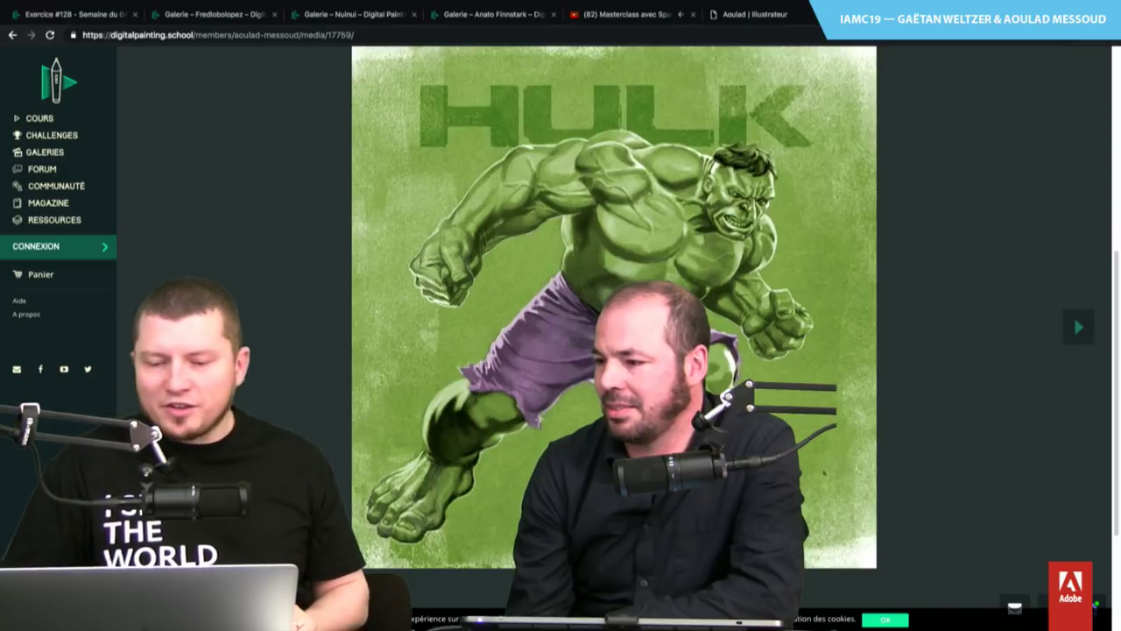
pyautogui.scroll(1, 1078, 333)
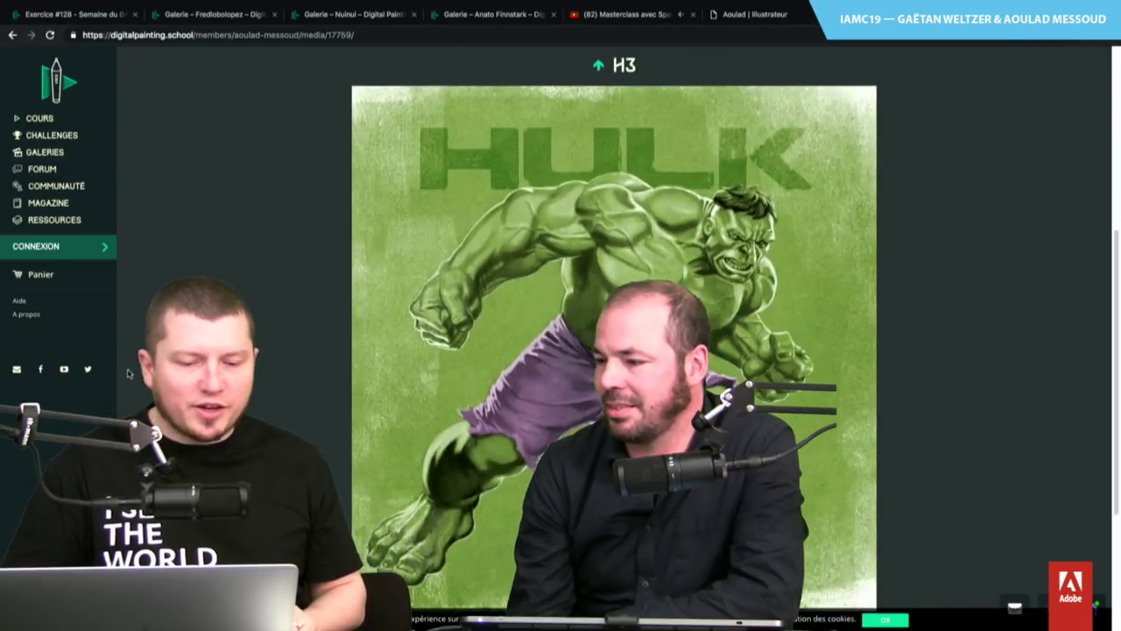
# Advance to the HULKWOLVERINE sketch in the A-M gallery, view it in full, and return to the album overview
pyautogui.click(1076, 366)
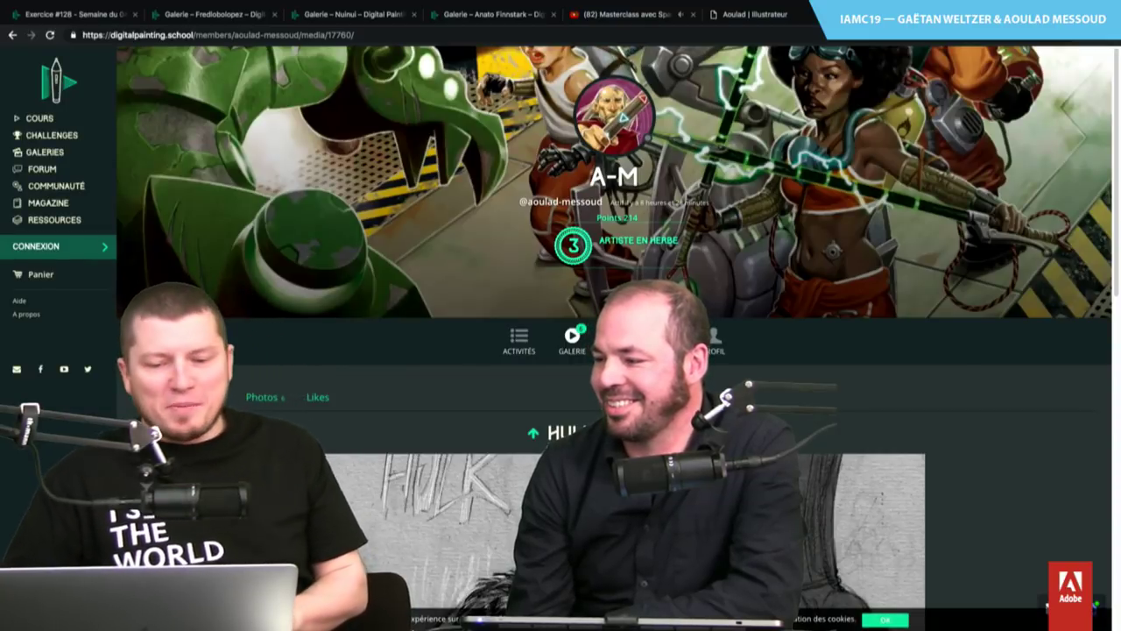
pyautogui.scroll(-3, 151, 382)
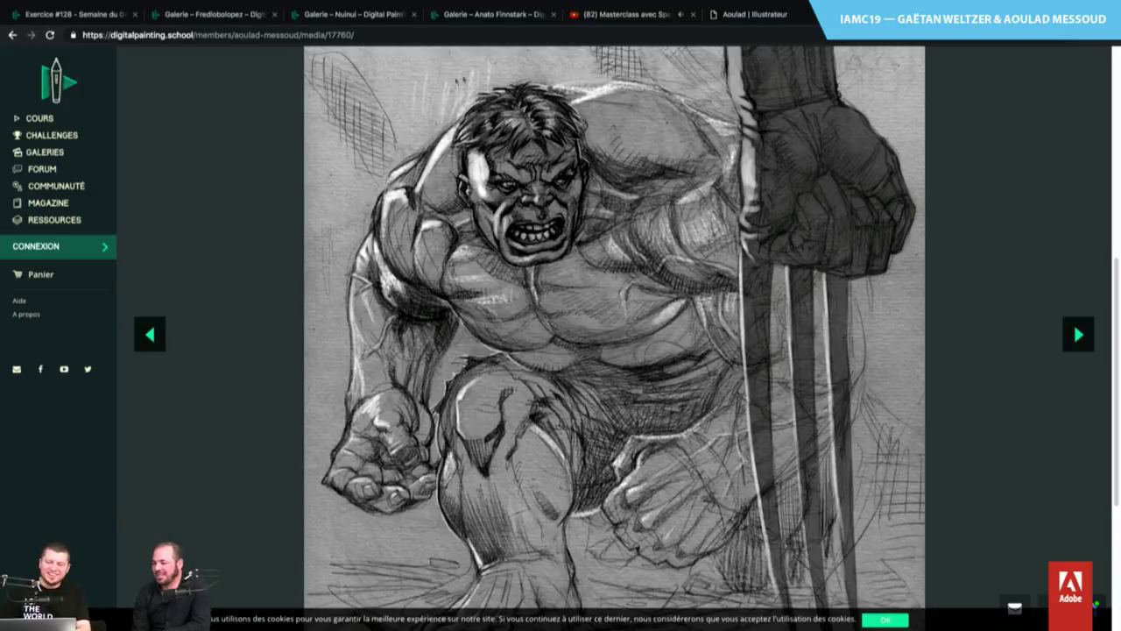
pyautogui.moveTo(768, 4)
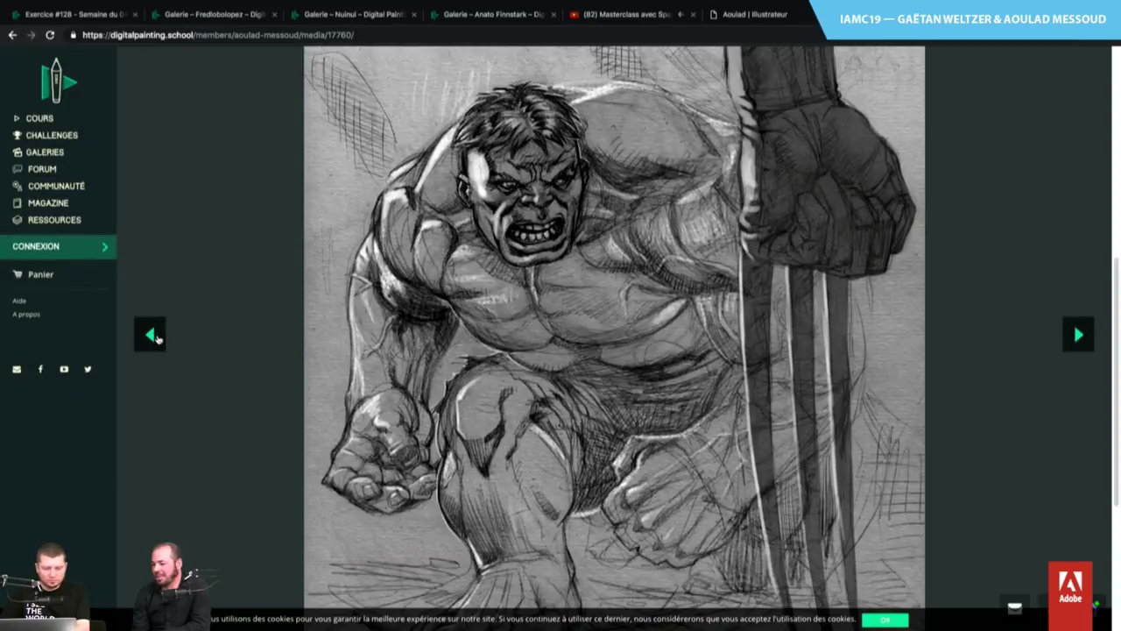
pyautogui.scroll(3, 157, 339)
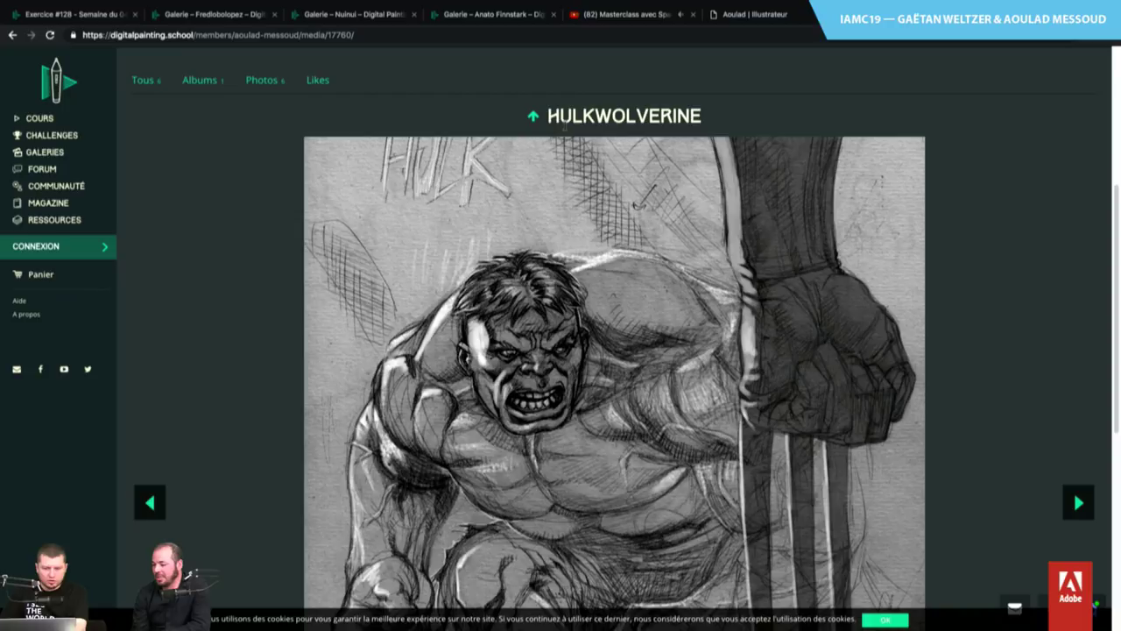
pyautogui.click(534, 117)
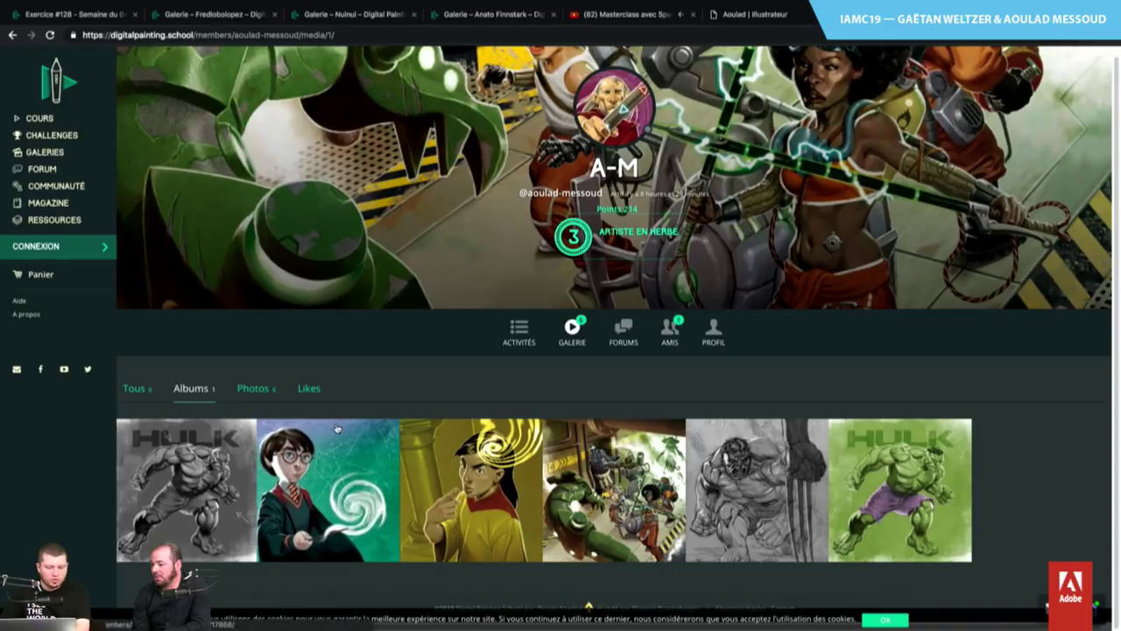
# Switch to the aoulad.com site, open its Sketches page and enlarge the hooded soldier drawing
pyautogui.click(762, 17)
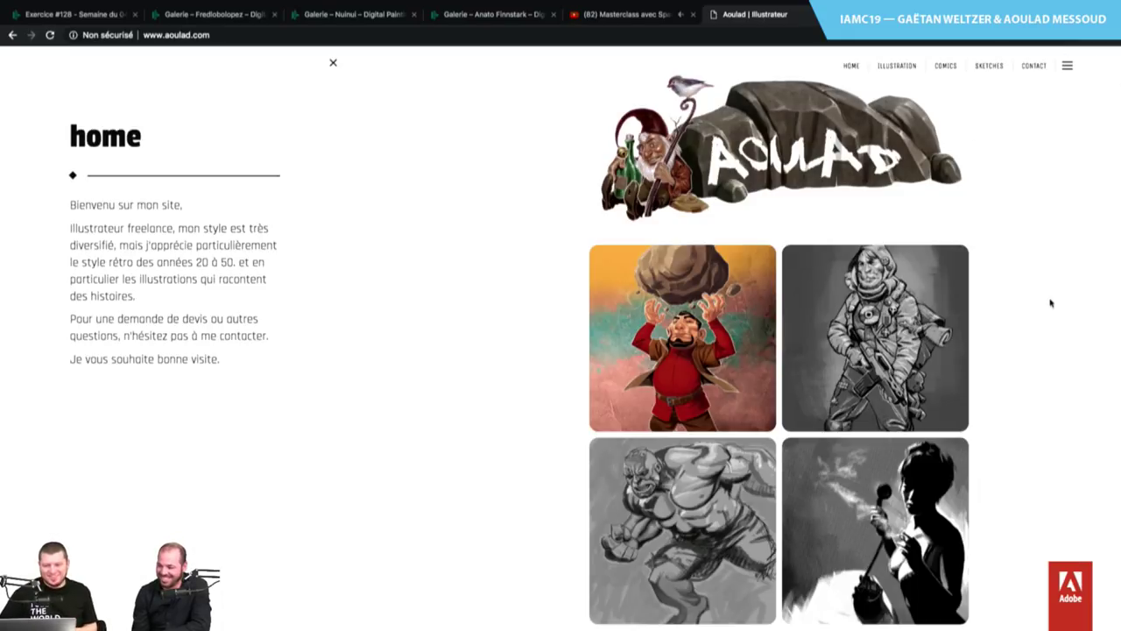
pyautogui.click(986, 73)
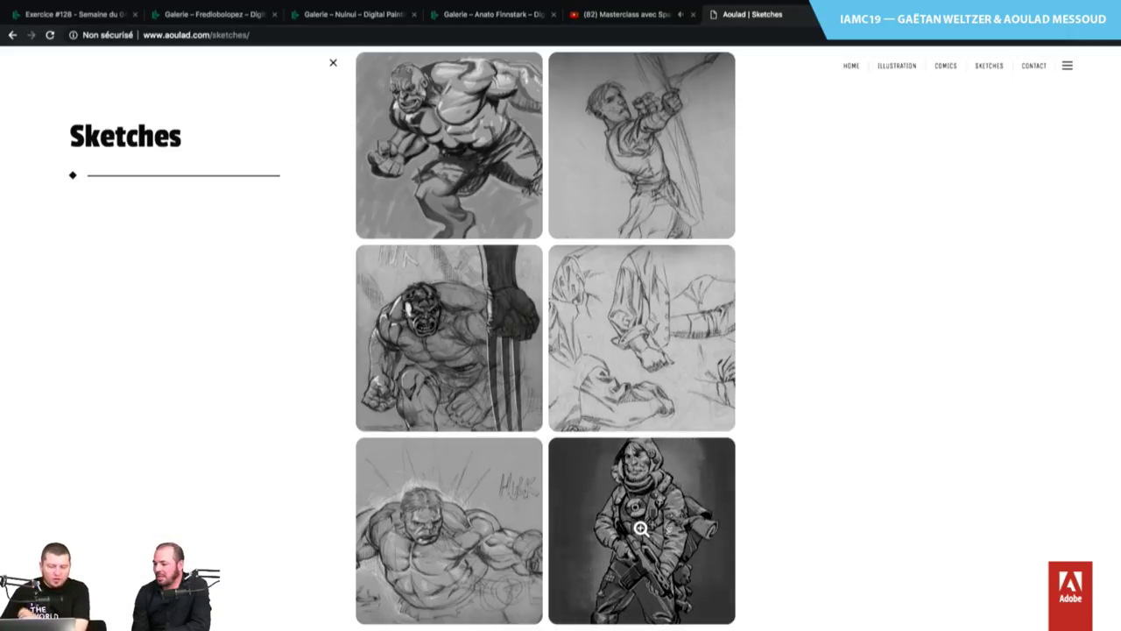
pyautogui.click(669, 519)
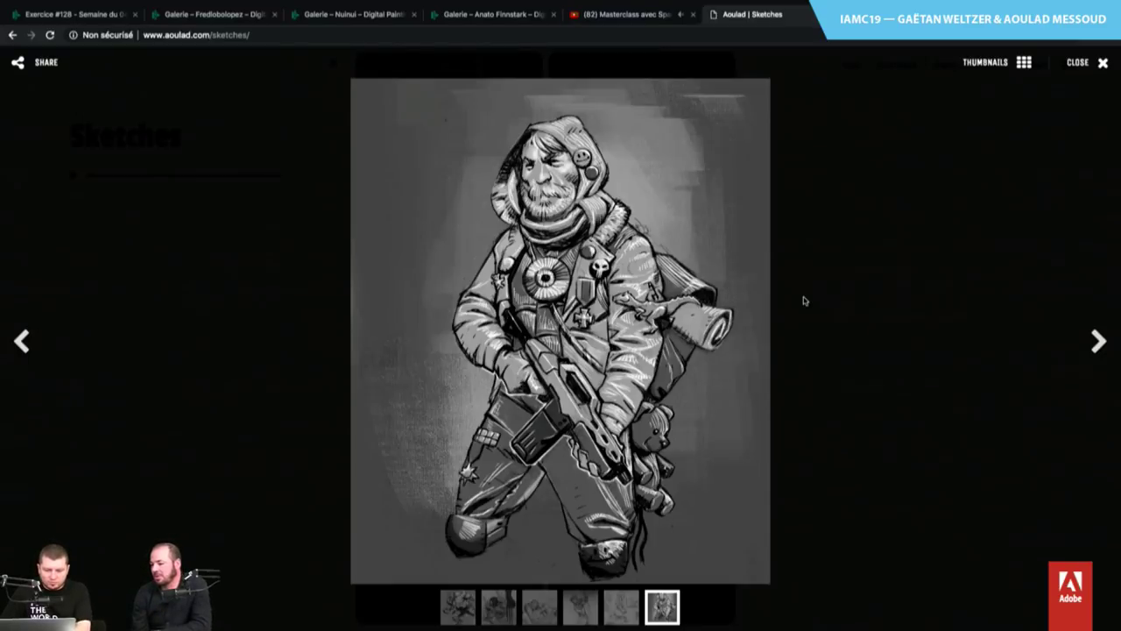
# View the other enlarged sketches backwards from the clothing studies to the first Hulk drawing, and close the image viewer
pyautogui.press('Left')
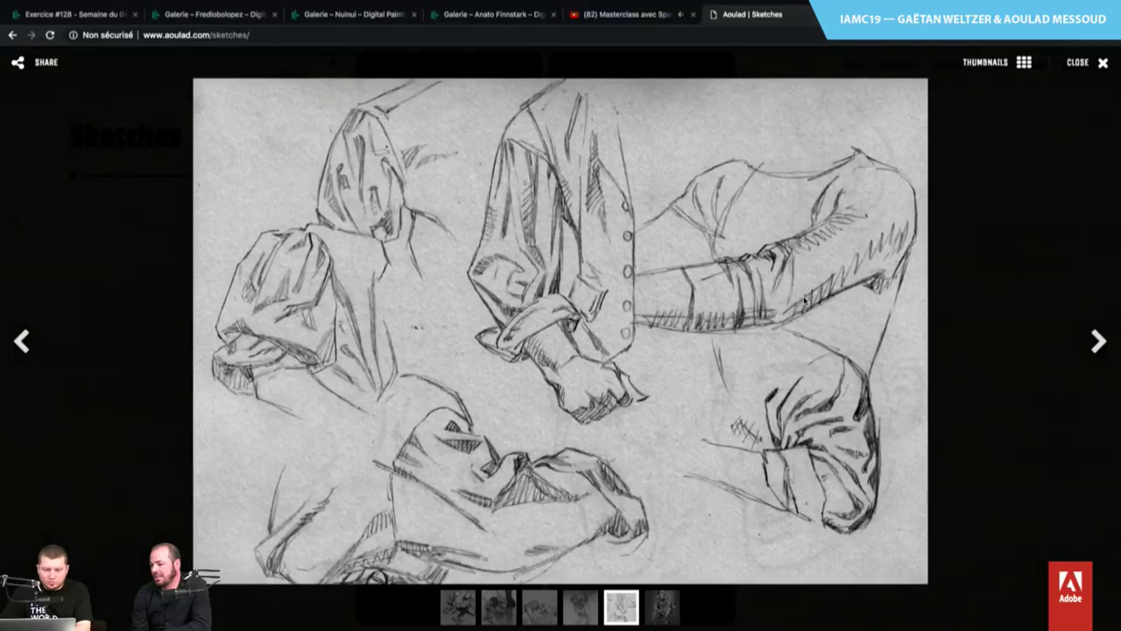
pyautogui.press('Left')
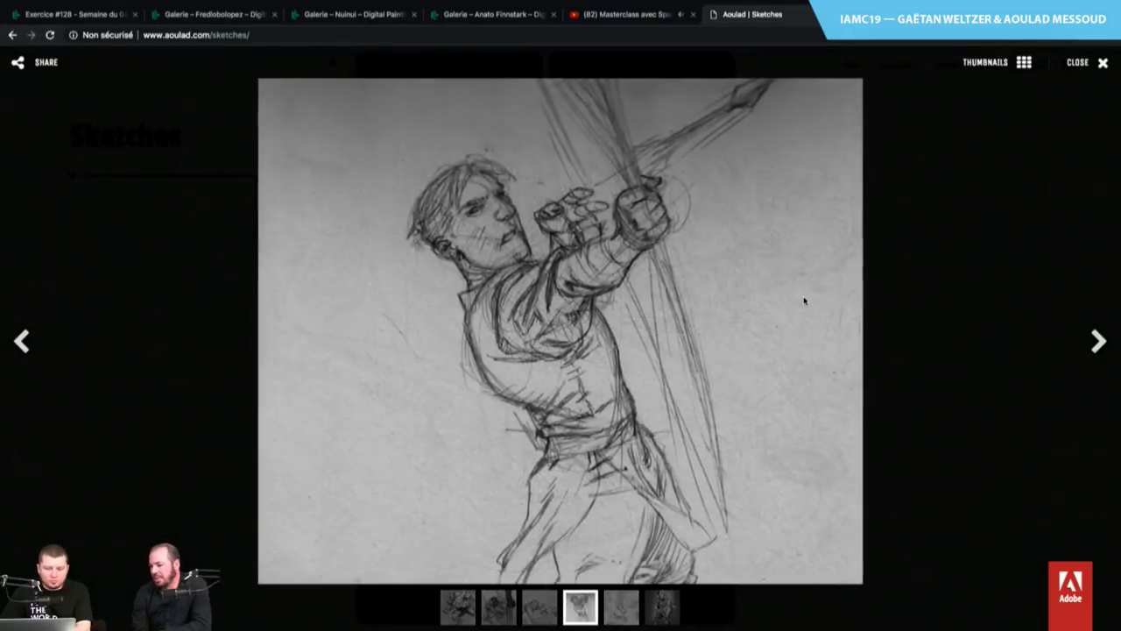
pyautogui.press('Left')
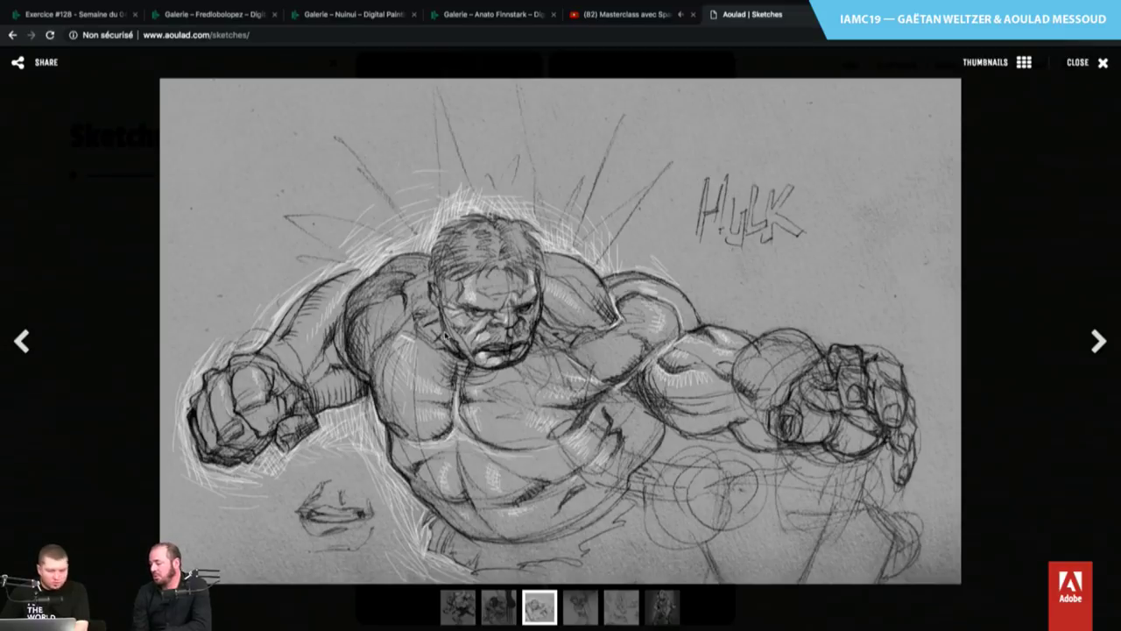
pyautogui.press('Left')
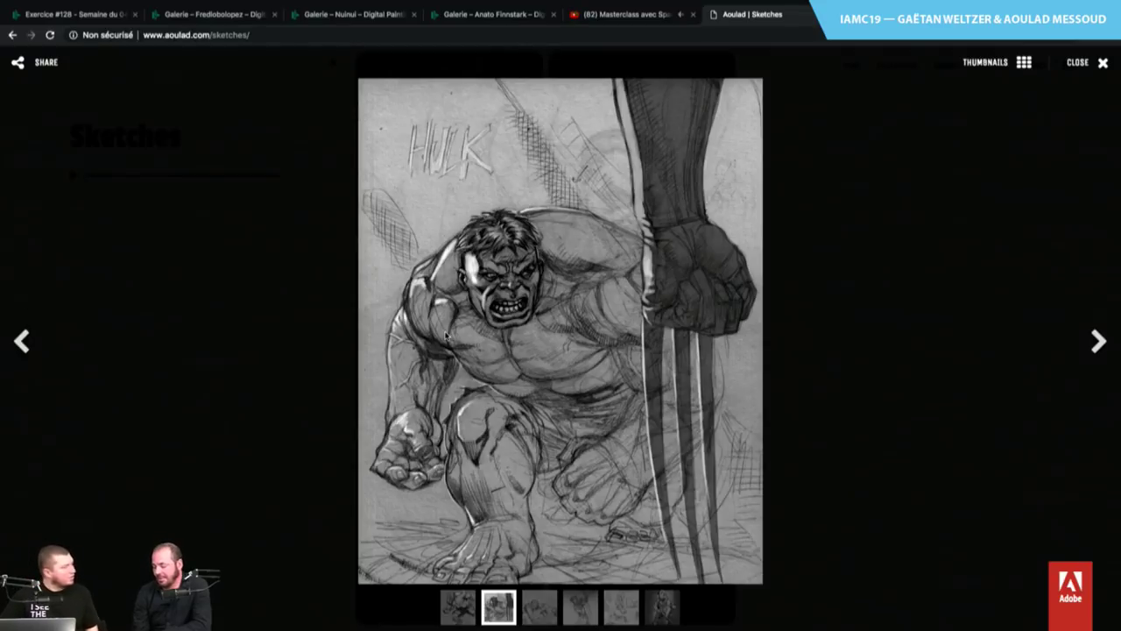
pyautogui.press('Left')
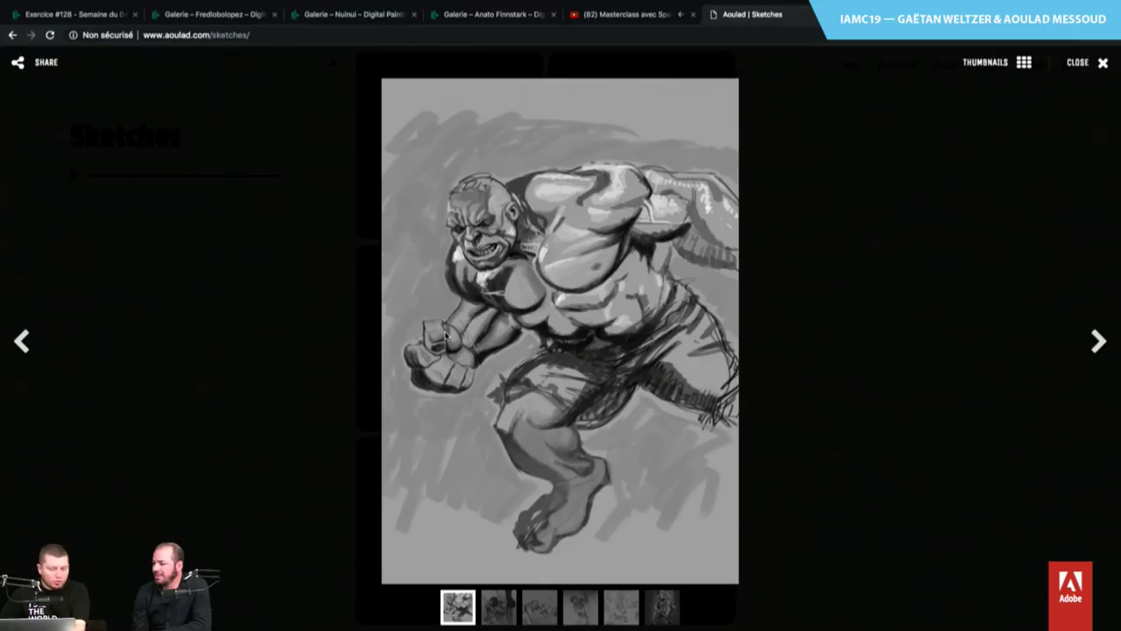
pyautogui.press('Escape')
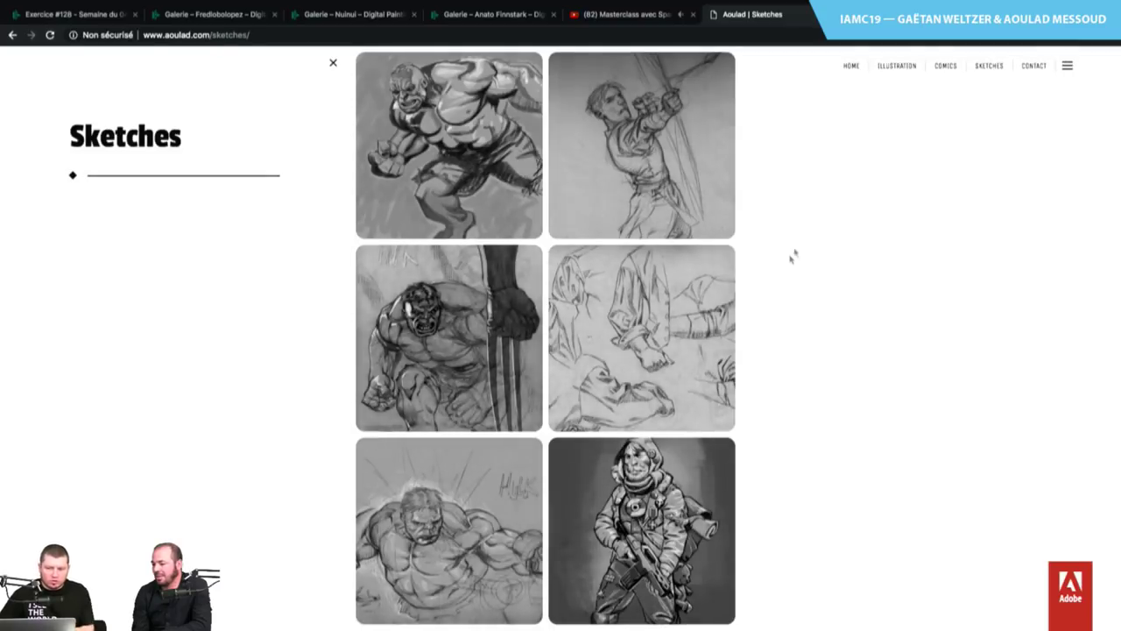
# Open the Illustration page on aoulad.com, then search Google for "case départ belgique" in a new tab and open the casedepart.be result
pyautogui.click(897, 66)
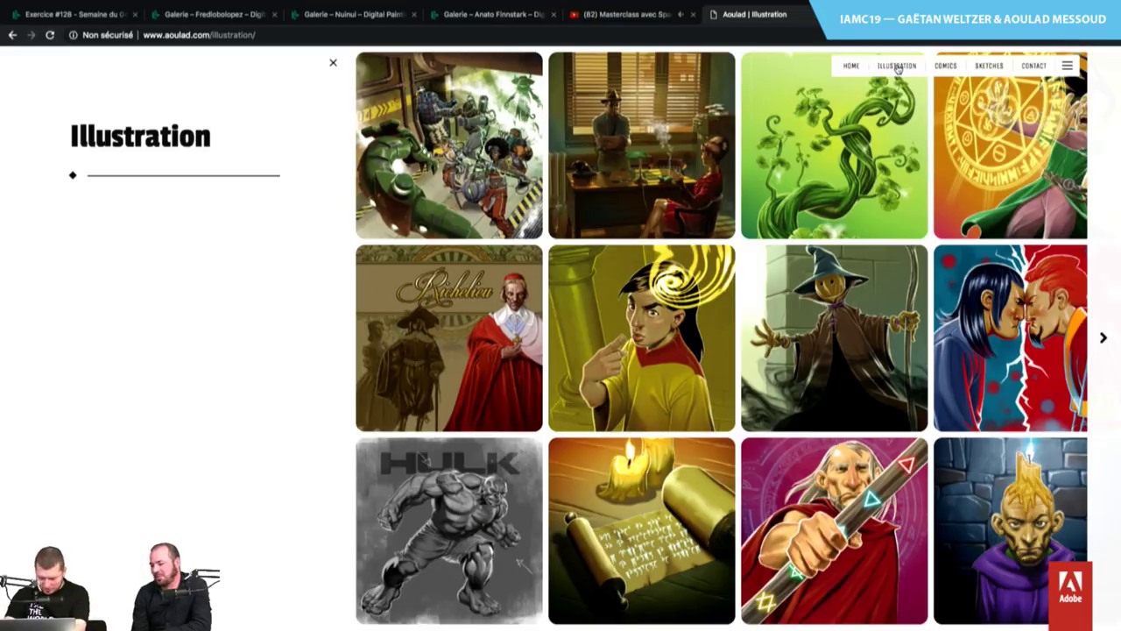
pyautogui.hotkey('ctrl', 't')
pyautogui.write('case départ belgique')
pyautogui.press('Return')
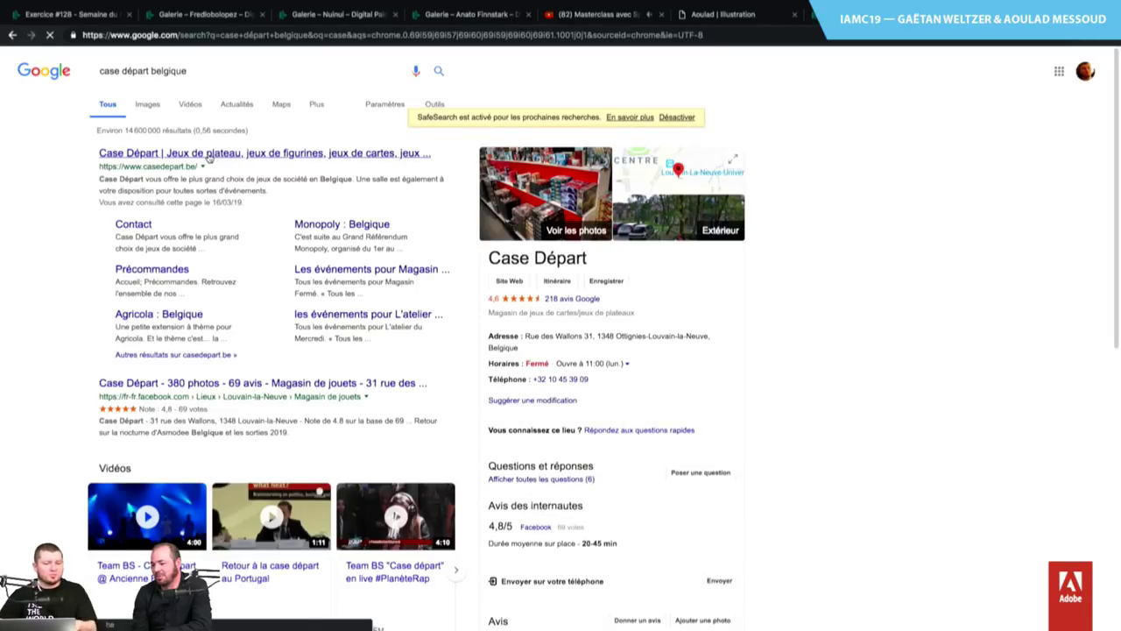
pyautogui.click(209, 155)
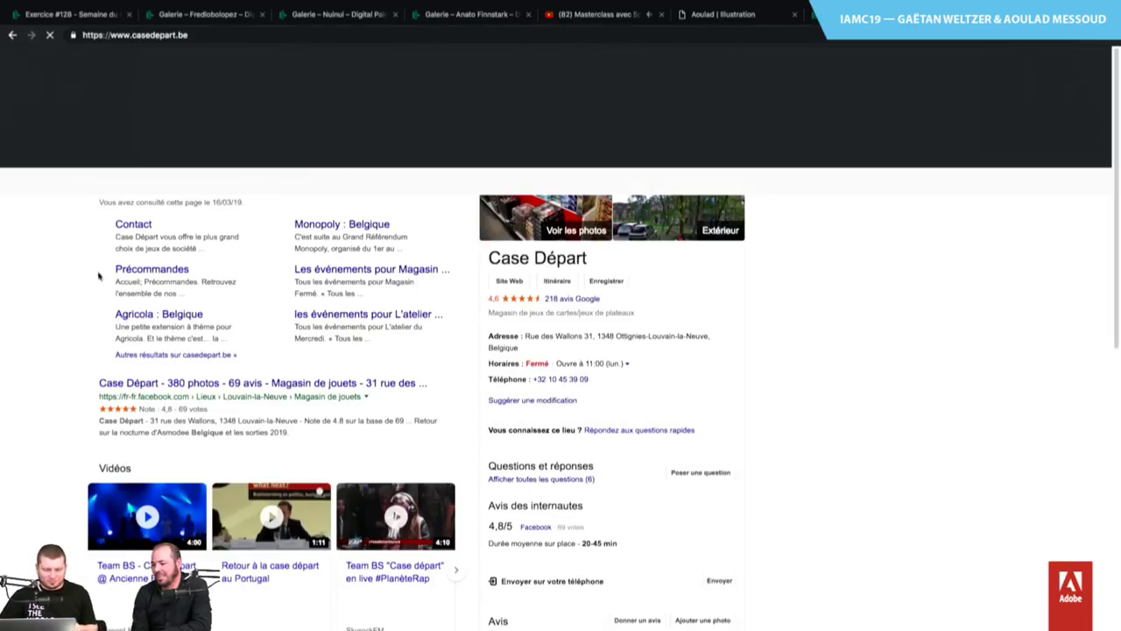
# Look through the Case Départ home page, examining the new arrivals, pre-orders and the illustrated banner
pyautogui.scroll(-2, 72, 437)
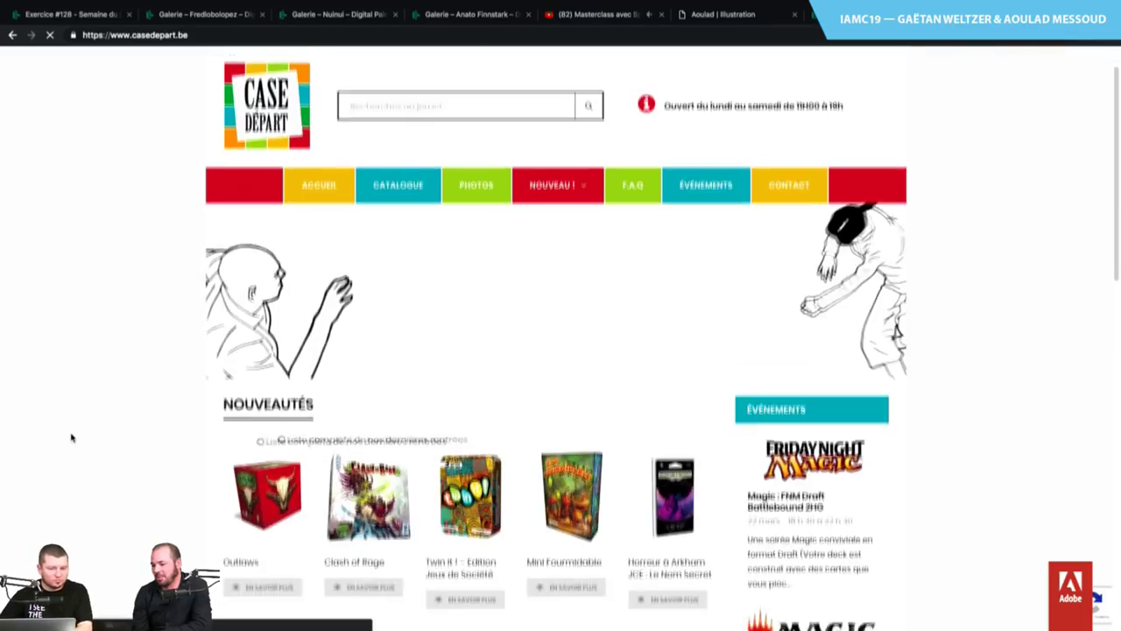
pyautogui.scroll(-2, 72, 437)
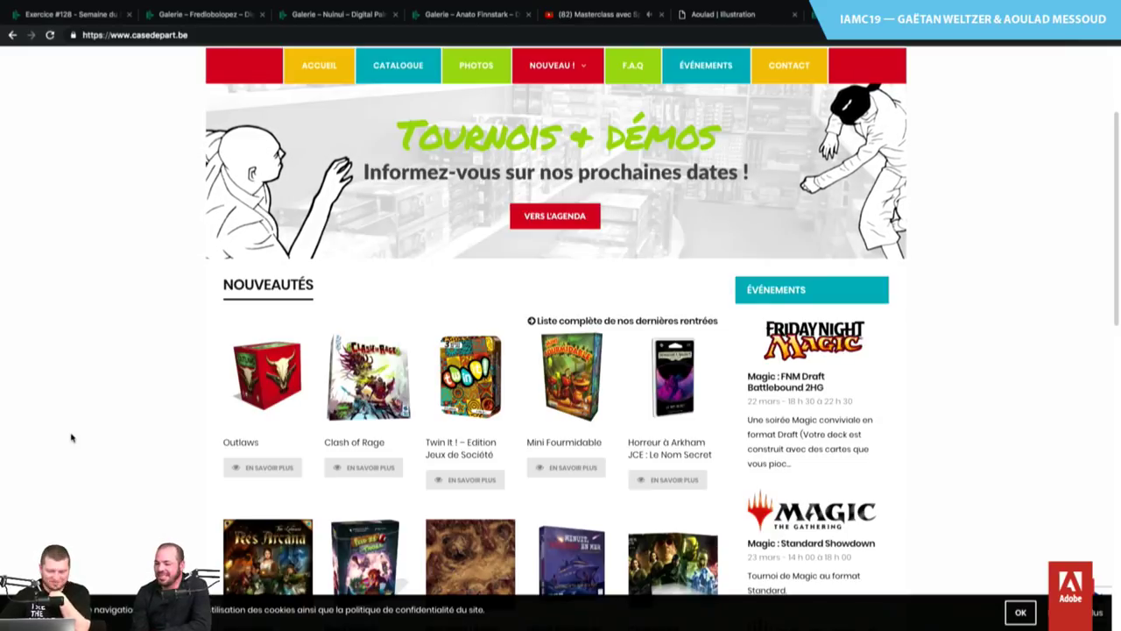
pyautogui.scroll(-1, 72, 437)
pyautogui.scroll(-2, 72, 437)
pyautogui.scroll(-2, 72, 437)
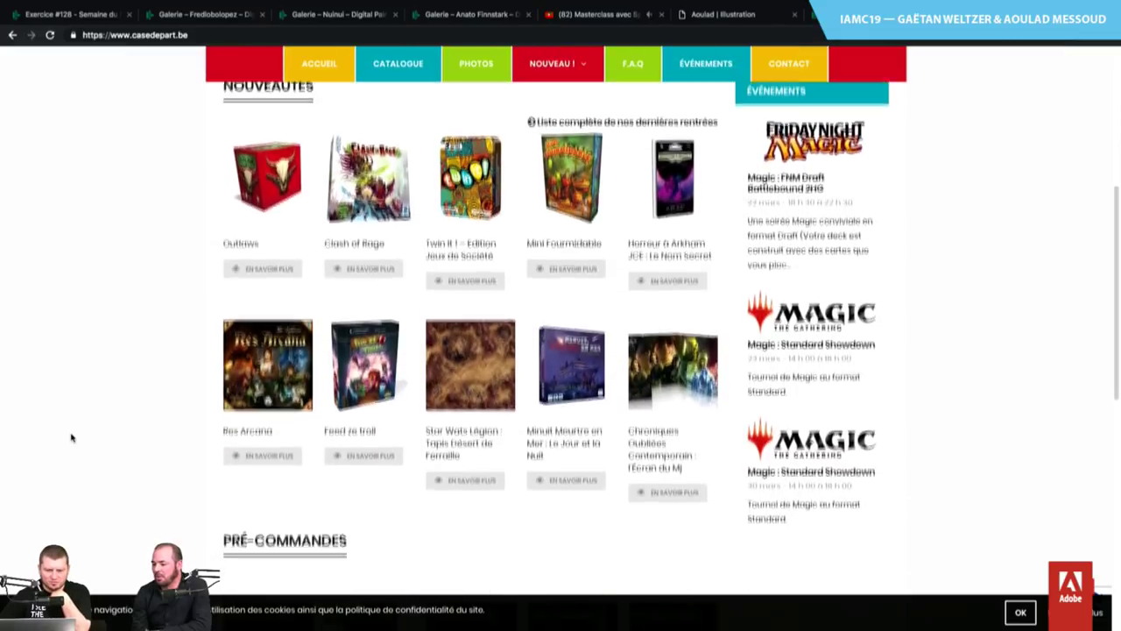
pyautogui.scroll(-3, 72, 437)
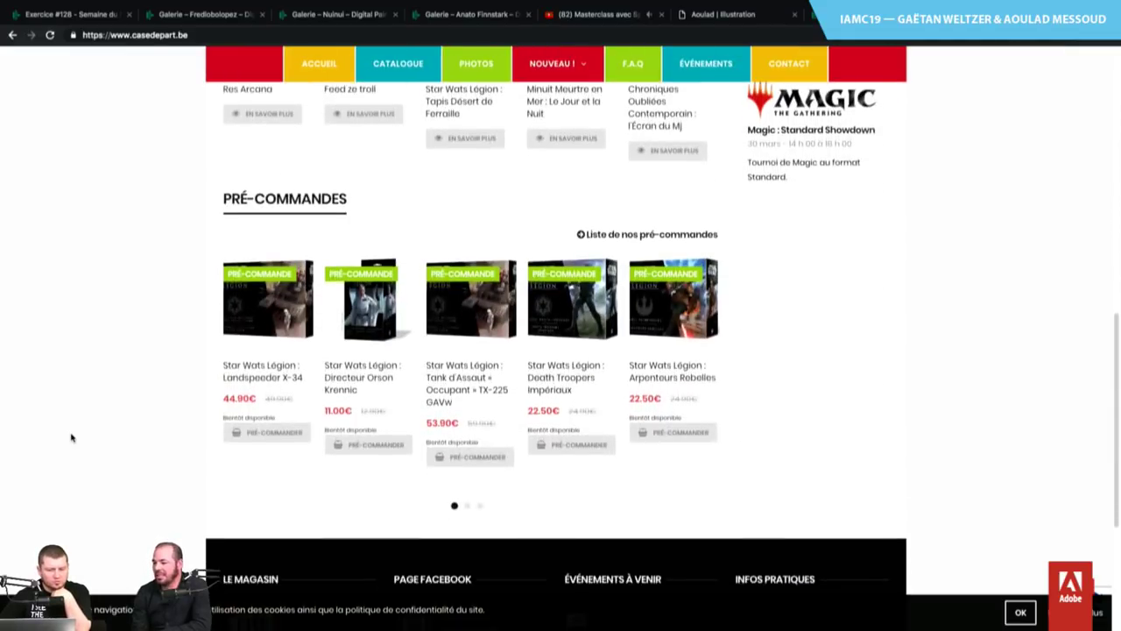
pyautogui.scroll(-1, 72, 437)
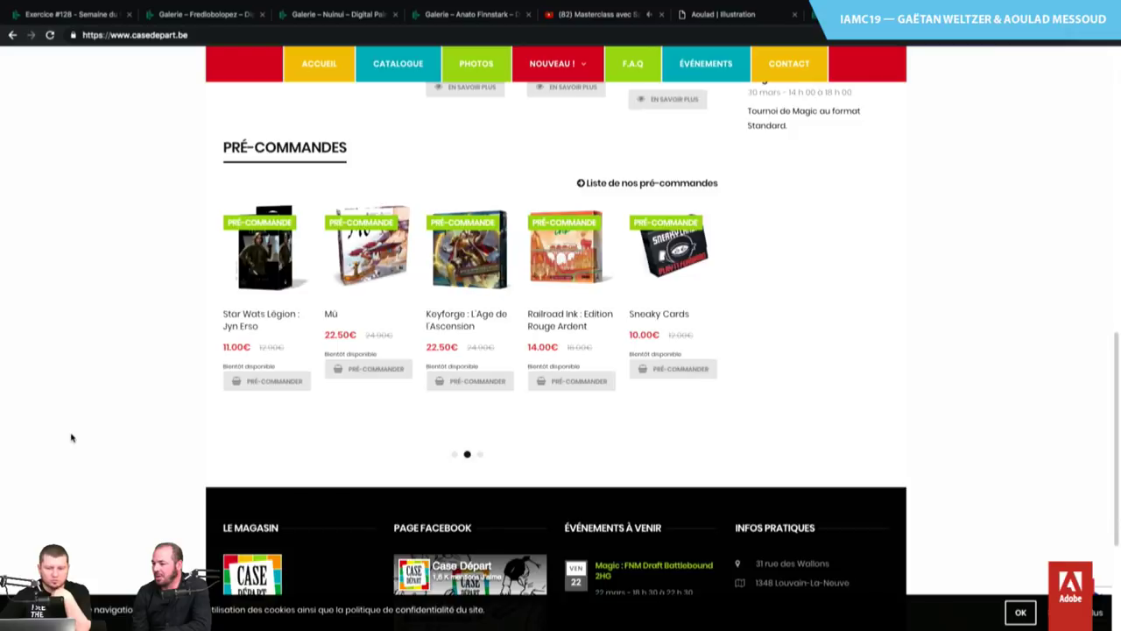
pyautogui.scroll(5, 72, 437)
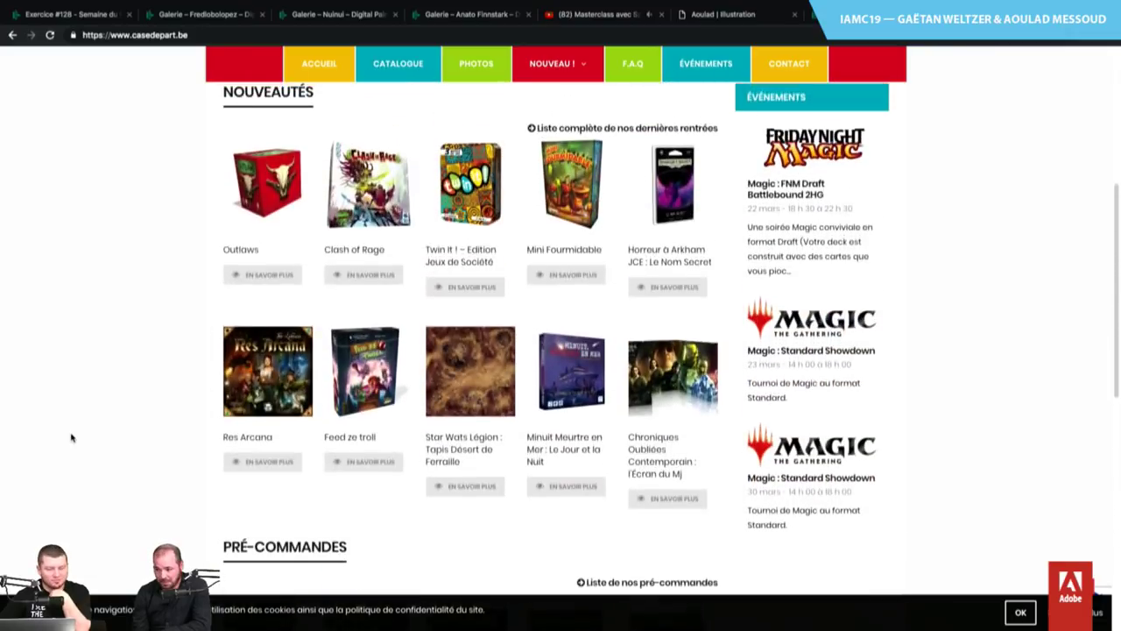
pyautogui.scroll(3, 72, 437)
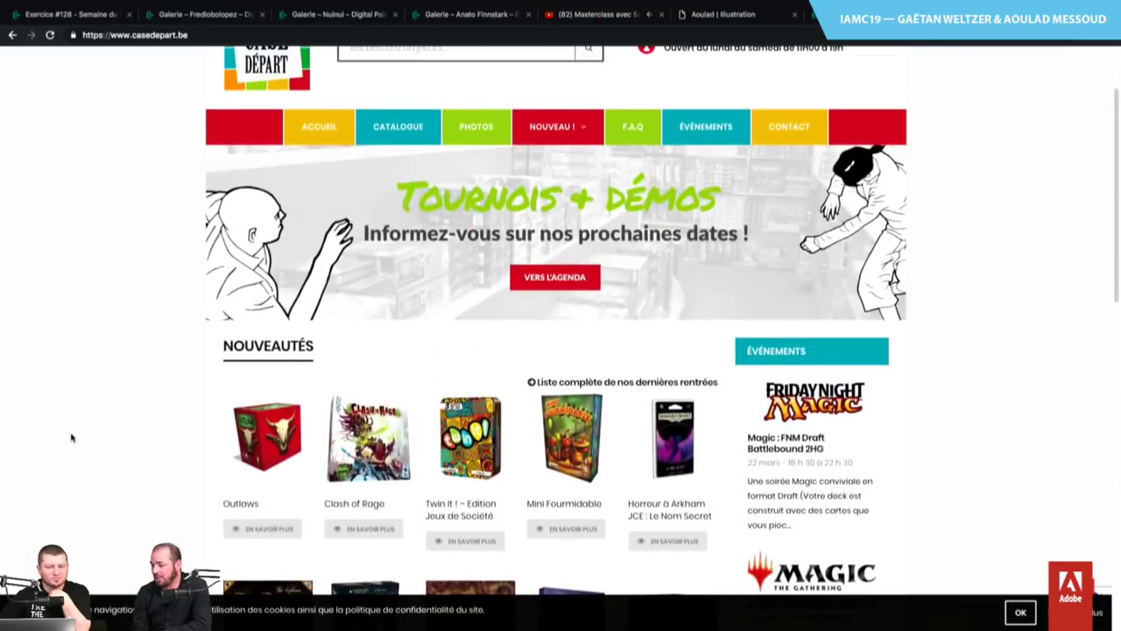
pyautogui.scroll(2, 72, 437)
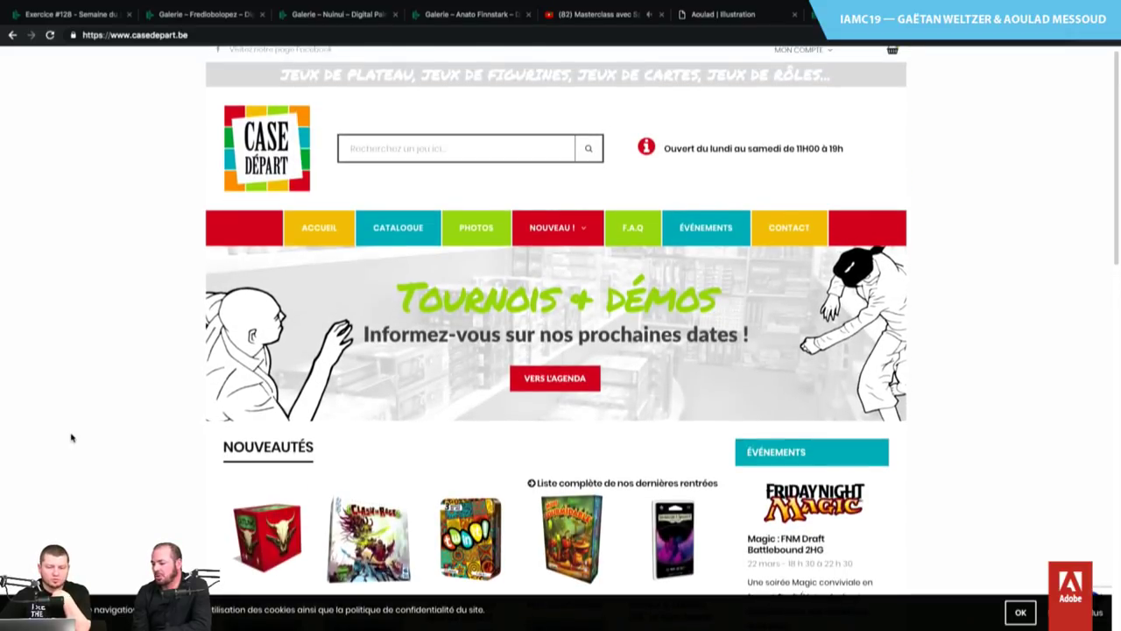
pyautogui.scroll(-1, 72, 437)
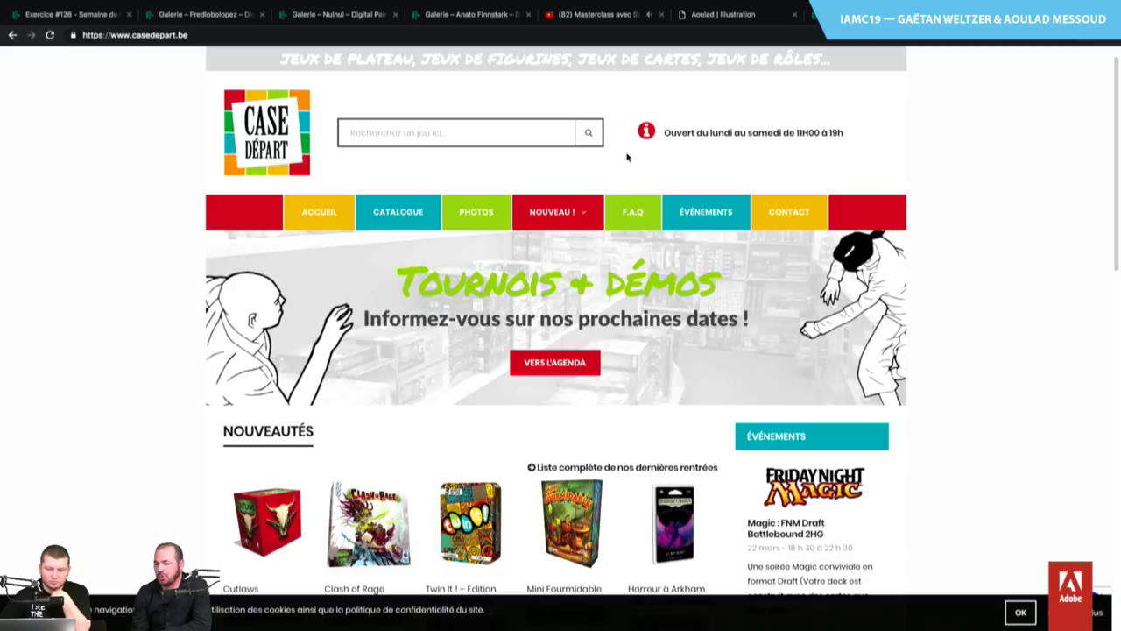
# Open the Case Départ site's Photos page and look over its content
pyautogui.click(483, 212)
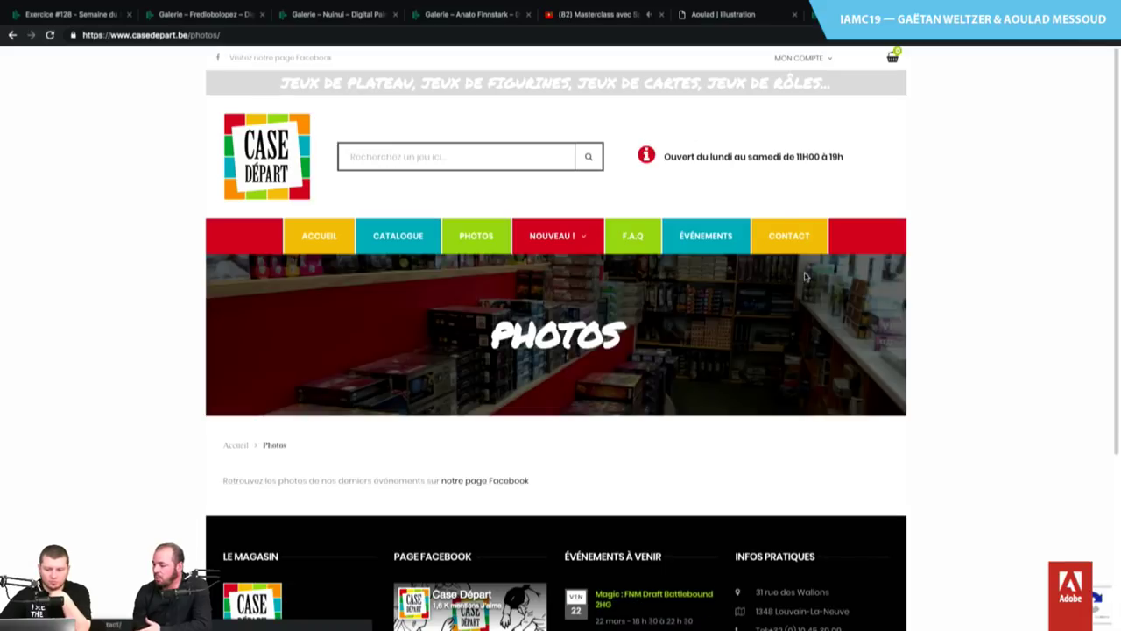
pyautogui.scroll(-1, 805, 277)
pyautogui.scroll(-2, 640, 269)
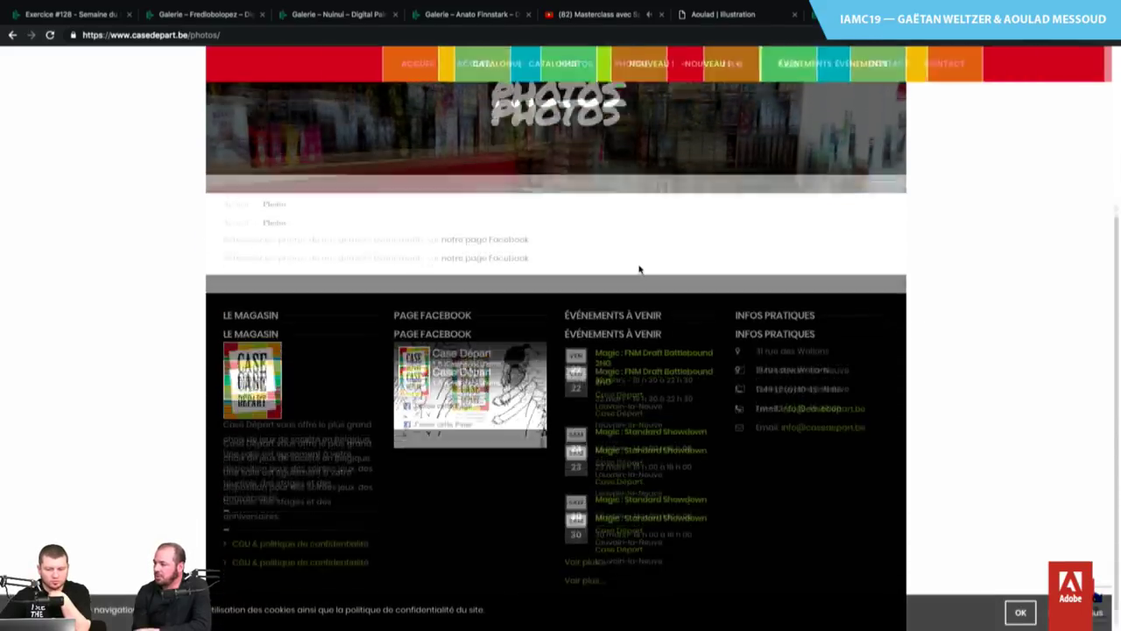
pyautogui.scroll(3, 639, 268)
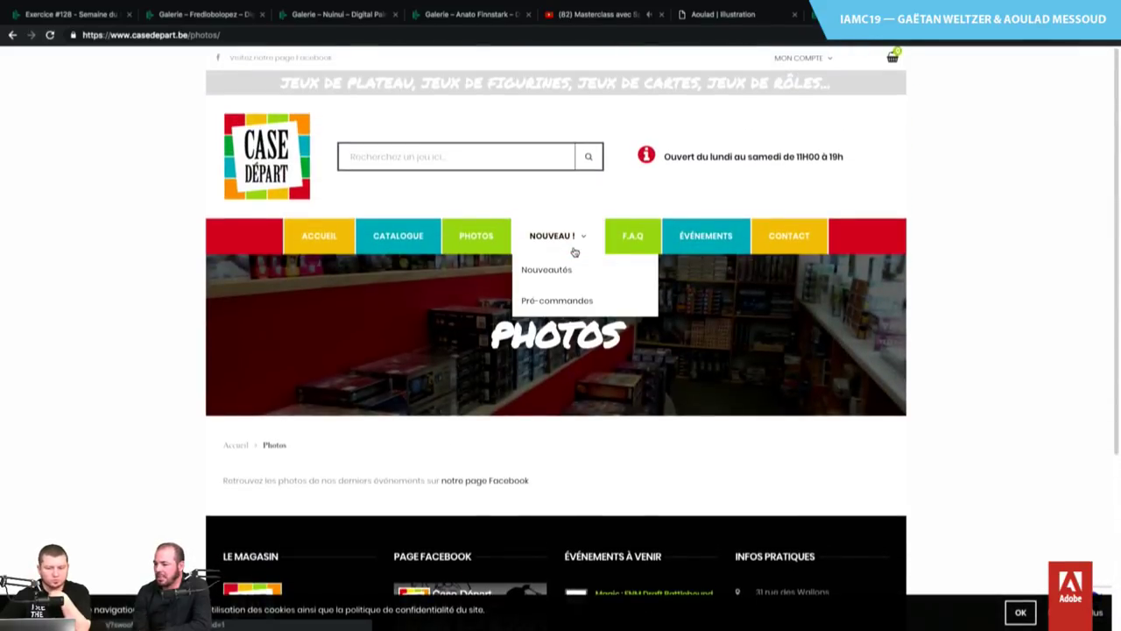
# Return to the Illustration gallery on aoulad.com and enlarge the picture of the bald man with the magic wand
pyautogui.click(717, 16)
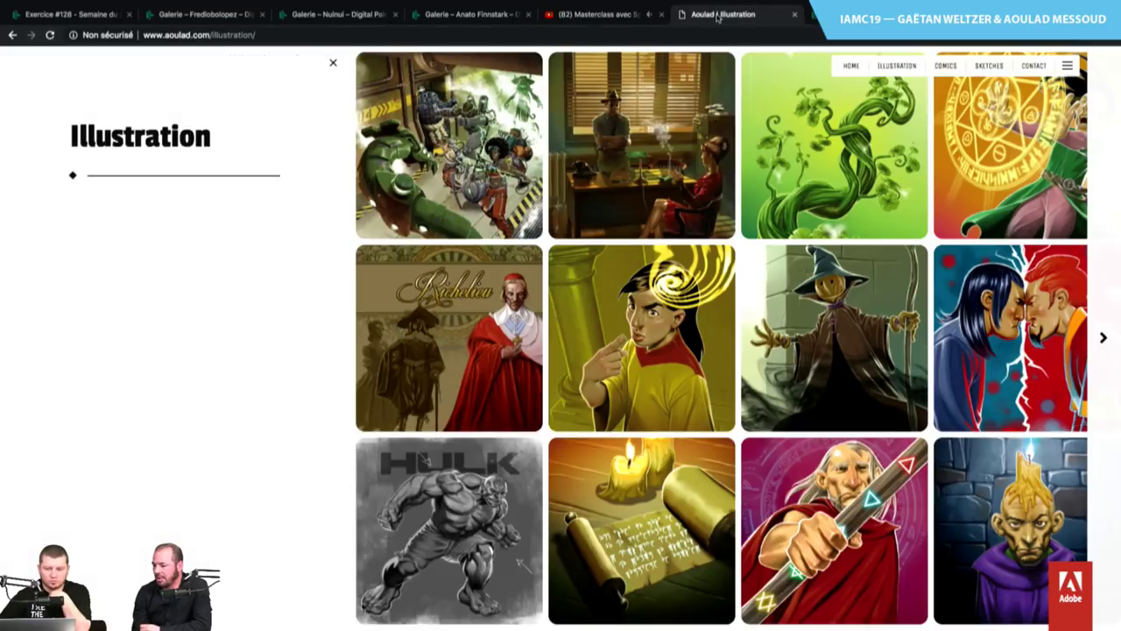
pyautogui.hscroll(3, 657, 346)
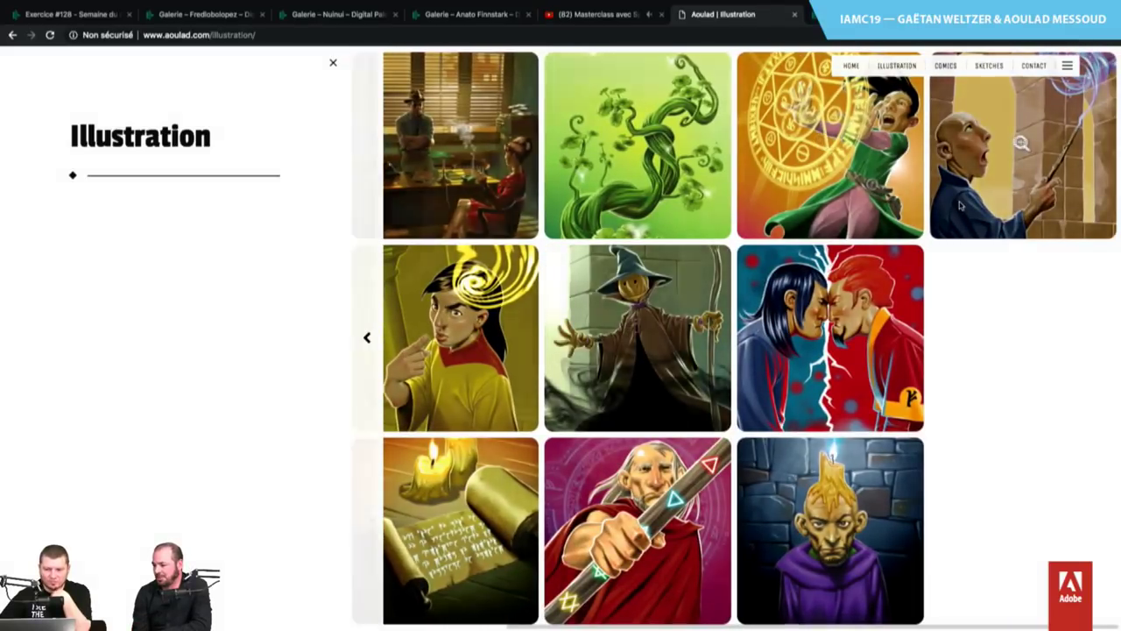
pyautogui.click(959, 205)
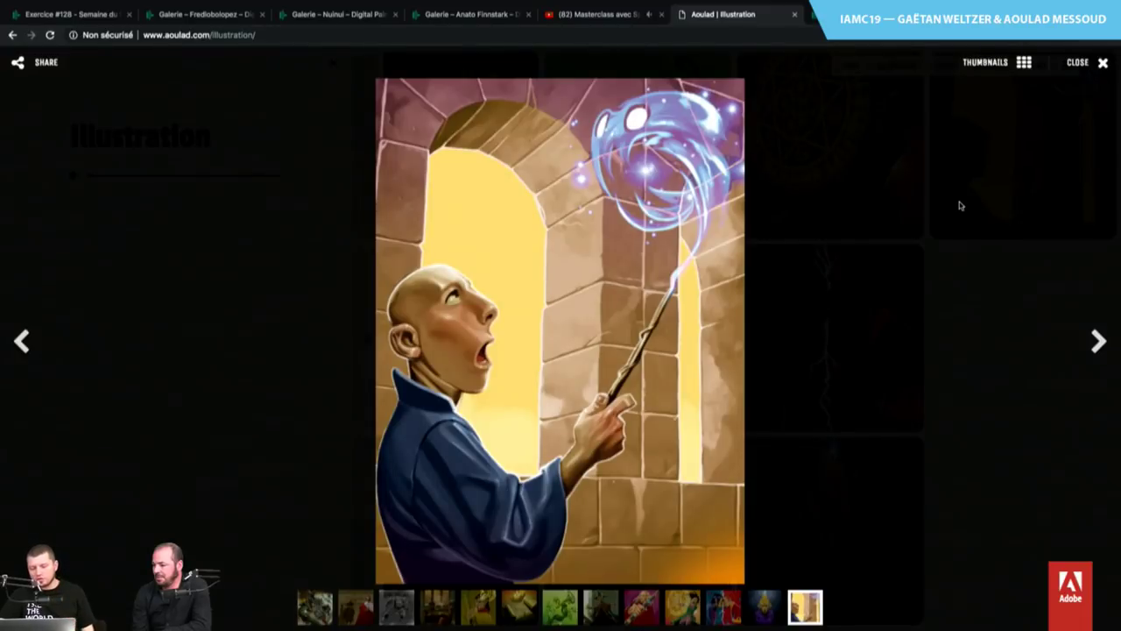
# View the enlarged illustrations backwards from the candle-headed man to the scroll with candles, and close the image viewer
pyautogui.press('Left')
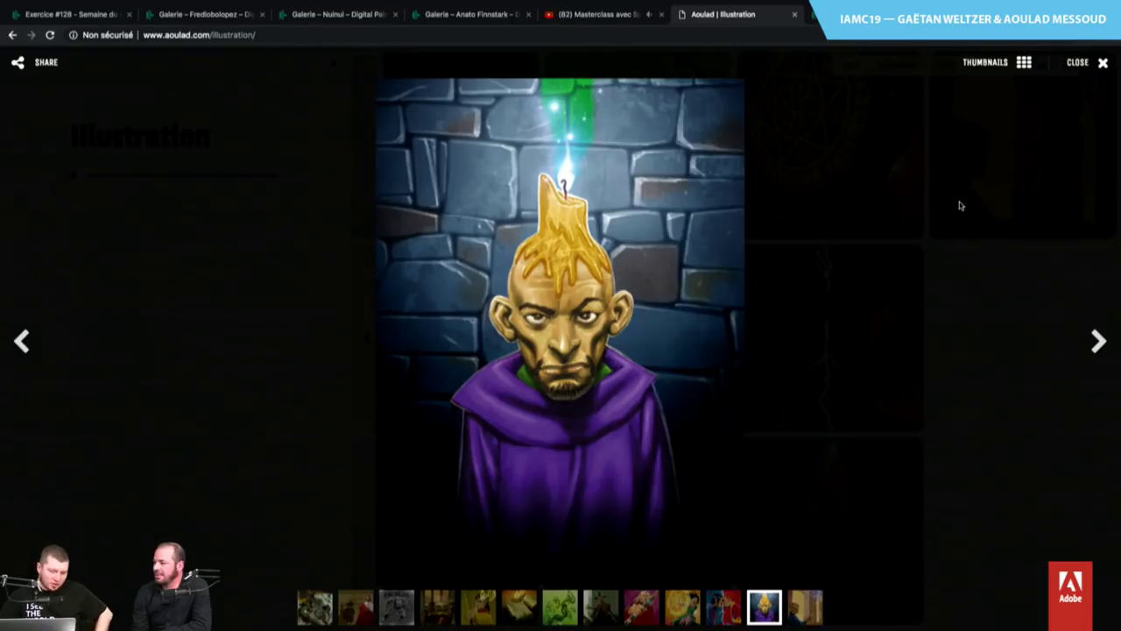
pyautogui.press('Left')
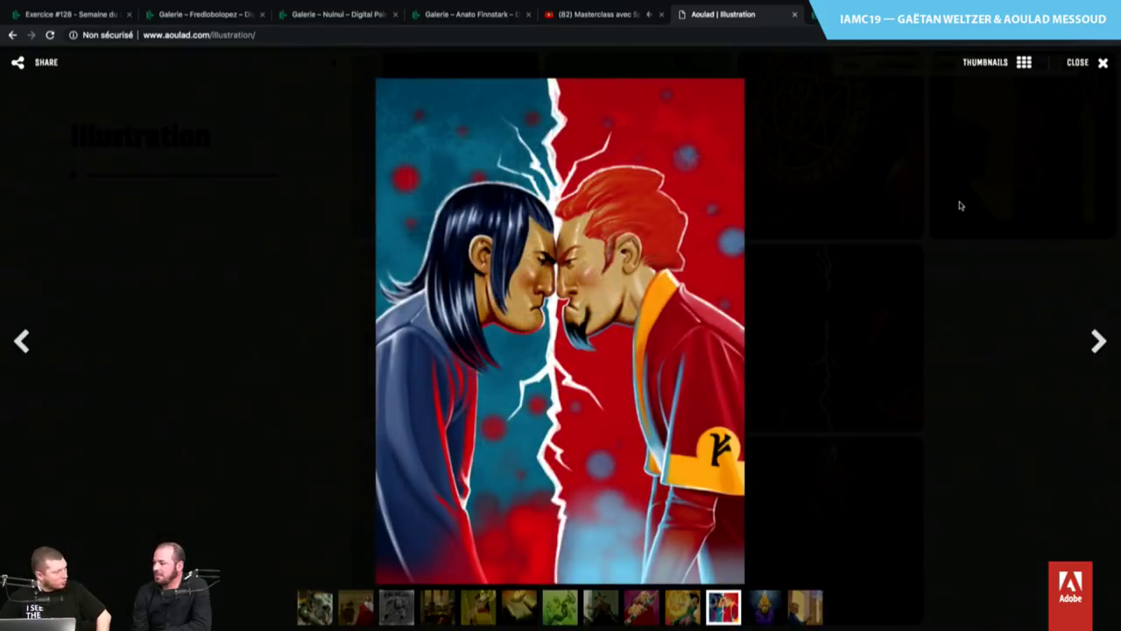
pyautogui.press('Left')
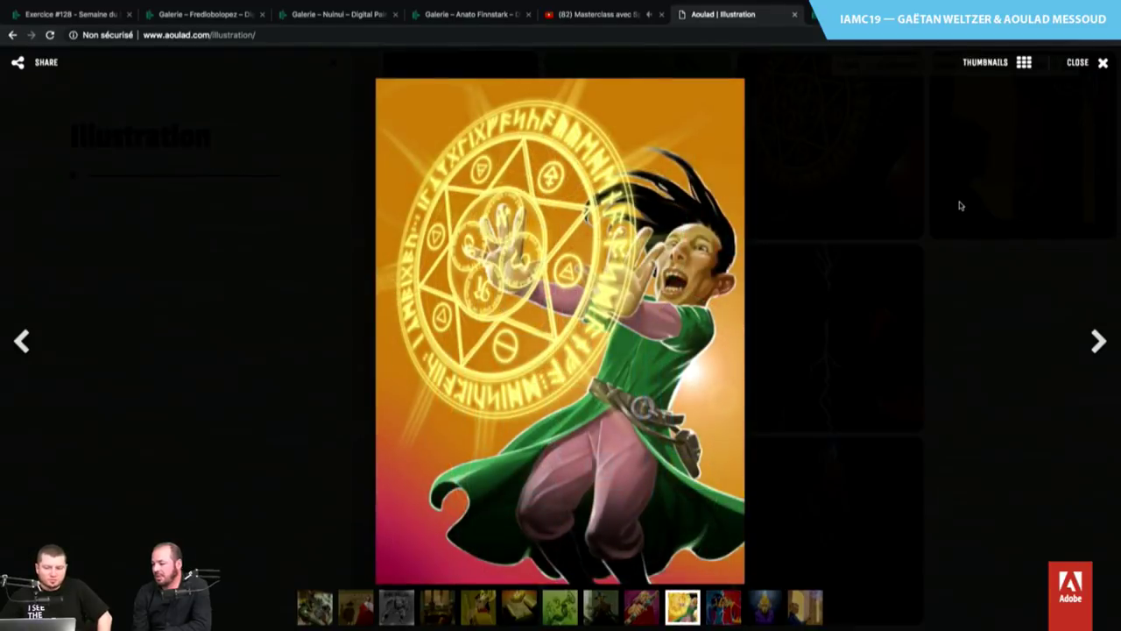
pyautogui.press('Left')
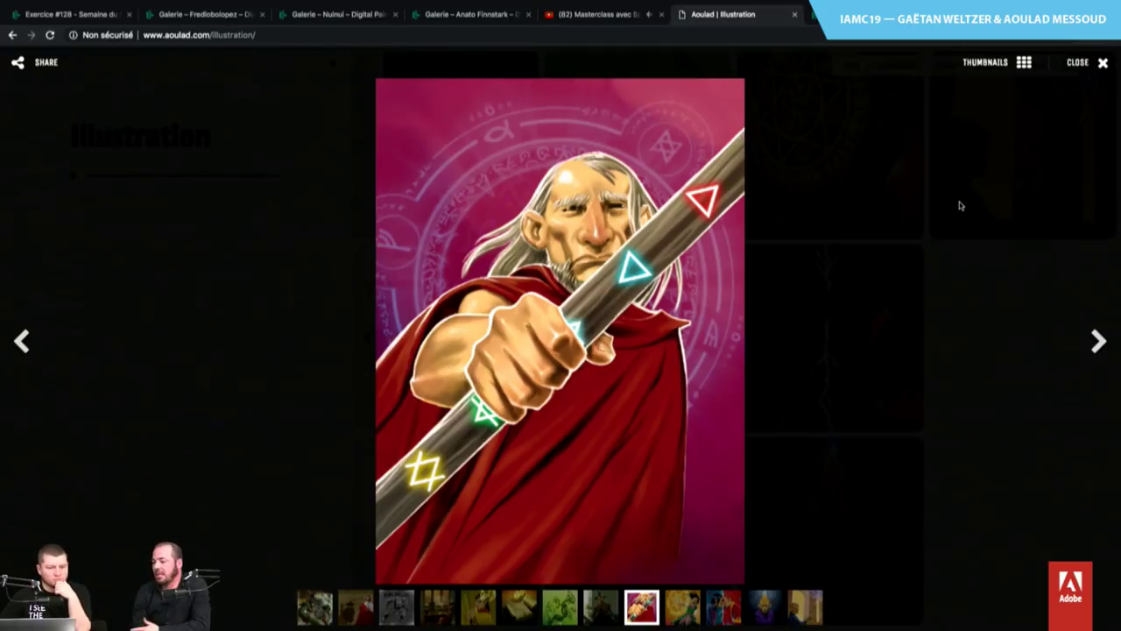
pyautogui.press('Left')
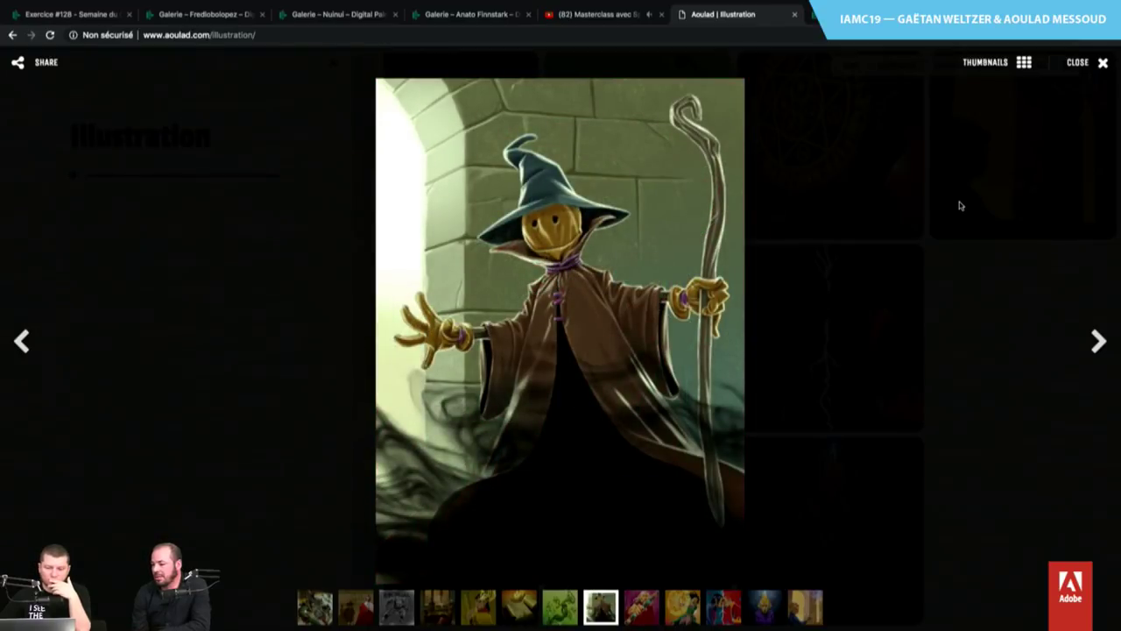
pyautogui.press('Left')
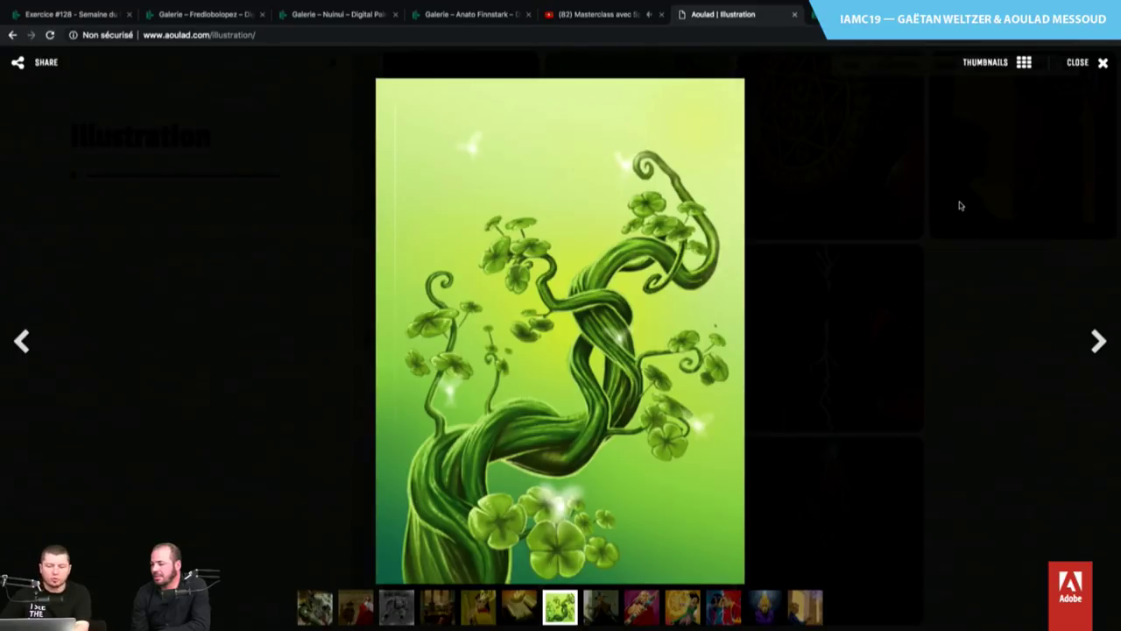
pyautogui.press('Left')
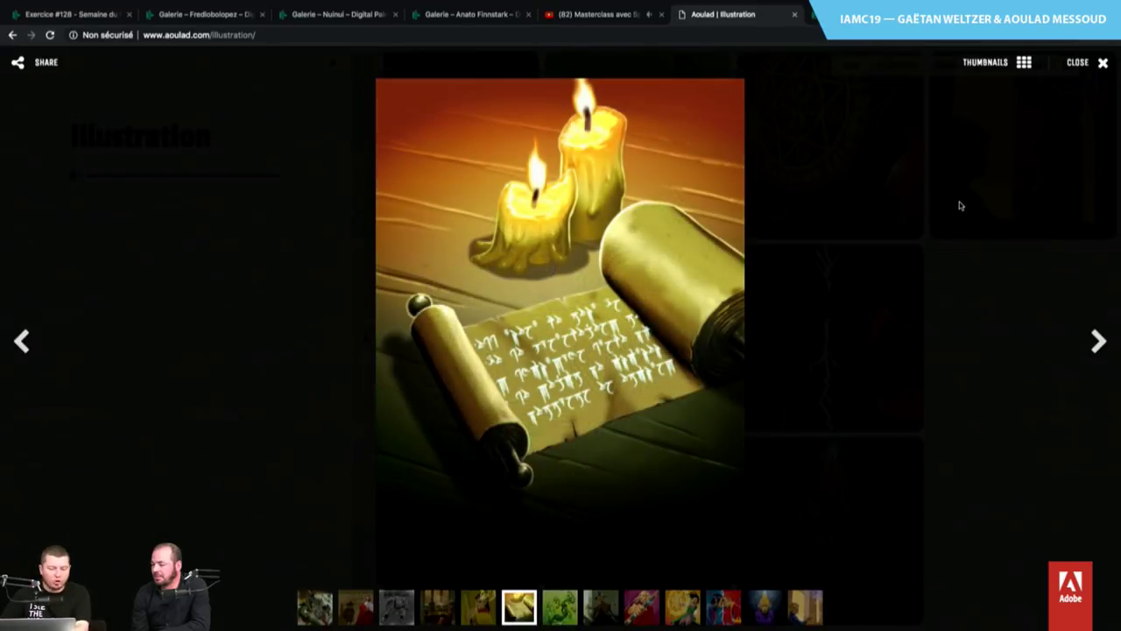
pyautogui.press('Escape')
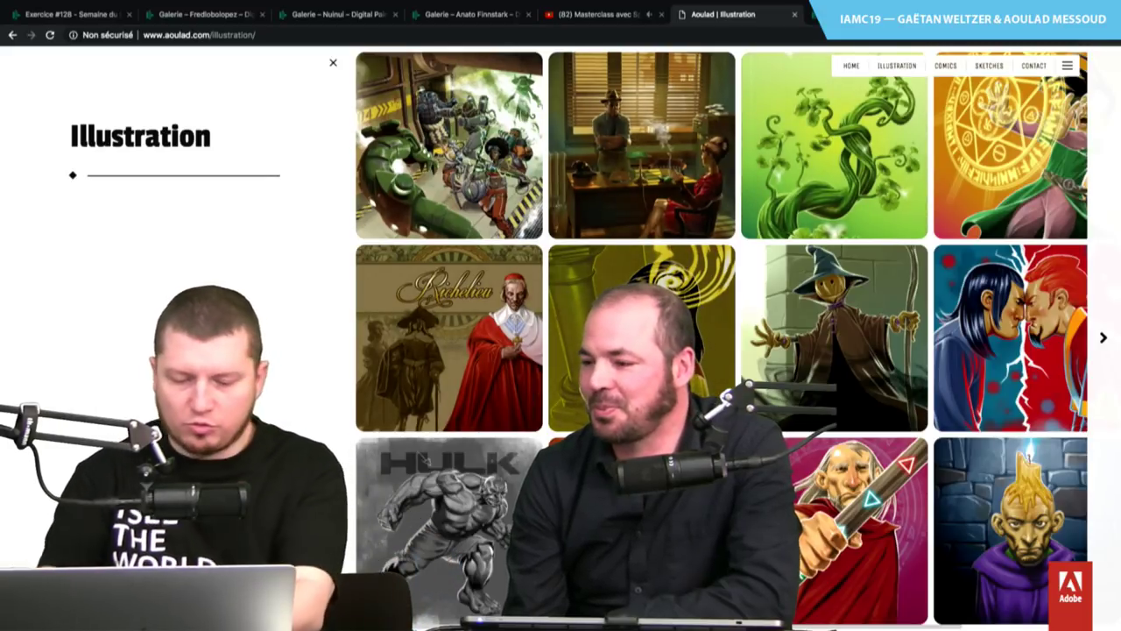
# Open the Sushi Dice product page on sitdown-games.com in a new tab
pyautogui.hotkey('ctrl', 'shift', 'n')
pyautogui.write('sus')
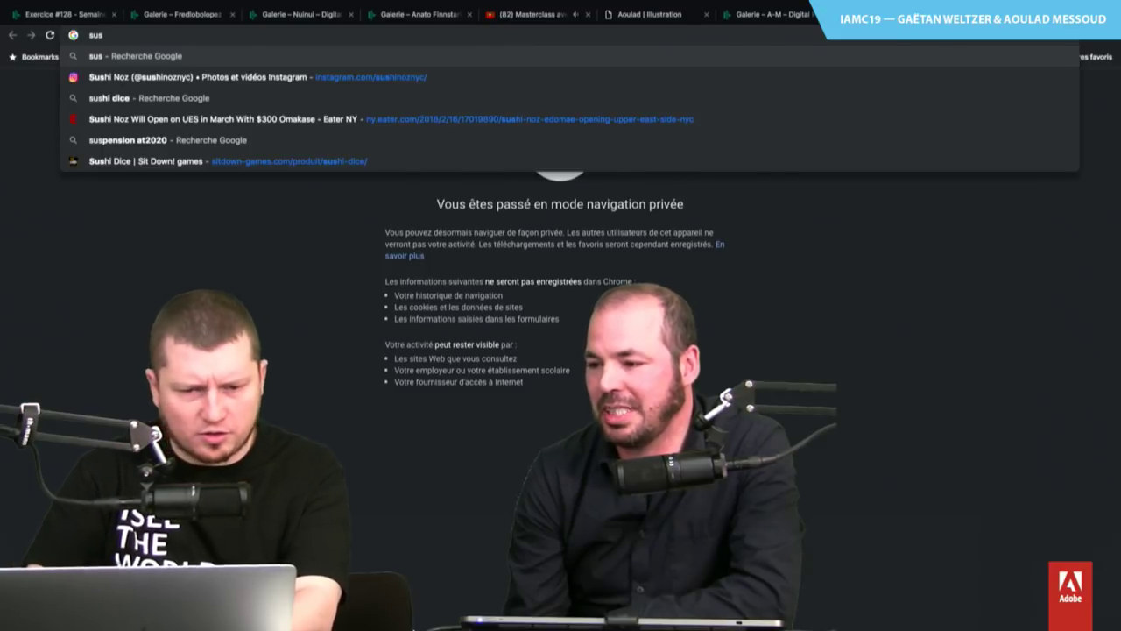
pyautogui.press('Down')
pyautogui.press('Down')
pyautogui.press('Down')
pyautogui.press('Down')
pyautogui.press('Down')
pyautogui.press('Return')
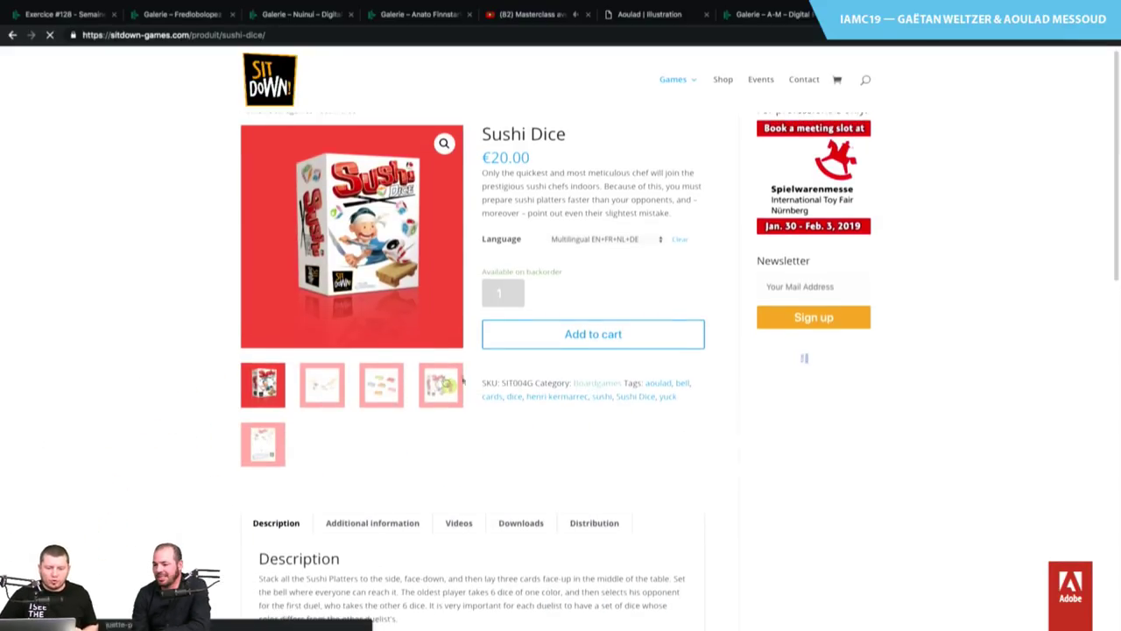
# View the enlarged Sushi Dice product images, close the viewer at the sushi platter cards and show the dice-rolling hands picture on the page
pyautogui.click(444, 143)
pyautogui.press('Right')
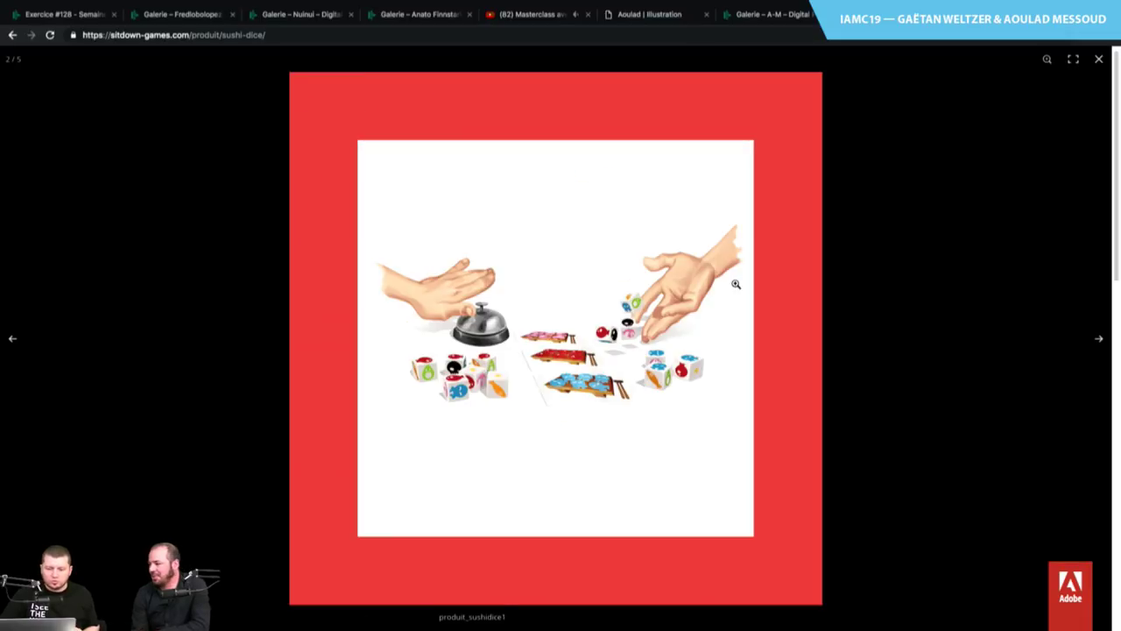
pyautogui.press('Right')
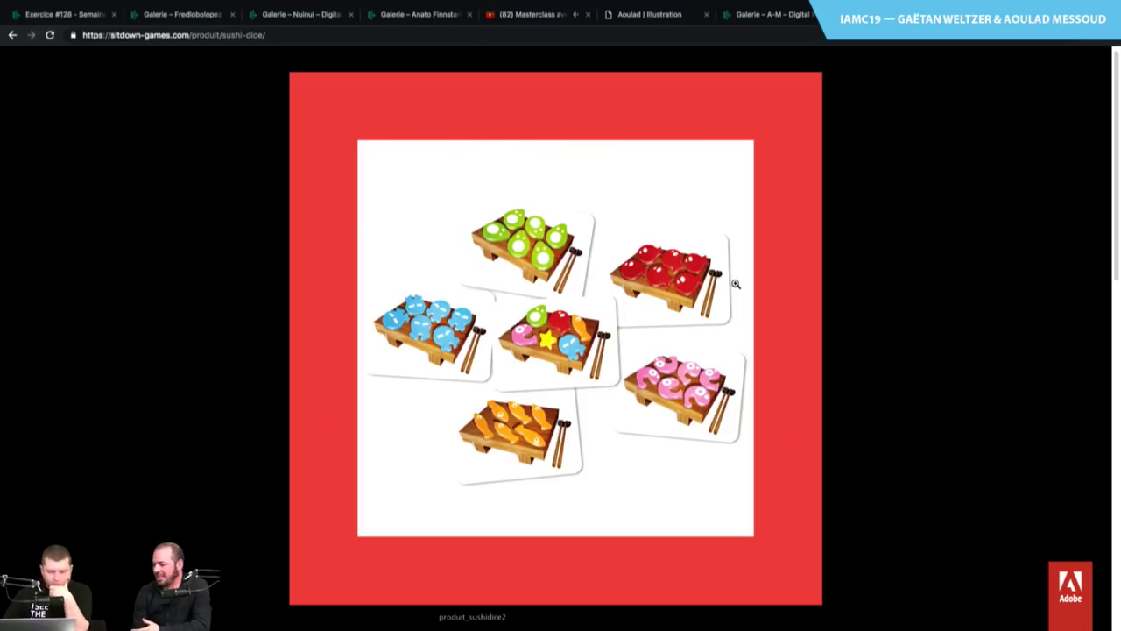
pyautogui.press('Right')
pyautogui.press('Right')
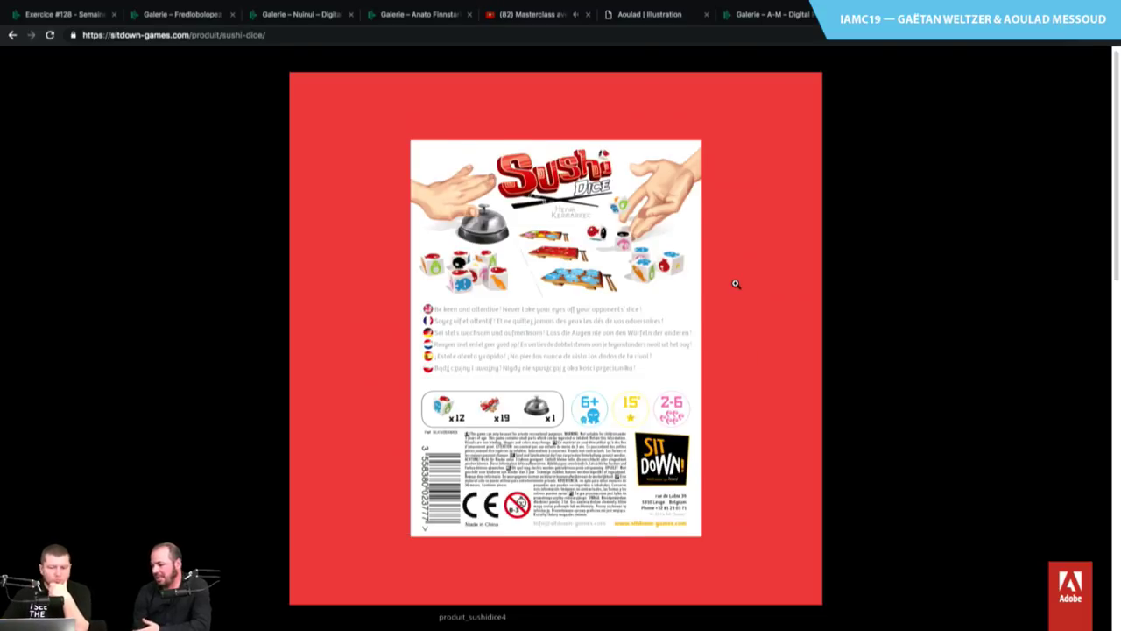
pyautogui.press('Right')
pyautogui.press('Right')
pyautogui.press('Right')
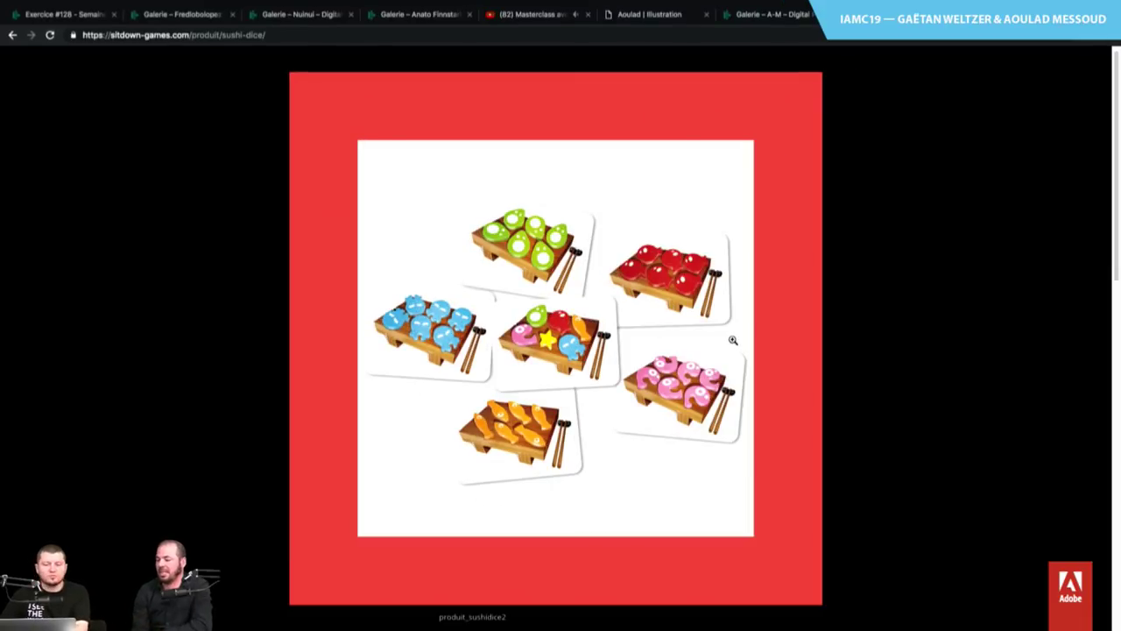
pyautogui.click(733, 339)
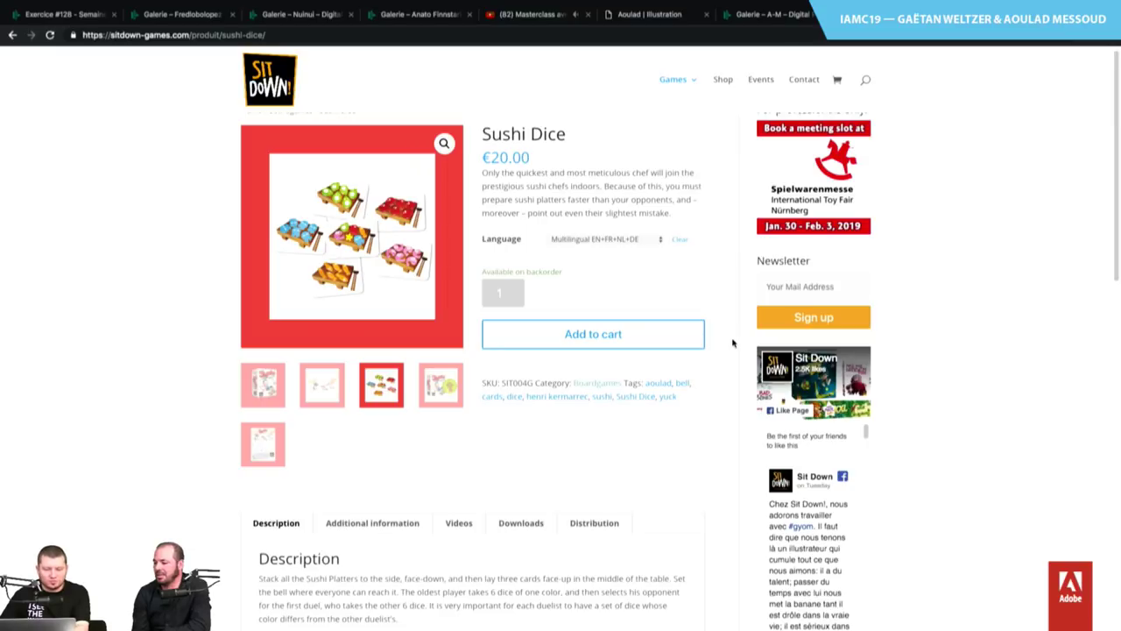
pyautogui.click(321, 384)
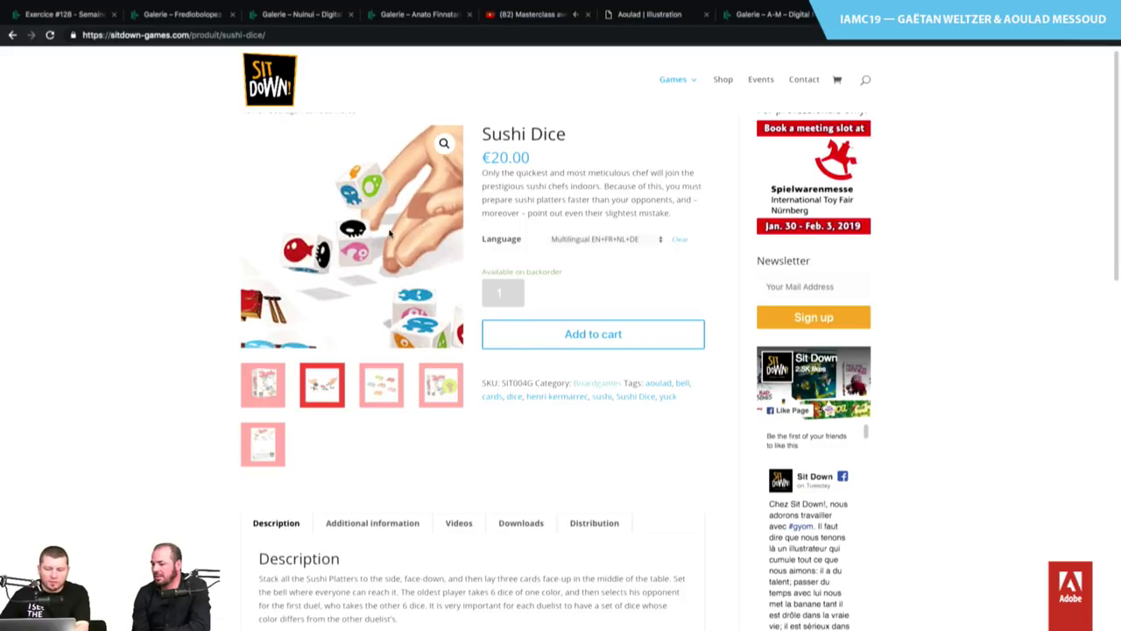
# Open a private browsing tab and try the suggested Sushi Dice address on sitdown-games.com with "badbones" added at its end
pyautogui.press('super+shift+n')
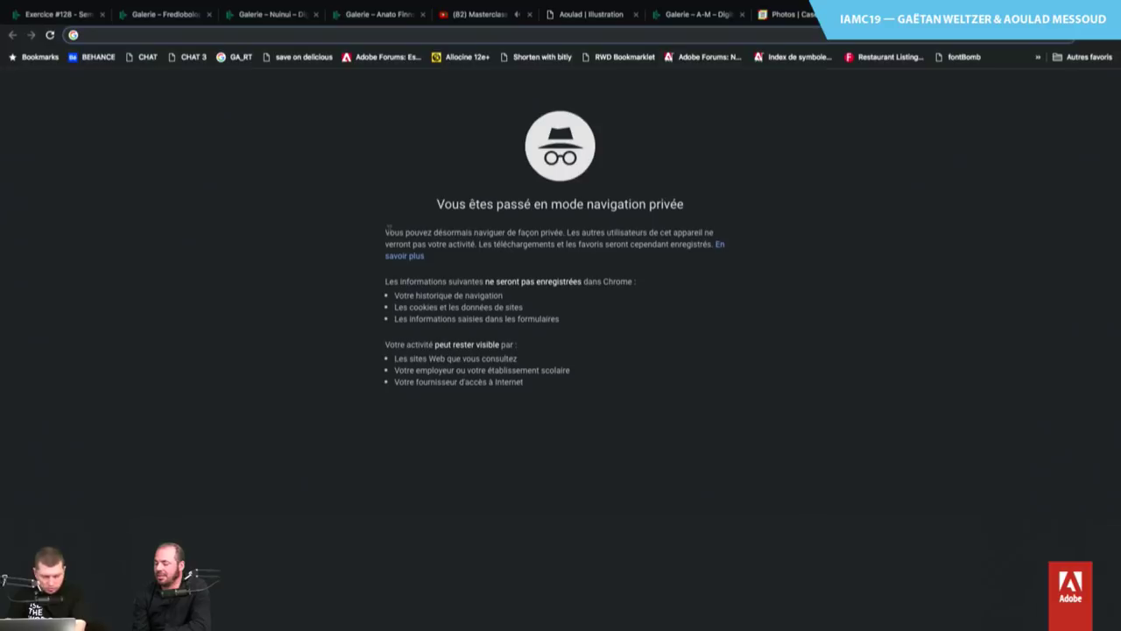
pyautogui.write('sitdown-games.com')
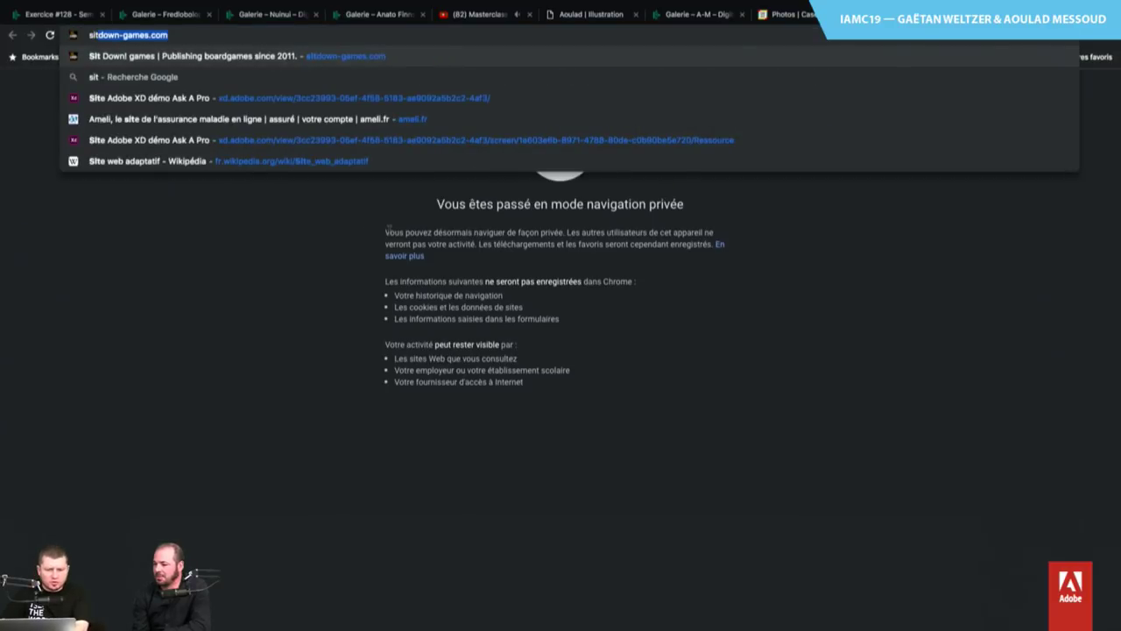
pyautogui.press('Right')
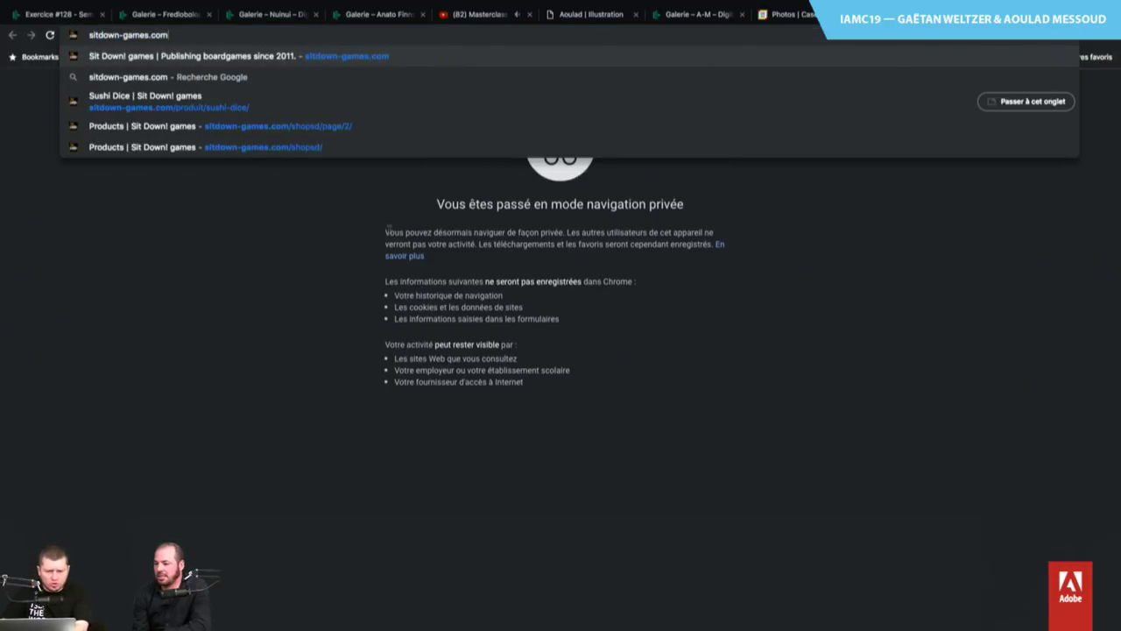
pyautogui.press('Down')
pyautogui.press('Down')
pyautogui.press('Down')
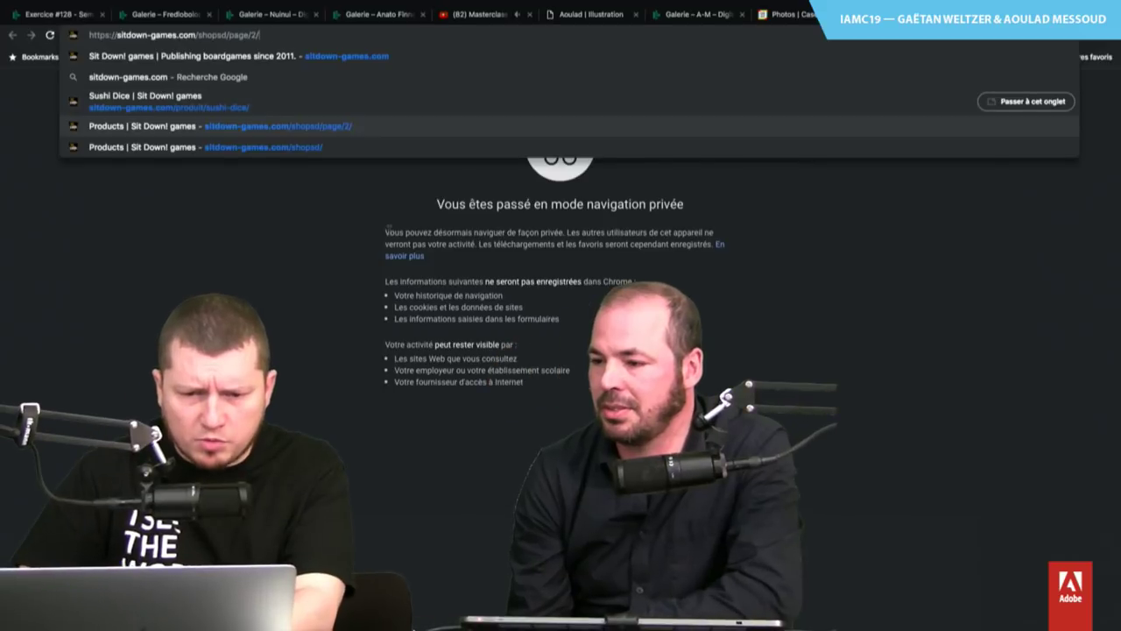
pyautogui.press('Up')
pyautogui.press('Up')
pyautogui.press('Up')
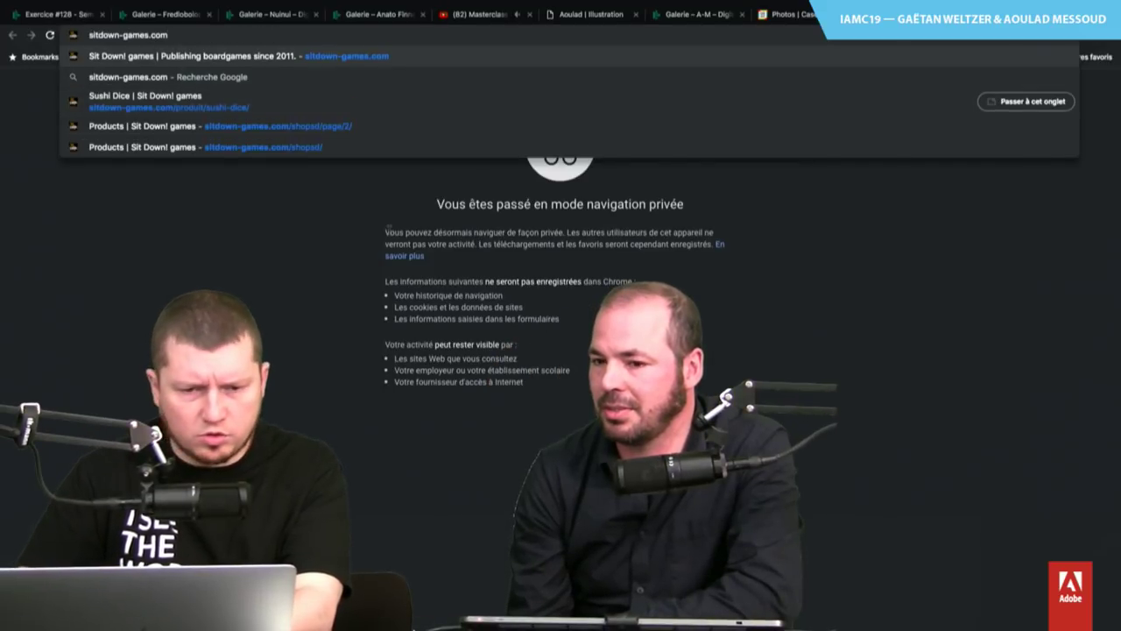
pyautogui.press('Down')
pyautogui.press('Down')
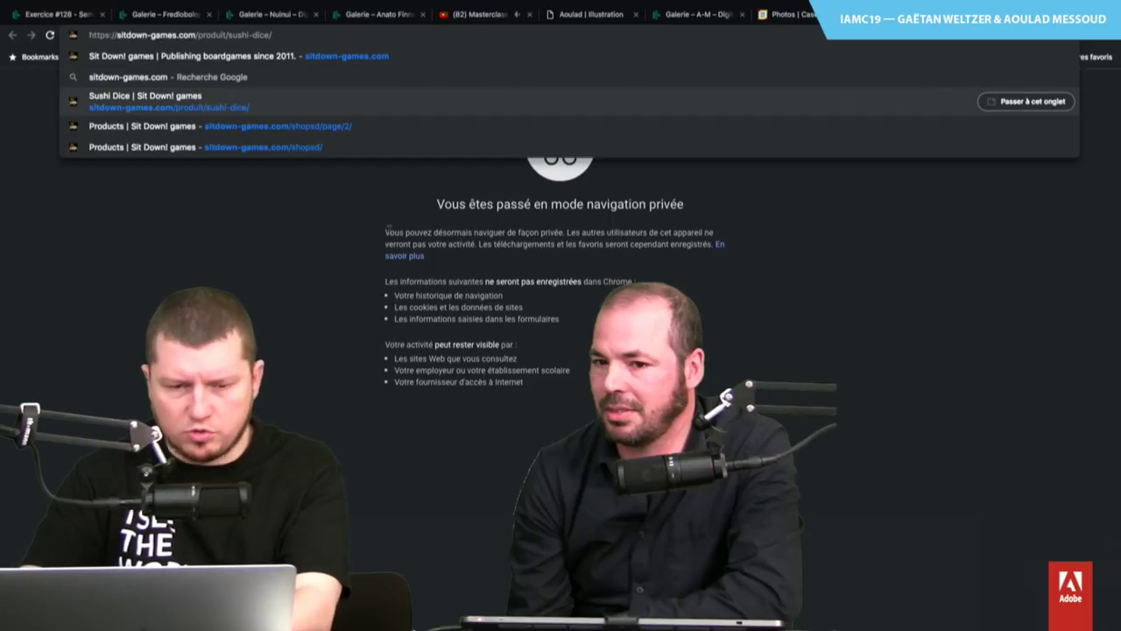
pyautogui.press('BackSpace')
pyautogui.write('badbones')
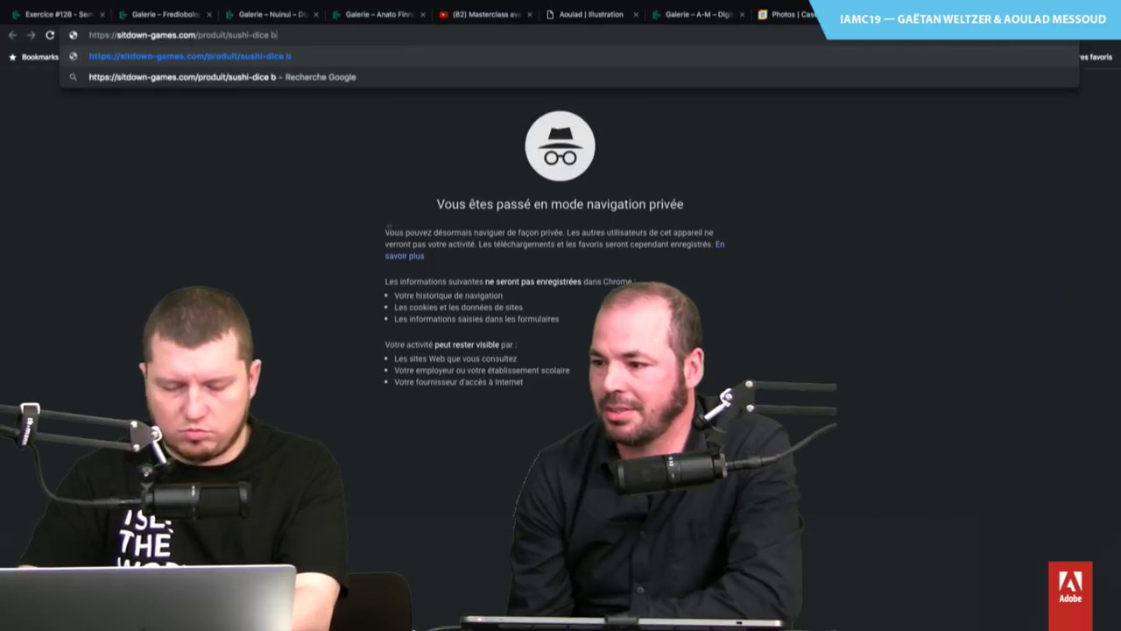
pyautogui.press('Return')
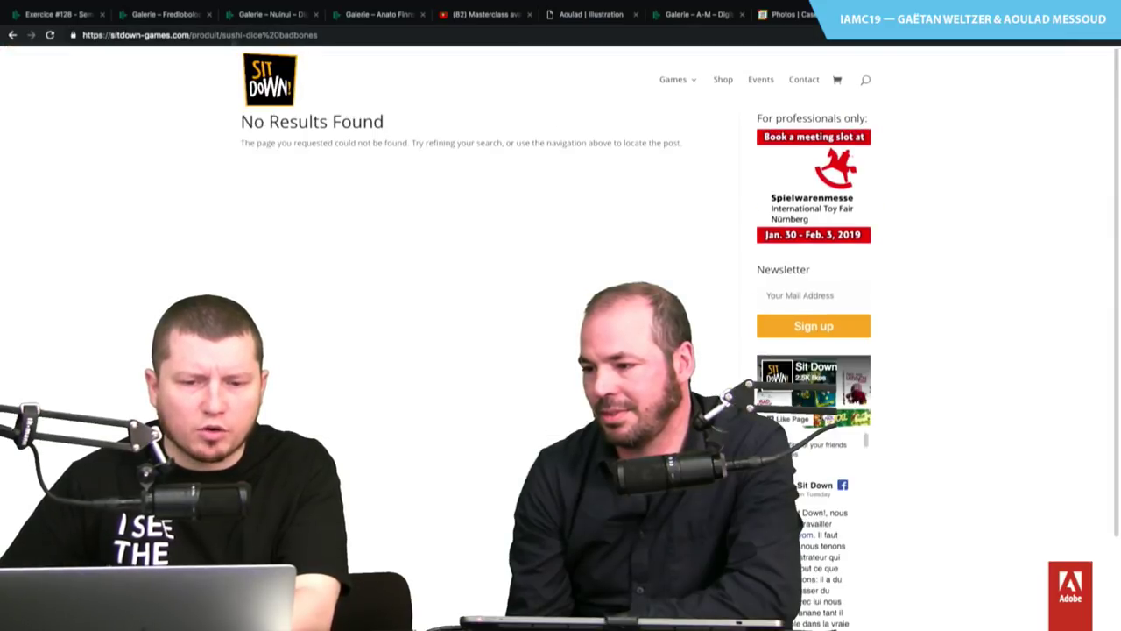
# Try the page address again with "sushi-dice" removed in front of "badbones"
pyautogui.doubleClick(232, 35)
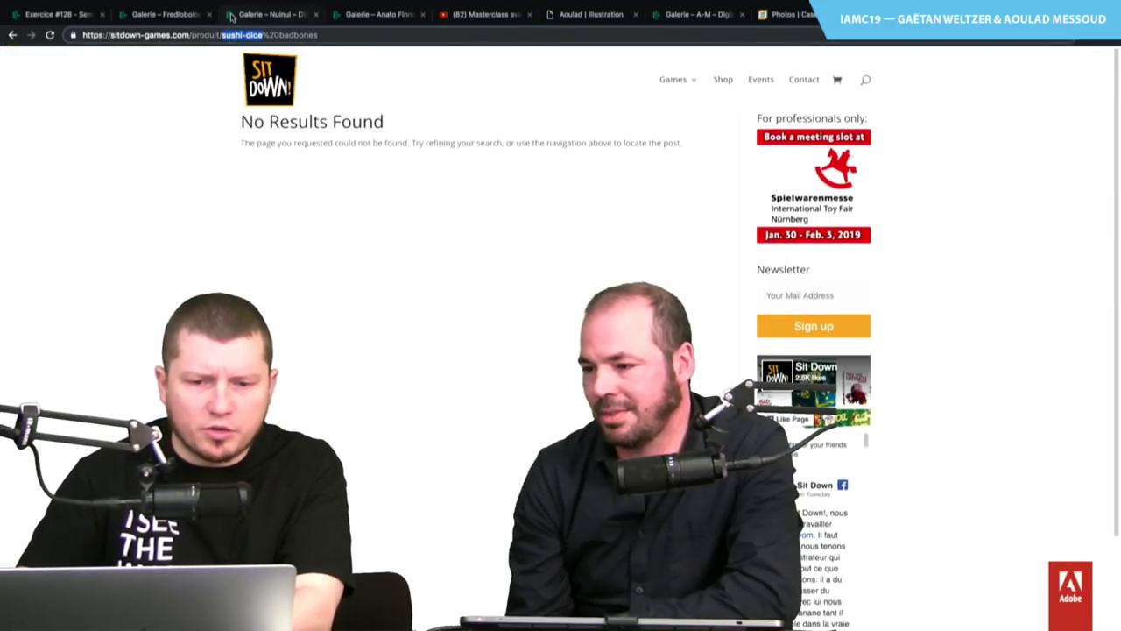
pyautogui.press('BackSpace')
pyautogui.press('Delete')
pyautogui.press('Delete')
pyautogui.press('Delete')
pyautogui.press('Delete')
pyautogui.press('Delete')
pyautogui.press('Return')
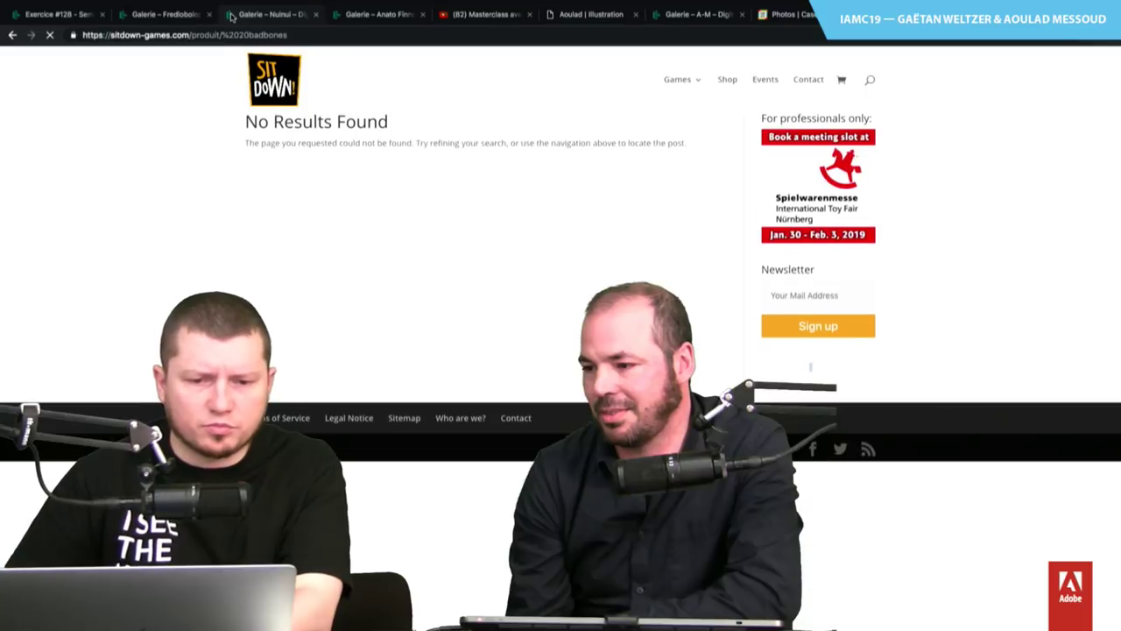
# Open the Bad Bones product page from the site's list of games
pyautogui.moveTo(688, 86)
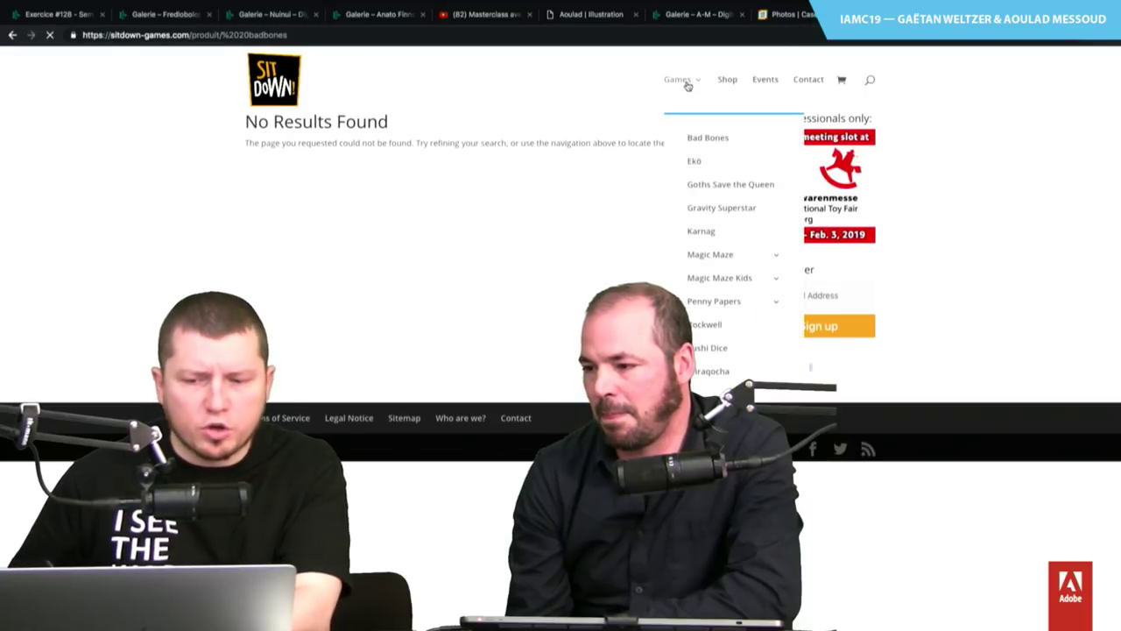
pyautogui.click(727, 80)
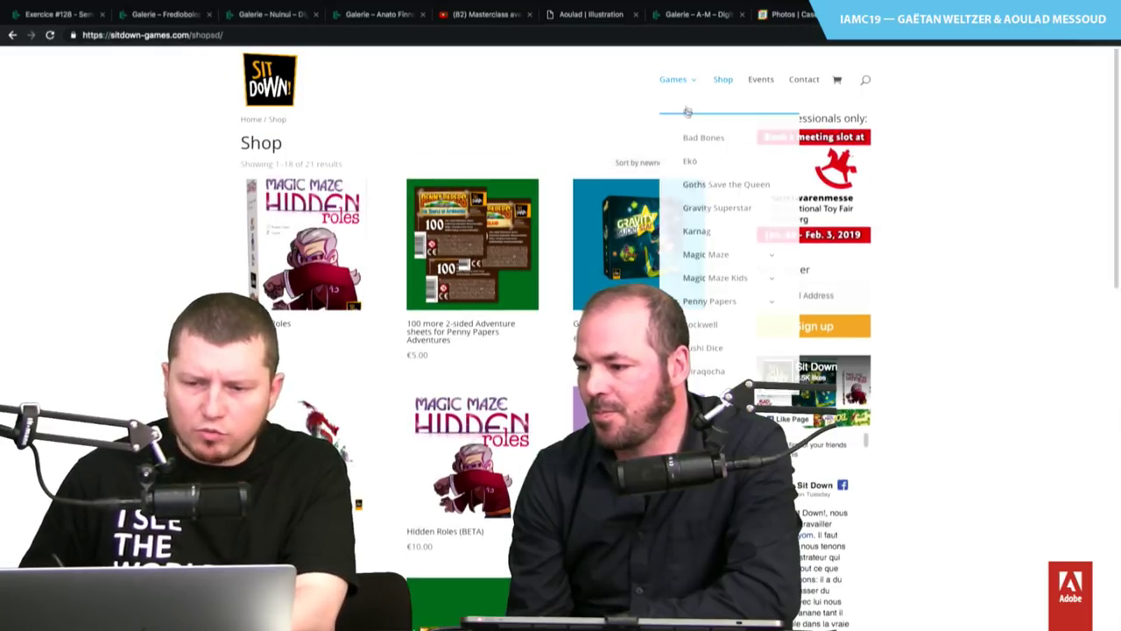
pyautogui.click(684, 138)
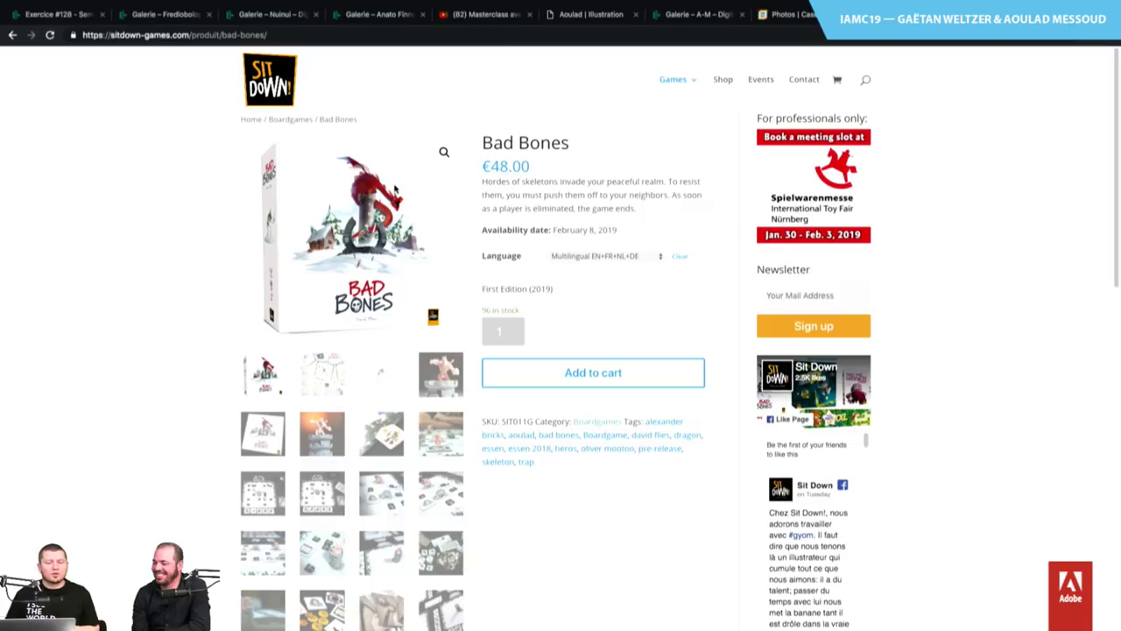
# Enlarge the Bad Bones box picture and view the images up to the figure on the tower against an orange background
pyautogui.click(444, 151)
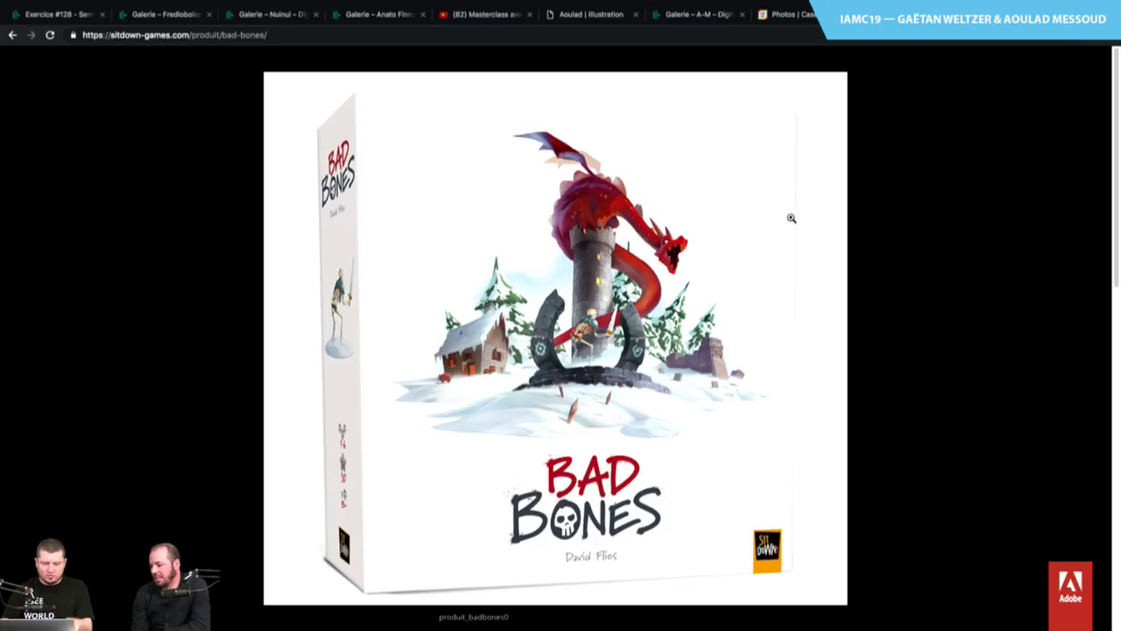
pyautogui.press('Right')
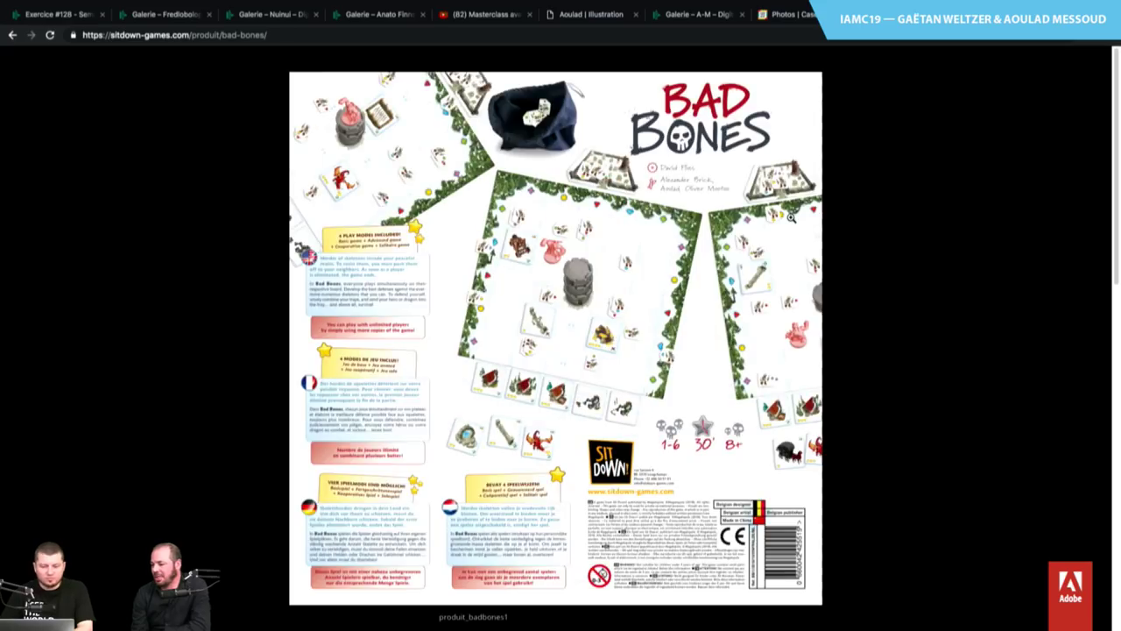
pyautogui.press('Right')
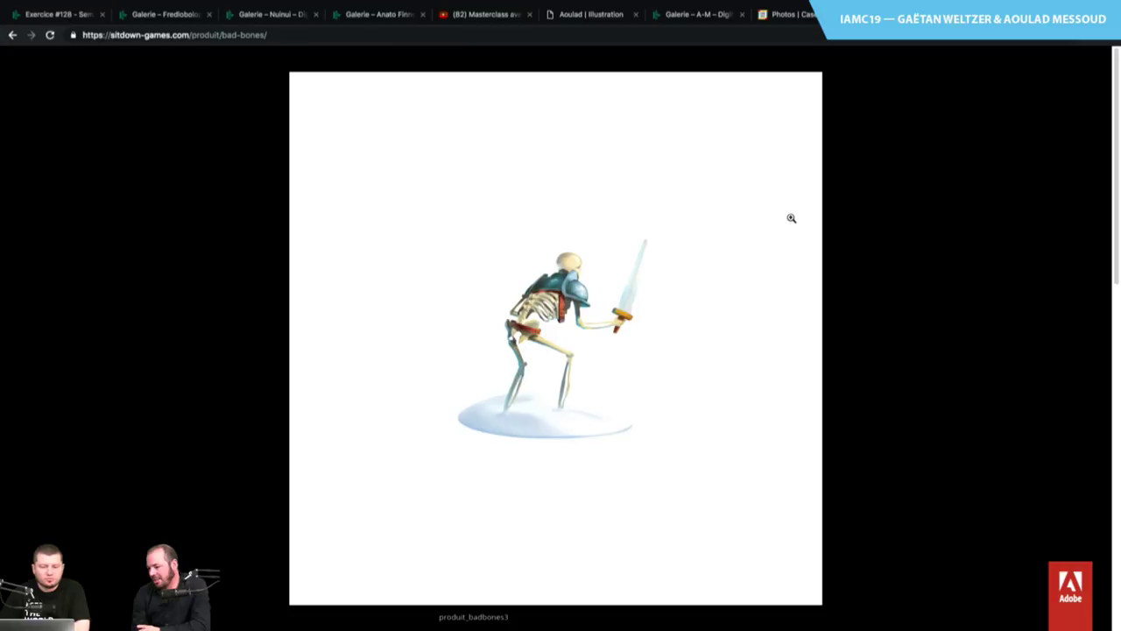
pyautogui.press('Right')
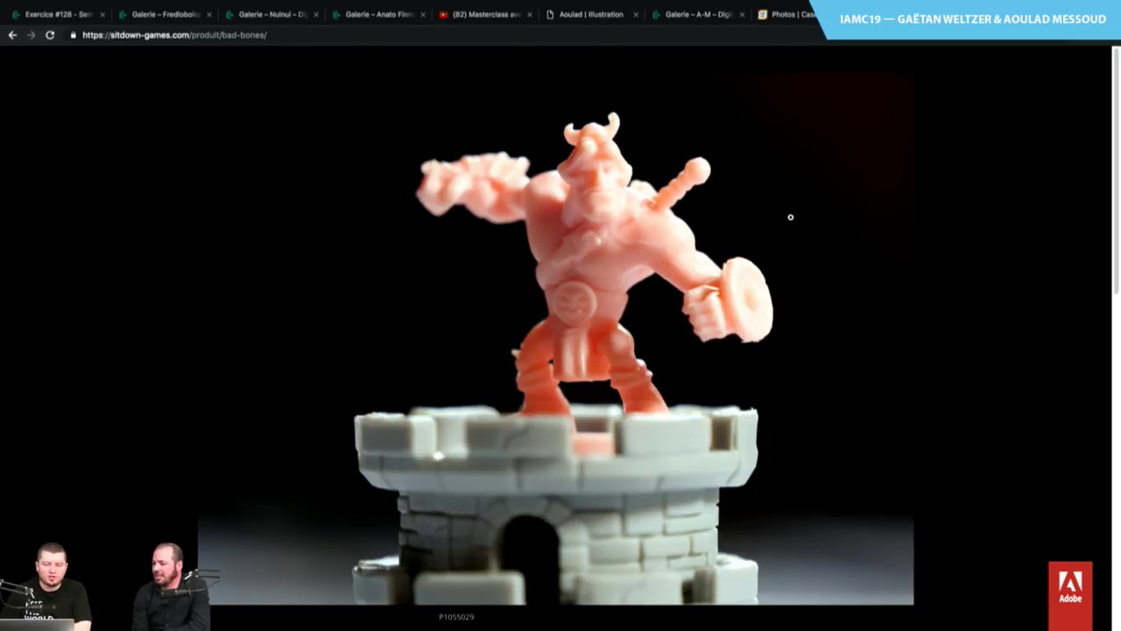
pyautogui.press('Right')
pyautogui.press('Right')
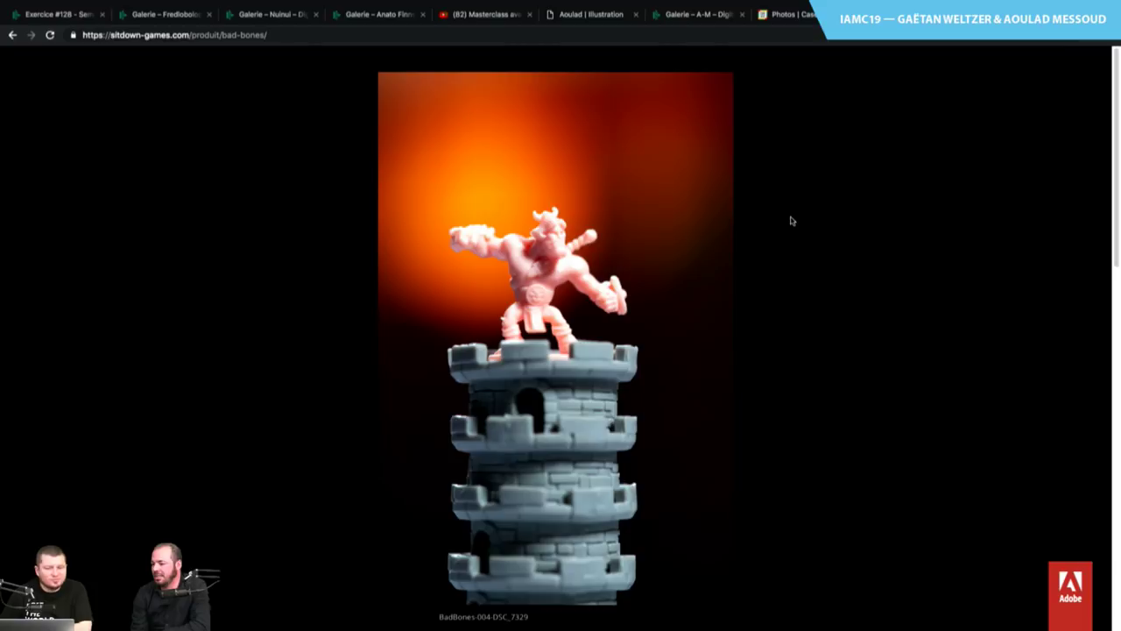
# View the enlarged photos from the skeleton token through the full game boards to the close-up with the portal tile
pyautogui.press('Right')
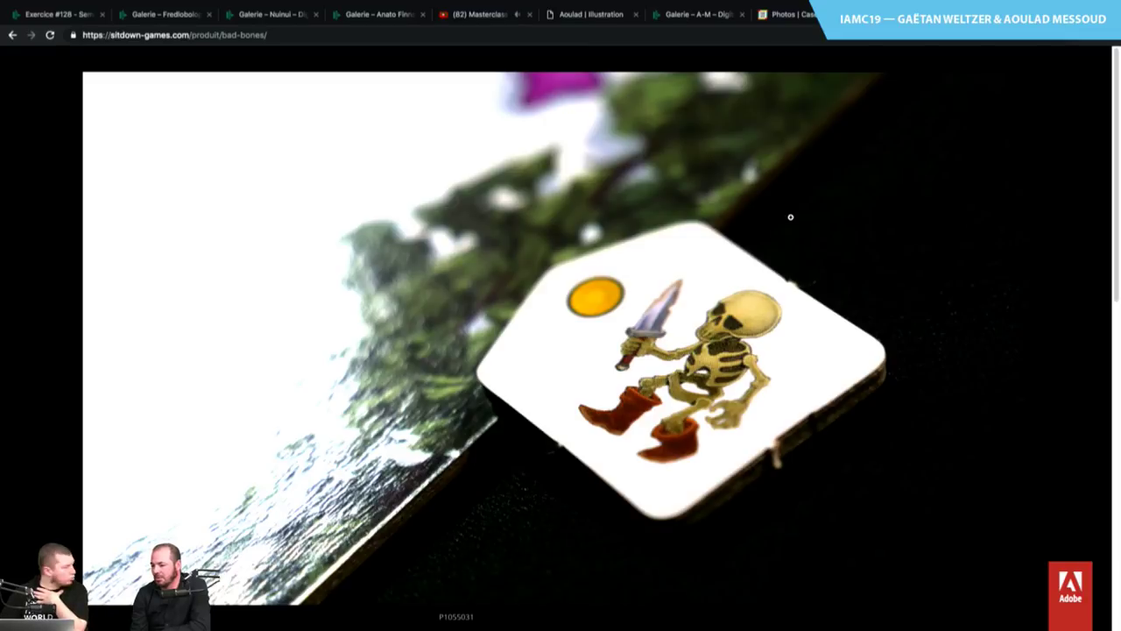
pyautogui.press('Right')
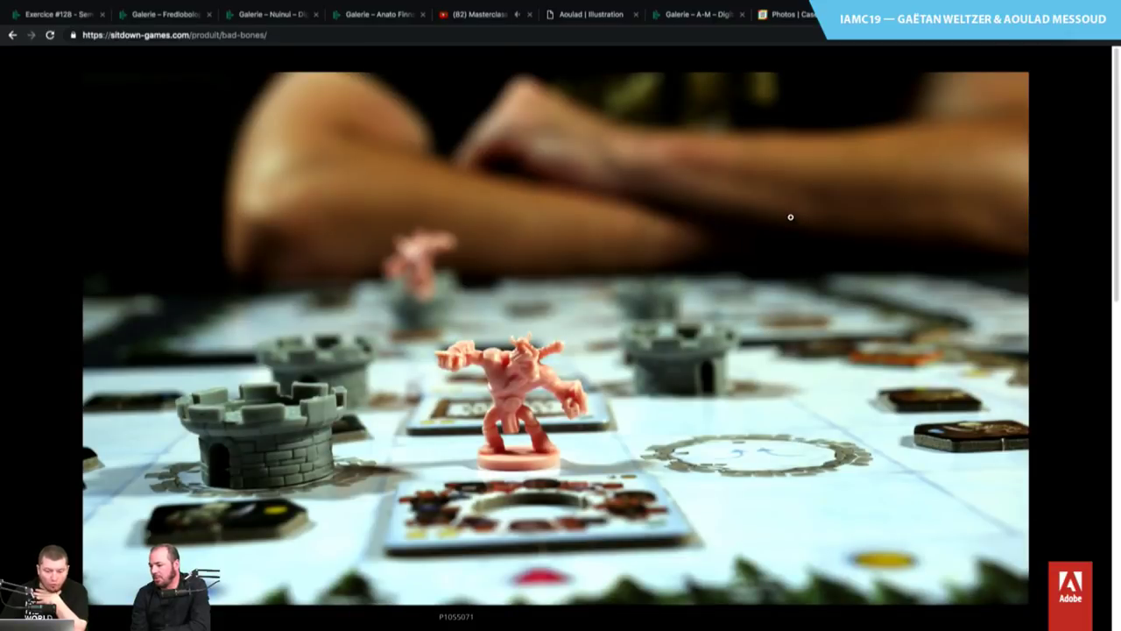
pyautogui.press('Right')
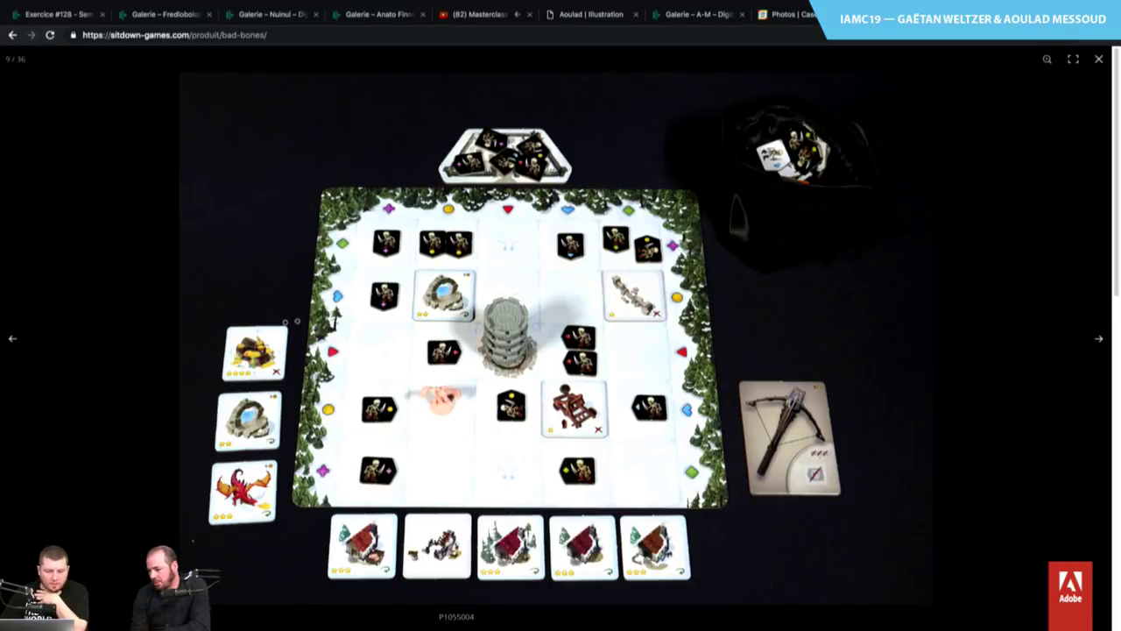
pyautogui.press('Right')
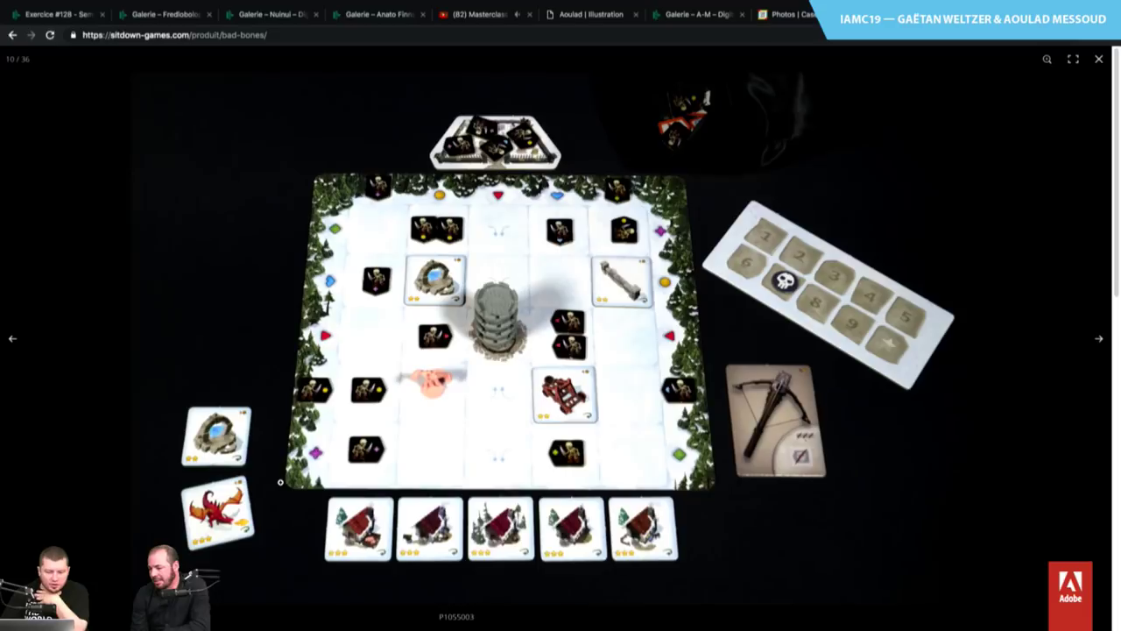
pyautogui.press('Right')
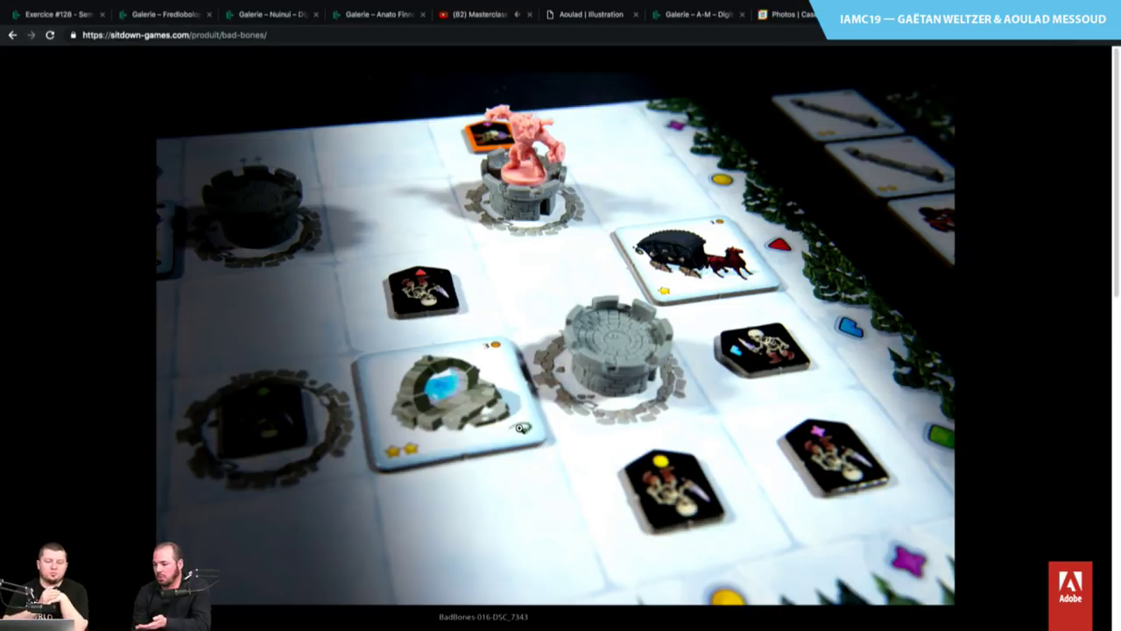
# View the enlarged photos of the tower on the game board and the overview of all Bad Bones game components
pyautogui.press('Left')
pyautogui.press('Left')
pyautogui.press('Left')
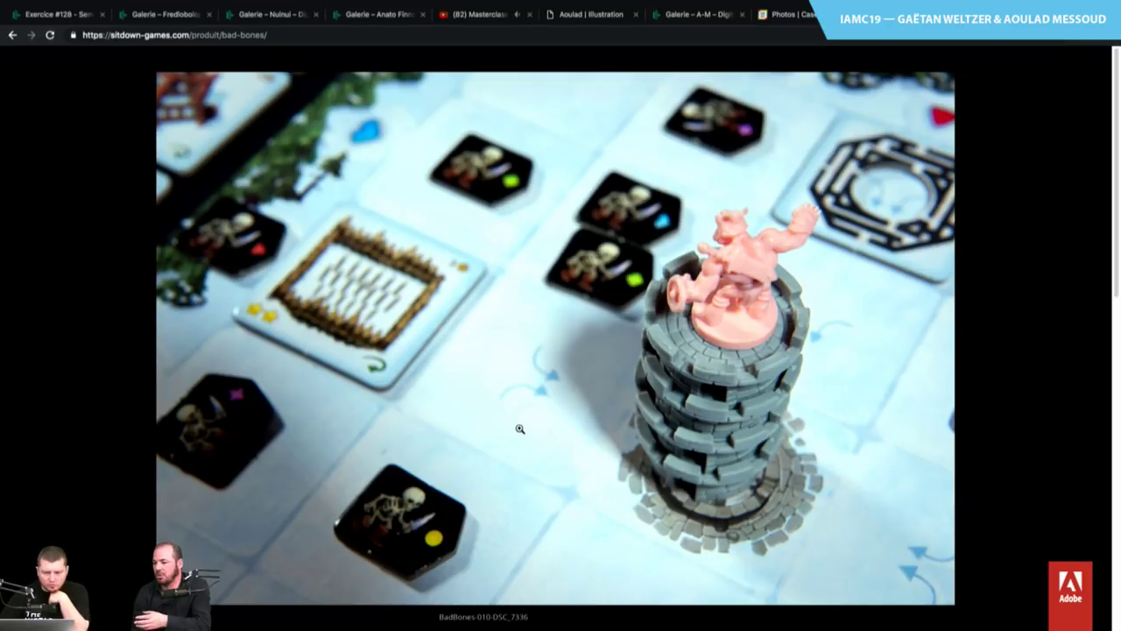
pyautogui.press('Left')
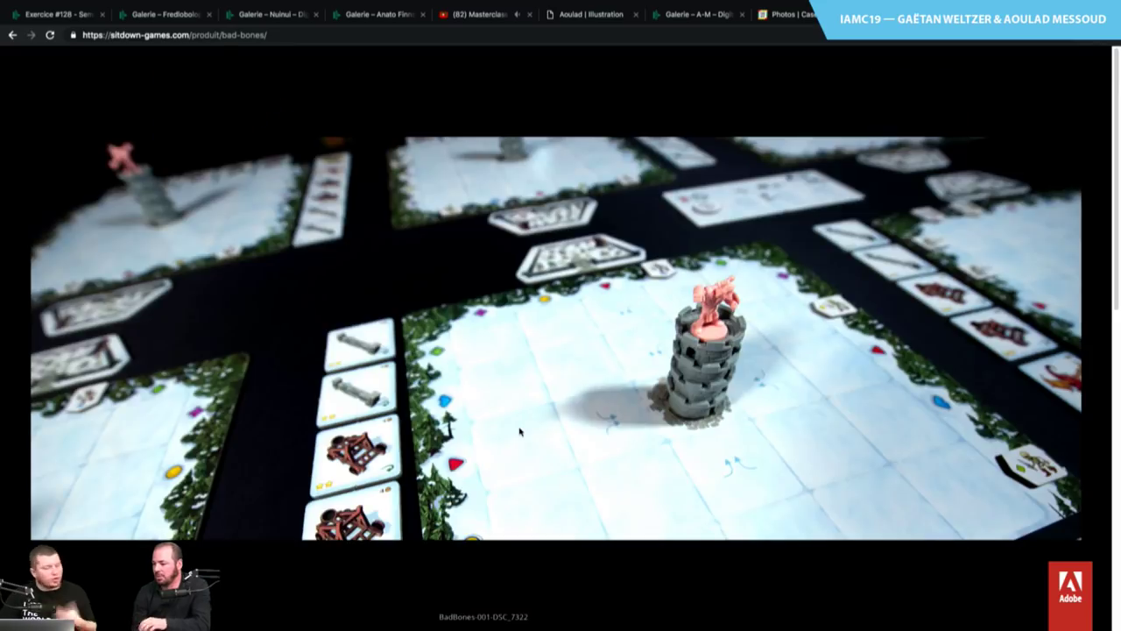
pyautogui.press('Left')
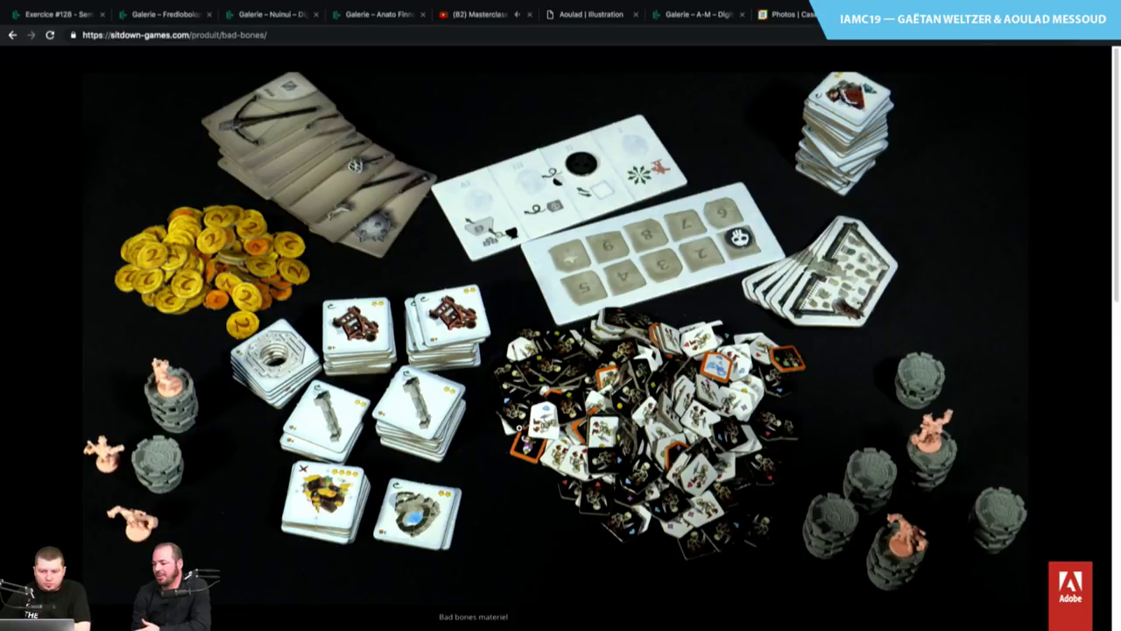
# View the enlarged photos of the coins, weapon cards, board setup, trap tiles and the close-up of the horned figure on its tower
pyautogui.click(519, 427)
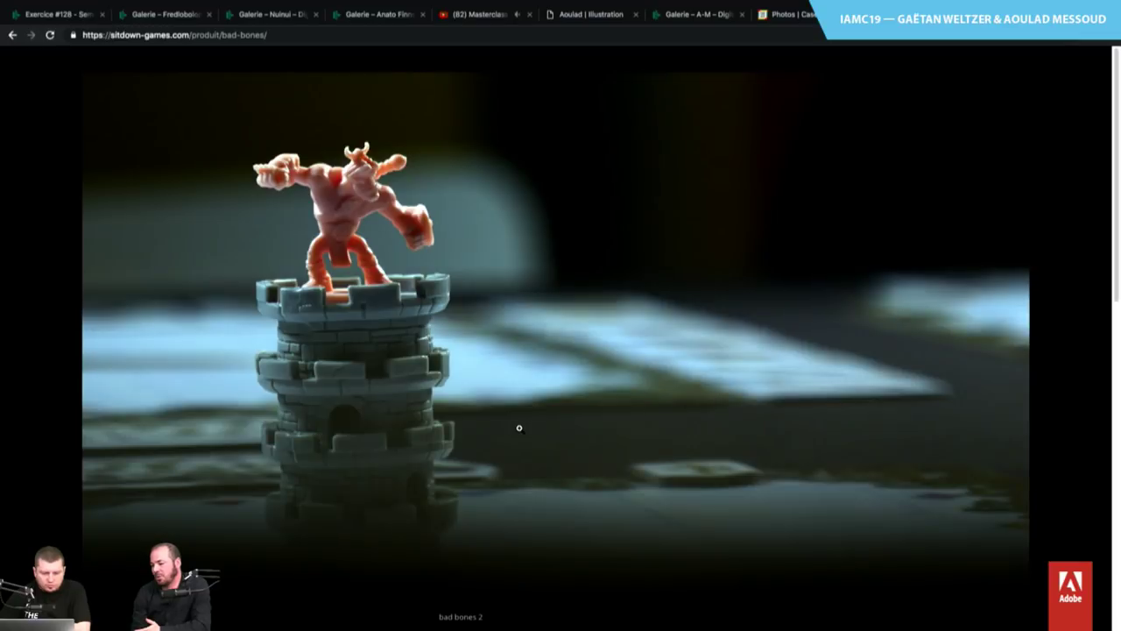
pyautogui.click(591, 406)
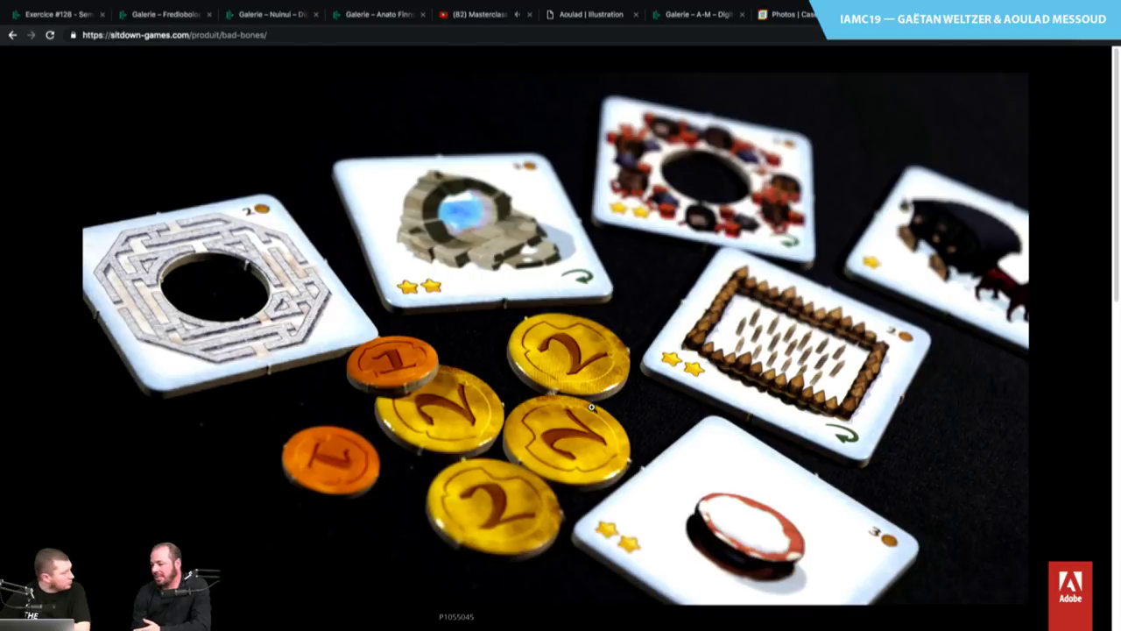
pyautogui.click(591, 406)
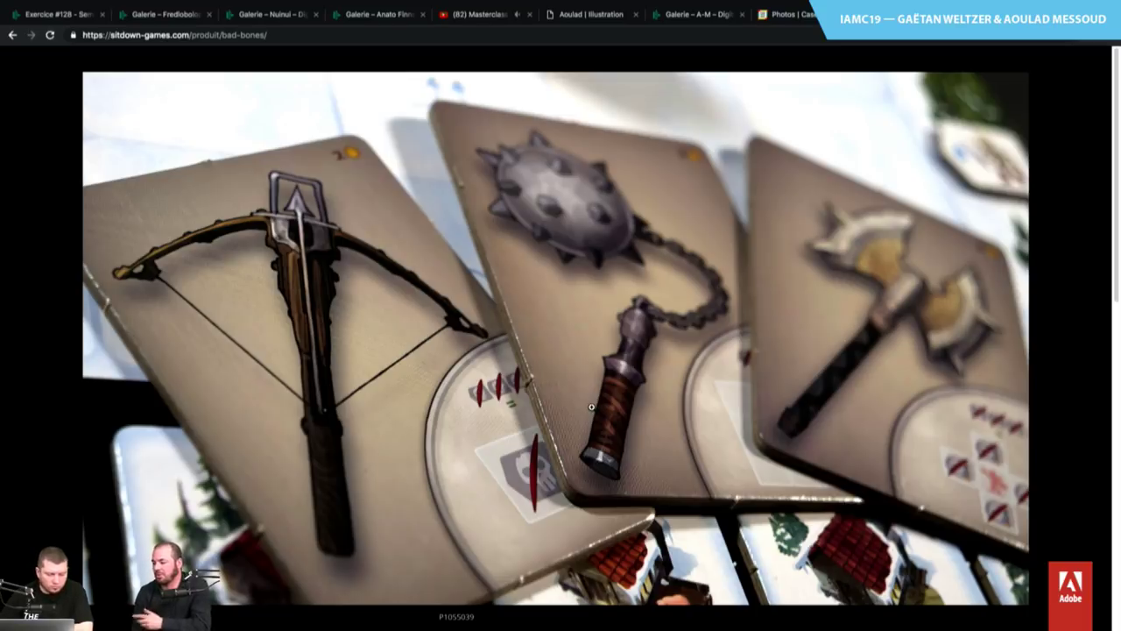
pyautogui.press('Left')
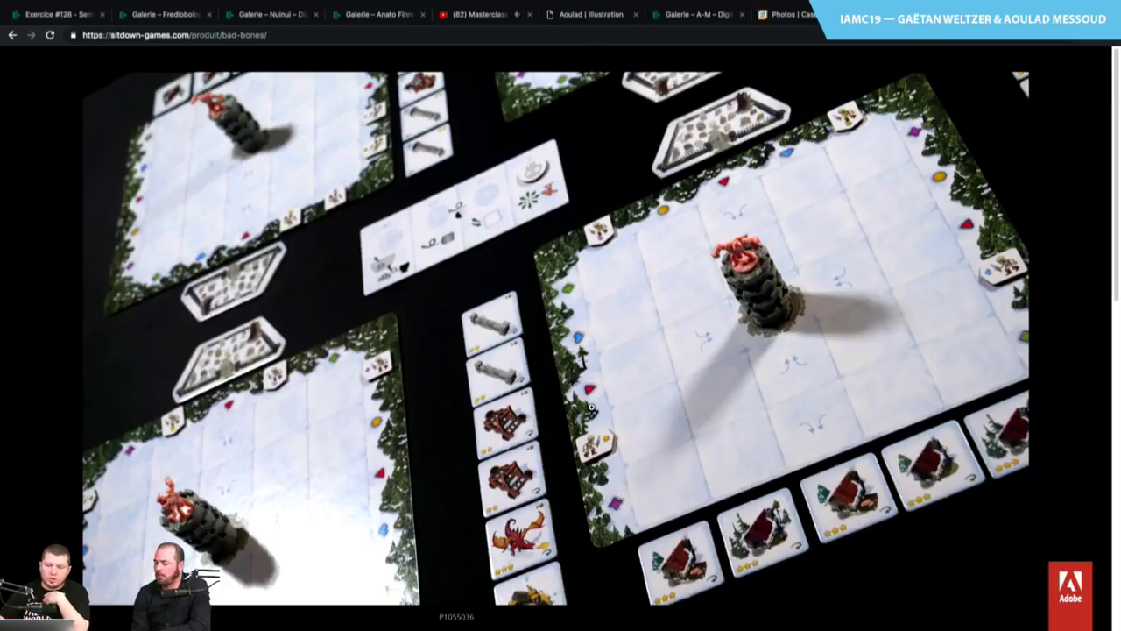
pyautogui.press('Left')
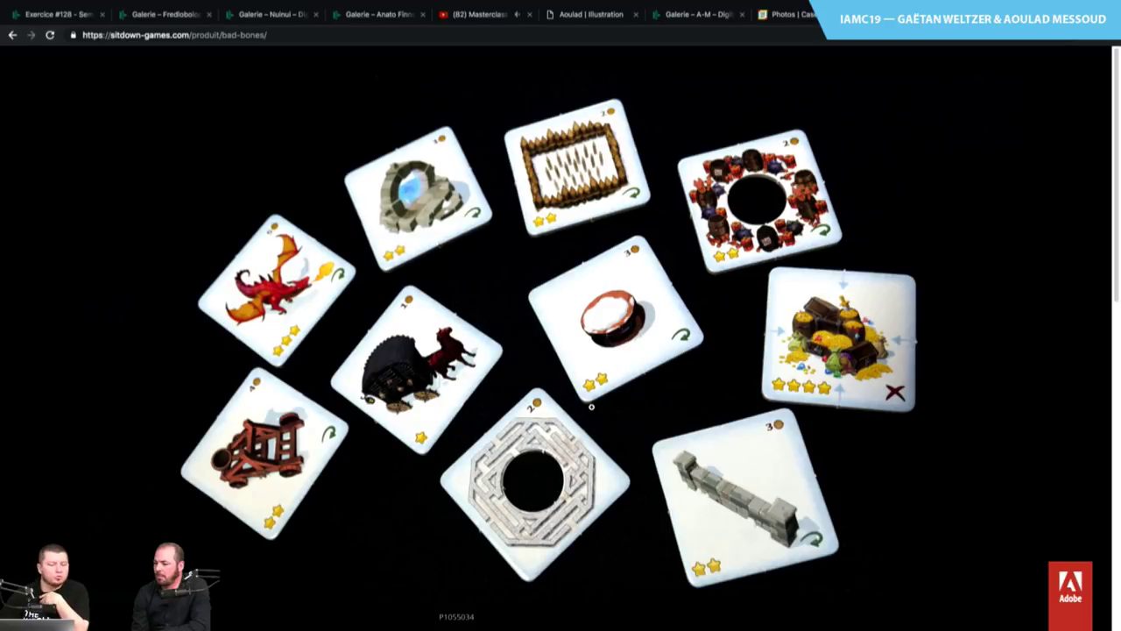
pyautogui.press('Left')
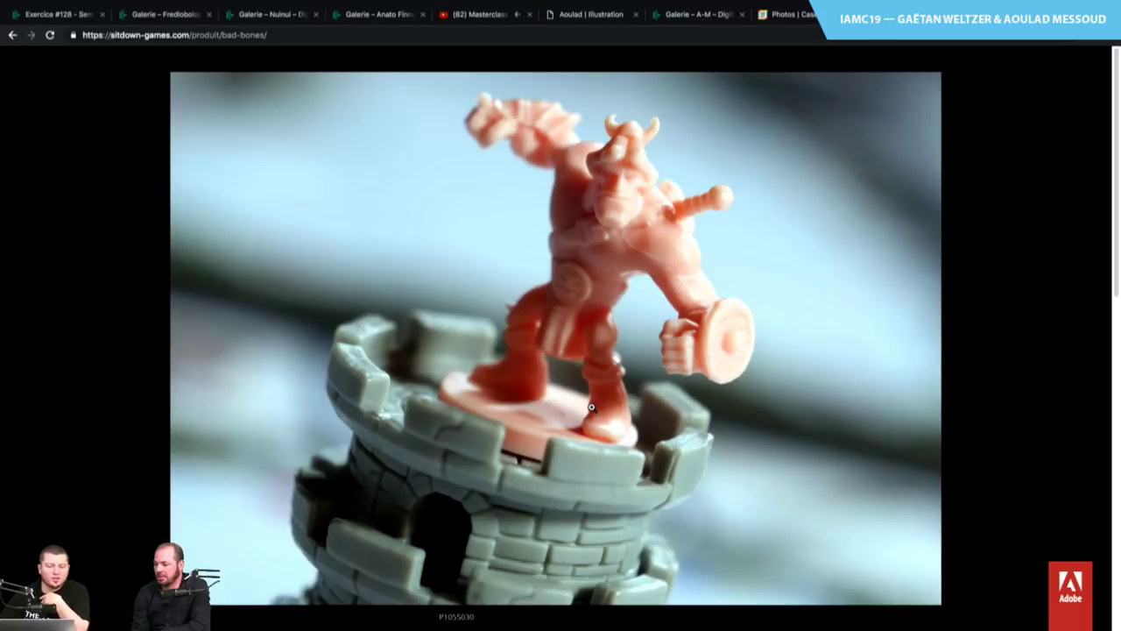
# Return to the trap tiles photo, close the image viewer and show the remaining Bad Bones thumbnails on the page
pyautogui.press('Right')
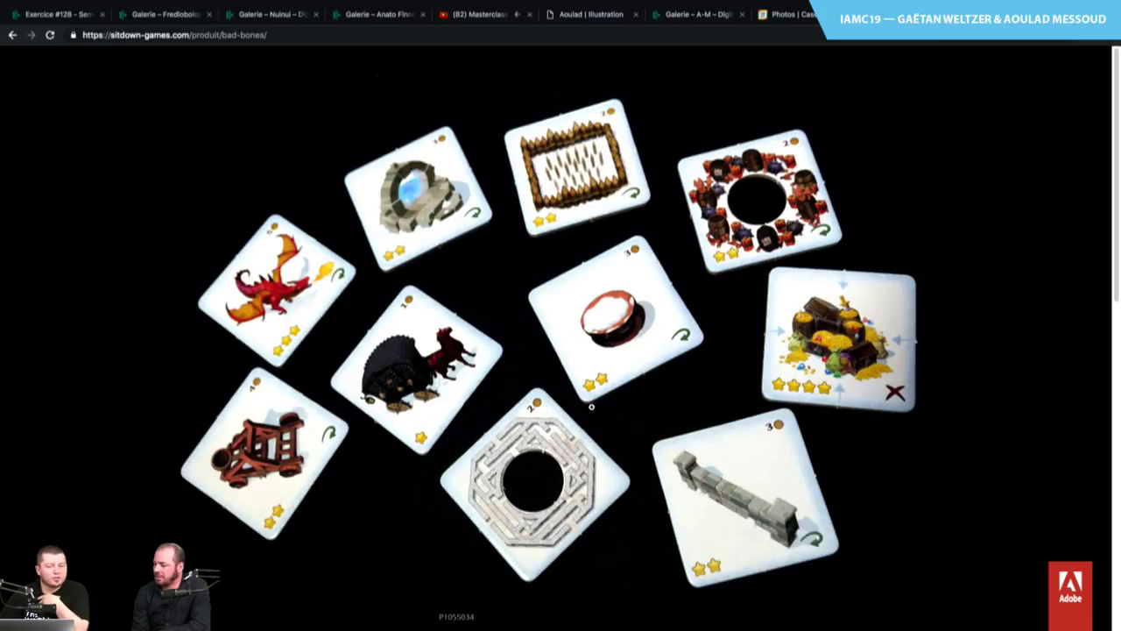
pyautogui.press('Escape')
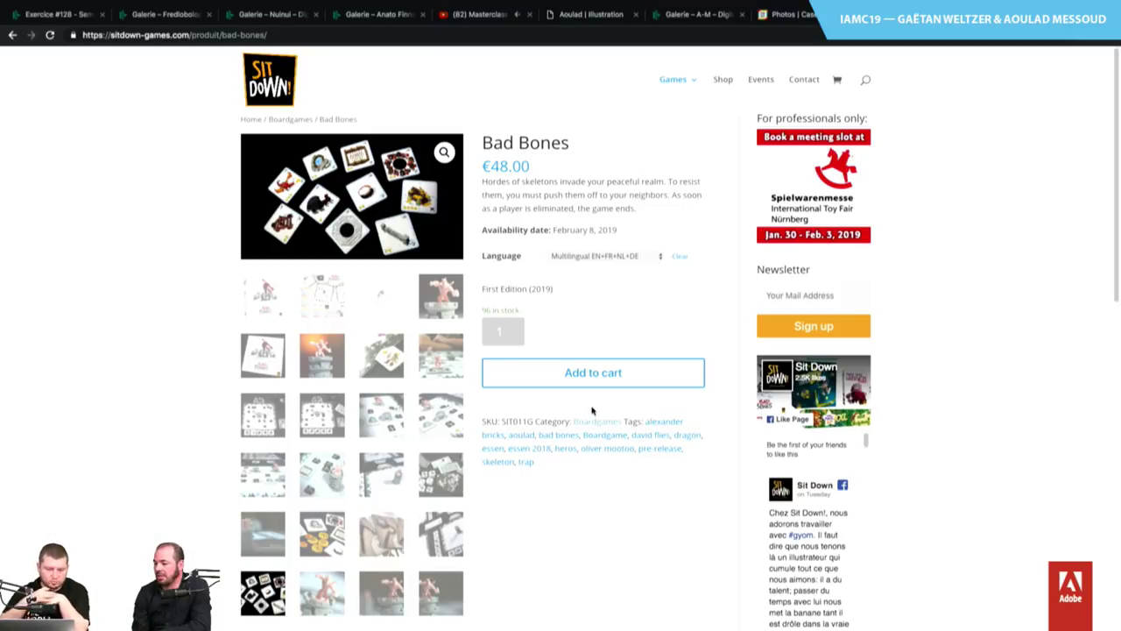
pyautogui.scroll(-5, 591, 410)
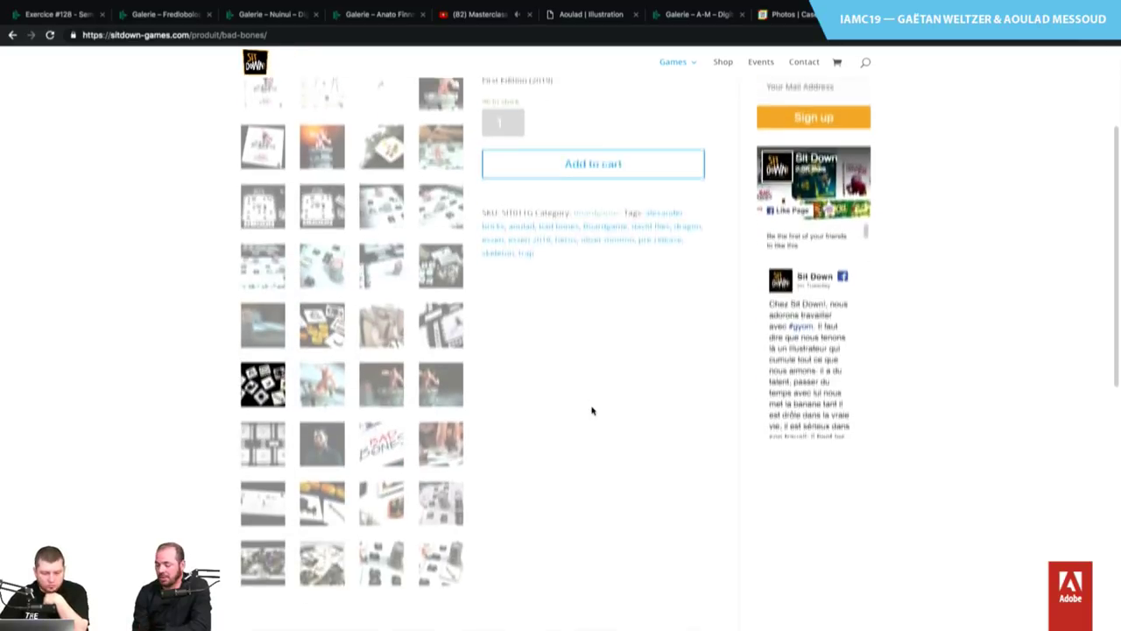
# Enlarge the Bad Bones photo of a hand holding the catapult tile and browse back to the author's portrait
pyautogui.scroll(-1, 591, 410)
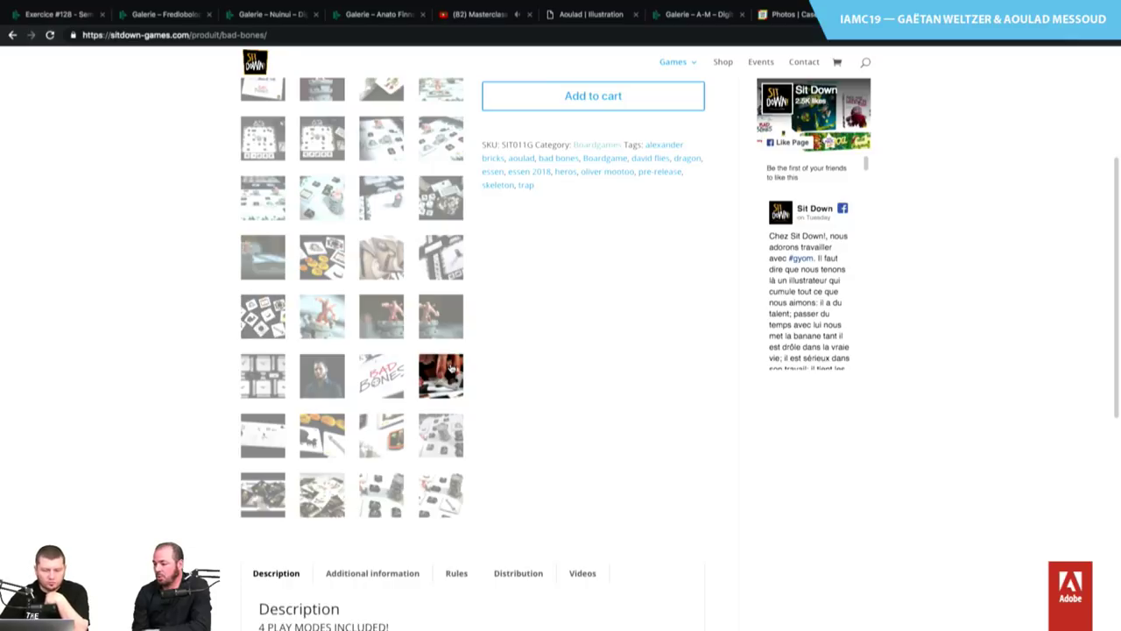
pyautogui.scroll(2, 449, 368)
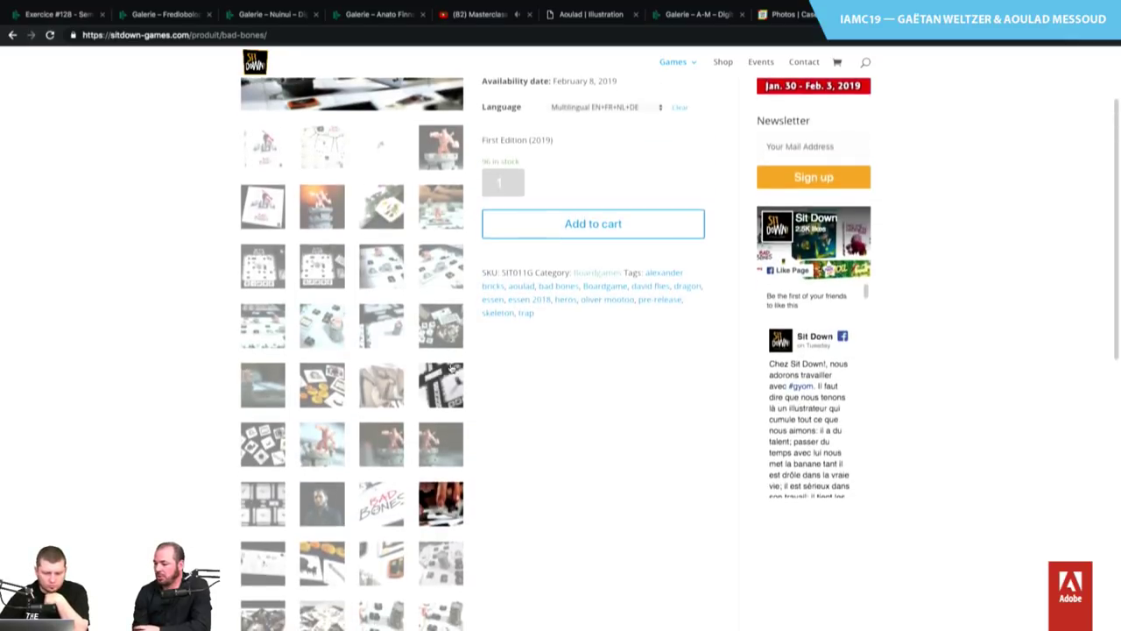
pyautogui.scroll(2, 449, 372)
pyautogui.click(444, 152)
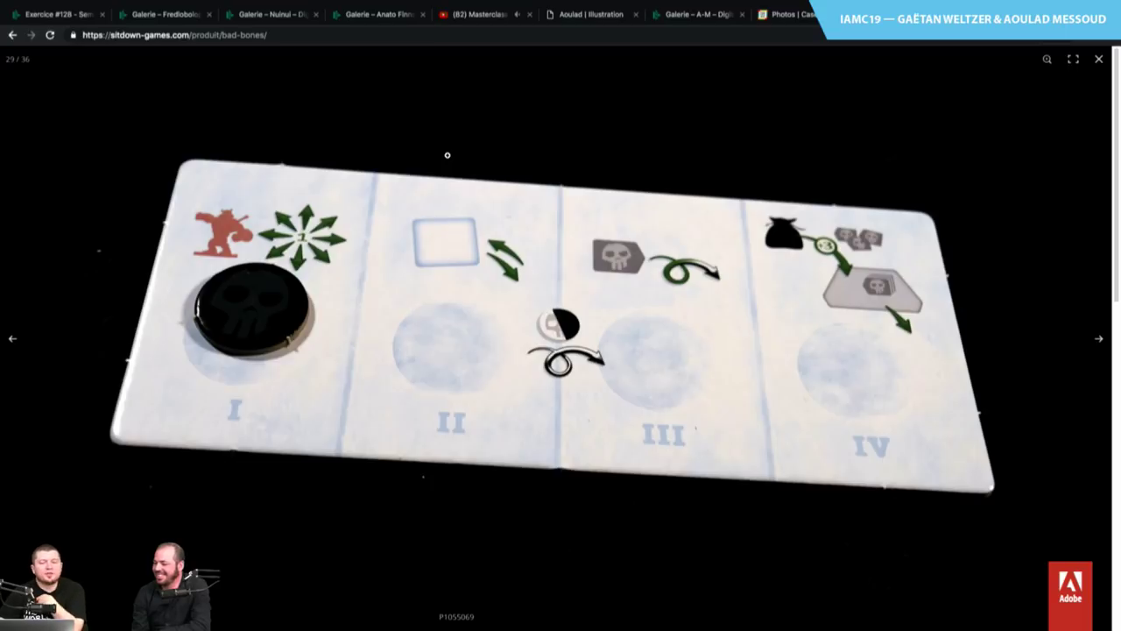
pyautogui.press('Left')
pyautogui.press('Left')
pyautogui.press('Left')
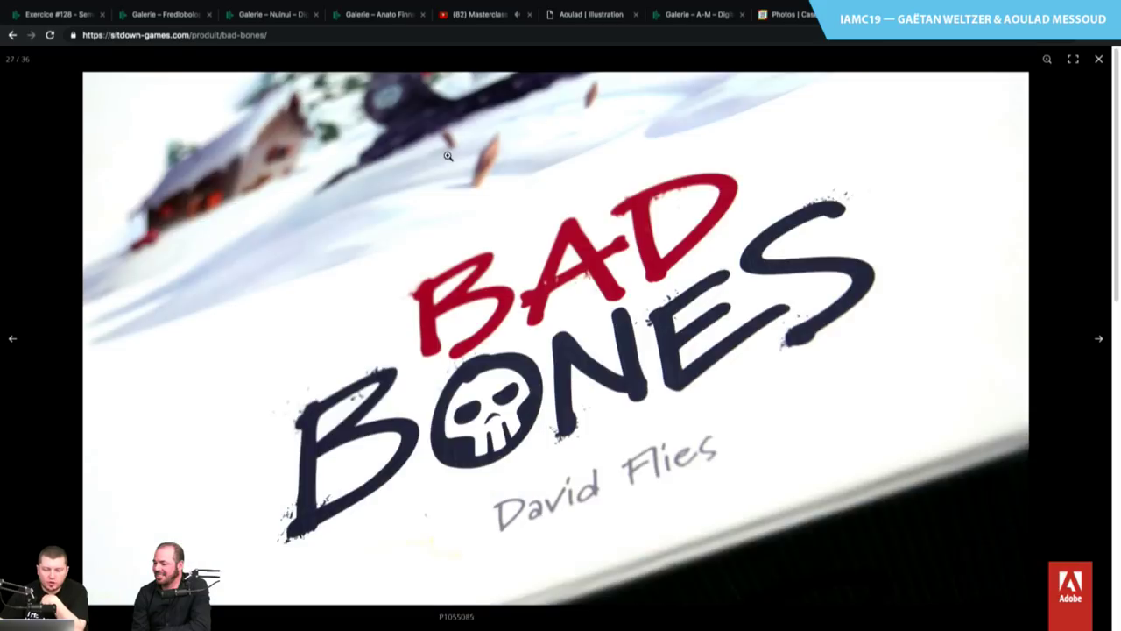
pyautogui.press('Right')
pyautogui.press('Left')
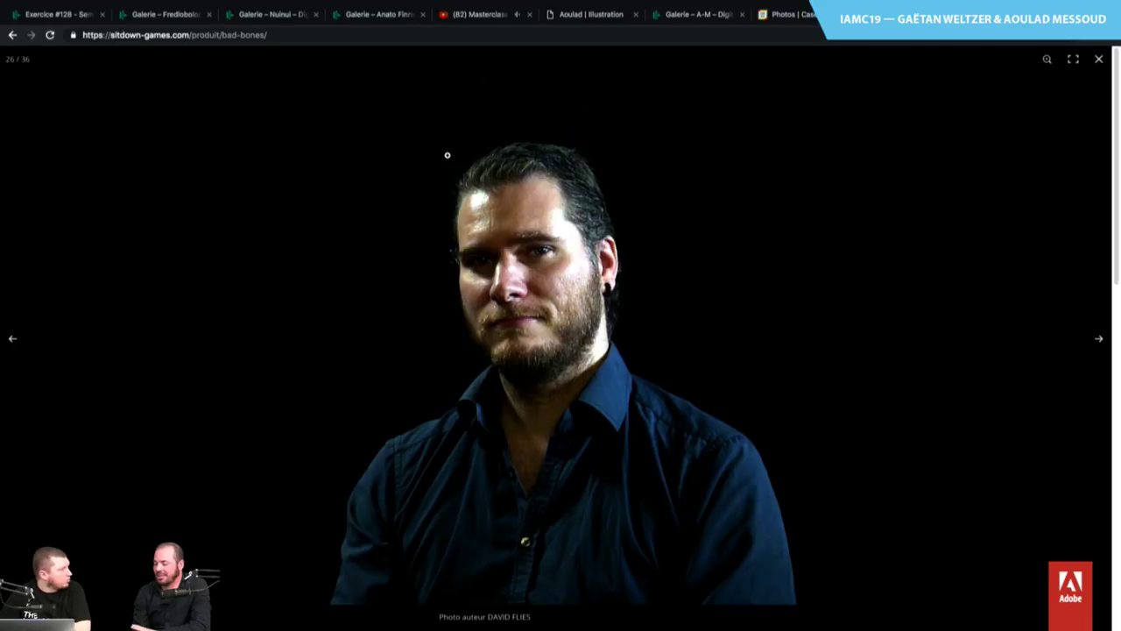
# View the enlarged photos from the Bad Bones logo through the catapult tile, phase card and coins to the peace-sign skeleton token
pyautogui.press('Right')
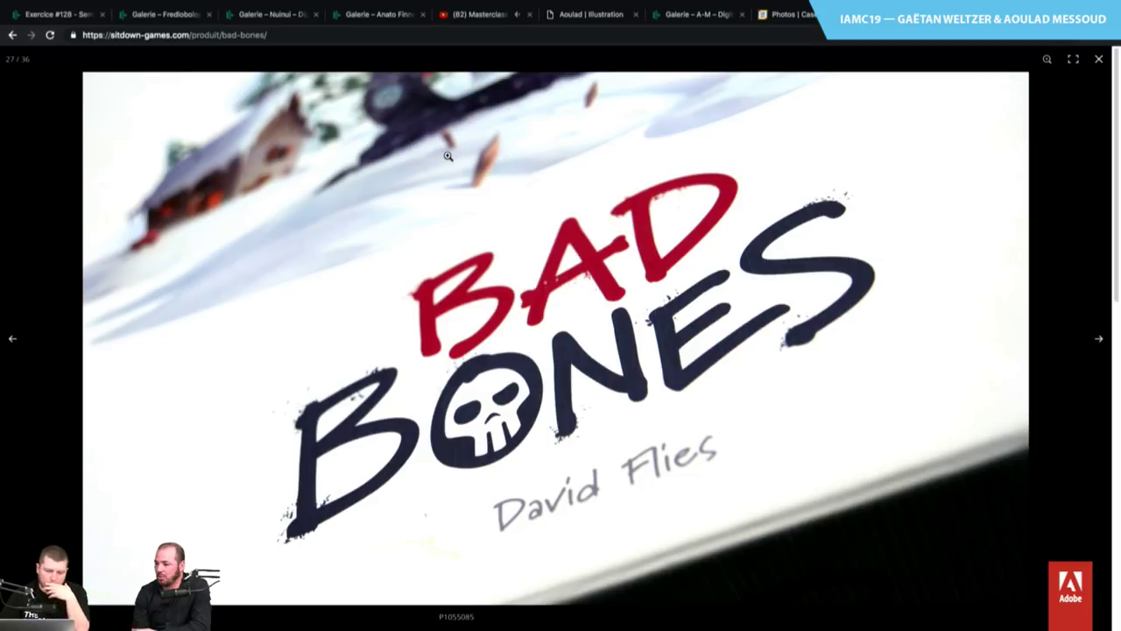
pyautogui.press('Right')
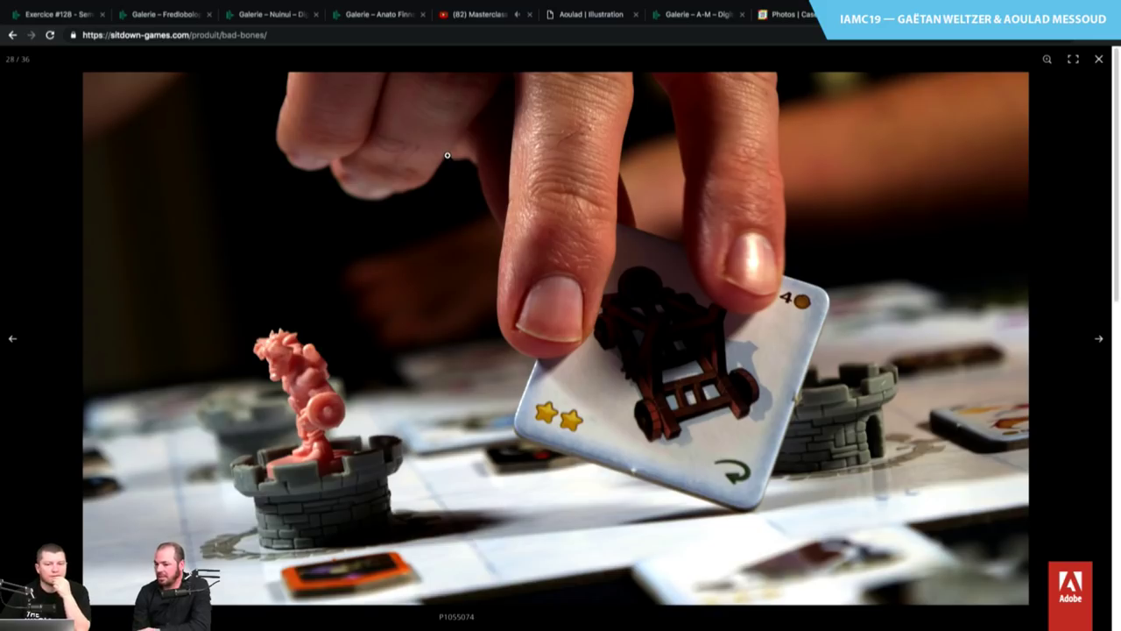
pyautogui.press('Right')
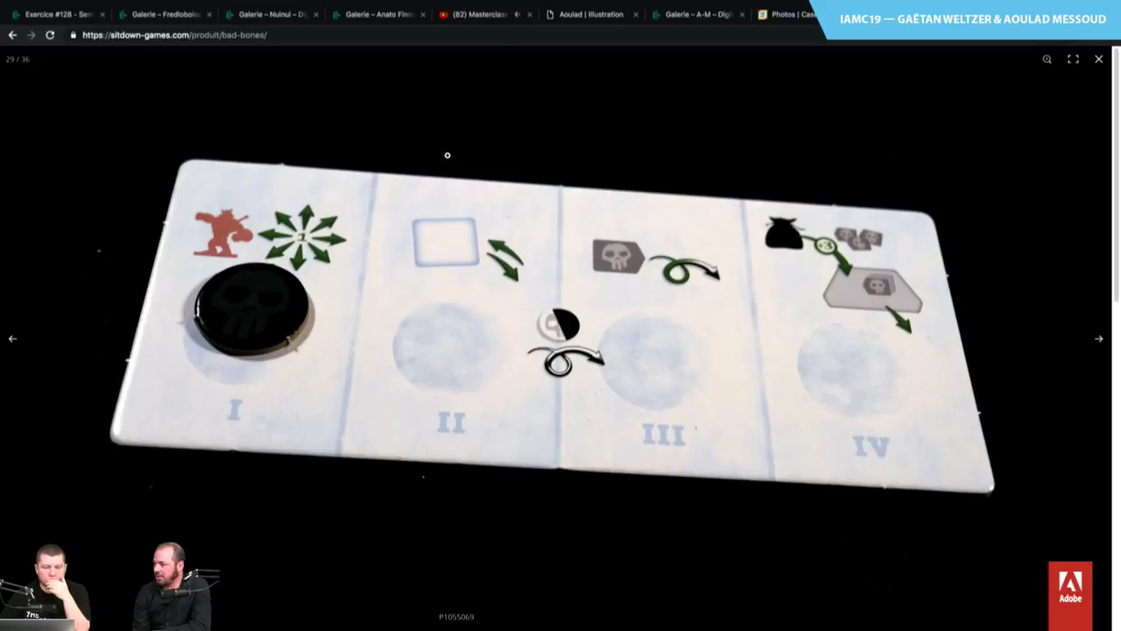
pyautogui.press('Right')
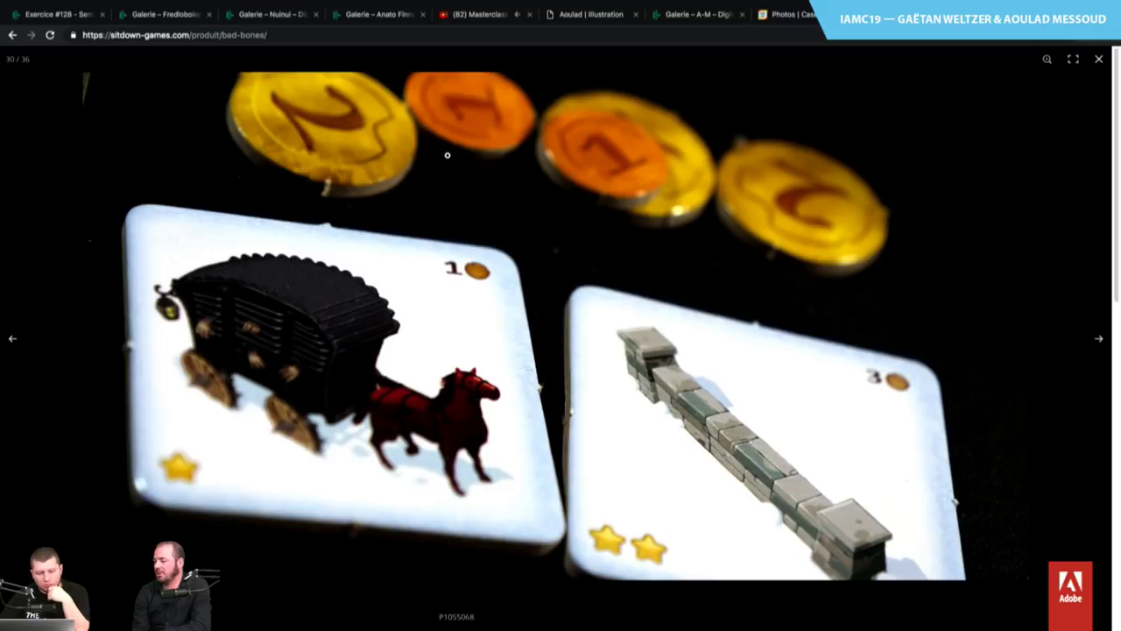
pyautogui.press('Right')
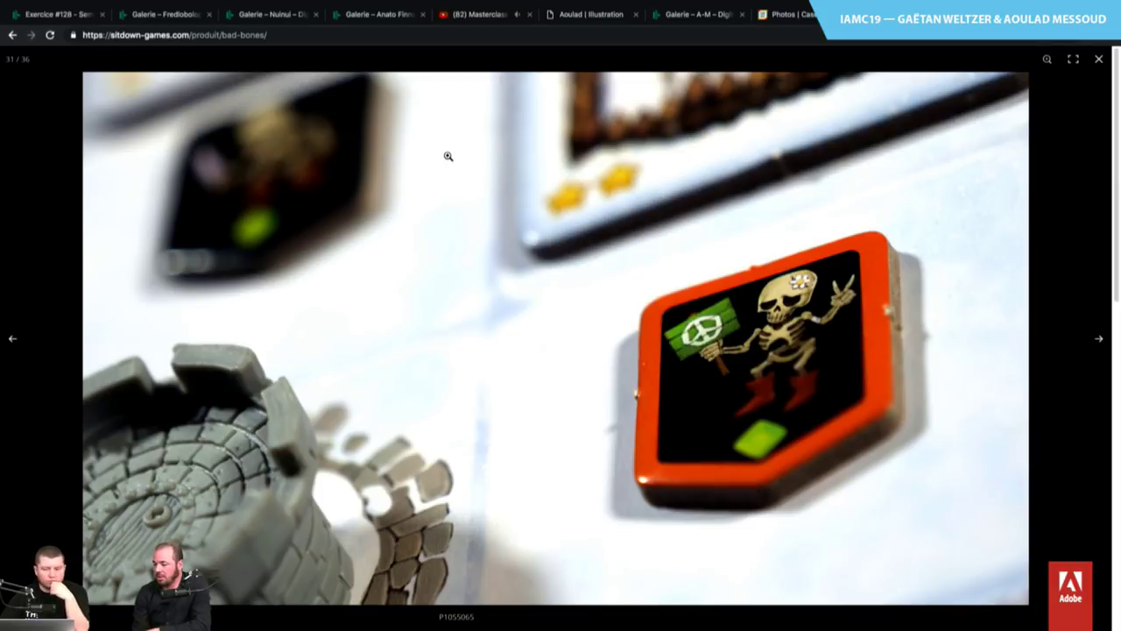
# View the enlarged photos of the tower on the board, the graveyard tile and the skeleton token pile, and close the image viewer
pyautogui.press('Right')
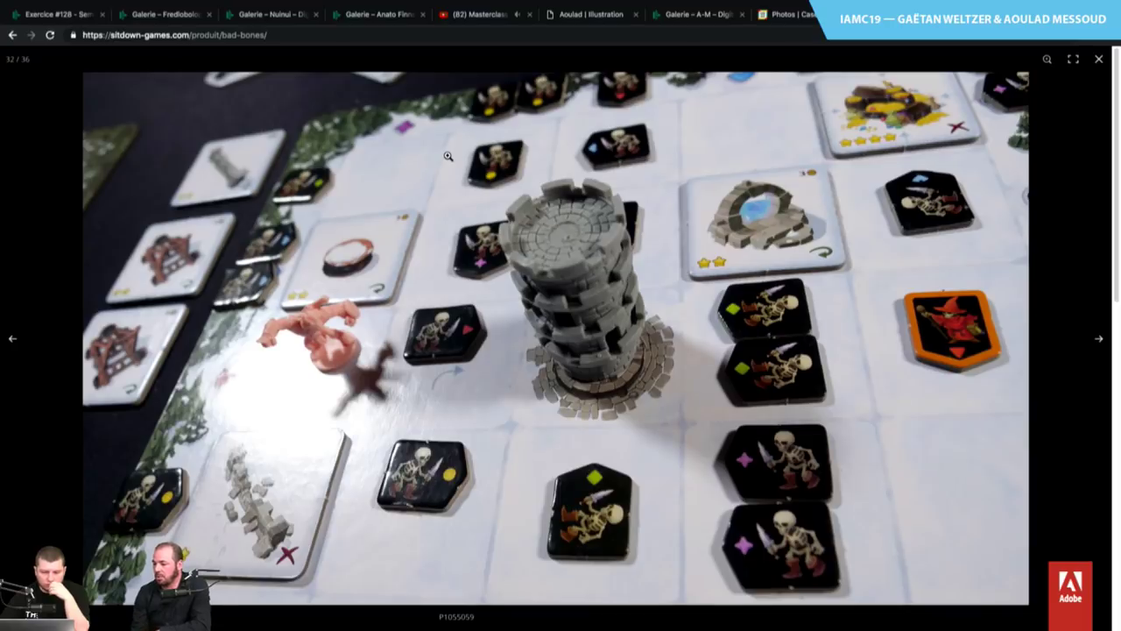
pyautogui.press('Right')
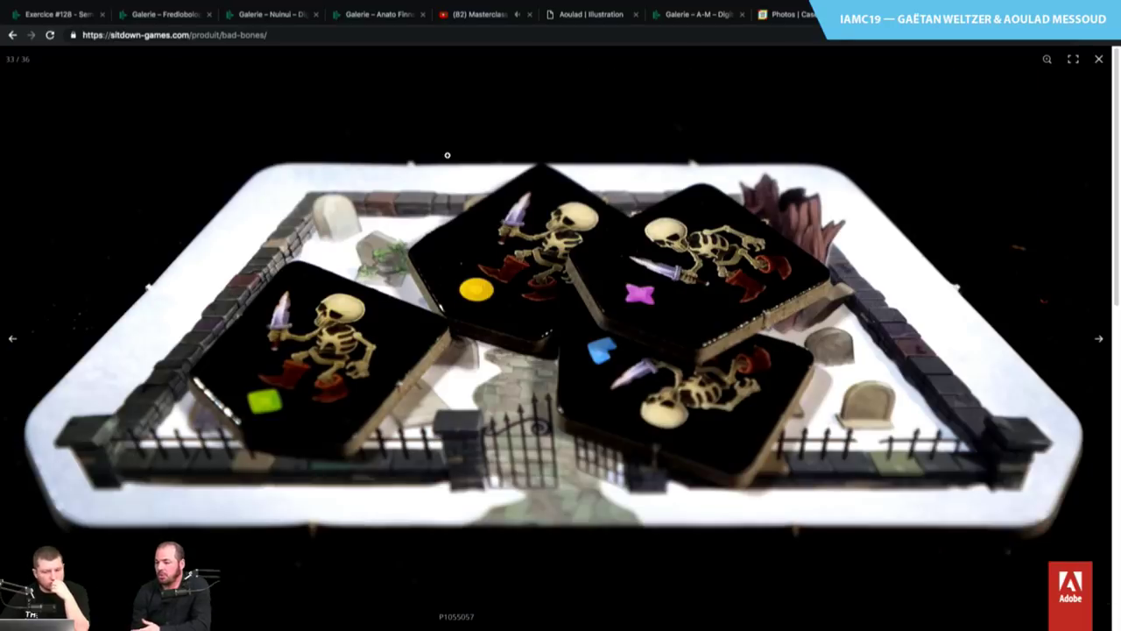
pyautogui.press('Right')
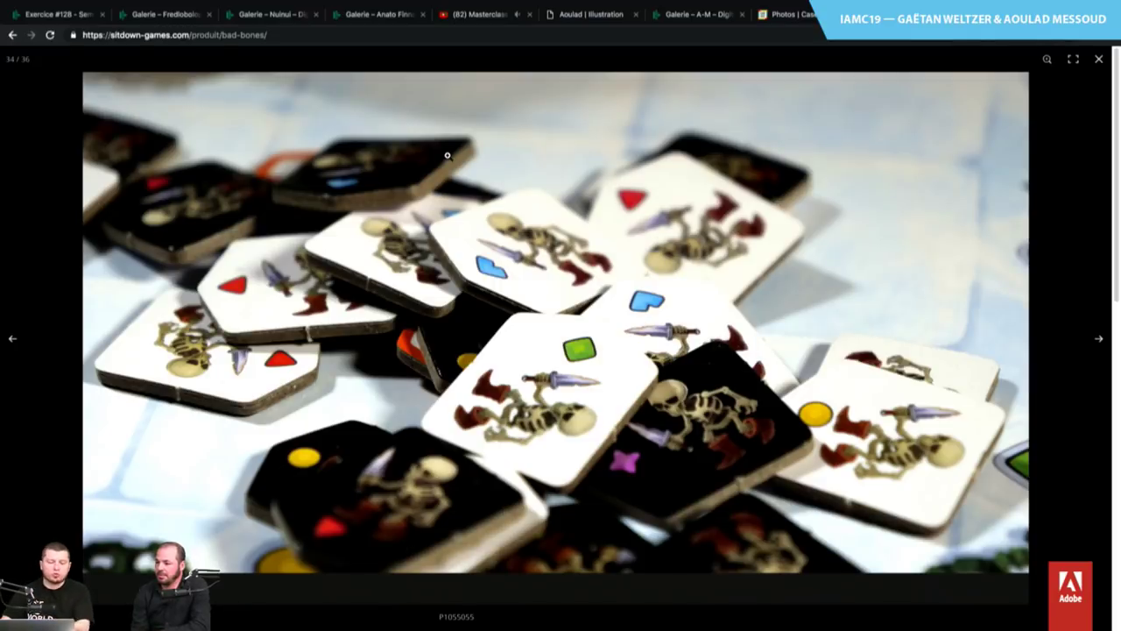
pyautogui.press('Escape')
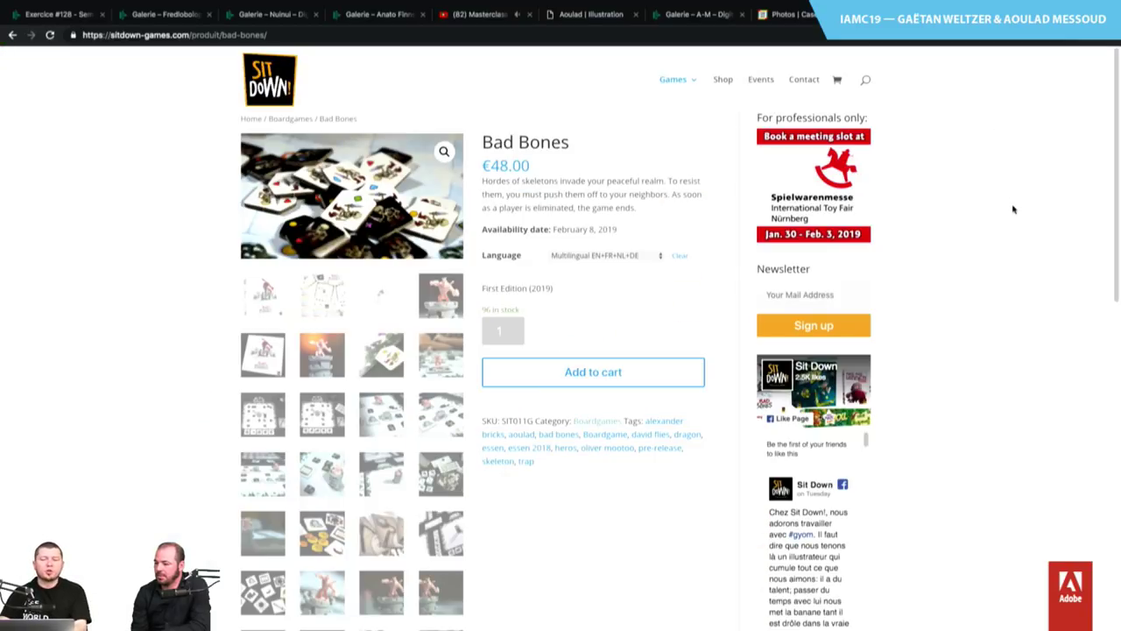
pyautogui.moveTo(672, 79)
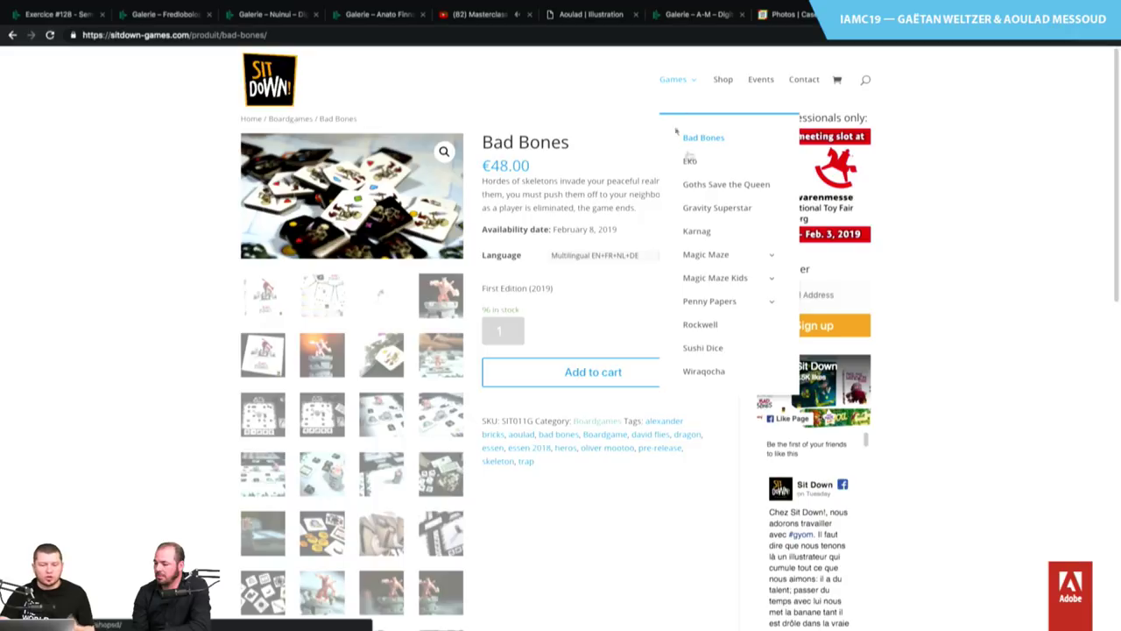
pyautogui.moveTo(700, 302)
pyautogui.scroll(-2, 700, 308)
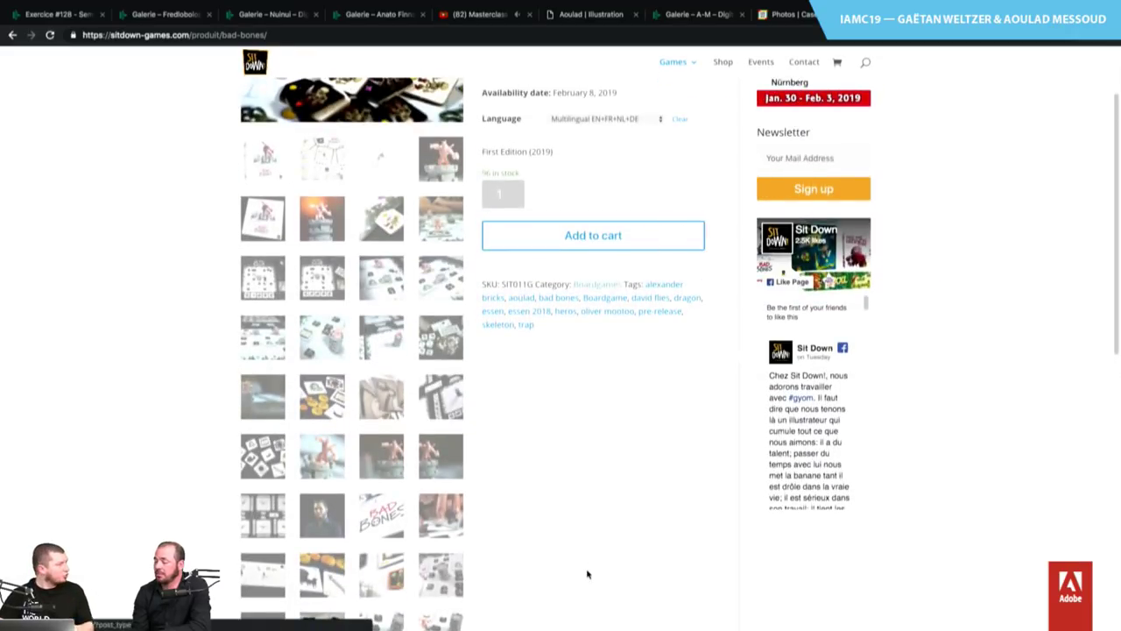
pyautogui.scroll(2, 587, 573)
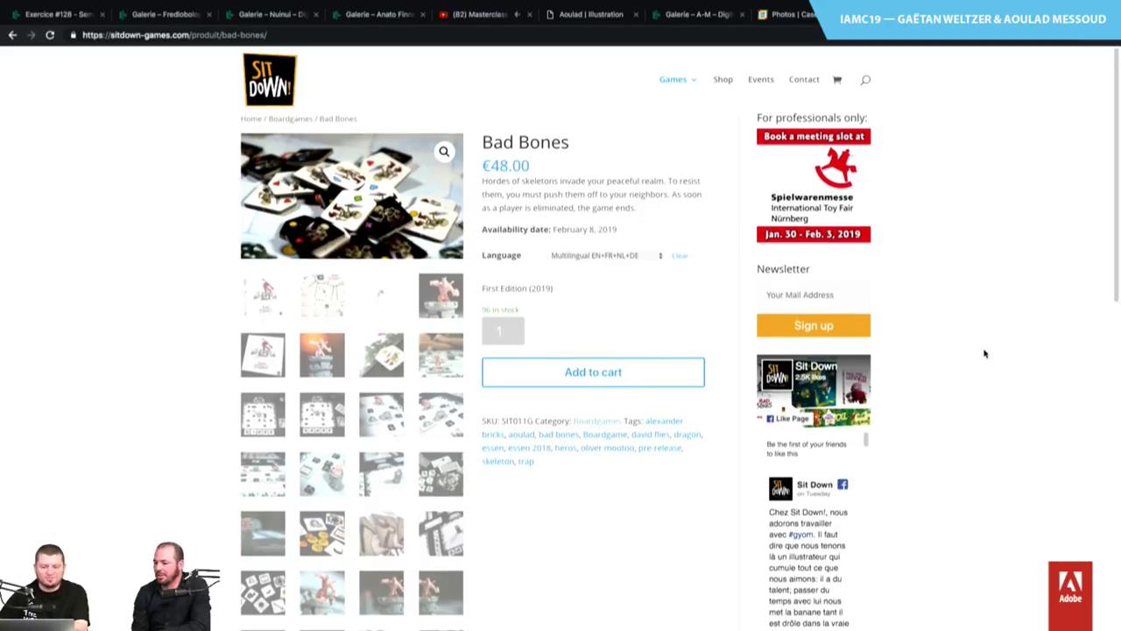
# Close the Bad Bones page and one more browser tab to return to the Case Départ photos page
pyautogui.hotkey('ctrl', 'w')
pyautogui.hotkey('ctrl', 'w')
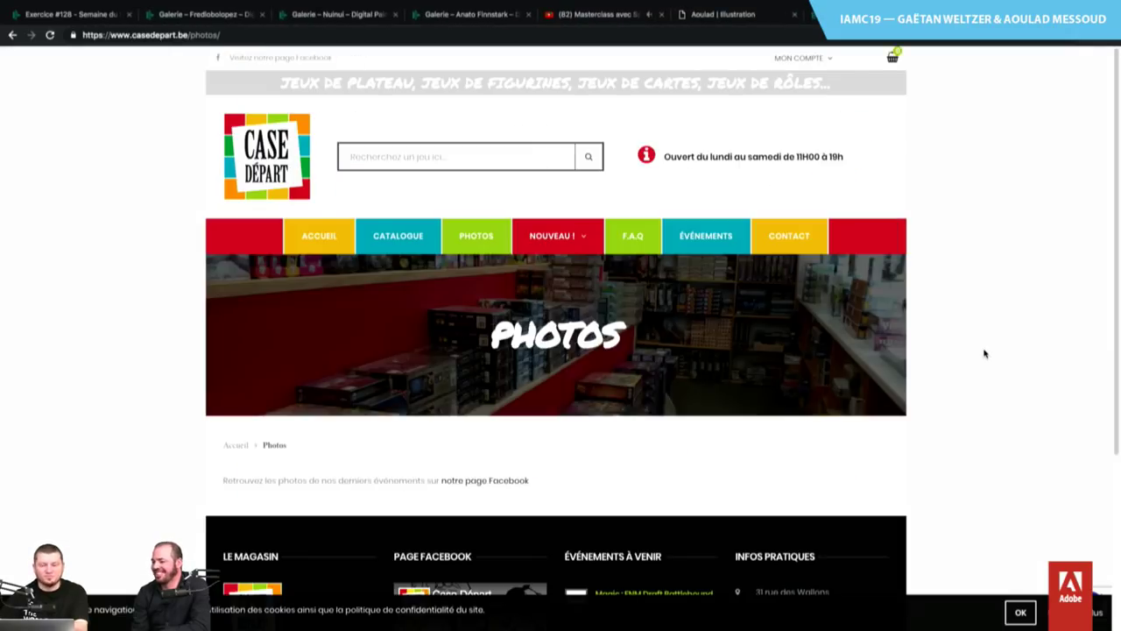
pyautogui.scroll(-3, 985, 353)
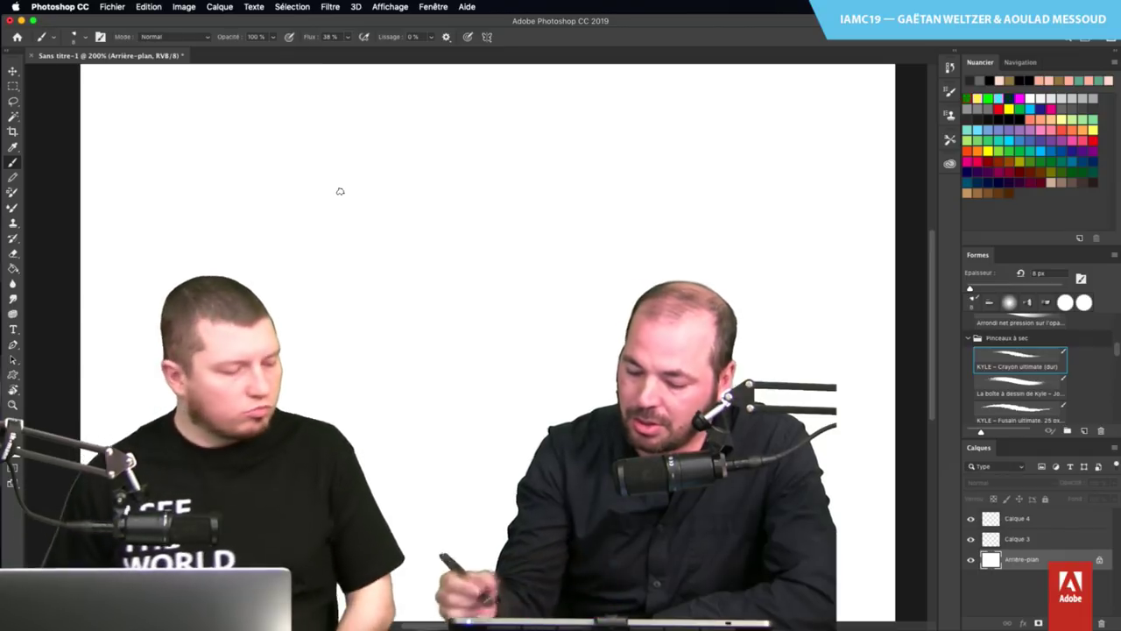
# In Photoshop, sketch trial strokes of a small head on Calque 4 and set the KYLE – Crayon ultimate (dur) brush to 3 px
pyautogui.click(998, 522)
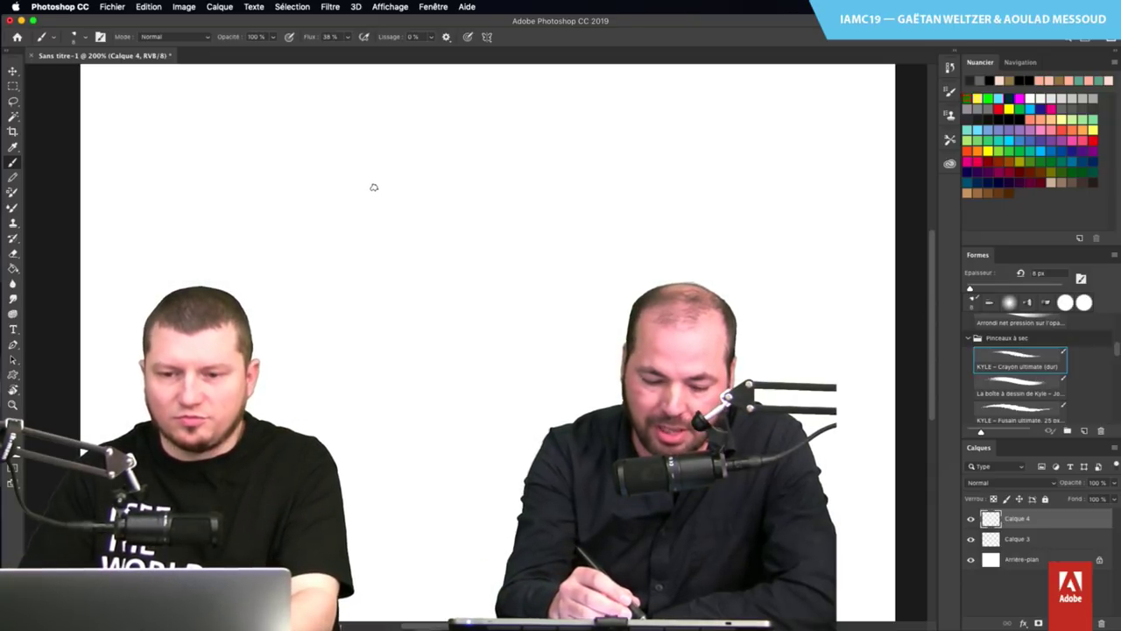
pyautogui.moveTo(366, 178)
pyautogui.mouseDown()
pyautogui.moveTo(359, 206)
pyautogui.moveTo(385, 180)
pyautogui.moveTo(381, 230)
pyautogui.mouseUp()
pyautogui.moveTo(340, 173); pyautogui.dragTo(336, 219)
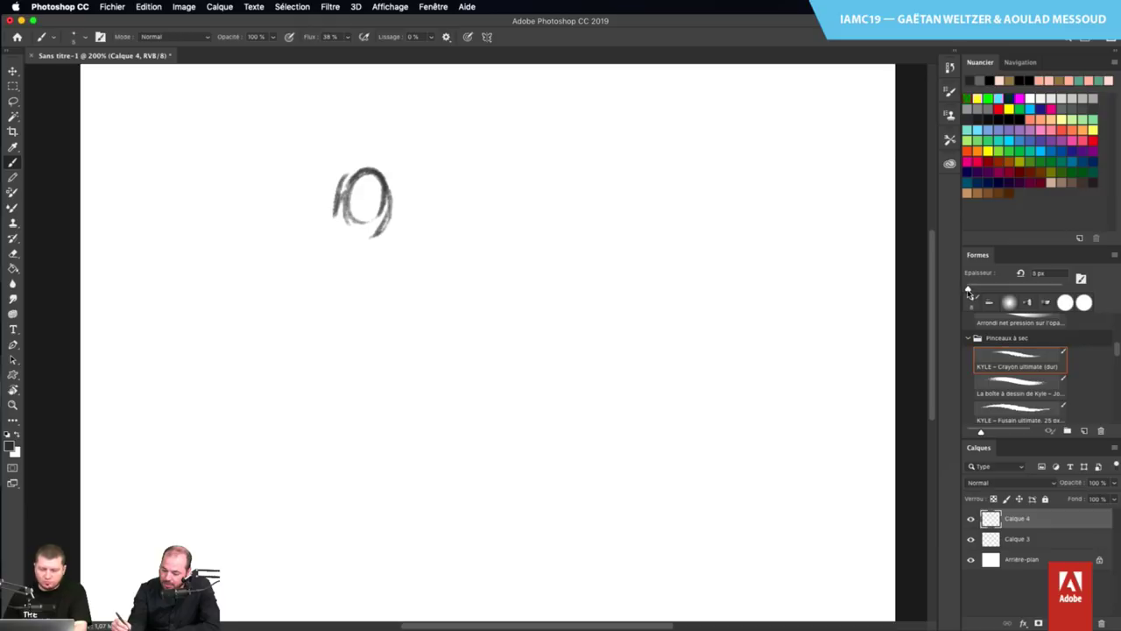
pyautogui.moveTo(969, 289); pyautogui.dragTo(960, 286)
pyautogui.moveTo(348, 175)
pyautogui.mouseDown()
pyautogui.moveTo(336, 216)
pyautogui.moveTo(380, 168)
pyautogui.moveTo(393, 242)
pyautogui.mouseUp()
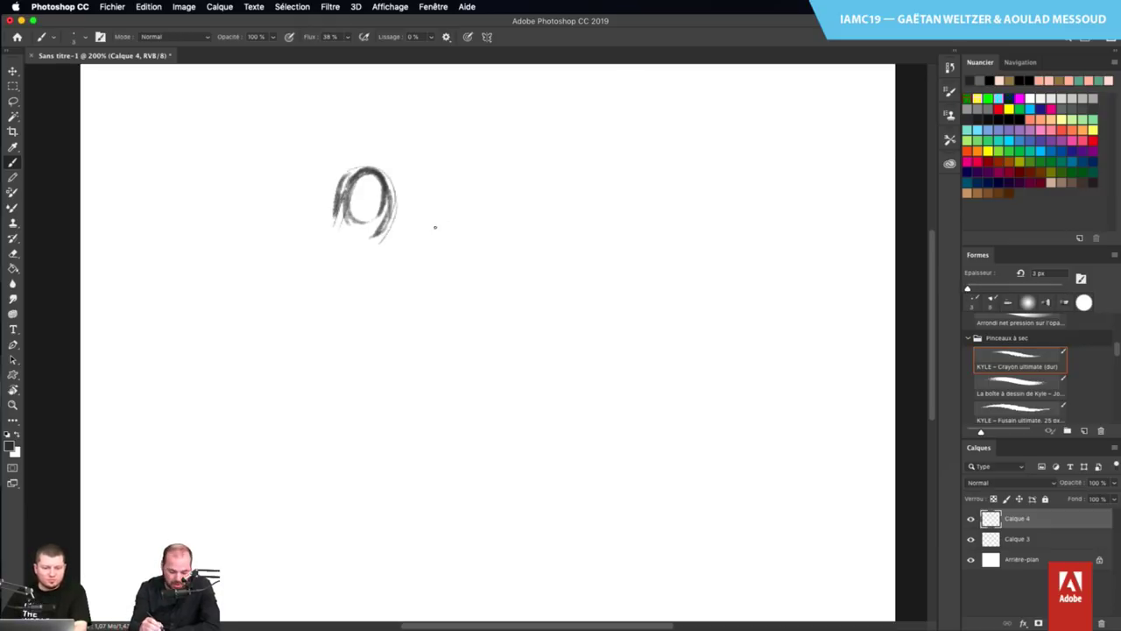
# Undo the trial head strokes and the preceding layer changes, back to the state with the brush test marks on Calque 2
pyautogui.press('super+z')
pyautogui.press('super+z')
pyautogui.press('super+z')
pyautogui.press('super+z')
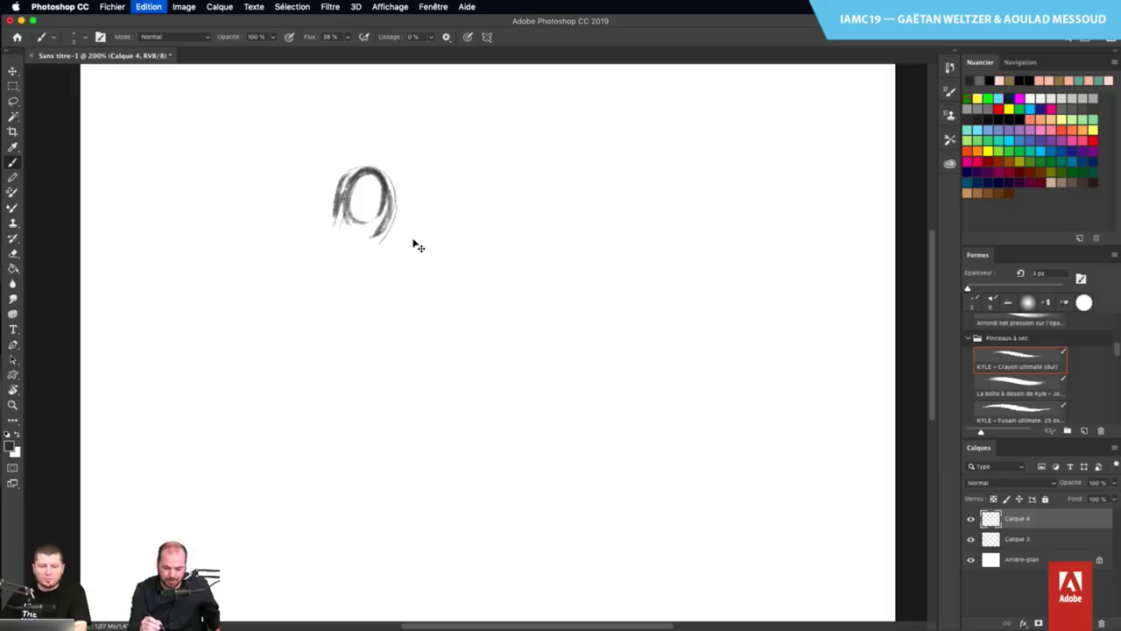
pyautogui.press('super+z')
pyautogui.press('super+z')
pyautogui.press('super+z')
pyautogui.press('super+z')
pyautogui.press('super+z')
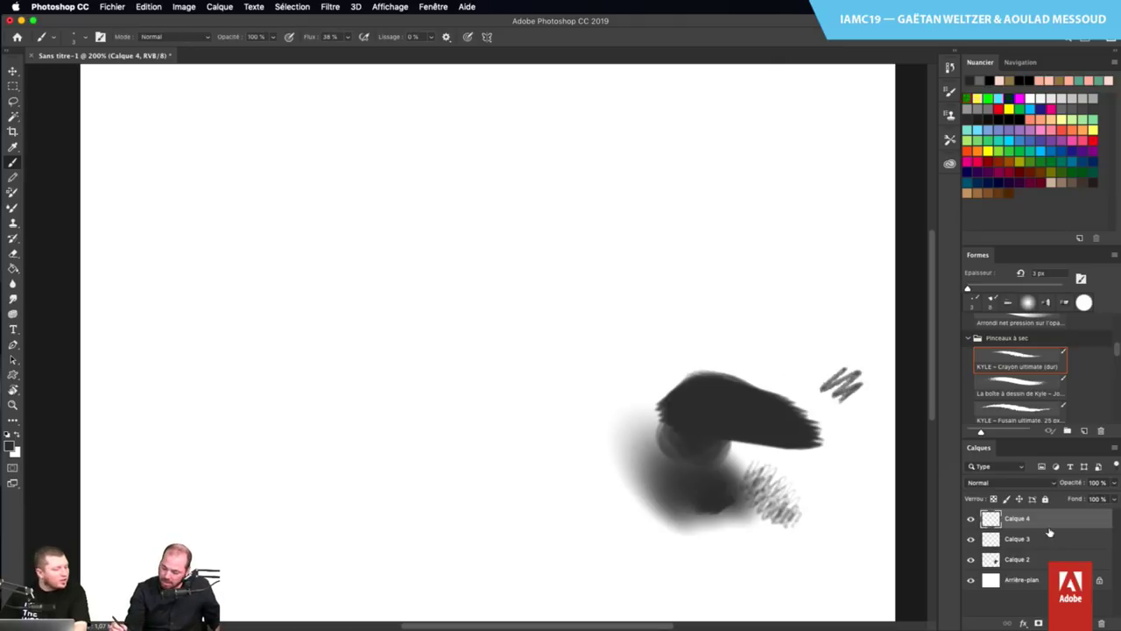
pyautogui.press('super+z')
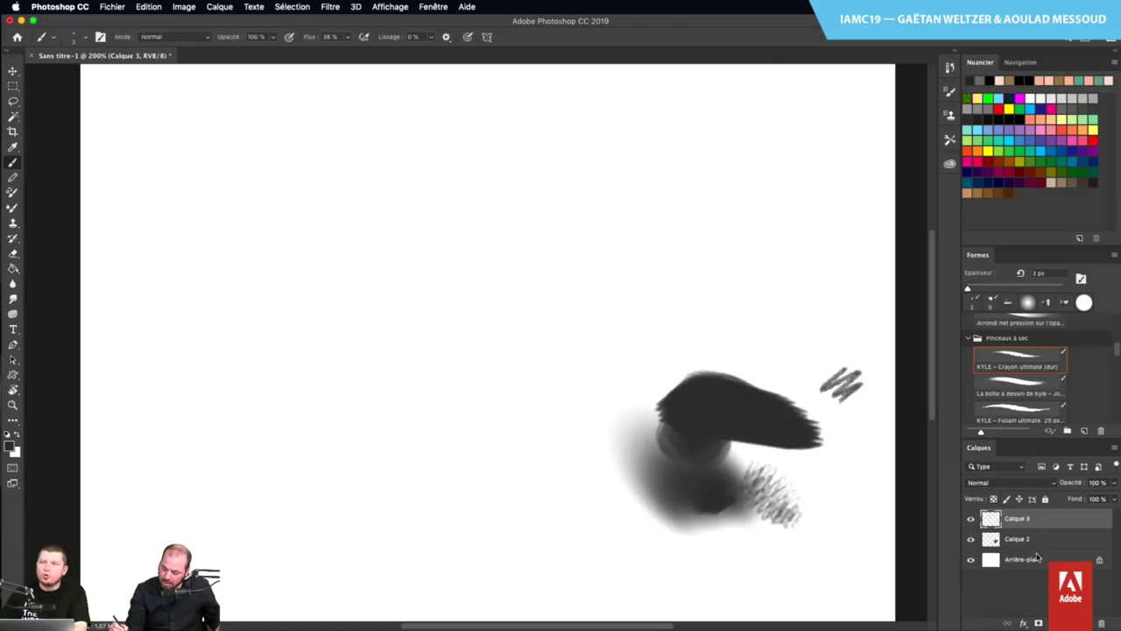
# Delete the brush test layer Calque 2 and add a new empty layer above Calque 3
pyautogui.moveTo(1015, 547)
pyautogui.mouseDown()
pyautogui.moveTo(1016, 618)
pyautogui.moveTo(1099, 620)
pyautogui.mouseUp()
pyautogui.click(1084, 623)
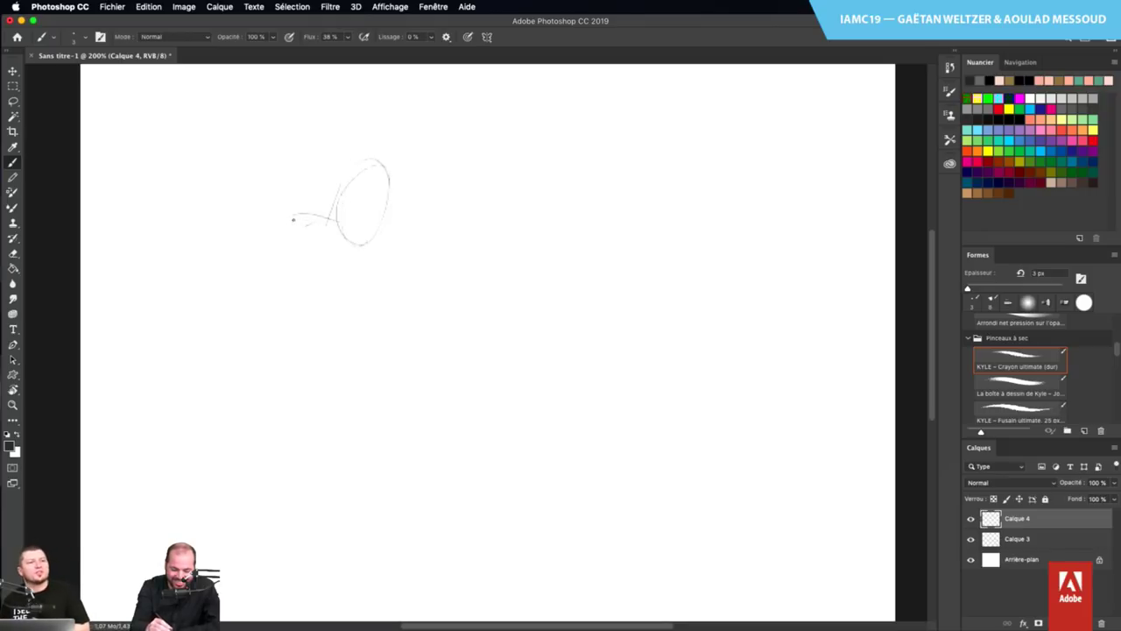
# Lightly sketch the raised bent arm beside the oval head, the long diagonal weapon line and the curve below the head
pyautogui.moveTo(275, 184); pyautogui.dragTo(229, 259)
pyautogui.moveTo(287, 195); pyautogui.dragTo(260, 249)
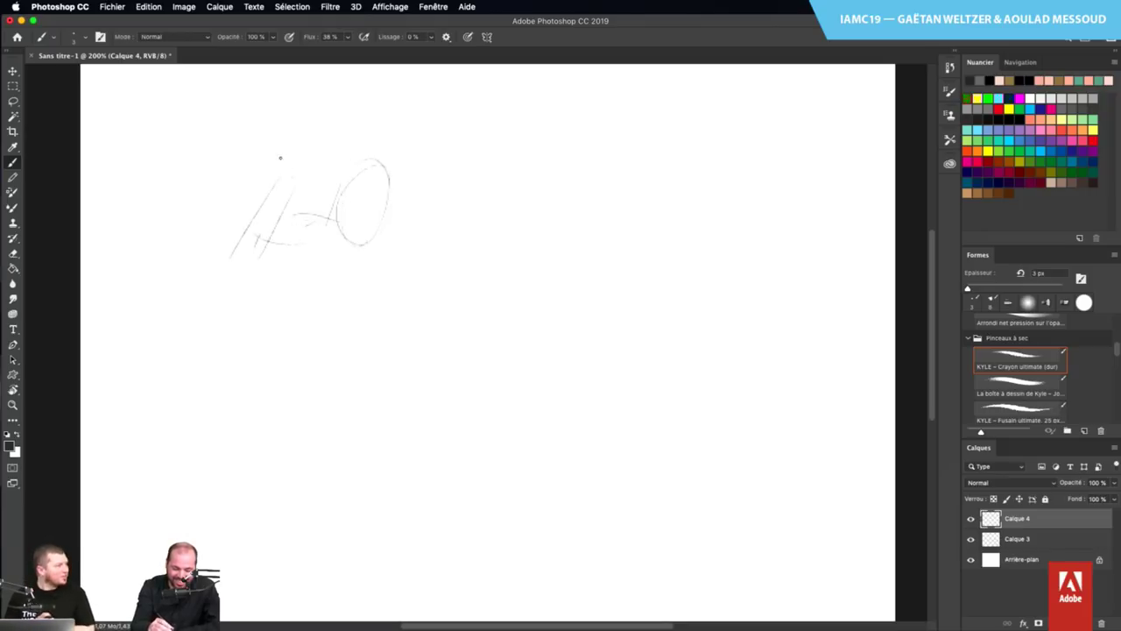
pyautogui.moveTo(256, 99)
pyautogui.mouseDown()
pyautogui.moveTo(381, 305)
pyautogui.moveTo(364, 281)
pyautogui.mouseUp()
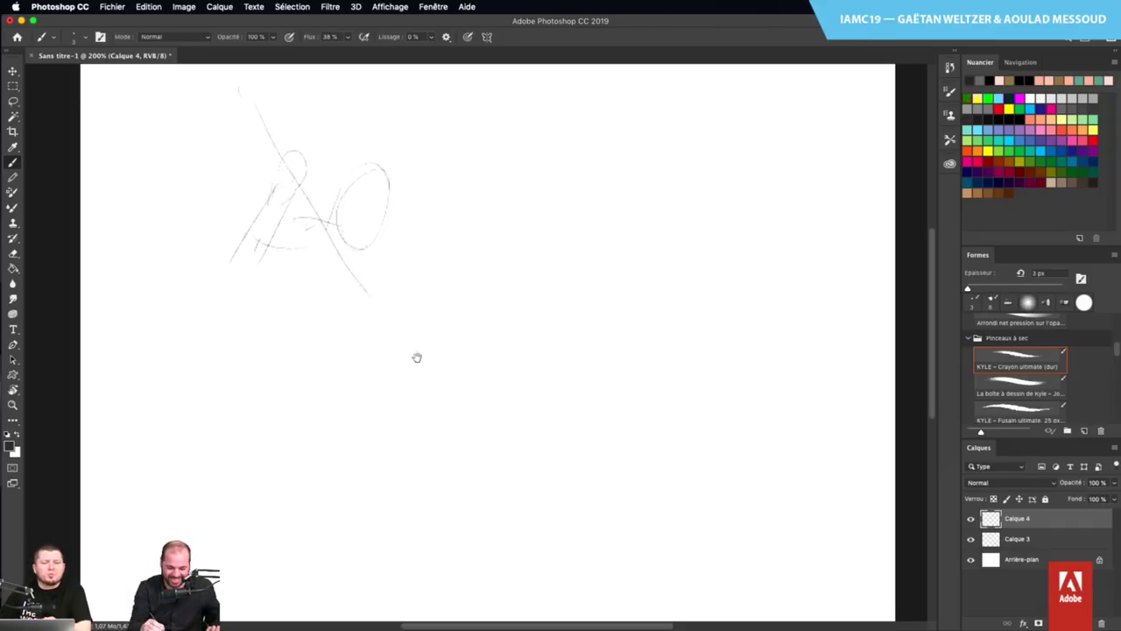
pyautogui.moveTo(415, 356); pyautogui.dragTo(437, 230)
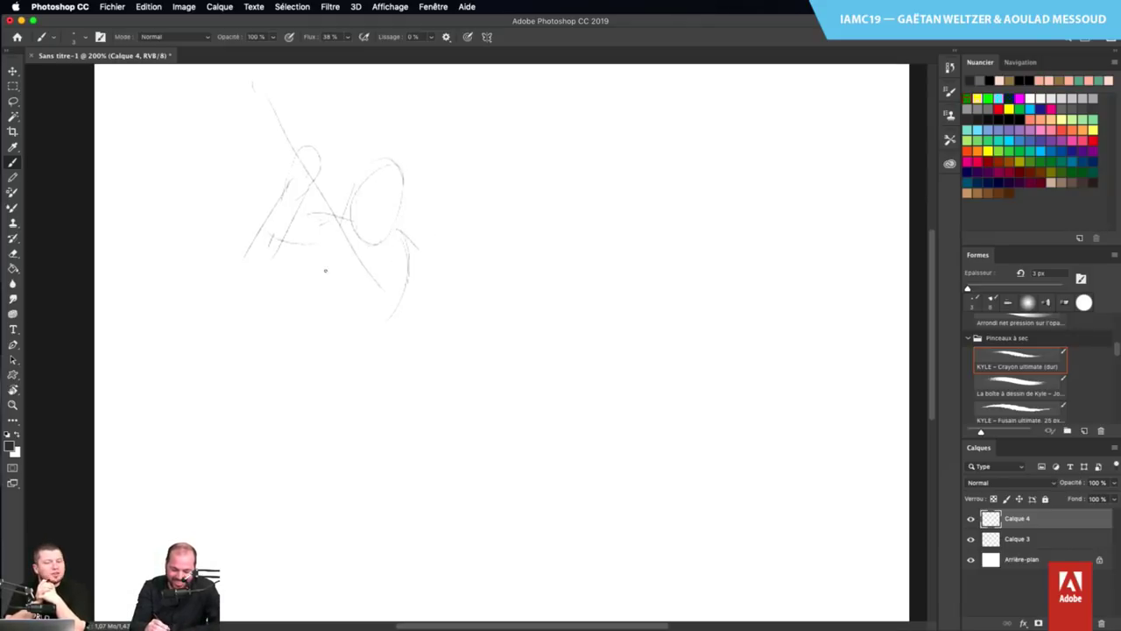
# Sketch the figure's shoulder, rounded belly and the curved neckline under the oval head
pyautogui.moveTo(311, 269); pyautogui.dragTo(335, 224)
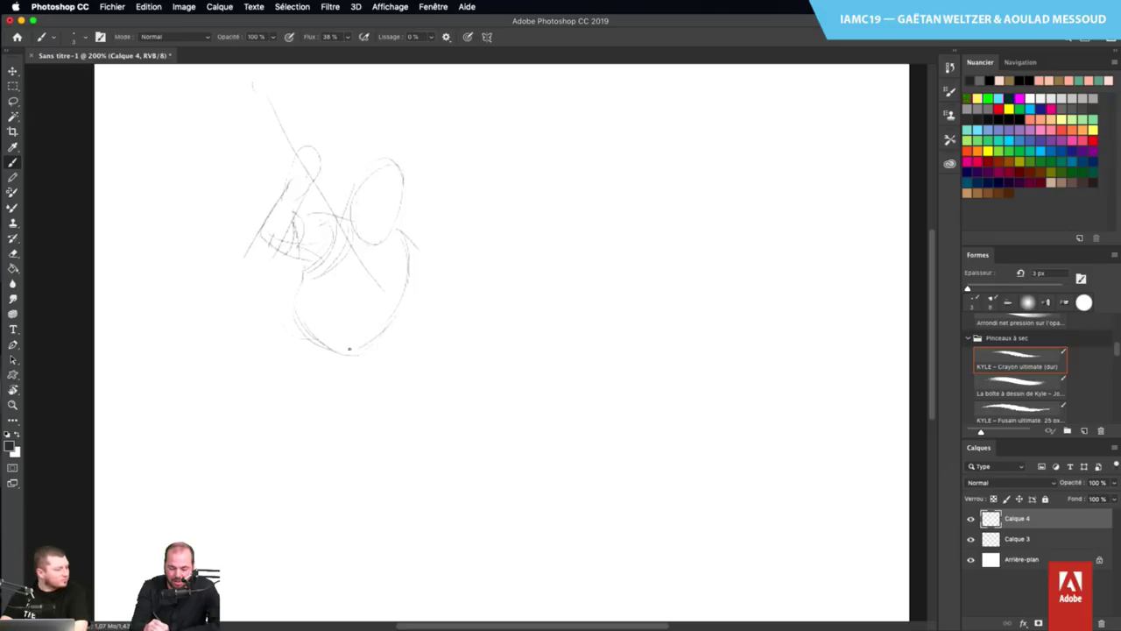
pyautogui.moveTo(308, 339)
pyautogui.mouseDown()
pyautogui.moveTo(372, 342)
pyautogui.moveTo(406, 281)
pyautogui.mouseUp()
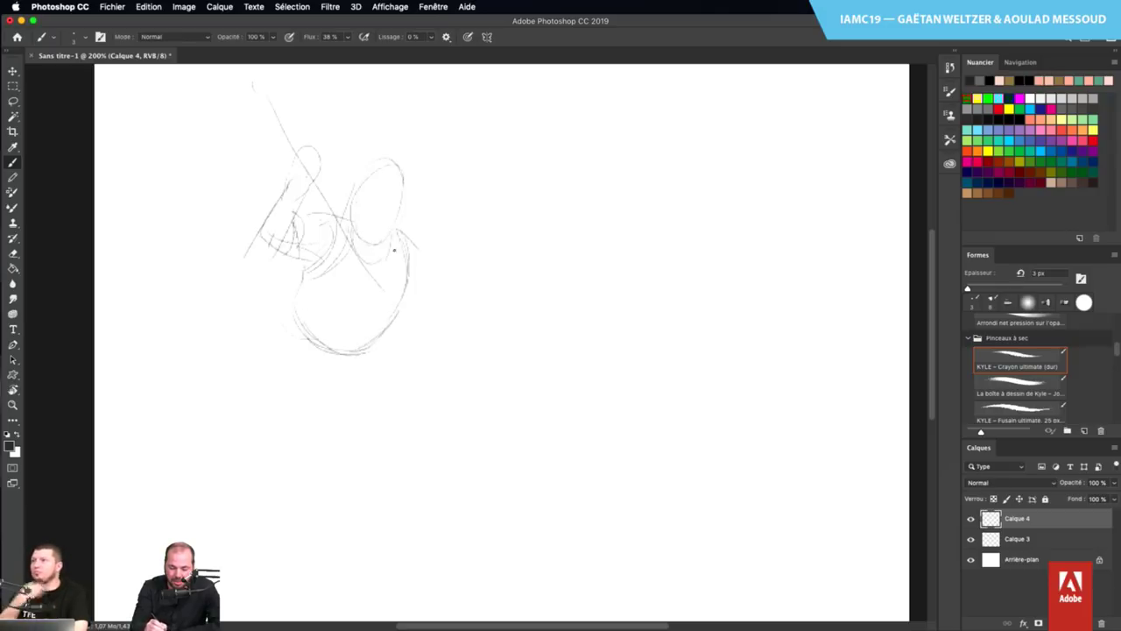
pyautogui.moveTo(394, 251); pyautogui.dragTo(361, 263)
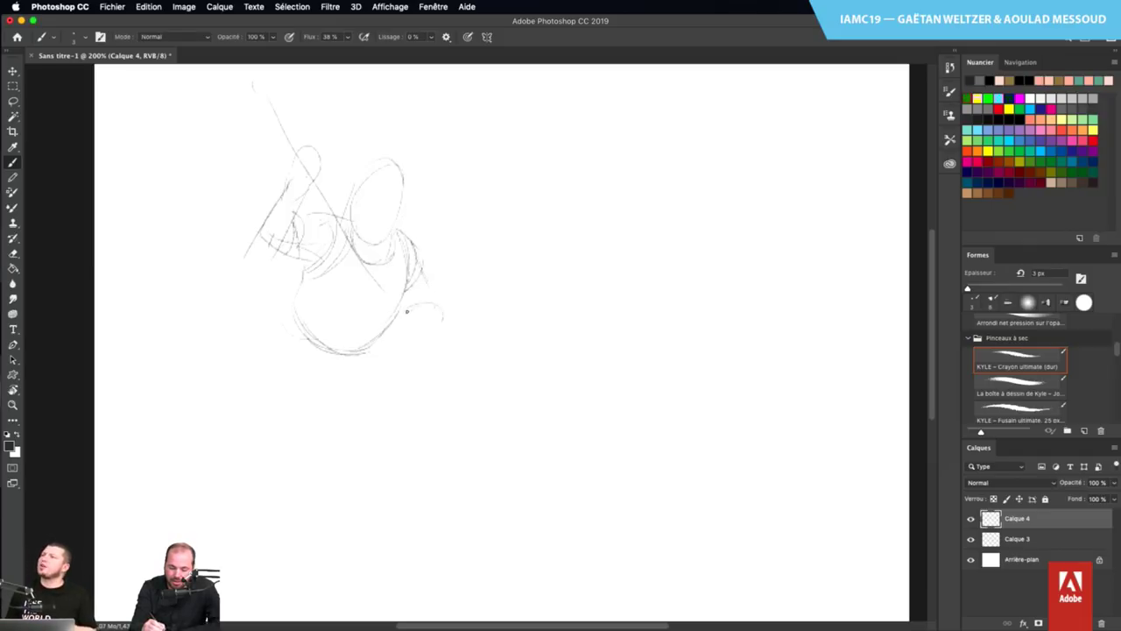
# Sketch the lowered bent arm with its hand against the belly, and the hips and front thigh beneath it
pyautogui.moveTo(406, 311); pyautogui.dragTo(392, 313)
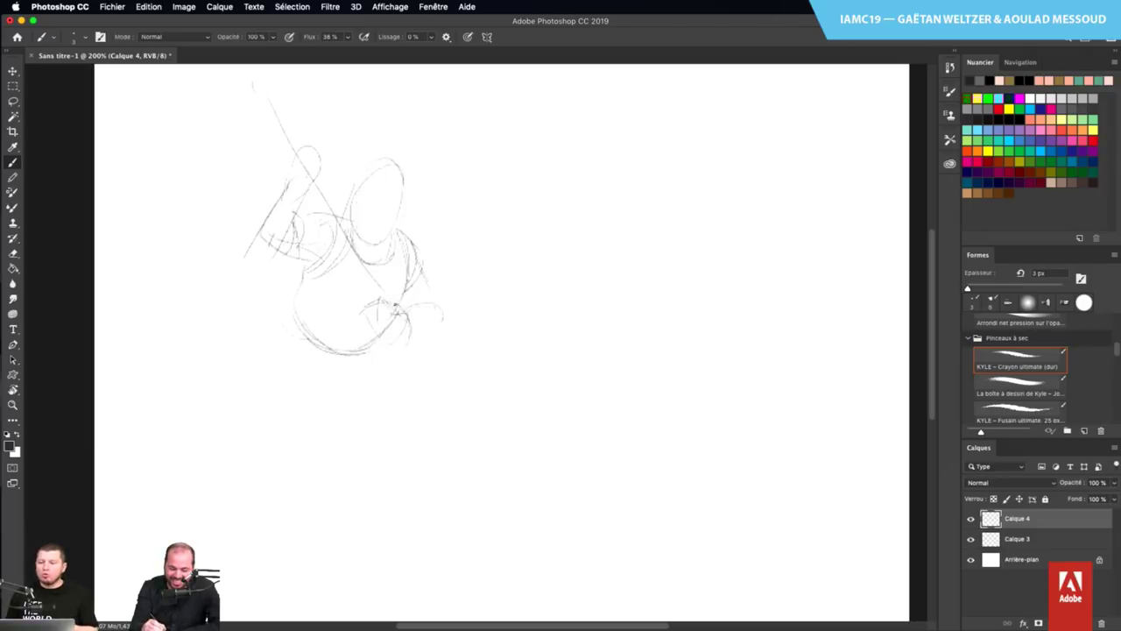
pyautogui.moveTo(374, 333); pyautogui.dragTo(405, 342)
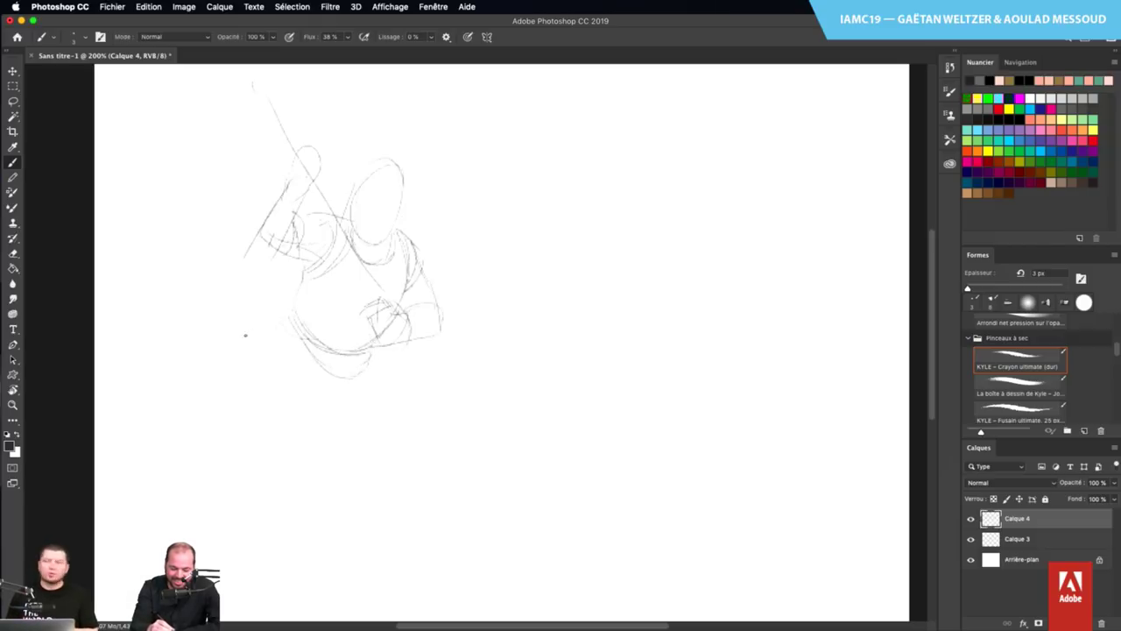
pyautogui.moveTo(329, 373)
pyautogui.mouseDown()
pyautogui.moveTo(291, 377)
pyautogui.moveTo(253, 341)
pyautogui.mouseUp()
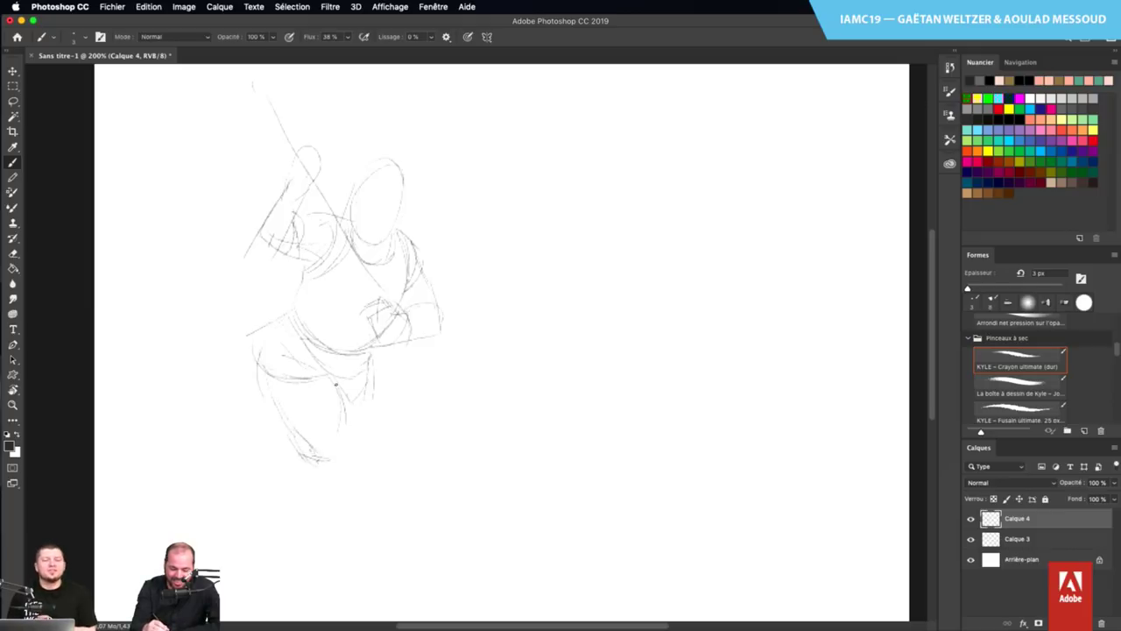
pyautogui.moveTo(335, 383)
pyautogui.mouseDown()
pyautogui.moveTo(346, 452)
pyautogui.moveTo(318, 457)
pyautogui.moveTo(289, 438)
pyautogui.moveTo(344, 451)
pyautogui.mouseUp()
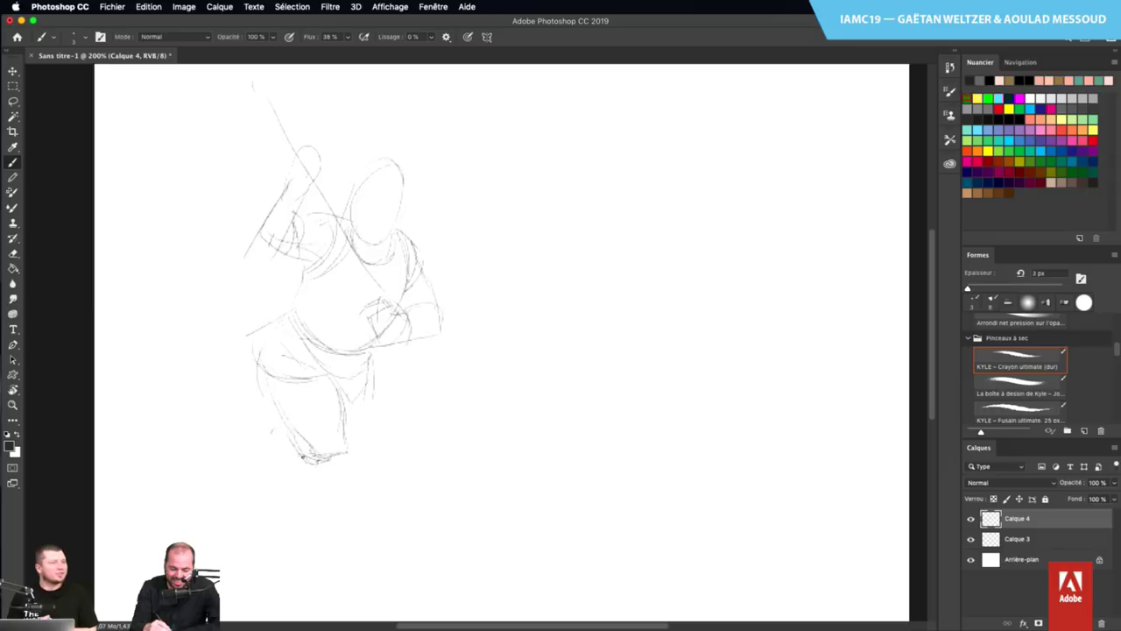
# Sketch the bent knee, lower leg and trailing foot below the thigh, reinforcing the thigh's contours
pyautogui.moveTo(272, 439); pyautogui.dragTo(303, 460)
pyautogui.moveTo(272, 408); pyautogui.dragTo(261, 447)
pyautogui.moveTo(268, 371); pyautogui.dragTo(275, 419)
pyautogui.moveTo(335, 456)
pyautogui.mouseDown()
pyautogui.moveTo(336, 414)
pyautogui.moveTo(336, 443)
pyautogui.moveTo(291, 464)
pyautogui.moveTo(268, 450)
pyautogui.moveTo(238, 454)
pyautogui.moveTo(269, 501)
pyautogui.mouseUp()
pyautogui.moveTo(234, 453)
pyautogui.mouseDown()
pyautogui.moveTo(239, 476)
pyautogui.moveTo(268, 504)
pyautogui.mouseUp()
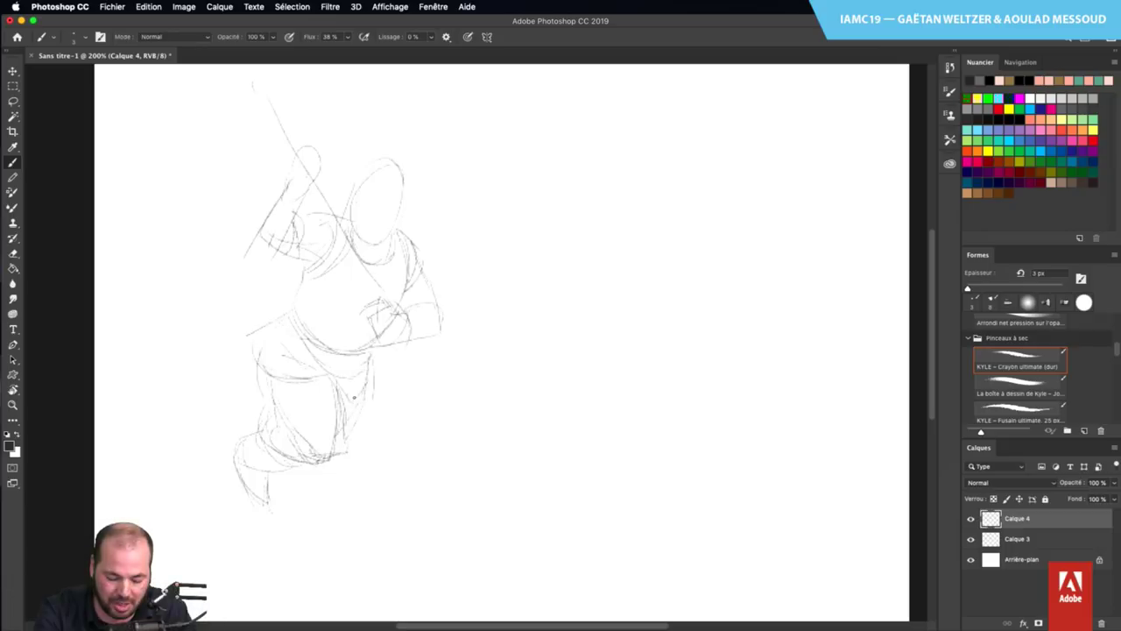
pyautogui.moveTo(292, 494); pyautogui.dragTo(301, 476)
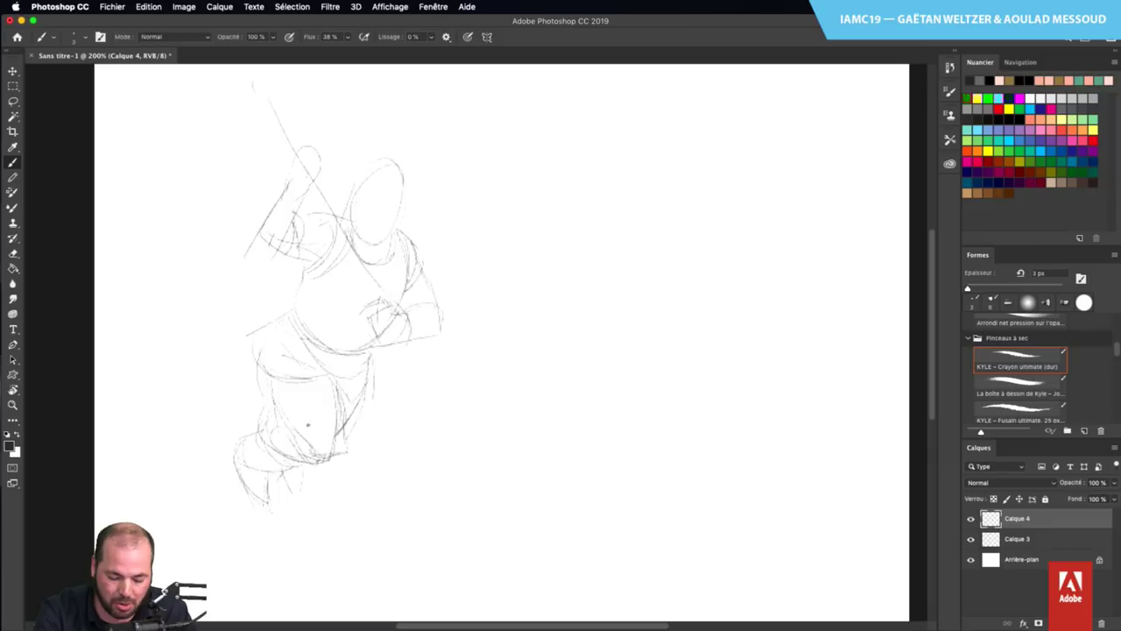
pyautogui.moveTo(244, 413); pyautogui.dragTo(224, 455)
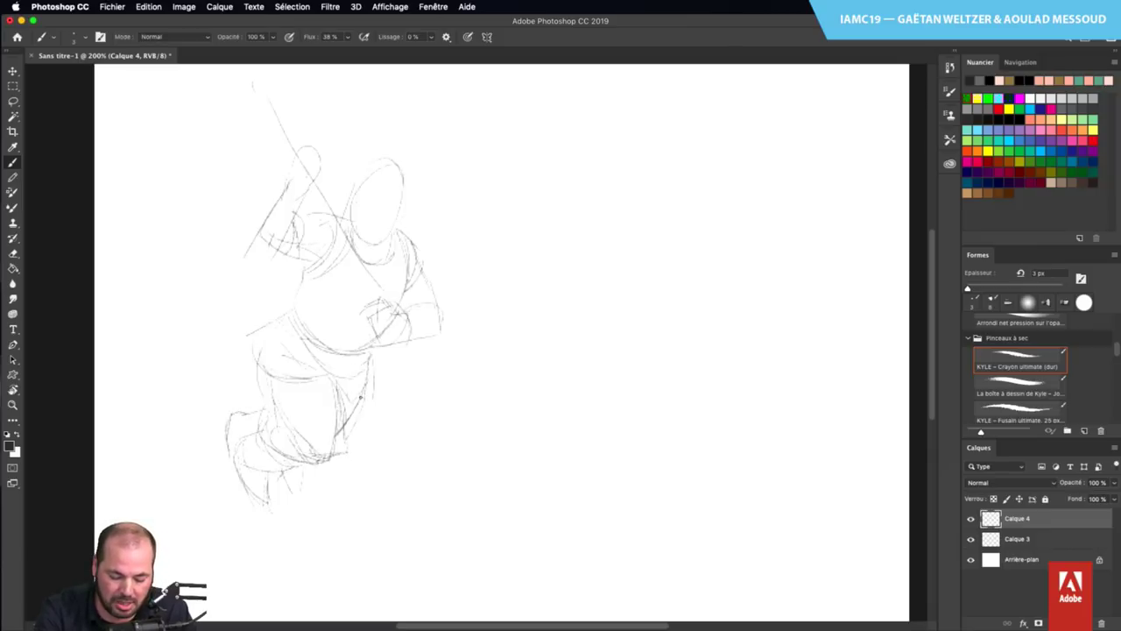
pyautogui.moveTo(352, 408)
pyautogui.mouseDown()
pyautogui.moveTo(331, 434)
pyautogui.moveTo(347, 395)
pyautogui.moveTo(333, 389)
pyautogui.moveTo(317, 462)
pyautogui.mouseUp()
pyautogui.moveTo(282, 428); pyautogui.dragTo(302, 441)
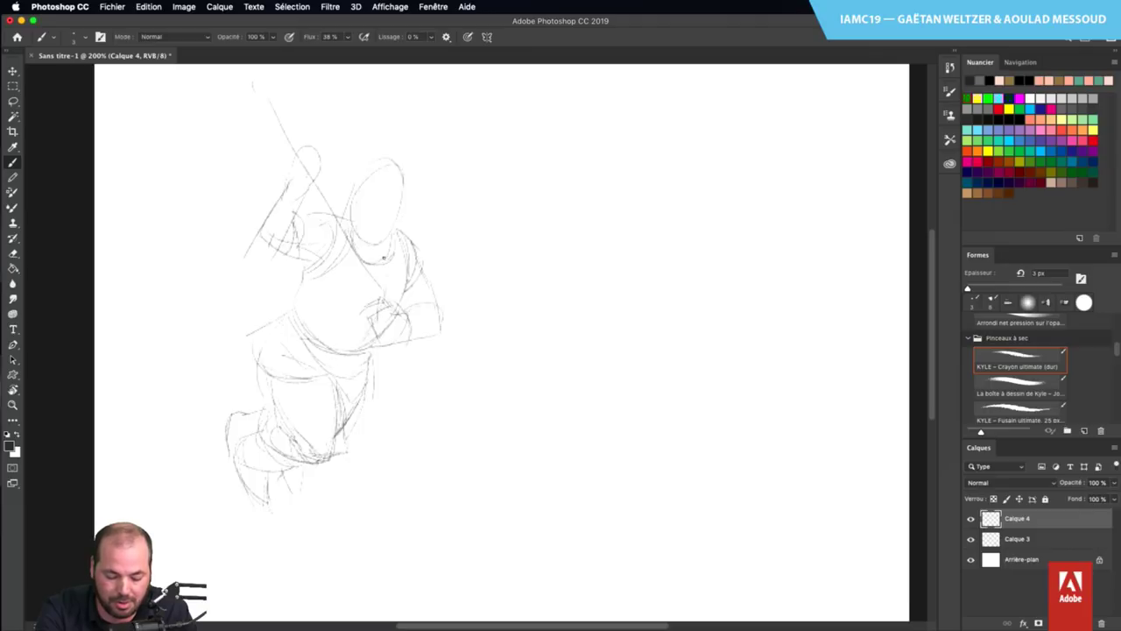
# Add fold lines along the torso's side and firm up the raised forearm, elbow and fist
pyautogui.moveTo(383, 256); pyautogui.dragTo(368, 337)
pyautogui.moveTo(332, 275)
pyautogui.mouseDown()
pyautogui.moveTo(308, 285)
pyautogui.moveTo(302, 305)
pyautogui.mouseUp()
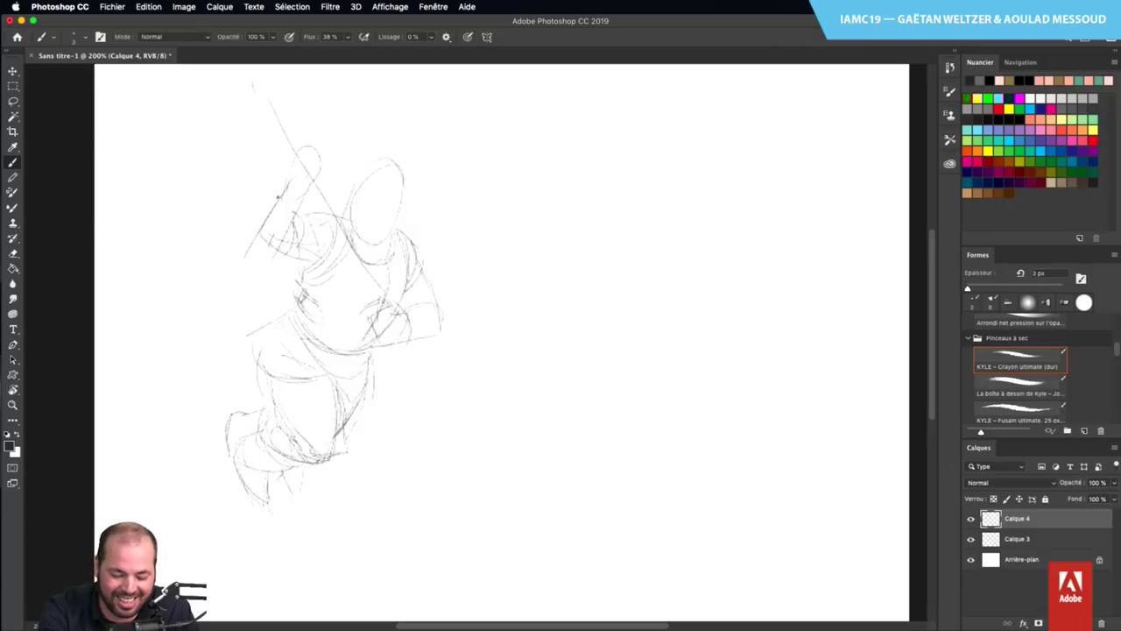
pyautogui.moveTo(288, 194)
pyautogui.mouseDown()
pyautogui.moveTo(298, 173)
pyautogui.moveTo(312, 173)
pyautogui.moveTo(273, 204)
pyautogui.moveTo(268, 226)
pyautogui.moveTo(298, 221)
pyautogui.moveTo(297, 232)
pyautogui.moveTo(257, 221)
pyautogui.moveTo(254, 238)
pyautogui.moveTo(289, 255)
pyautogui.mouseUp()
pyautogui.moveTo(298, 214)
pyautogui.mouseDown()
pyautogui.moveTo(298, 243)
pyautogui.moveTo(271, 254)
pyautogui.mouseUp()
pyautogui.moveTo(296, 238)
pyautogui.mouseDown()
pyautogui.moveTo(289, 250)
pyautogui.moveTo(303, 247)
pyautogui.mouseUp()
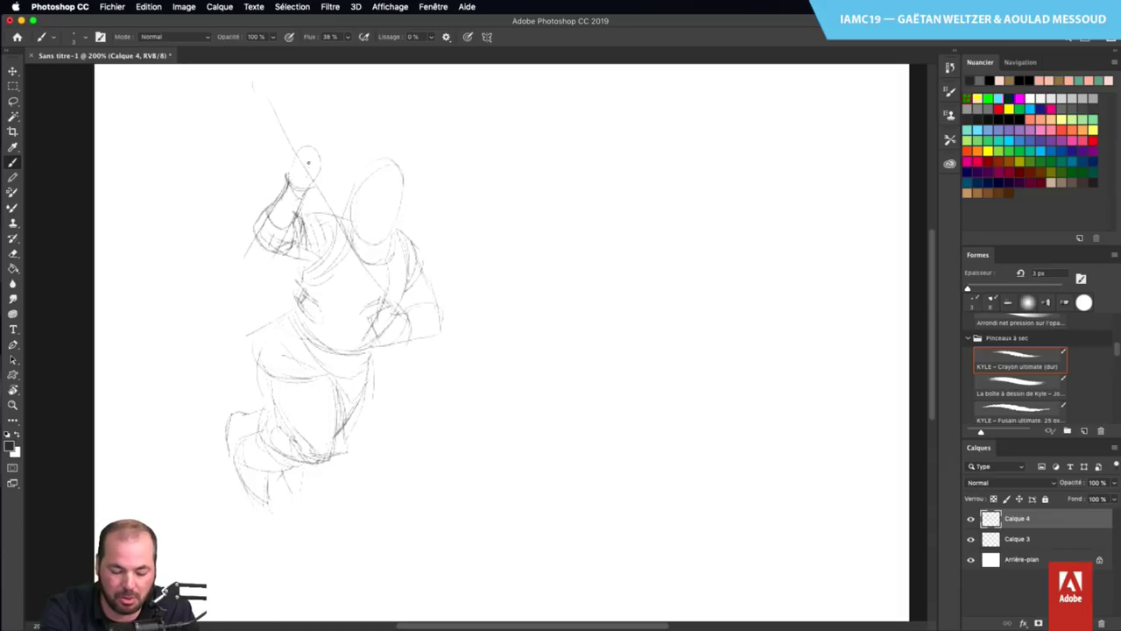
pyautogui.moveTo(293, 149)
pyautogui.mouseDown()
pyautogui.moveTo(286, 184)
pyautogui.moveTo(323, 150)
pyautogui.moveTo(324, 172)
pyautogui.moveTo(296, 191)
pyautogui.mouseUp()
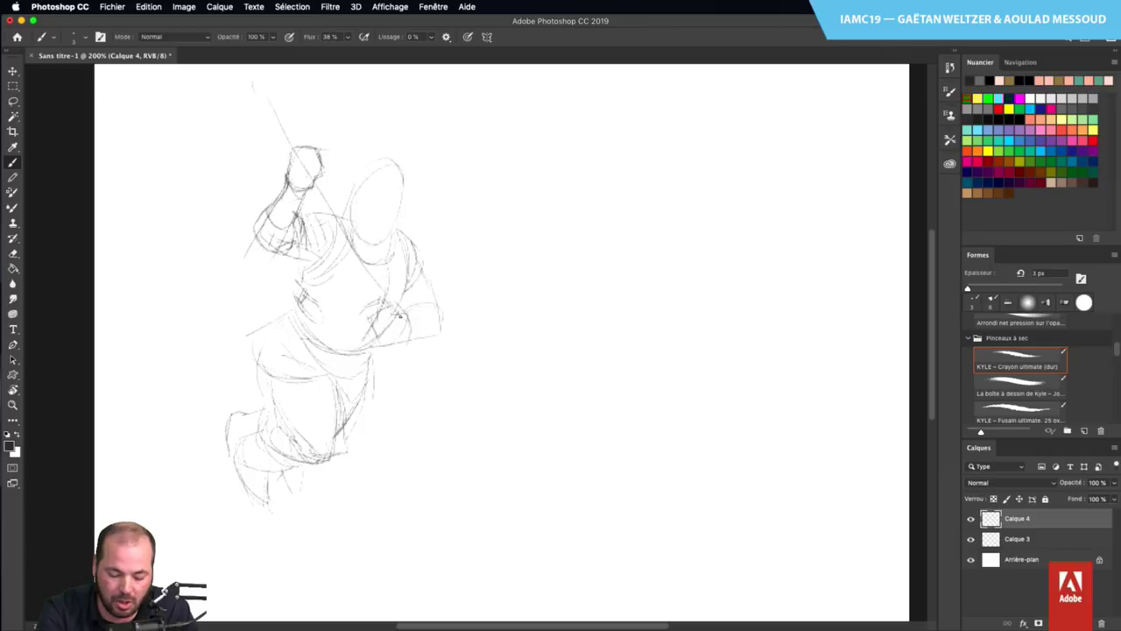
# Define the lower fist, its wrist and cuff, and the forearm beside the belly
pyautogui.moveTo(399, 313)
pyautogui.mouseDown()
pyautogui.moveTo(405, 329)
pyautogui.moveTo(373, 312)
pyautogui.moveTo(376, 324)
pyautogui.mouseUp()
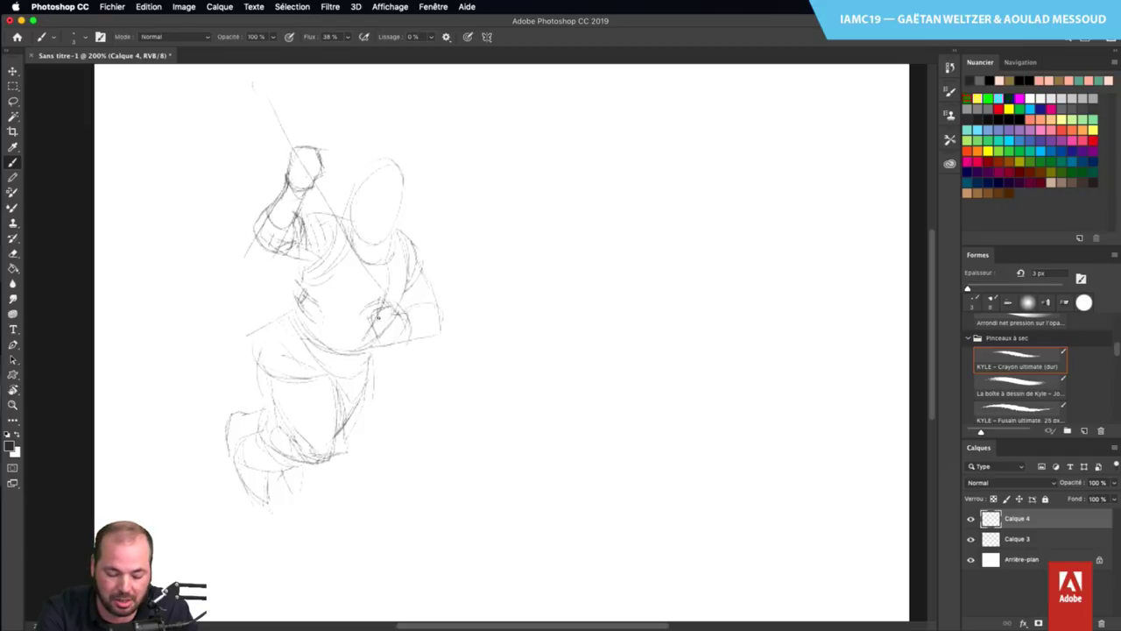
pyautogui.moveTo(378, 316)
pyautogui.mouseDown()
pyautogui.moveTo(401, 335)
pyautogui.moveTo(380, 342)
pyautogui.moveTo(390, 331)
pyautogui.moveTo(395, 340)
pyautogui.moveTo(396, 304)
pyautogui.moveTo(411, 331)
pyautogui.moveTo(404, 304)
pyautogui.moveTo(420, 299)
pyautogui.moveTo(428, 337)
pyautogui.moveTo(421, 305)
pyautogui.moveTo(416, 329)
pyautogui.moveTo(409, 306)
pyautogui.moveTo(419, 344)
pyautogui.moveTo(407, 341)
pyautogui.moveTo(438, 324)
pyautogui.moveTo(420, 344)
pyautogui.mouseUp()
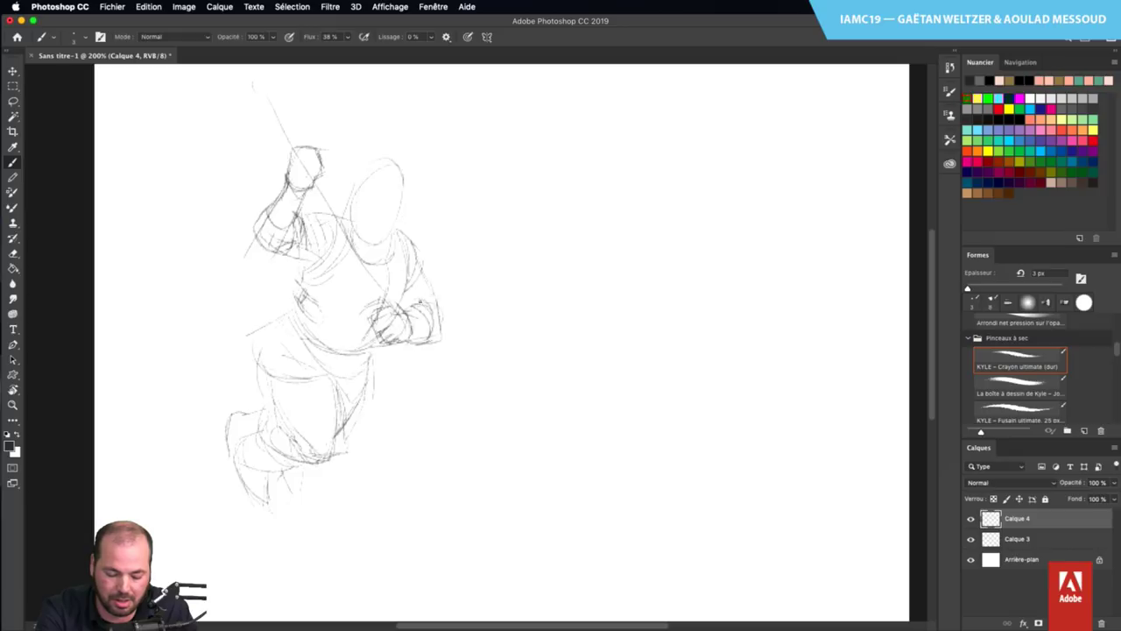
pyautogui.moveTo(412, 298); pyautogui.dragTo(438, 309)
pyautogui.moveTo(413, 268); pyautogui.dragTo(405, 314)
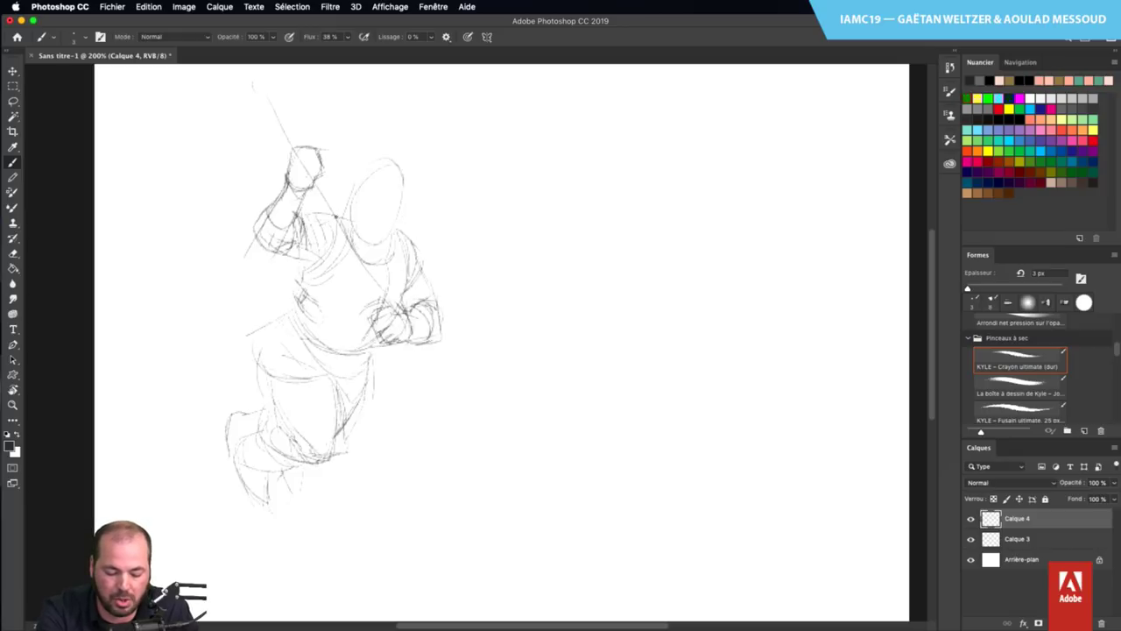
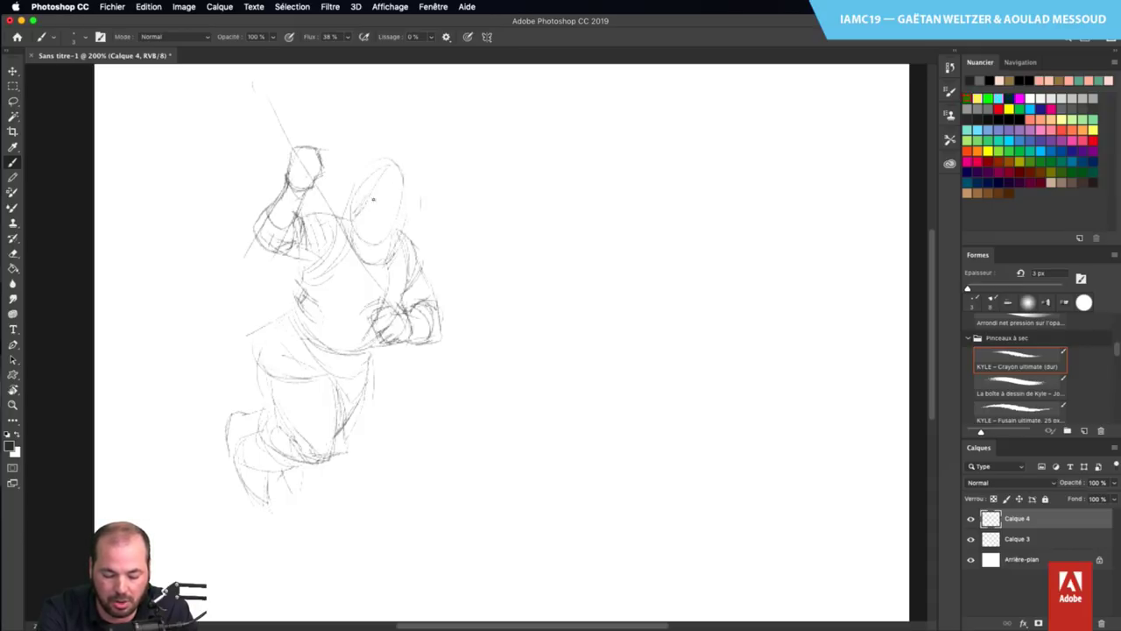
# Sketch a pointed helmet over the oval head, with the face, brow and rounded beard below its rim
pyautogui.moveTo(371, 186)
pyautogui.mouseDown()
pyautogui.moveTo(403, 151)
pyautogui.moveTo(367, 191)
pyautogui.moveTo(384, 174)
pyautogui.moveTo(381, 192)
pyautogui.moveTo(405, 223)
pyautogui.moveTo(394, 243)
pyautogui.moveTo(405, 243)
pyautogui.moveTo(373, 229)
pyautogui.moveTo(353, 254)
pyautogui.mouseUp()
pyautogui.moveTo(356, 215); pyautogui.dragTo(349, 250)
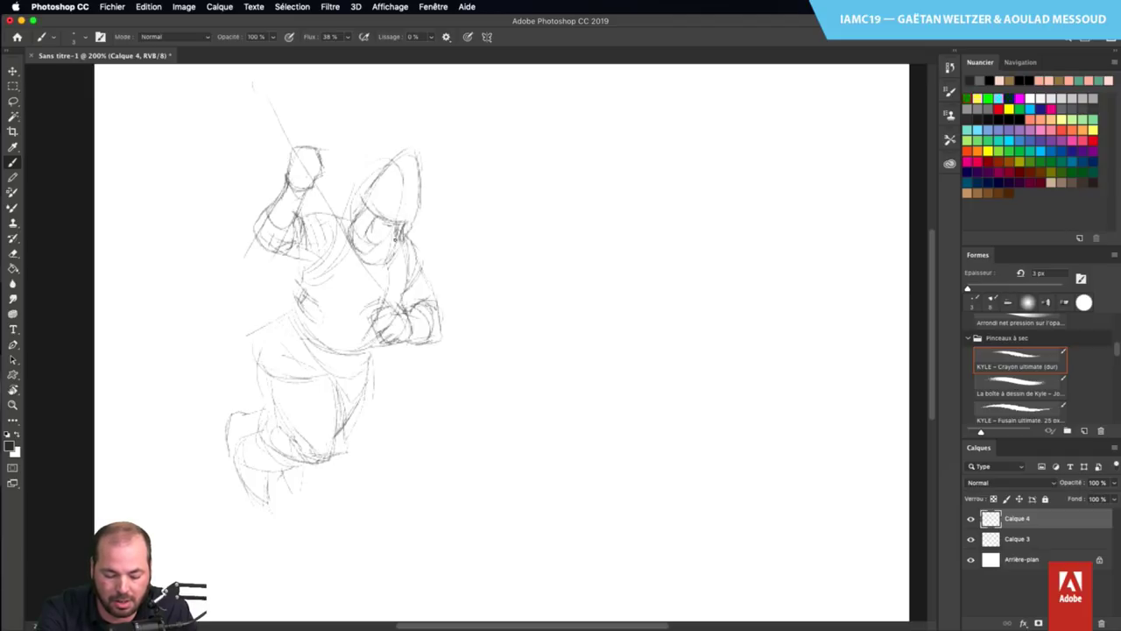
pyautogui.moveTo(396, 240)
pyautogui.mouseDown()
pyautogui.moveTo(376, 258)
pyautogui.moveTo(409, 245)
pyautogui.mouseUp()
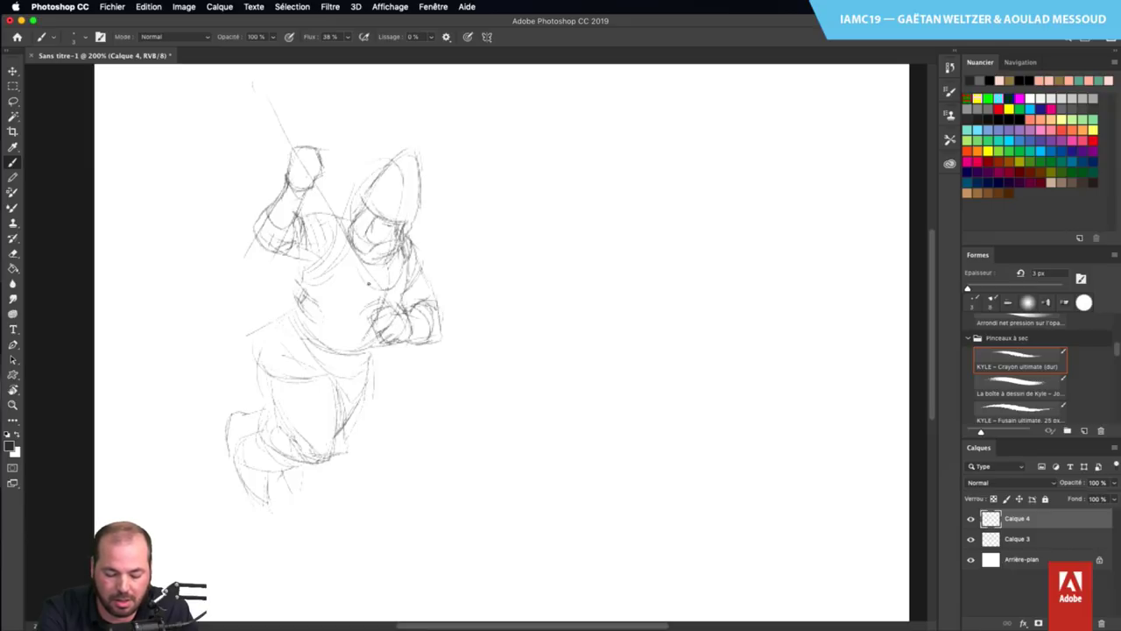
pyautogui.moveTo(368, 283)
pyautogui.mouseDown()
pyautogui.moveTo(383, 263)
pyautogui.moveTo(386, 278)
pyautogui.mouseUp()
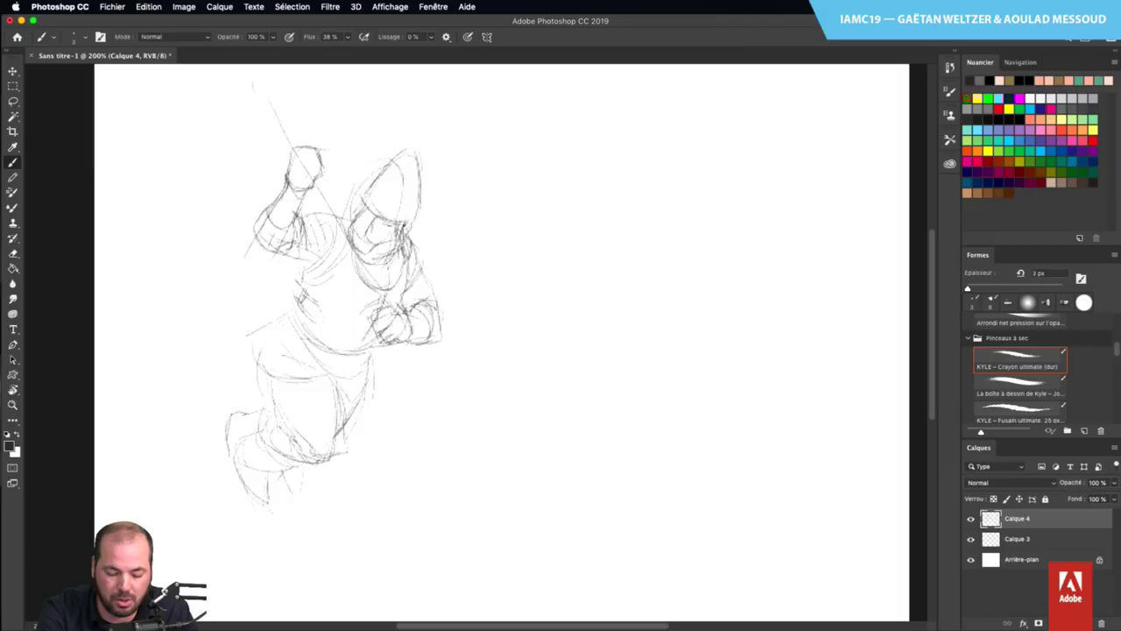
pyautogui.moveTo(373, 219); pyautogui.dragTo(411, 222)
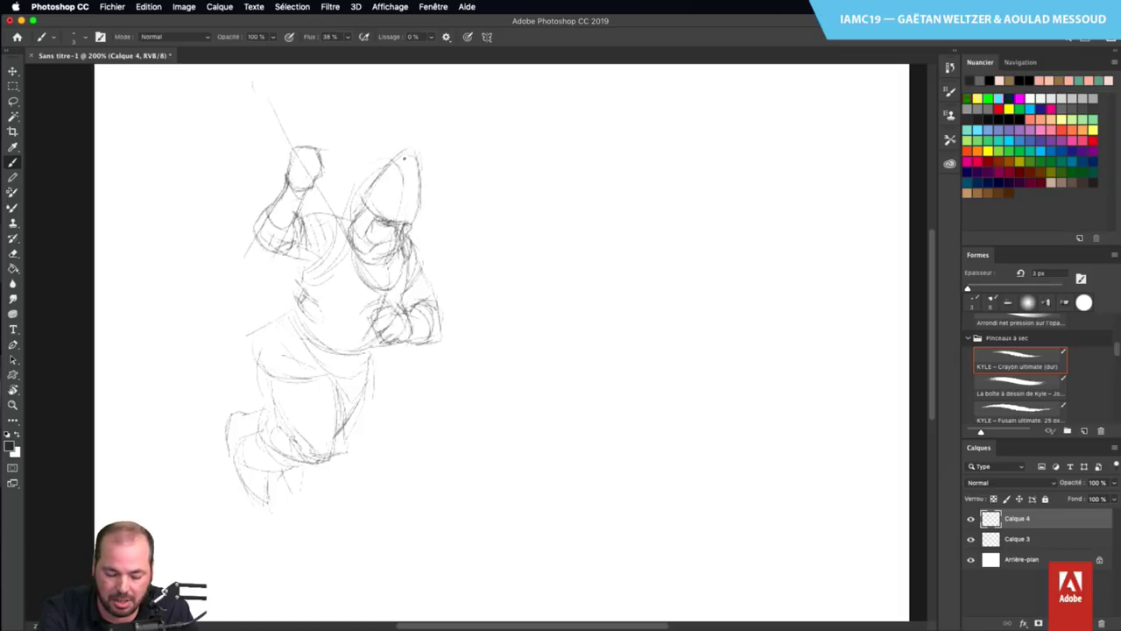
pyautogui.moveTo(404, 158); pyautogui.dragTo(413, 224)
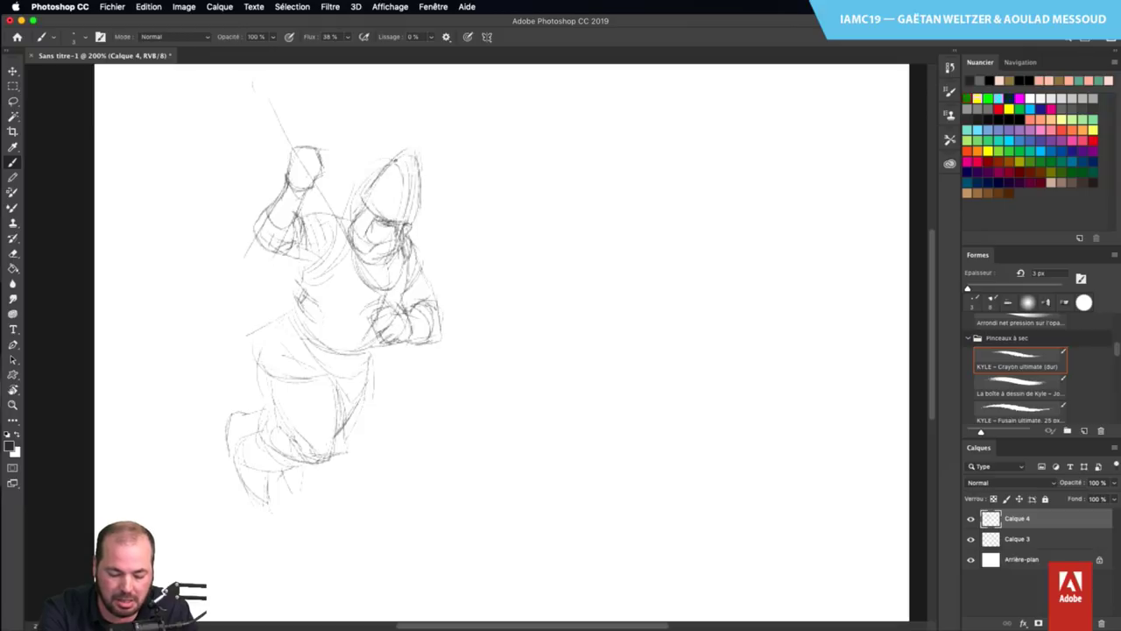
# Draw the weapon's thick shaft from the raised fist through the lower hand to its butt end, and add a small spike beside the helmet
pyautogui.moveTo(408, 155)
pyautogui.mouseDown()
pyautogui.moveTo(373, 175)
pyautogui.moveTo(413, 158)
pyautogui.moveTo(387, 166)
pyautogui.moveTo(348, 210)
pyautogui.moveTo(381, 211)
pyautogui.moveTo(349, 190)
pyautogui.moveTo(371, 200)
pyautogui.moveTo(387, 322)
pyautogui.mouseUp()
pyautogui.moveTo(315, 172)
pyautogui.mouseDown()
pyautogui.moveTo(378, 328)
pyautogui.moveTo(431, 407)
pyautogui.mouseUp()
pyautogui.moveTo(324, 209); pyautogui.dragTo(317, 180)
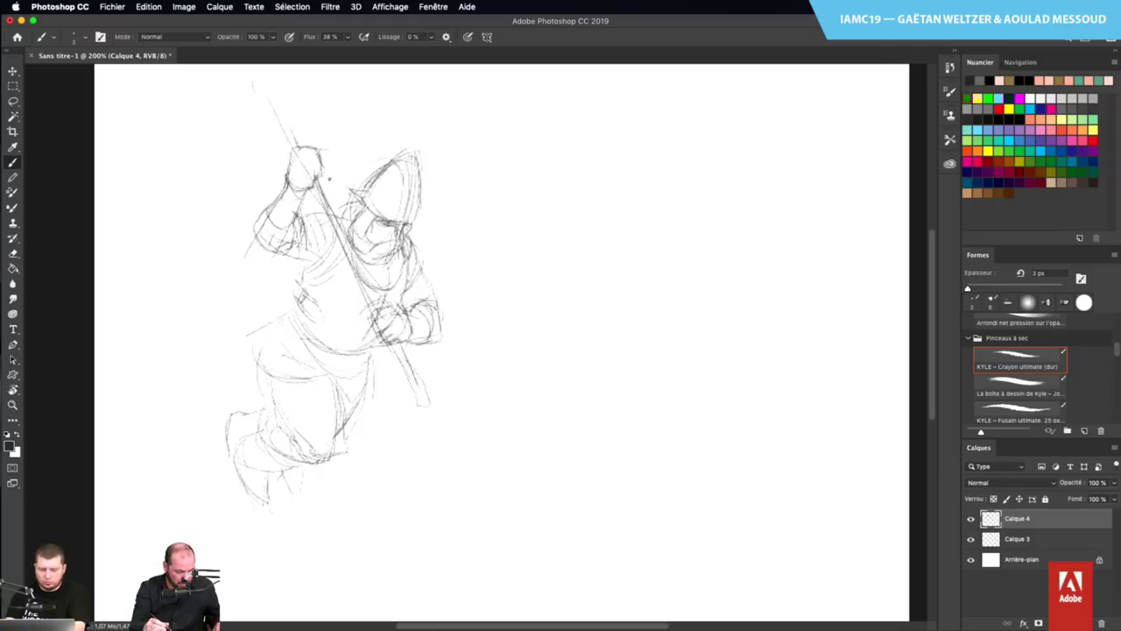
# Move the warrior sketch on Calque 4 downward to free space above the raised fist
pyautogui.press('l')
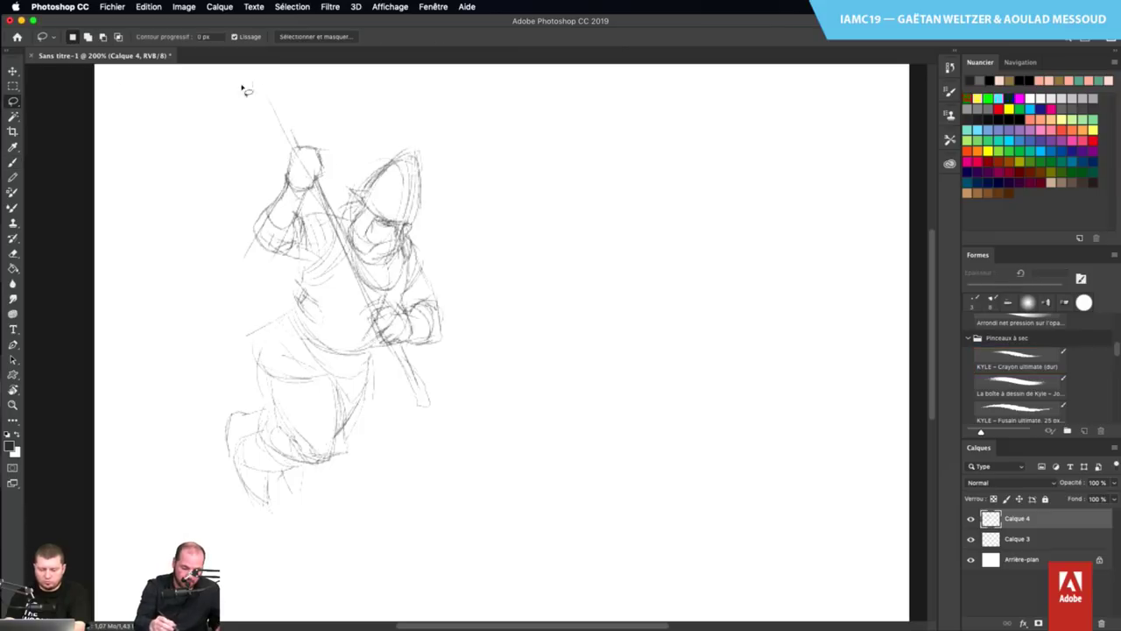
pyautogui.click(13, 71)
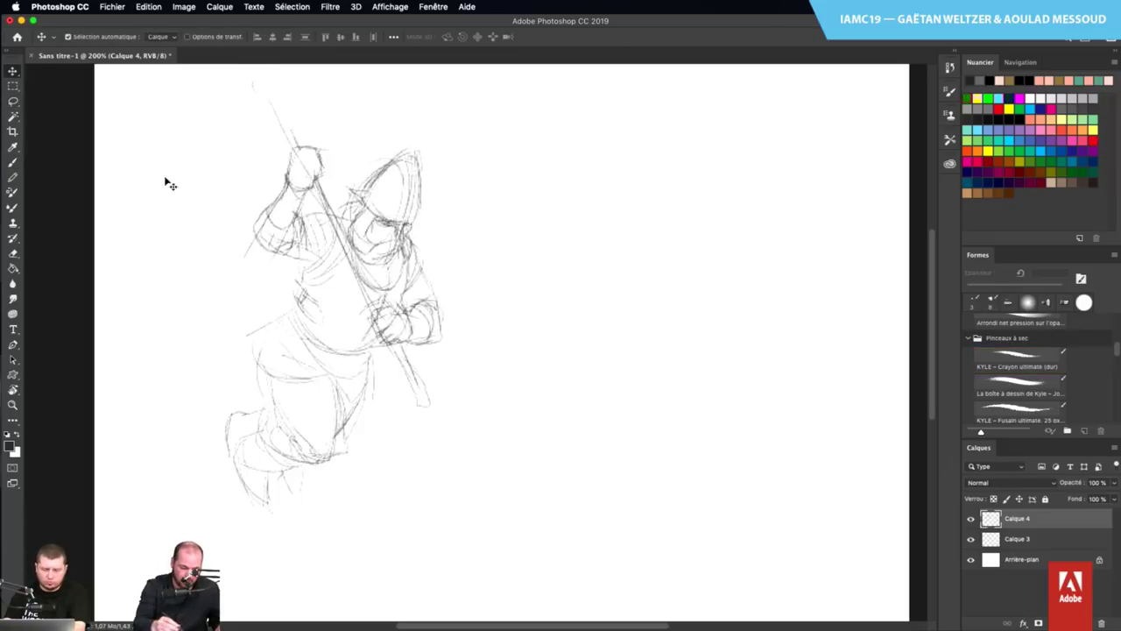
pyautogui.click(372, 246)
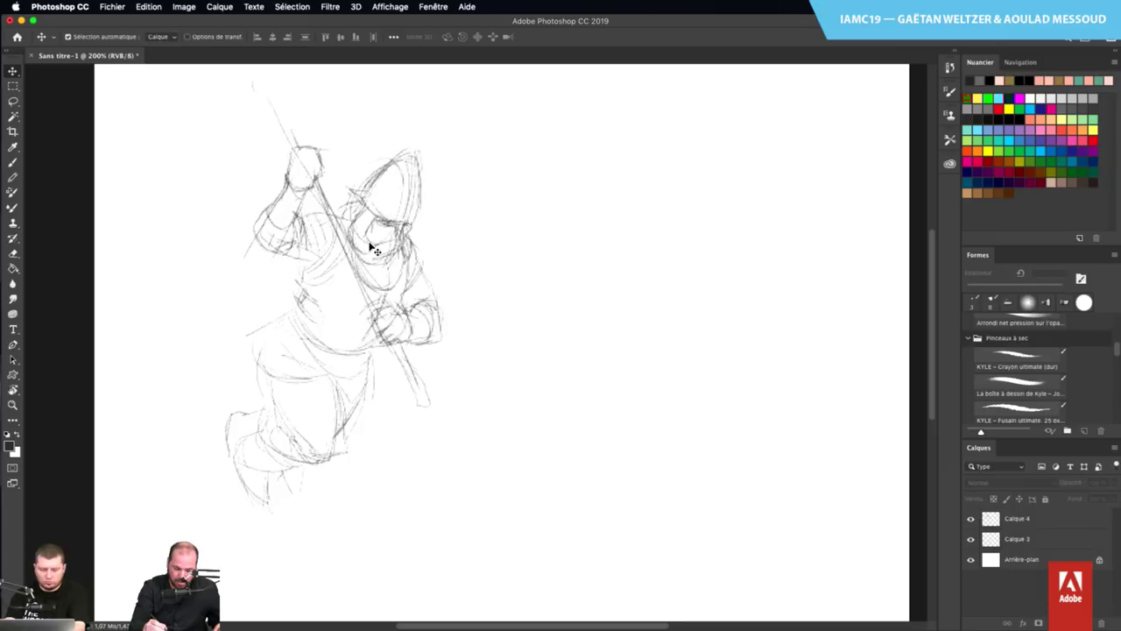
pyautogui.scroll(3, 359, 289)
pyautogui.scroll(-3, 354, 312)
pyautogui.hscroll(-2, 354, 312)
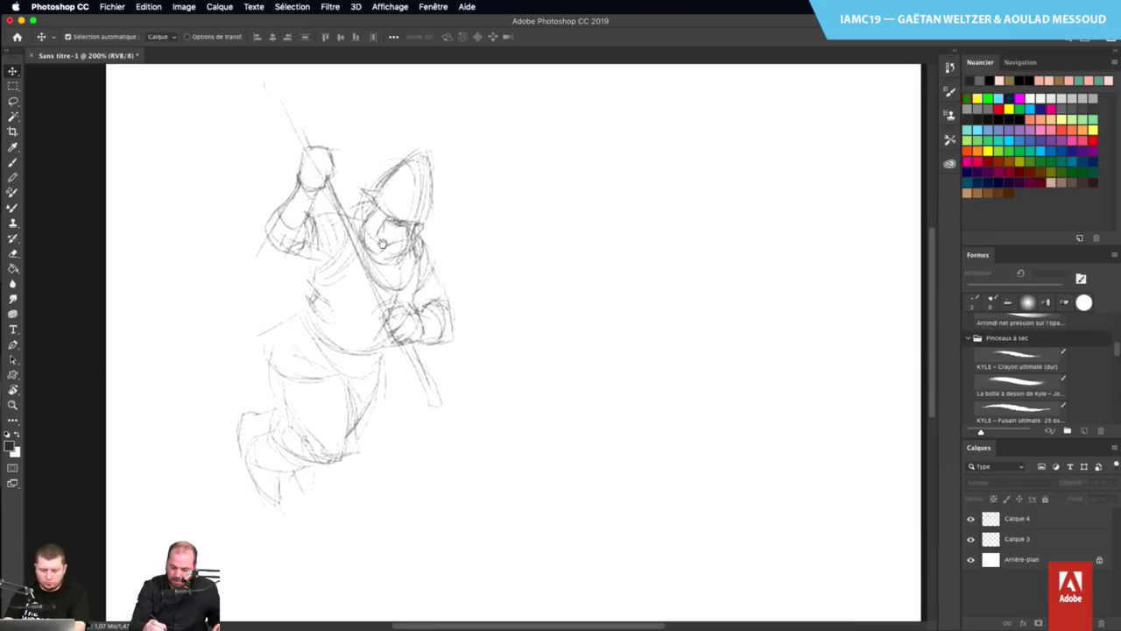
pyautogui.moveTo(396, 224)
pyautogui.mouseDown()
pyautogui.moveTo(396, 281)
pyautogui.moveTo(375, 316)
pyautogui.moveTo(383, 307)
pyautogui.mouseUp()
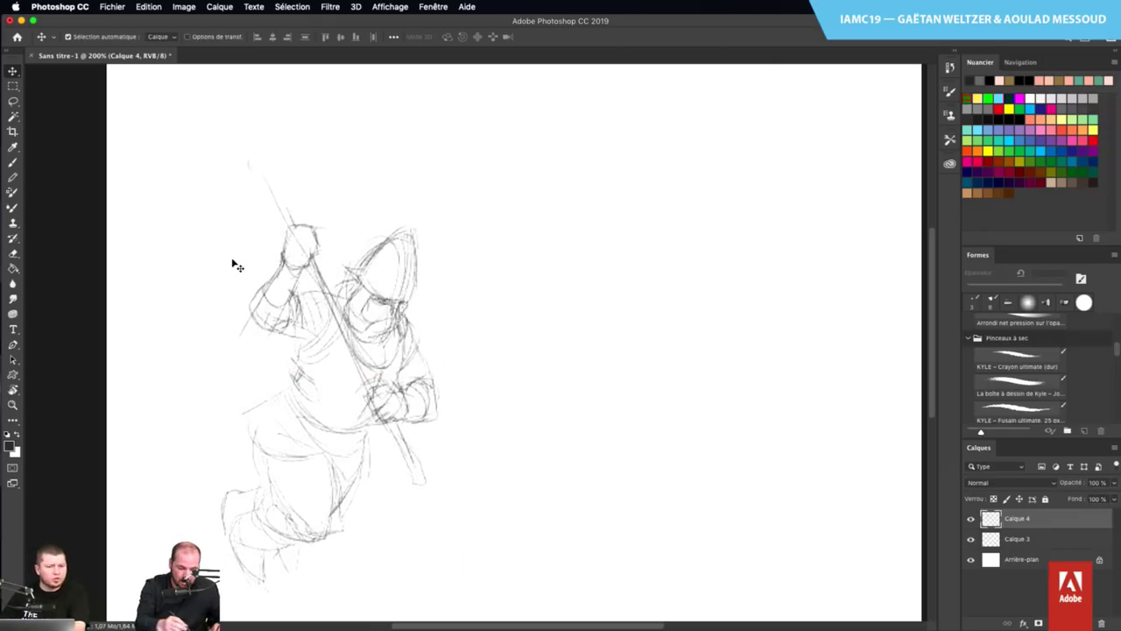
# Sketch a large curved axe blade above the raised fist, with a small hooked point on its opposite side
pyautogui.click(13, 163)
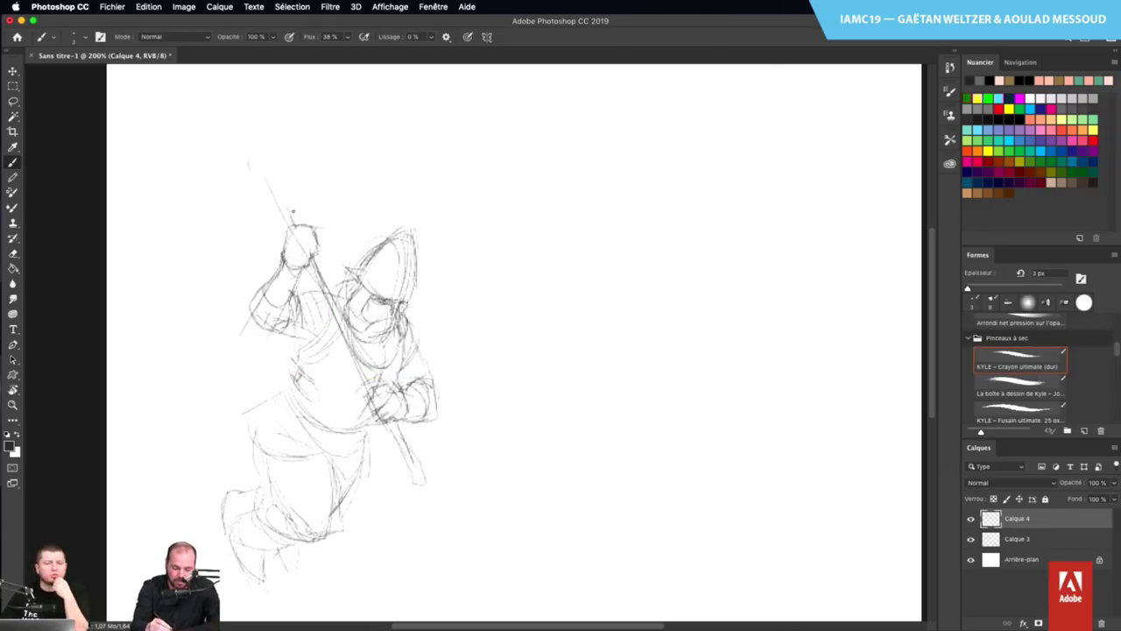
pyautogui.moveTo(229, 230)
pyautogui.mouseDown()
pyautogui.moveTo(345, 127)
pyautogui.moveTo(303, 161)
pyautogui.mouseUp()
pyautogui.moveTo(351, 124); pyautogui.dragTo(365, 219)
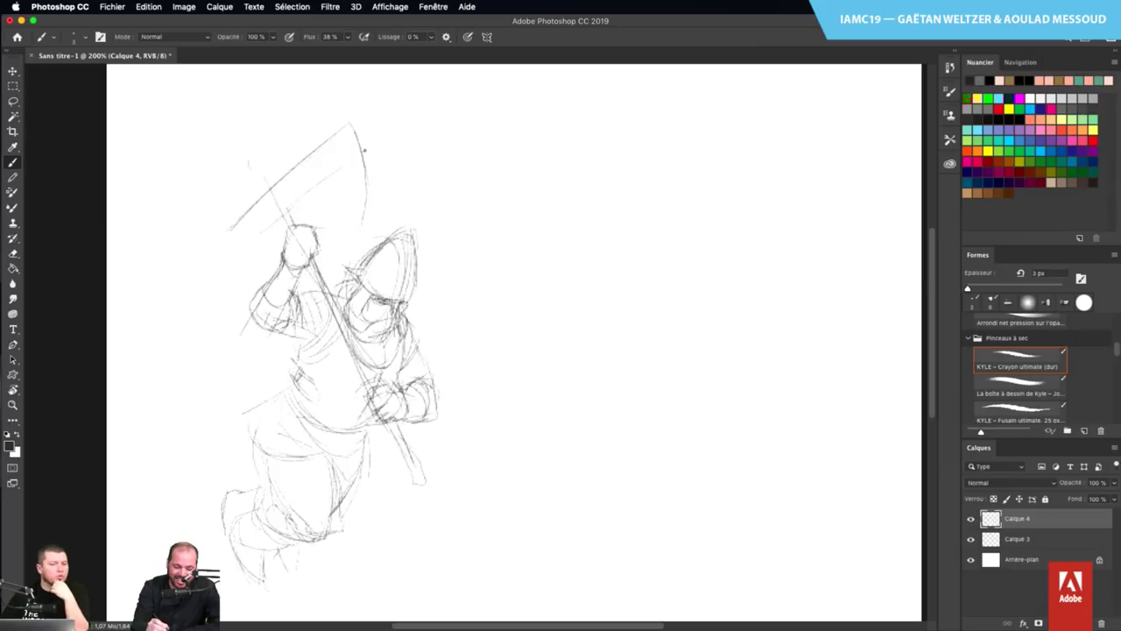
pyautogui.moveTo(282, 214)
pyautogui.mouseDown()
pyautogui.moveTo(302, 194)
pyautogui.moveTo(322, 195)
pyautogui.moveTo(356, 222)
pyautogui.mouseUp()
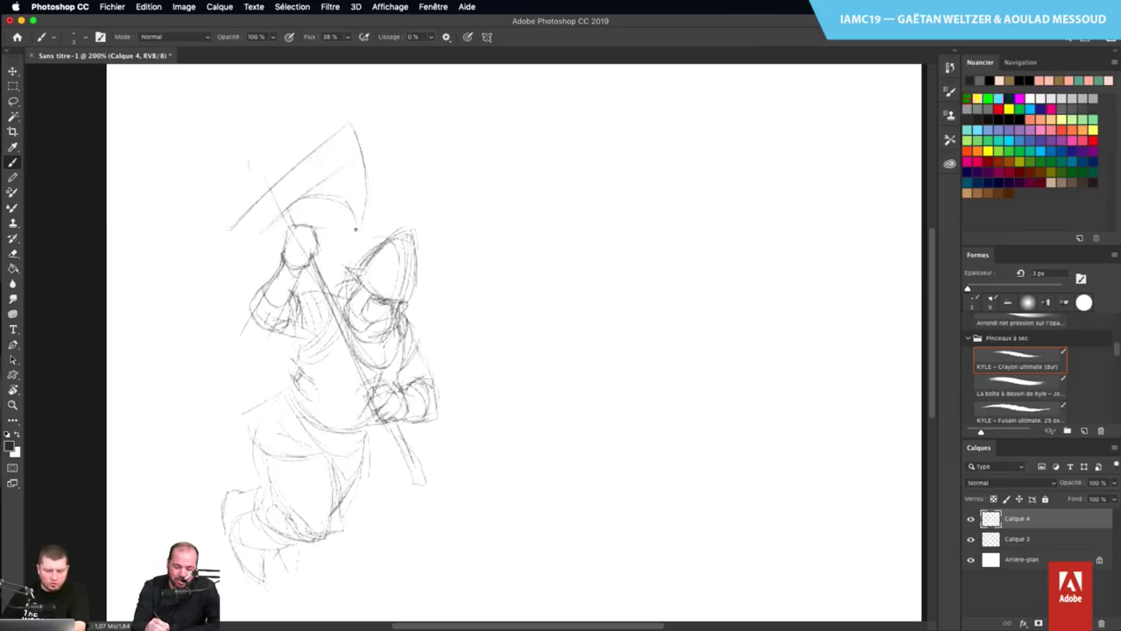
pyautogui.moveTo(283, 215); pyautogui.dragTo(293, 202)
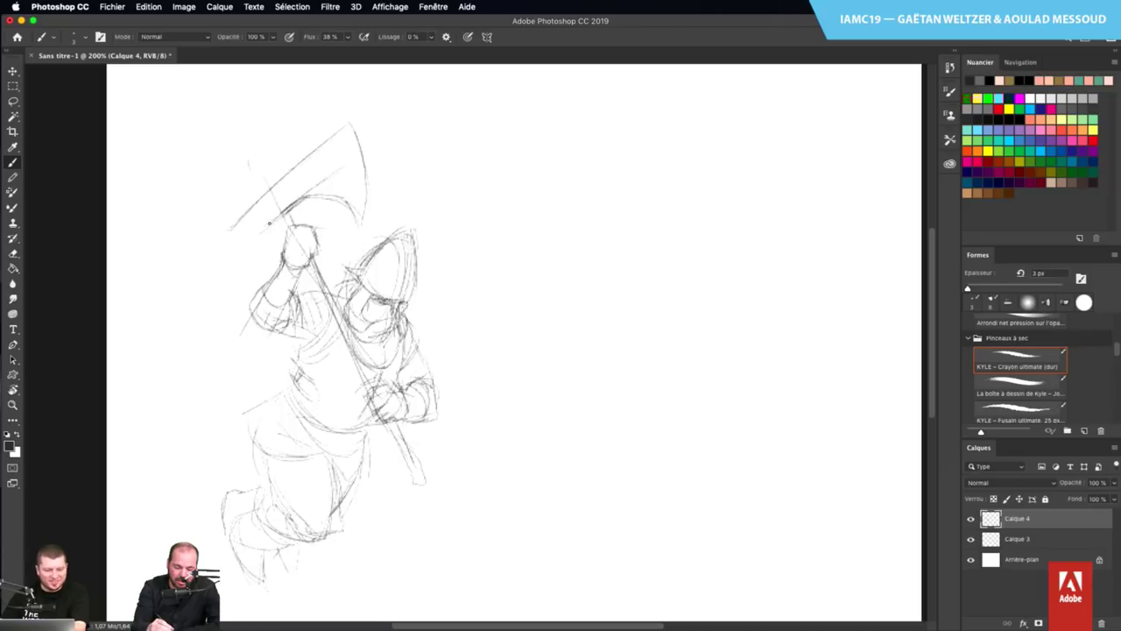
pyautogui.moveTo(245, 216); pyautogui.dragTo(249, 244)
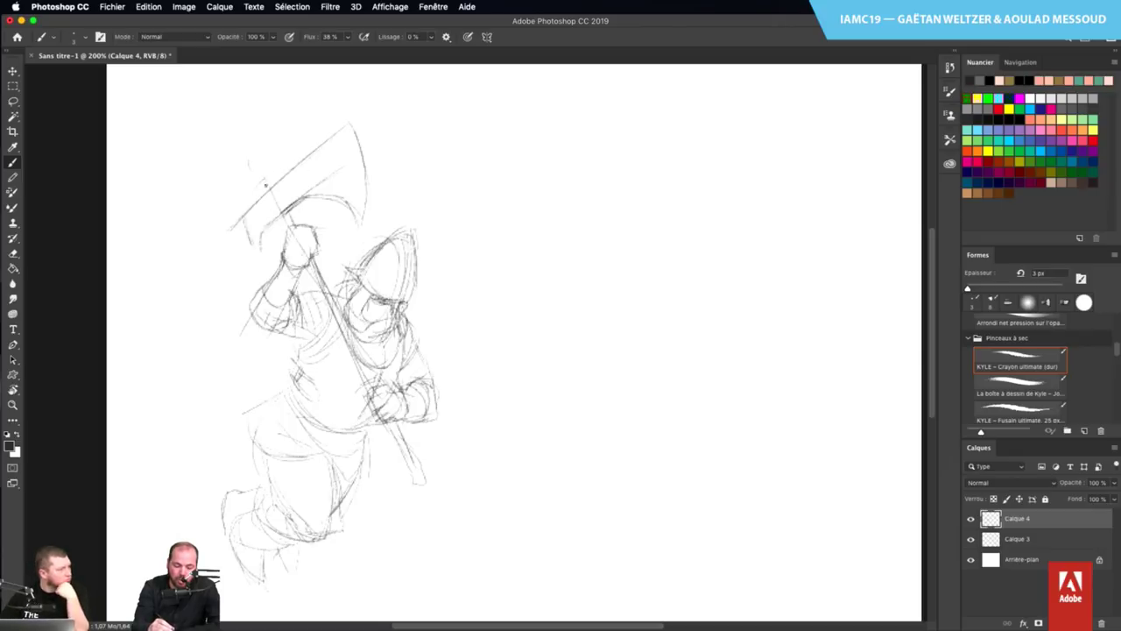
# Draw the shaft's tip through the axe head and reinforce the handle's edges down to its butt end
pyautogui.moveTo(274, 182)
pyautogui.mouseDown()
pyautogui.moveTo(259, 191)
pyautogui.moveTo(275, 175)
pyautogui.moveTo(281, 228)
pyautogui.moveTo(296, 216)
pyautogui.moveTo(288, 229)
pyautogui.moveTo(382, 394)
pyautogui.mouseUp()
pyautogui.moveTo(342, 317)
pyautogui.mouseDown()
pyautogui.moveTo(361, 343)
pyautogui.moveTo(354, 360)
pyautogui.mouseUp()
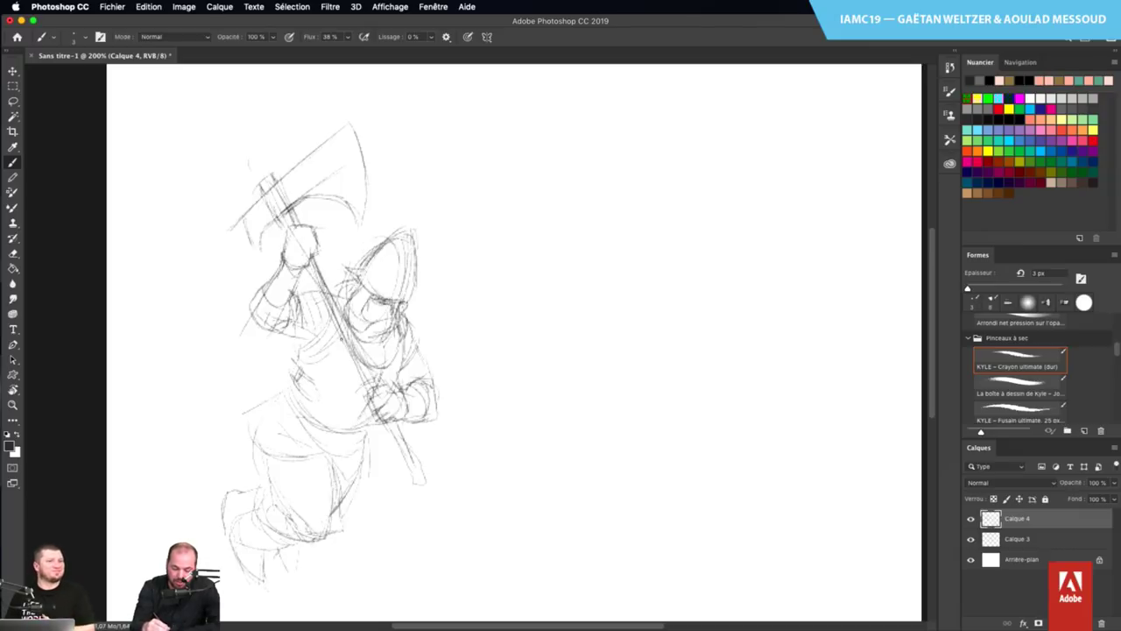
pyautogui.moveTo(314, 275); pyautogui.dragTo(422, 469)
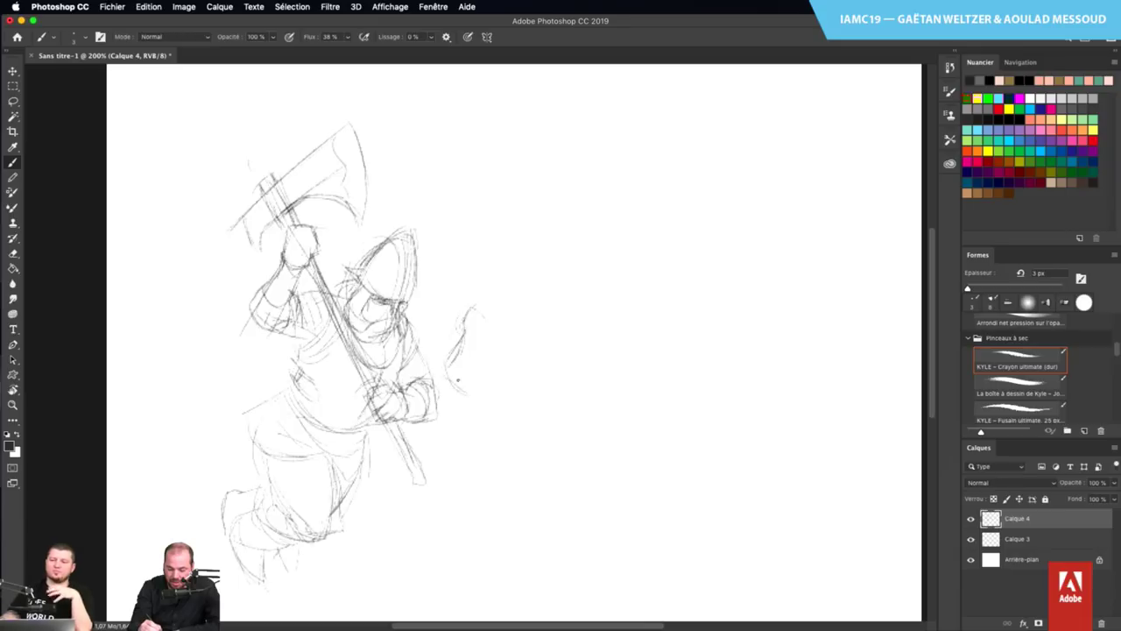
# Sketch a second, smaller figure beside the warrior, with a rounded torso and both arms raised overhead
pyautogui.moveTo(487, 398); pyautogui.dragTo(487, 402)
pyautogui.moveTo(513, 350); pyautogui.dragTo(481, 404)
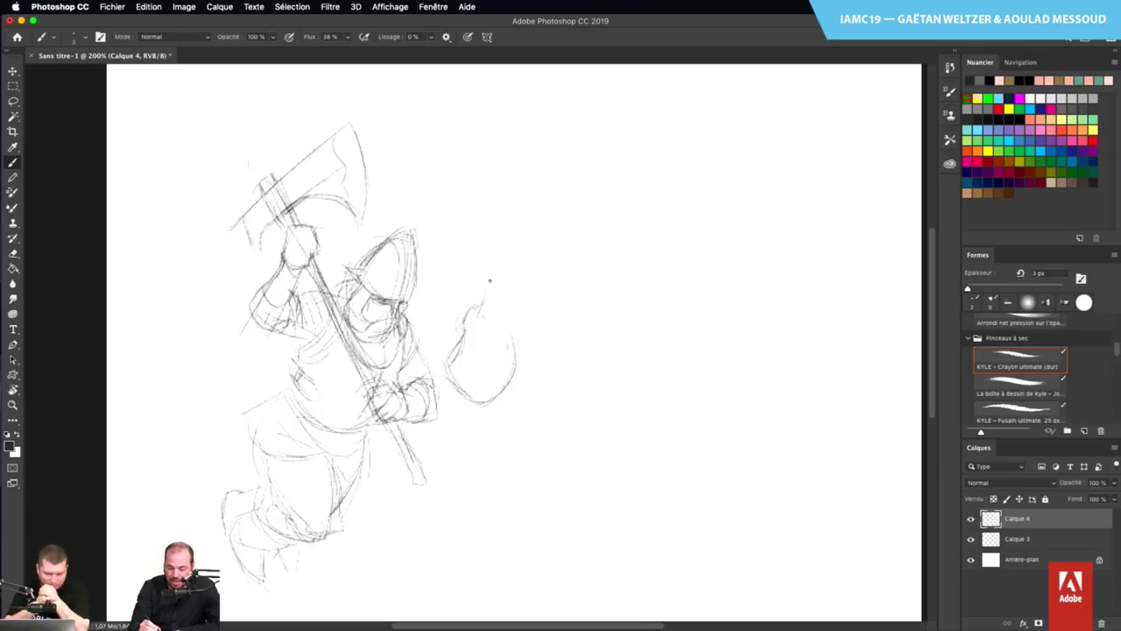
pyautogui.moveTo(471, 336); pyautogui.dragTo(501, 326)
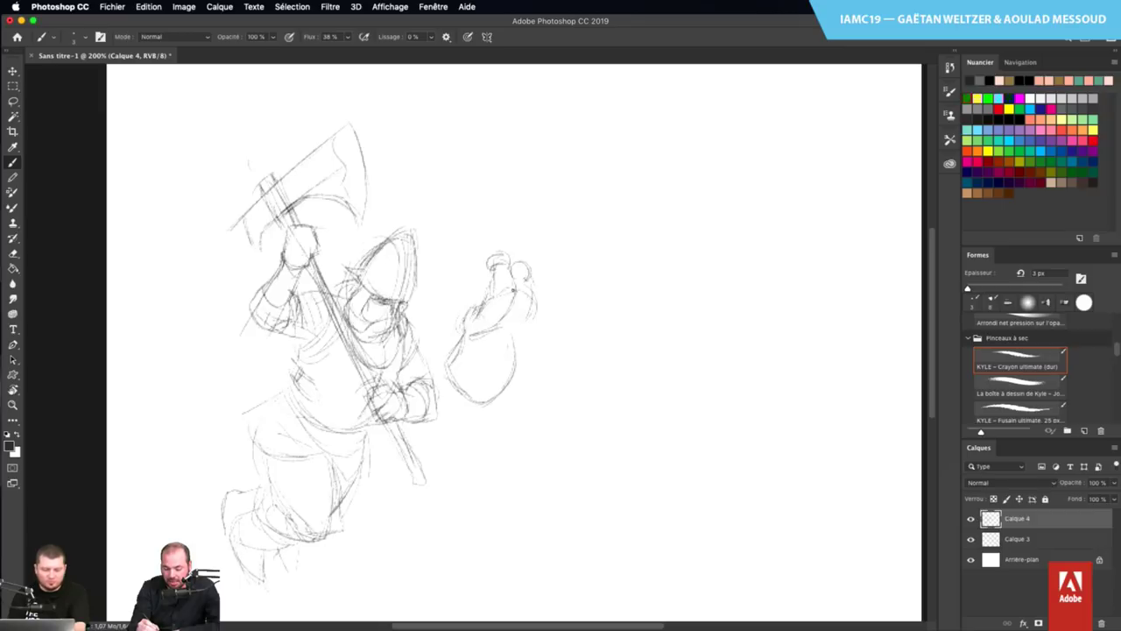
pyautogui.moveTo(507, 365); pyautogui.dragTo(532, 313)
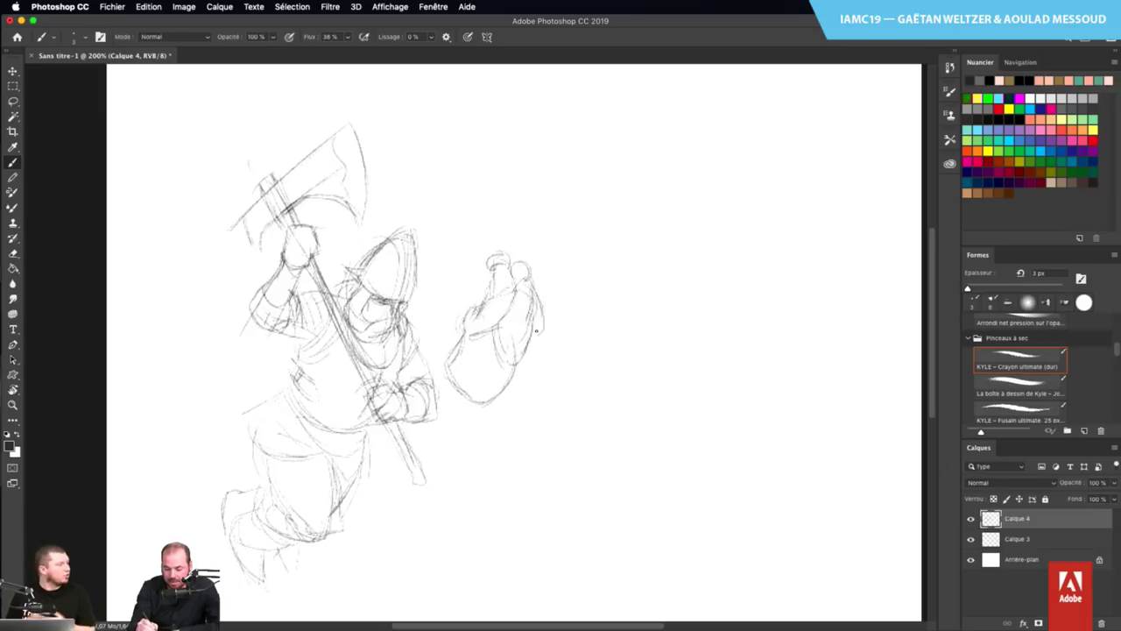
# Sketch a long-handled axe held horizontally in the smaller figure's raised fists, with its curved head pointing toward the warrior
pyautogui.moveTo(433, 256); pyautogui.dragTo(582, 294)
pyautogui.moveTo(487, 265)
pyautogui.mouseDown()
pyautogui.moveTo(539, 274)
pyautogui.moveTo(456, 265)
pyautogui.mouseUp()
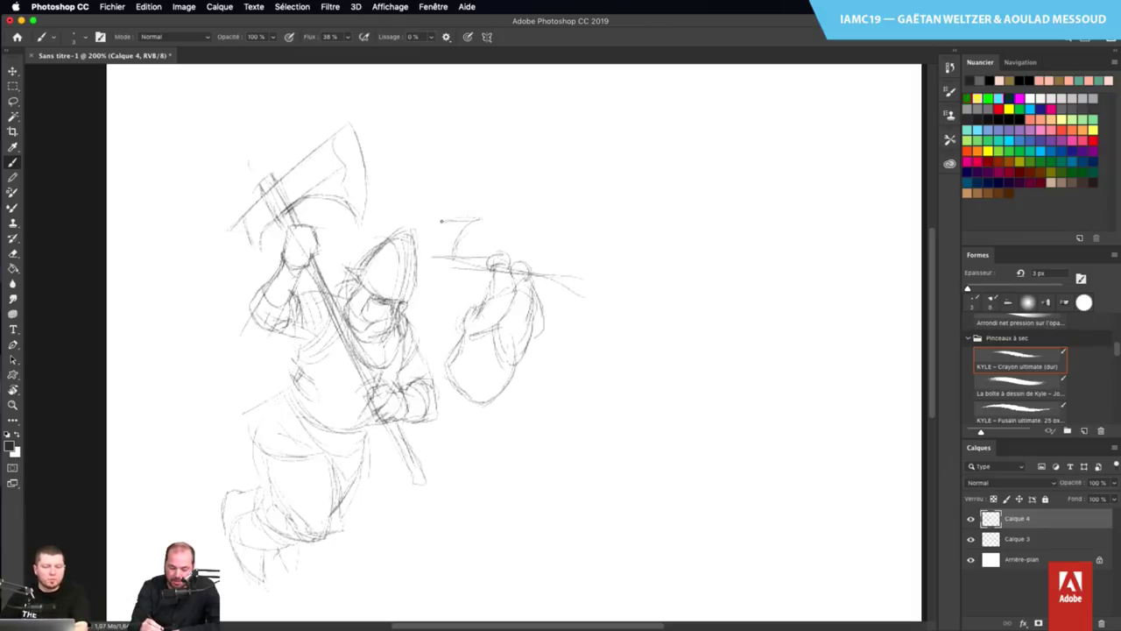
pyautogui.moveTo(442, 226); pyautogui.dragTo(435, 275)
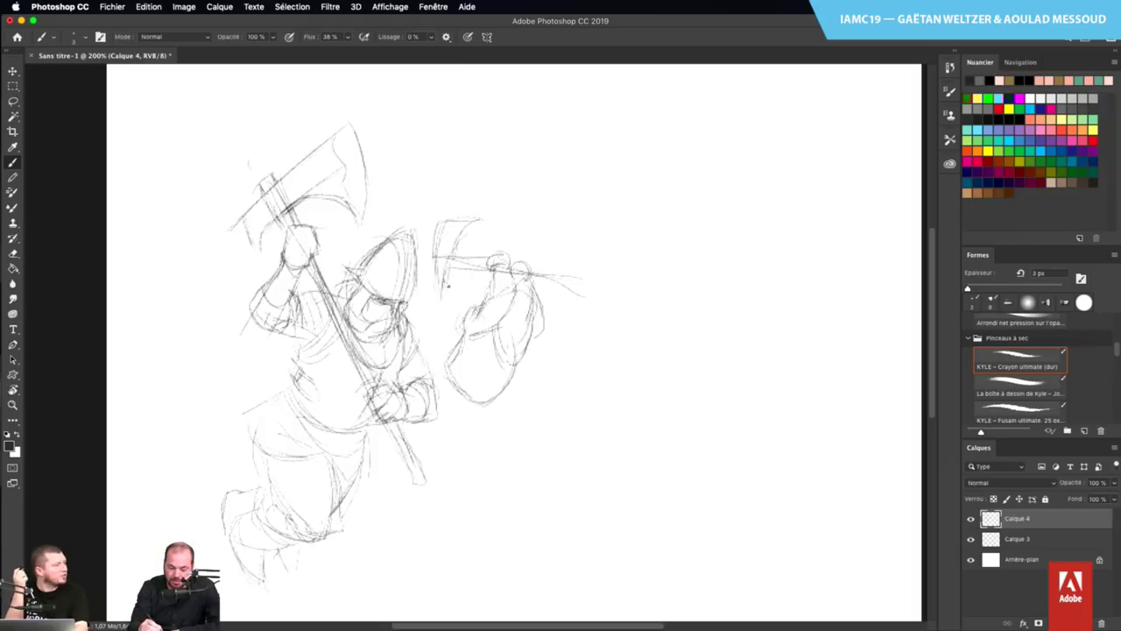
pyautogui.moveTo(443, 259); pyautogui.dragTo(575, 268)
pyautogui.moveTo(499, 263); pyautogui.dragTo(604, 270)
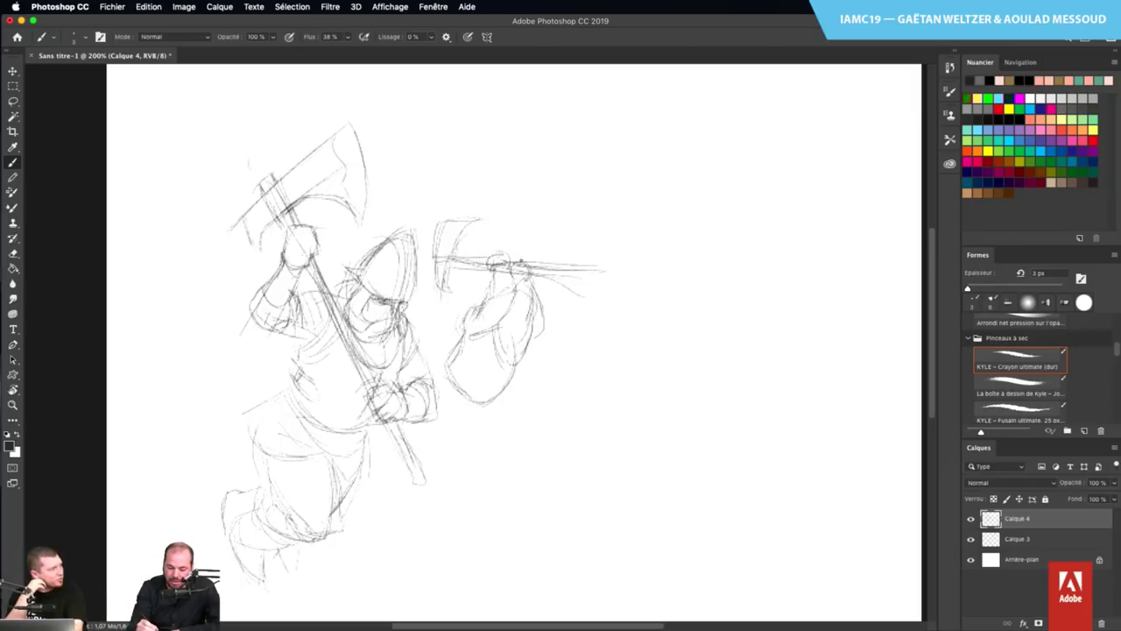
pyautogui.moveTo(511, 255); pyautogui.dragTo(530, 276)
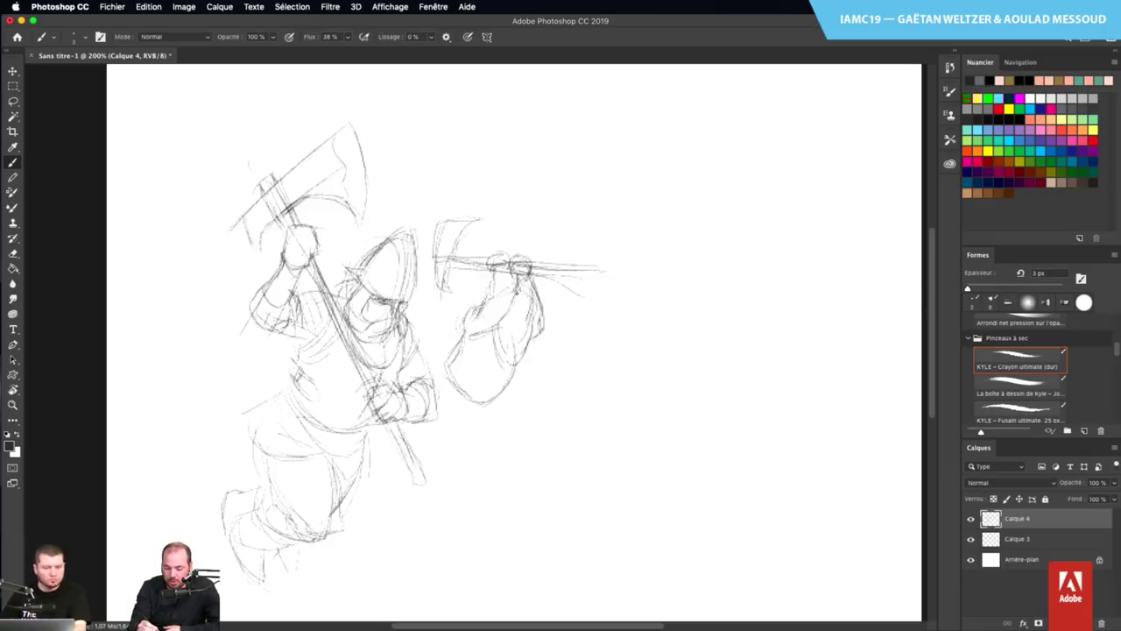
# Add the smaller figure's head and face between the raised arms and darken the nearer arm and shoulder lines
pyautogui.moveTo(515, 293); pyautogui.dragTo(531, 301)
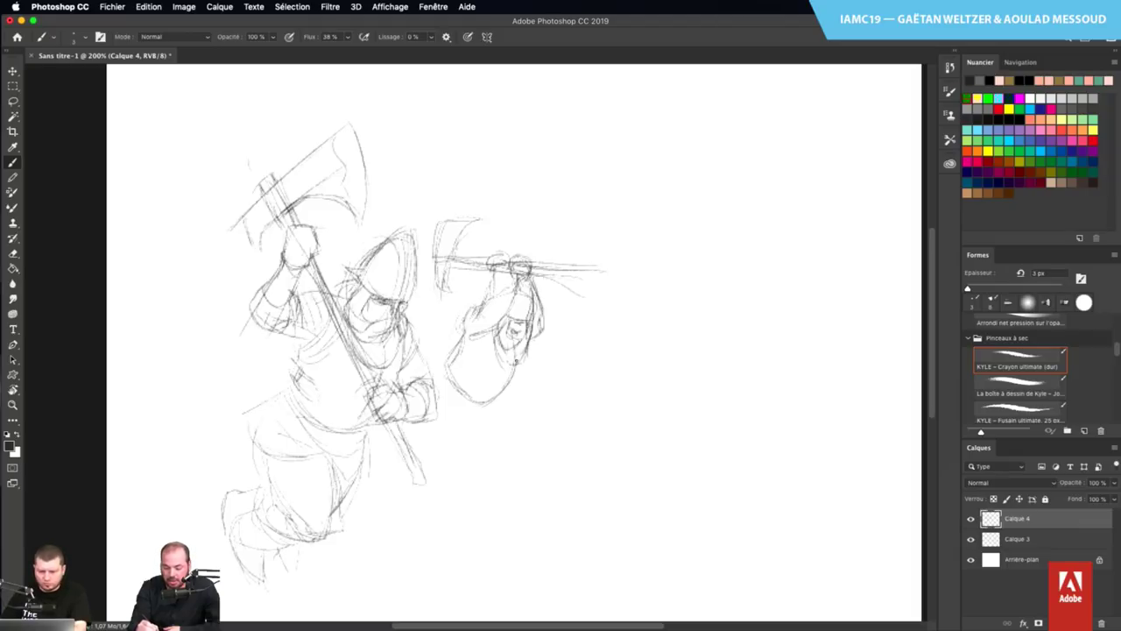
pyautogui.moveTo(503, 334)
pyautogui.mouseDown()
pyautogui.moveTo(457, 341)
pyautogui.moveTo(468, 348)
pyautogui.moveTo(493, 316)
pyautogui.moveTo(466, 352)
pyautogui.mouseUp()
pyautogui.moveTo(515, 298); pyautogui.dragTo(485, 347)
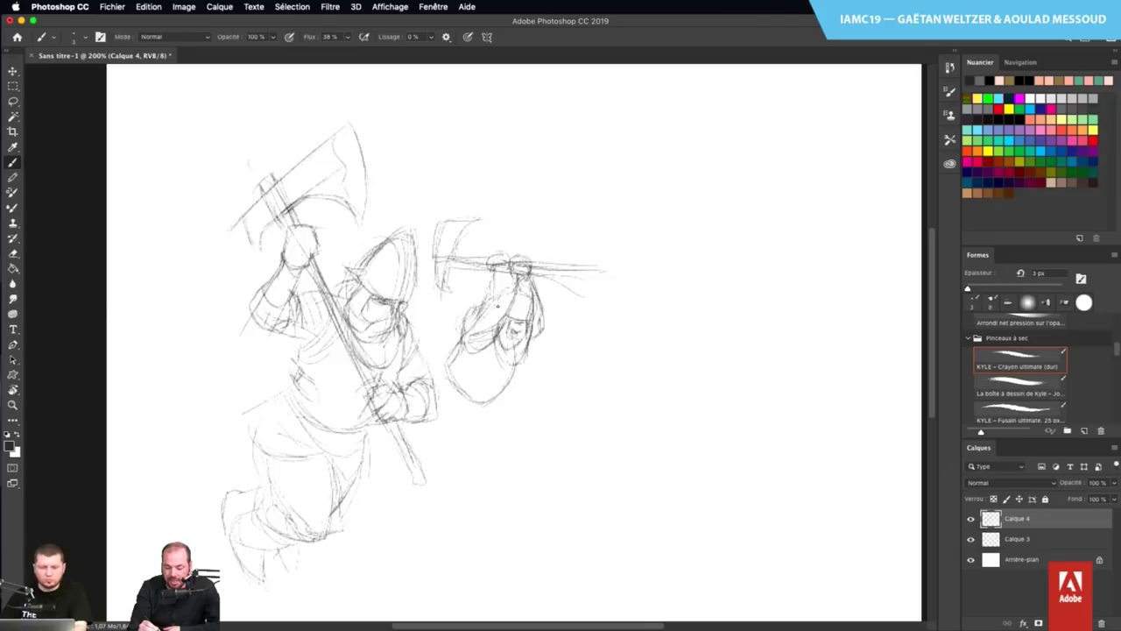
# Sketch the smaller figure's hips, bent legs and pointed foot, and add a short stroke beneath the warrior's lower hand
pyautogui.moveTo(511, 272)
pyautogui.mouseDown()
pyautogui.moveTo(512, 312)
pyautogui.moveTo(485, 298)
pyautogui.moveTo(460, 350)
pyautogui.moveTo(487, 404)
pyautogui.moveTo(476, 440)
pyautogui.moveTo(432, 431)
pyautogui.mouseUp()
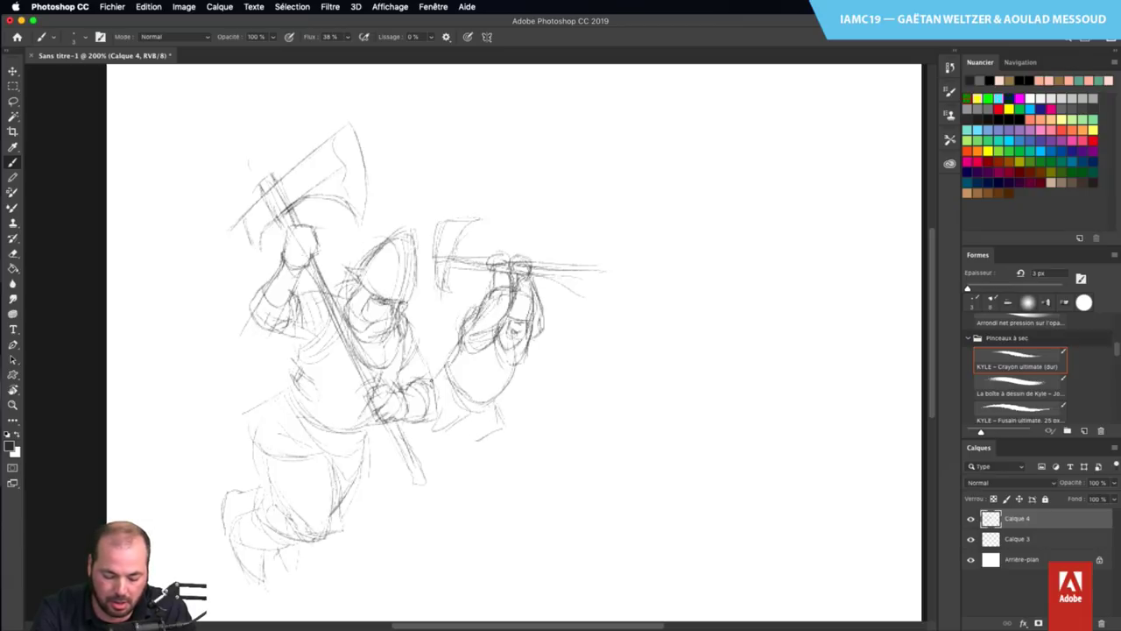
pyautogui.moveTo(488, 464)
pyautogui.mouseDown()
pyautogui.moveTo(494, 407)
pyautogui.moveTo(497, 449)
pyautogui.moveTo(467, 418)
pyautogui.moveTo(487, 458)
pyautogui.moveTo(454, 466)
pyautogui.moveTo(453, 451)
pyautogui.moveTo(448, 463)
pyautogui.moveTo(455, 491)
pyautogui.mouseUp()
pyautogui.moveTo(452, 488); pyautogui.dragTo(435, 468)
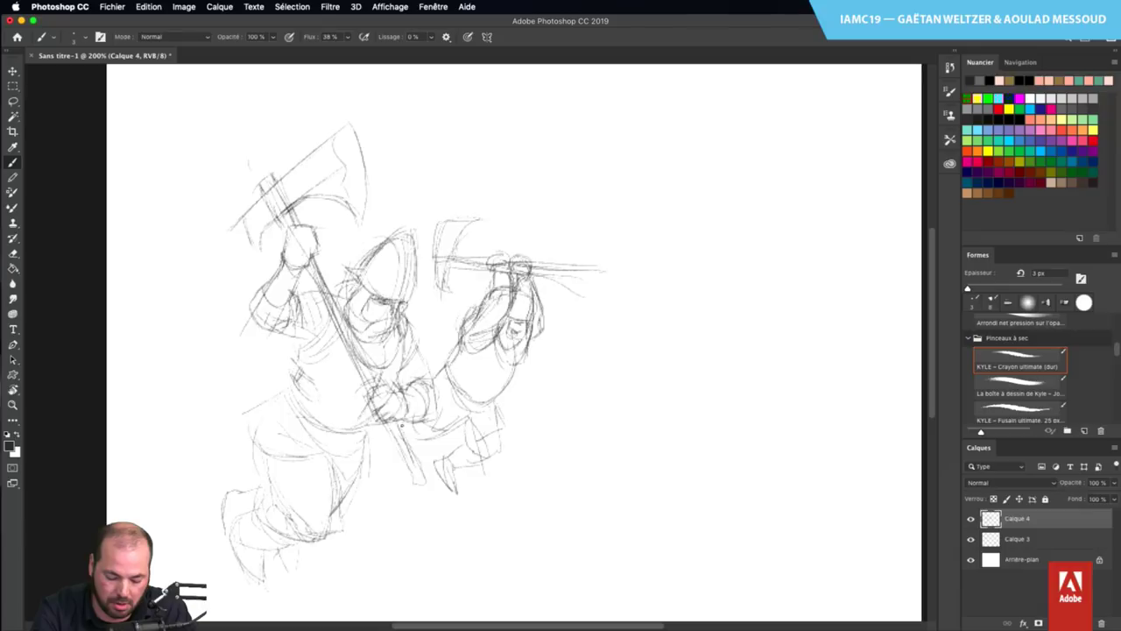
pyautogui.moveTo(390, 425); pyautogui.dragTo(382, 447)
# Sketch a sloping base under the smaller figure's foot and a long curved trunk with branches spreading and rising from it
pyautogui.moveTo(503, 448)
pyautogui.mouseDown()
pyautogui.moveTo(576, 541)
pyautogui.moveTo(569, 526)
pyautogui.mouseUp()
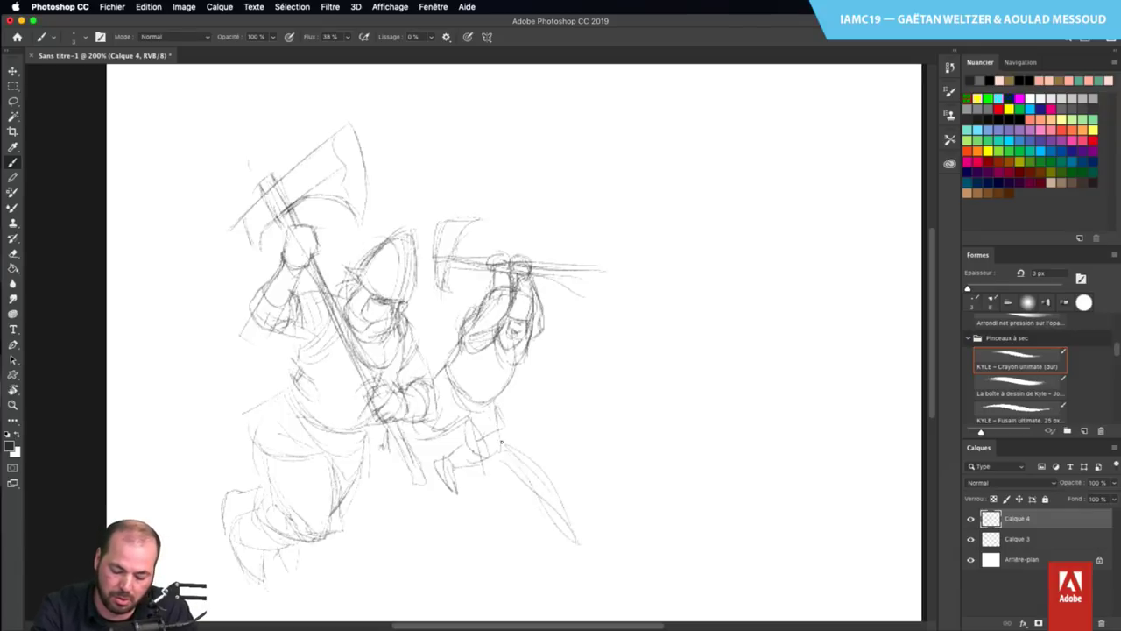
pyautogui.moveTo(514, 445); pyautogui.dragTo(588, 410)
pyautogui.moveTo(547, 458); pyautogui.dragTo(632, 378)
pyautogui.moveTo(529, 487); pyautogui.dragTo(684, 345)
pyautogui.moveTo(538, 468); pyautogui.dragTo(696, 262)
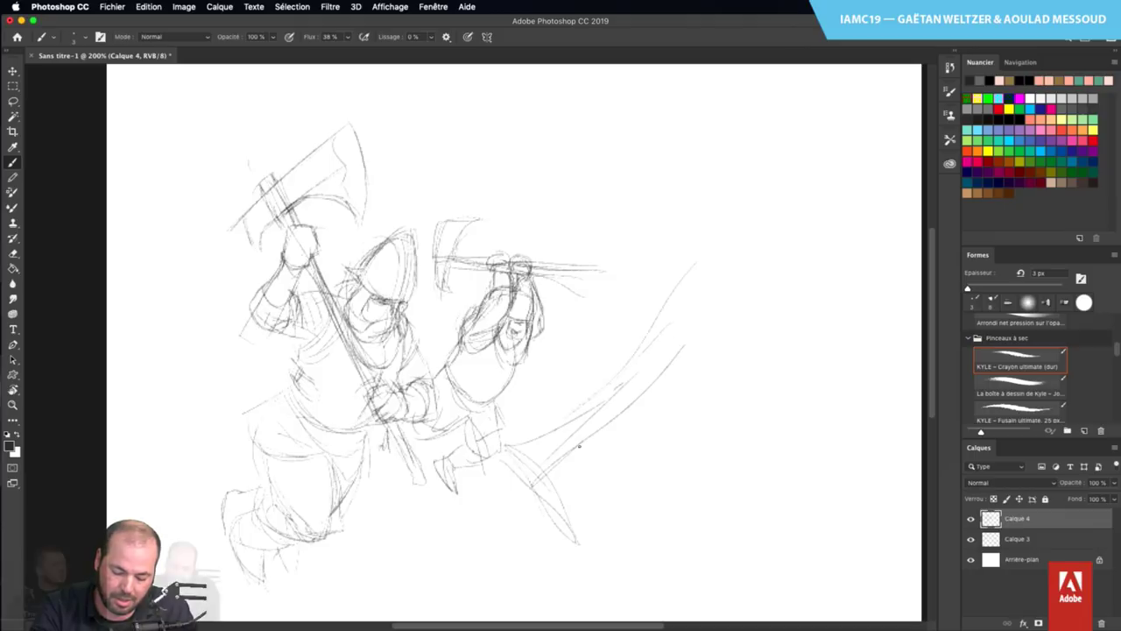
pyautogui.moveTo(578, 438); pyautogui.dragTo(736, 394)
pyautogui.moveTo(683, 348); pyautogui.dragTo(781, 320)
pyautogui.moveTo(668, 294); pyautogui.dragTo(671, 159)
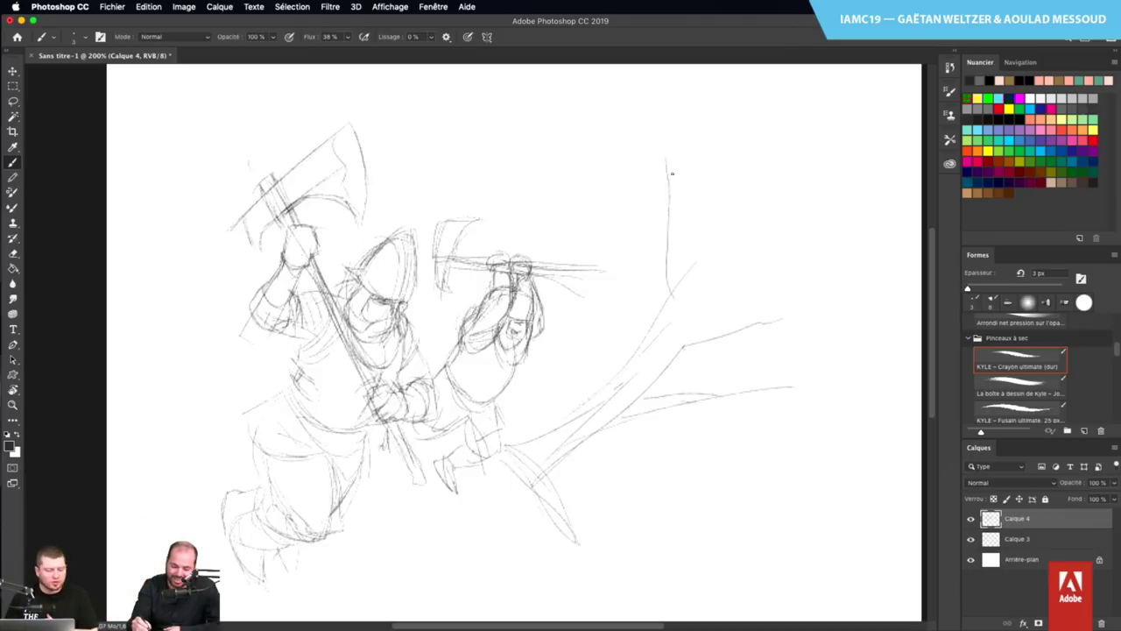
pyautogui.moveTo(666, 263); pyautogui.dragTo(672, 153)
pyautogui.moveTo(718, 124); pyautogui.dragTo(719, 203)
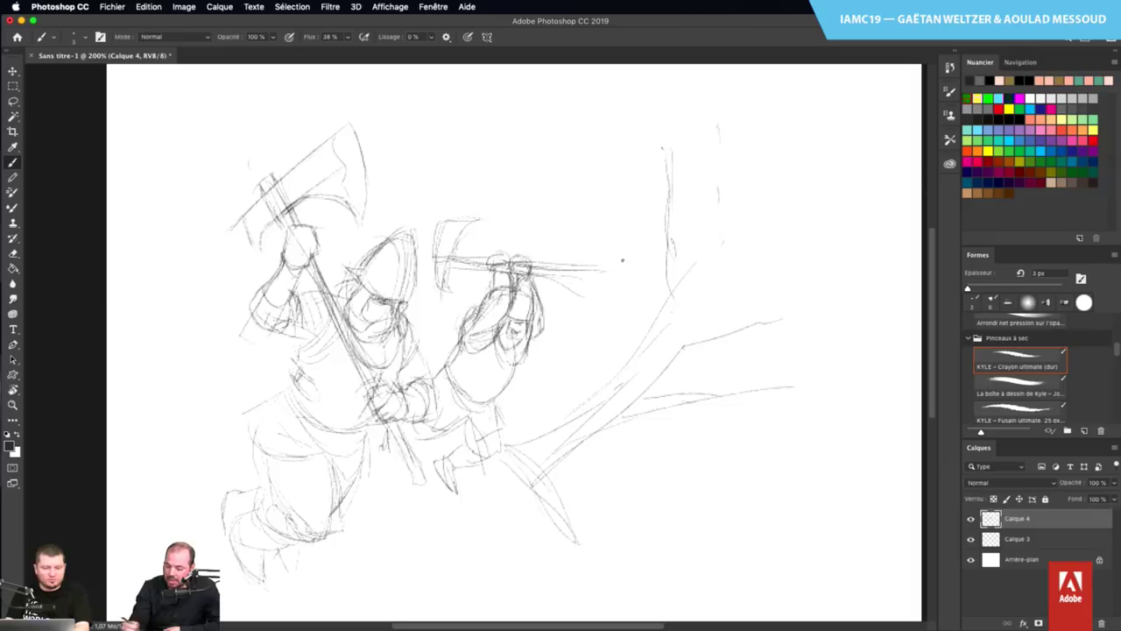
# Make Calque 3 the active layer, choose the hard round brush, and undo a short test scribble
pyautogui.click(1023, 540)
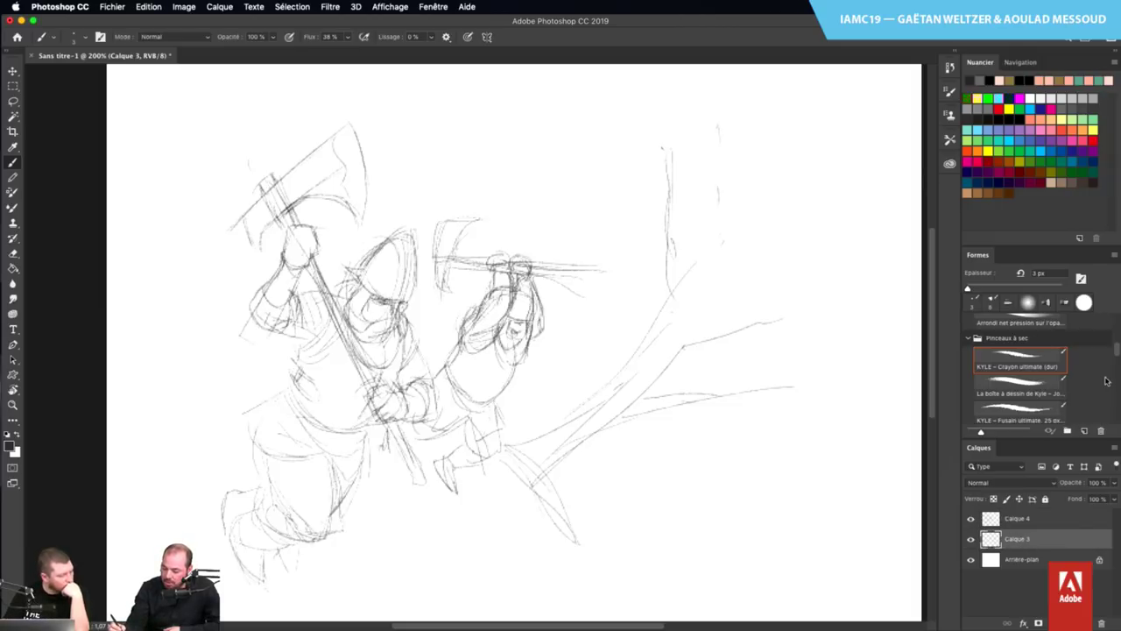
pyautogui.moveTo(1116, 350); pyautogui.dragTo(1117, 418)
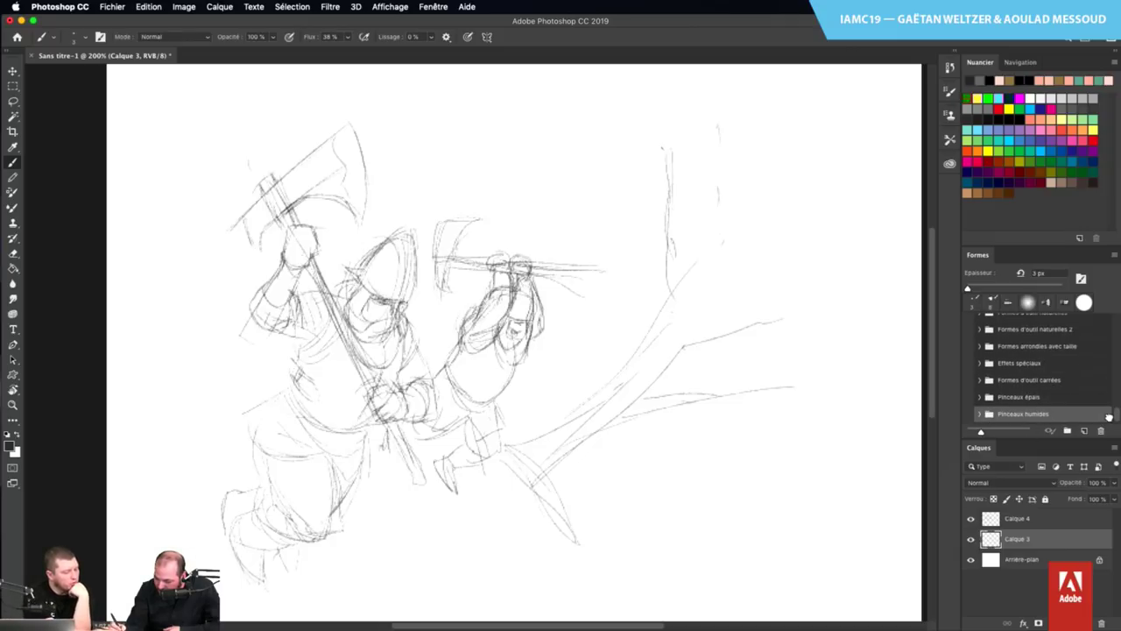
pyautogui.click(1085, 302)
pyautogui.moveTo(786, 421); pyautogui.dragTo(810, 406)
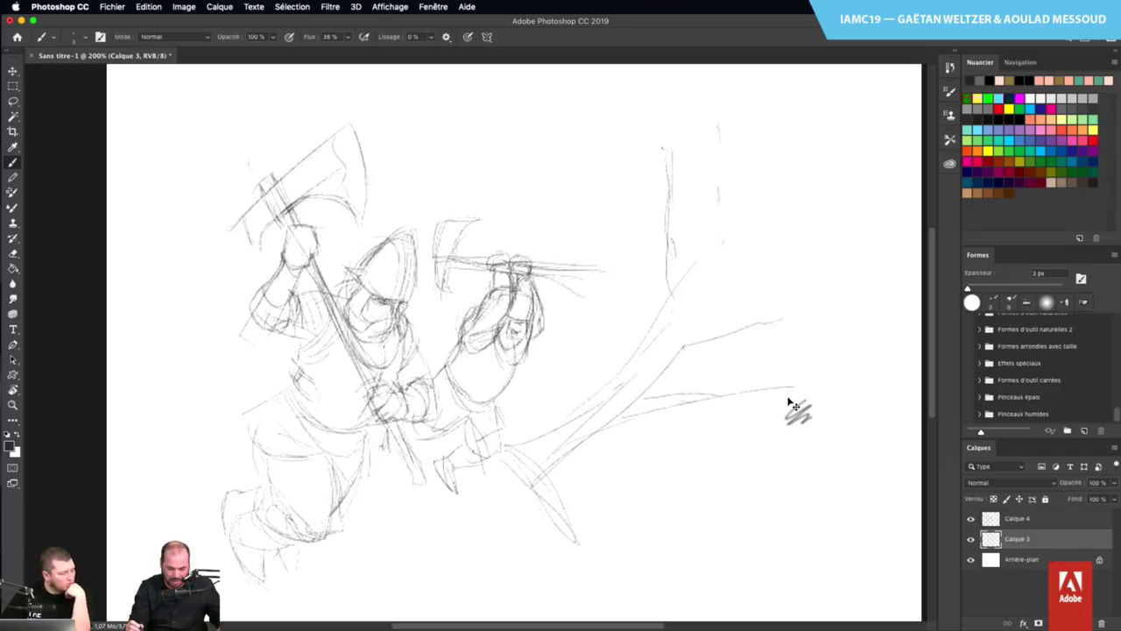
pyautogui.press('super+z')
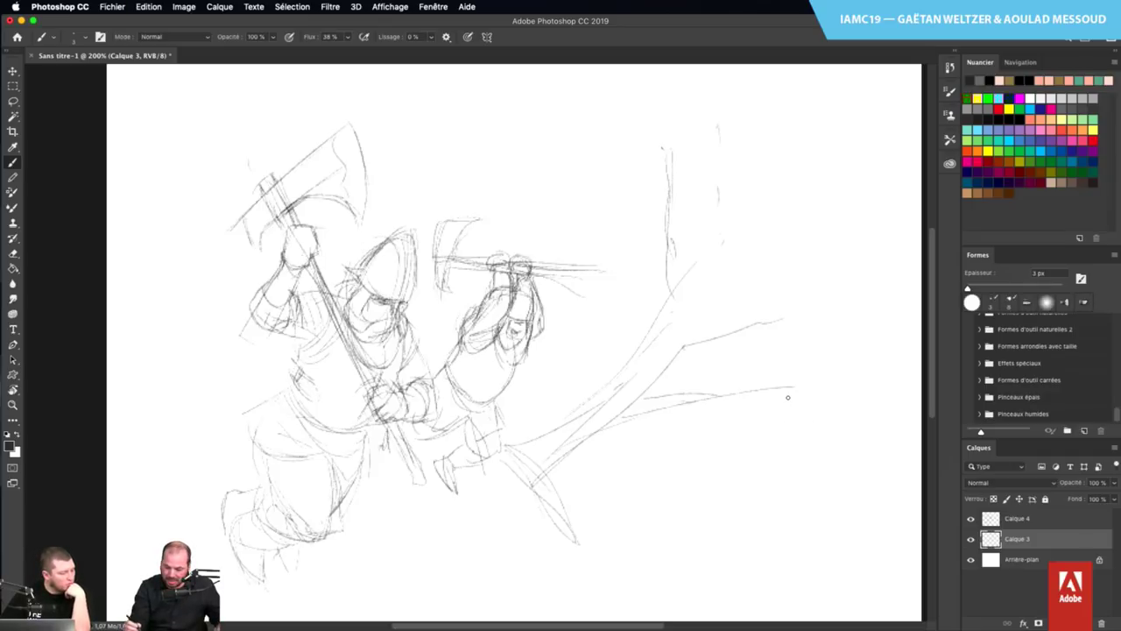
# Configure the brush with the ragged 60 px tip and enable Texture and Forme double
pyautogui.click(993, 288)
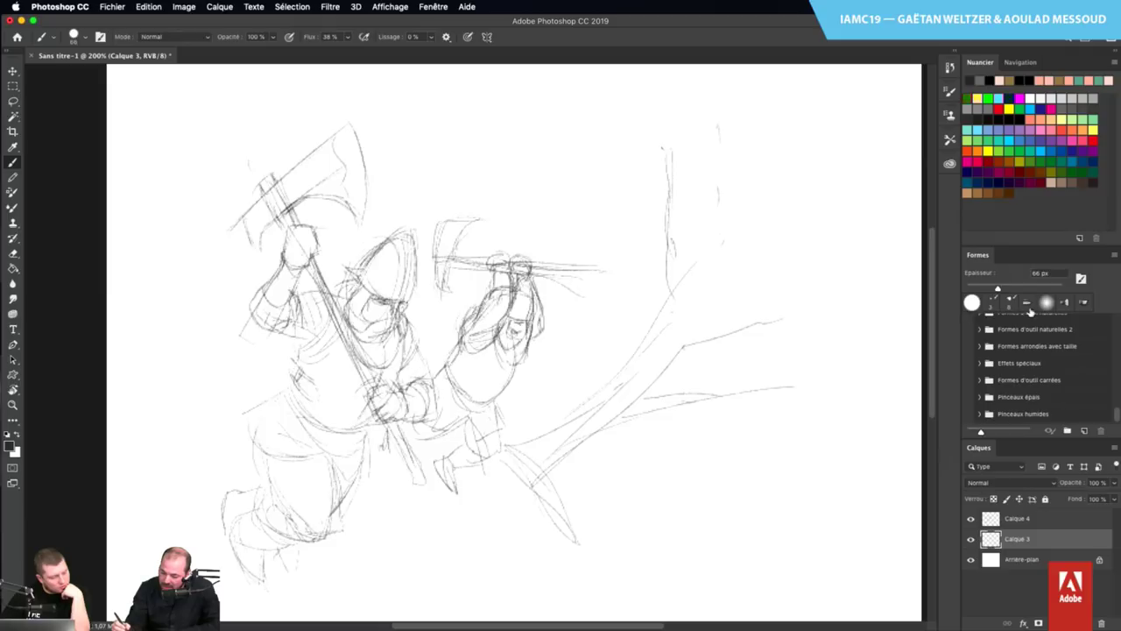
pyautogui.click(1081, 278)
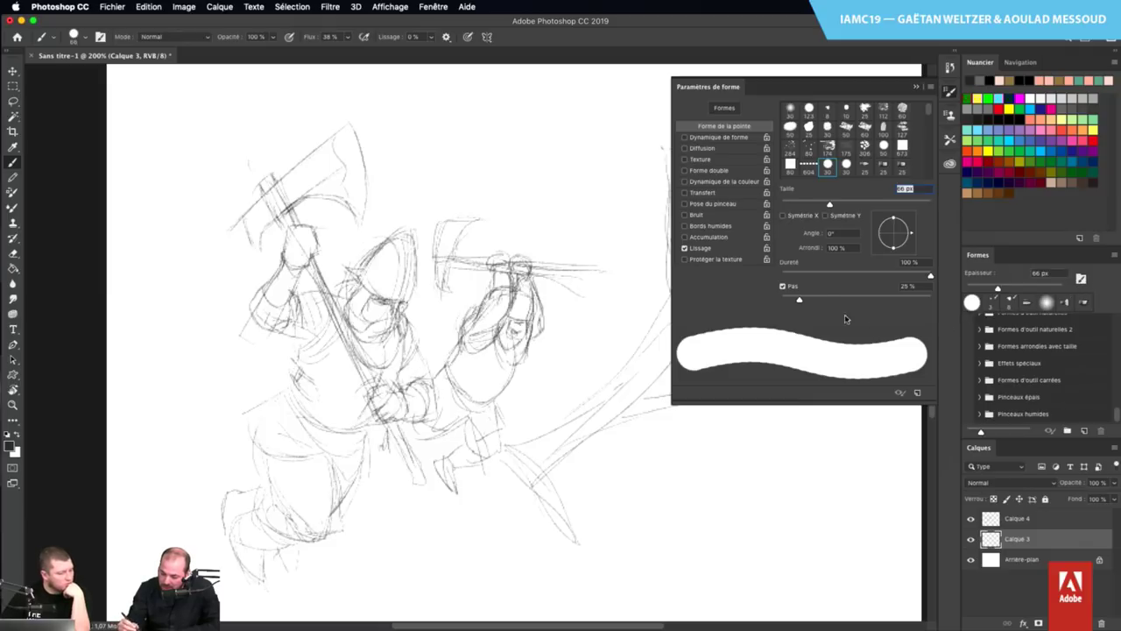
pyautogui.click(685, 159)
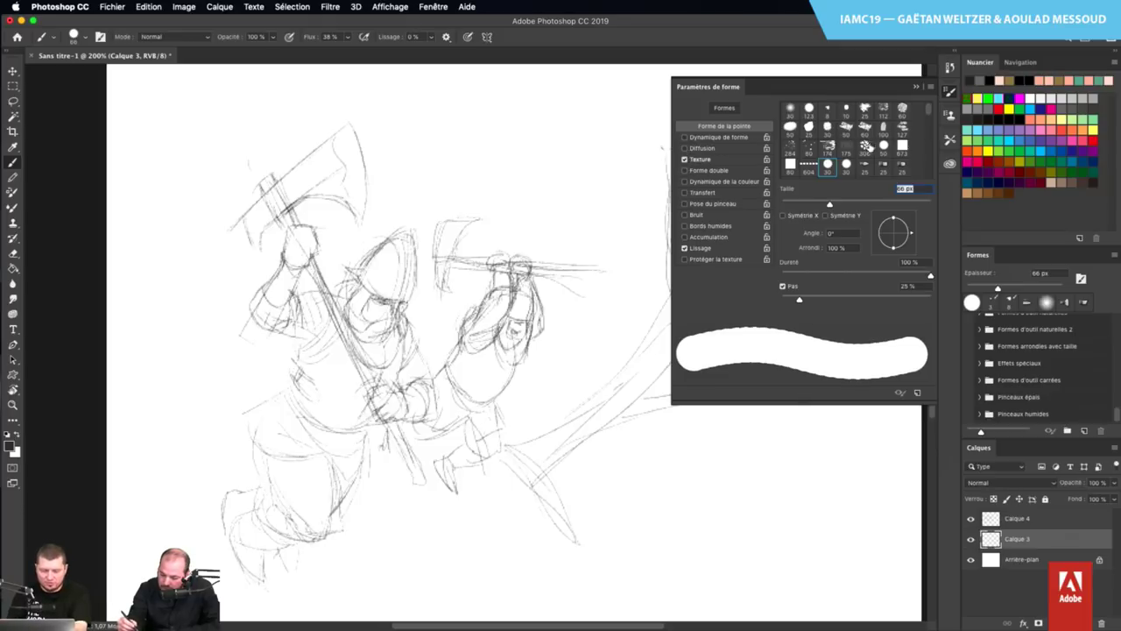
pyautogui.click(864, 128)
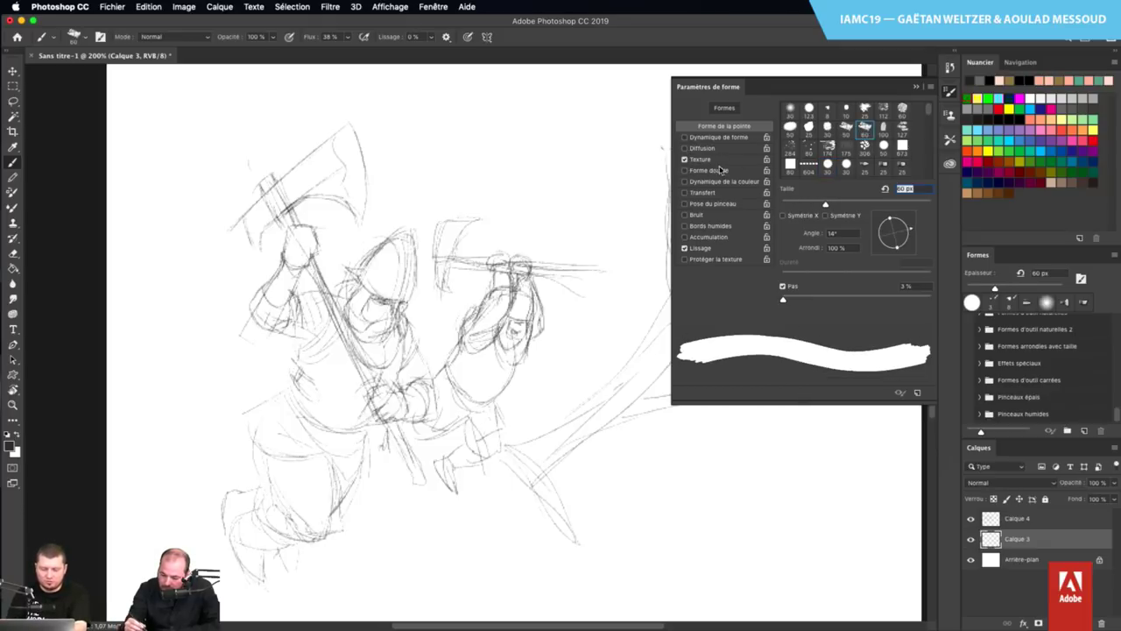
pyautogui.click(685, 170)
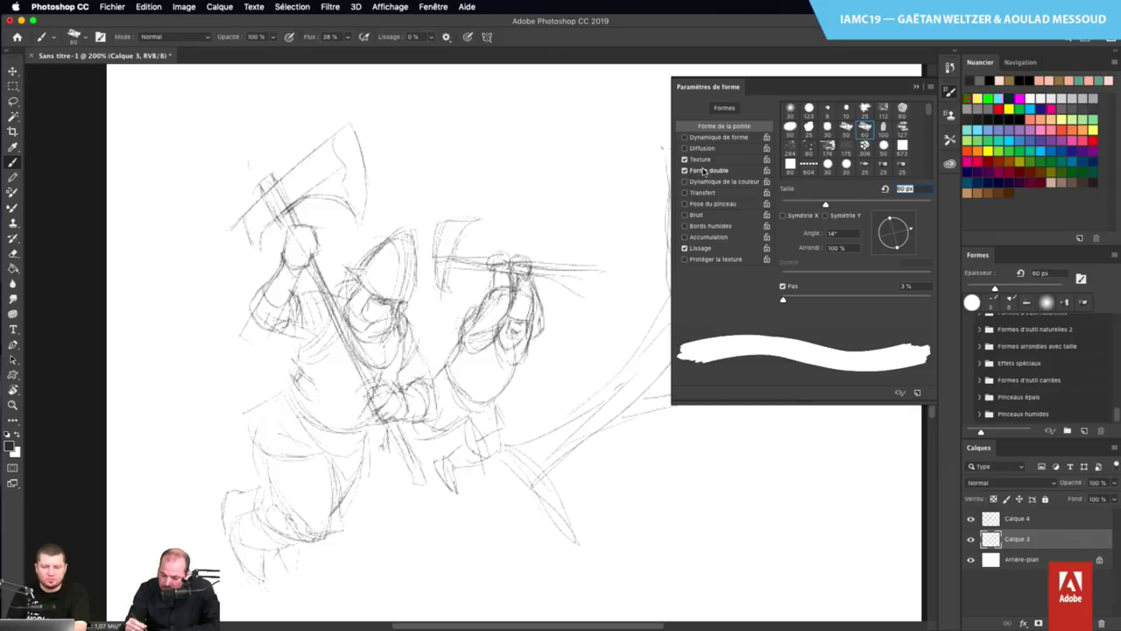
# Test the textured brush with a dark patch below the branches, close the brush settings, and undo the test painting
pyautogui.moveTo(687, 460)
pyautogui.mouseDown()
pyautogui.moveTo(711, 490)
pyautogui.moveTo(735, 473)
pyautogui.mouseUp()
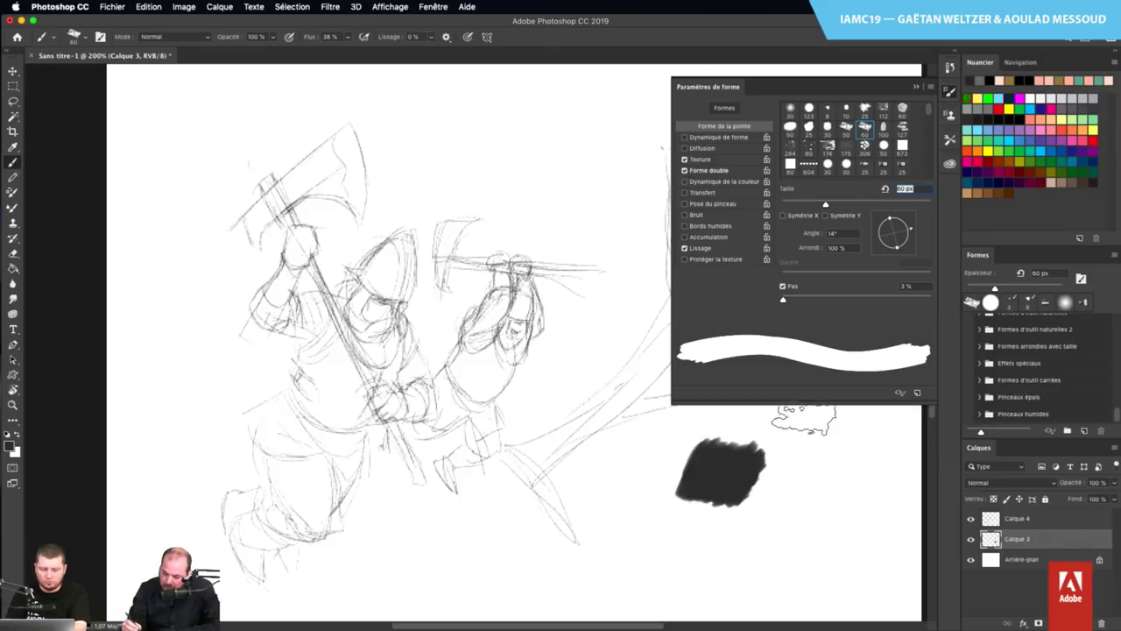
pyautogui.moveTo(924, 90)
pyautogui.mouseDown()
pyautogui.moveTo(930, 80)
pyautogui.moveTo(890, 147)
pyautogui.mouseUp()
pyautogui.click(897, 156)
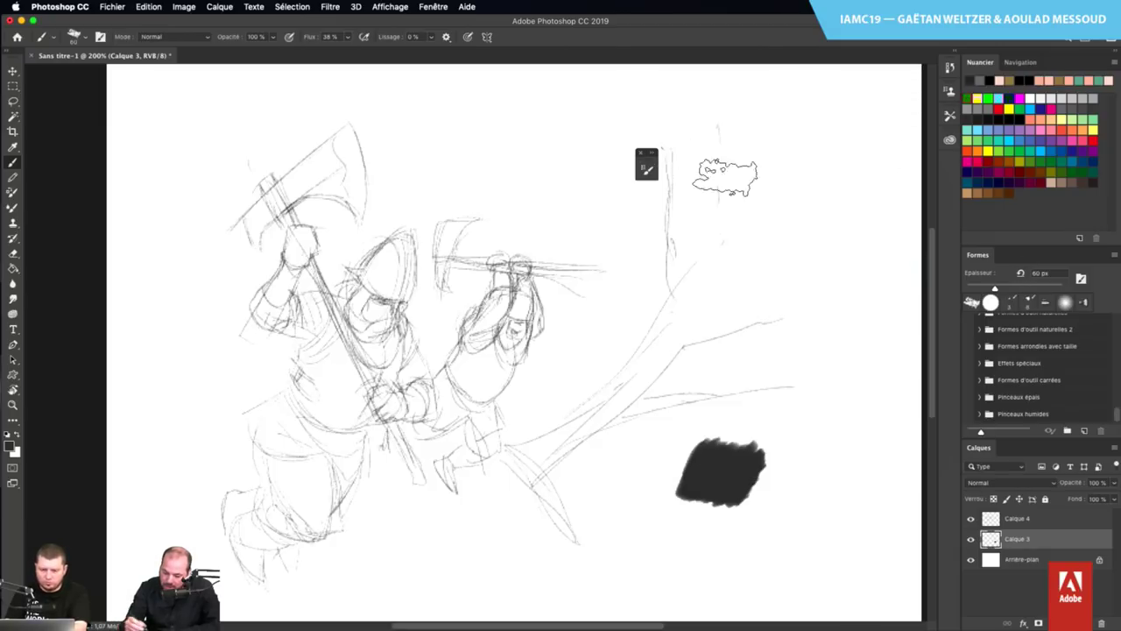
pyautogui.click(651, 156)
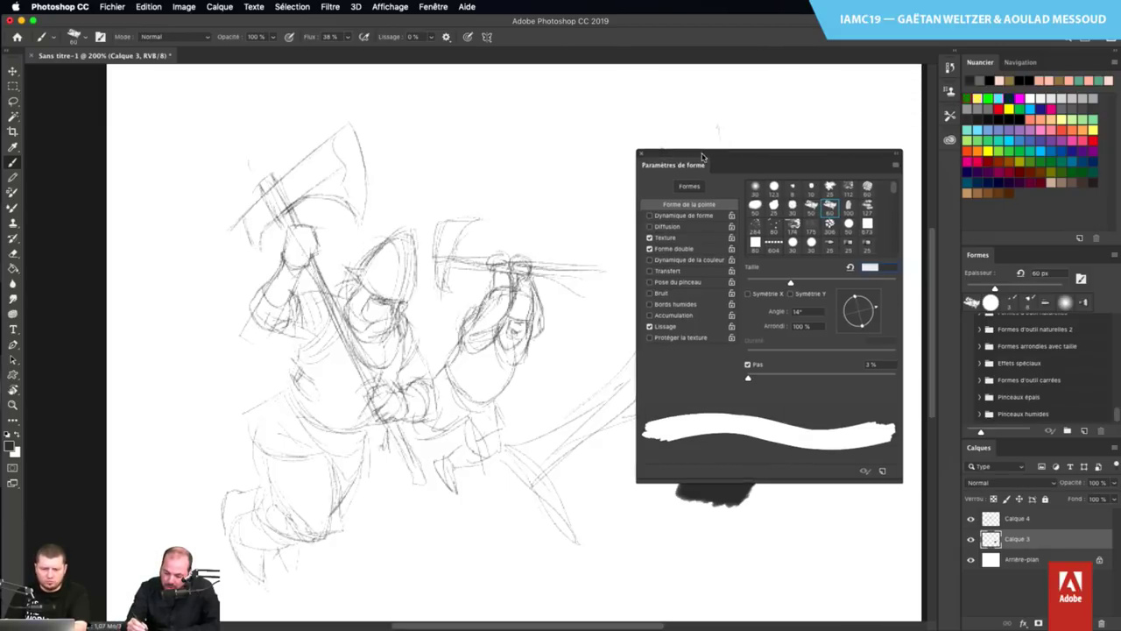
pyautogui.moveTo(711, 129)
pyautogui.mouseDown()
pyautogui.moveTo(1034, 263)
pyautogui.moveTo(1052, 246)
pyautogui.moveTo(1007, 257)
pyautogui.moveTo(1045, 256)
pyautogui.moveTo(995, 253)
pyautogui.mouseUp()
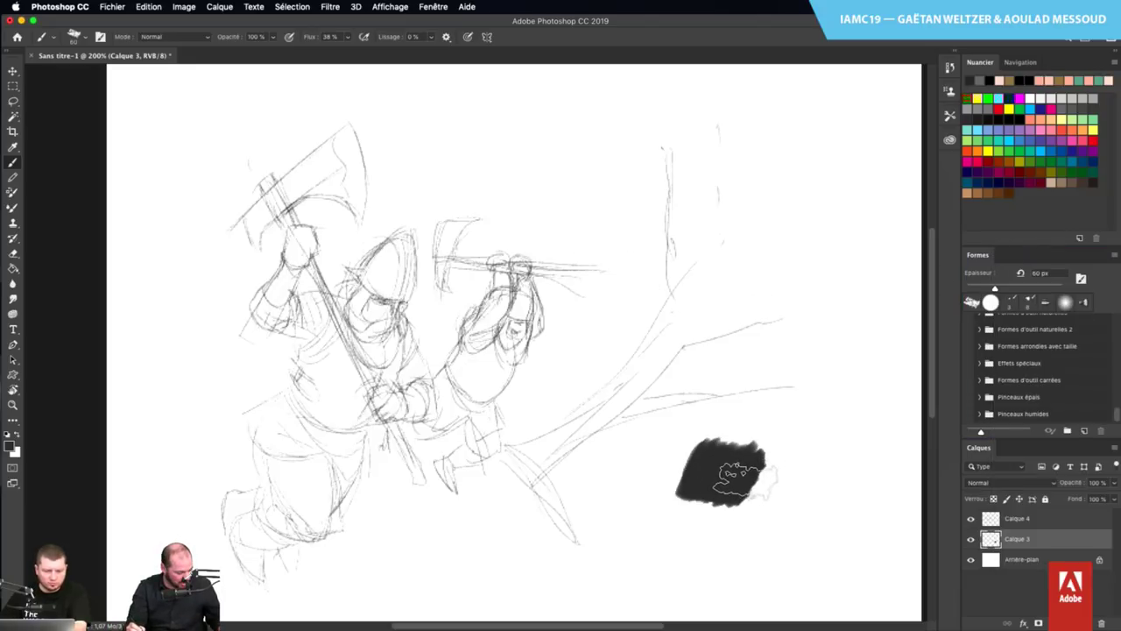
pyautogui.press('super+z')
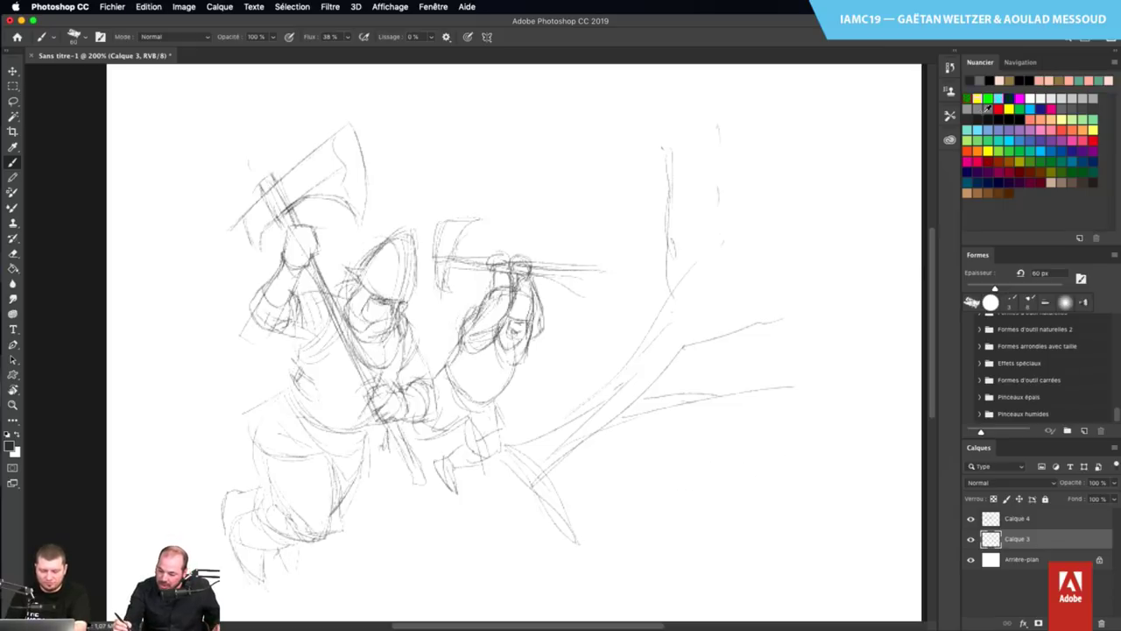
# Block in the large warrior and his axe in dark grey on Calque 3, reducing the brush to 29 px after the torso
pyautogui.click(987, 107)
pyautogui.moveTo(346, 354)
pyautogui.mouseDown()
pyautogui.moveTo(376, 359)
pyautogui.moveTo(332, 420)
pyautogui.moveTo(324, 403)
pyautogui.moveTo(346, 416)
pyautogui.moveTo(315, 394)
pyautogui.moveTo(376, 389)
pyautogui.mouseUp()
pyautogui.moveTo(995, 287); pyautogui.dragTo(980, 288)
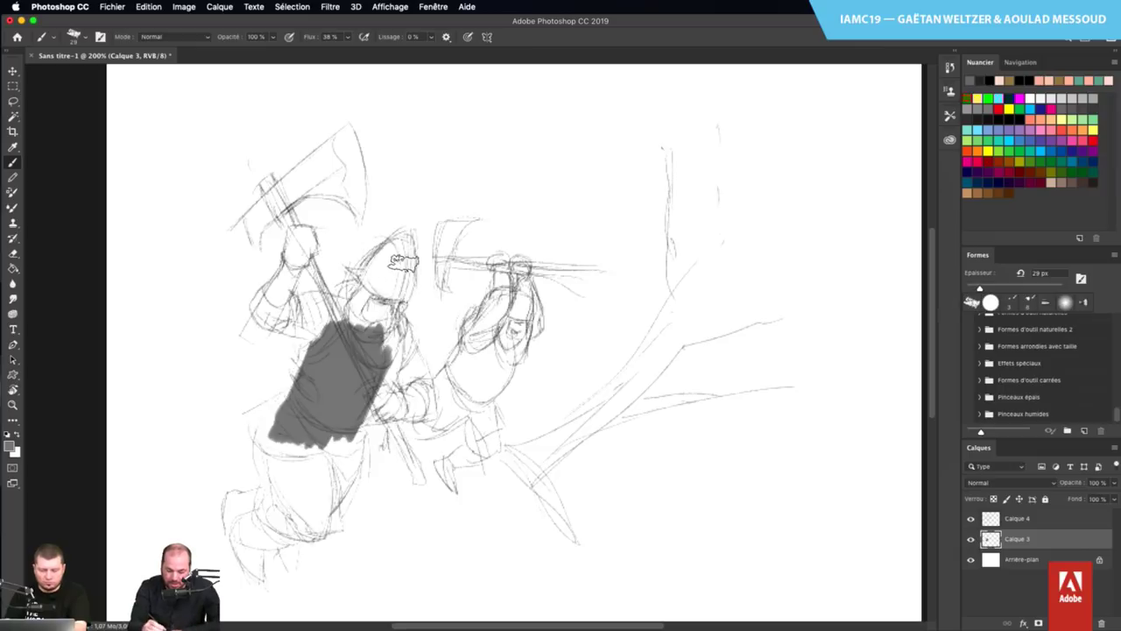
pyautogui.moveTo(404, 249)
pyautogui.mouseDown()
pyautogui.moveTo(369, 310)
pyautogui.moveTo(349, 299)
pyautogui.moveTo(396, 247)
pyautogui.moveTo(405, 266)
pyautogui.moveTo(359, 373)
pyautogui.moveTo(350, 310)
pyautogui.moveTo(322, 299)
pyautogui.moveTo(310, 311)
pyautogui.moveTo(296, 331)
pyautogui.moveTo(316, 352)
pyautogui.moveTo(299, 330)
pyautogui.moveTo(302, 303)
pyautogui.moveTo(265, 317)
pyautogui.moveTo(304, 233)
pyautogui.moveTo(262, 316)
pyautogui.mouseUp()
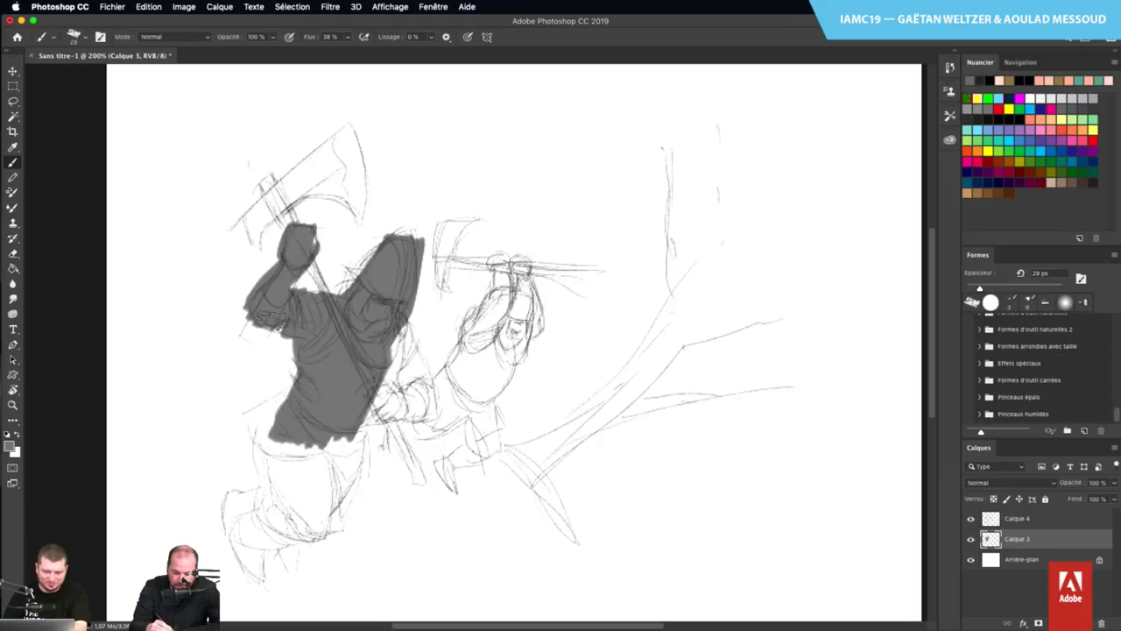
pyautogui.moveTo(404, 348)
pyautogui.mouseDown()
pyautogui.moveTo(384, 270)
pyautogui.moveTo(368, 262)
pyautogui.moveTo(394, 378)
pyautogui.moveTo(418, 392)
pyautogui.moveTo(386, 412)
pyautogui.moveTo(416, 416)
pyautogui.moveTo(357, 404)
pyautogui.moveTo(349, 468)
pyautogui.mouseUp()
pyautogui.moveTo(323, 513)
pyautogui.mouseDown()
pyautogui.moveTo(280, 460)
pyautogui.moveTo(298, 392)
pyautogui.moveTo(289, 490)
pyautogui.moveTo(287, 466)
pyautogui.moveTo(306, 517)
pyautogui.moveTo(277, 494)
pyautogui.moveTo(260, 529)
pyautogui.moveTo(229, 519)
pyautogui.moveTo(244, 563)
pyautogui.moveTo(289, 516)
pyautogui.mouseUp()
pyautogui.moveTo(350, 162)
pyautogui.mouseDown()
pyautogui.moveTo(333, 132)
pyautogui.moveTo(359, 197)
pyautogui.moveTo(280, 179)
pyautogui.moveTo(260, 216)
pyautogui.moveTo(342, 188)
pyautogui.moveTo(262, 180)
pyautogui.moveTo(433, 491)
pyautogui.mouseUp()
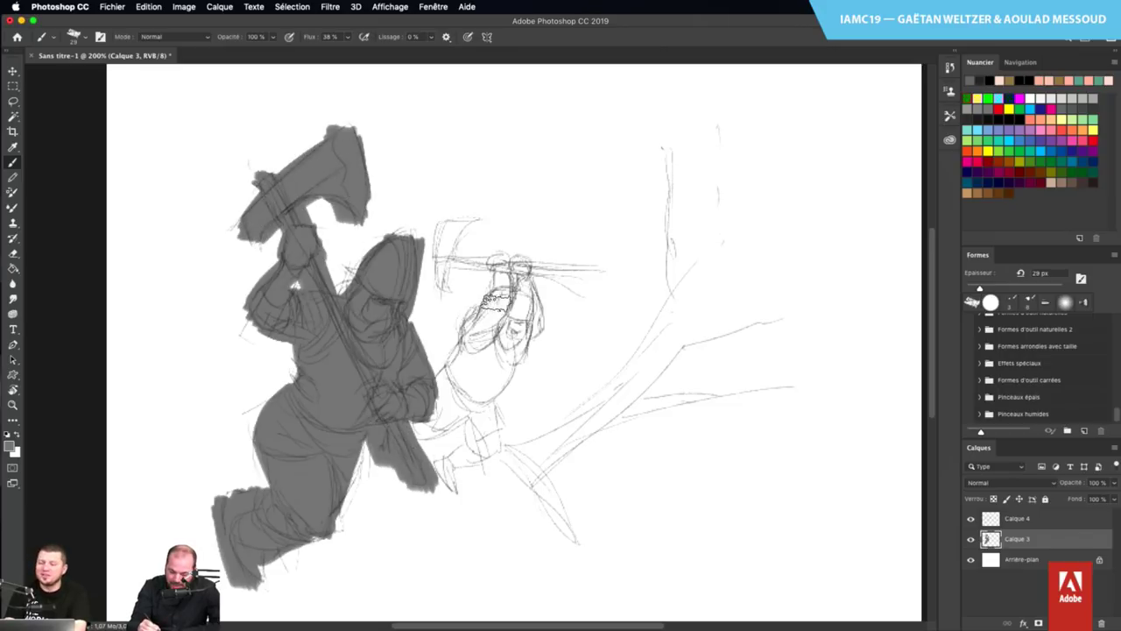
# Block in the smaller figure's body, arms, legs and axe with grey on Calque 3
pyautogui.moveTo(506, 289); pyautogui.dragTo(468, 386)
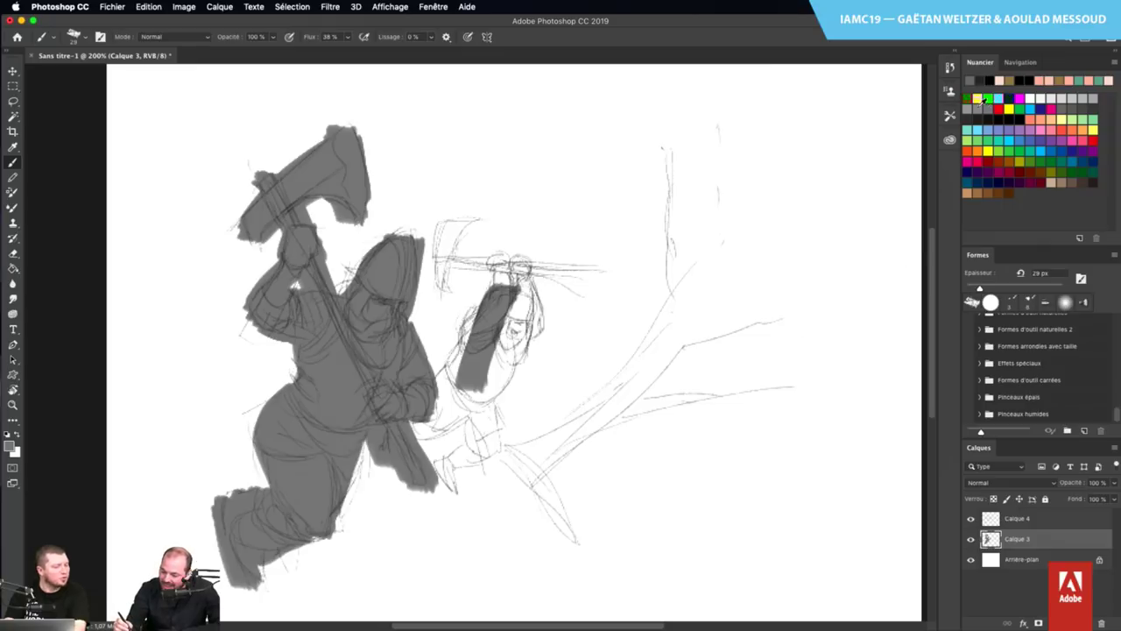
pyautogui.moveTo(512, 294)
pyautogui.mouseDown()
pyautogui.moveTo(473, 385)
pyautogui.moveTo(507, 326)
pyautogui.moveTo(464, 350)
pyautogui.moveTo(438, 420)
pyautogui.moveTo(447, 376)
pyautogui.moveTo(486, 436)
pyautogui.moveTo(455, 464)
pyautogui.moveTo(447, 491)
pyautogui.moveTo(460, 498)
pyautogui.mouseUp()
pyautogui.moveTo(508, 263)
pyautogui.mouseDown()
pyautogui.moveTo(516, 328)
pyautogui.moveTo(495, 265)
pyautogui.mouseUp()
pyautogui.moveTo(447, 242)
pyautogui.mouseDown()
pyautogui.moveTo(446, 277)
pyautogui.moveTo(537, 265)
pyautogui.moveTo(608, 279)
pyautogui.mouseUp()
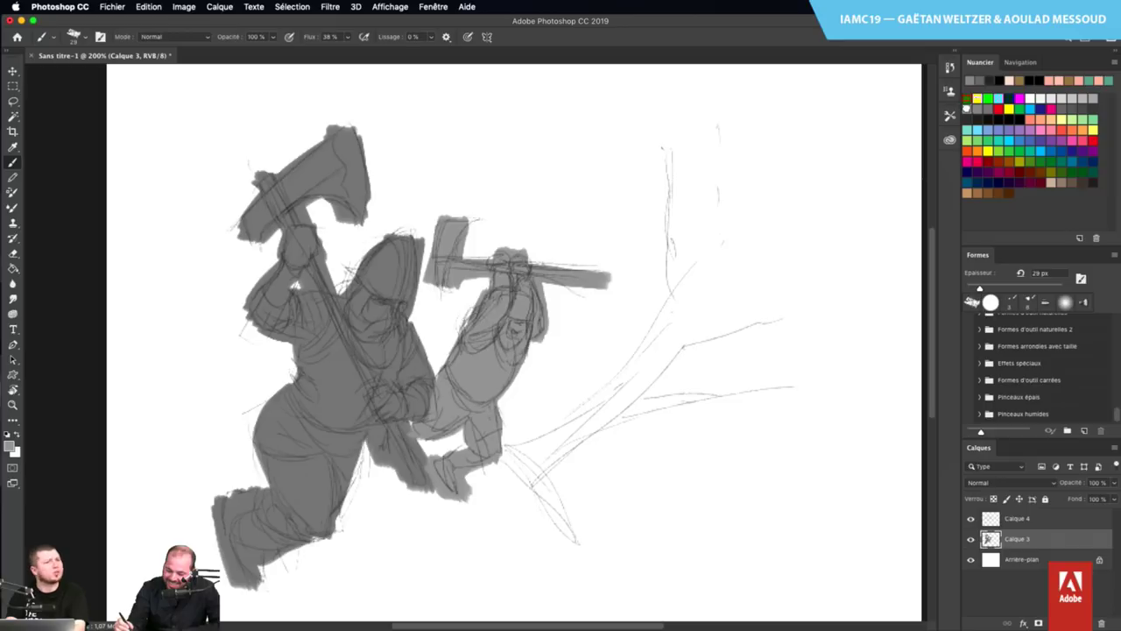
# Block in the ground mound, the curved trunk and the mass behind the large warrior with 35 % Gris on Calque 3
pyautogui.moveTo(529, 445)
pyautogui.mouseDown()
pyautogui.moveTo(546, 518)
pyautogui.moveTo(477, 477)
pyautogui.moveTo(595, 412)
pyautogui.mouseUp()
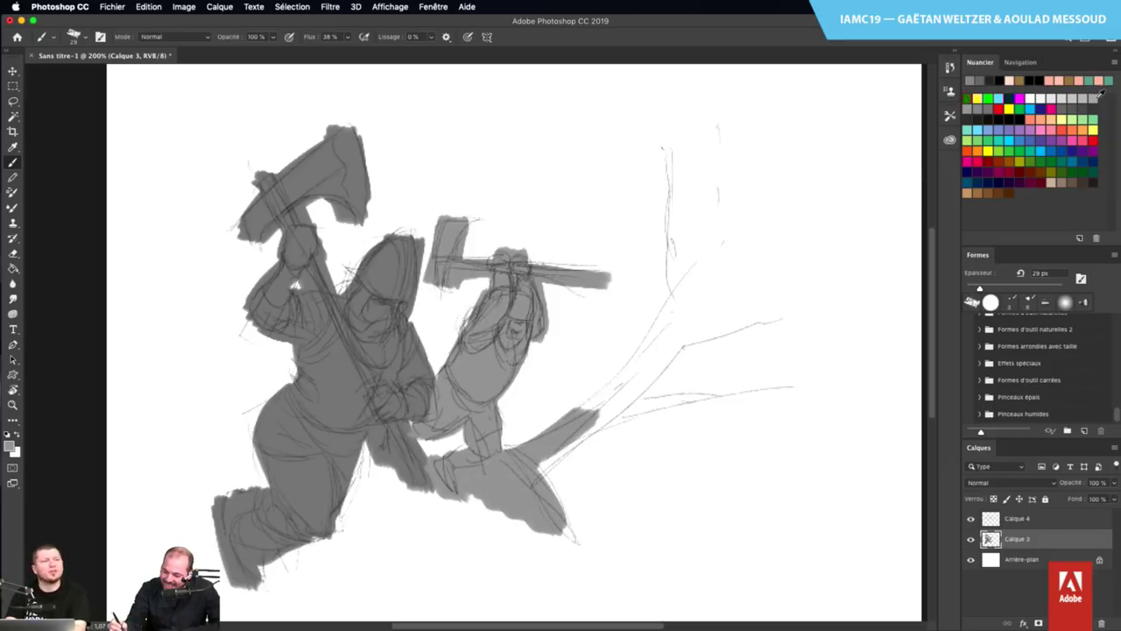
pyautogui.click(1101, 94)
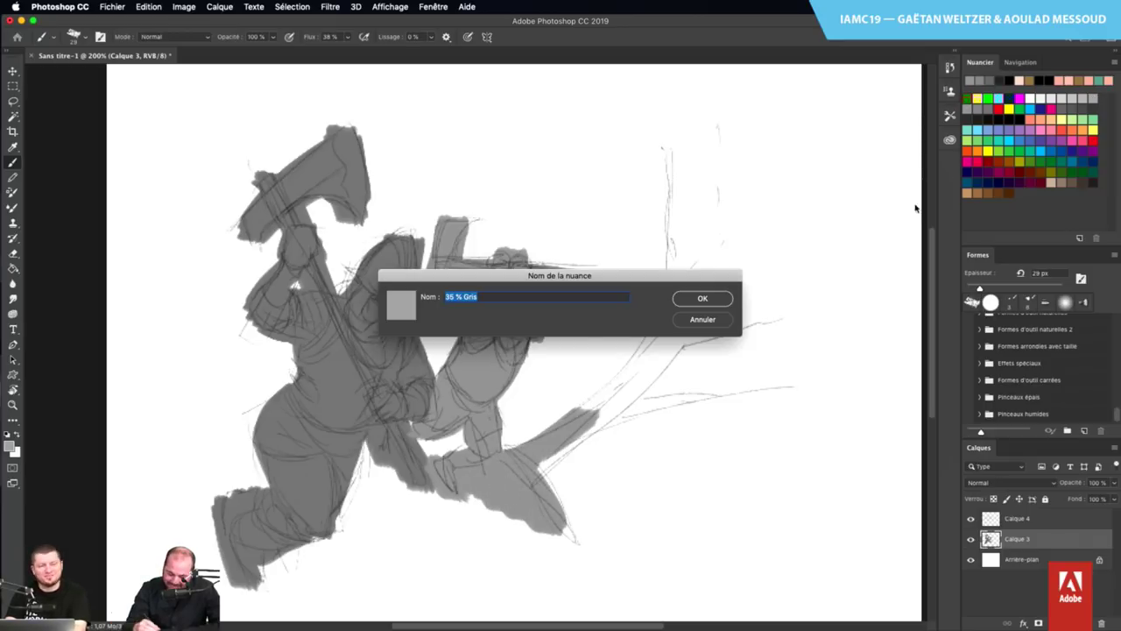
pyautogui.click(703, 298)
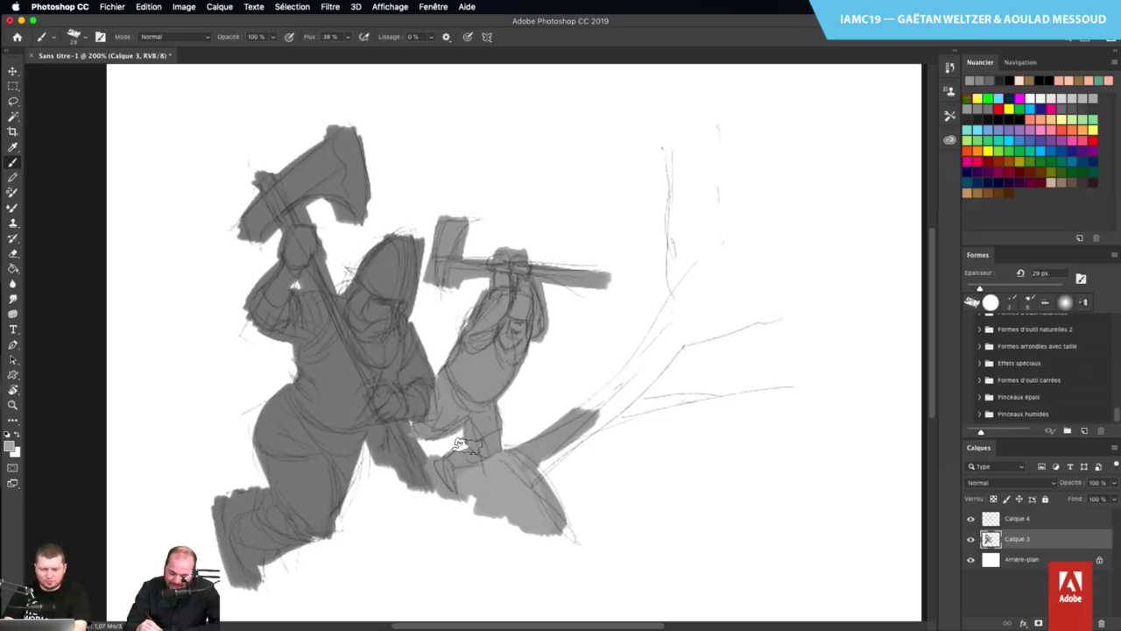
pyautogui.moveTo(459, 444)
pyautogui.mouseDown()
pyautogui.moveTo(439, 464)
pyautogui.moveTo(479, 501)
pyautogui.moveTo(434, 525)
pyautogui.moveTo(380, 487)
pyautogui.moveTo(388, 473)
pyautogui.moveTo(406, 505)
pyautogui.moveTo(387, 480)
pyautogui.moveTo(363, 485)
pyautogui.moveTo(388, 534)
pyautogui.moveTo(476, 546)
pyautogui.moveTo(467, 521)
pyautogui.moveTo(379, 537)
pyautogui.moveTo(390, 560)
pyautogui.moveTo(566, 534)
pyautogui.moveTo(505, 529)
pyautogui.moveTo(537, 466)
pyautogui.moveTo(679, 315)
pyautogui.moveTo(535, 451)
pyautogui.moveTo(512, 429)
pyautogui.mouseUp()
pyautogui.moveTo(230, 345)
pyautogui.mouseDown()
pyautogui.moveTo(221, 386)
pyautogui.moveTo(240, 462)
pyautogui.moveTo(196, 471)
pyautogui.moveTo(201, 489)
pyautogui.moveTo(250, 486)
pyautogui.mouseUp()
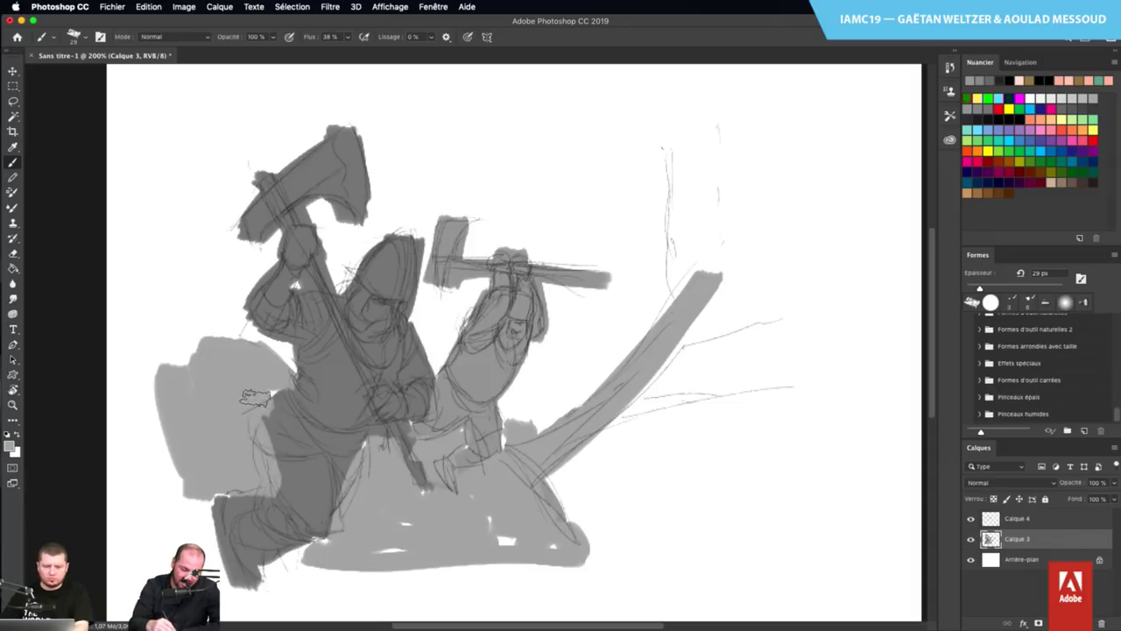
pyautogui.moveTo(255, 396)
pyautogui.mouseDown()
pyautogui.moveTo(179, 421)
pyautogui.moveTo(190, 493)
pyautogui.mouseUp()
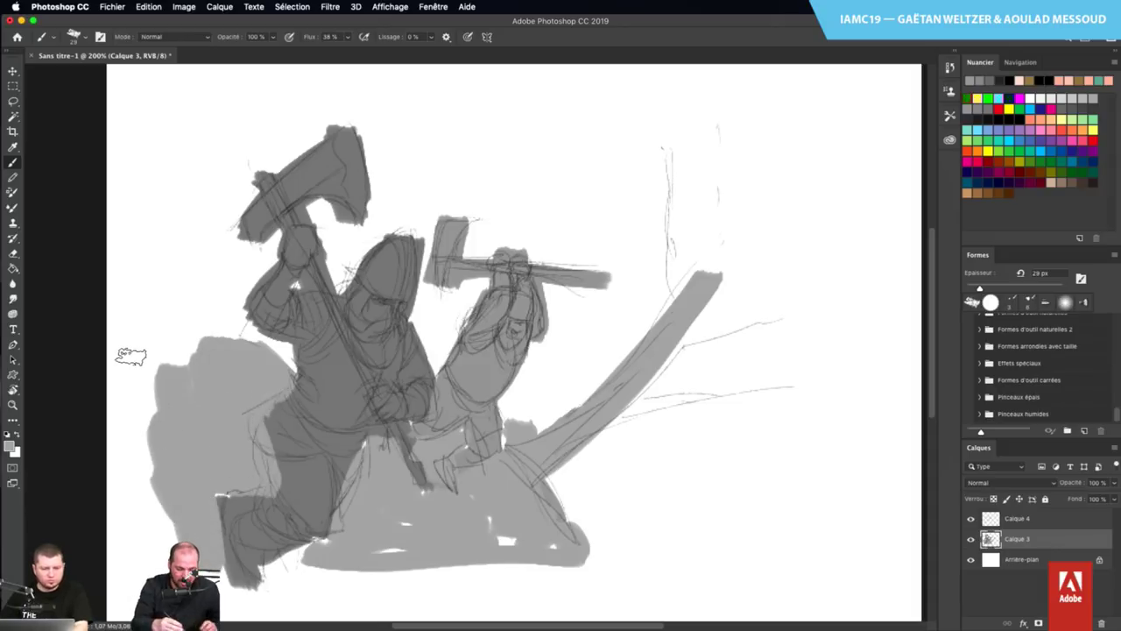
# Sample the large warrior's dark grey and repaint the back edge of his thigh and leg over the lighter mass
pyautogui.click(13, 146)
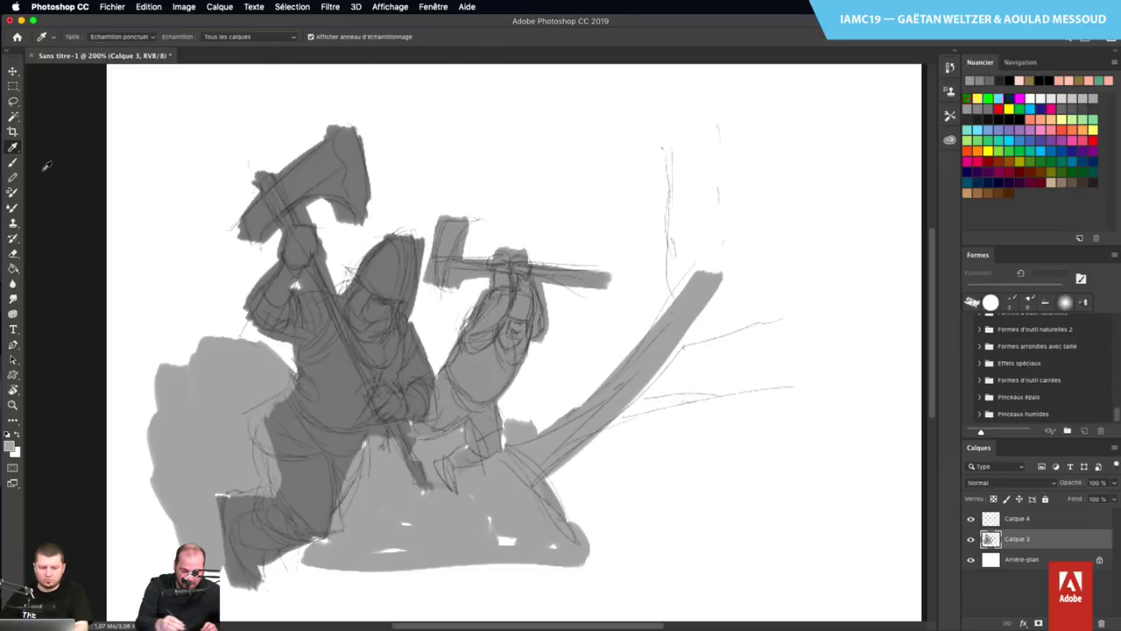
pyautogui.click(302, 474)
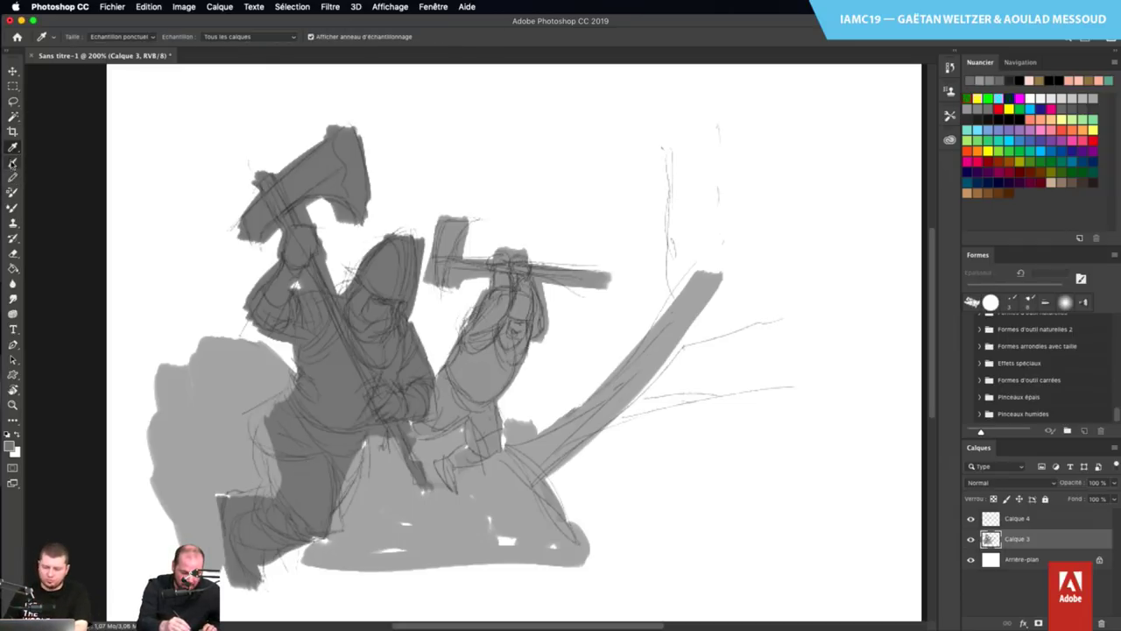
pyautogui.press('b')
pyautogui.moveTo(280, 471); pyautogui.dragTo(274, 510)
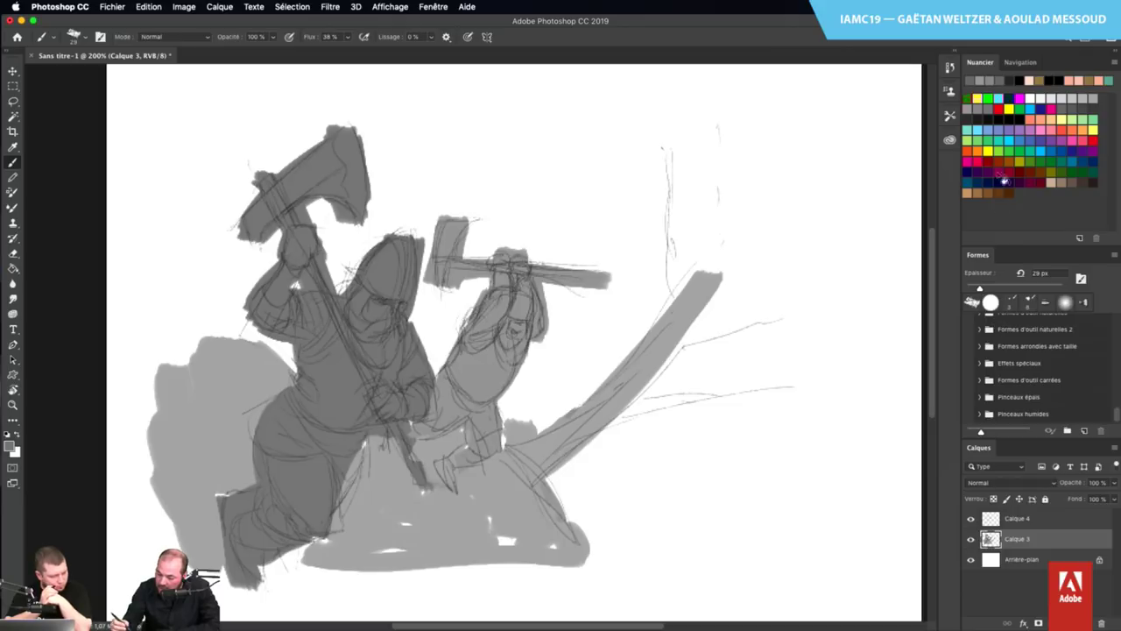
# Add a new layer above Calque 4 and set its blend mode to Lumière tamisée
pyautogui.click(1043, 524)
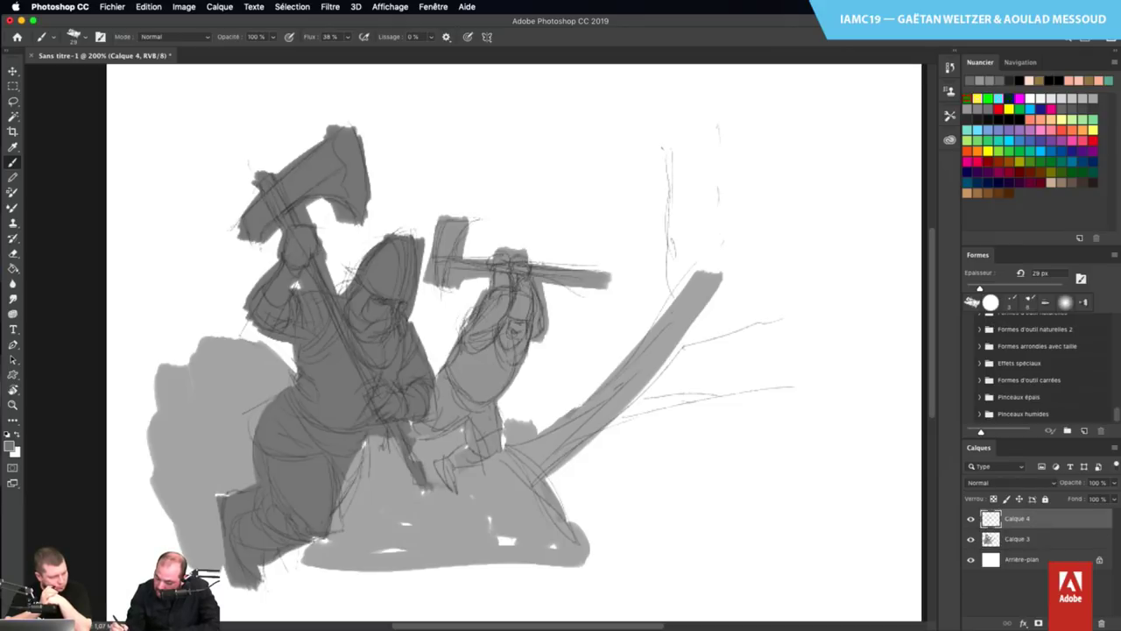
pyautogui.press('super+shift+alt+n')
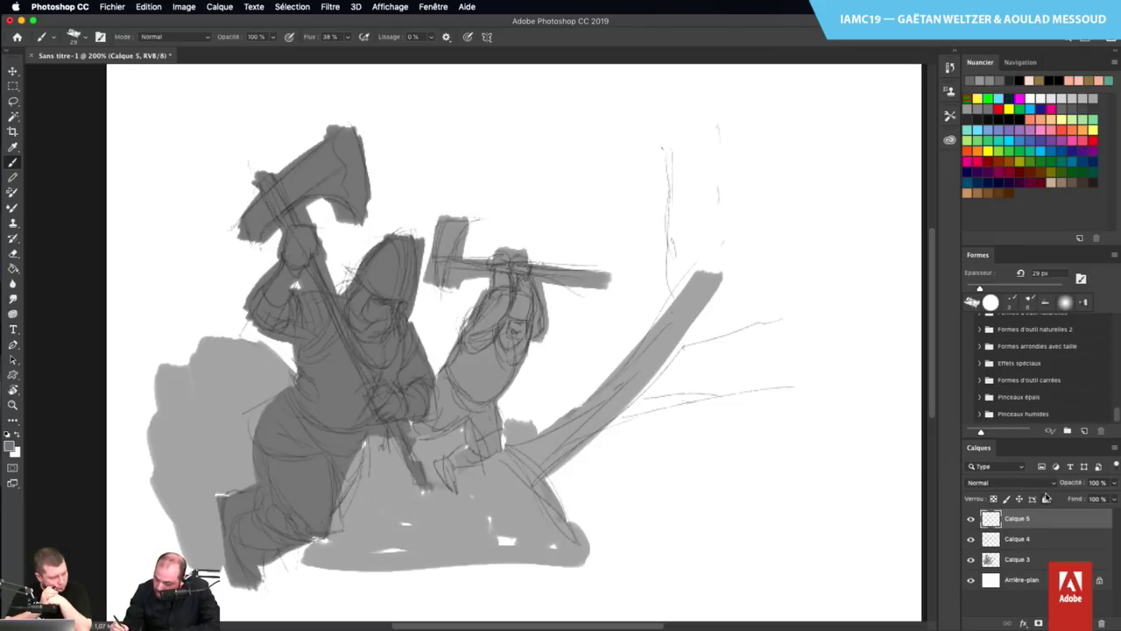
pyautogui.click(1047, 483)
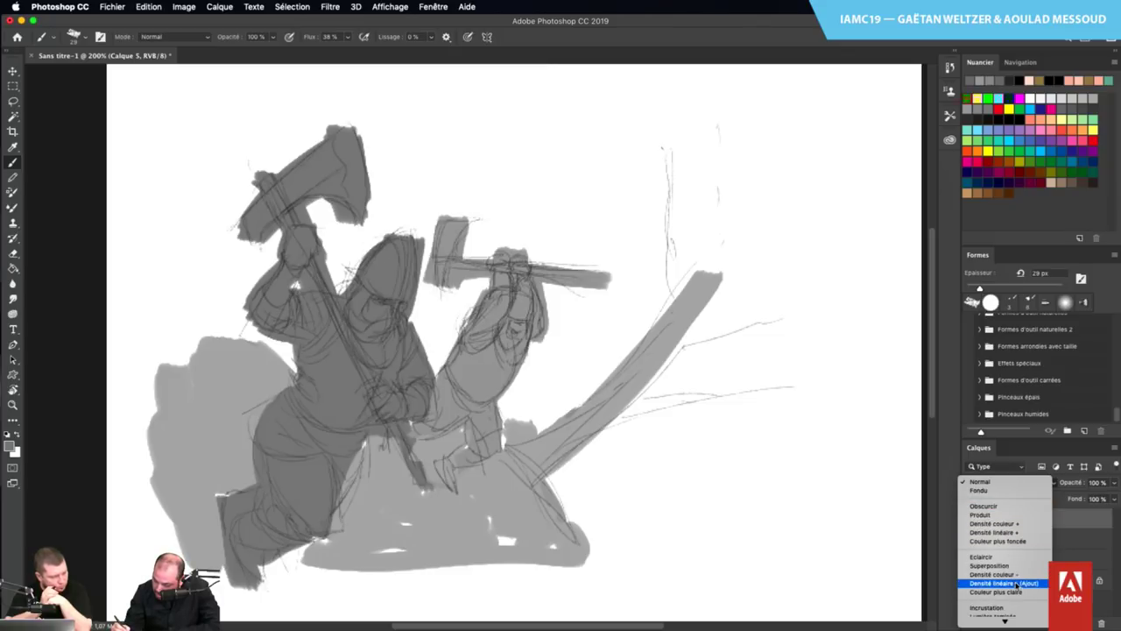
pyautogui.scroll(-3, 1011, 582)
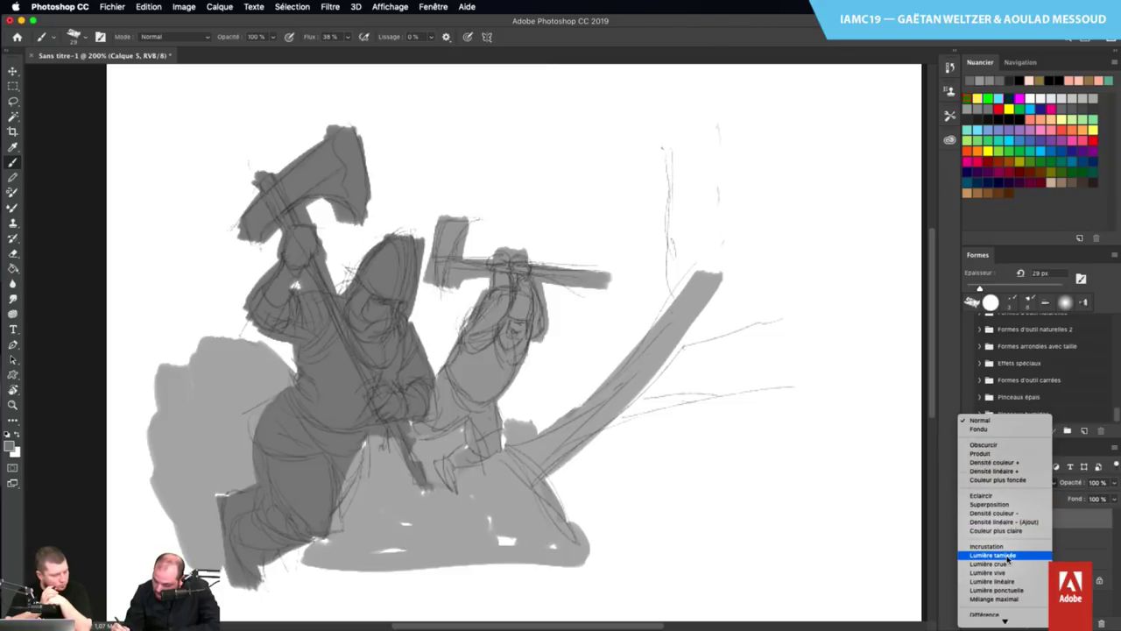
pyautogui.click(1007, 555)
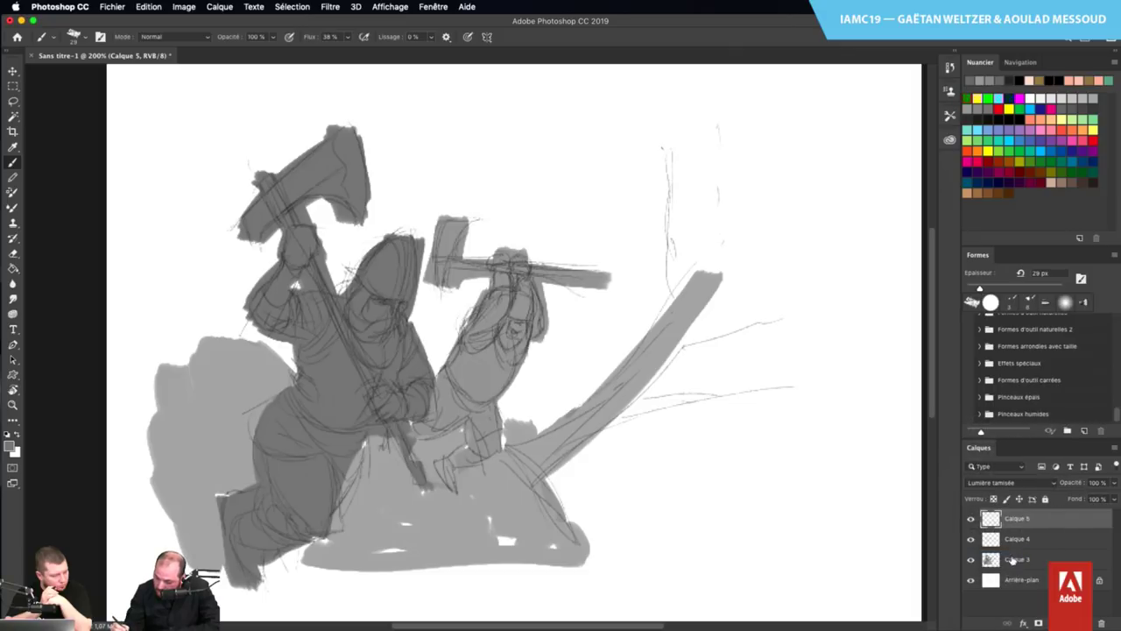
# Paint a soft highlight on the large warrior's hood with light grey, using an 18 px brush at 65 % opacity
pyautogui.click(1055, 98)
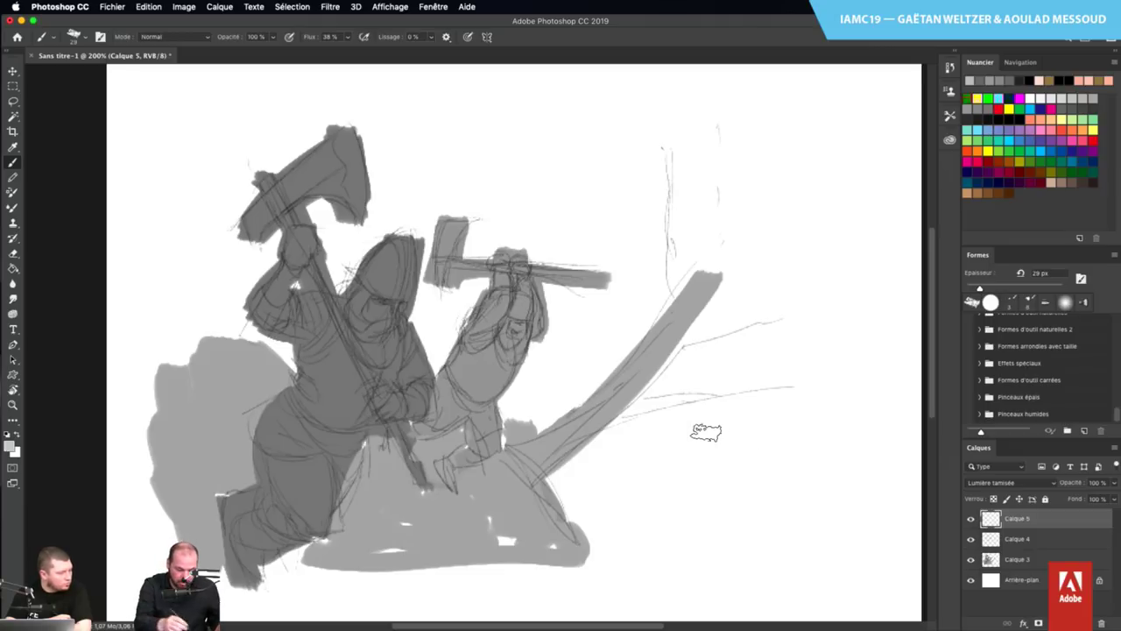
pyautogui.click(13, 405)
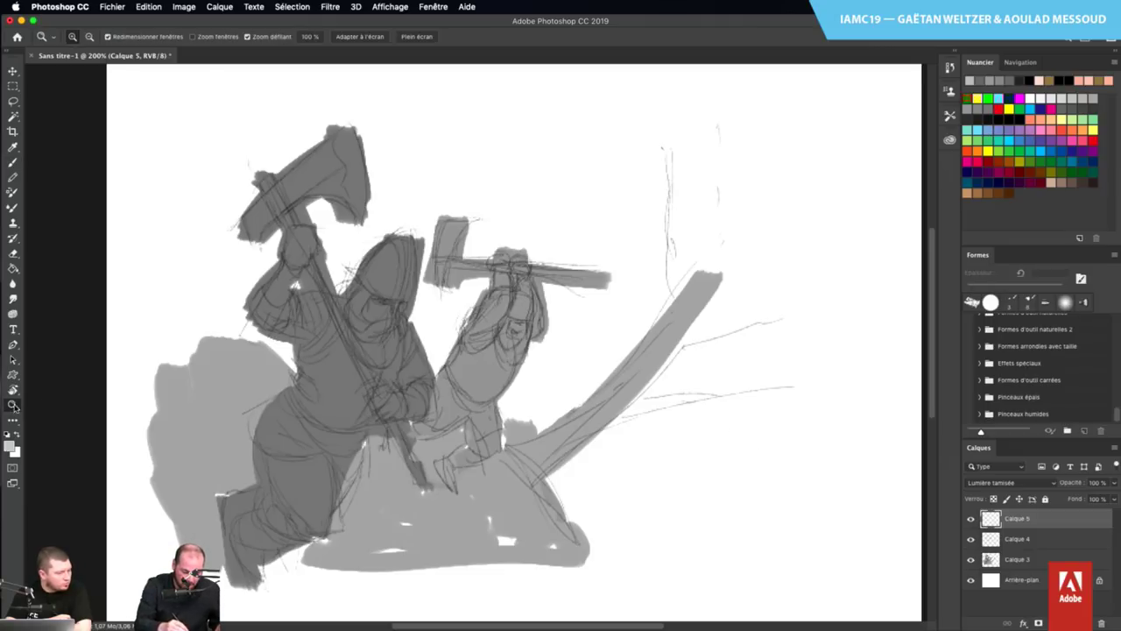
pyautogui.click(374, 354)
pyautogui.click(404, 278)
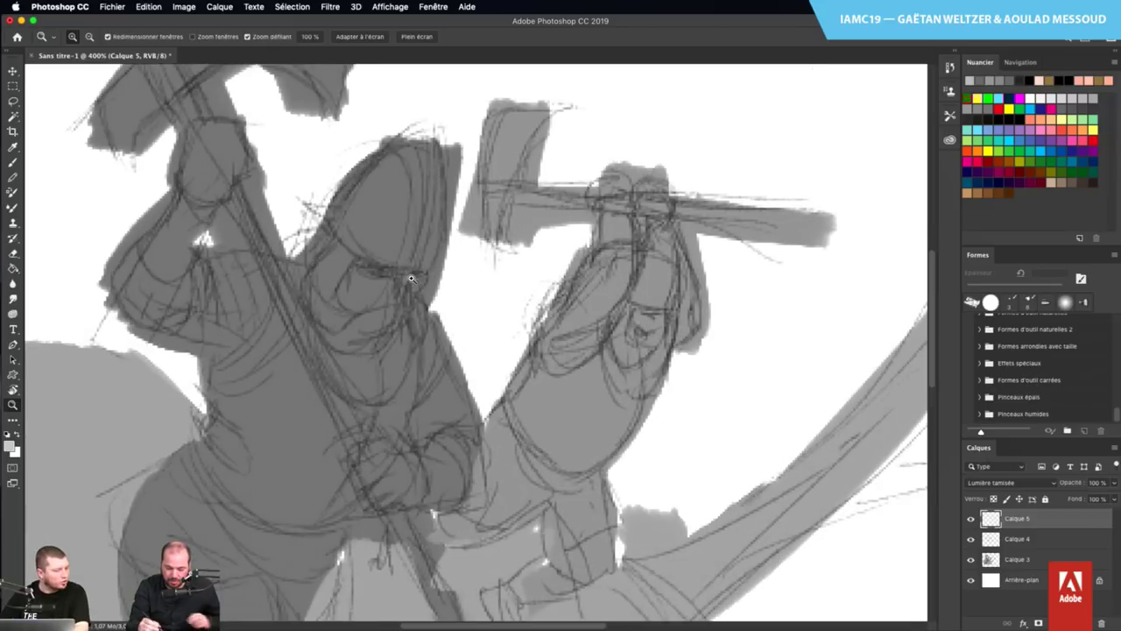
pyautogui.click(13, 162)
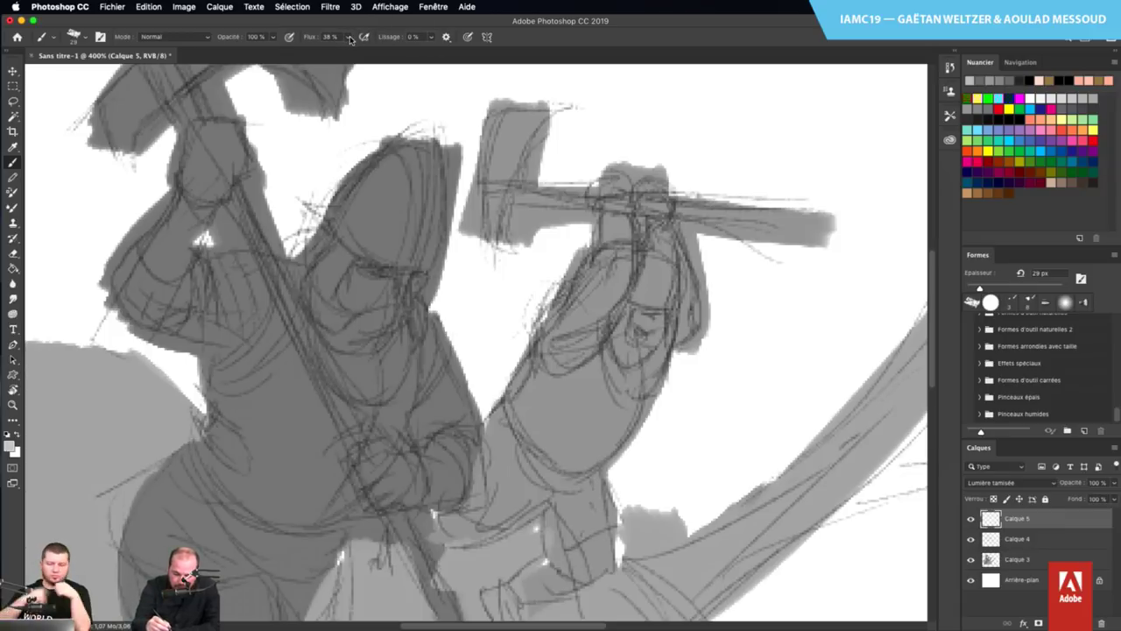
pyautogui.click(272, 37)
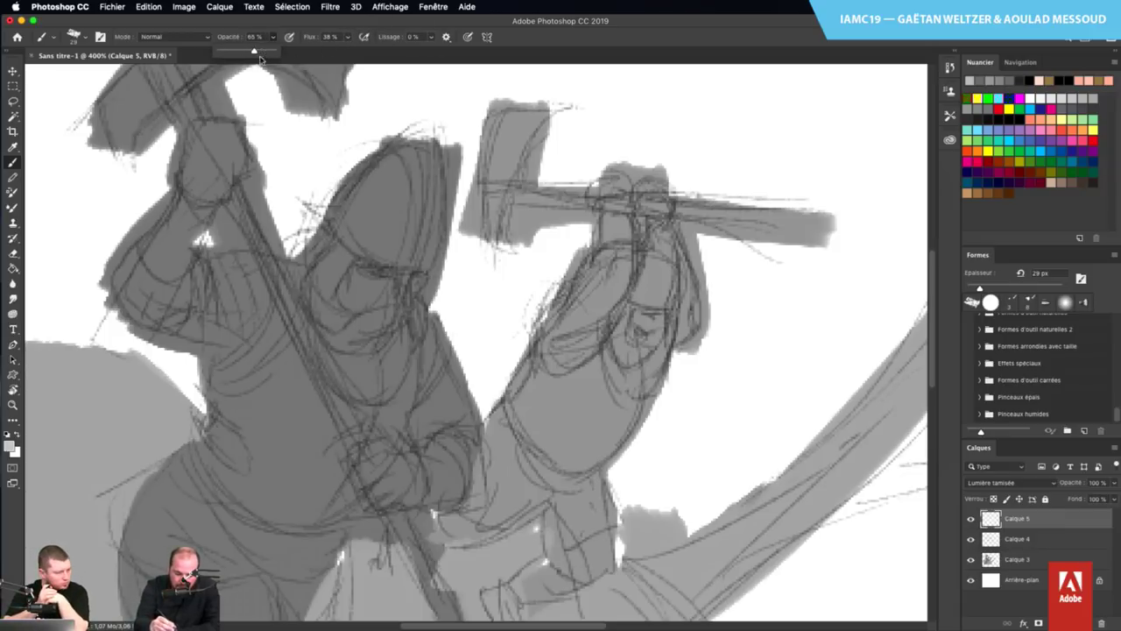
pyautogui.click(406, 180)
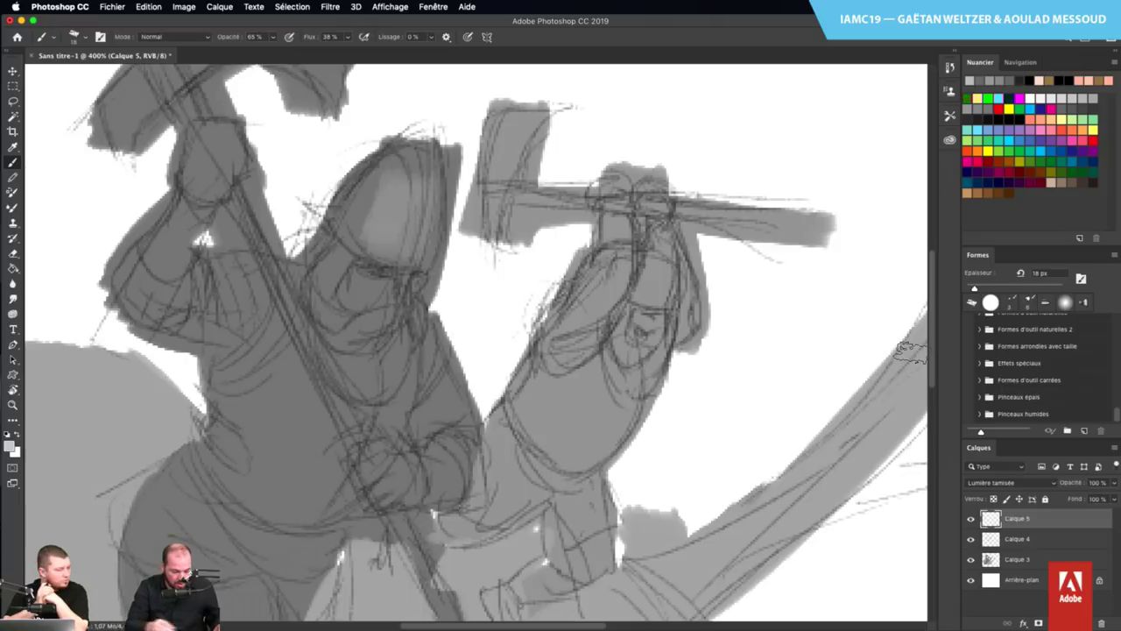
# Set the foreground colour to black and shade the back edge of the large warrior's hood on Calque 5
pyautogui.click(18, 435)
pyautogui.click(9, 446)
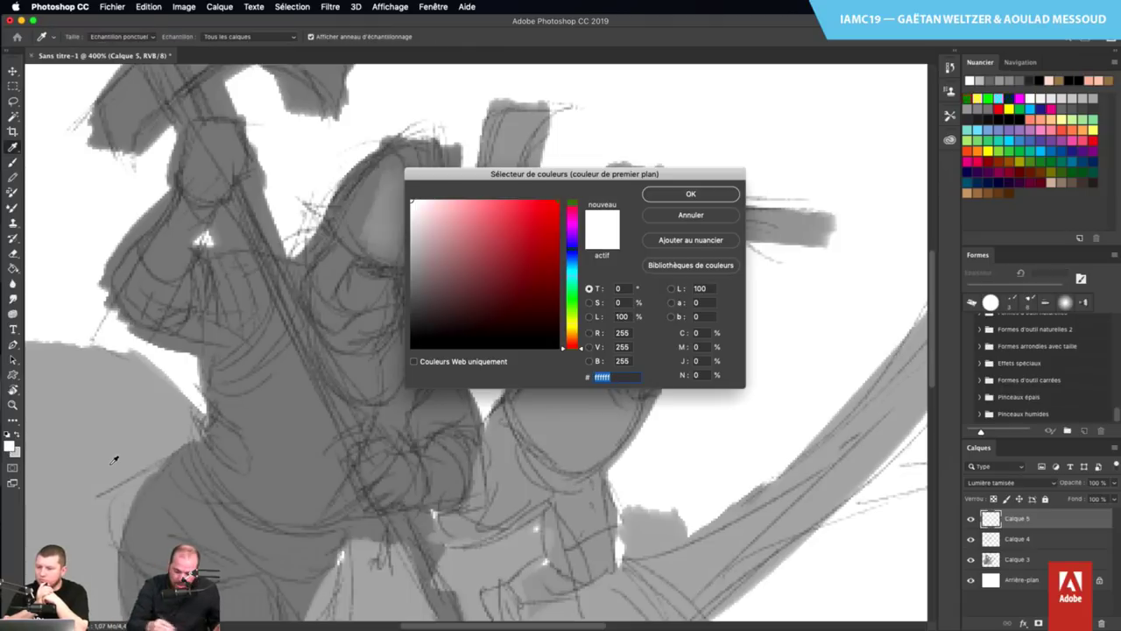
pyautogui.click(411, 326)
pyautogui.click(674, 199)
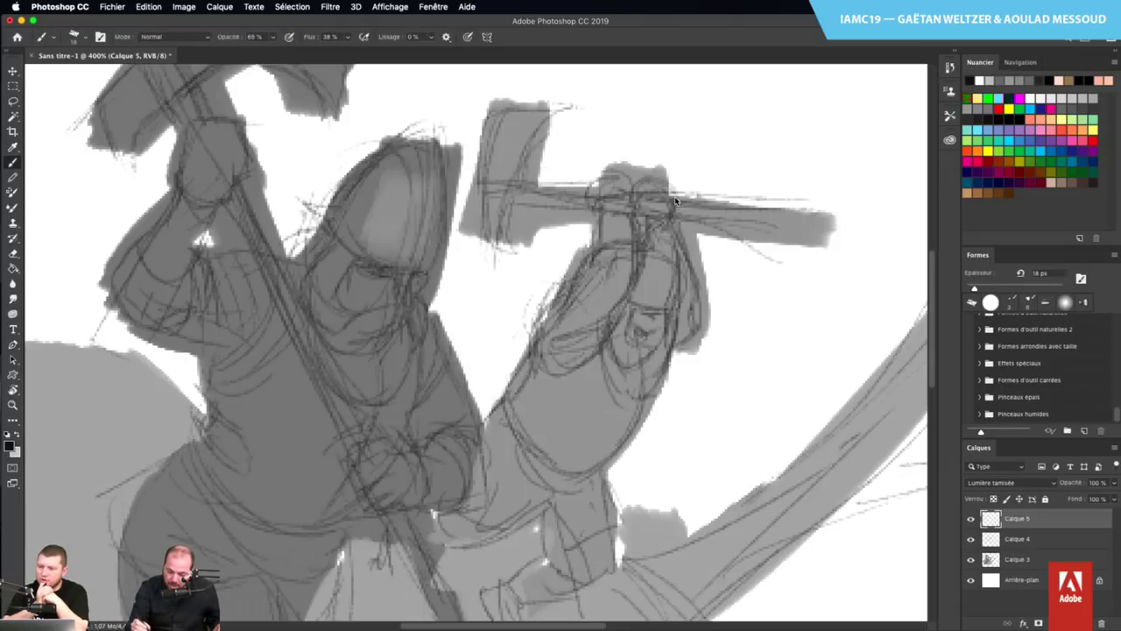
pyautogui.moveTo(399, 158)
pyautogui.mouseDown()
pyautogui.moveTo(375, 162)
pyautogui.moveTo(352, 205)
pyautogui.mouseUp()
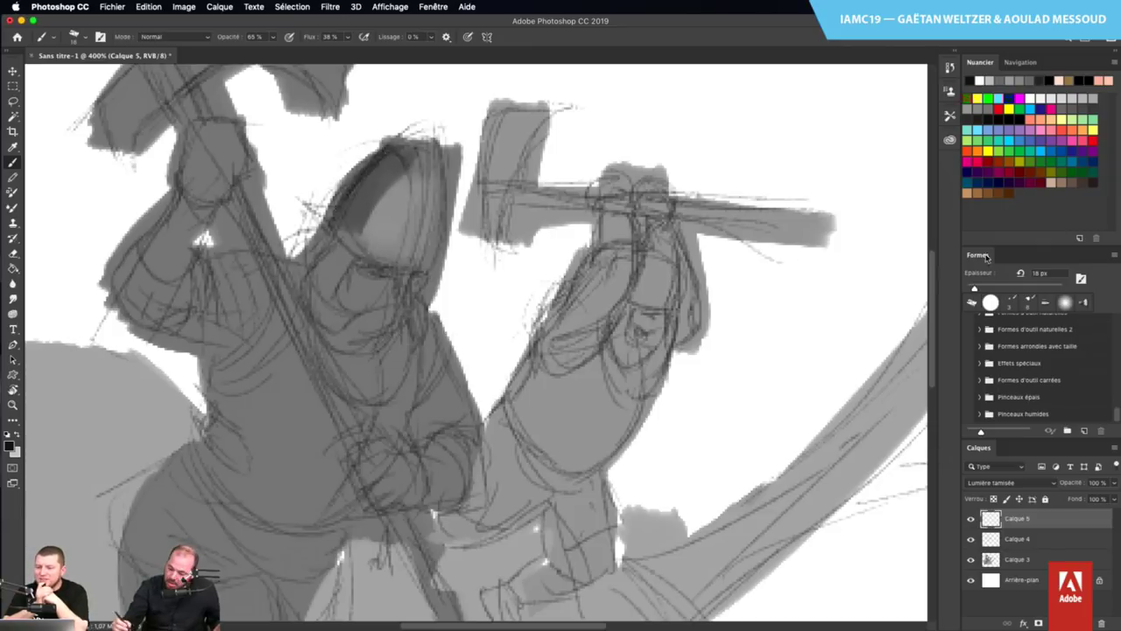
# Enable Dynamique de forme for the brush and collapse the brush settings
pyautogui.click(1083, 281)
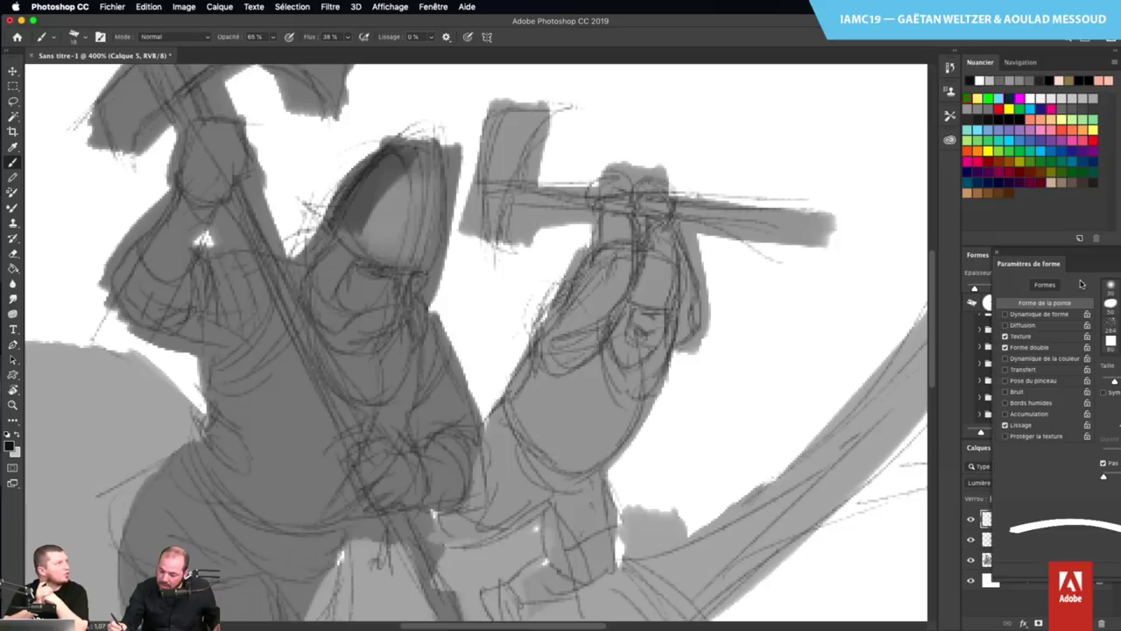
pyautogui.moveTo(1056, 263); pyautogui.dragTo(838, 267)
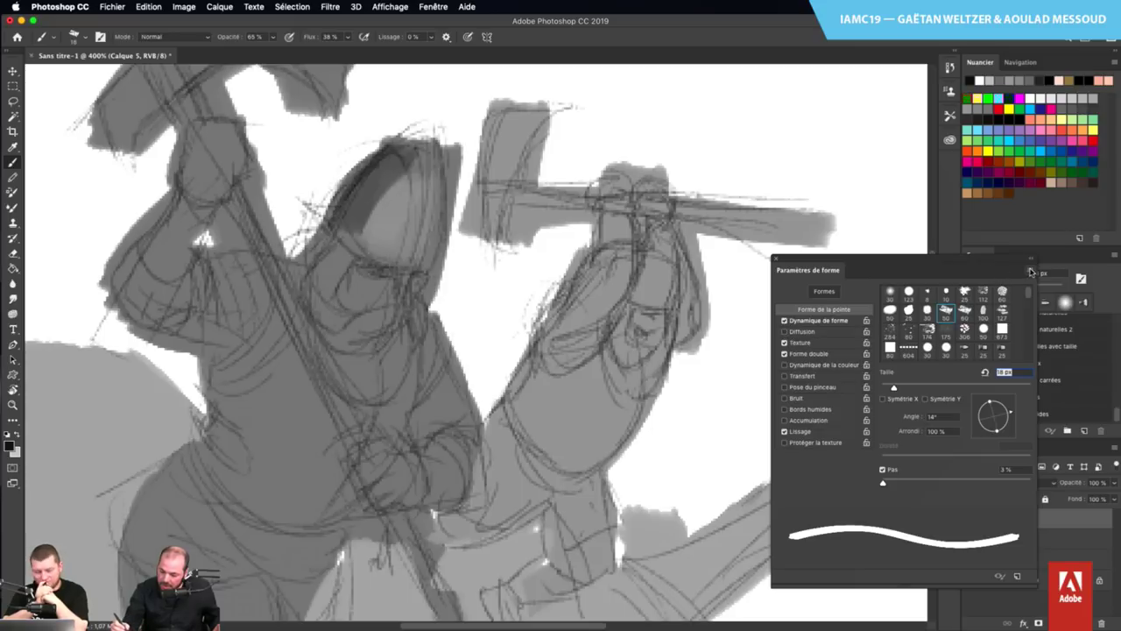
pyautogui.click(1031, 262)
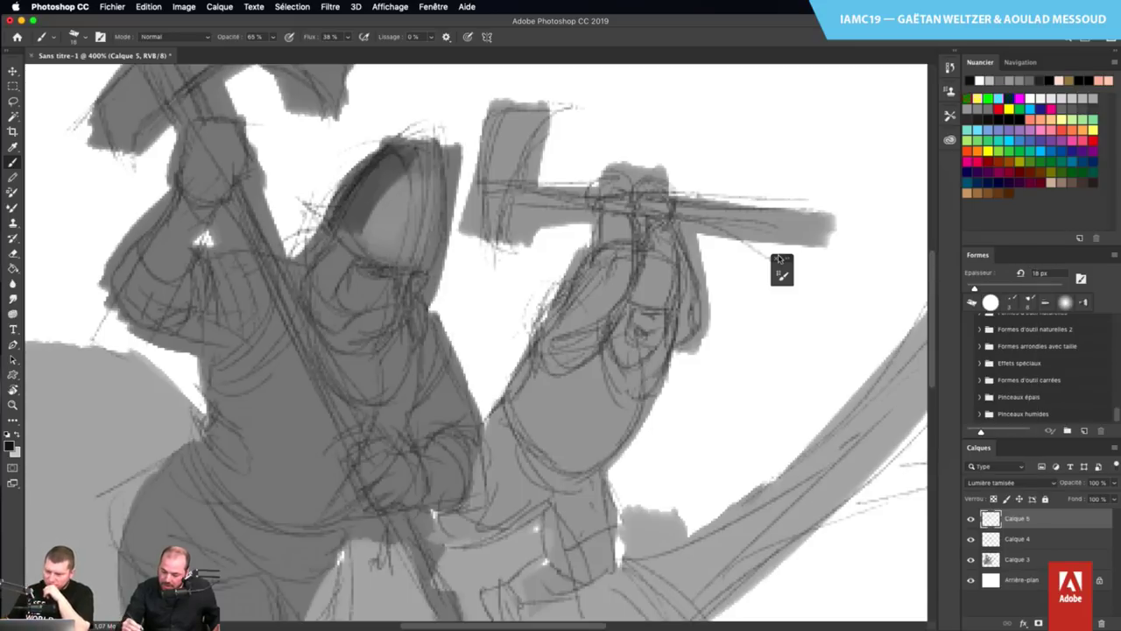
# Dock the brush settings with the other panels and hide the panels to enlarge the canvas area
pyautogui.moveTo(782, 270)
pyautogui.mouseDown()
pyautogui.moveTo(1007, 305)
pyautogui.moveTo(1051, 274)
pyautogui.moveTo(1045, 250)
pyautogui.mouseUp()
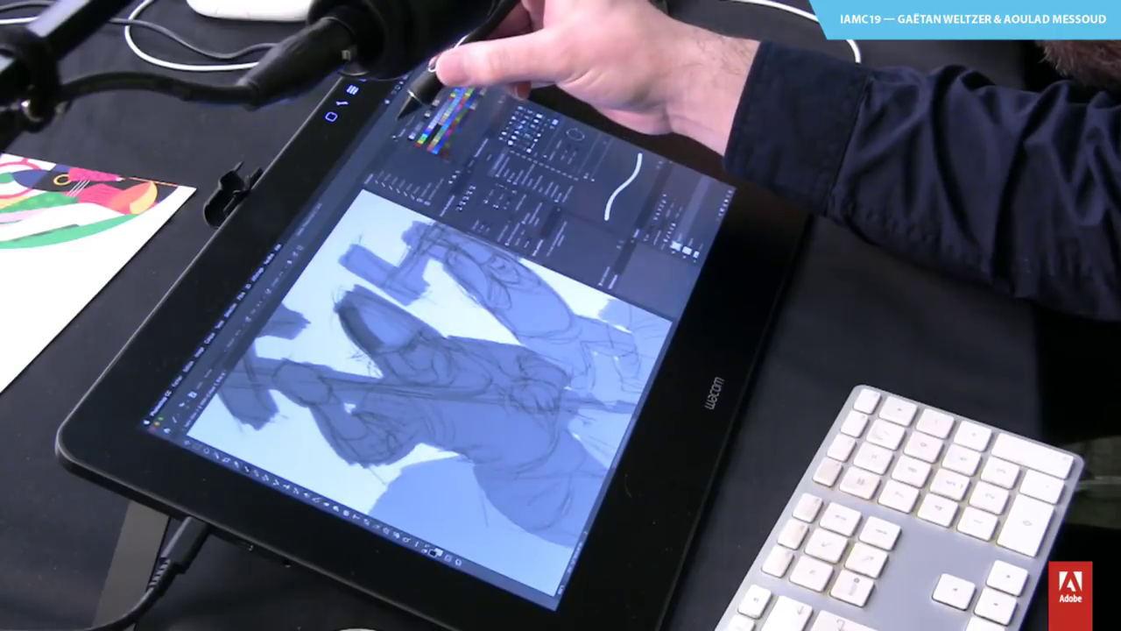
pyautogui.click(413, 105)
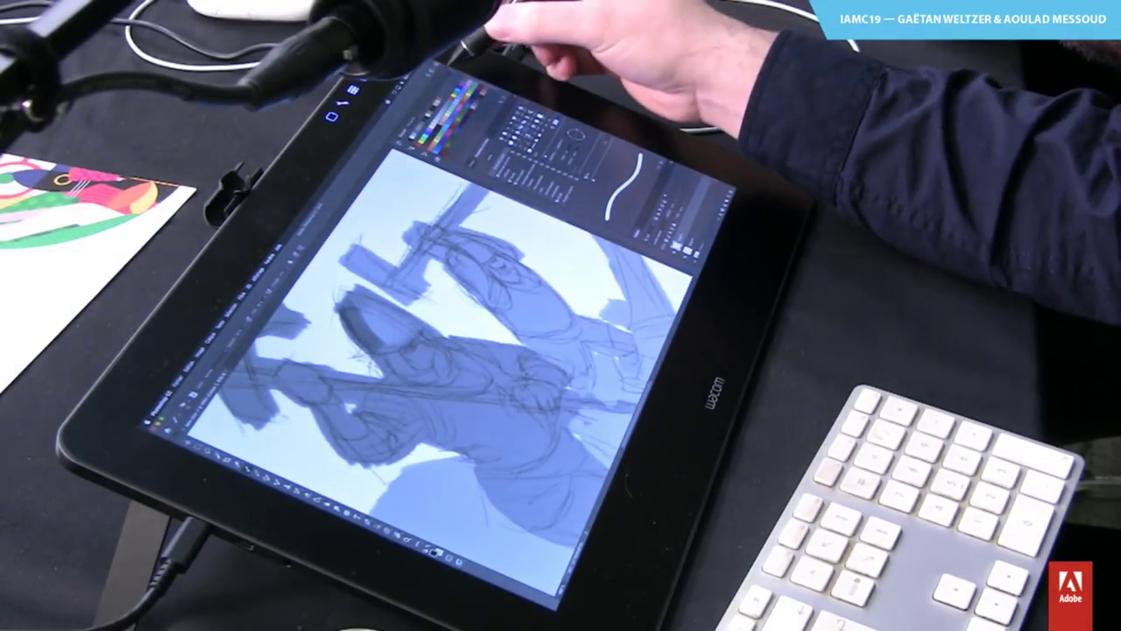
pyautogui.click(451, 78)
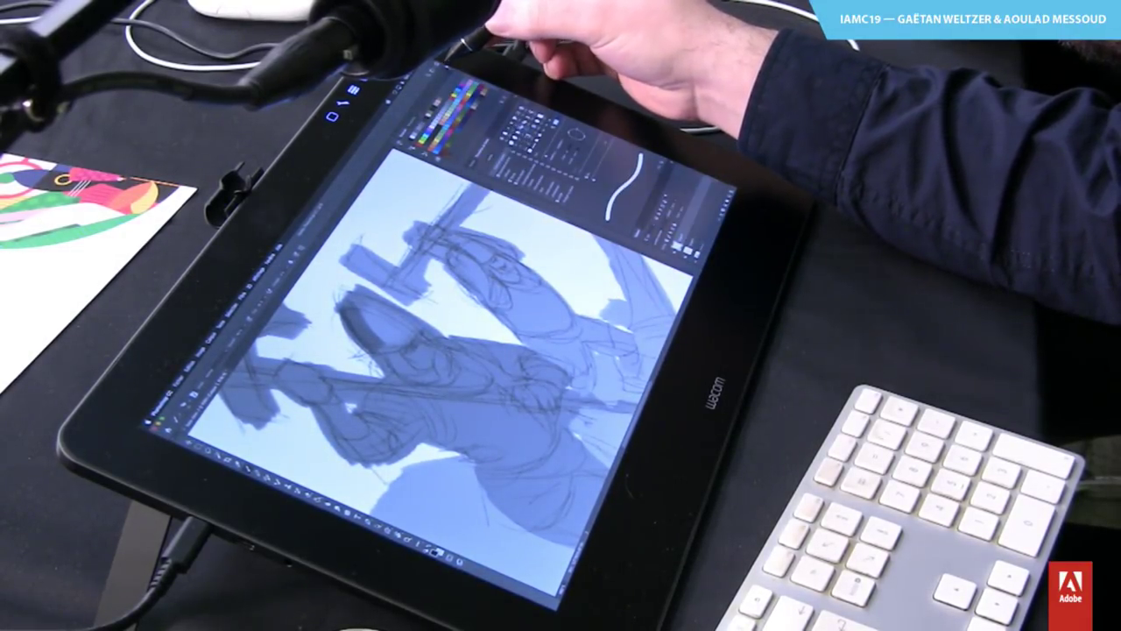
pyautogui.press('Tab')
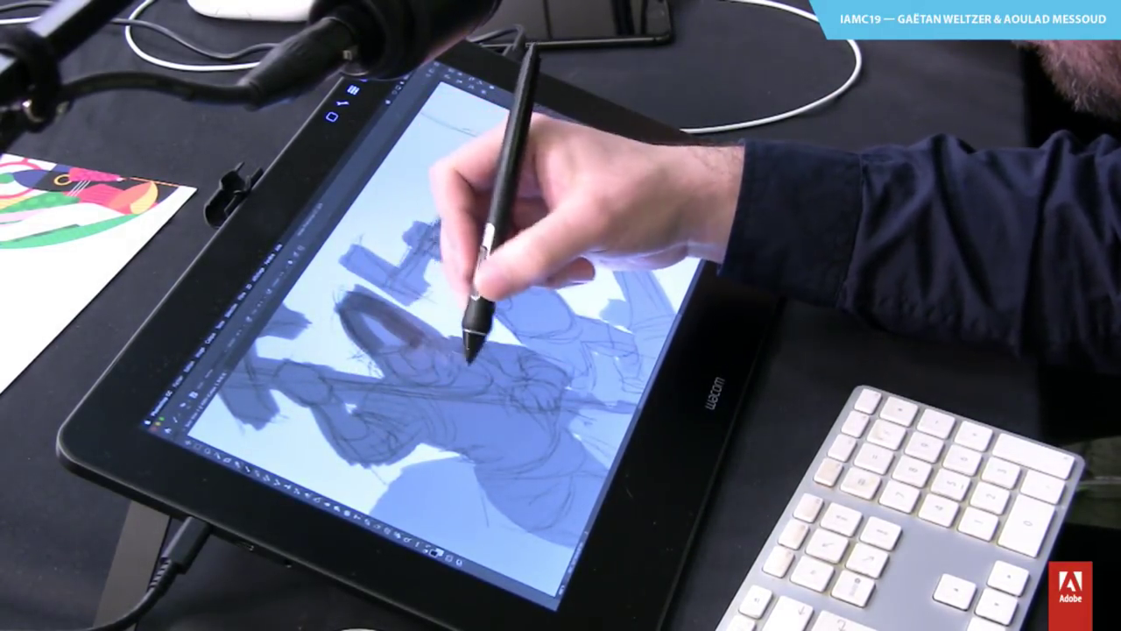
# Adjust the brush colour and shade the large warrior's beard, shoulder and hood with soft strokes
pyautogui.keyDown('alt'); pyautogui.keyDown('shift'); pyautogui.rightClick(442, 302); pyautogui.keyUp('shift'); pyautogui.keyUp('alt')
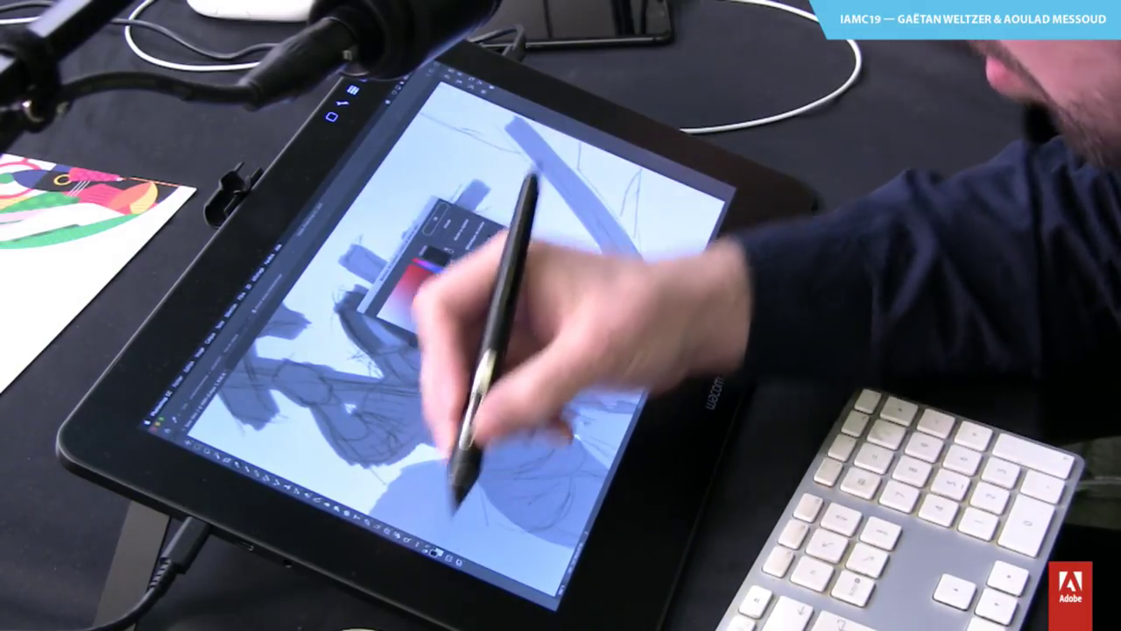
pyautogui.moveTo(461, 194)
pyautogui.mouseDown()
pyautogui.moveTo(454, 326)
pyautogui.moveTo(380, 305)
pyautogui.moveTo(486, 370)
pyautogui.moveTo(452, 361)
pyautogui.moveTo(375, 303)
pyautogui.moveTo(448, 352)
pyautogui.moveTo(432, 354)
pyautogui.moveTo(450, 348)
pyautogui.moveTo(483, 366)
pyautogui.moveTo(446, 343)
pyautogui.moveTo(401, 342)
pyautogui.mouseUp()
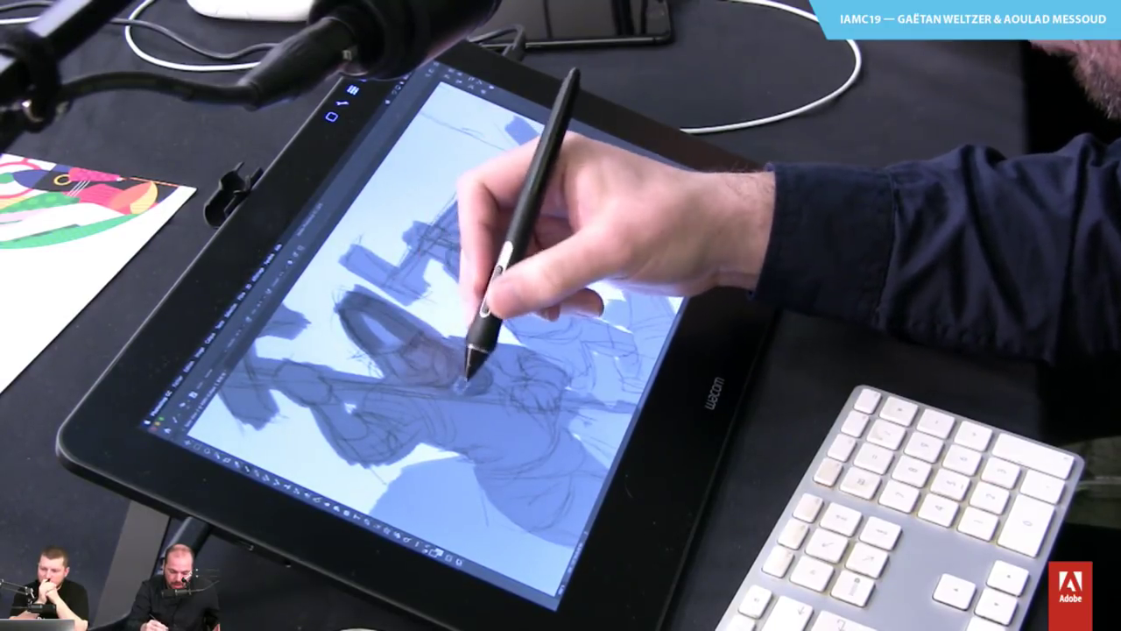
pyautogui.moveTo(464, 376)
pyautogui.mouseDown()
pyautogui.moveTo(434, 410)
pyautogui.moveTo(508, 411)
pyautogui.moveTo(499, 436)
pyautogui.moveTo(541, 438)
pyautogui.moveTo(549, 425)
pyautogui.moveTo(480, 352)
pyautogui.moveTo(531, 431)
pyautogui.moveTo(534, 403)
pyautogui.moveTo(503, 445)
pyautogui.moveTo(501, 420)
pyautogui.moveTo(522, 456)
pyautogui.moveTo(508, 433)
pyautogui.moveTo(571, 464)
pyautogui.moveTo(580, 454)
pyautogui.moveTo(490, 381)
pyautogui.moveTo(421, 398)
pyautogui.moveTo(534, 352)
pyautogui.moveTo(558, 352)
pyautogui.moveTo(558, 378)
pyautogui.moveTo(574, 331)
pyautogui.mouseUp()
pyautogui.moveTo(506, 311)
pyautogui.mouseDown()
pyautogui.moveTo(513, 293)
pyautogui.moveTo(475, 338)
pyautogui.mouseUp()
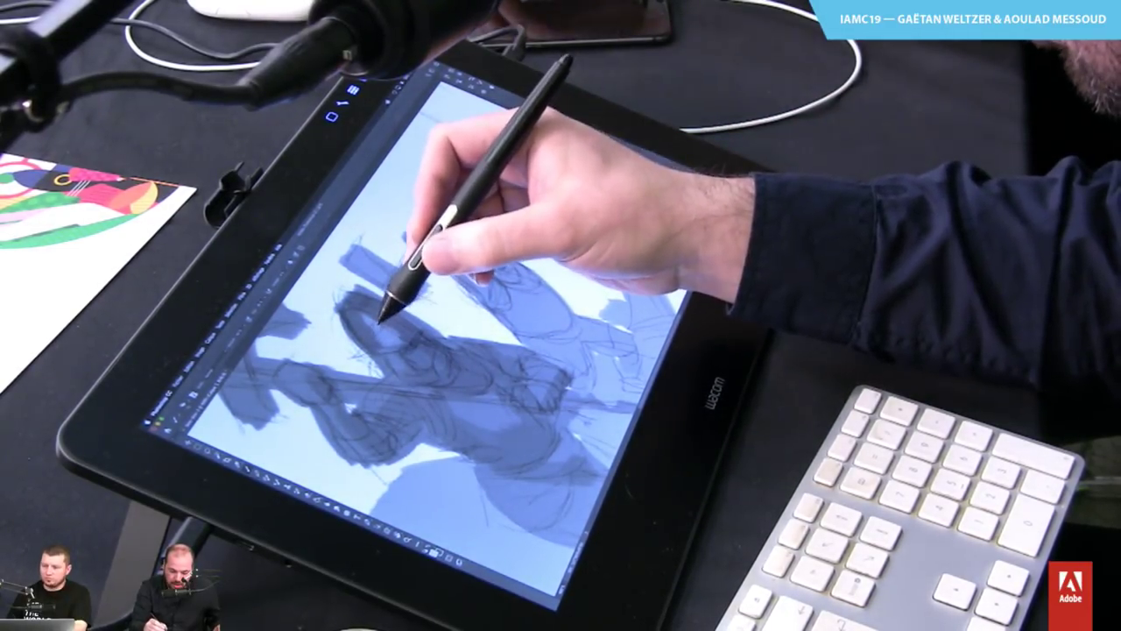
pyautogui.moveTo(400, 320)
pyautogui.mouseDown()
pyautogui.moveTo(463, 175)
pyautogui.moveTo(524, 140)
pyautogui.mouseUp()
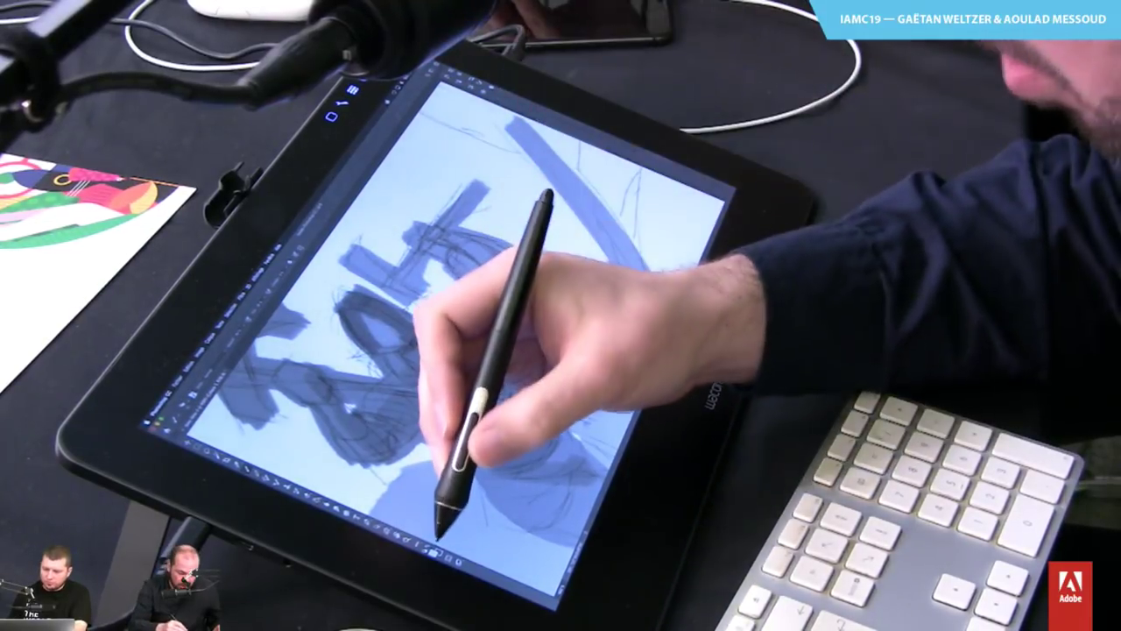
pyautogui.moveTo(495, 193); pyautogui.dragTo(464, 206)
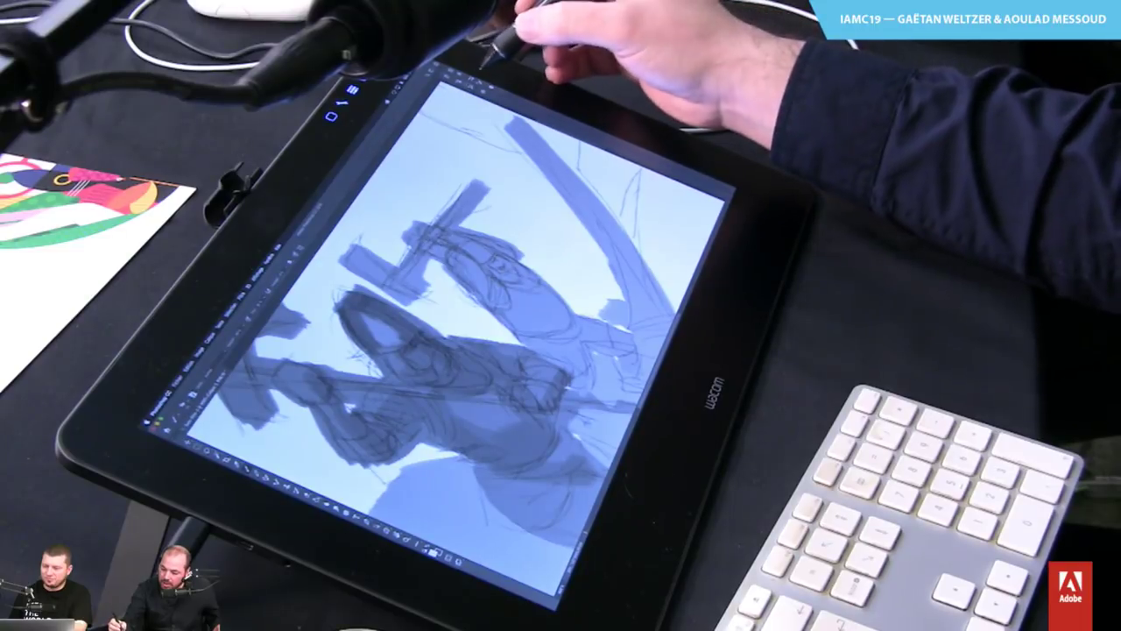
# Open the brush presets and shade the inside of the large warrior's hood and his facial features
pyautogui.click(515, 90)
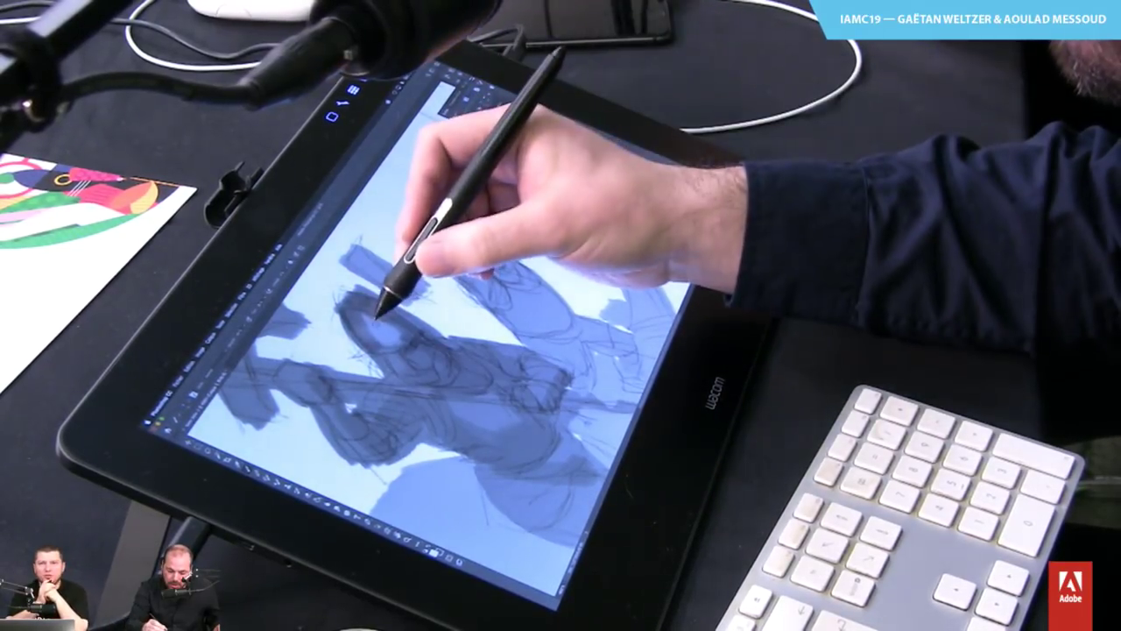
pyautogui.click(375, 308)
pyautogui.moveTo(375, 308)
pyautogui.mouseDown()
pyautogui.moveTo(408, 320)
pyautogui.moveTo(410, 366)
pyautogui.mouseUp()
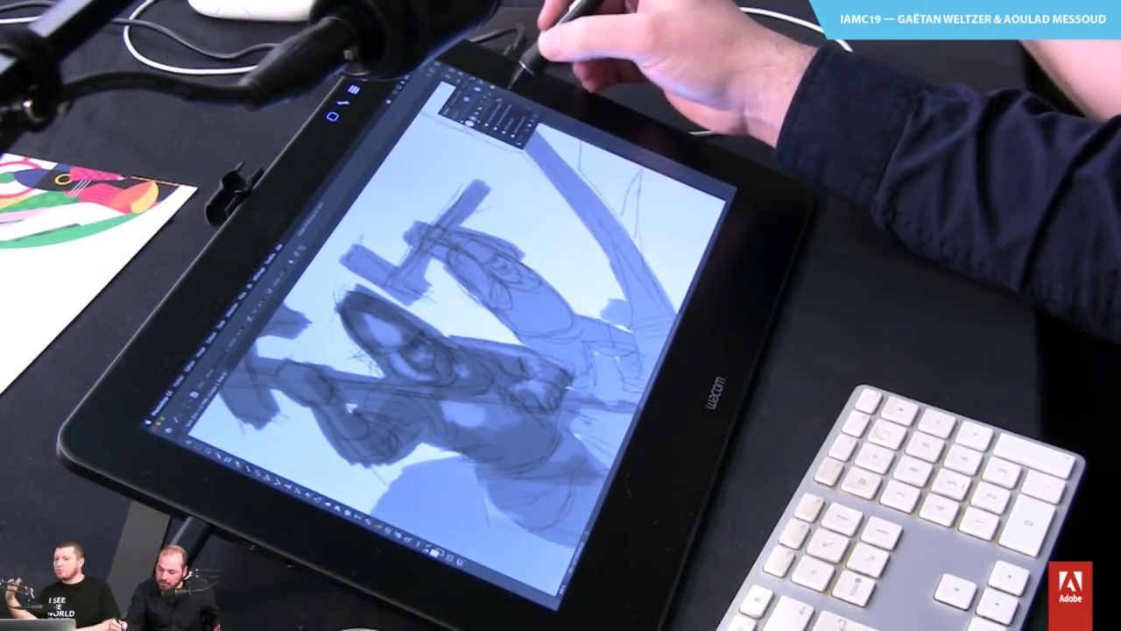
pyautogui.click(502, 85)
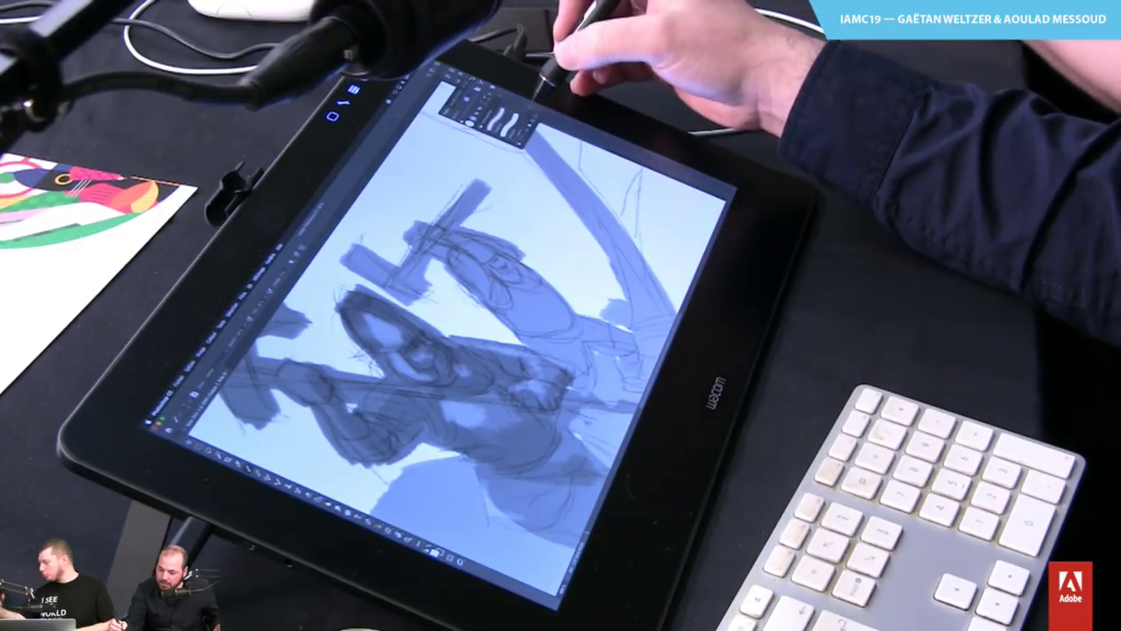
pyautogui.moveTo(538, 109); pyautogui.dragTo(622, 98)
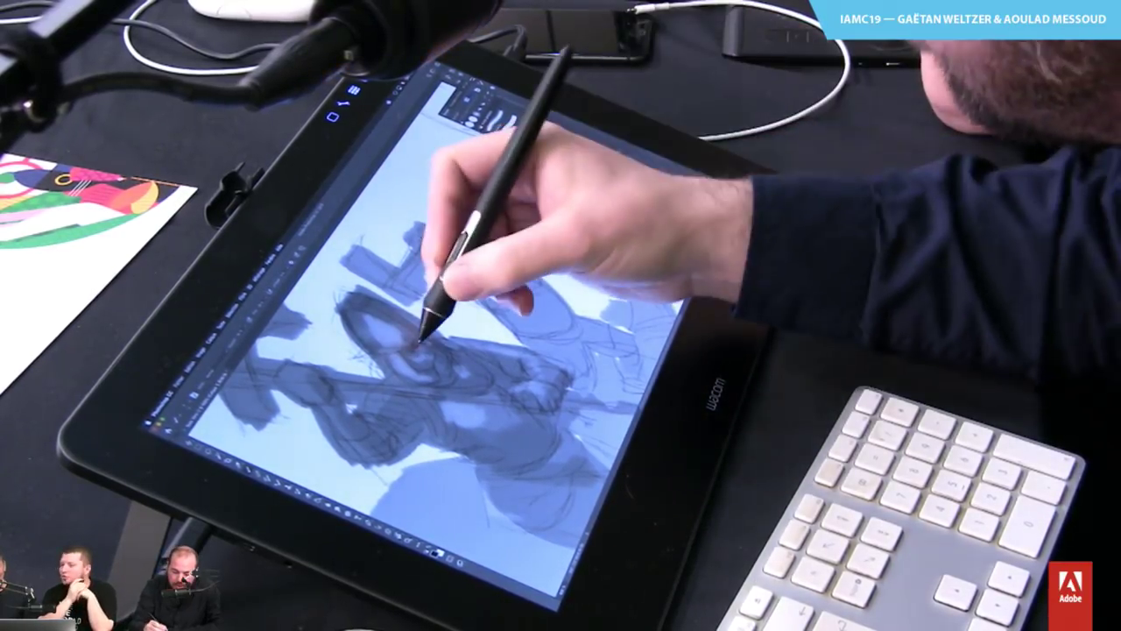
pyautogui.moveTo(404, 343)
pyautogui.mouseDown()
pyautogui.moveTo(425, 350)
pyautogui.moveTo(420, 362)
pyautogui.moveTo(461, 375)
pyautogui.moveTo(442, 363)
pyautogui.mouseUp()
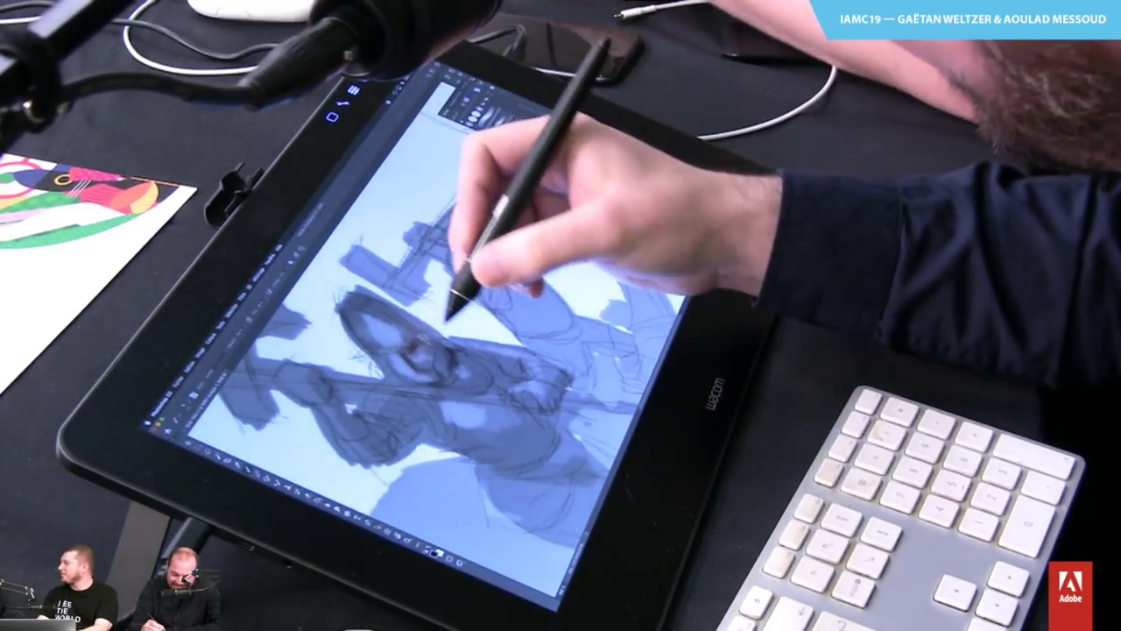
# Choose another brush preset and darken the upper edge of the large warrior's hood
pyautogui.click(477, 101)
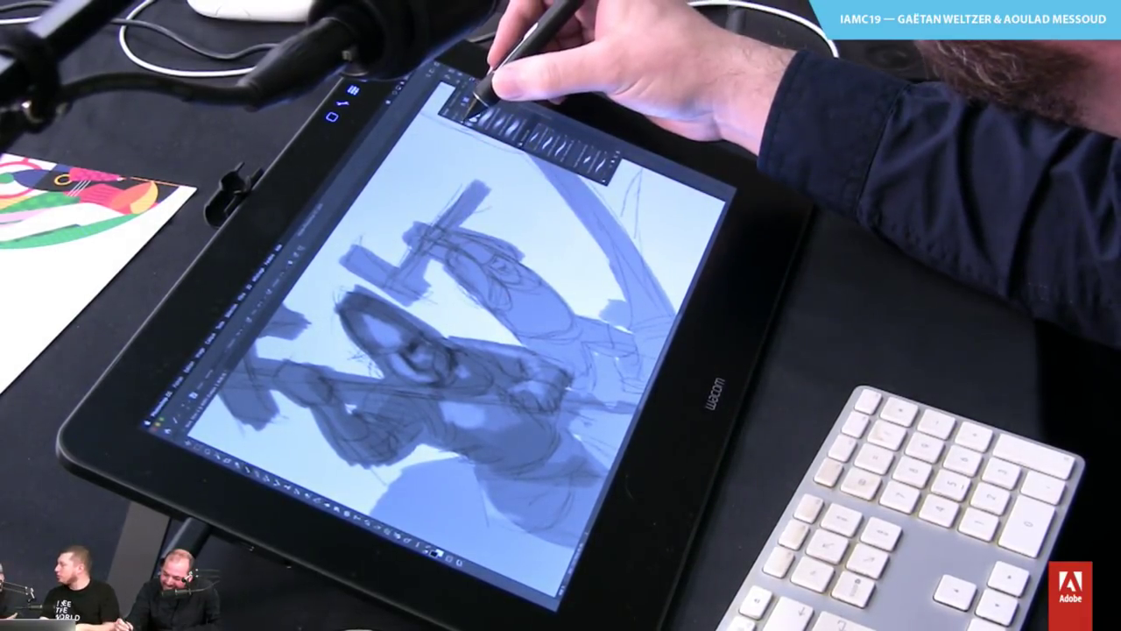
pyautogui.click(476, 110)
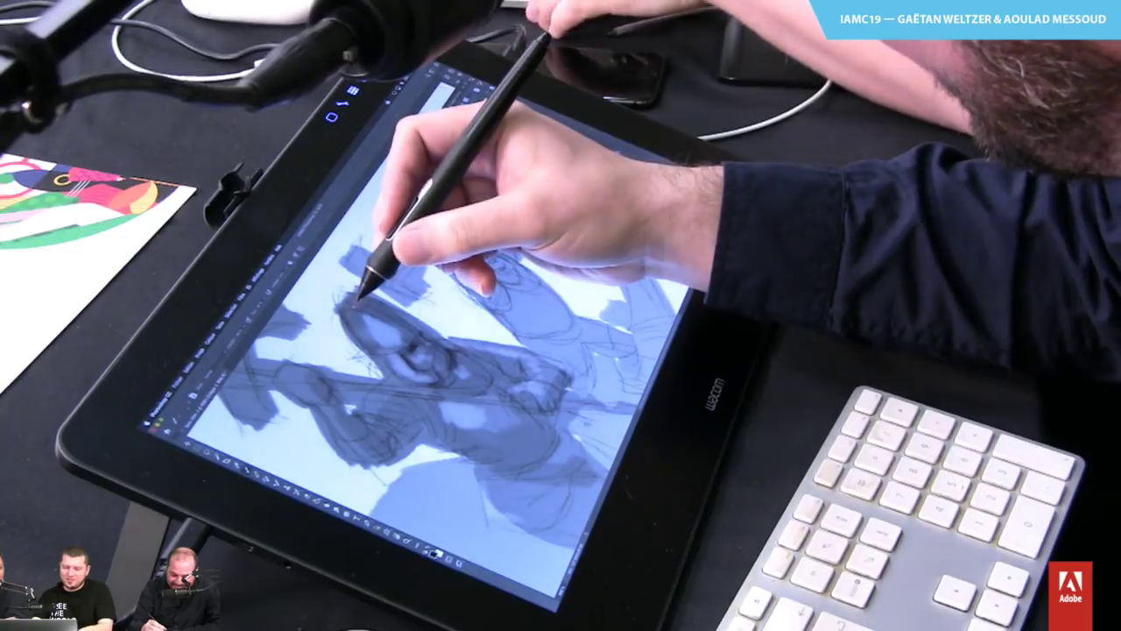
pyautogui.moveTo(359, 295)
pyautogui.mouseDown()
pyautogui.moveTo(389, 299)
pyautogui.moveTo(383, 313)
pyautogui.moveTo(415, 330)
pyautogui.moveTo(365, 302)
pyautogui.moveTo(403, 304)
pyautogui.moveTo(436, 315)
pyautogui.mouseUp()
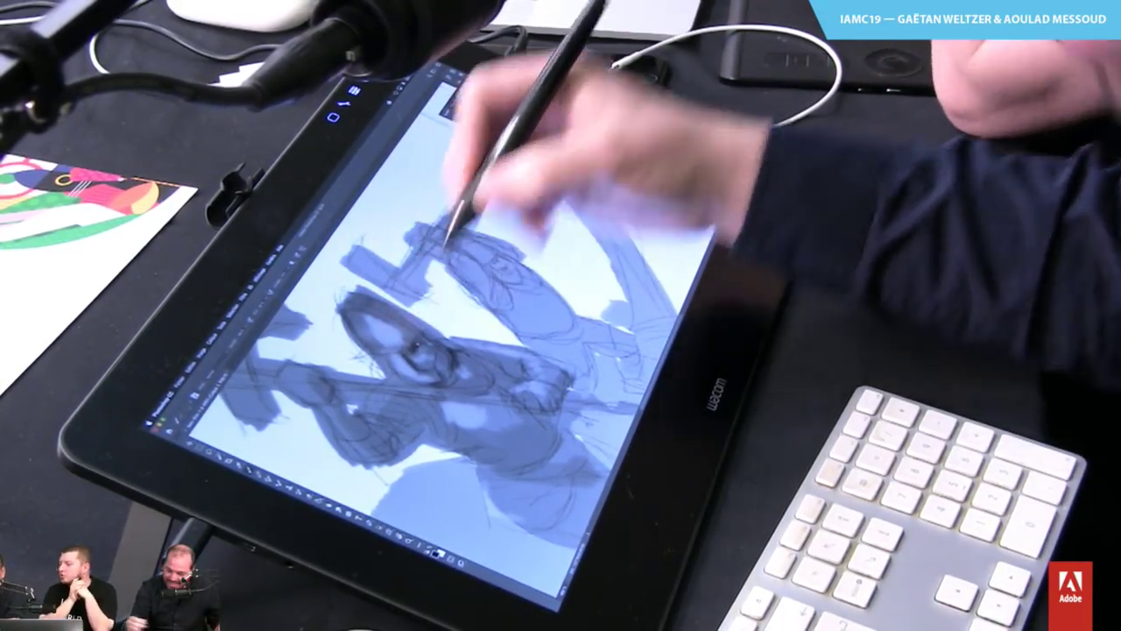
# Check the brush settings and the document's layer list
pyautogui.click(570, 95)
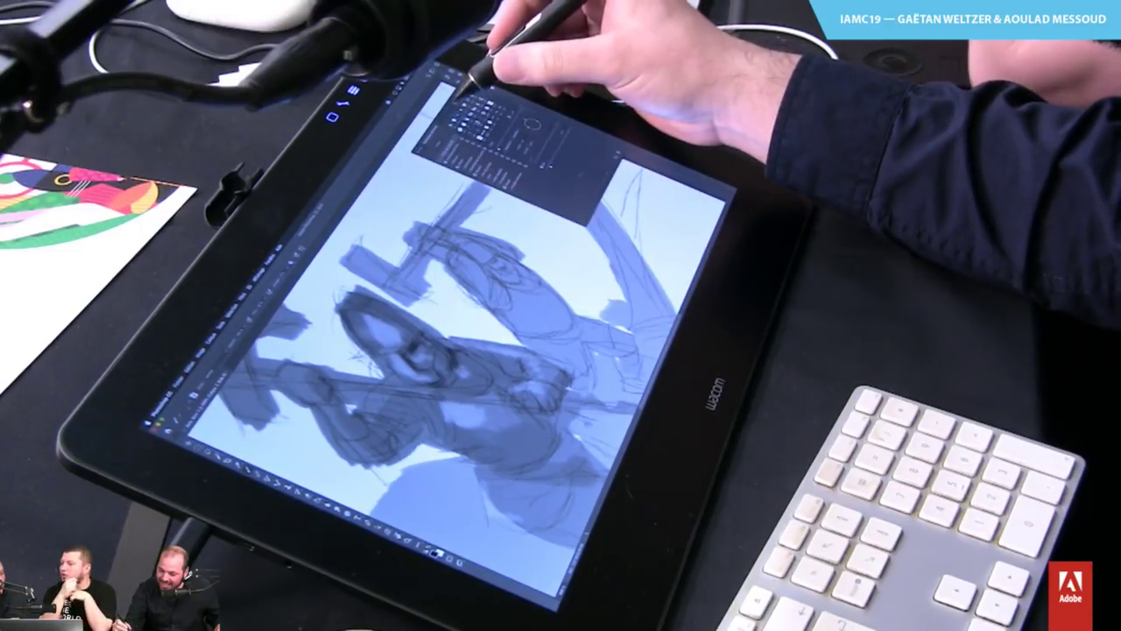
pyautogui.click(503, 83)
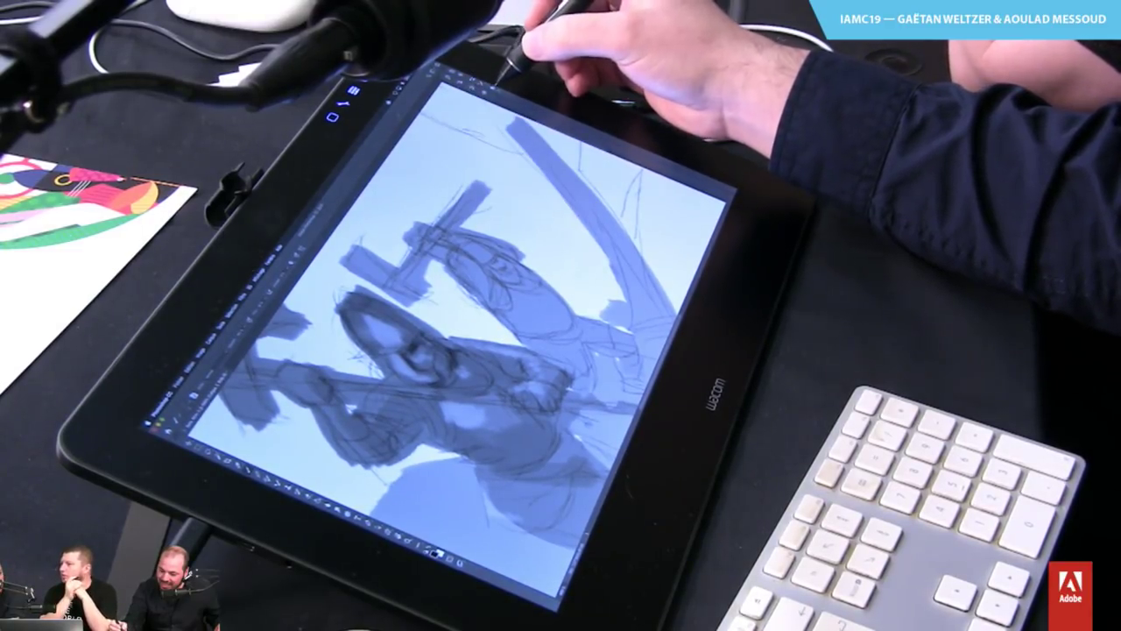
pyautogui.click(508, 91)
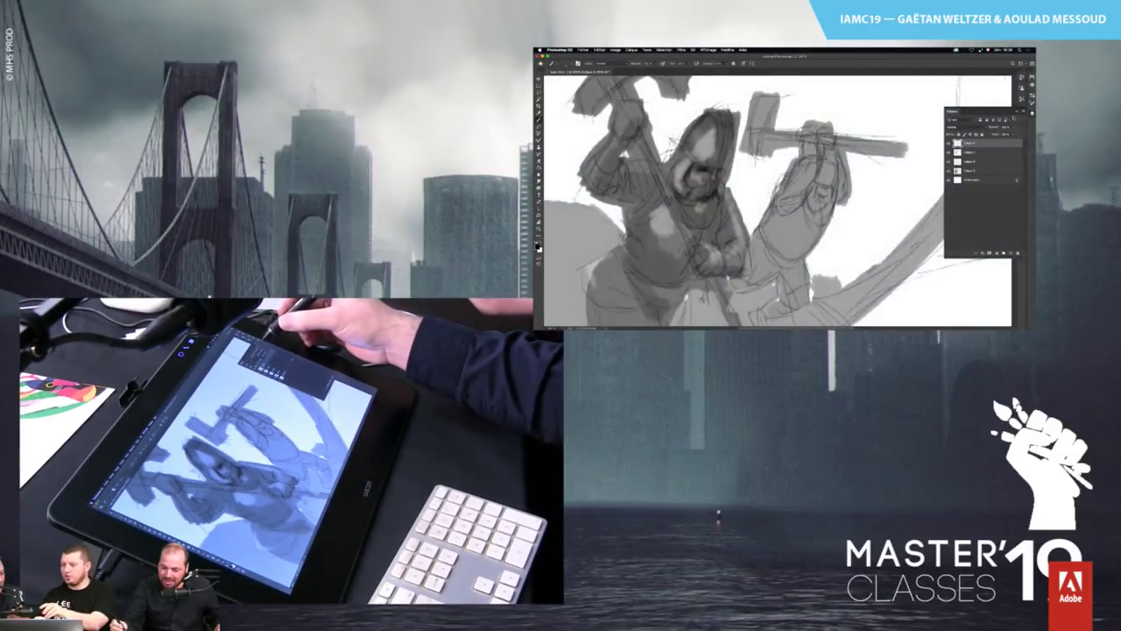
pyautogui.click(263, 331)
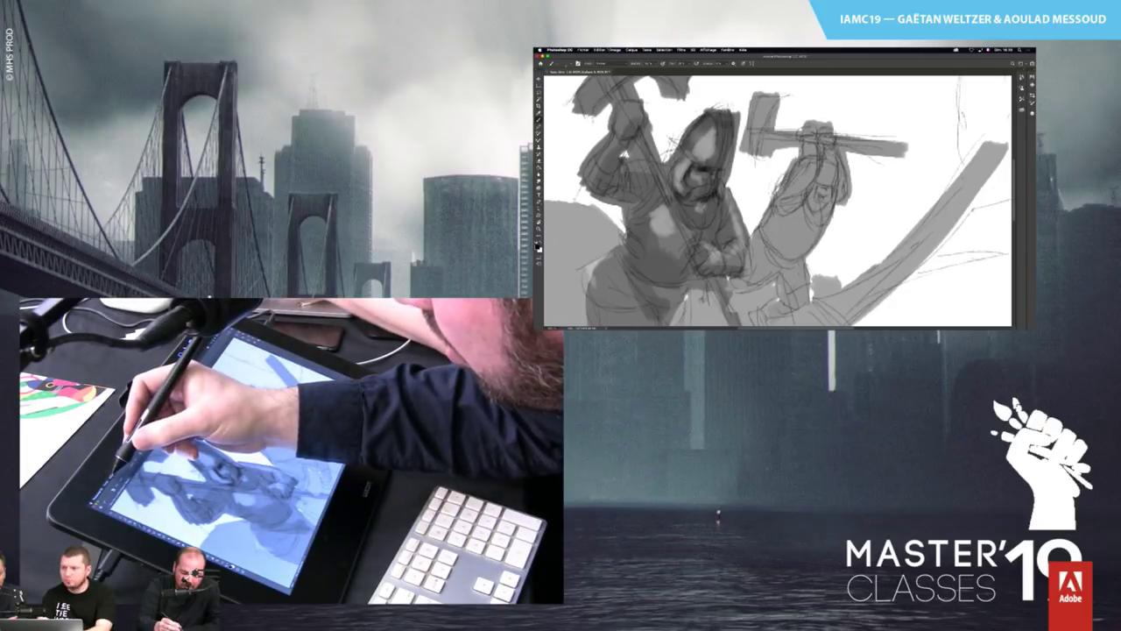
# Resize the image to a width of 15 centimetres
pyautogui.click(616, 50)
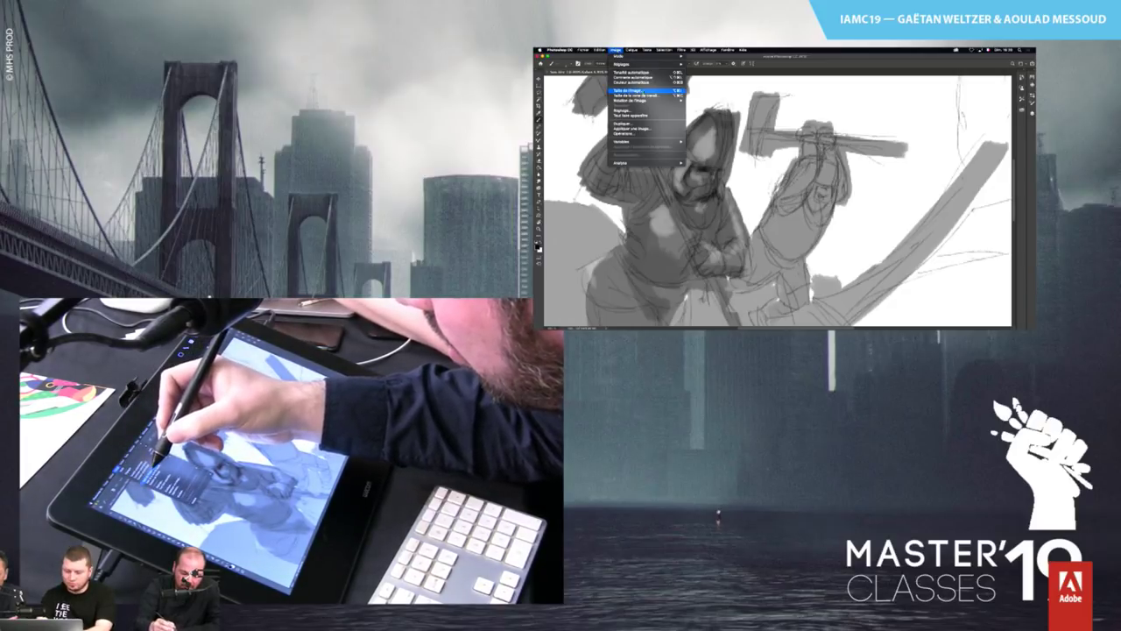
pyautogui.click(627, 90)
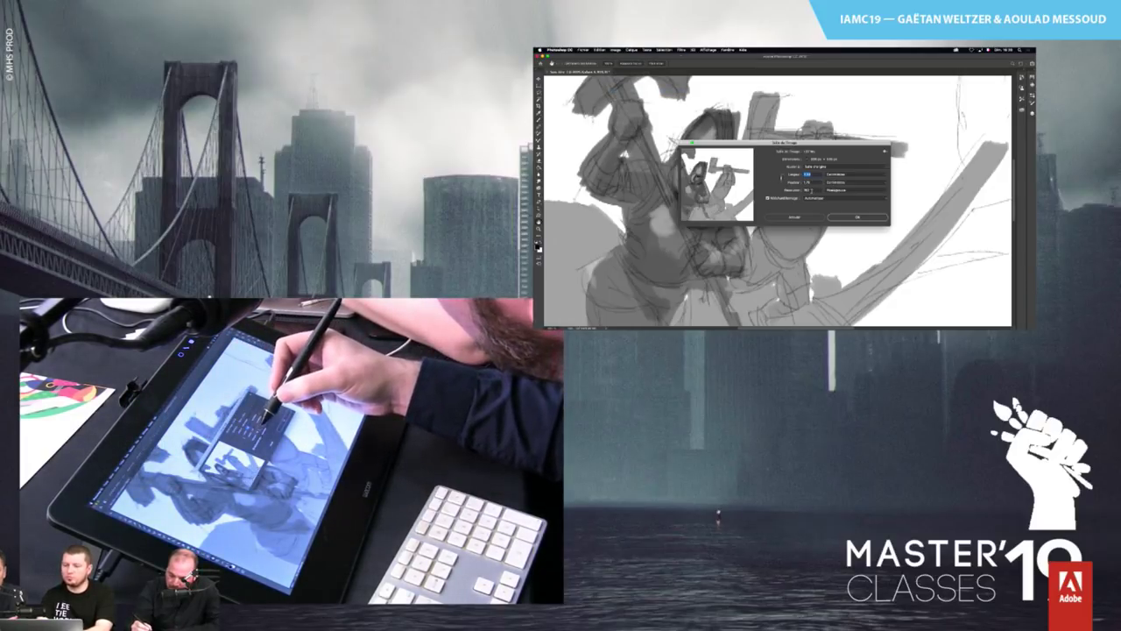
pyautogui.click(884, 167)
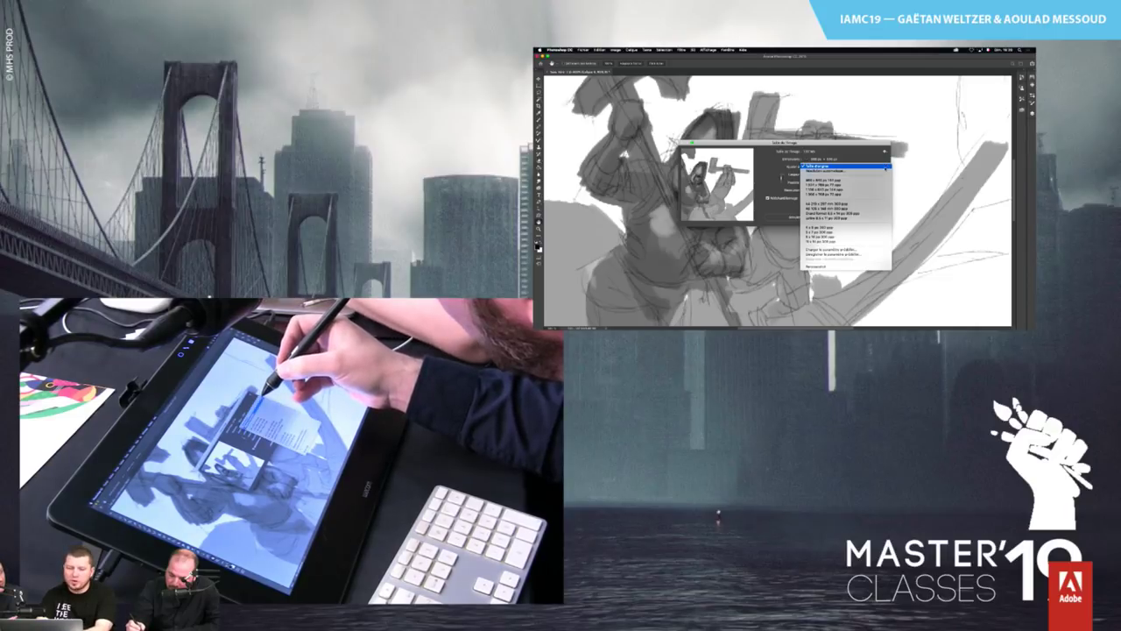
pyautogui.click(881, 167)
pyautogui.click(849, 174)
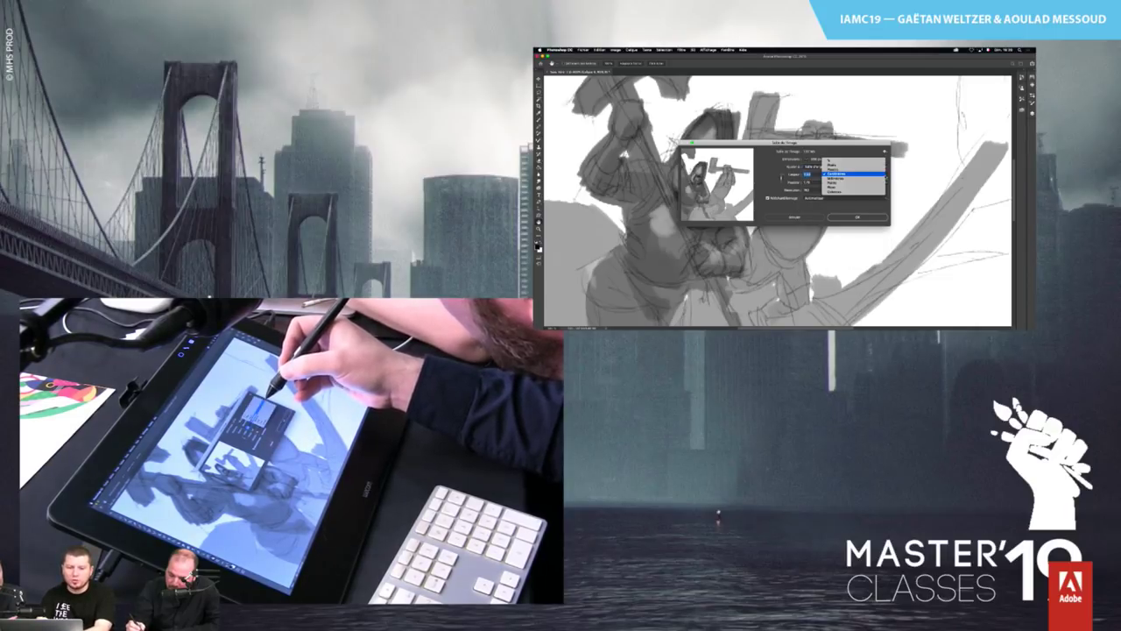
pyautogui.click(850, 174)
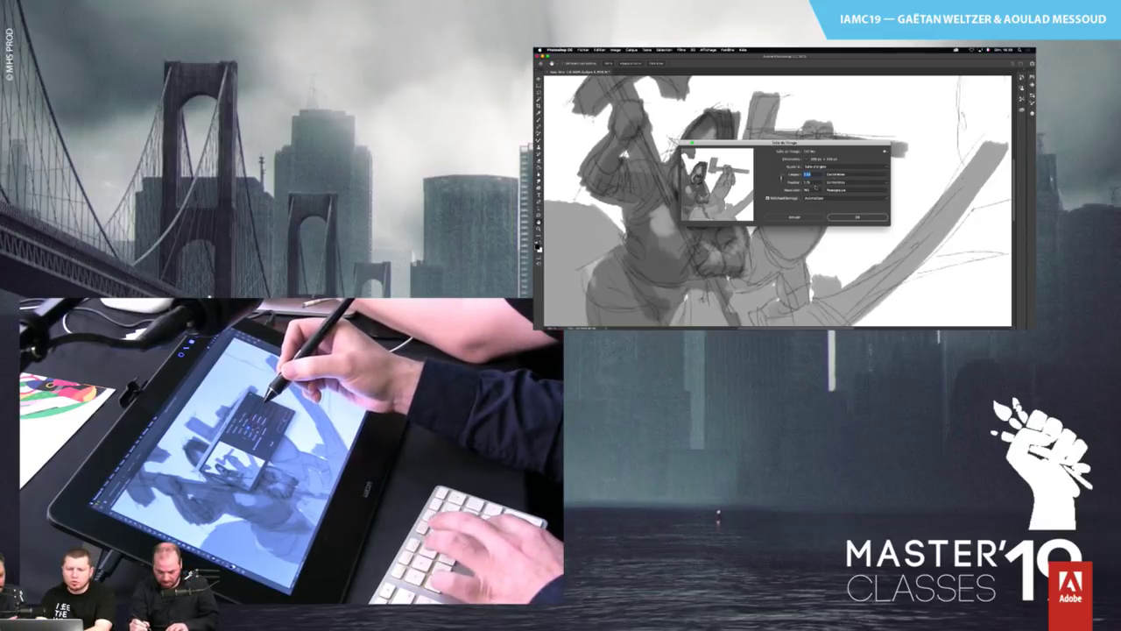
pyautogui.write('15')
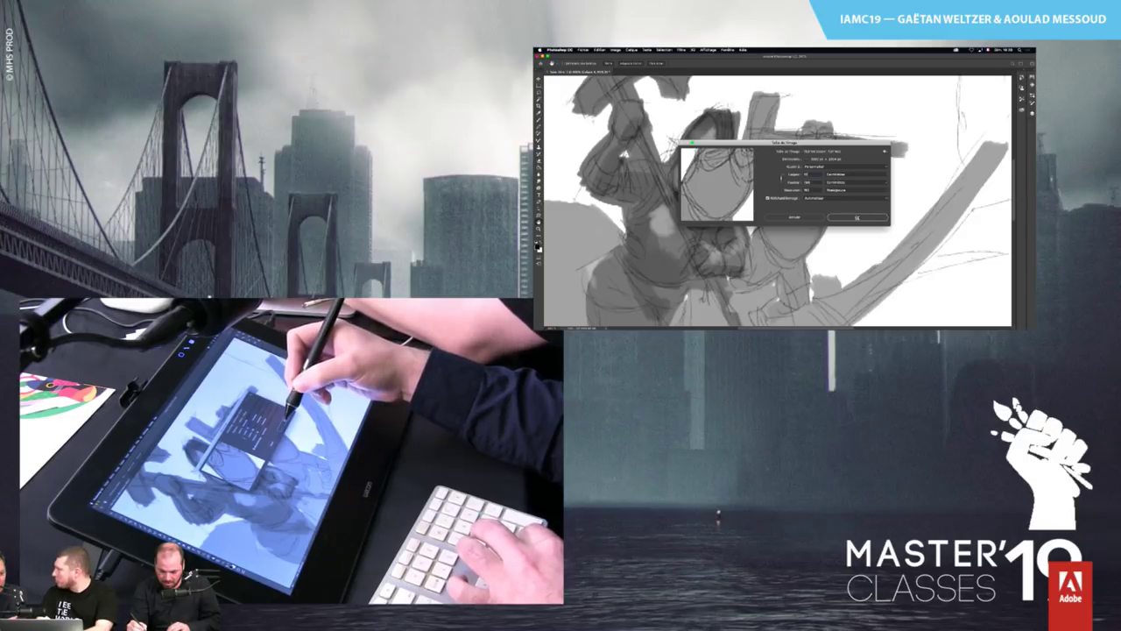
pyautogui.click(857, 217)
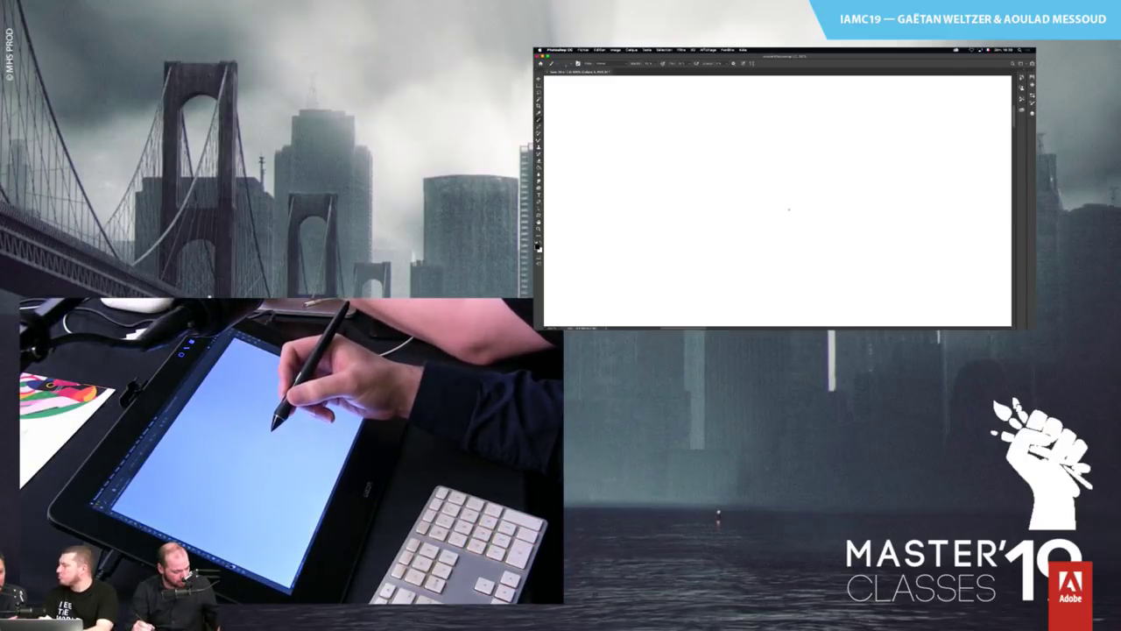
# Adjust the brush in the presets and darken the eye area of the large warrior's face
pyautogui.click(538, 228)
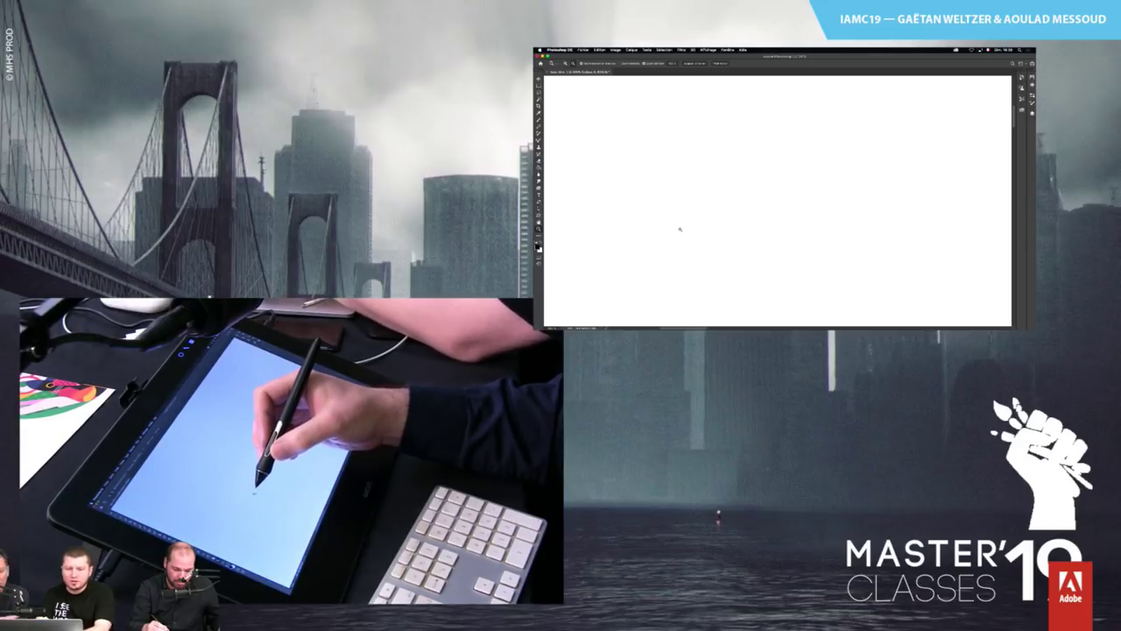
pyautogui.keyDown('alt'); pyautogui.click(681, 229); pyautogui.keyUp('alt')
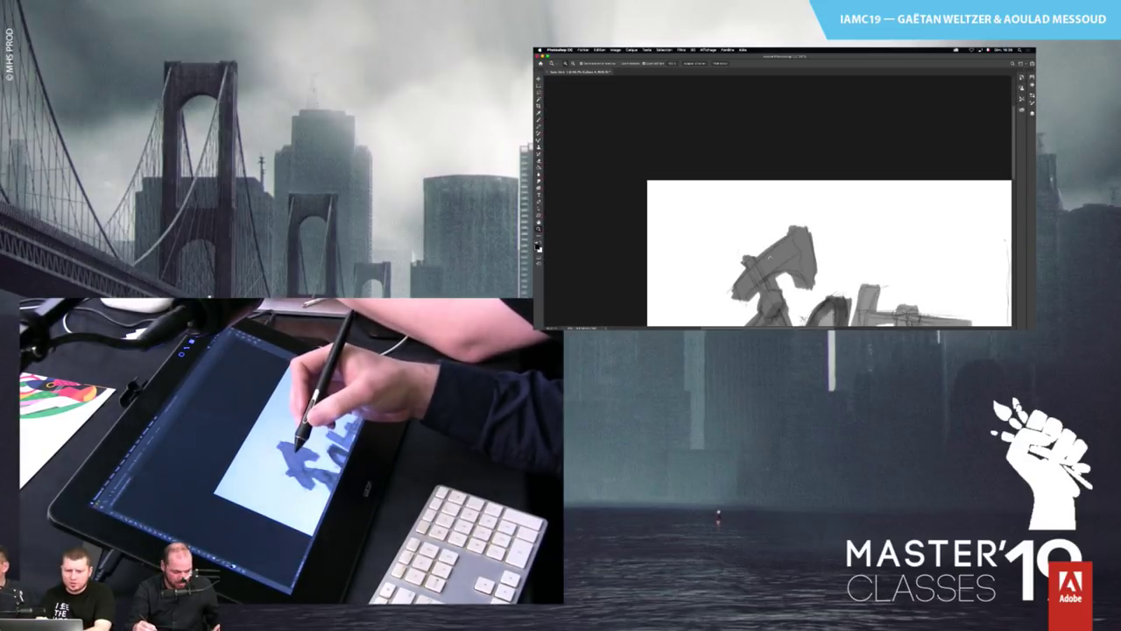
pyautogui.moveTo(751, 238); pyautogui.dragTo(759, 234)
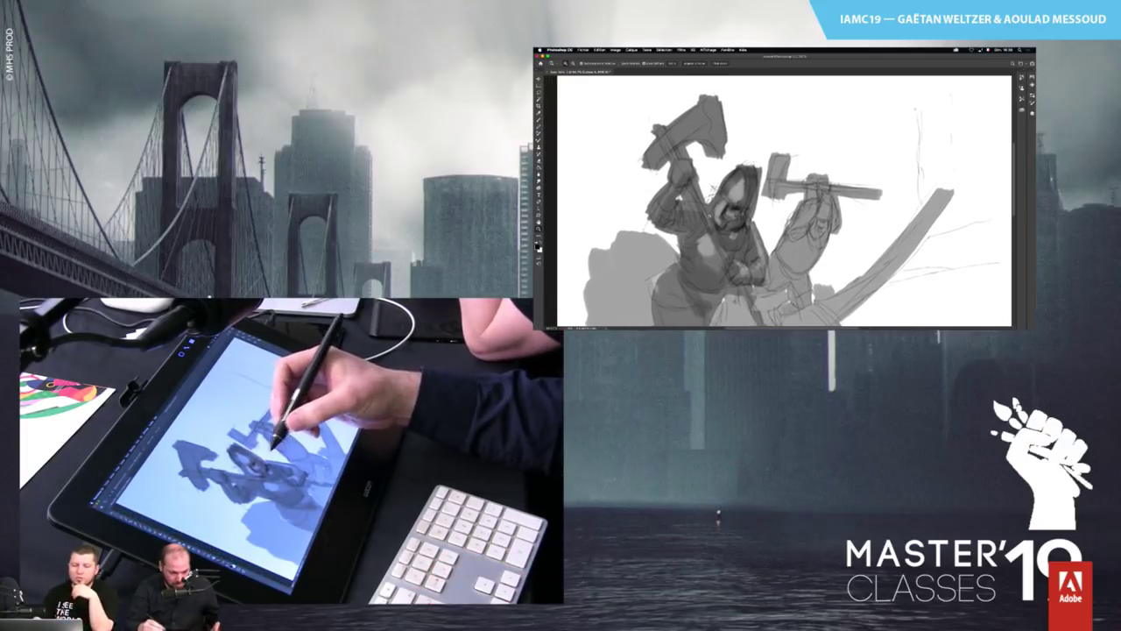
pyautogui.press('b')
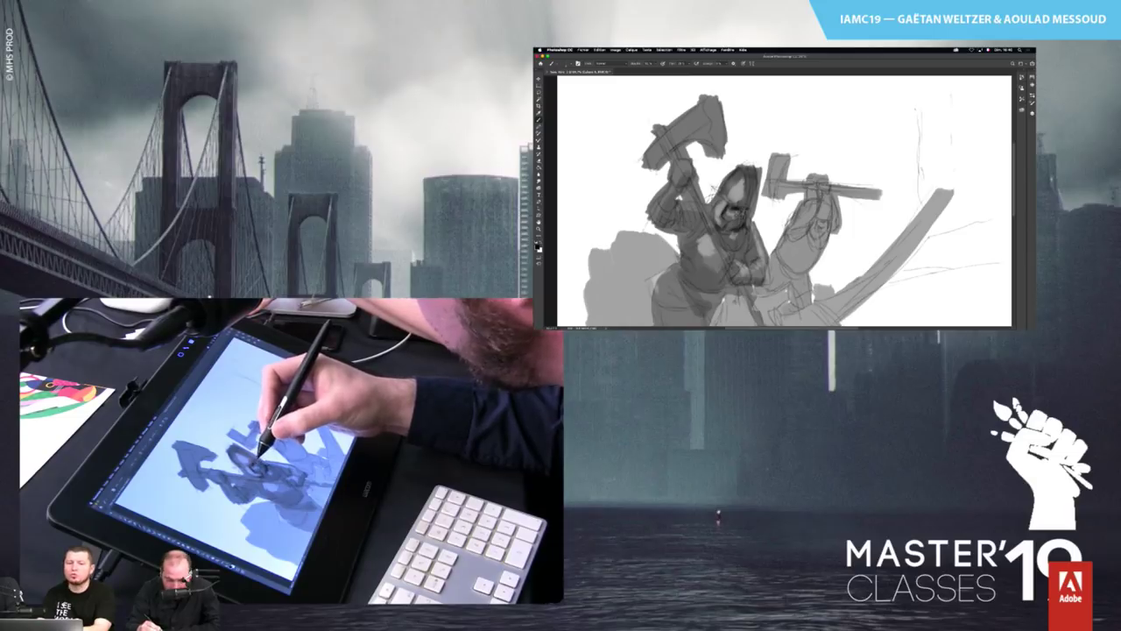
pyautogui.press('z')
pyautogui.moveTo(760, 178)
pyautogui.mouseDown()
pyautogui.moveTo(771, 176)
pyautogui.moveTo(732, 208)
pyautogui.mouseUp()
pyautogui.press('b')
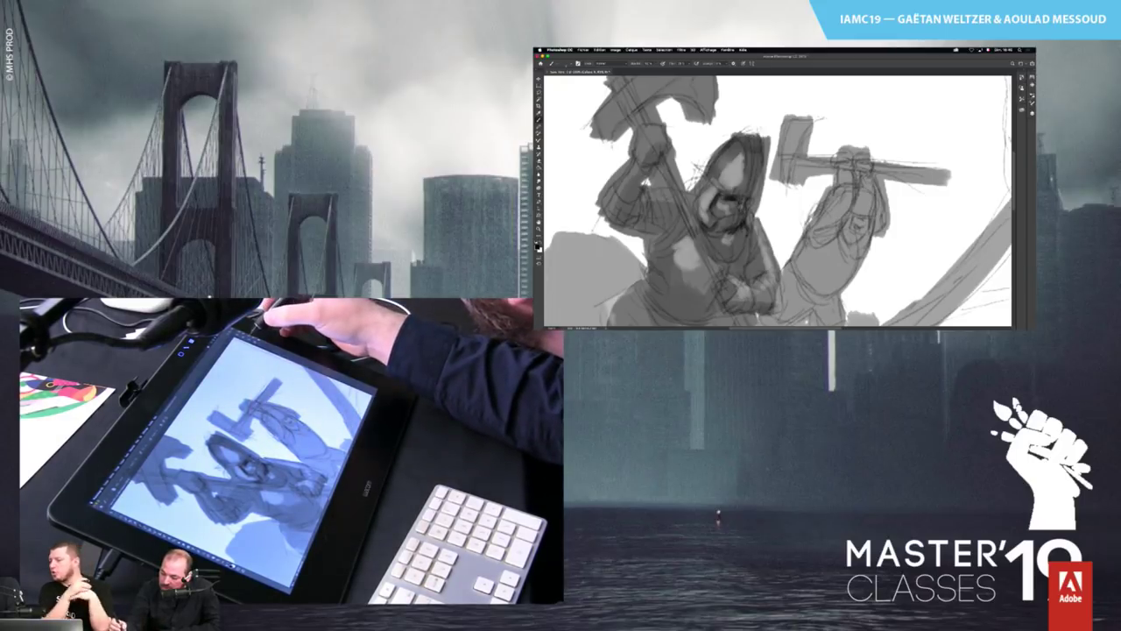
pyautogui.click(1021, 92)
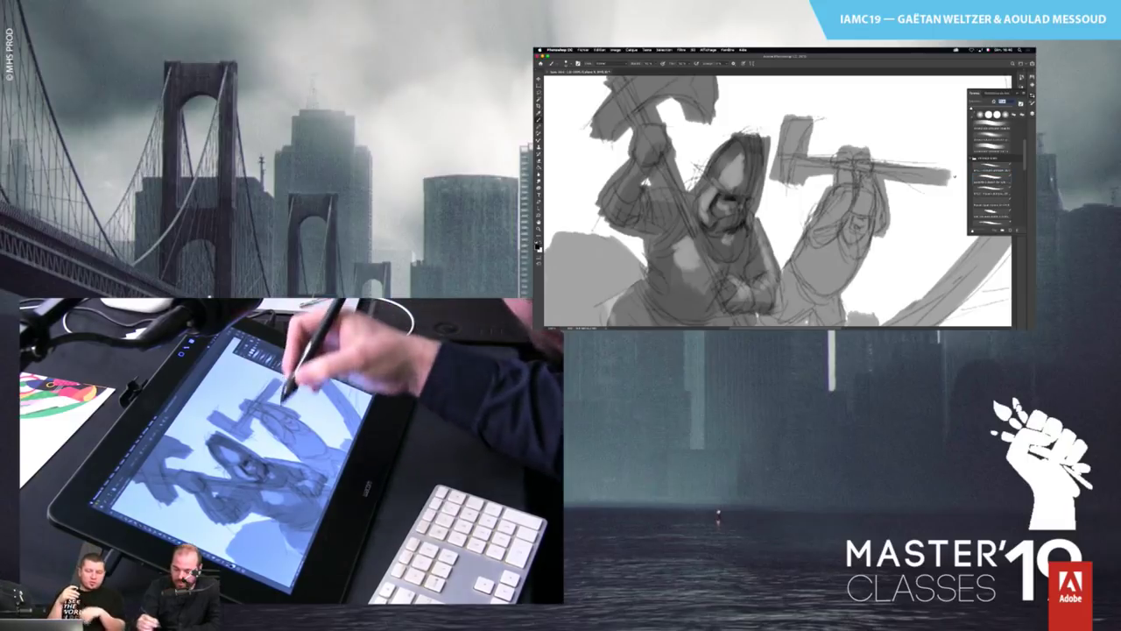
pyautogui.click(1002, 101)
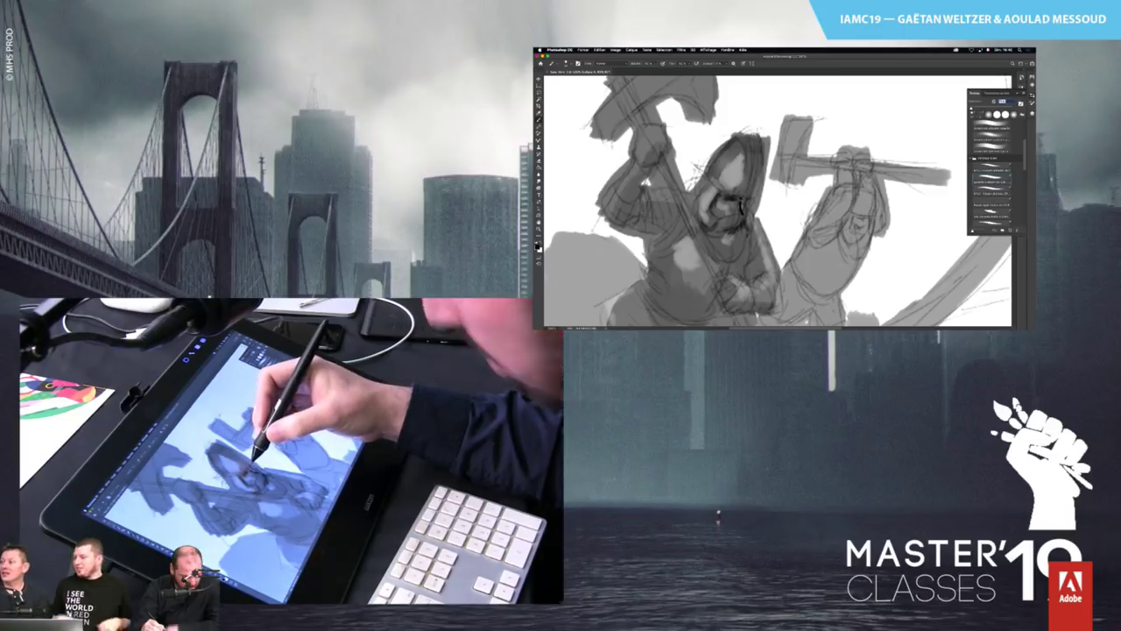
pyautogui.moveTo(736, 197); pyautogui.dragTo(745, 208)
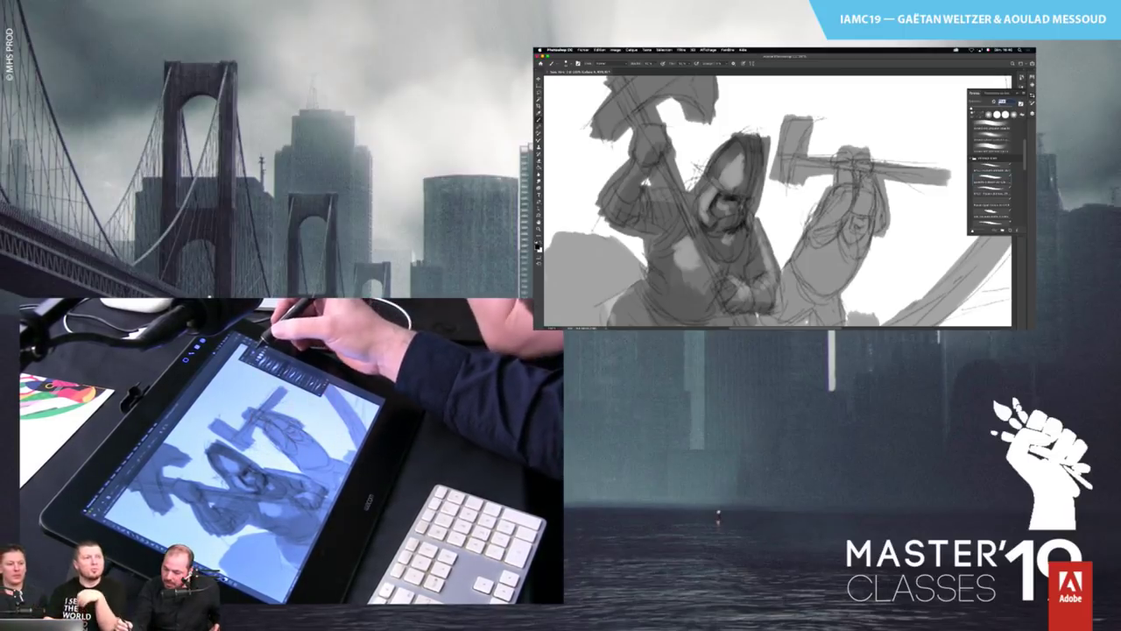
# Review the current brush's tip shape settings
pyautogui.click(995, 92)
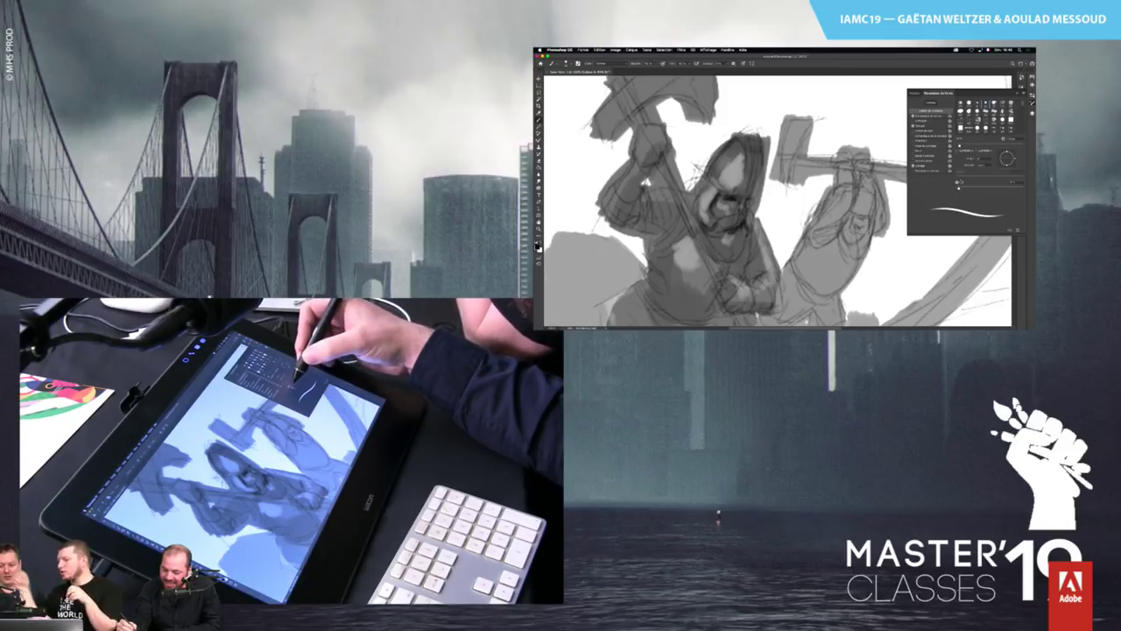
pyautogui.press('F5')
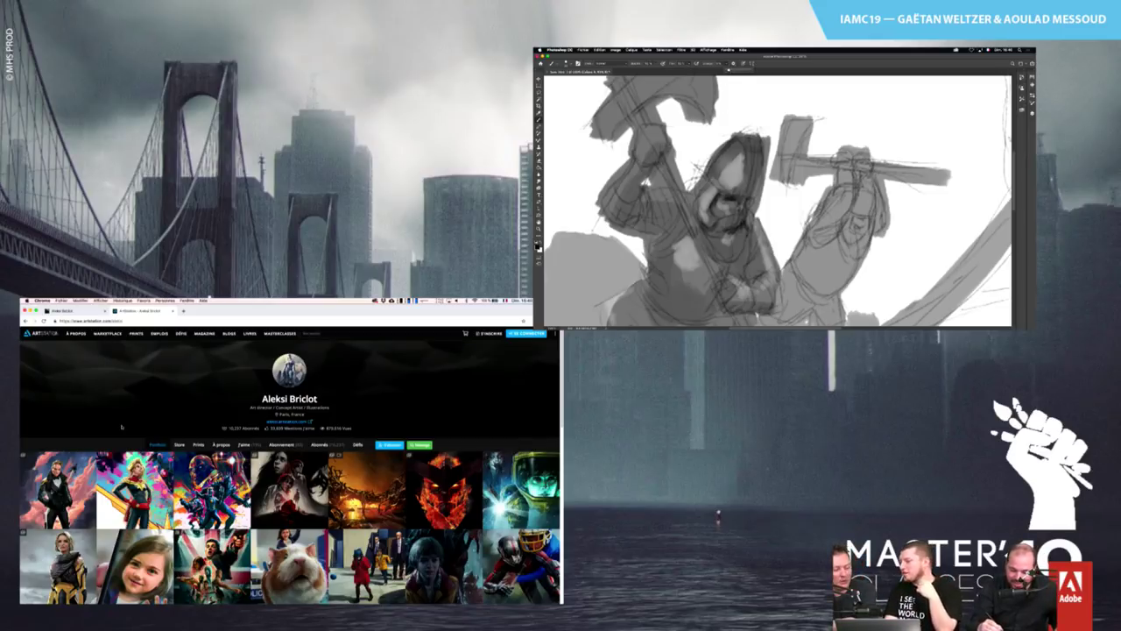
pyautogui.scroll(-3, 210, 512)
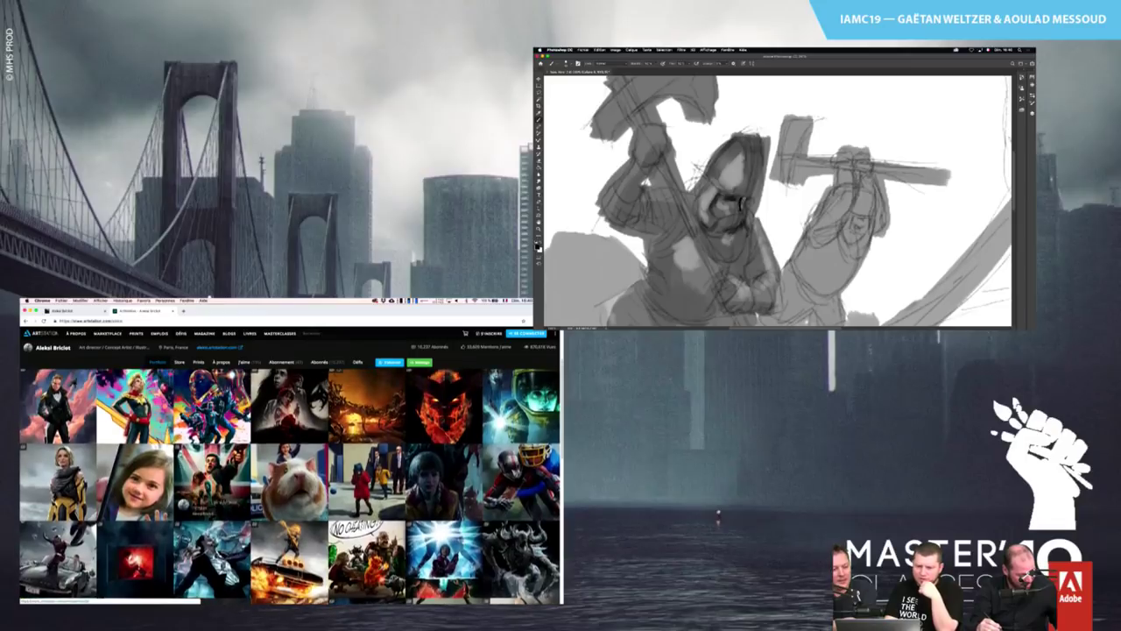
pyautogui.scroll(1, 289, 473)
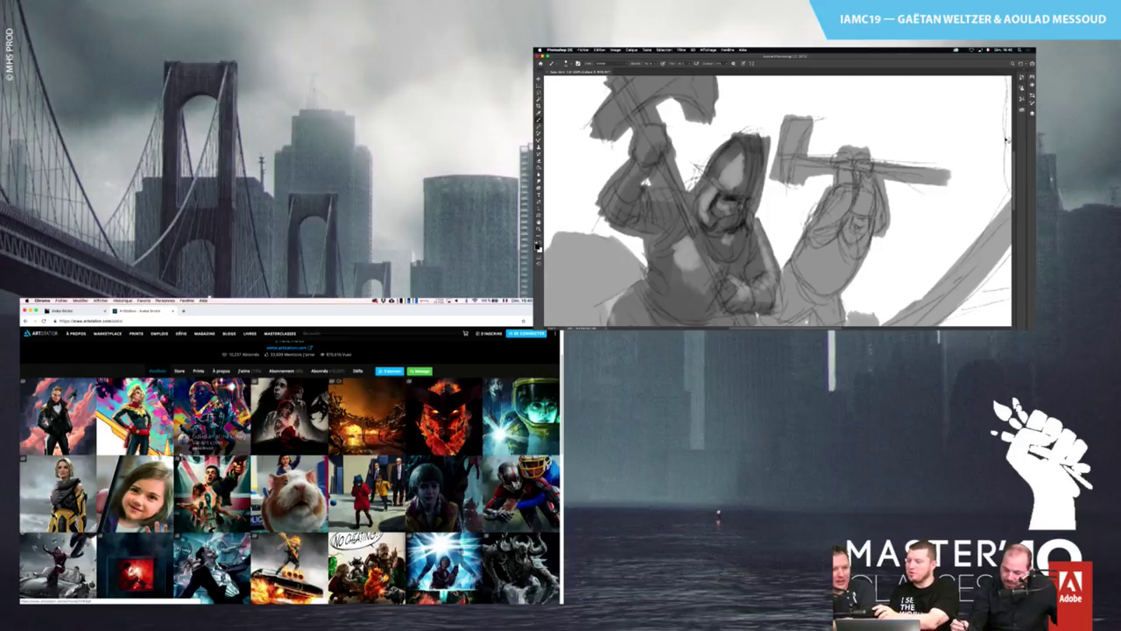
# Show the brush presets, expand the brush group further down the list and select a brush from it
pyautogui.press('F5')
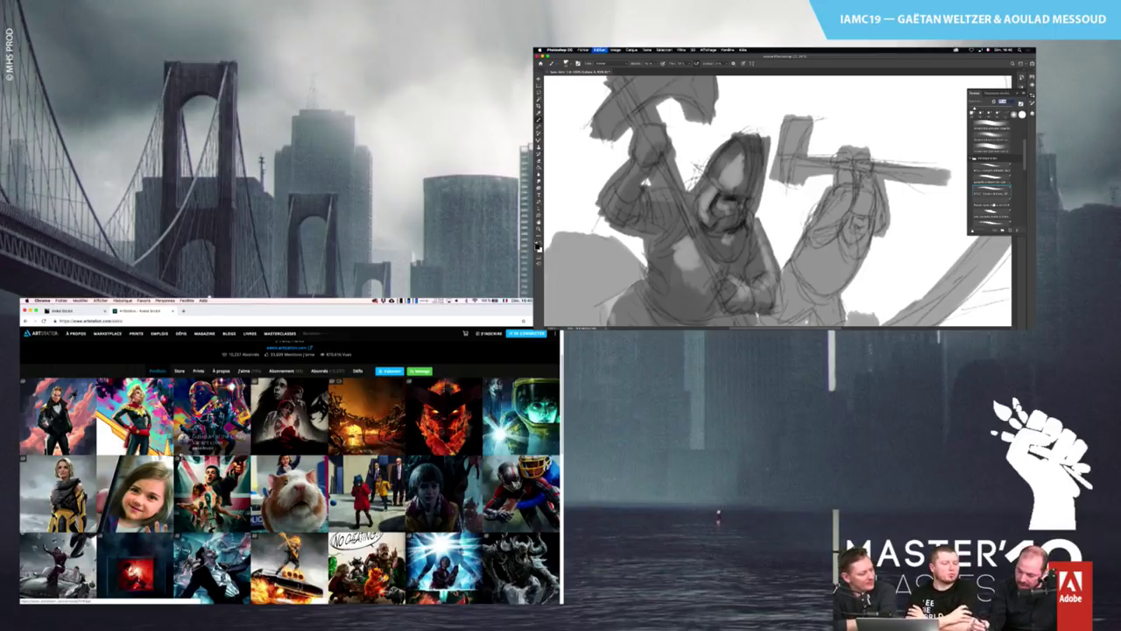
pyautogui.click(990, 131)
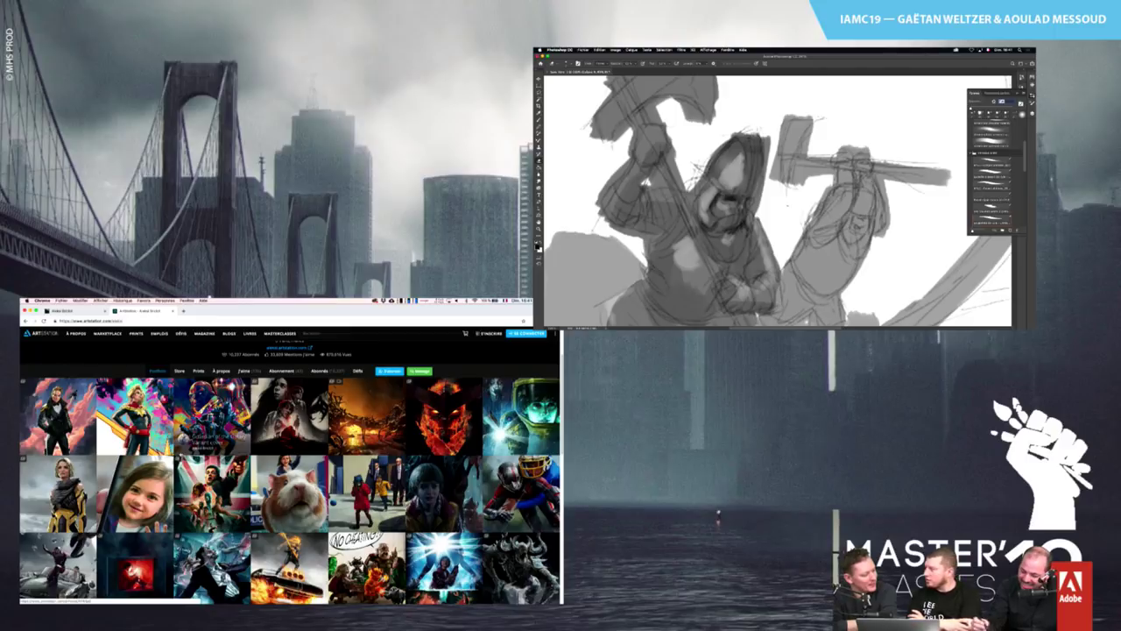
pyautogui.scroll(-5, 994, 175)
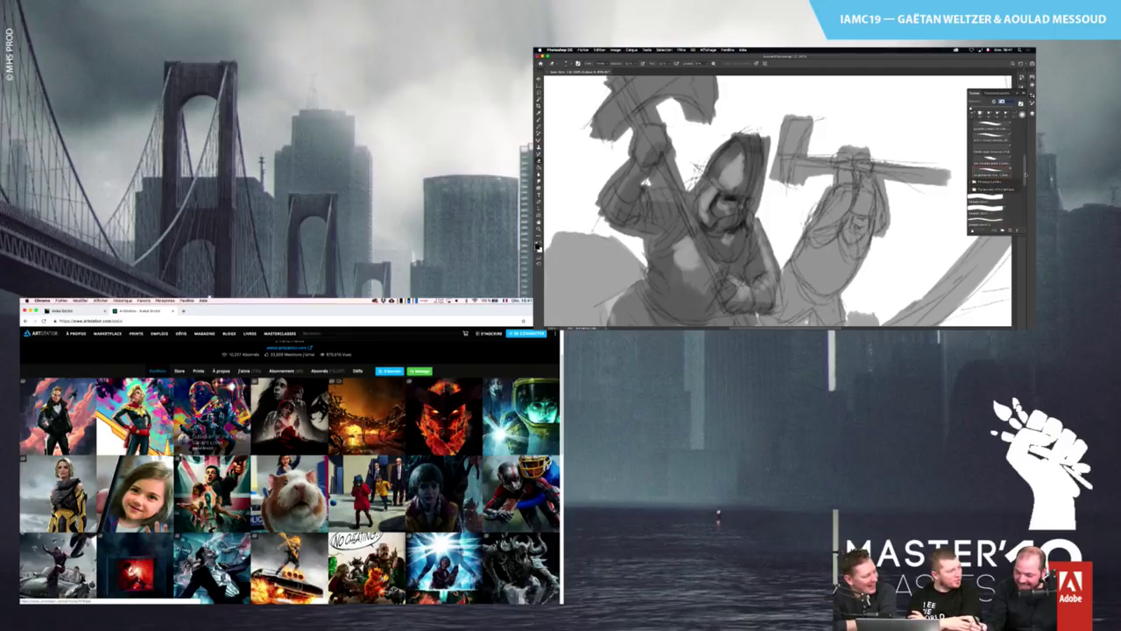
pyautogui.click(971, 165)
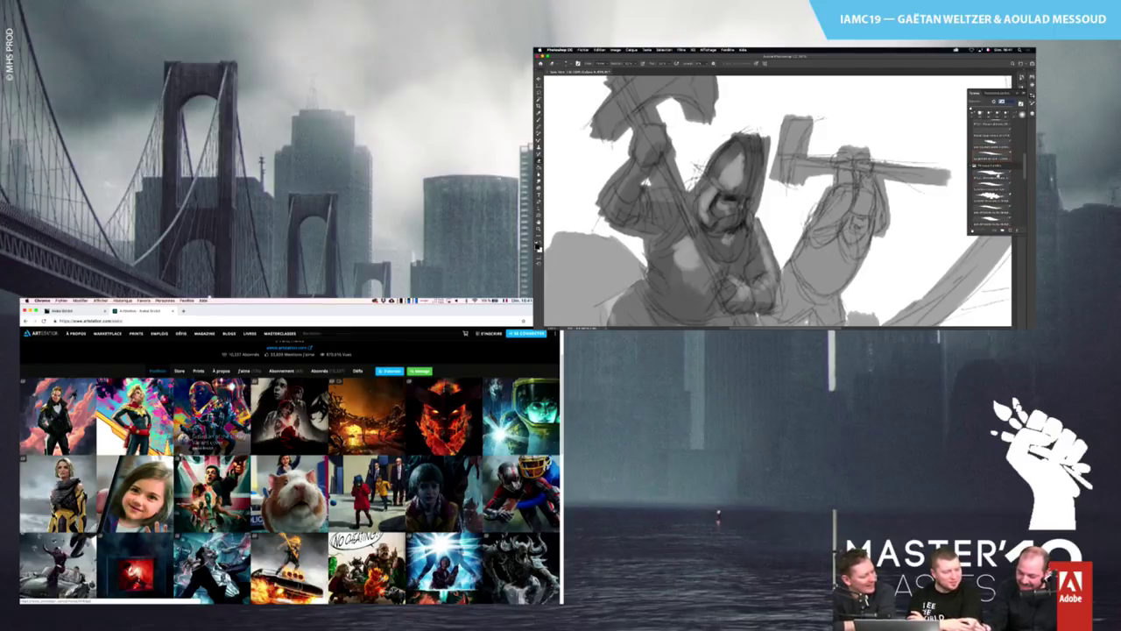
pyautogui.click(990, 175)
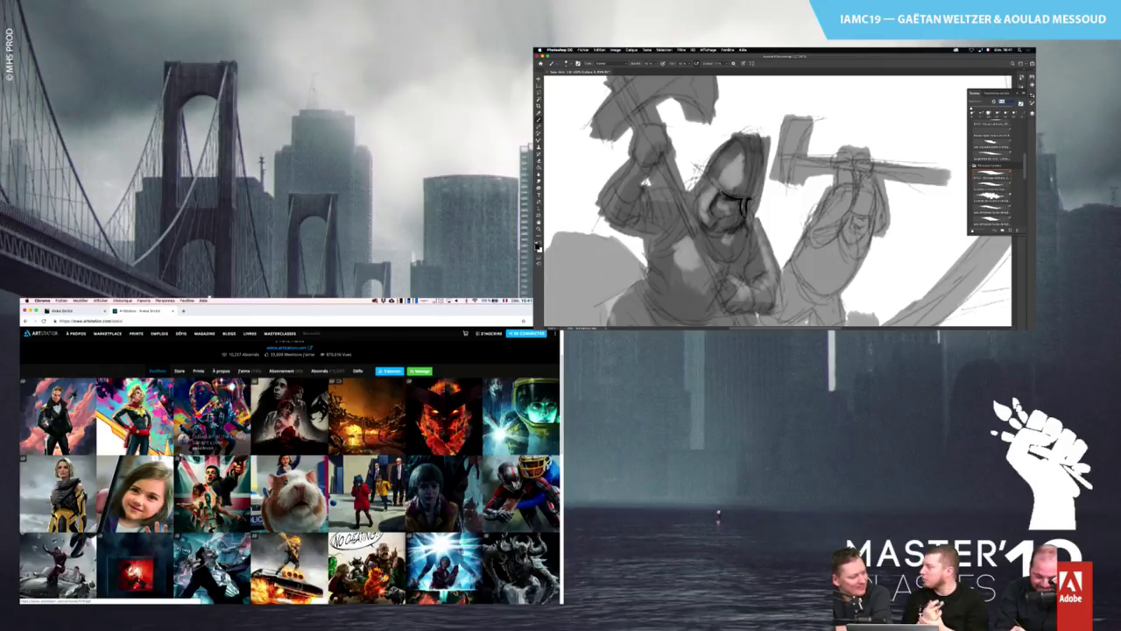
pyautogui.click(989, 179)
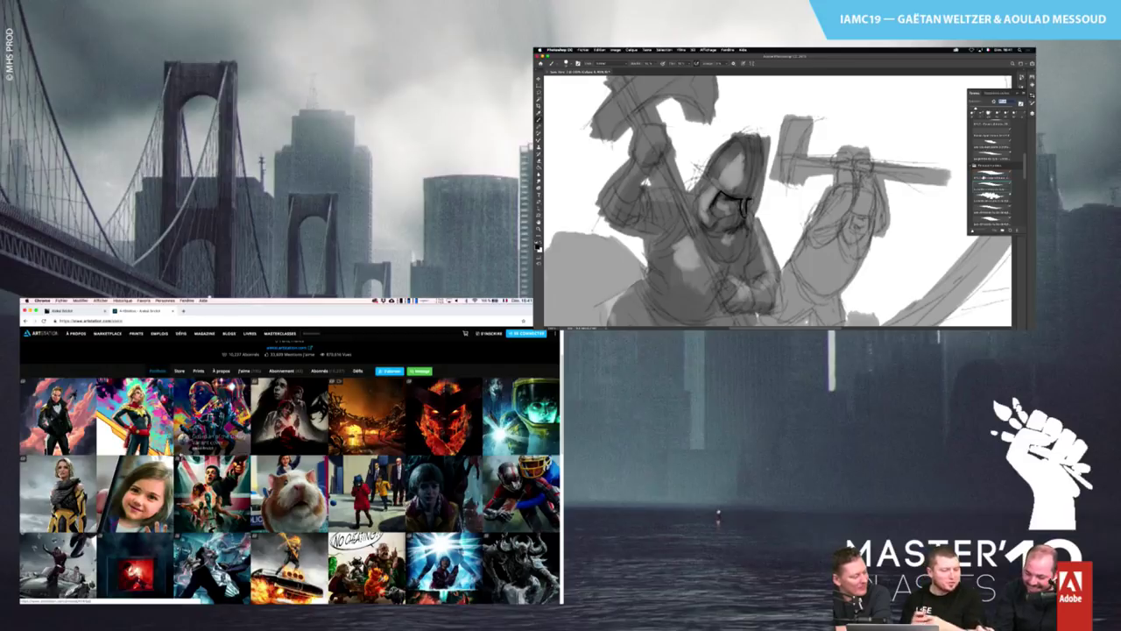
# Try thick black test strokes over the hooded figure's eyes and beside the hood, and undo them
pyautogui.moveTo(722, 191); pyautogui.dragTo(710, 210)
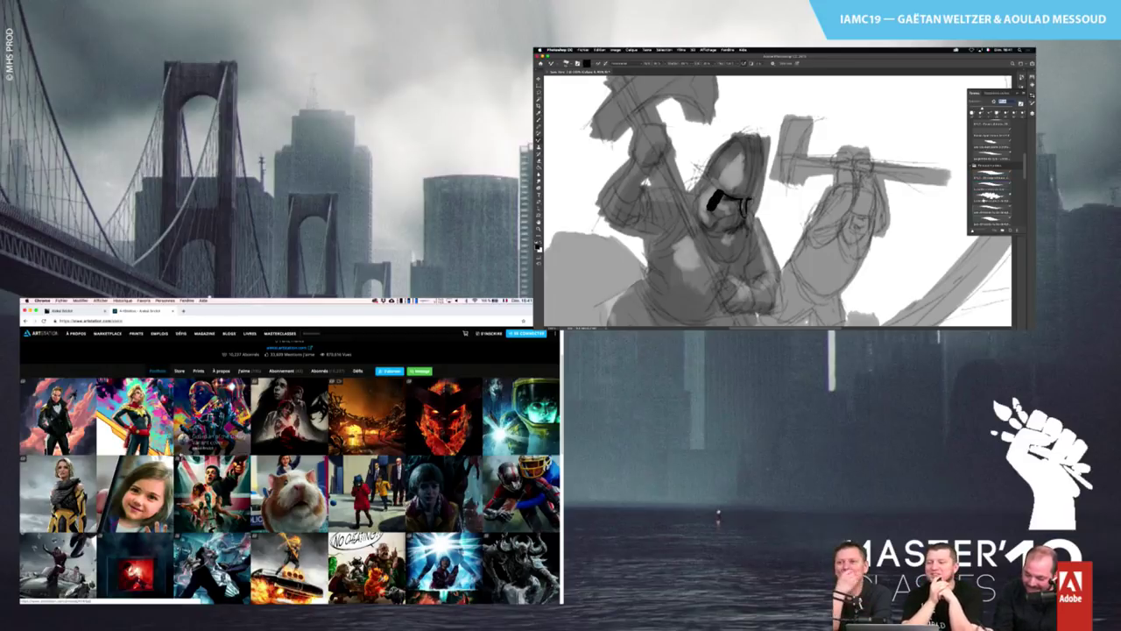
pyautogui.moveTo(770, 187); pyautogui.dragTo(767, 202)
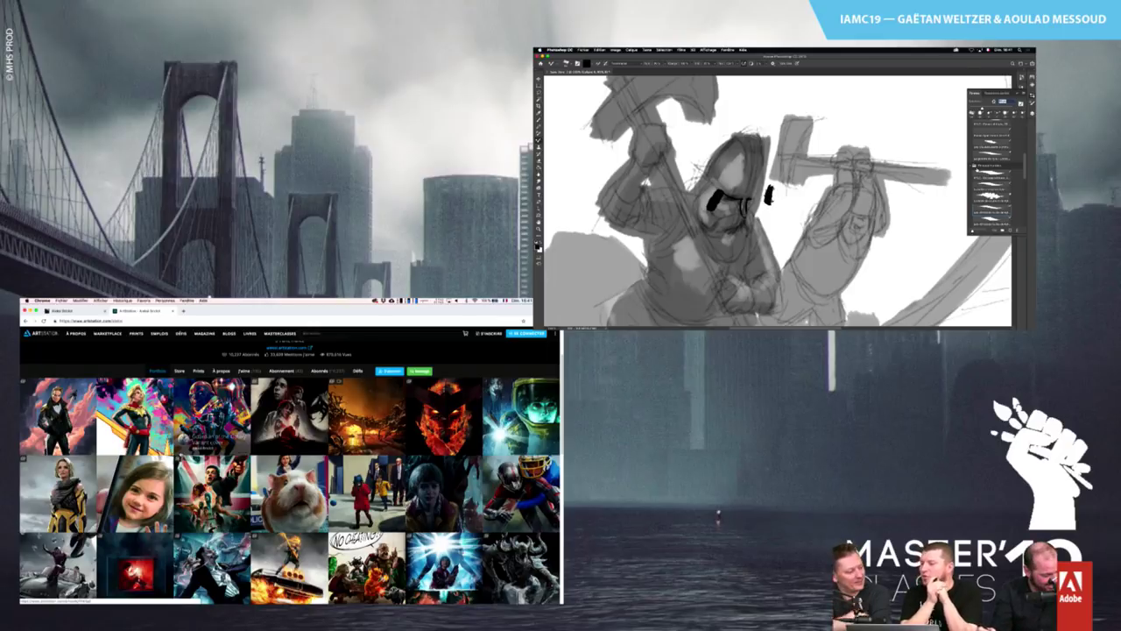
pyautogui.press('super+z')
pyautogui.press('super+z')
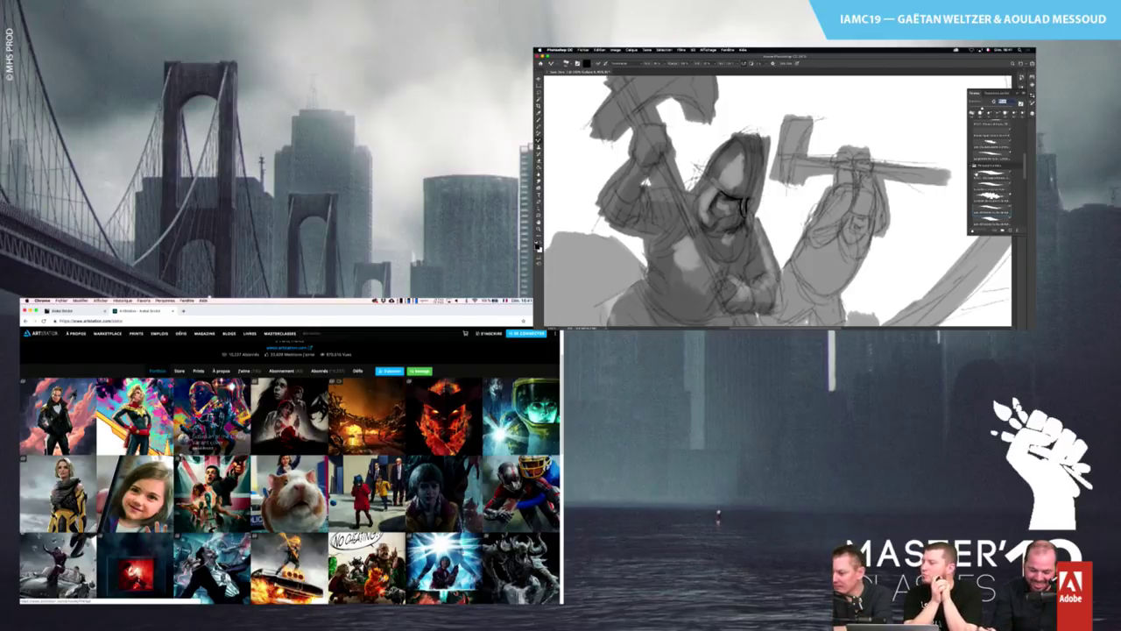
pyautogui.press('super+z')
pyautogui.press('super+z')
pyautogui.press('super+z')
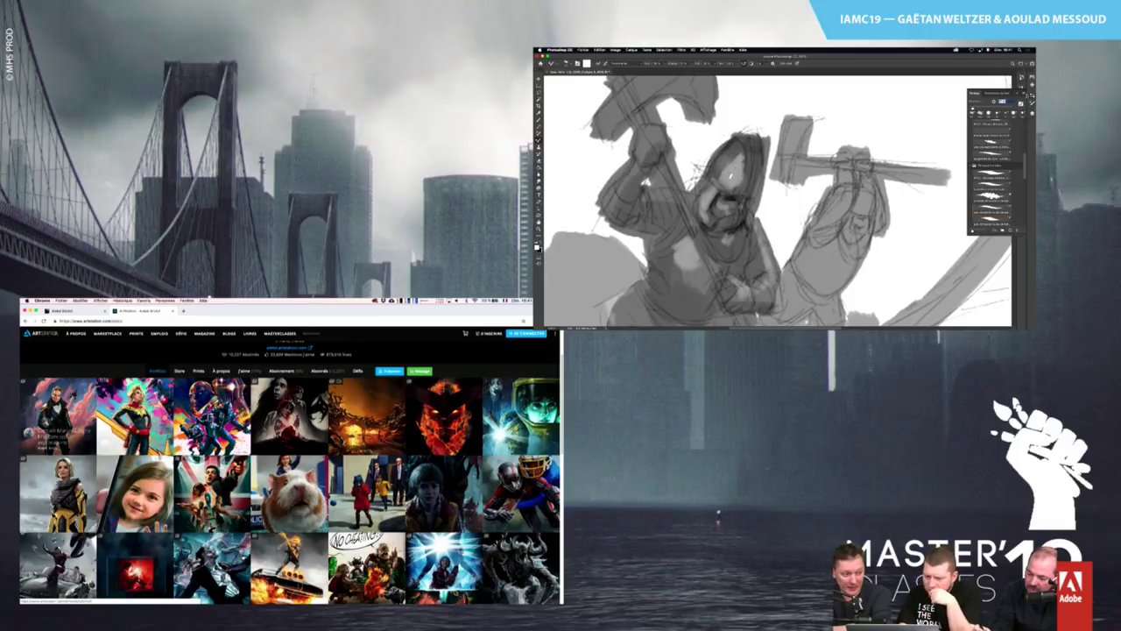
# Hide the brush presets and show the color swatches for the painting
pyautogui.press('F5')
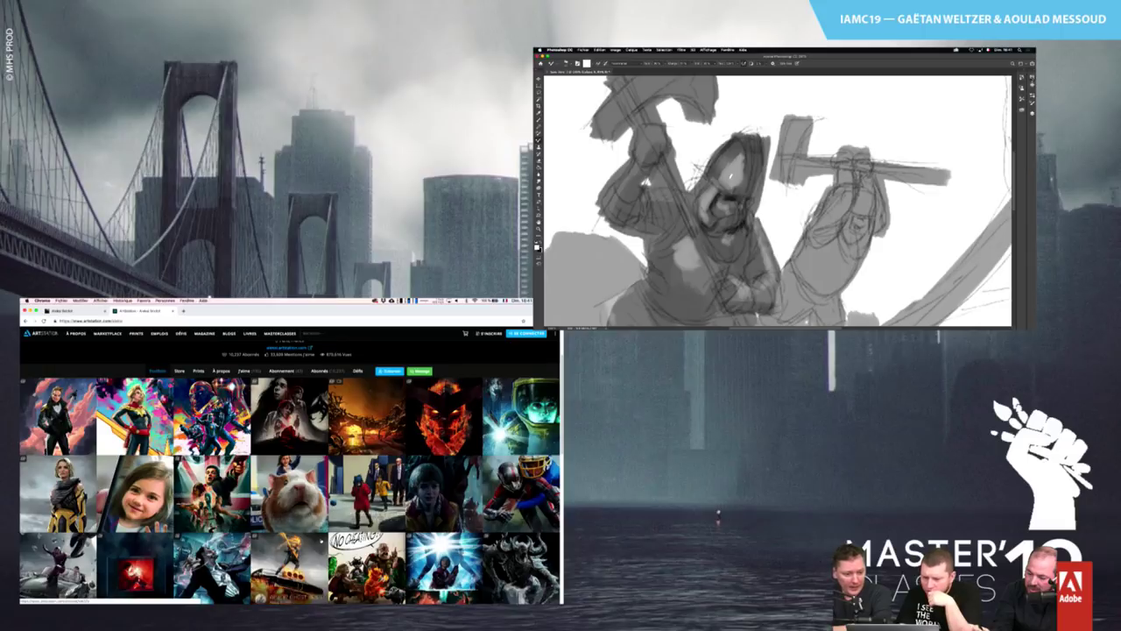
pyautogui.press('F6')
# In the browser portfolio, open "Captain Marvel / Some first concept explorations" and examine its successive costume variants
pyautogui.scroll(-2, 289, 504)
pyautogui.scroll(3, 289, 504)
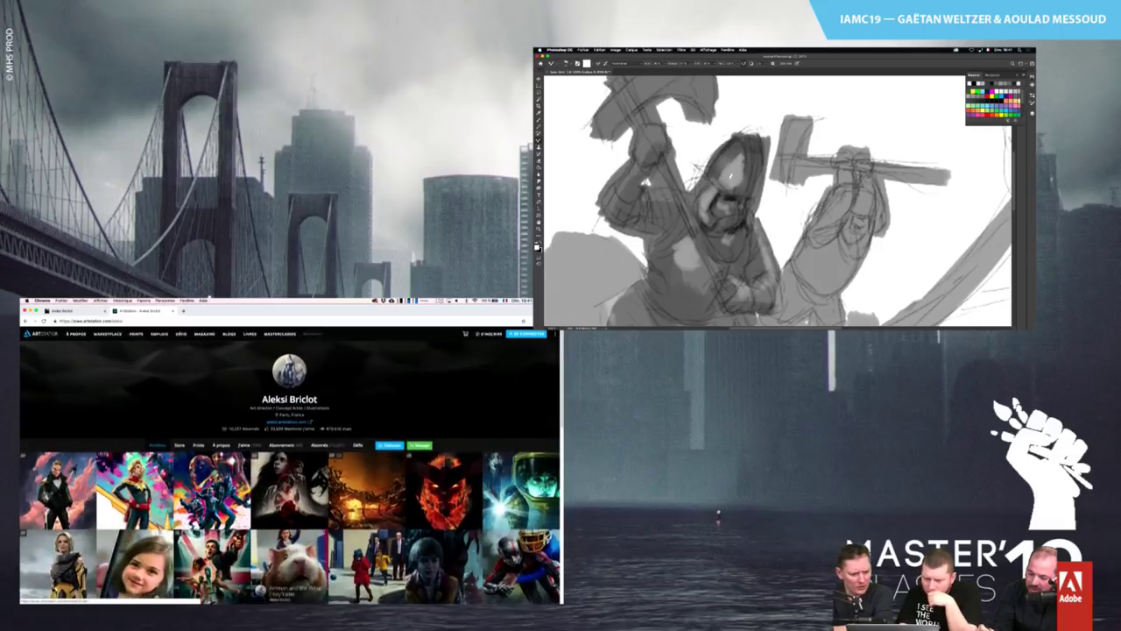
pyautogui.click(67, 472)
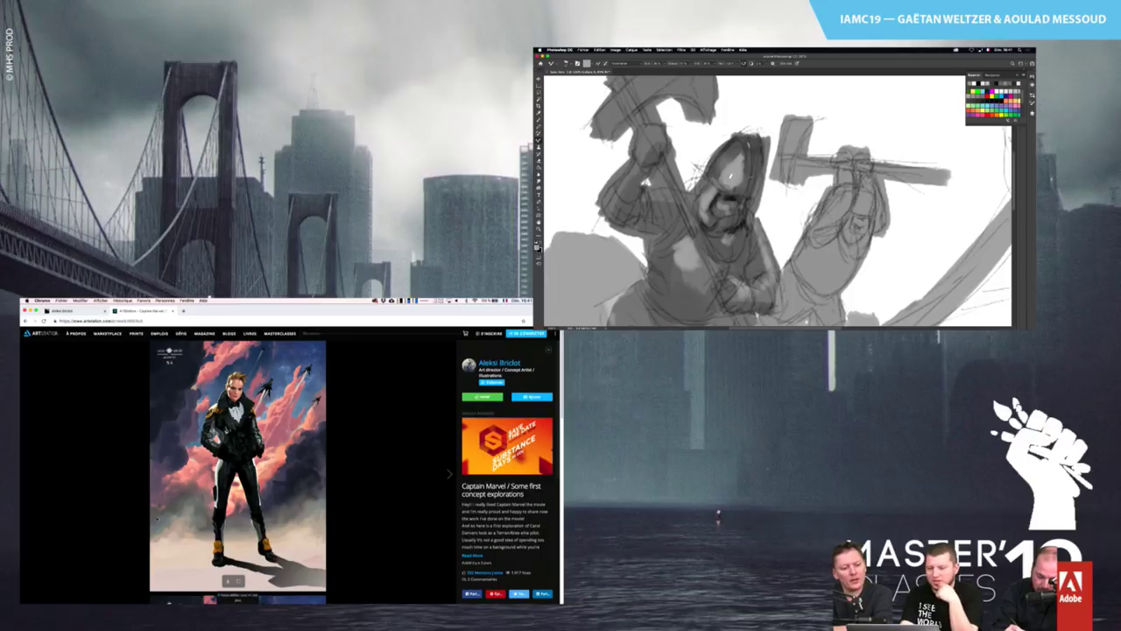
pyautogui.scroll(-5, 156, 519)
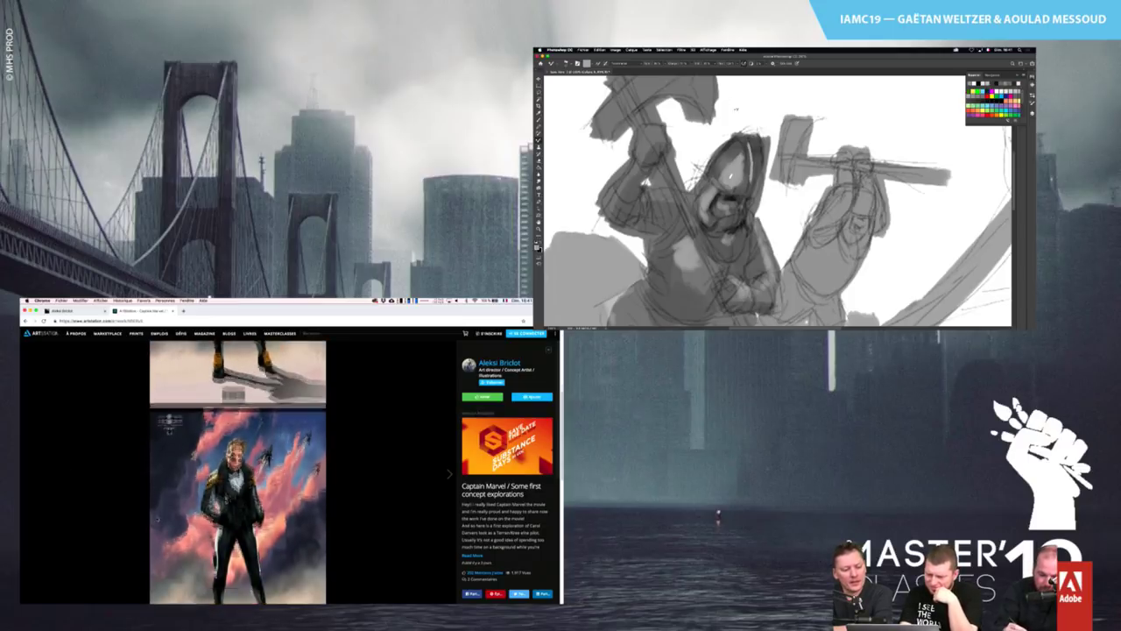
pyautogui.scroll(-3, 158, 517)
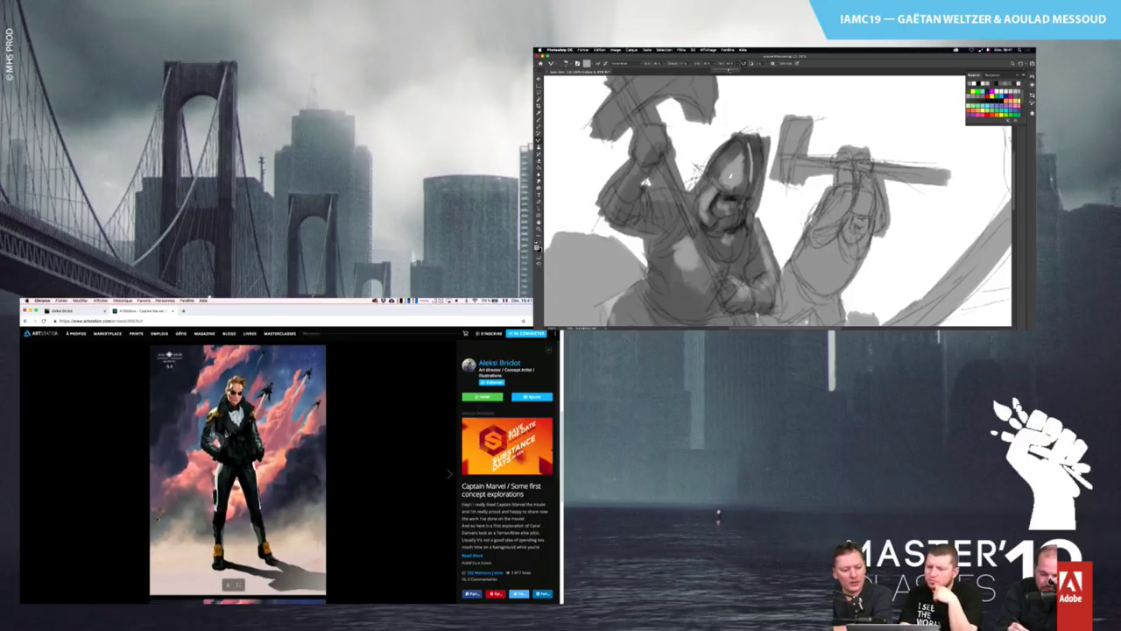
pyautogui.scroll(-5, 157, 518)
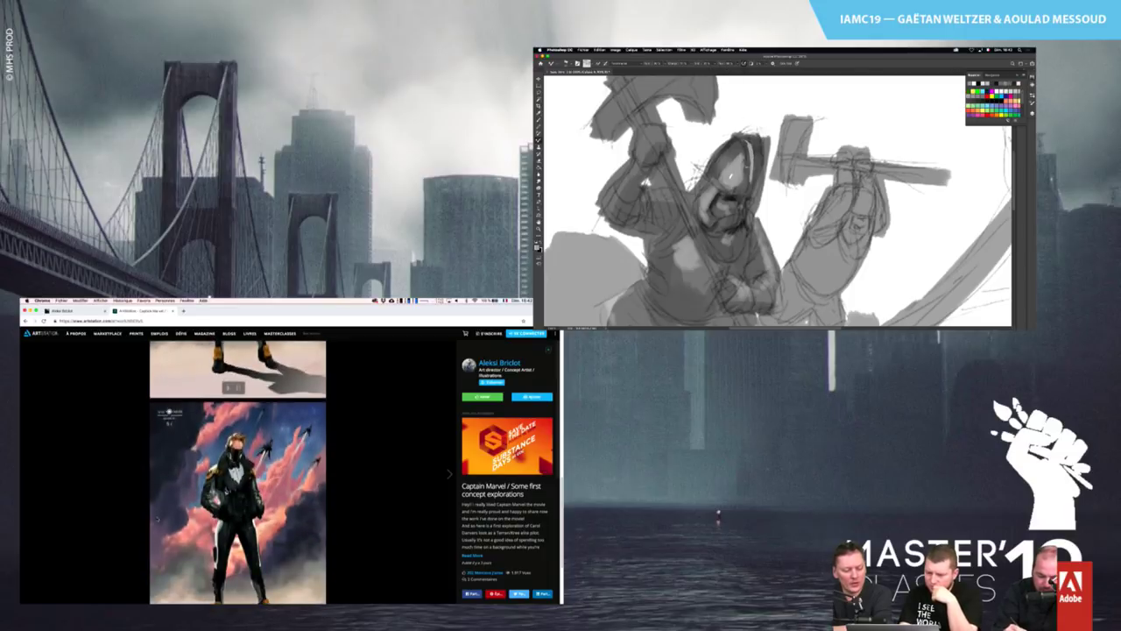
pyautogui.scroll(-3, 157, 518)
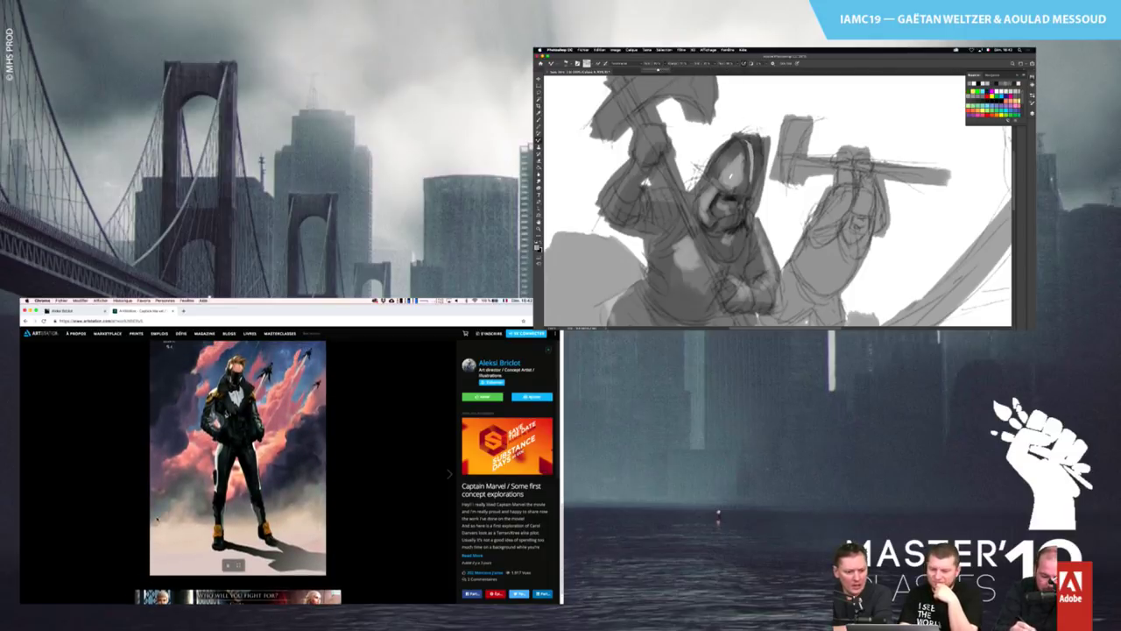
pyautogui.scroll(1, 156, 518)
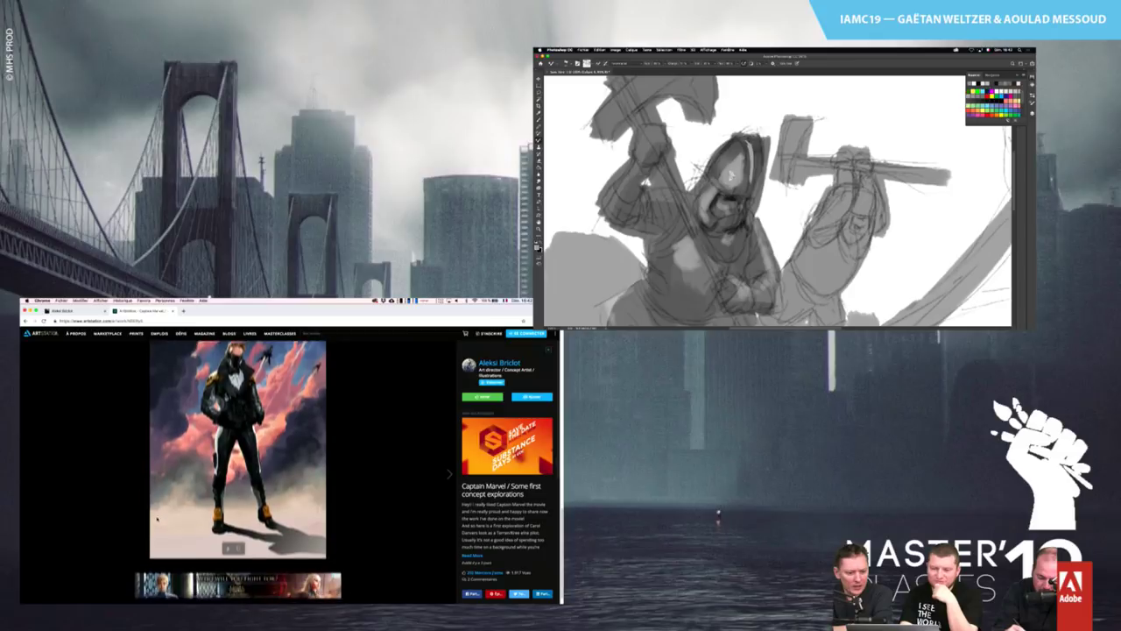
pyautogui.scroll(-5, 156, 518)
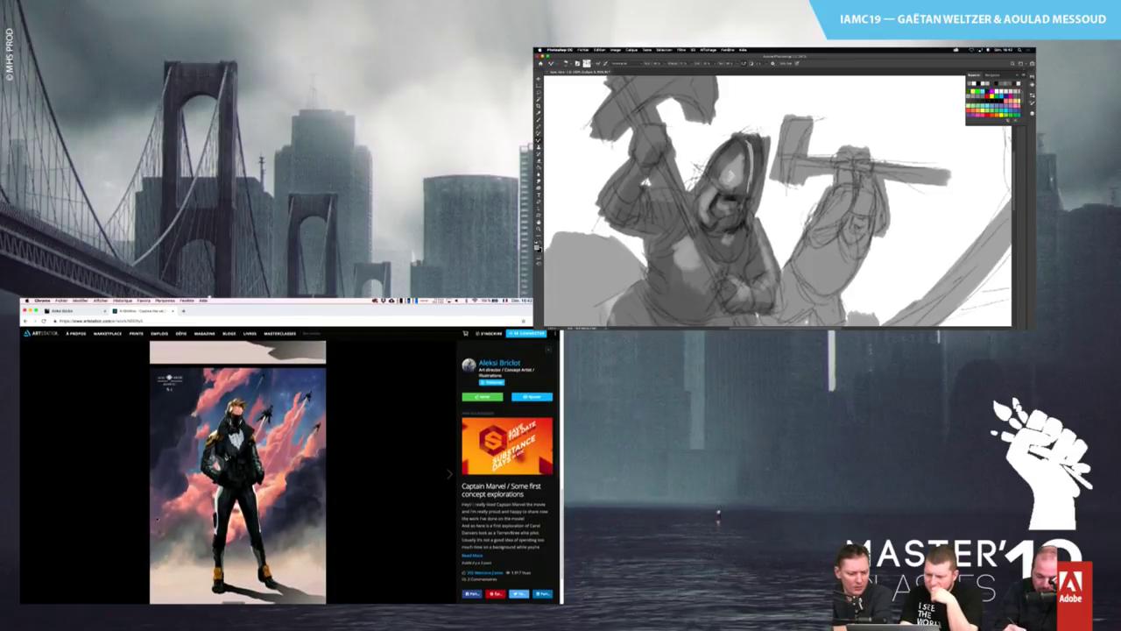
pyautogui.scroll(-5, 157, 518)
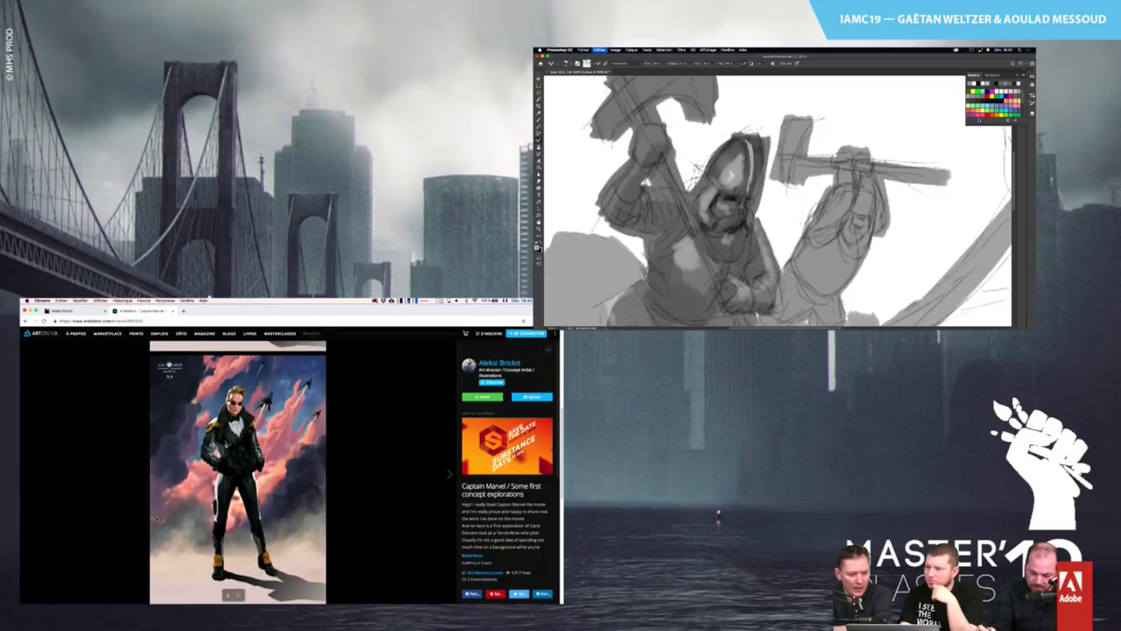
pyautogui.scroll(1, 157, 517)
pyautogui.scroll(-1, 158, 517)
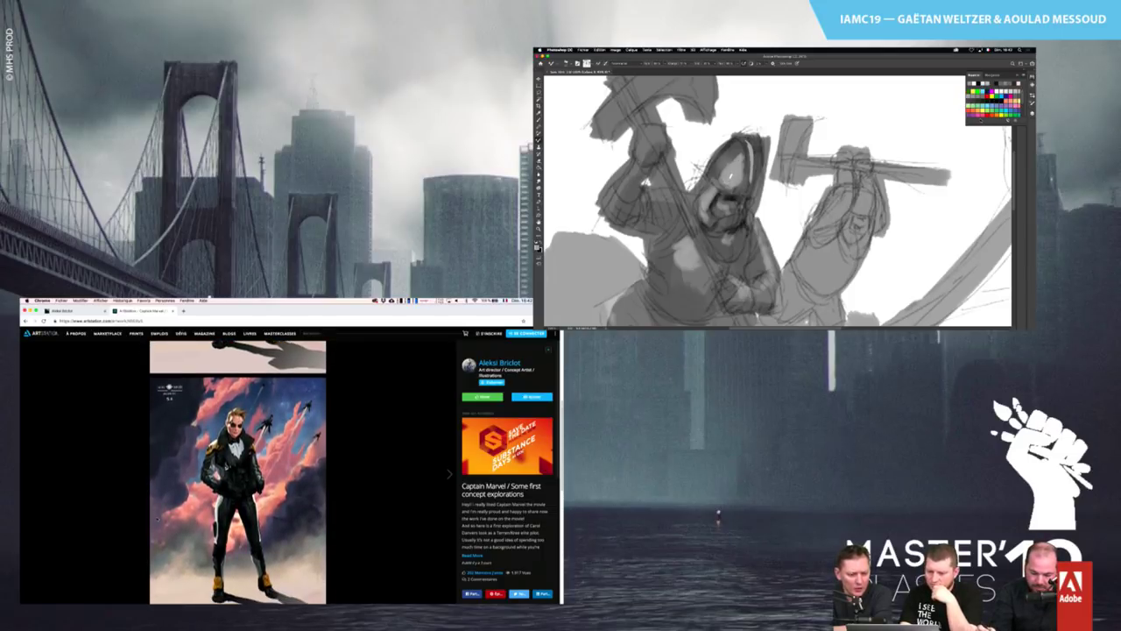
pyautogui.scroll(-4, 157, 518)
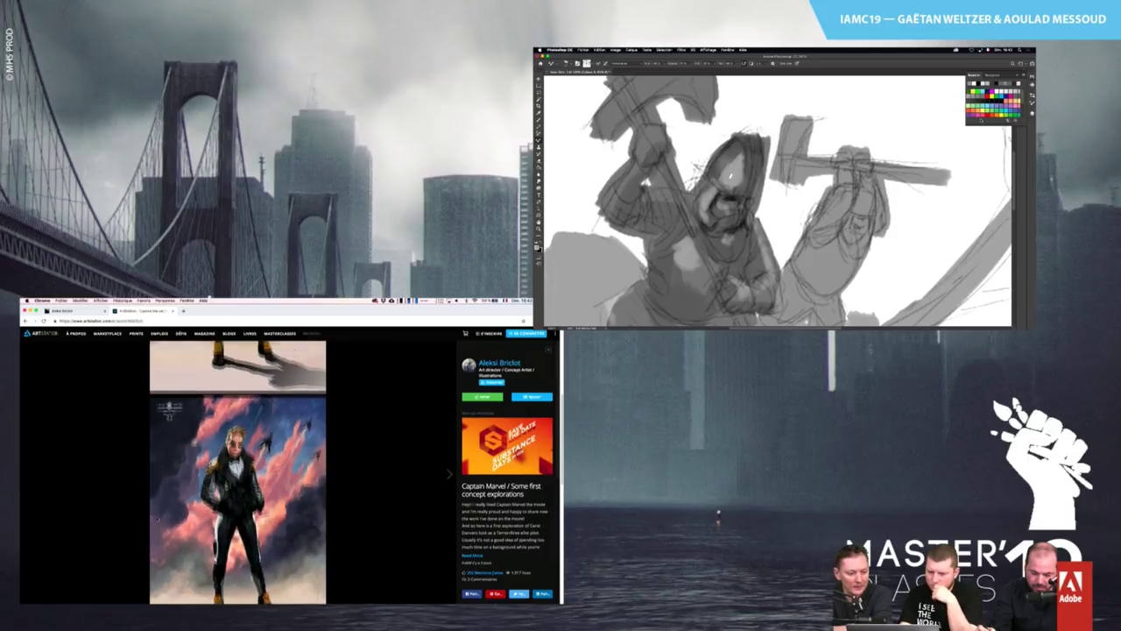
pyautogui.scroll(1, 157, 517)
pyautogui.scroll(-5, 157, 518)
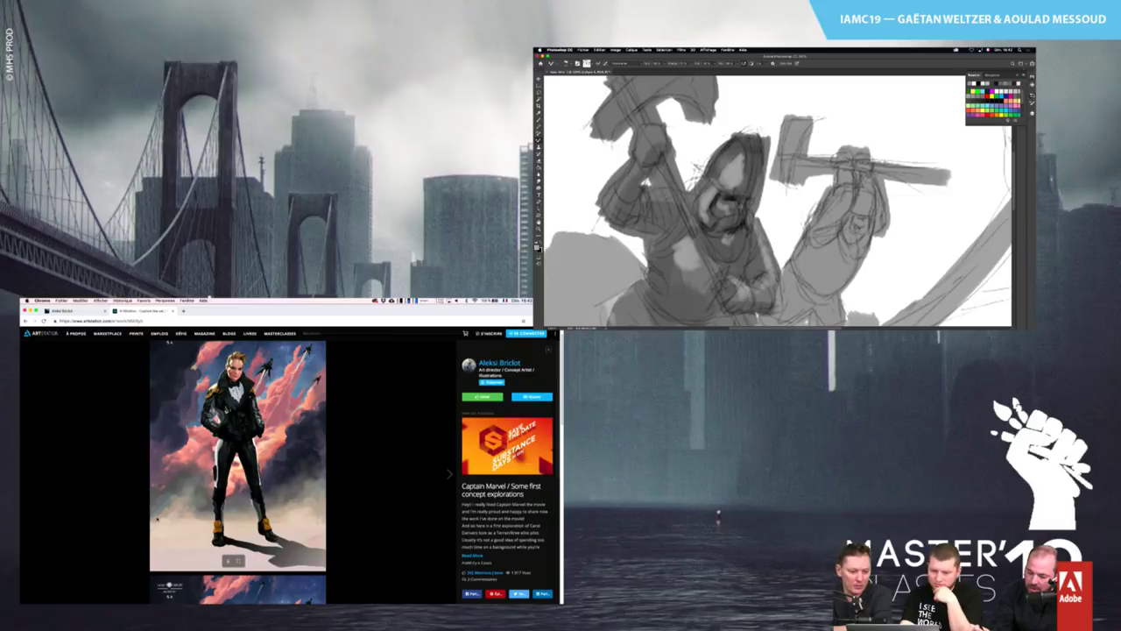
# Advance to the "Captain Marvel 1" artwork and examine the whole cover illustration
pyautogui.press('Right')
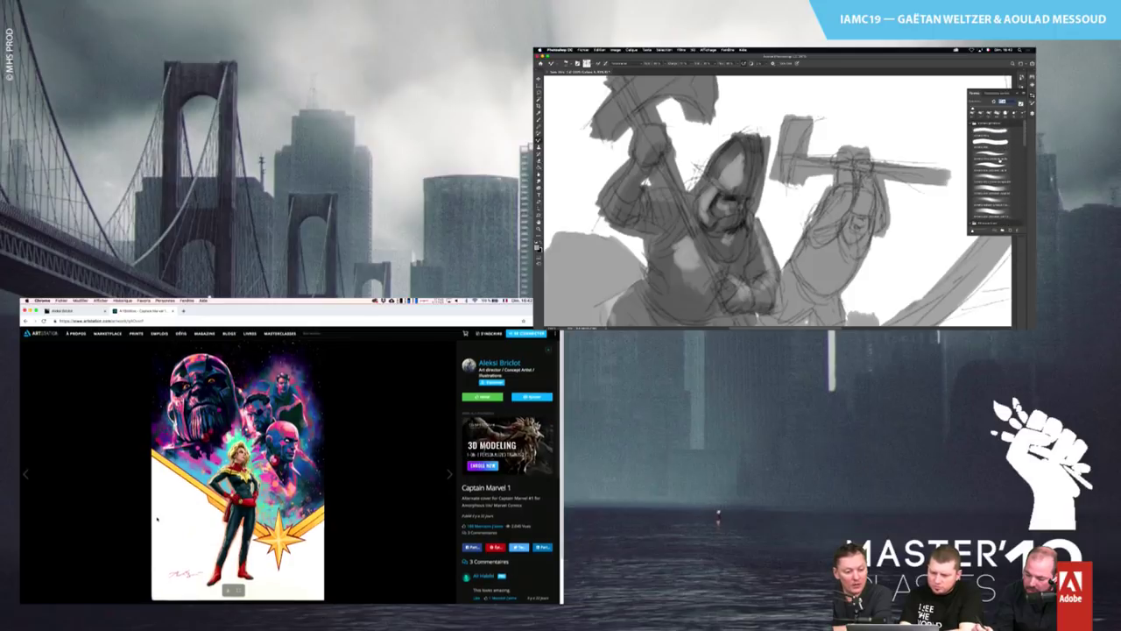
pyautogui.scroll(-1, 157, 520)
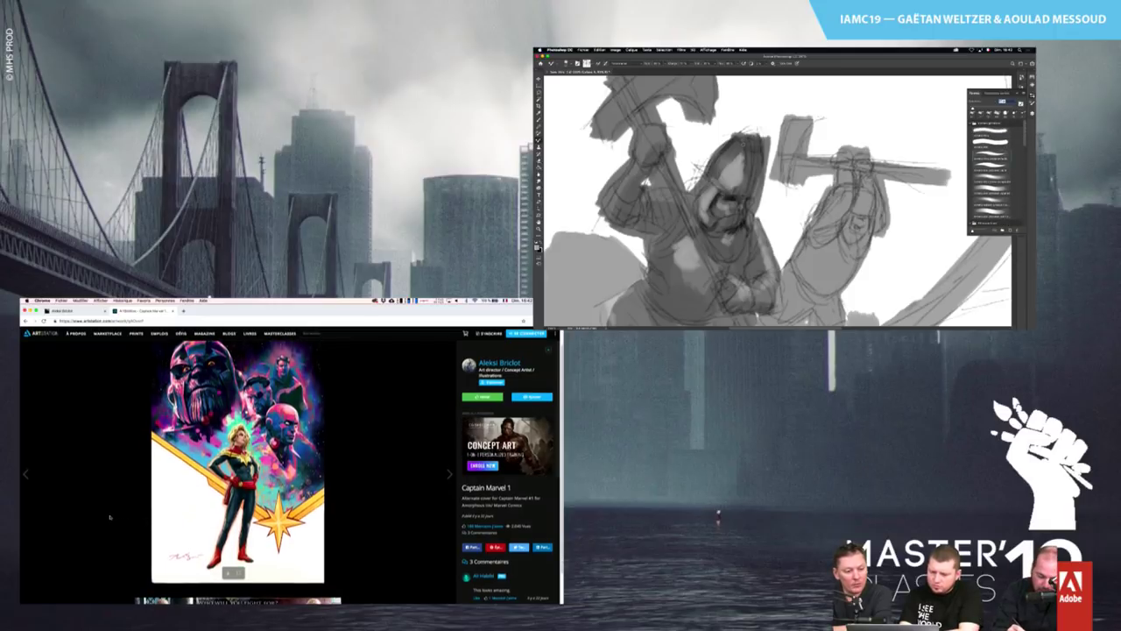
pyautogui.scroll(-2, 109, 516)
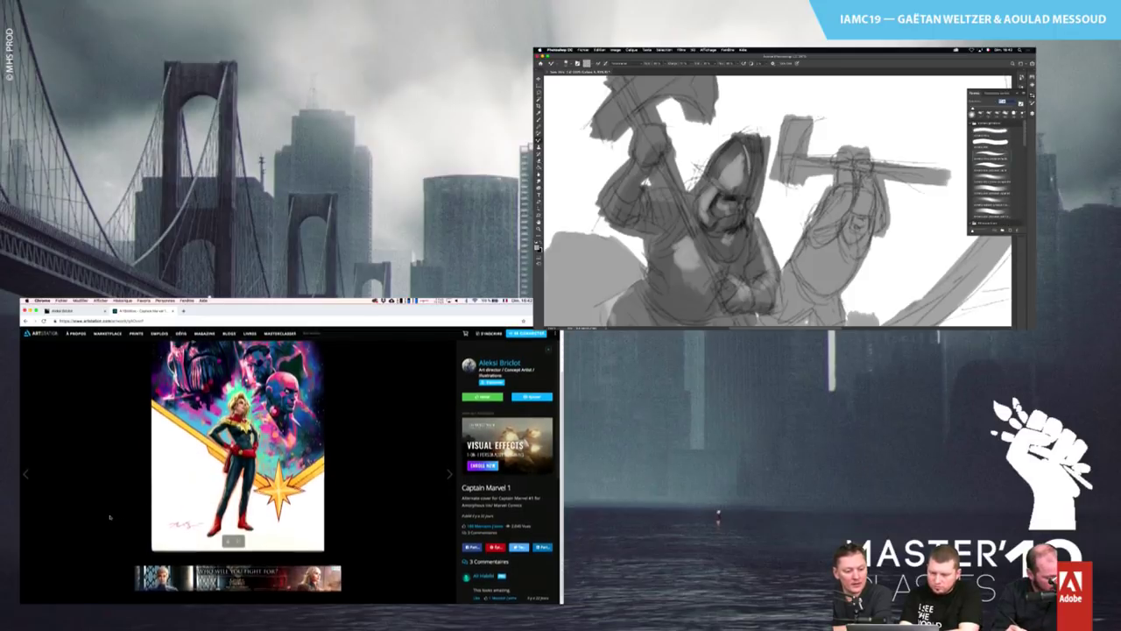
pyautogui.scroll(1, 109, 517)
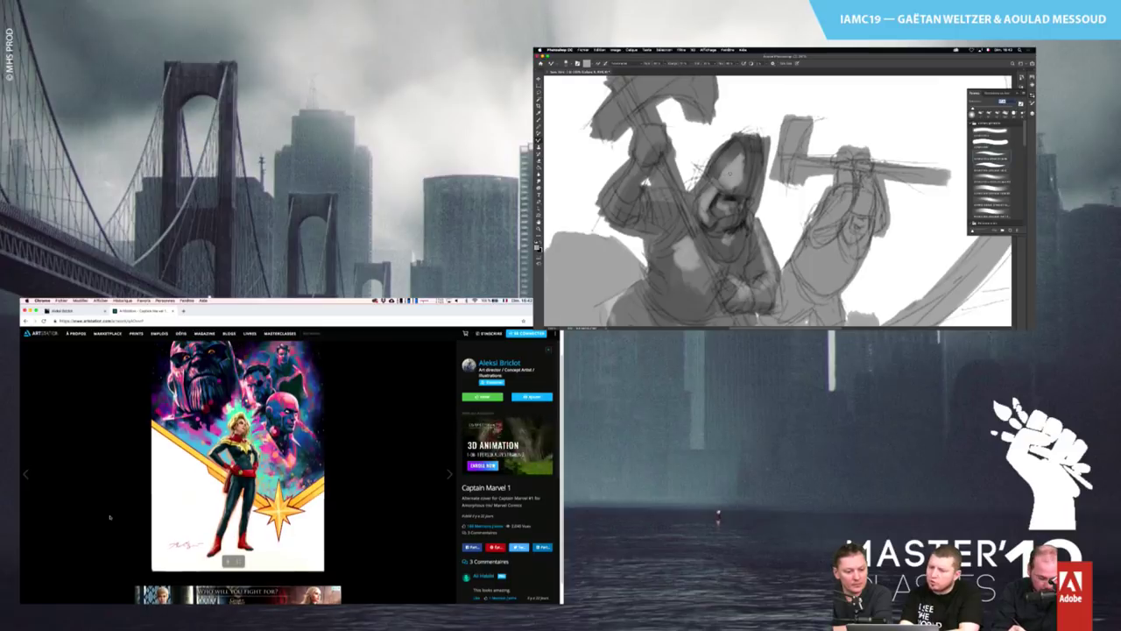
pyautogui.scroll(2, 110, 517)
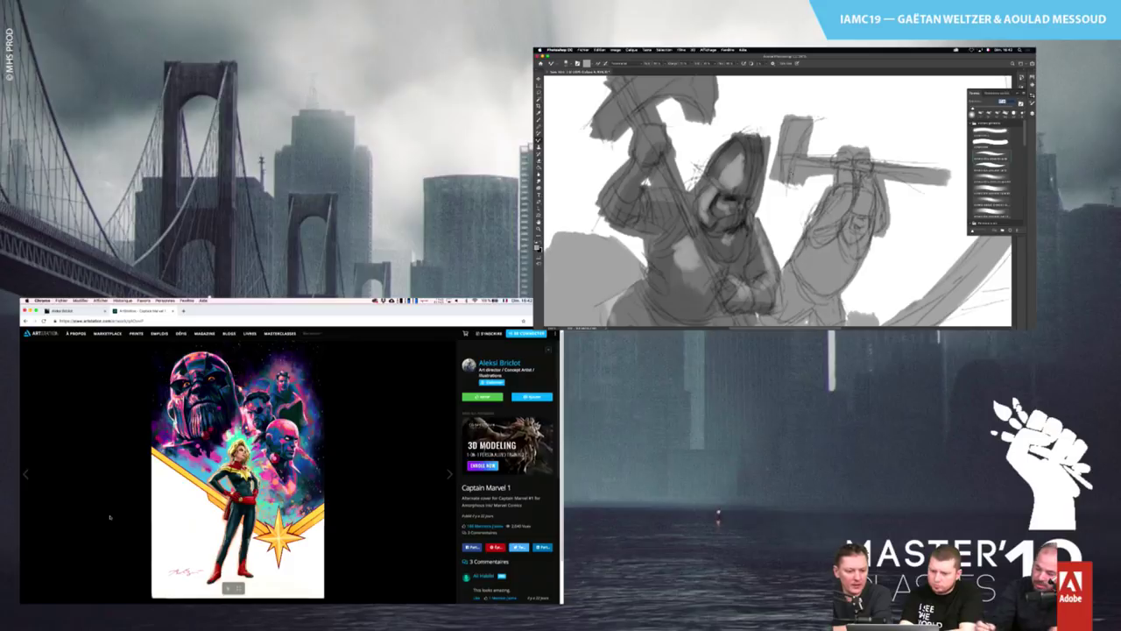
# View the "Guardian of the Galaxy Variant cover" and the "Achoura, Night of the children / Movie Poster" artworks
pyautogui.press('Right')
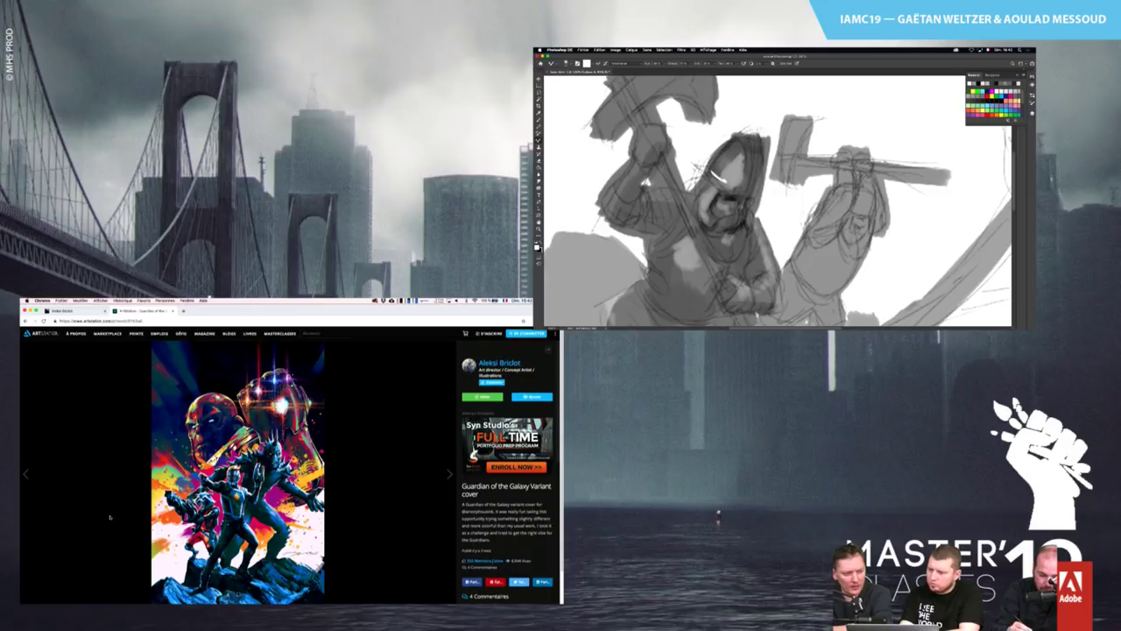
pyautogui.press('Right')
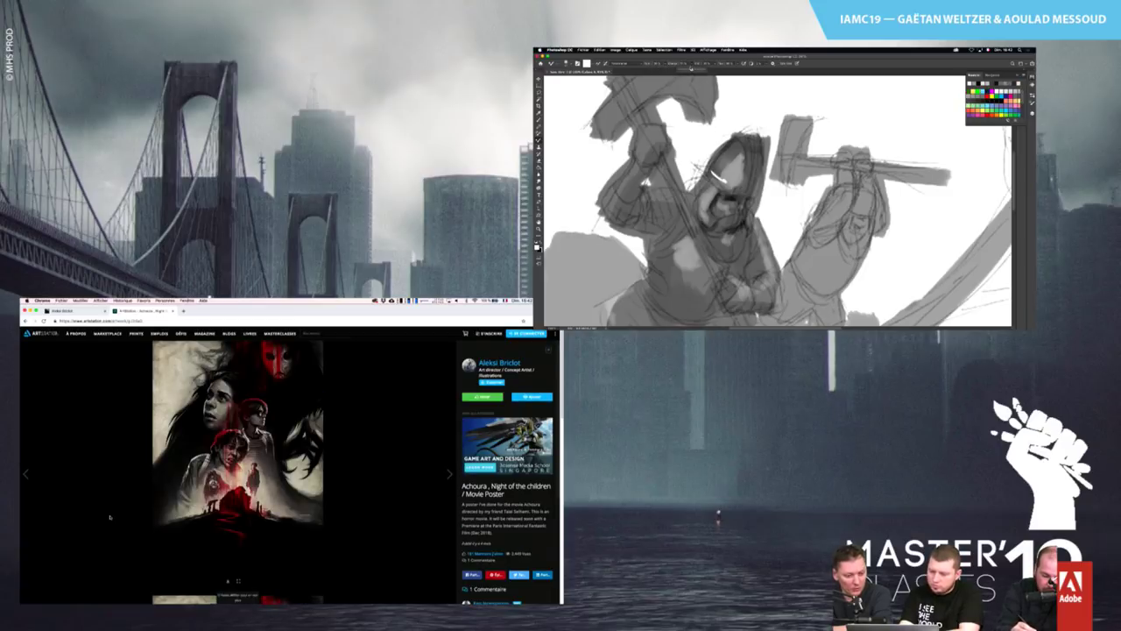
# Advance to "Thor : Ragnarok / Hela Powers" and examine its sequence of frames
pyautogui.press('Right')
pyautogui.scroll(-5, 110, 517)
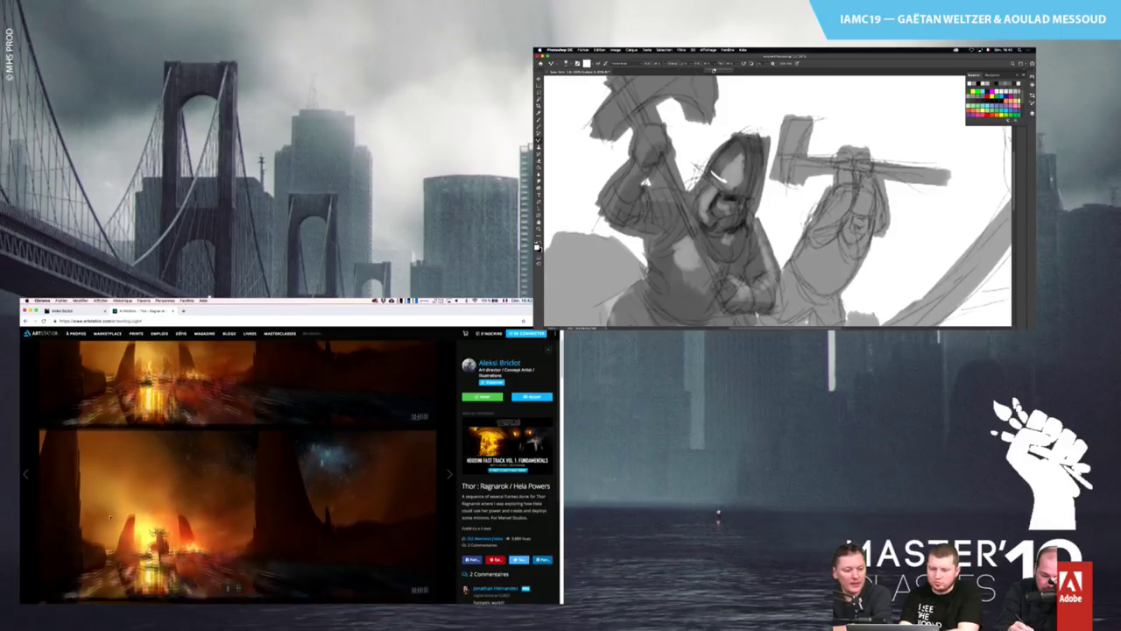
pyautogui.scroll(-5, 110, 517)
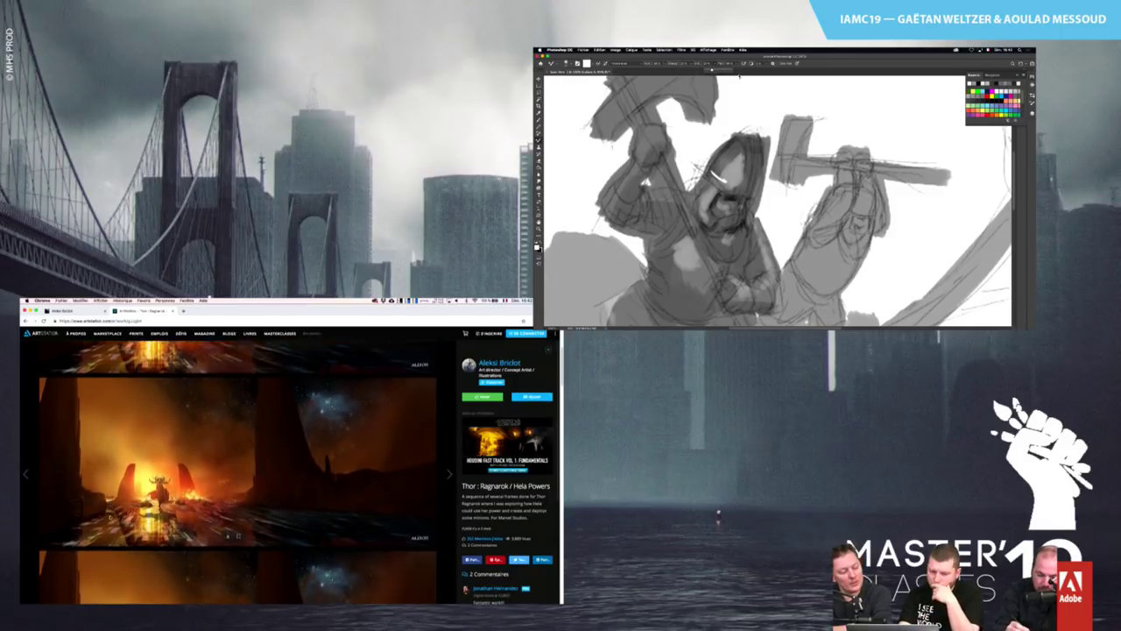
pyautogui.scroll(-5, 110, 517)
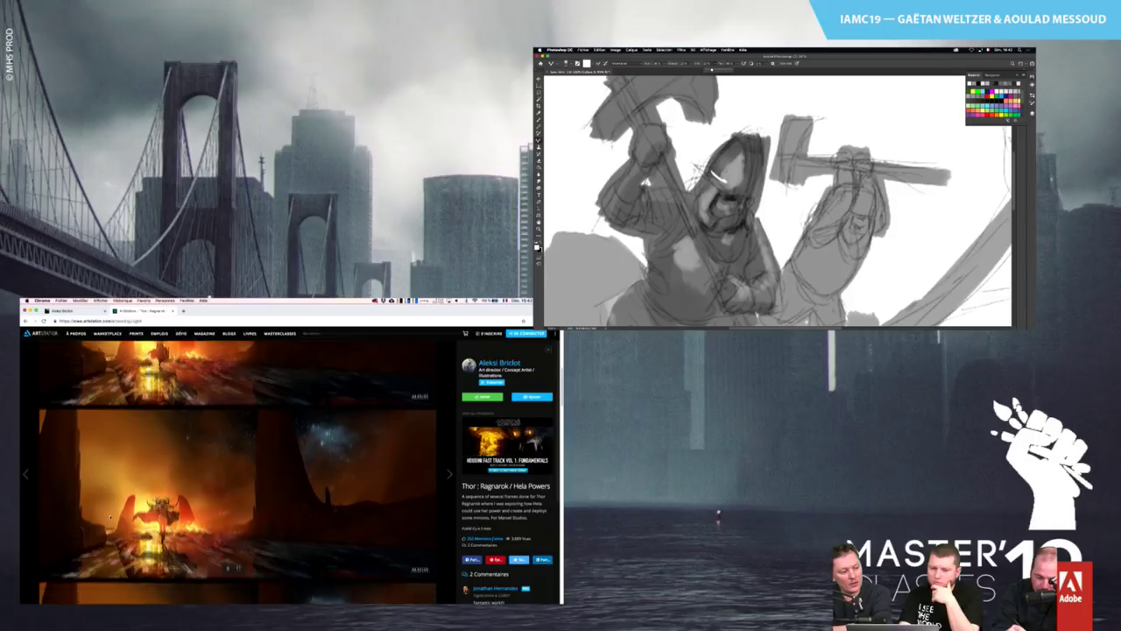
# Examine the remaining frames of "Thor : Ragnarok / Hela Powers" and glance at the artist's Tumblr page before returning to ArtStation
pyautogui.scroll(-2, 110, 517)
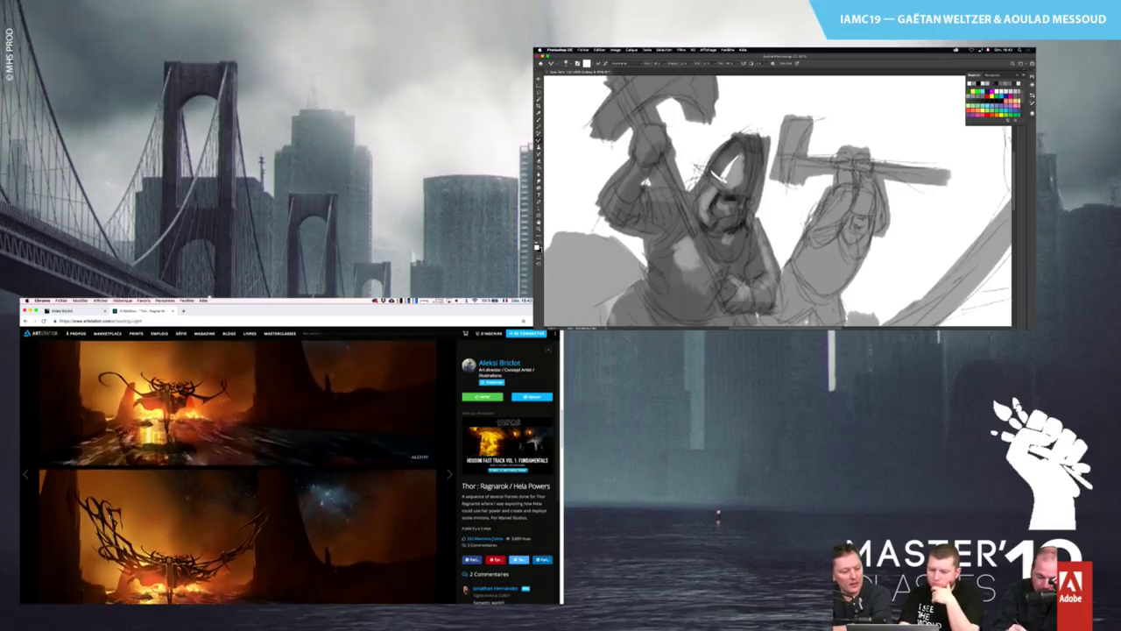
pyautogui.scroll(-5, 228, 473)
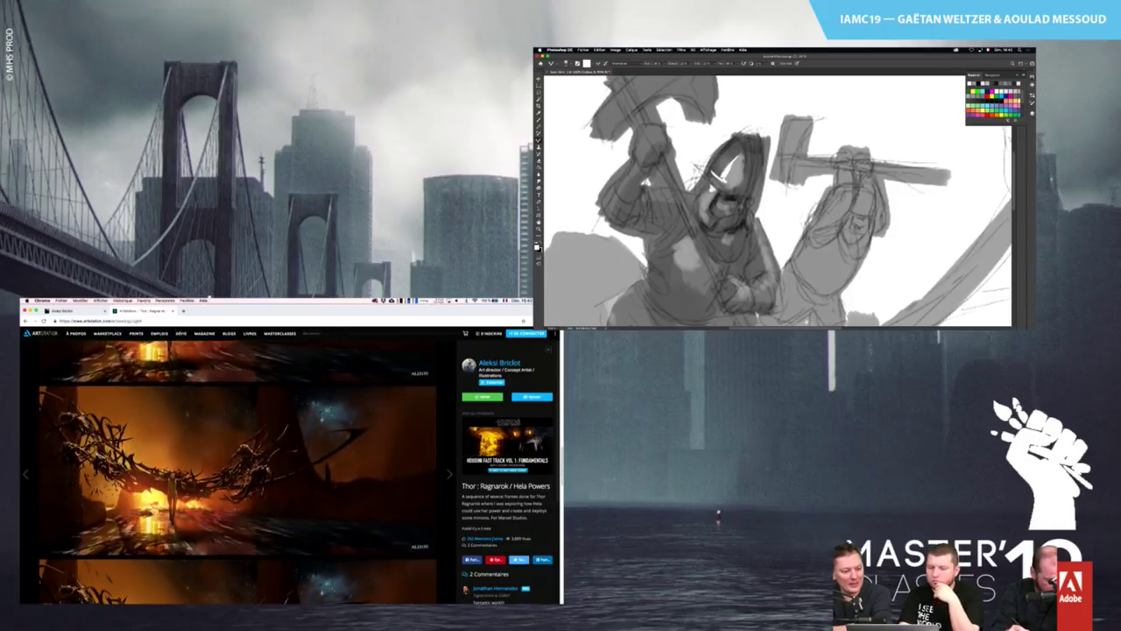
pyautogui.scroll(-10, 88, 439)
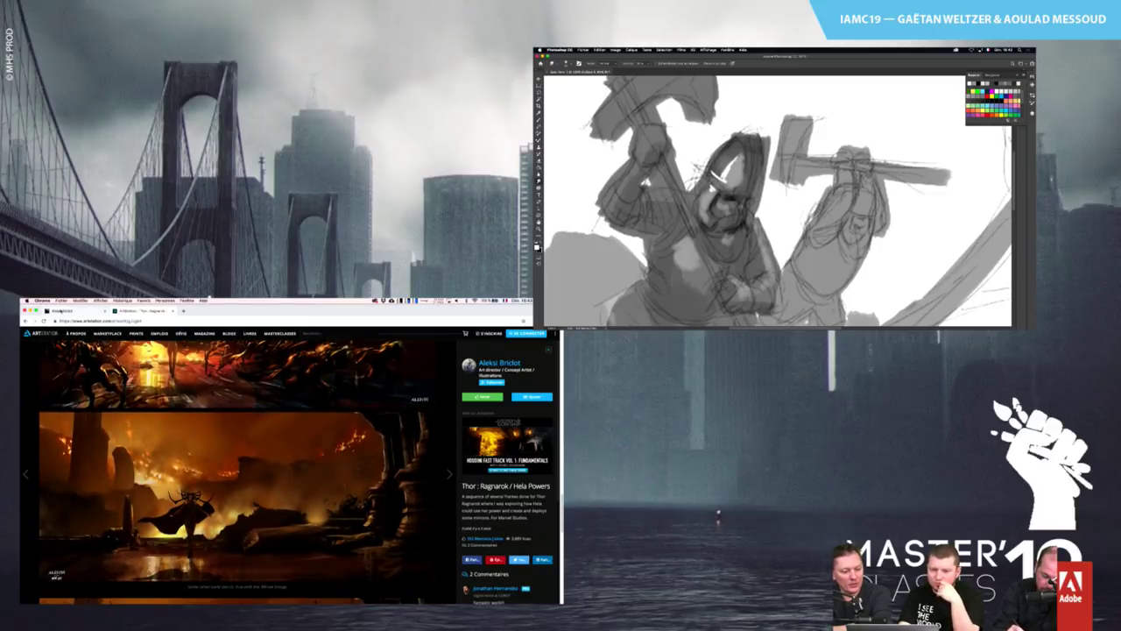
pyautogui.click(61, 311)
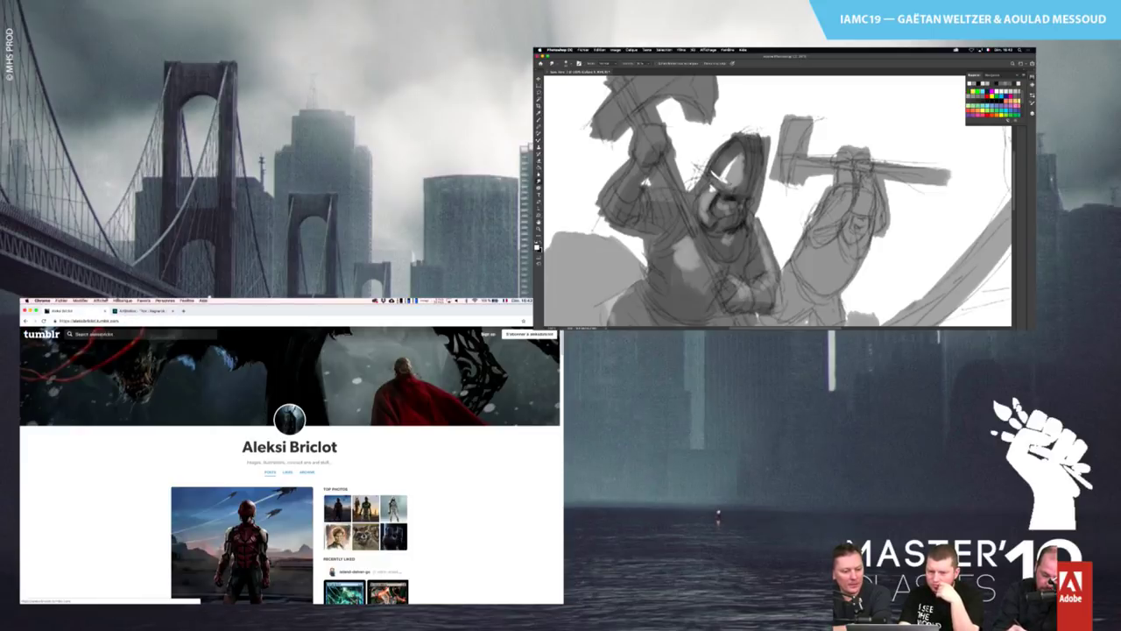
pyautogui.click(146, 310)
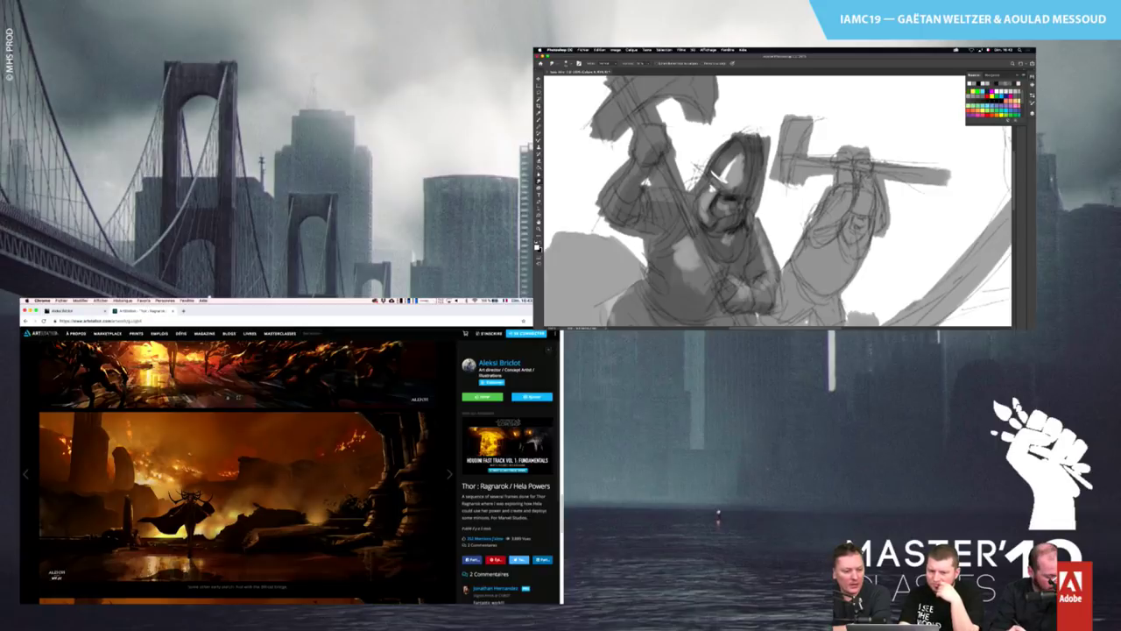
# Return to the artist's ArtStation portfolio gallery and look through the artwork thumbnails down to the last rows
pyautogui.scroll(-5, 151, 366)
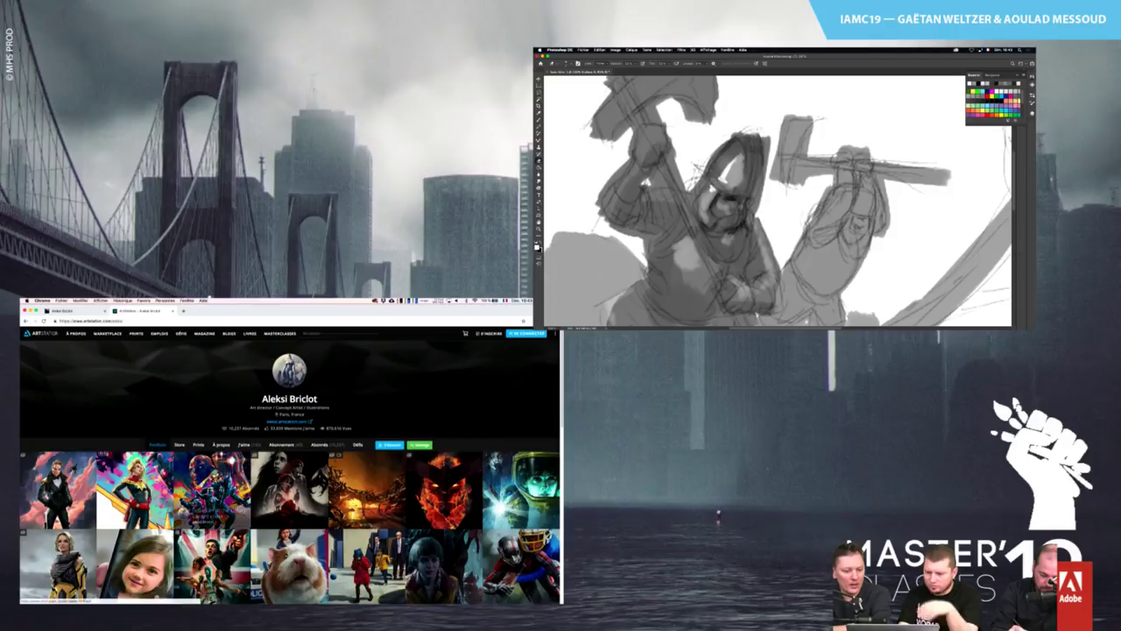
pyautogui.scroll(-10, 289, 473)
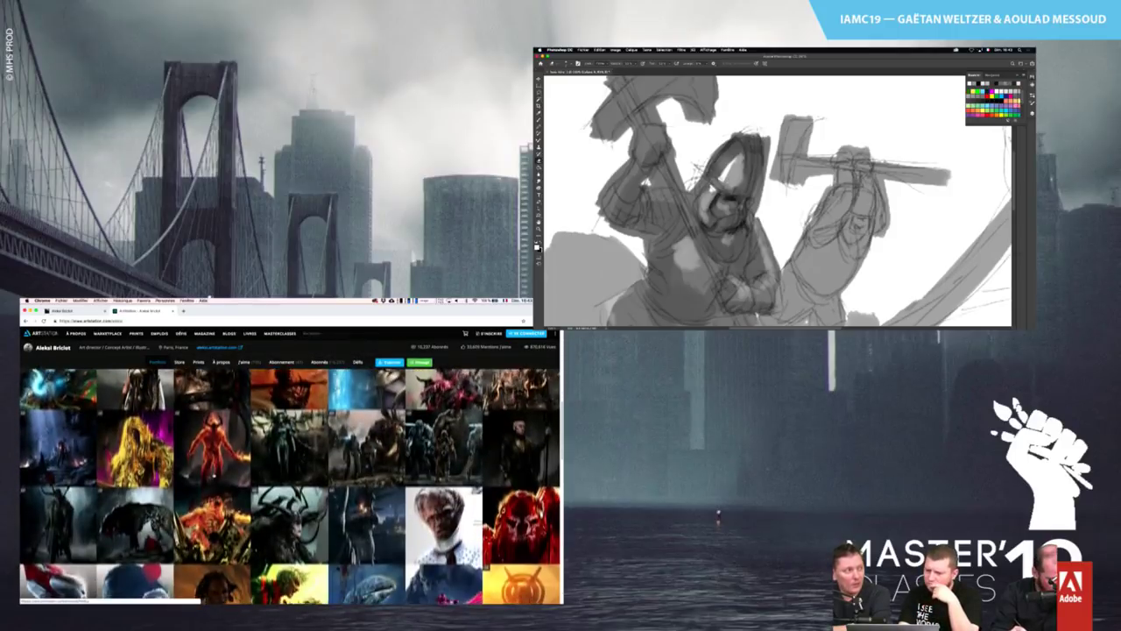
pyautogui.scroll(-15, 213, 474)
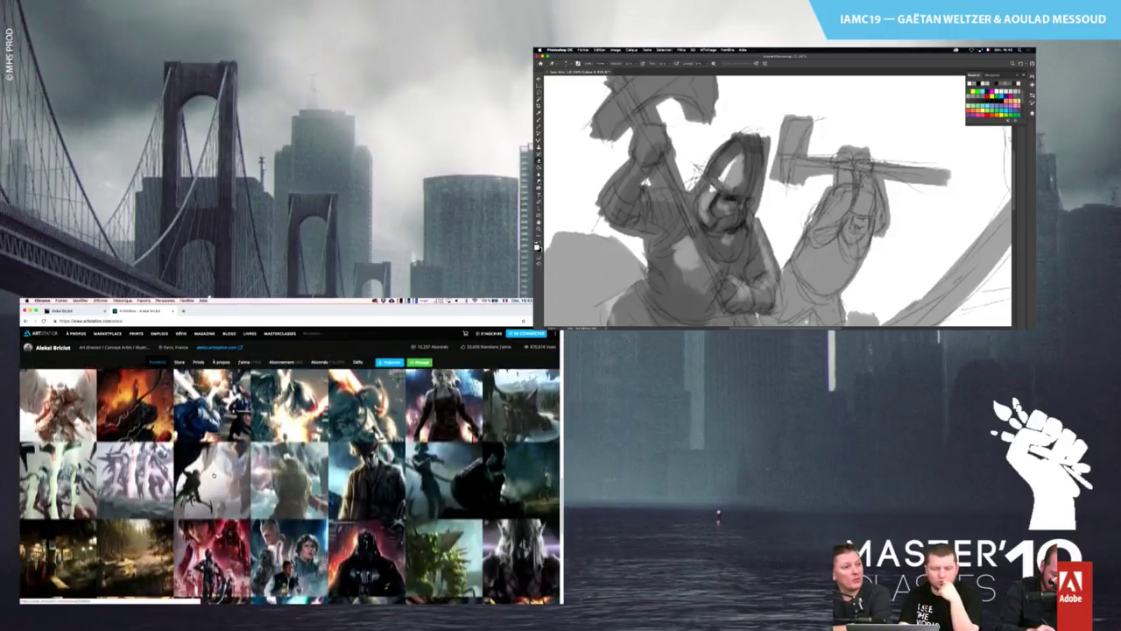
pyautogui.scroll(-15, 213, 474)
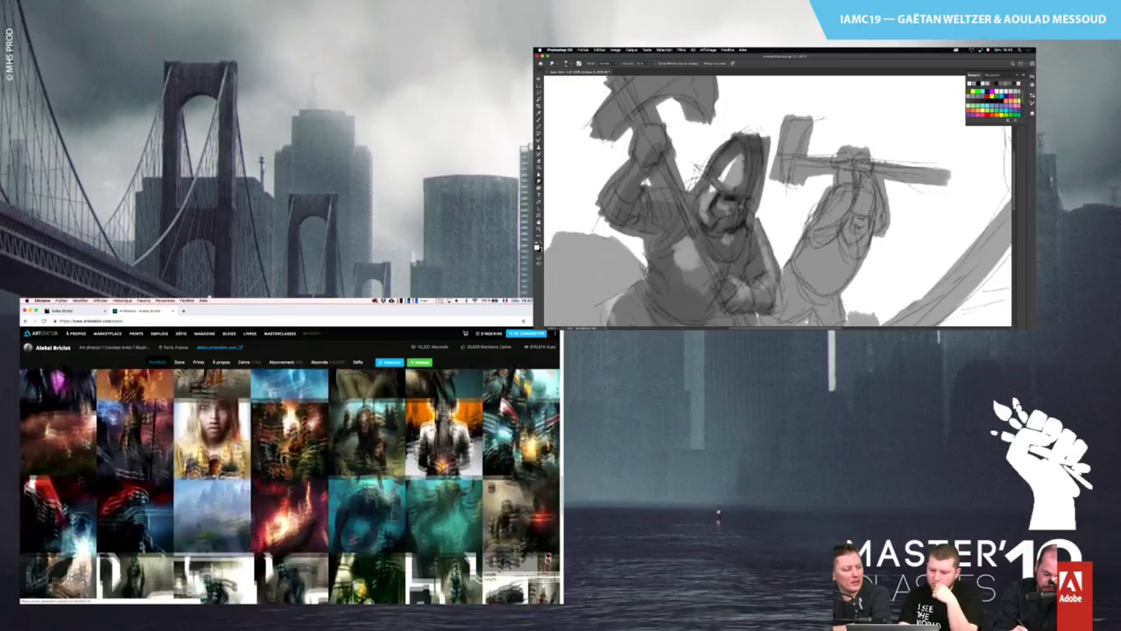
pyautogui.scroll(-15, 289, 481)
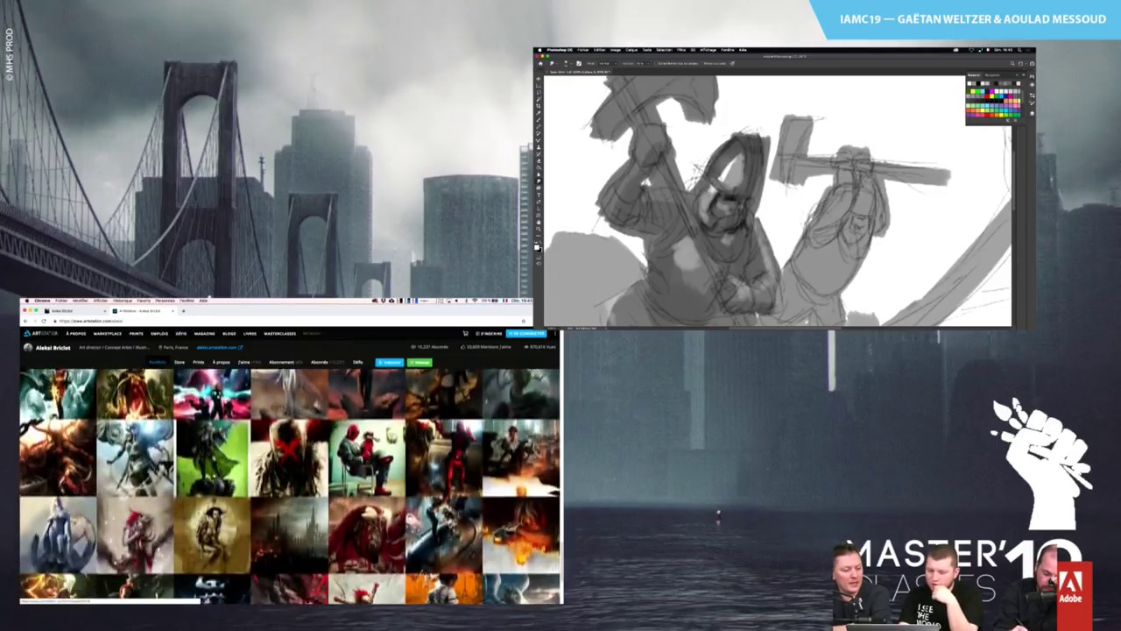
pyautogui.scroll(-5, 289, 482)
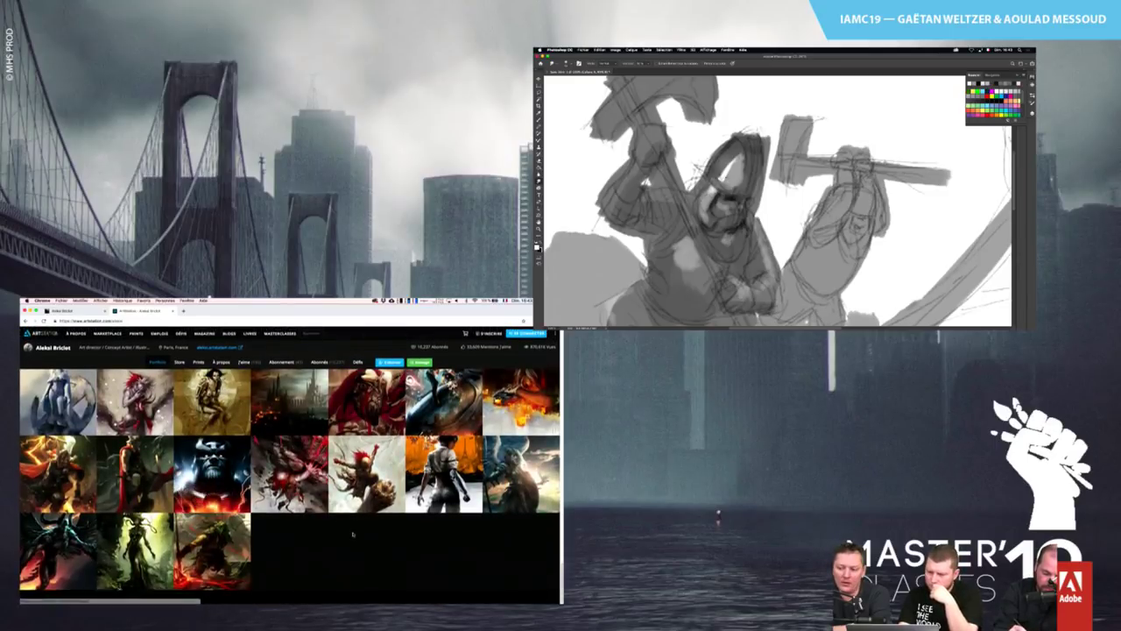
pyautogui.scroll(1, 415, 564)
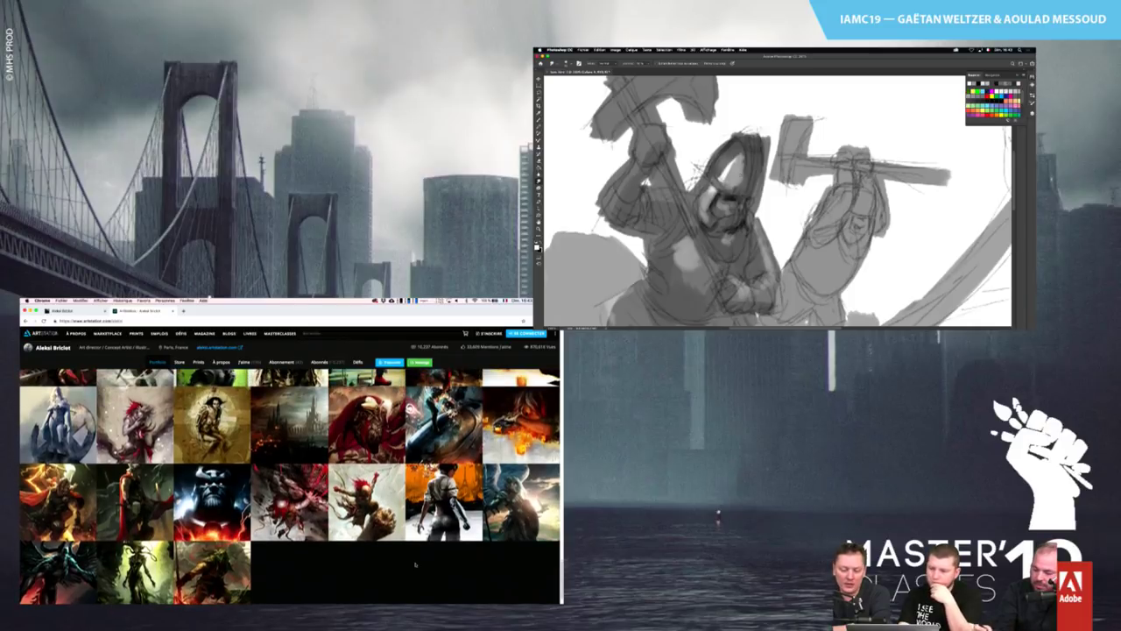
pyautogui.scroll(1, 415, 564)
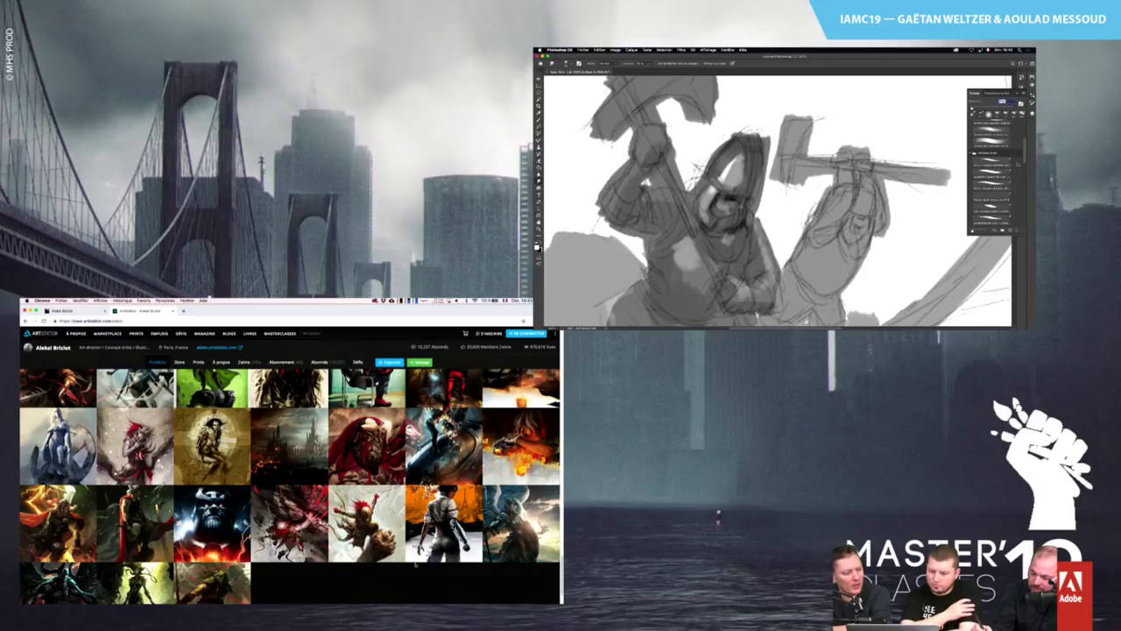
pyautogui.scroll(5, 1011, 162)
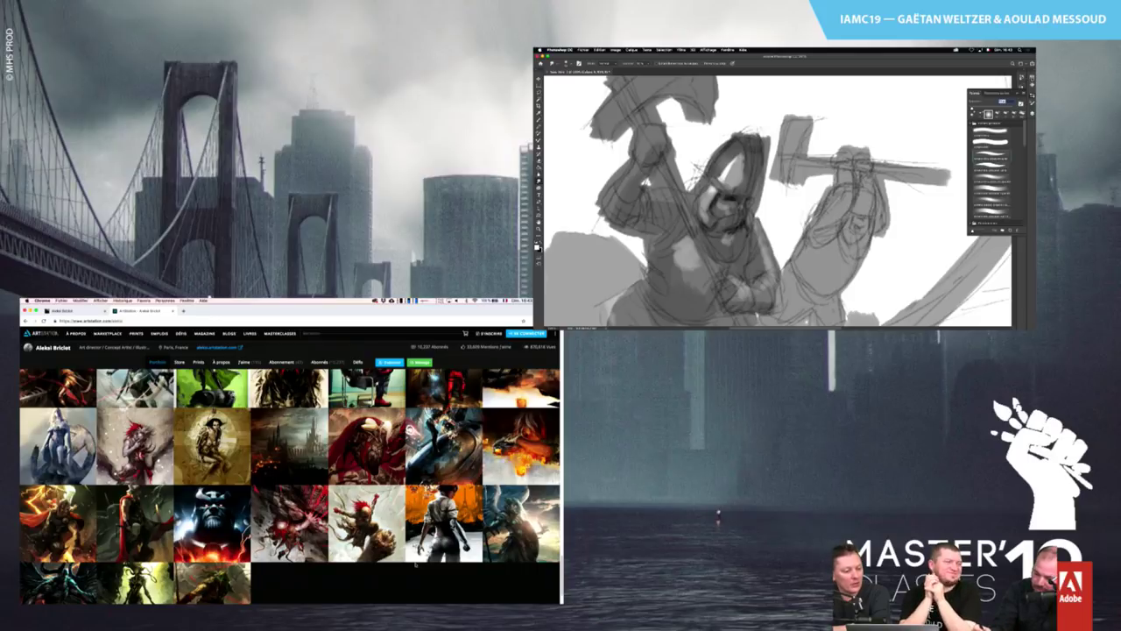
pyautogui.press('F5')
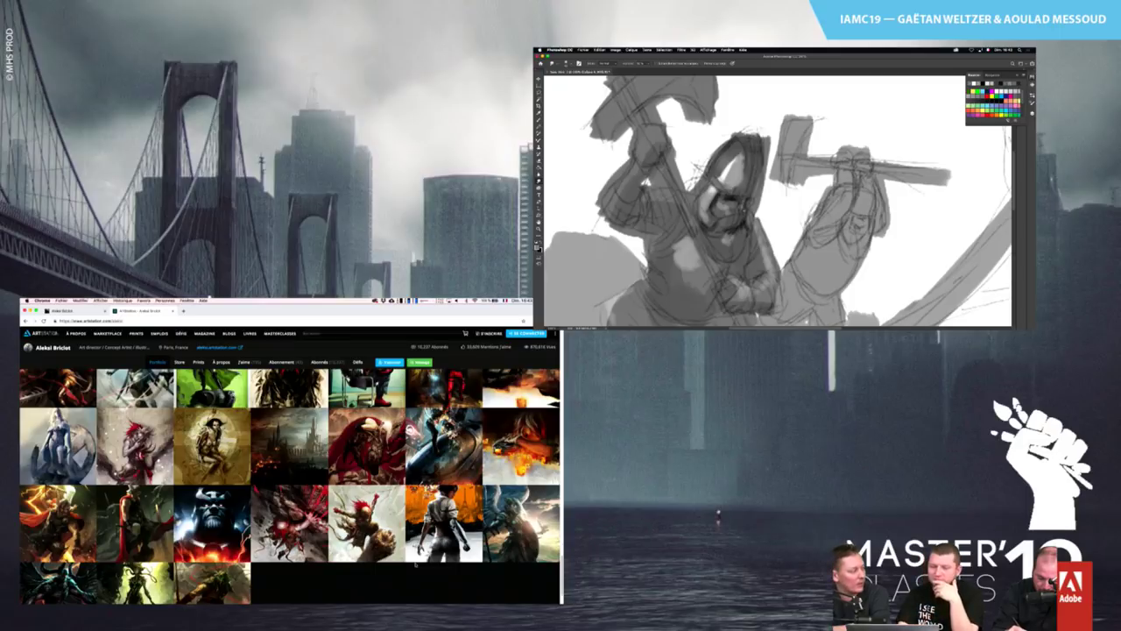
pyautogui.scroll(5, 415, 565)
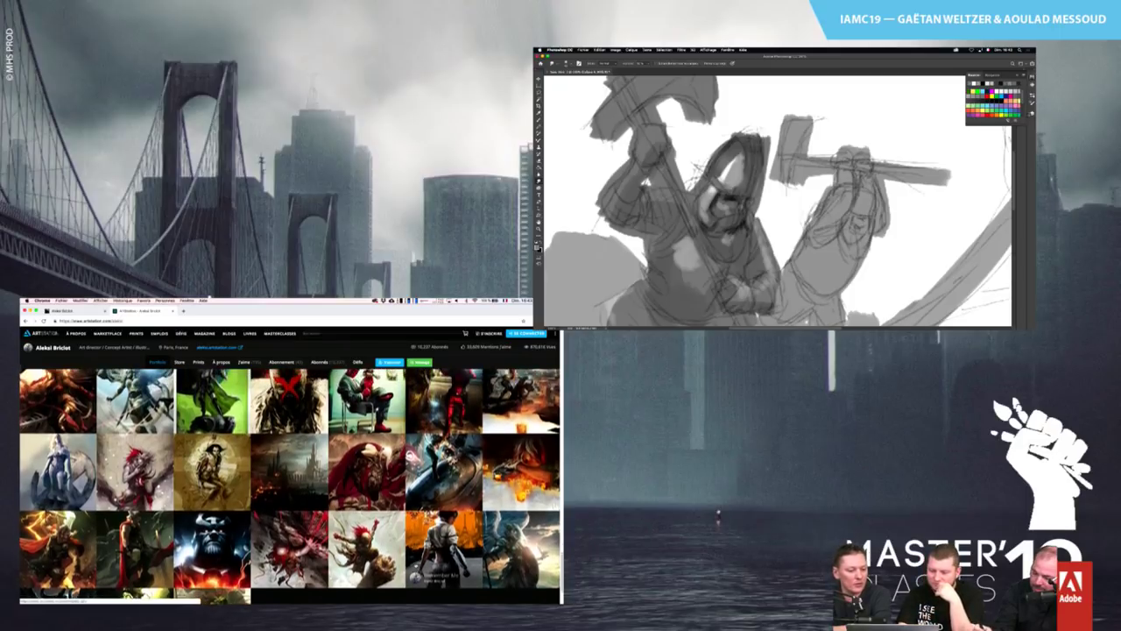
# In Photoshop, merge the four layers above the background into a single layer
pyautogui.press('F7')
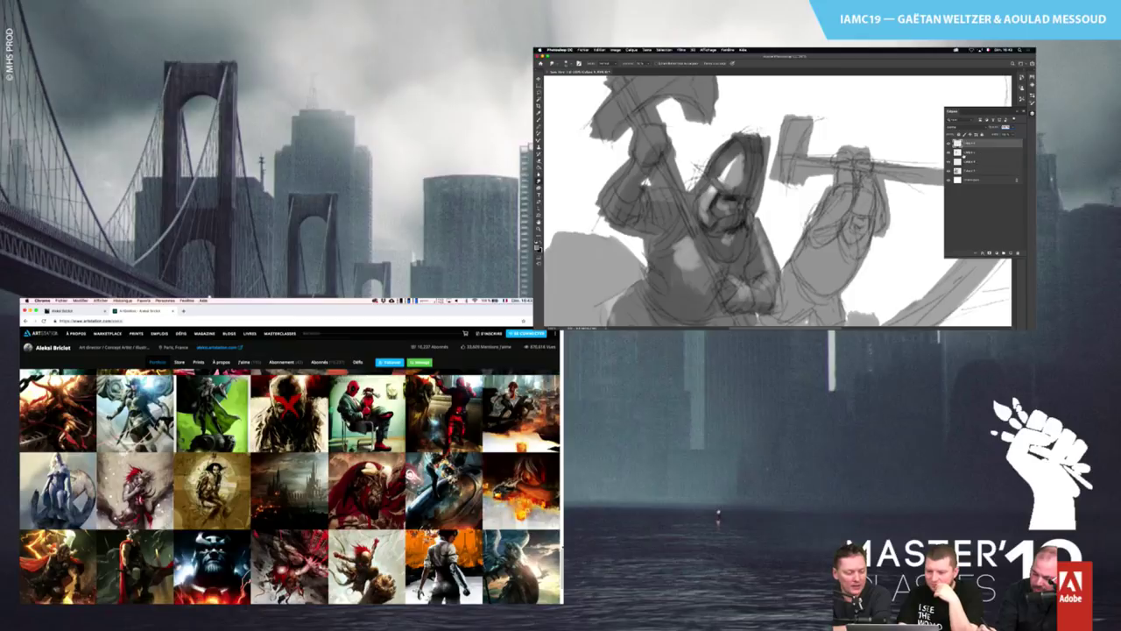
pyautogui.keyDown('shift'); pyautogui.click(979, 171); pyautogui.keyUp('shift')
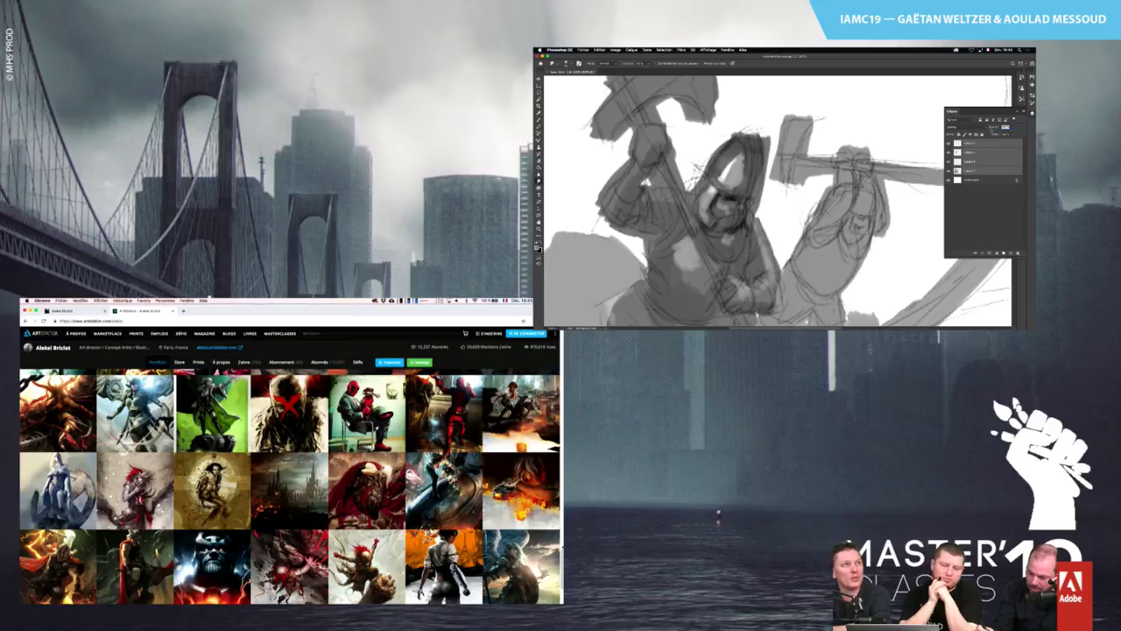
pyautogui.rightClick(987, 161)
pyautogui.click(981, 165)
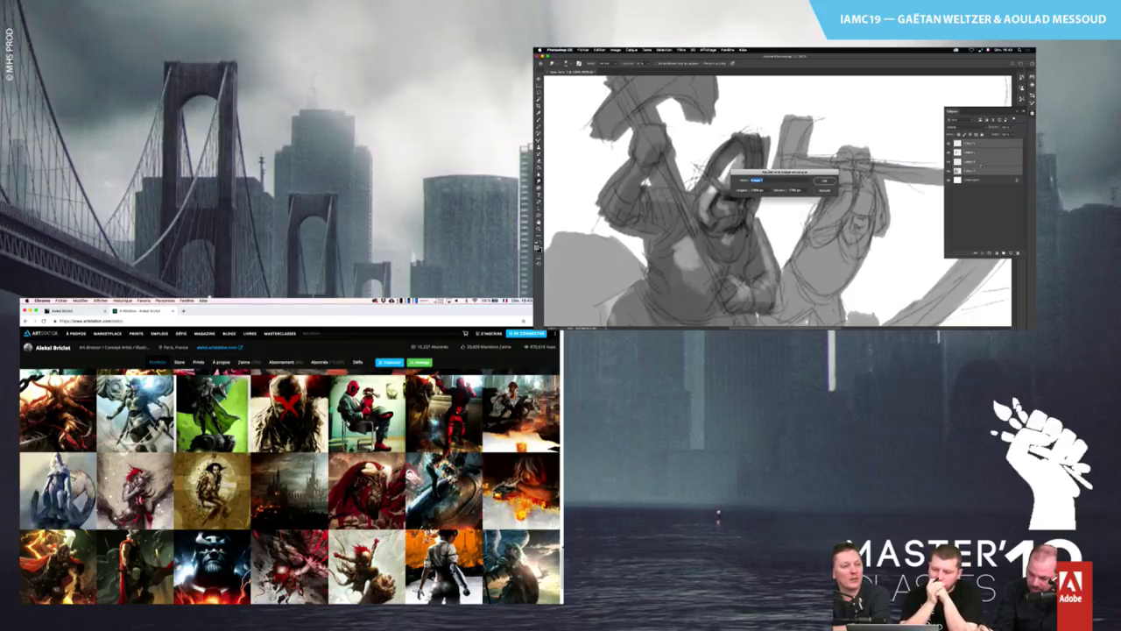
pyautogui.press('Return')
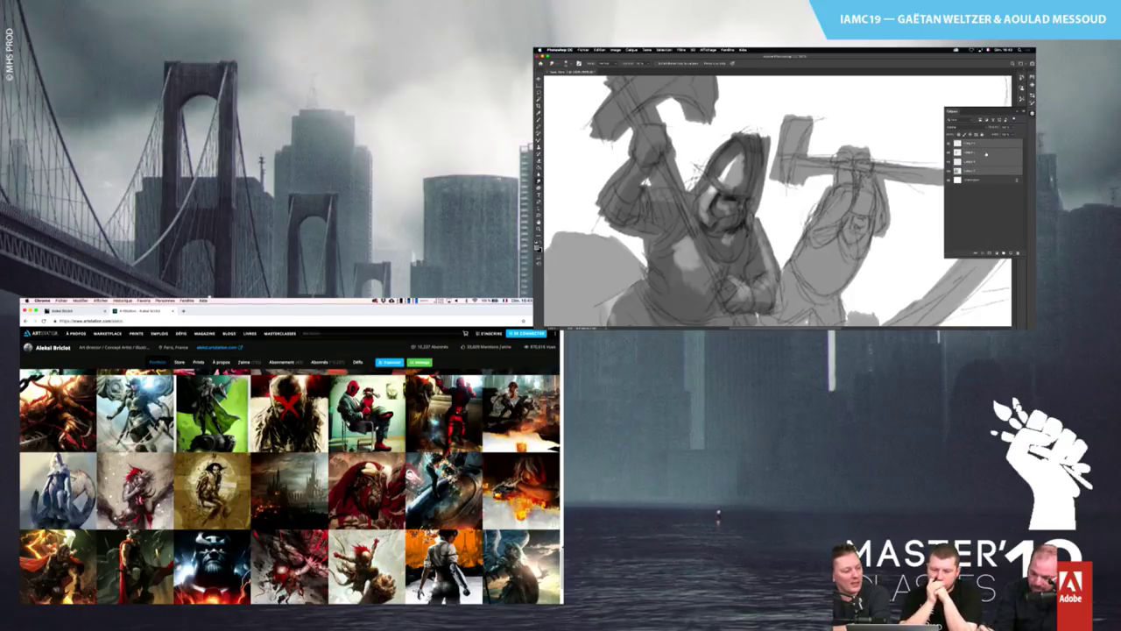
pyautogui.rightClick(997, 157)
pyautogui.rightClick(997, 158)
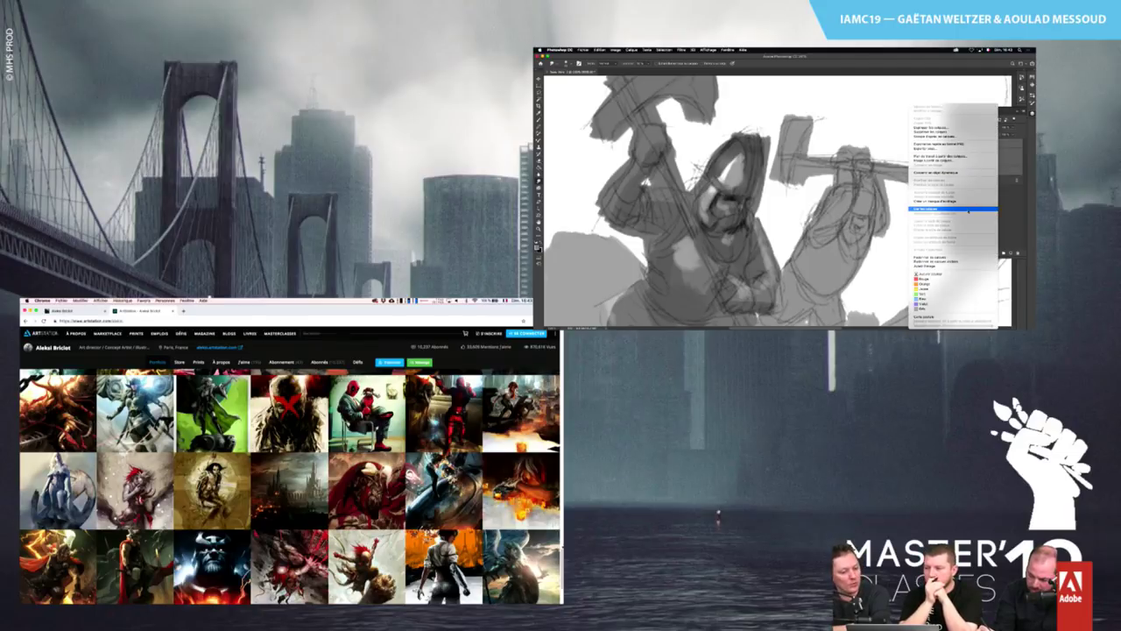
pyautogui.click(967, 257)
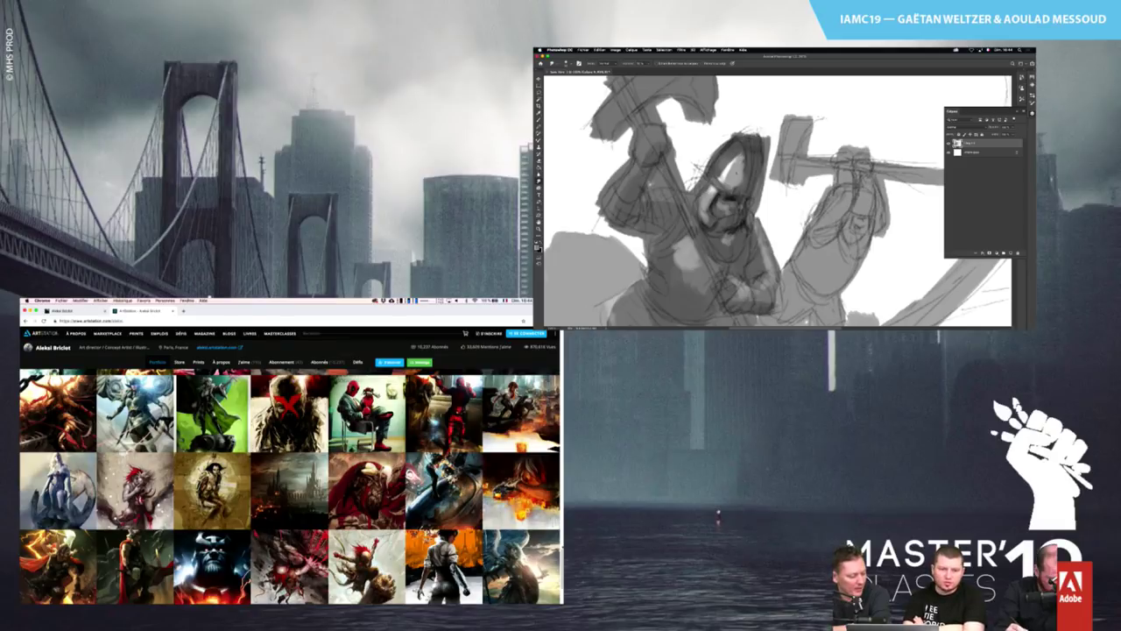
# Switch to the Brush tool and display the brush presets
pyautogui.press('l')
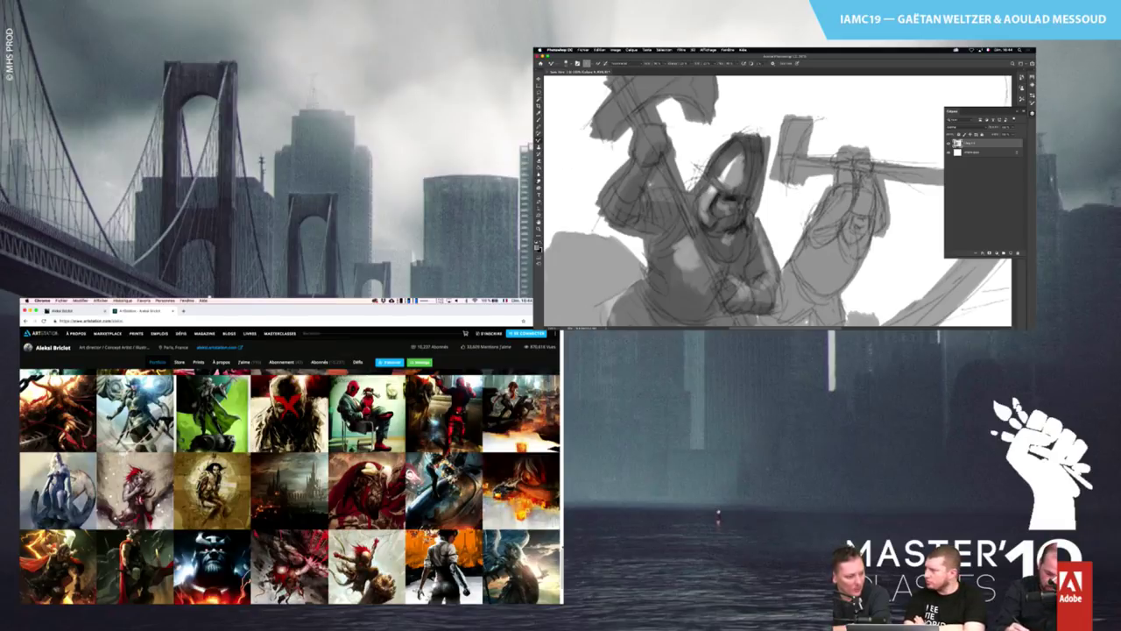
pyautogui.press('b')
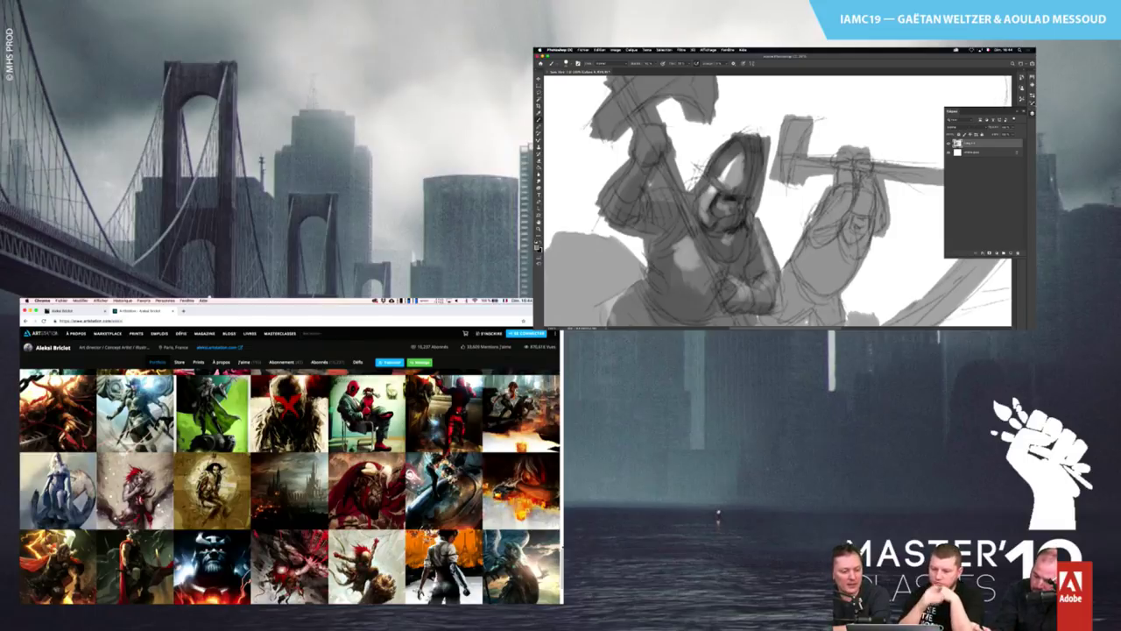
pyautogui.press('F5')
# In the browser, look back up through the portfolio gallery, examining the older film, comic and fantasy artwork thumbnails
pyautogui.scroll(3, 291, 486)
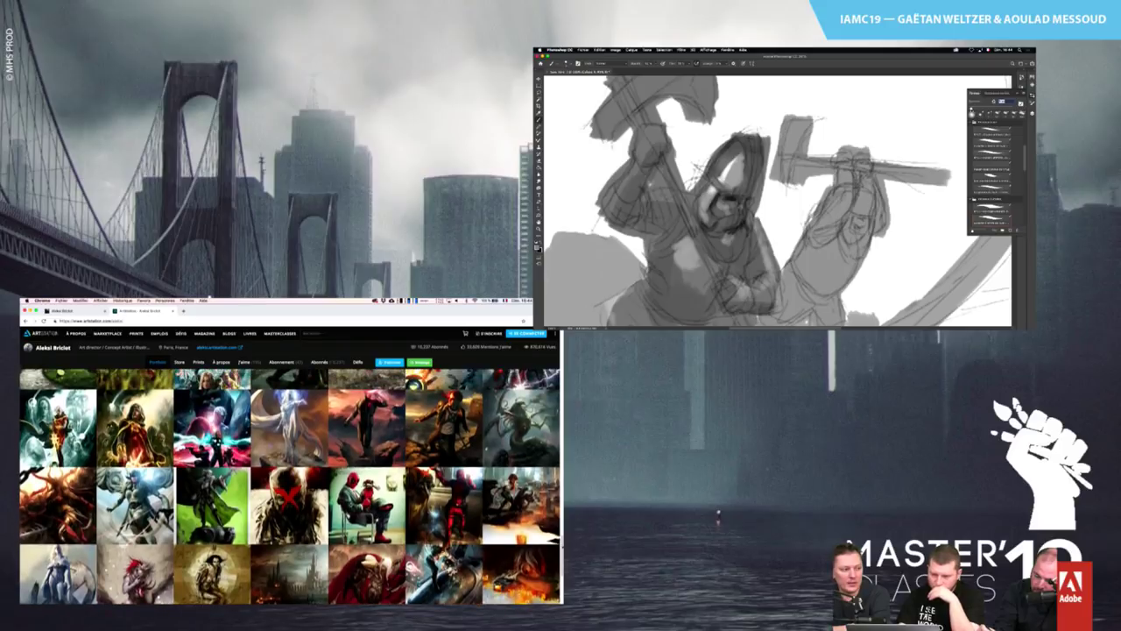
pyautogui.scroll(2, 291, 487)
pyautogui.scroll(4, 290, 487)
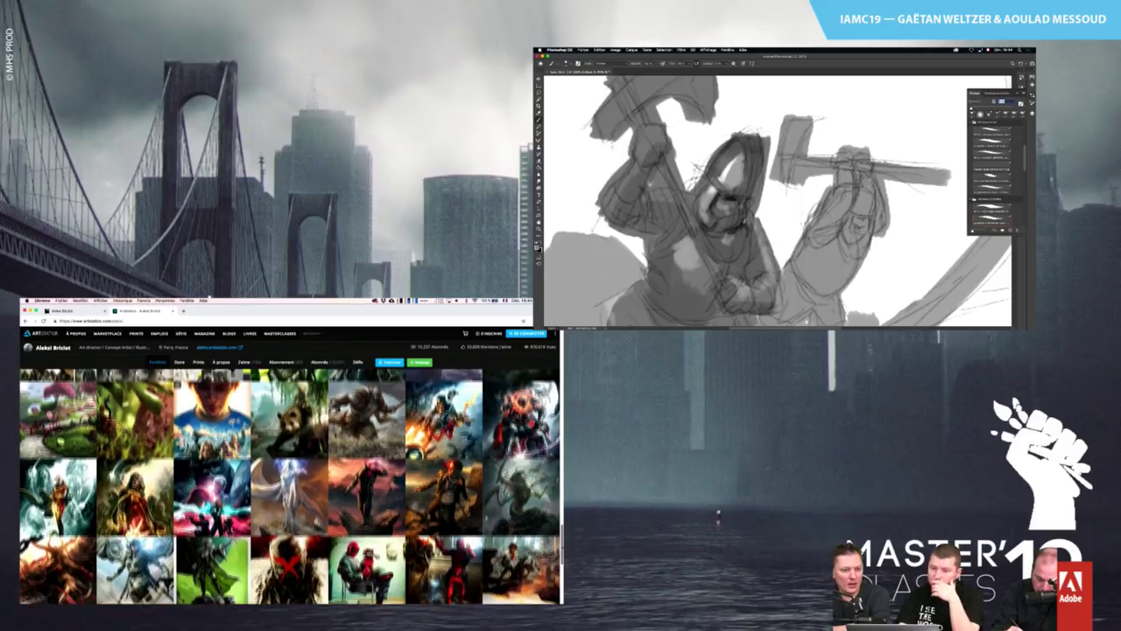
pyautogui.scroll(3, 290, 487)
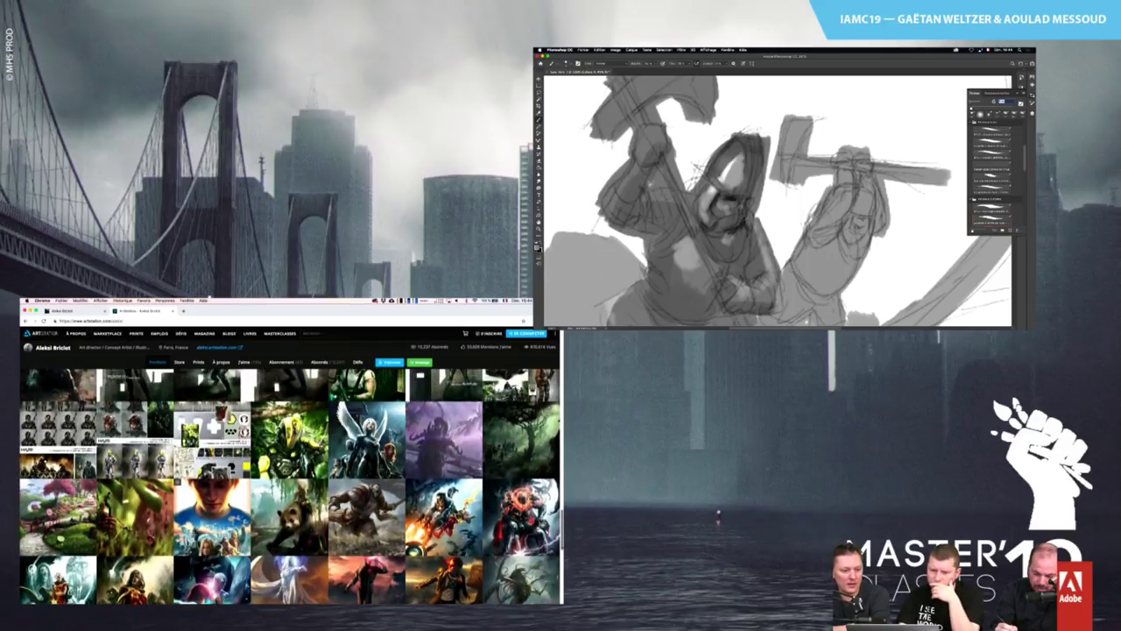
pyautogui.scroll(4, 291, 487)
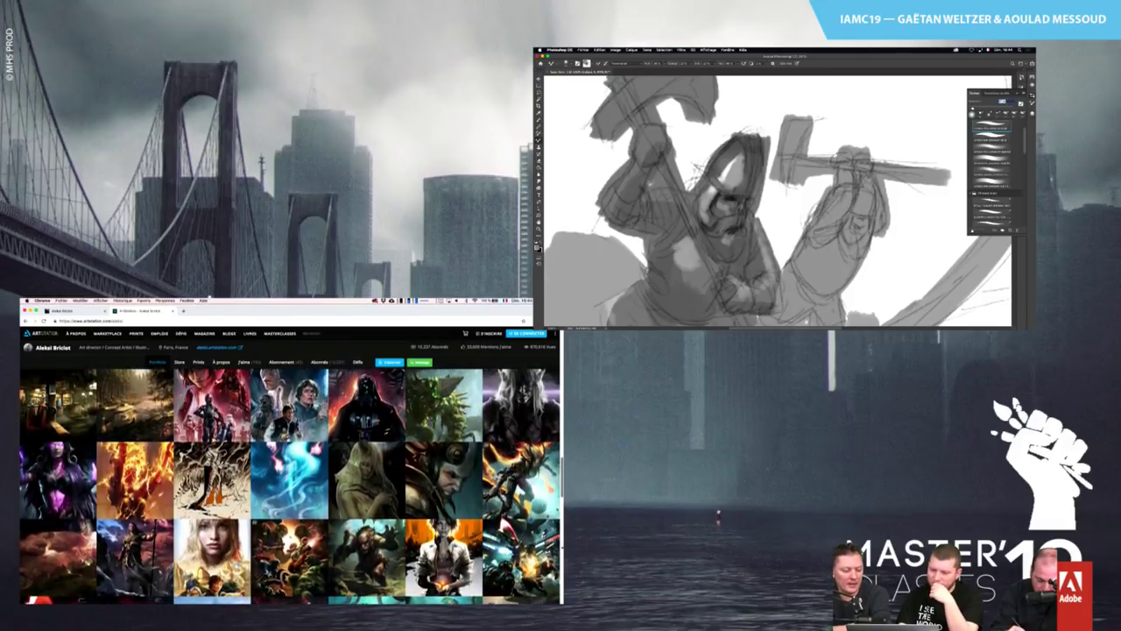
pyautogui.scroll(1, 290, 487)
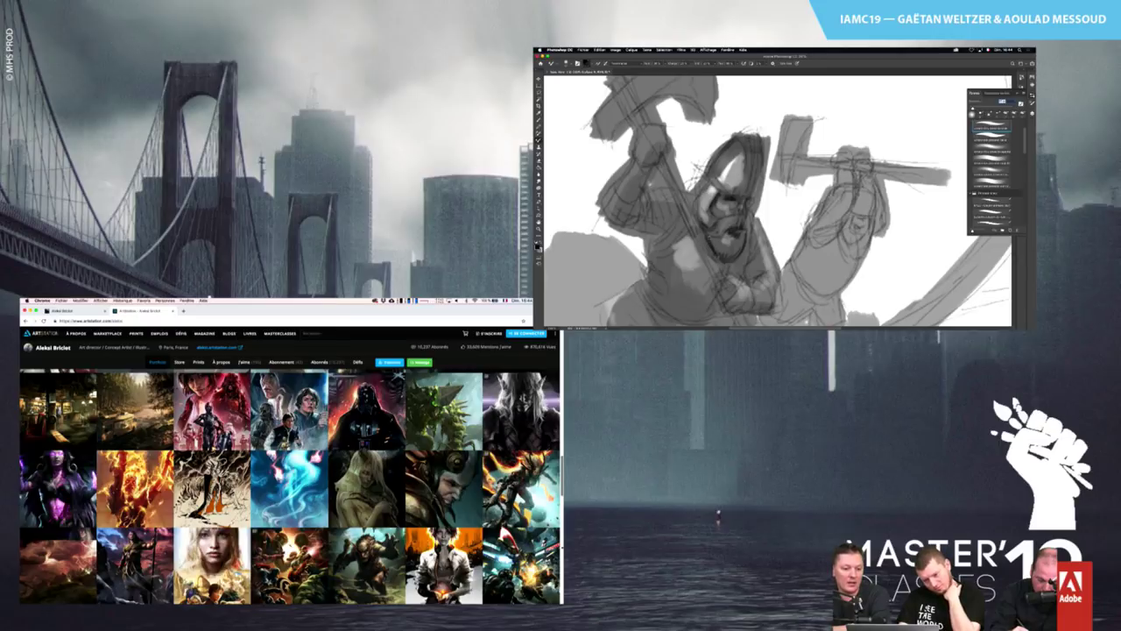
pyautogui.scroll(-1, 290, 487)
pyautogui.scroll(1, 291, 487)
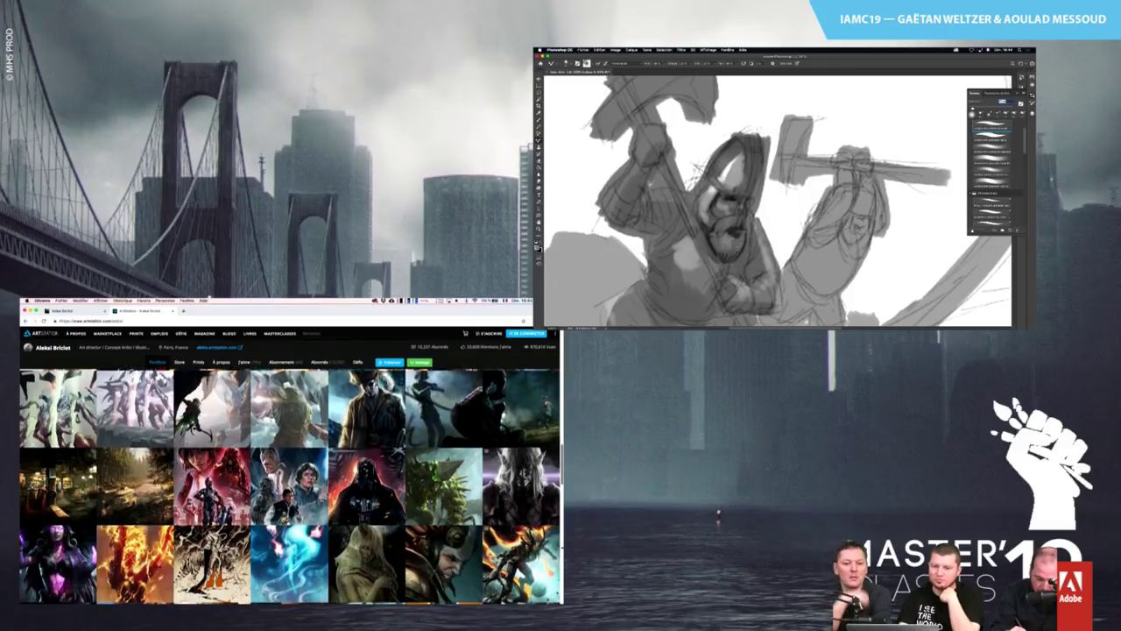
pyautogui.scroll(-1, 290, 487)
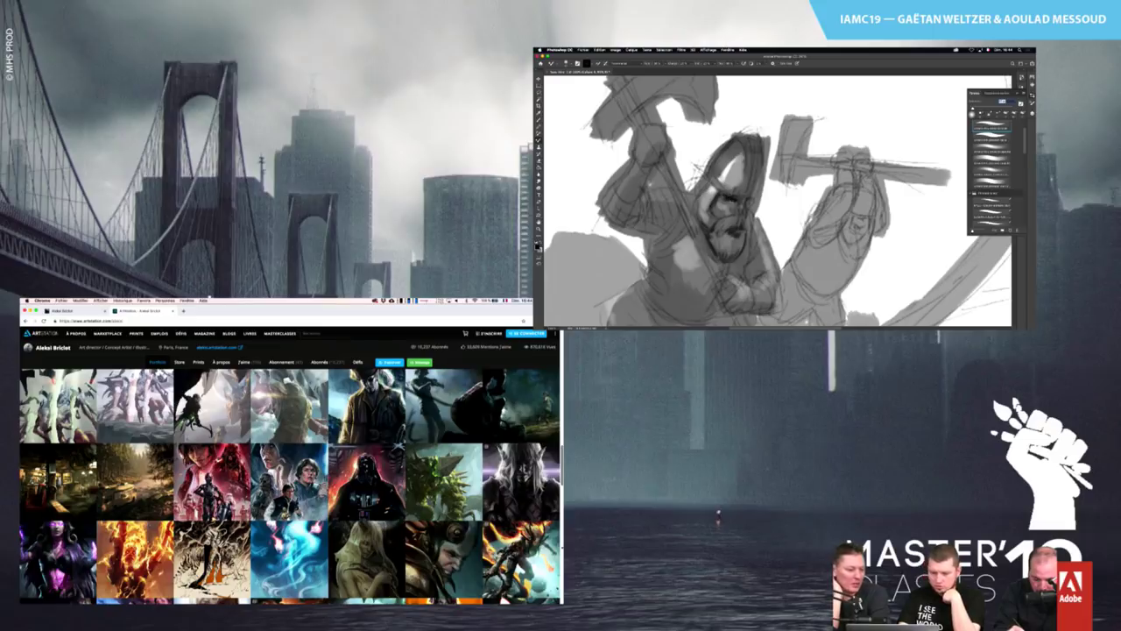
# Find the "Wurmcoil engine" artwork higher up in the gallery and open it
pyautogui.scroll(3, 290, 487)
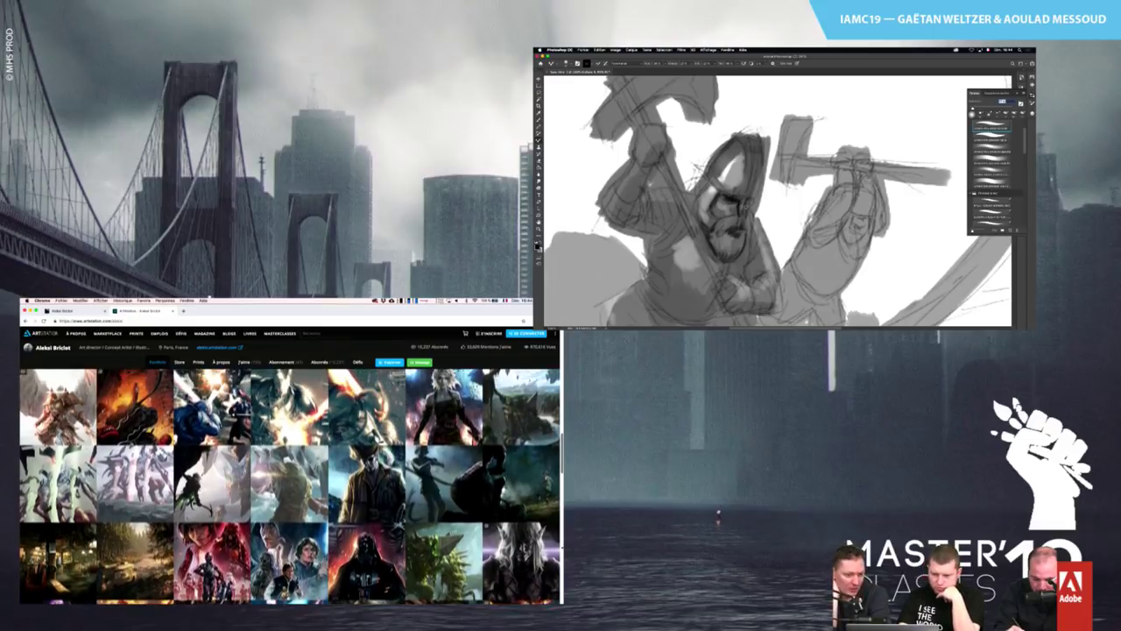
pyautogui.scroll(3, 290, 487)
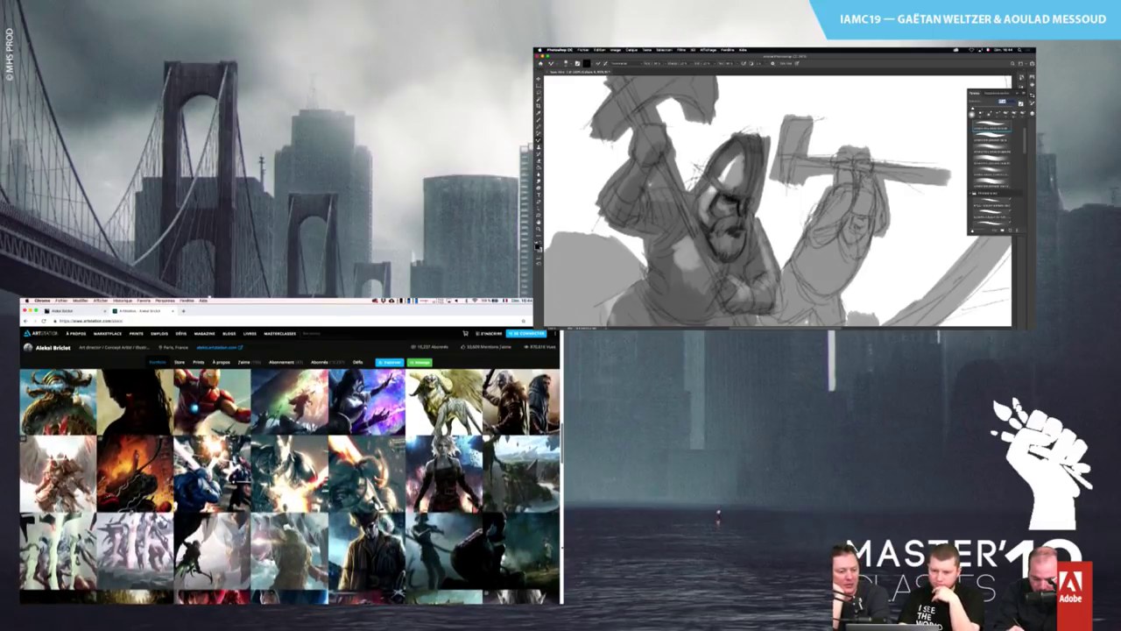
pyautogui.scroll(3, 291, 487)
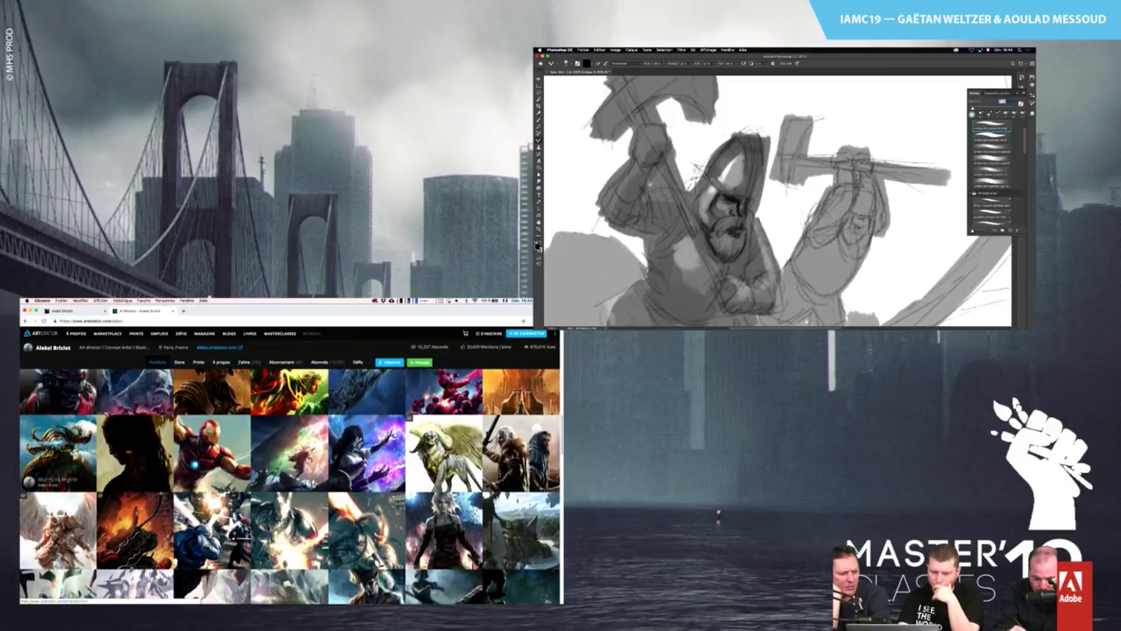
pyautogui.click(58, 451)
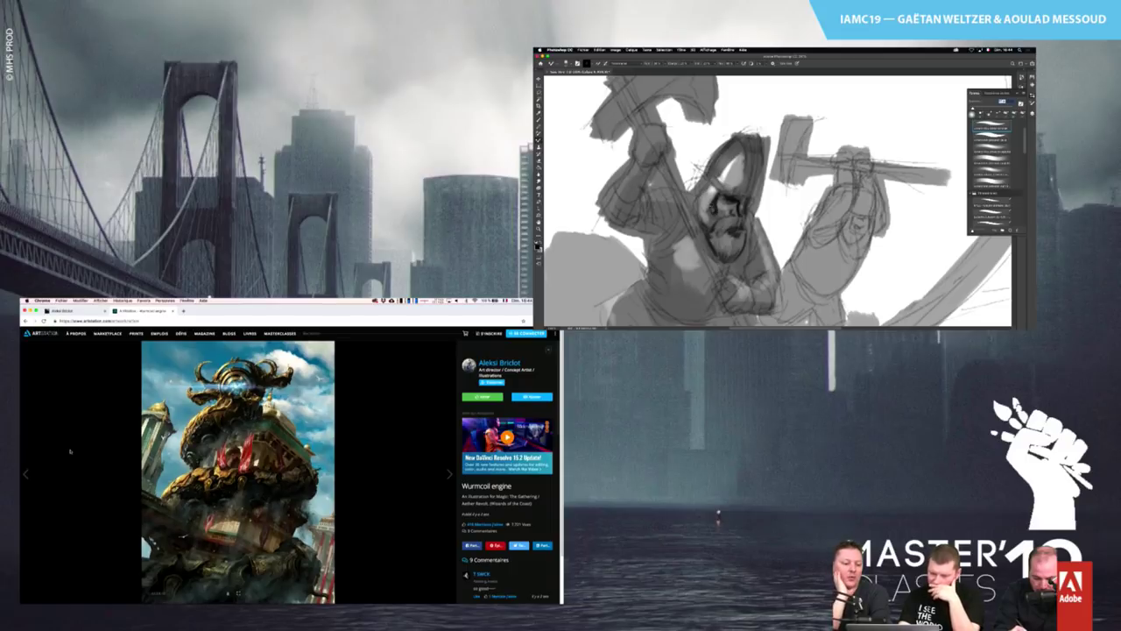
# Page through the portfolio artworks from "Martyrs" and "Invincible Iron Man" to "The Gatewatch fighting Emrakul" and "Emrakul entering Innistrad"
pyautogui.click(70, 451)
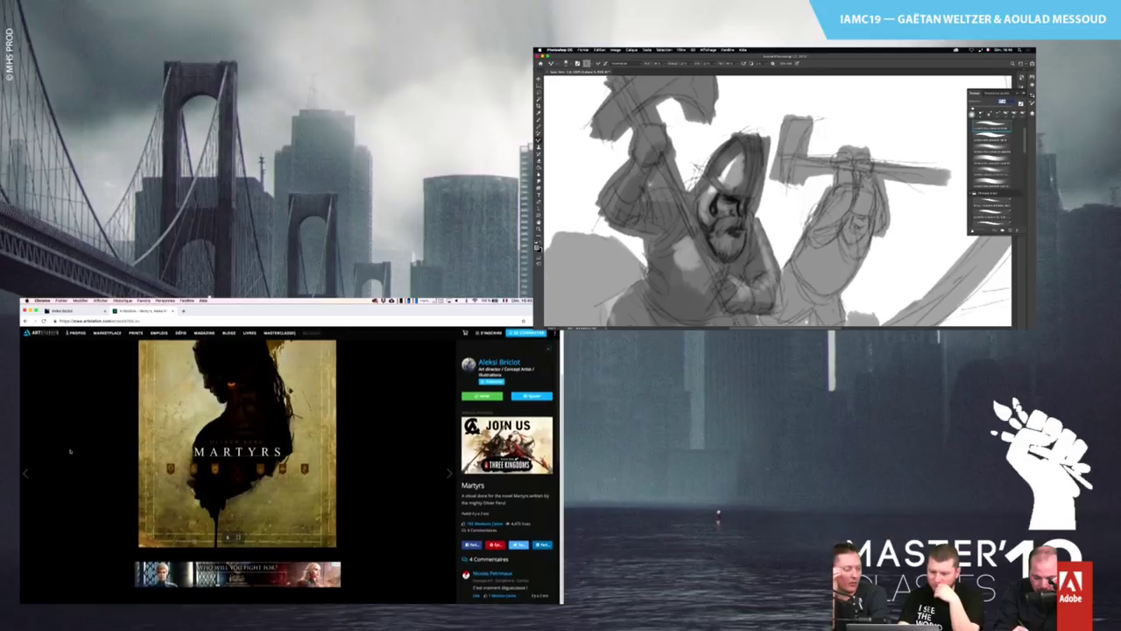
pyautogui.click(70, 451)
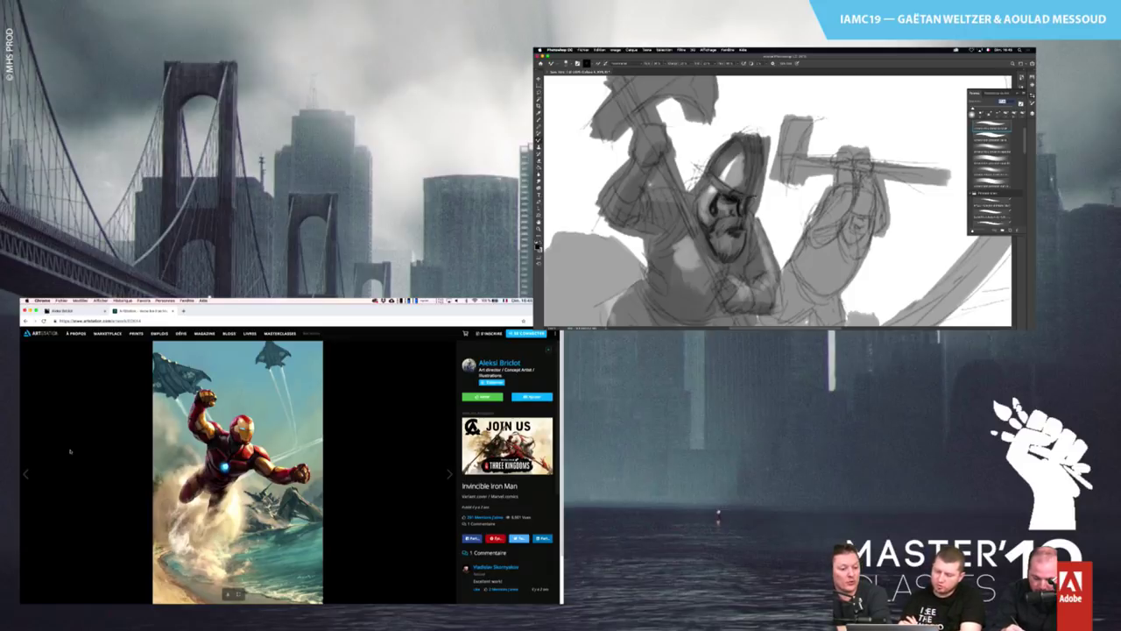
pyautogui.click(70, 451)
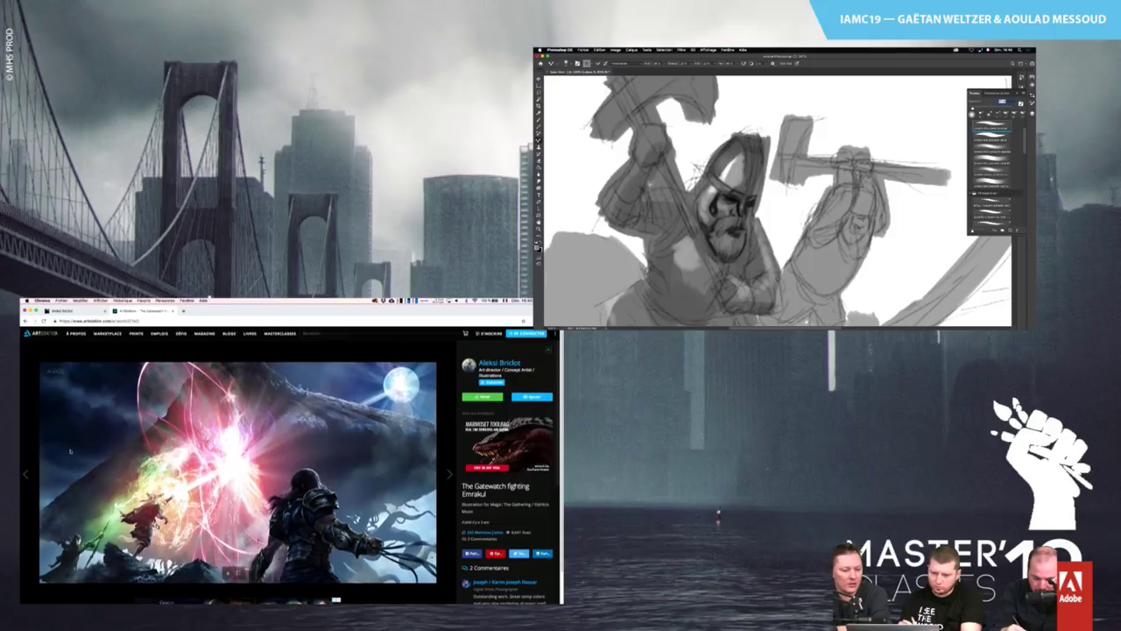
pyautogui.click(70, 451)
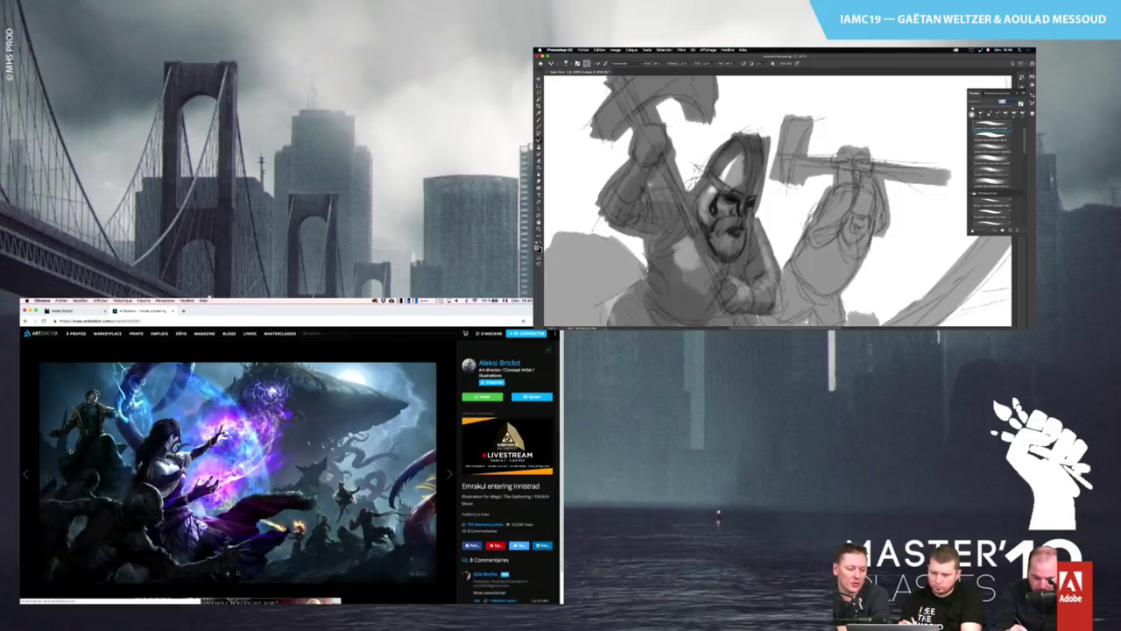
pyautogui.press('x')
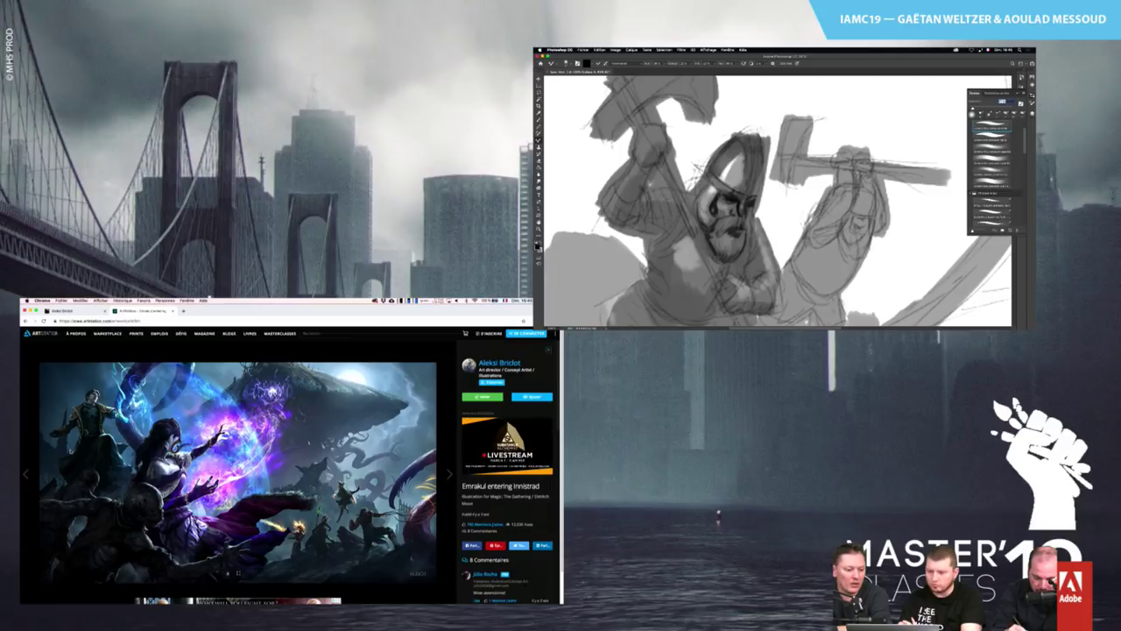
pyautogui.press('x')
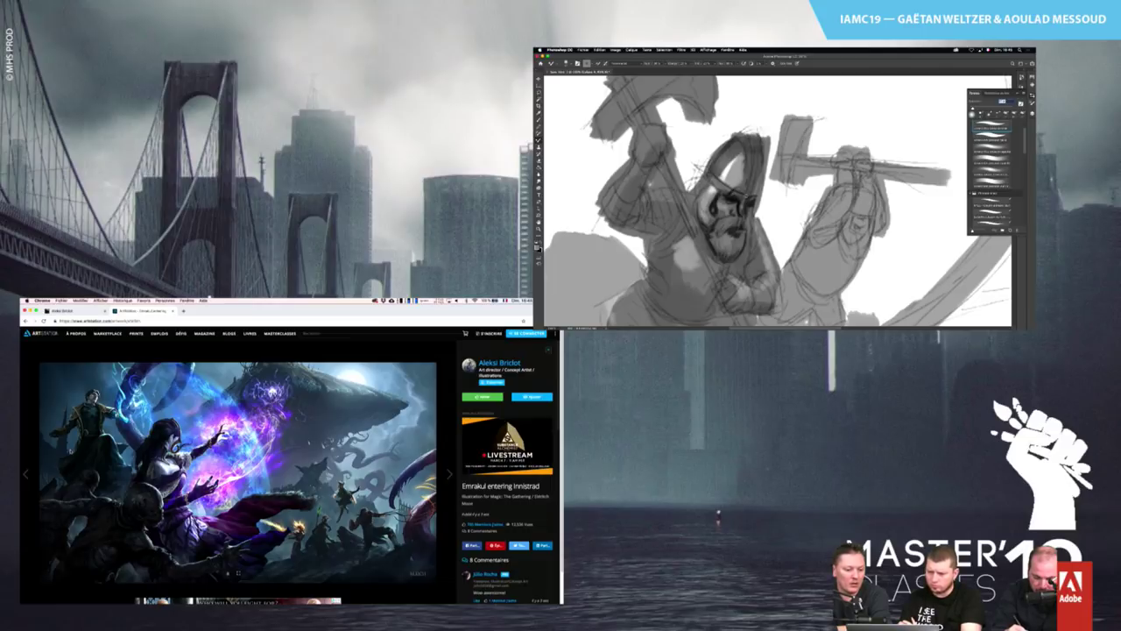
# Advance to the "Ravnica Archon" artwork and examine its creature variants down to the last image
pyautogui.click(70, 450)
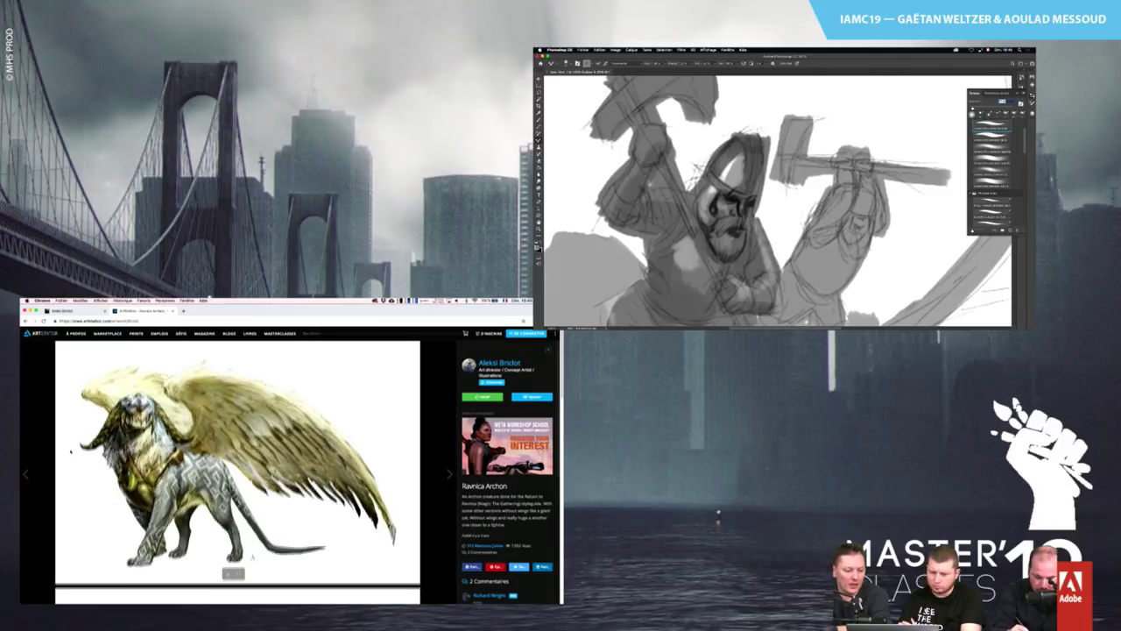
pyautogui.scroll(-5, 70, 450)
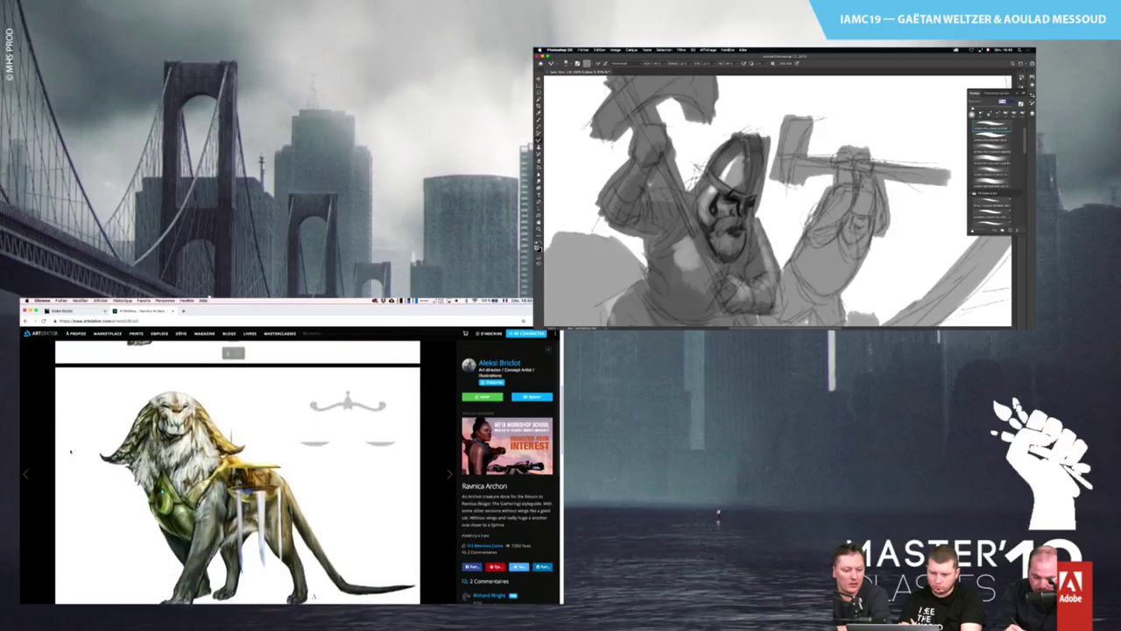
pyautogui.scroll(-8, 70, 450)
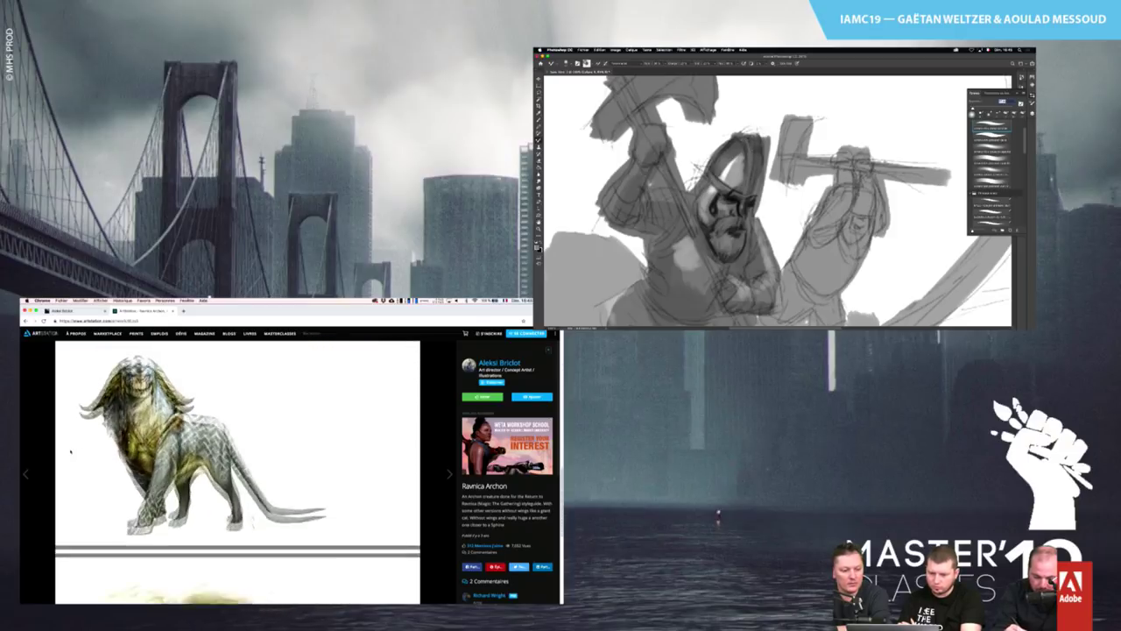
pyautogui.scroll(-6, 70, 450)
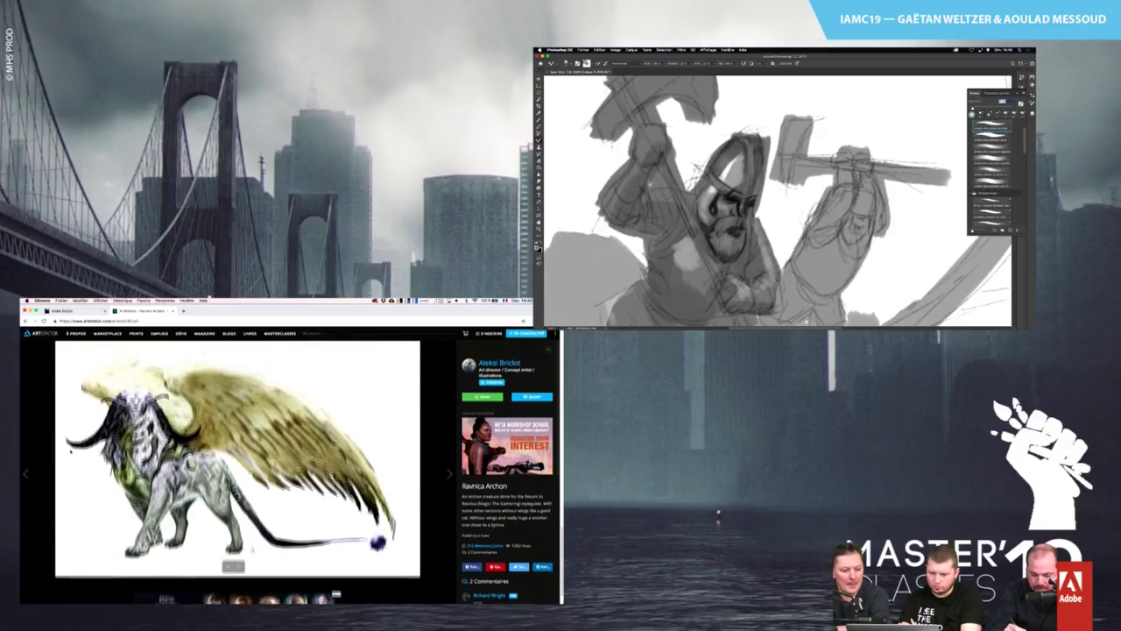
# Page past "HERO" and the angel concept art to "Tribute to Otomo" and examine its black-and-white ink version
pyautogui.press('Right')
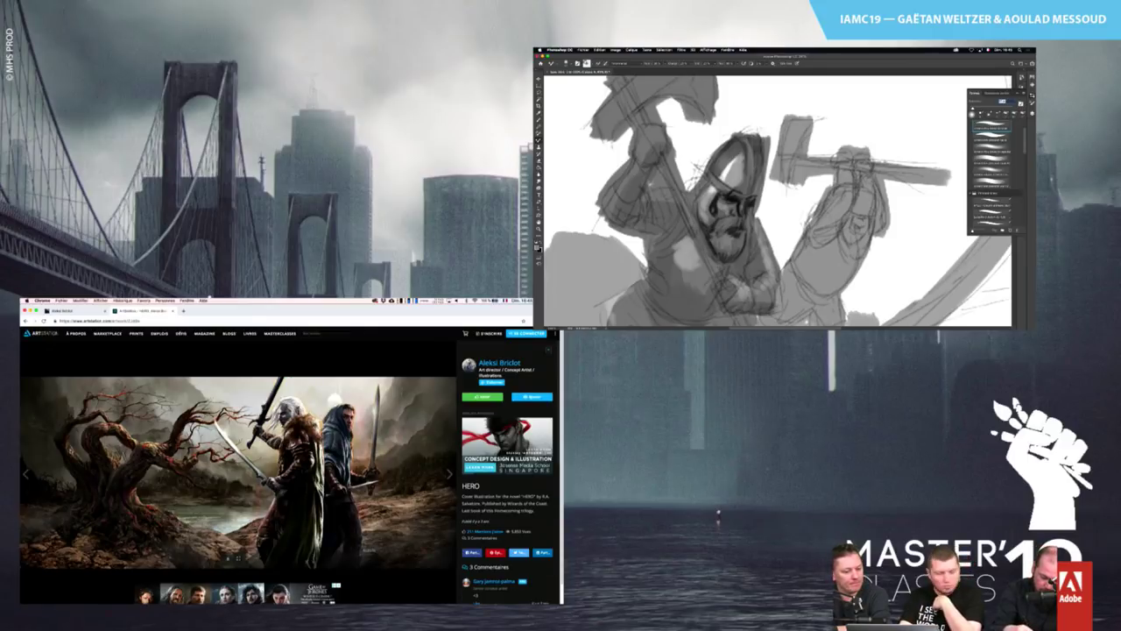
pyautogui.click(26, 473)
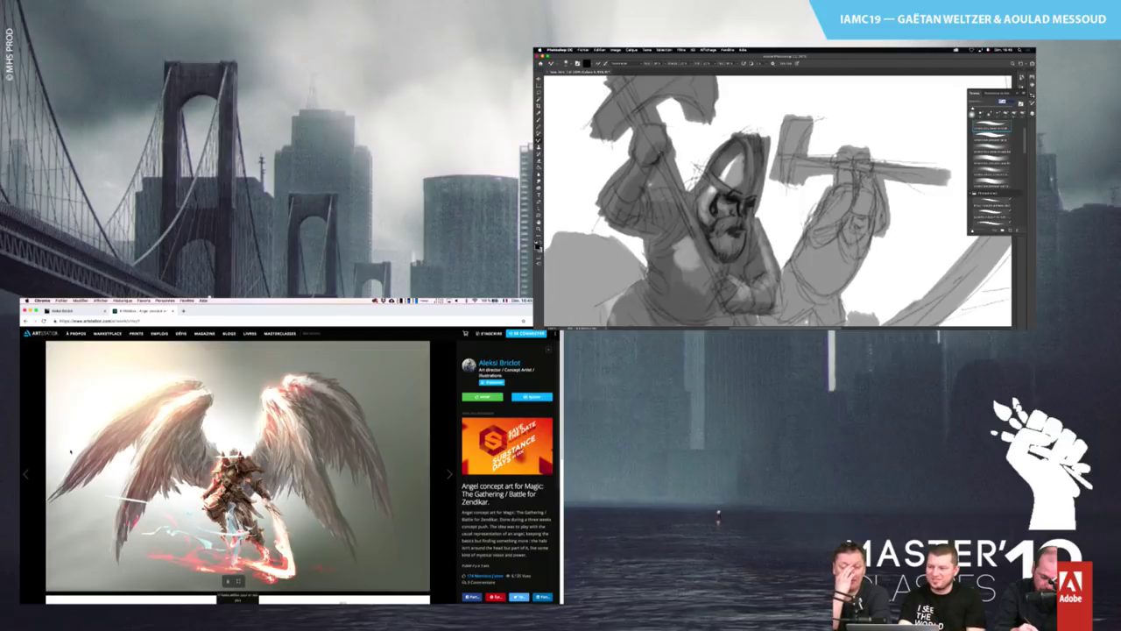
pyautogui.press('Left')
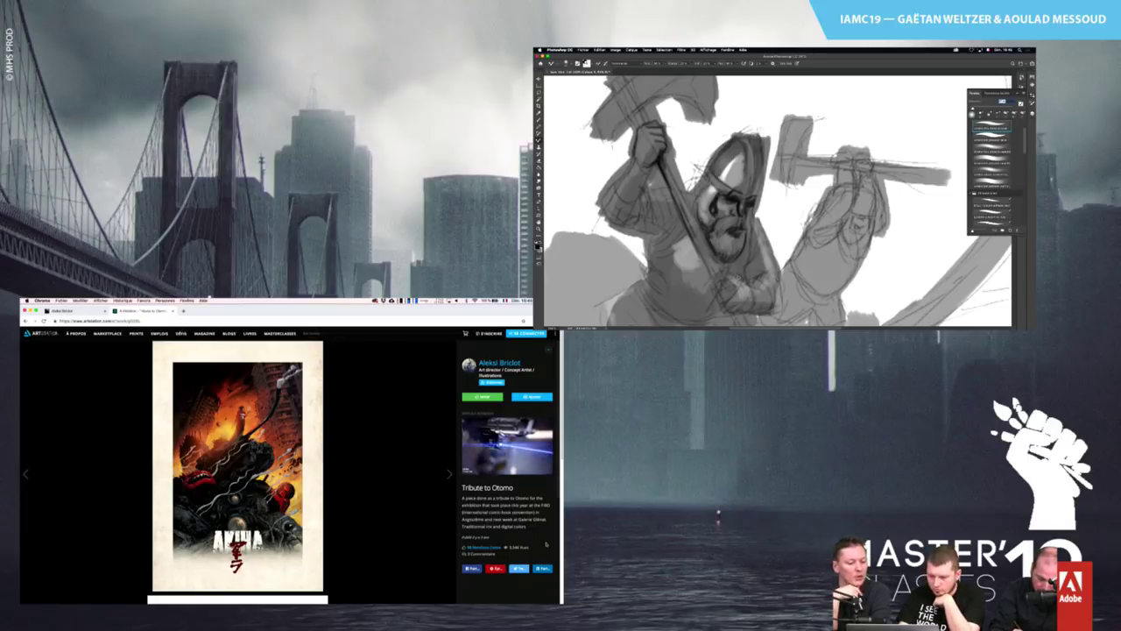
pyautogui.scroll(-3, 546, 544)
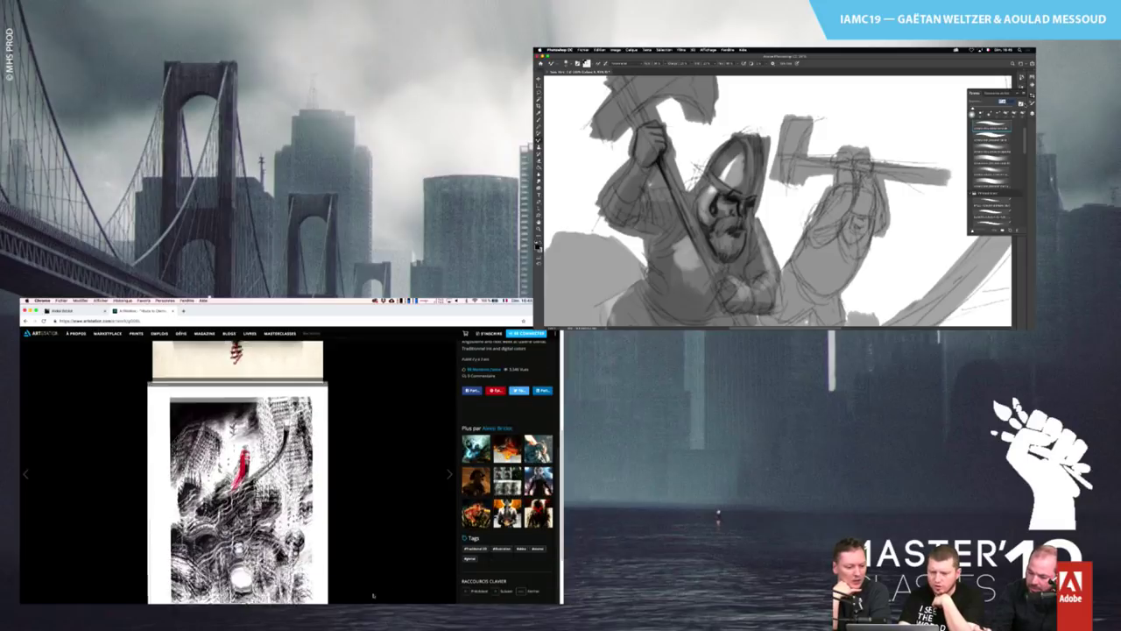
pyautogui.scroll(-5, 373, 595)
pyautogui.scroll(1, 373, 596)
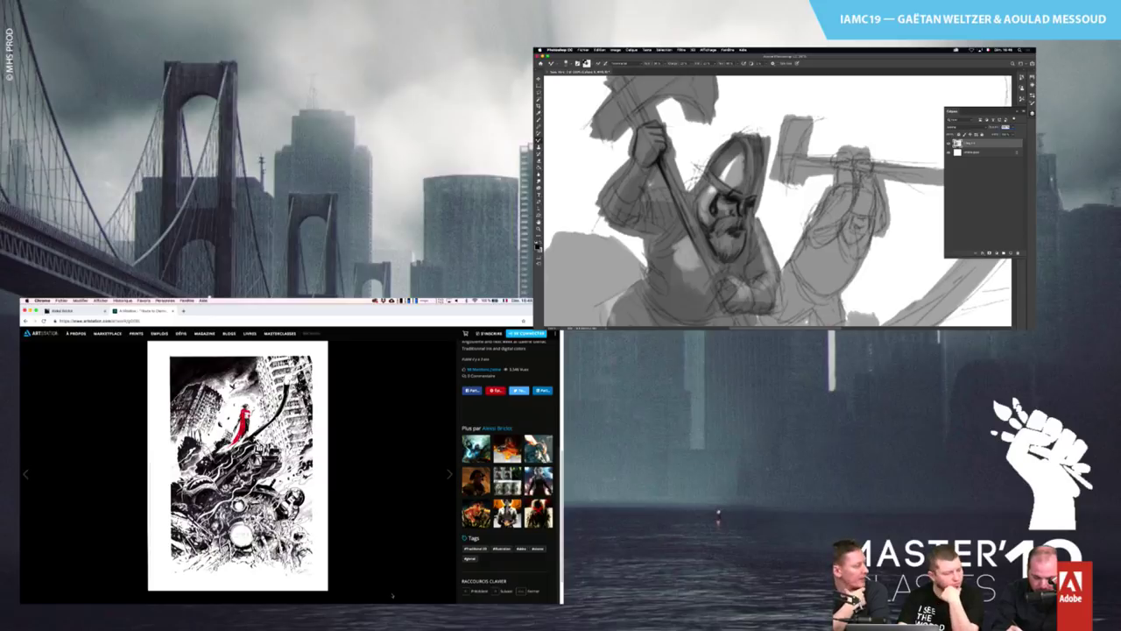
pyautogui.scroll(-2, 392, 595)
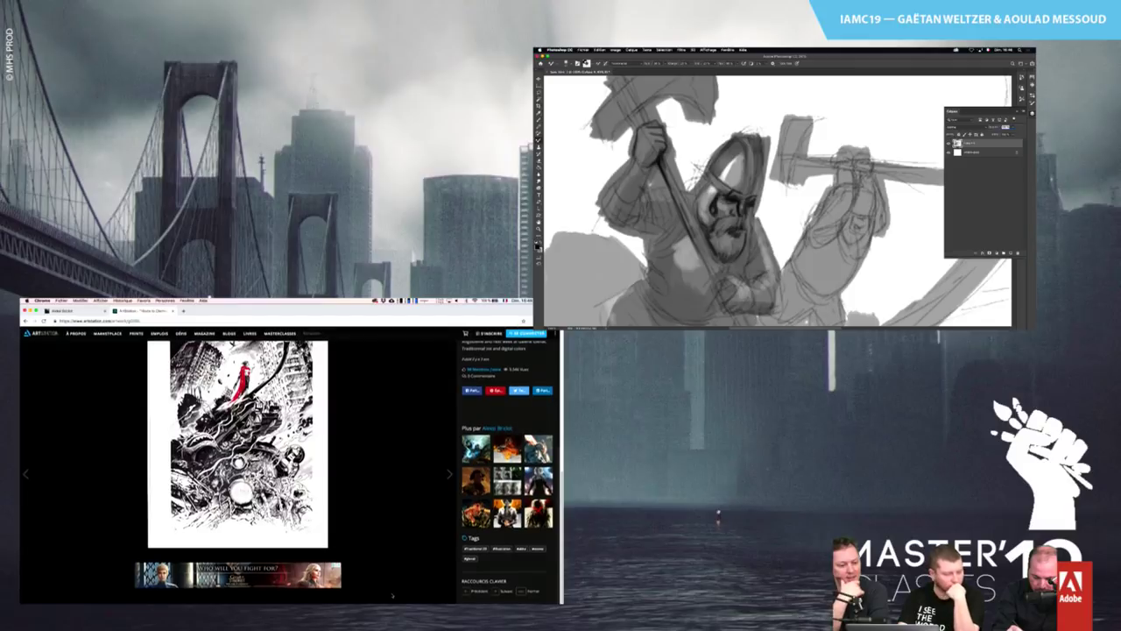
pyautogui.scroll(2, 391, 595)
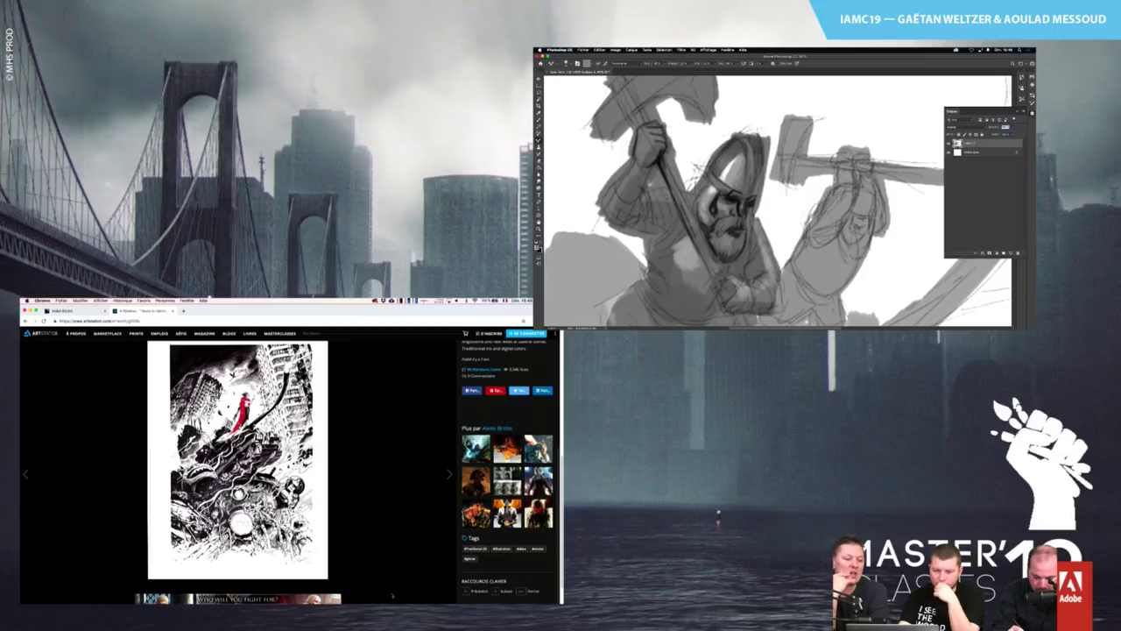
# Advance to the "Infinity NS3 Human Sphere" artwork and examine the full battle illustration
pyautogui.press('Right')
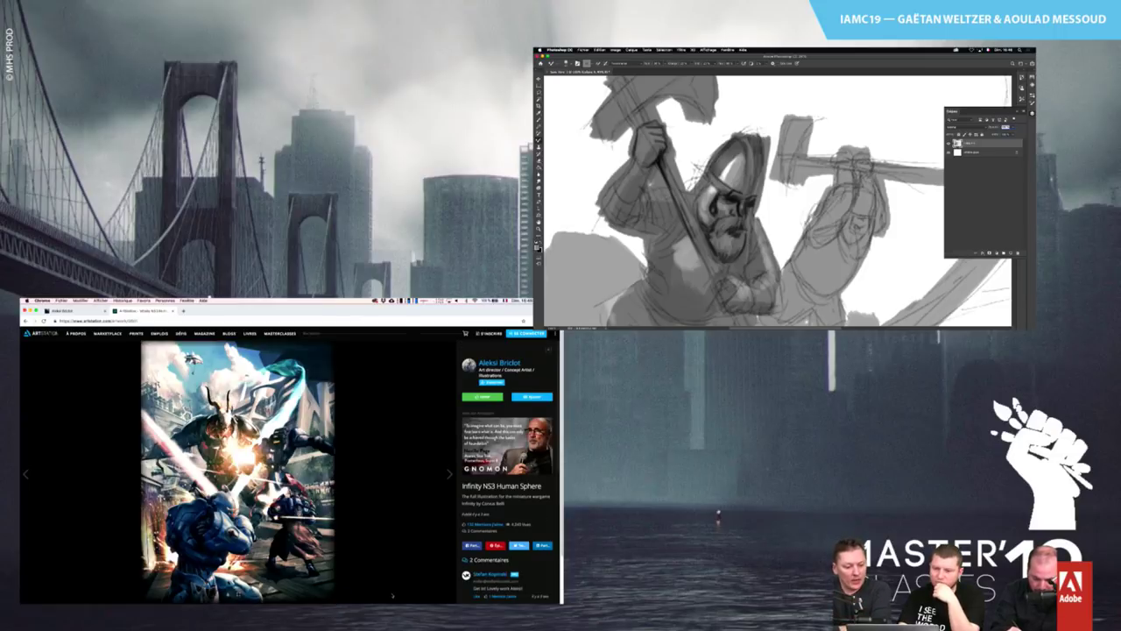
pyautogui.scroll(-2, 393, 596)
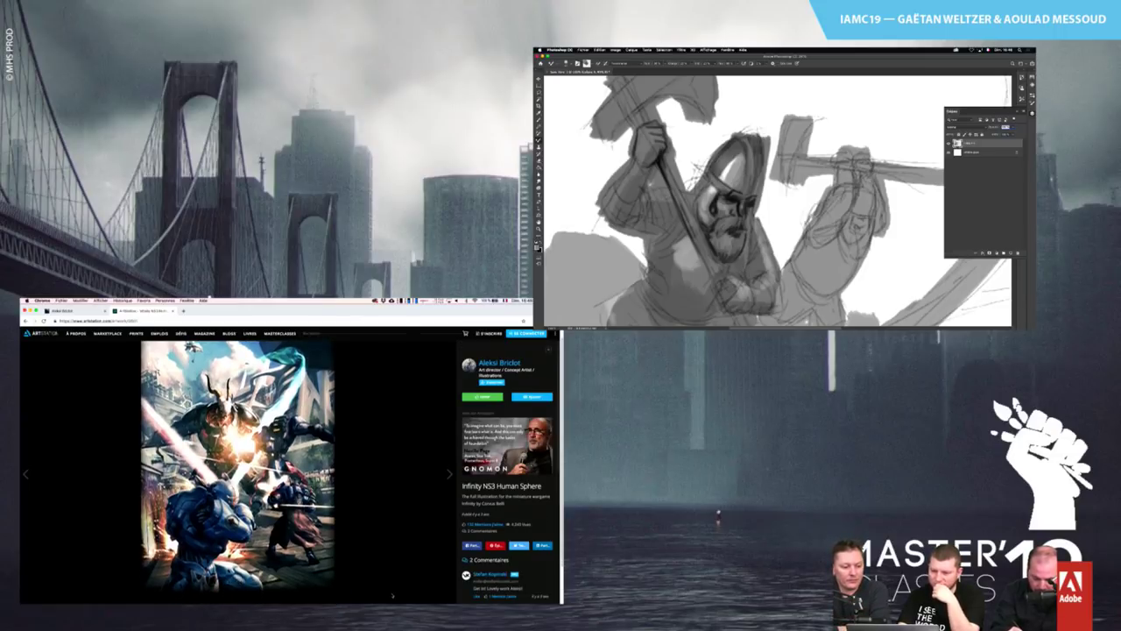
pyautogui.scroll(2, 392, 595)
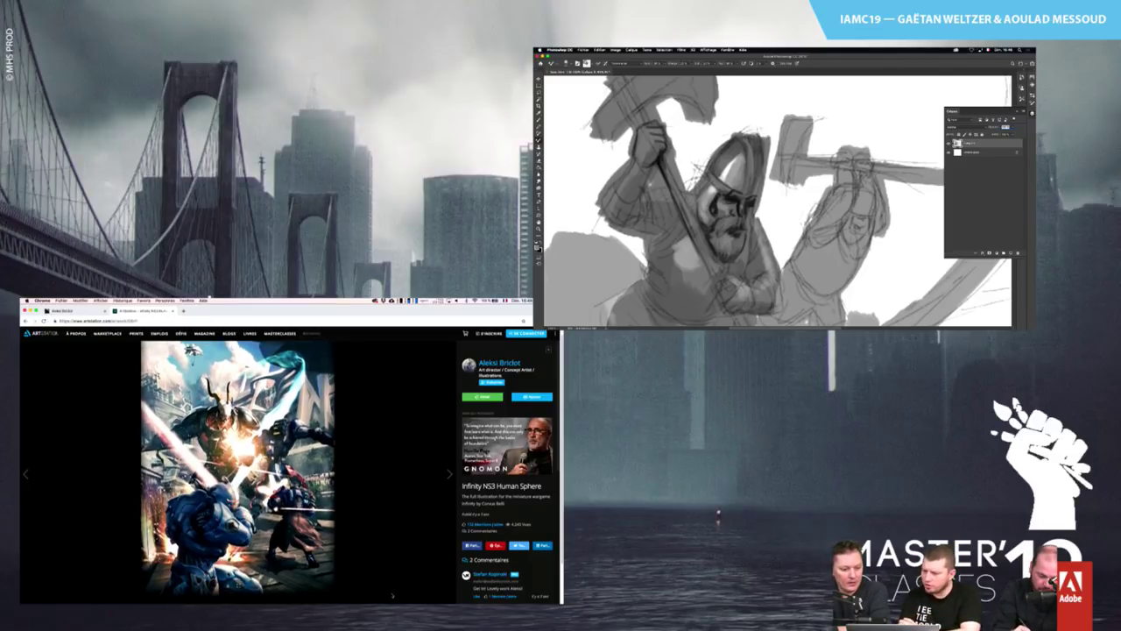
pyautogui.scroll(1, 392, 596)
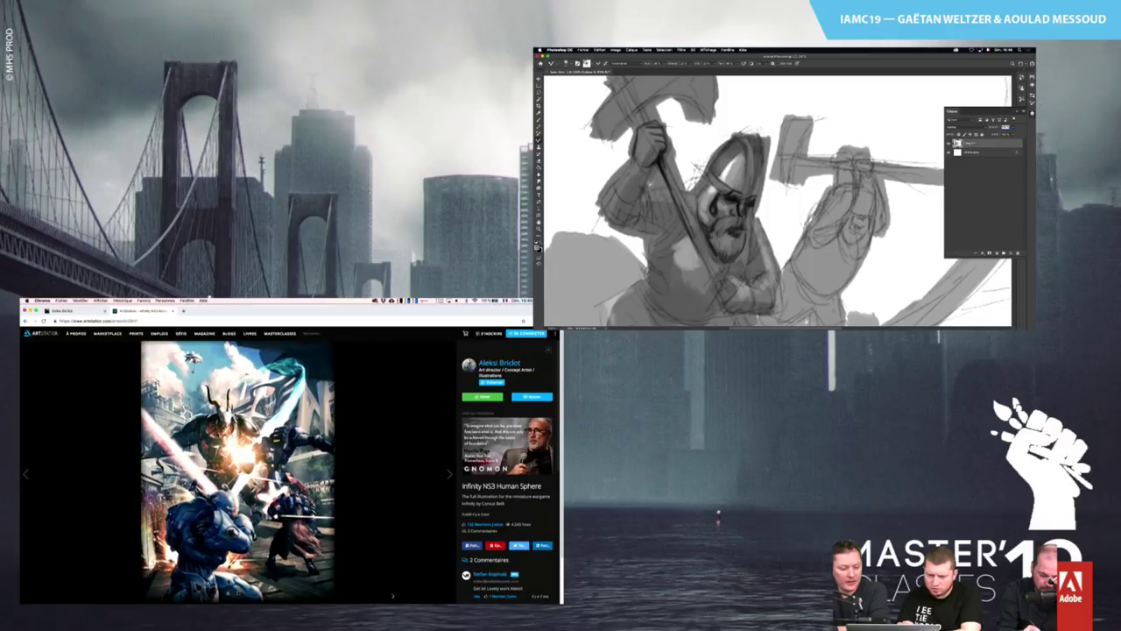
pyautogui.scroll(-2, 392, 595)
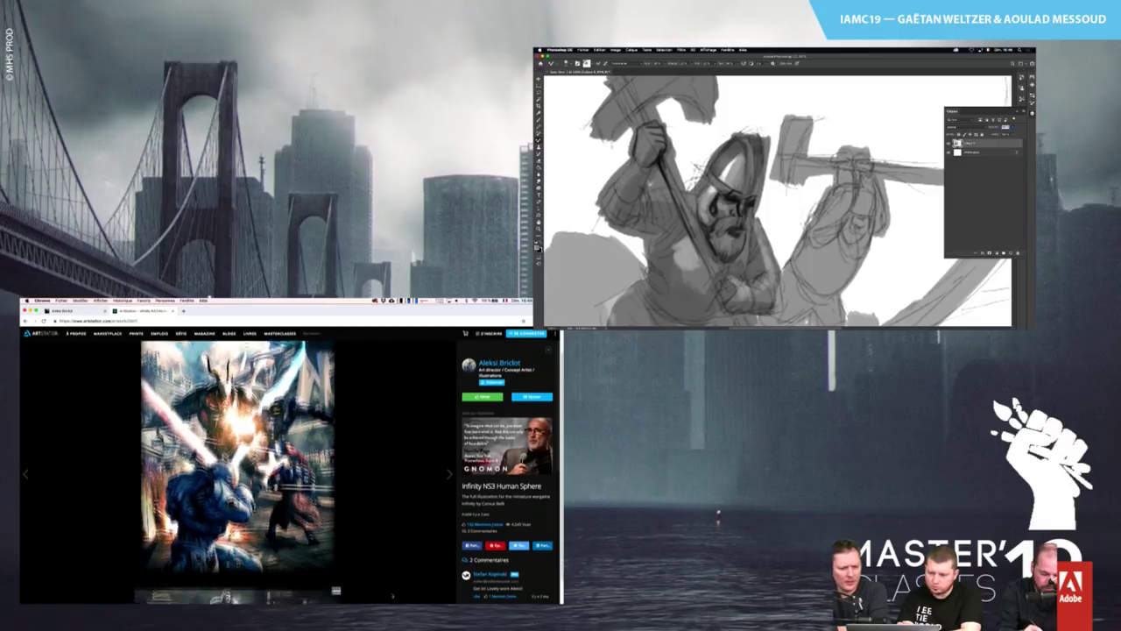
pyautogui.scroll(2, 392, 596)
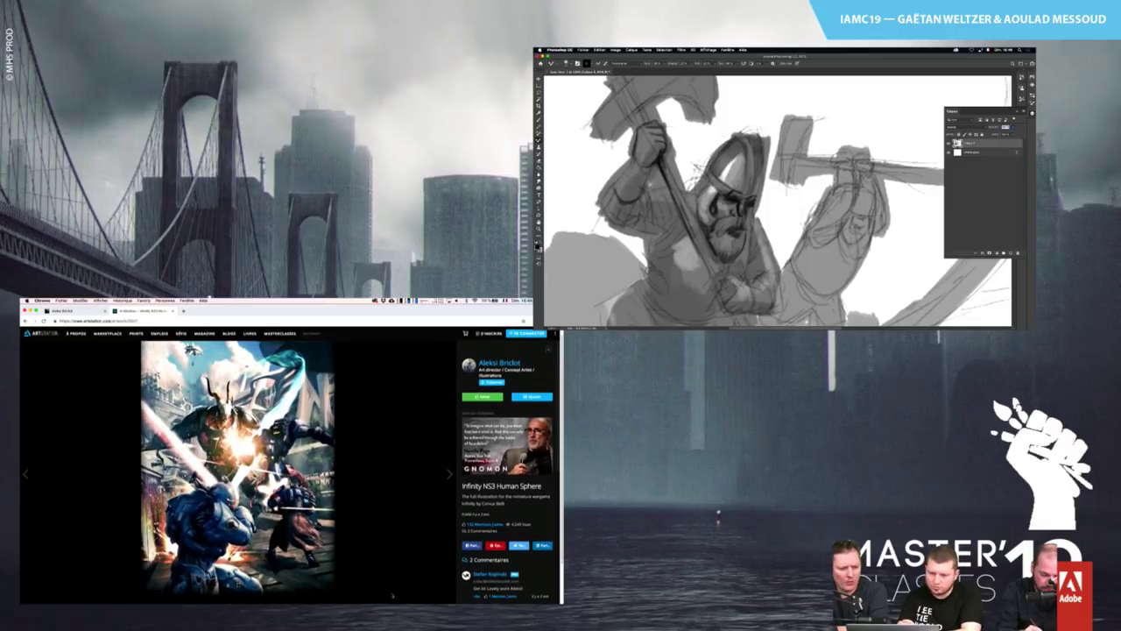
# View the "Infinity NS3 Human Sphere 02" and "01" covers and continue to "Nahiri, The Harbinger"
pyautogui.press('Right')
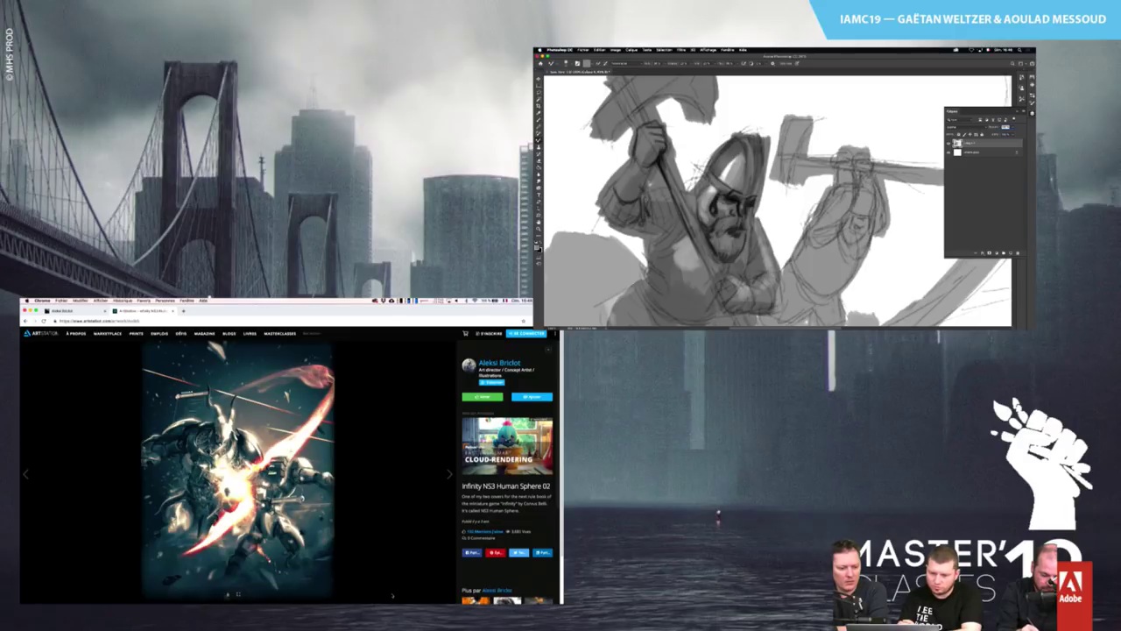
pyautogui.press('Left')
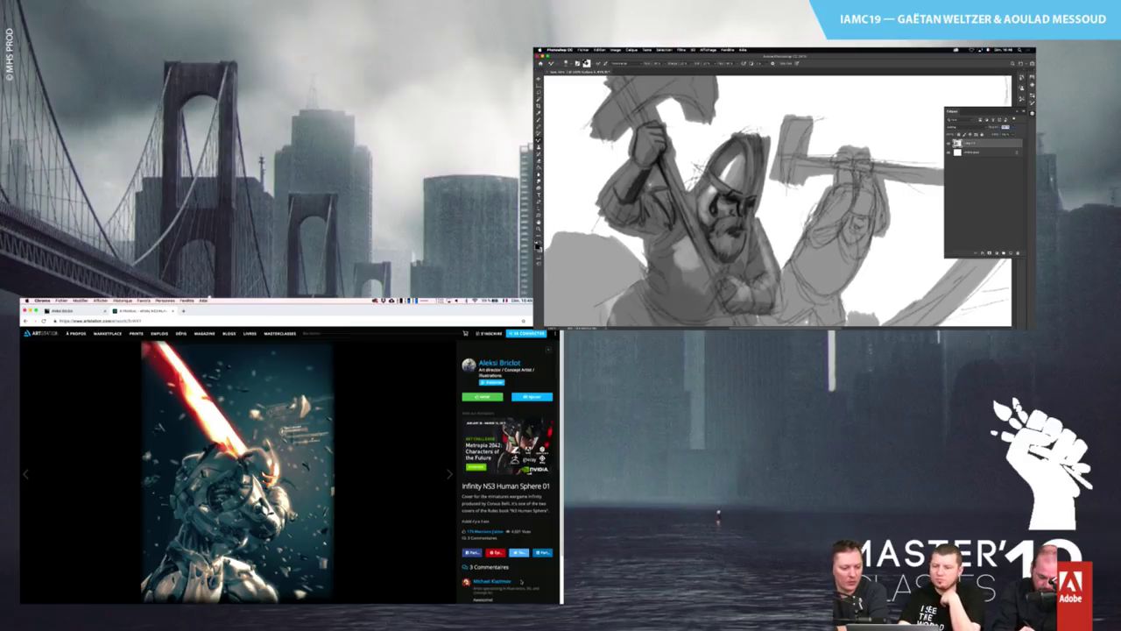
pyautogui.press('Right')
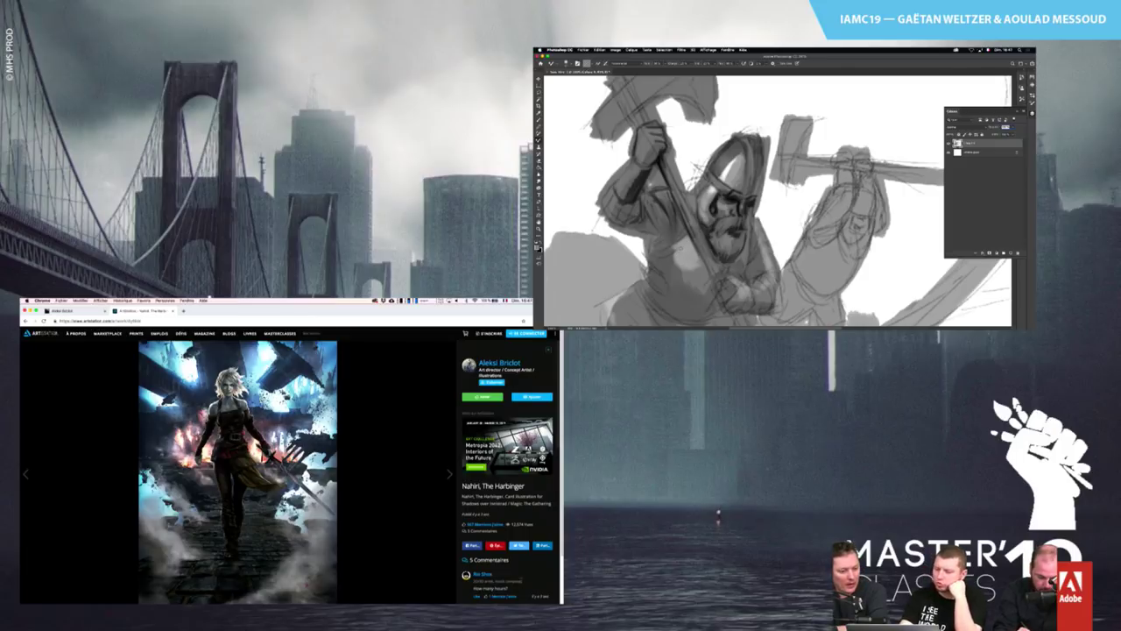
# View the "Battle for Zendikar" concept artworks, from the floating-rock landscape to the Eldrazi creature standing above the cliffs
pyautogui.press('Right')
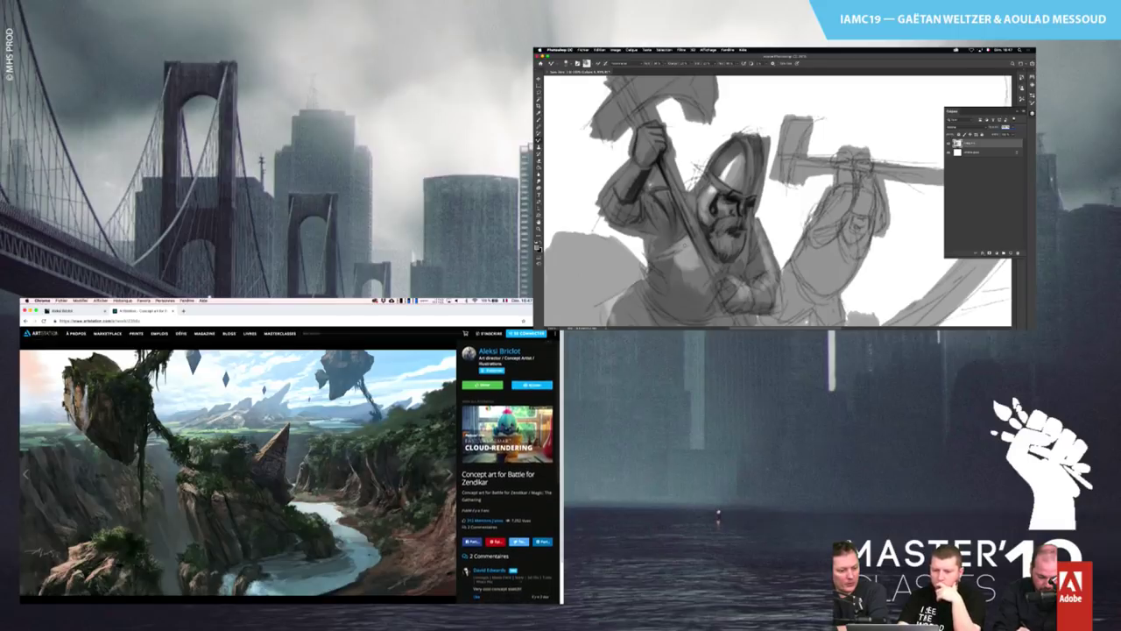
pyautogui.scroll(-1, 440, 594)
pyautogui.scroll(1, 441, 593)
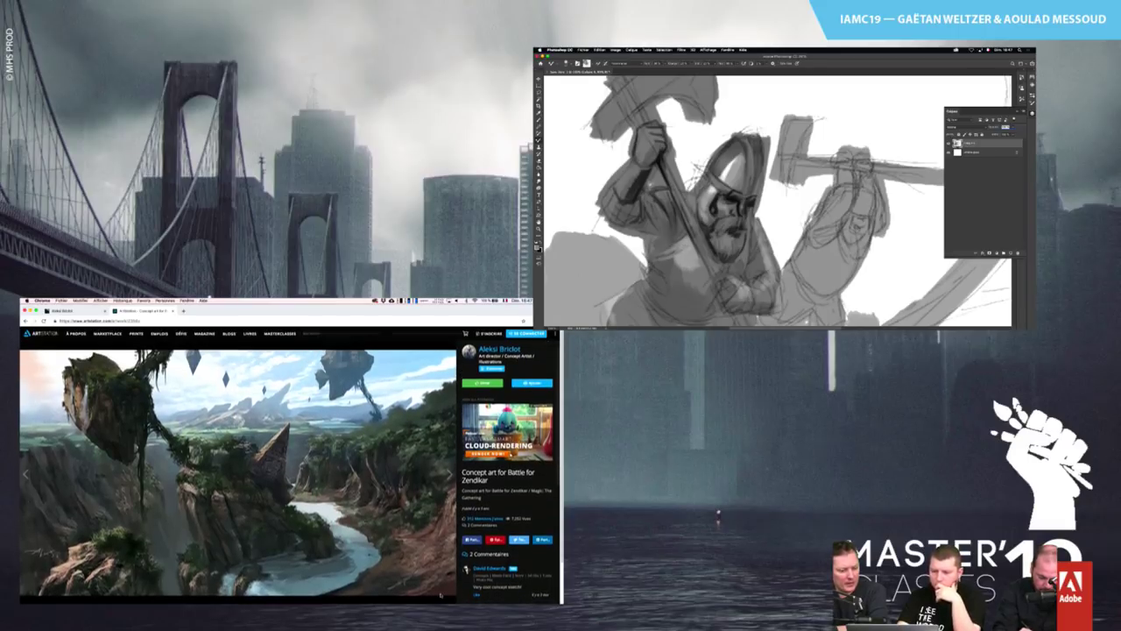
pyautogui.press('Right')
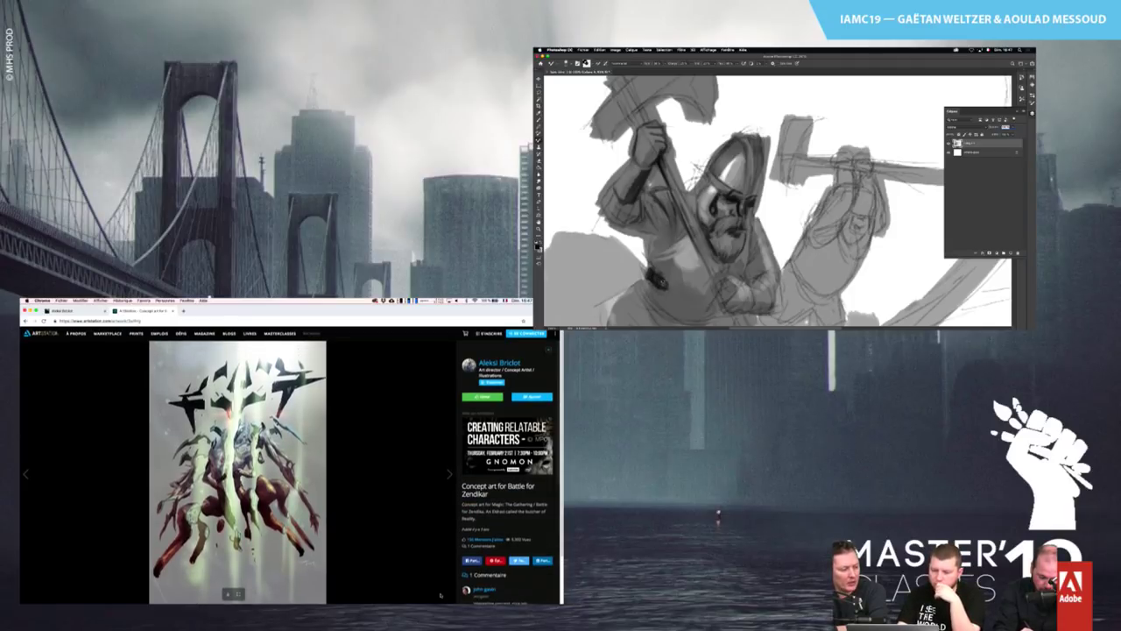
pyautogui.press('Right')
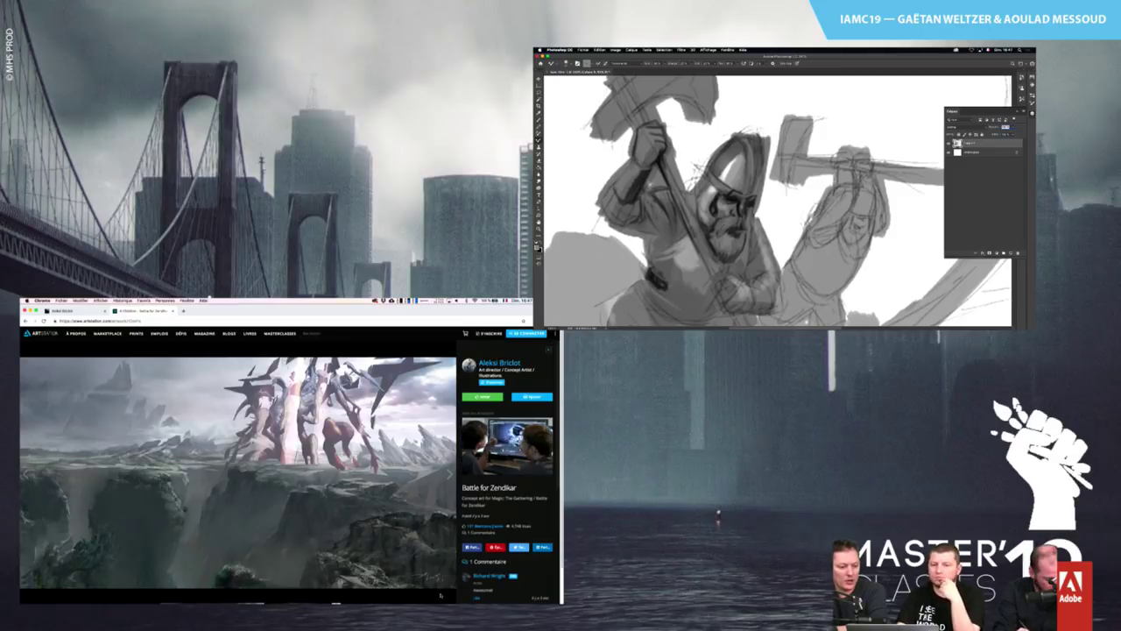
pyautogui.moveTo(703, 284); pyautogui.dragTo(709, 257)
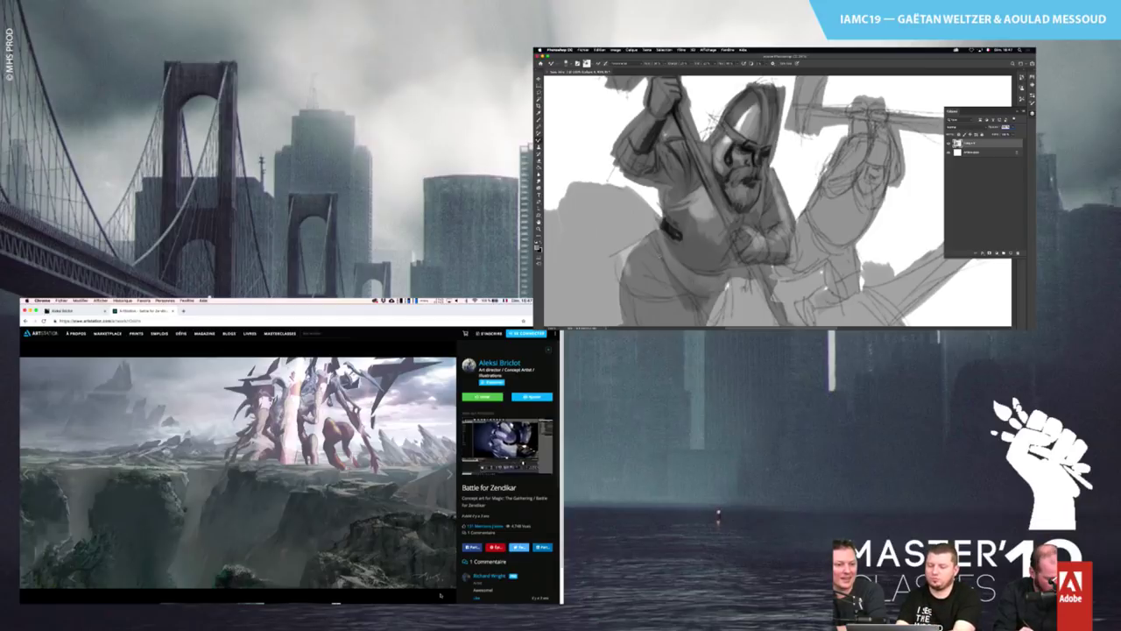
# Search Google in a new browser tab for the artist's name followed by "bande dessinée"
pyautogui.press('super+t')
pyautogui.write('ale')
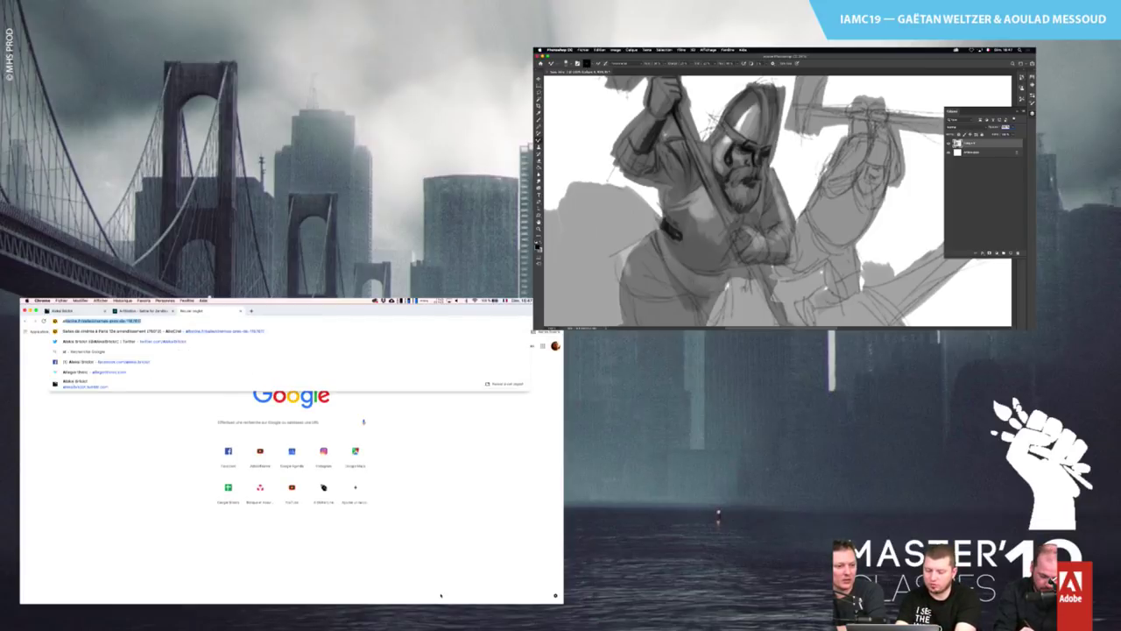
pyautogui.write('ksi bric')
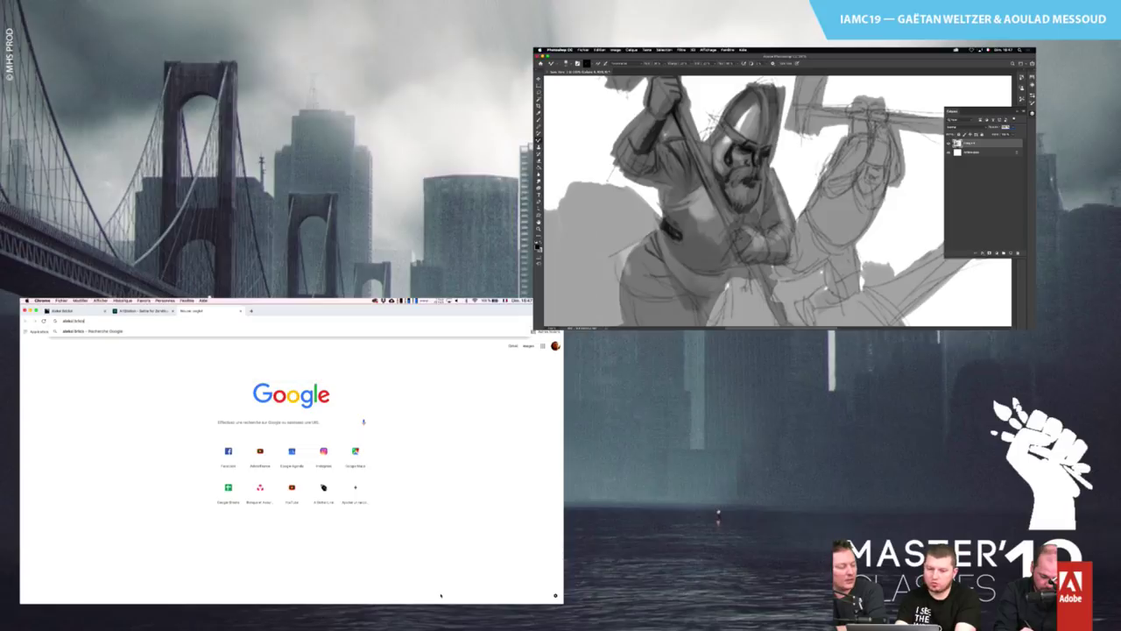
pyautogui.write('lot')
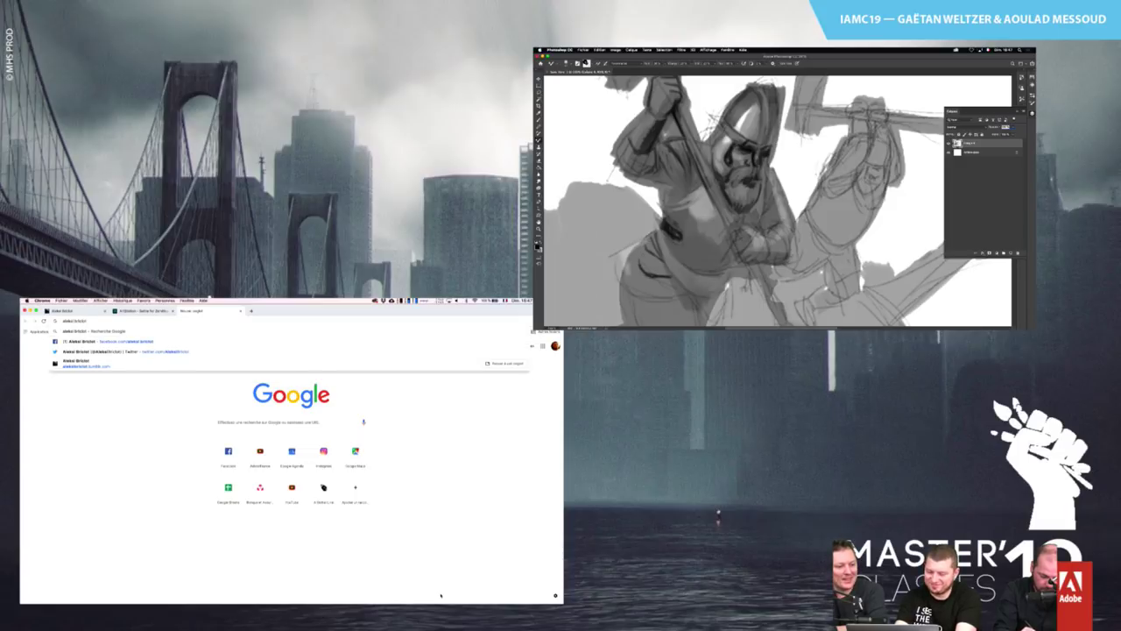
pyautogui.write(' bande dessinée')
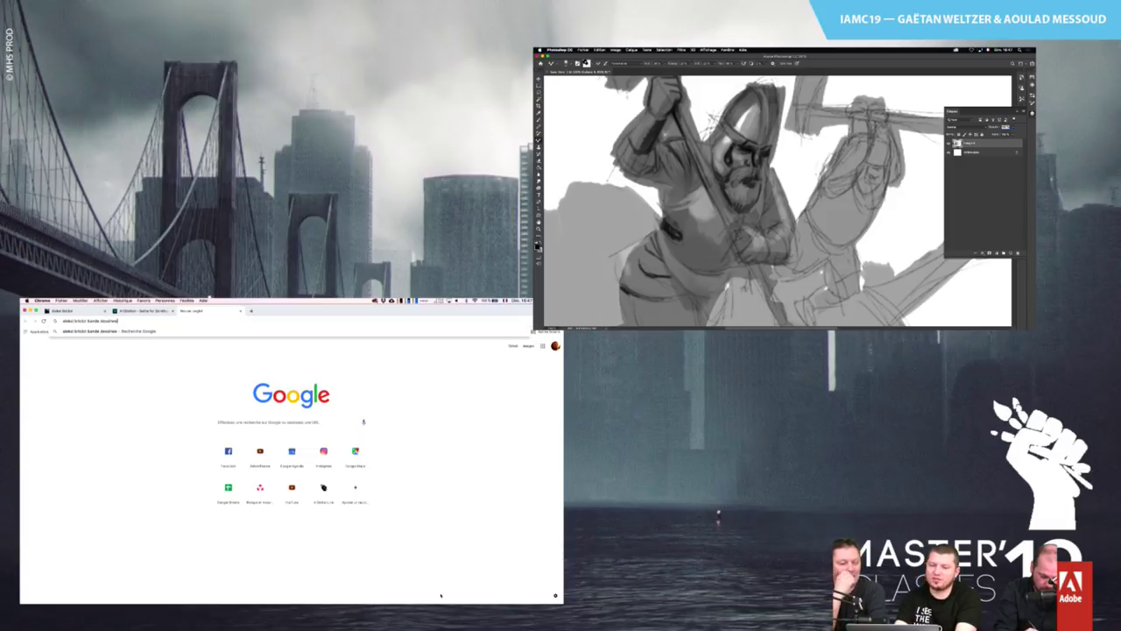
pyautogui.press('Return')
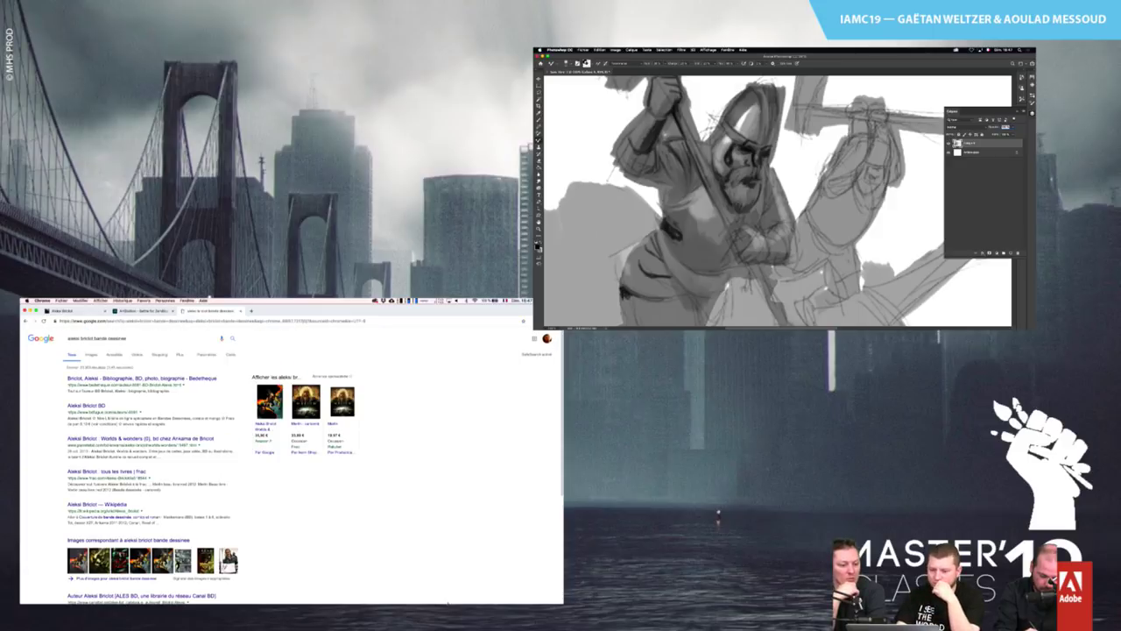
# Look through the web results for the artist's comics and switch to the image results
pyautogui.scroll(-4, 757, 201)
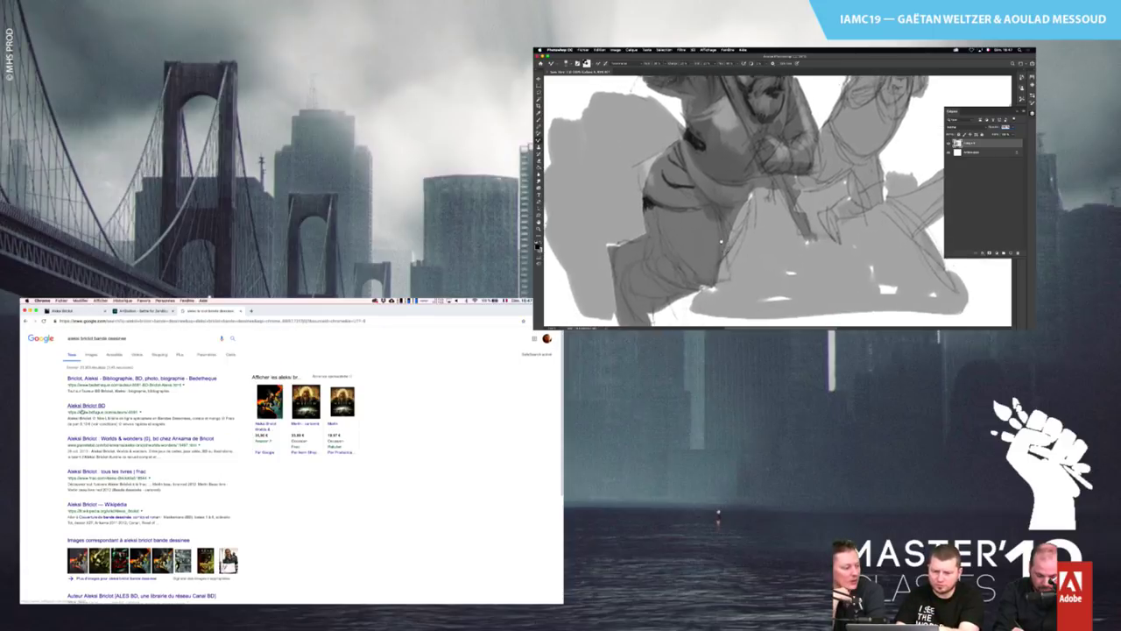
pyautogui.scroll(-5, 194, 420)
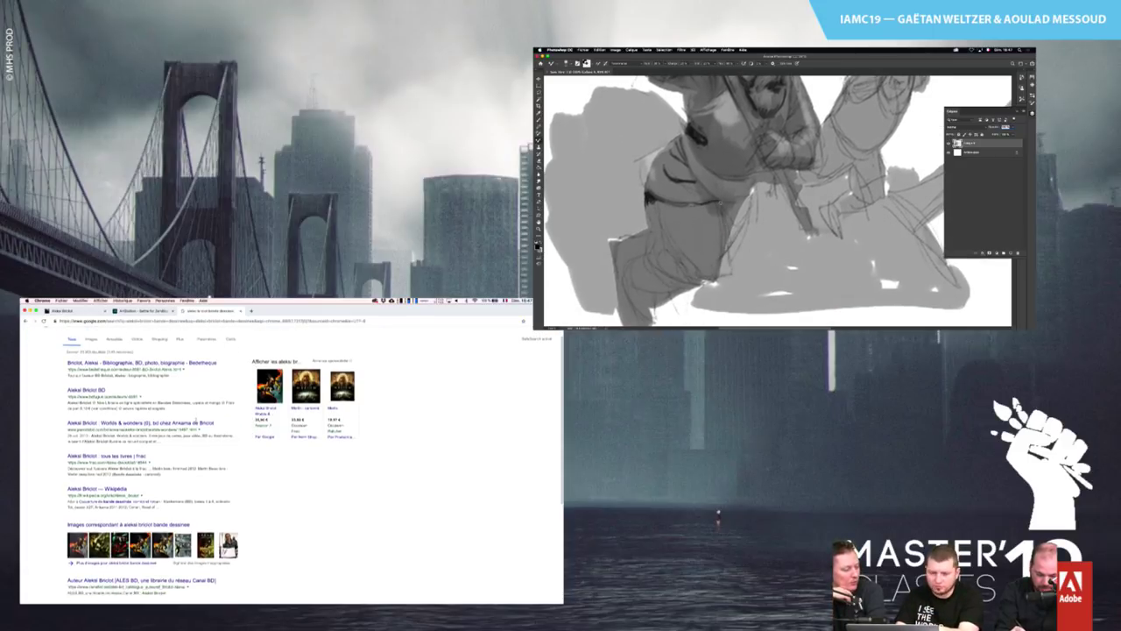
pyautogui.scroll(-2, 194, 421)
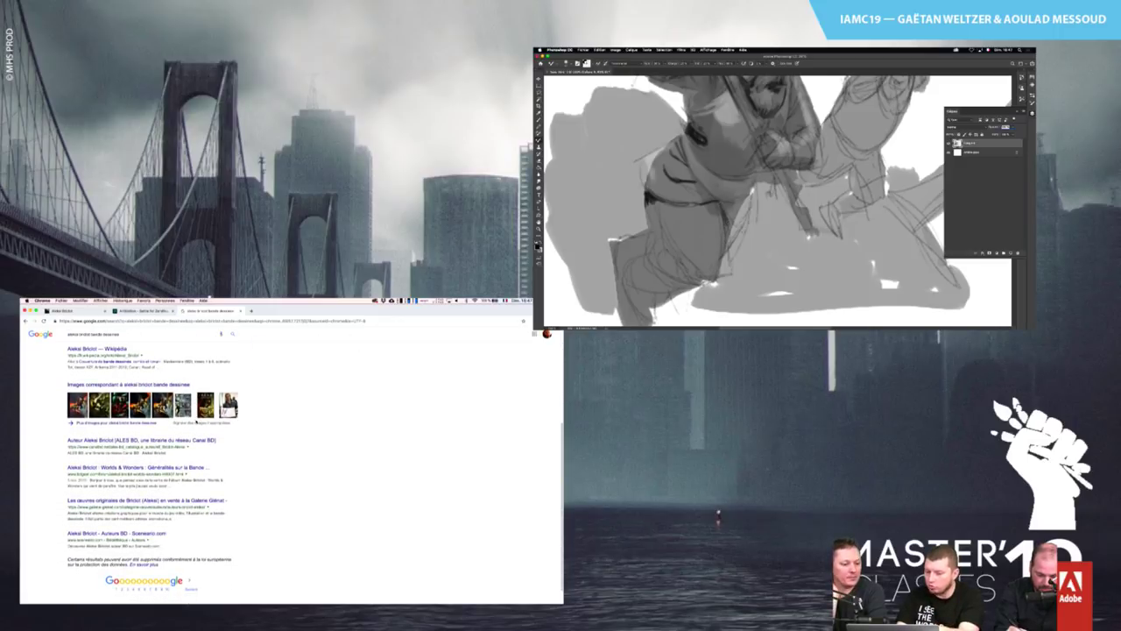
pyautogui.scroll(7, 172, 420)
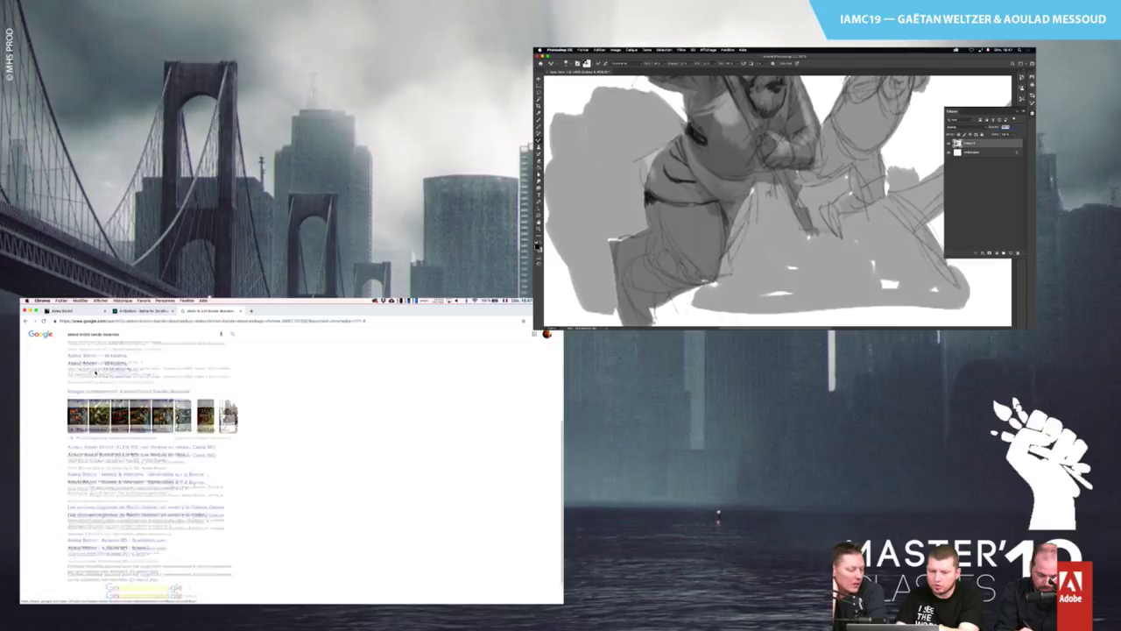
pyautogui.click(92, 355)
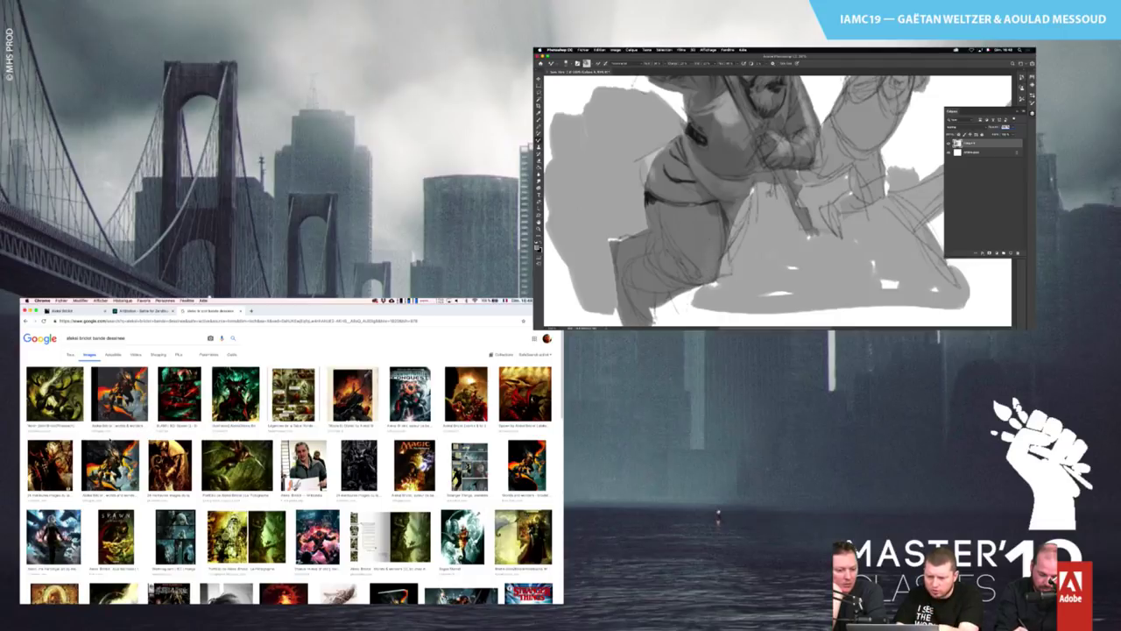
# Preview the "worlds & wonders" cover and page through the Spawn art, comic page and Akira tribute to the "Annihilation Conquest" cover
pyautogui.click(119, 394)
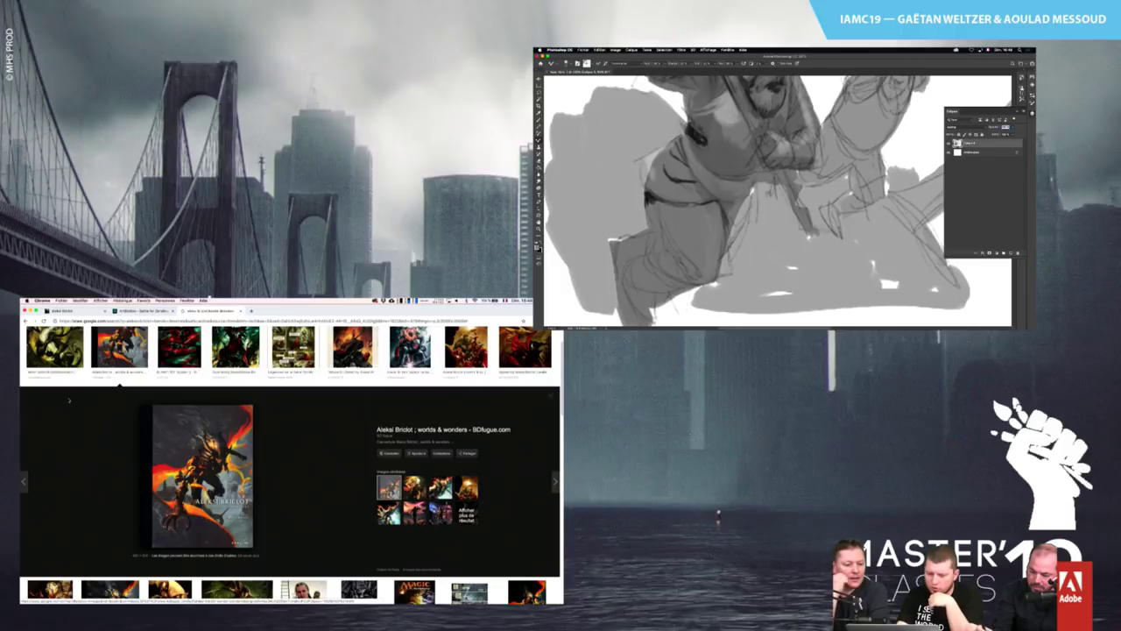
pyautogui.press('Right')
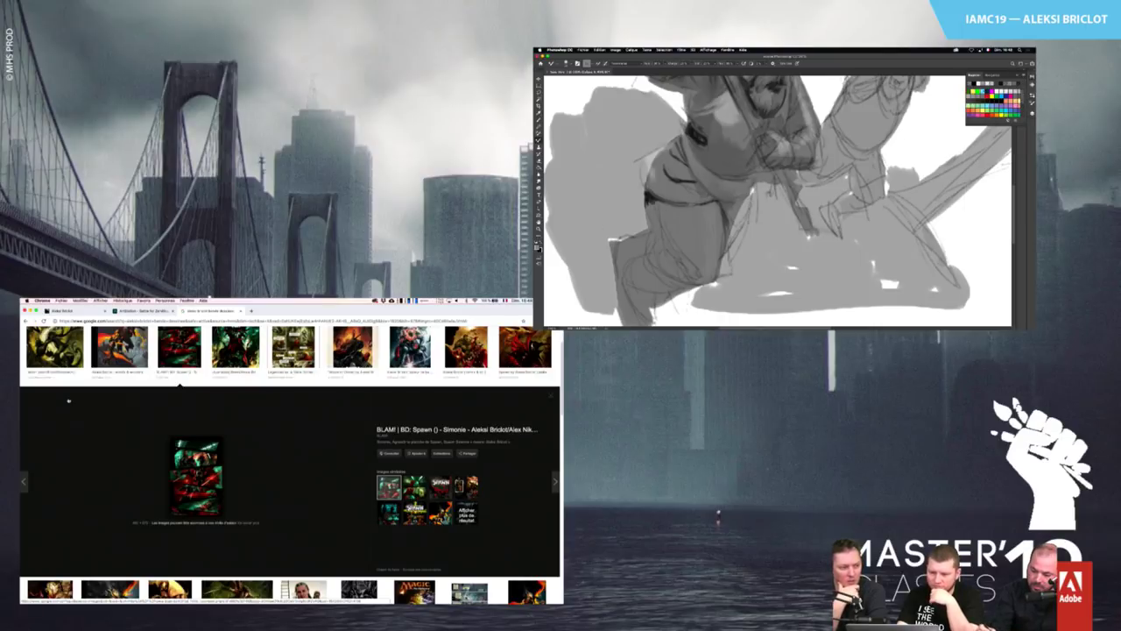
pyautogui.press('Right')
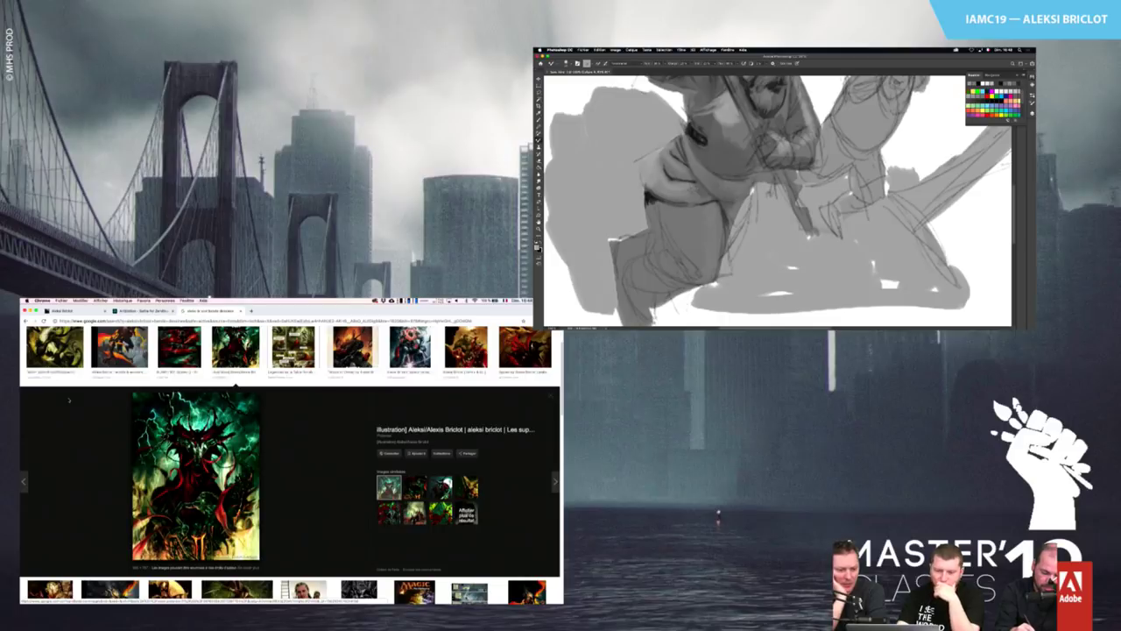
pyautogui.press('Right')
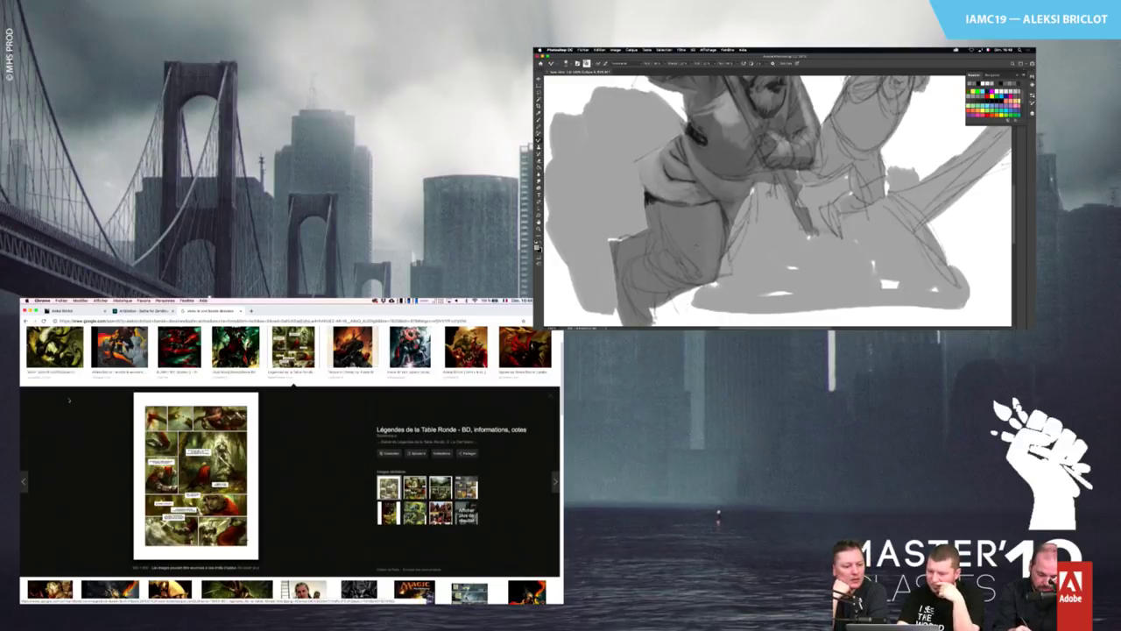
pyautogui.press('Right')
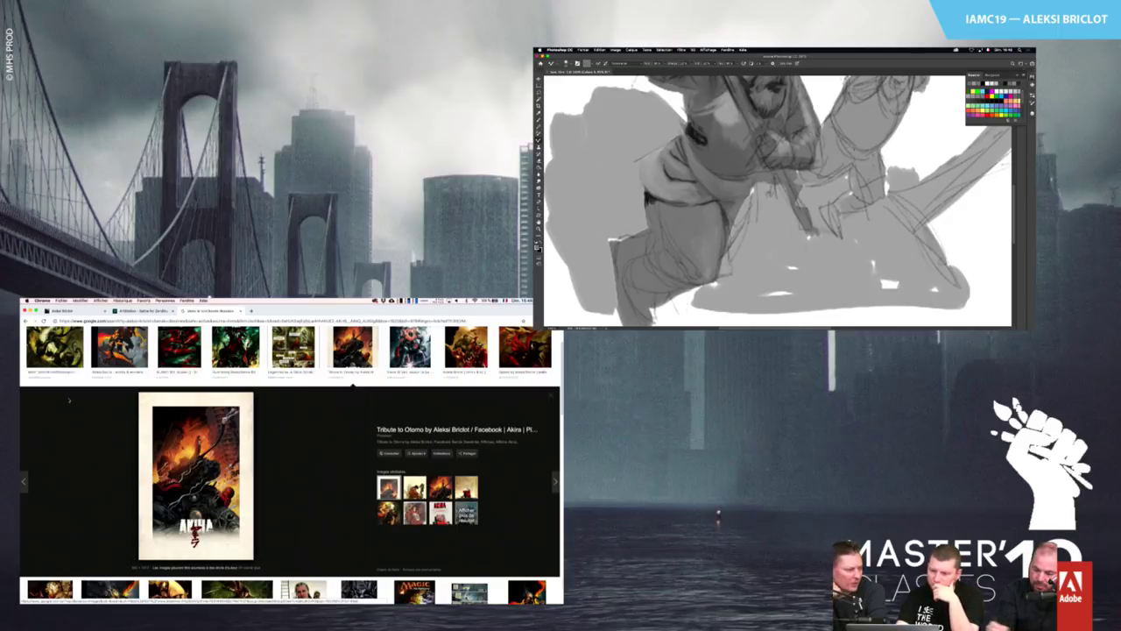
pyautogui.press('Right')
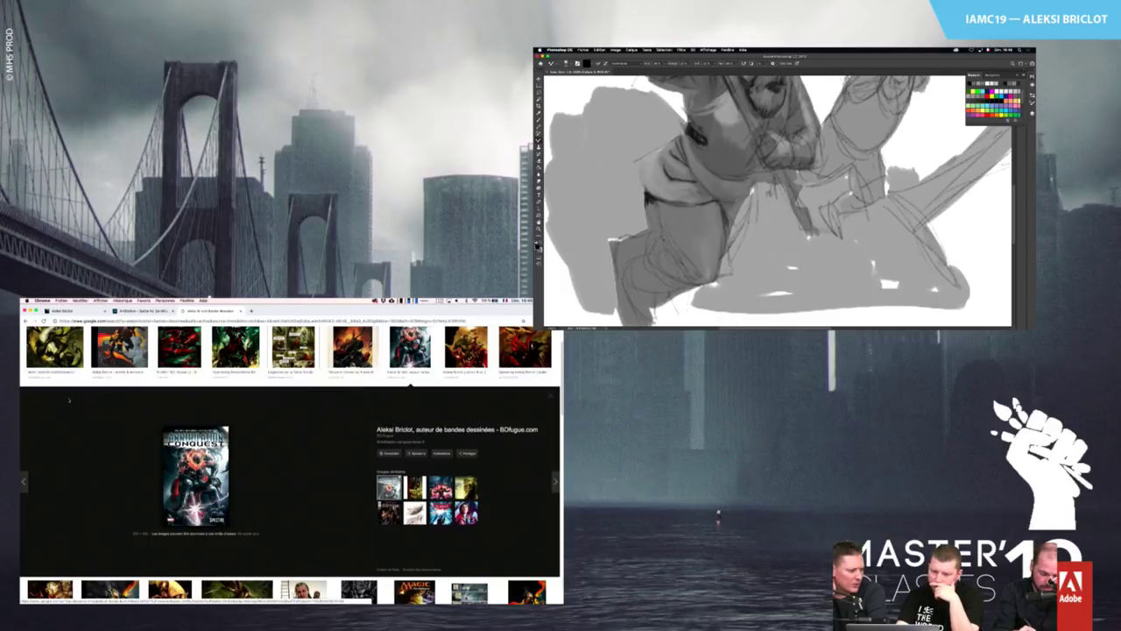
# In Photoshop, paint dark fold shadows along the front warrior's thigh and around his knee
pyautogui.moveTo(648, 199)
pyautogui.mouseDown()
pyautogui.moveTo(687, 280)
pyautogui.moveTo(700, 282)
pyautogui.moveTo(658, 247)
pyautogui.moveTo(660, 275)
pyautogui.moveTo(656, 252)
pyautogui.moveTo(707, 289)
pyautogui.mouseUp()
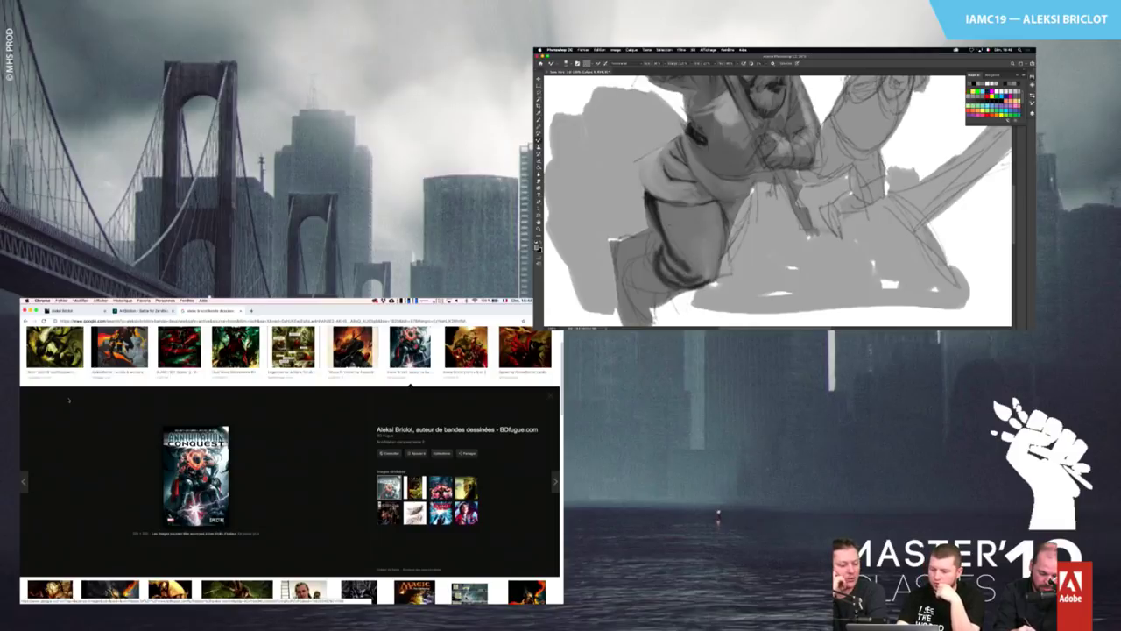
pyautogui.moveTo(653, 263)
pyautogui.mouseDown()
pyautogui.moveTo(651, 288)
pyautogui.moveTo(669, 283)
pyautogui.moveTo(639, 289)
pyautogui.moveTo(635, 275)
pyautogui.moveTo(636, 292)
pyautogui.moveTo(664, 283)
pyautogui.moveTo(652, 284)
pyautogui.moveTo(653, 268)
pyautogui.moveTo(656, 284)
pyautogui.moveTo(630, 277)
pyautogui.moveTo(653, 269)
pyautogui.moveTo(649, 296)
pyautogui.mouseUp()
# Page on through the image previews, past the leaping swordsman, the artist's photo and the black-and-white piece, to the "Magic: The Gathering" cover
pyautogui.press('Right')
pyautogui.press('Right')
pyautogui.press('Right')
pyautogui.press('Right')
pyautogui.scroll(5, 742, 232)
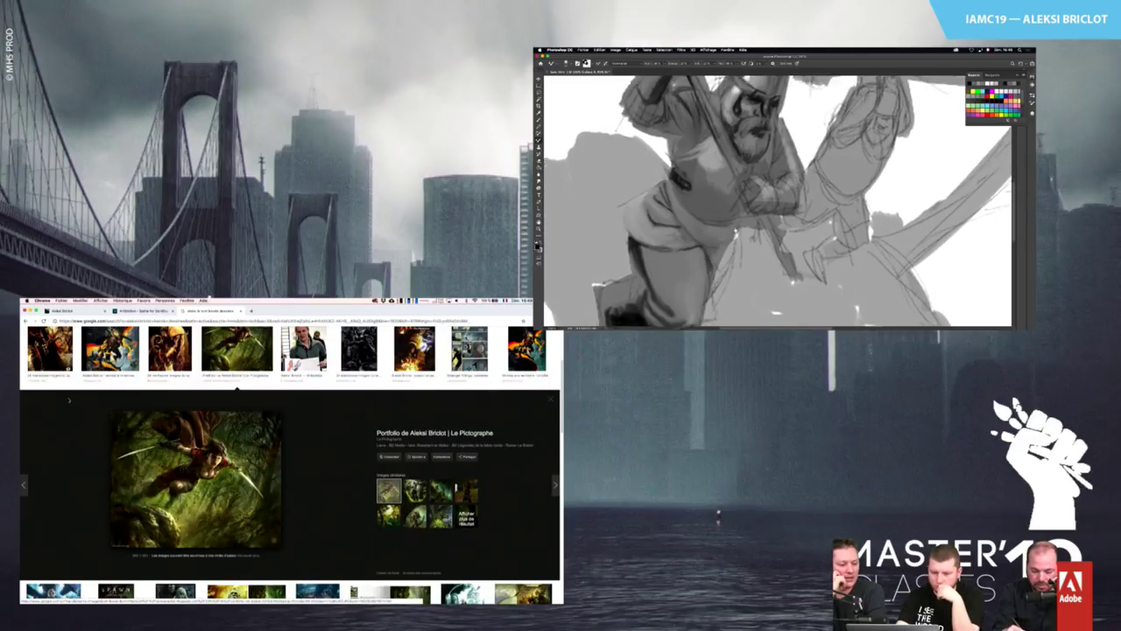
pyautogui.press('Right')
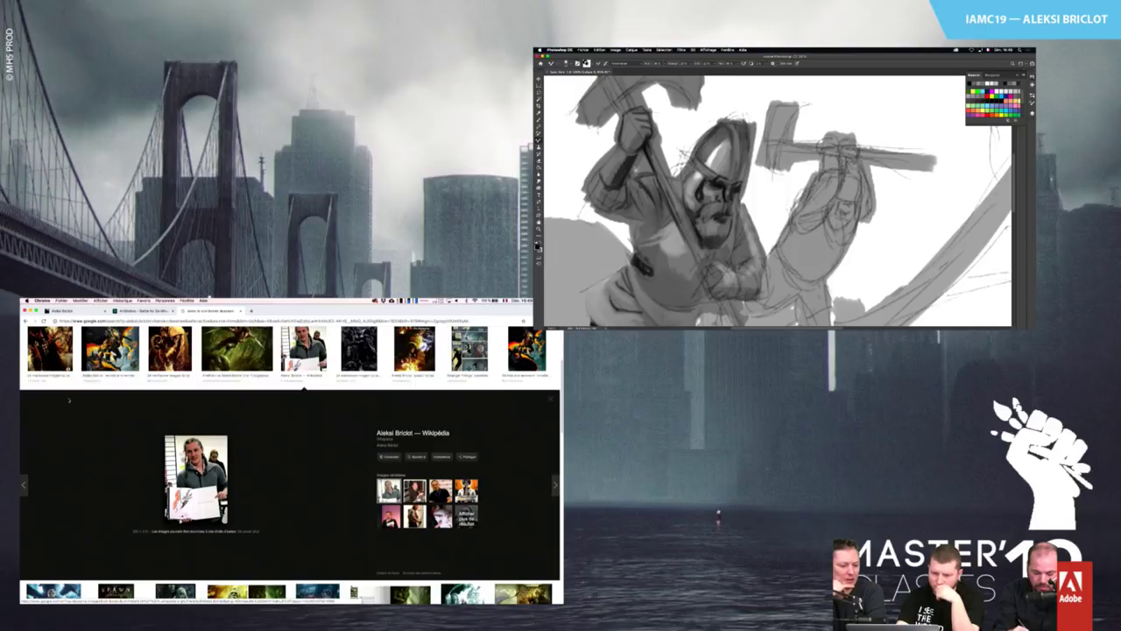
pyautogui.press('Right')
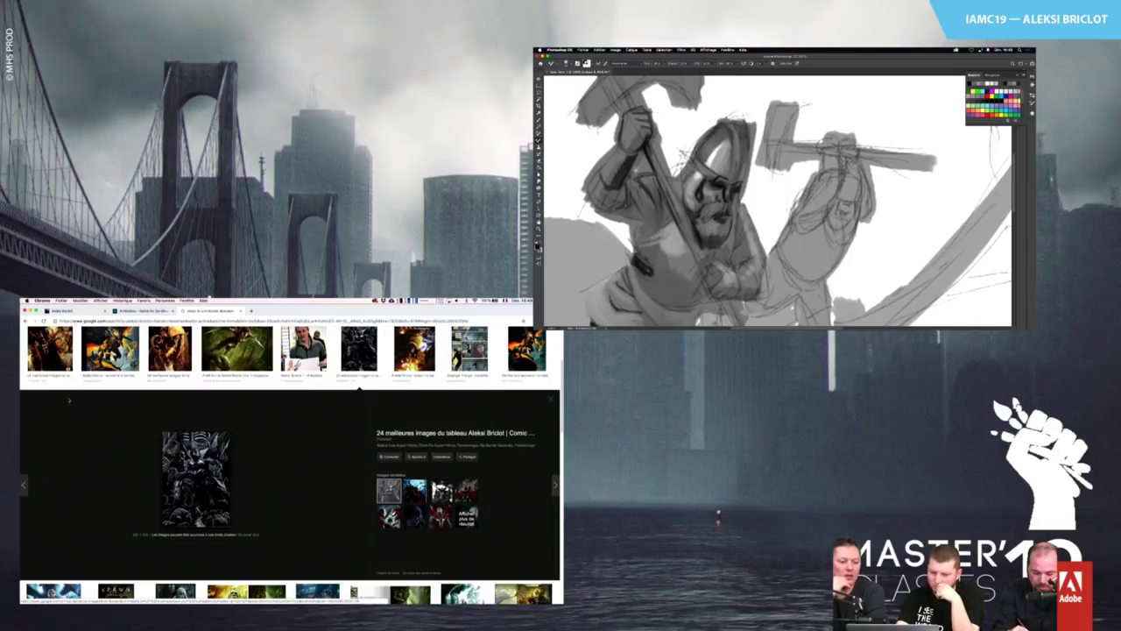
pyautogui.press('Left')
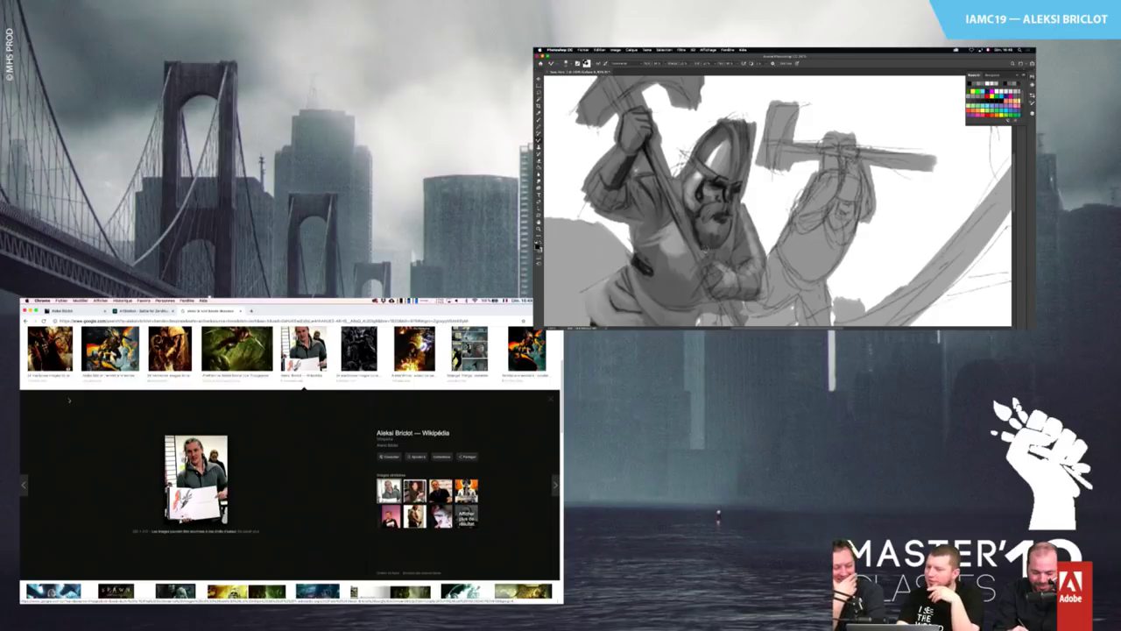
pyautogui.press('Right')
pyautogui.press('Right')
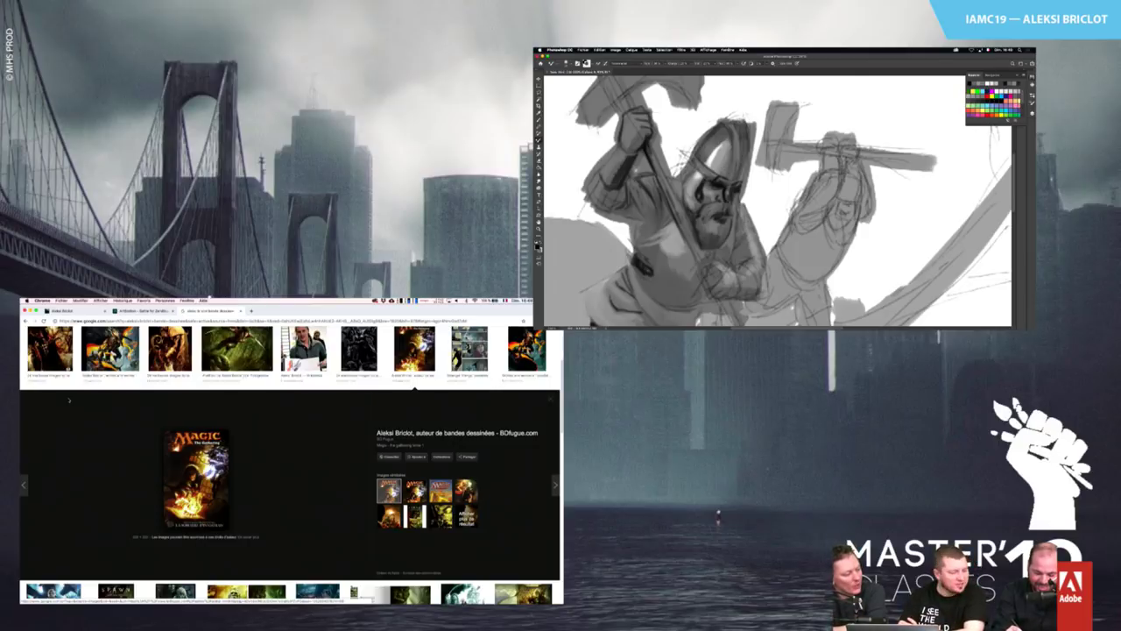
# Choose the "KYLE – Crayon ultimate (dur)" brush from the dry brushes in Photoshop
pyautogui.click(1031, 97)
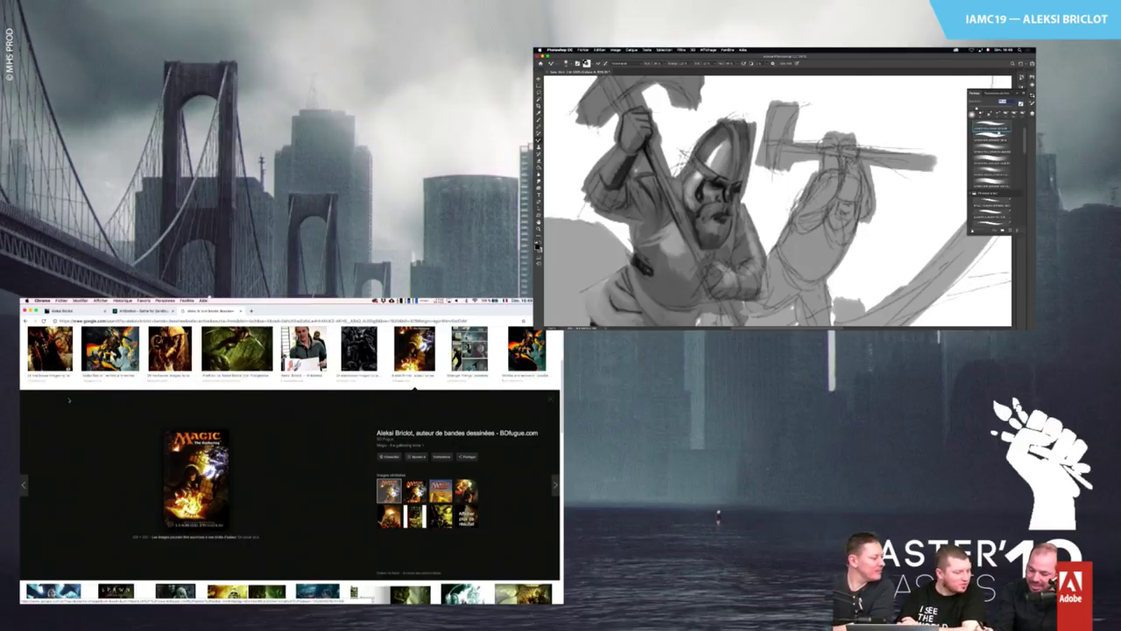
pyautogui.click(999, 136)
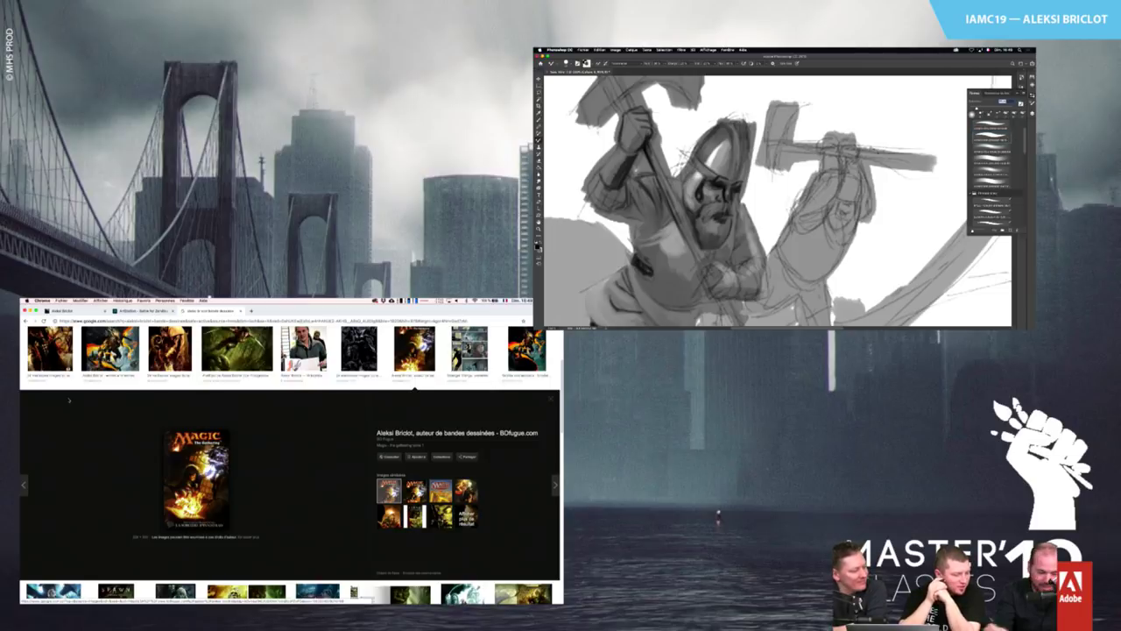
pyautogui.click(998, 140)
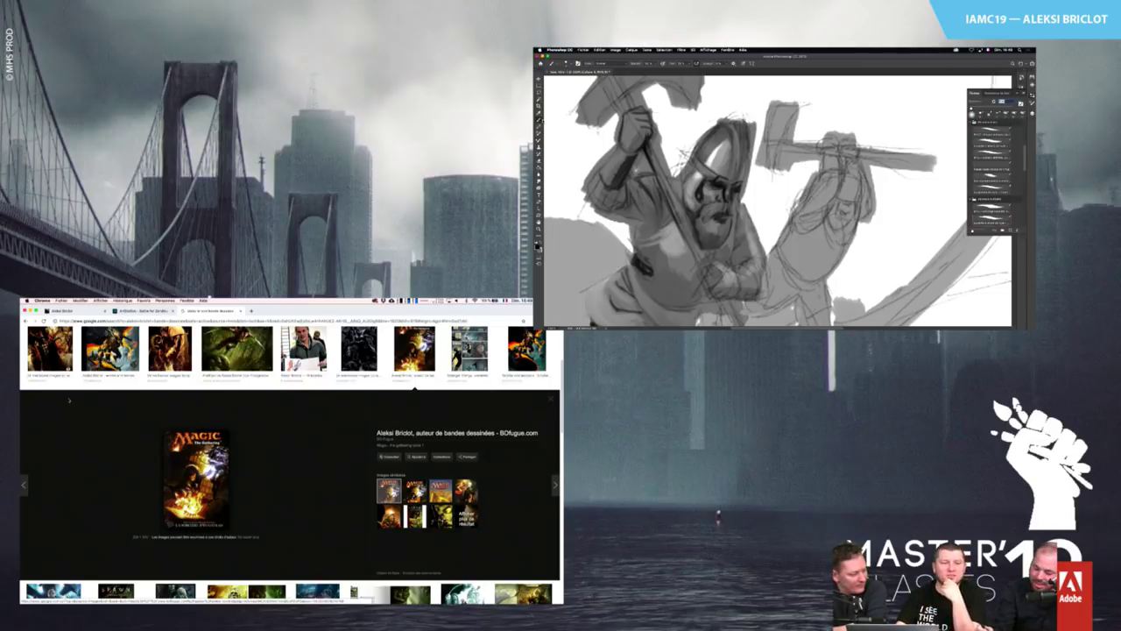
pyautogui.click(991, 142)
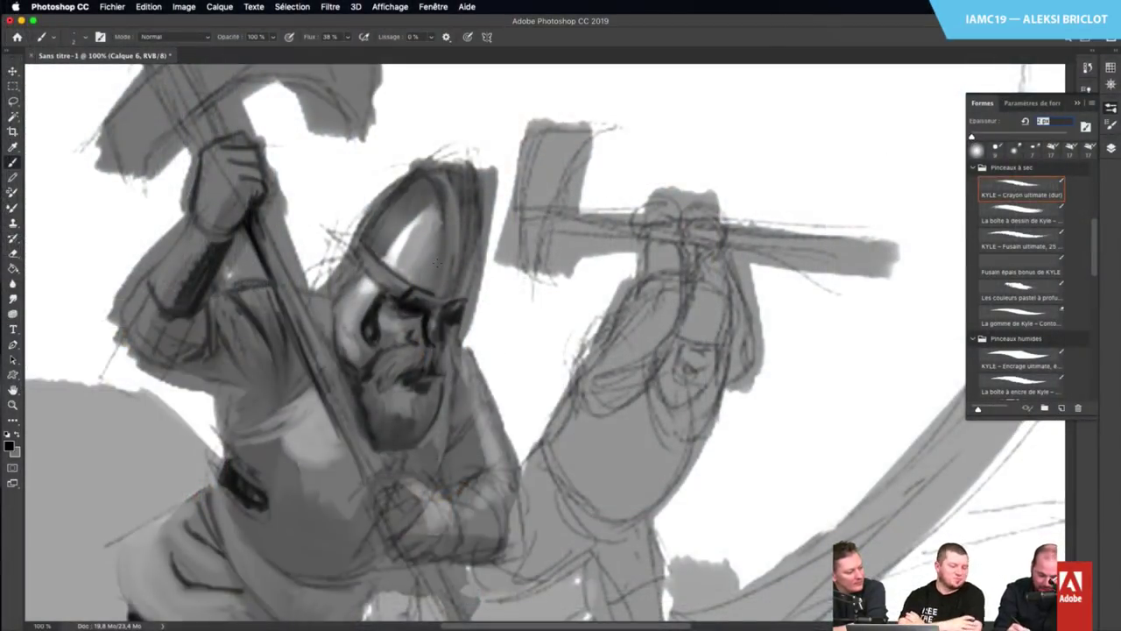
# Set the foreground colour to white from the swatches and sample the bright highlight on the helmet
pyautogui.keyDown('alt'); pyautogui.click(319, 417); pyautogui.keyUp('alt')
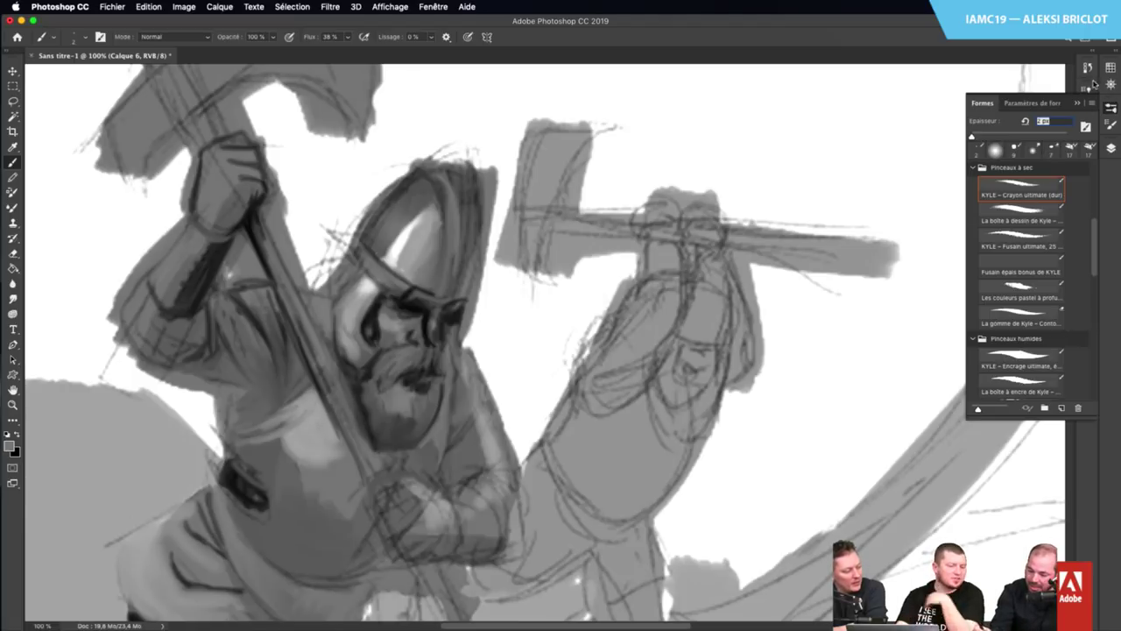
pyautogui.click(1087, 68)
pyautogui.click(1110, 67)
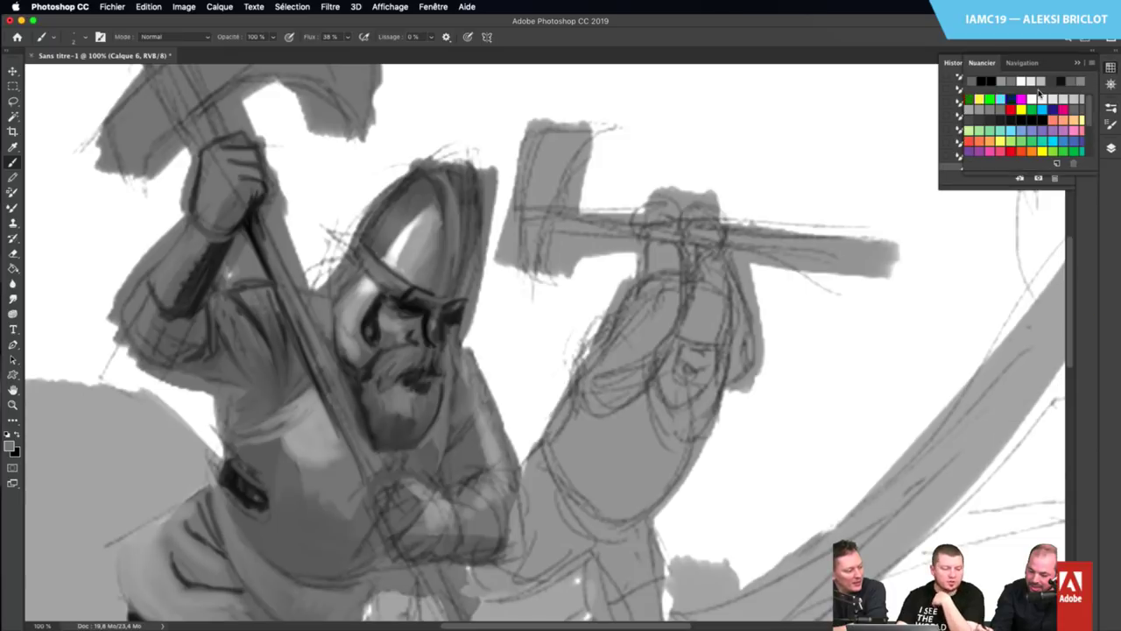
pyautogui.click(1027, 79)
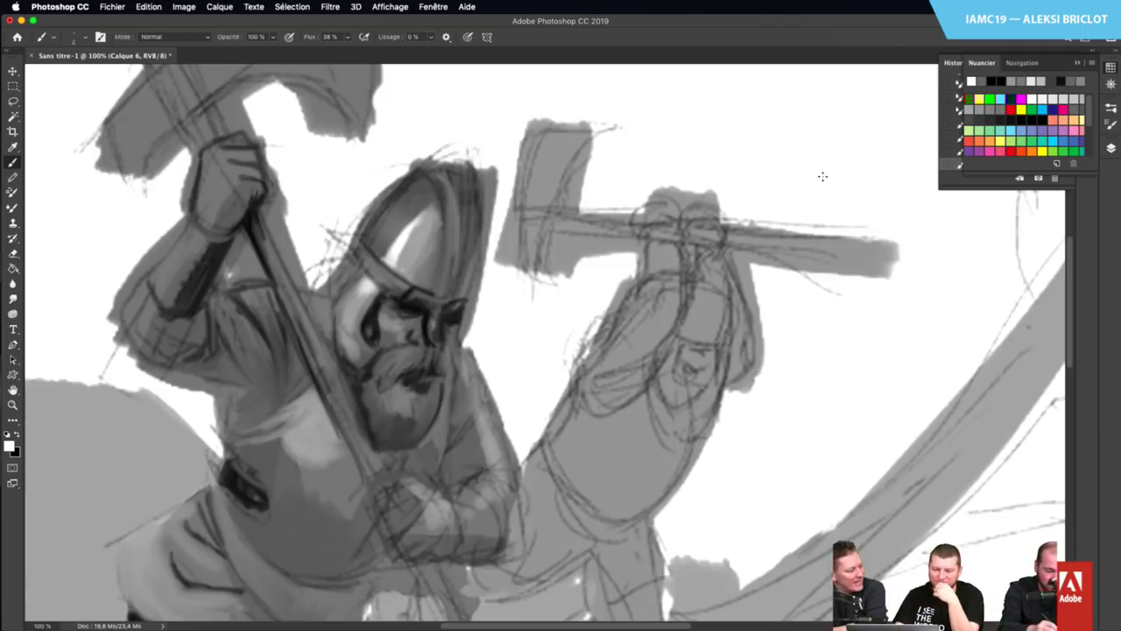
pyautogui.click(12, 147)
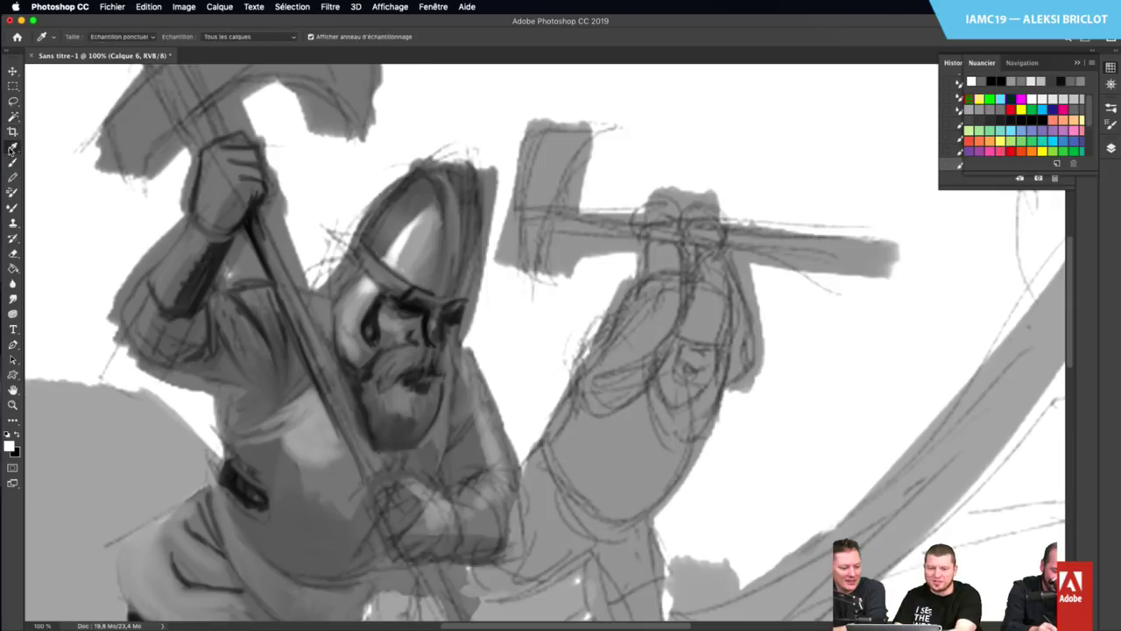
pyautogui.click(402, 245)
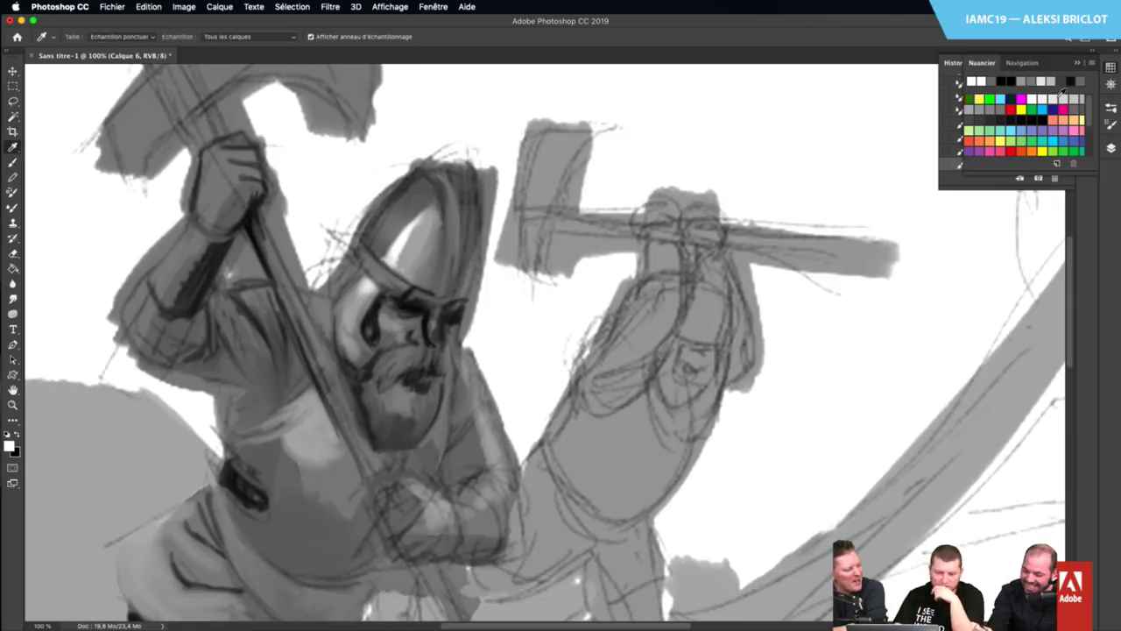
# Paint white highlights on the front warrior's chest, cheek guard and helmet rim with the 8 px "KYLE – Crayon ultimate (dur)" brush
pyautogui.click(1110, 125)
pyautogui.click(1021, 185)
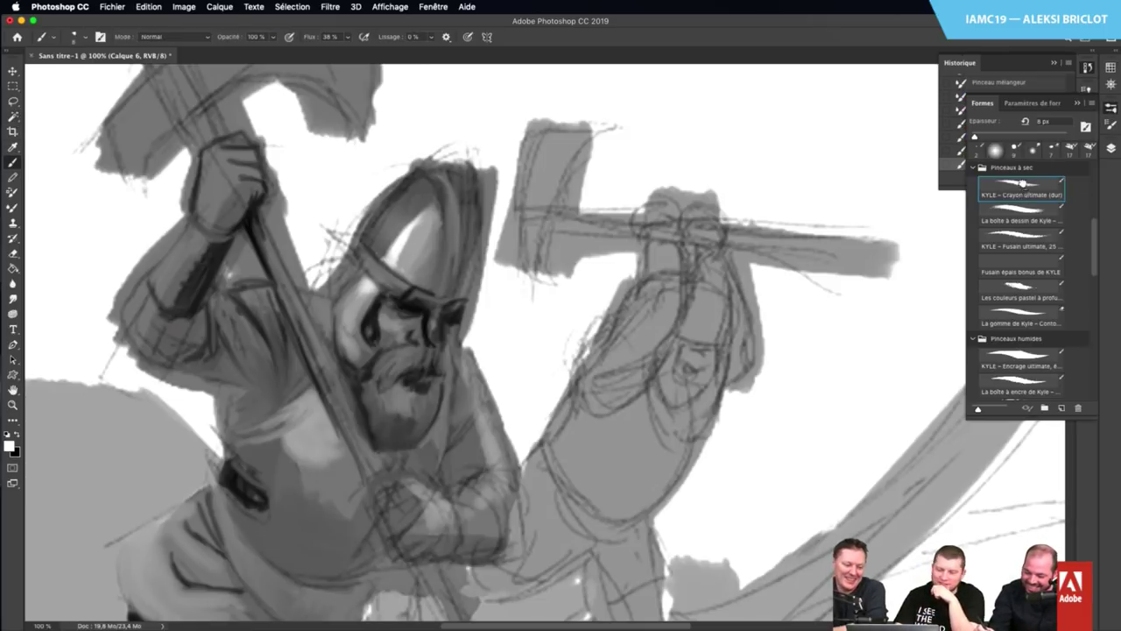
pyautogui.moveTo(307, 422)
pyautogui.mouseDown()
pyautogui.moveTo(280, 418)
pyautogui.moveTo(296, 427)
pyautogui.moveTo(305, 418)
pyautogui.moveTo(263, 438)
pyautogui.moveTo(314, 411)
pyautogui.mouseUp()
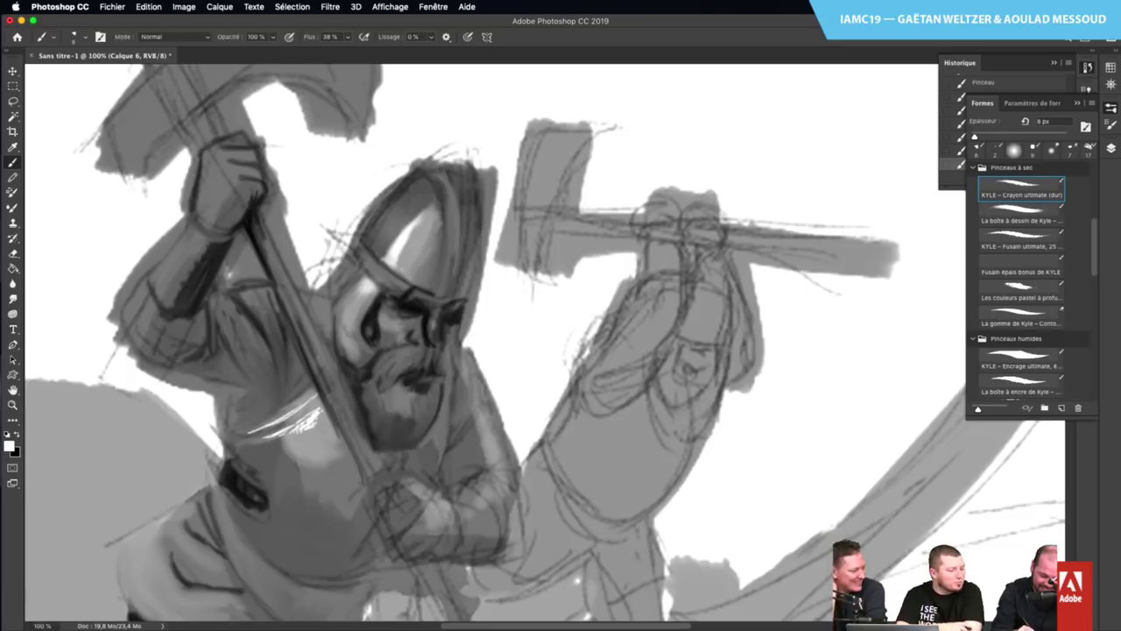
pyautogui.moveTo(364, 277)
pyautogui.mouseDown()
pyautogui.moveTo(340, 333)
pyautogui.moveTo(367, 282)
pyautogui.mouseUp()
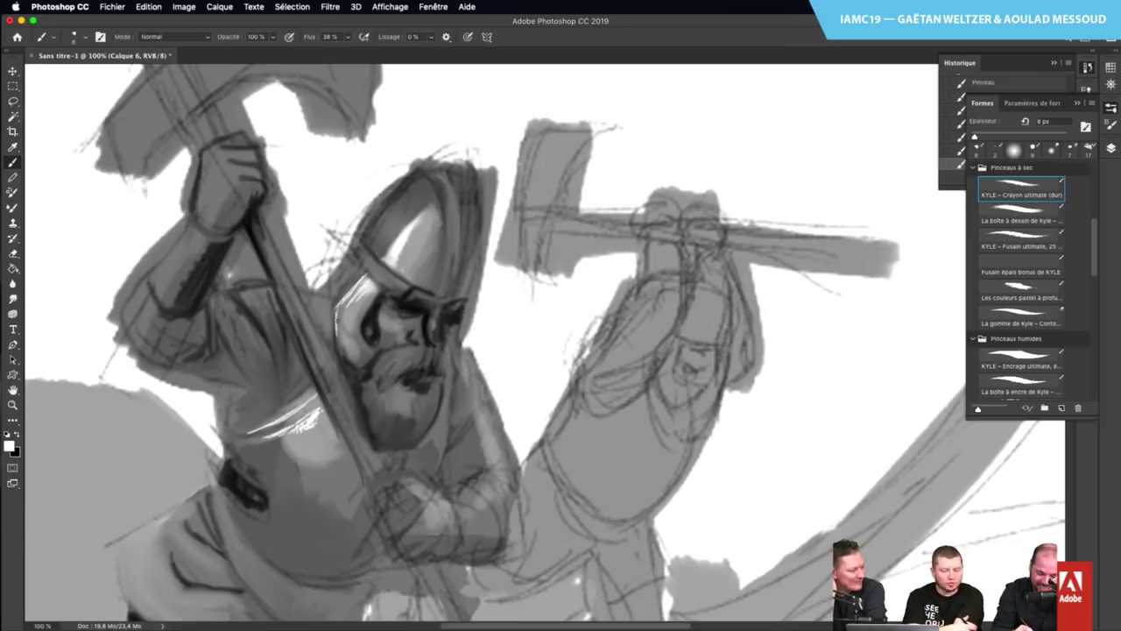
pyautogui.moveTo(360, 237)
pyautogui.mouseDown()
pyautogui.moveTo(394, 277)
pyautogui.moveTo(447, 298)
pyautogui.mouseUp()
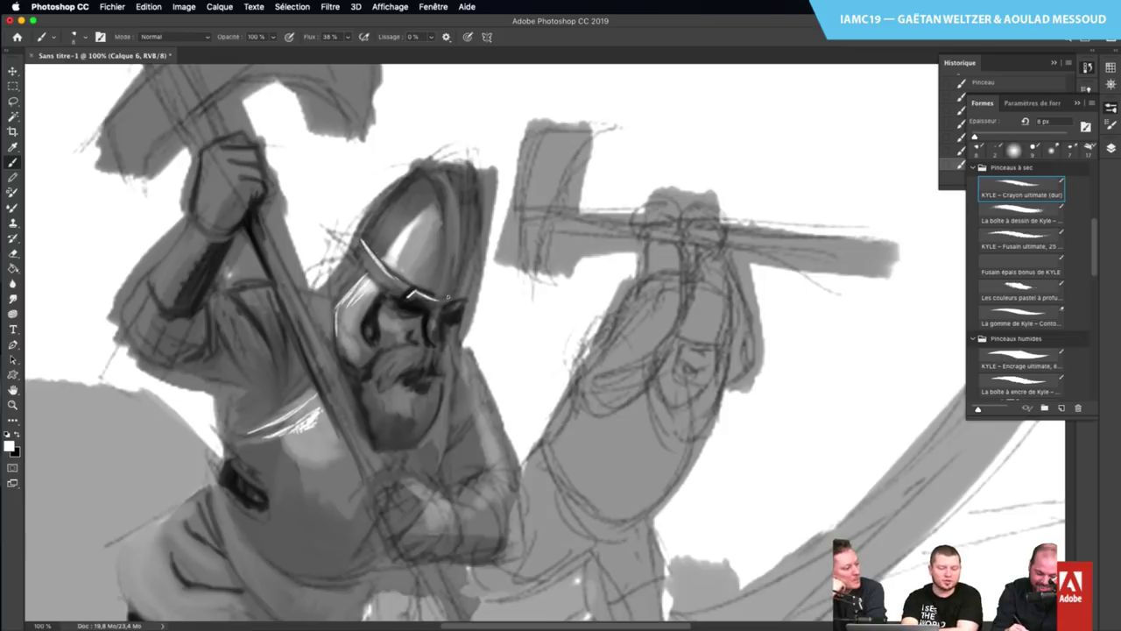
# Paint white highlights on the helmet's vertical band, the axe handle and the front warrior's lower forearm and hand
pyautogui.moveTo(452, 240); pyautogui.dragTo(439, 293)
pyautogui.moveTo(436, 173)
pyautogui.mouseDown()
pyautogui.moveTo(450, 257)
pyautogui.moveTo(460, 198)
pyautogui.mouseUp()
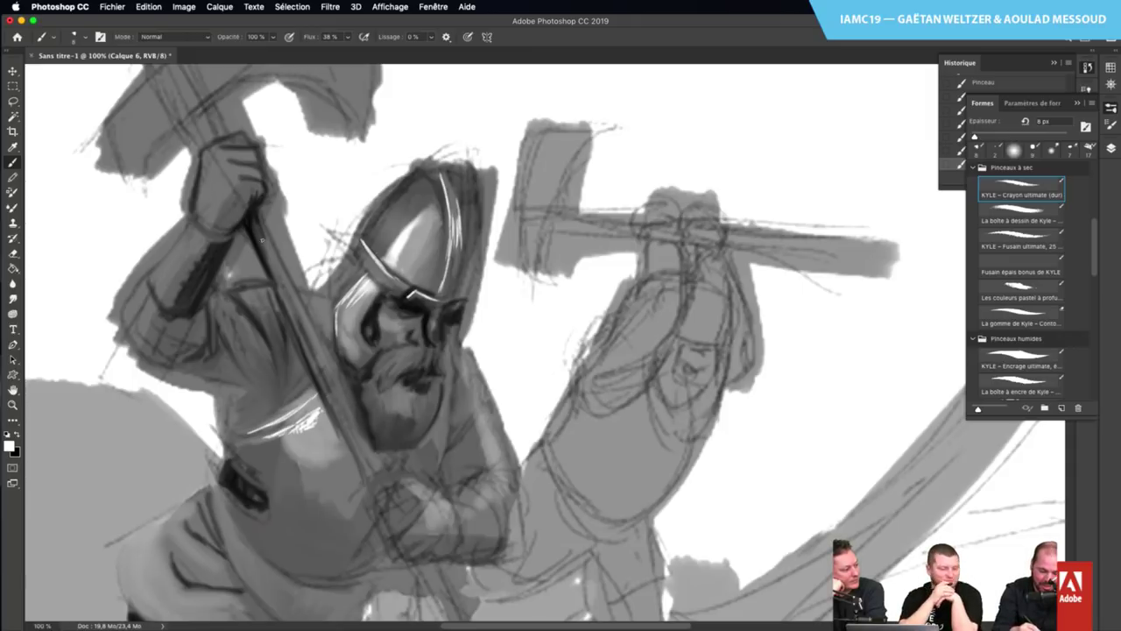
pyautogui.moveTo(258, 211)
pyautogui.mouseDown()
pyautogui.moveTo(298, 325)
pyautogui.moveTo(285, 271)
pyautogui.moveTo(373, 462)
pyautogui.moveTo(430, 498)
pyautogui.moveTo(427, 488)
pyautogui.moveTo(454, 529)
pyautogui.moveTo(473, 491)
pyautogui.mouseUp()
pyautogui.moveTo(462, 499)
pyautogui.mouseDown()
pyautogui.moveTo(486, 475)
pyautogui.moveTo(511, 472)
pyautogui.moveTo(514, 459)
pyautogui.mouseUp()
pyautogui.moveTo(486, 470)
pyautogui.mouseDown()
pyautogui.moveTo(508, 461)
pyautogui.moveTo(486, 452)
pyautogui.mouseUp()
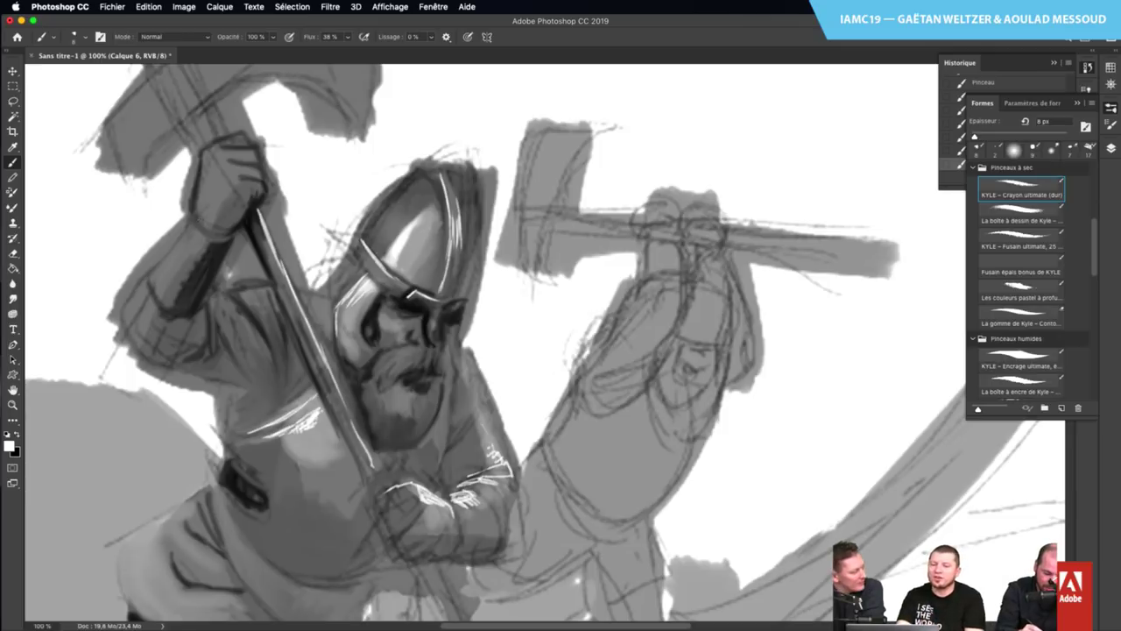
# Paint white highlights along the front warrior's raised forearm and the fist gripping the axe
pyautogui.moveTo(181, 236); pyautogui.dragTo(156, 278)
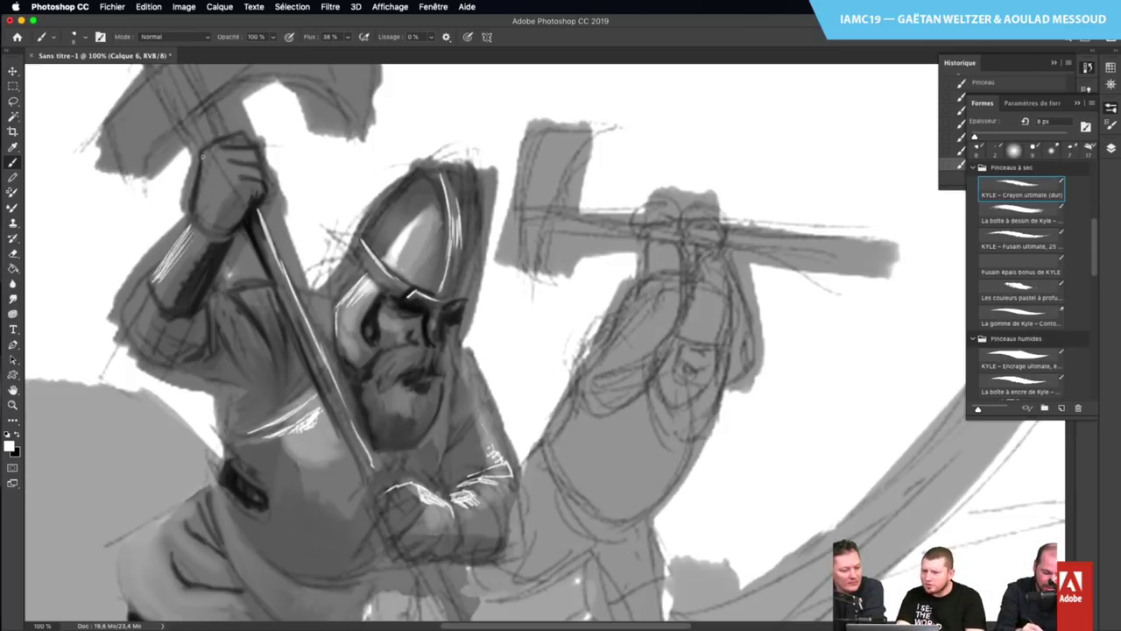
pyautogui.moveTo(203, 152)
pyautogui.mouseDown()
pyautogui.moveTo(196, 214)
pyautogui.moveTo(202, 184)
pyautogui.mouseUp()
pyautogui.moveTo(205, 164); pyautogui.dragTo(200, 210)
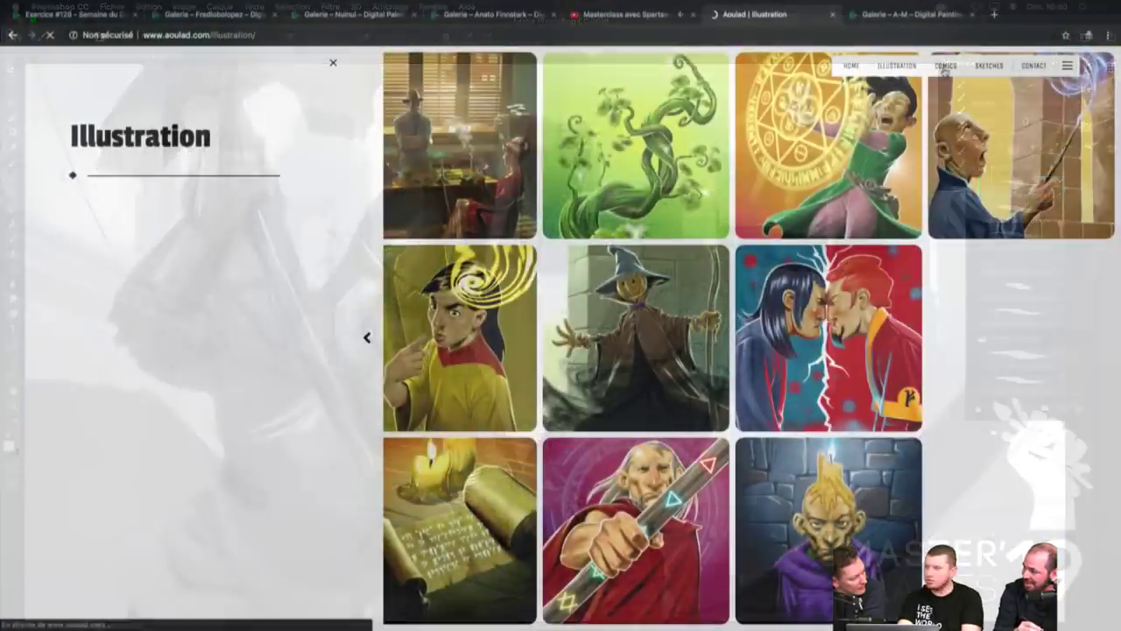
# Switch to Chrome, browse the portfolio's Comics and Sketches pages, and view the two pencil Hulk drawings enlarged
pyautogui.click(944, 67)
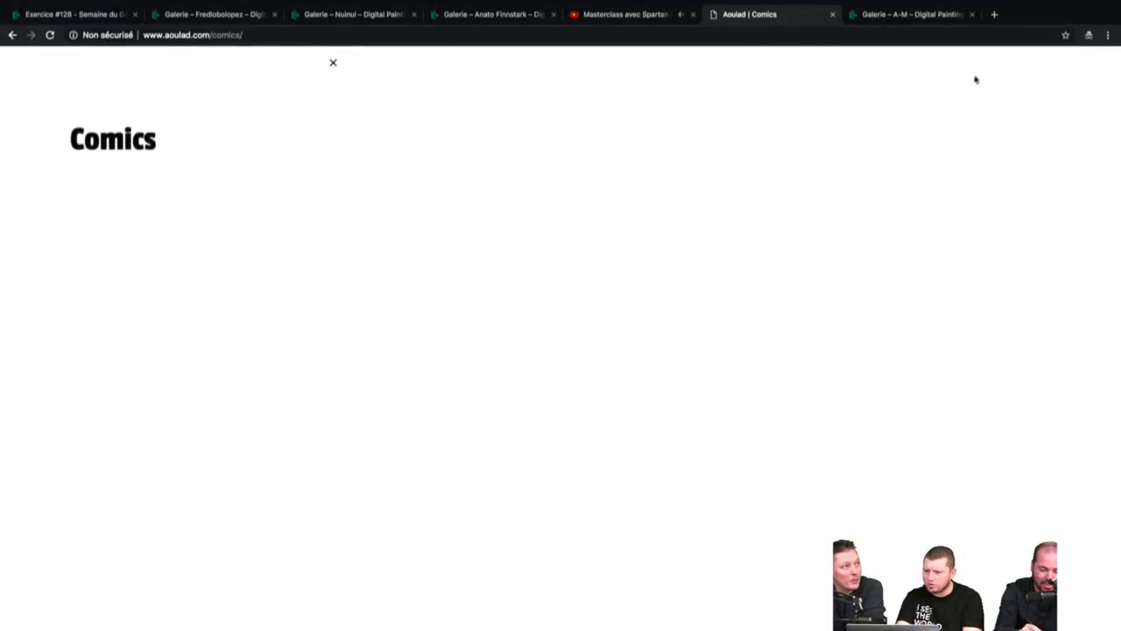
pyautogui.click(979, 67)
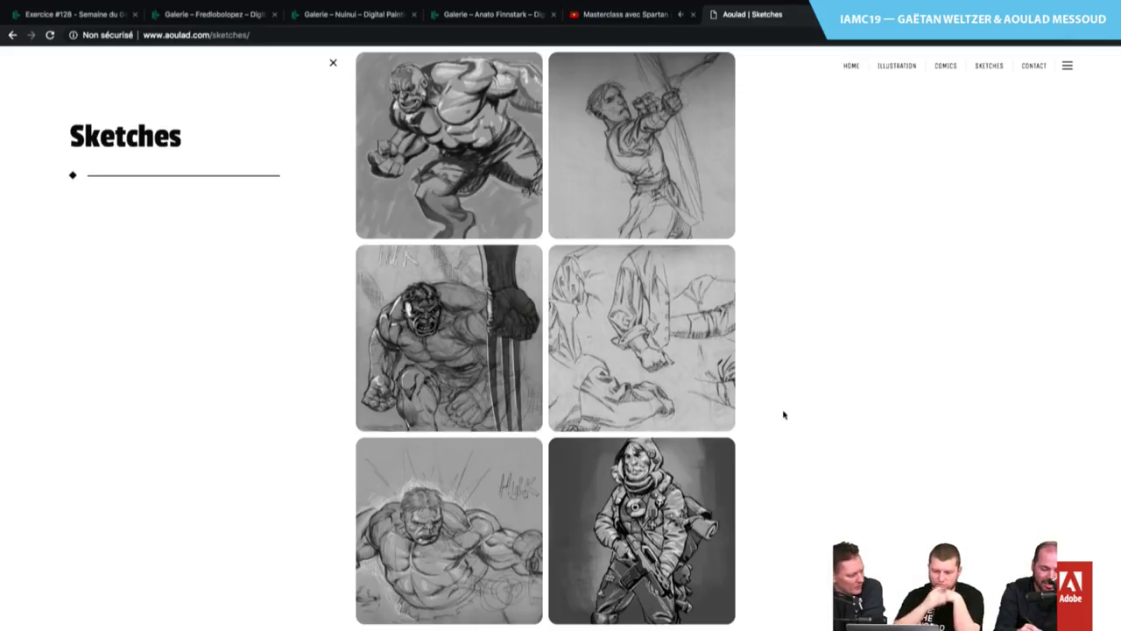
pyautogui.click(428, 469)
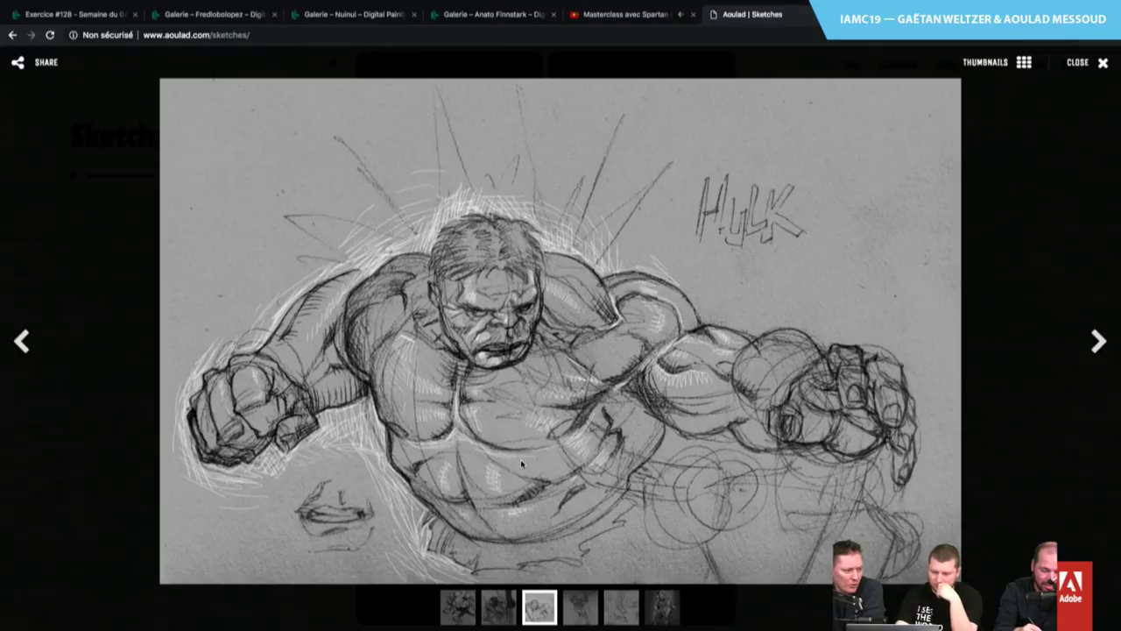
pyautogui.press('Left')
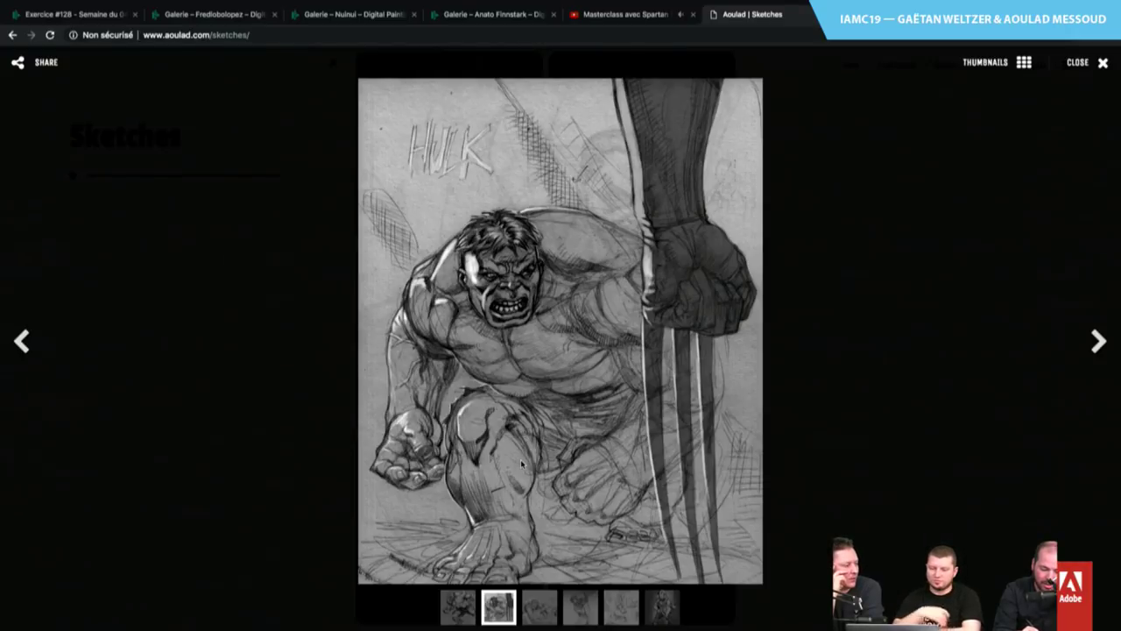
# Search Google Images for "fantask semic" in a new tab
pyautogui.hotkey('ctrl', 'shift', 'n')
pyautogui.write('fant')
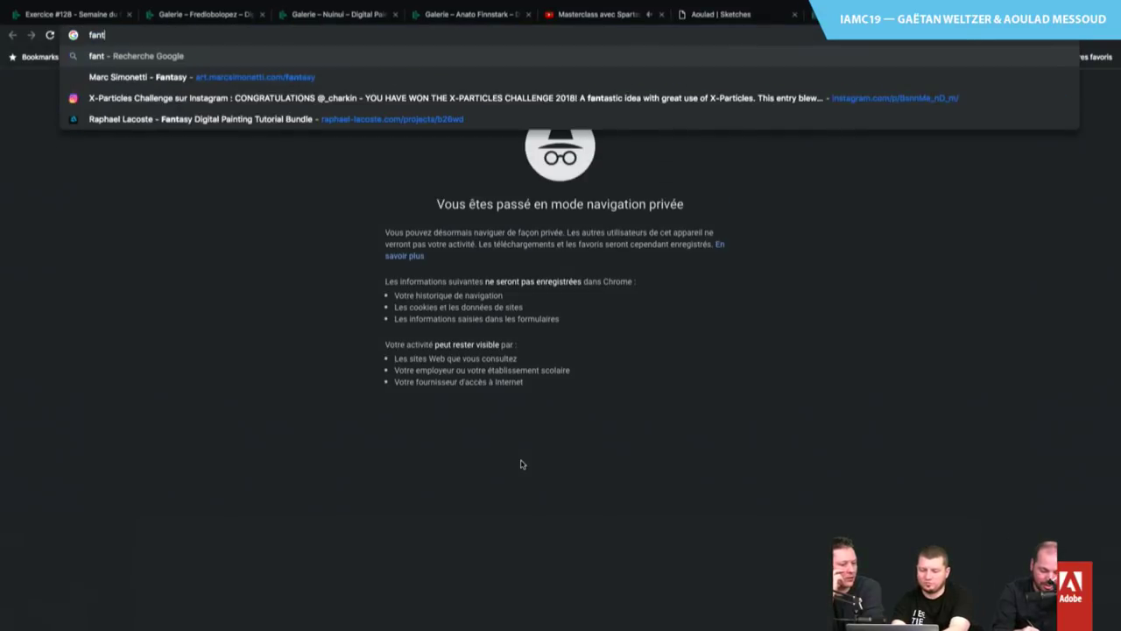
pyautogui.write('asque semic')
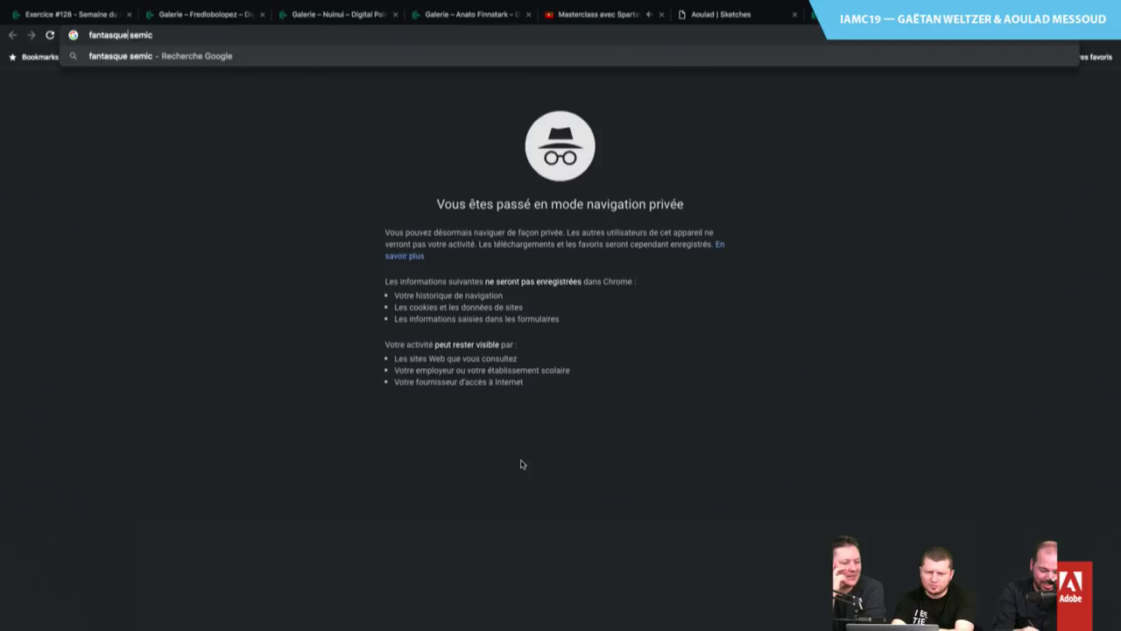
pyautogui.press('BackSpace')
pyautogui.press('BackSpace')
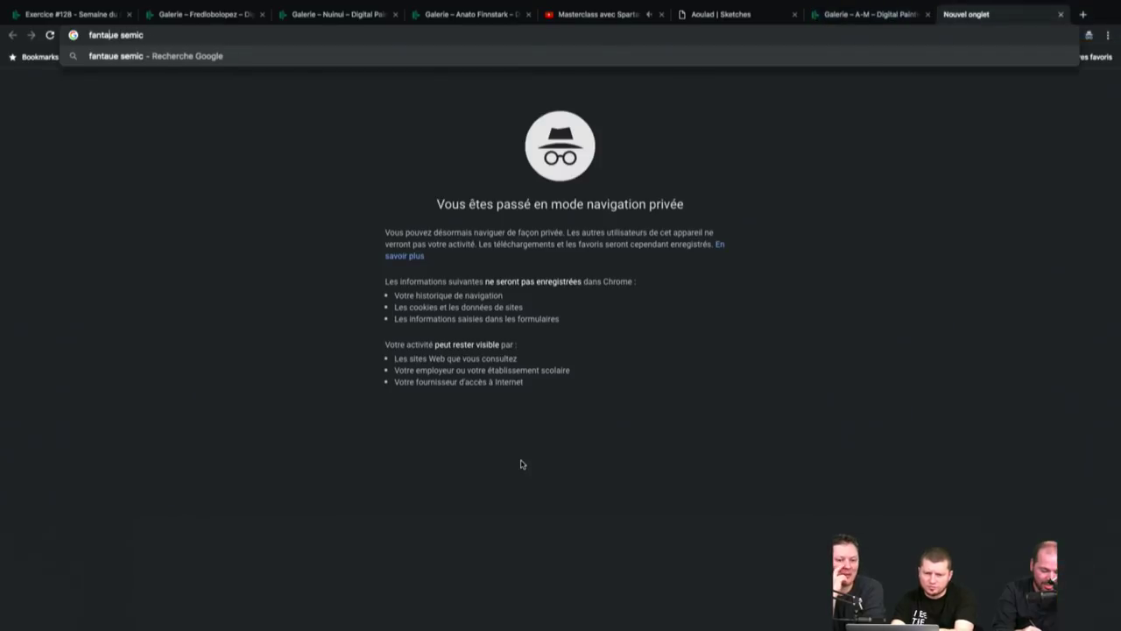
pyautogui.press('Delete')
pyautogui.press('Delete')
pyautogui.write('x')
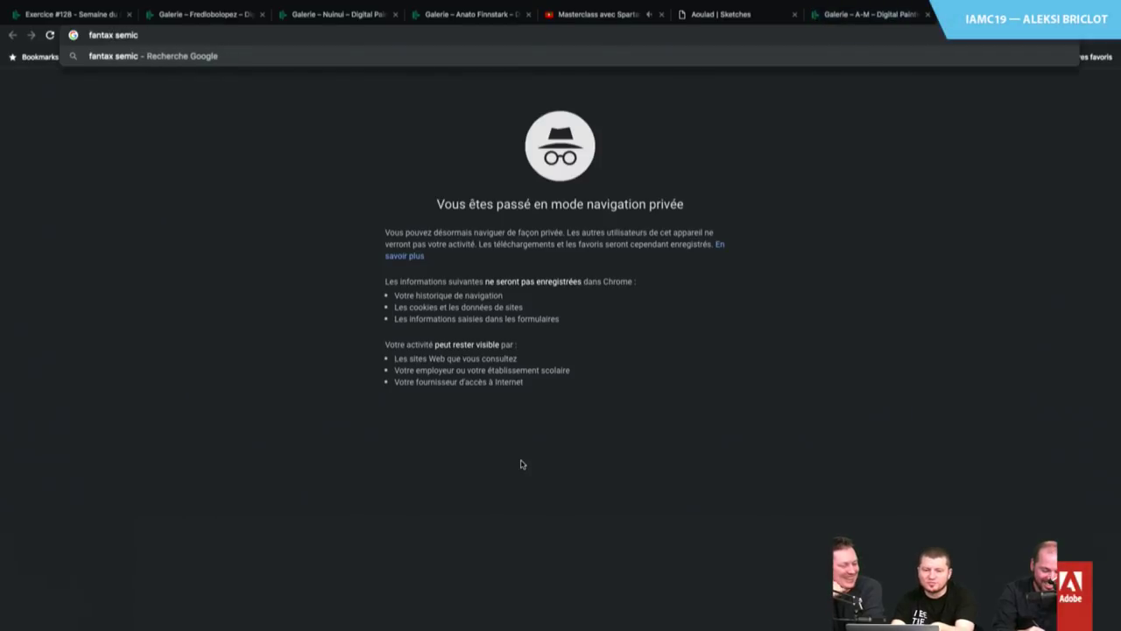
pyautogui.press('BackSpace')
pyautogui.write('sk')
pyautogui.press('Return')
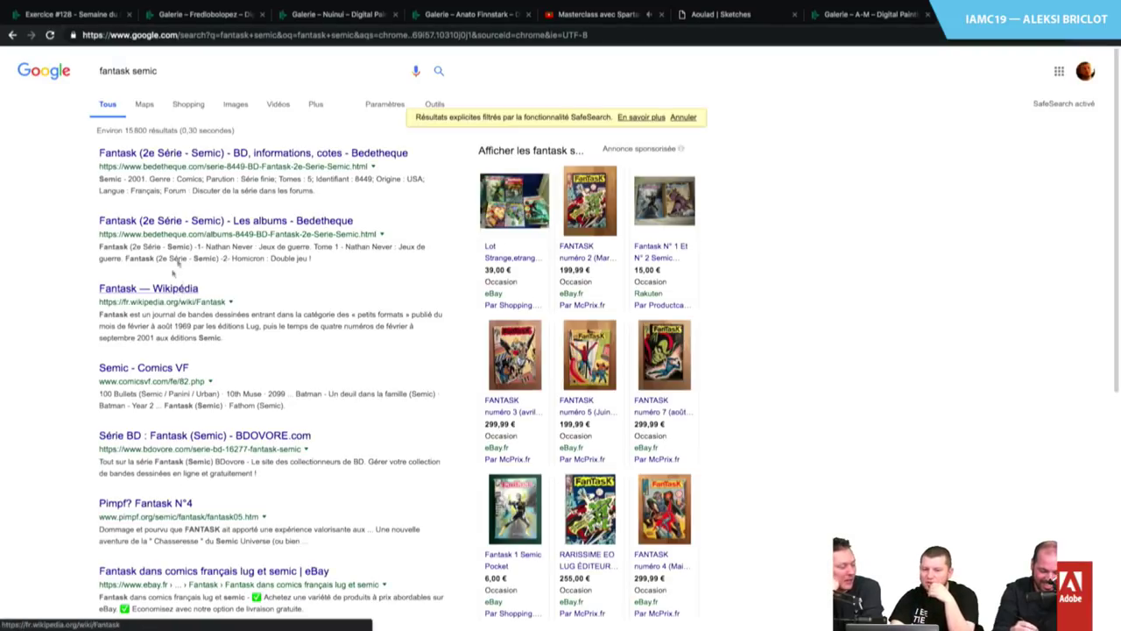
pyautogui.click(236, 105)
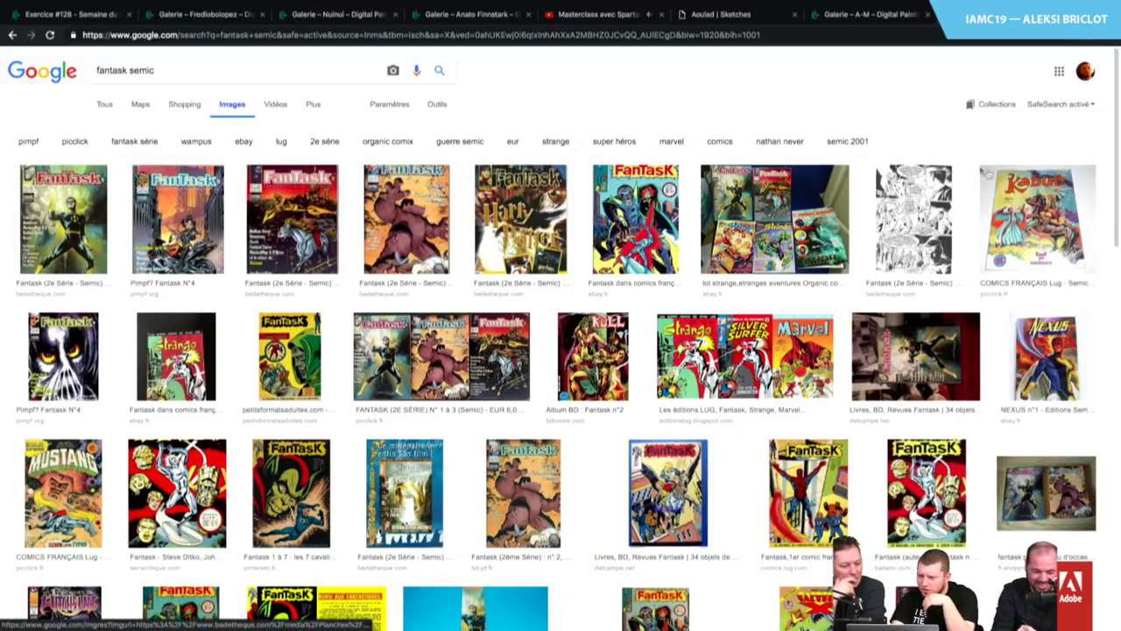
# Enlarge the first Fantask cover and page through the previews to the glowing-eyed skull cover of "Fantask N°4"
pyautogui.click(83, 232)
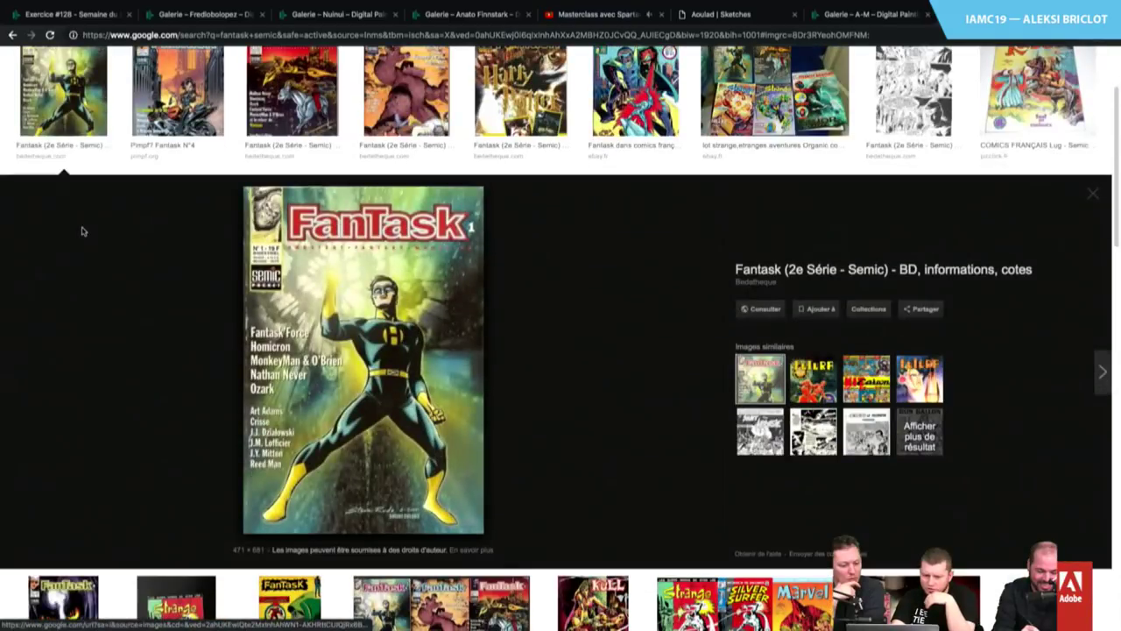
pyautogui.press('Right')
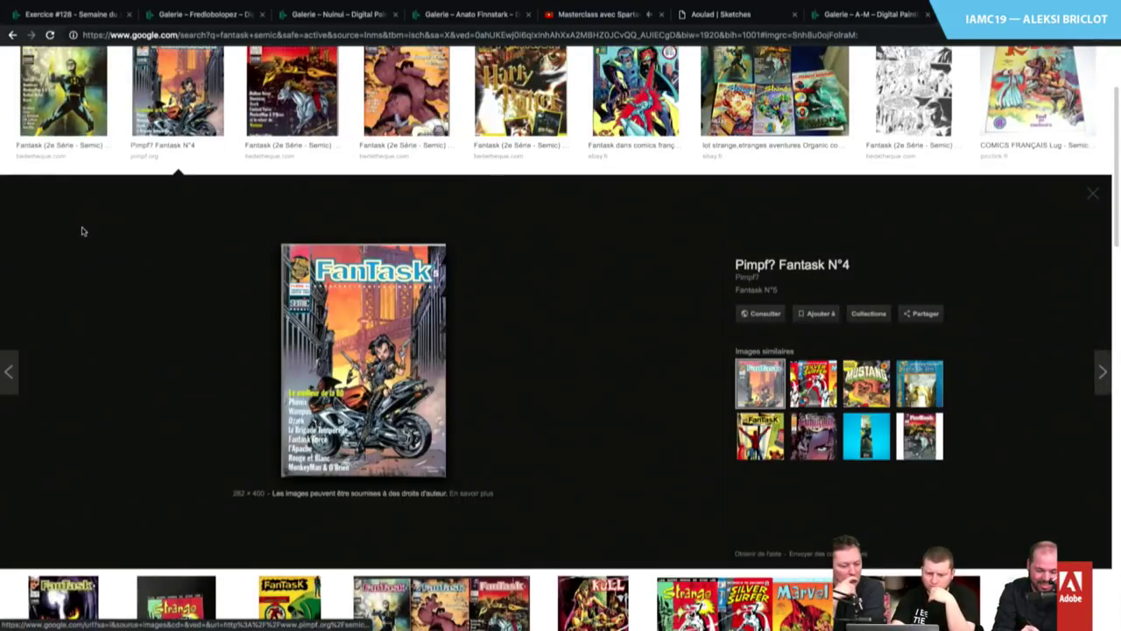
pyautogui.press('Right')
pyautogui.press('Right')
pyautogui.press('Right')
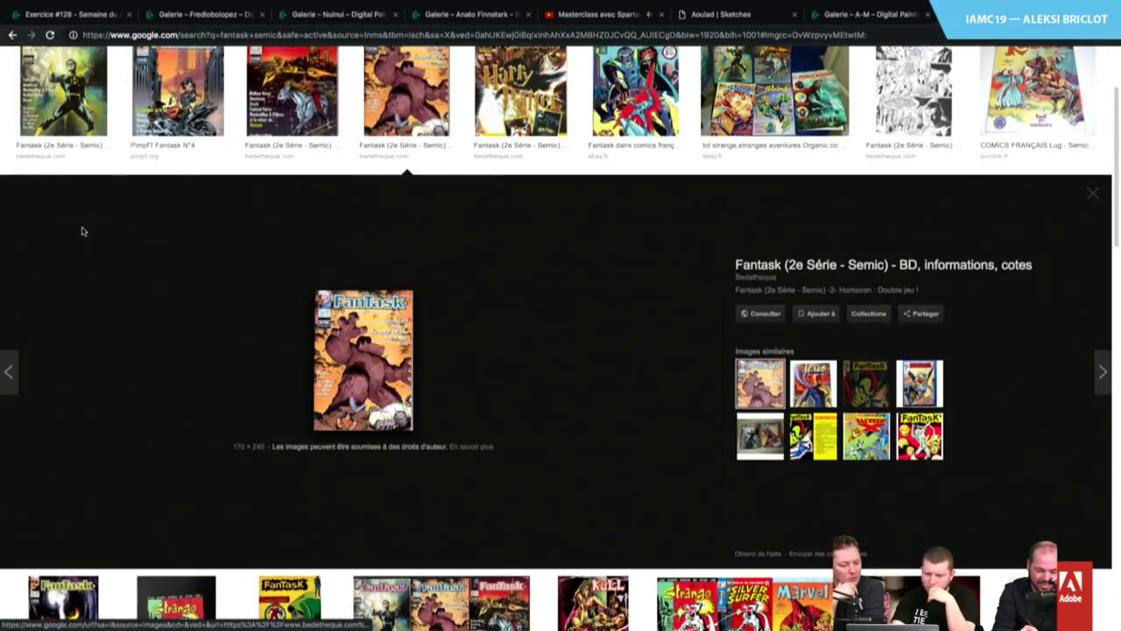
pyautogui.press('Right')
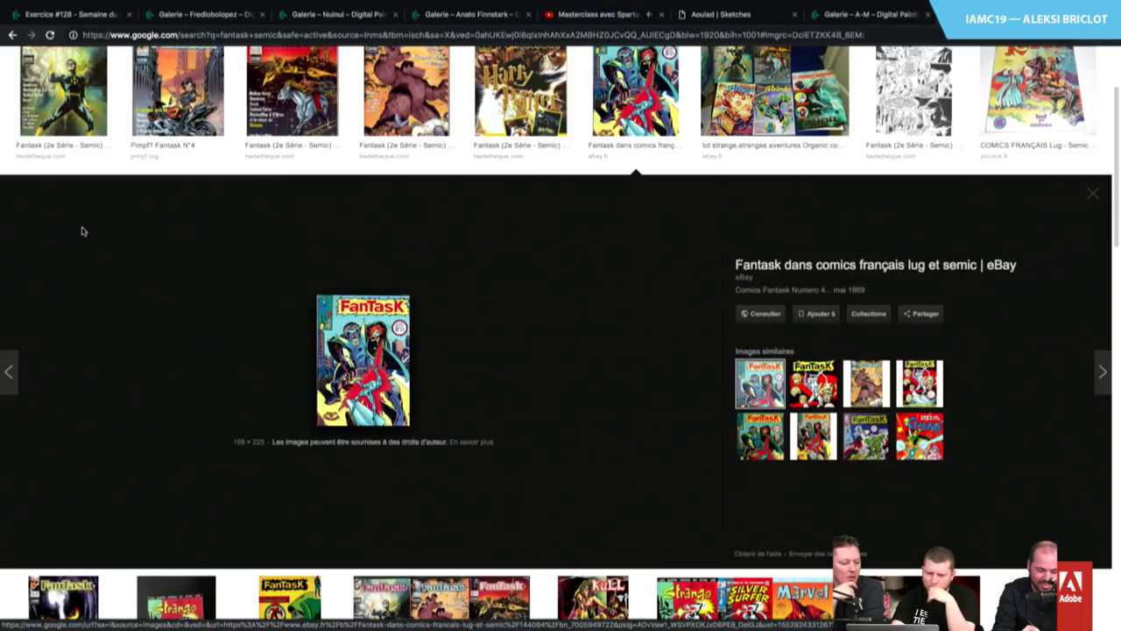
pyautogui.press('Right')
pyautogui.press('Right')
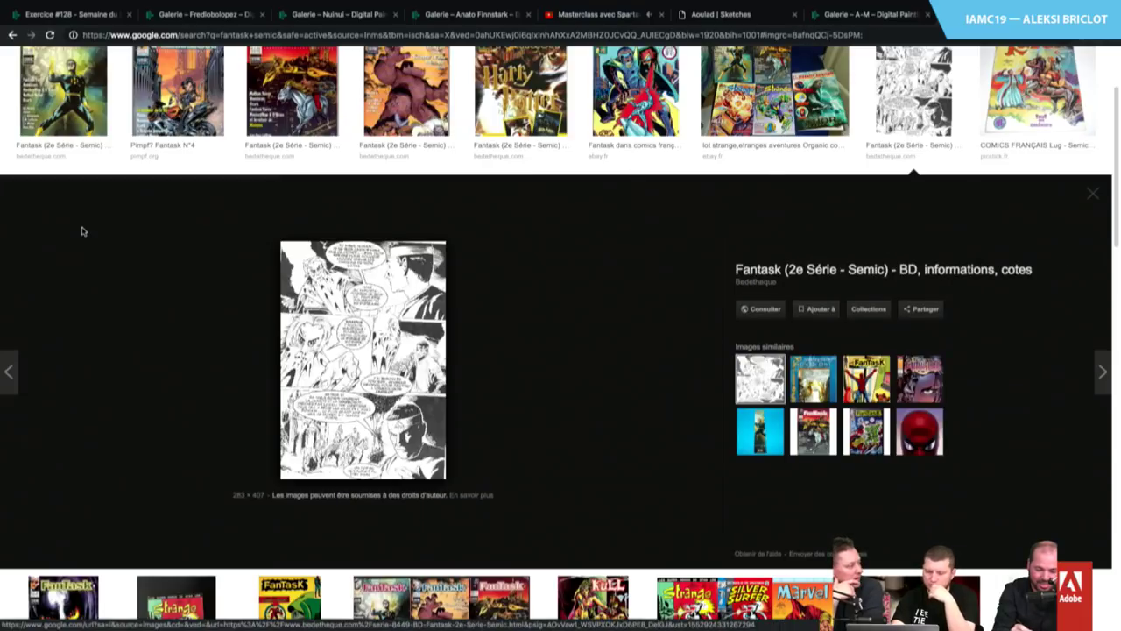
pyautogui.press('Right')
pyautogui.press('Right')
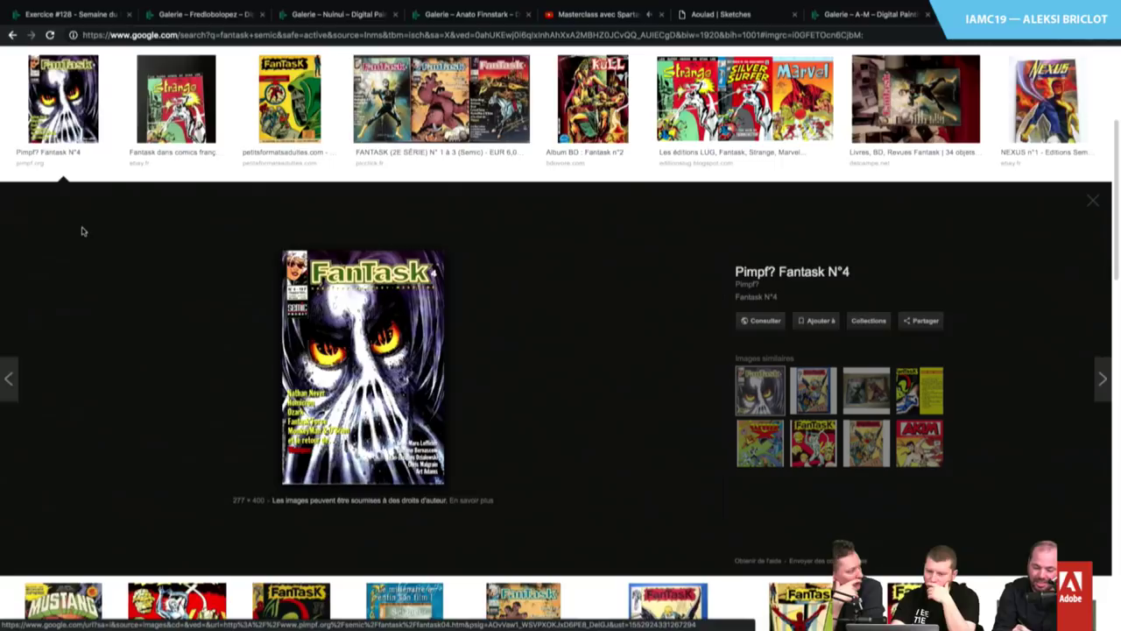
# Page on through the previews, past the Strange, Doctor Doom and Marvel covers, to the red Silver Surfer "Fantask" cover
pyautogui.press('Right')
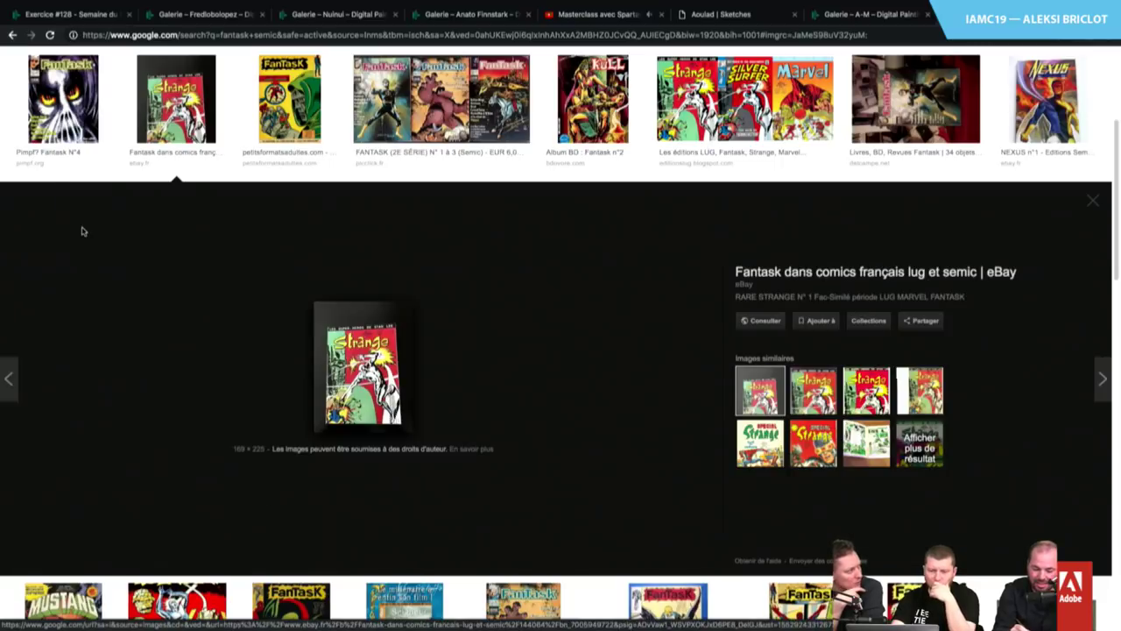
pyautogui.press('Right')
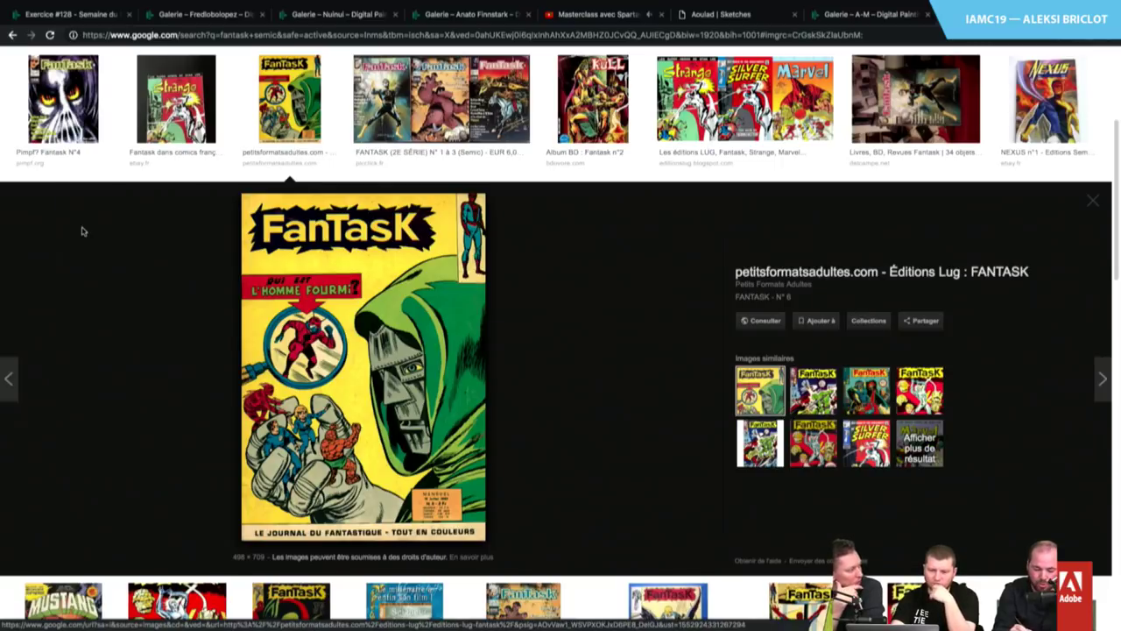
pyautogui.press('Right')
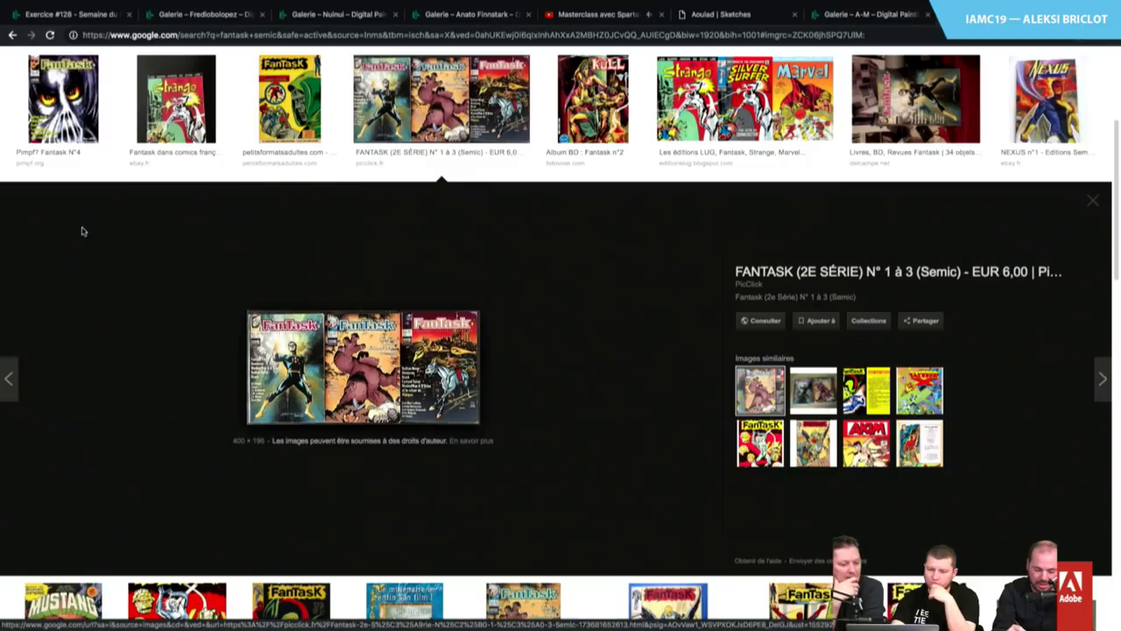
pyautogui.press('Right')
pyautogui.press('Right')
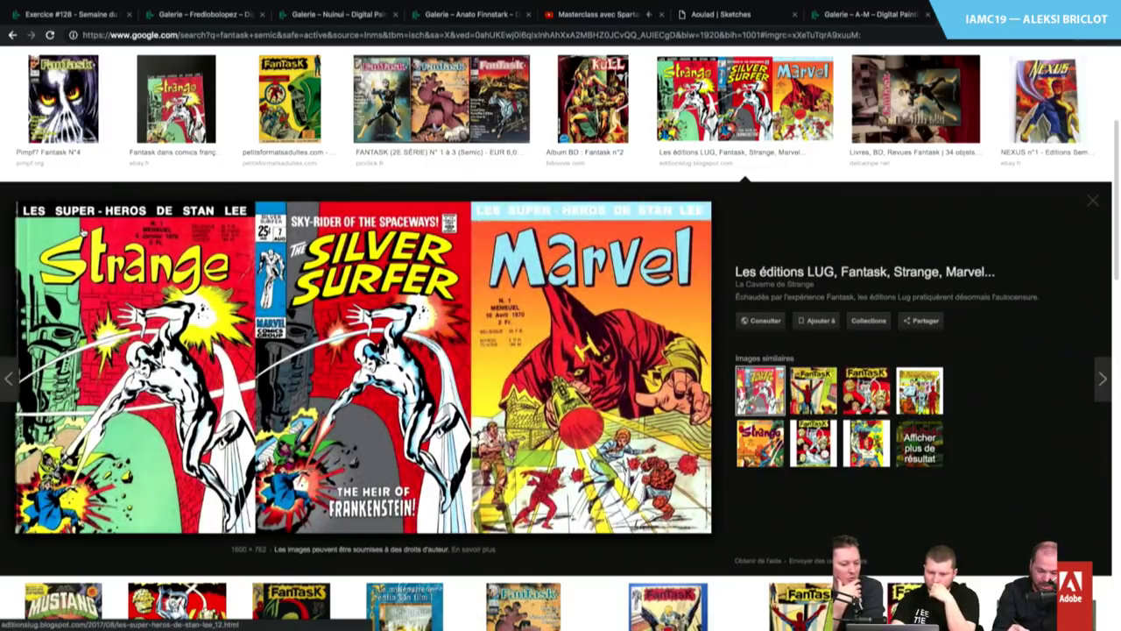
pyautogui.press('Right')
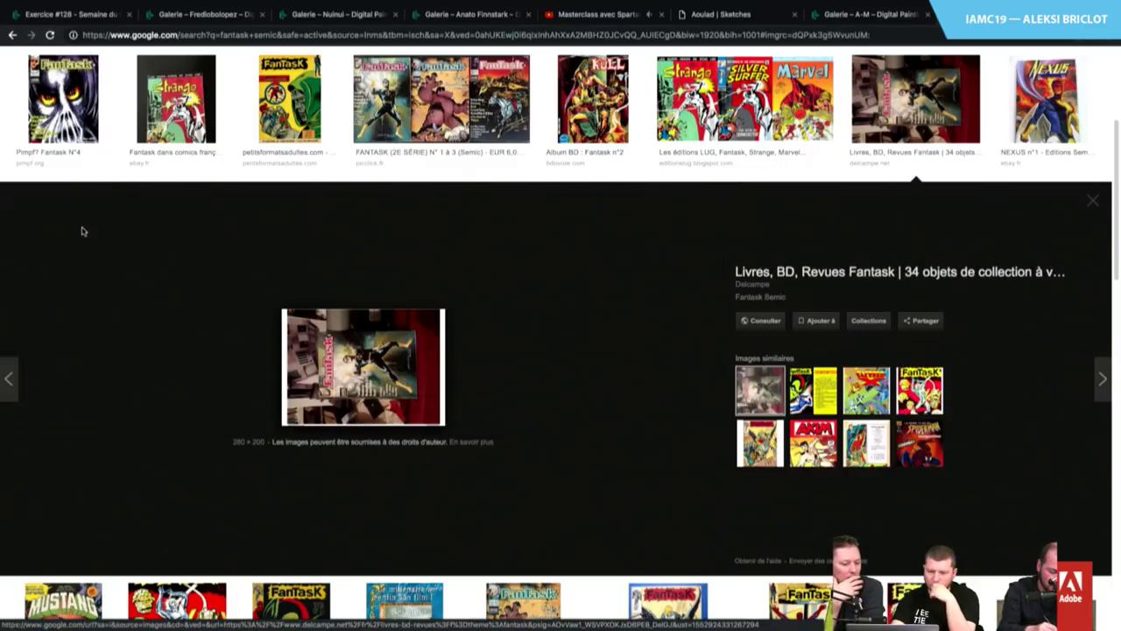
pyautogui.press('Right')
pyautogui.press('Right')
pyautogui.press('Right')
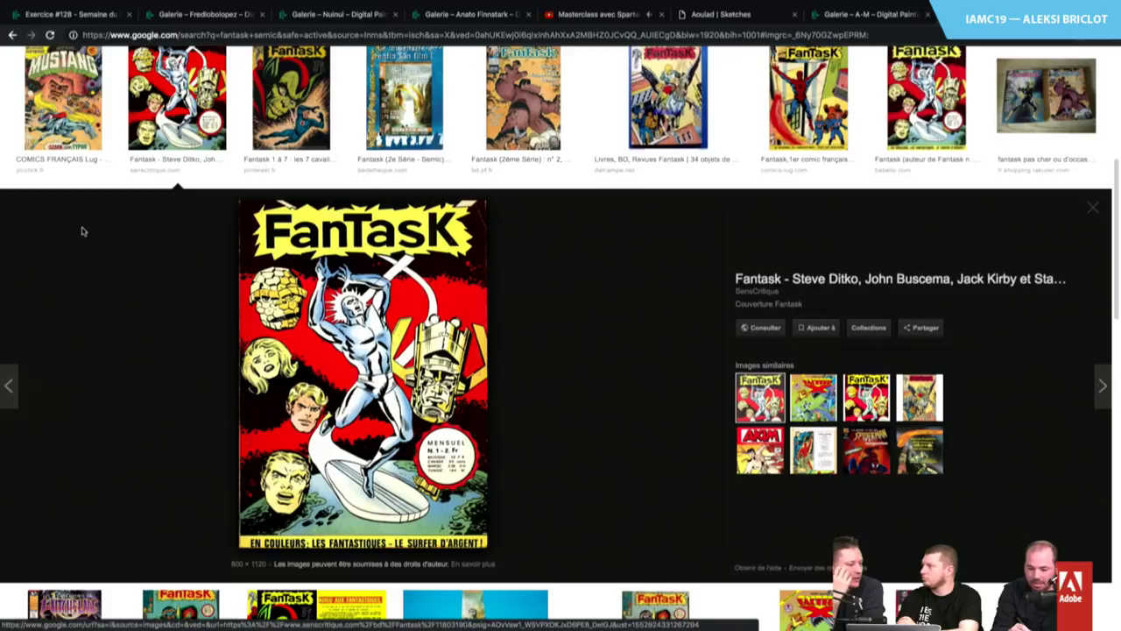
# Page on past the green goblin, "Le Seigneur des Anneaux" and Spider-Man covers to the Babelio preview of Fantask n° 1
pyautogui.press('Right')
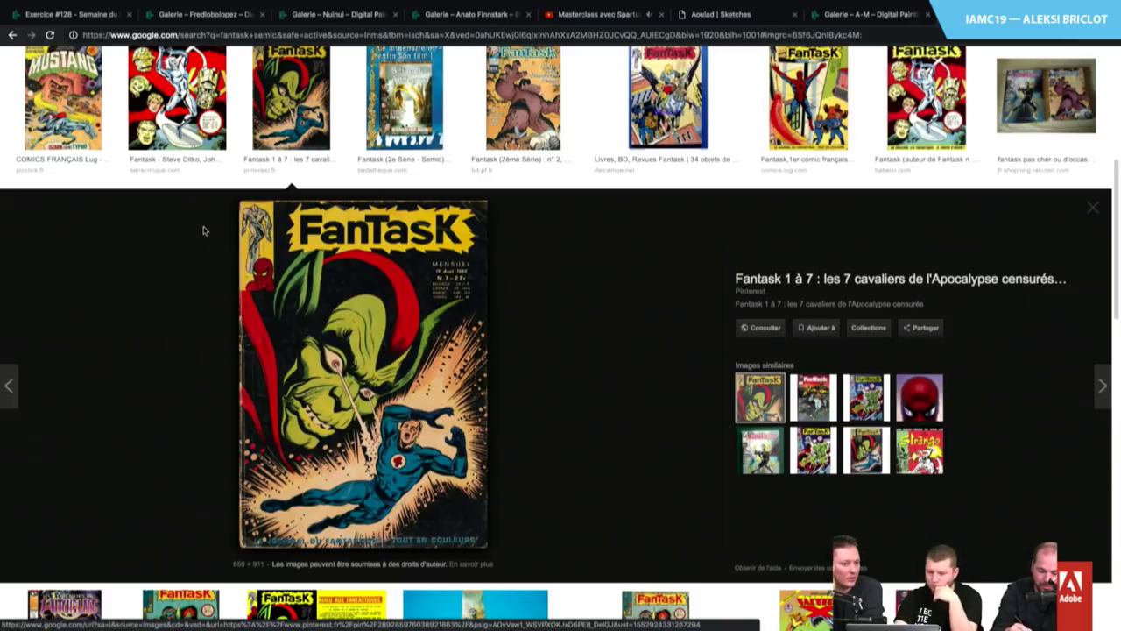
pyautogui.press('Right')
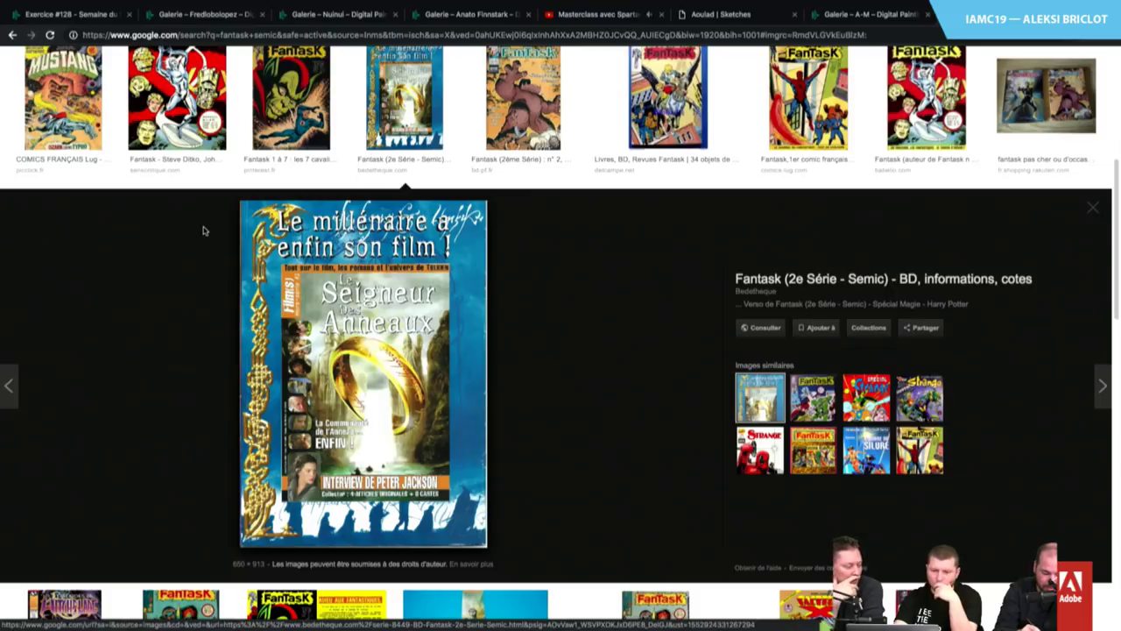
pyautogui.press('Right')
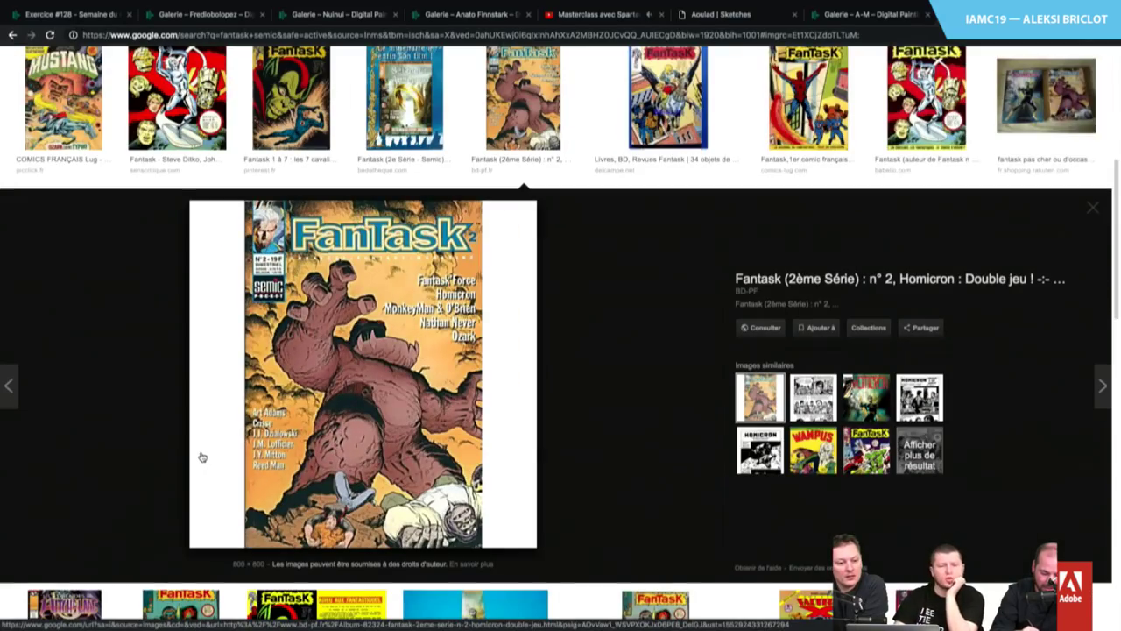
pyautogui.moveTo(79, 3)
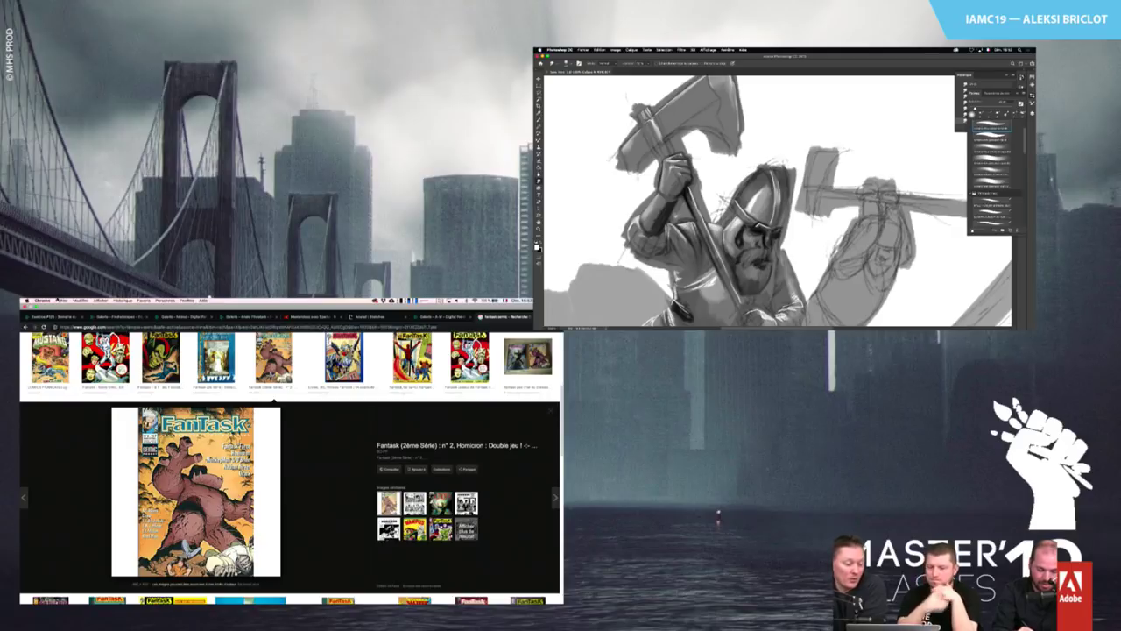
pyautogui.press('Right')
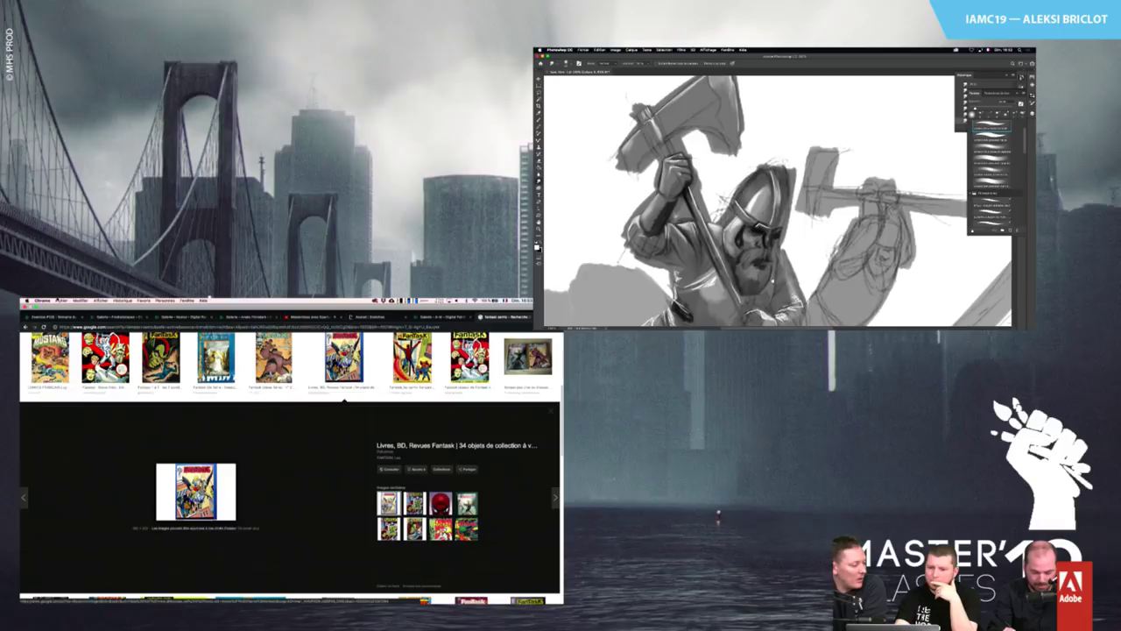
pyautogui.press('Right')
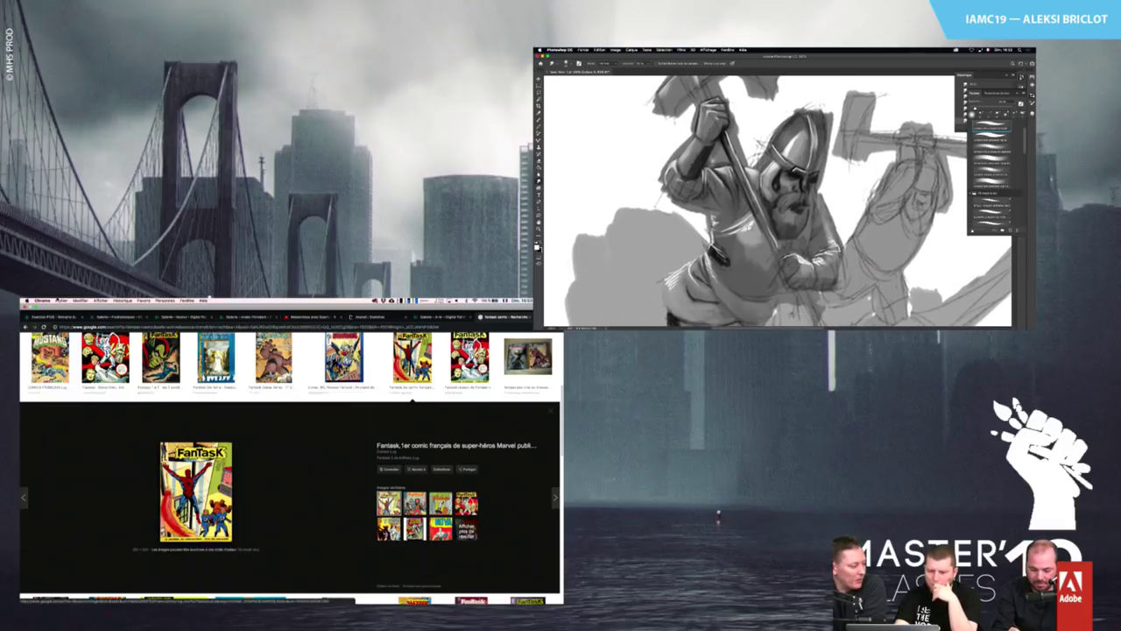
pyautogui.press('Right')
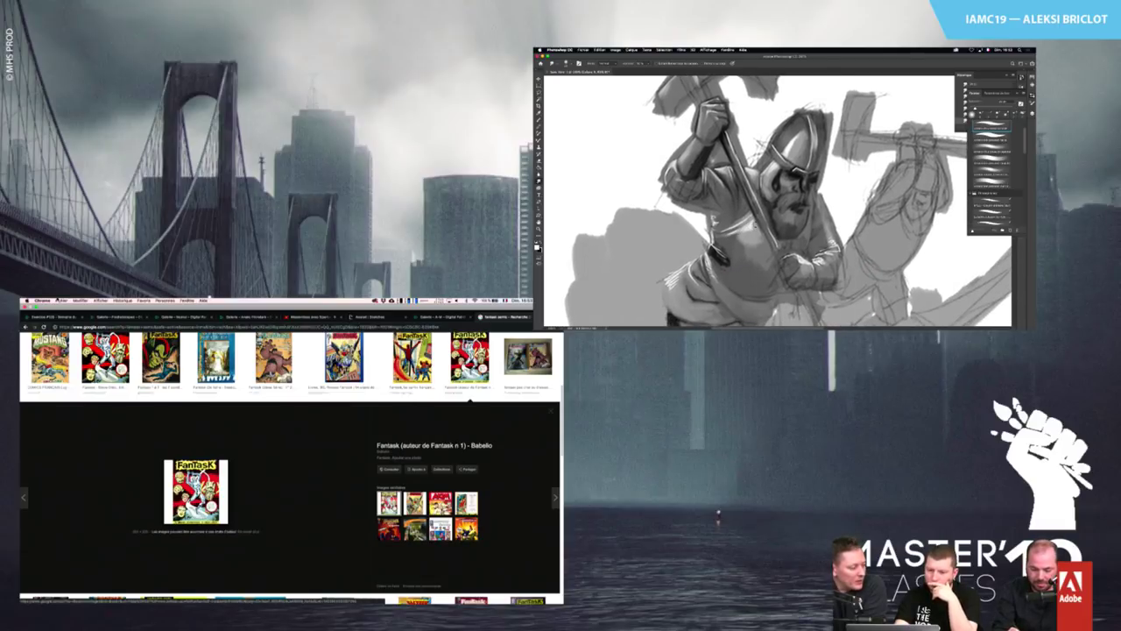
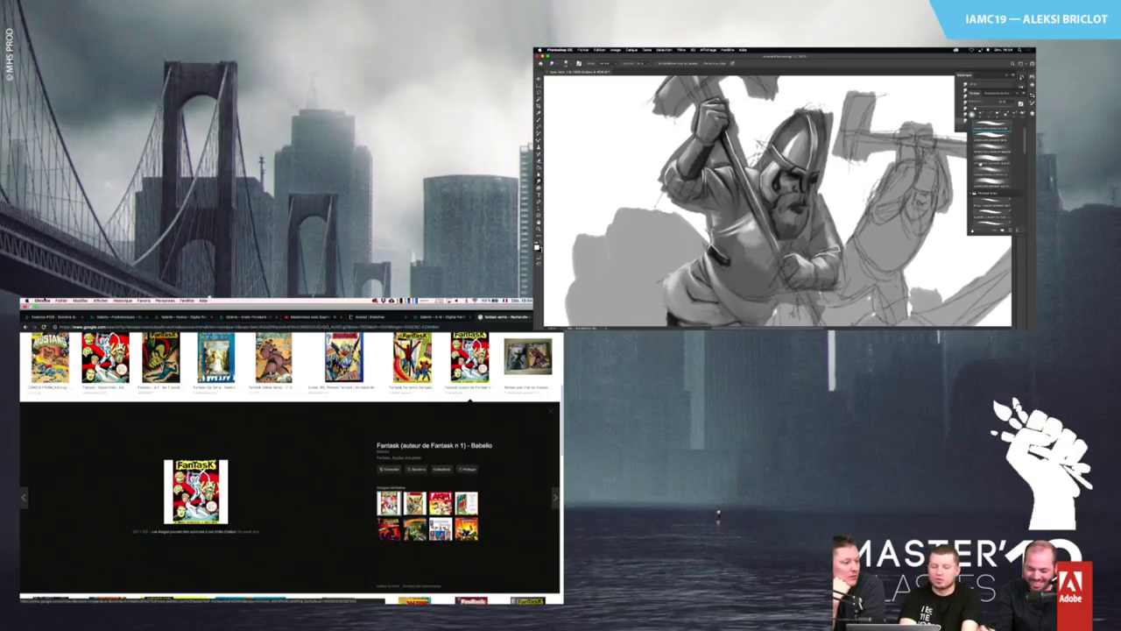
# Paint dark finger lines and outlines on the front warrior's lower fist and dark marks on his raised forearm
pyautogui.press('e')
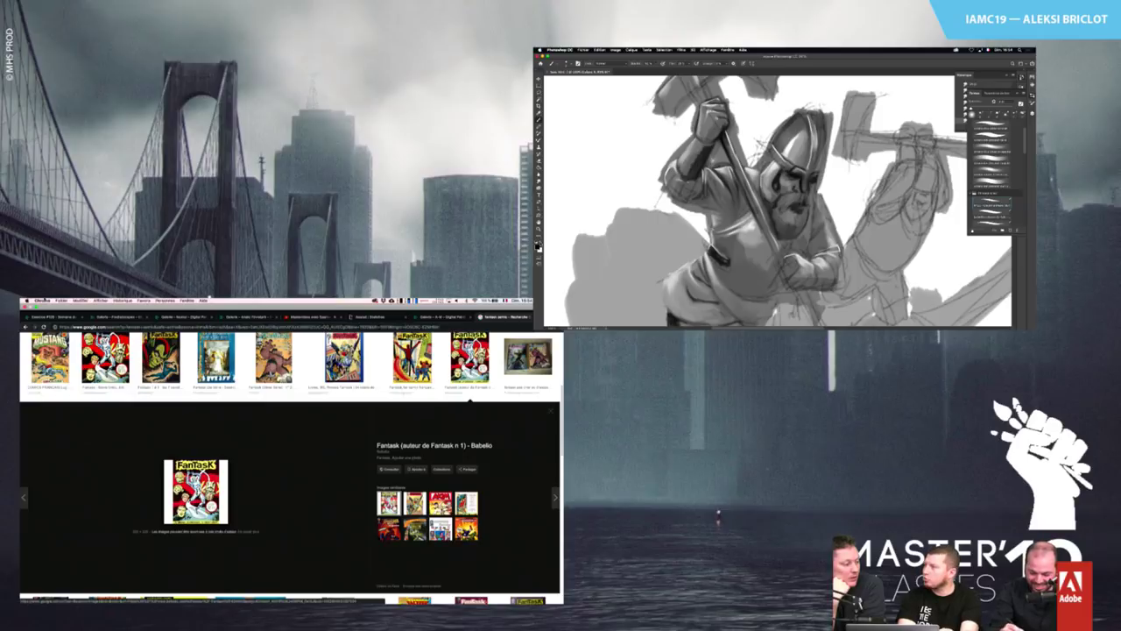
pyautogui.press('b')
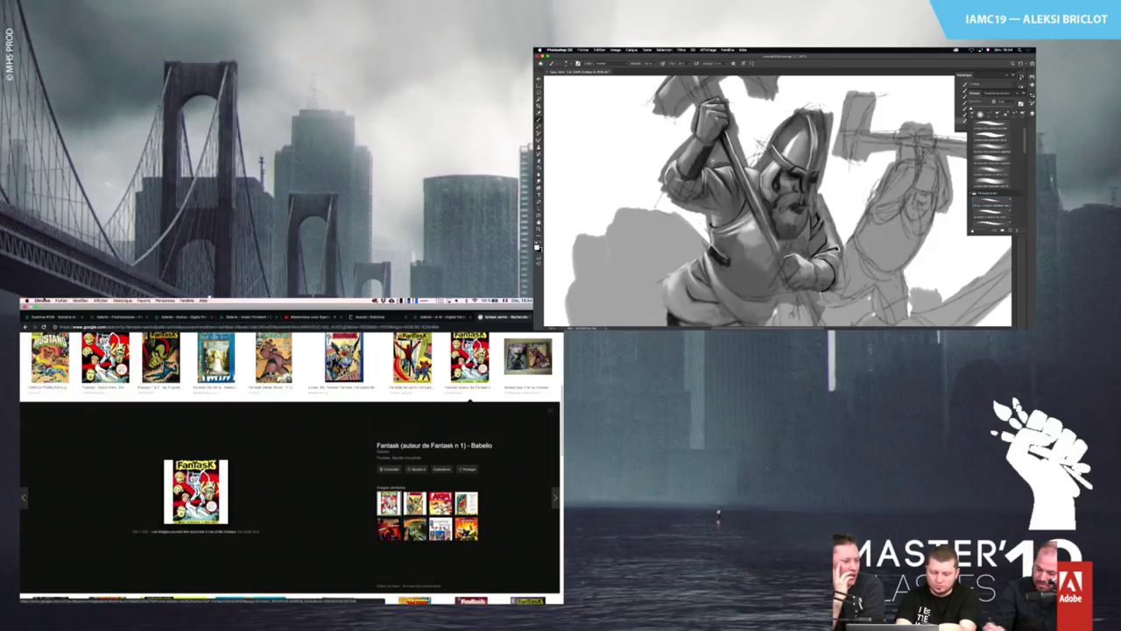
pyautogui.press('Escape')
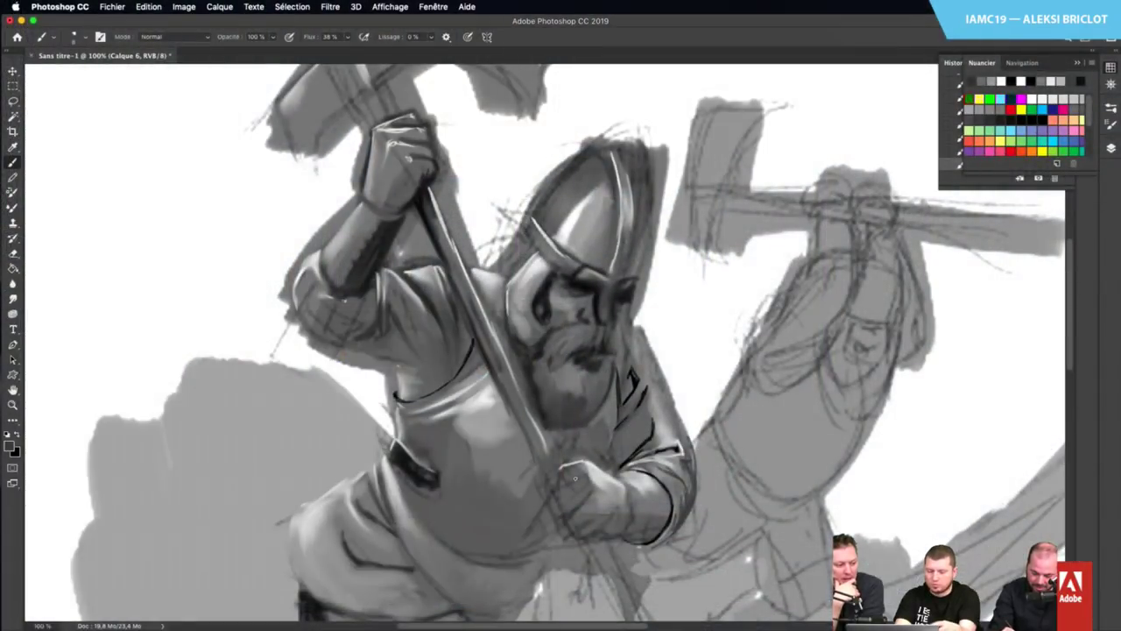
pyautogui.moveTo(562, 465); pyautogui.dragTo(547, 471)
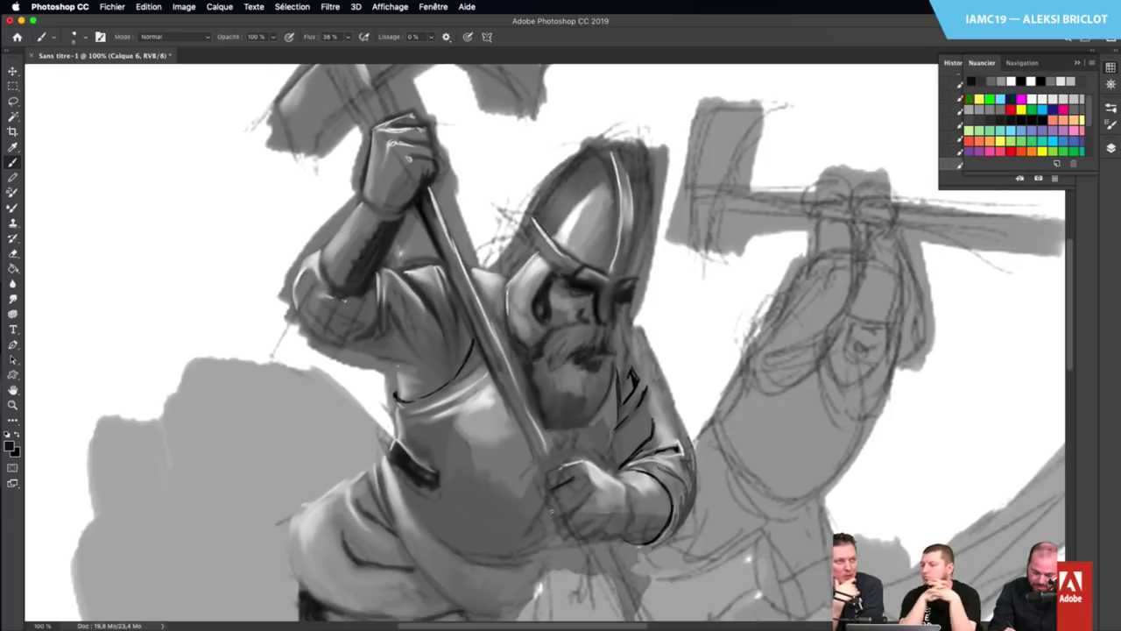
pyautogui.moveTo(552, 510)
pyautogui.mouseDown()
pyautogui.moveTo(585, 491)
pyautogui.moveTo(568, 527)
pyautogui.moveTo(580, 521)
pyautogui.mouseUp()
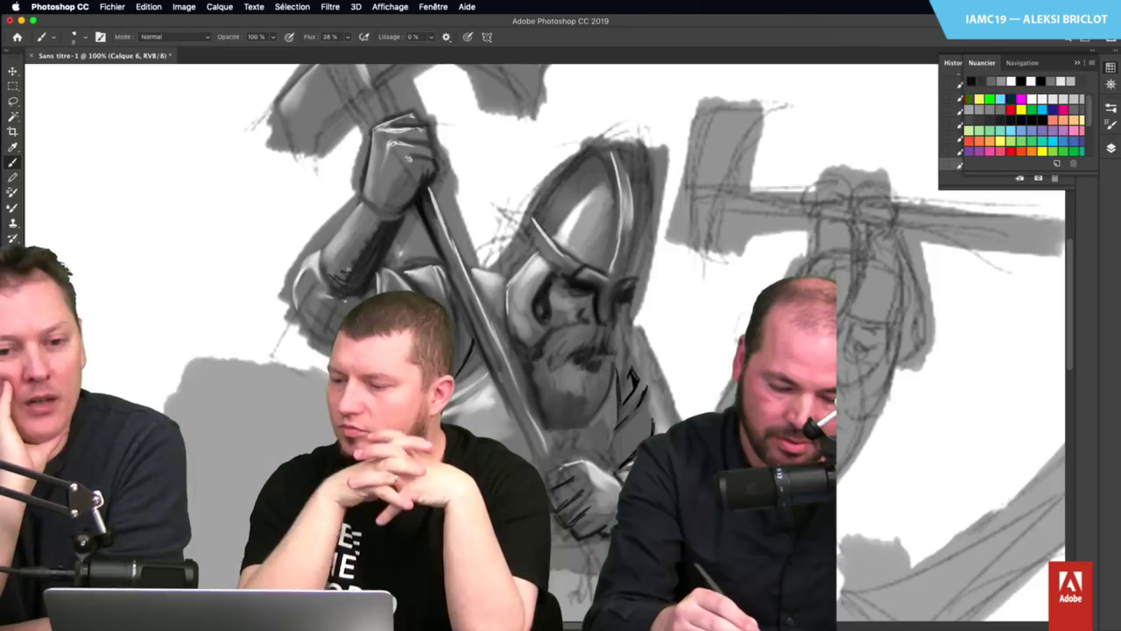
pyautogui.click(367, 191)
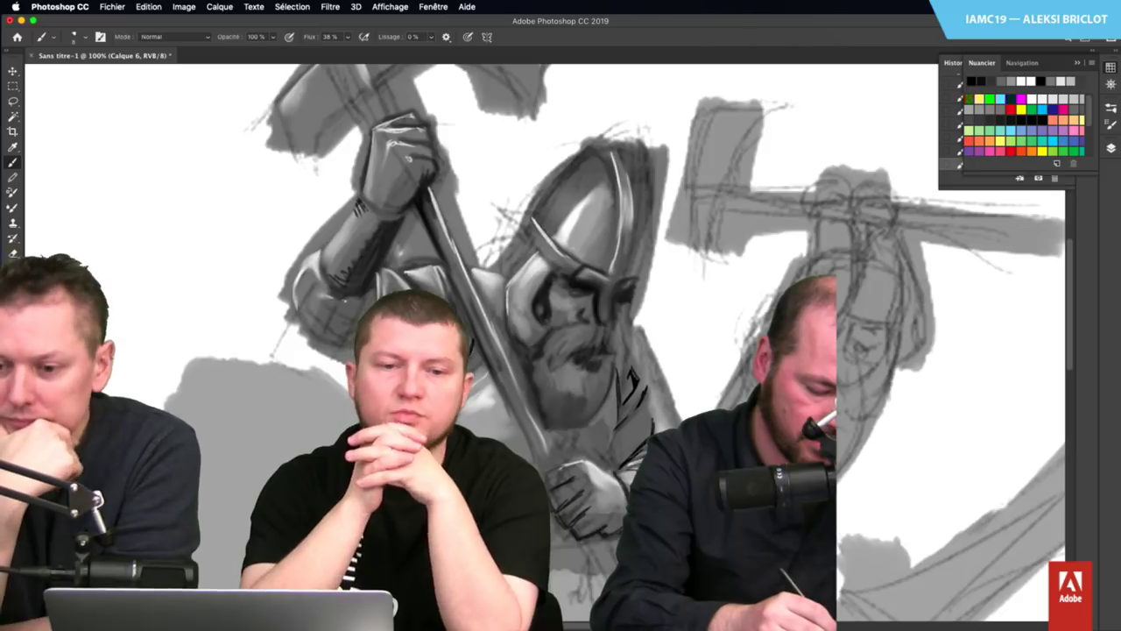
# Set the foreground colour to white (ffffff) and paint highlights on the front warrior's forearm guard, helmet and moustache
pyautogui.click(13, 429)
pyautogui.click(1022, 83)
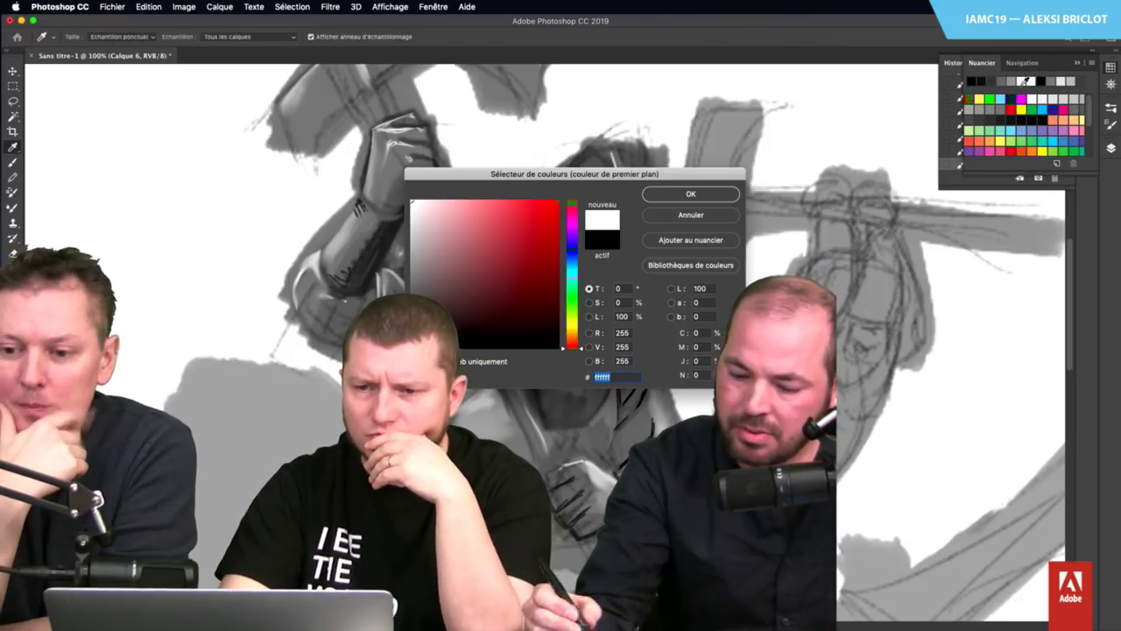
pyautogui.click(691, 194)
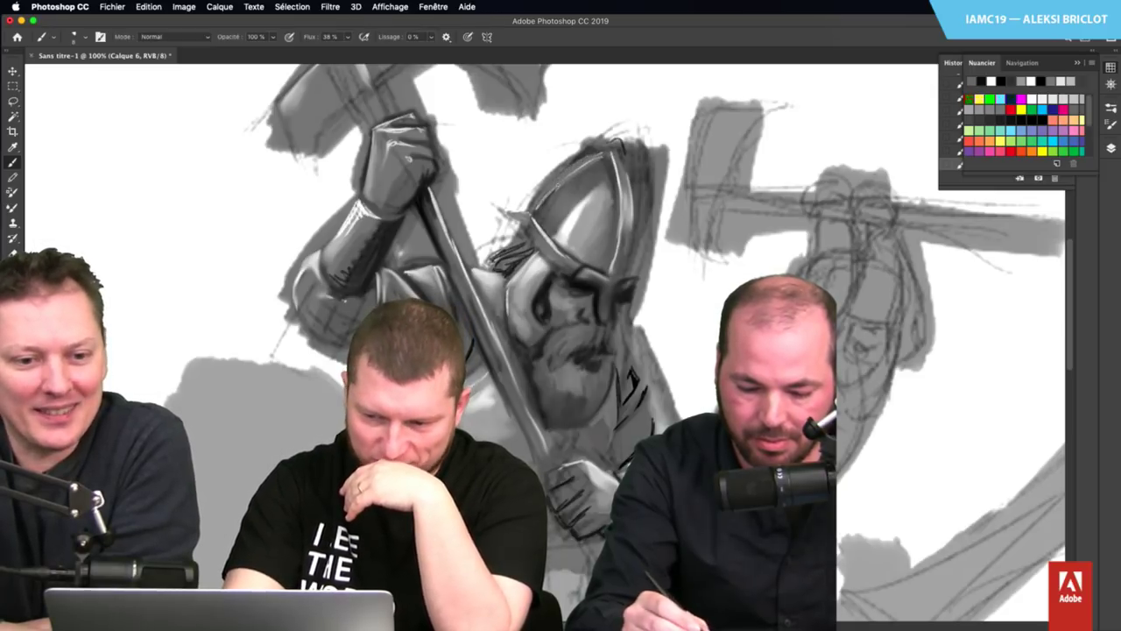
pyautogui.click(1035, 81)
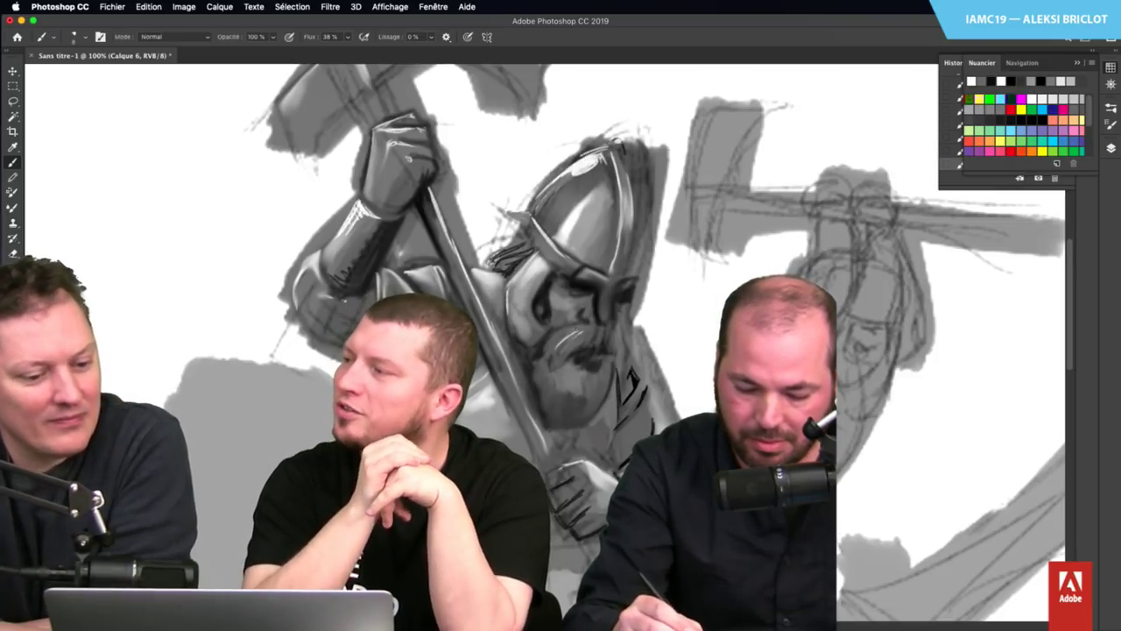
pyautogui.moveTo(568, 348); pyautogui.dragTo(584, 338)
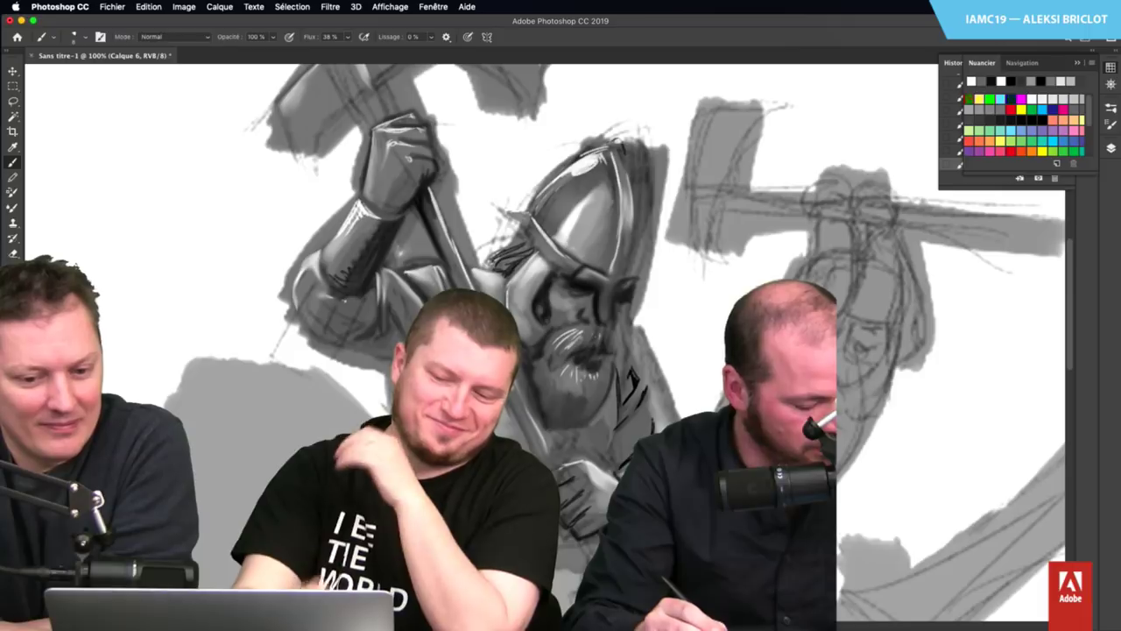
pyautogui.press('r')
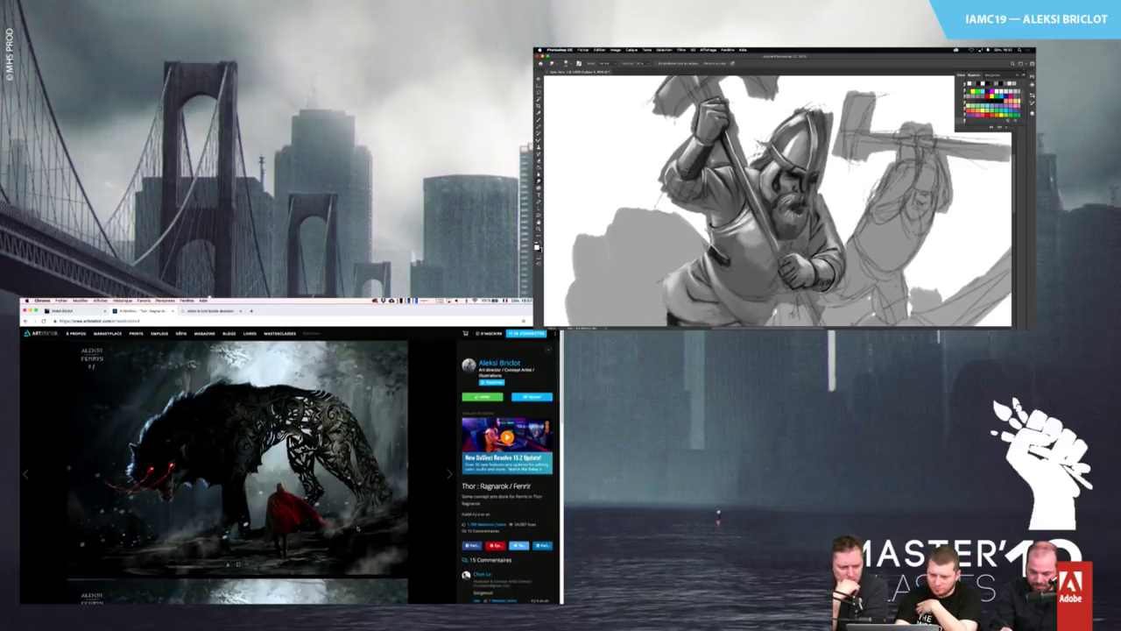
# View the wolf concepts on the "Thor : Ragnarok / Fenrir" ArtStation page and open the solid-bodied, tattooed wolf version at full size
pyautogui.scroll(-5, 237, 473)
pyautogui.scroll(-2, 236, 473)
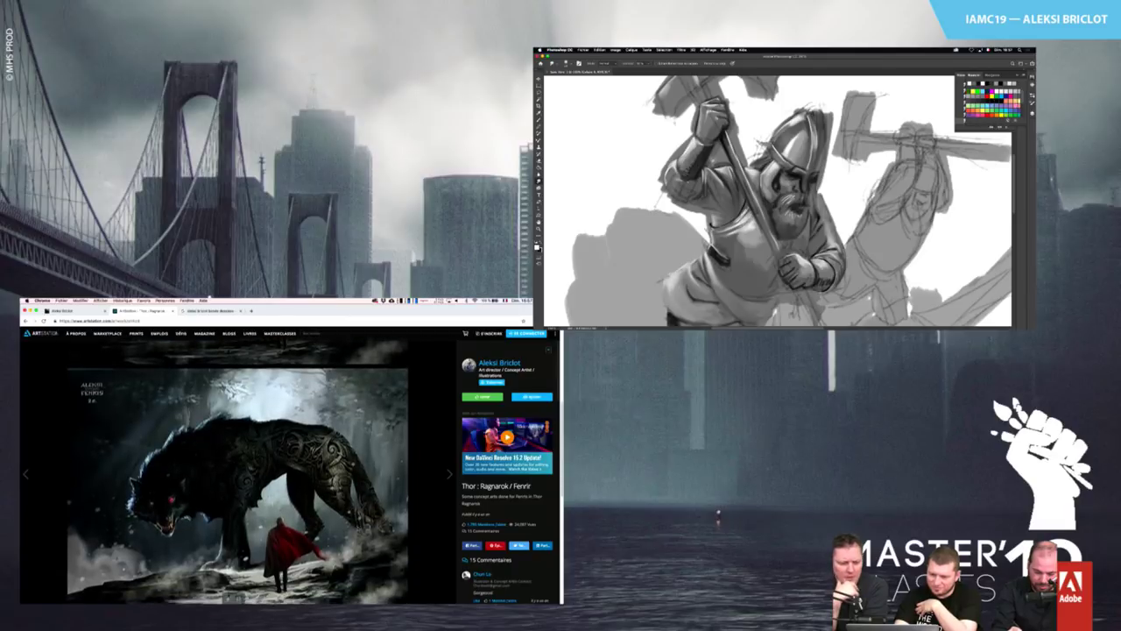
pyautogui.scroll(-1, 237, 473)
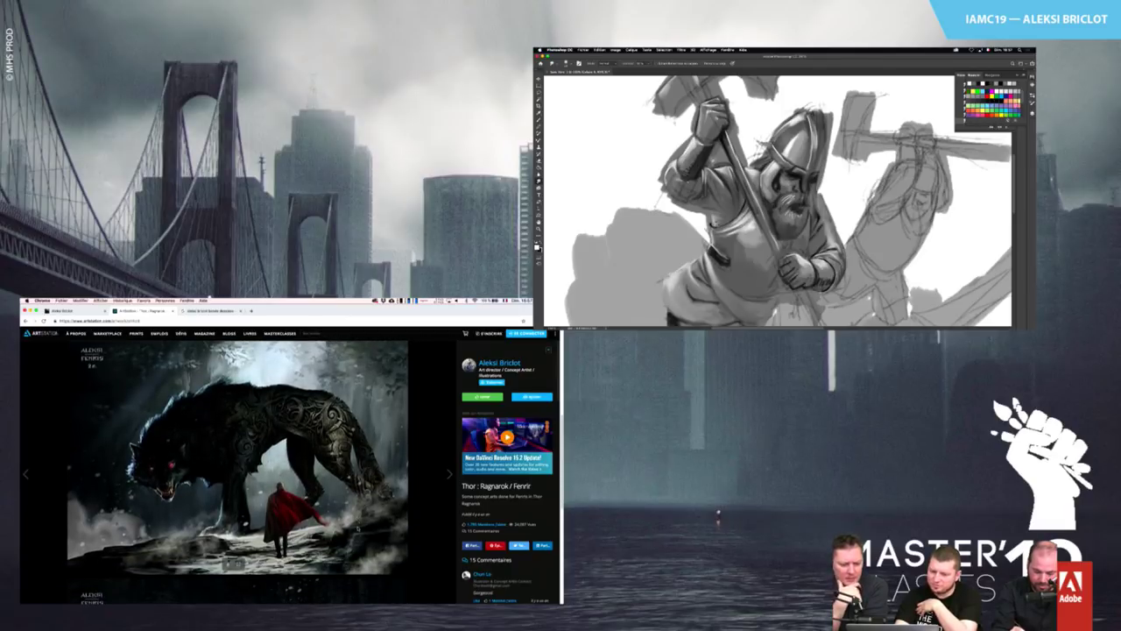
pyautogui.click(233, 564)
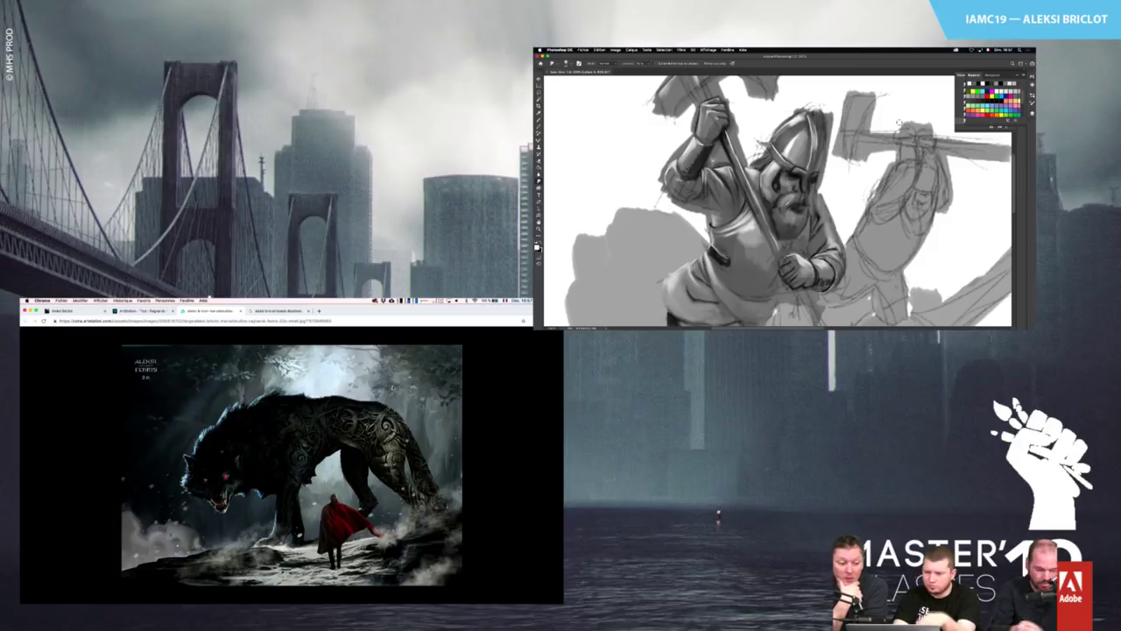
# Return to the "Thor : Ragnarok / Fenrir" page, compare the other wolf versions and open version 2f with red glowing eyes at full size
pyautogui.click(140, 310)
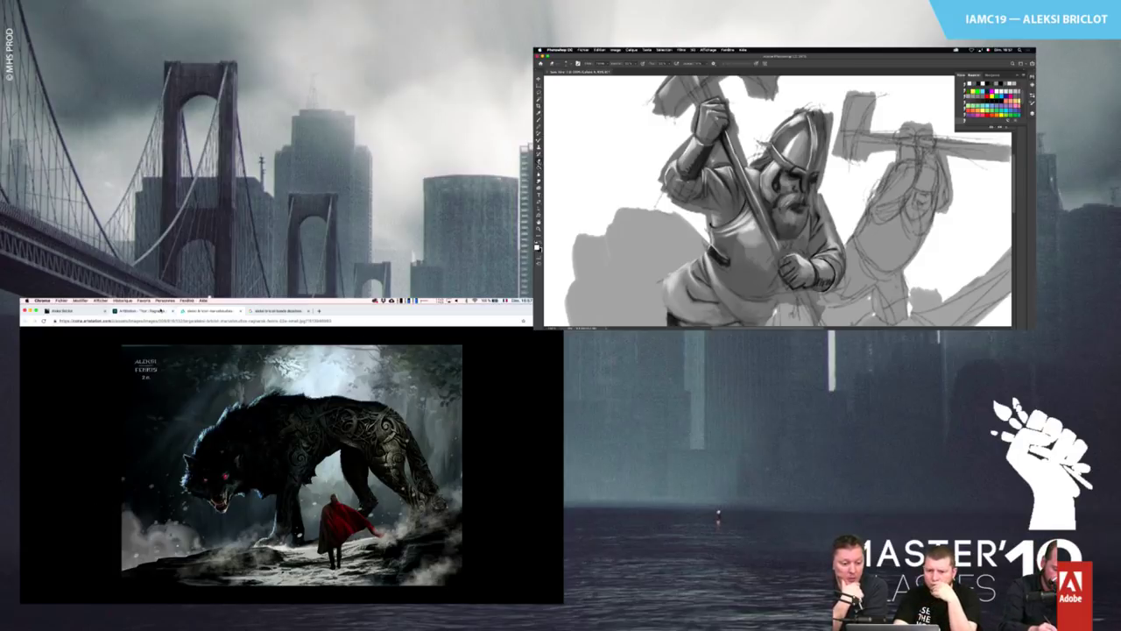
pyautogui.scroll(-5, 237, 473)
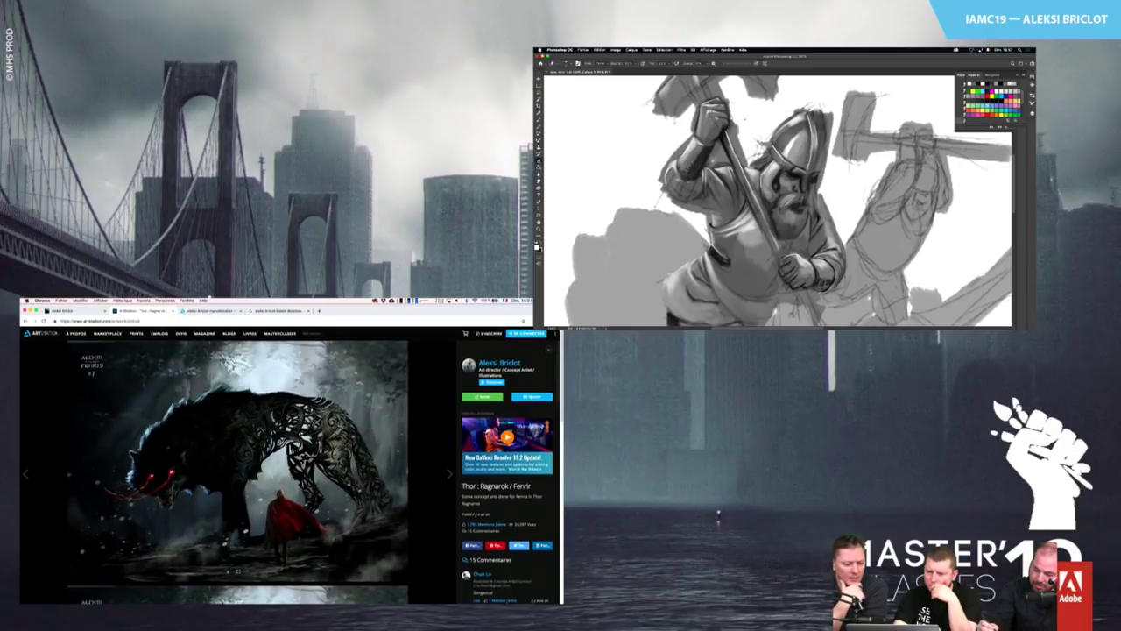
pyautogui.scroll(-5, 214, 473)
pyautogui.press('F5')
pyautogui.scroll(-5, 236, 473)
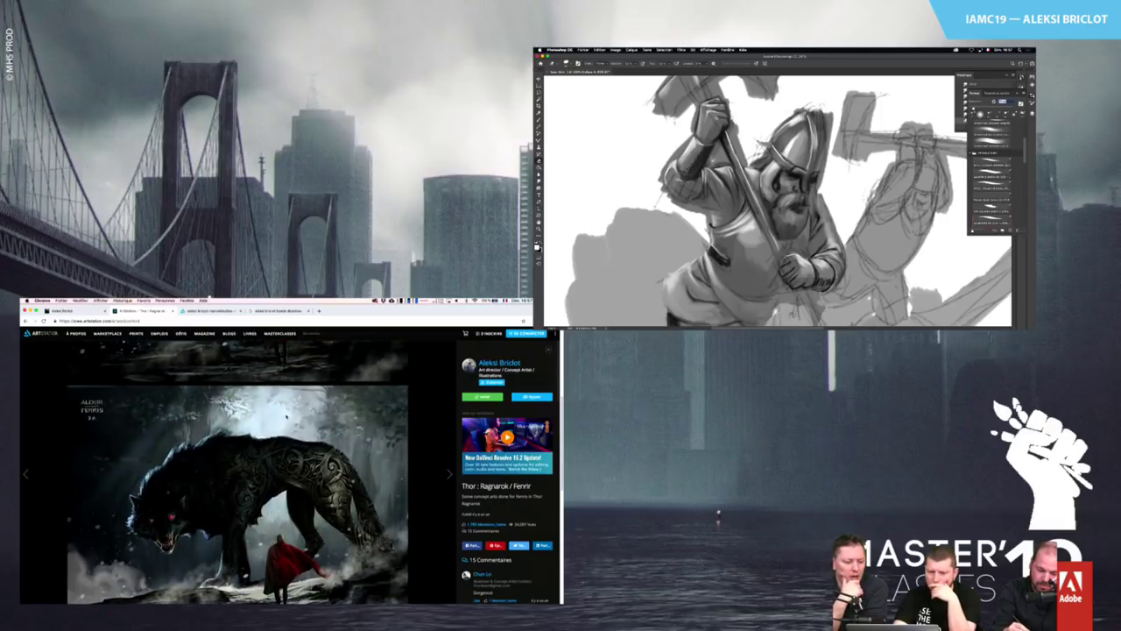
pyautogui.scroll(-5, 285, 416)
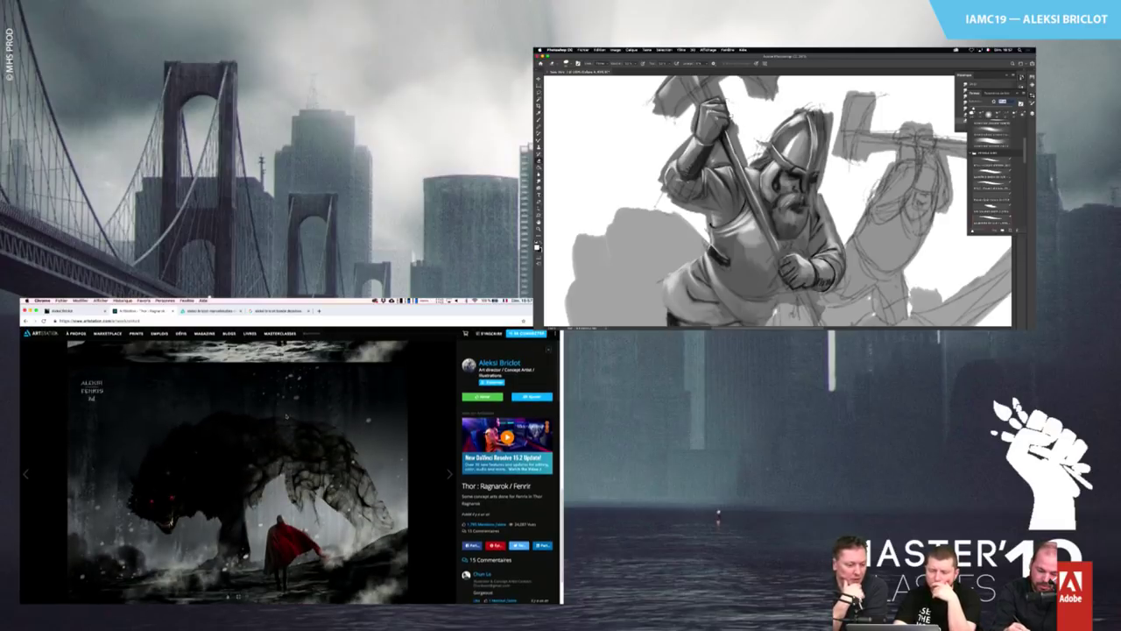
pyautogui.scroll(-5, 285, 415)
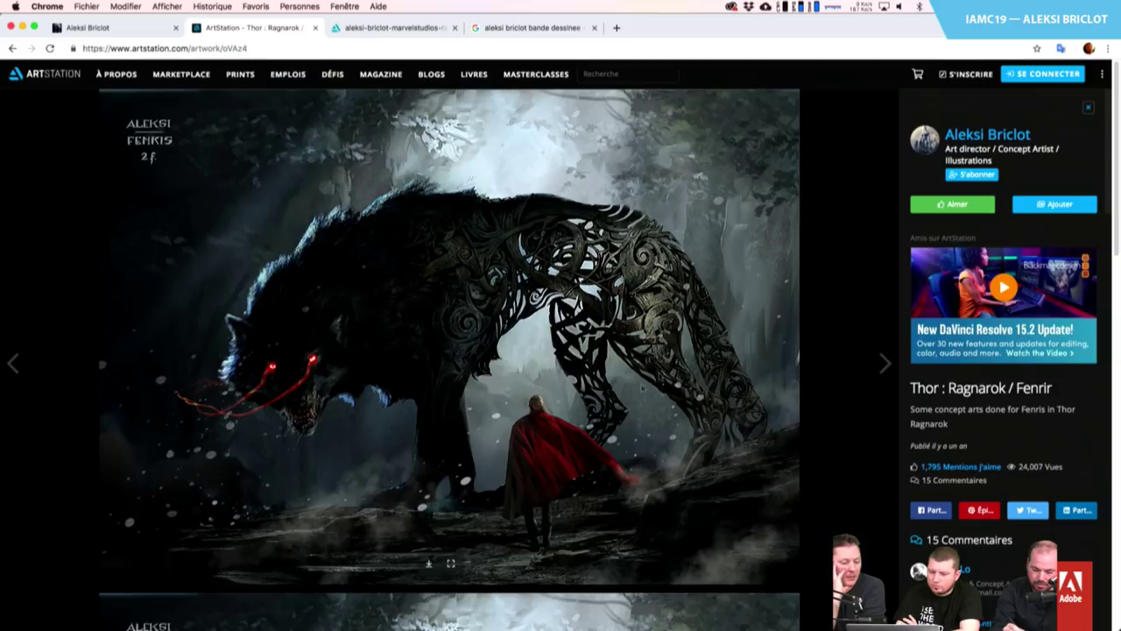
pyautogui.click(454, 569)
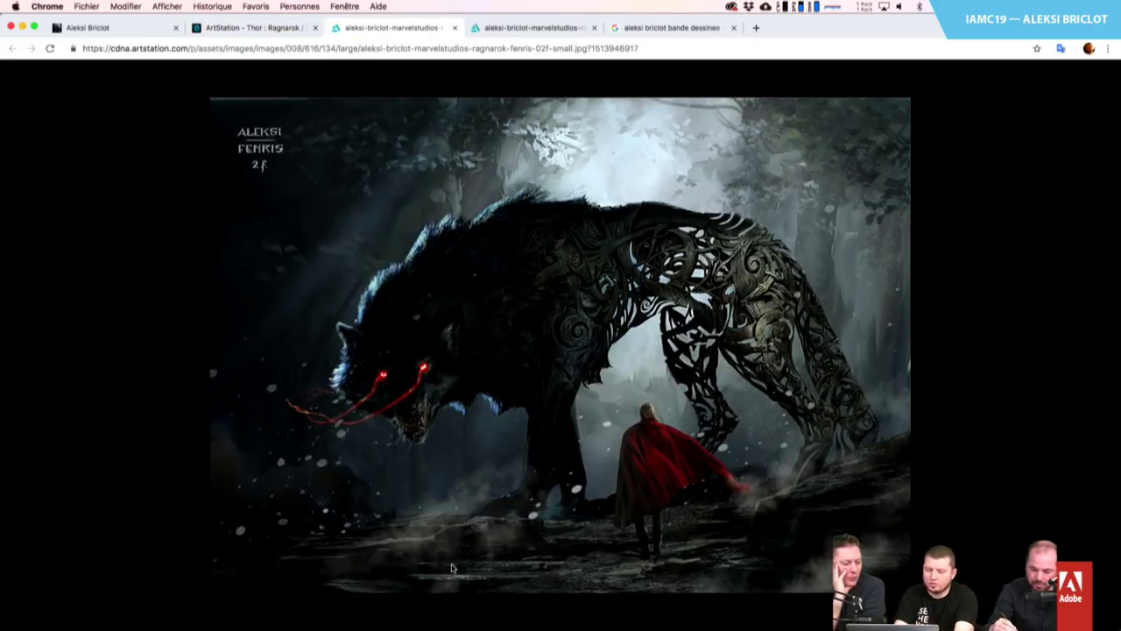
# Search Google for "marvel wiki fenris" in a new tab
pyautogui.hotkey('ctrl', 't')
pyautogui.write('ma')
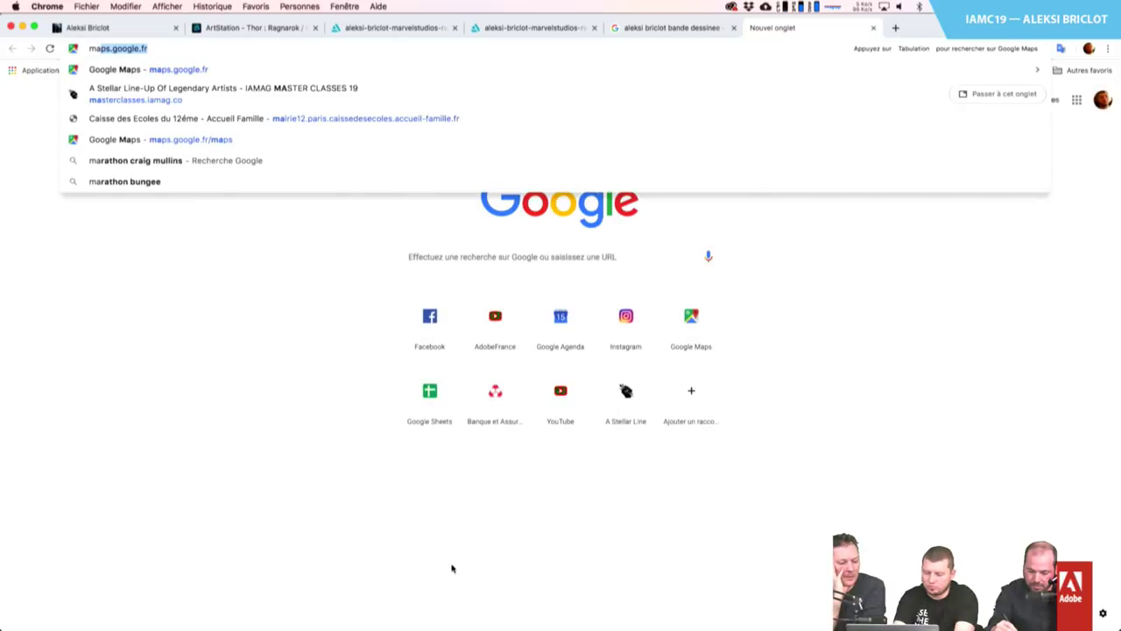
pyautogui.write('rvel wiki ')
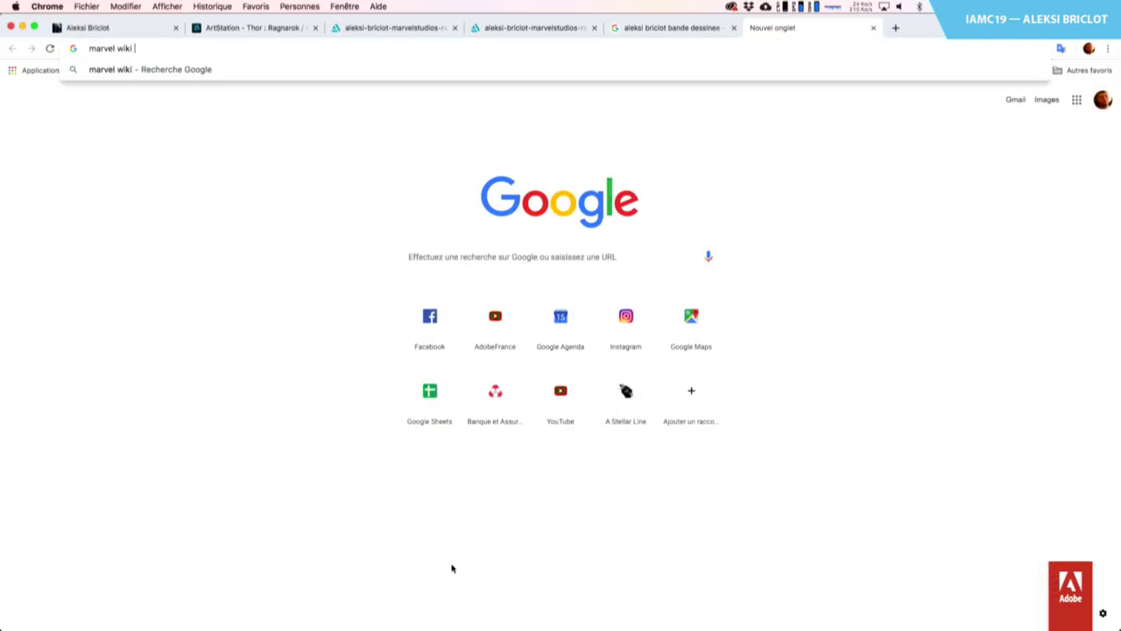
pyautogui.write('fenr')
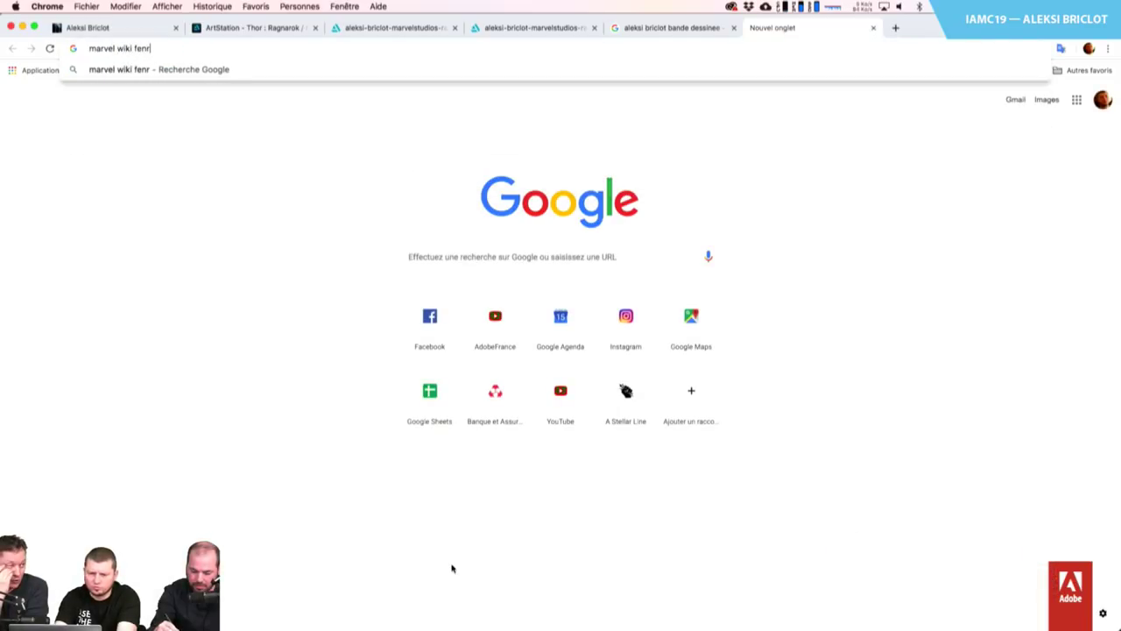
pyautogui.write('is')
pyautogui.press('Return')
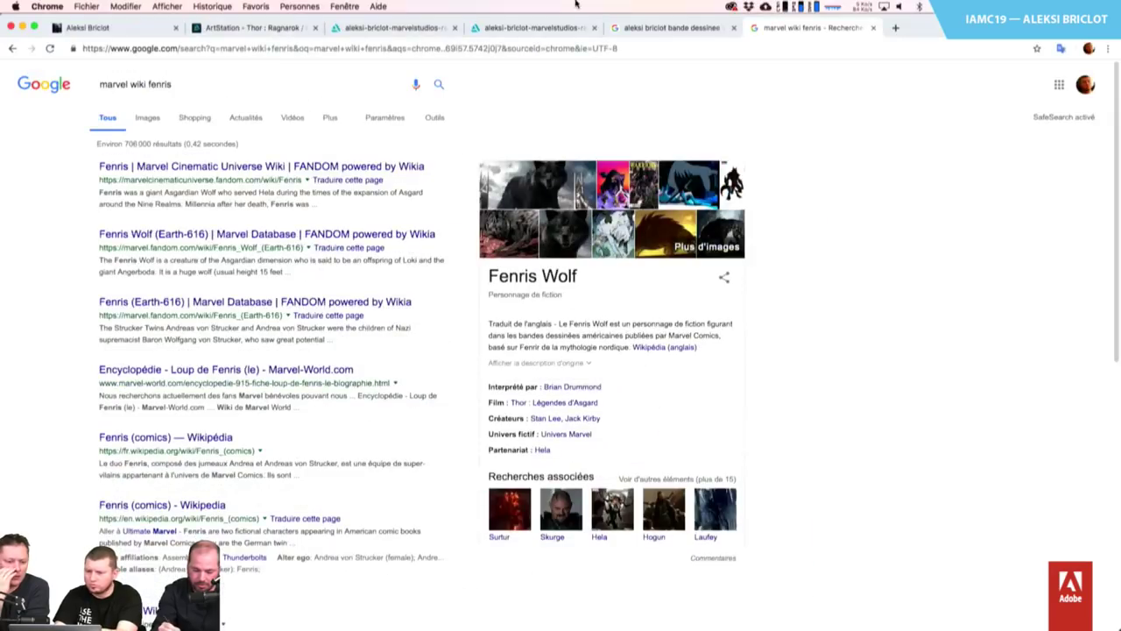
# Open the concept artist's Instagram profile in a new tab
pyautogui.press('super+t')
pyautogui.write('instagram.com')
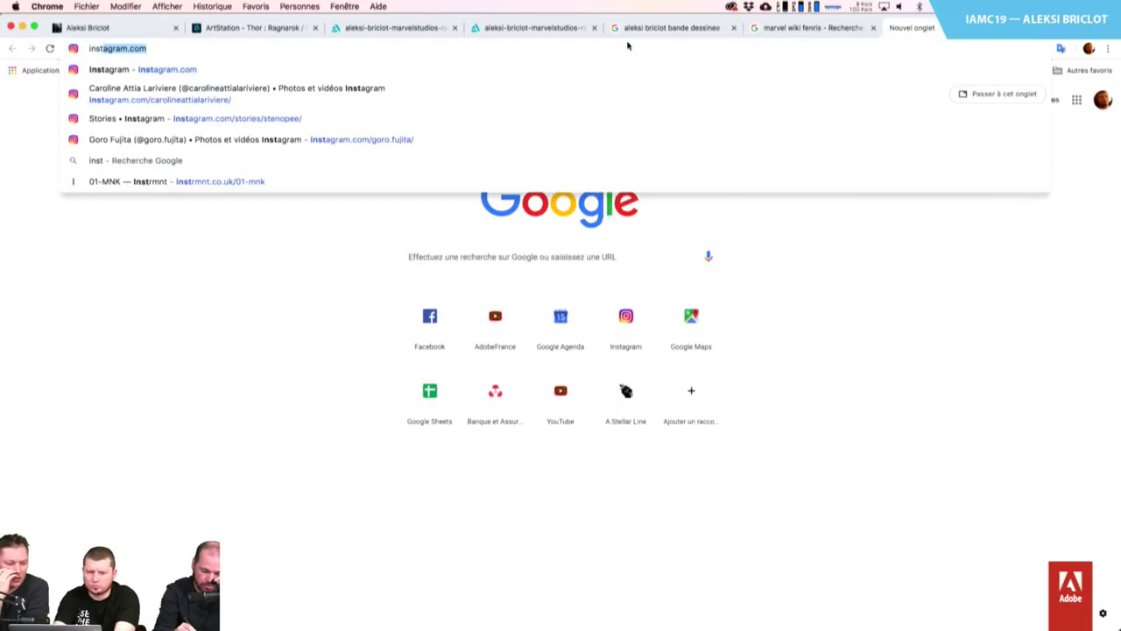
pyautogui.write('/ale')
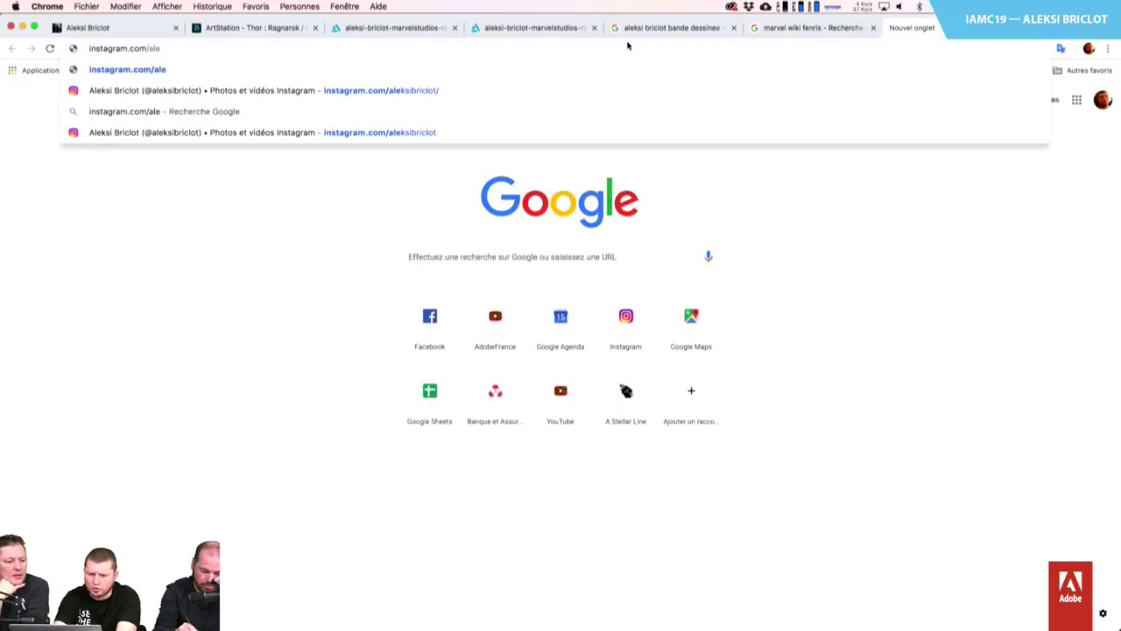
pyautogui.press('Down')
pyautogui.press('Return')
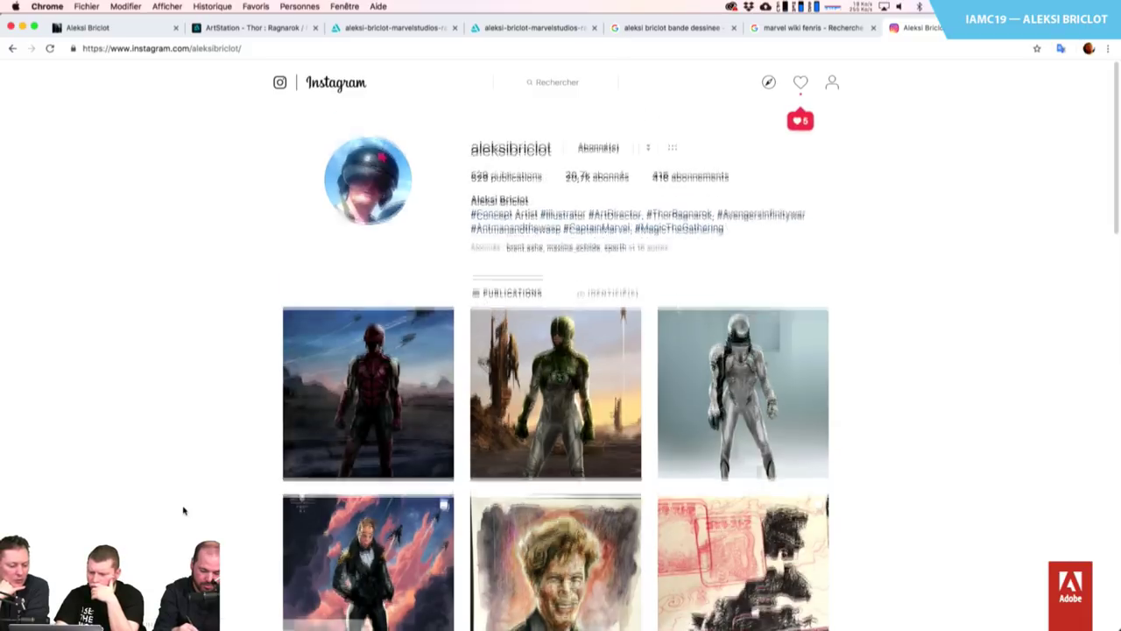
# Browse far down the profile's posts, open the "The Wasp" mind map sketch and examine its notes and doodles
pyautogui.scroll(-10, 183, 509)
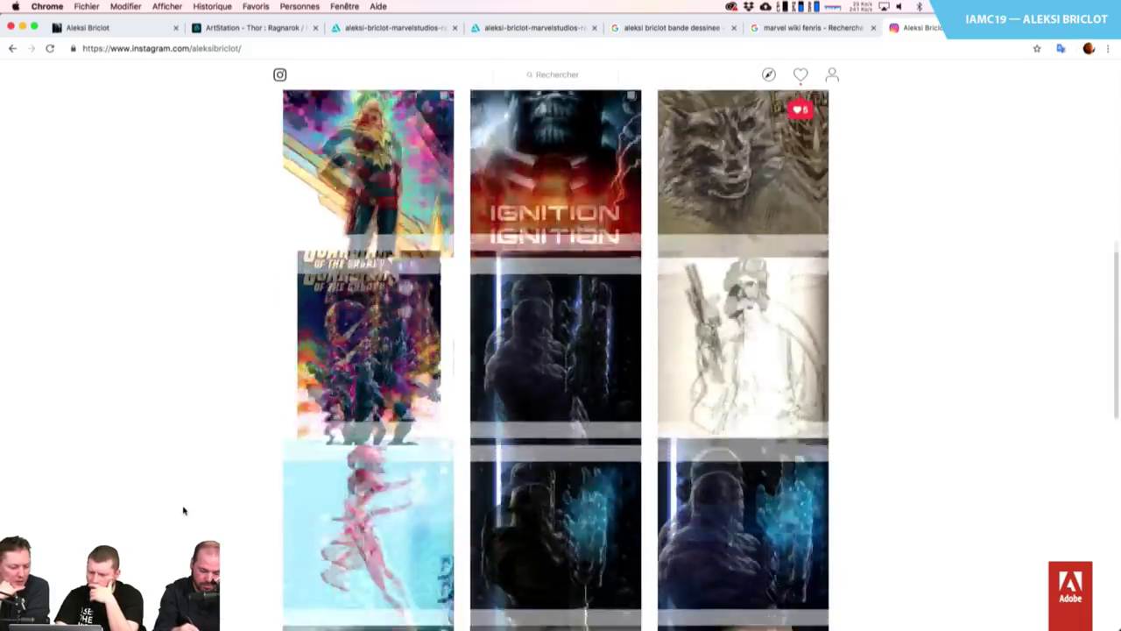
pyautogui.scroll(-9, 183, 510)
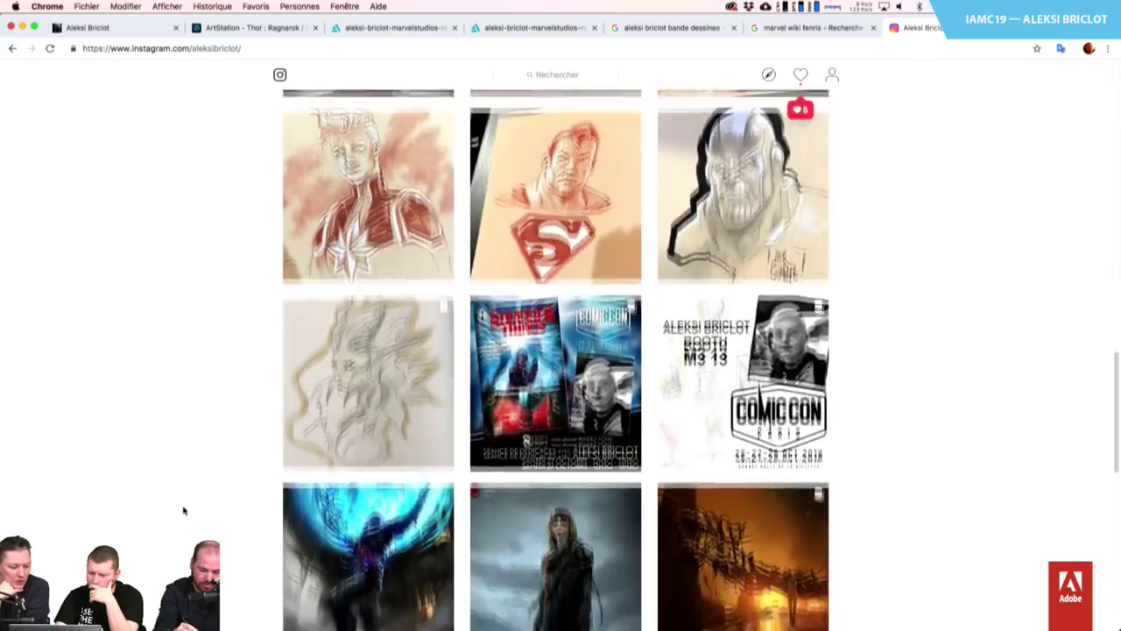
pyautogui.scroll(-9, 183, 510)
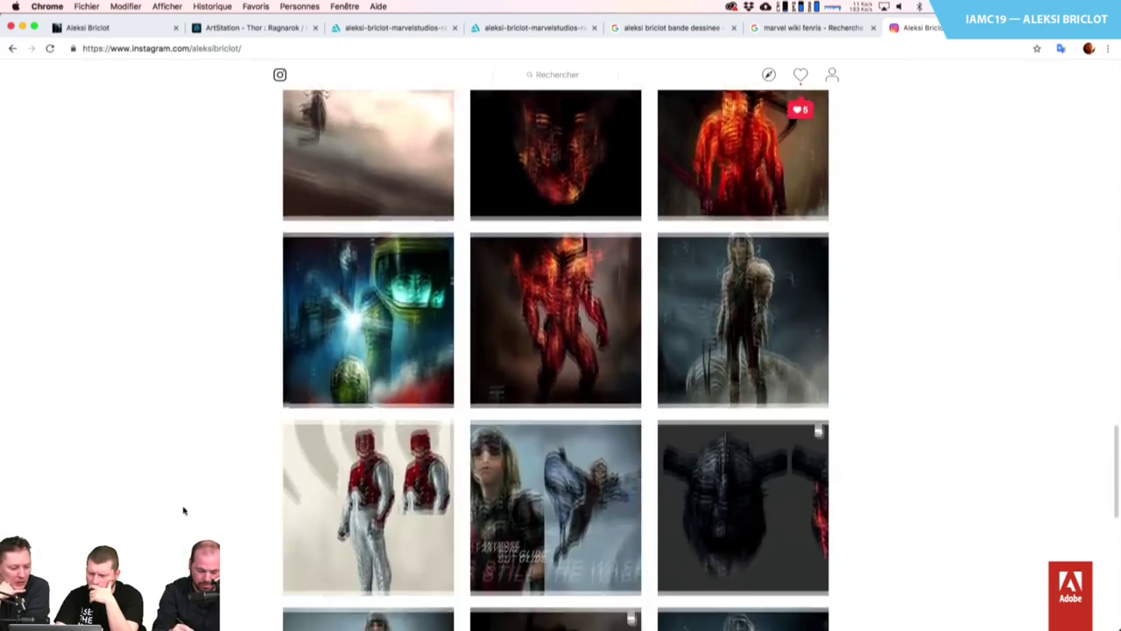
pyautogui.scroll(-10, 183, 510)
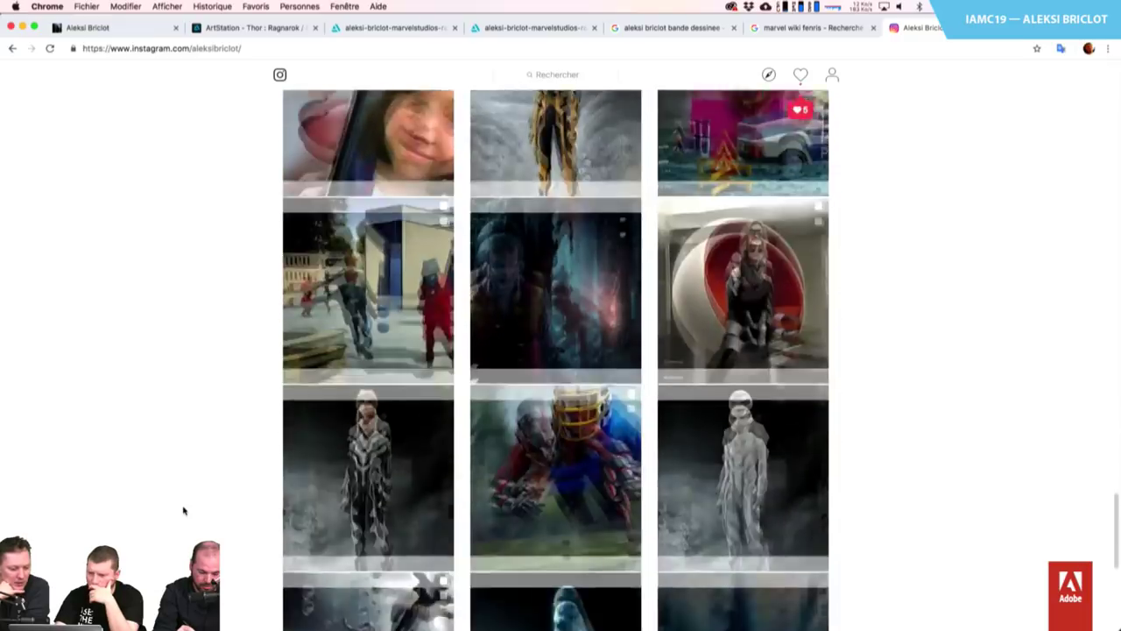
pyautogui.scroll(-10, 183, 510)
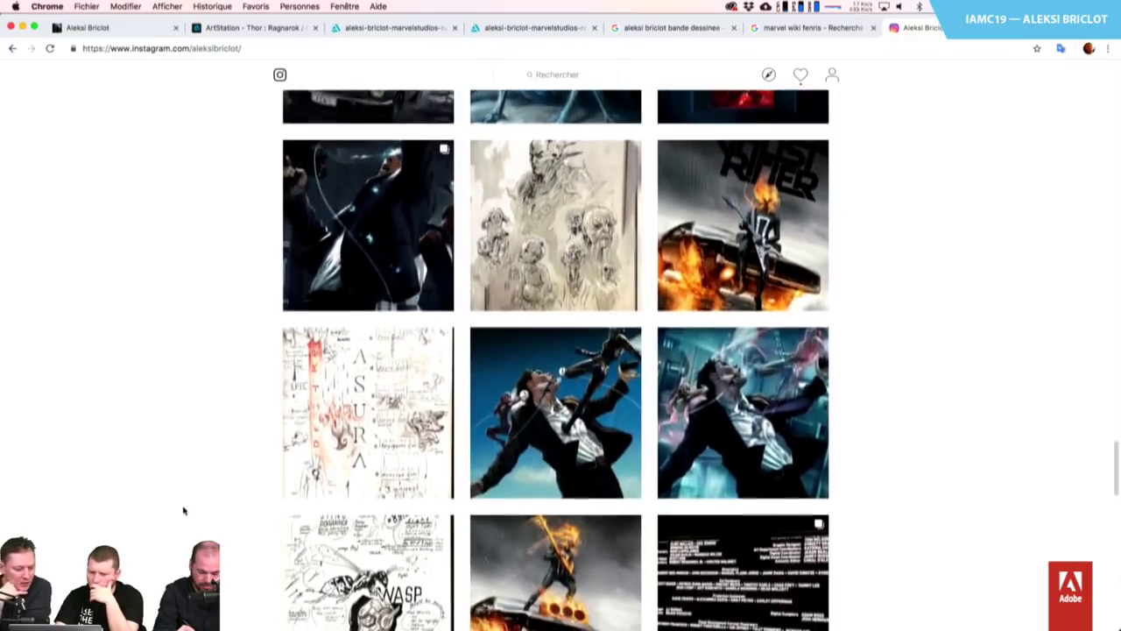
pyautogui.scroll(-1, 183, 509)
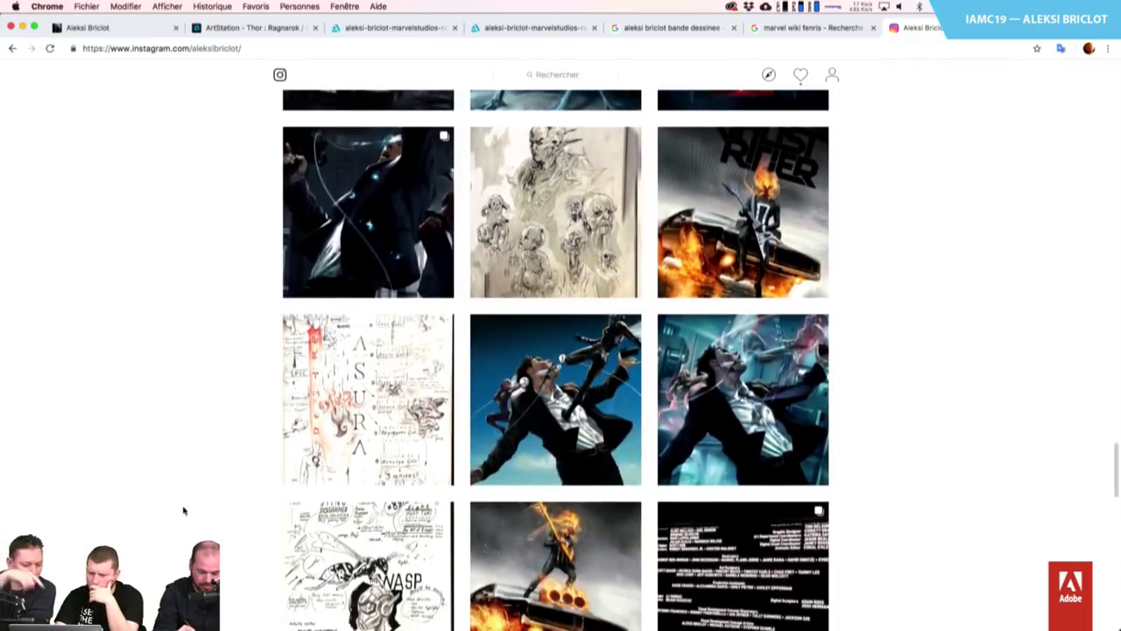
pyautogui.click(372, 537)
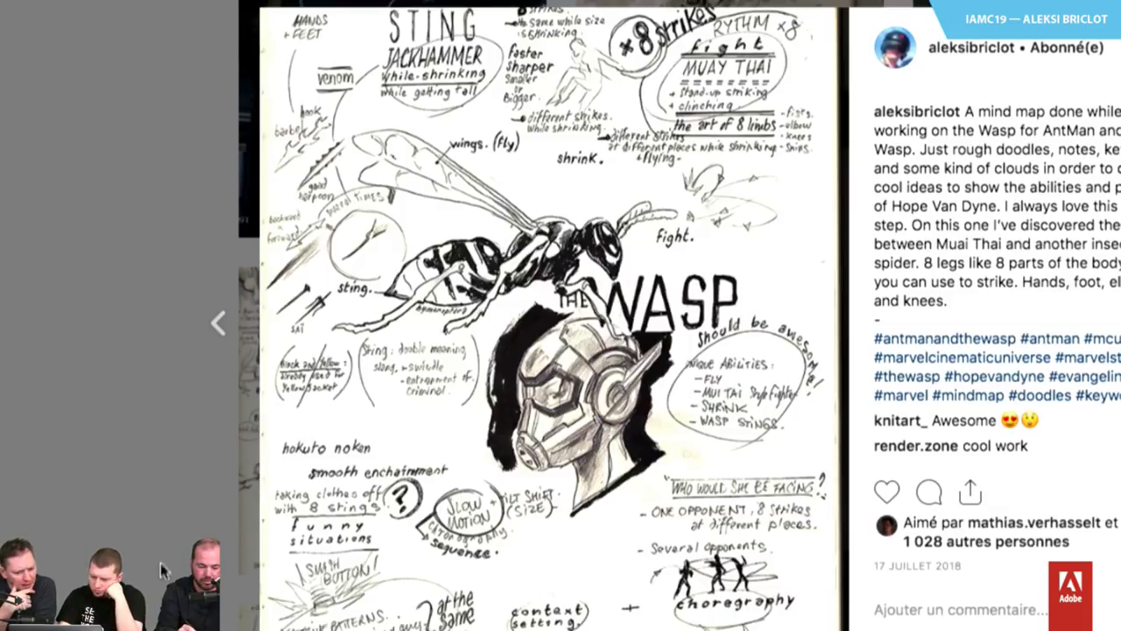
pyautogui.scroll(-1, 161, 547)
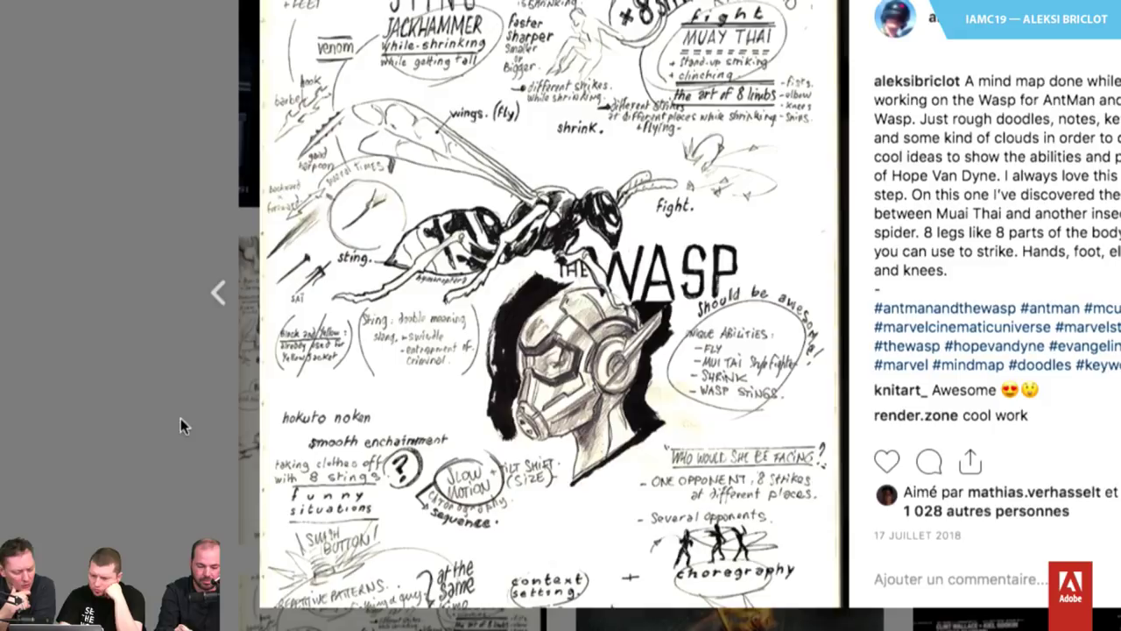
# Examine the ability, Muay Thai and strike notes around the insect and helmet drawings in "The Wasp" mind map
pyautogui.scroll(1, 230, 10)
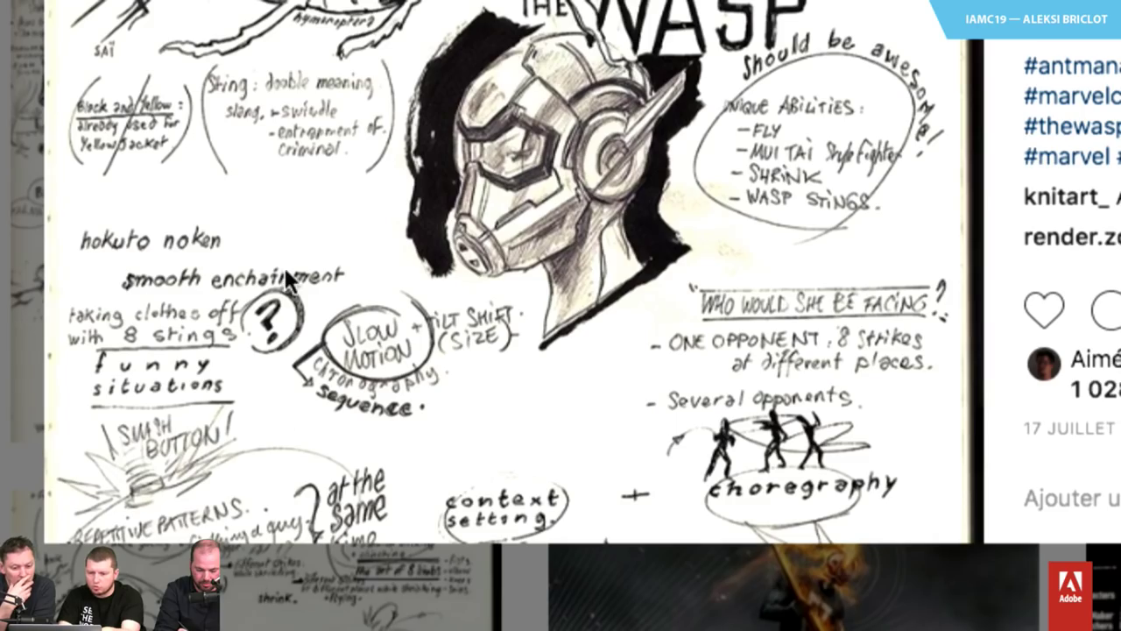
pyautogui.scroll(6, 283, 81)
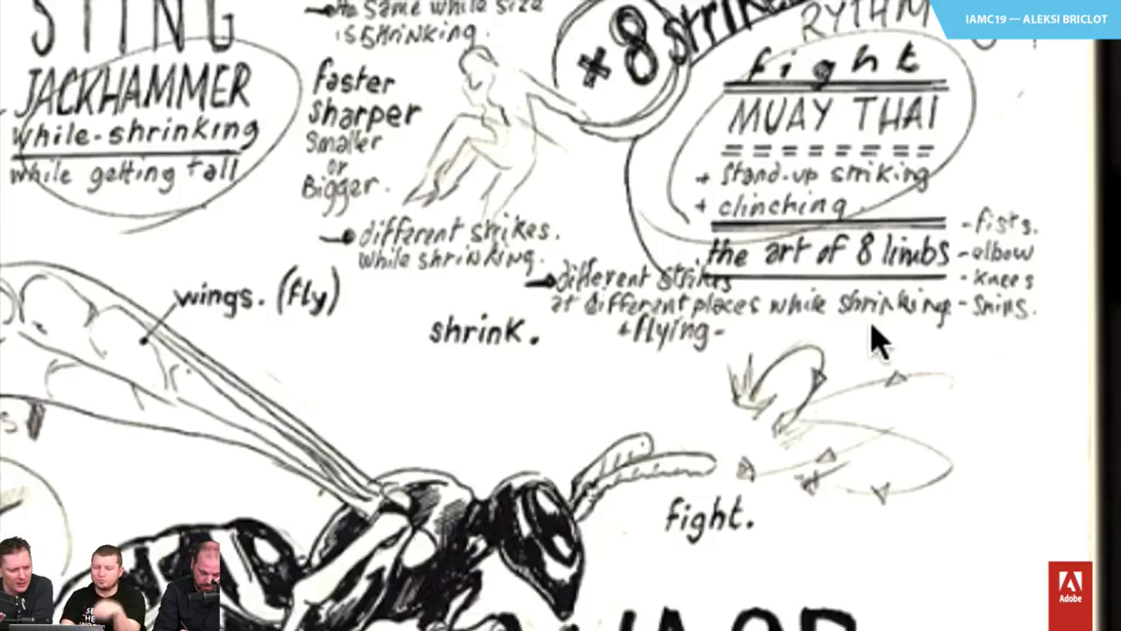
pyautogui.scroll(-3, 873, 326)
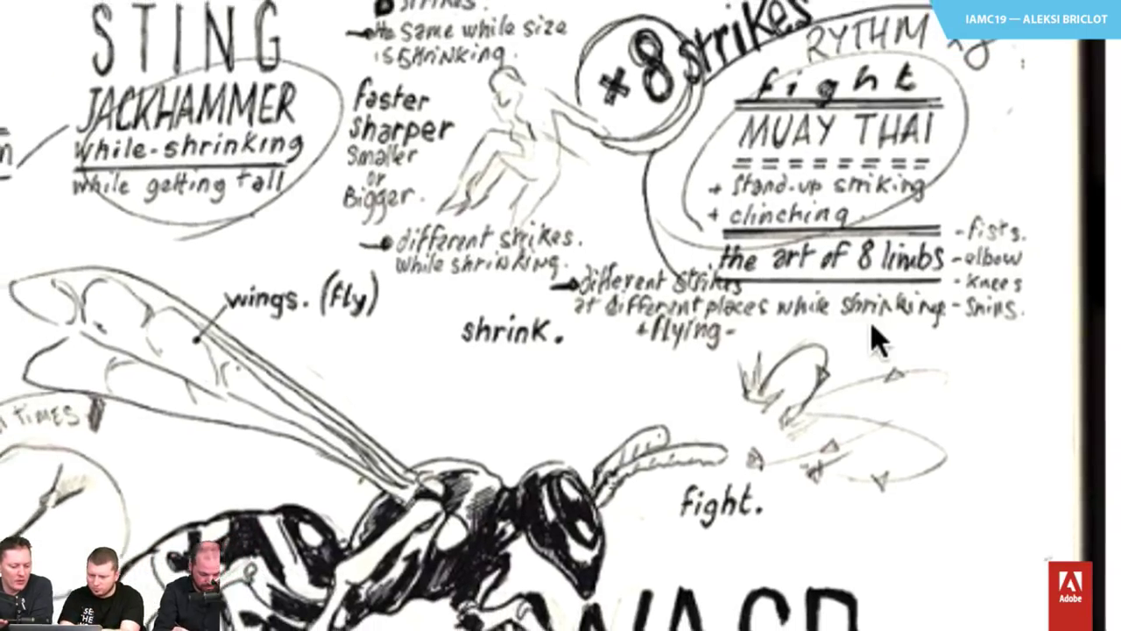
pyautogui.scroll(-1, 872, 326)
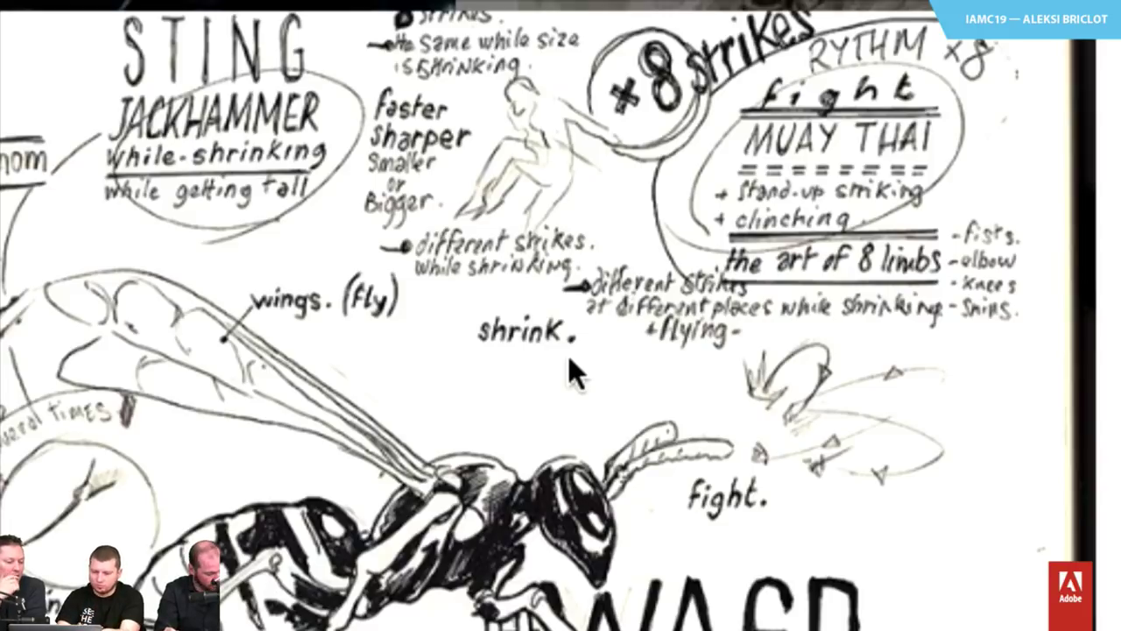
pyautogui.scroll(-3, 568, 358)
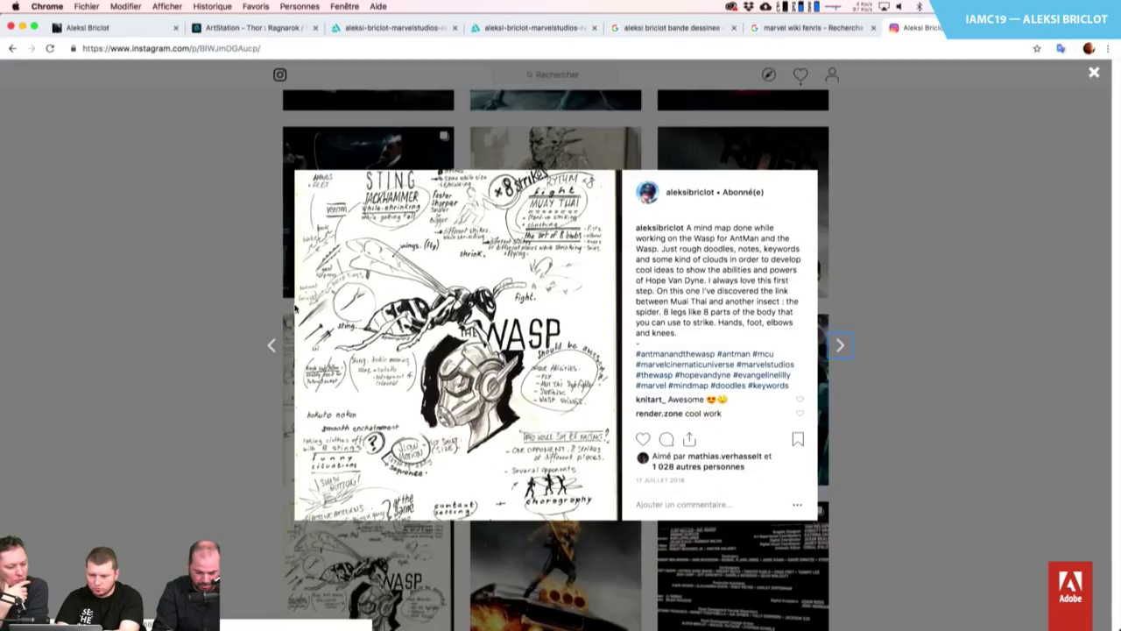
# Close the Wasp post, browse further down the artist's Instagram posts and open the "Surtur" mind map sketch
pyautogui.click(295, 308)
pyautogui.scroll(-5, 295, 306)
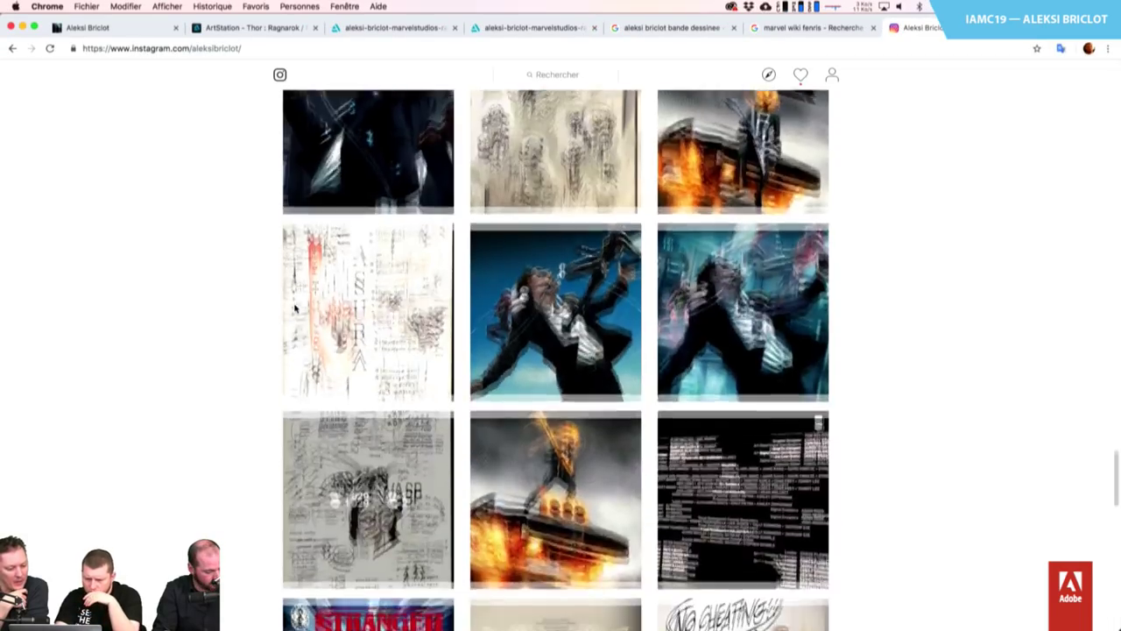
pyautogui.scroll(-8, 295, 308)
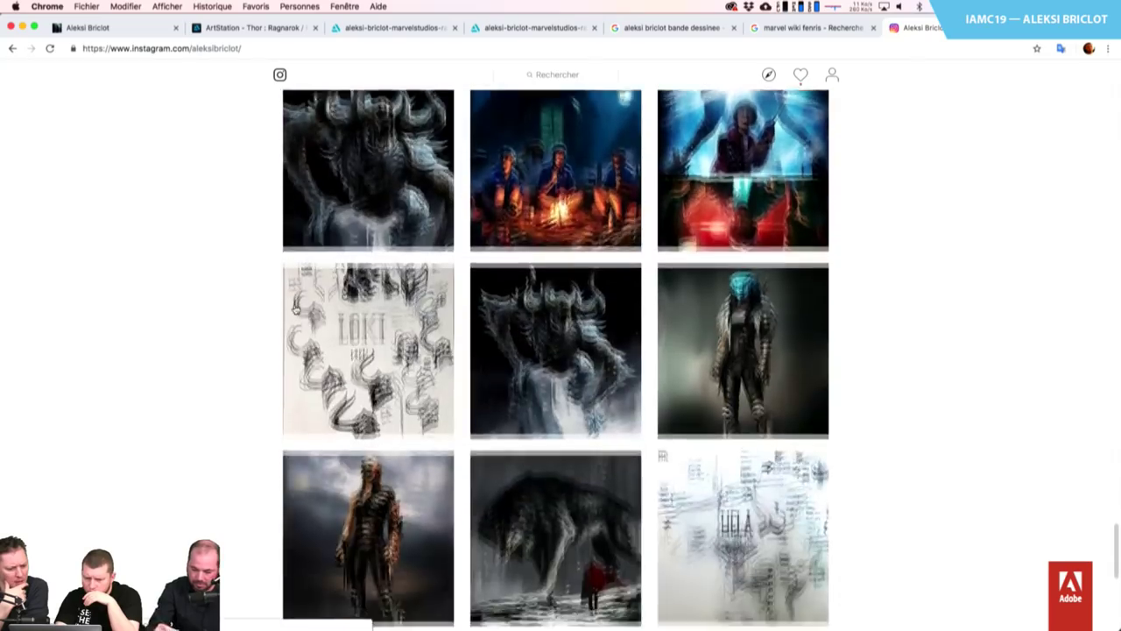
pyautogui.scroll(-10, 295, 308)
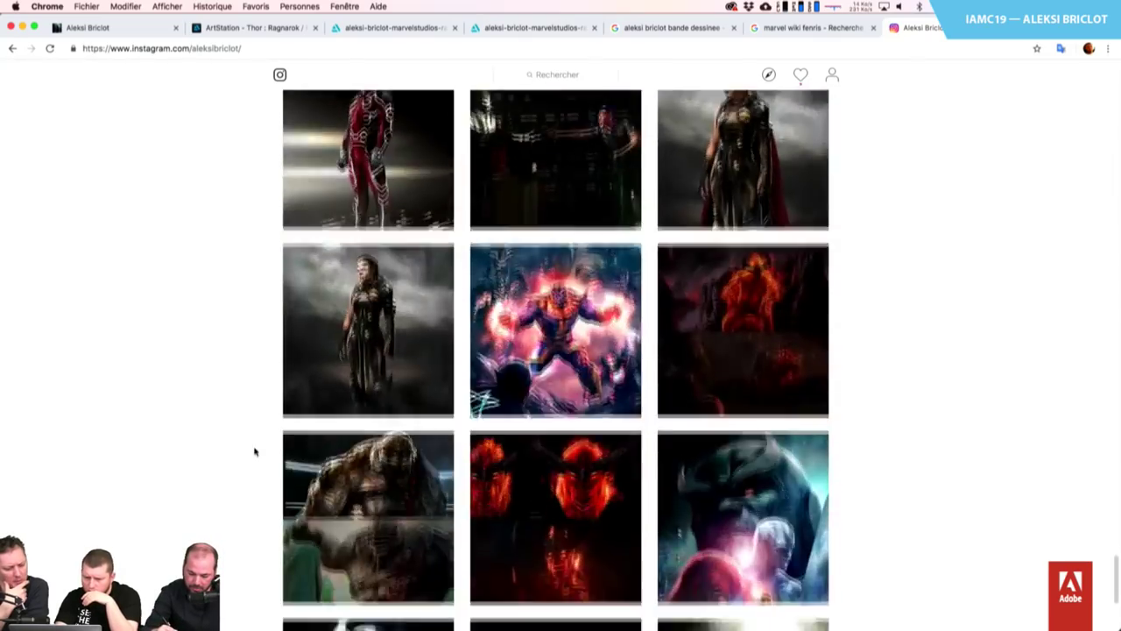
pyautogui.scroll(-10, 254, 452)
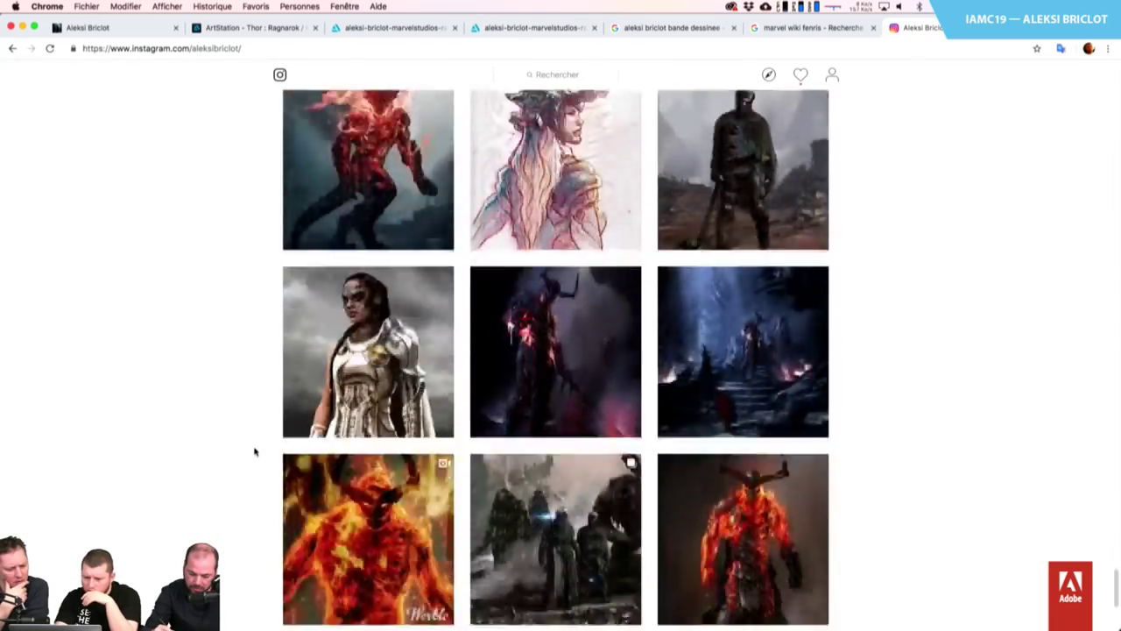
pyautogui.scroll(-10, 254, 451)
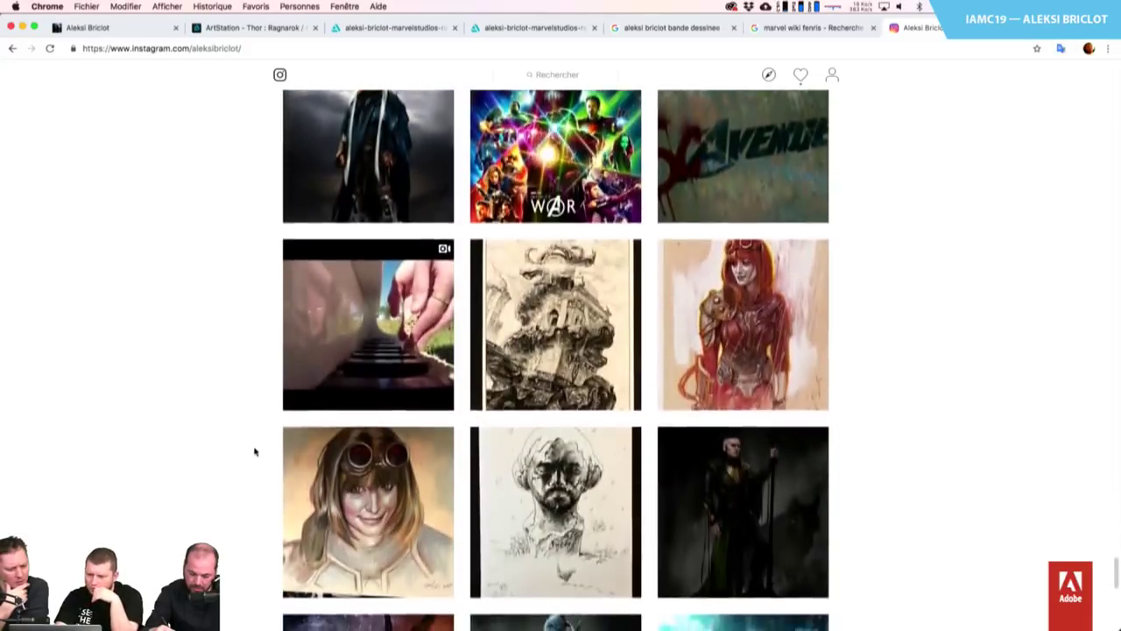
pyautogui.scroll(-10, 254, 452)
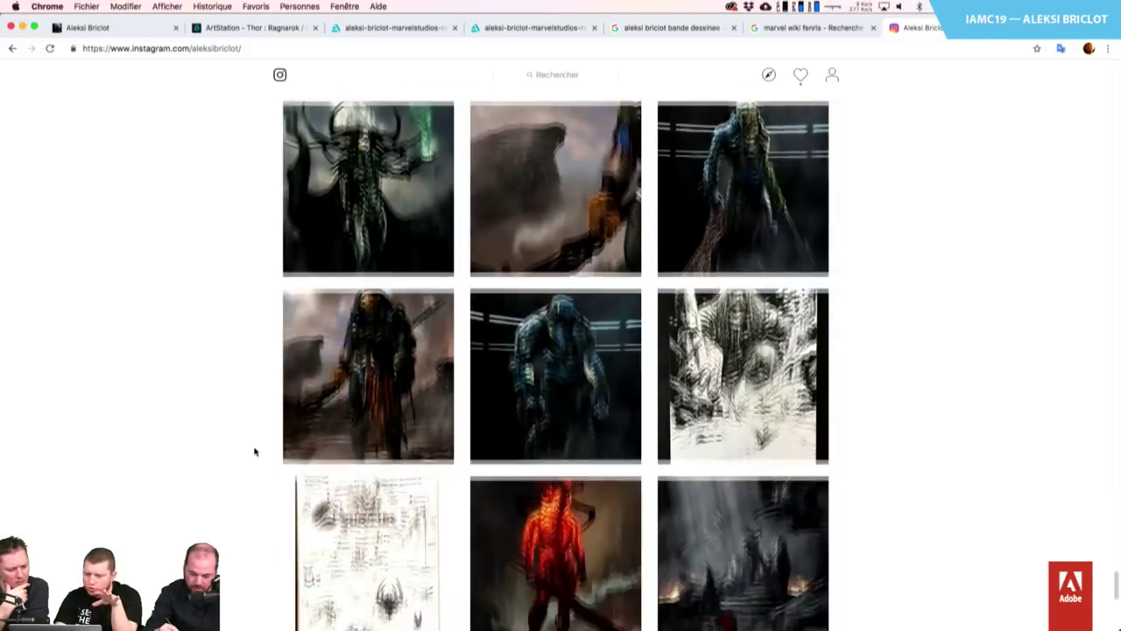
pyautogui.scroll(-1, 254, 452)
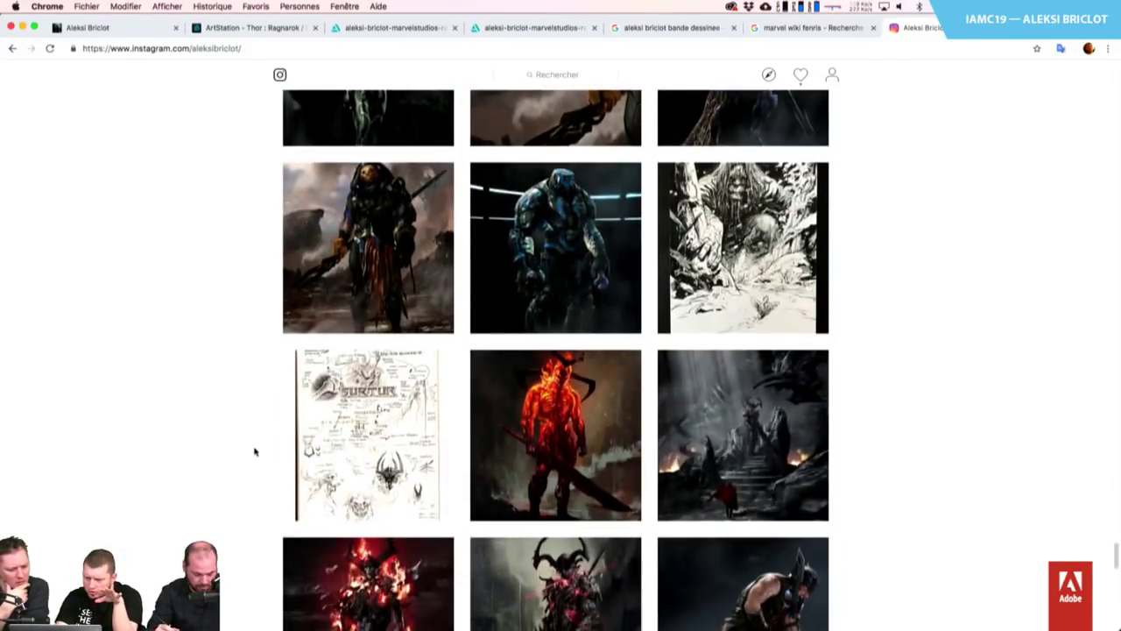
pyautogui.click(408, 477)
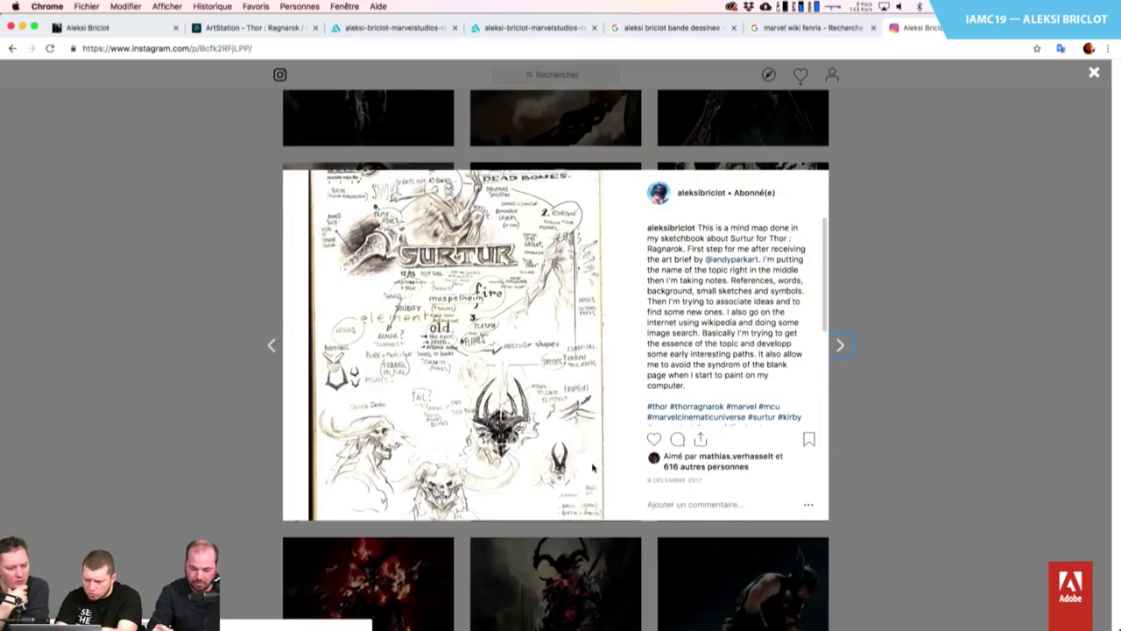
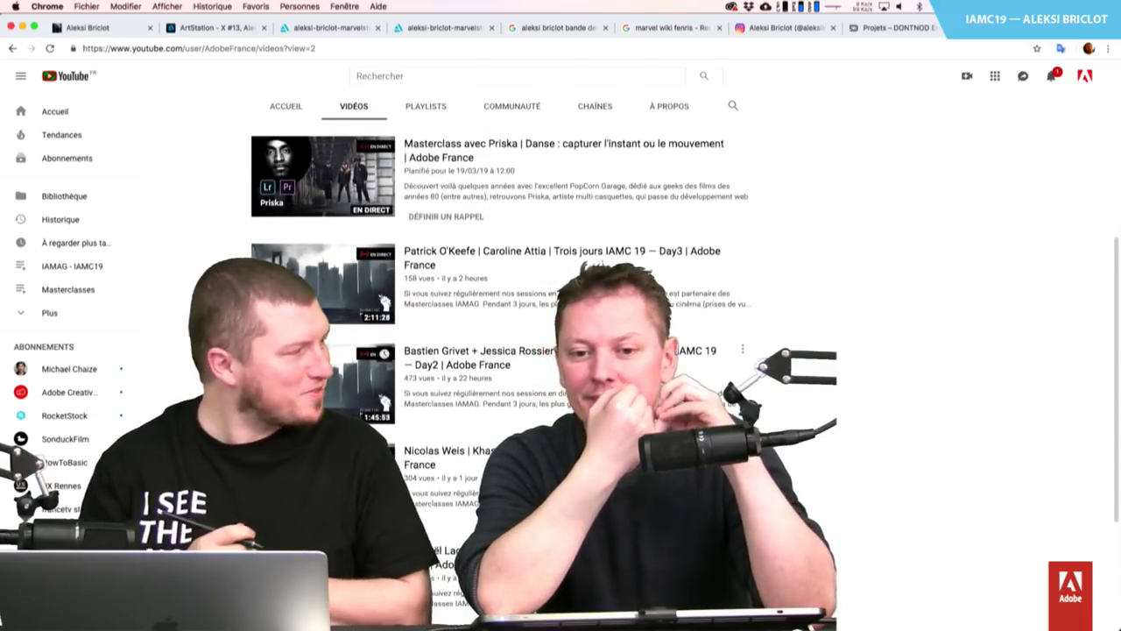
# Look over the live broadcasts on the AdobeFrance YouTube channel and open the channel's home page
pyautogui.scroll(3, 499, 307)
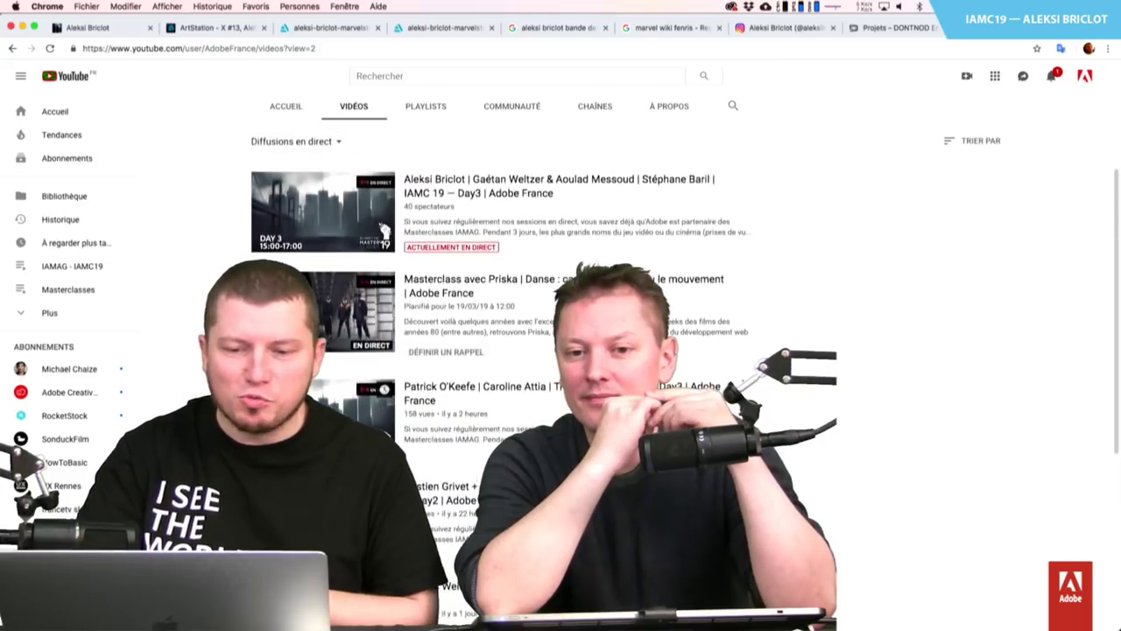
pyautogui.scroll(-1, 500, 307)
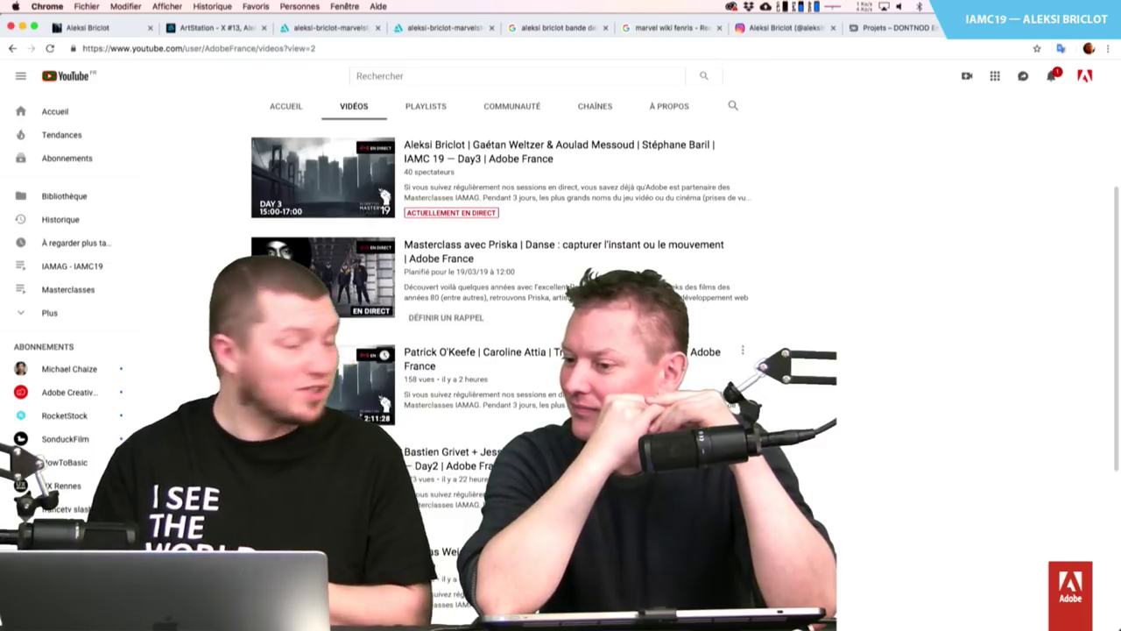
pyautogui.click(282, 109)
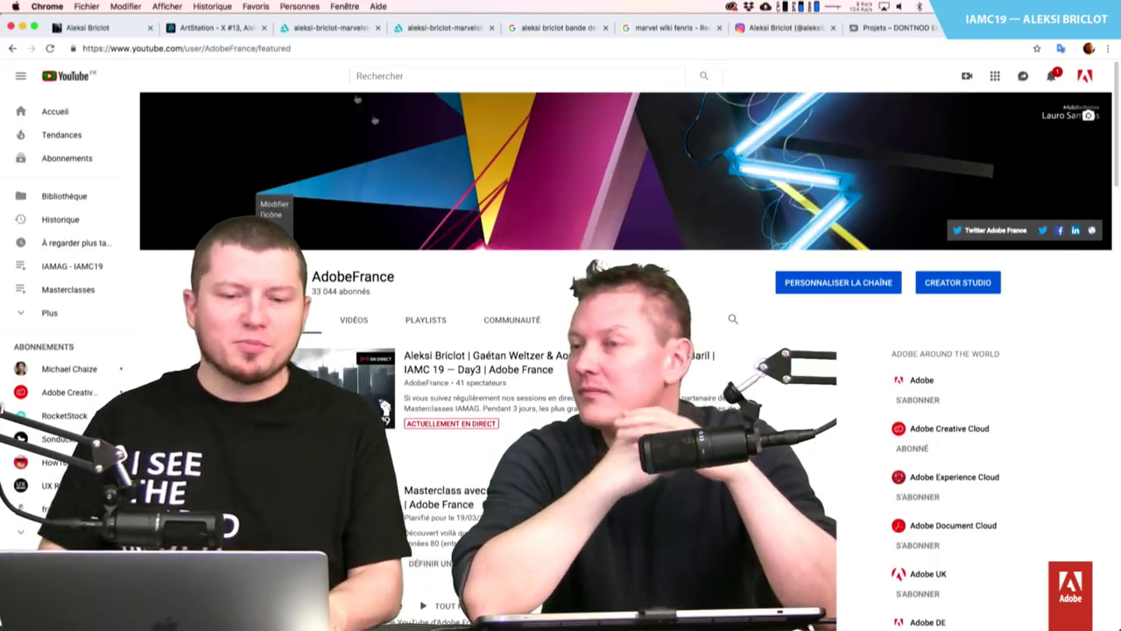
# Return to the X #13 page on ArtStation, open the artist's portfolio and browse the artwork thumbnails
pyautogui.click(222, 35)
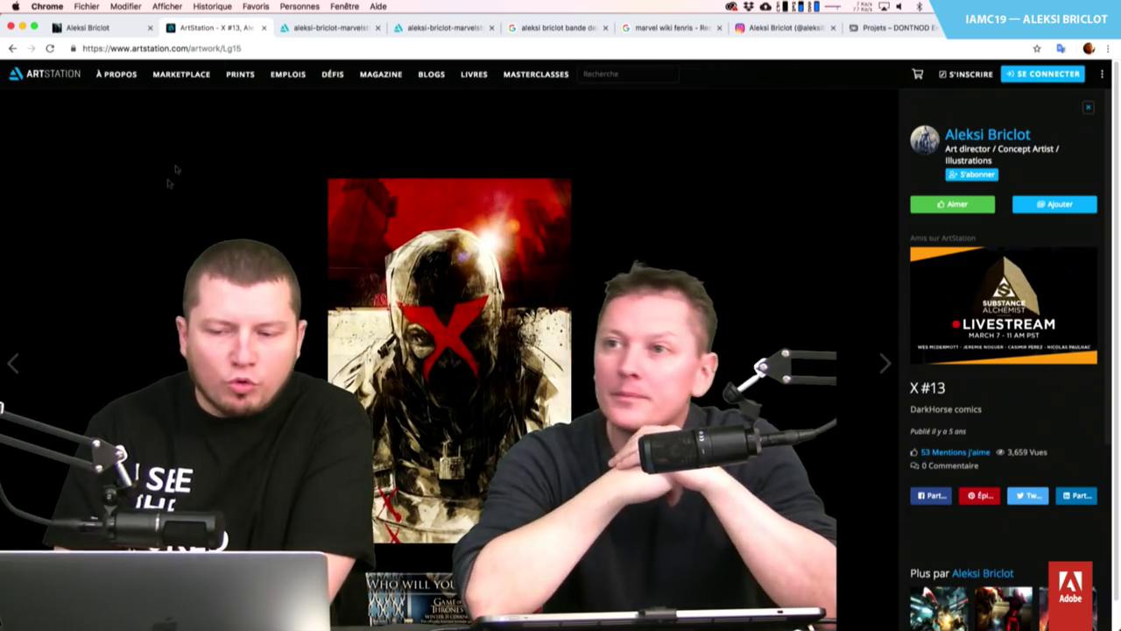
pyautogui.click(986, 134)
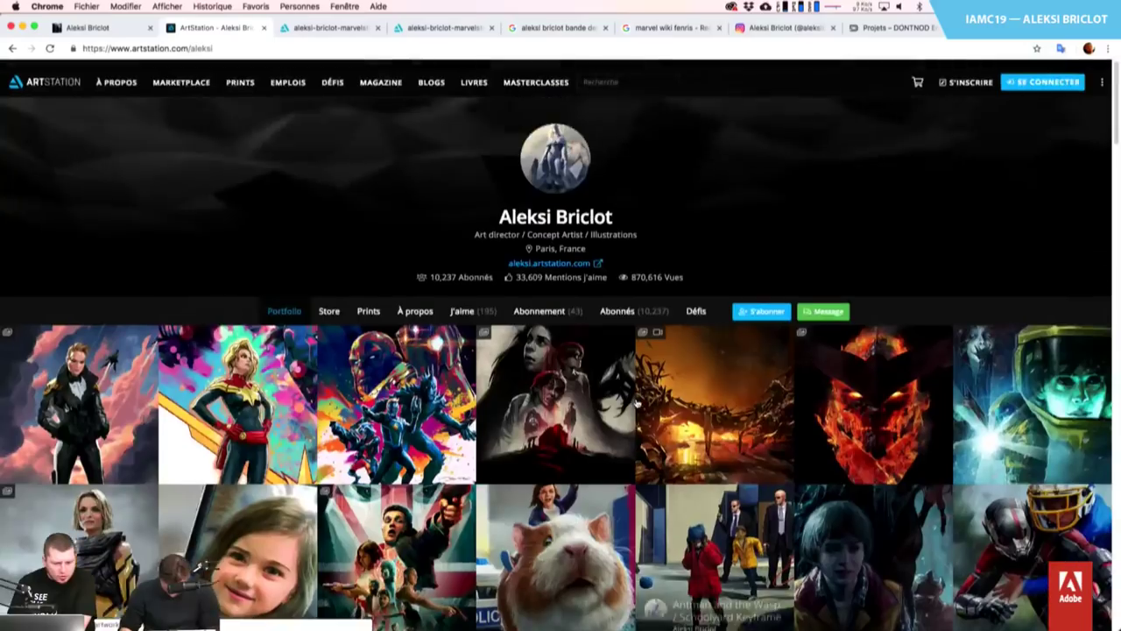
pyautogui.scroll(-2, 636, 402)
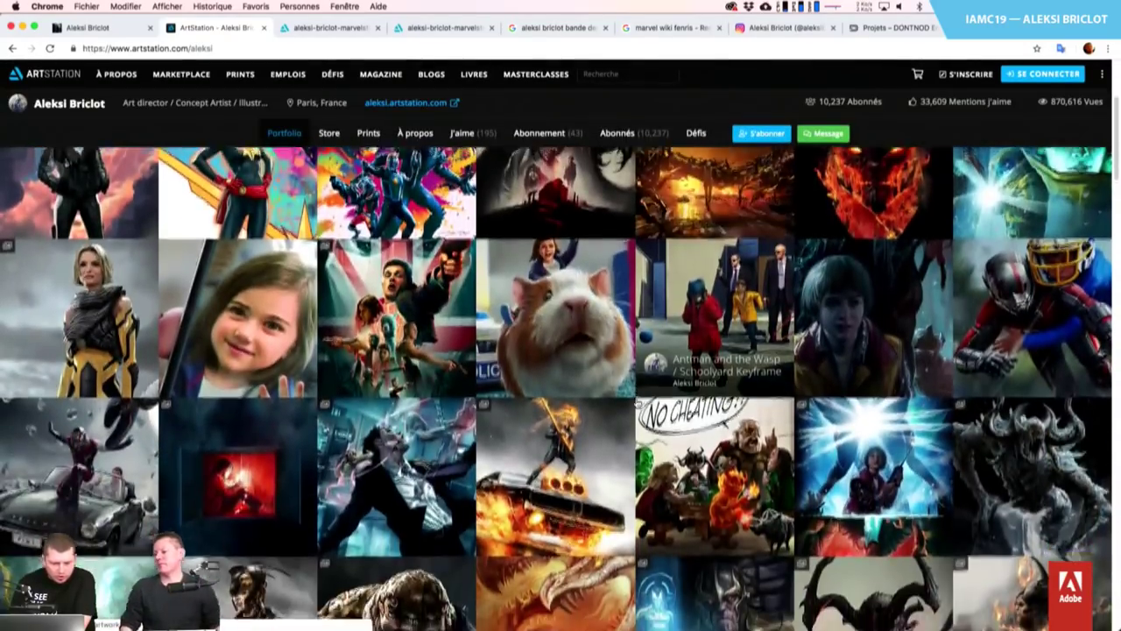
pyautogui.scroll(-5, 637, 403)
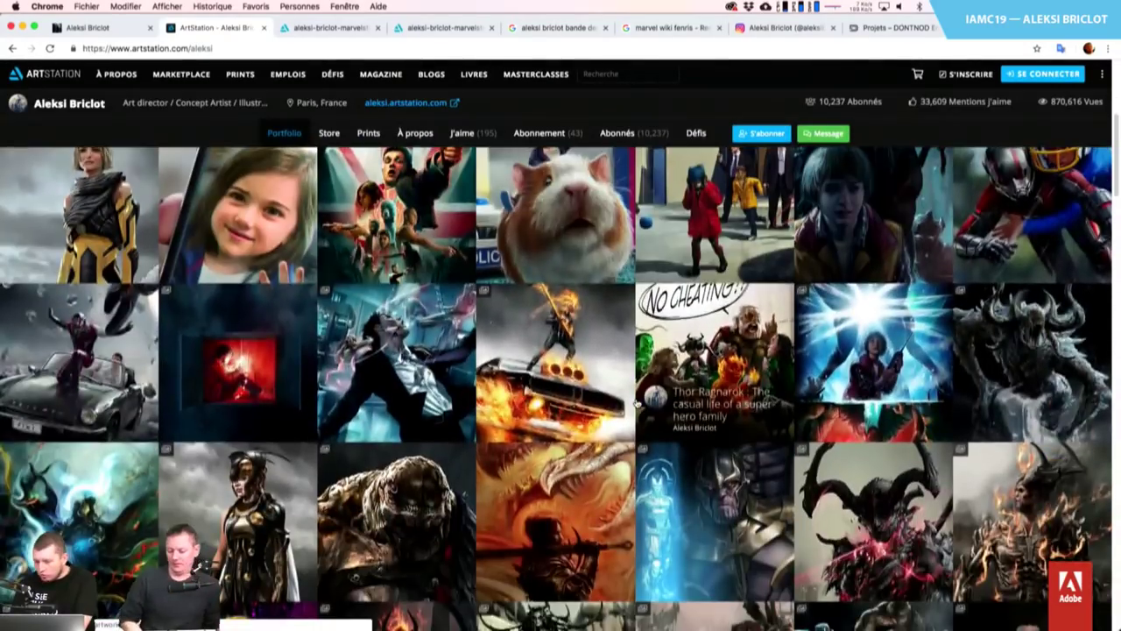
pyautogui.scroll(2, 714, 420)
pyautogui.scroll(-2, 714, 420)
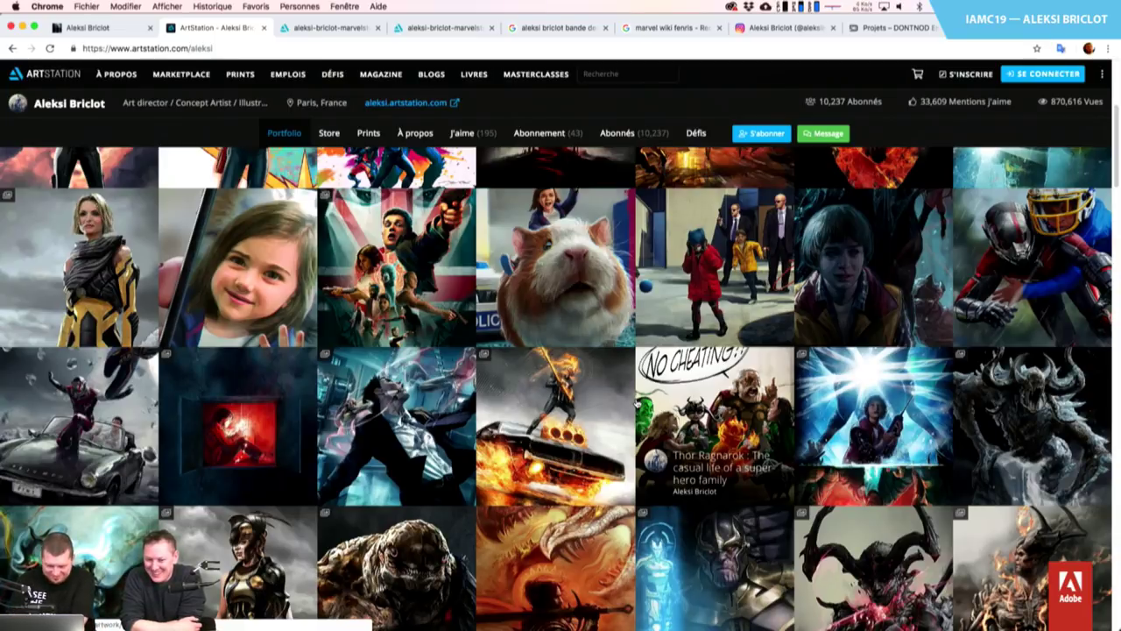
pyautogui.scroll(-2, 637, 402)
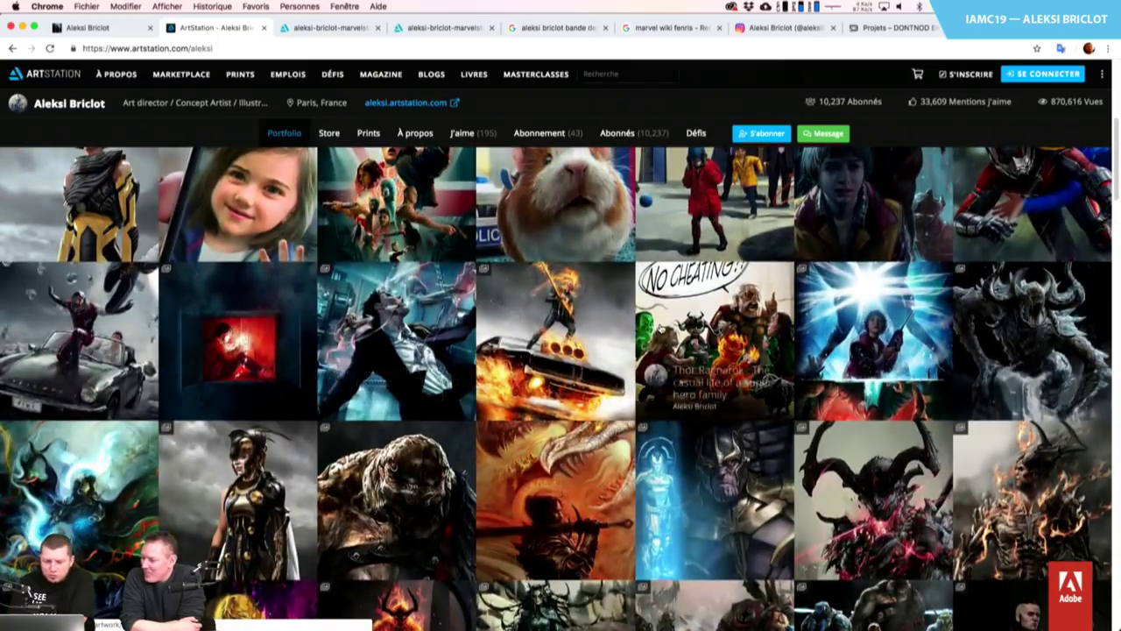
pyautogui.scroll(1, 770, 385)
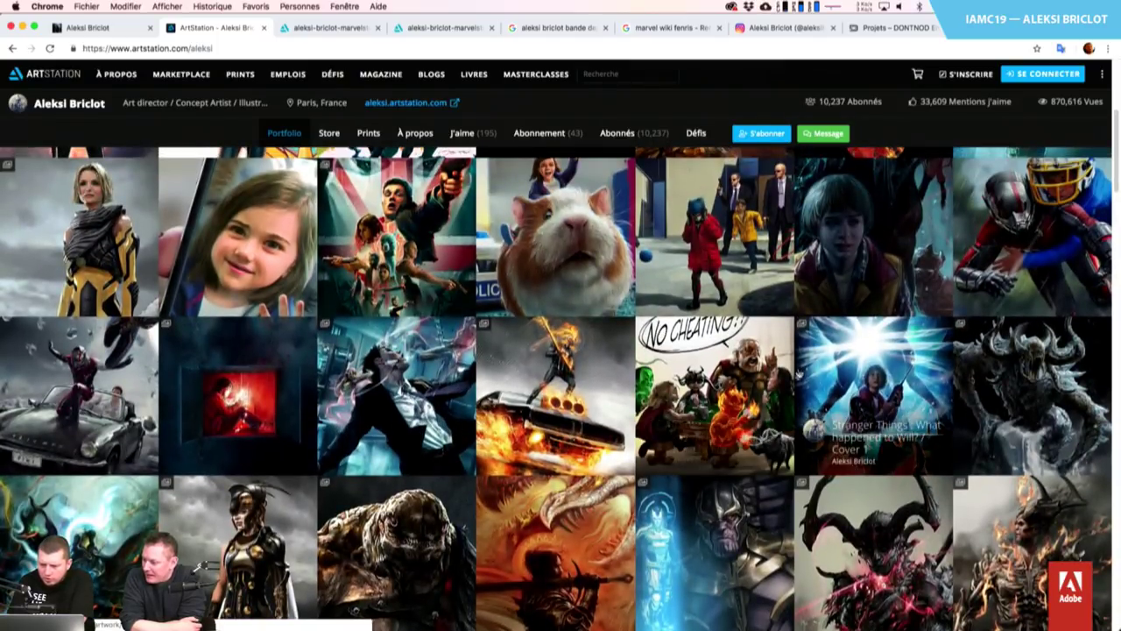
# Open the "Stranger Things 3" cover, view the next two "Antman and the Wasp / Keyframe" artworks and go back to the cover
pyautogui.click(887, 232)
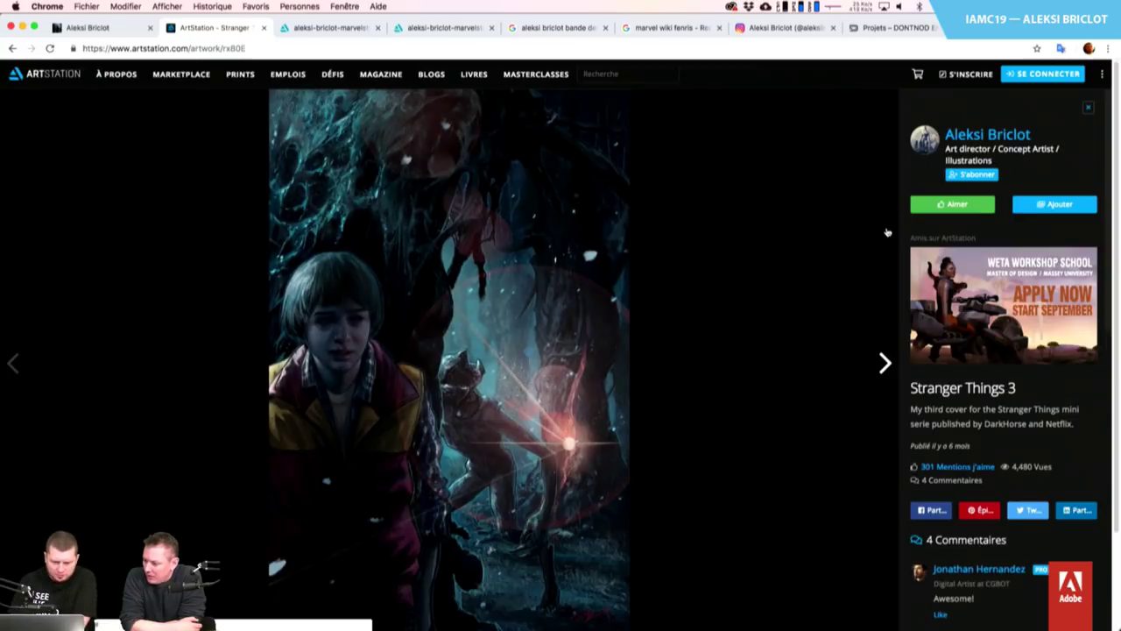
pyautogui.press('Right')
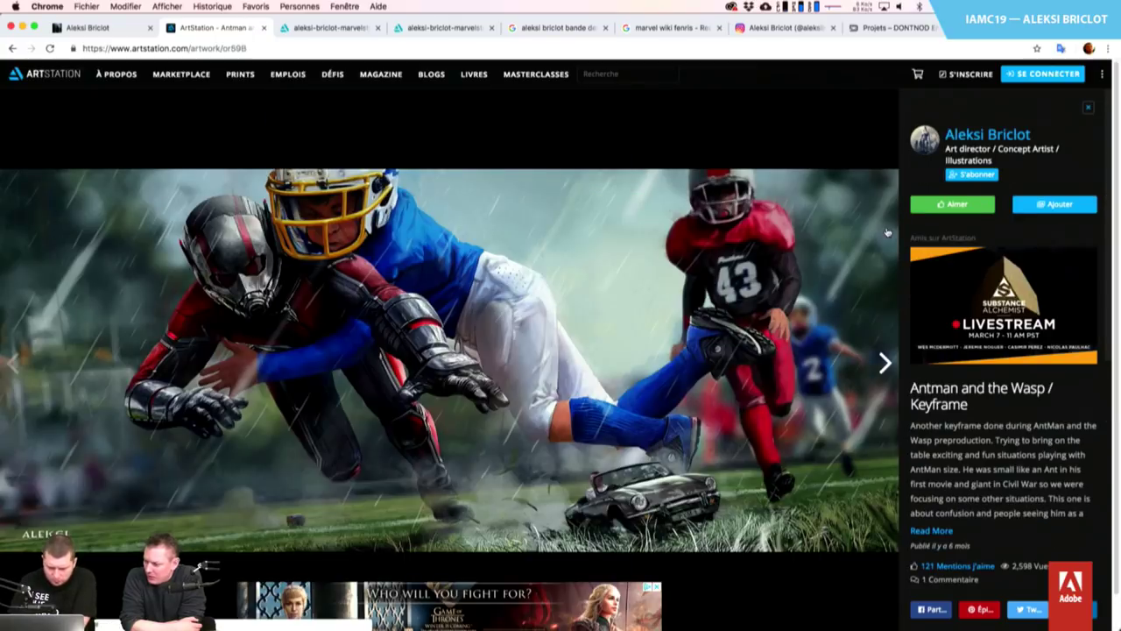
pyautogui.press('Right')
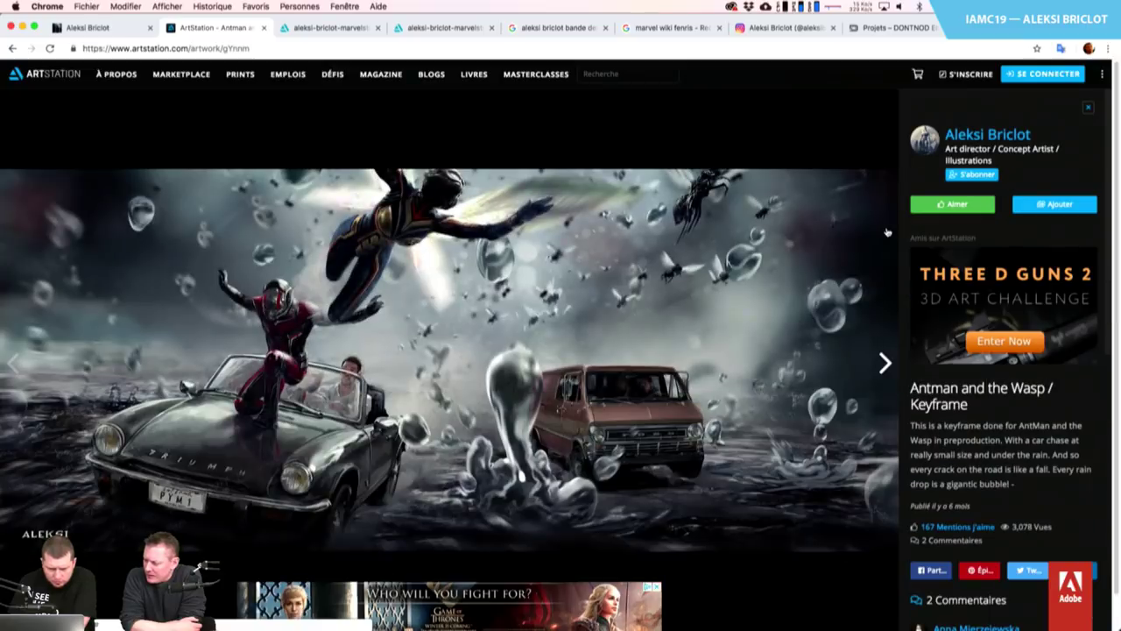
pyautogui.press('Left')
pyautogui.press('Left')
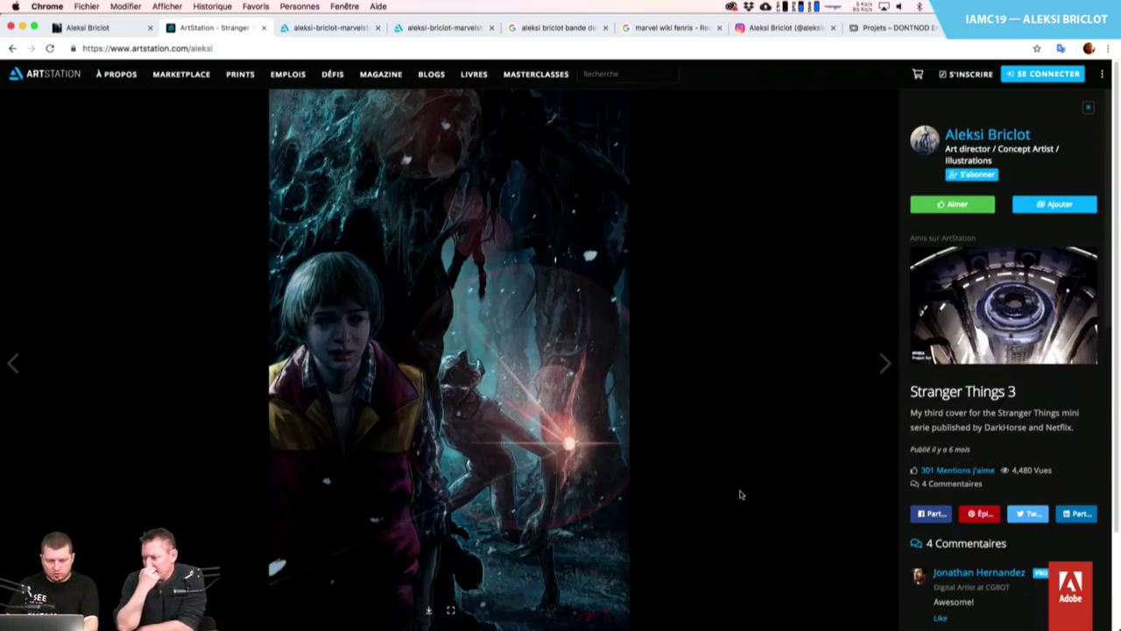
# Close the "Stranger Things 3" artwork and open "Stranger Things : What happened to Will? / Cover 1" from the portfolio
pyautogui.click(740, 495)
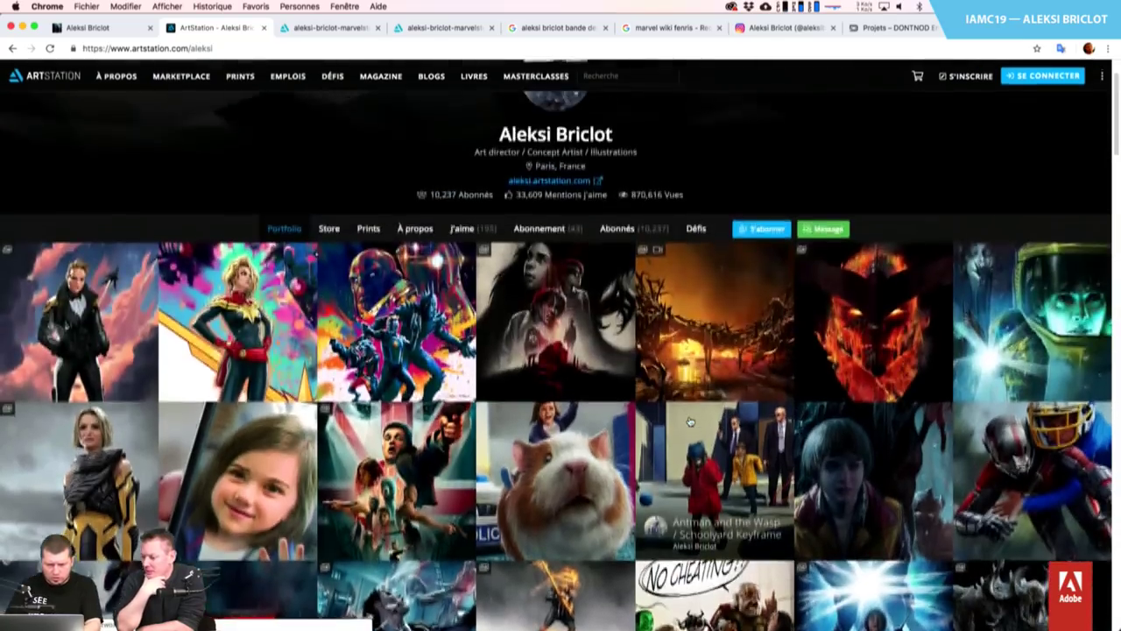
pyautogui.scroll(-5, 873, 297)
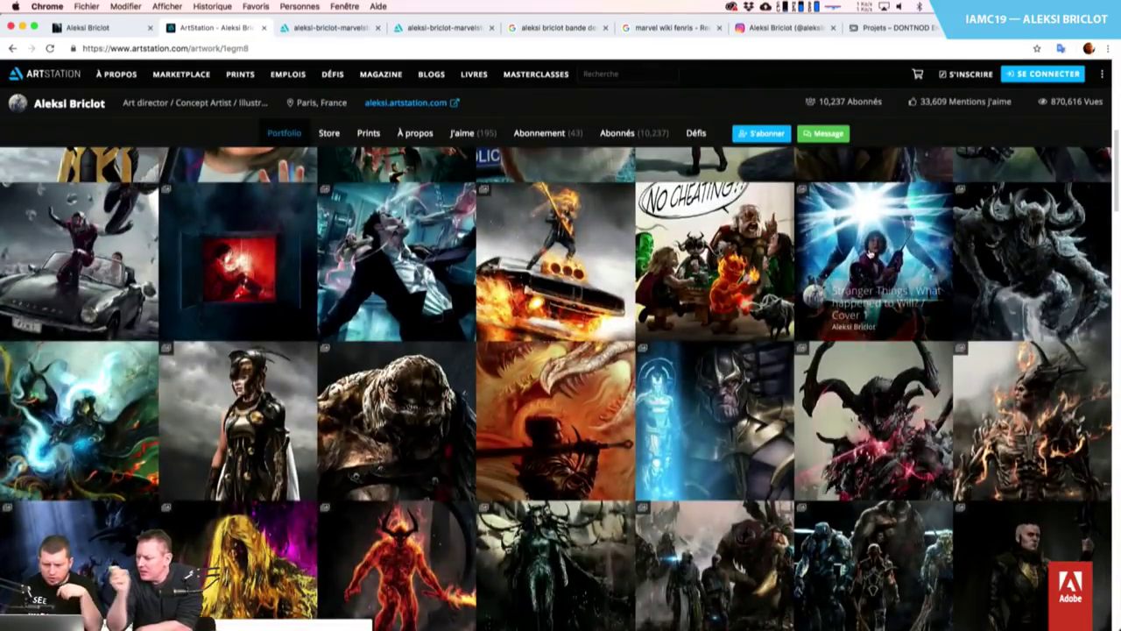
pyautogui.click(873, 298)
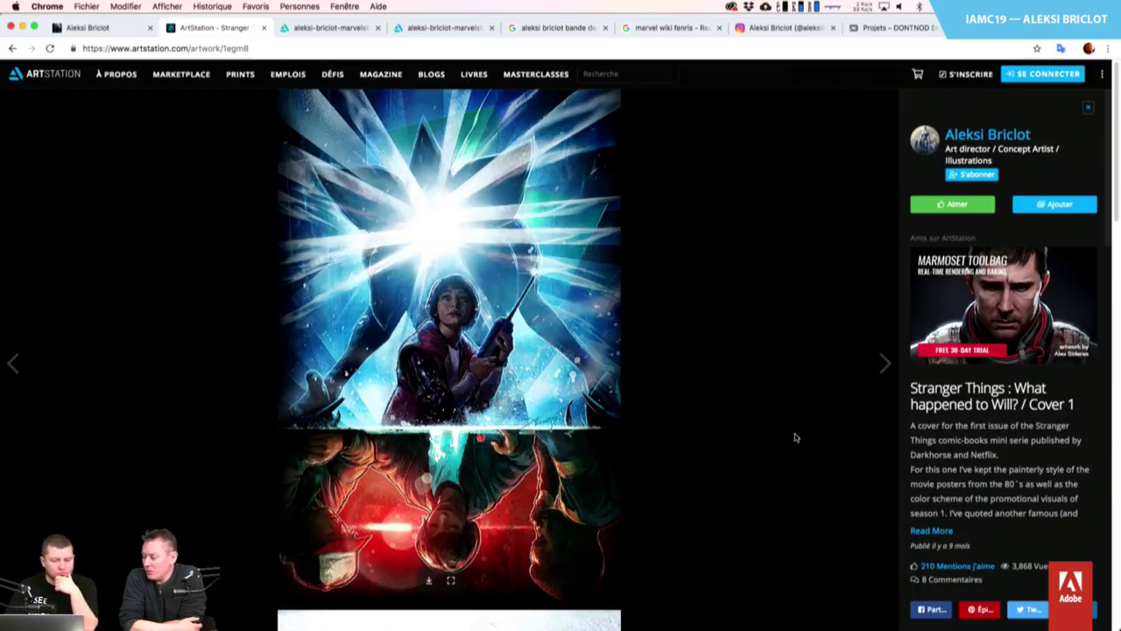
# Expand the full description of the "What happened to Will? / Cover 1" artwork and read it through to the comments
pyautogui.scroll(-1, 795, 437)
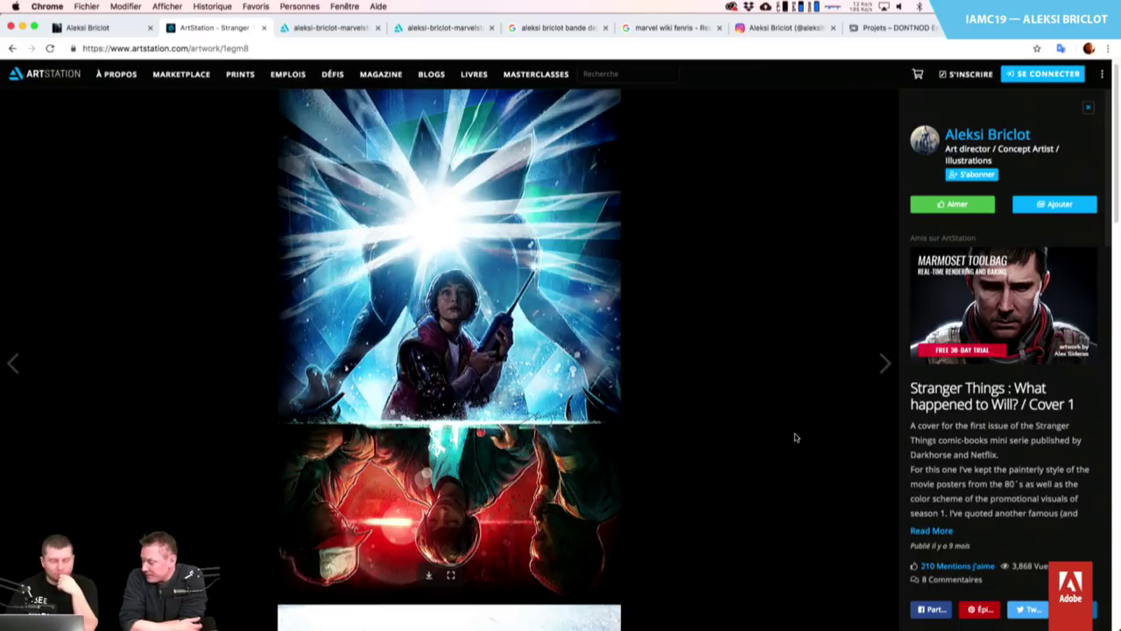
pyautogui.click(941, 531)
pyautogui.scroll(-2, 963, 557)
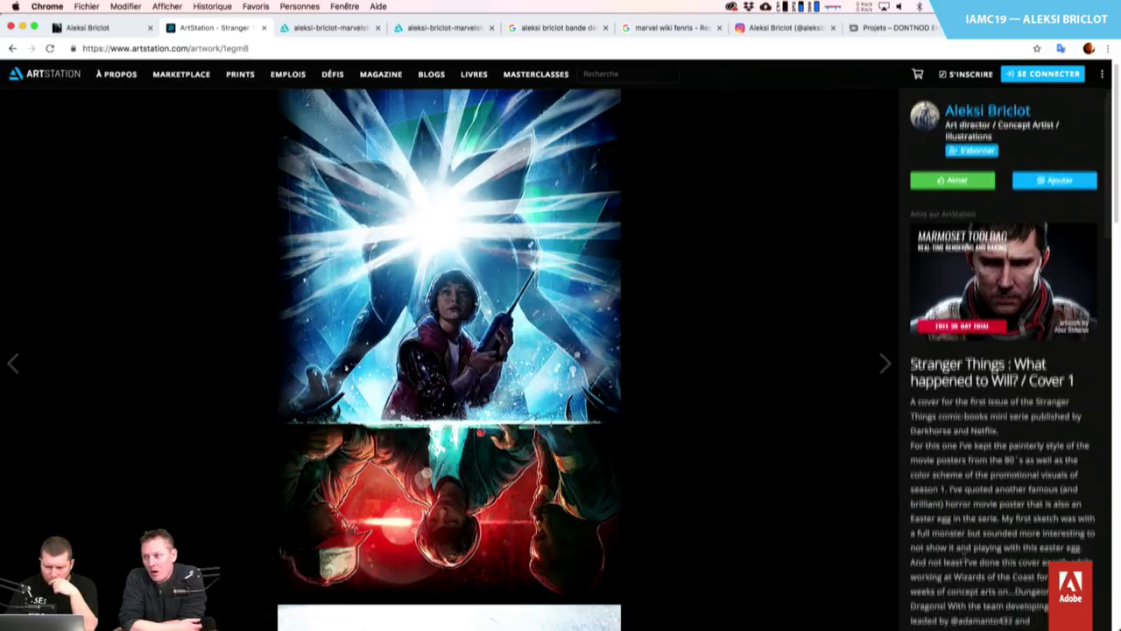
pyautogui.scroll(-1, 964, 556)
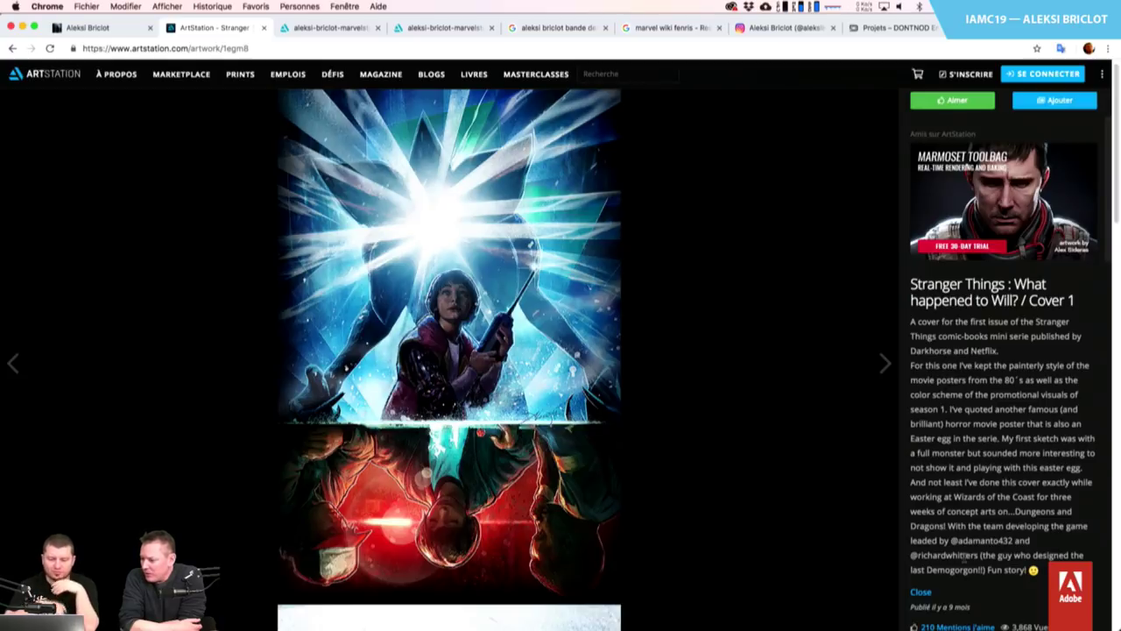
pyautogui.scroll(-3, 966, 558)
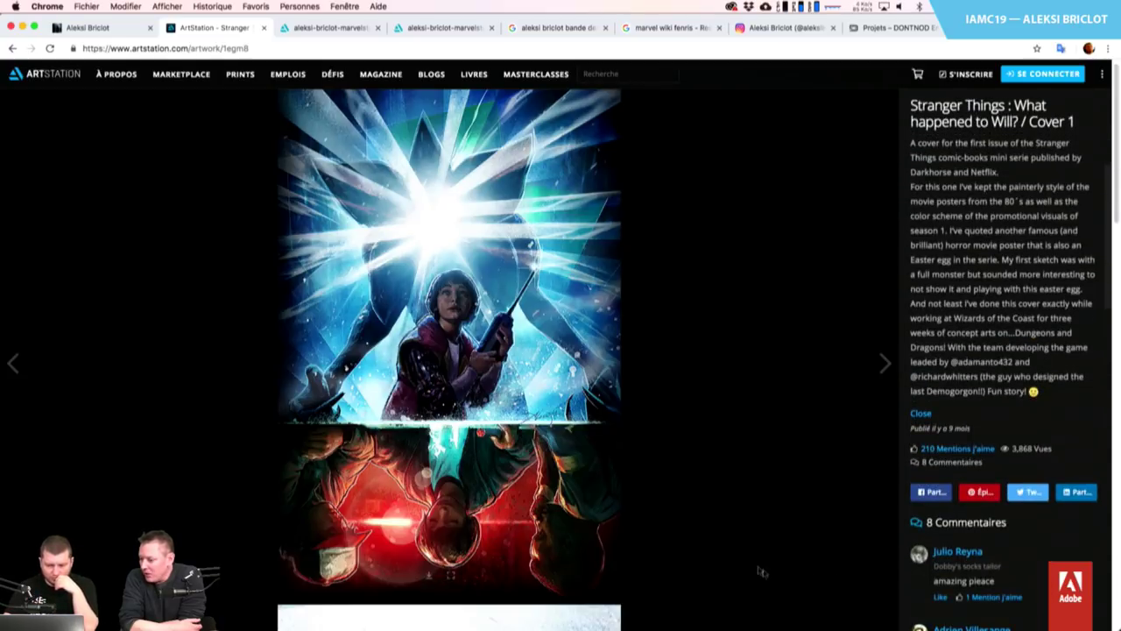
# Look through the "What happened to Will? / Cover 1" images, from the Will close-up to the published cover, and return to the main artwork
pyautogui.scroll(-5, 760, 571)
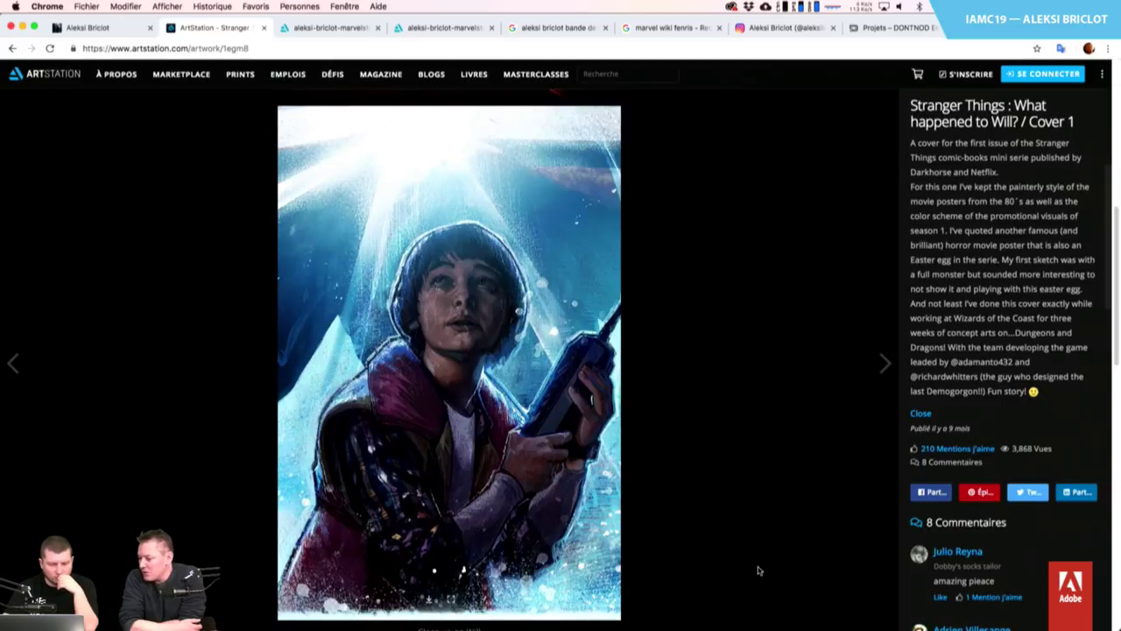
pyautogui.scroll(-1, 758, 570)
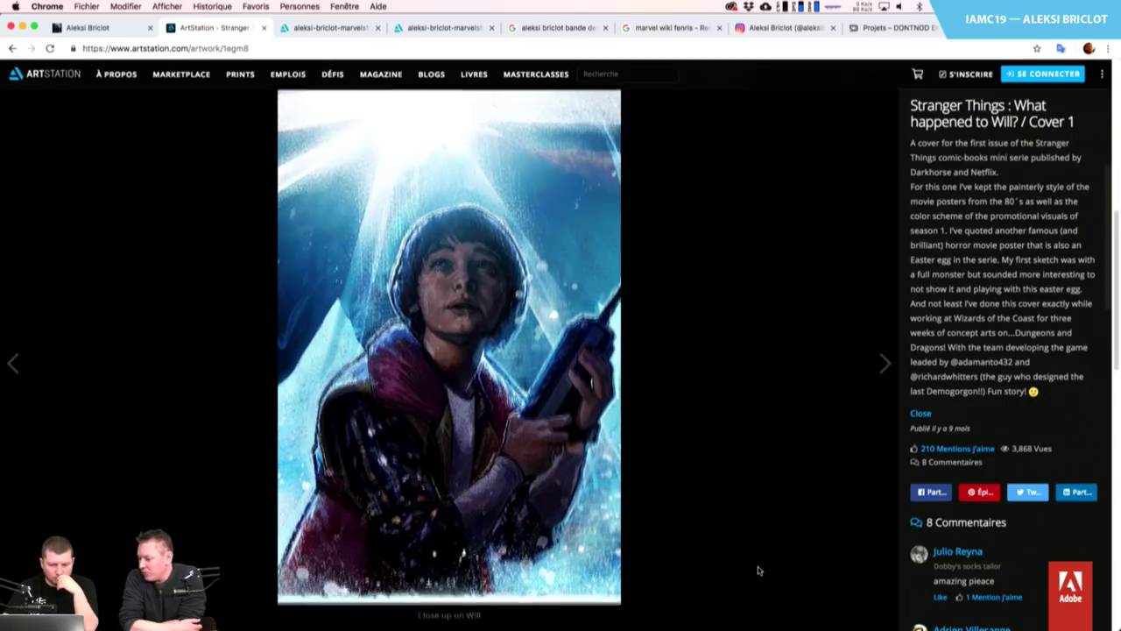
pyautogui.scroll(-5, 758, 570)
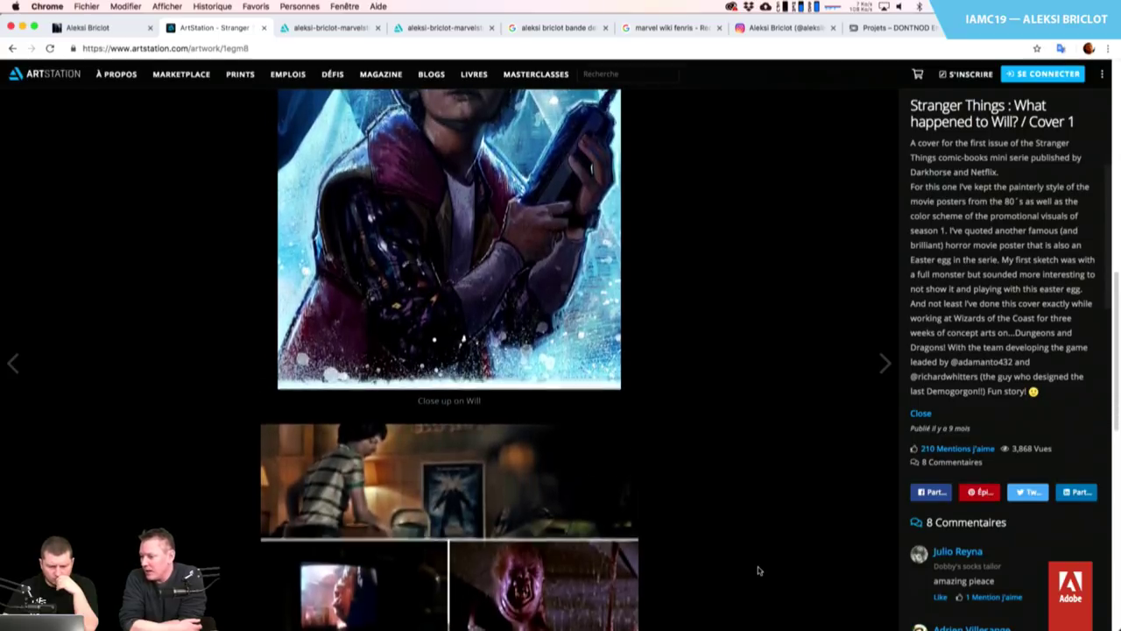
pyautogui.scroll(-13, 758, 570)
pyautogui.scroll(-2, 758, 570)
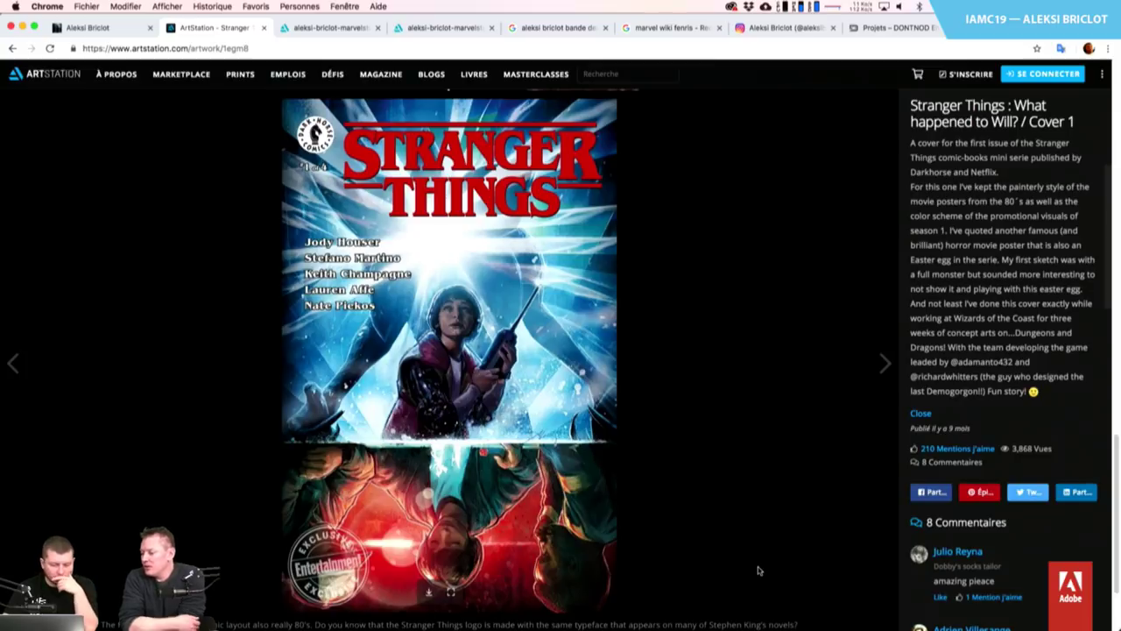
pyautogui.scroll(1, 758, 570)
pyautogui.scroll(-15, 759, 570)
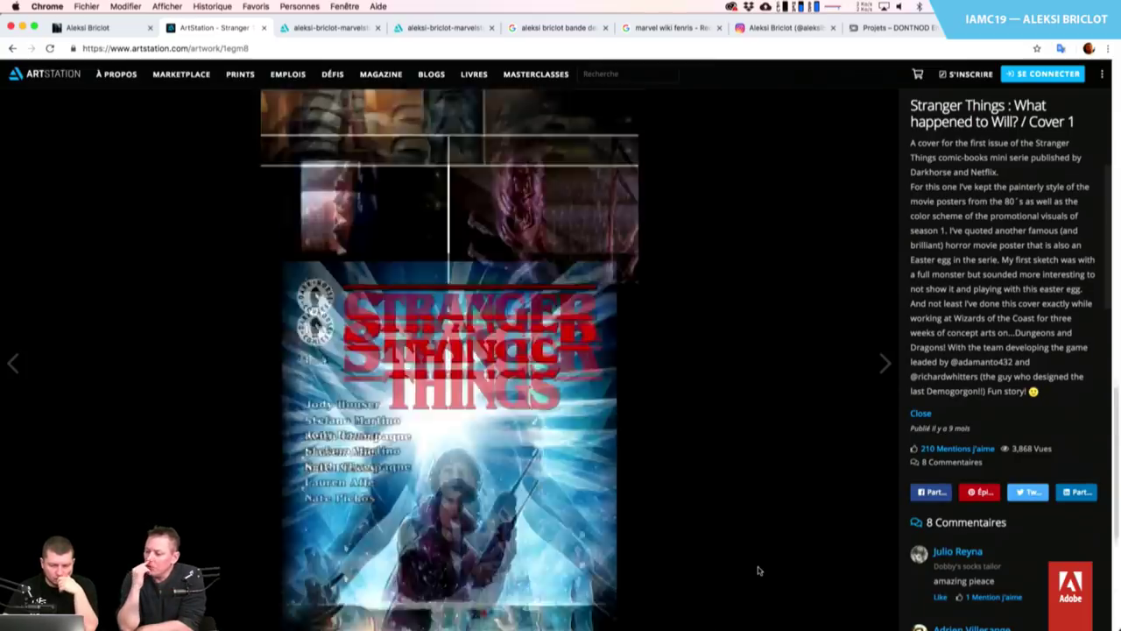
pyautogui.scroll(2, 758, 570)
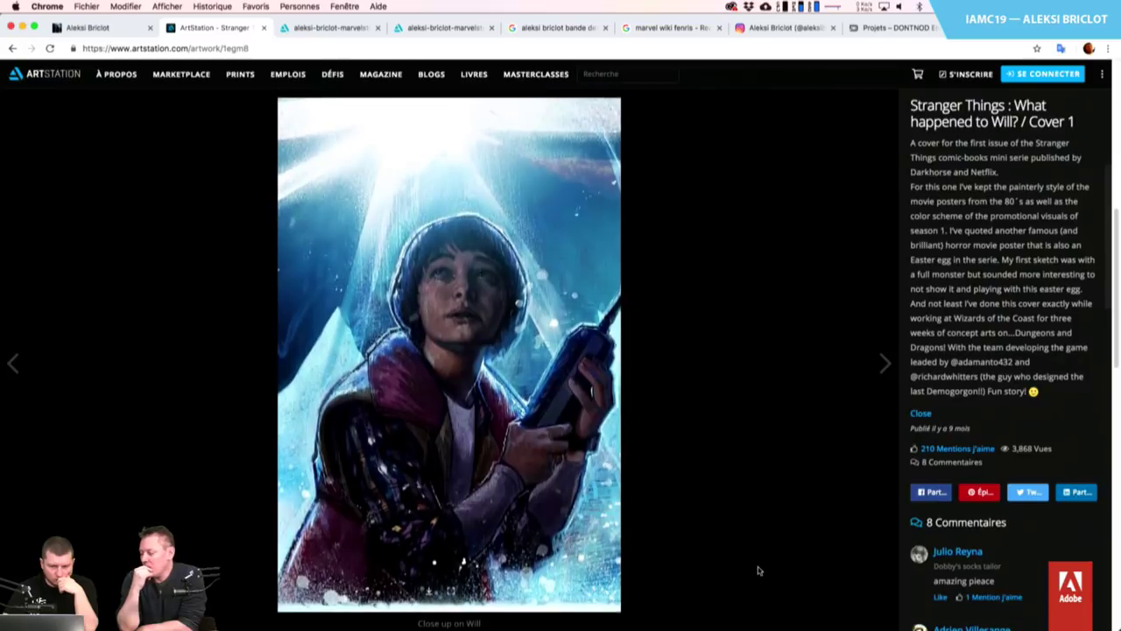
pyautogui.scroll(10, 759, 570)
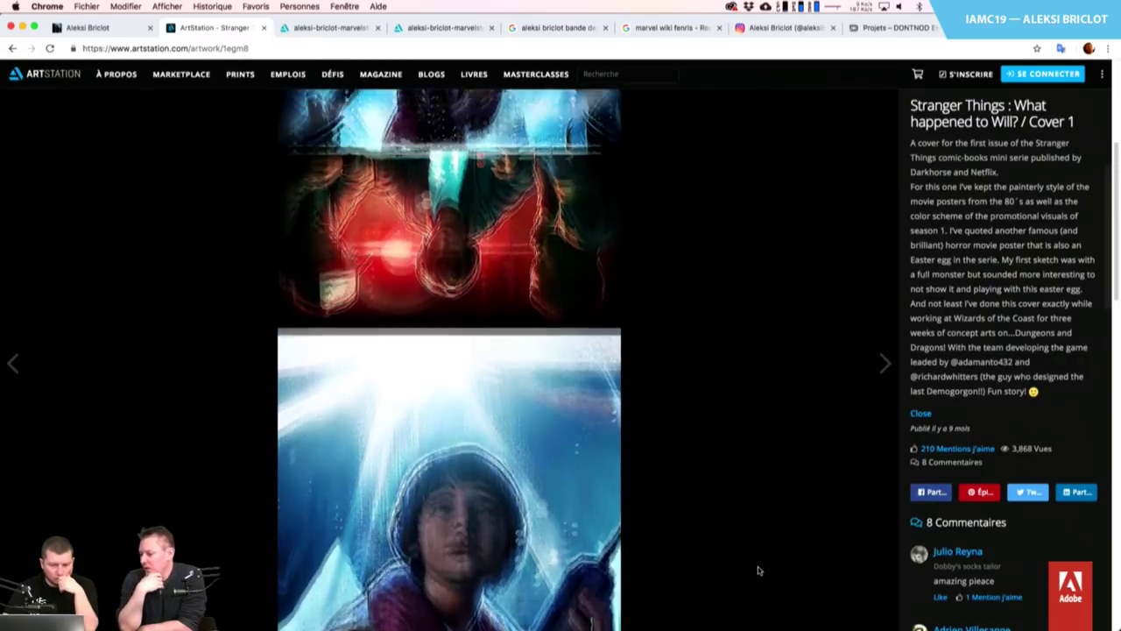
pyautogui.scroll(-4, 758, 570)
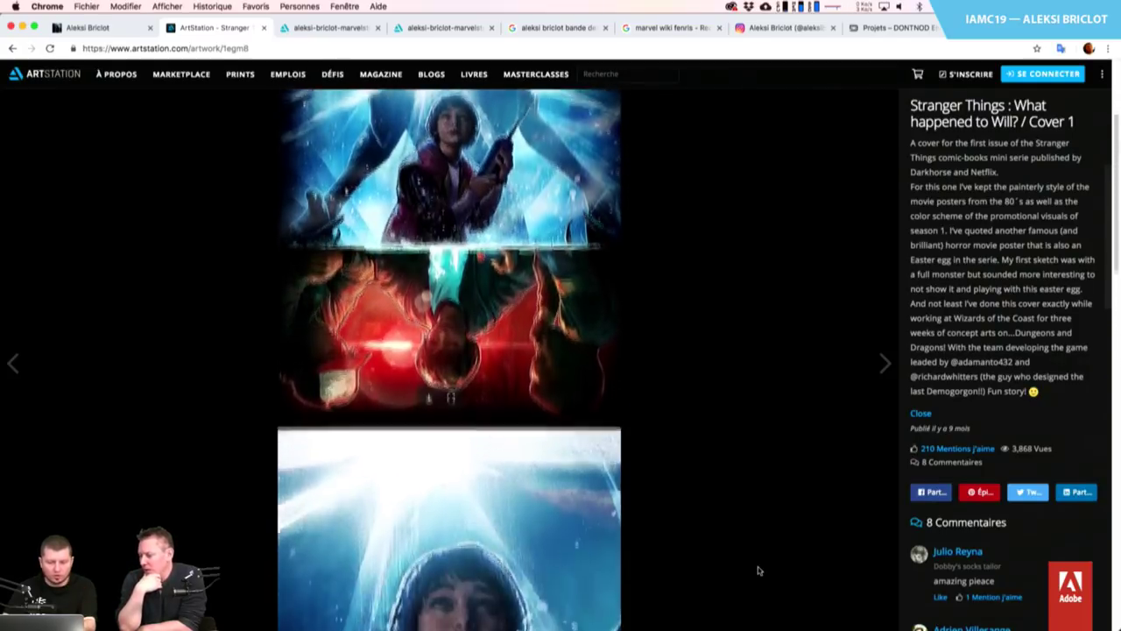
pyautogui.scroll(5, 759, 570)
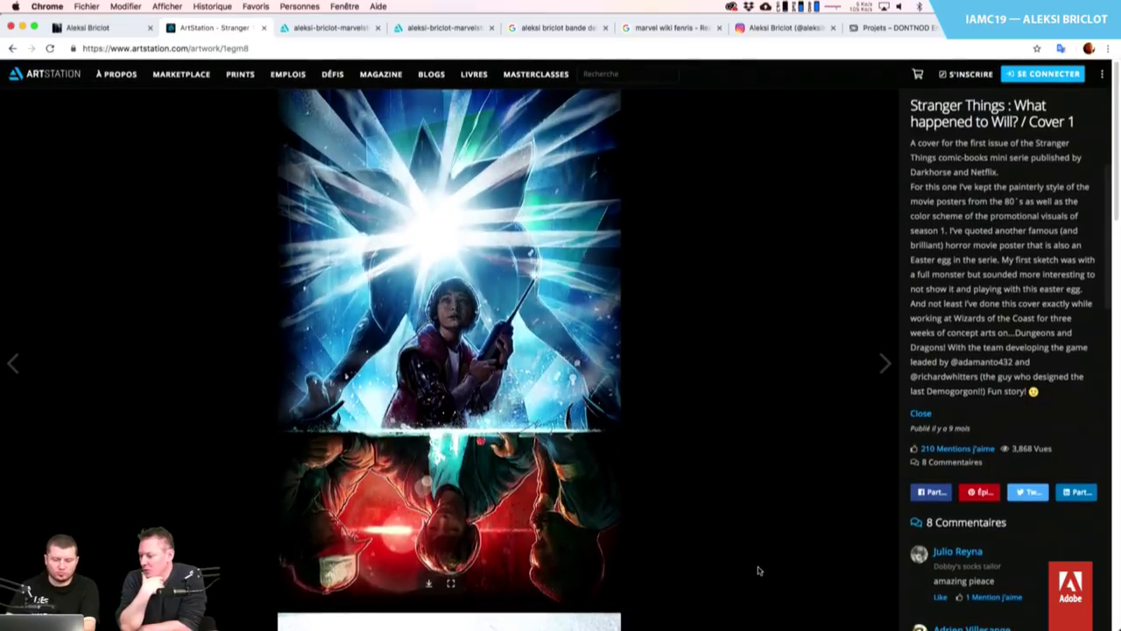
# Search Google for "the thing" in a new tab and show the image results
pyautogui.press('super+t')
pyautogui.write('the thun')
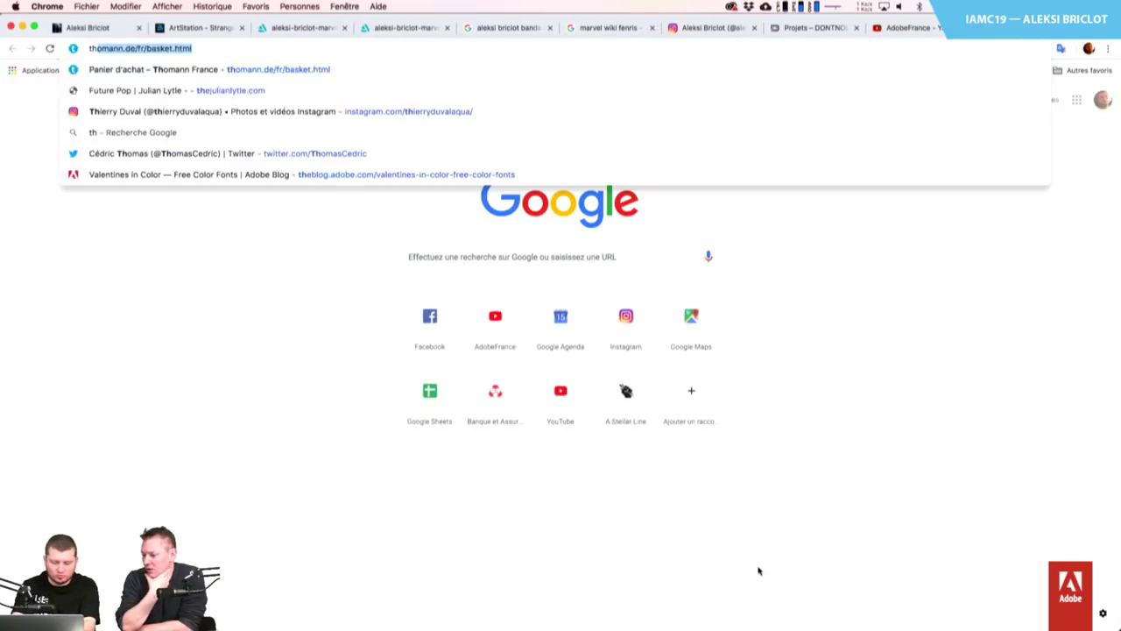
pyautogui.press('BackSpace')
pyautogui.press('BackSpace')
pyautogui.press('BackSpace')
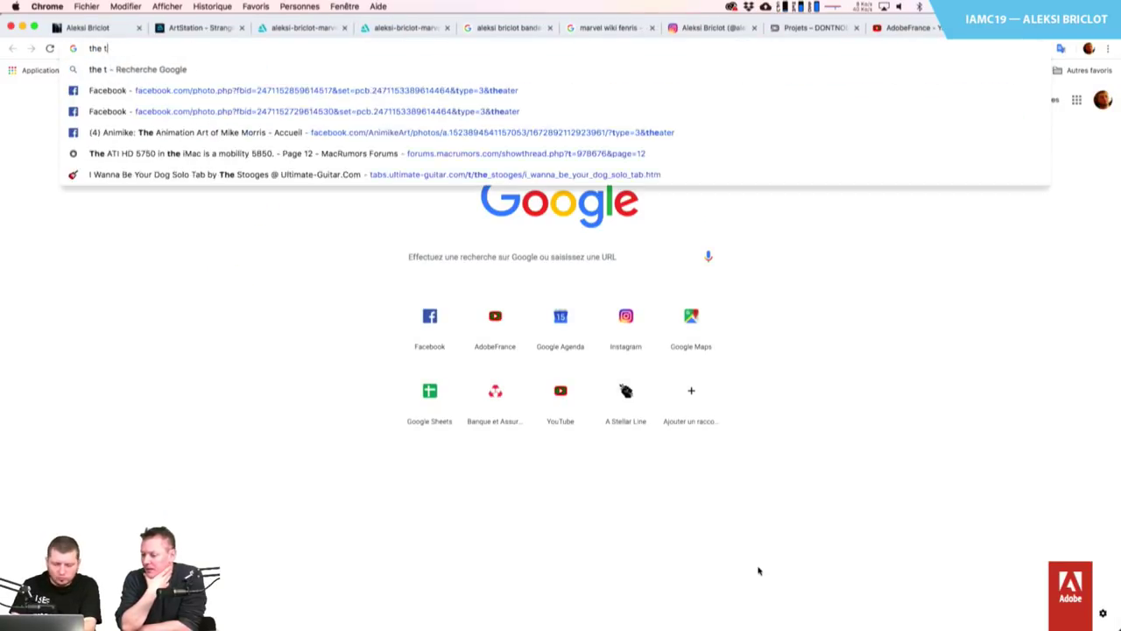
pyautogui.write('hing')
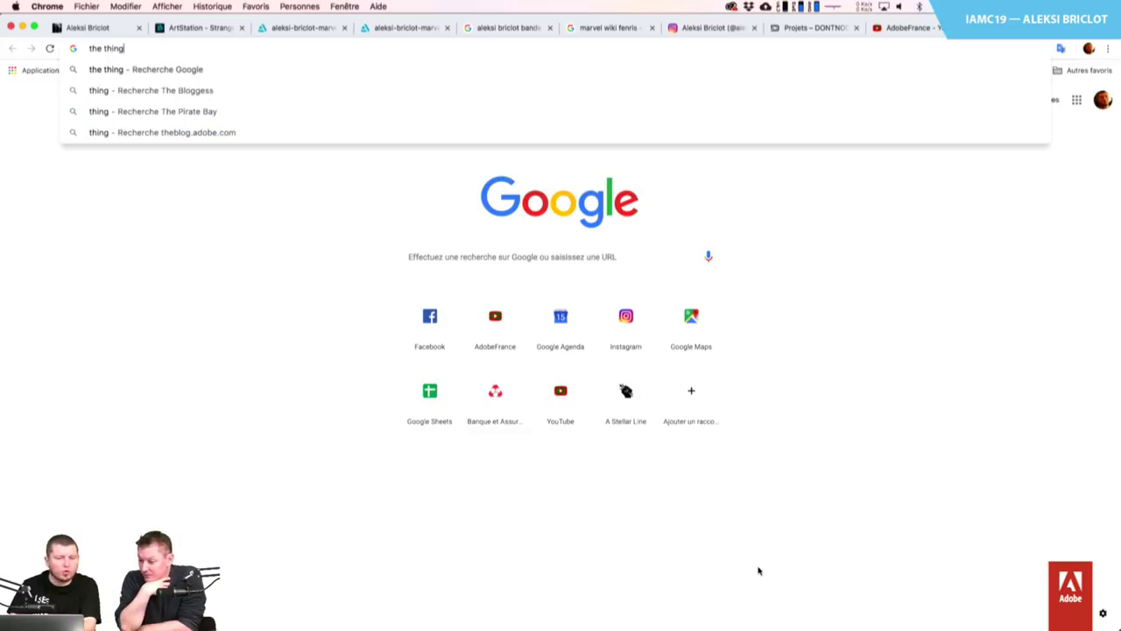
pyautogui.press('Return')
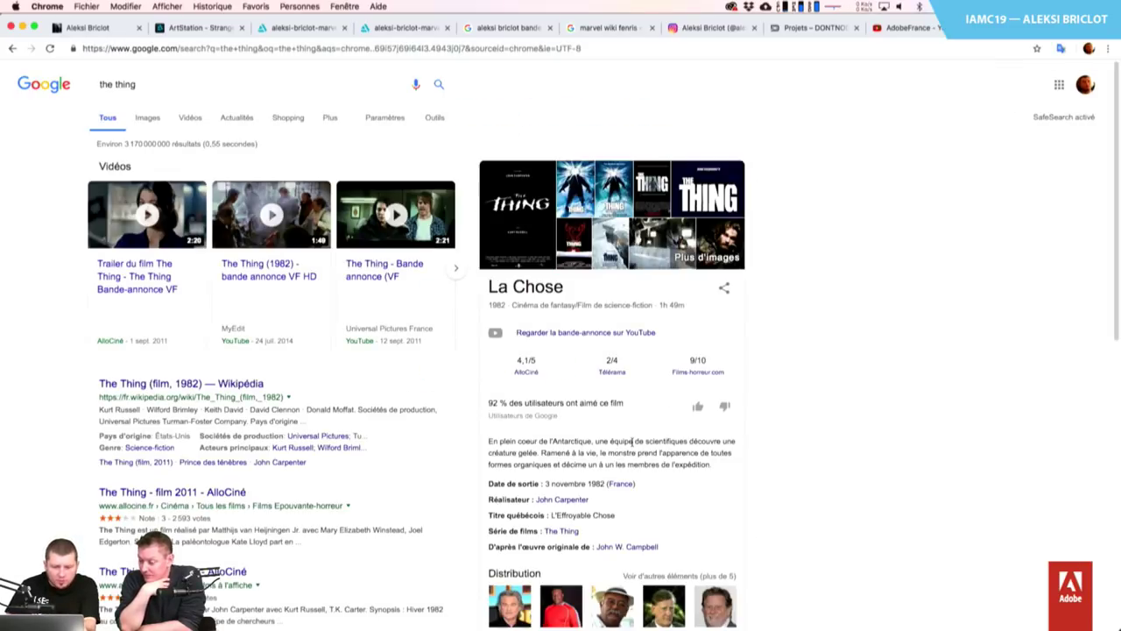
pyautogui.click(147, 117)
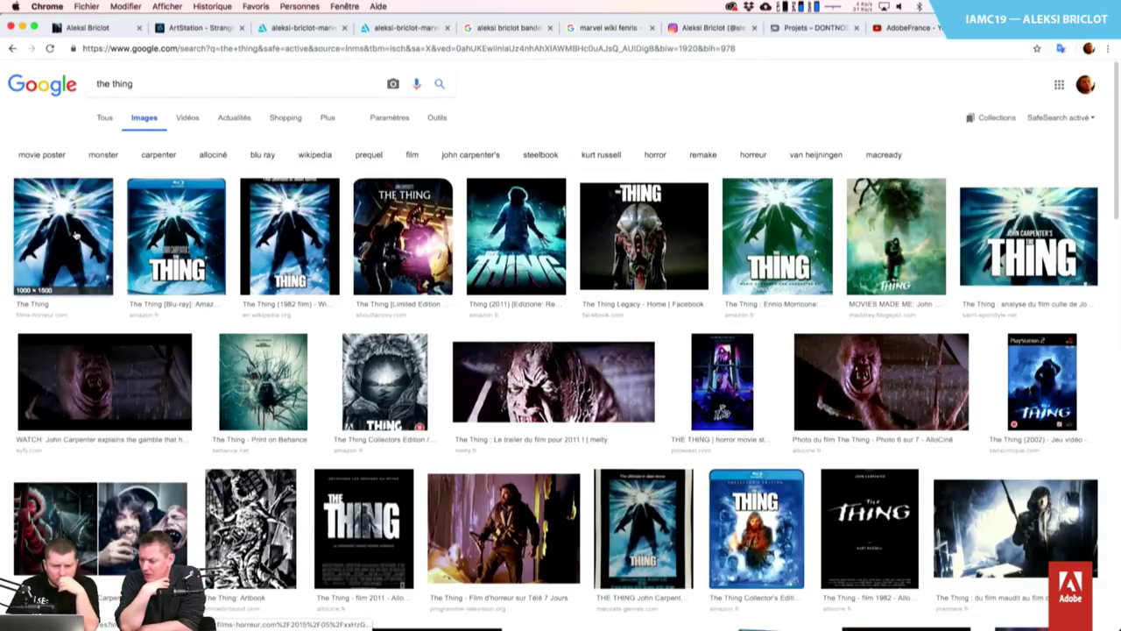
# Enlarge the first "The Thing" poster in the image results and view the next two results
pyautogui.click(75, 235)
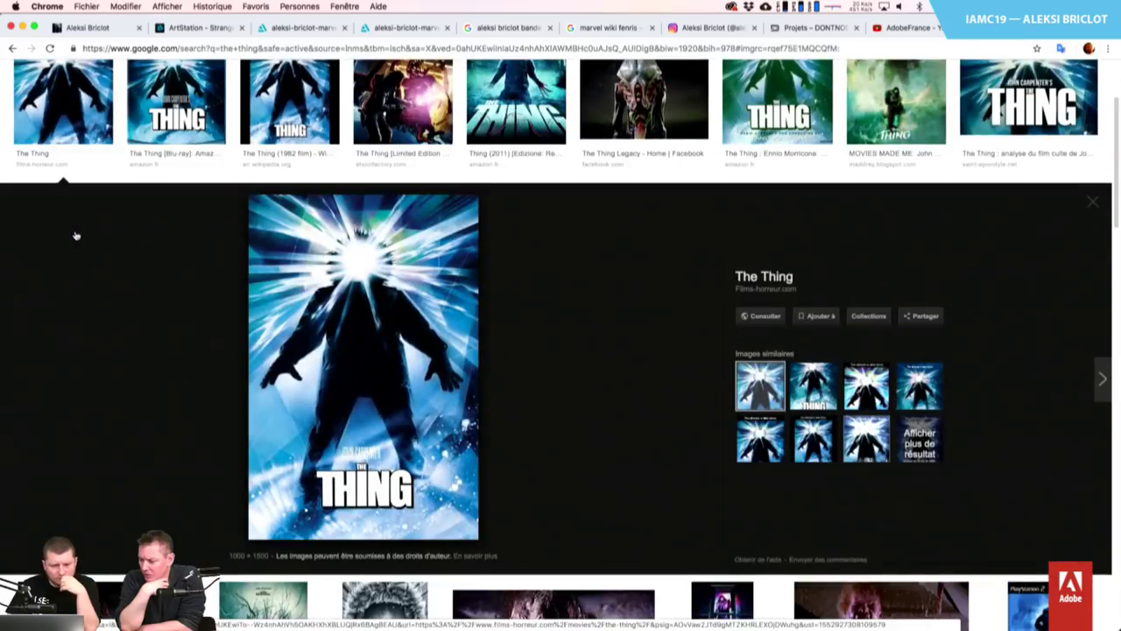
pyautogui.press('Right')
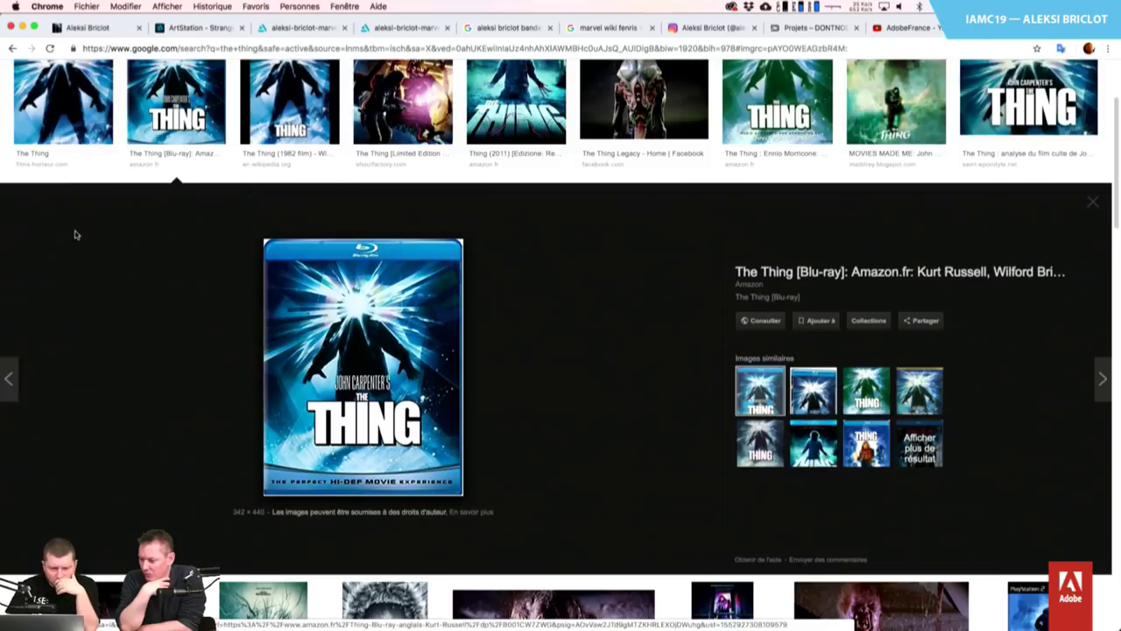
pyautogui.press('Right')
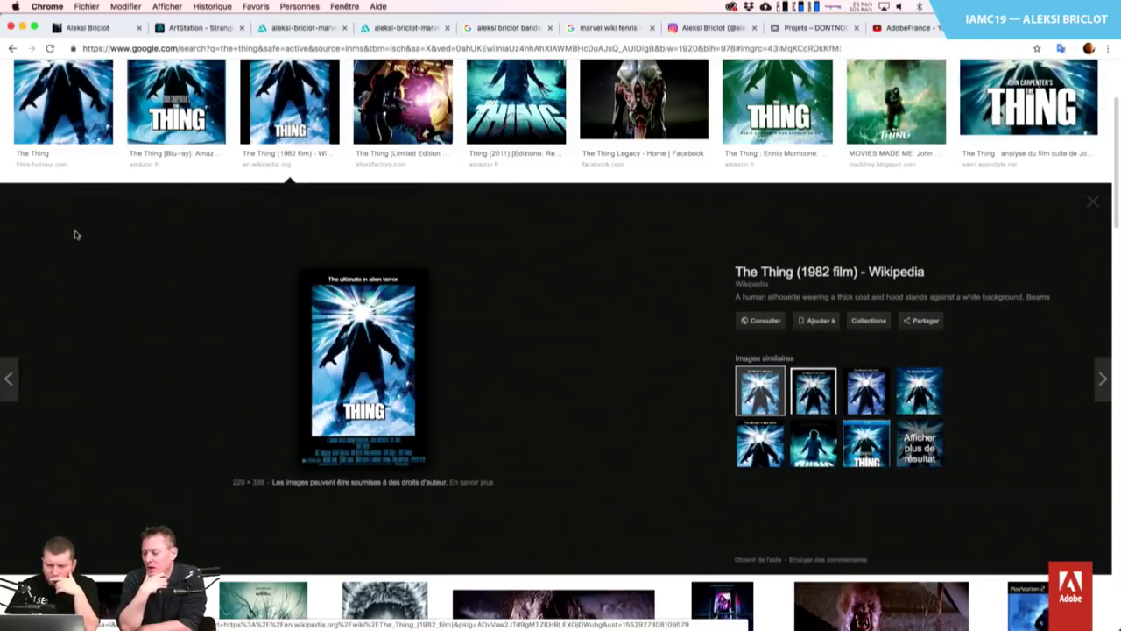
# Browse the other "The Thing" image results, then close the search tab to return to the ArtStation artwork
pyautogui.scroll(3, 75, 234)
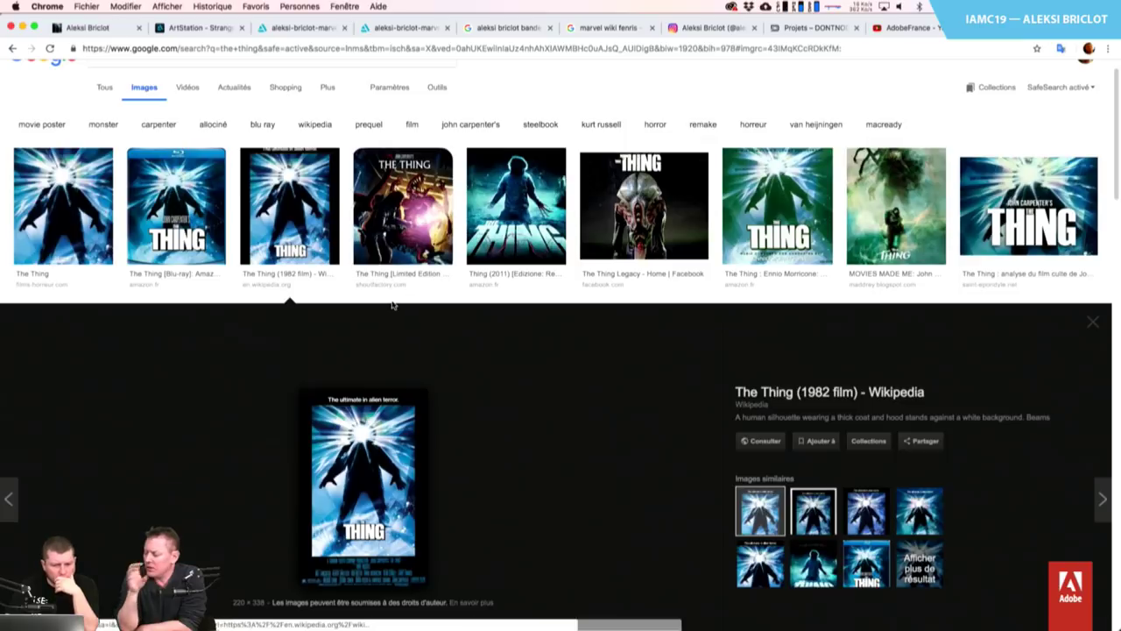
pyautogui.scroll(-1, 453, 333)
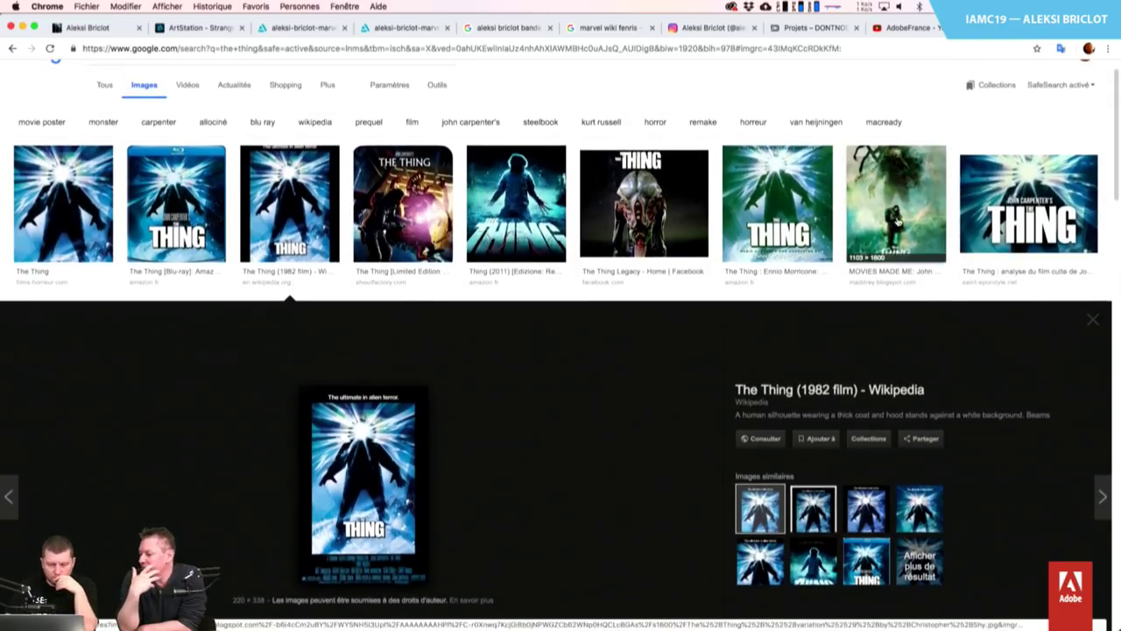
pyautogui.scroll(1, 896, 222)
pyautogui.scroll(-5, 896, 221)
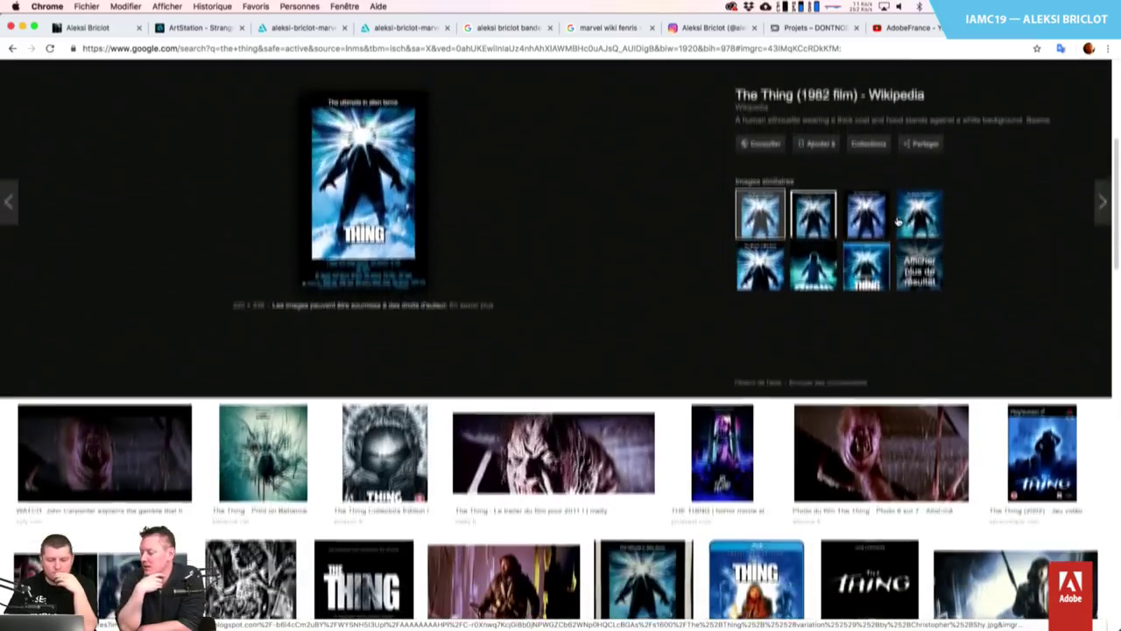
pyautogui.scroll(-3, 897, 222)
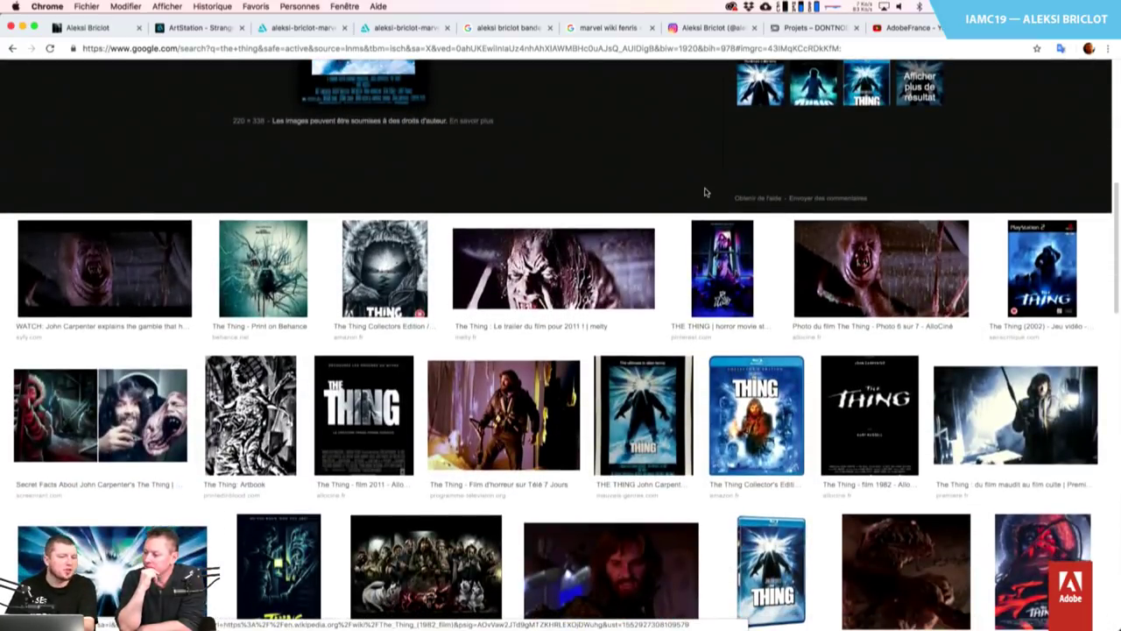
pyautogui.scroll(8, 704, 192)
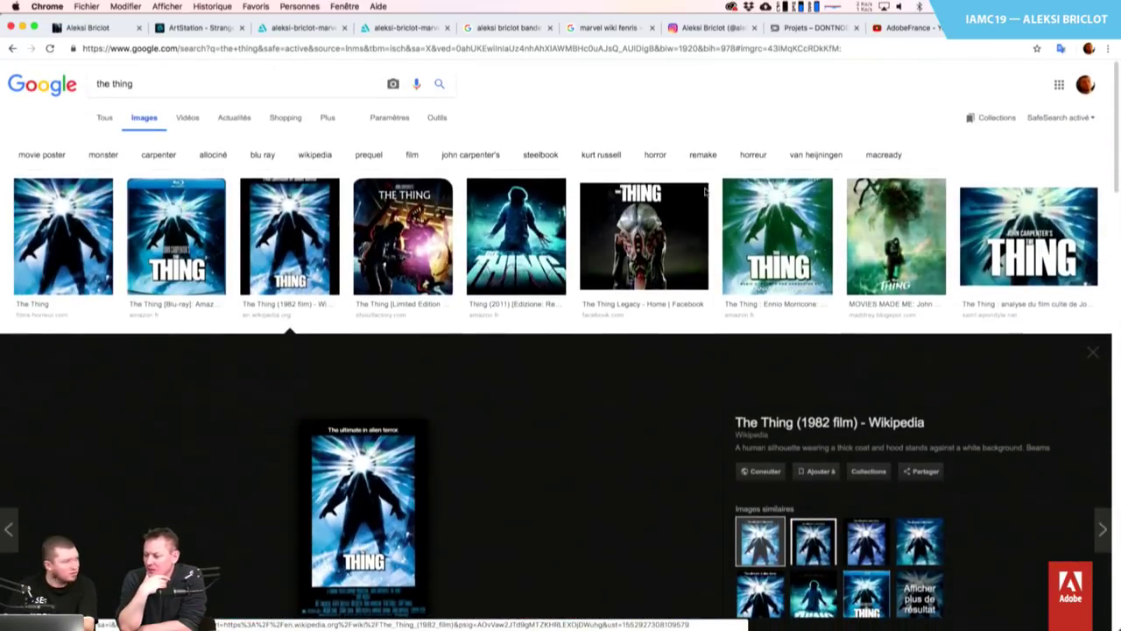
pyautogui.press('super+w')
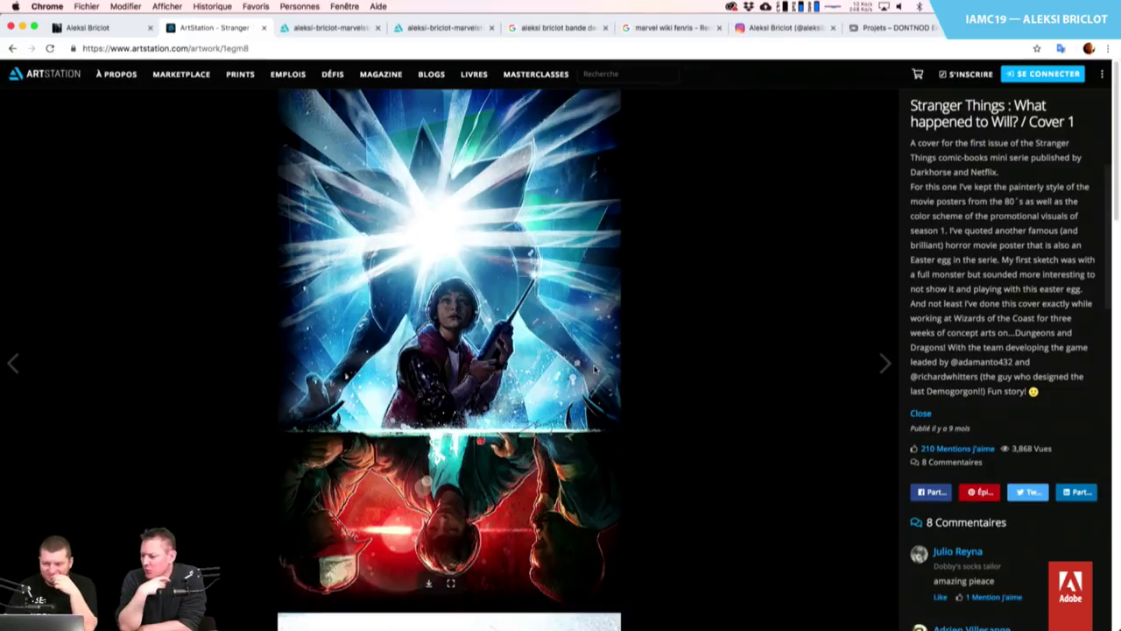
# View the film reference stills and the published Stranger Things cover with its title lettering further down the artwork page
pyautogui.scroll(-3, 594, 370)
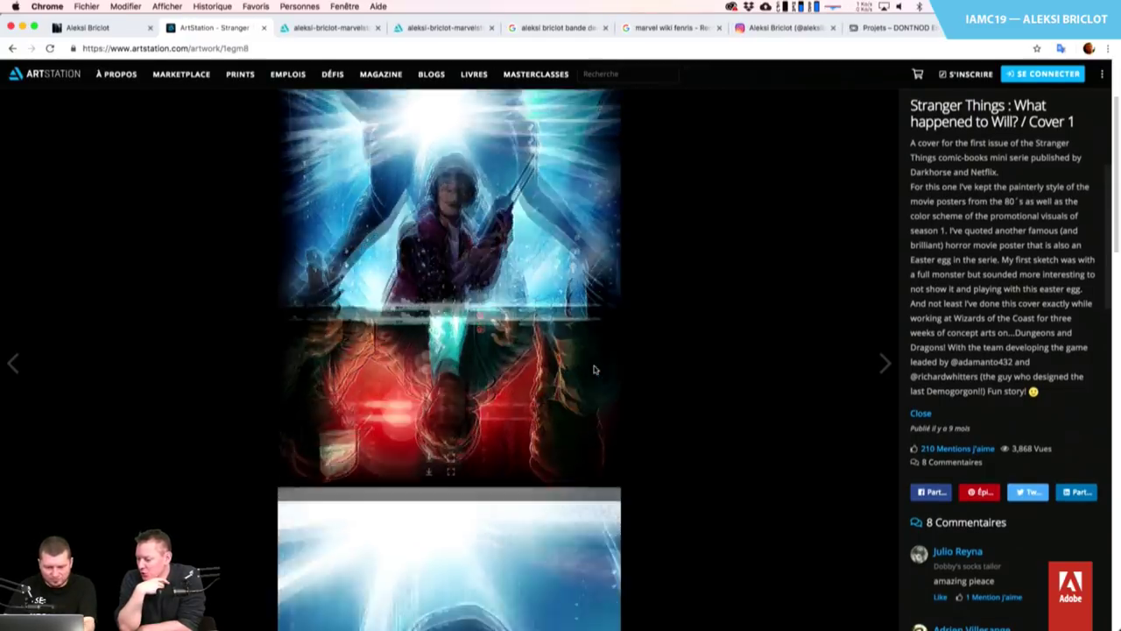
pyautogui.scroll(-10, 594, 369)
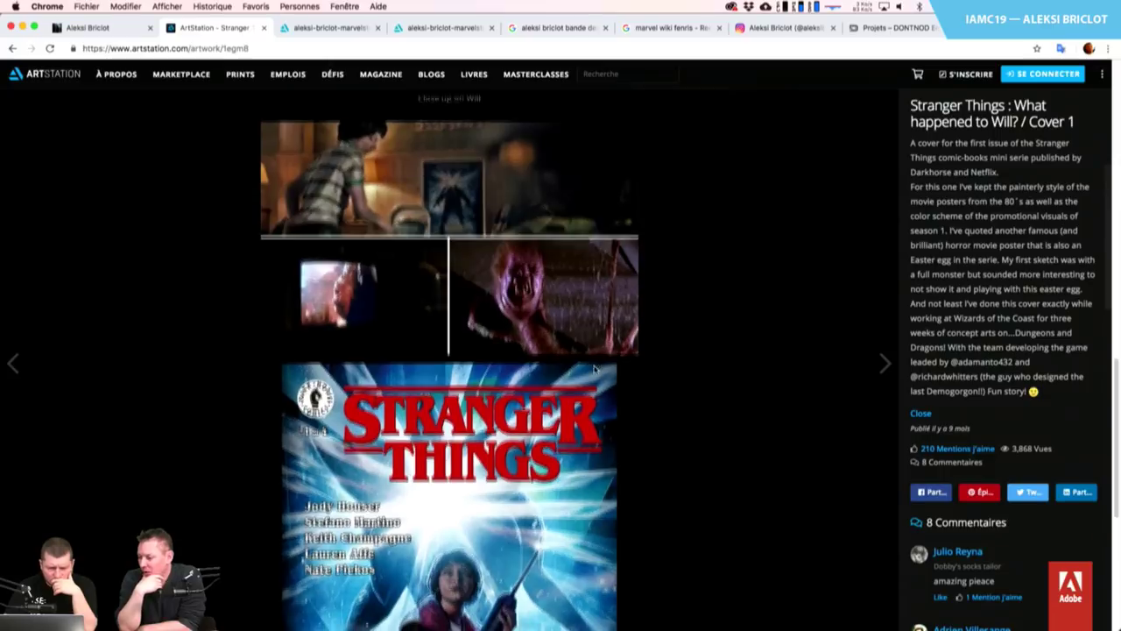
pyautogui.scroll(-2, 594, 369)
pyautogui.scroll(-1, 593, 369)
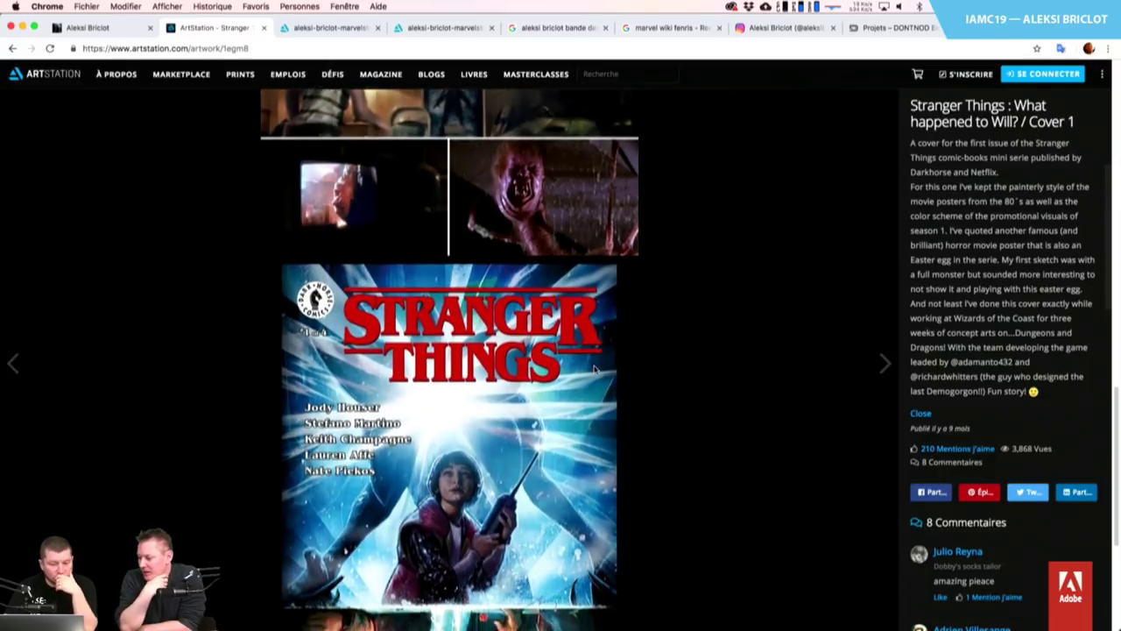
pyautogui.scroll(-4, 594, 370)
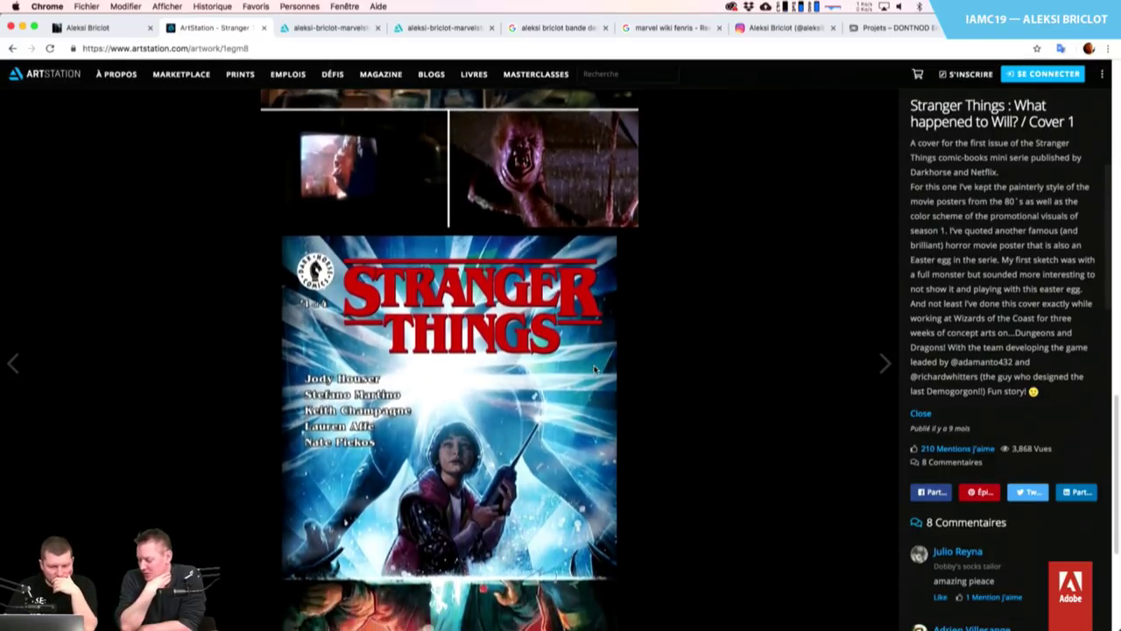
pyautogui.scroll(-1, 594, 369)
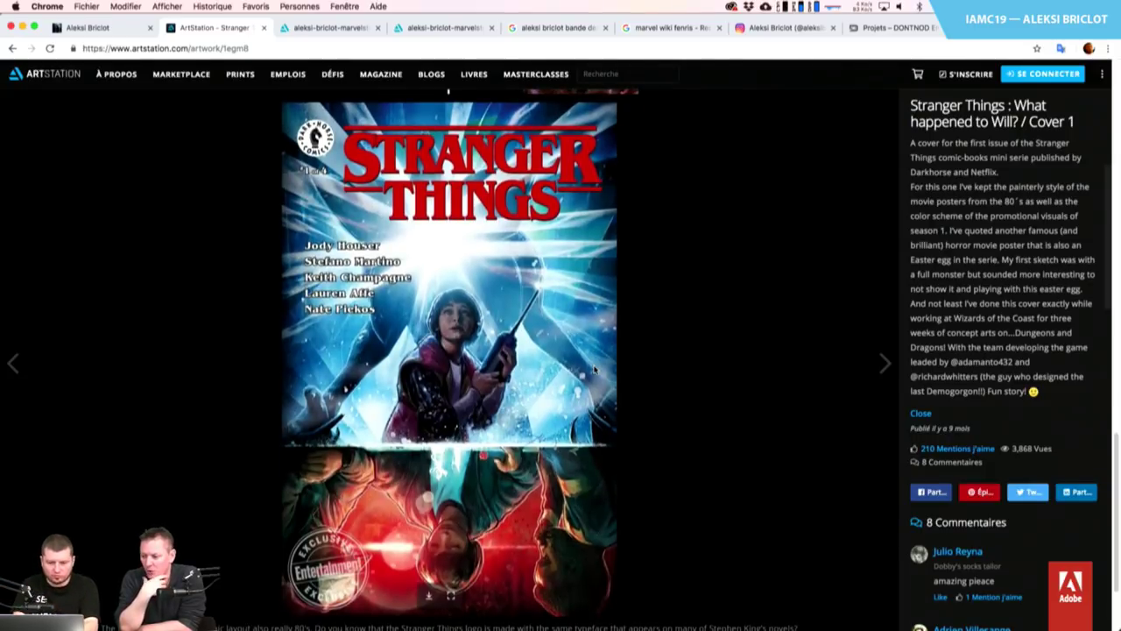
# Search Google for "type stranger things" in a new tab
pyautogui.press('super+t')
pyautogui.write('typ')
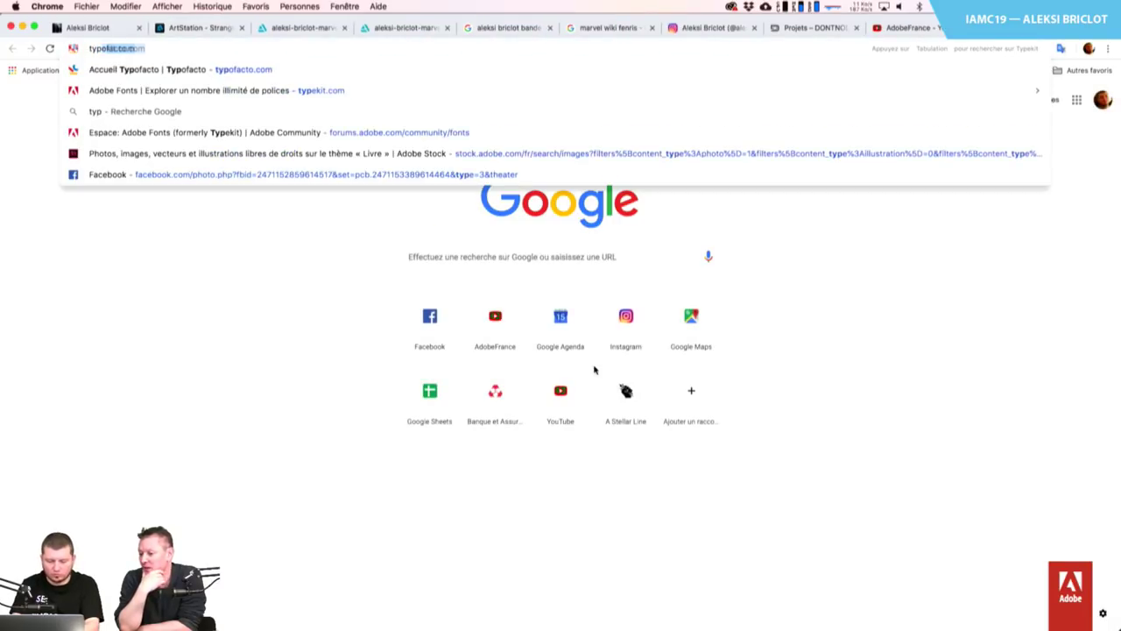
pyautogui.write('e stranger t')
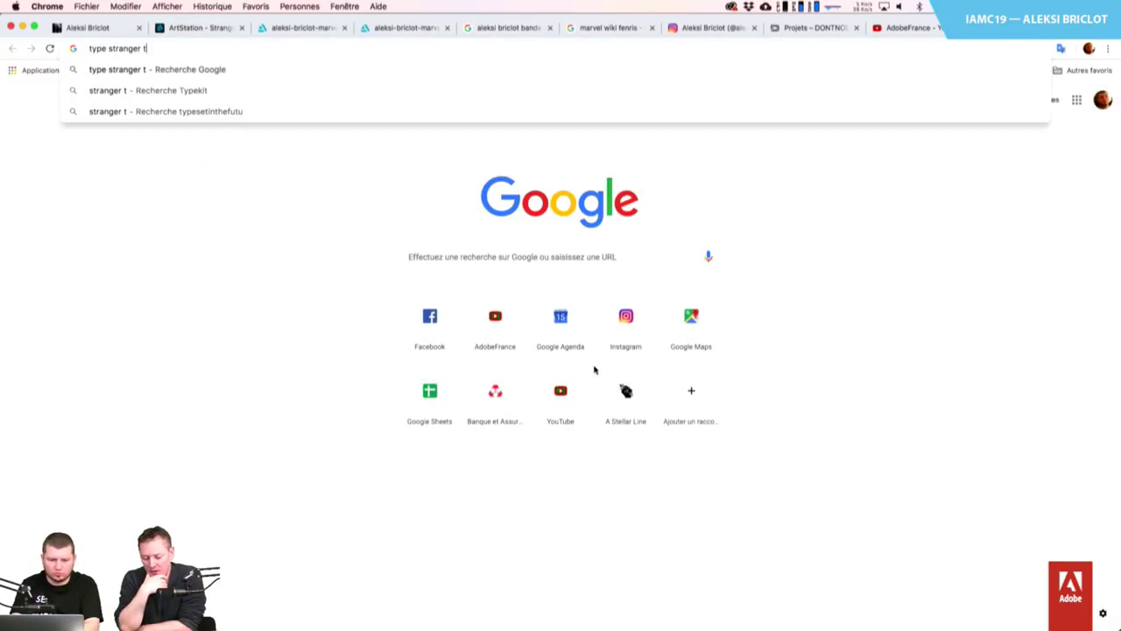
pyautogui.write('hings')
pyautogui.press('Return')
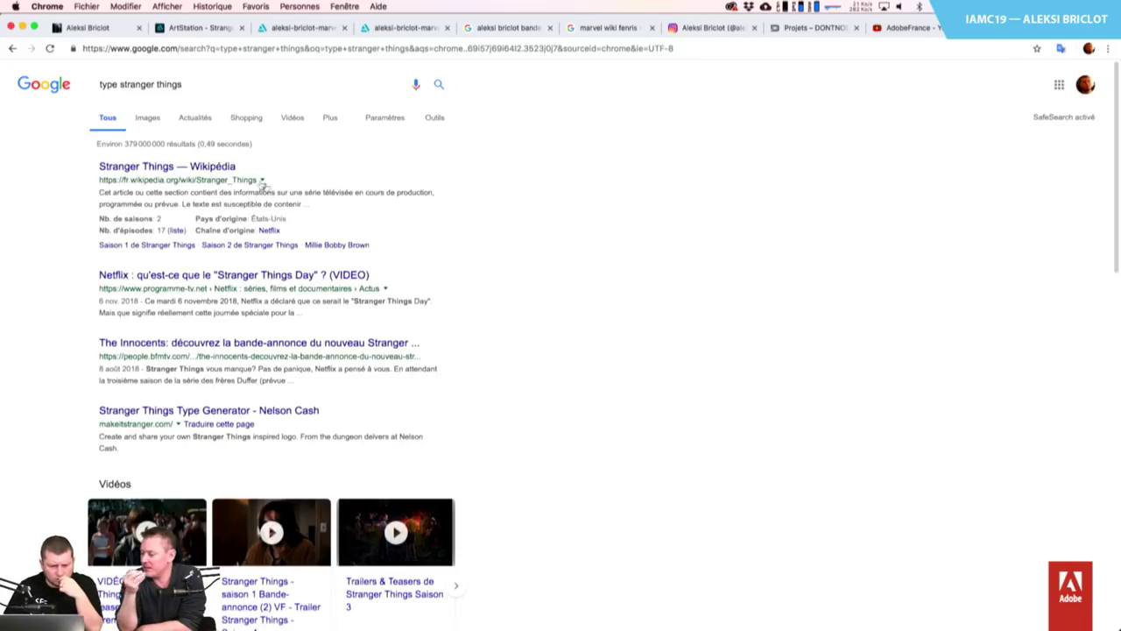
# Change the search to "typo stranger things" and look through the results about the logo's typeface
pyautogui.moveTo(120, 82); pyautogui.dragTo(108, 84)
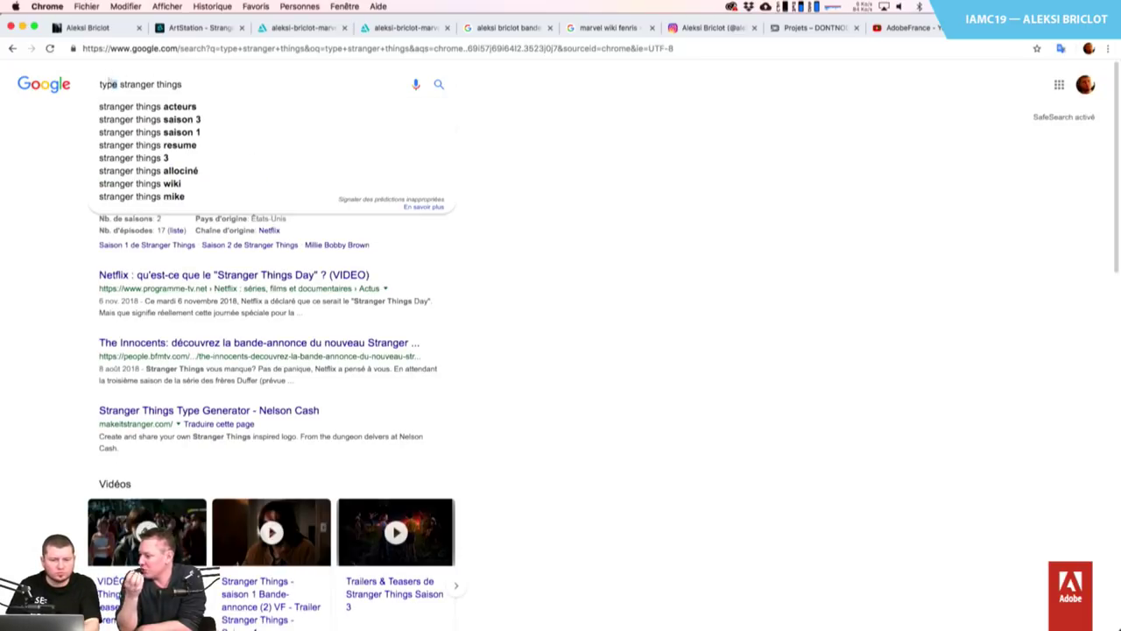
pyautogui.write('o')
pyautogui.press('Return')
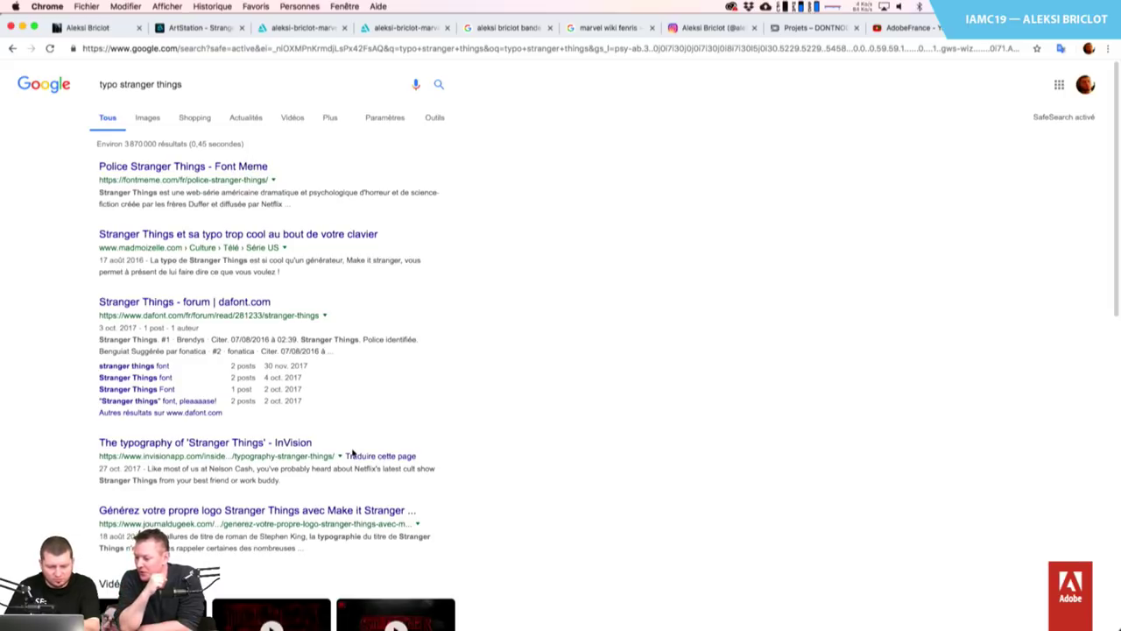
pyautogui.scroll(-5, 353, 453)
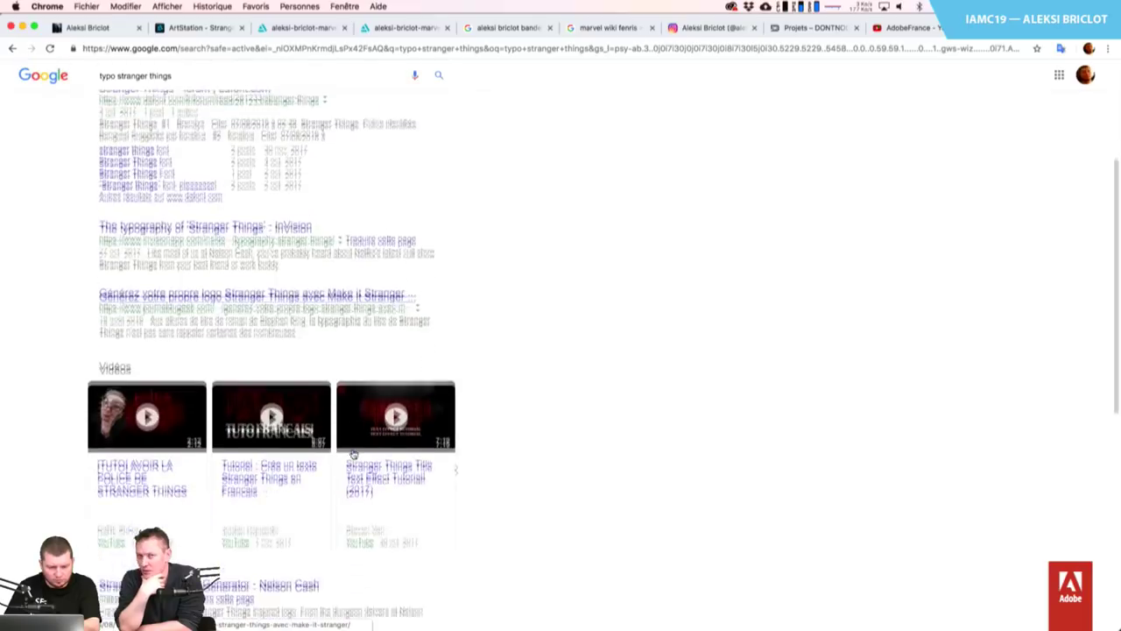
pyautogui.scroll(-2, 353, 453)
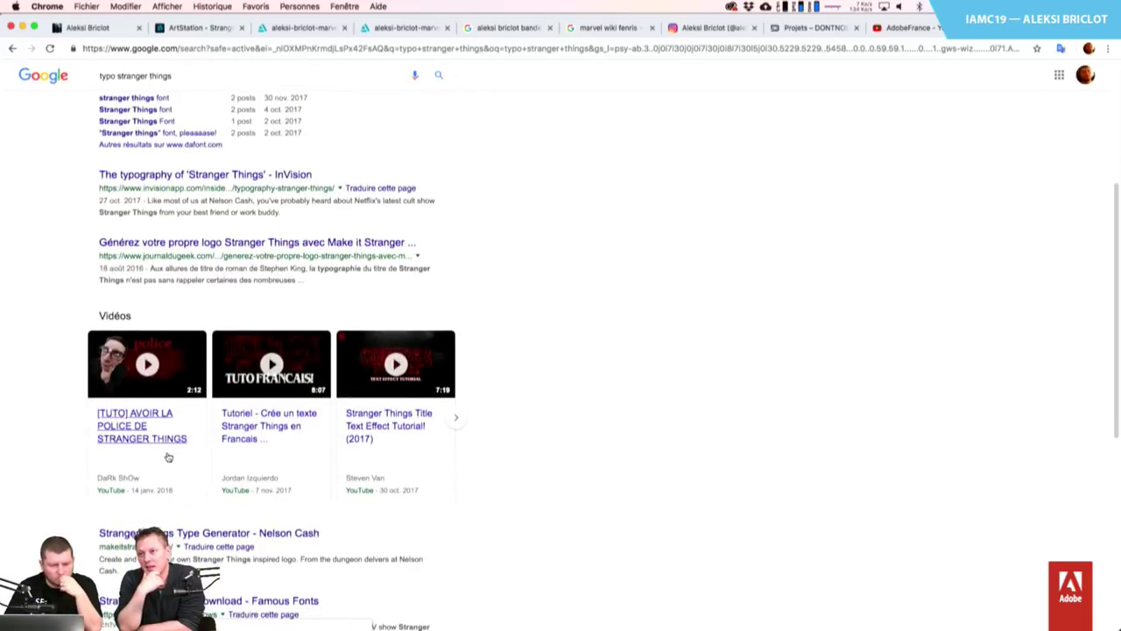
# Look through the remaining typeface results and refine the Google search to "typo stranger things adobe fonts"
pyautogui.scroll(-6, 168, 456)
pyautogui.scroll(-4, 168, 455)
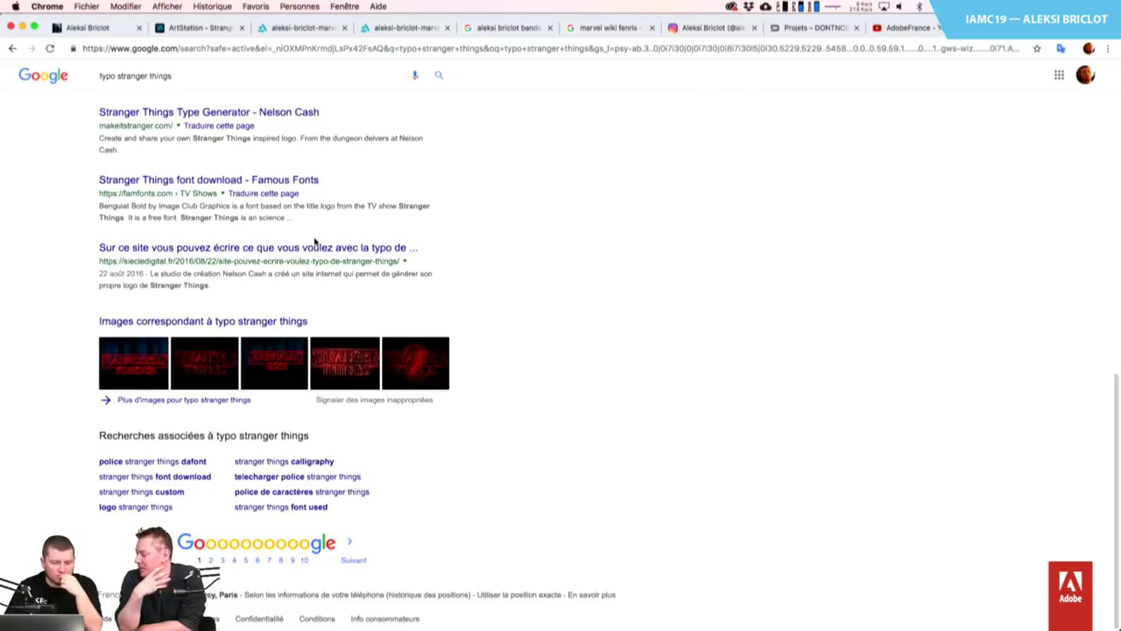
pyautogui.scroll(12, 315, 245)
pyautogui.click(267, 90)
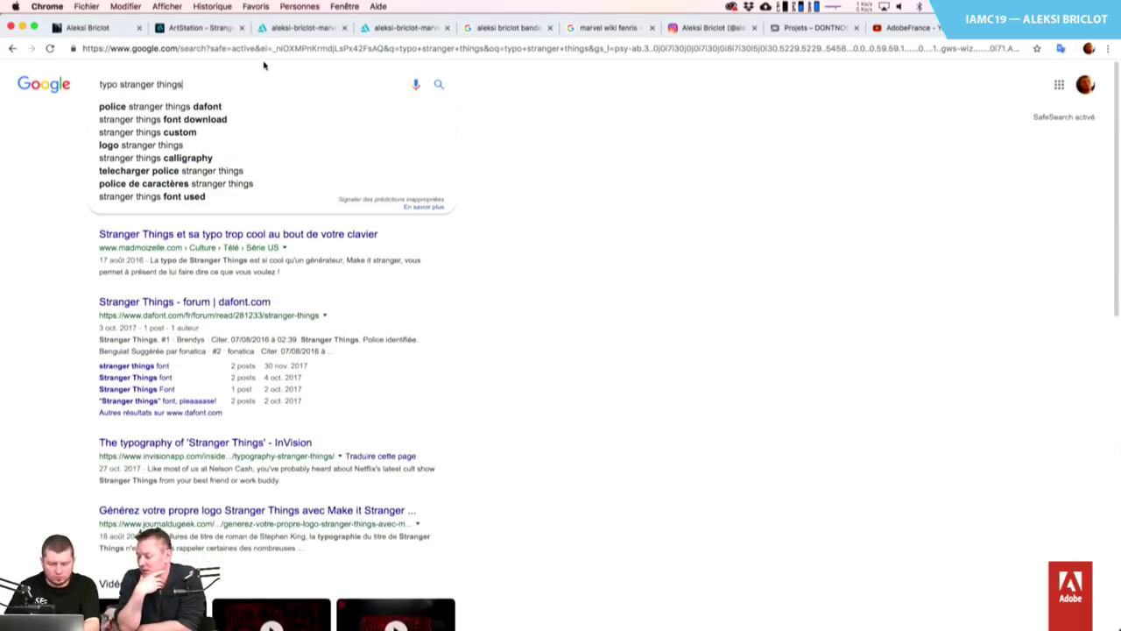
pyautogui.write('adobe f')
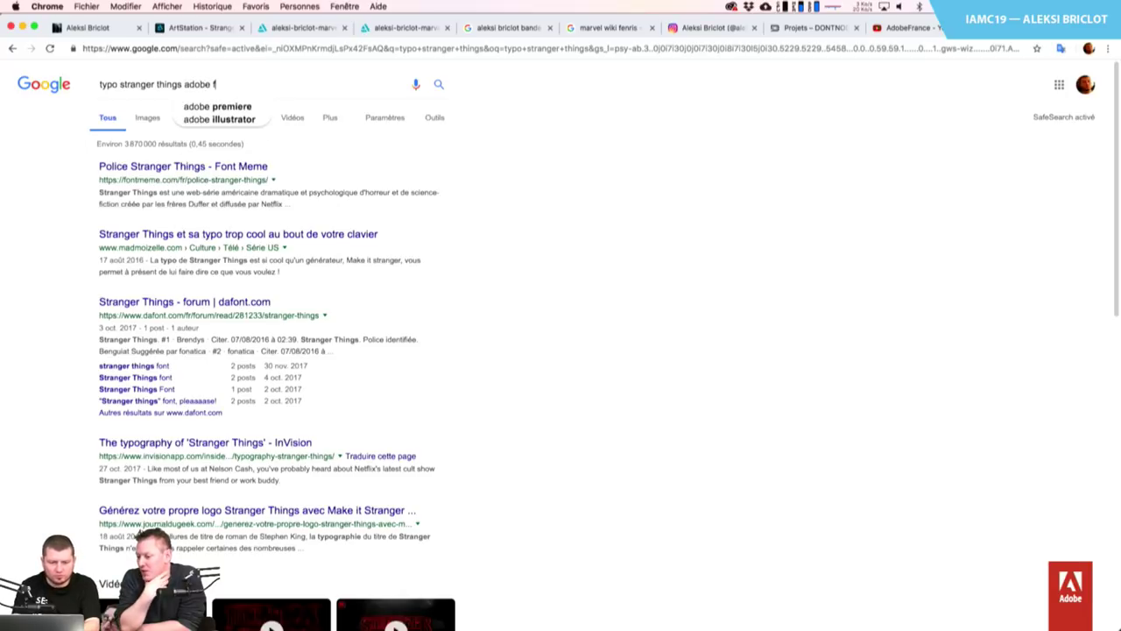
pyautogui.write('onts')
pyautogui.press('Return')
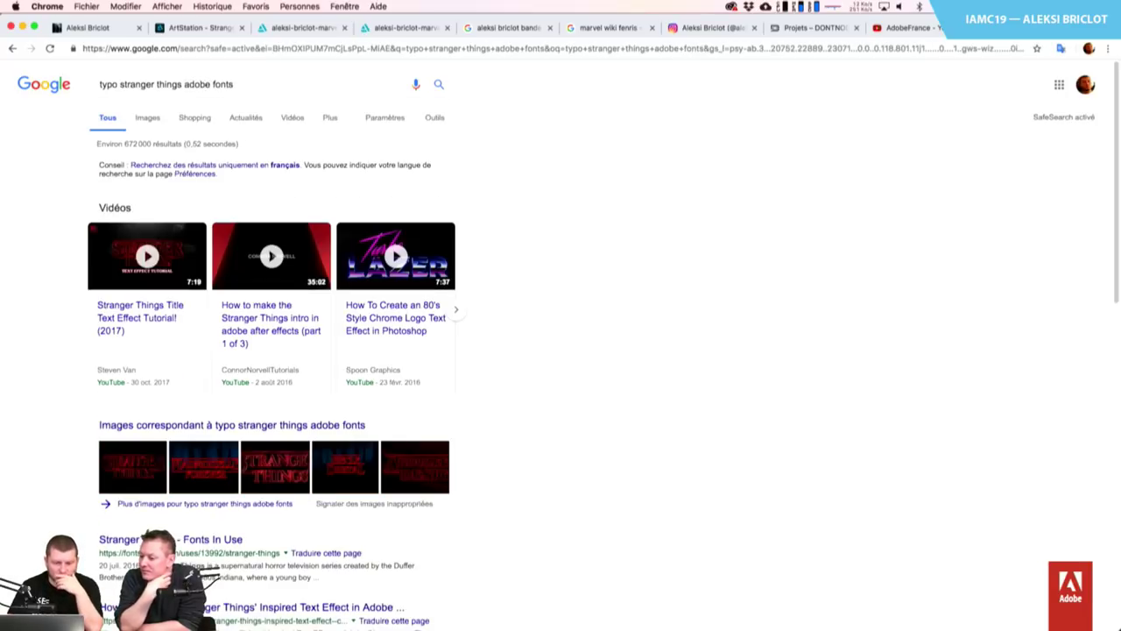
# Open the "Stranger Things - Fonts In Use" result and open its ITC Benguiat typeface link in a new tab
pyautogui.scroll(-1, 576, 378)
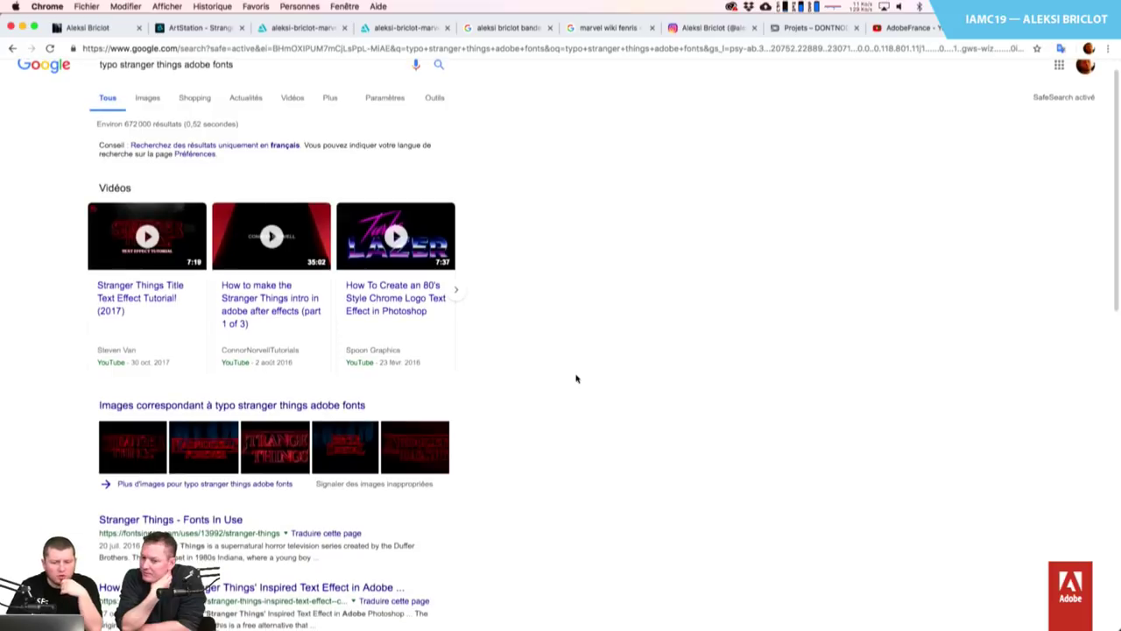
pyautogui.scroll(-2, 576, 378)
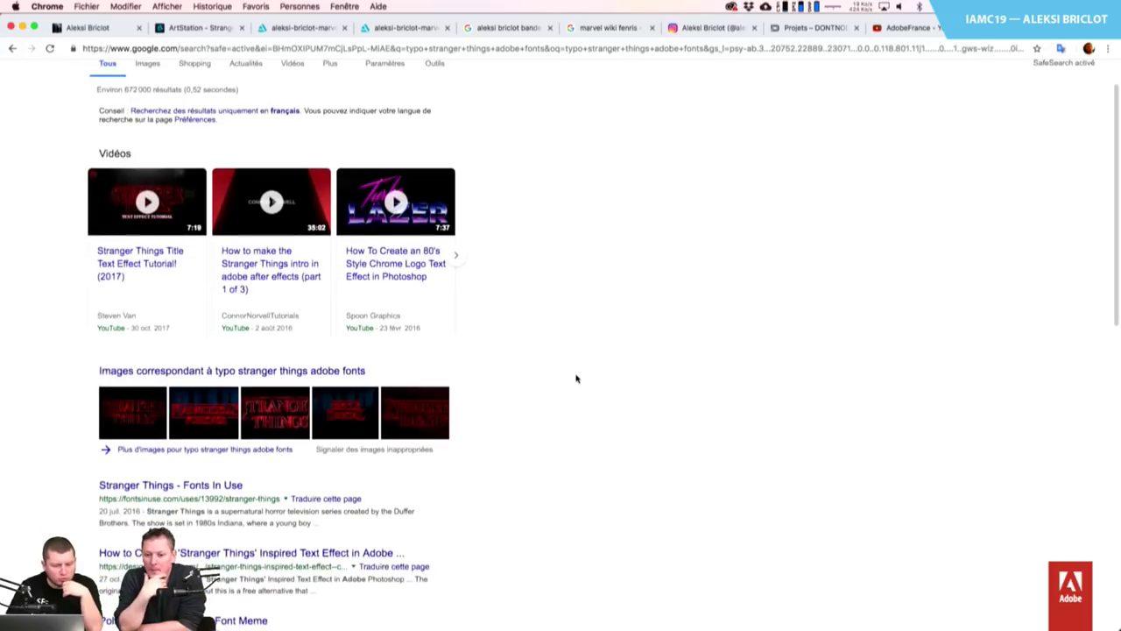
pyautogui.click(179, 487)
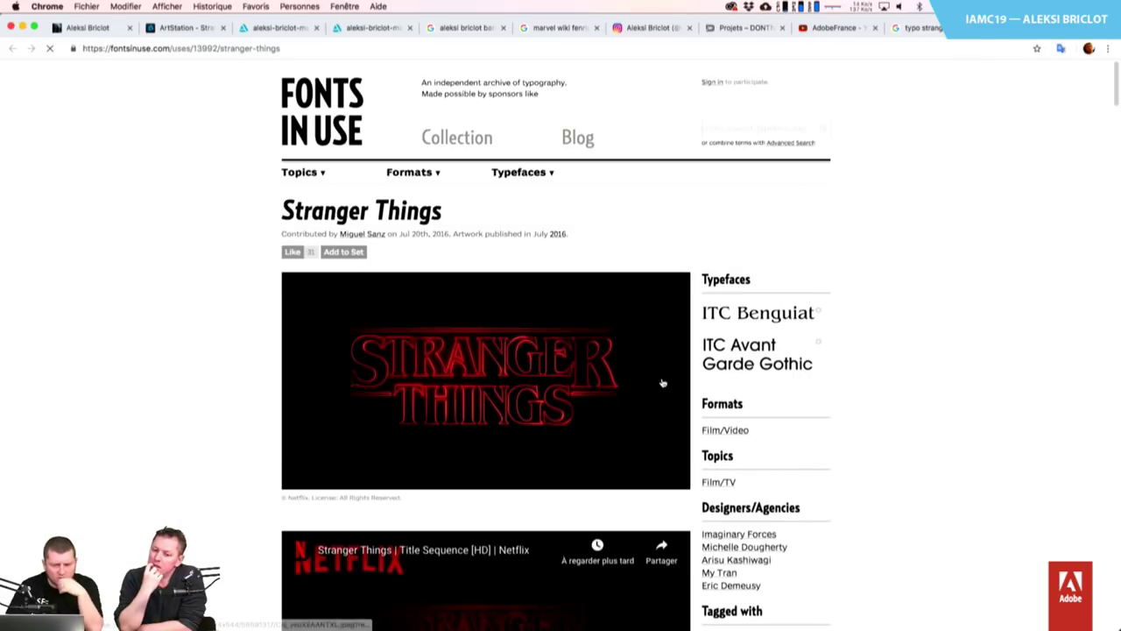
pyautogui.scroll(-2, 661, 380)
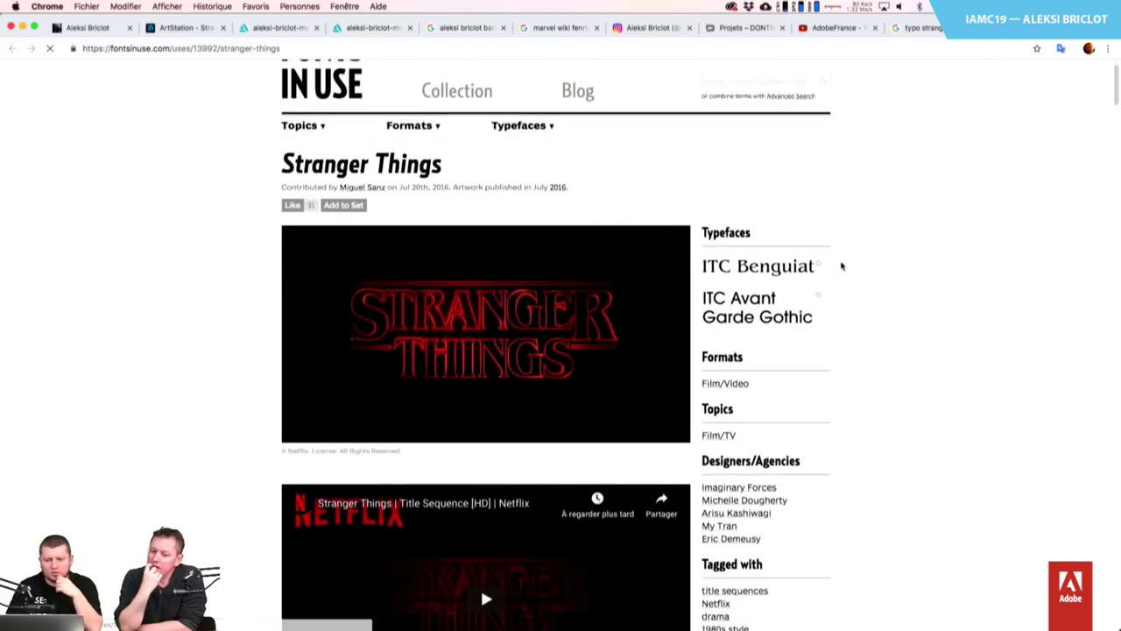
pyautogui.keyDown('super'); pyautogui.click(776, 265); pyautogui.keyUp('super')
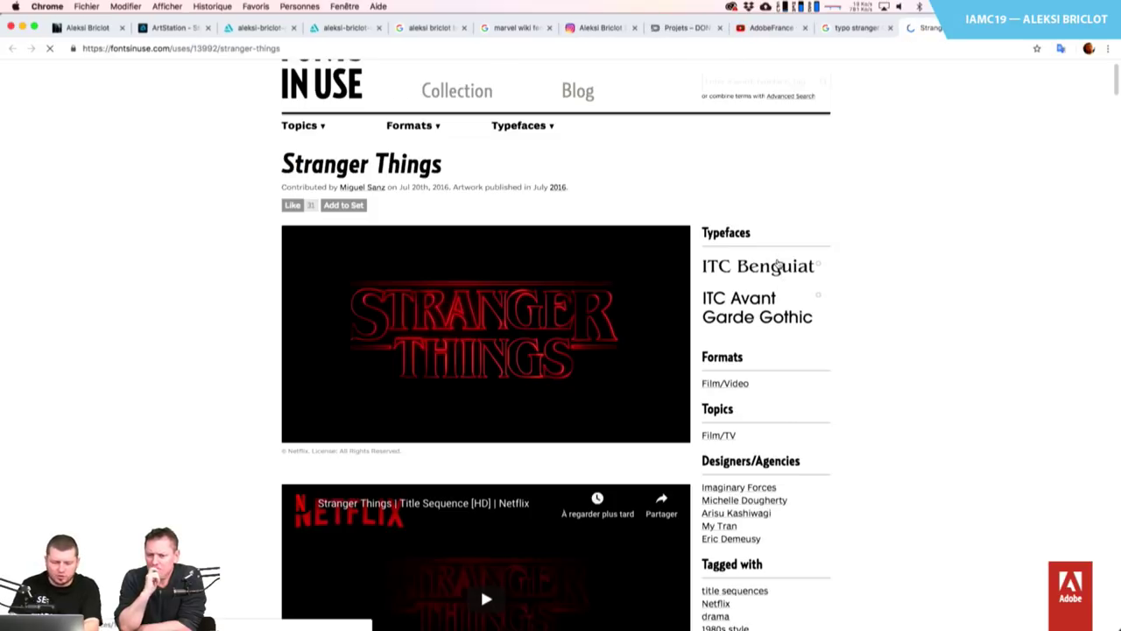
# Open fonts.adobe.com in a new tab and sign in to Adobe Fonts with the saved account credentials
pyautogui.press('super+t')
pyautogui.write('fonts.adobe.com')
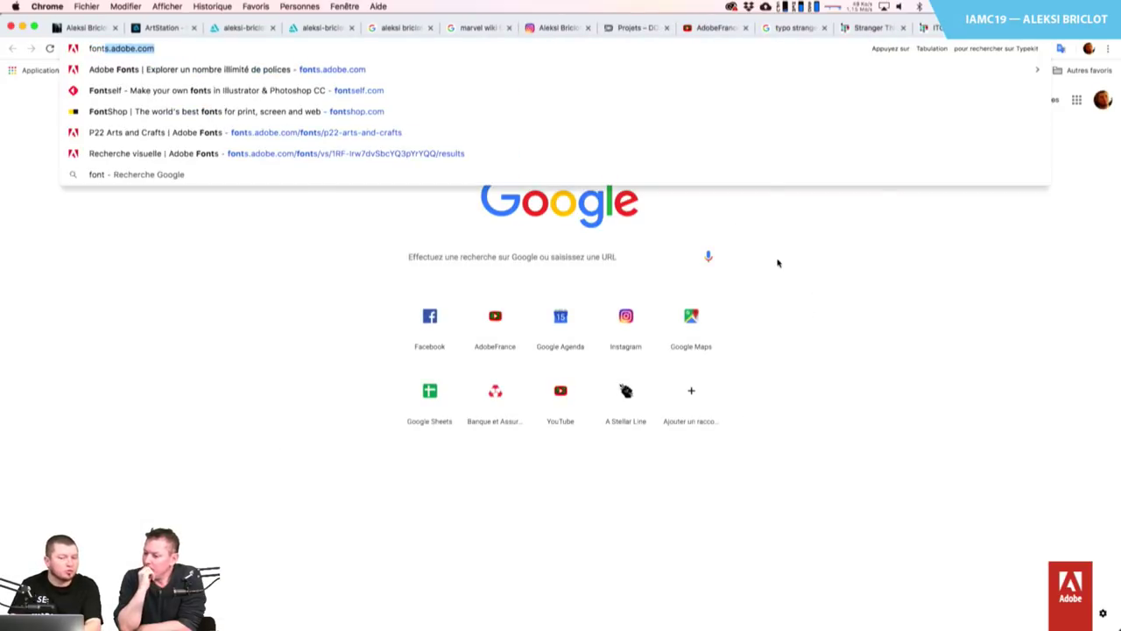
pyautogui.press('Return')
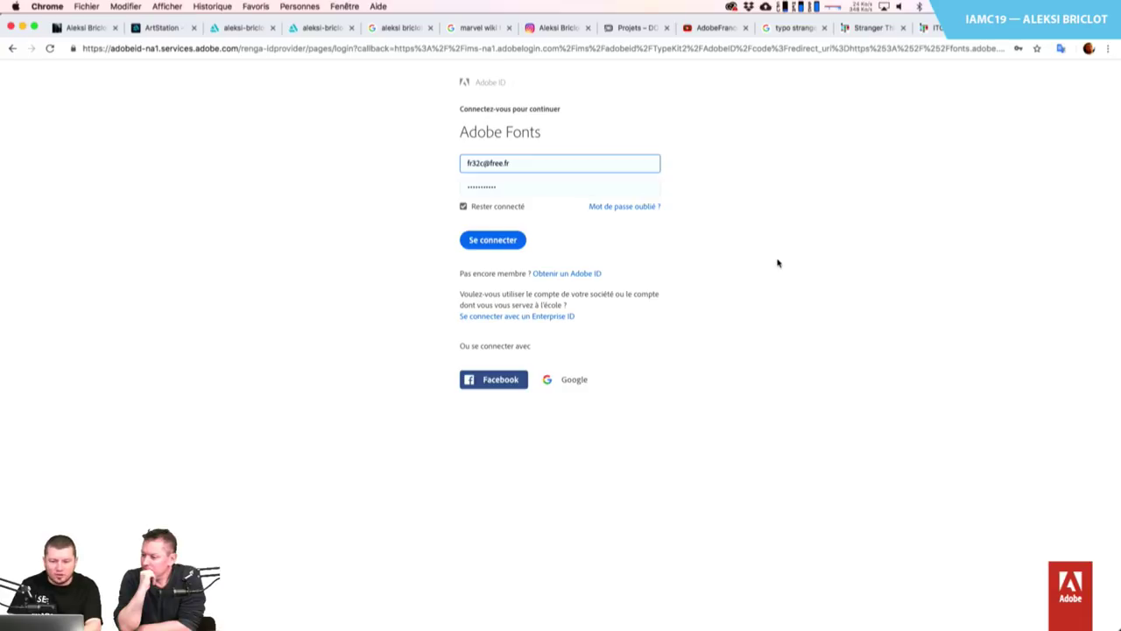
pyautogui.press('Return')
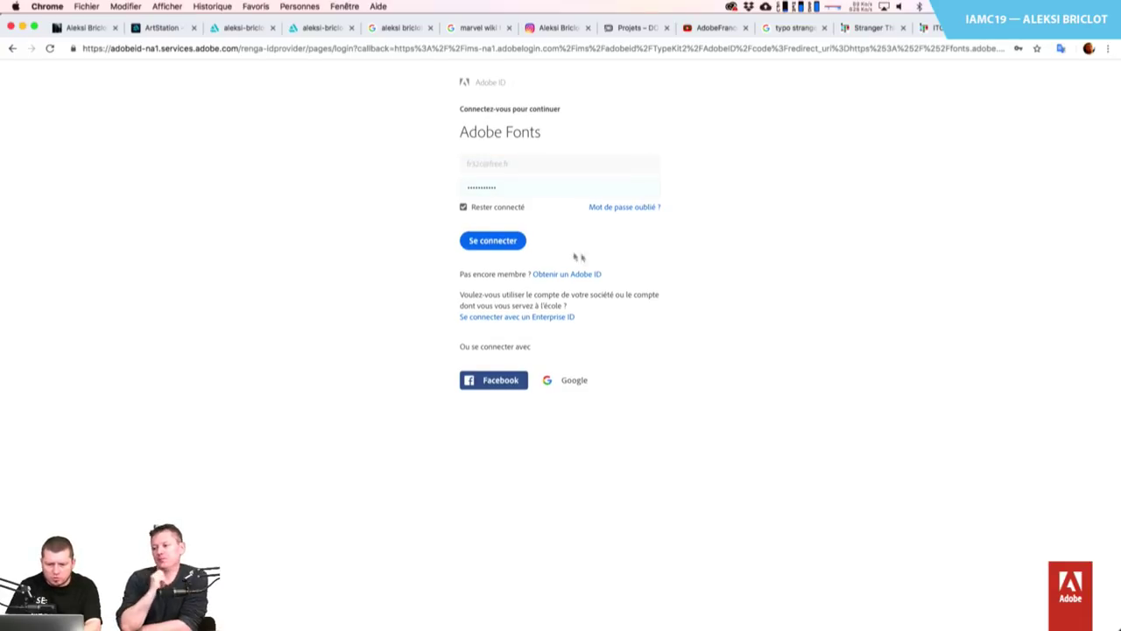
pyautogui.click(501, 241)
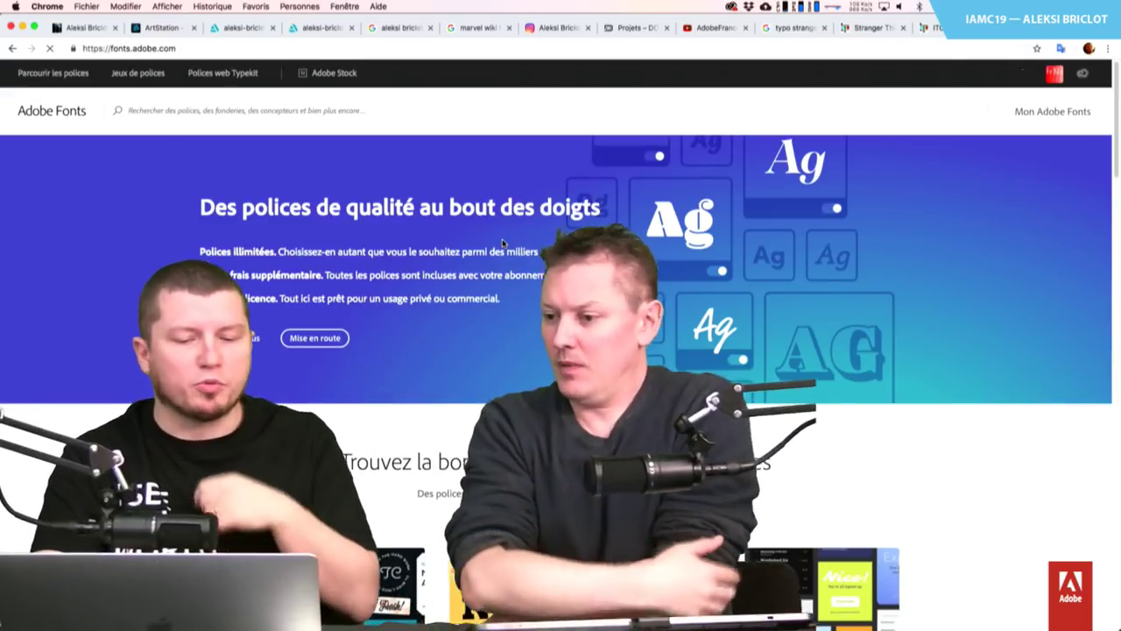
# Search Adobe Fonts for "benguiat" and open the ITC Benguiat family page
pyautogui.click(152, 110)
pyautogui.write('st')
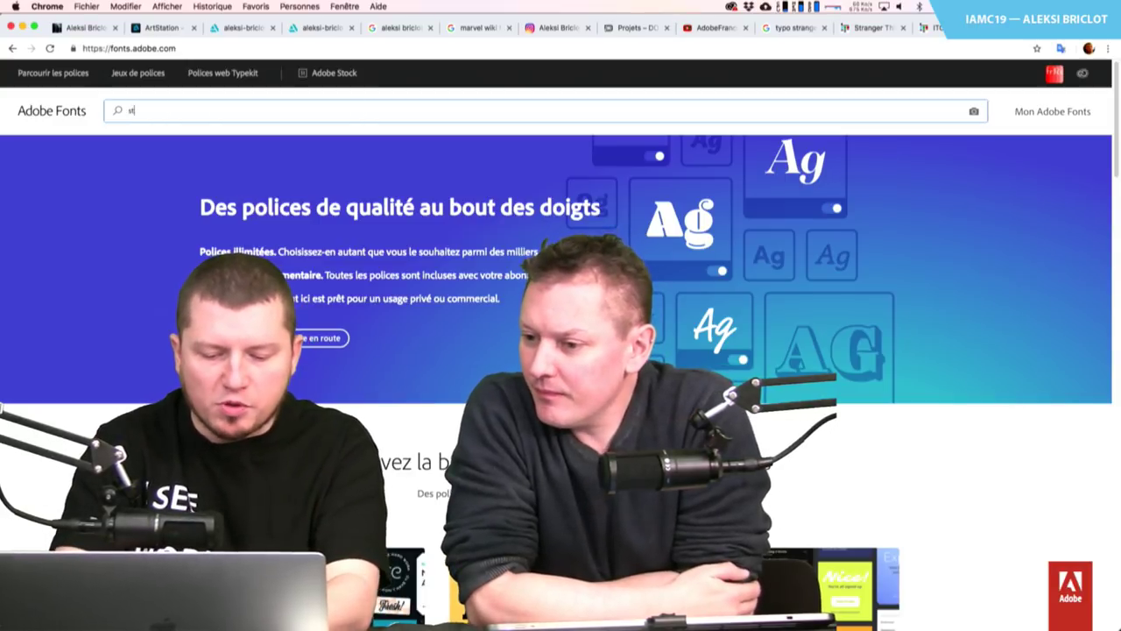
pyautogui.write('ran')
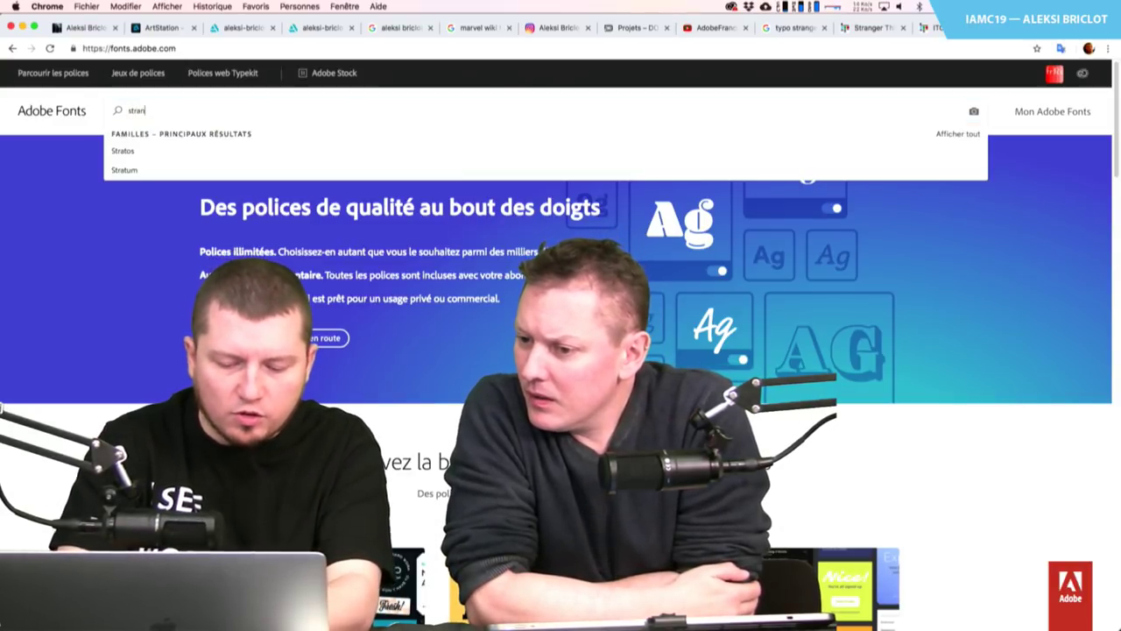
pyautogui.press('Return')
pyautogui.write('benguiat')
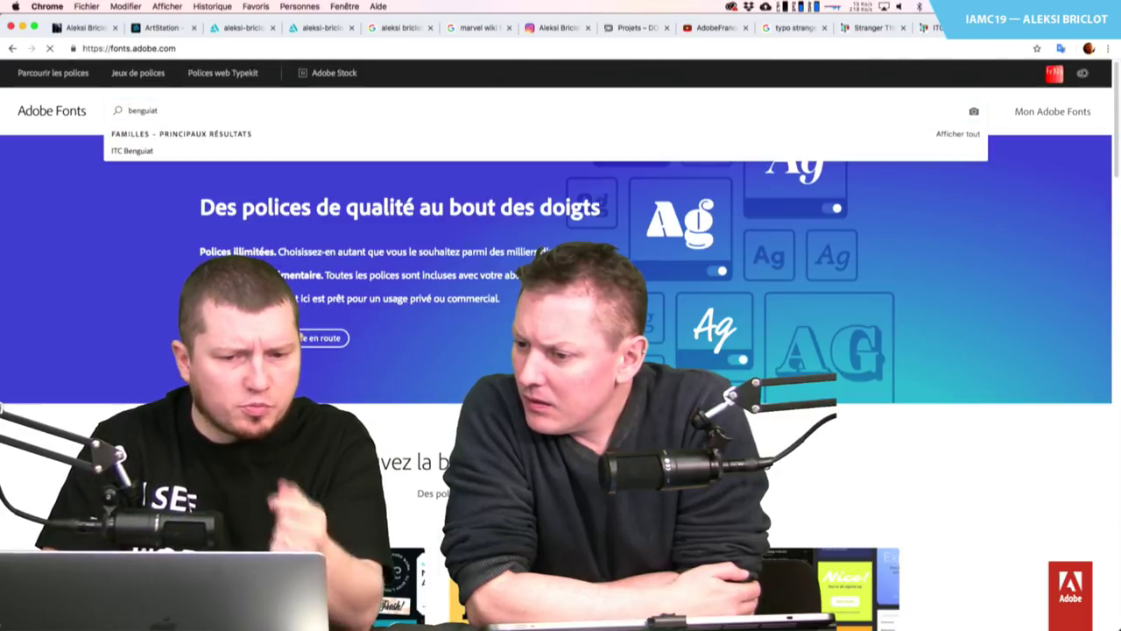
pyautogui.click(127, 150)
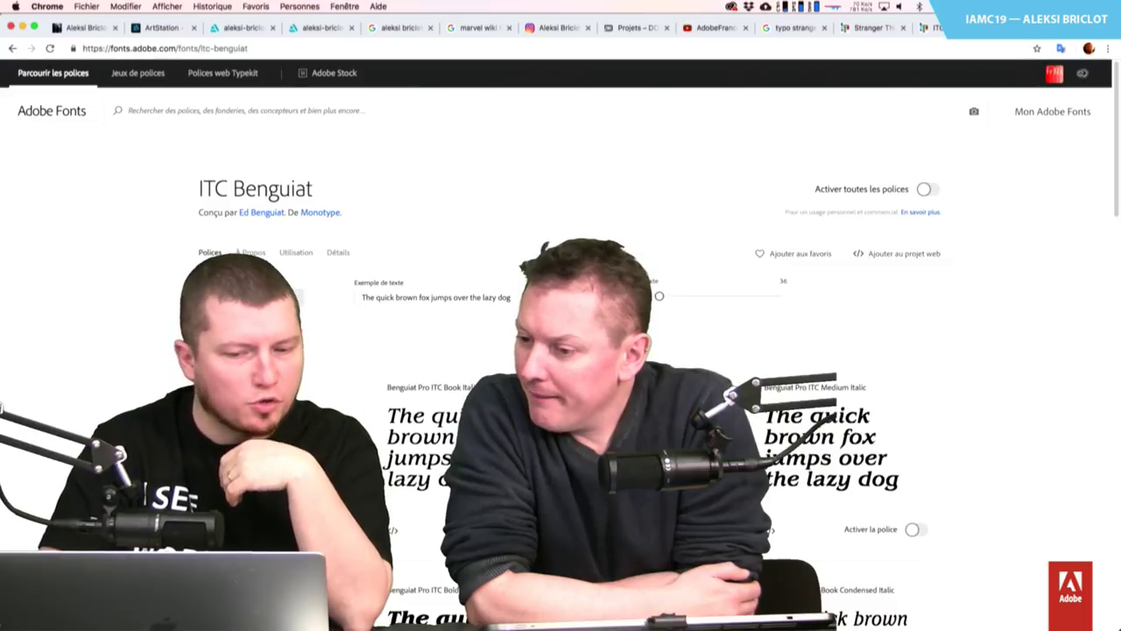
# Activate the Benguiat Pro ITC Bold font in the family and close the activation notice
pyautogui.scroll(-3, 560, 350)
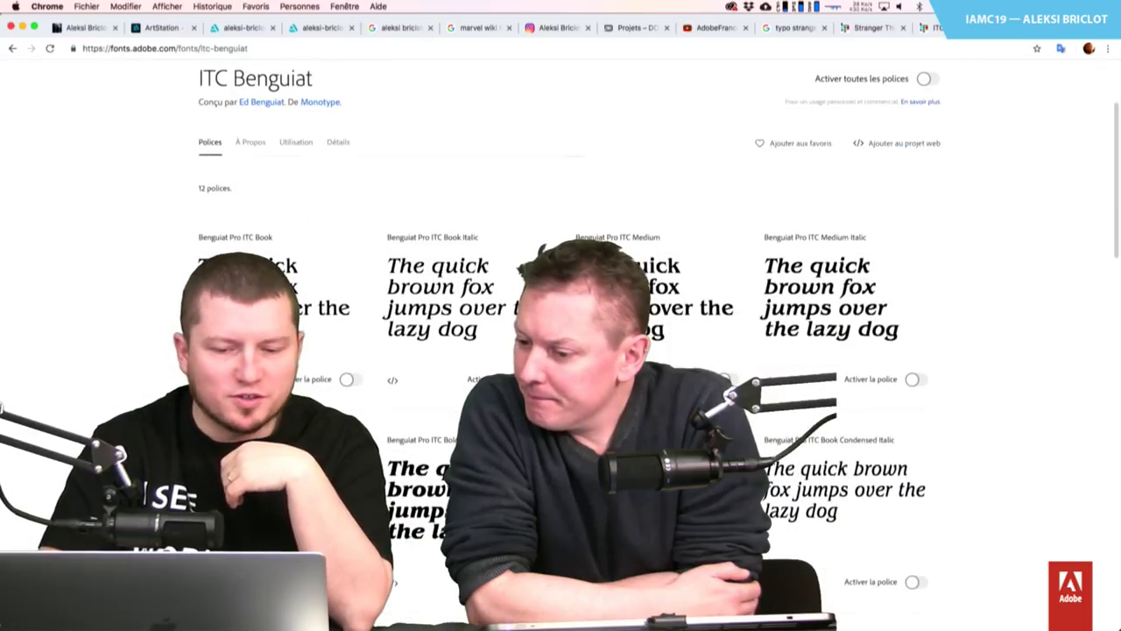
pyautogui.scroll(-2, 342, 394)
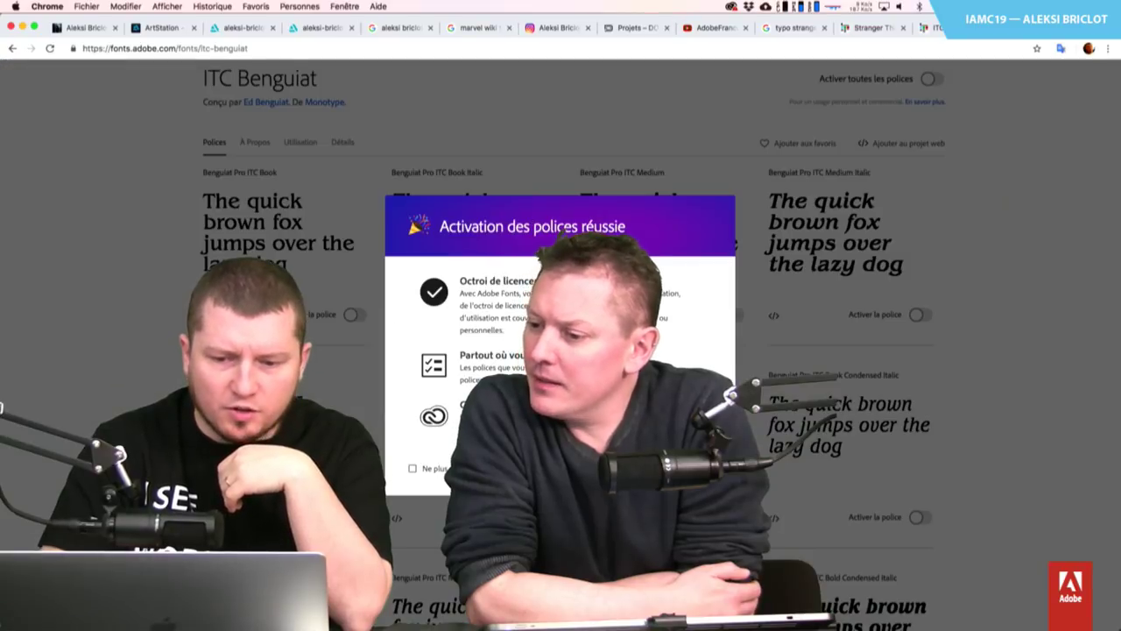
pyautogui.press('Escape')
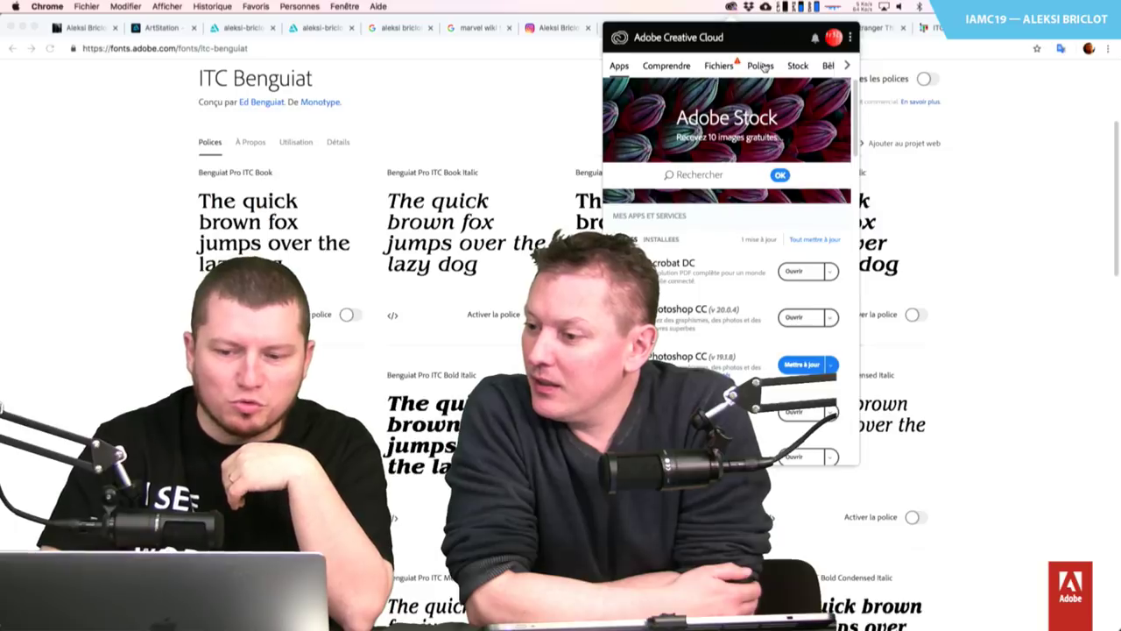
# Check the list of active fonts in the Creative Cloud app, then look over the remaining ITC Benguiat styles
pyautogui.click(757, 68)
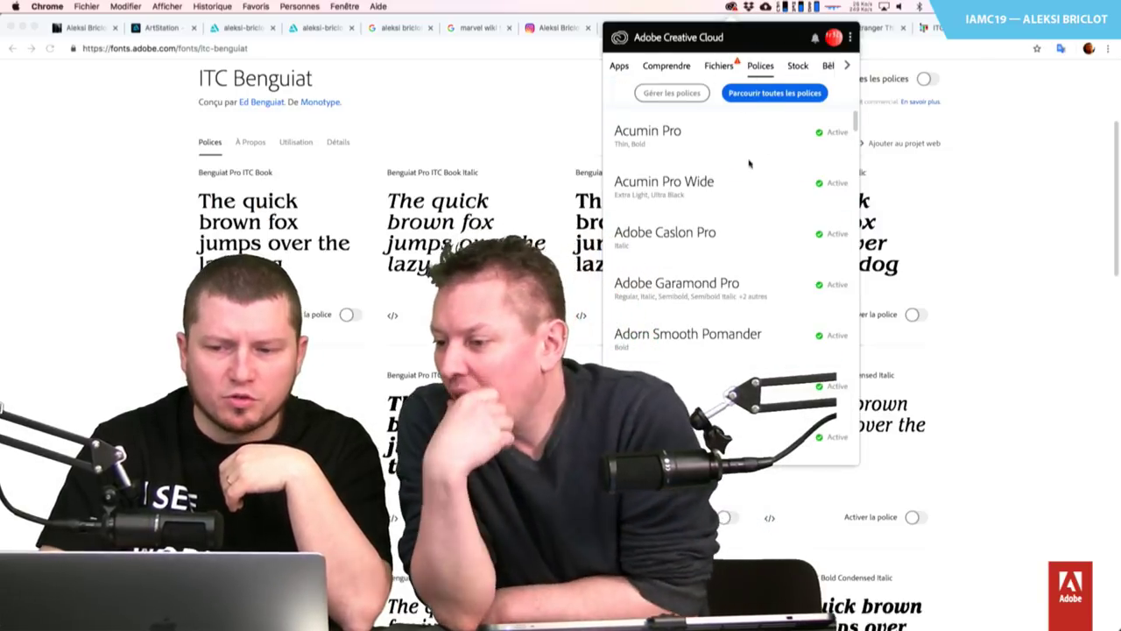
pyautogui.click(732, 7)
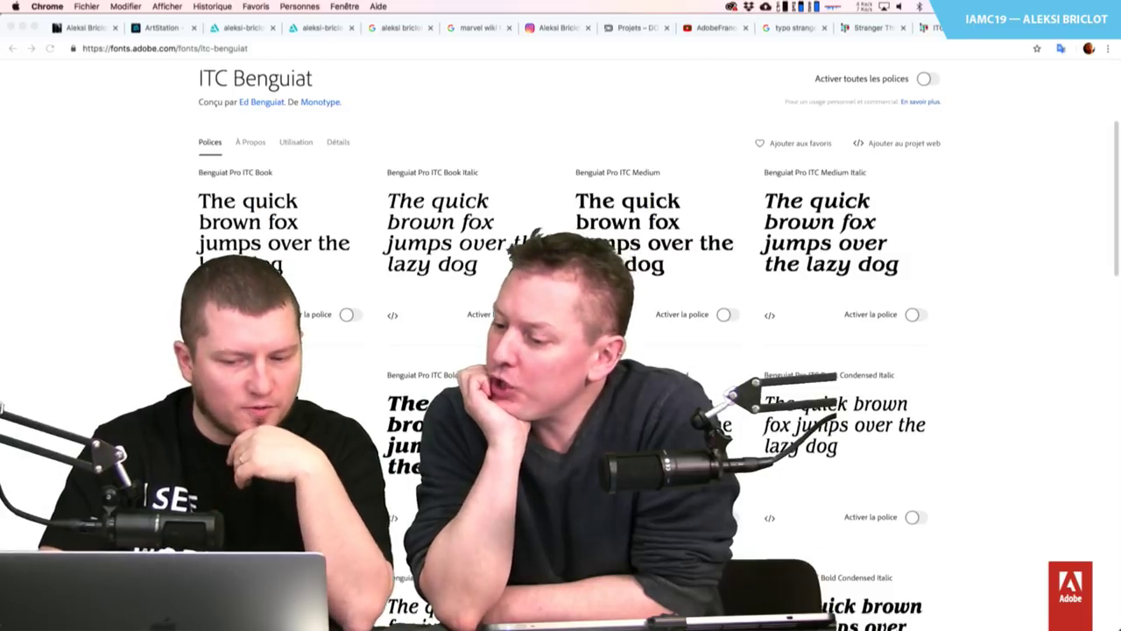
pyautogui.scroll(-5, 561, 350)
pyautogui.scroll(2, 560, 350)
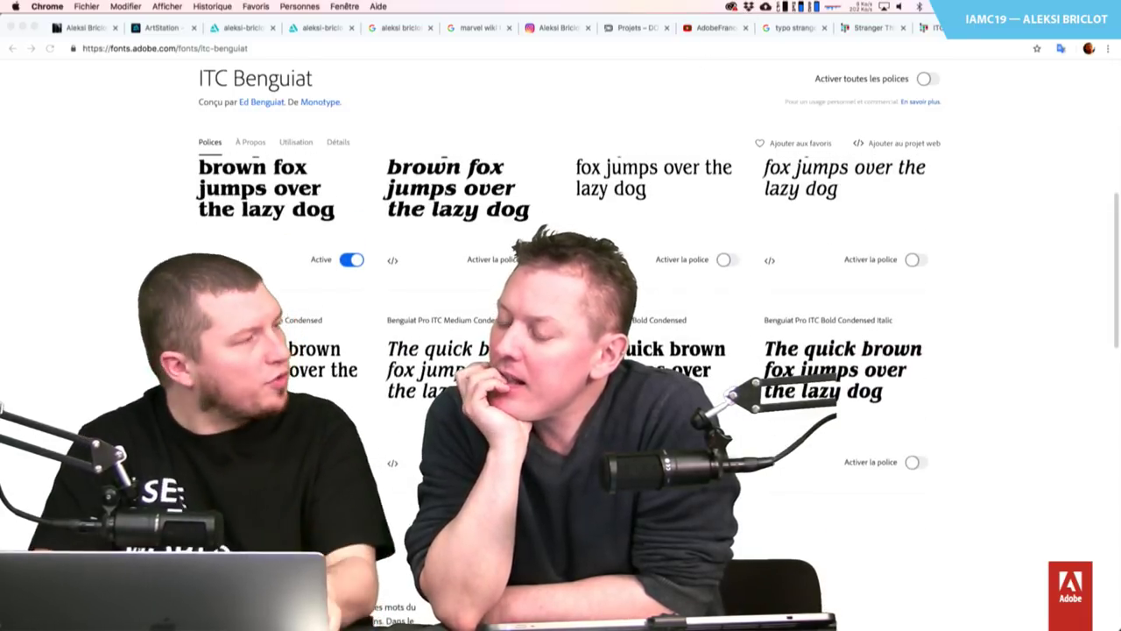
# Switch to InDesign and create a new A4 document
pyautogui.press('super+Tab')
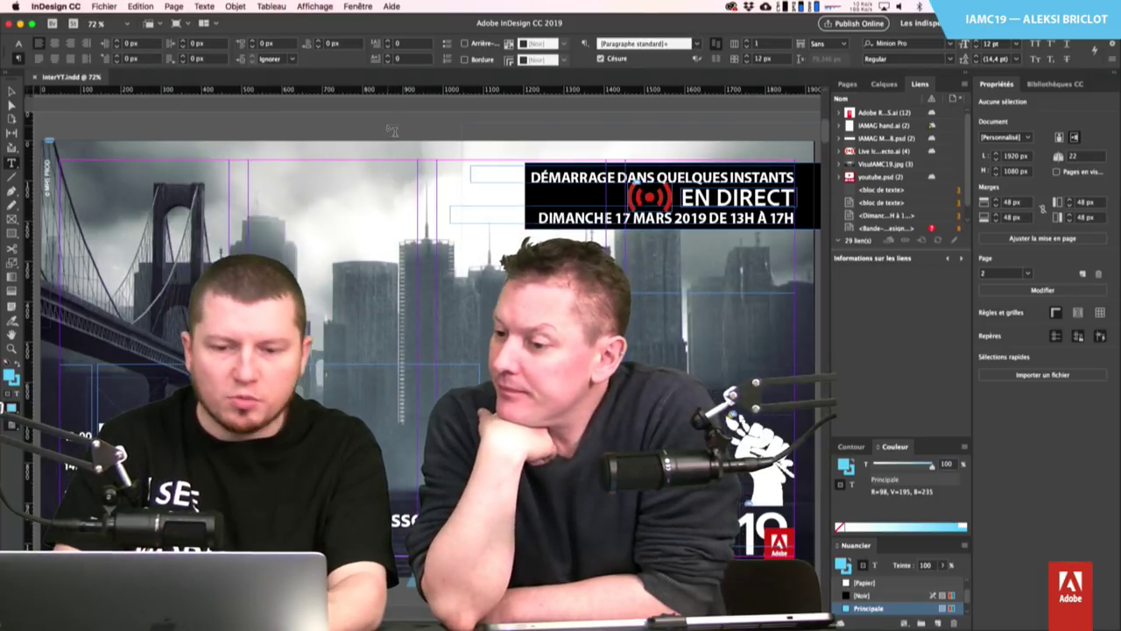
pyautogui.press('super+n')
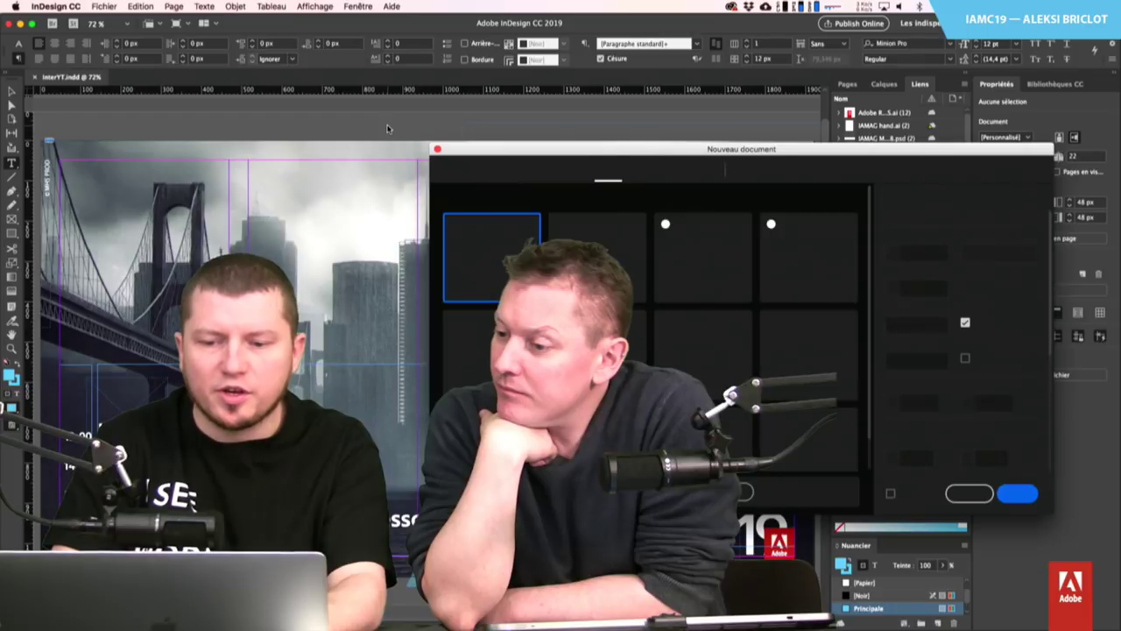
pyautogui.press('Return')
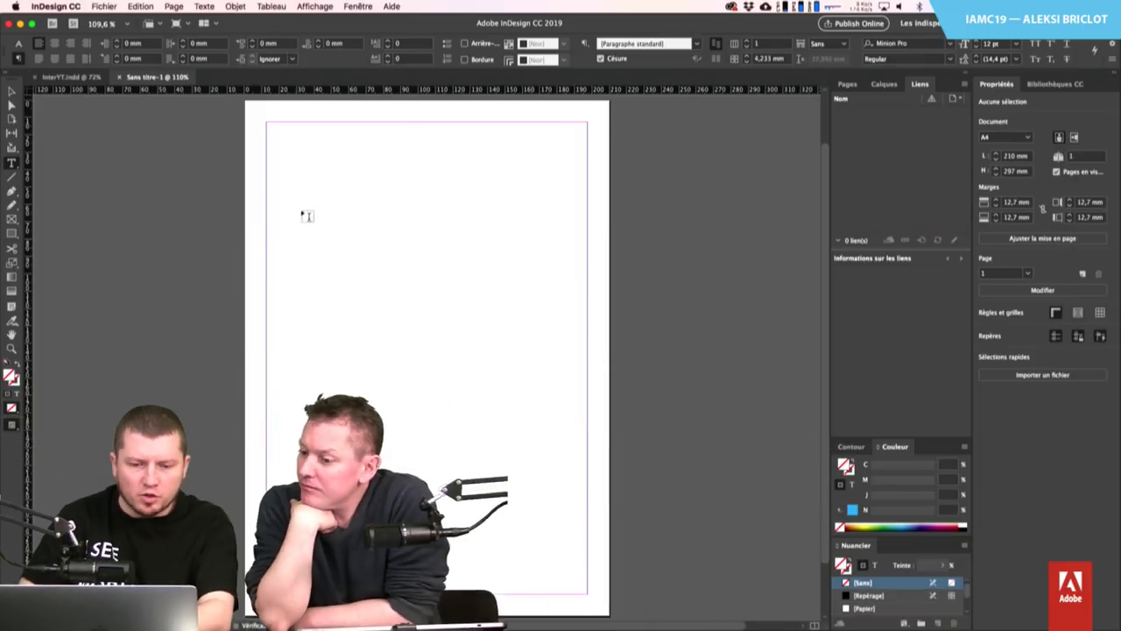
# Draw a text frame about 180 by 128 mm on the upper half of the page containing "Stranger Things"
pyautogui.moveTo(275, 189); pyautogui.dragTo(587, 411)
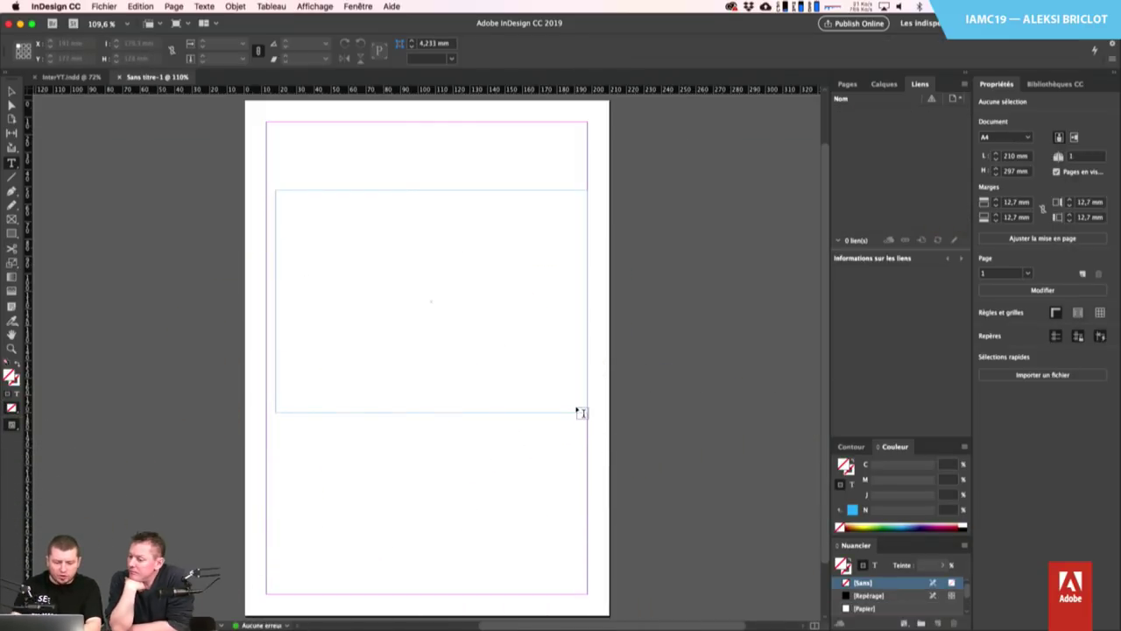
pyautogui.write('Stranger')
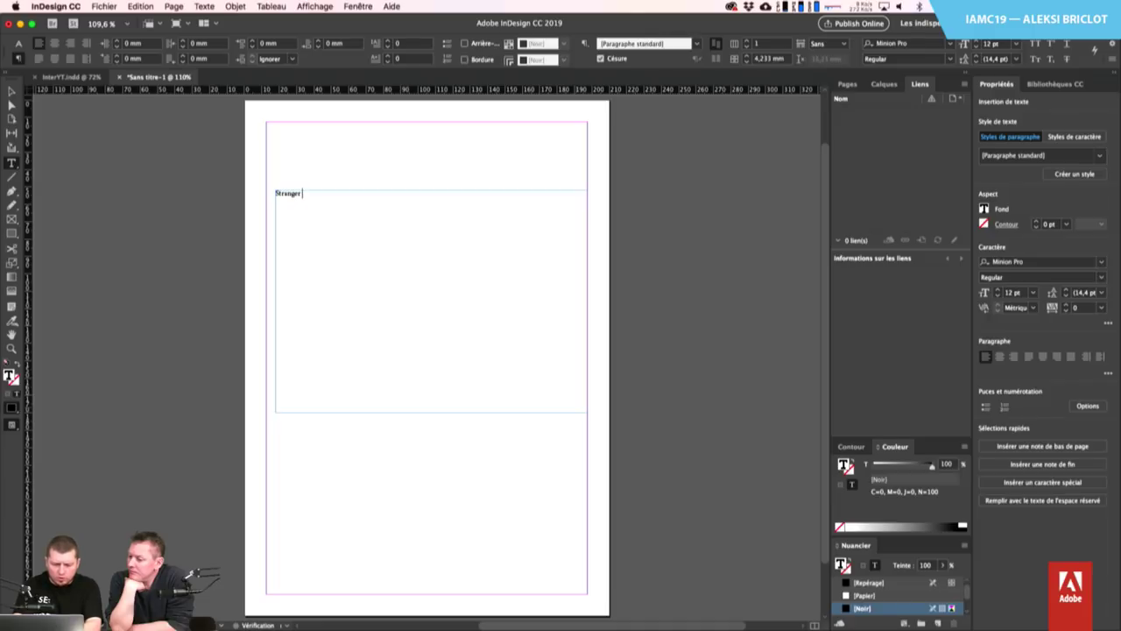
pyautogui.write(' Things')
# Enlarge all of the "Stranger Things" text to about 76 pt
pyautogui.press('super+a')
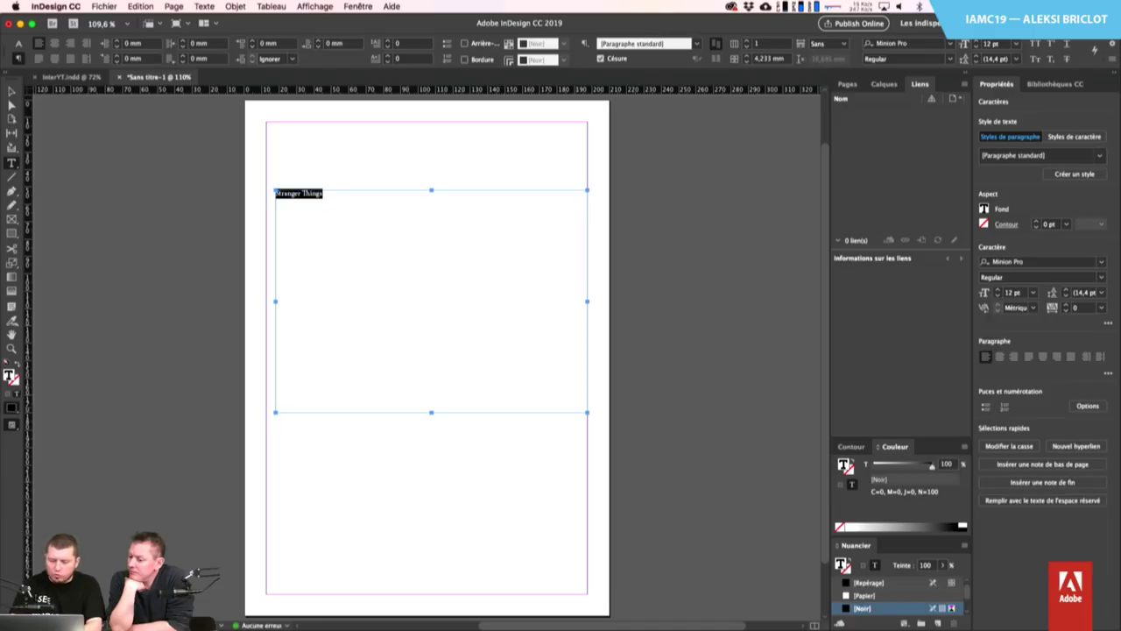
pyautogui.press('super+shift+slash')
pyautogui.press('Escape')
pyautogui.press('super+period')
pyautogui.press('super+period')
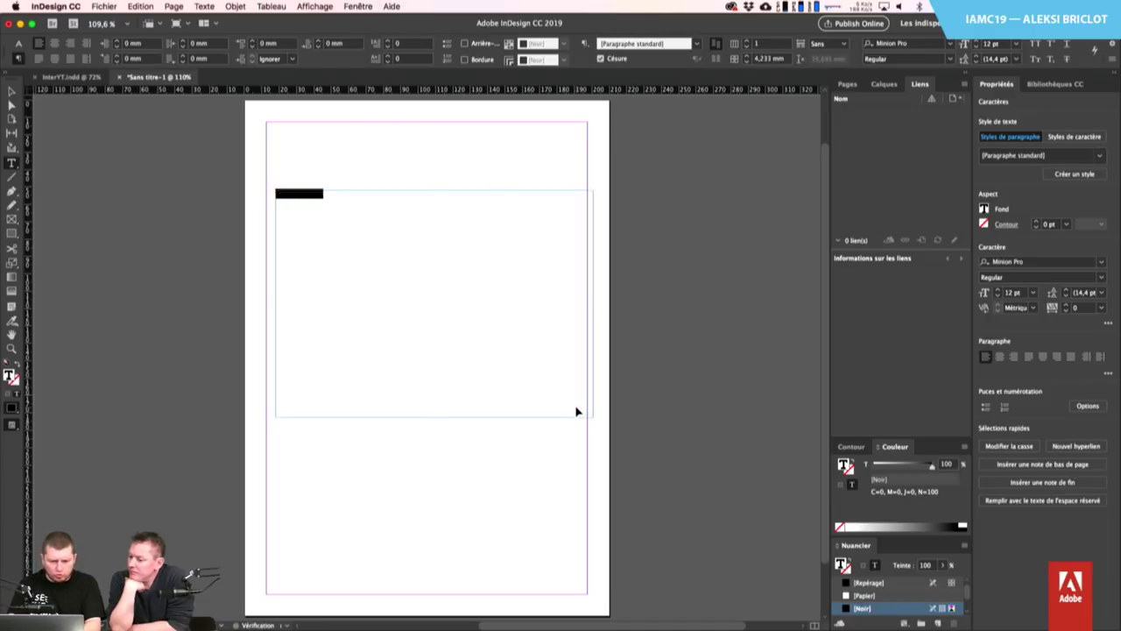
pyautogui.press('super+shift+period')
pyautogui.press('super+shift+period')
pyautogui.press('super+shift+period')
pyautogui.press('super+shift+period')
pyautogui.press('super+shift+period')
pyautogui.press('super+shift+period')
pyautogui.press('super+shift+period')
pyautogui.press('super+shift+period')
pyautogui.press('super+shift+period')
pyautogui.press('super+shift+period')
pyautogui.press('super+shift+period')
pyautogui.press('super+shift+period')
pyautogui.press('super+shift+period')
pyautogui.press('super+shift+period')
pyautogui.press('super+shift+period')
pyautogui.press('super+shift+period')
pyautogui.press('super+shift+period')
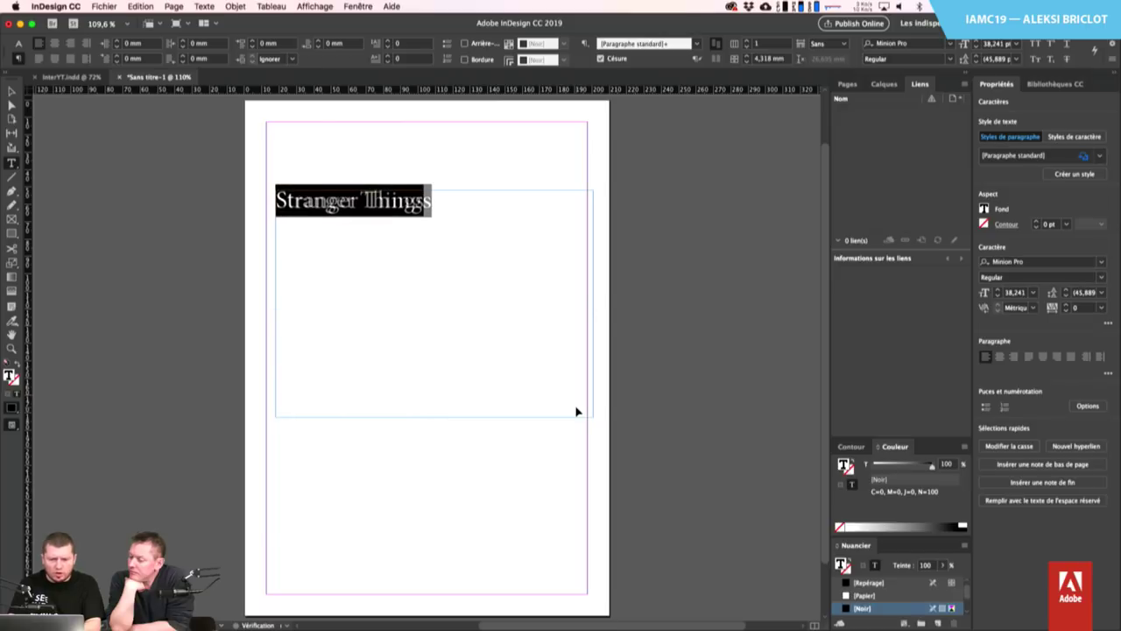
pyautogui.press('super+shift+period')
pyautogui.press('super+shift+period')
pyautogui.press('super+shift+period')
pyautogui.press('super+shift+period')
pyautogui.press('super+shift+period')
pyautogui.press('super+shift+period')
pyautogui.press('super+shift+period')
pyautogui.press('super+shift+period')
pyautogui.press('super+shift+period')
pyautogui.press('super+shift+period')
pyautogui.press('super+shift+period')
pyautogui.press('super+shift+period')
pyautogui.press('super+shift+period')
pyautogui.press('super+shift+period')
pyautogui.press('super+shift+period')
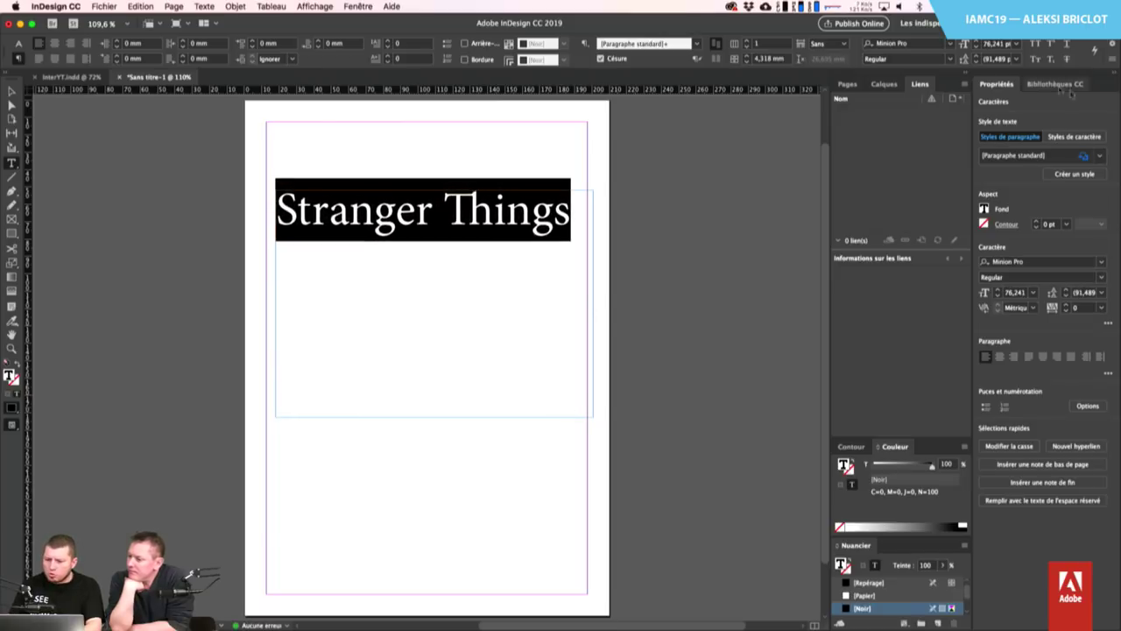
# Search the font list for "ben" and show the fonts similar to Benguiat Pro ITC Bold
pyautogui.click(1086, 262)
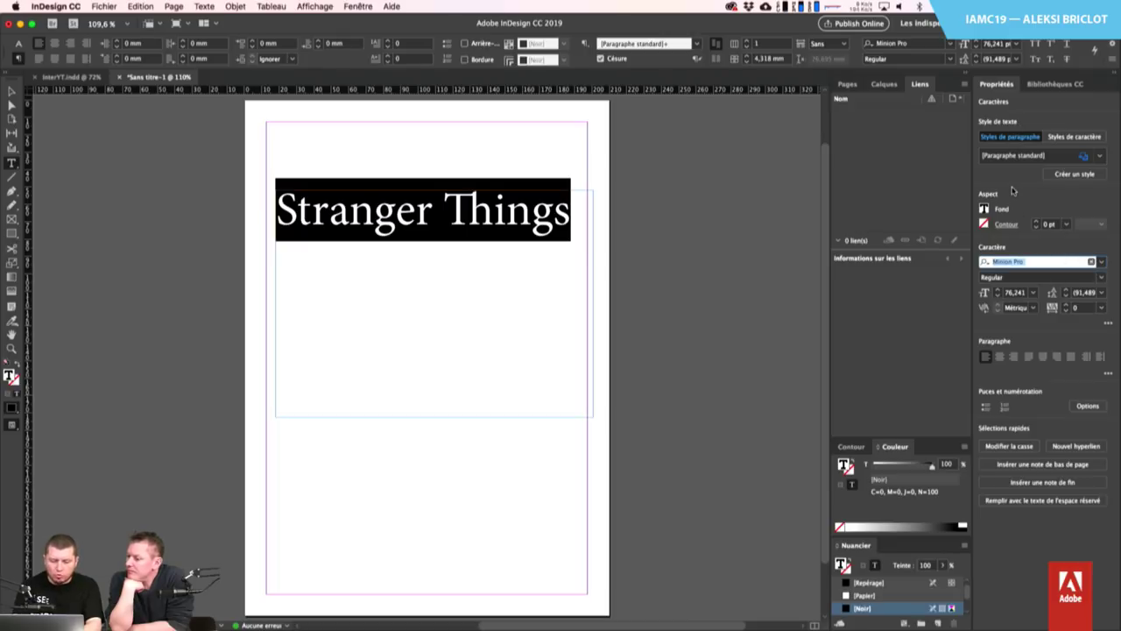
pyautogui.write('ben')
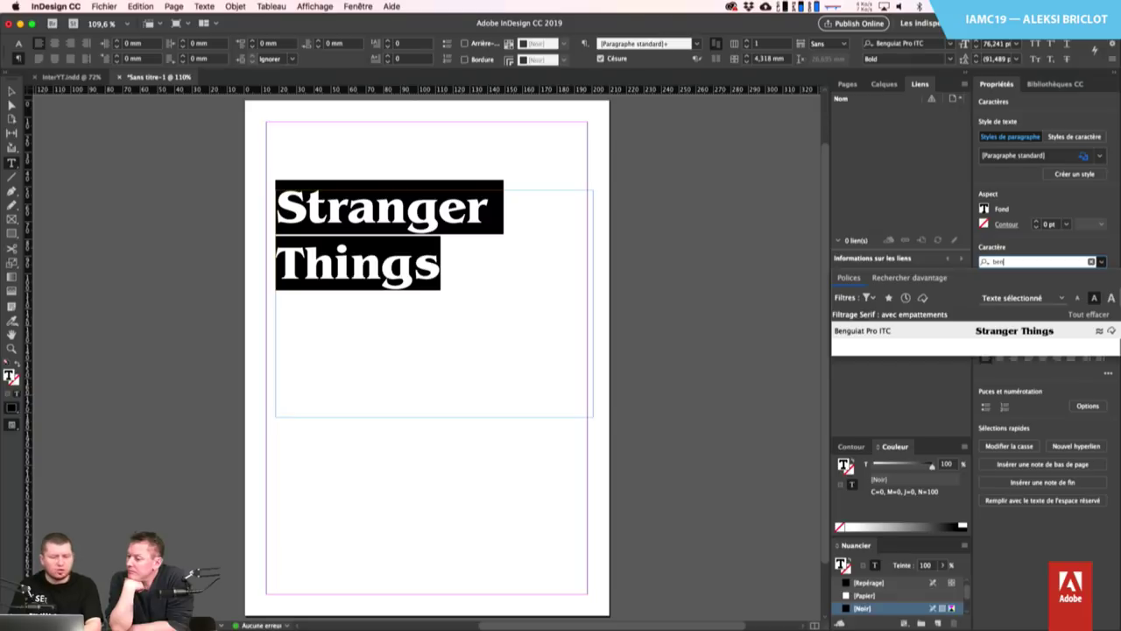
pyautogui.click(1099, 332)
pyautogui.click(1091, 346)
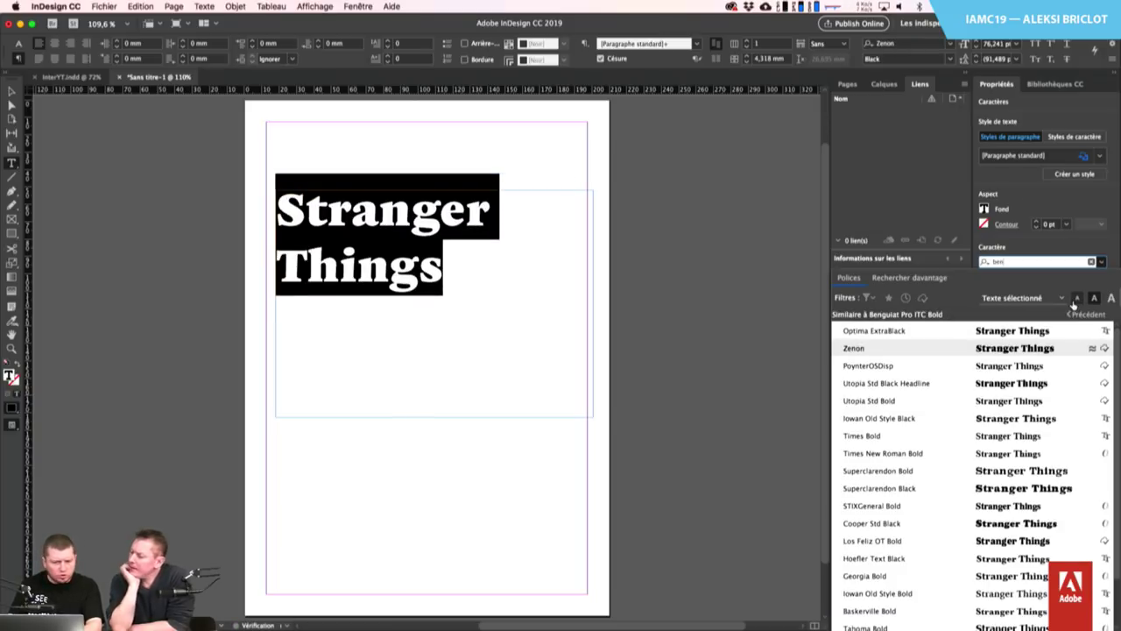
# Preview the similar fonts one after another on the "Stranger Things" text and choose Superclarendon
pyautogui.press('Down')
pyautogui.press('Down')
pyautogui.press('Down')
pyautogui.press('Down')
pyautogui.press('Down')
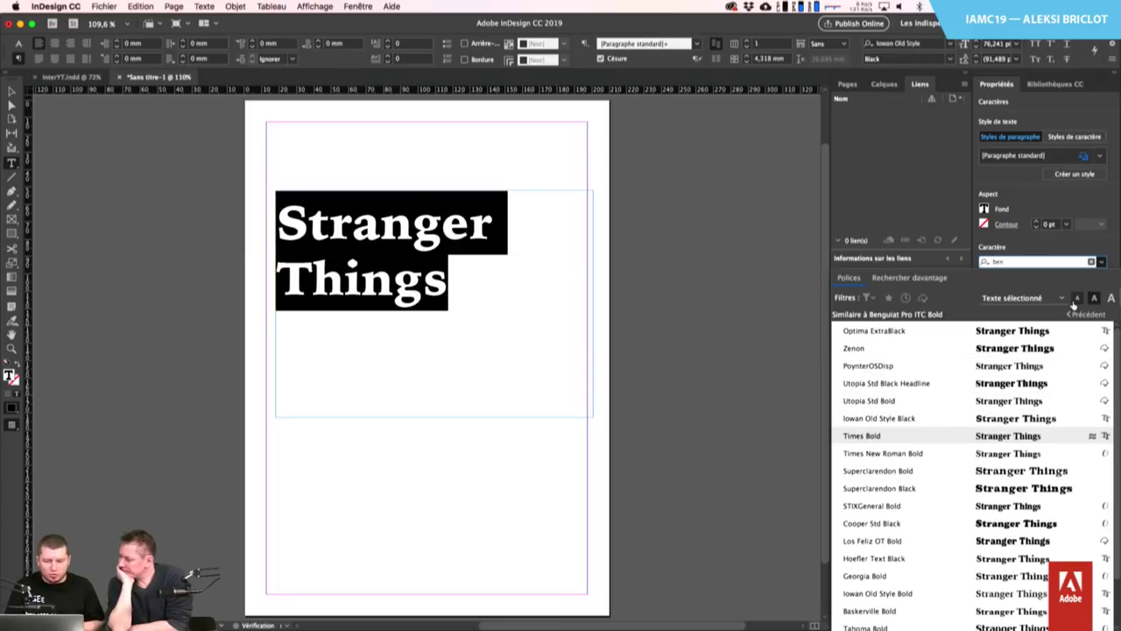
pyautogui.press('Down')
pyautogui.press('Down')
pyautogui.press('Down')
pyautogui.press('Return')
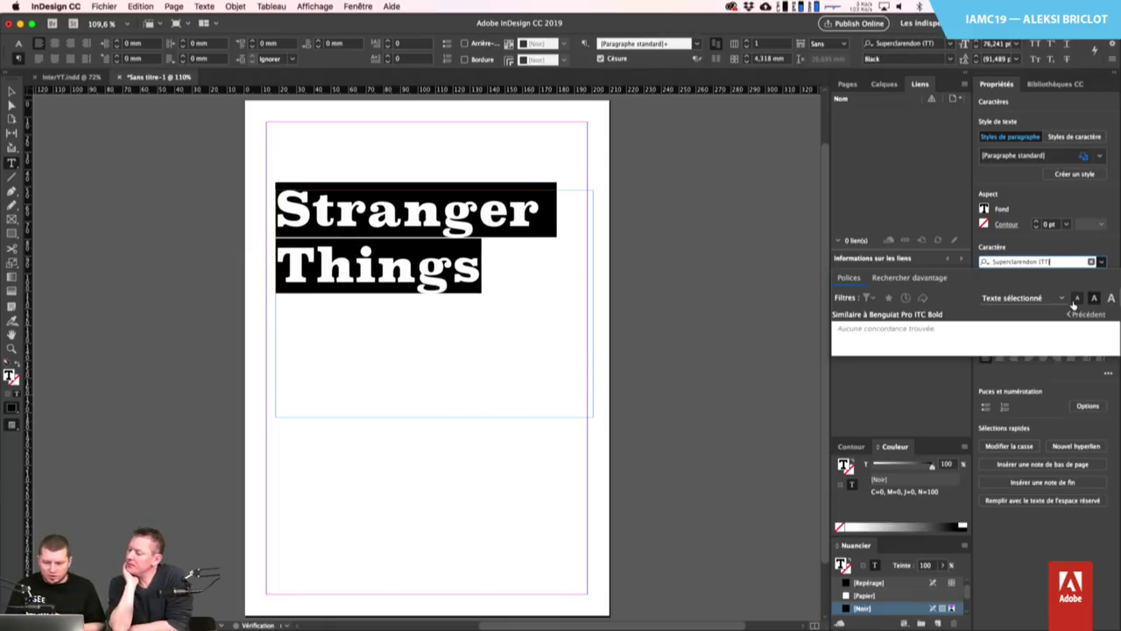
# Preview the Benguiat Pro ITC styles available from Adobe Fonts on the title, then close the font list without choosing one
pyautogui.click(893, 279)
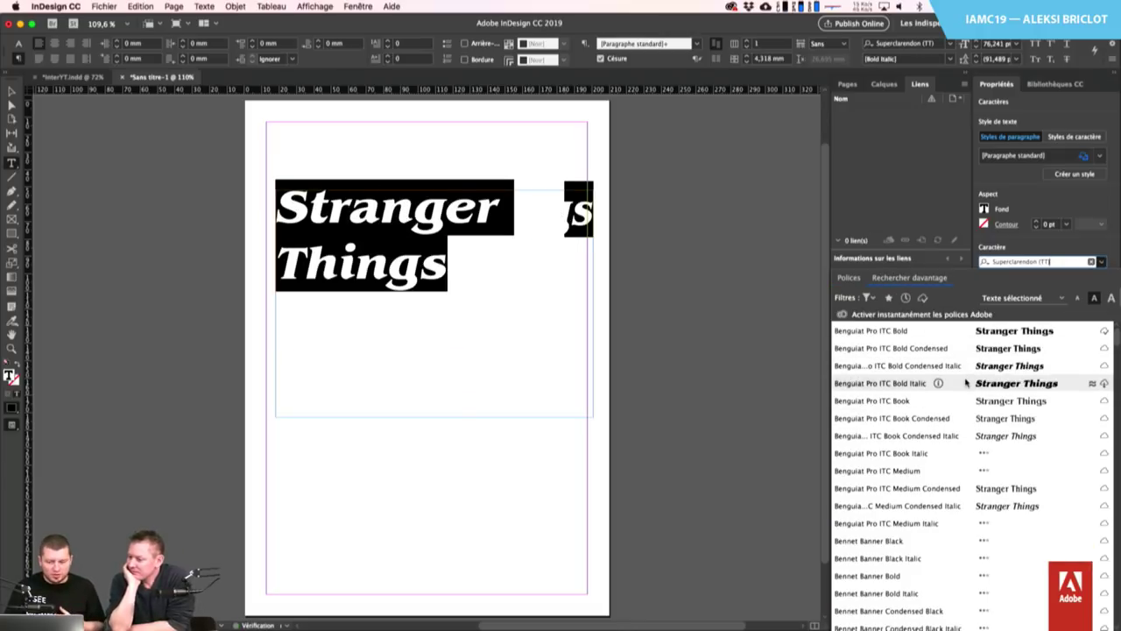
pyautogui.scroll(-1, 966, 383)
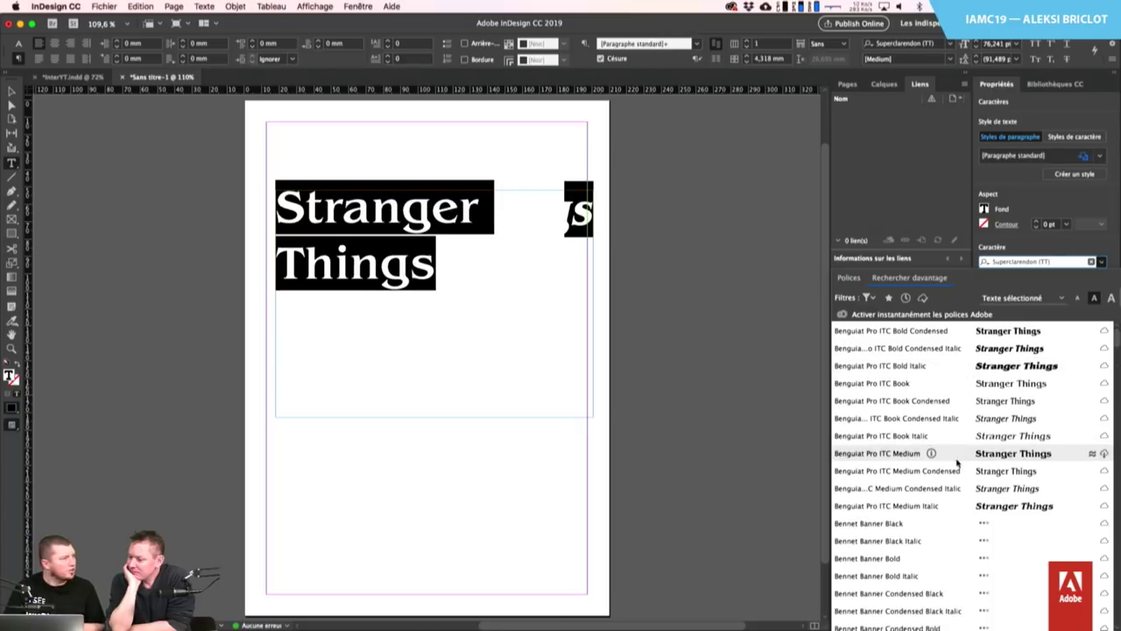
pyautogui.scroll(1, 959, 466)
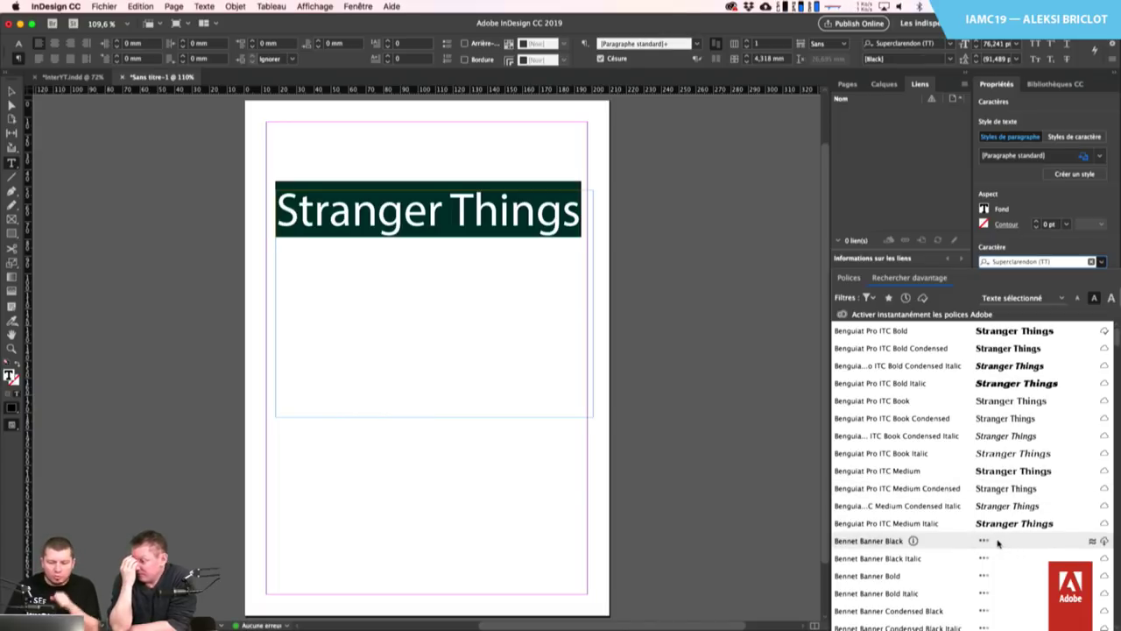
pyautogui.press('Escape')
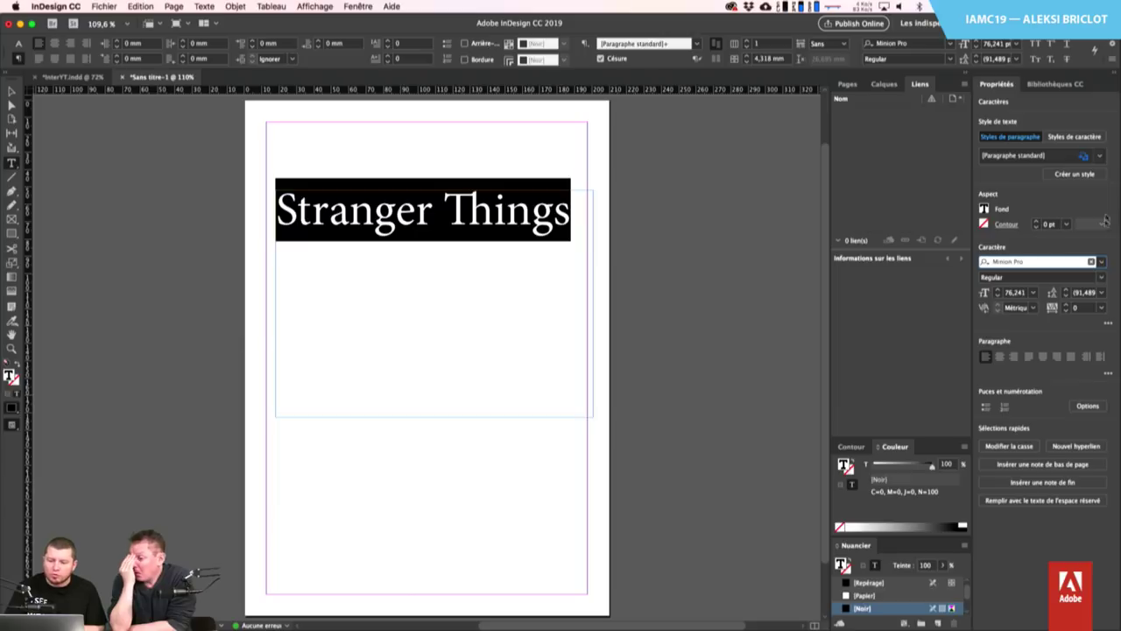
# Try to activate the Acme Gothic family from the additional Adobe fonts, then cancel the activation
pyautogui.click(1101, 261)
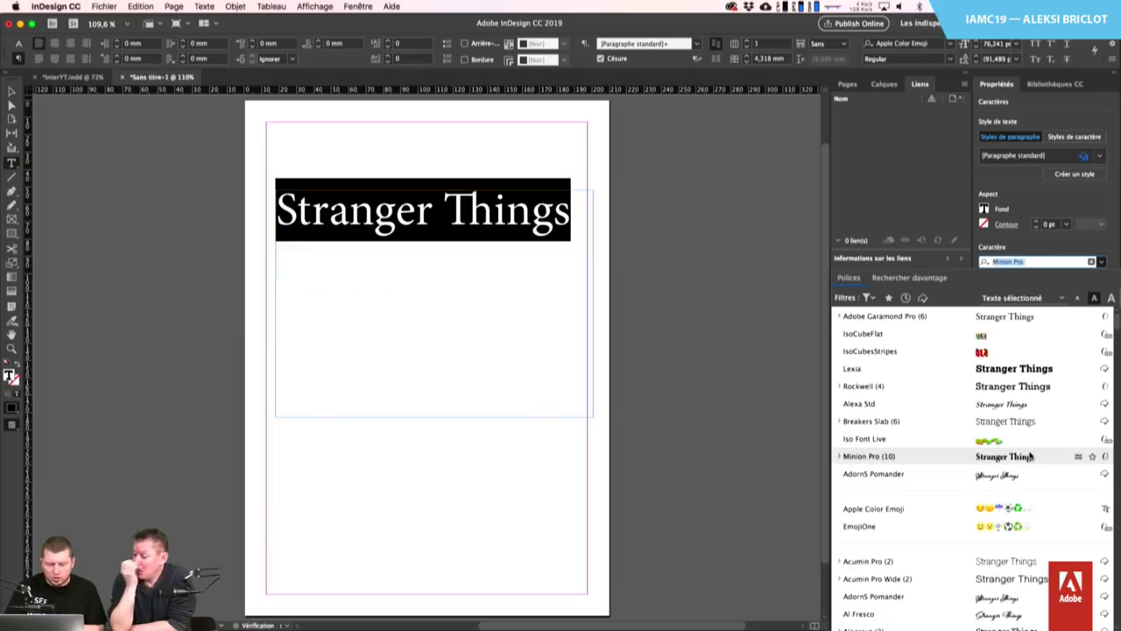
pyautogui.click(930, 279)
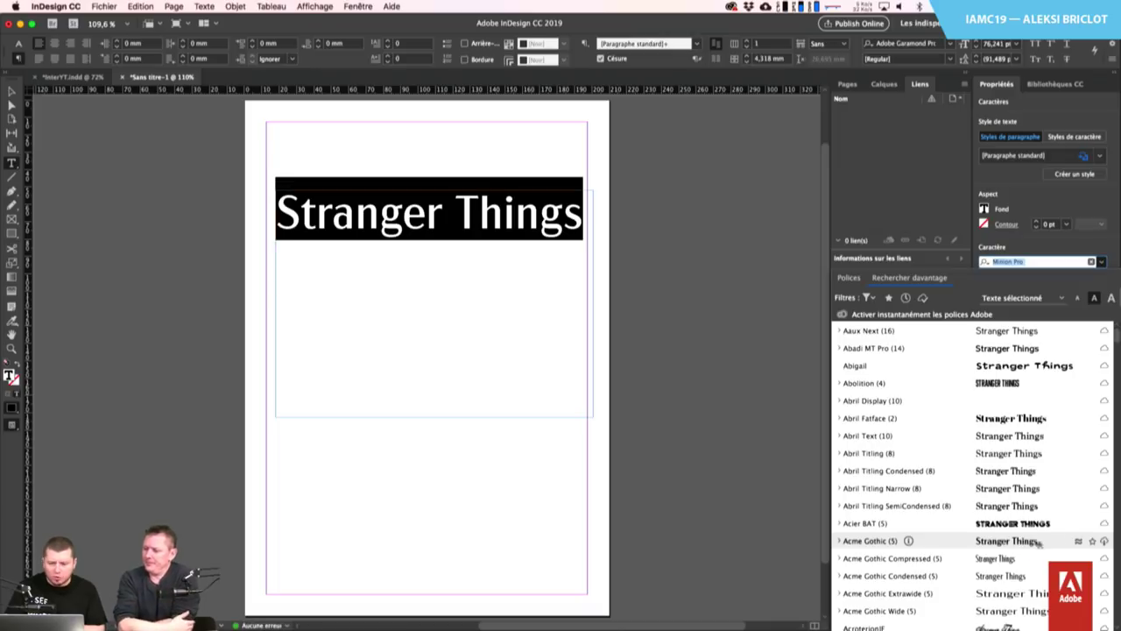
pyautogui.click(1103, 540)
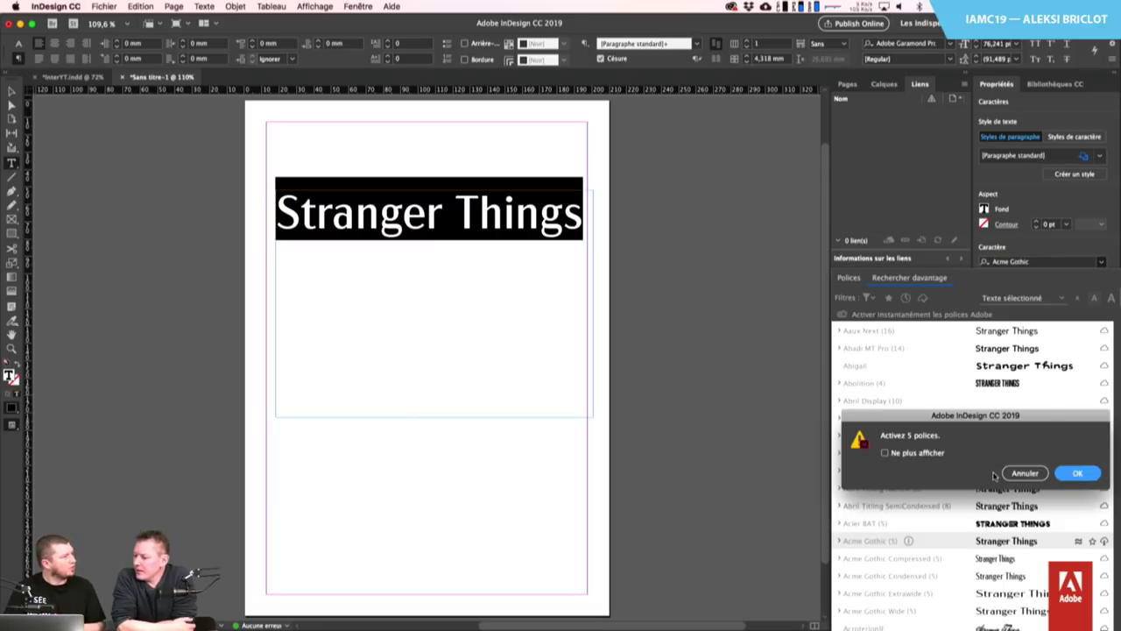
pyautogui.click(1017, 473)
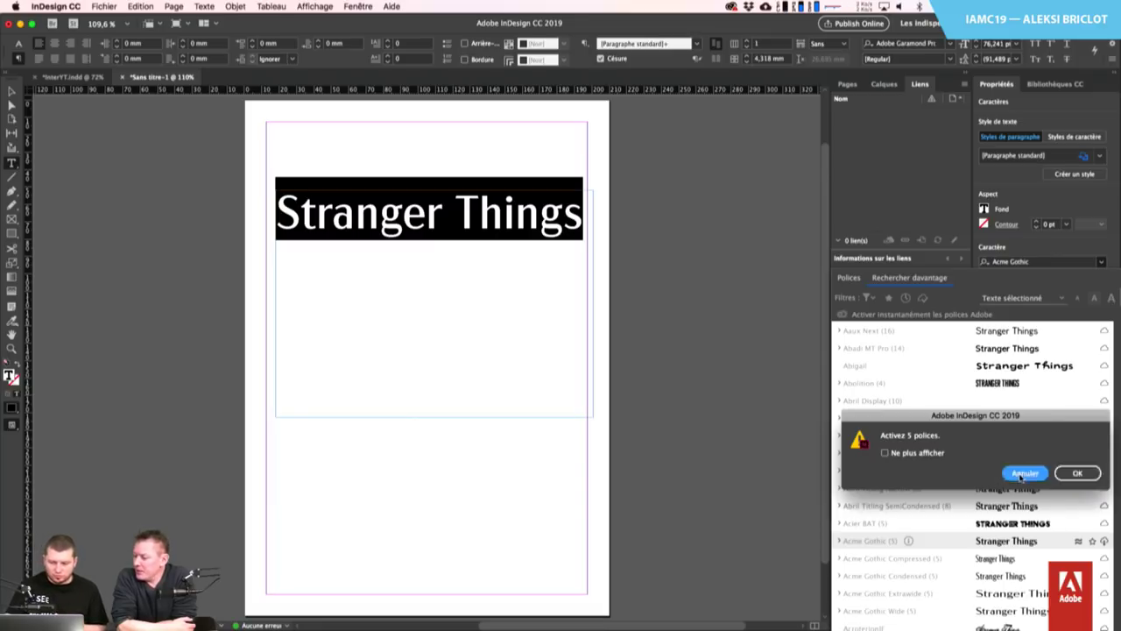
# Switch to Chrome and open the "Pack de polices Posters de groupes de musique" from the Adobe Fonts font packs
pyautogui.press('super+Tab')
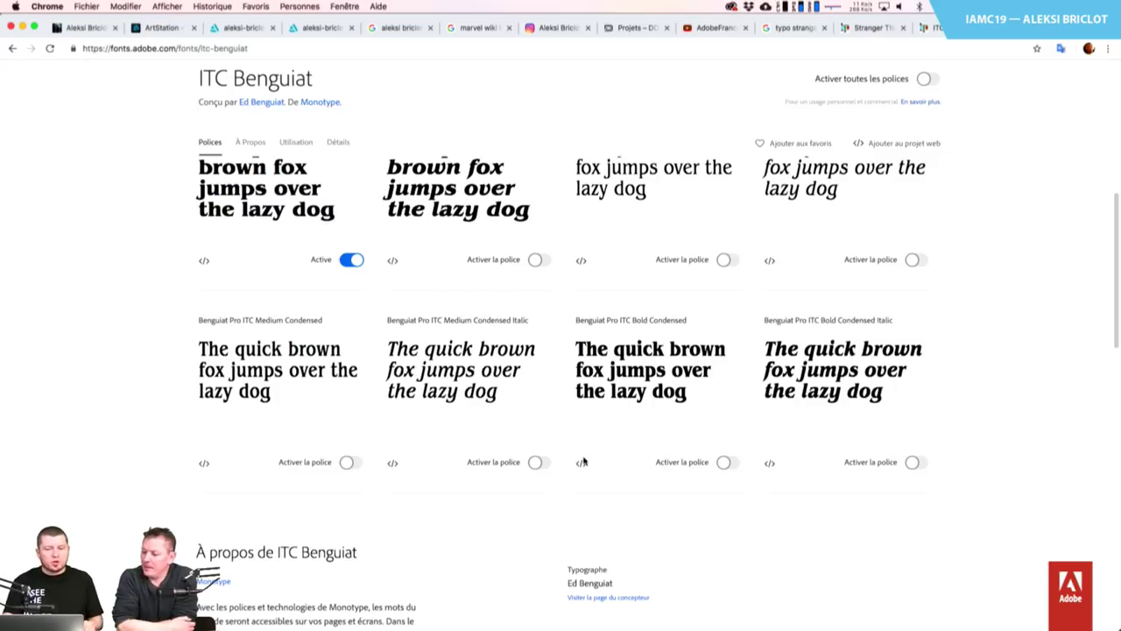
pyautogui.scroll(3, 582, 461)
pyautogui.click(149, 75)
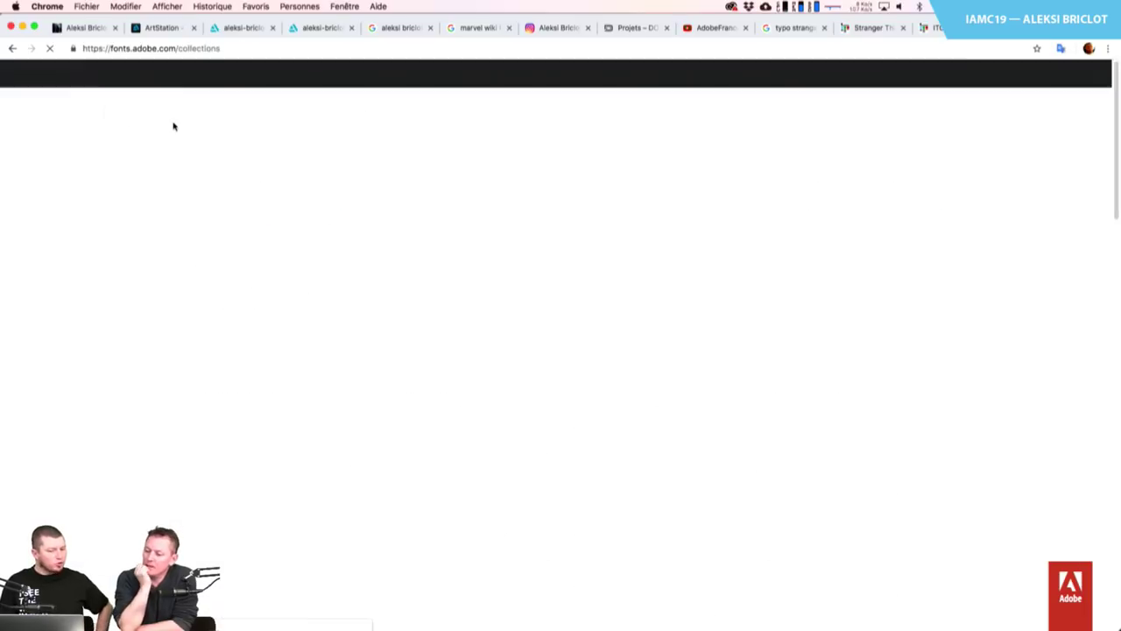
pyautogui.scroll(-3, 445, 460)
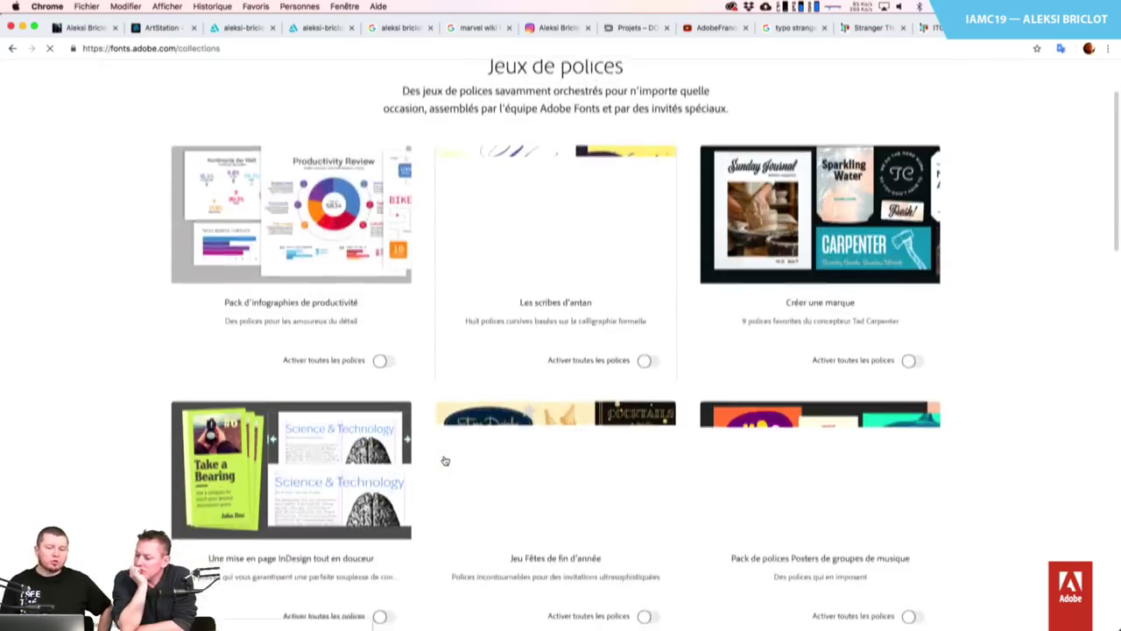
pyautogui.scroll(1, 445, 461)
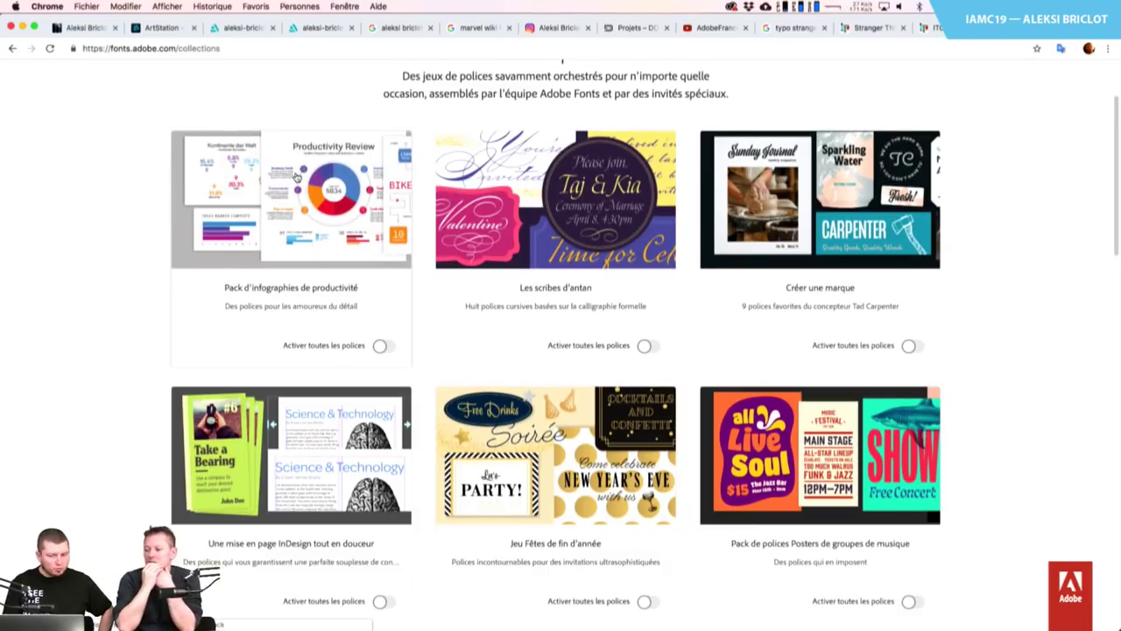
pyautogui.scroll(-3, 595, 328)
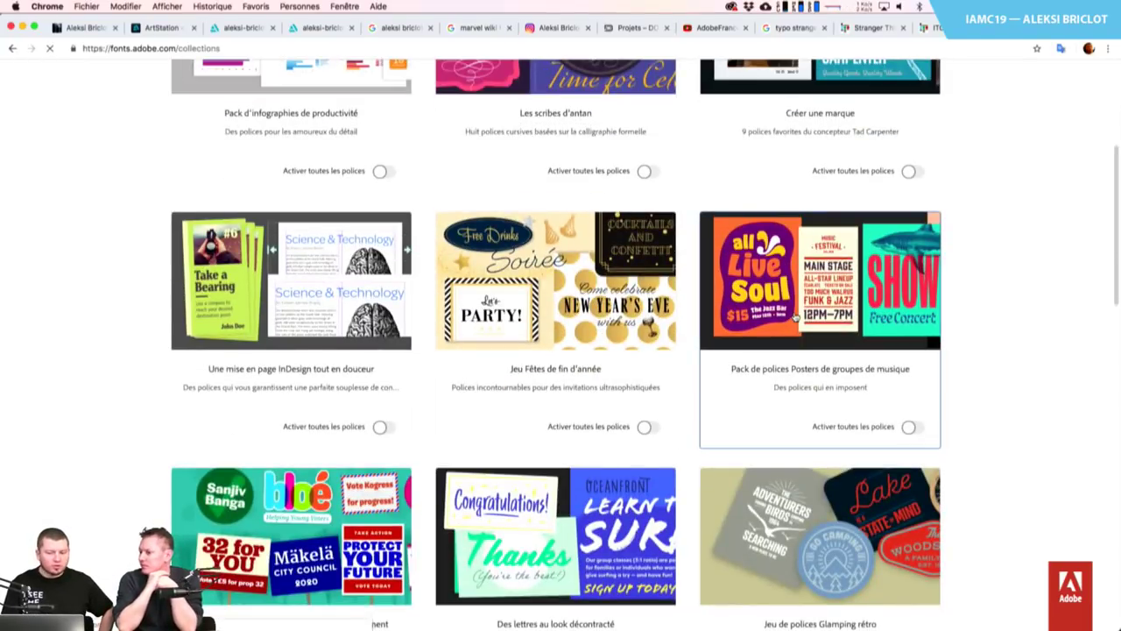
pyautogui.click(795, 317)
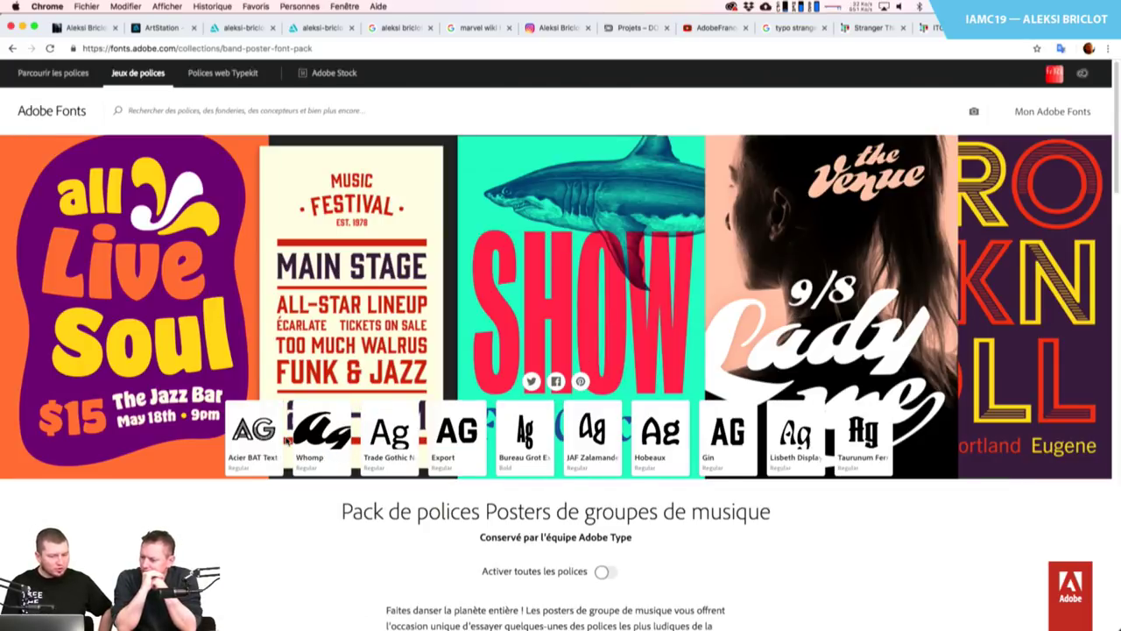
# Set the sample text of the pack's fonts to "Stranger Things" and enlarge the preview text size
pyautogui.scroll(-1, 286, 441)
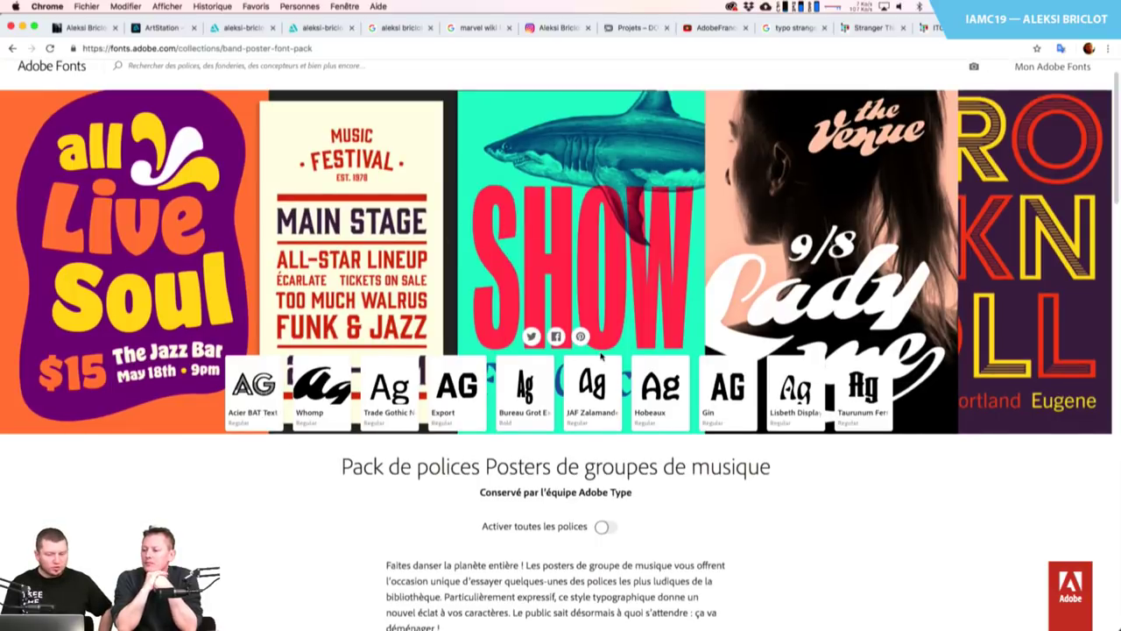
pyautogui.scroll(-10, 591, 391)
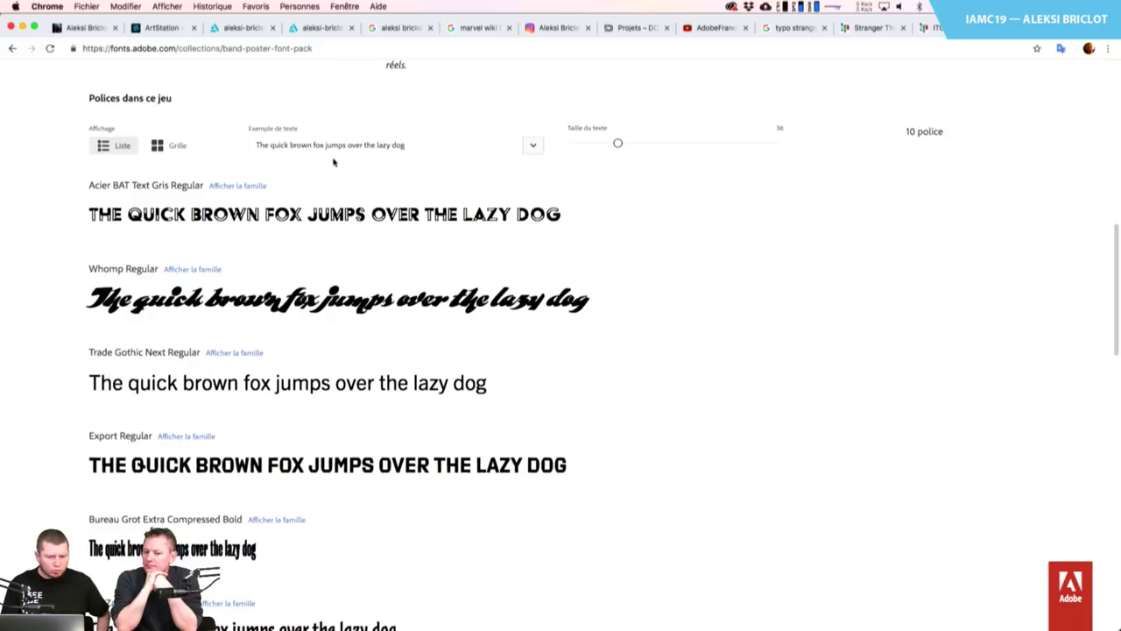
pyautogui.click(364, 145)
pyautogui.press('super+a')
pyautogui.write('Stra')
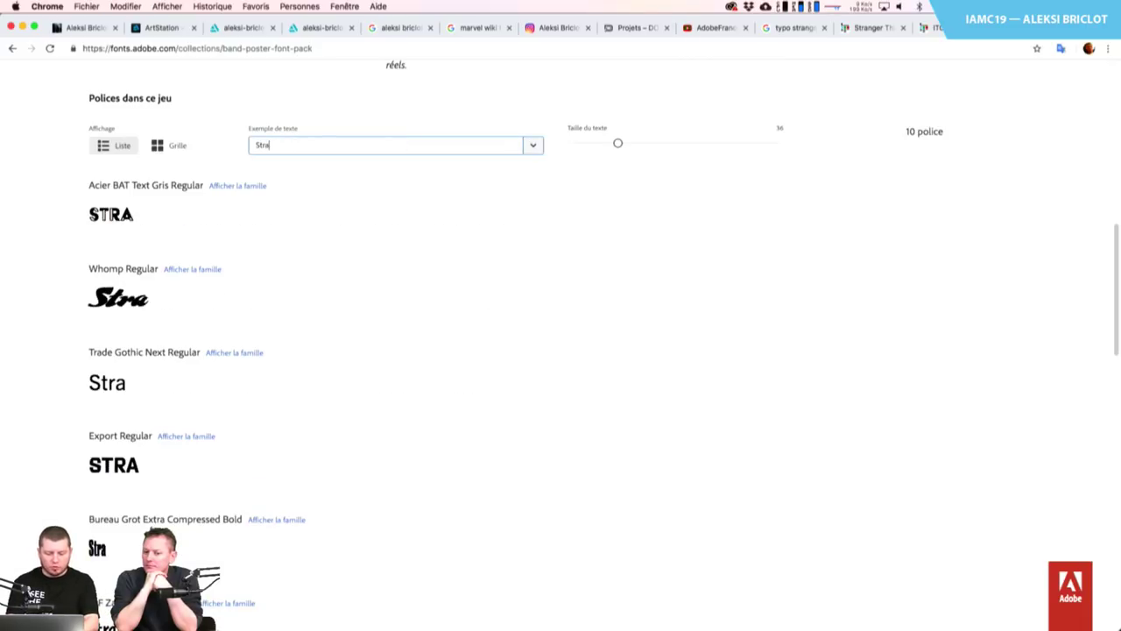
pyautogui.write('nger Things')
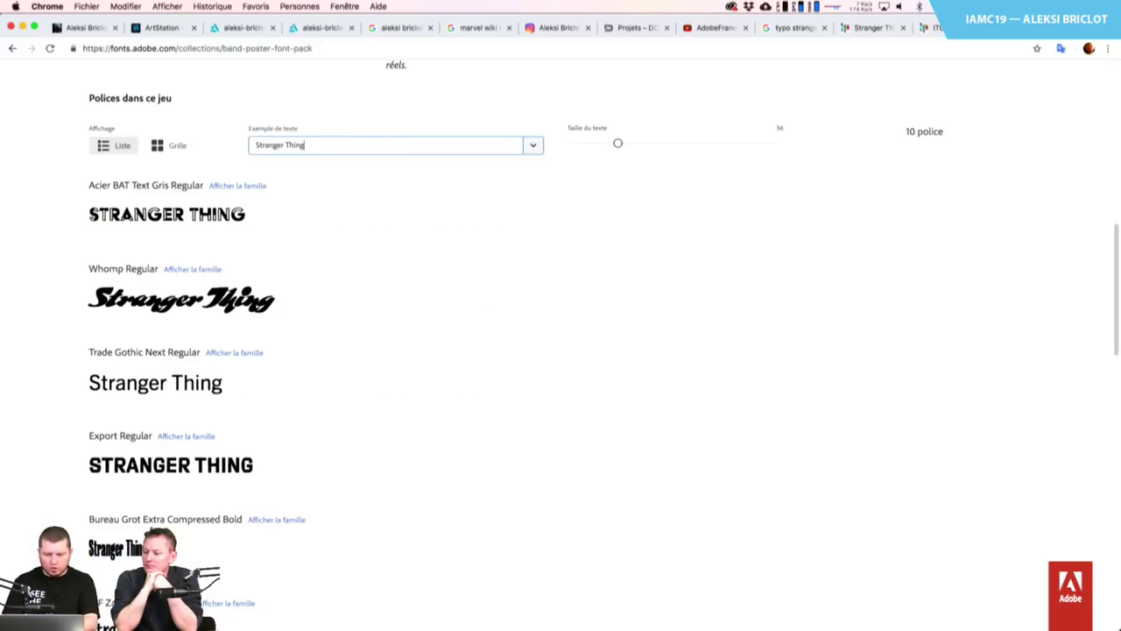
pyautogui.click(619, 147)
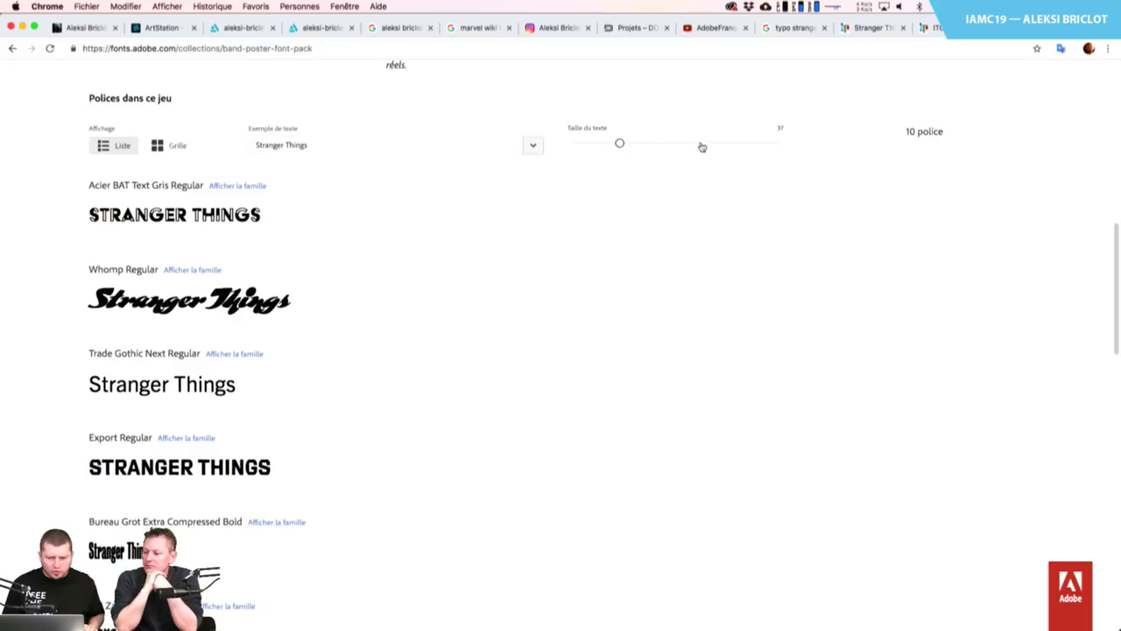
pyautogui.click(697, 142)
# Look through the pack's remaining fonts, open the Taurunum Ferrum family and activate Taurunum Ferrum Steel
pyautogui.scroll(-10, 573, 334)
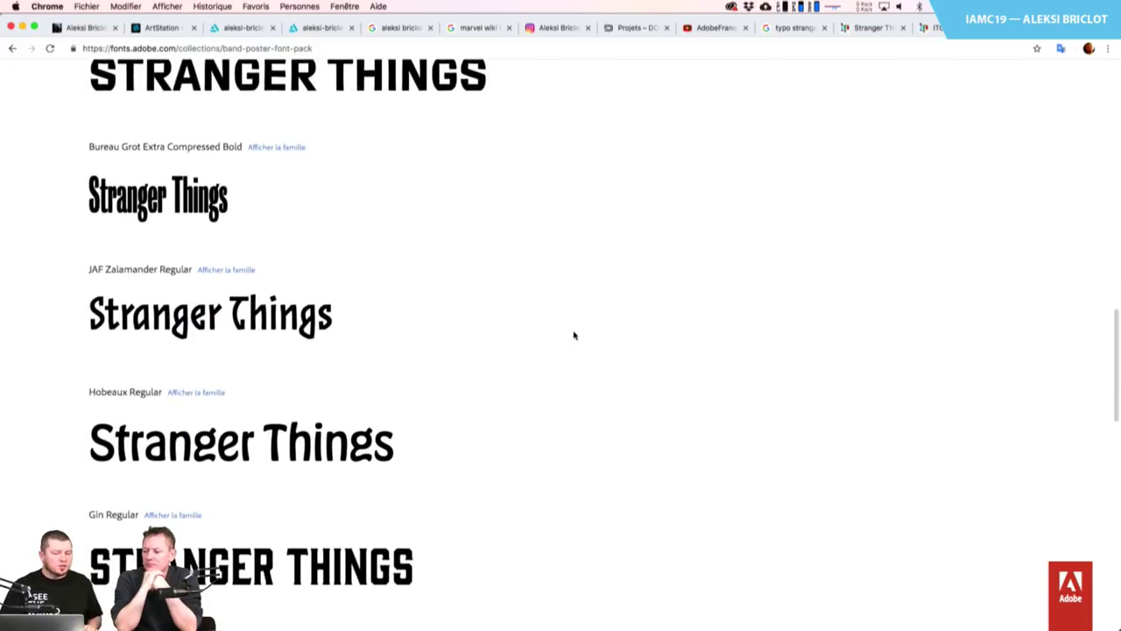
pyautogui.scroll(-3, 573, 334)
pyautogui.scroll(-3, 574, 334)
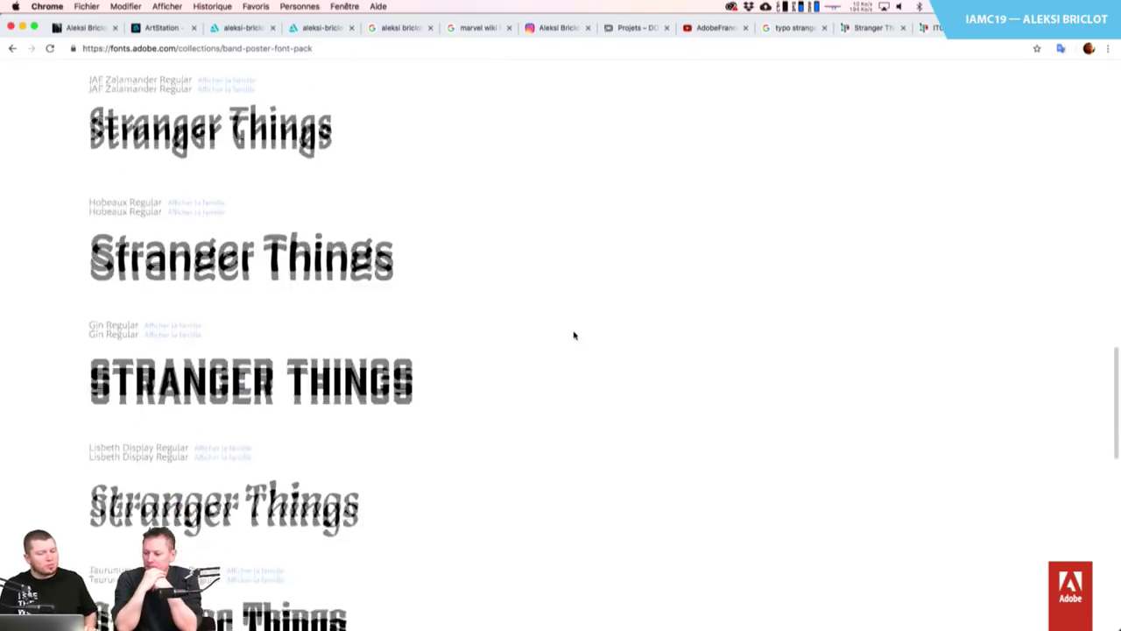
pyautogui.scroll(-5, 574, 335)
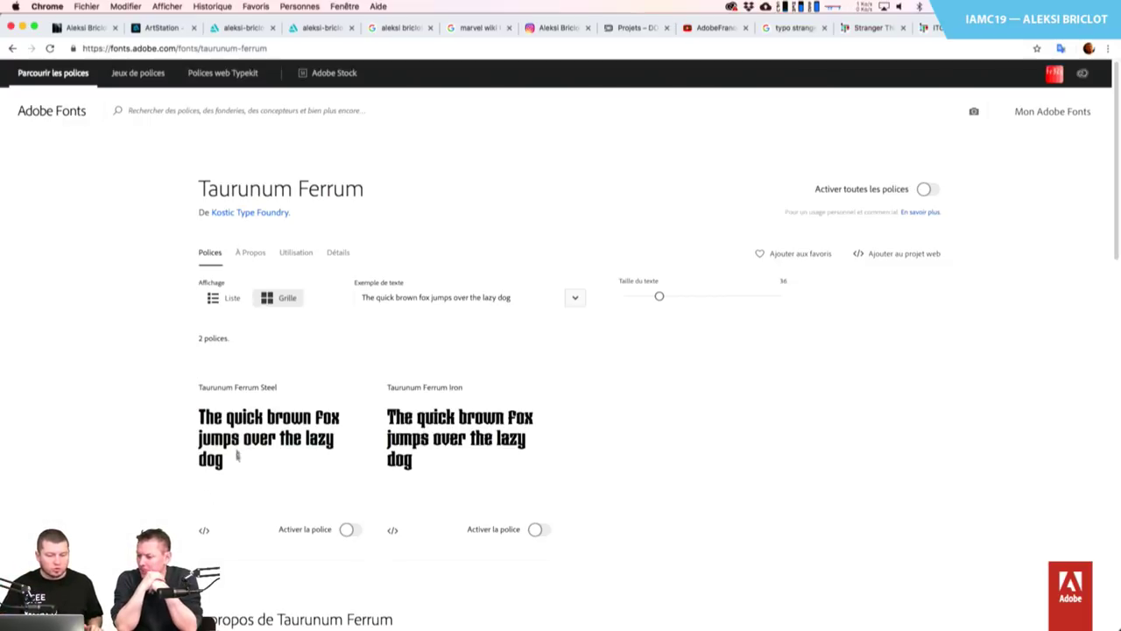
pyautogui.click(348, 529)
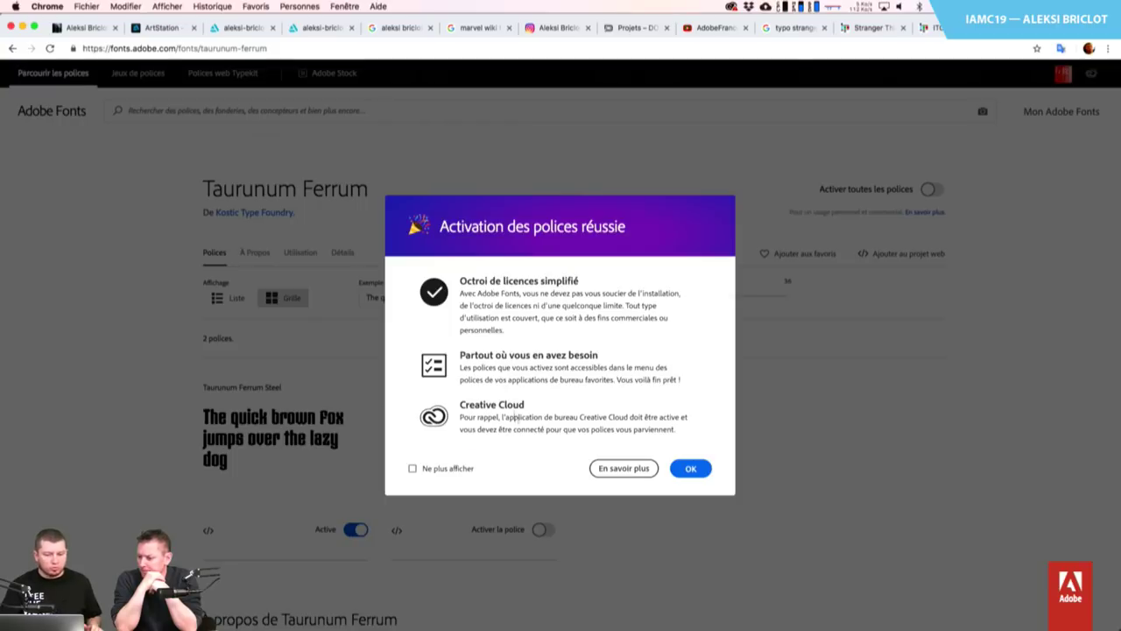